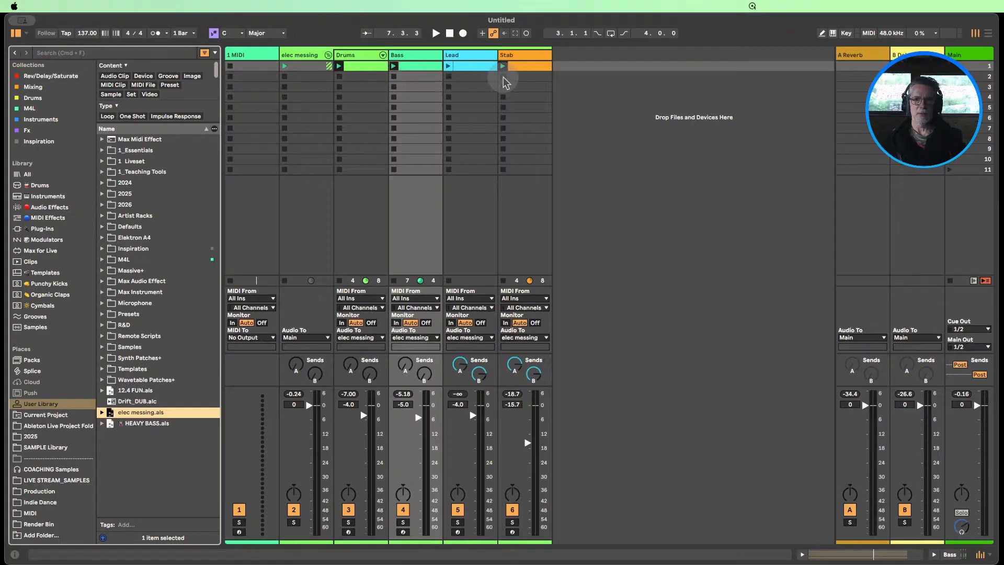
# Stop the Stab and Bass clips and launch the Drums clip
pyautogui.click(503, 77)
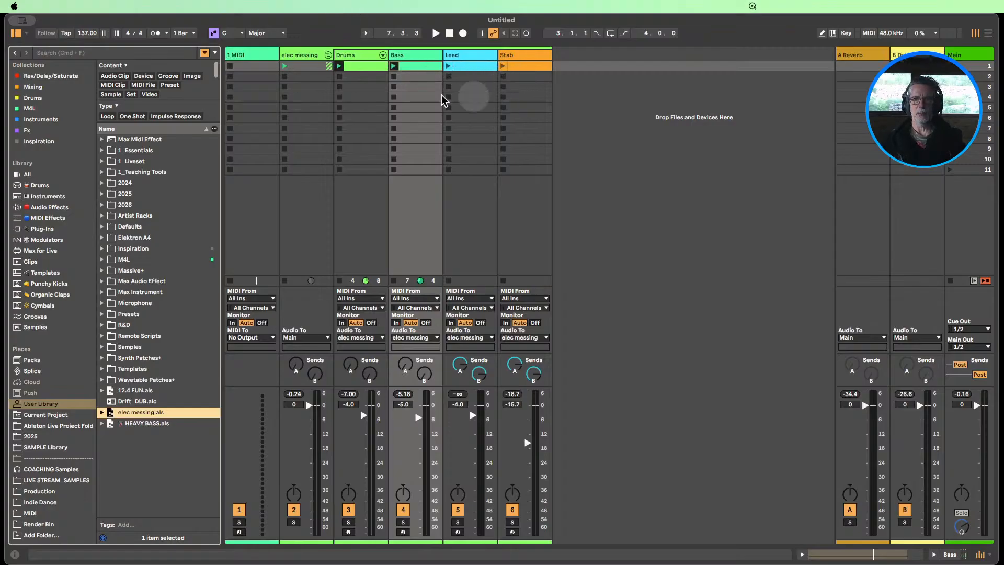
pyautogui.click(395, 78)
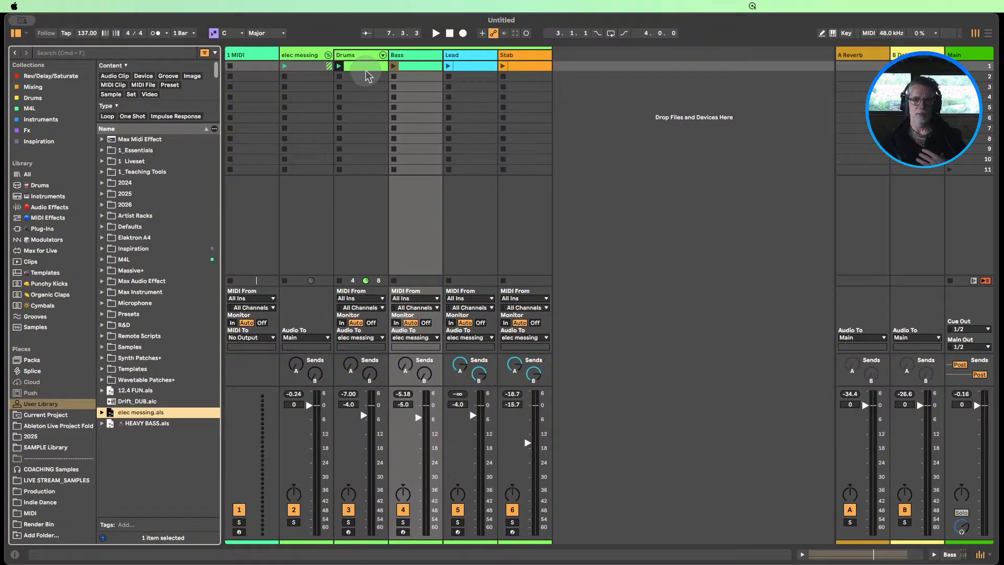
pyautogui.click(339, 66)
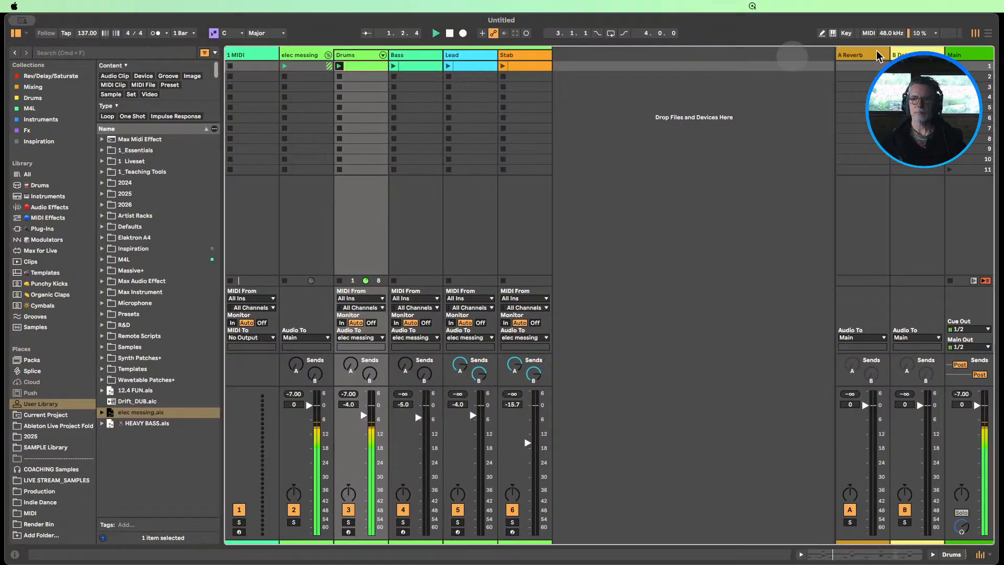
# Add a Limiter audio effect to the Main track and raise its input gain to 1.9 dB
pyautogui.doubleClick(979, 56)
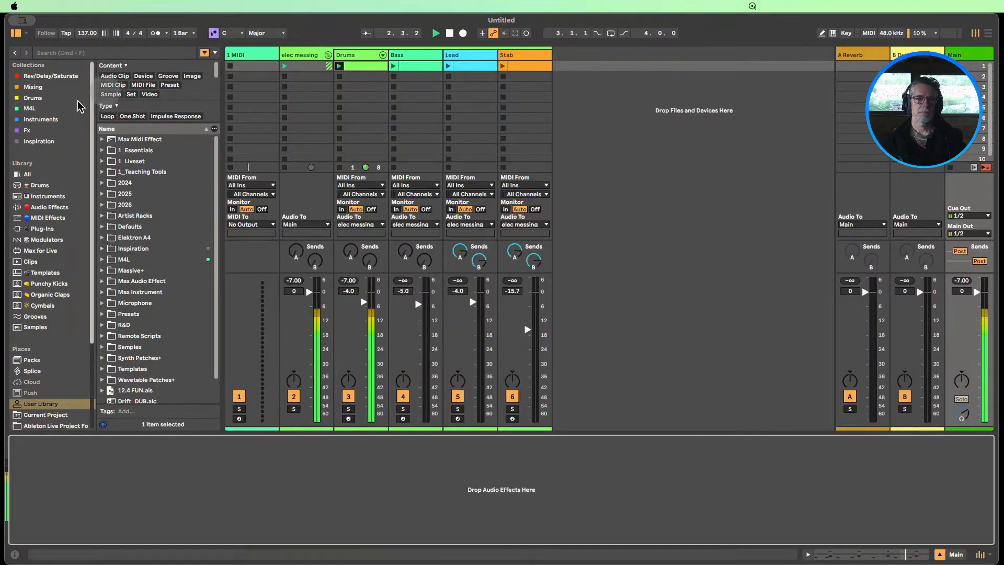
pyautogui.click(51, 207)
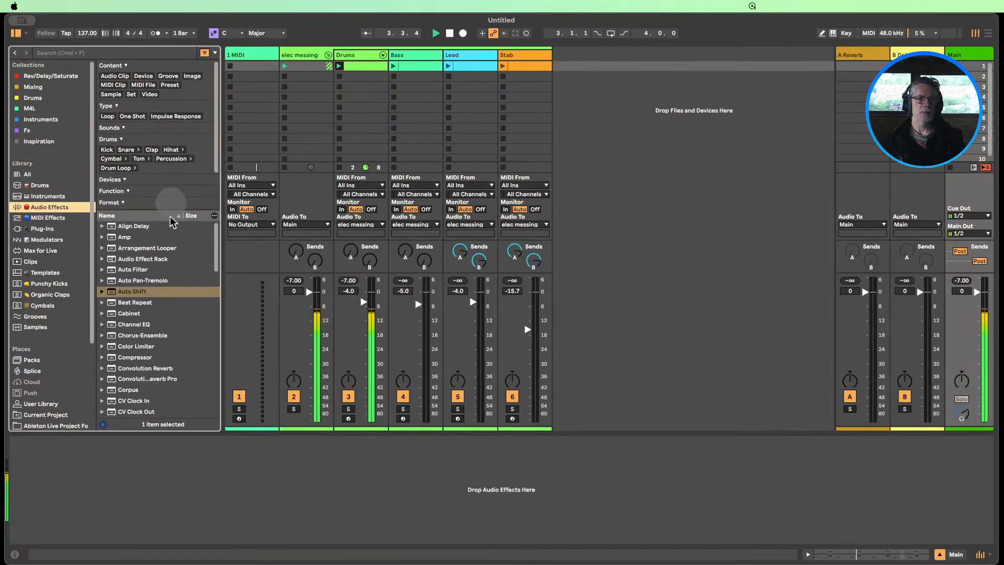
pyautogui.scroll(-5, 147, 339)
pyautogui.scroll(-6, 148, 342)
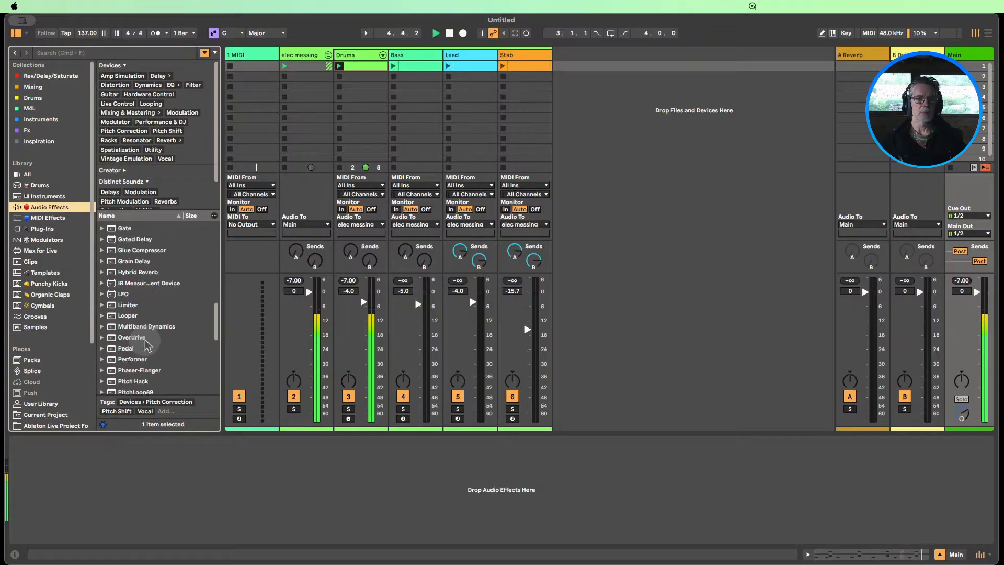
pyautogui.moveTo(125, 306); pyautogui.dragTo(190, 460)
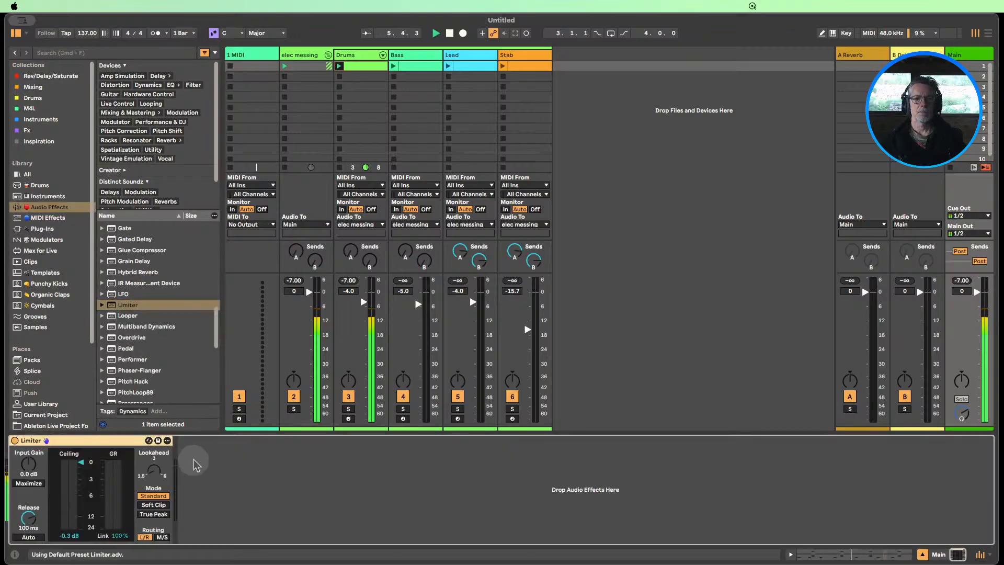
pyautogui.moveTo(19, 467); pyautogui.dragTo(19, 447)
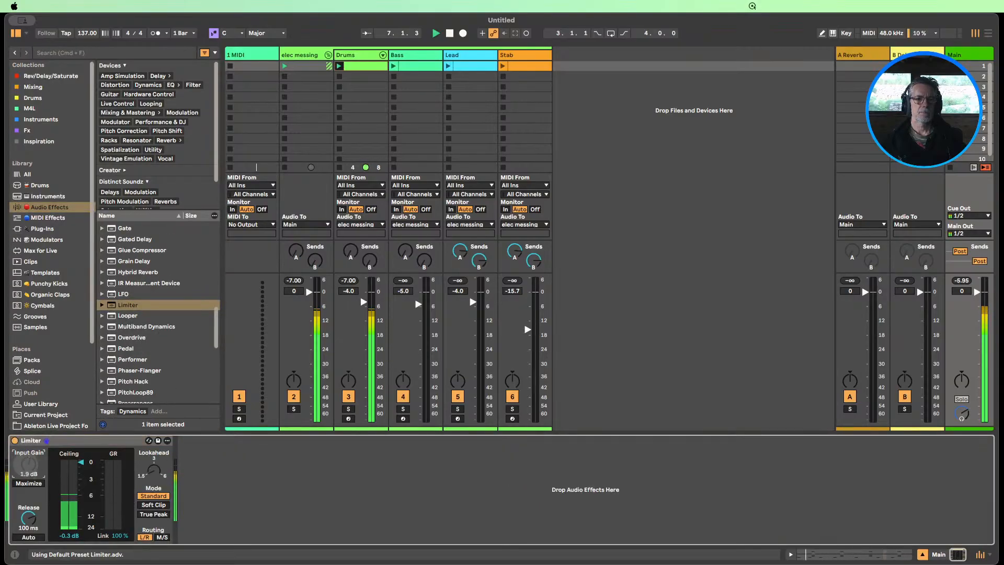
# Launch the Bass clip and raise the Main track Limiter's input gain to 4.2 dB
pyautogui.click(400, 67)
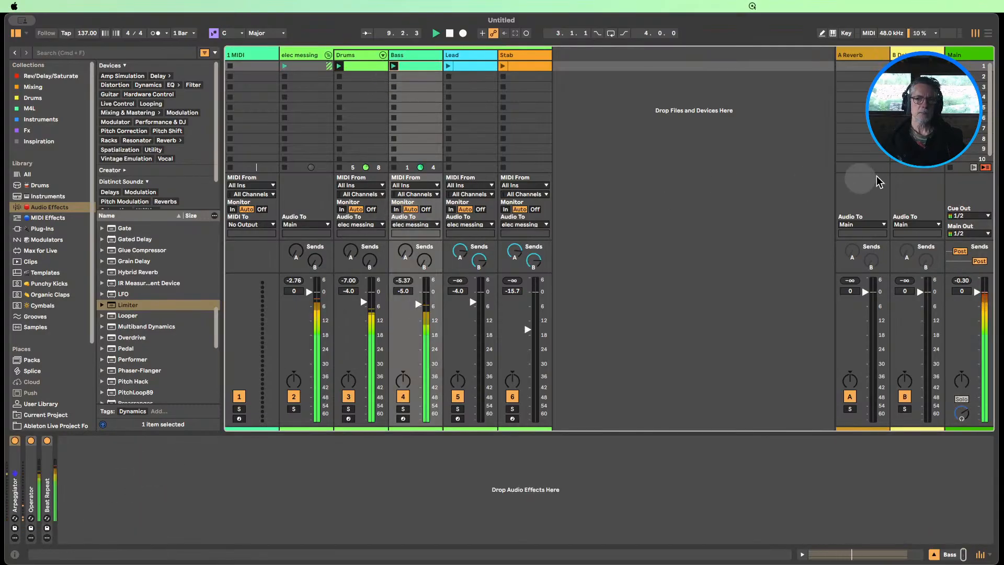
pyautogui.click(961, 59)
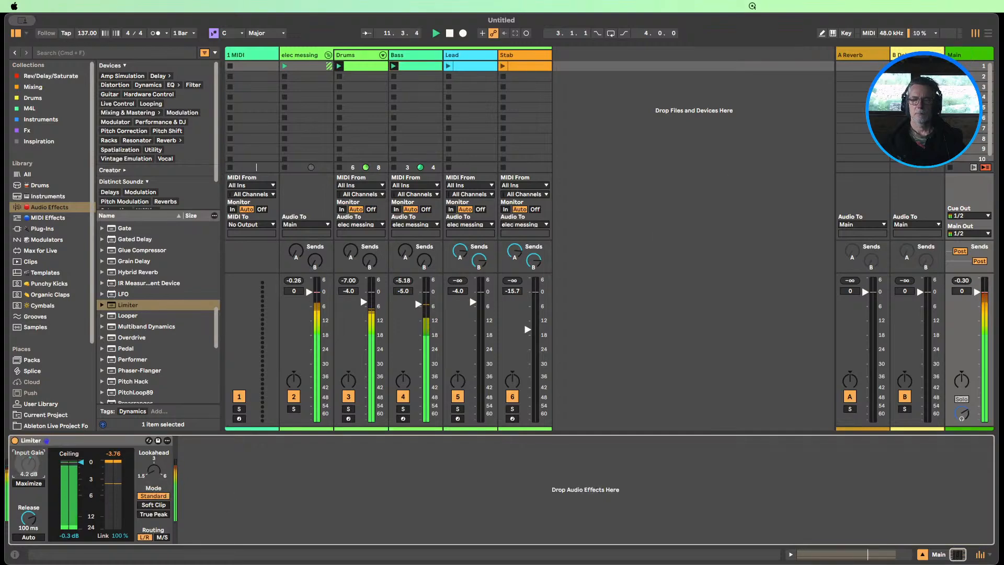
pyautogui.moveTo(29, 465); pyautogui.dragTo(28, 459)
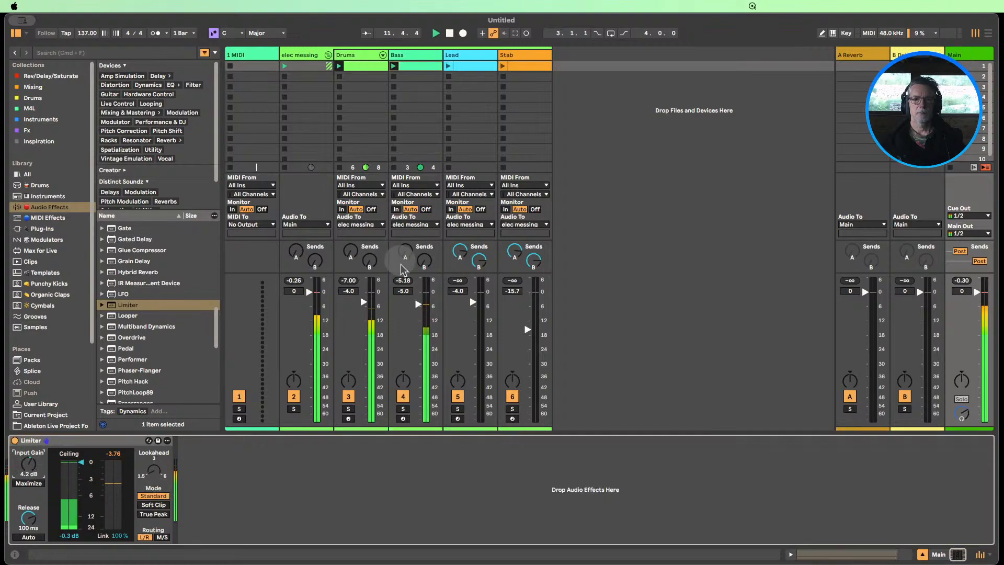
# Launch the Stab and Lead clips, setting the Stab volume to -9.8 dB and the Lead volume to -3.4 dB
pyautogui.click(502, 66)
pyautogui.moveTo(528, 329); pyautogui.dragTo(527, 315)
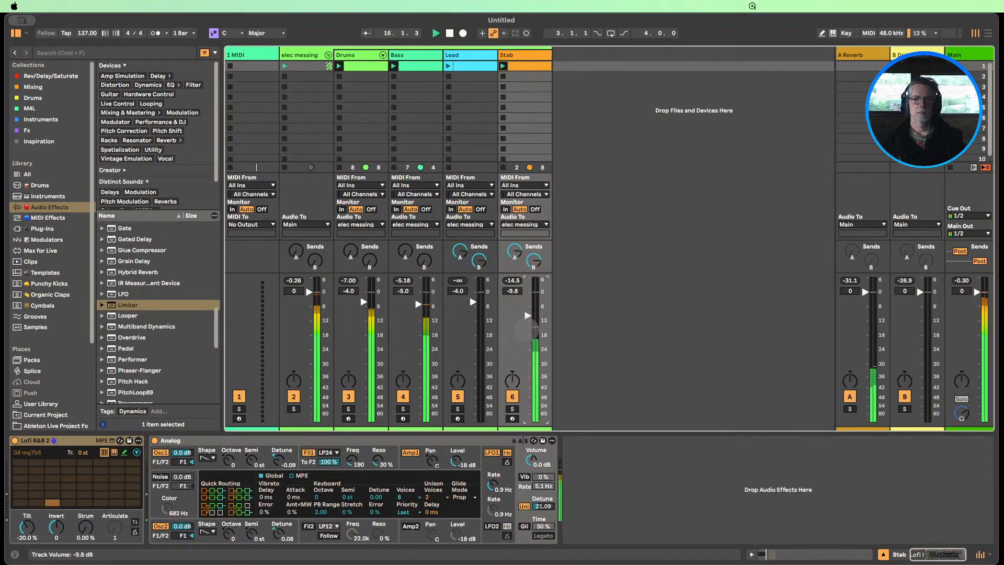
pyautogui.click(450, 68)
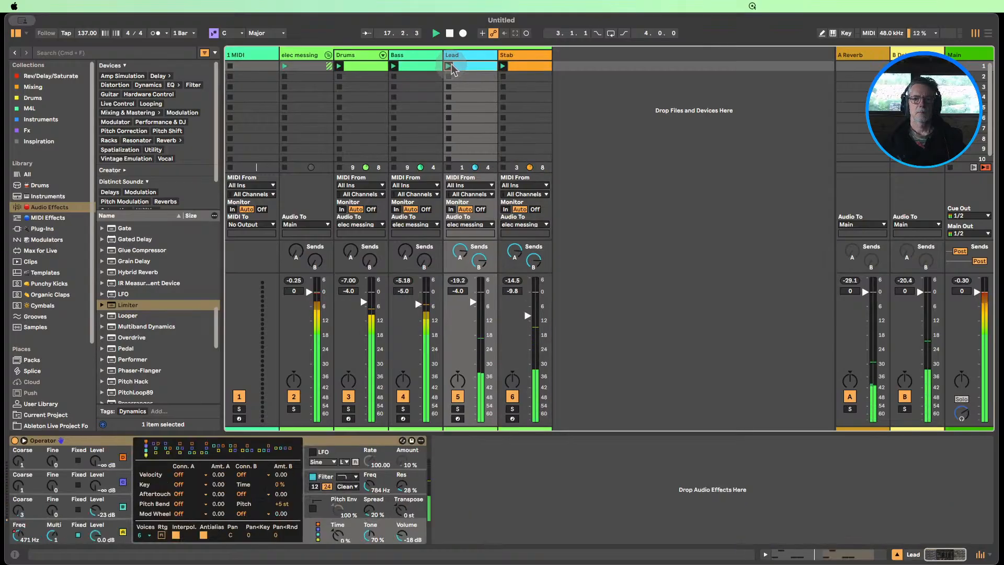
pyautogui.moveTo(473, 302); pyautogui.dragTo(473, 301)
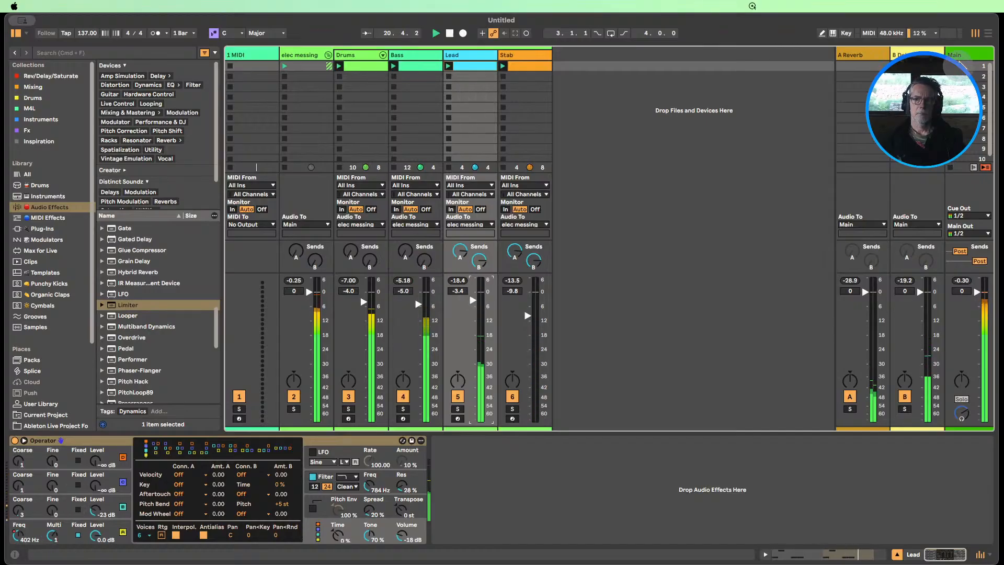
# Lower the Main track Limiter's input gain to 1.5 dB
pyautogui.click(969, 54)
pyautogui.moveTo(28, 462); pyautogui.dragTo(28, 466)
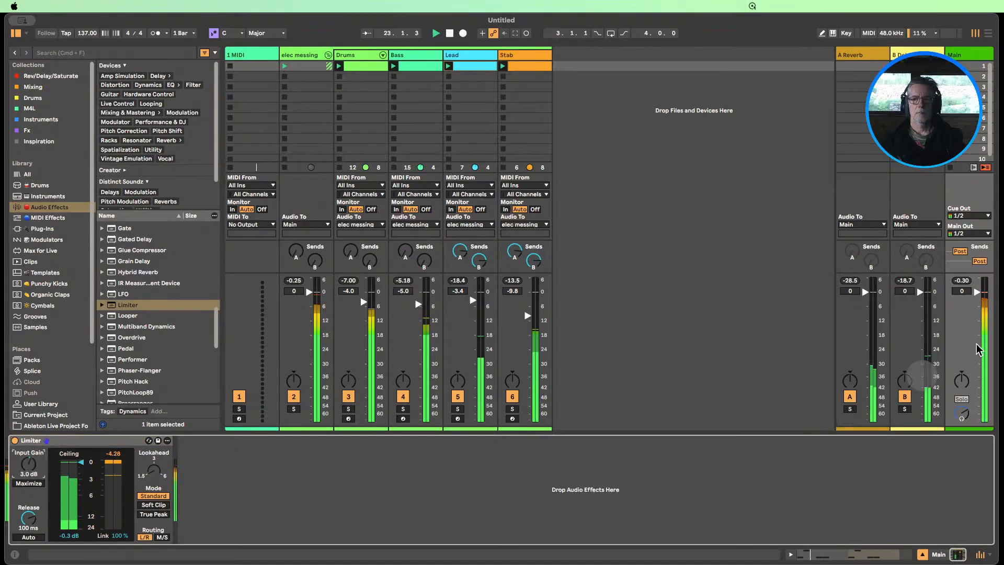
pyautogui.click(957, 283)
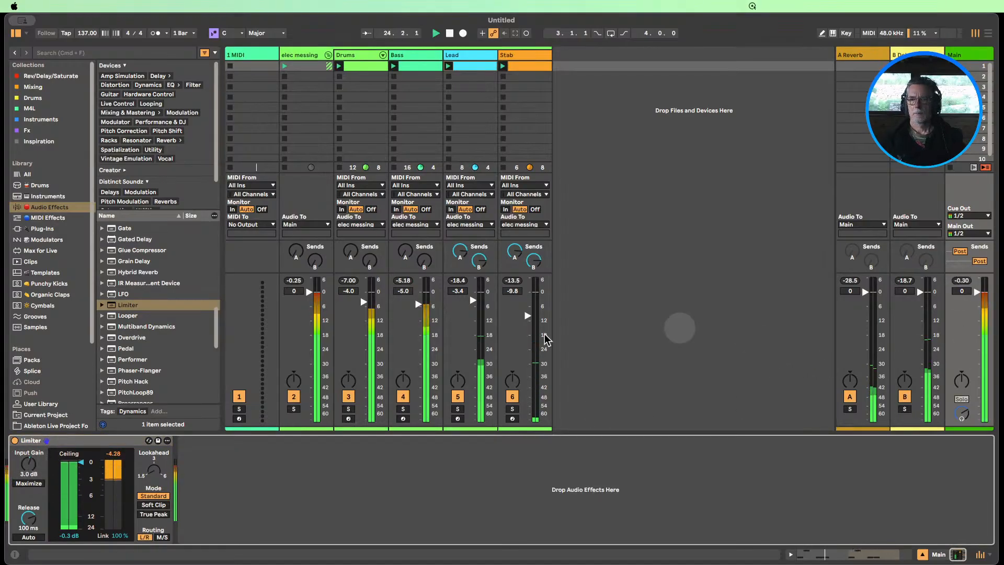
pyautogui.moveTo(26, 467); pyautogui.dragTo(26, 472)
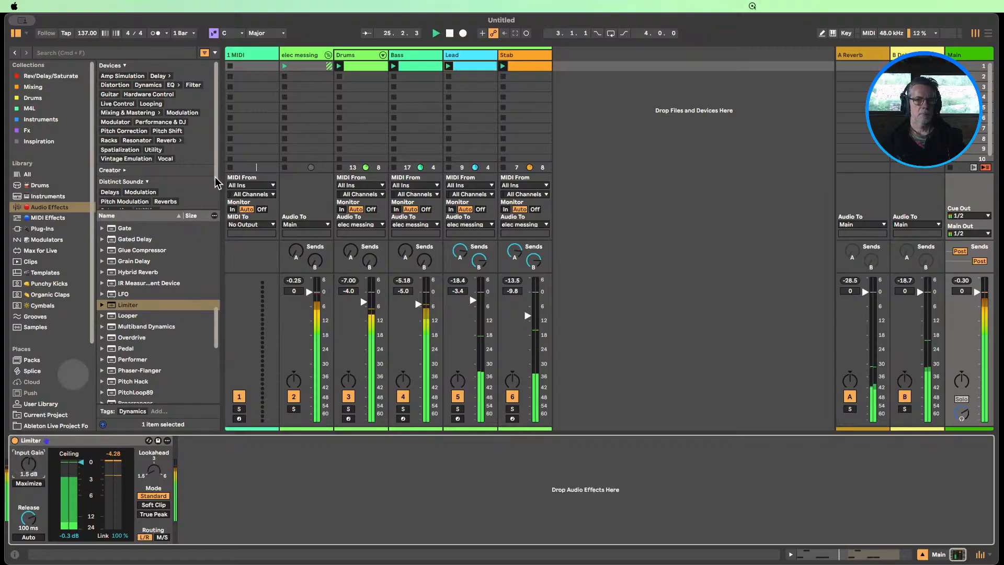
# Stop playback and all clips, and hide the device view
pyautogui.click(451, 33)
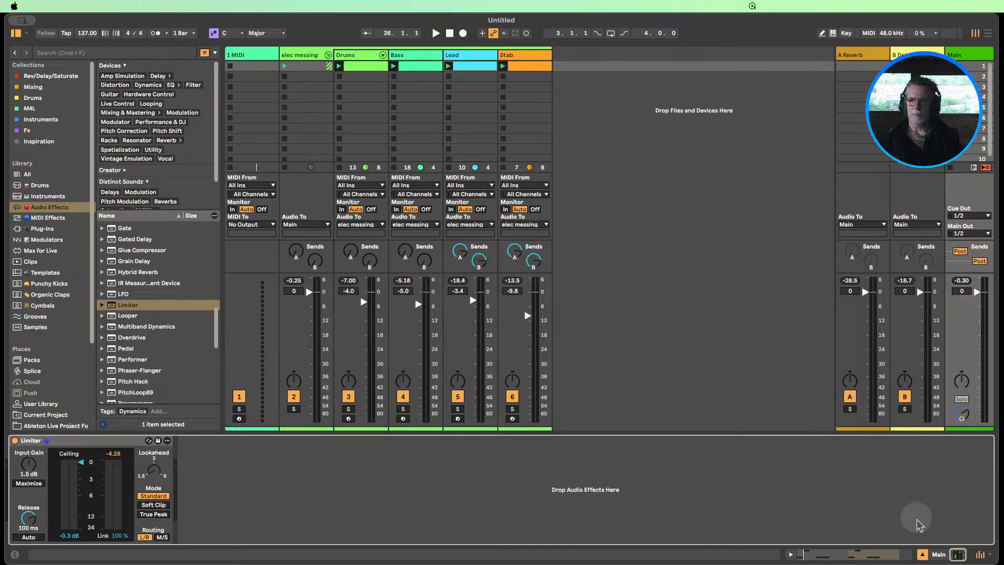
pyautogui.click(921, 555)
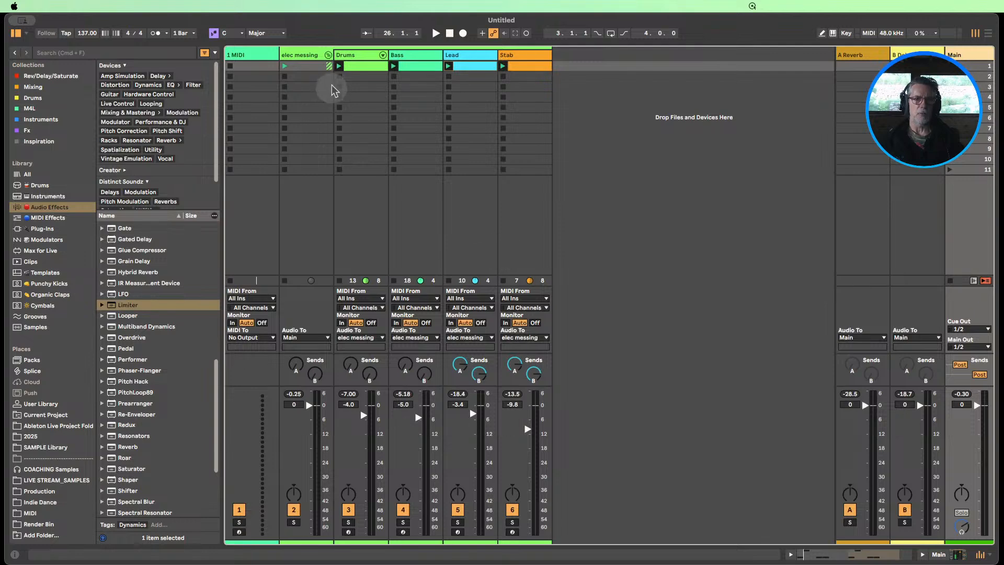
pyautogui.click(950, 281)
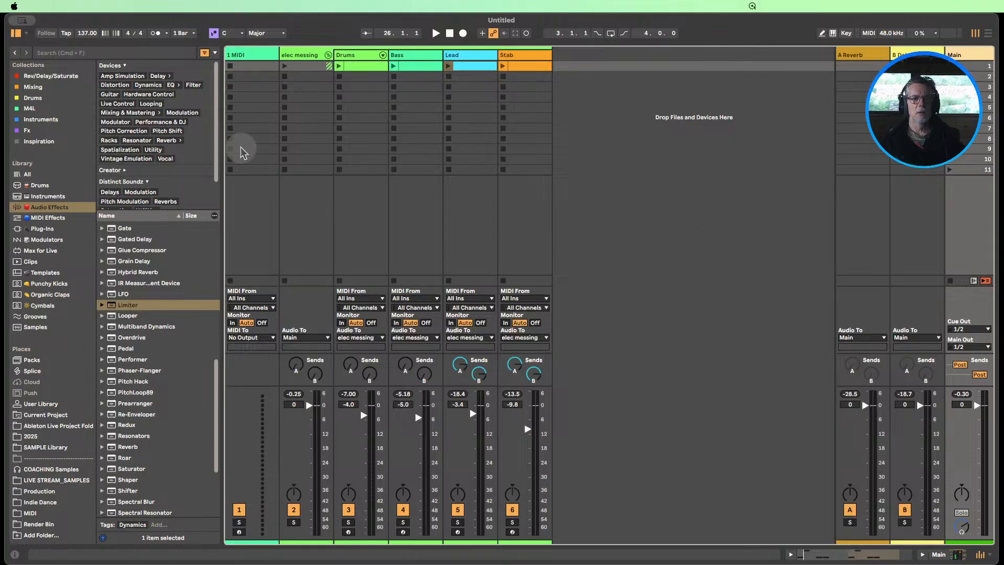
# Create a new Live Set without saving the current one, and hide its device view
pyautogui.click(59, 6)
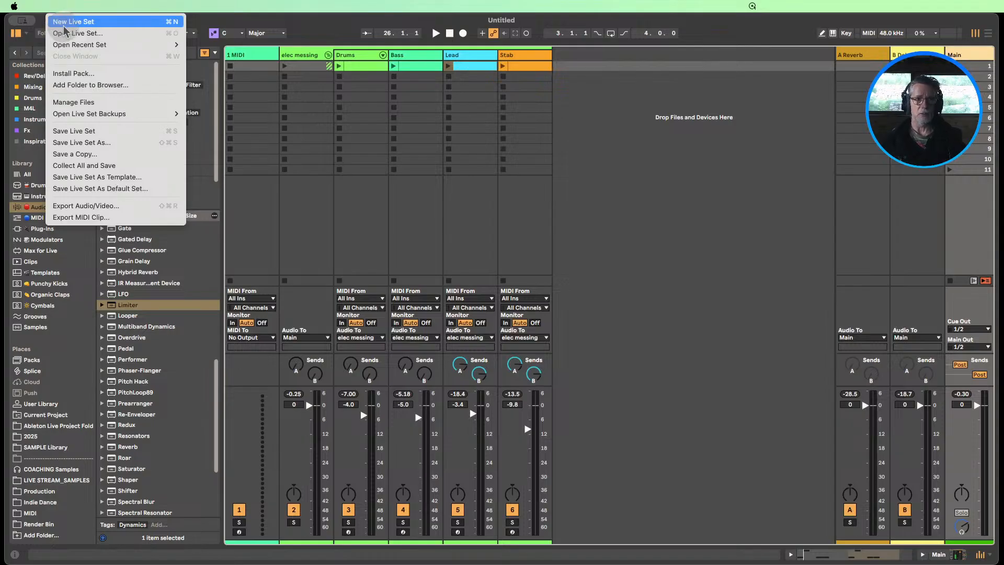
pyautogui.click(64, 23)
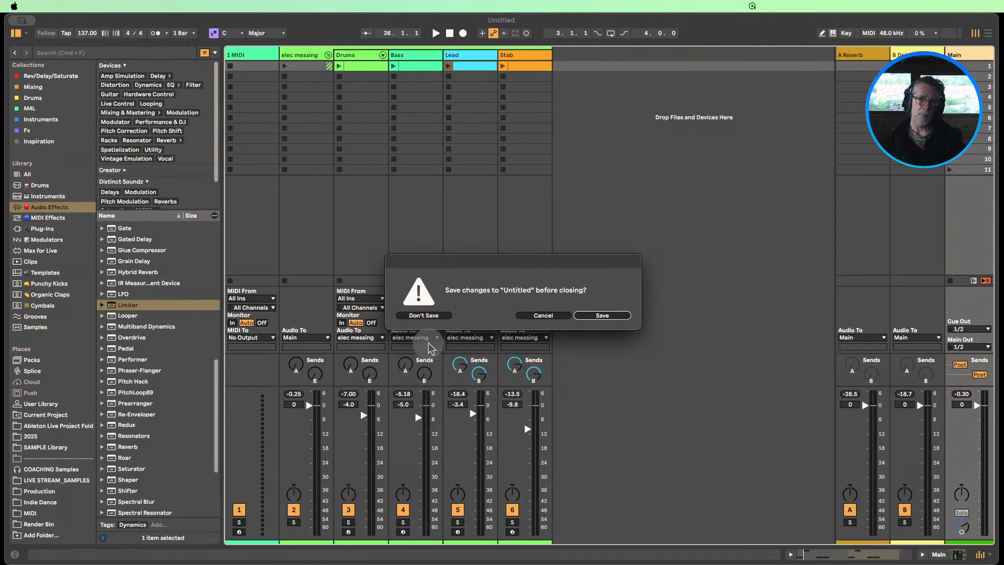
pyautogui.click(424, 316)
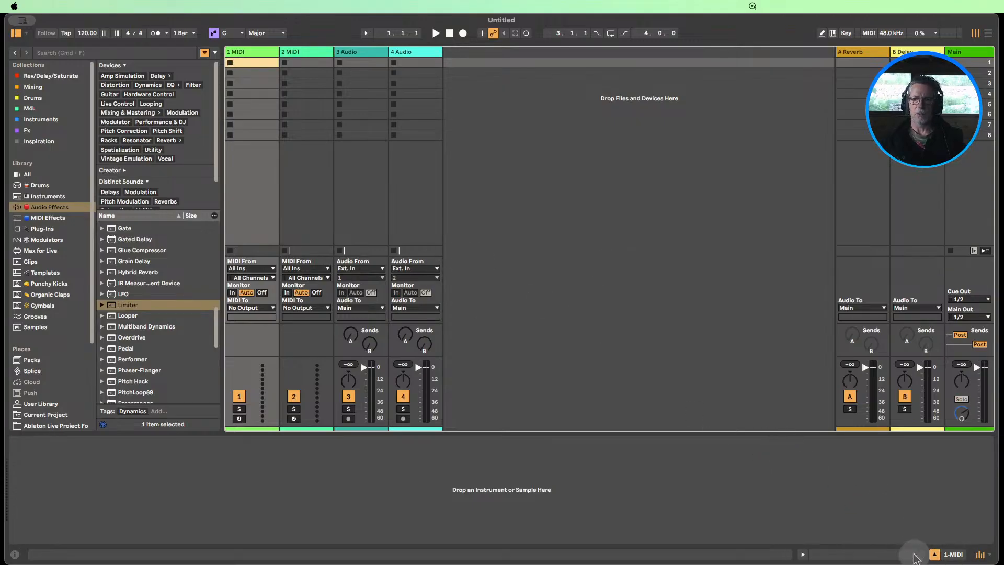
pyautogui.click(934, 555)
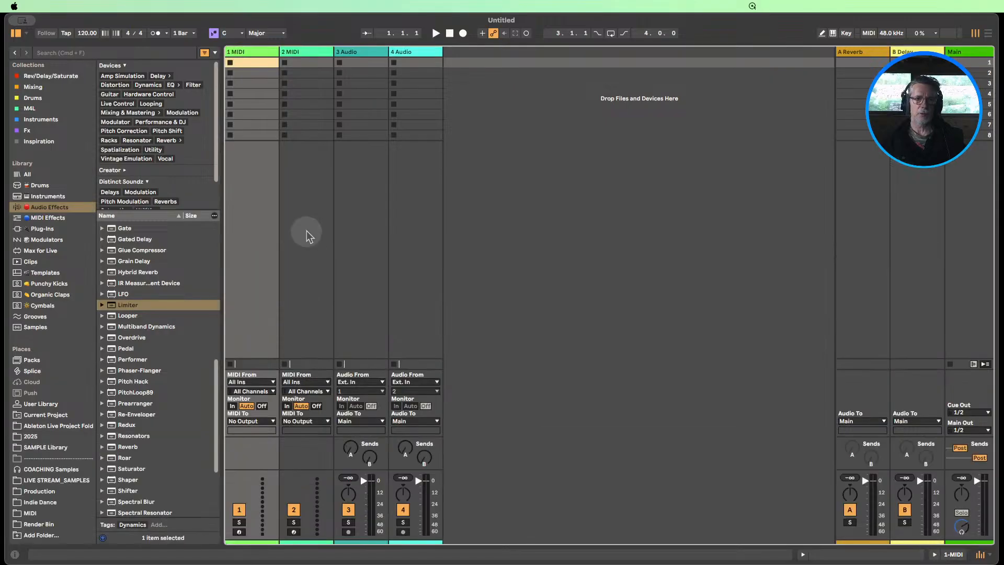
# Set the project tempo to 137 BPM
pyautogui.click(84, 33)
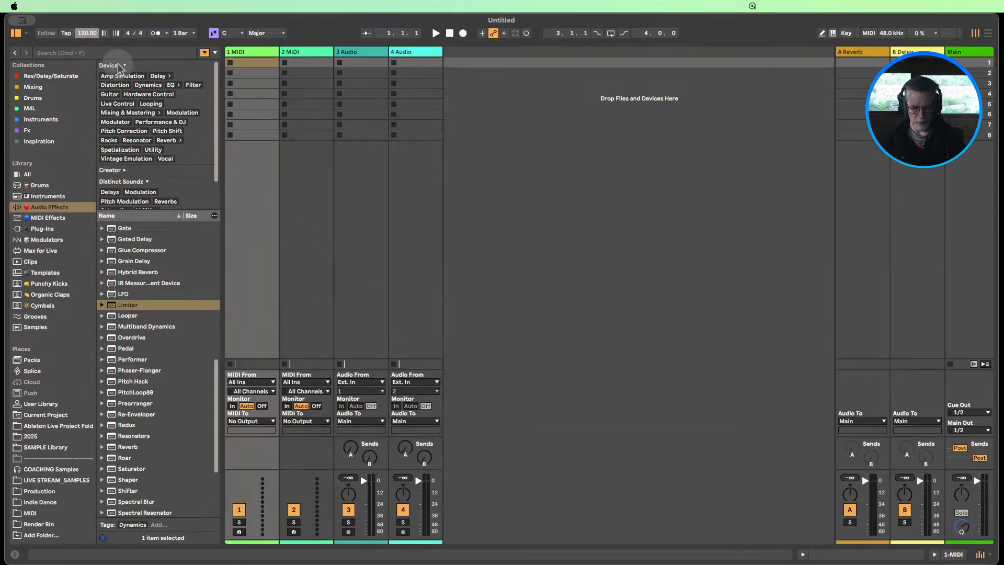
pyautogui.write('137')
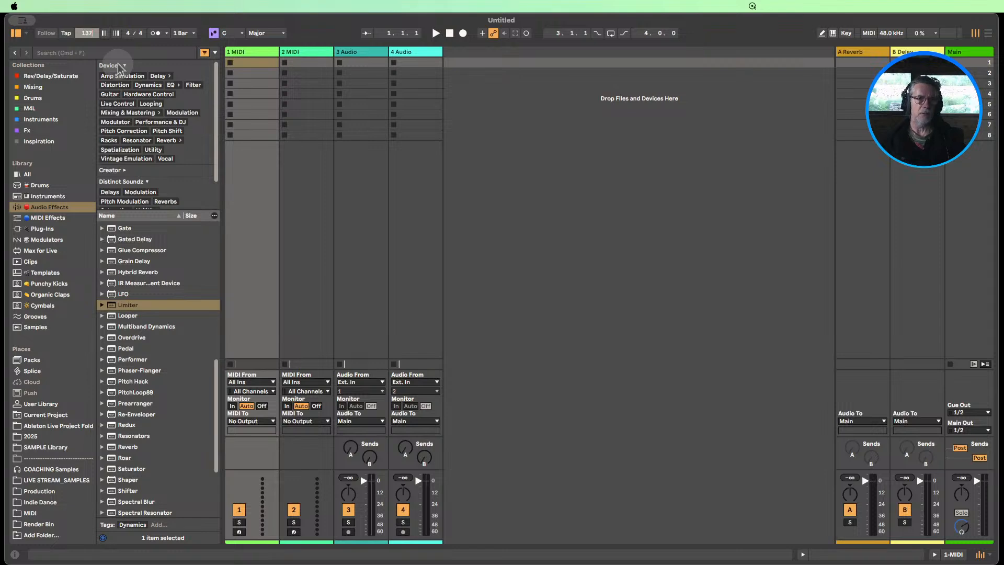
pyautogui.click(304, 224)
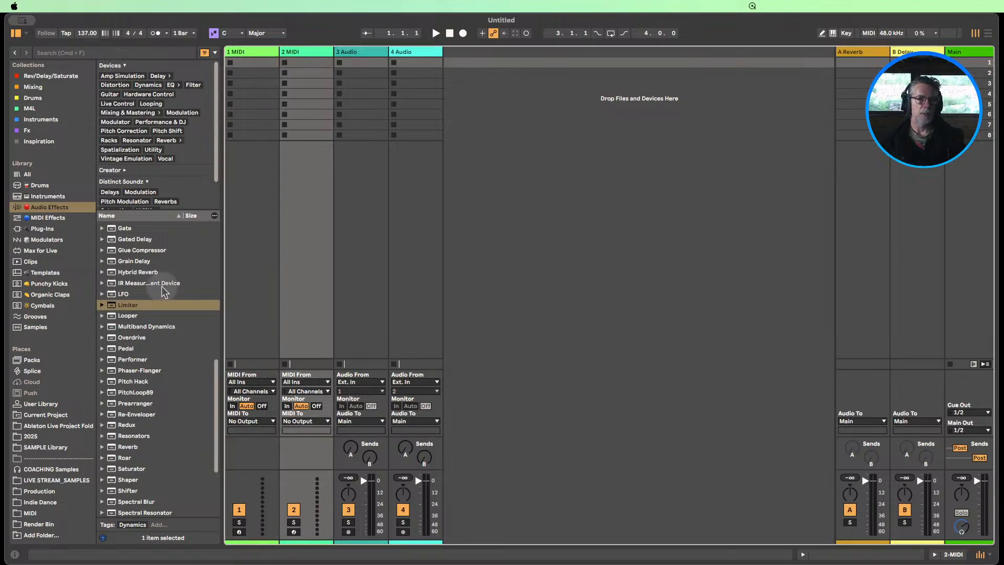
# Add a Limiter to the Main track with 2.3 dB input gain, then hide the device view
pyautogui.moveTo(123, 305); pyautogui.dragTo(960, 177)
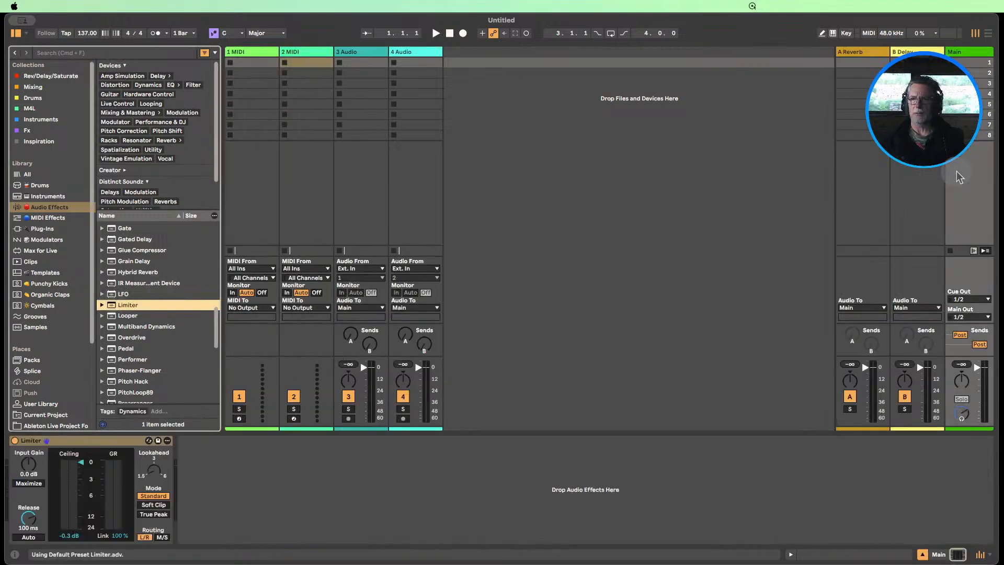
pyautogui.moveTo(28, 464); pyautogui.dragTo(28, 459)
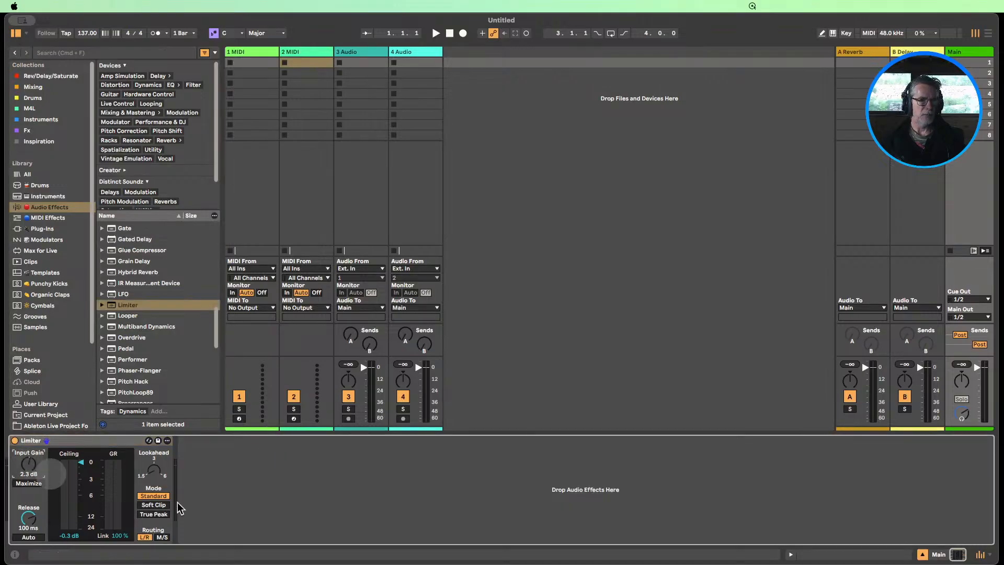
pyautogui.click(922, 554)
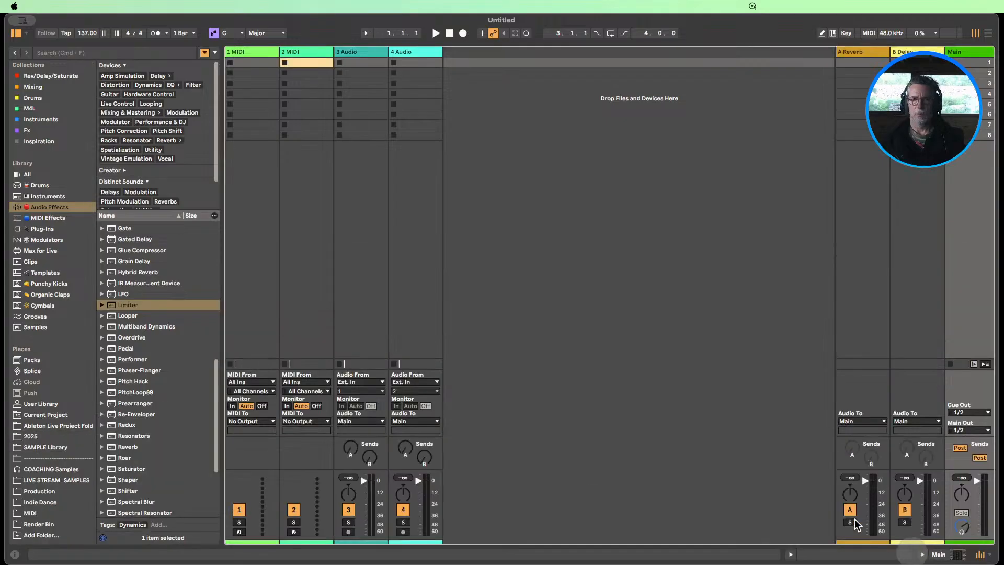
# Load the 909 Flavour Kit from the library's drums onto the first MIDI track
pyautogui.click(258, 53)
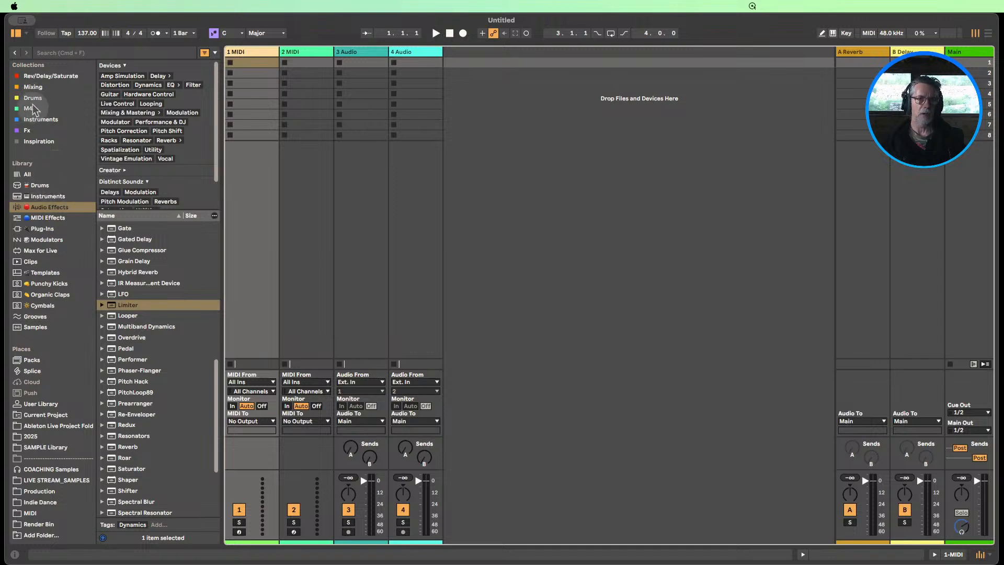
pyautogui.click(34, 101)
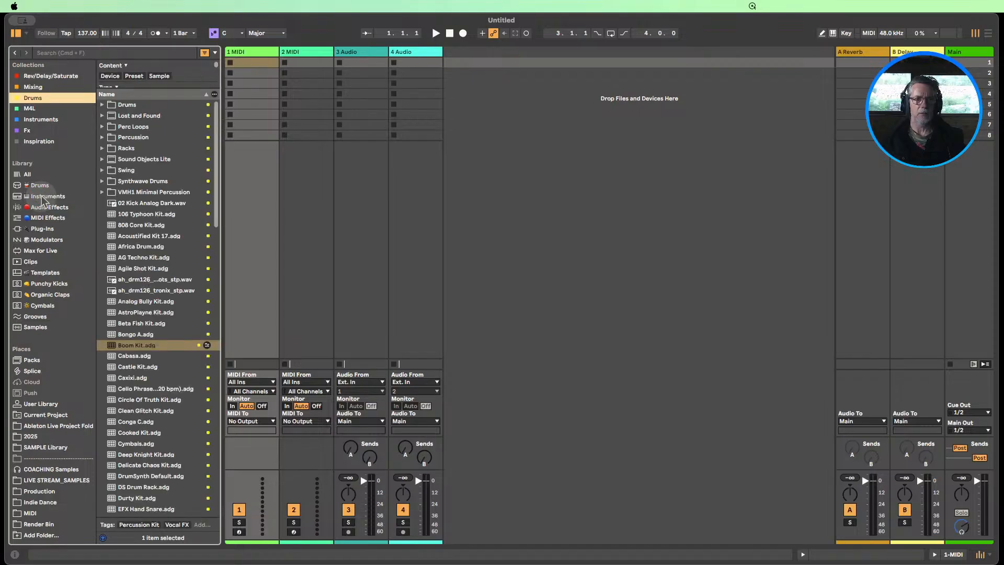
pyautogui.click(43, 197)
pyautogui.scroll(-2, 165, 353)
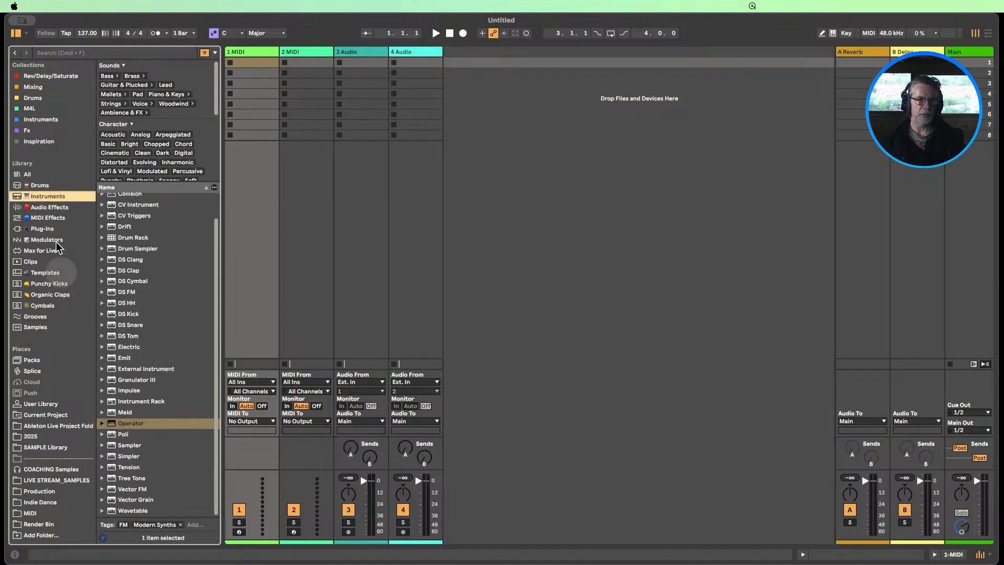
pyautogui.click(39, 185)
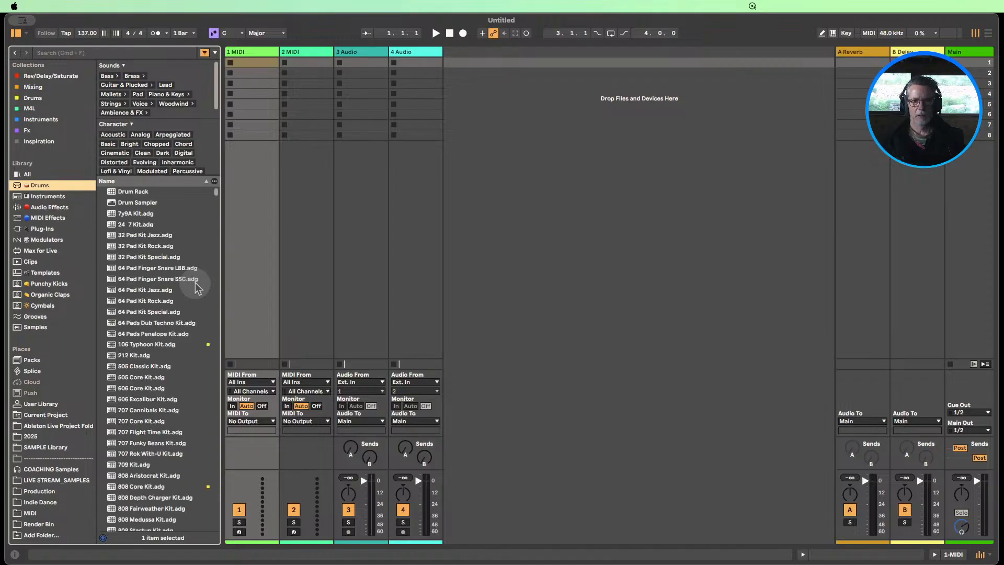
pyautogui.scroll(-4, 194, 283)
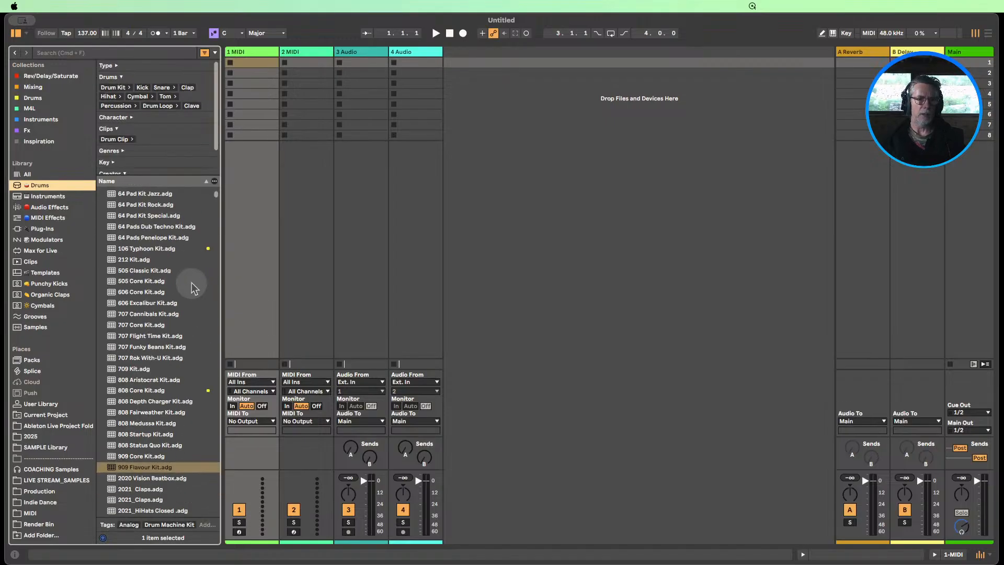
pyautogui.scroll(-3, 191, 282)
pyautogui.moveTo(137, 385); pyautogui.dragTo(259, 201)
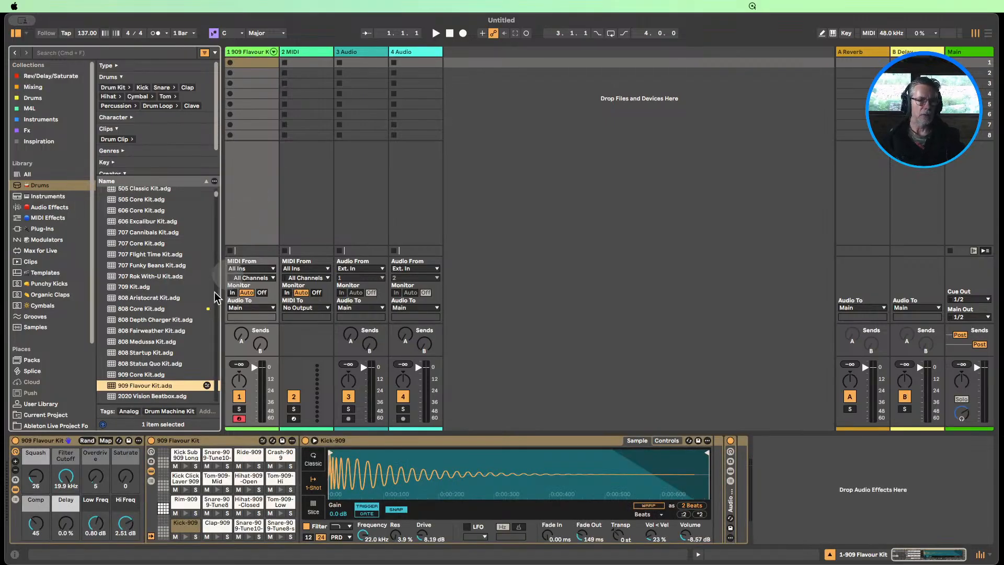
# Load the 909 Core Kit onto the second MIDI track as an alternative
pyautogui.scroll(-1, 153, 348)
pyautogui.scroll(-2, 152, 346)
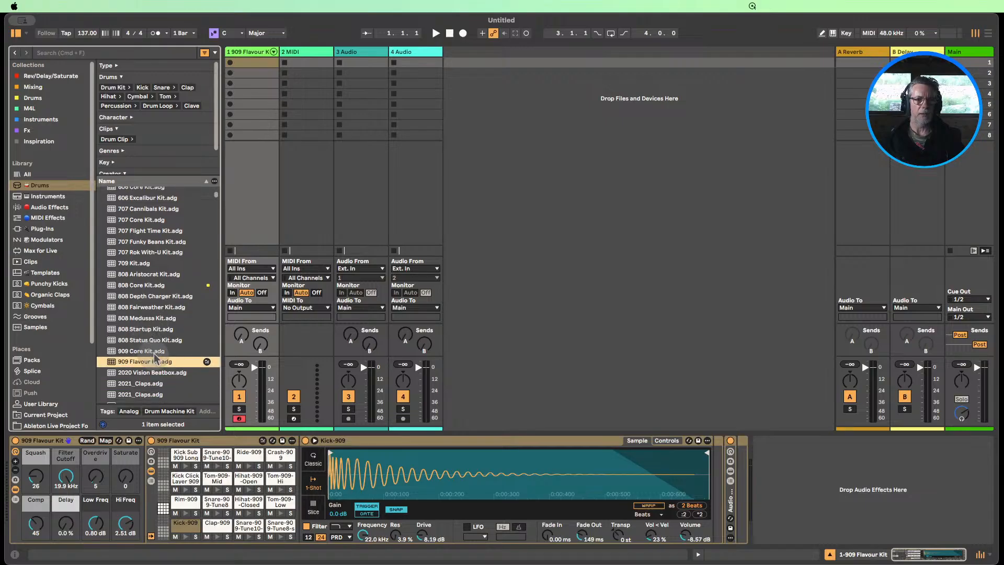
pyautogui.moveTo(145, 353); pyautogui.dragTo(301, 176)
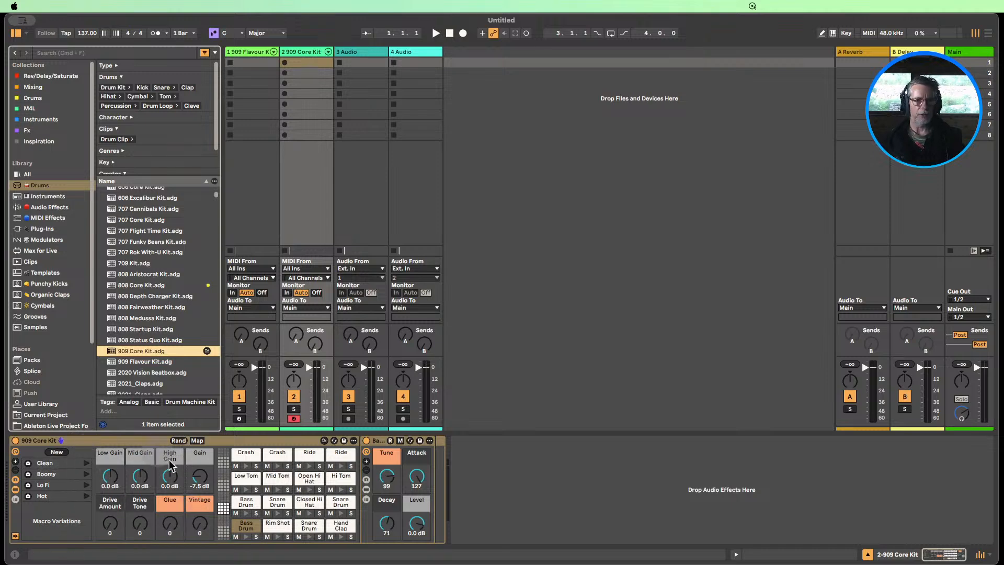
# Compare the two drum kits' devices and remove the 909 Core Kit from the second track
pyautogui.click(250, 62)
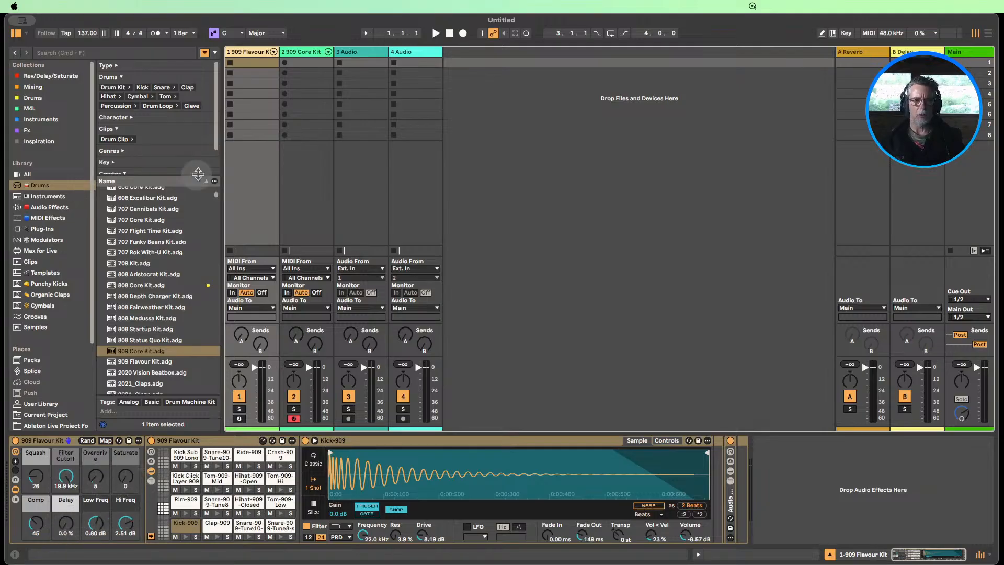
pyautogui.click(300, 55)
pyautogui.click(38, 440)
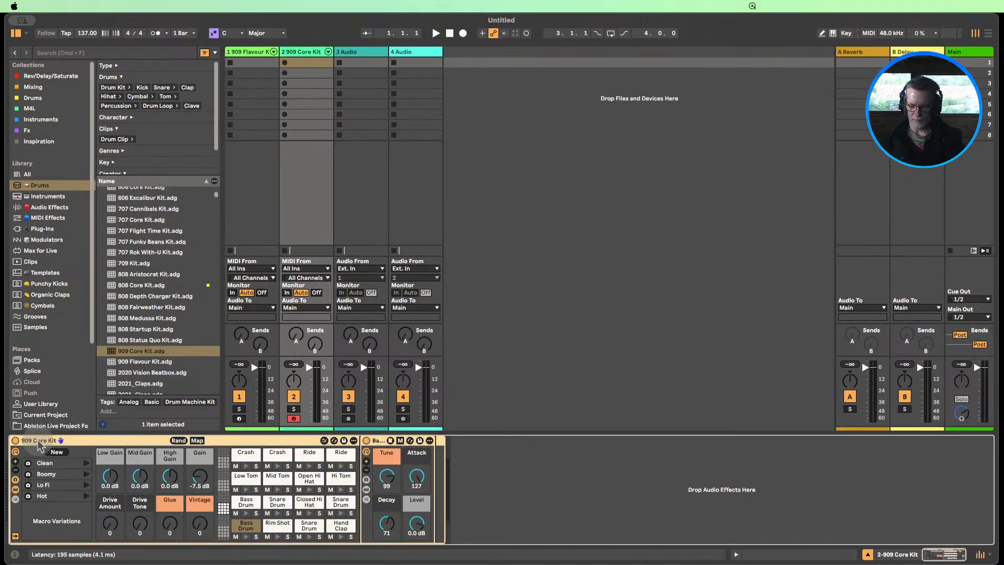
pyautogui.press('Delete')
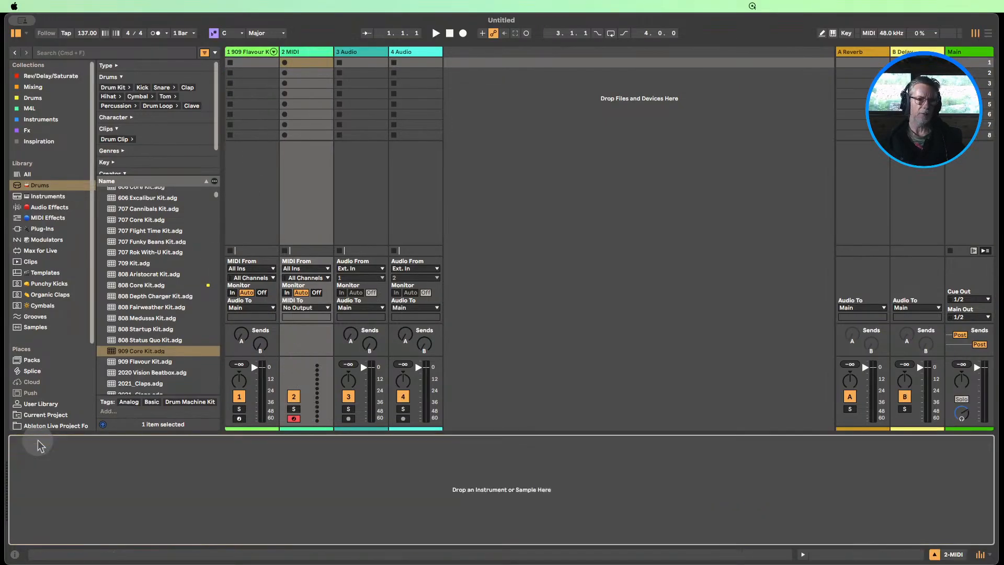
# Create a MIDI clip in the 909 Flavour Kit track's first slot with Kick-909 notes at 1.1.1, 1.1.4, 1.2.3 and 1.3.3
pyautogui.click(252, 58)
pyautogui.doubleClick(249, 61)
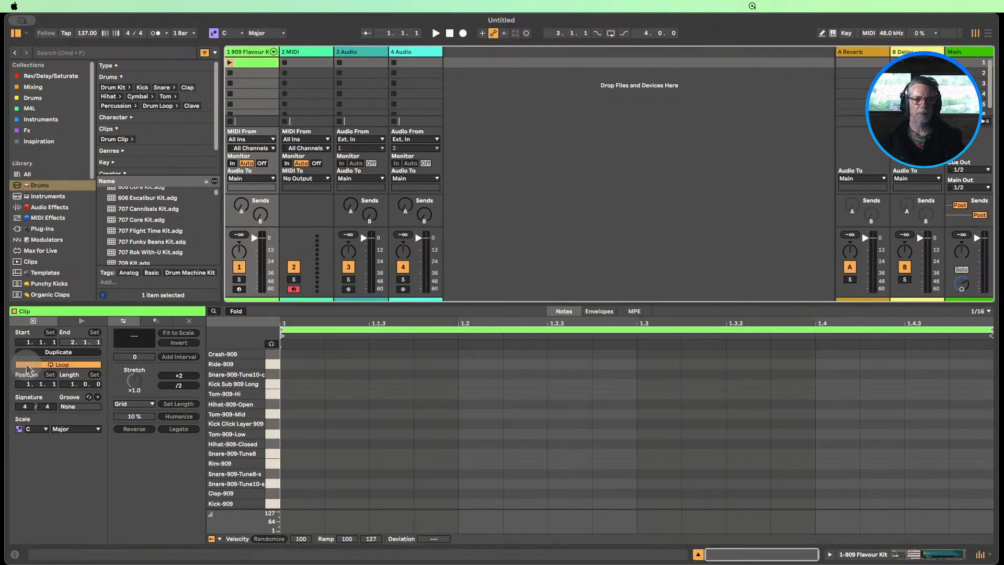
pyautogui.click(381, 396)
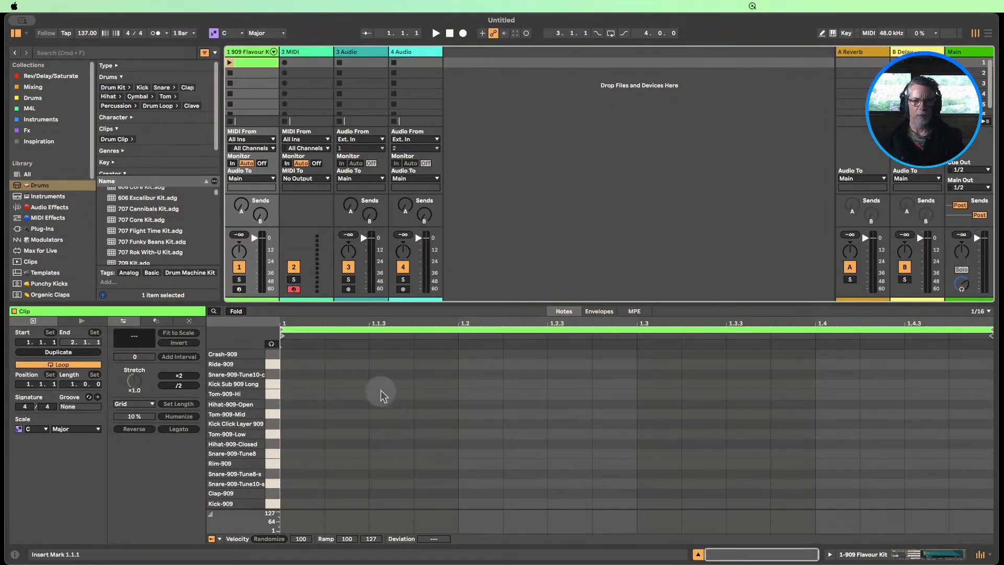
pyautogui.click(302, 503)
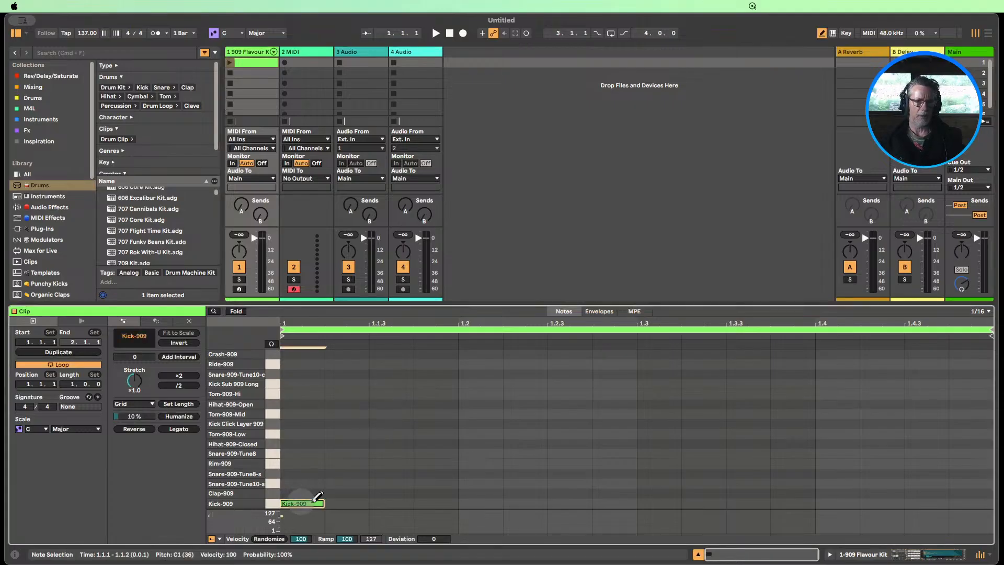
pyautogui.click(436, 503)
pyautogui.click(570, 503)
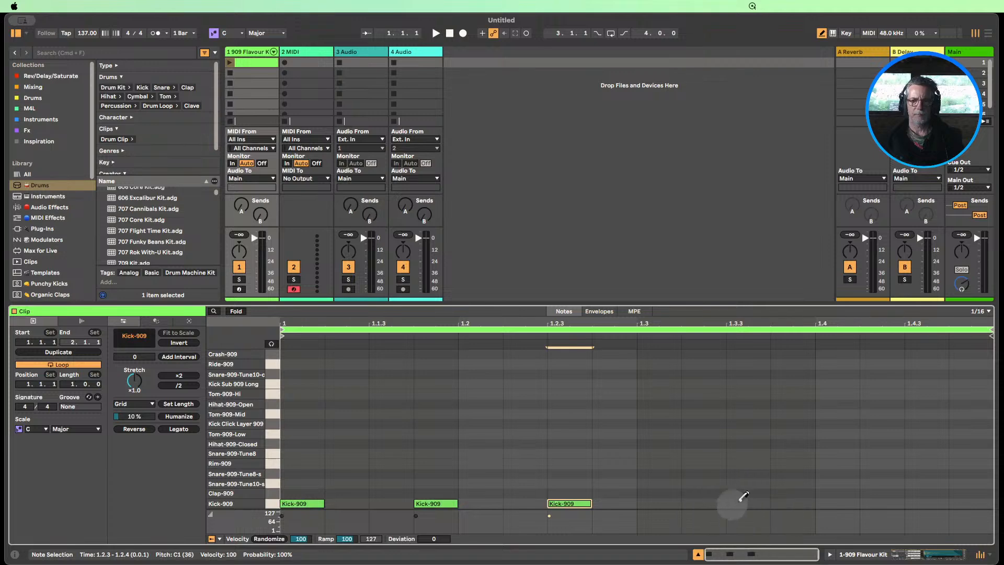
pyautogui.click(749, 503)
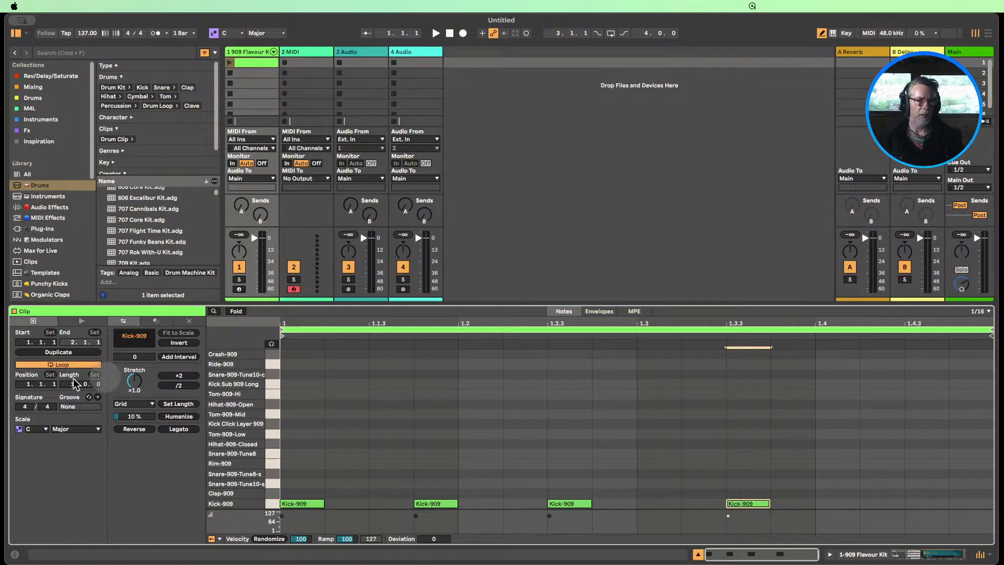
# Duplicate the clip's loop to two bars and remove the kick at 2.1.4
pyautogui.click(72, 354)
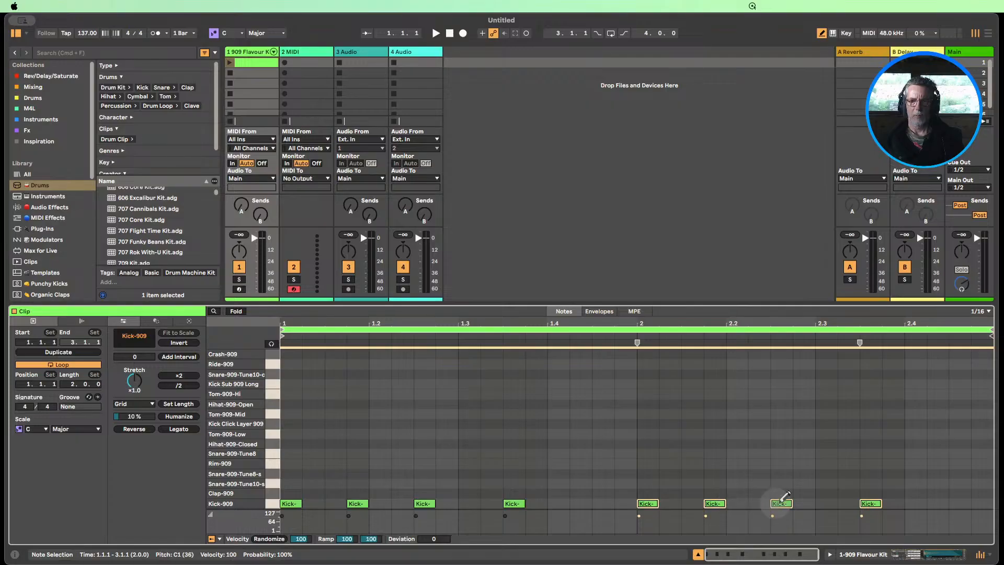
pyautogui.click(718, 502)
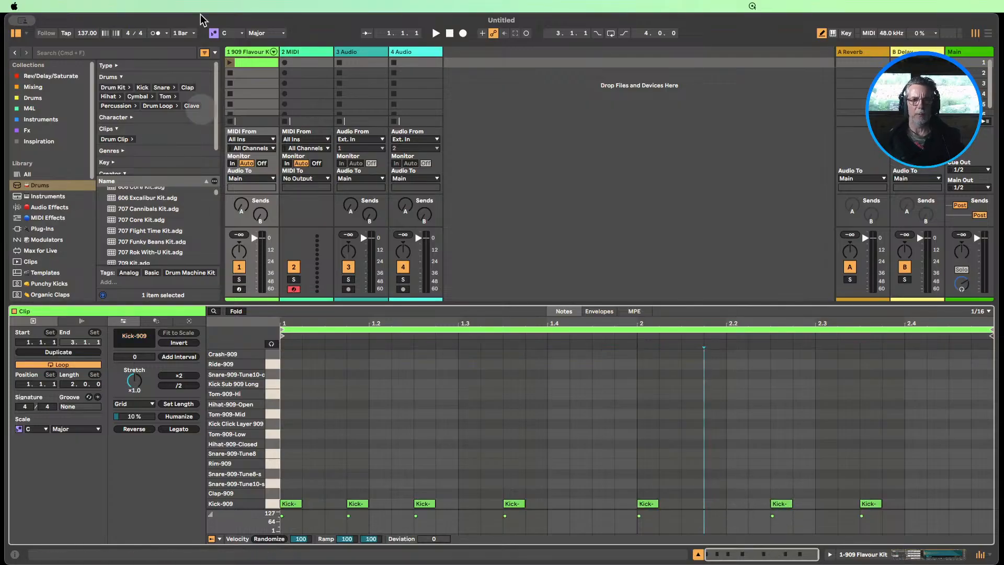
# Play the two-bar kick clip twice to check the groove, and stop playback
pyautogui.click(230, 62)
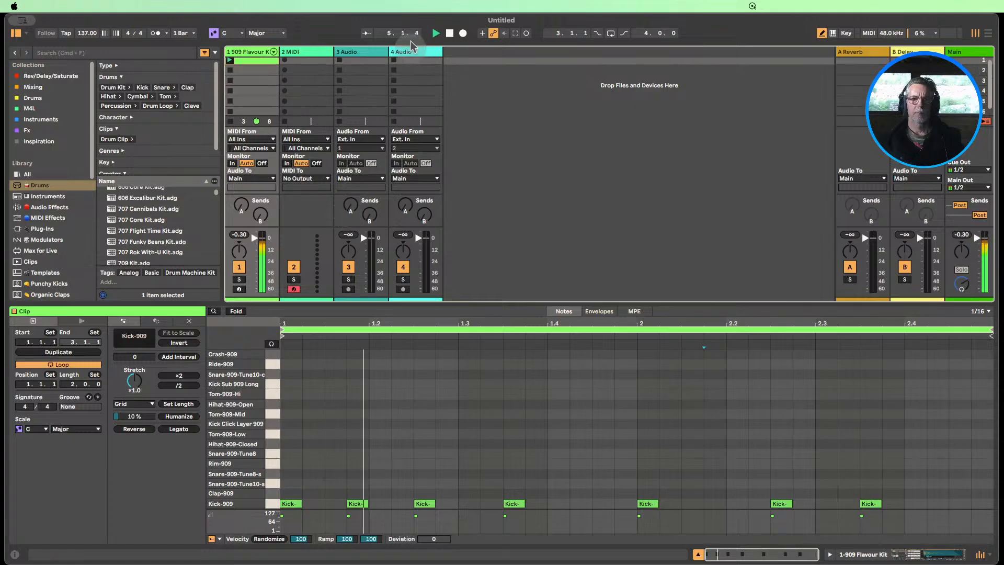
pyautogui.click(450, 33)
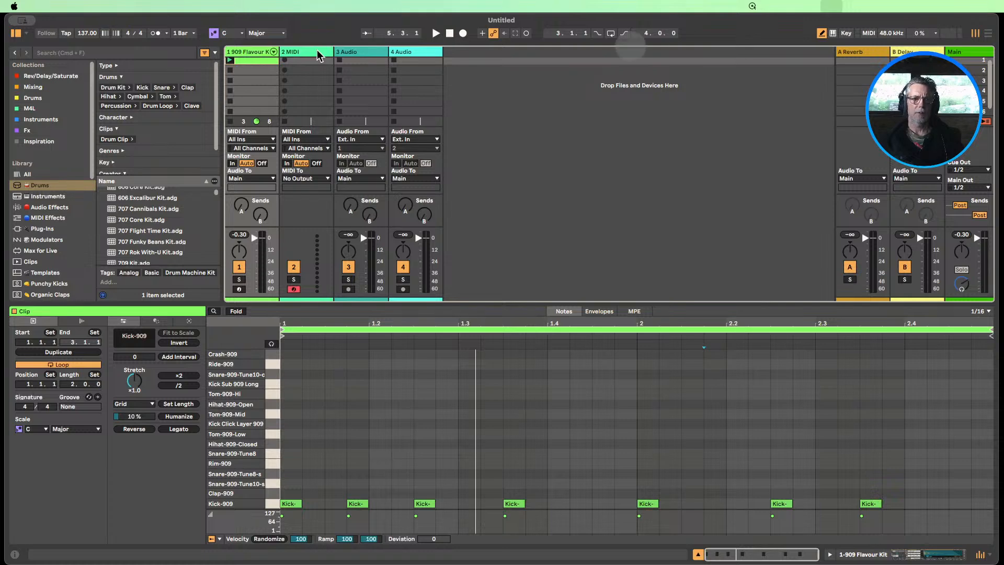
pyautogui.click(230, 63)
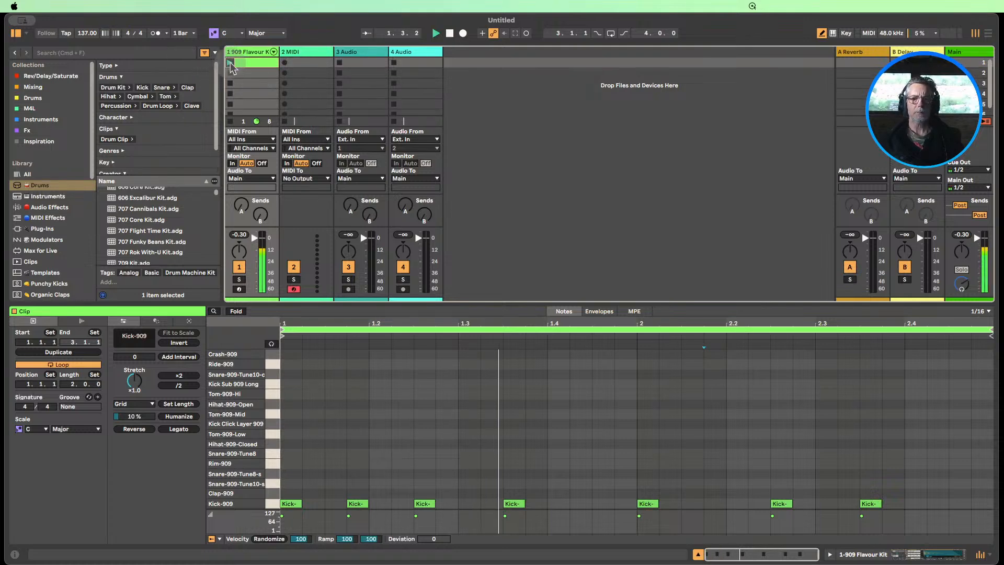
pyautogui.click(449, 34)
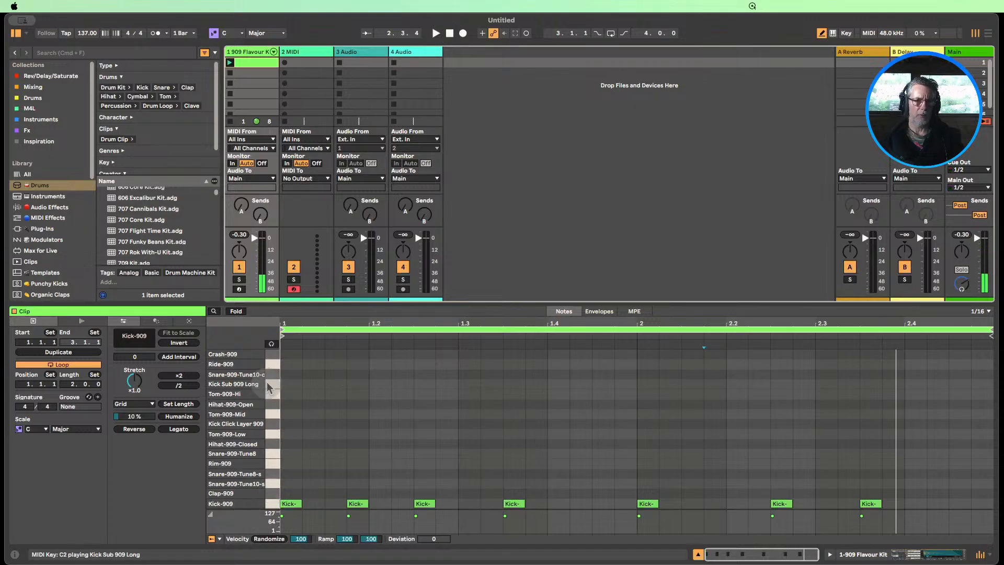
# Turn on note preview and audition the kit's clap, snare, rim and tom sounds to choose a snare
pyautogui.click(273, 343)
pyautogui.click(273, 493)
pyautogui.click(273, 484)
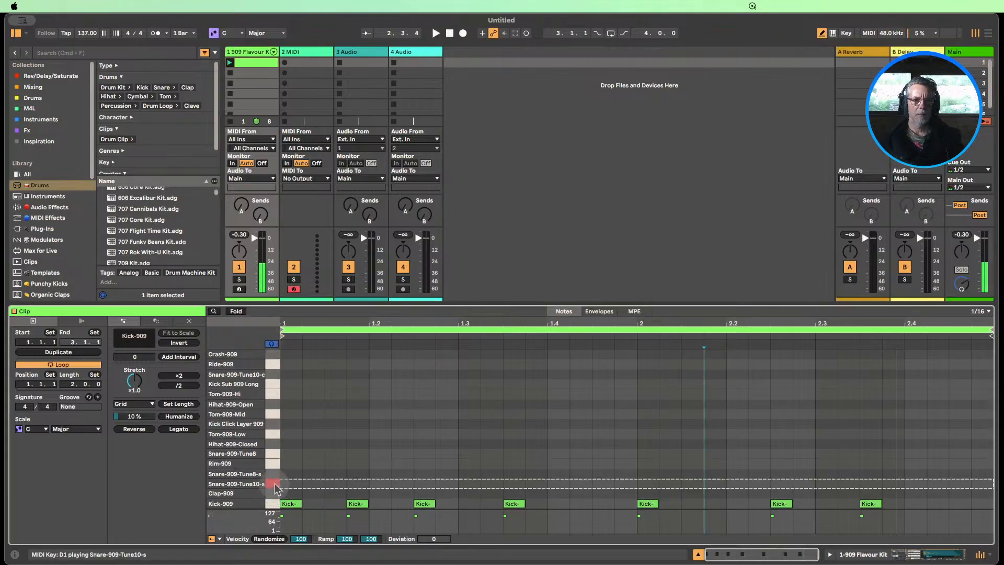
pyautogui.click(272, 463)
pyautogui.click(270, 454)
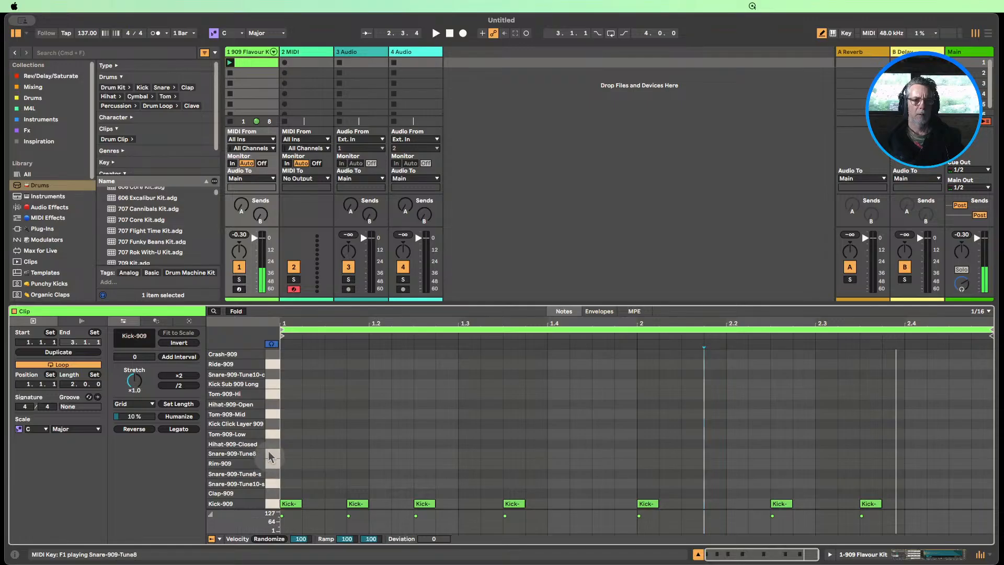
pyautogui.click(272, 414)
pyautogui.click(272, 394)
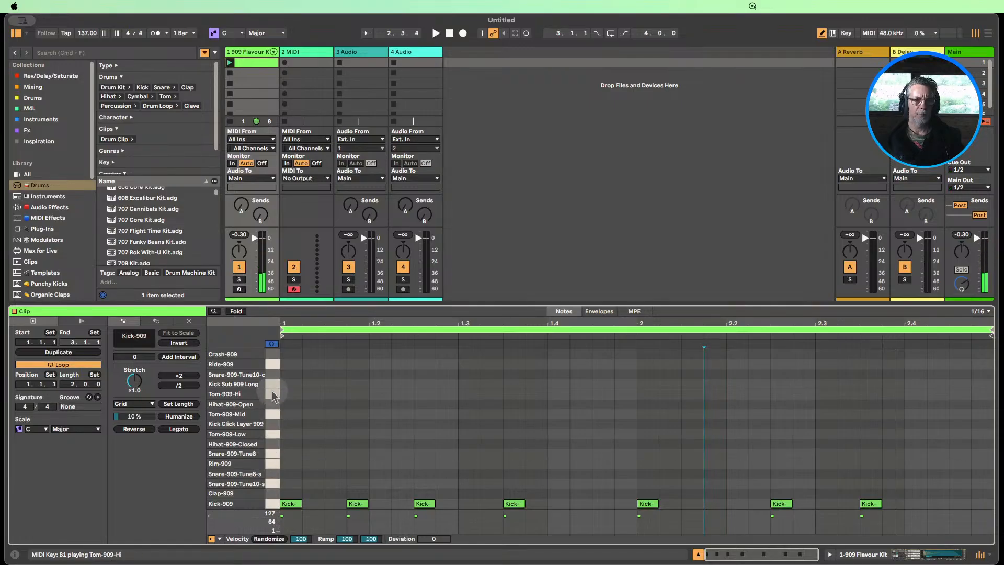
pyautogui.click(272, 377)
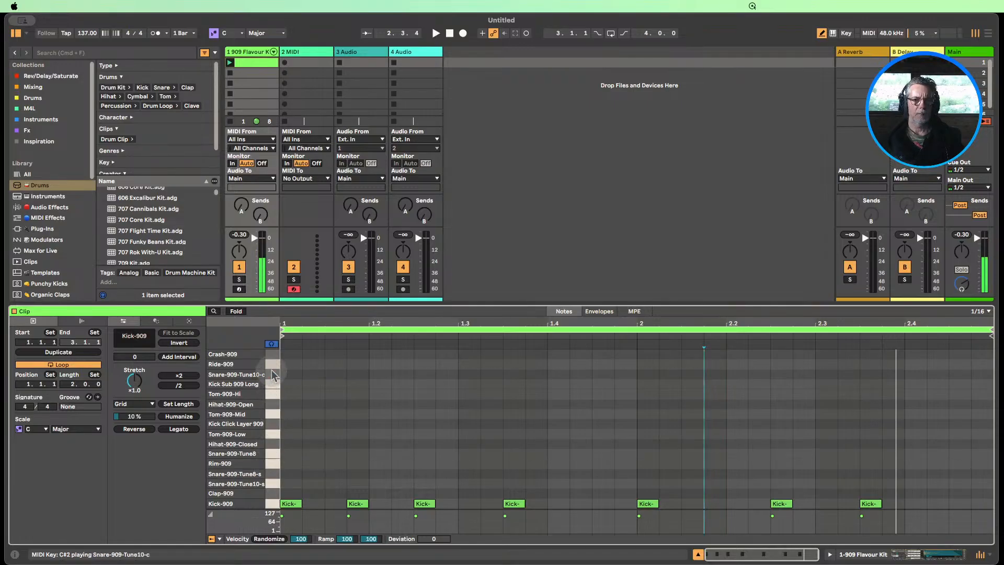
pyautogui.click(275, 475)
pyautogui.click(275, 484)
pyautogui.click(275, 482)
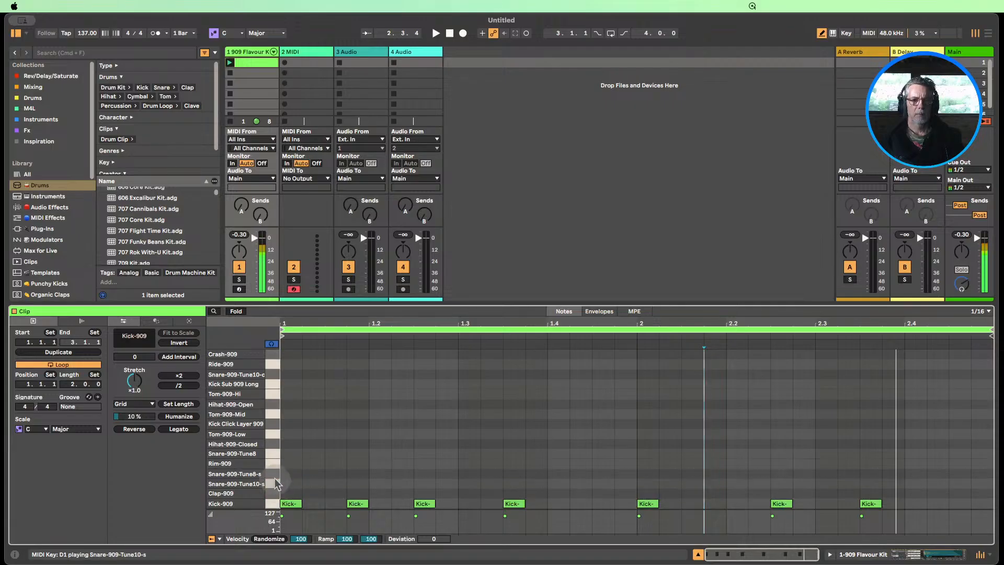
pyautogui.click(273, 477)
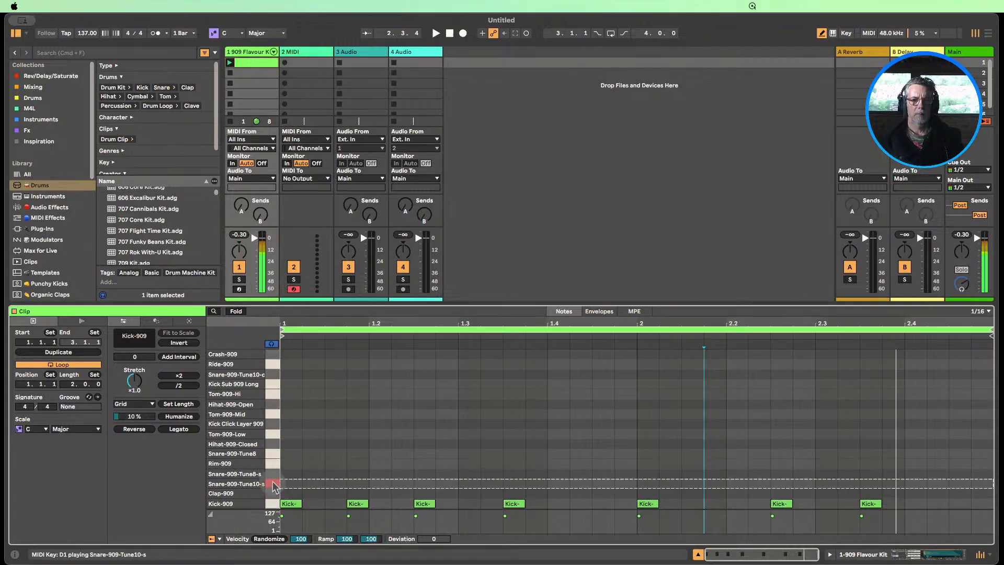
# Add Snare-909-Tune10-s notes on beats 2 and 4 of both bars and play the clip
pyautogui.click(379, 483)
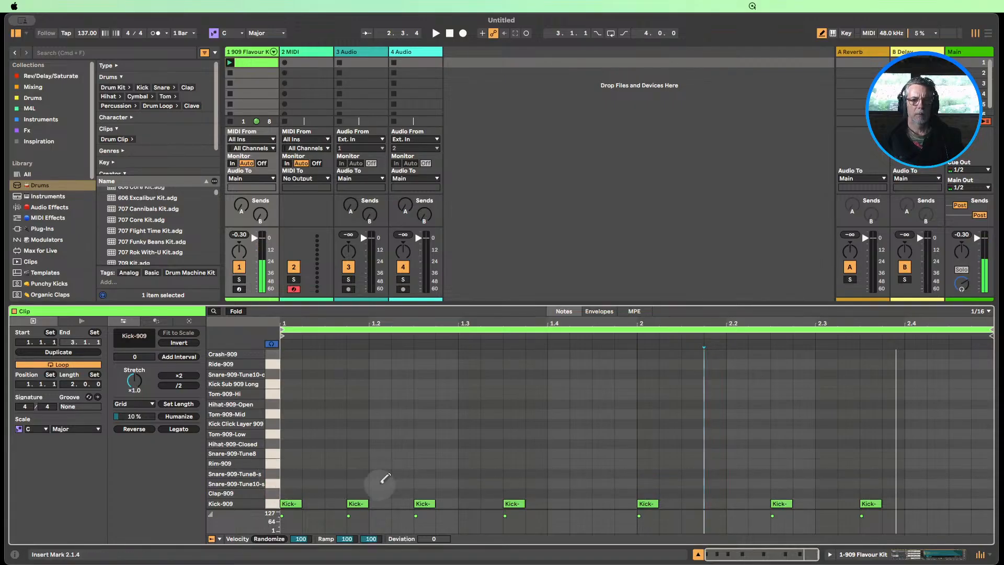
pyautogui.click(557, 483)
pyautogui.click(737, 484)
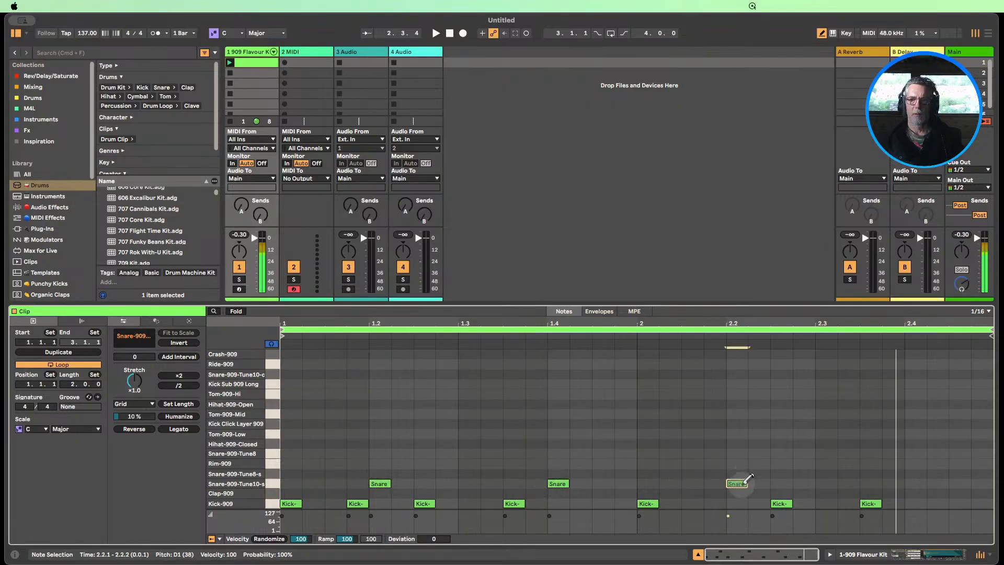
pyautogui.click(915, 483)
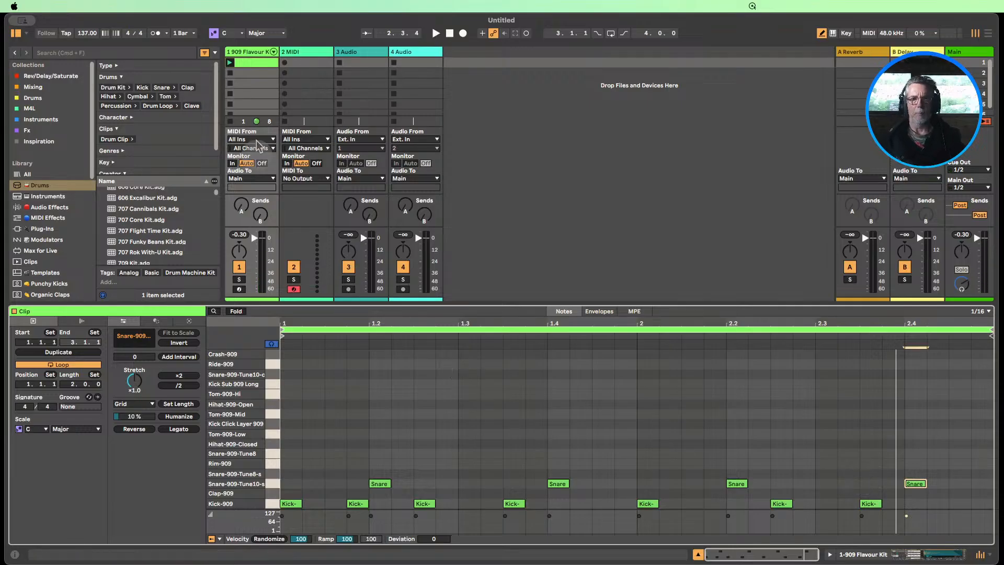
pyautogui.click(230, 62)
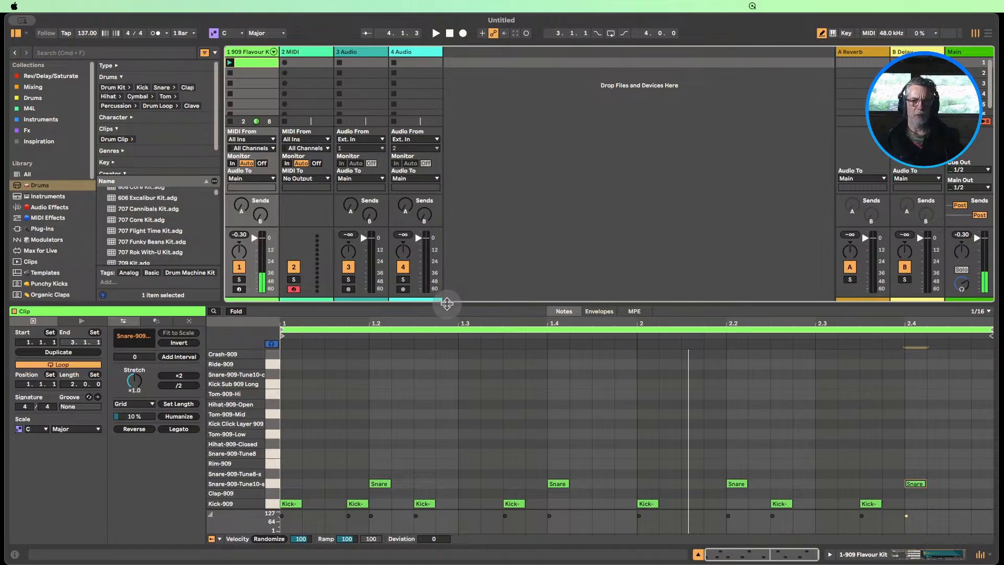
# Enlarge the note editor, set the velocity randomize range for all snare notes to 1, and play the clip
pyautogui.moveTo(446, 303); pyautogui.dragTo(444, 213)
pyautogui.click(271, 445)
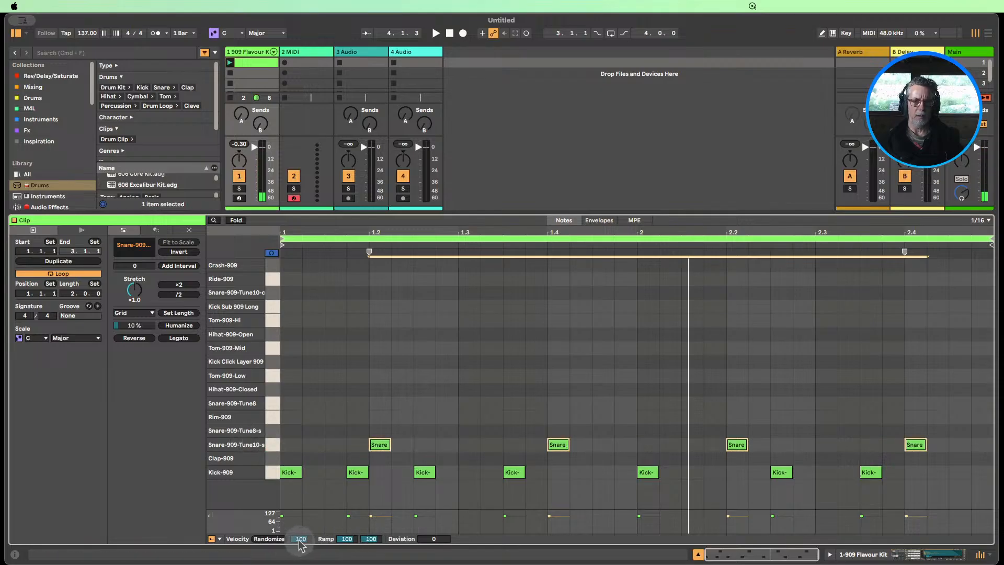
pyautogui.moveTo(301, 543); pyautogui.dragTo(301, 563)
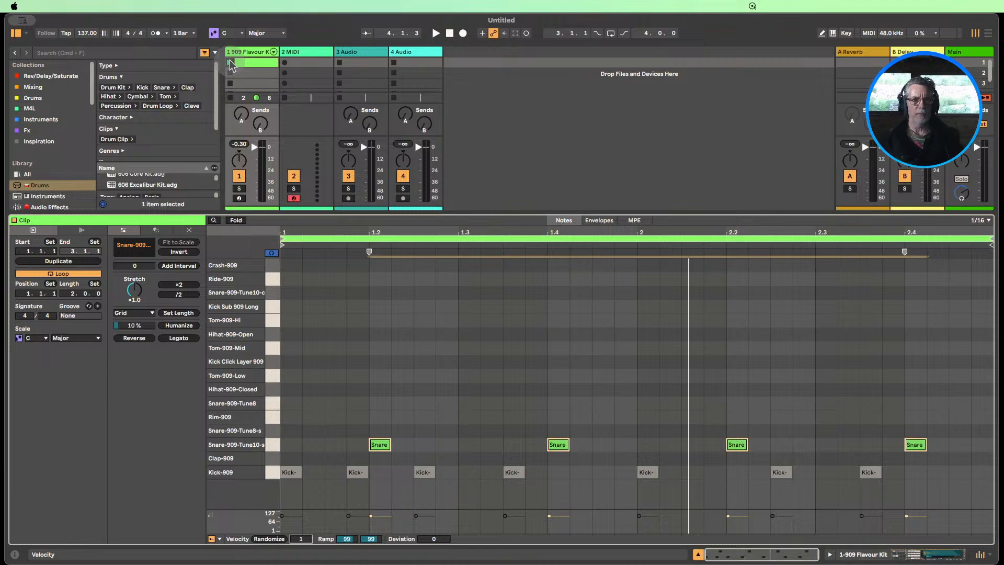
pyautogui.click(230, 61)
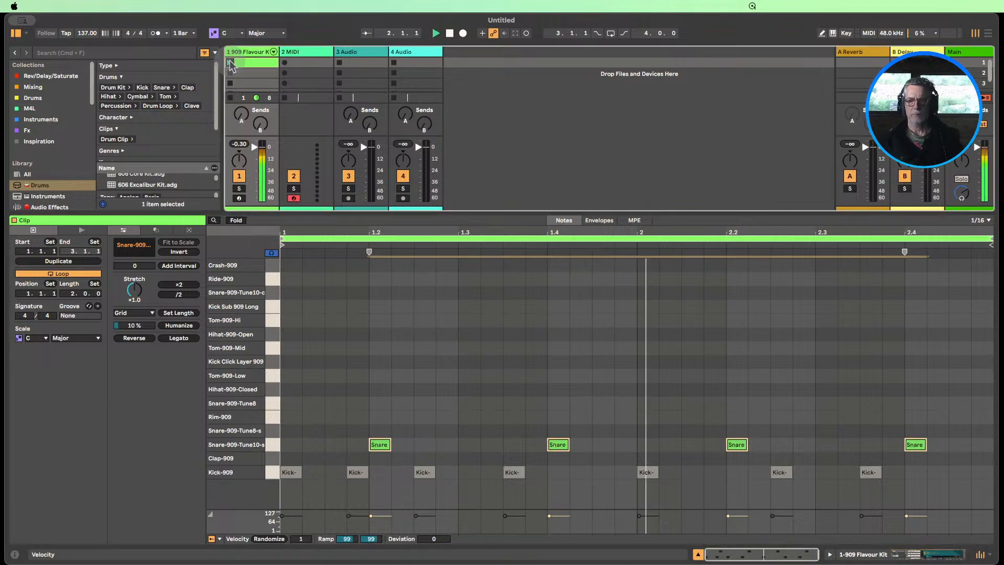
# Stop playback and draw sixteenth-note Hihat-909-Closed hits across bar 1, leaving the snare positions on beats 2 and 4 empty
pyautogui.click(449, 33)
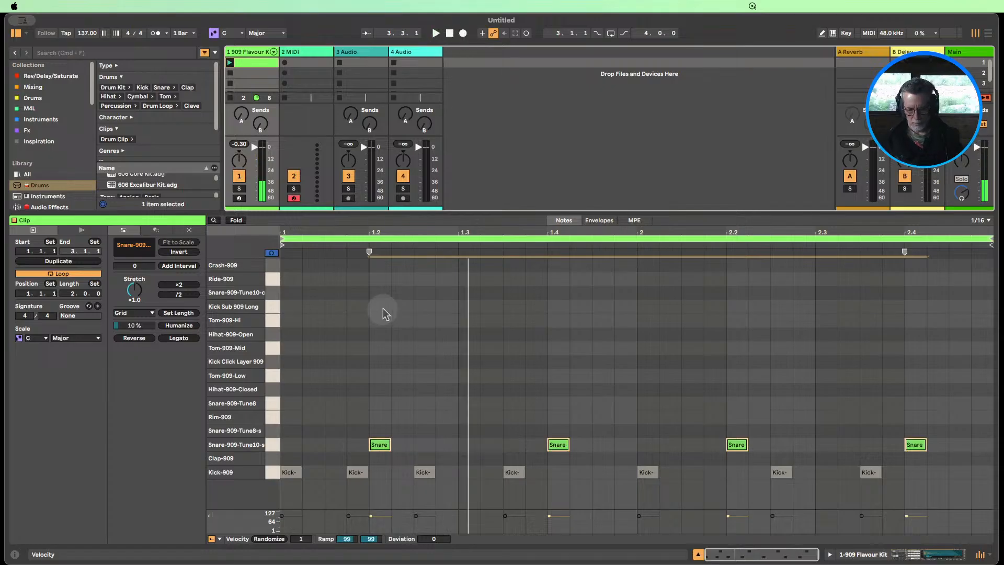
pyautogui.press('b')
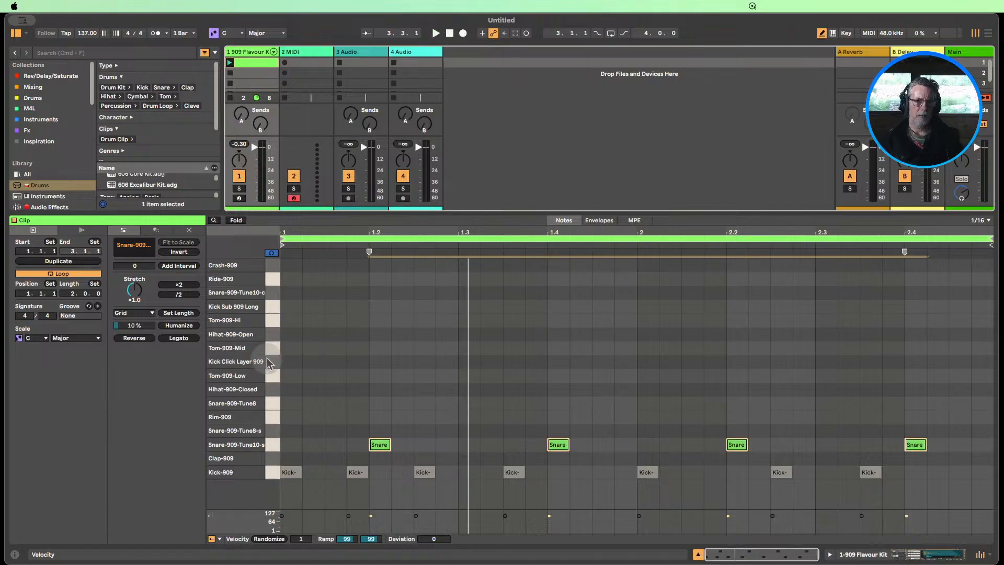
pyautogui.click(271, 390)
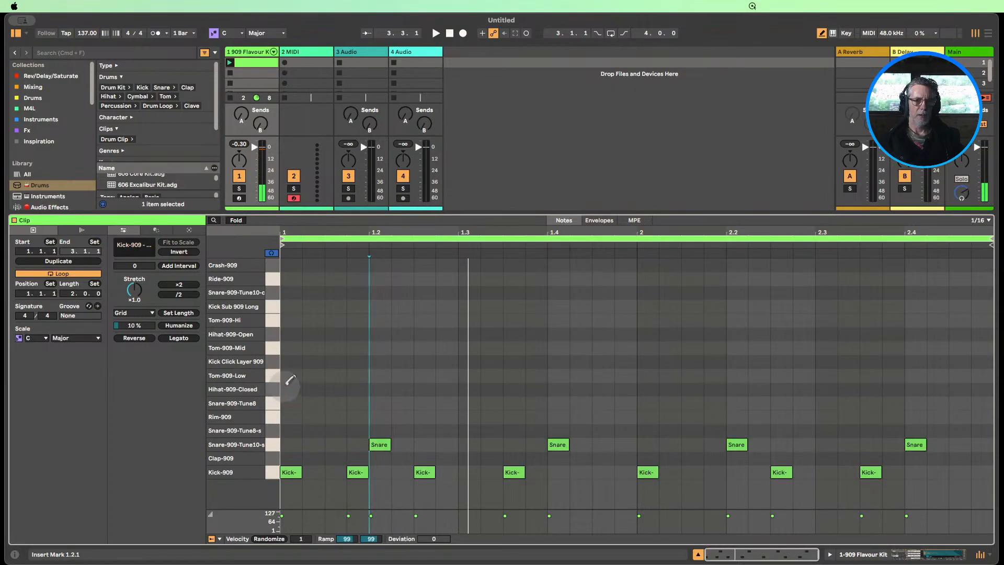
pyautogui.moveTo(287, 387); pyautogui.dragTo(544, 382)
pyautogui.moveTo(591, 388); pyautogui.dragTo(633, 388)
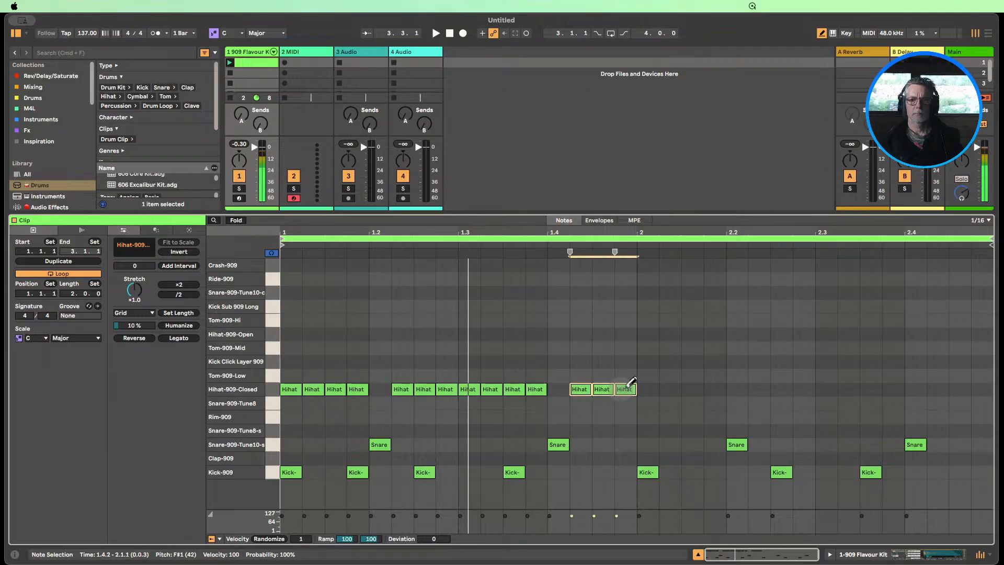
# Set the velocity randomize range for the bar 1 closed hi-hats to 29, and duplicate these notes into bar 2
pyautogui.click(268, 392)
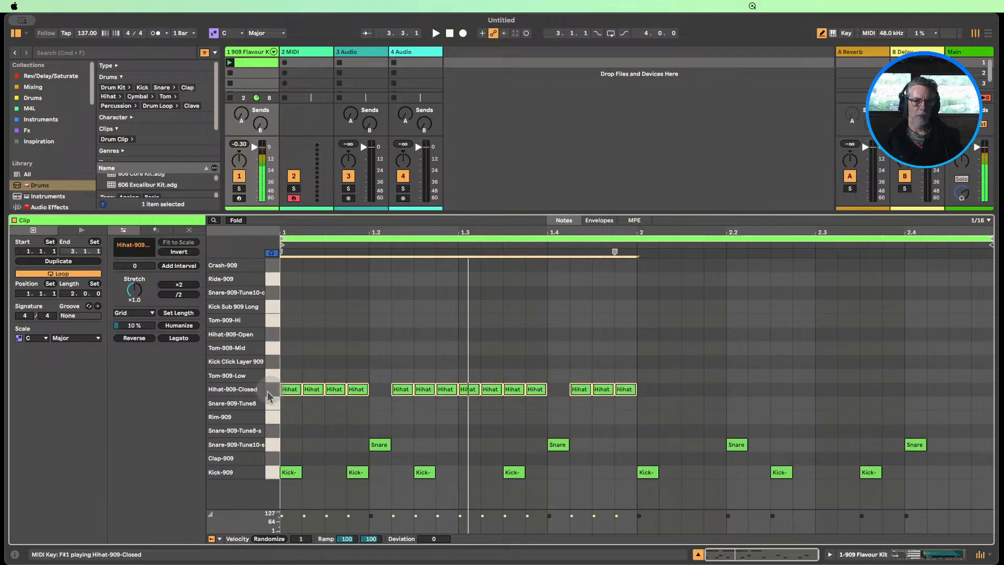
pyautogui.click(300, 541)
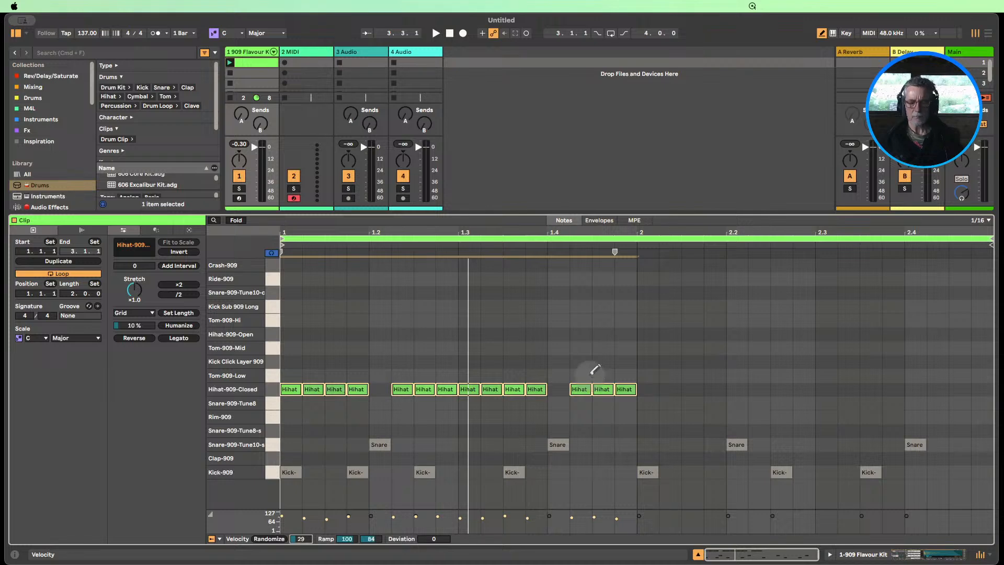
pyautogui.press('b')
pyautogui.click(269, 388)
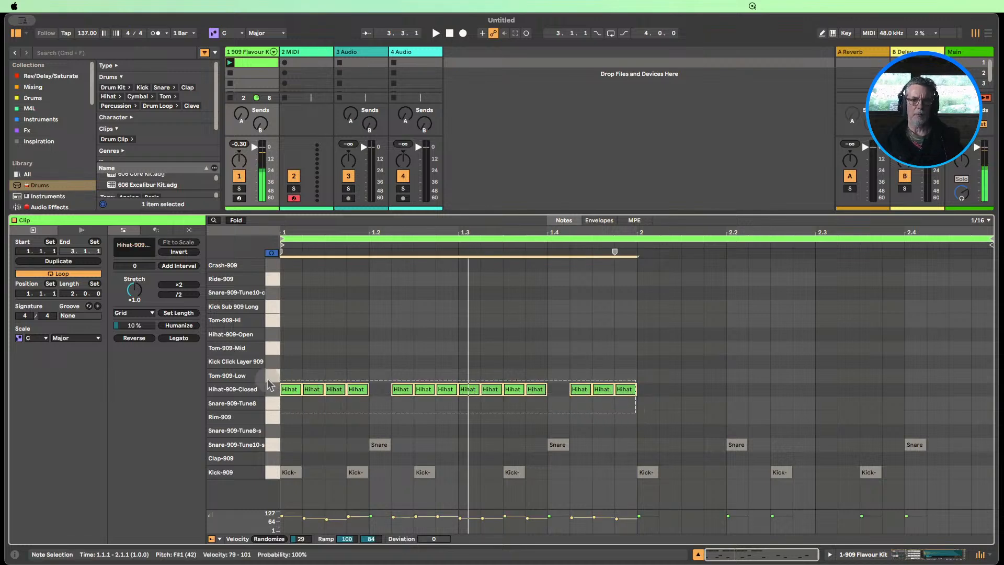
pyautogui.press('super+d')
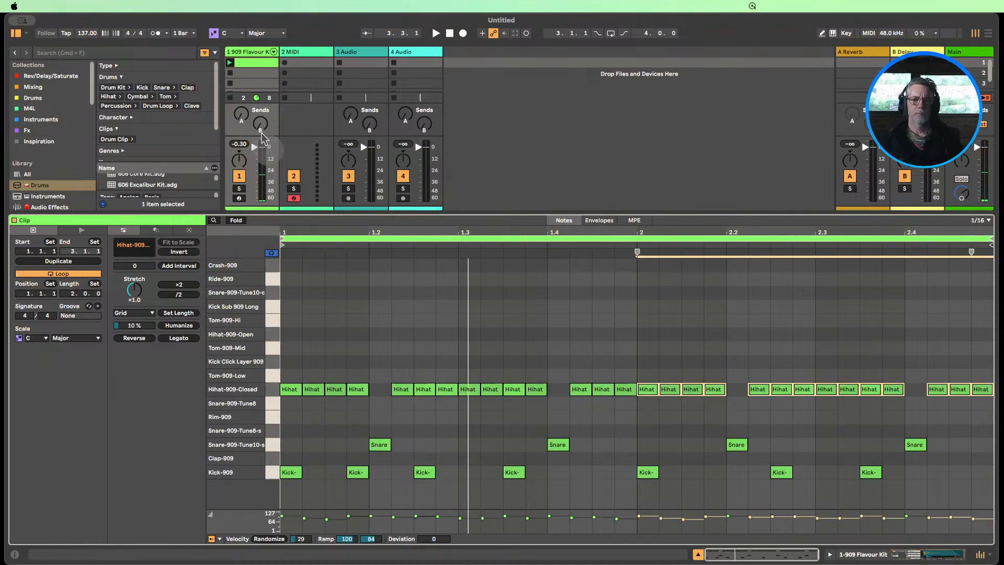
# Play the clip and set the velocity randomize range for all closed hi-hat notes in both bars to 71
pyautogui.click(231, 63)
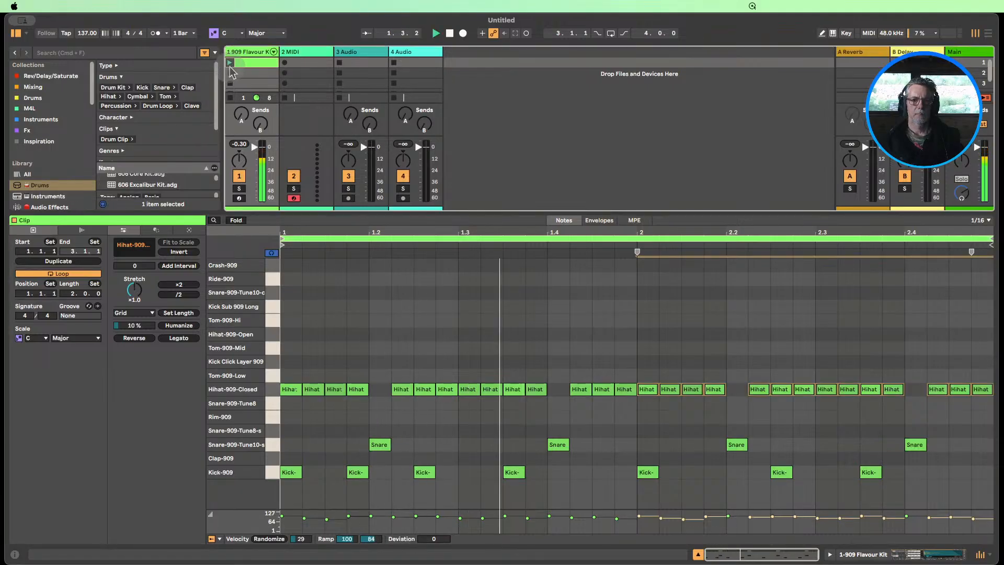
pyautogui.click(270, 389)
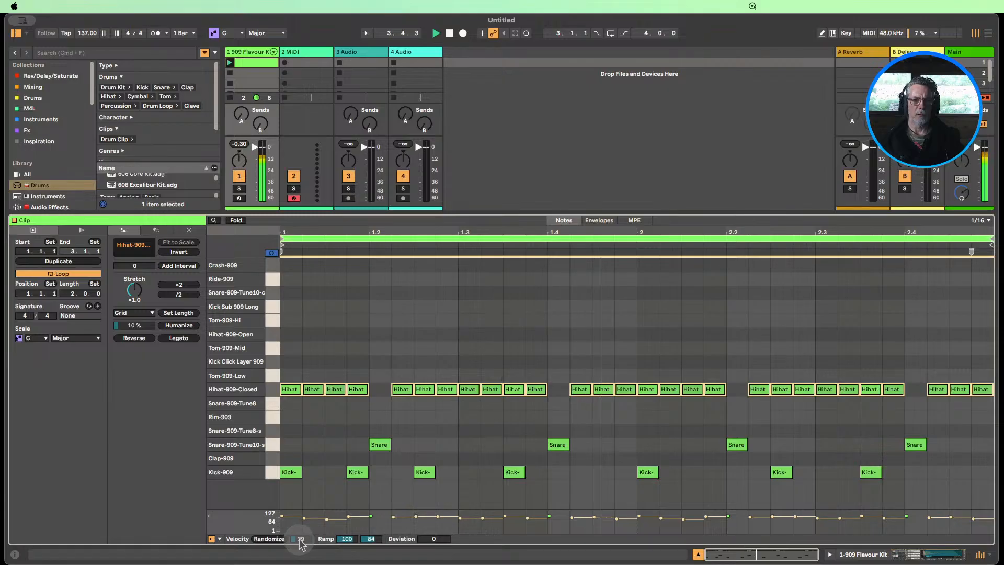
pyautogui.moveTo(301, 539); pyautogui.dragTo(301, 538)
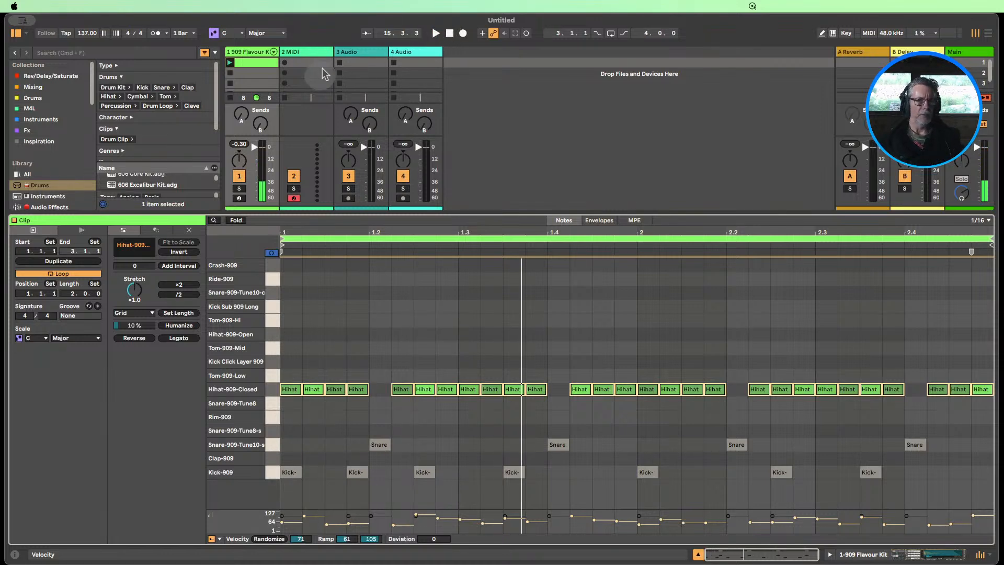
# Unfold the 909 Flavour Kit track into its individual pad channels, start playback, and enlarge the mixer with its level meters
pyautogui.click(273, 51)
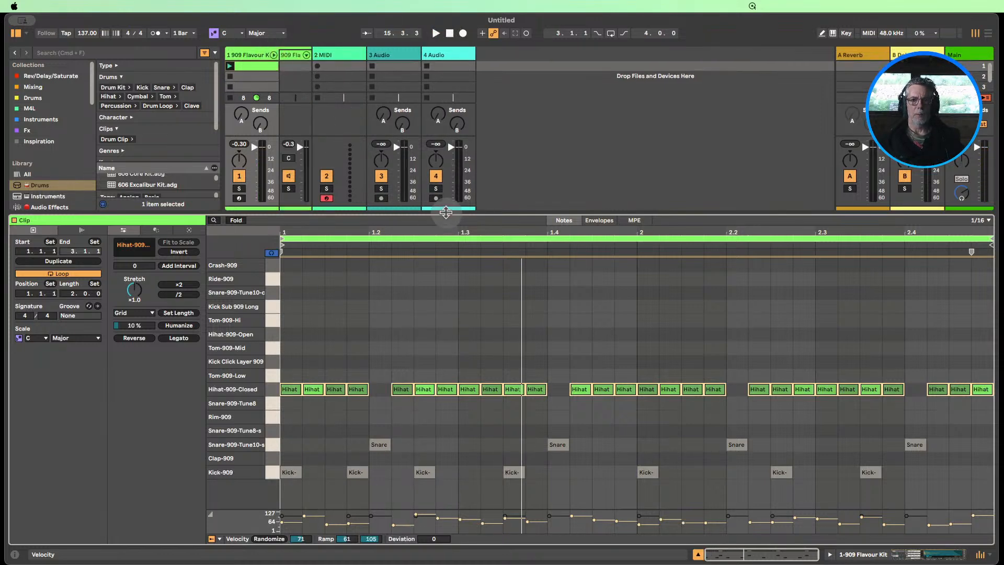
pyautogui.moveTo(446, 212); pyautogui.dragTo(445, 400)
pyautogui.click(307, 56)
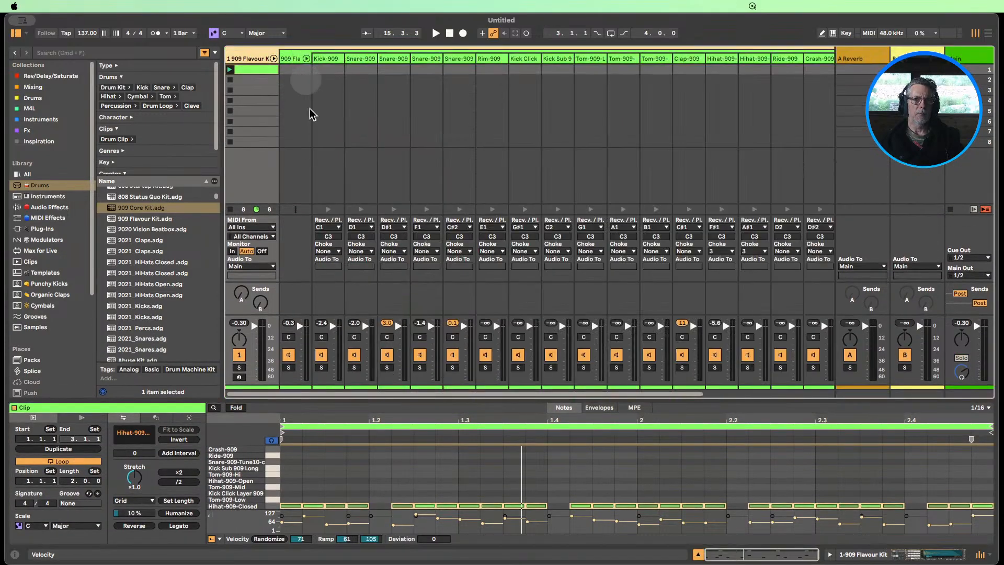
pyautogui.click(434, 33)
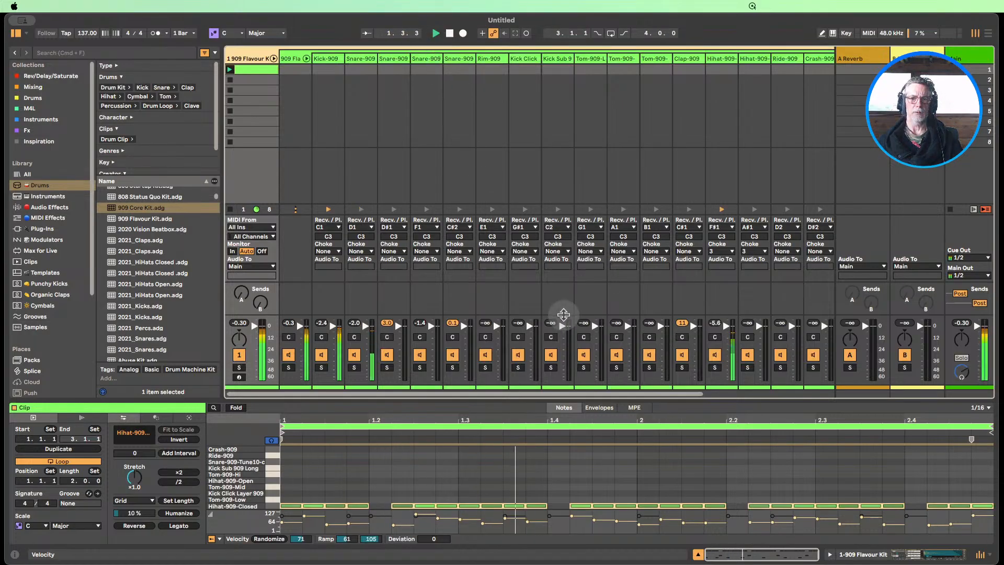
pyautogui.moveTo(564, 313); pyautogui.dragTo(551, 235)
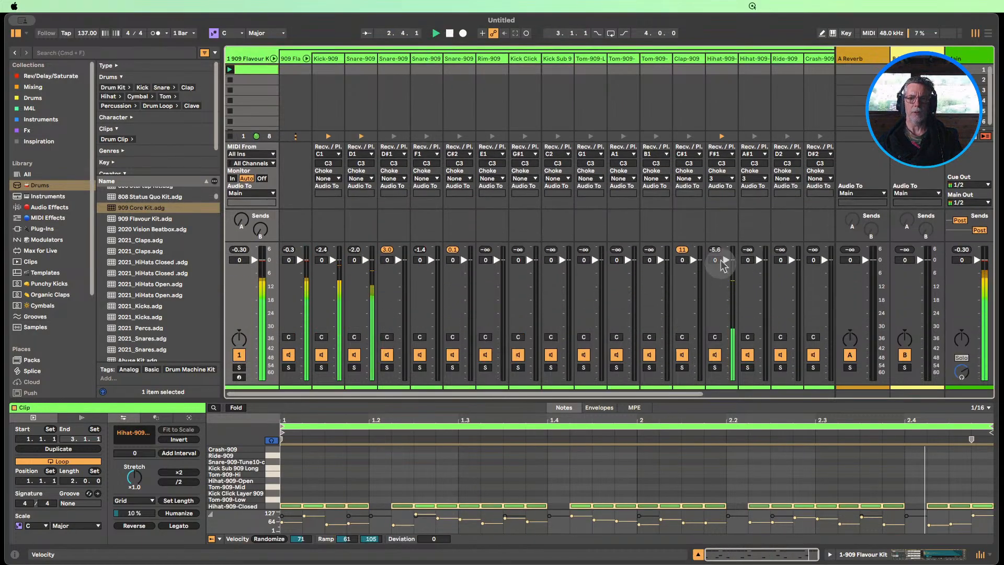
# Lower the closed hi-hat channel to -9.0 dB and the snare channel in use to -3.0 dB while the clip plays
pyautogui.moveTo(724, 260); pyautogui.dragTo(725, 375)
pyautogui.moveTo(726, 313); pyautogui.dragTo(725, 279)
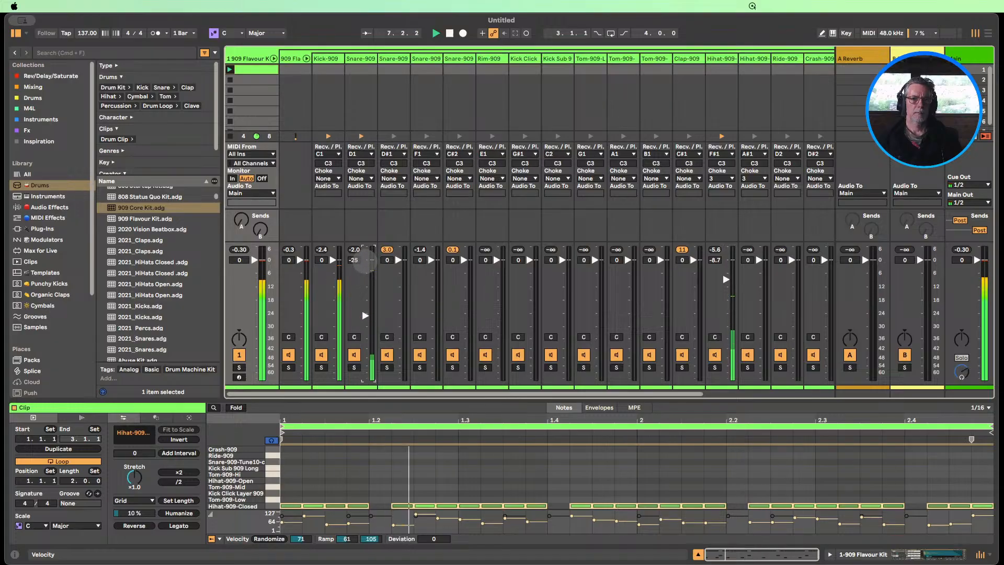
pyautogui.moveTo(365, 261); pyautogui.dragTo(365, 260)
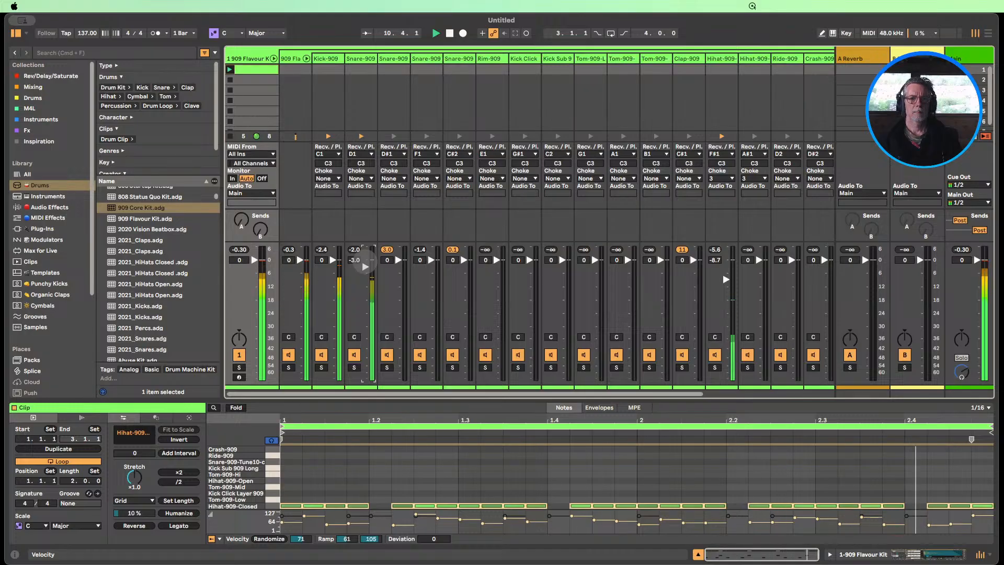
pyautogui.moveTo(726, 279); pyautogui.dragTo(725, 280)
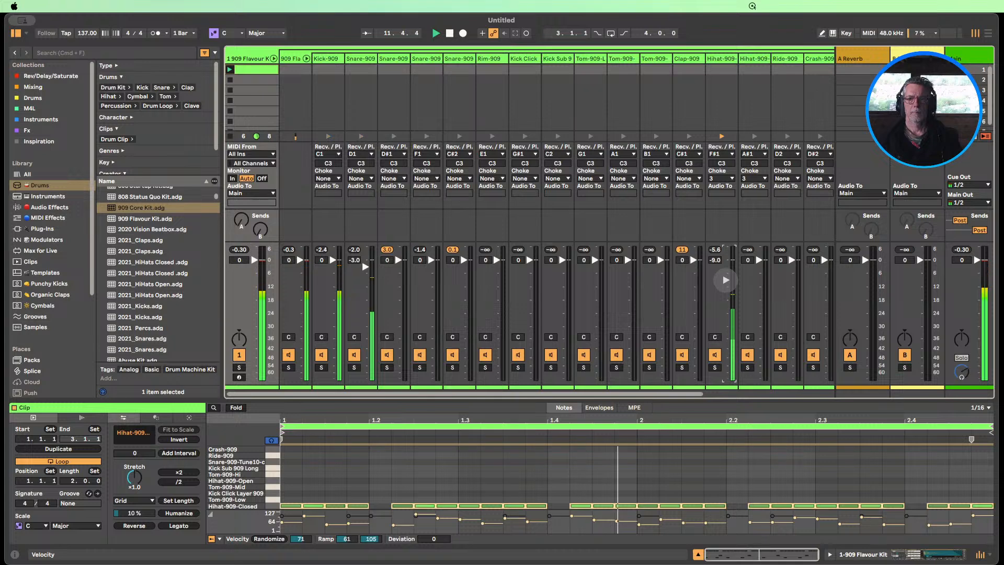
# Show the device of the Hihat-909-Closed channel and switch its sample playback to Classic mode
pyautogui.click(274, 59)
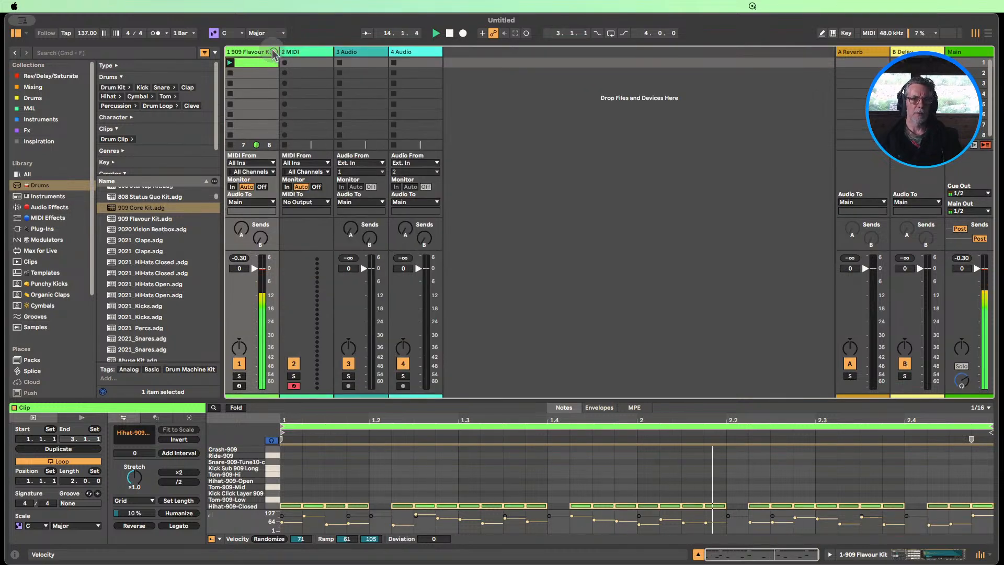
pyautogui.click(274, 52)
pyautogui.click(716, 59)
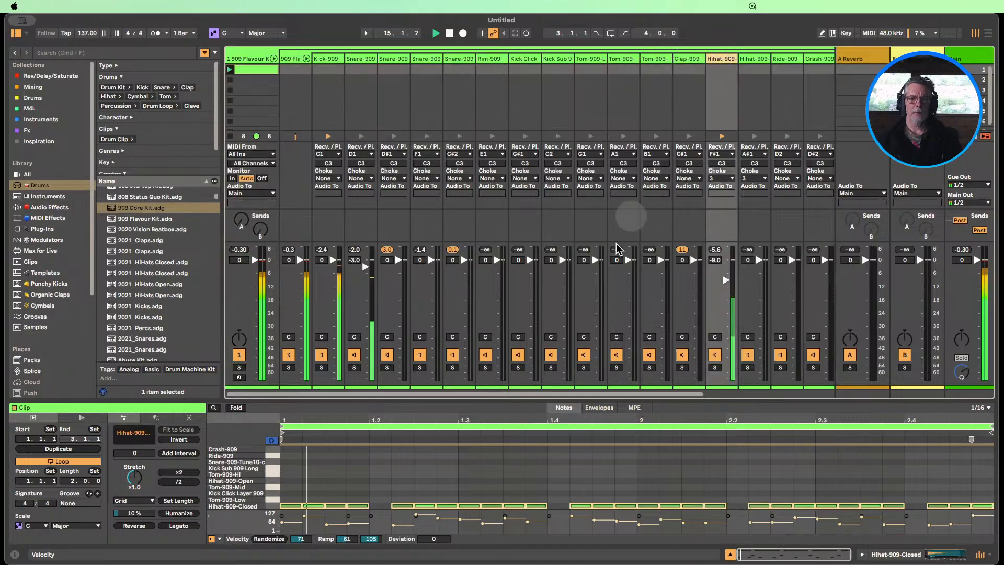
pyautogui.hotkey('shift', 'Tab')
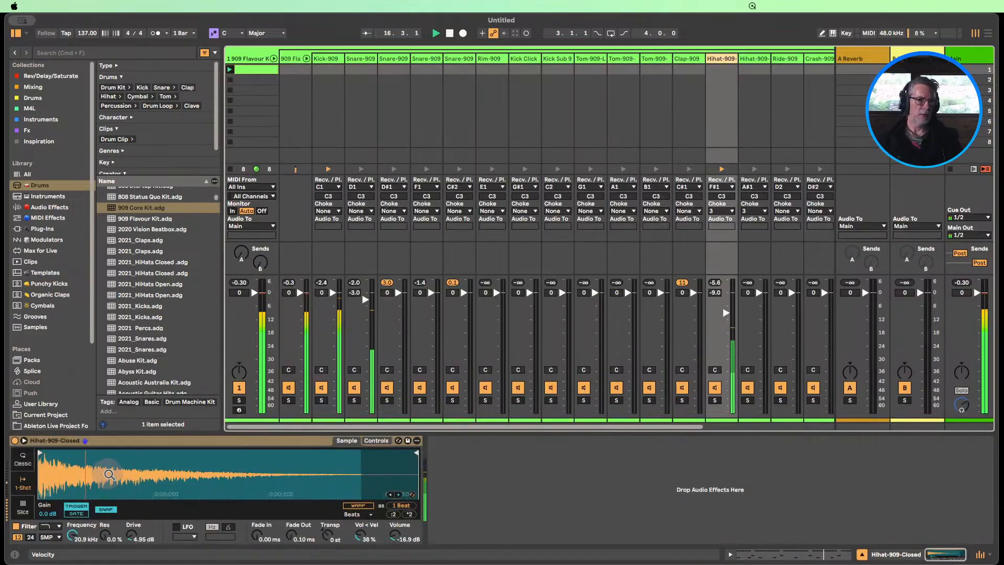
pyautogui.click(24, 459)
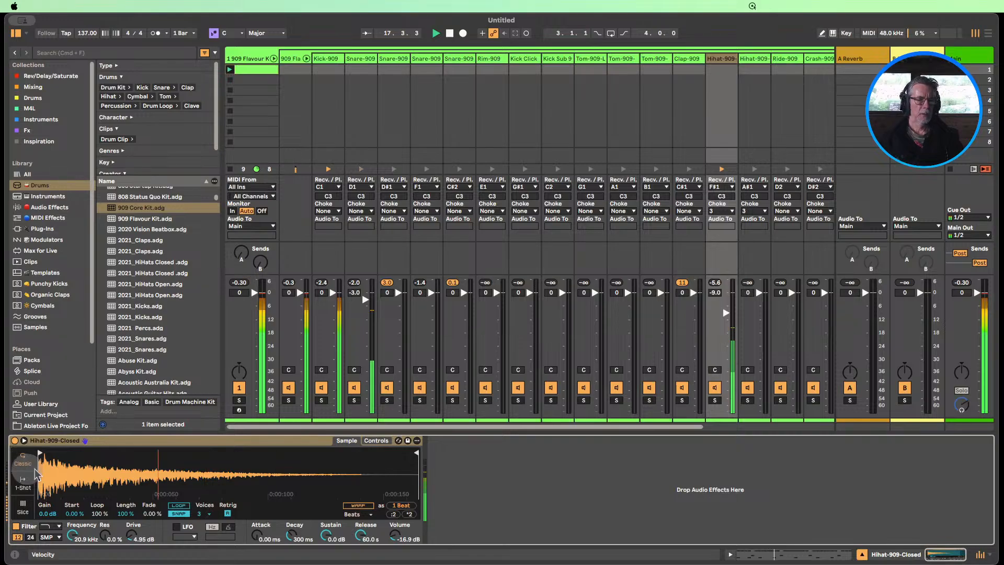
# Set the closed hi-hat's random pan to 4.7 % and its amplitude envelope to 0.12 ms attack, -6.3 dB sustain and 39.1 ms release
pyautogui.click(375, 441)
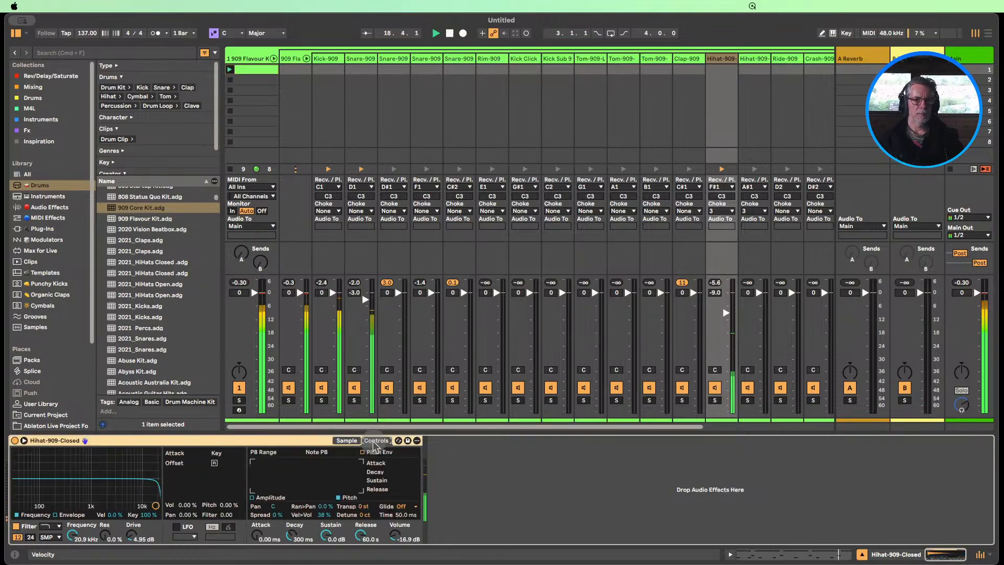
pyautogui.click(345, 441)
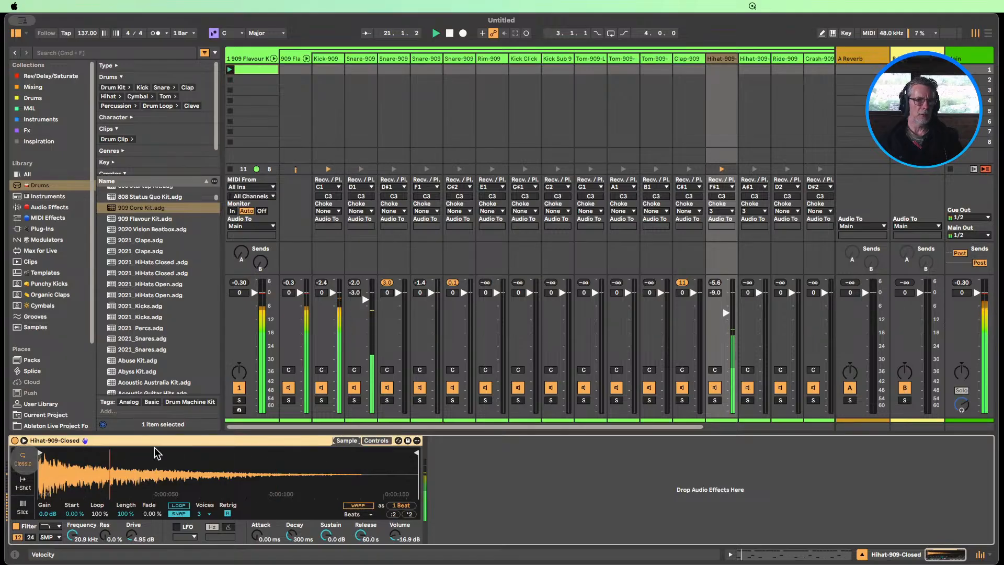
pyautogui.click(376, 441)
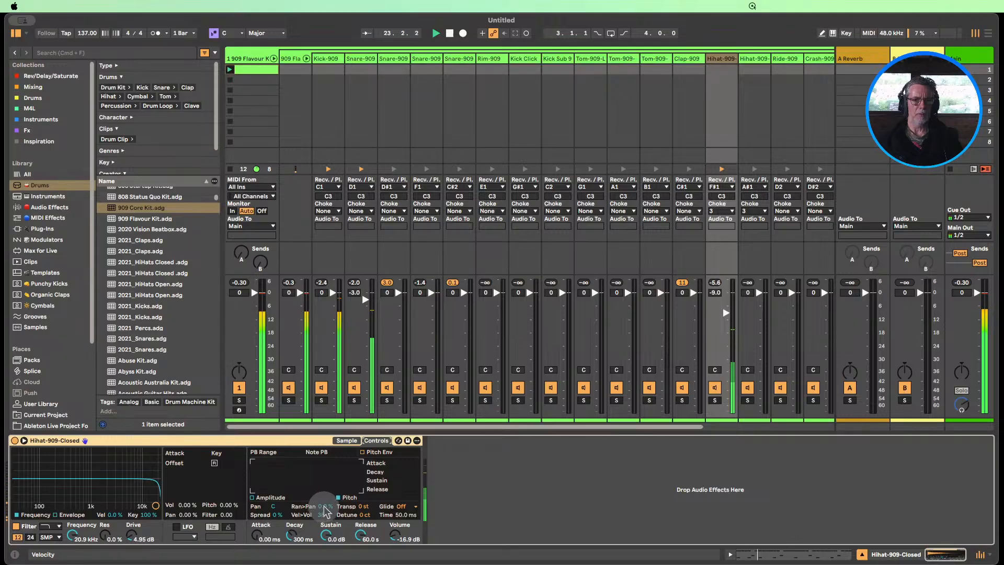
pyautogui.moveTo(324, 507); pyautogui.dragTo(324, 502)
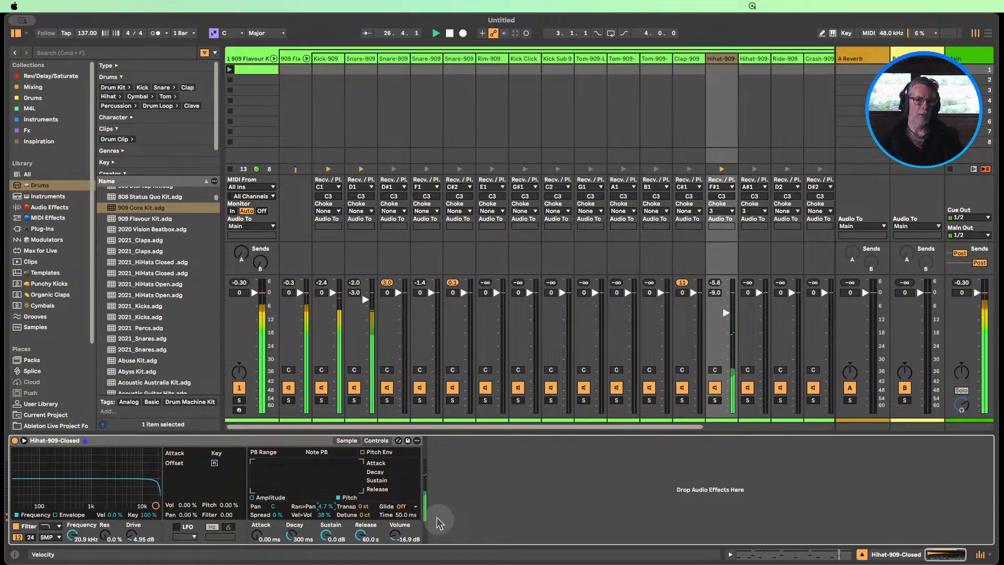
pyautogui.click(253, 497)
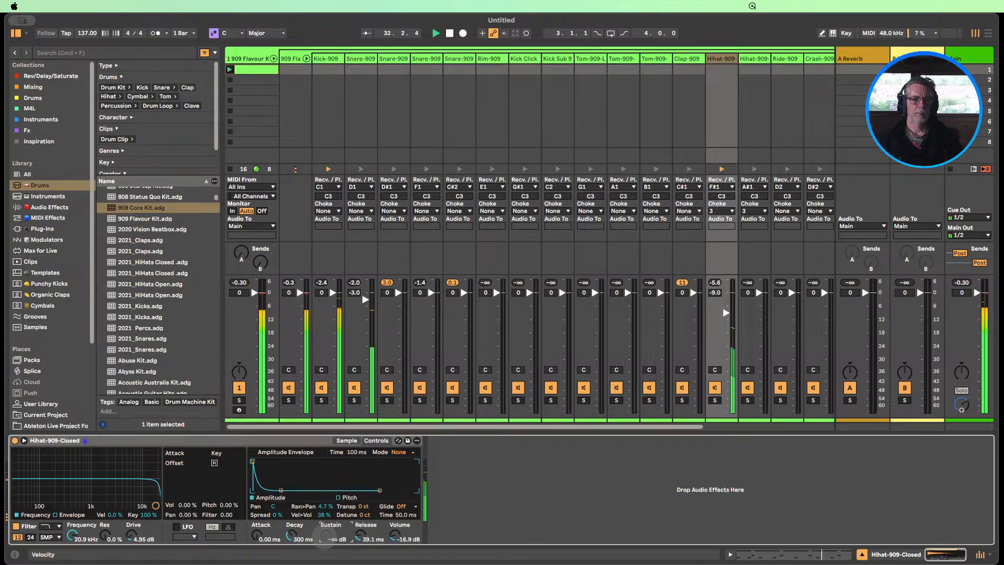
pyautogui.moveTo(325, 537); pyautogui.dragTo(325, 529)
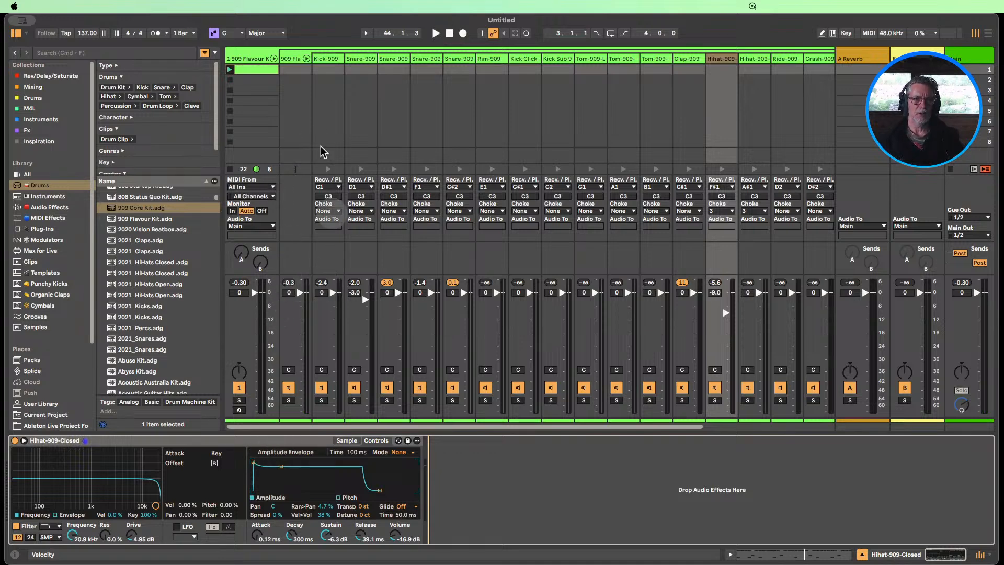
# Fold the kit's pad channels back into the drum track and reopen its clip in an enlarged note editor
pyautogui.click(307, 60)
pyautogui.click(273, 55)
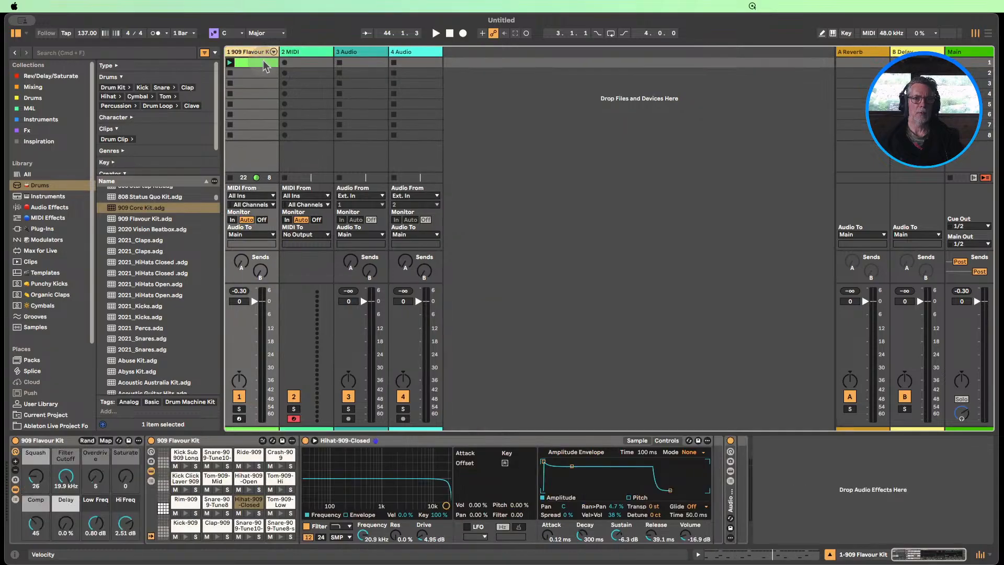
pyautogui.click(254, 63)
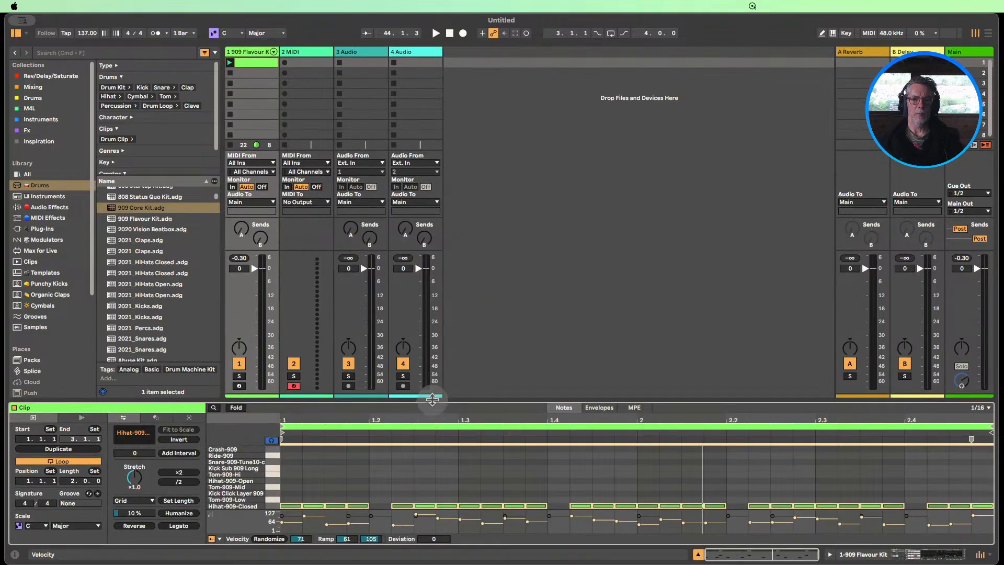
pyautogui.moveTo(432, 399); pyautogui.dragTo(431, 203)
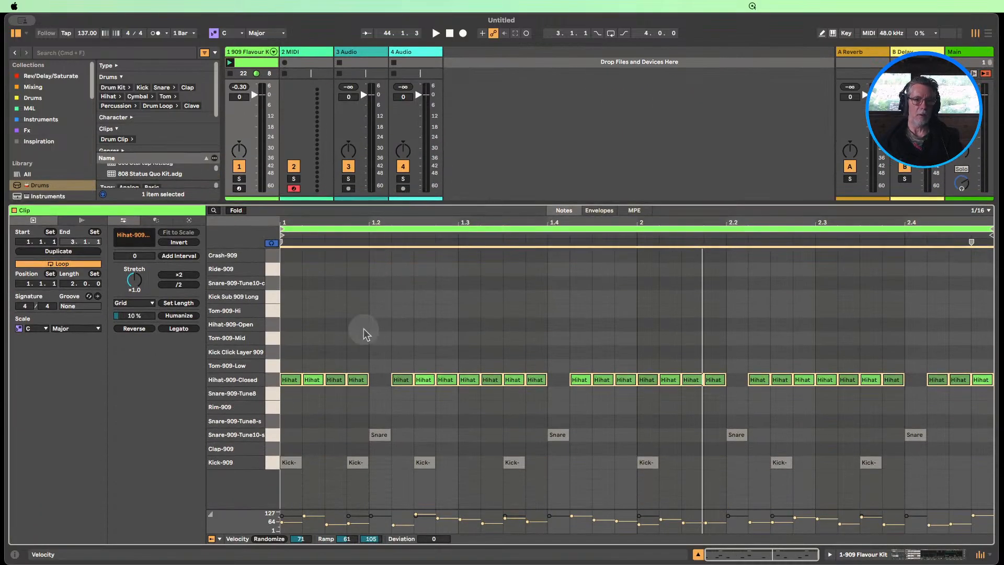
# Audition the open hi-hat, mid tom and kick click layer sounds, and turn on draw mode
pyautogui.click(273, 329)
pyautogui.click(272, 338)
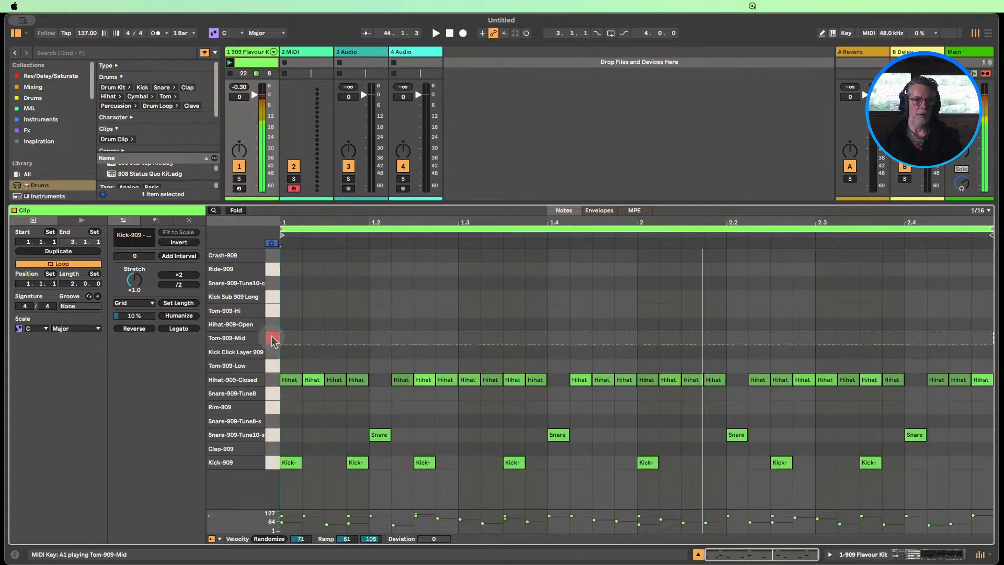
pyautogui.click(273, 352)
pyautogui.click(273, 327)
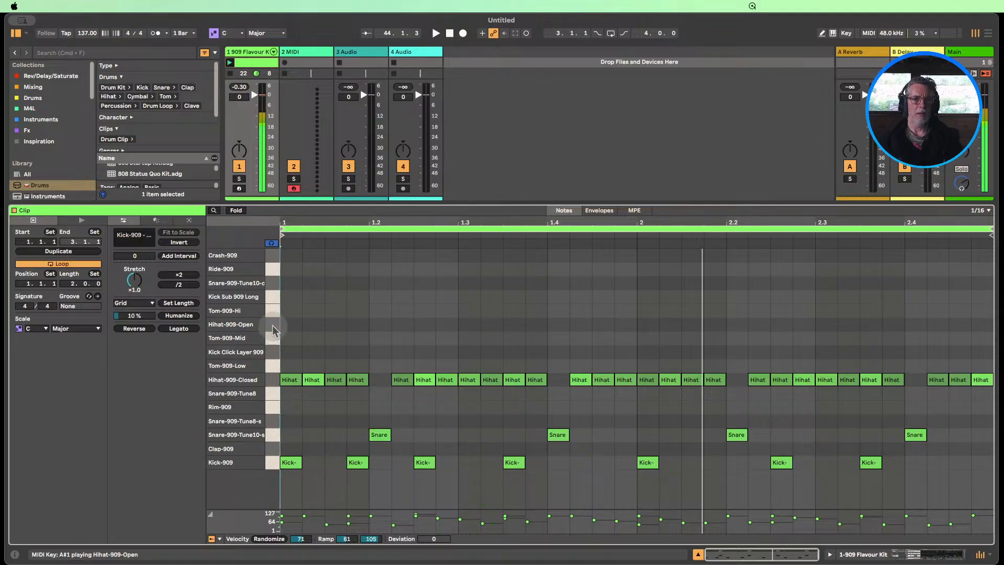
pyautogui.click(273, 324)
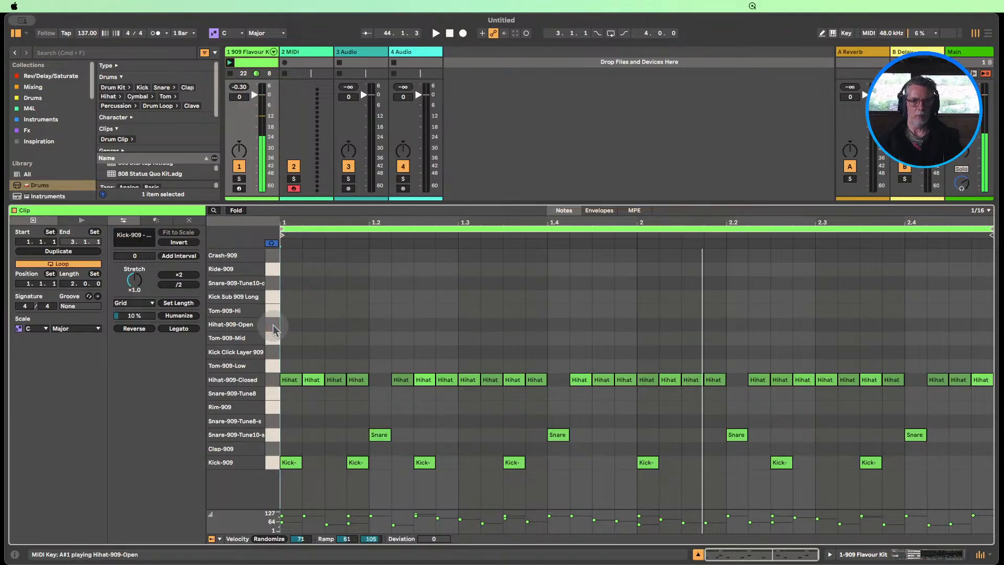
pyautogui.press('b')
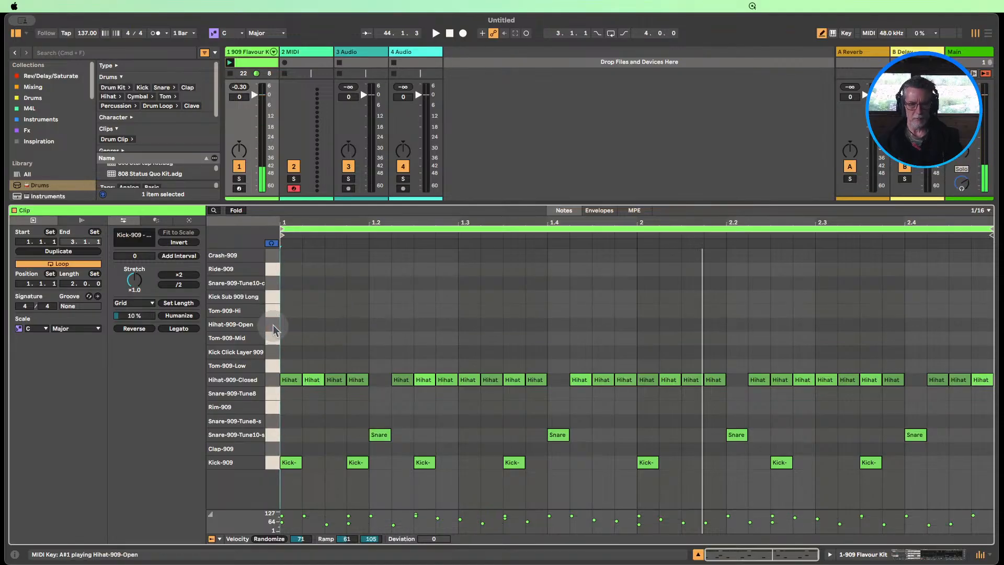
# Draw sixteenth-length Hihat-909-Open notes on the snare hits at 1.2, 1.4, 2.2 and 2.4
pyautogui.click(379, 324)
pyautogui.click(559, 324)
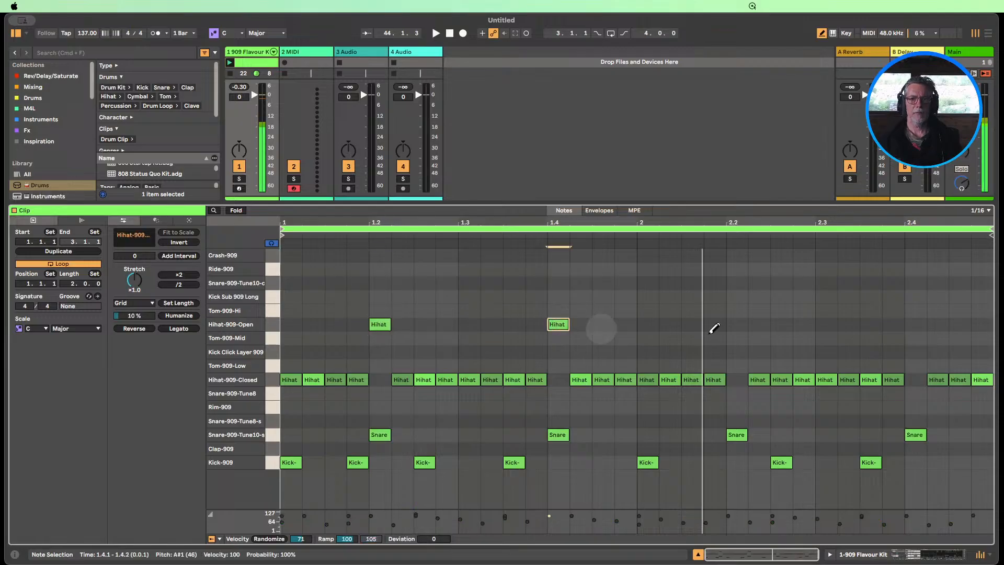
pyautogui.click(737, 324)
pyautogui.click(916, 323)
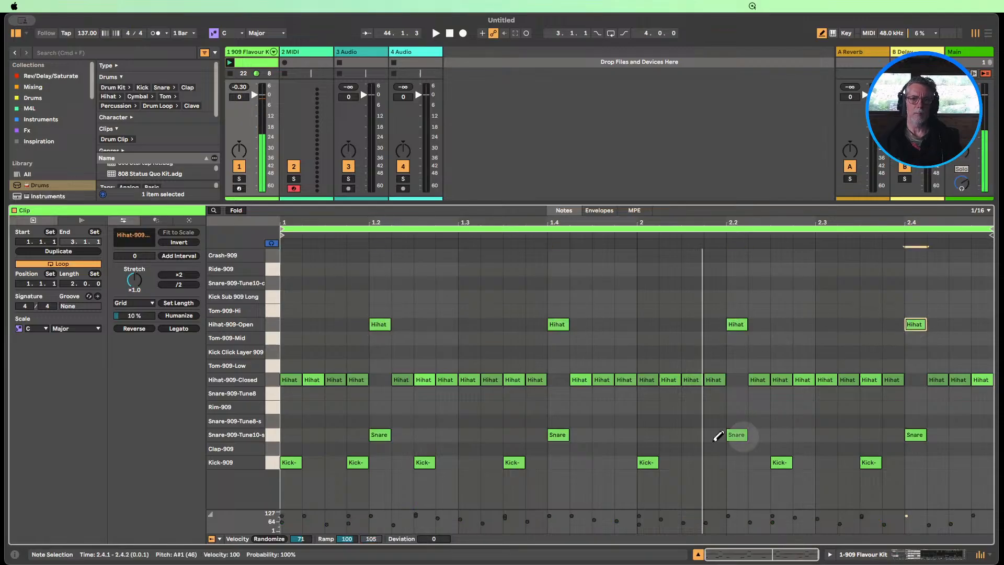
# Launch the drum clip and compare the open hi-hat with the four snare notes deactivated and reactivated
pyautogui.click(231, 64)
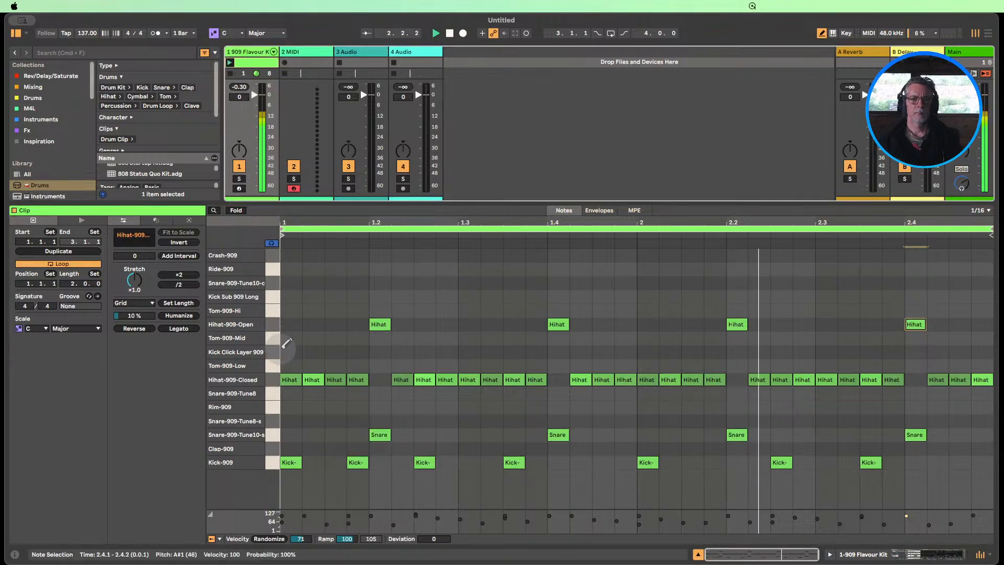
pyautogui.click(275, 434)
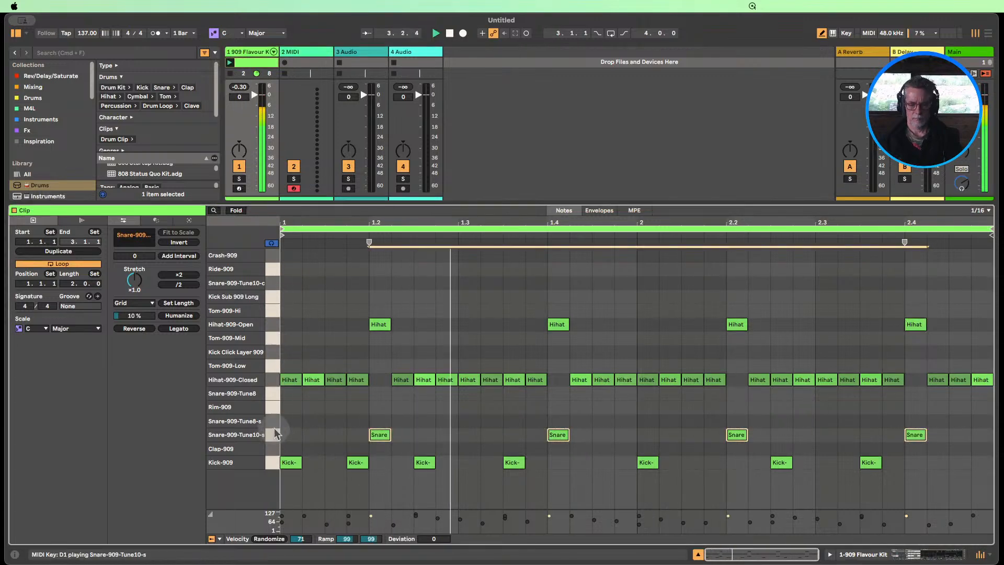
pyautogui.press('0')
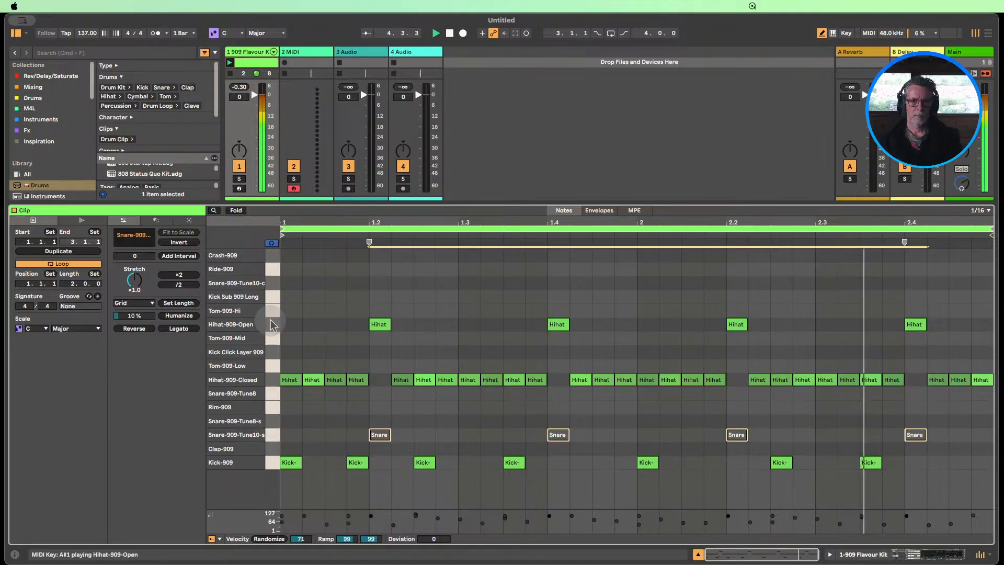
pyautogui.press('0')
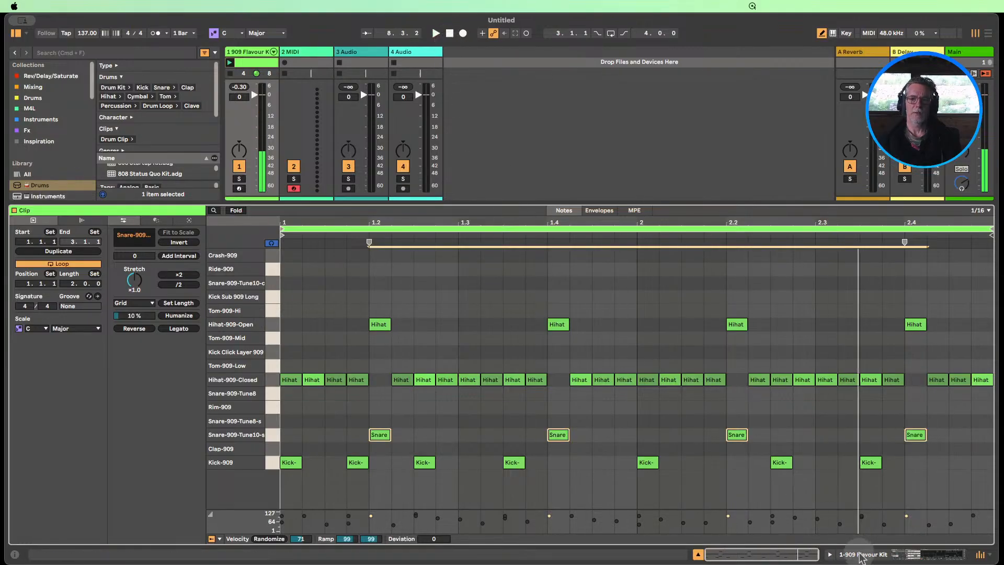
# Show the drum track's devices and examine the outer 909 Flavour Kit rack's chain list and chain zones, leaving both hidden
pyautogui.click(862, 554)
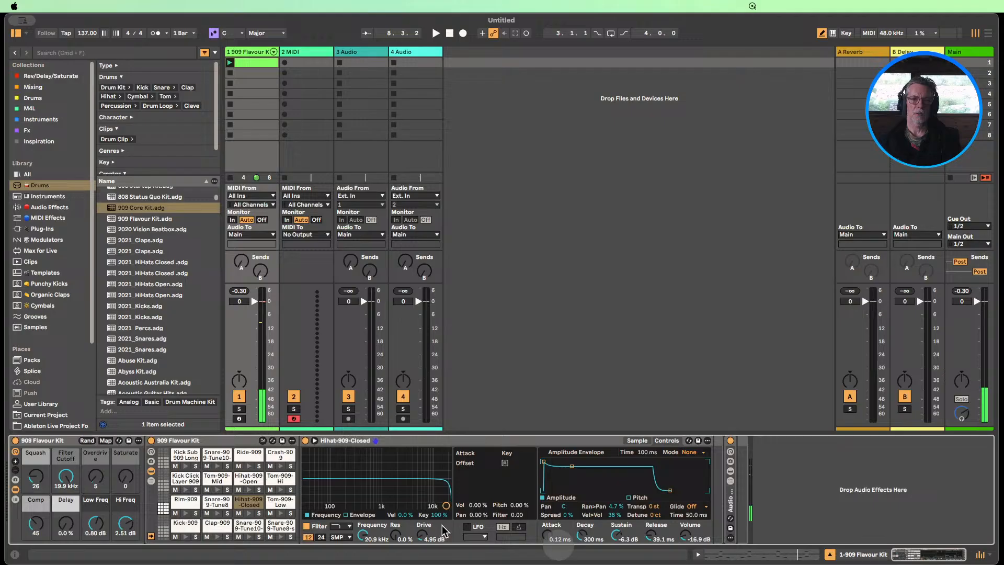
pyautogui.click(15, 499)
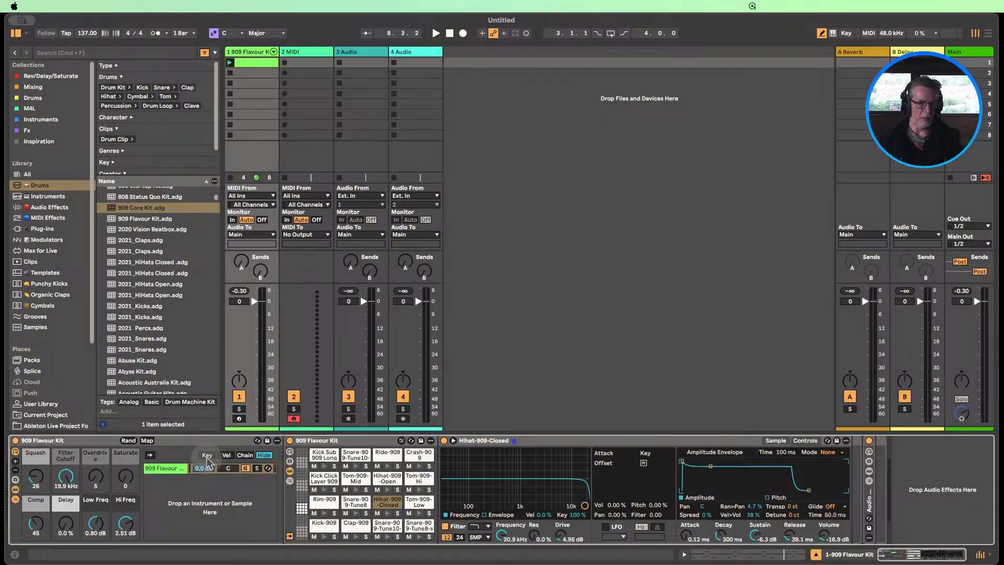
pyautogui.click(15, 500)
pyautogui.click(15, 500)
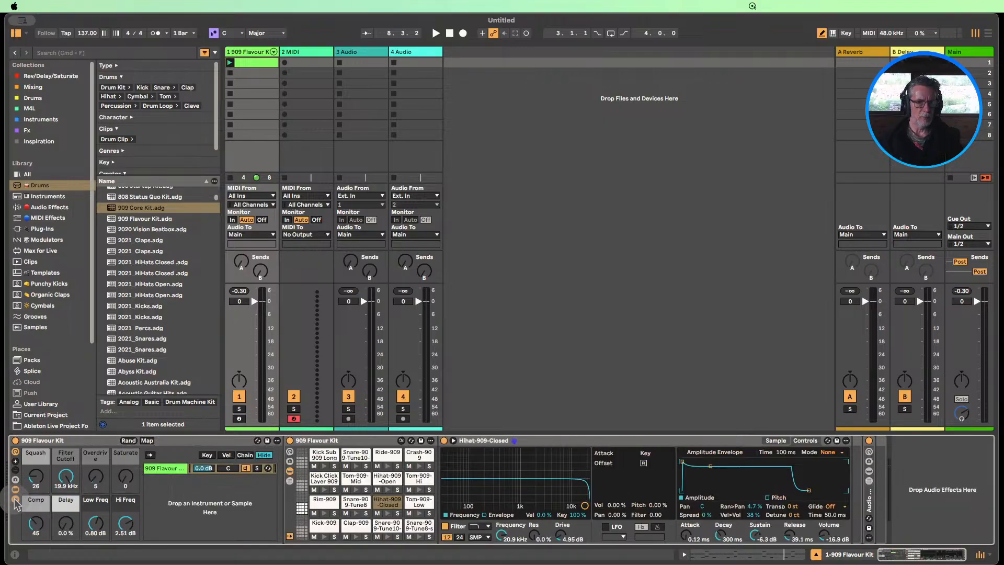
pyautogui.click(245, 455)
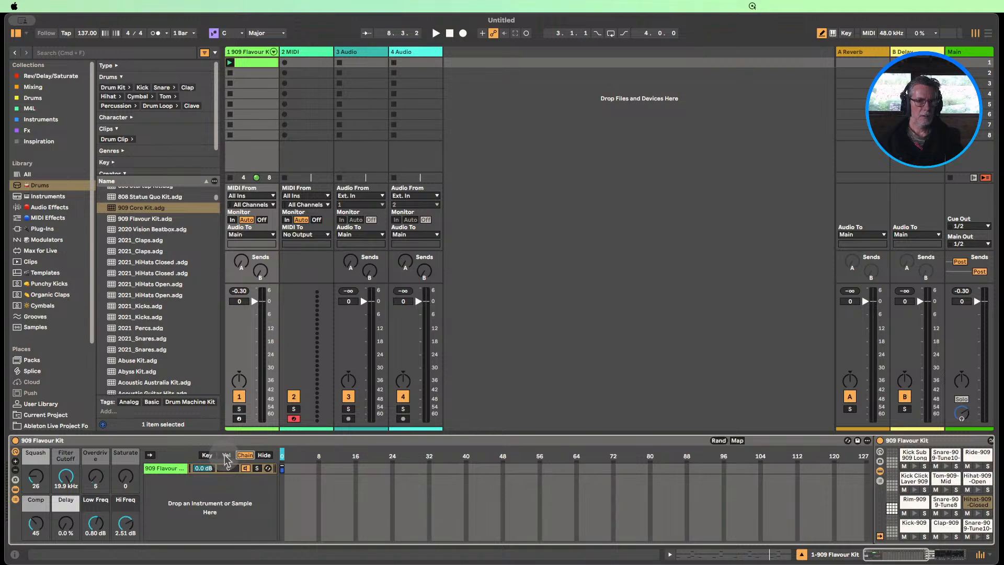
pyautogui.click(265, 455)
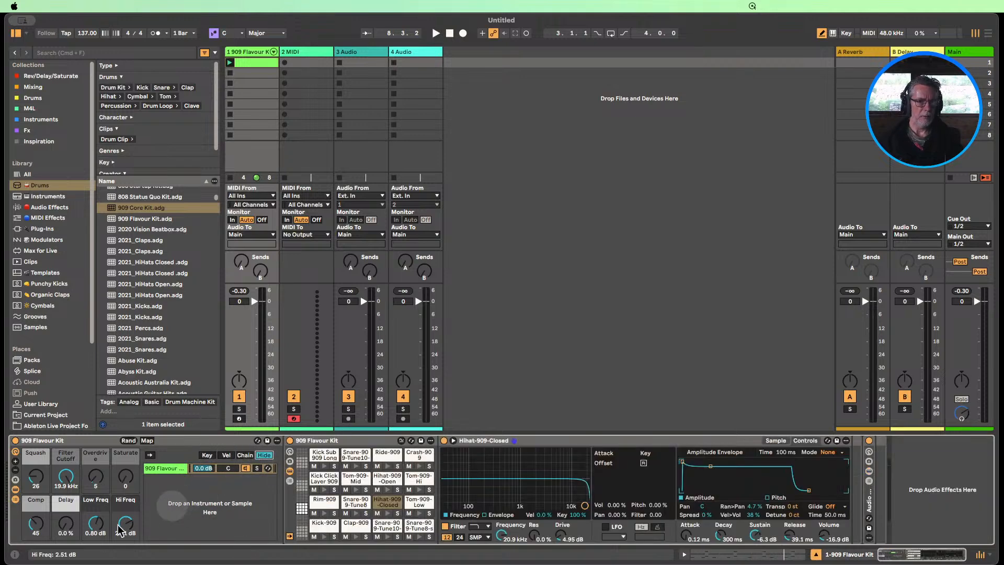
pyautogui.click(16, 499)
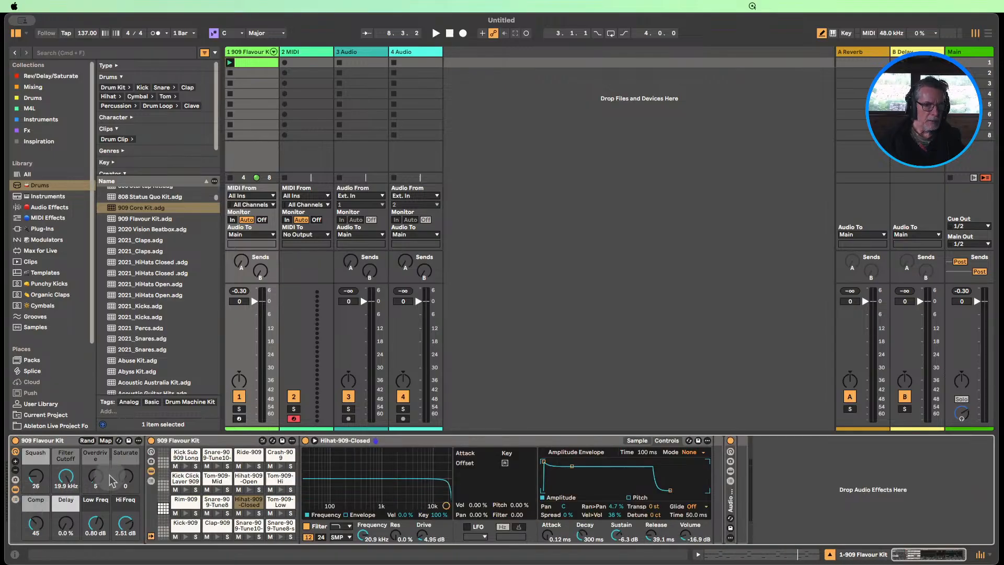
# Show the drum rack's chain list with its input/output settings and set the Hihat-909-Open chain's choke group to None
pyautogui.click(152, 482)
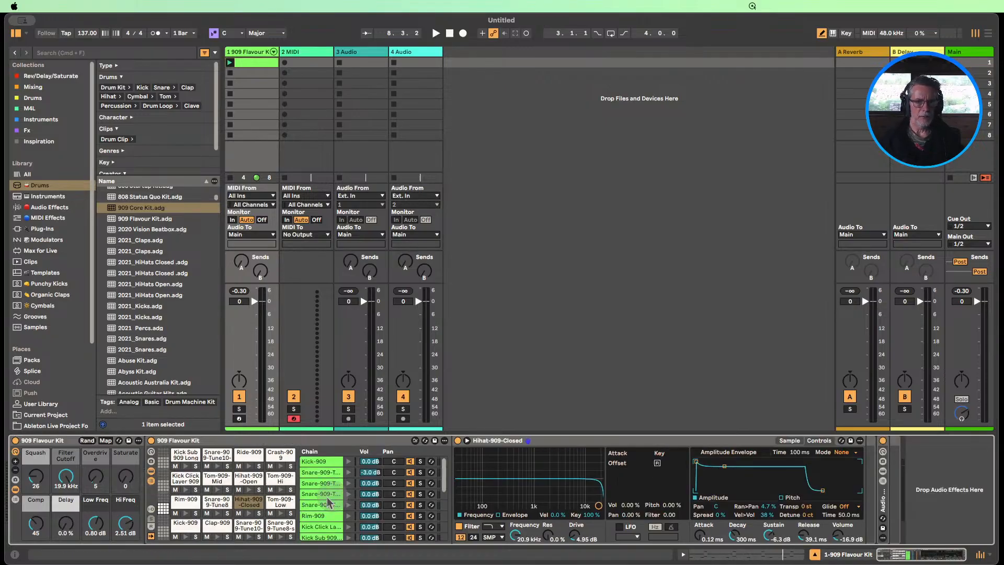
pyautogui.click(151, 509)
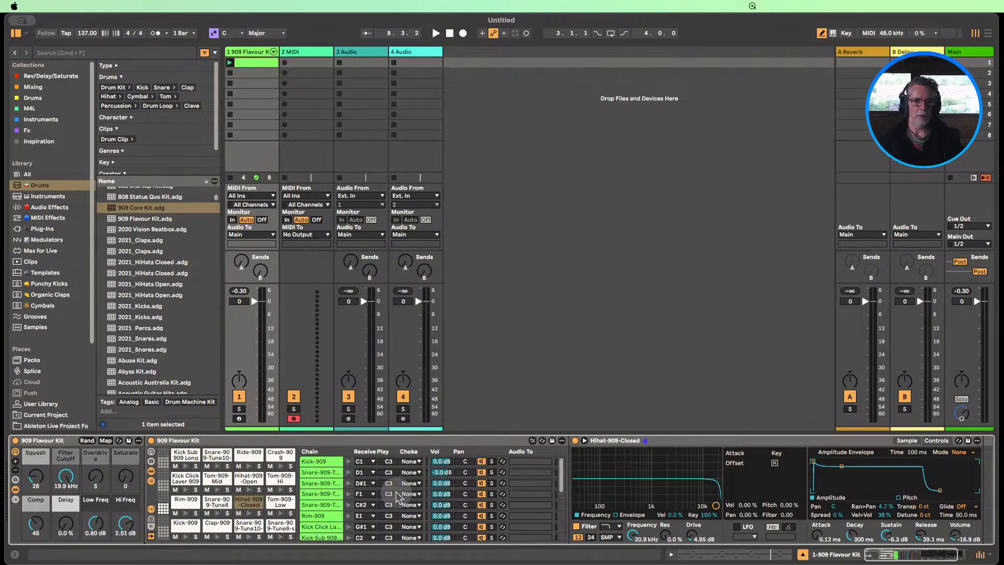
pyautogui.scroll(-5, 414, 491)
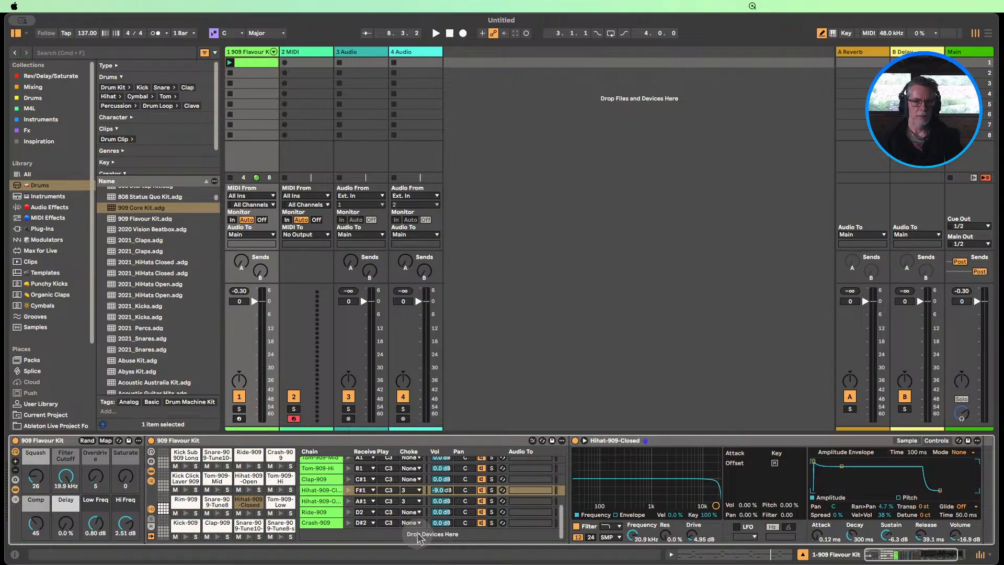
pyautogui.click(413, 505)
pyautogui.click(412, 360)
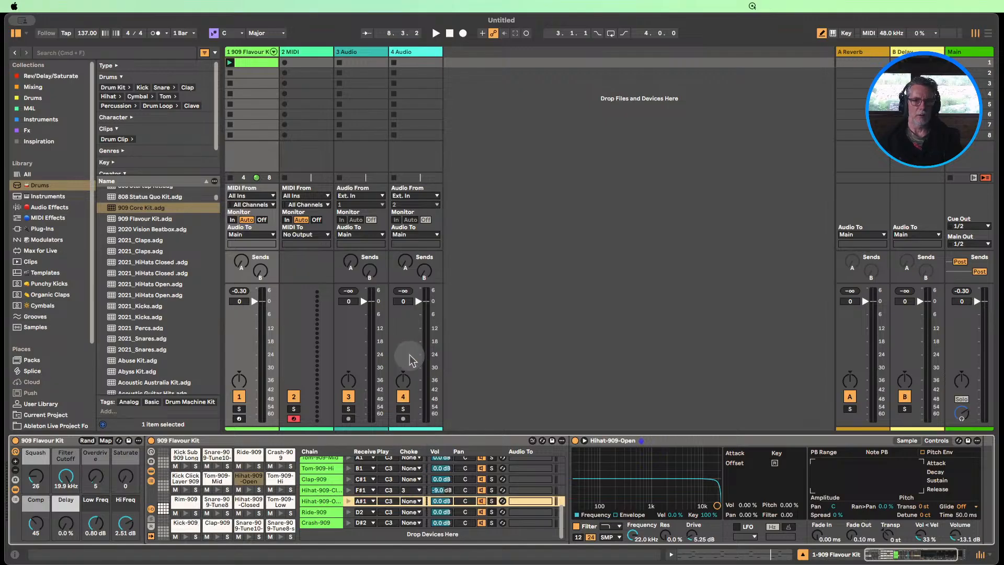
# Play the clip from its note editor, deactivating and reactivating the snare notes to hear the unchoked open hi-hat
pyautogui.click(229, 62)
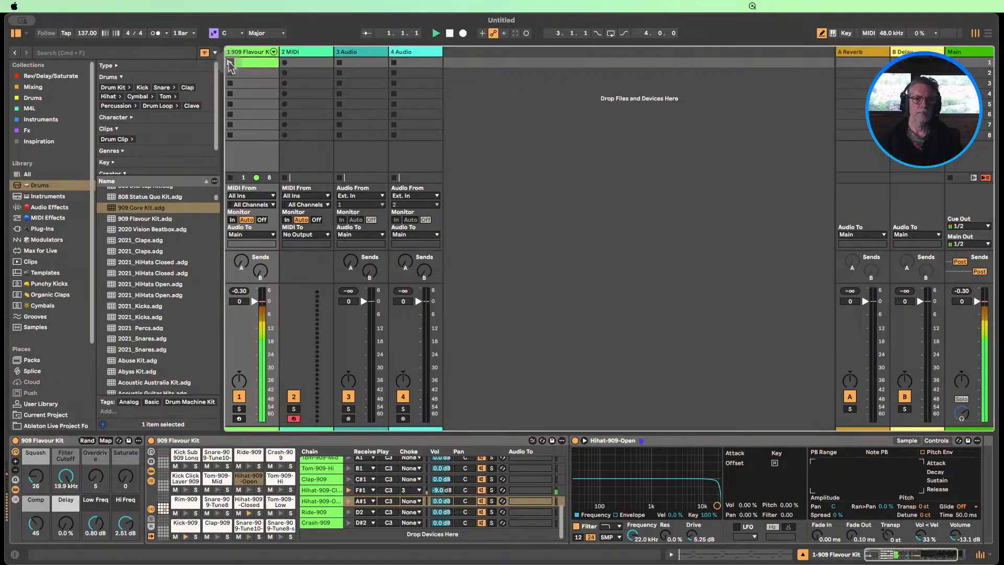
pyautogui.doubleClick(244, 60)
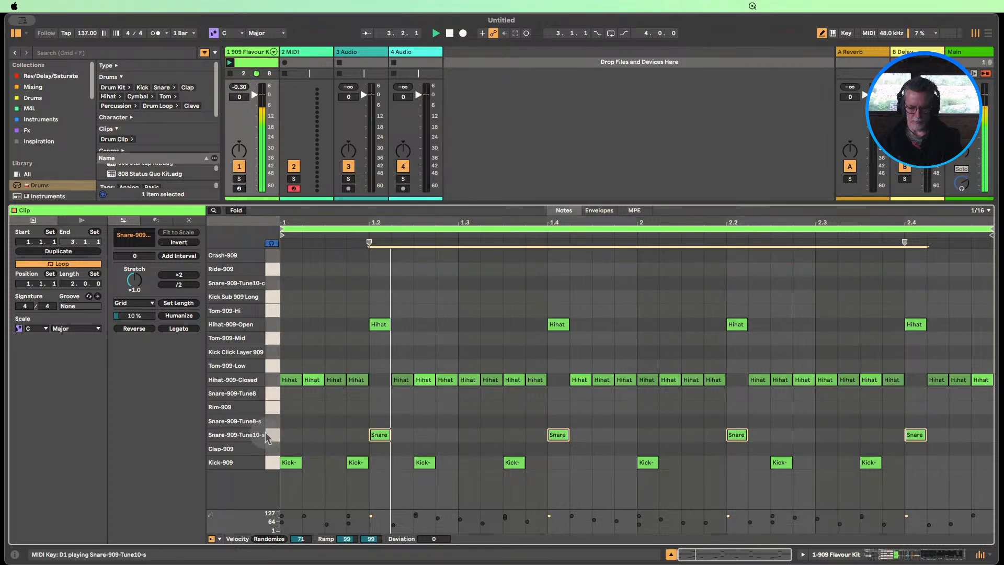
pyautogui.press('0')
pyautogui.press('0')
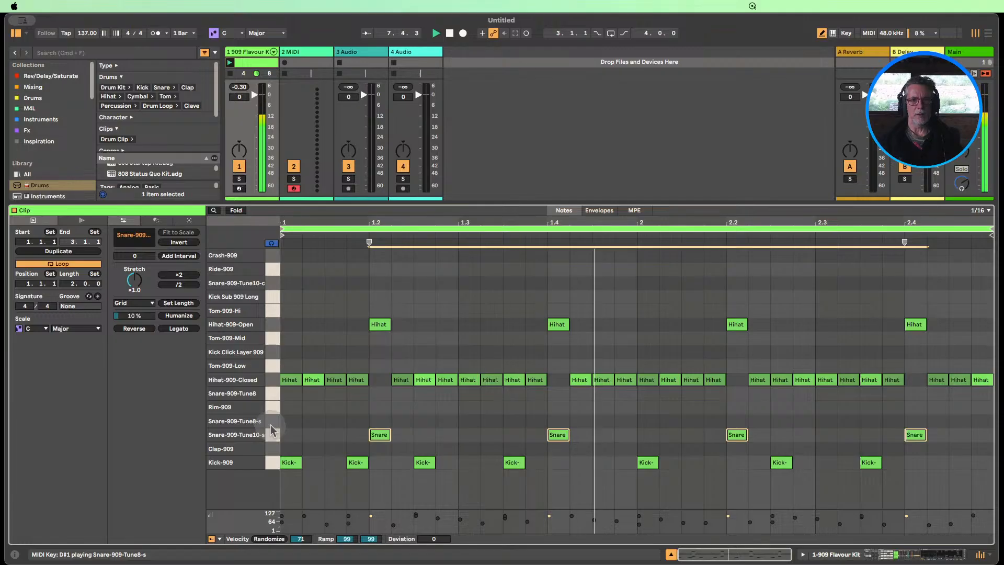
# Stop playback, return to the drum track's devices and review the choke assignments in the drum rack's chain list
pyautogui.click(671, 555)
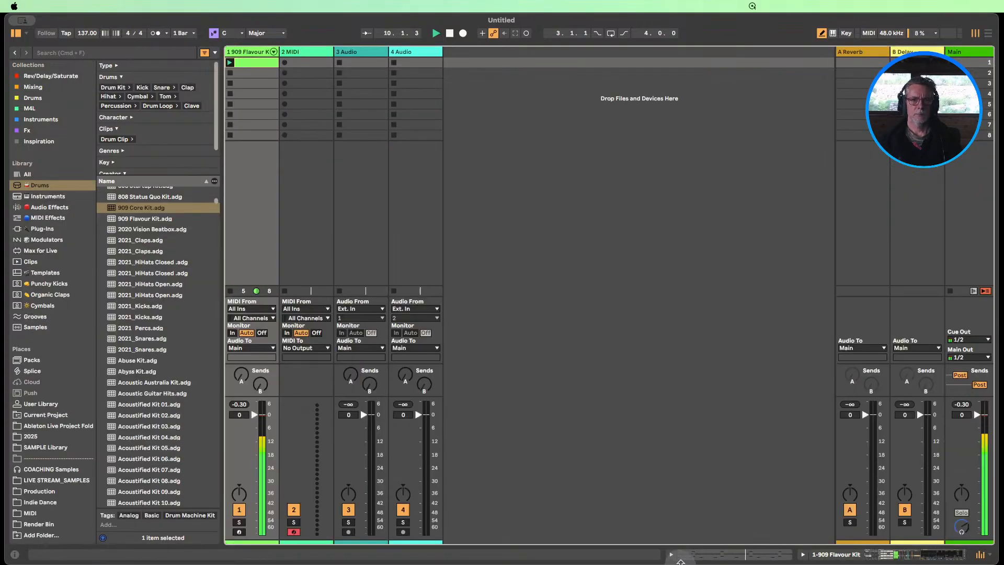
pyautogui.click(449, 33)
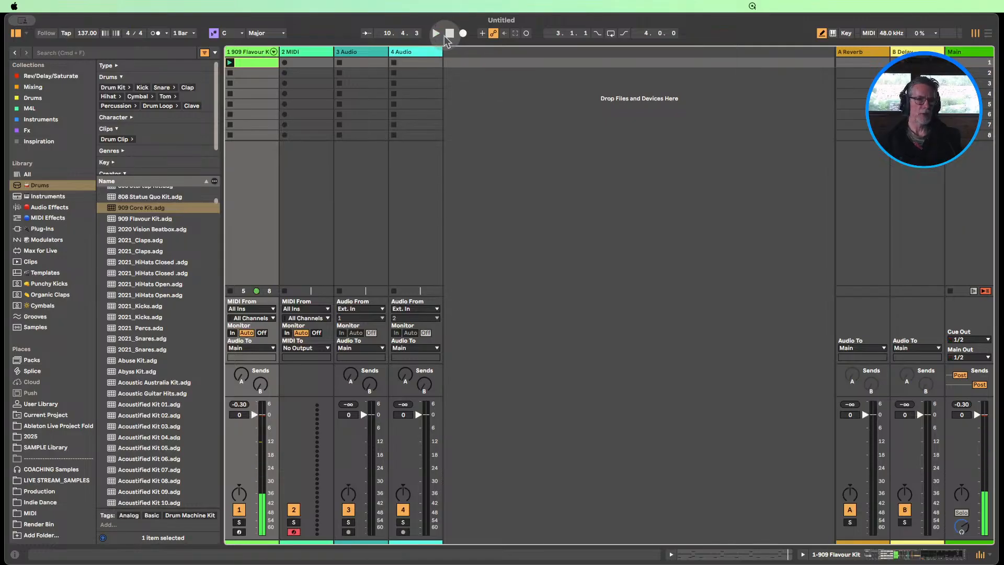
pyautogui.doubleClick(246, 54)
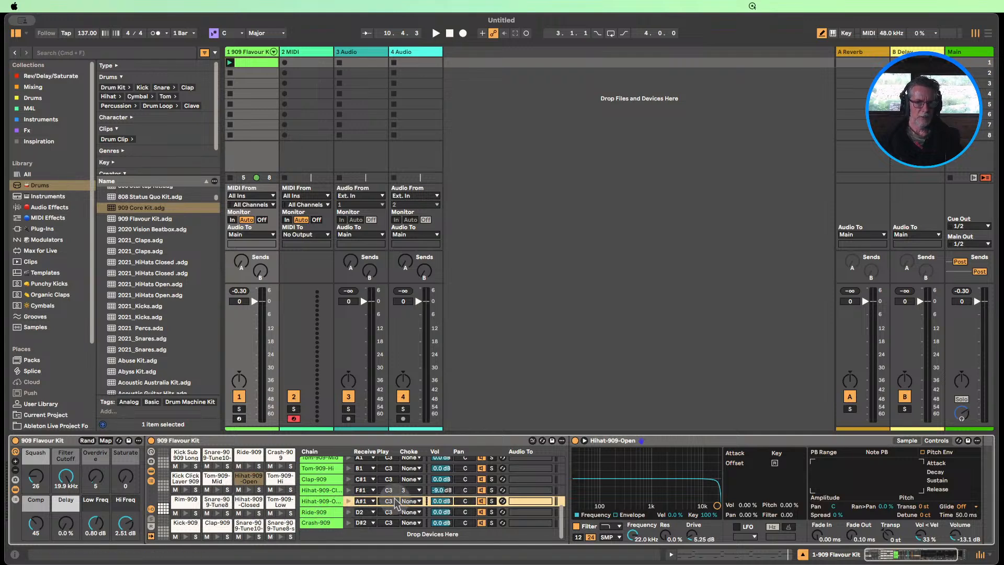
pyautogui.scroll(6, 397, 495)
pyautogui.scroll(2, 393, 491)
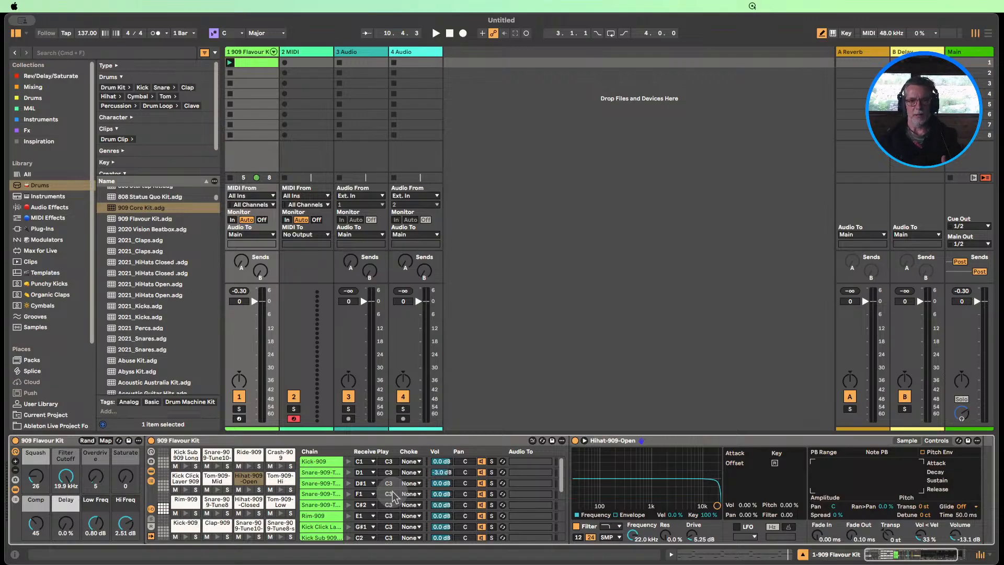
pyautogui.scroll(-8, 394, 494)
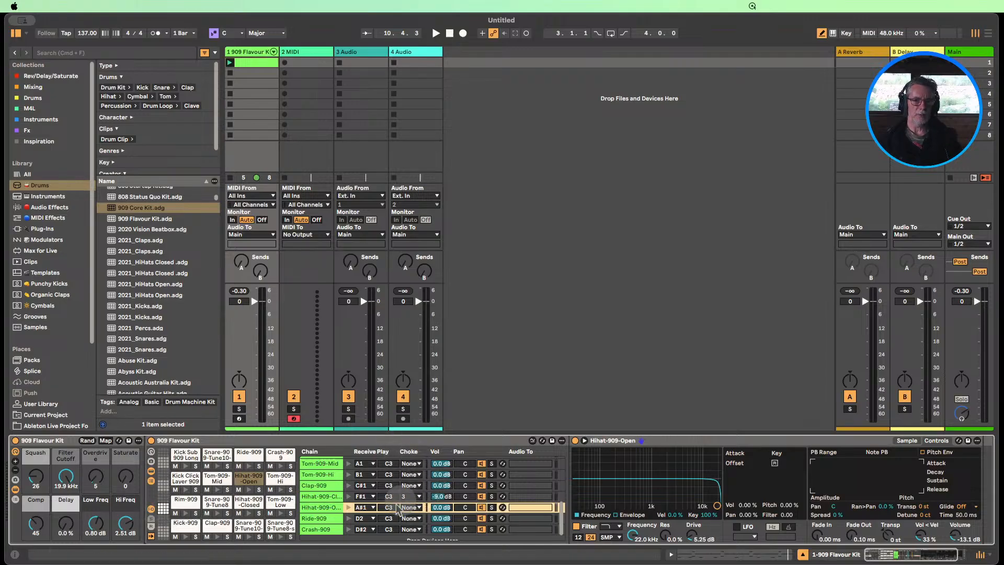
pyautogui.scroll(-1, 417, 512)
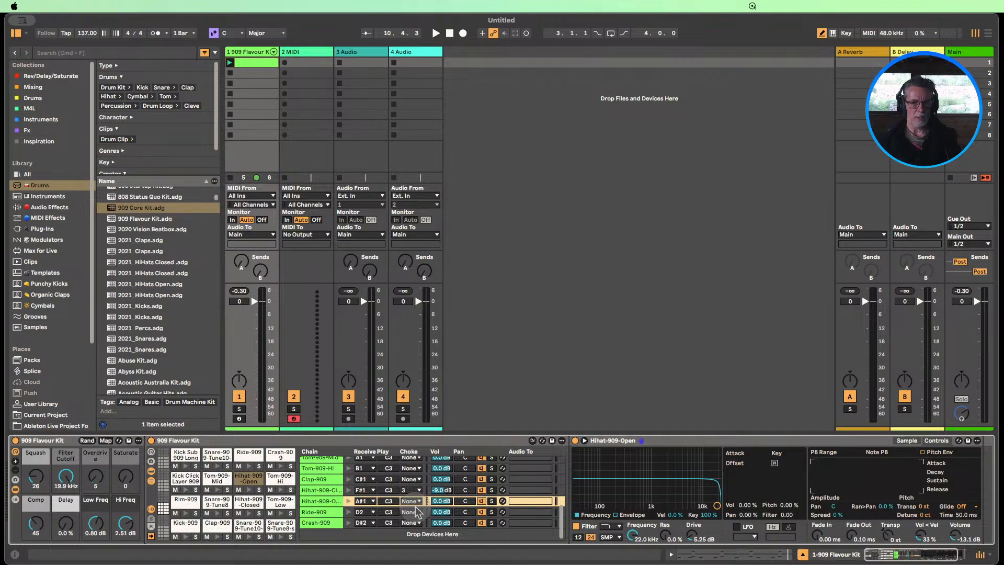
# Try choke group 3 on the Hihat-909-Open chain and set it back to None
pyautogui.scroll(1, 417, 517)
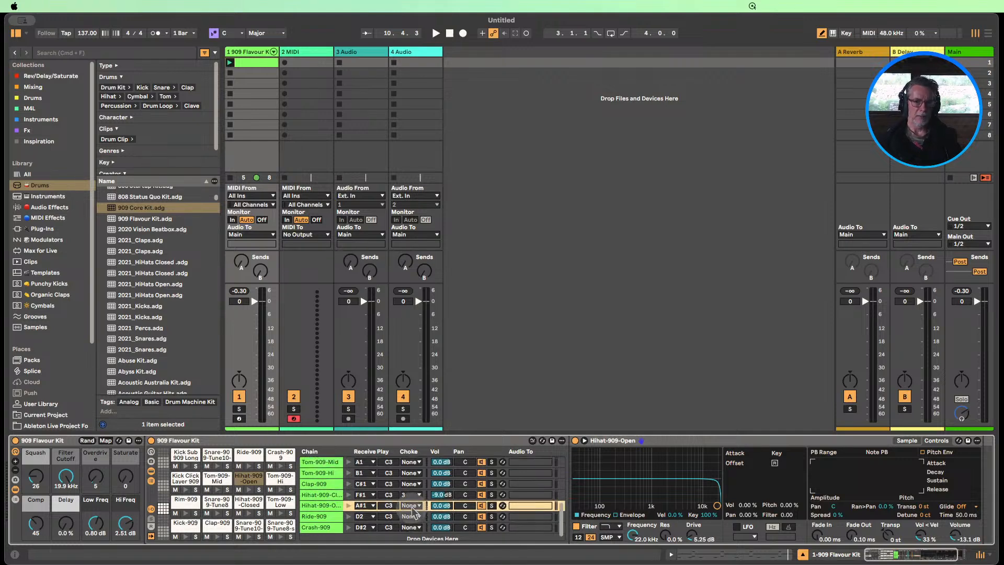
pyautogui.click(411, 505)
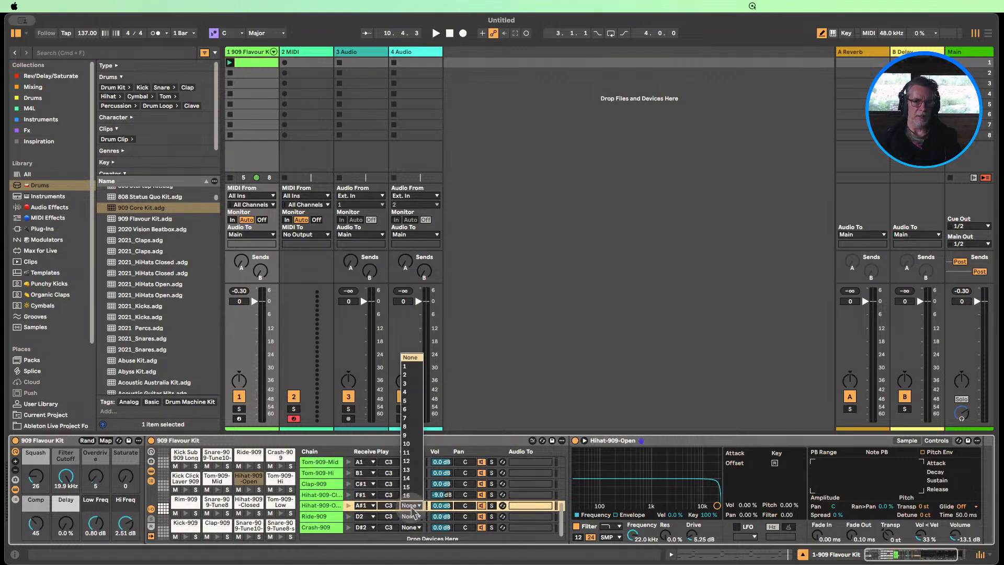
pyautogui.click(408, 384)
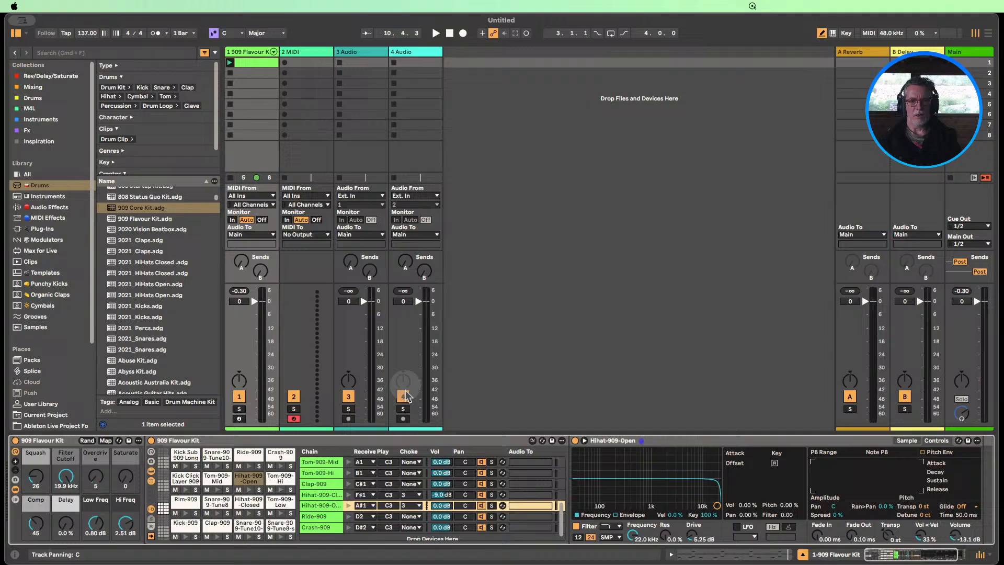
pyautogui.click(413, 506)
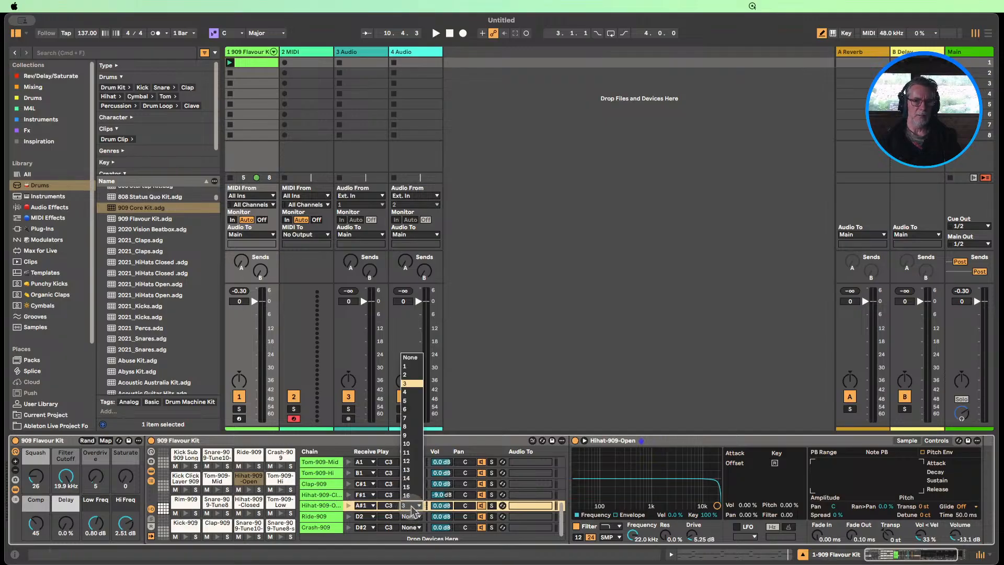
pyautogui.click(412, 358)
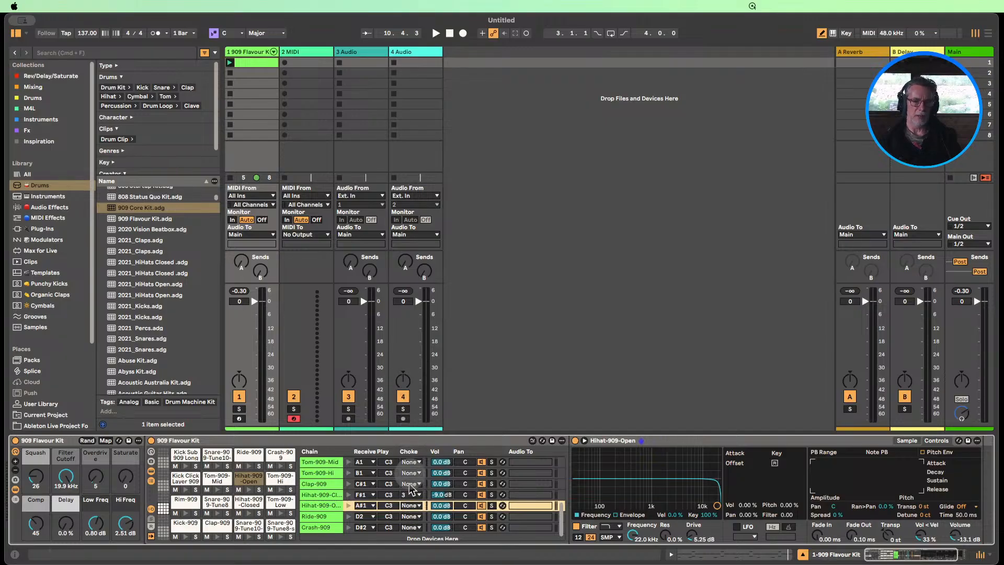
# Select the Hihat-909-Closed chain and examine the choke assignments of the kit's other chains
pyautogui.click(323, 495)
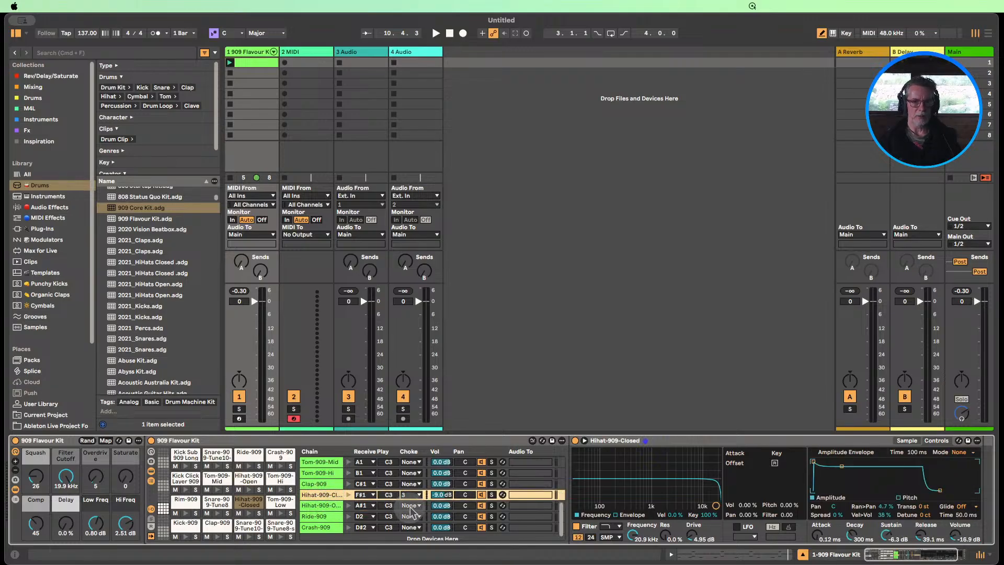
pyautogui.scroll(5, 413, 513)
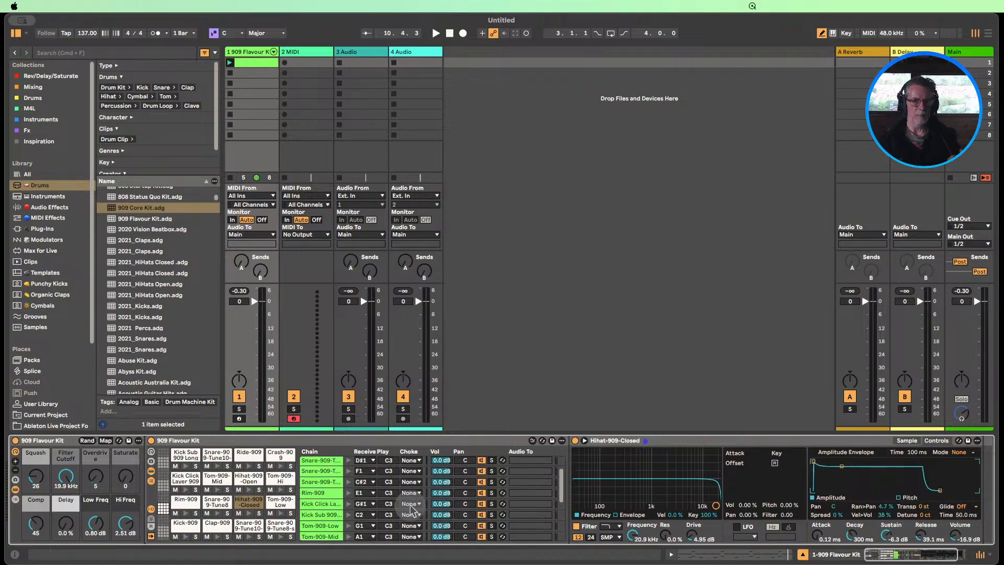
pyautogui.scroll(-5, 411, 507)
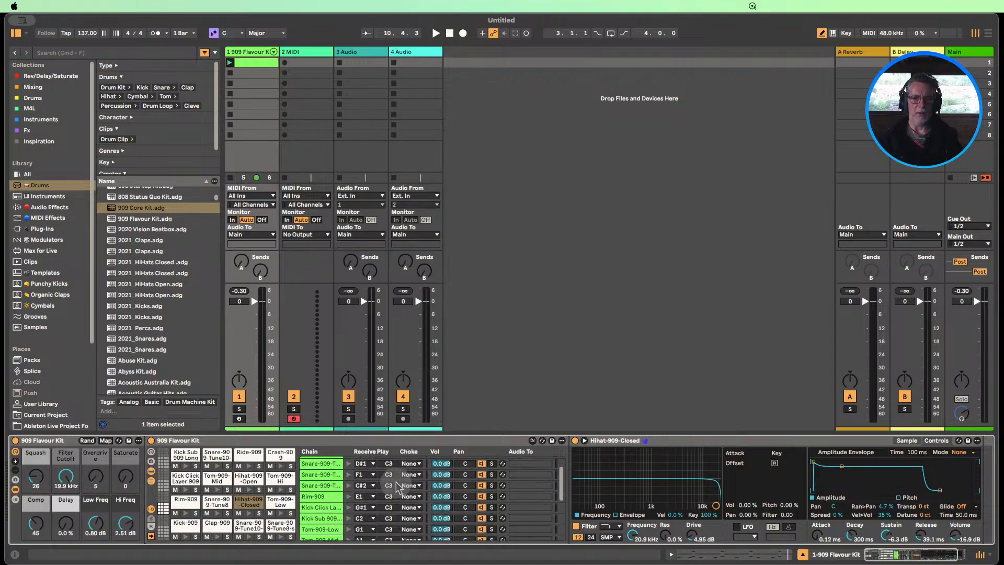
pyautogui.scroll(1, 423, 499)
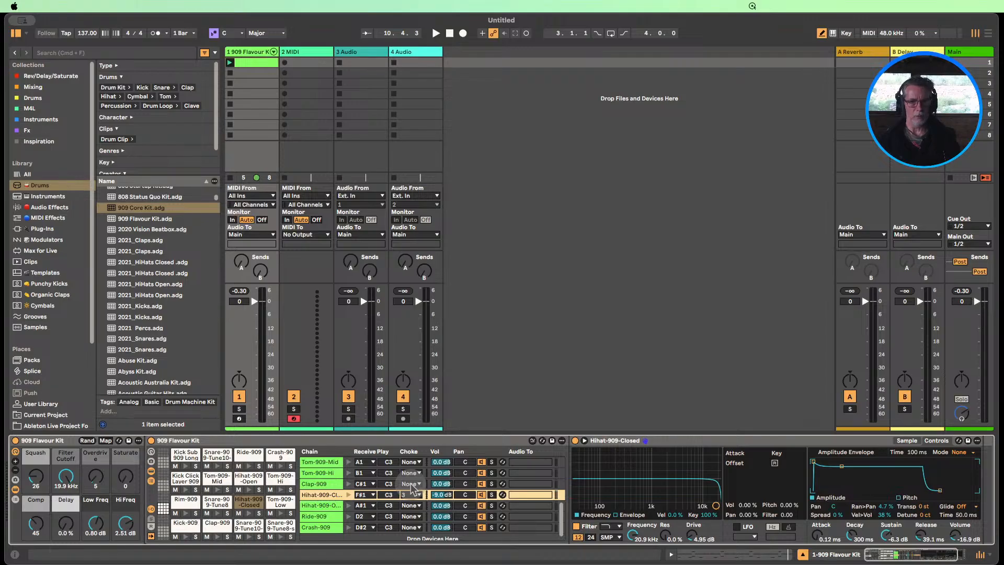
pyautogui.scroll(-1, 410, 496)
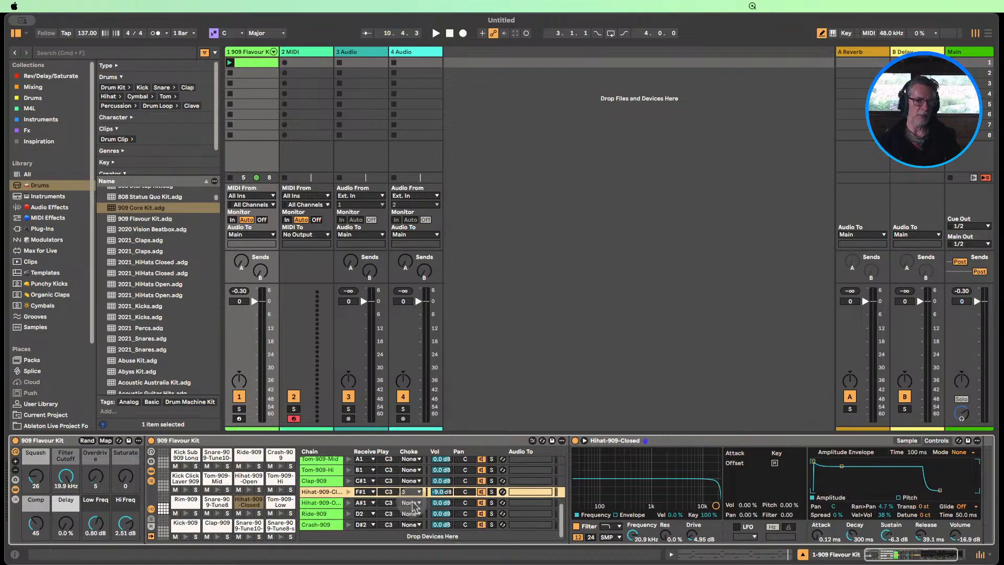
# Hide the drum rack's input/output settings and show the outer 909 Flavour Kit rack's macro variations, keeping its chain list hidden and devices visible
pyautogui.click(151, 509)
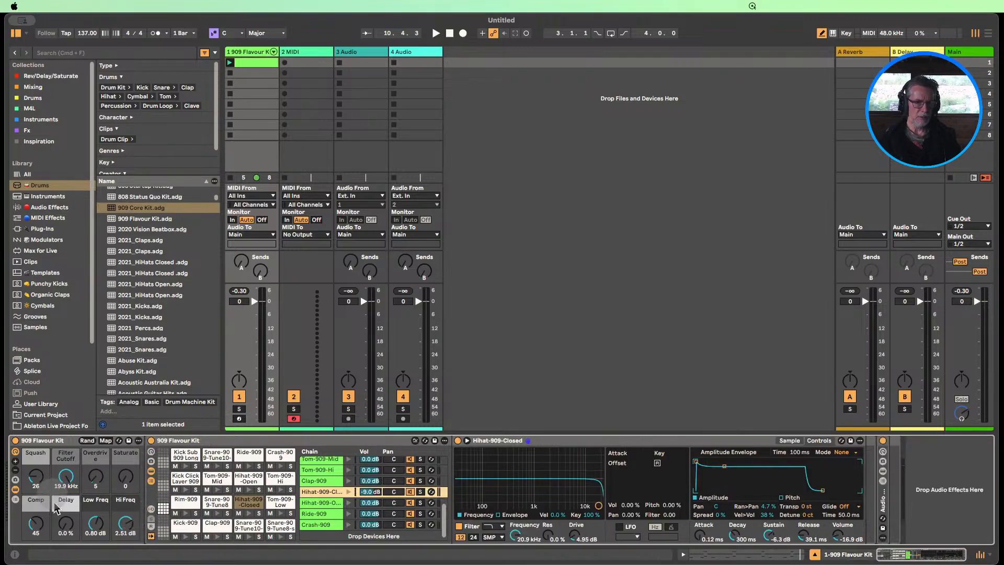
pyautogui.click(15, 489)
pyautogui.click(15, 479)
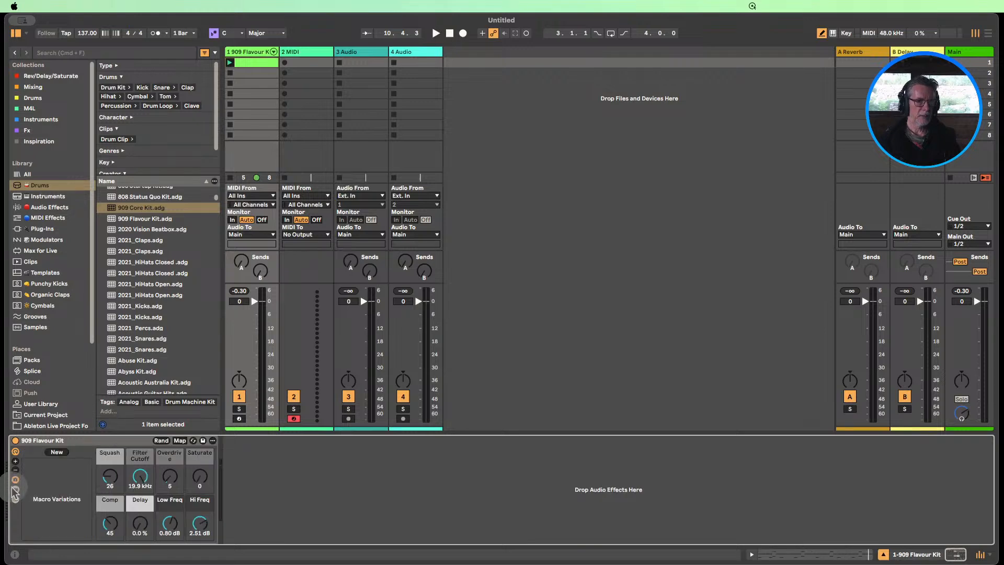
pyautogui.click(15, 499)
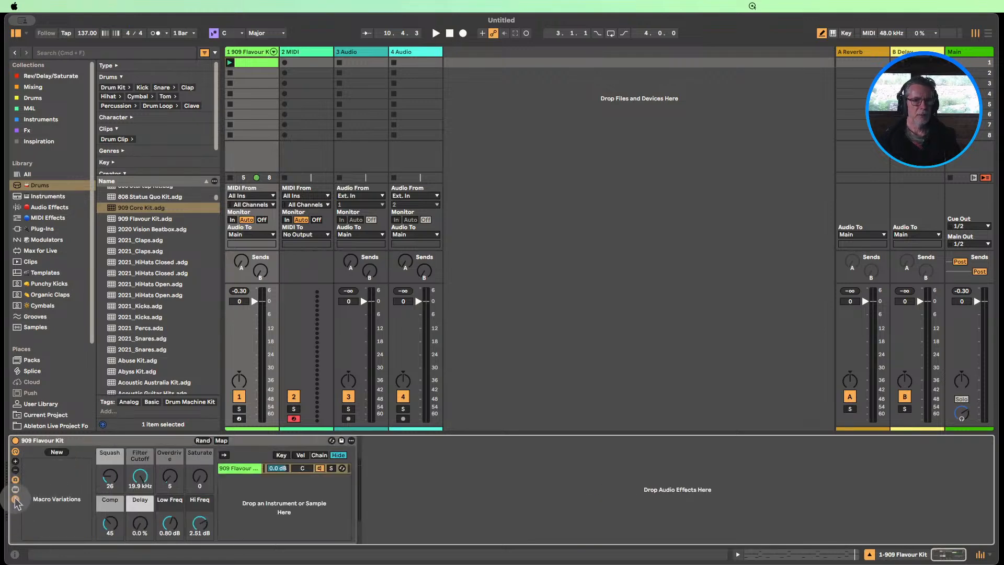
pyautogui.click(15, 499)
pyautogui.click(15, 489)
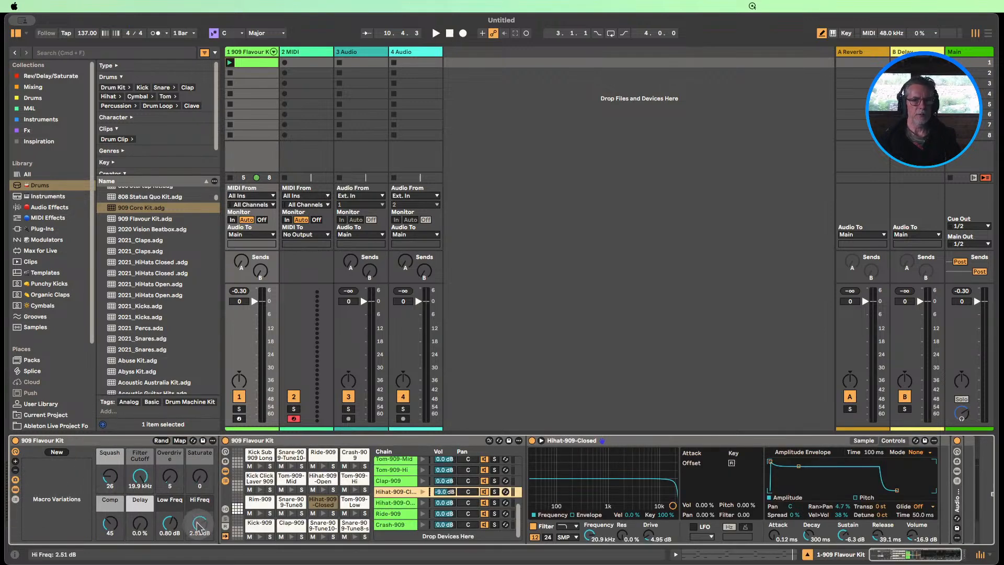
# Reduce the inner drum rack to its pads by hiding the chain list and pad devices, after viewing the Hihat-909-Closed sample
pyautogui.click(226, 471)
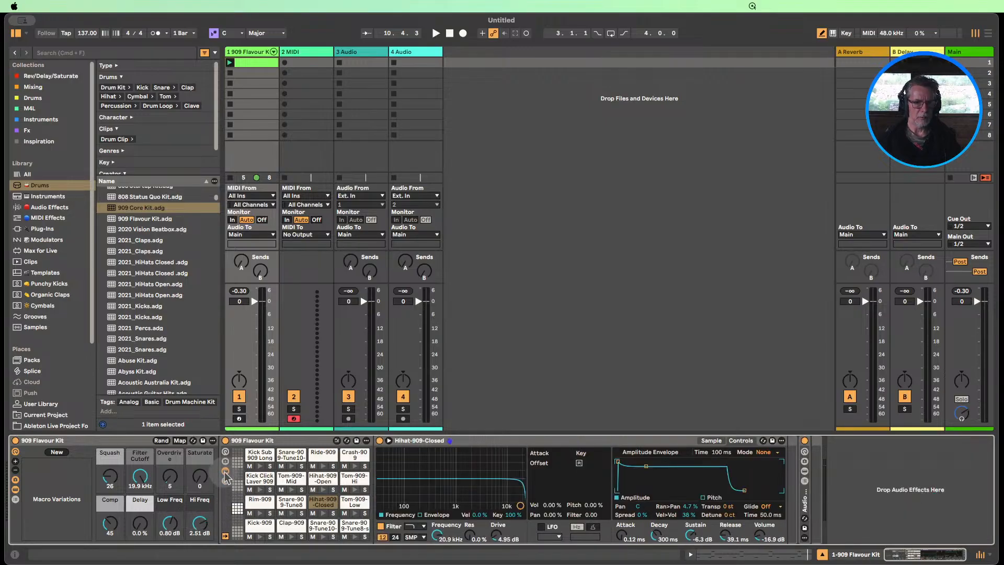
pyautogui.click(225, 473)
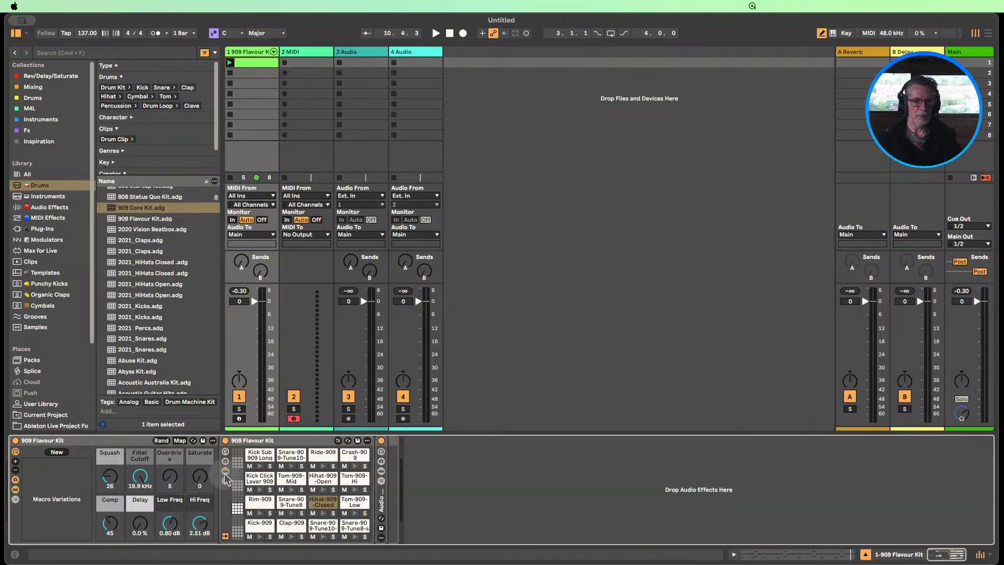
pyautogui.click(225, 472)
pyautogui.click(709, 443)
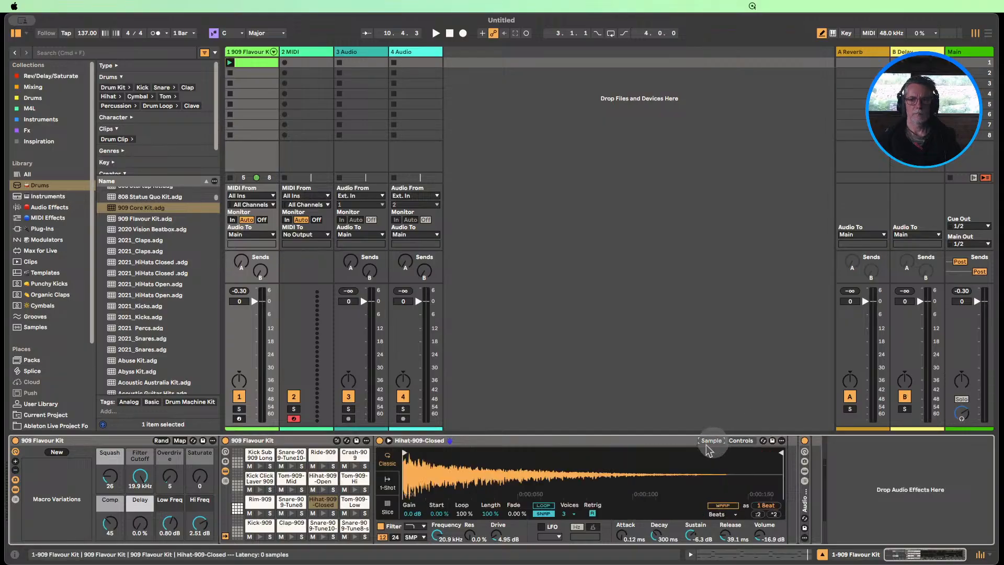
pyautogui.click(226, 472)
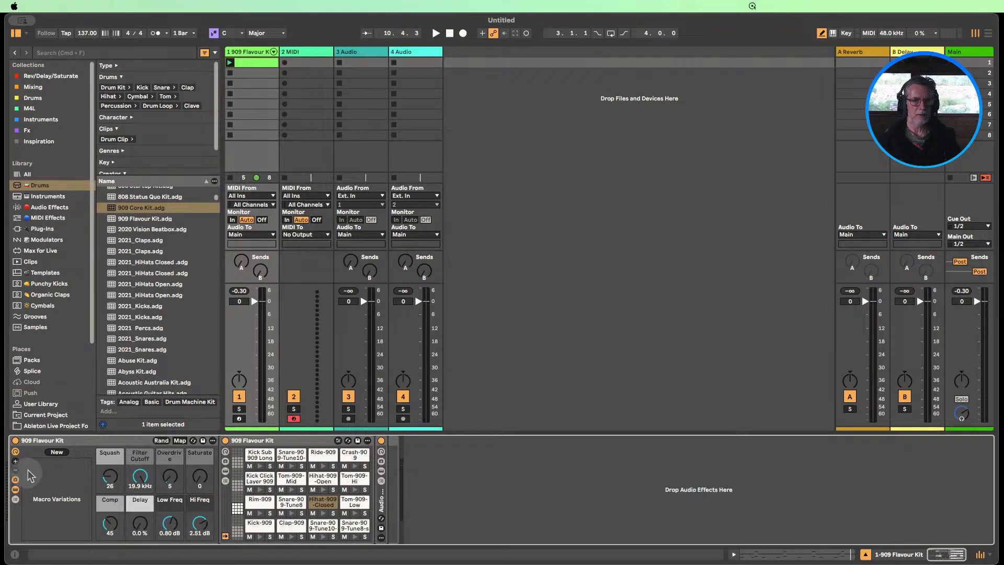
# Launch the drum clip and store the current macro settings as a new macro variation
pyautogui.click(229, 62)
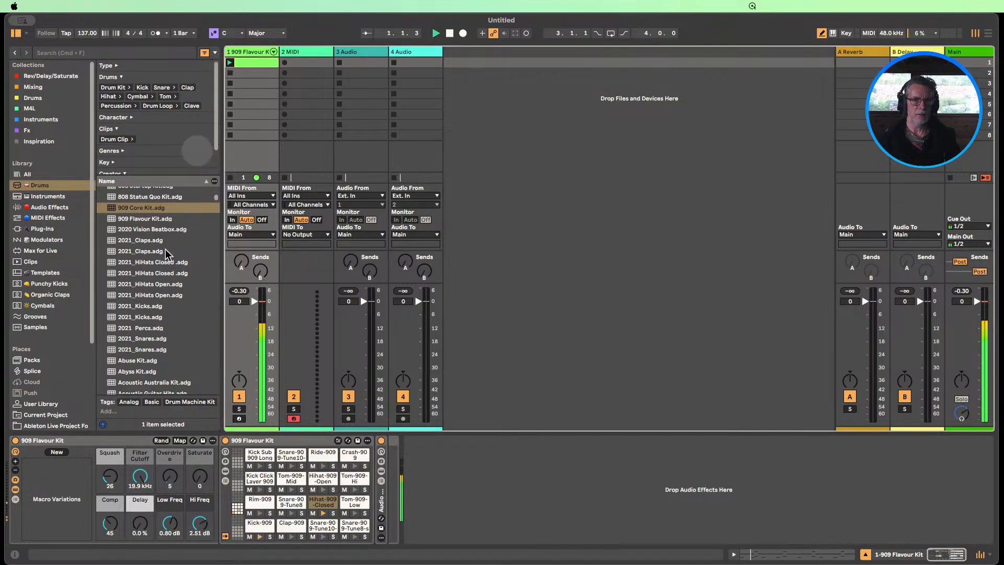
pyautogui.click(57, 453)
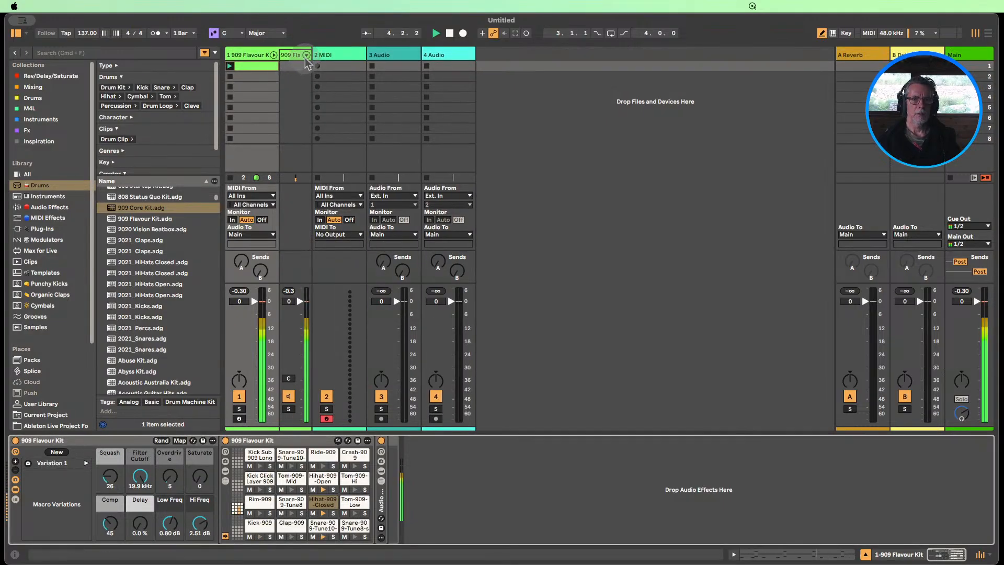
# Unfold the kit's individual chains in the mixer and set the Hihat-909-Open volume to -6.0 dB
pyautogui.click(273, 52)
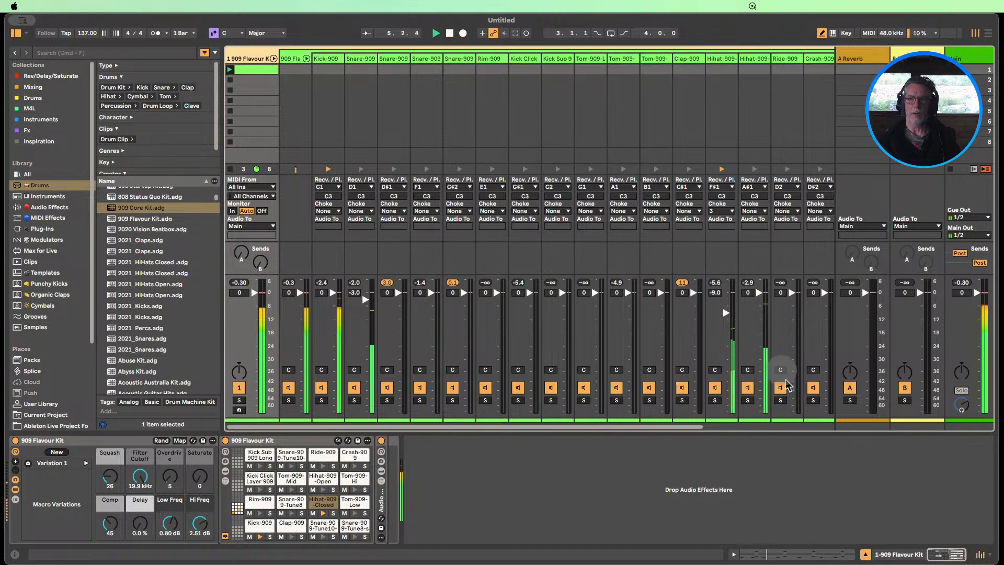
pyautogui.moveTo(759, 292)
pyautogui.mouseDown()
pyautogui.moveTo(759, 412)
pyautogui.moveTo(757, 292)
pyautogui.mouseUp()
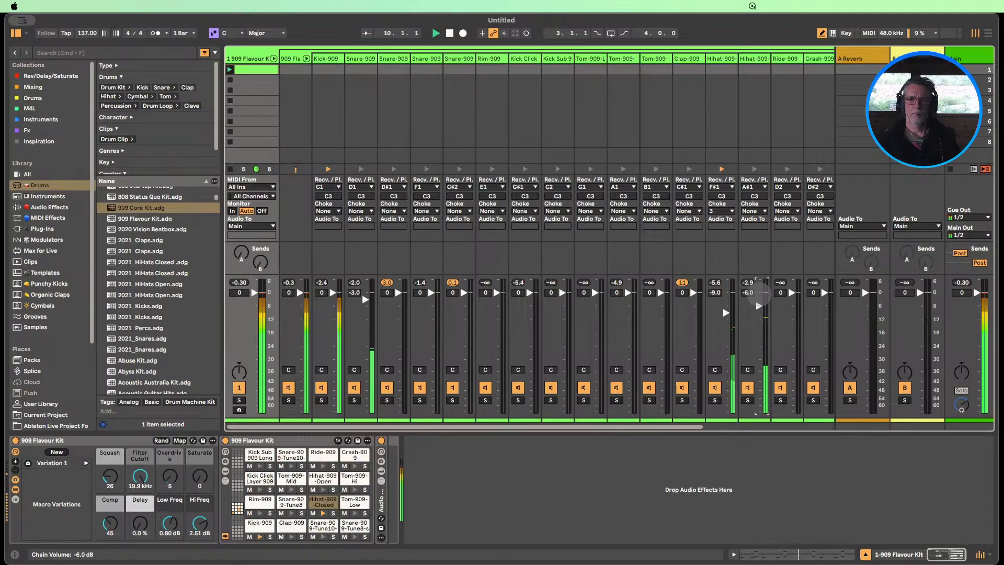
# Shape the Hihat-909-Open amplitude envelope with 0.15 ms attack, -9.8 dB sustain and 451 ms release
pyautogui.click(754, 58)
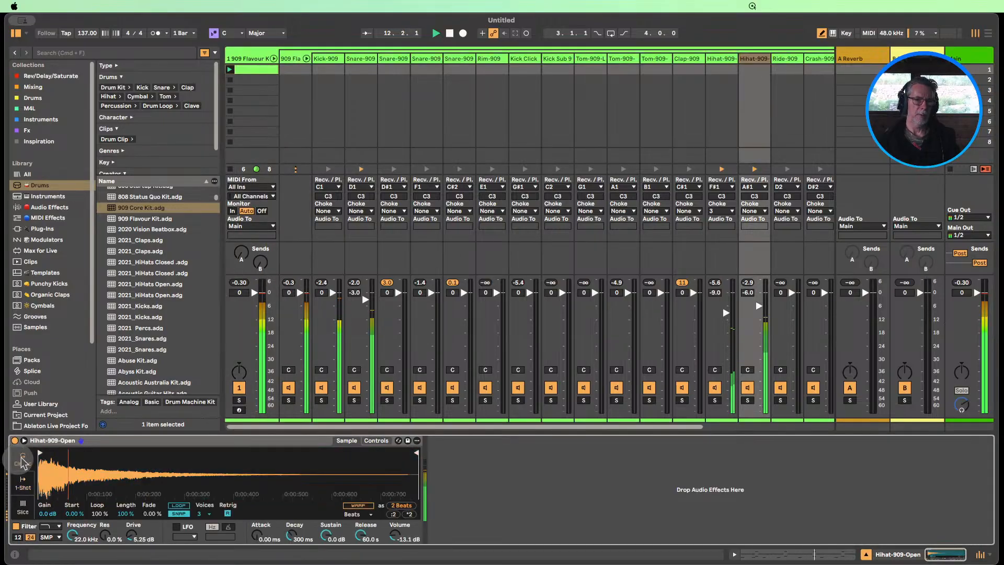
pyautogui.click(376, 441)
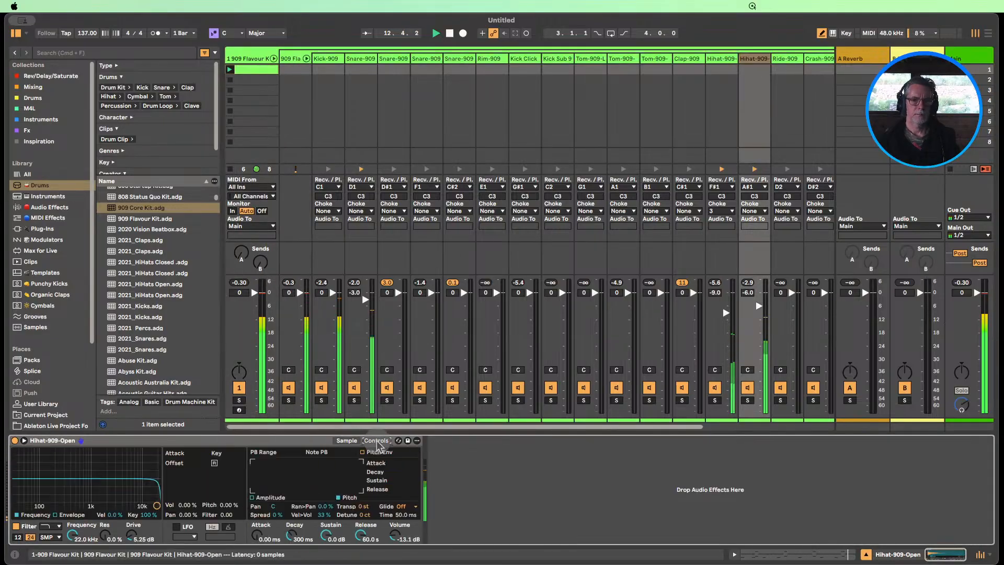
pyautogui.click(253, 499)
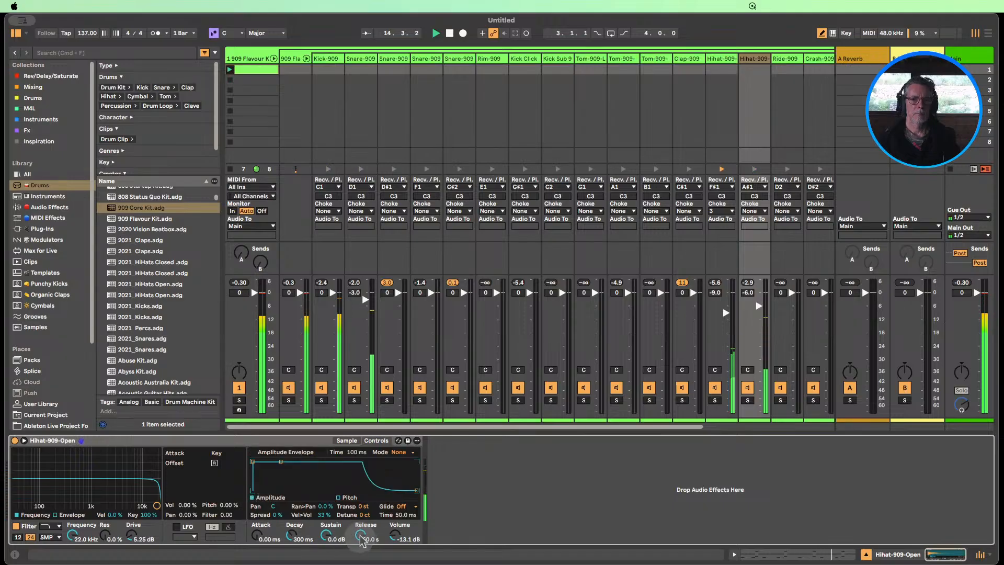
pyautogui.moveTo(359, 537); pyautogui.dragTo(360, 538)
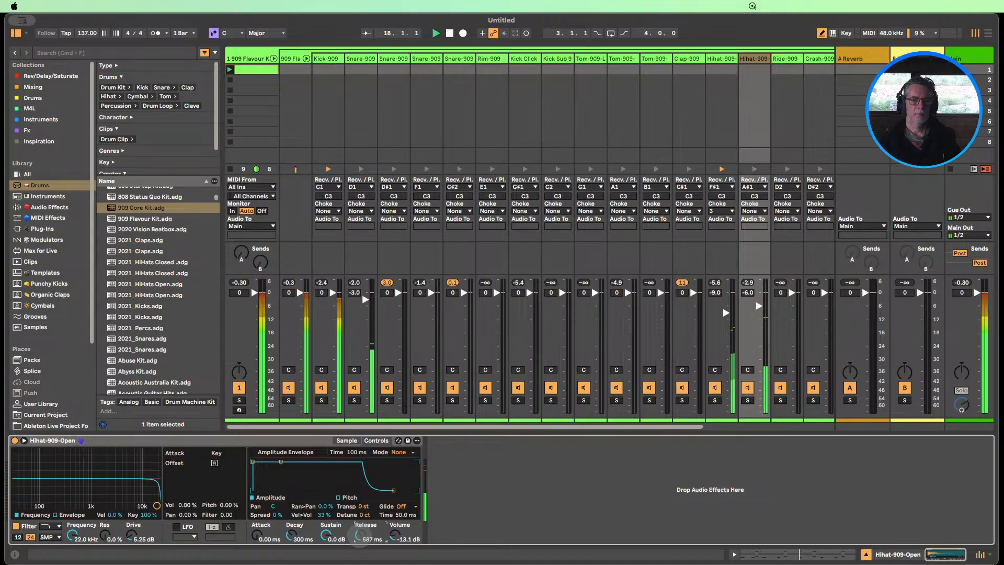
pyautogui.moveTo(360, 538); pyautogui.dragTo(360, 536)
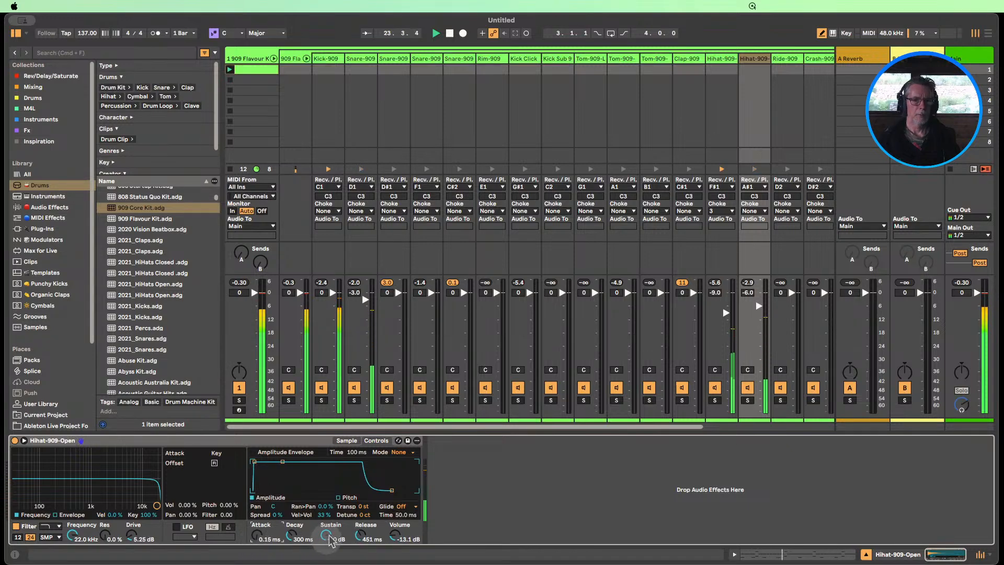
pyautogui.moveTo(325, 532); pyautogui.dragTo(326, 534)
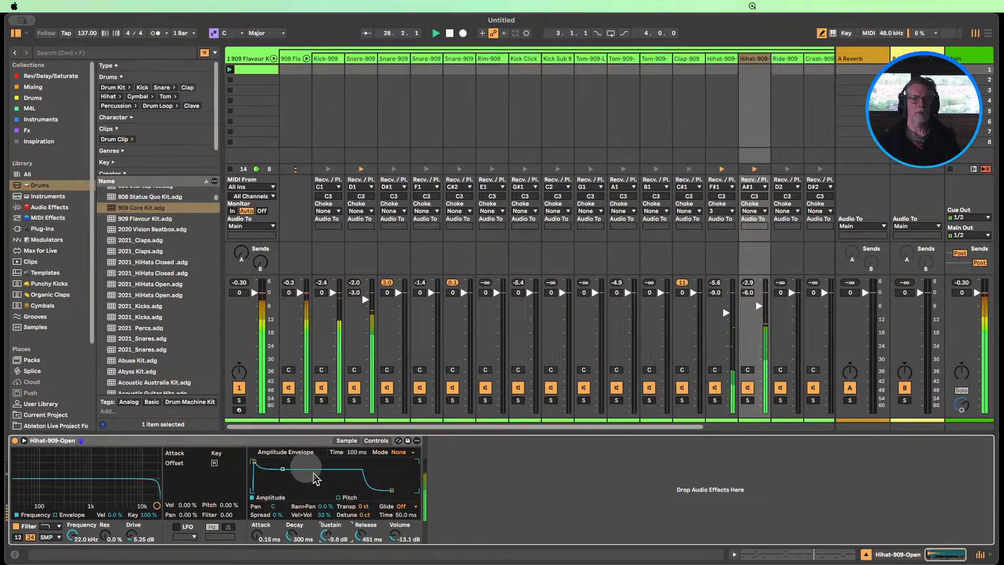
# Mute and unmute the Hihat-909-Open chain to compare the beat, and fold the kit's chains back into the drum track
pyautogui.click(747, 388)
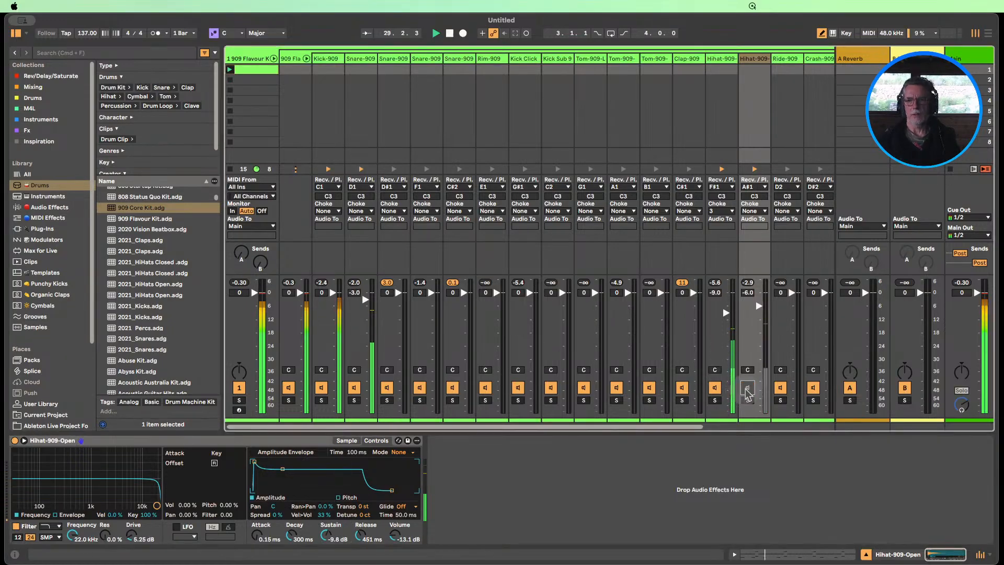
pyautogui.click(747, 388)
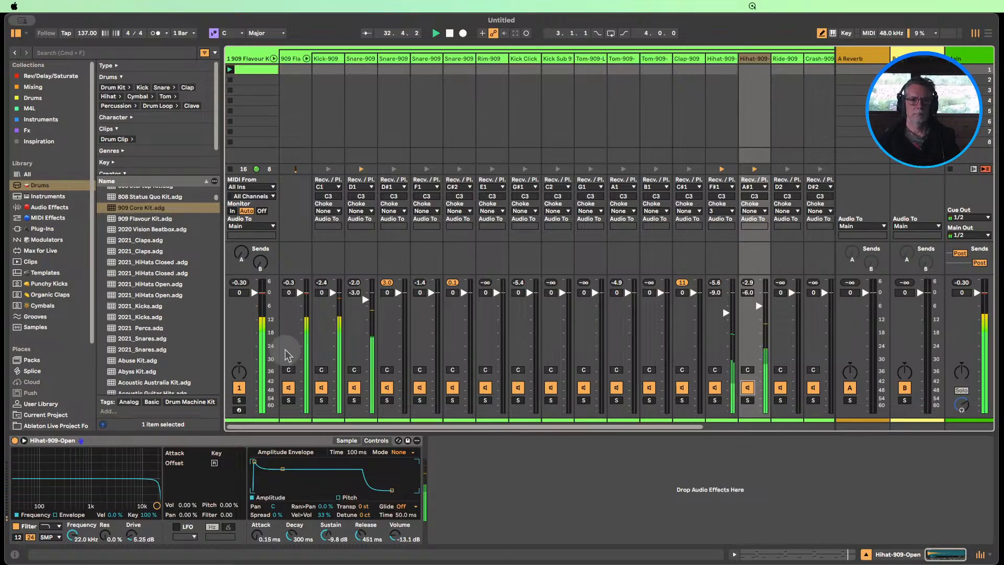
pyautogui.click(273, 58)
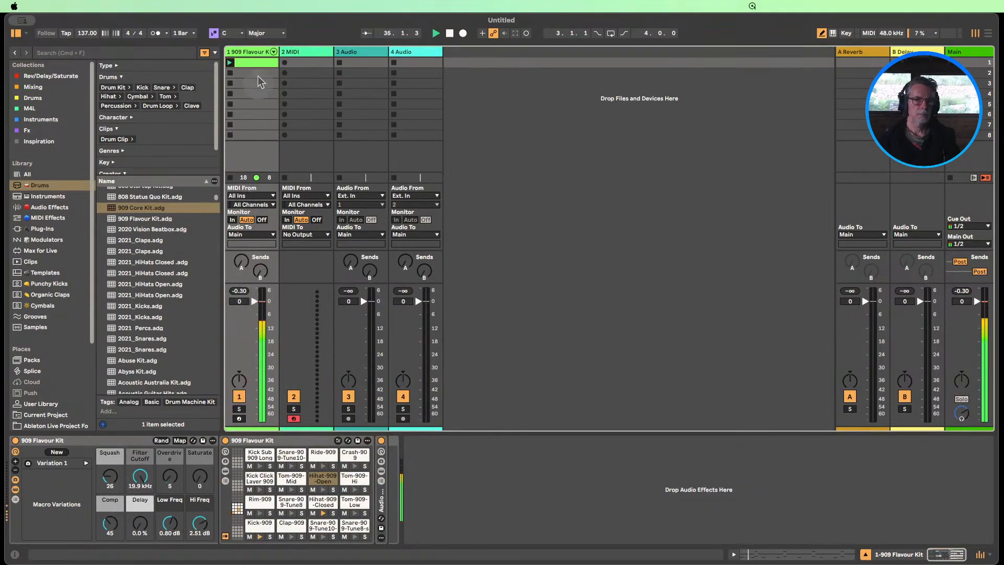
# Lower the drum track to -1.8 dB, reset the Main track's Limiter input gain to 0.0 dB and clear the Main peak reading
pyautogui.moveTo(254, 305); pyautogui.dragTo(253, 308)
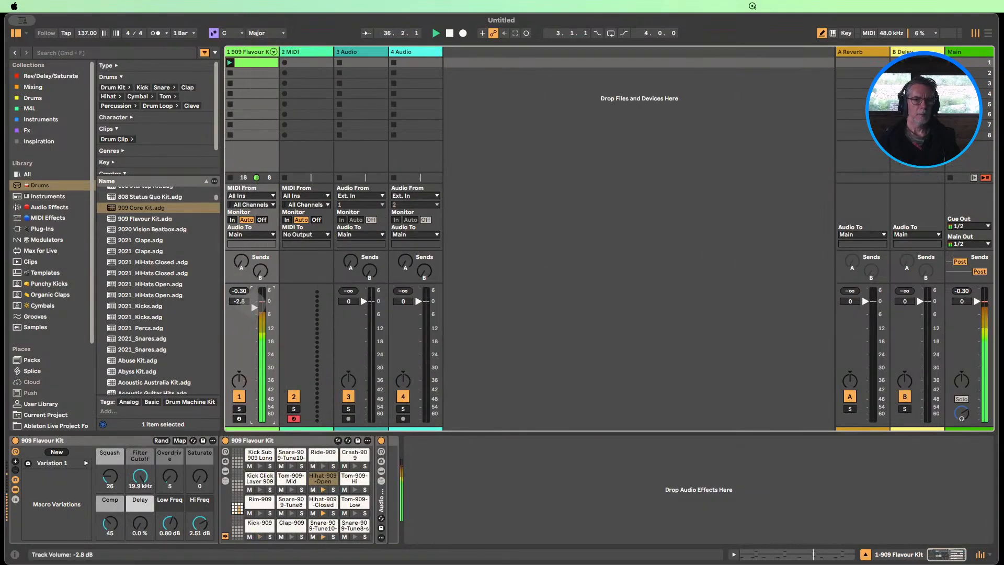
pyautogui.click(962, 54)
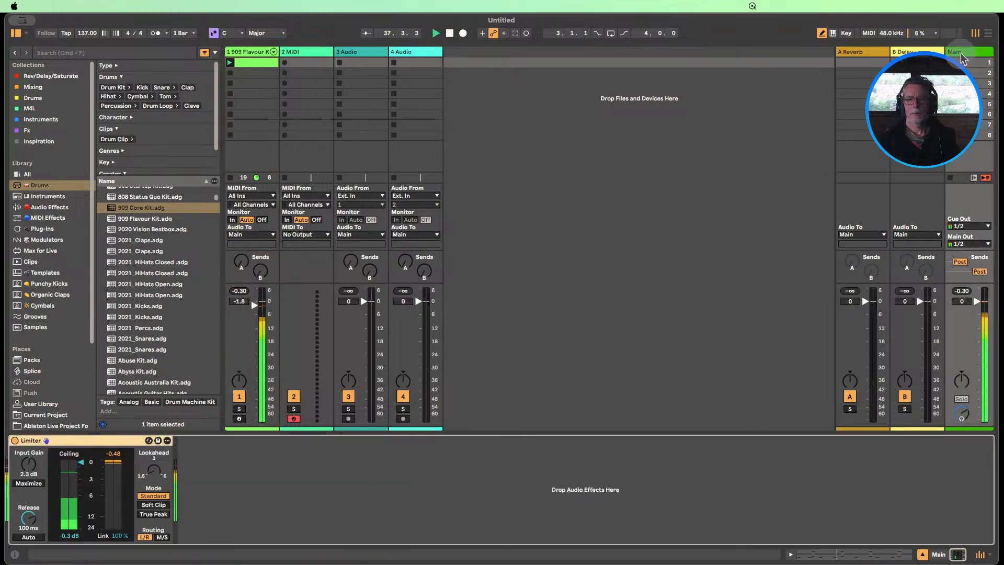
pyautogui.doubleClick(26, 466)
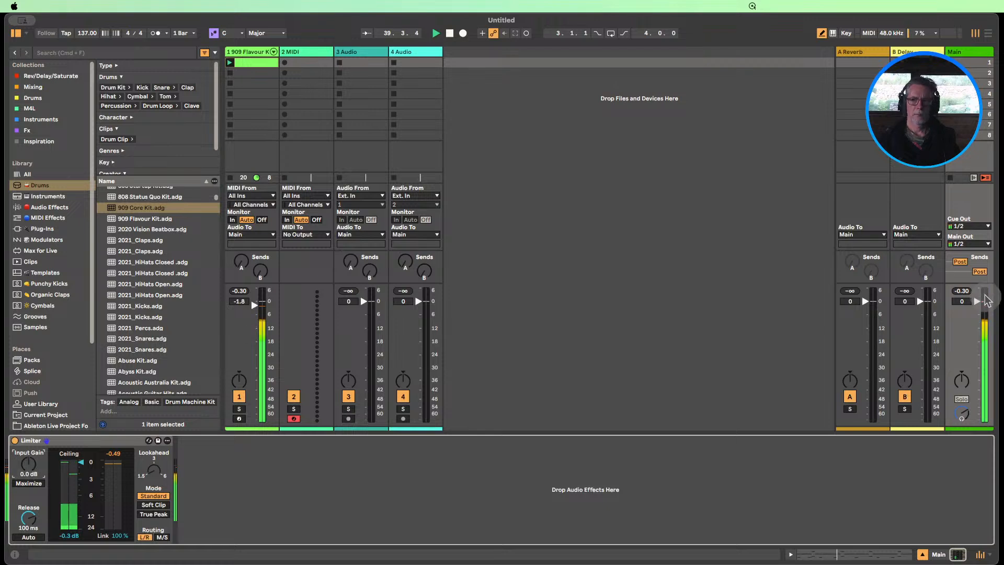
pyautogui.click(956, 291)
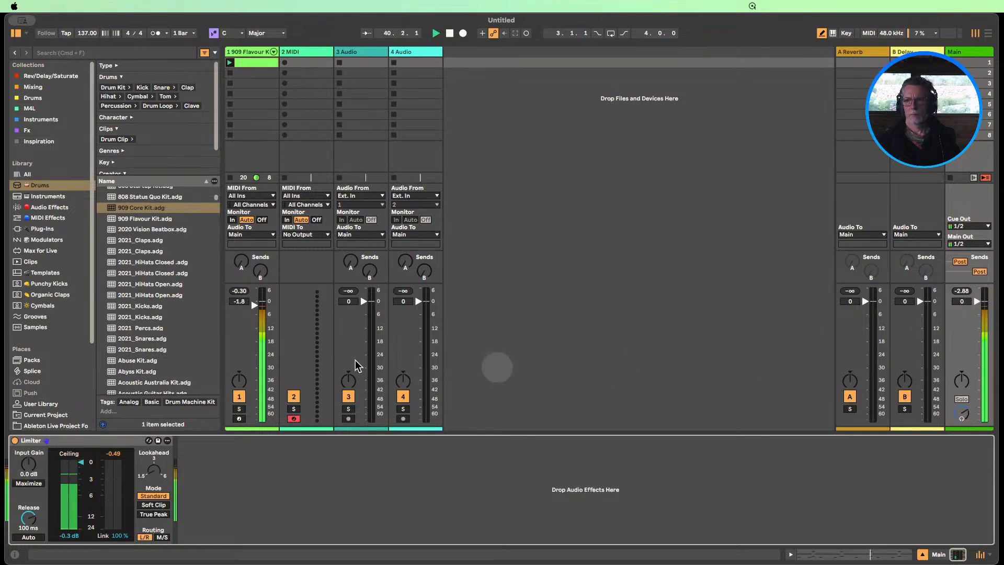
# Compare the drum track at 0 dB with fresh peak readings, set its volume to -2.0 dB and stop playback
pyautogui.doubleClick(239, 302)
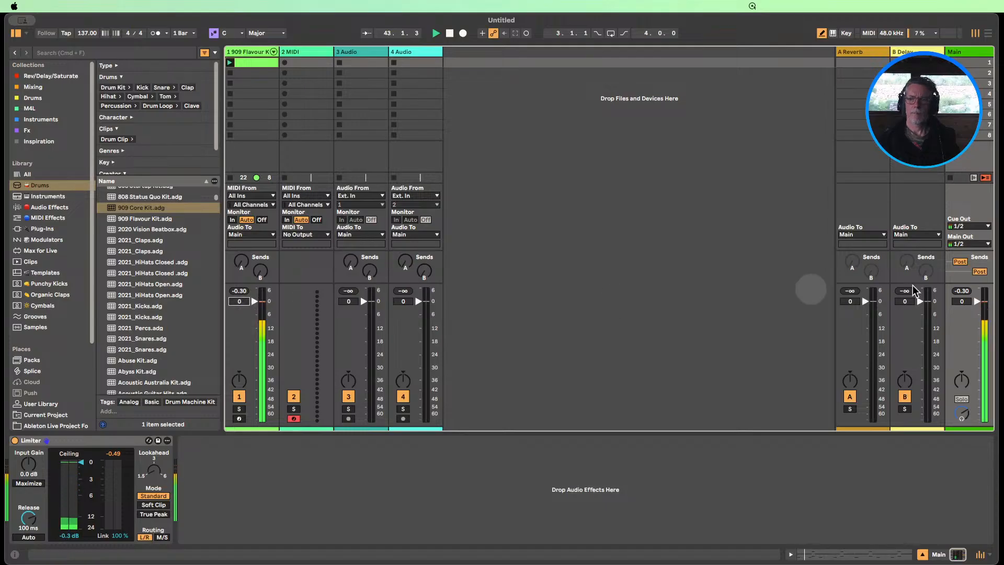
pyautogui.click(961, 292)
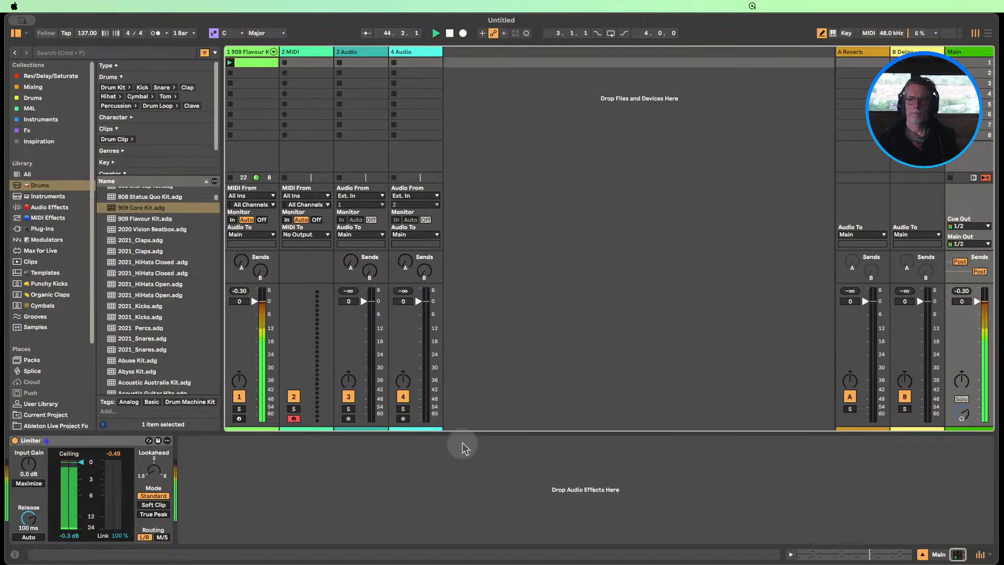
pyautogui.moveTo(254, 302); pyautogui.dragTo(255, 304)
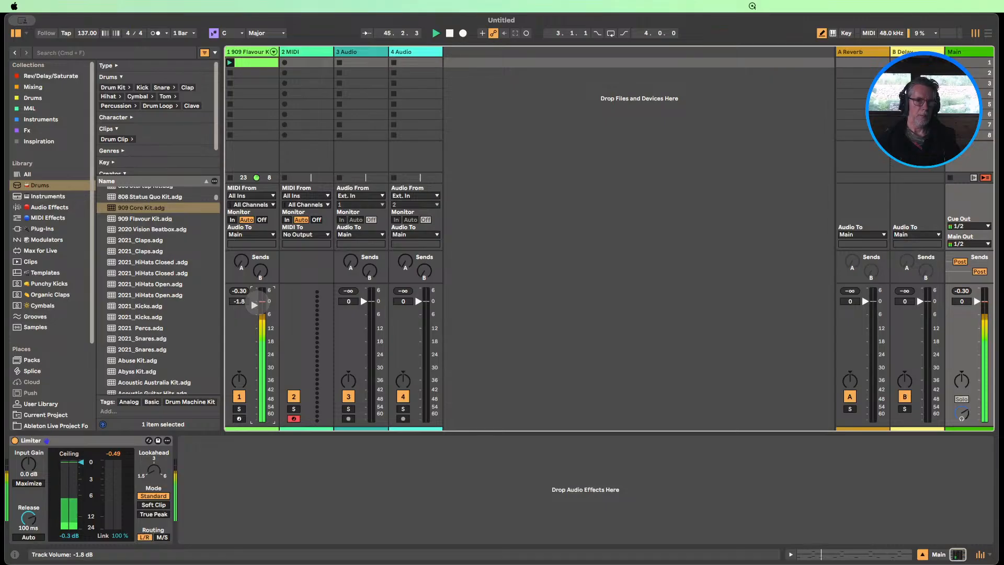
pyautogui.click(240, 291)
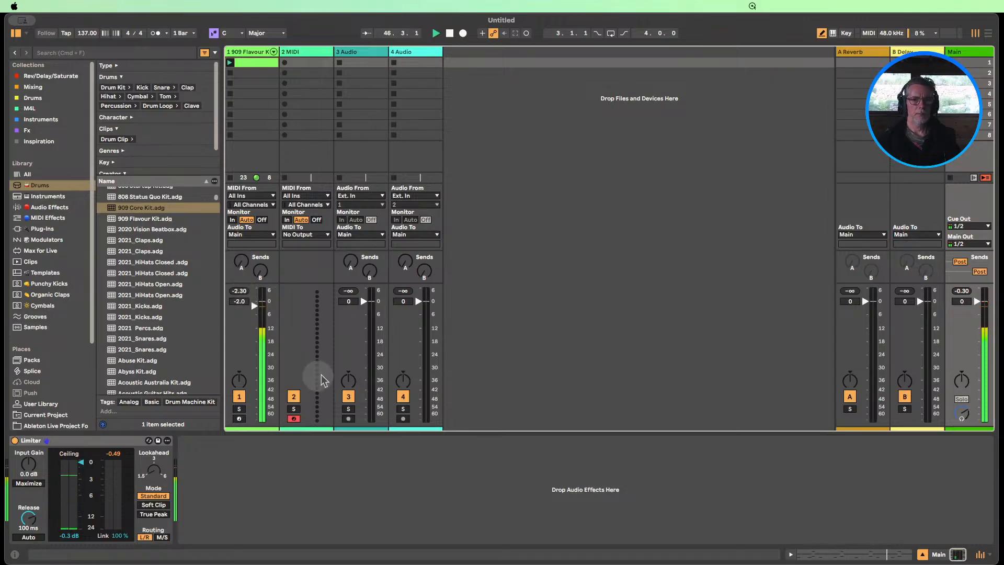
pyautogui.click(449, 34)
# Delete Variation 1 from the 909 Flavour Kit rack, store the current macro settings as a new variation and rename it Orig
pyautogui.click(245, 52)
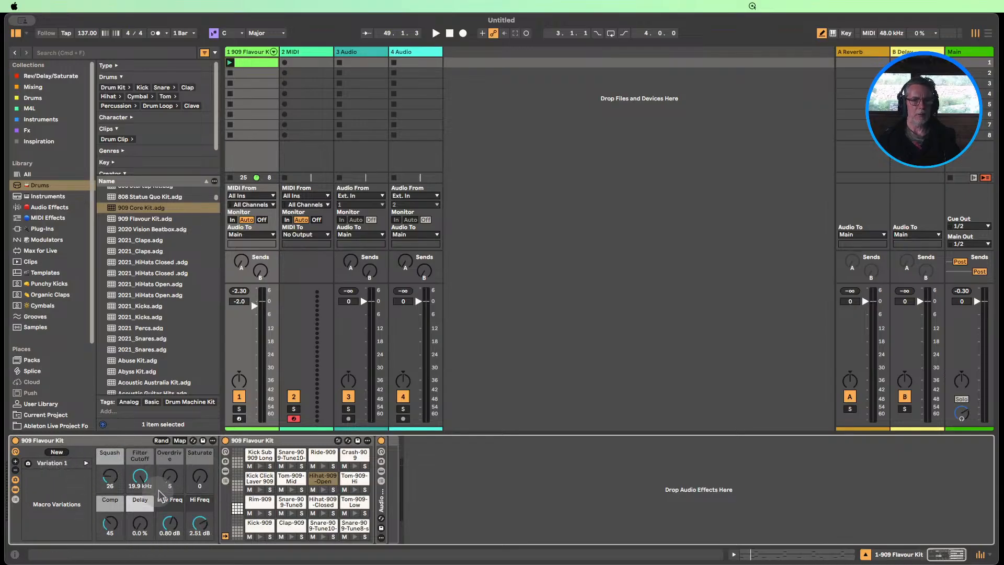
pyautogui.rightClick(61, 464)
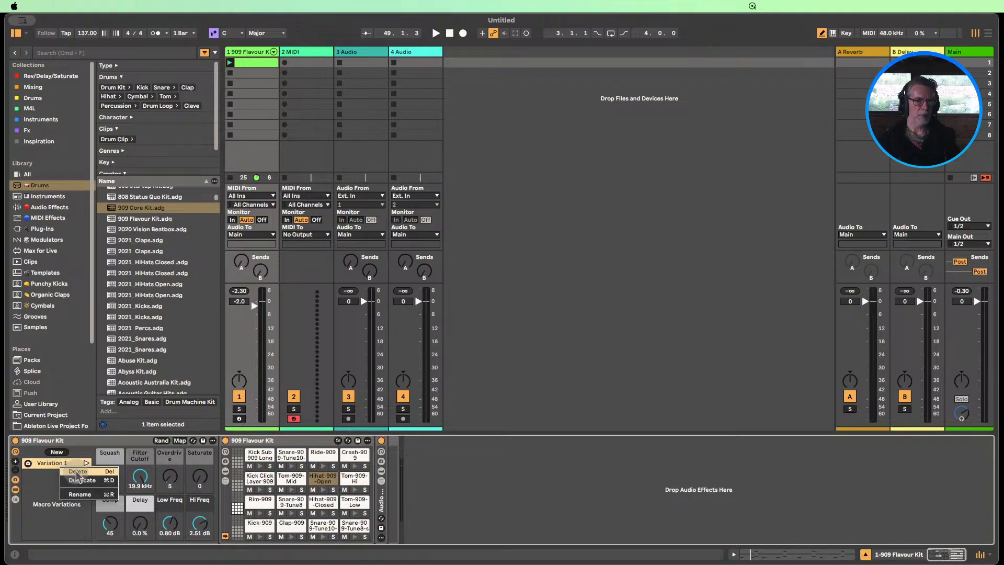
pyautogui.click(76, 471)
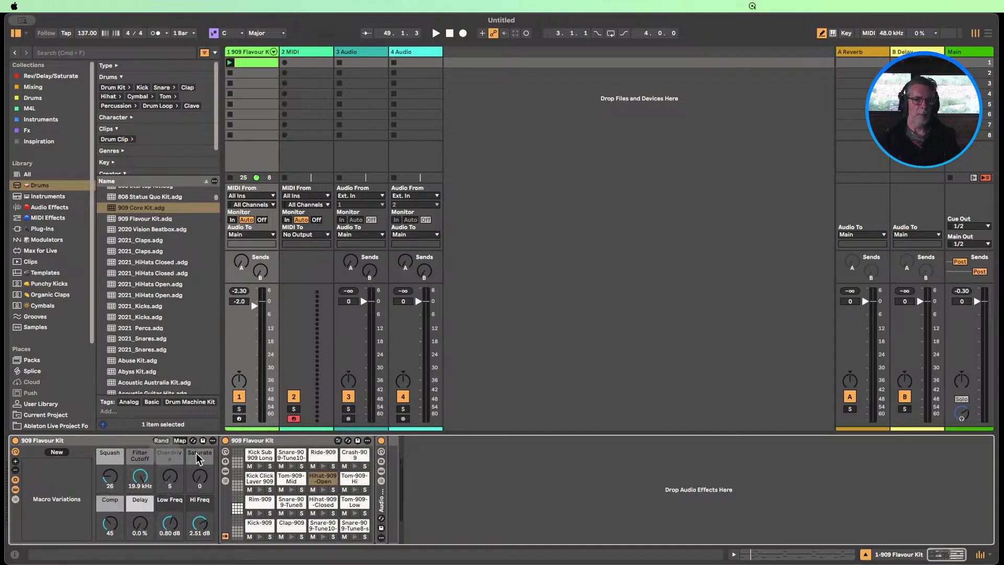
pyautogui.click(56, 452)
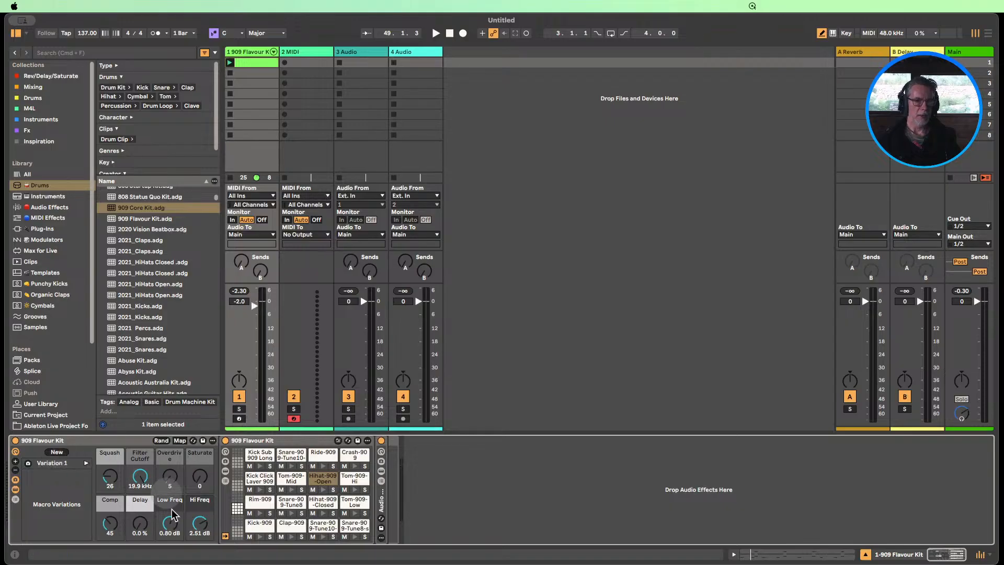
pyautogui.rightClick(54, 463)
pyautogui.click(73, 492)
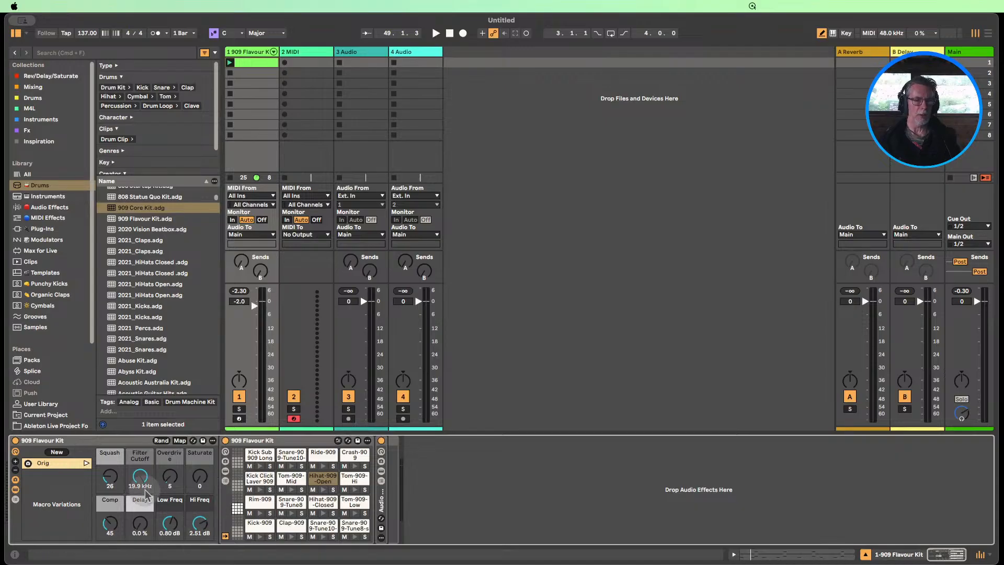
# Play the 909 drum clip while auditioning repeated randomizations of the 909 Flavour Kit rack's macros, and stop playback
pyautogui.click(230, 63)
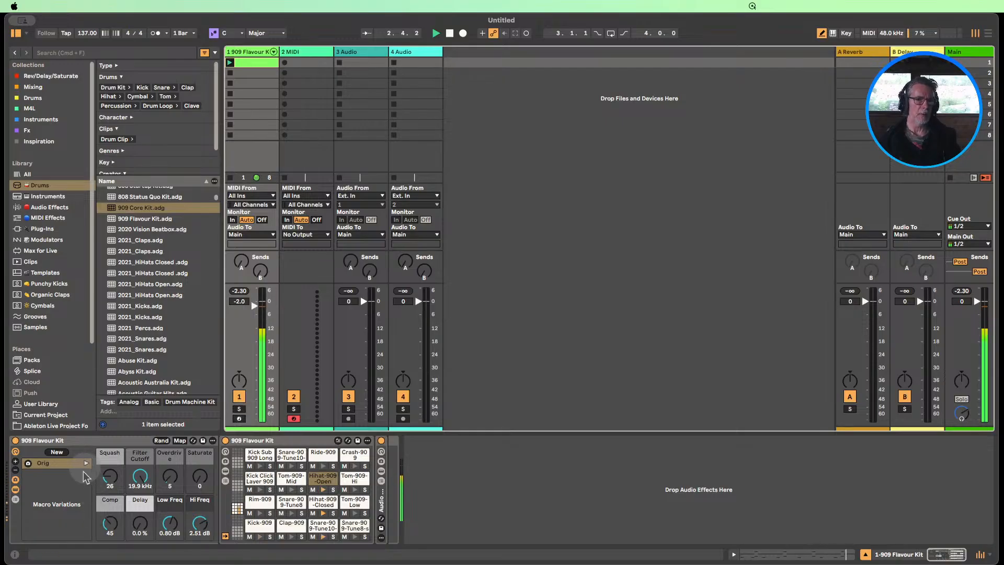
pyautogui.click(161, 441)
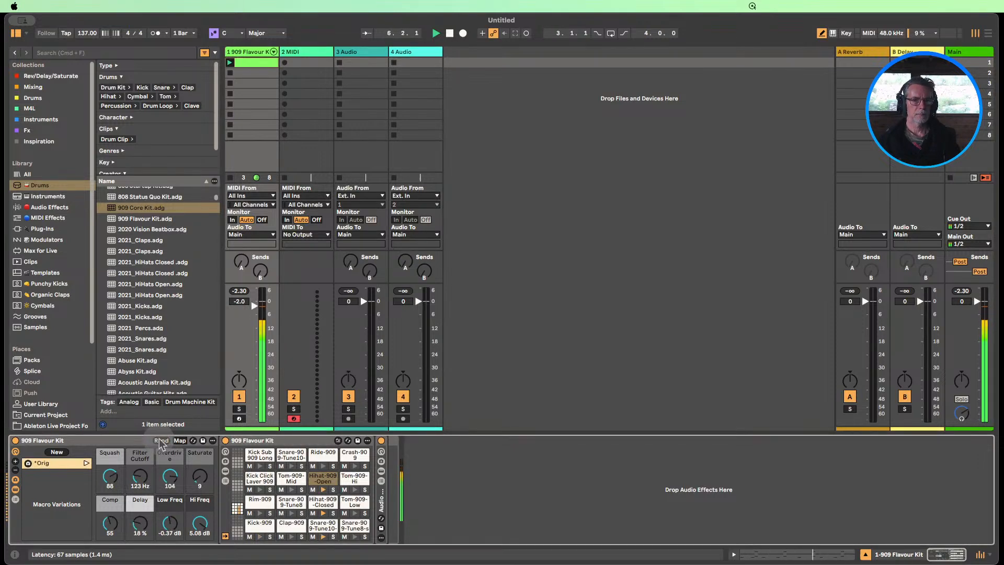
pyautogui.click(161, 441)
pyautogui.click(161, 441)
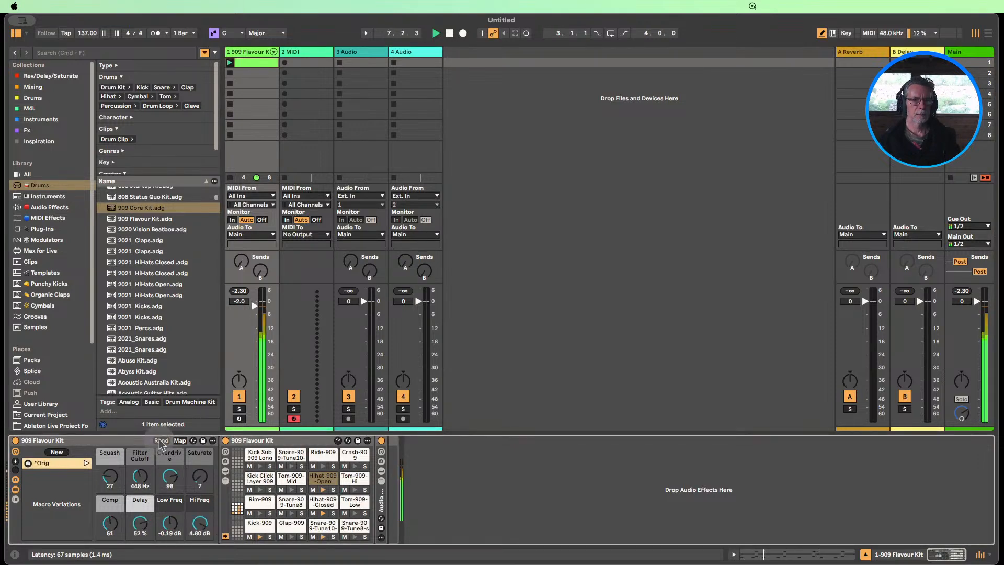
pyautogui.click(161, 441)
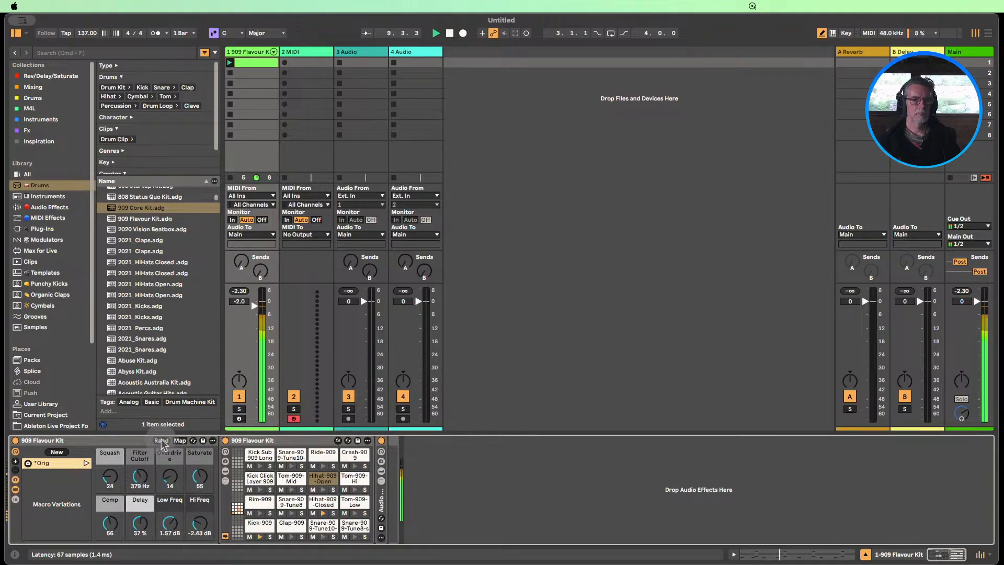
pyautogui.click(161, 441)
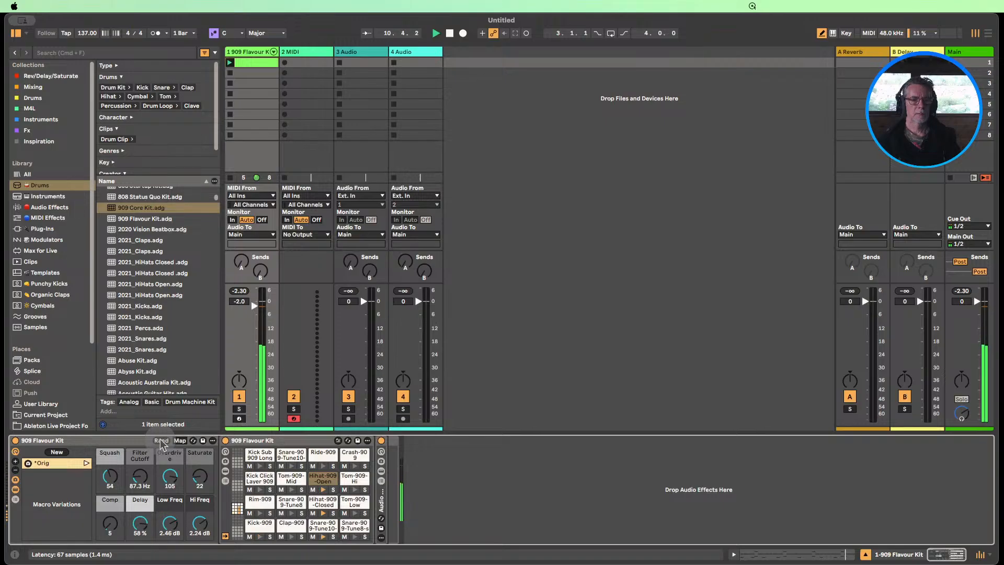
pyautogui.click(161, 441)
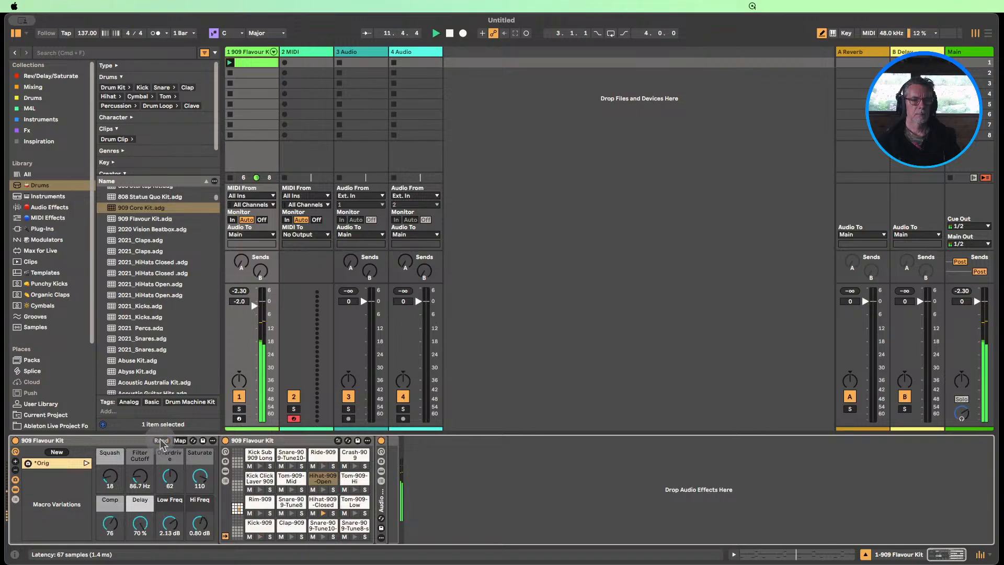
pyautogui.click(161, 441)
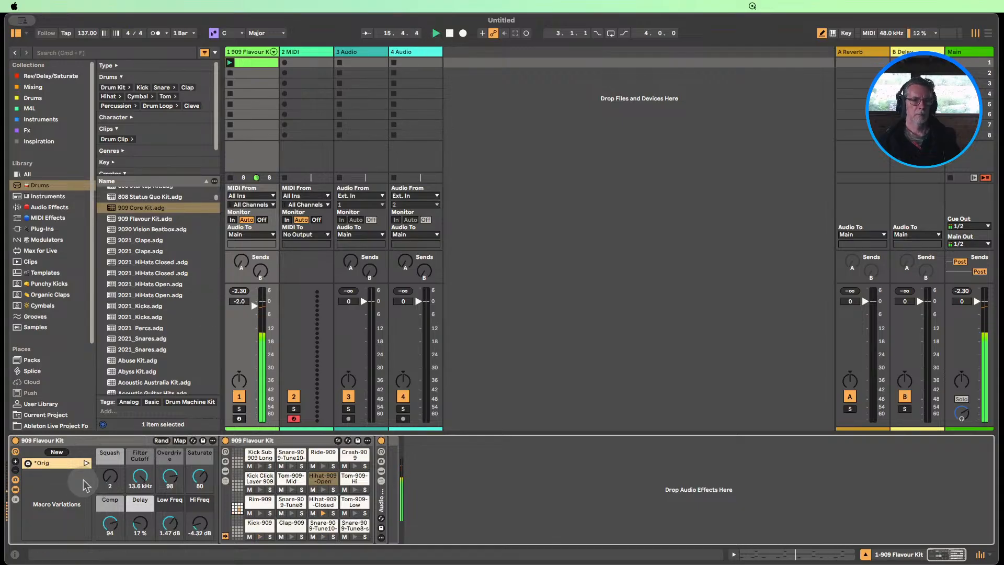
pyautogui.click(450, 33)
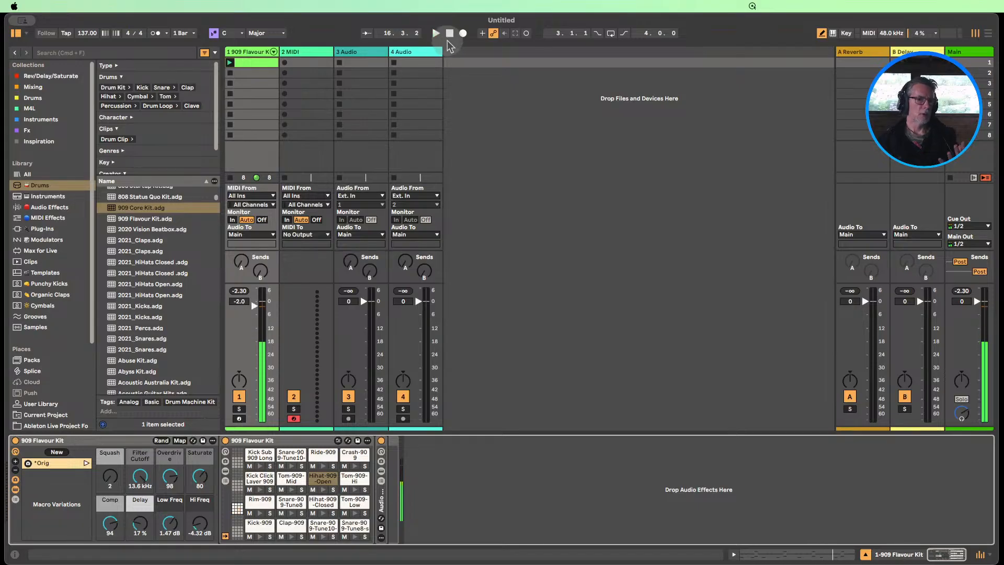
# Recall the Orig macro variation on the 909 Flavour Kit, play it briefly and return the stopped song to its start
pyautogui.click(87, 462)
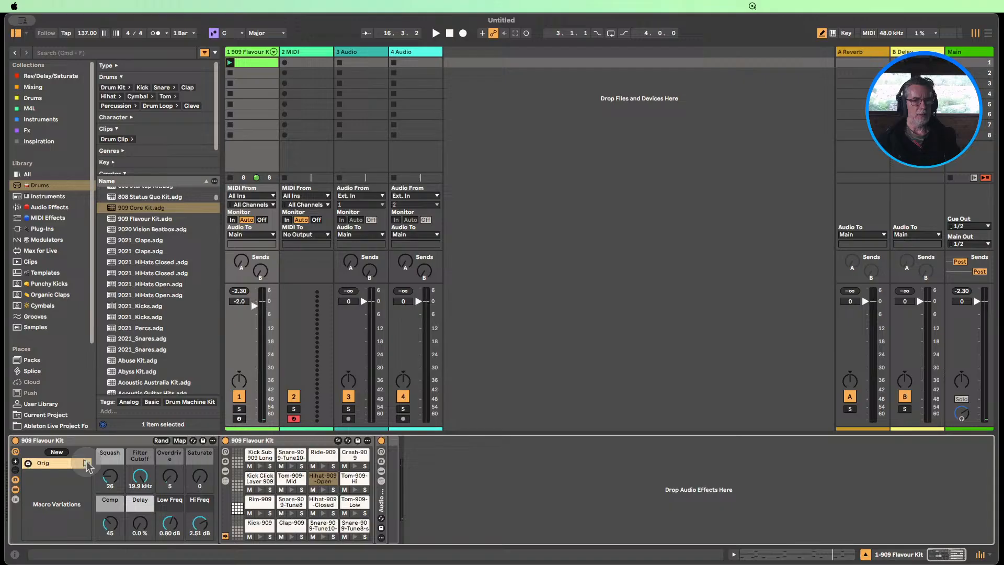
pyautogui.click(436, 33)
pyautogui.click(450, 34)
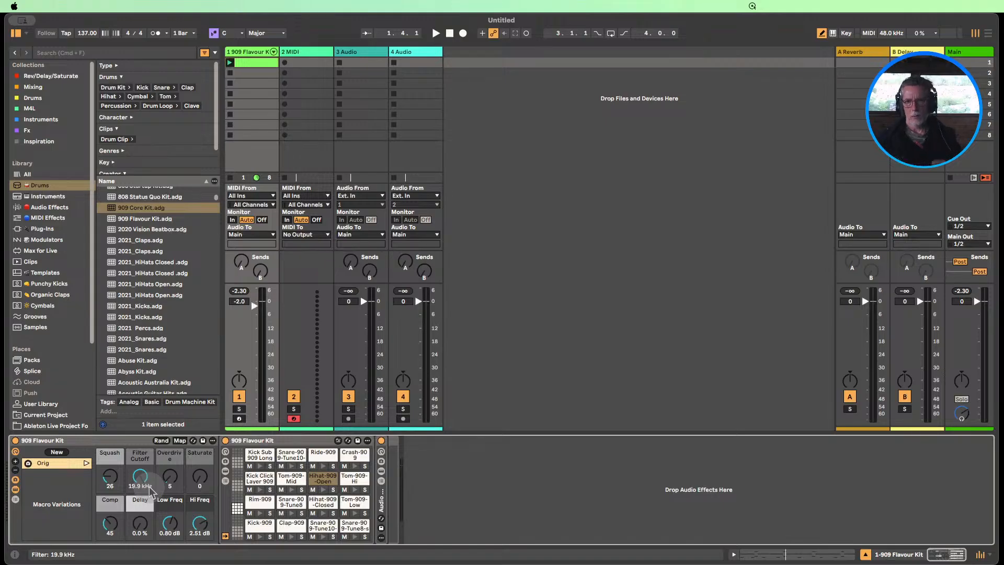
pyautogui.click(449, 33)
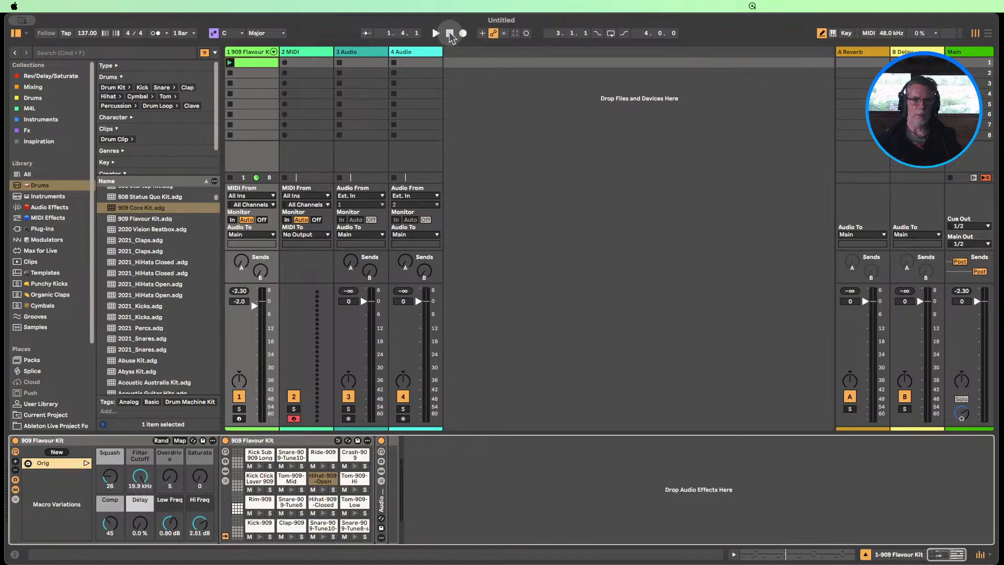
# Duplicate the 909 Flavour Kit track with its clip and delete the drum rack from the copy
pyautogui.click(252, 52)
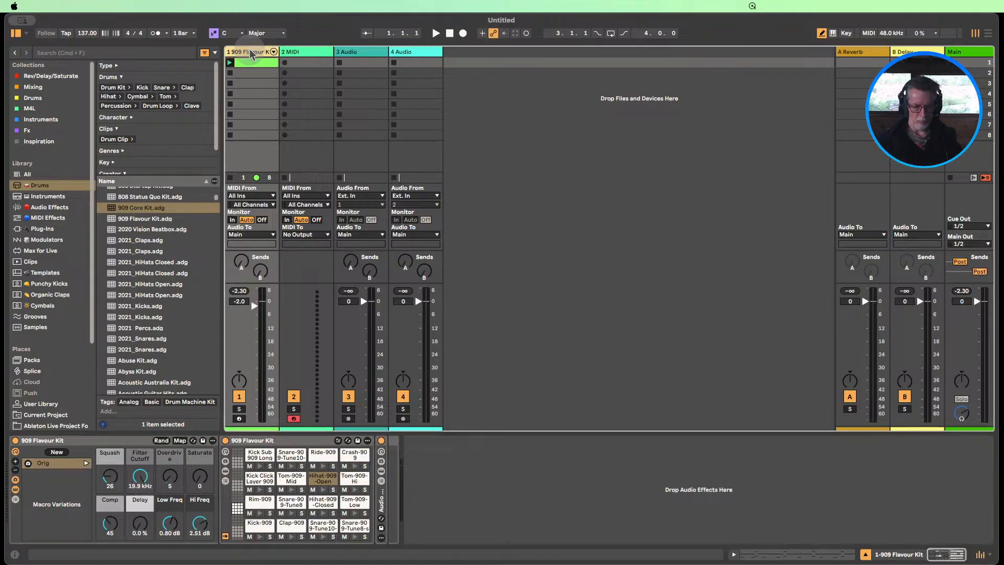
pyautogui.press('super+d')
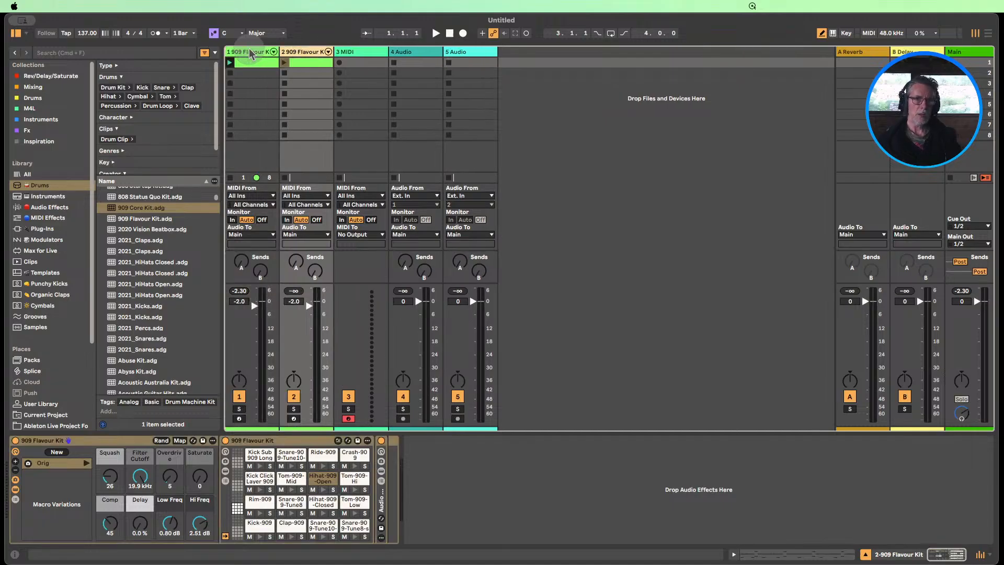
pyautogui.click(252, 53)
pyautogui.click(305, 53)
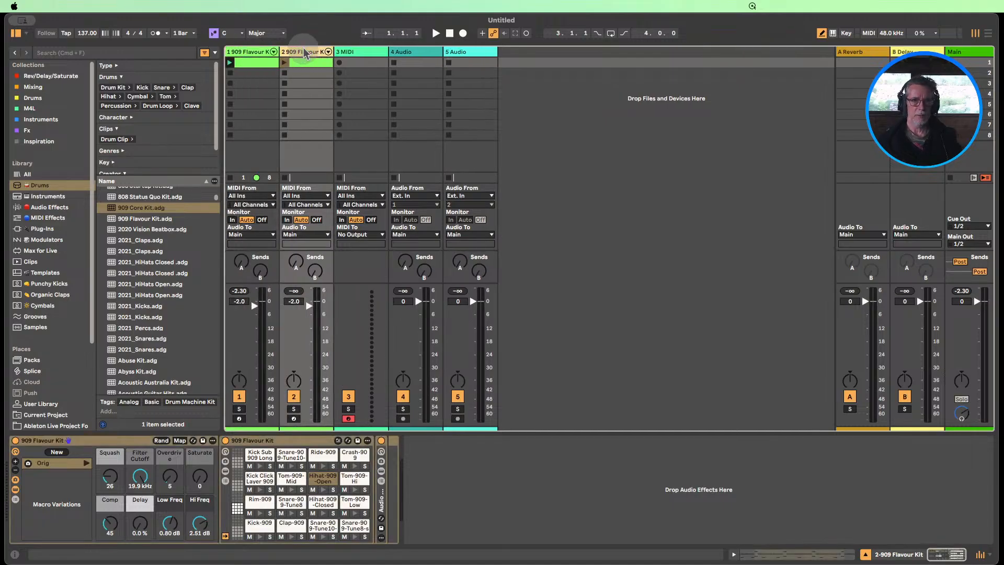
pyautogui.doubleClick(305, 52)
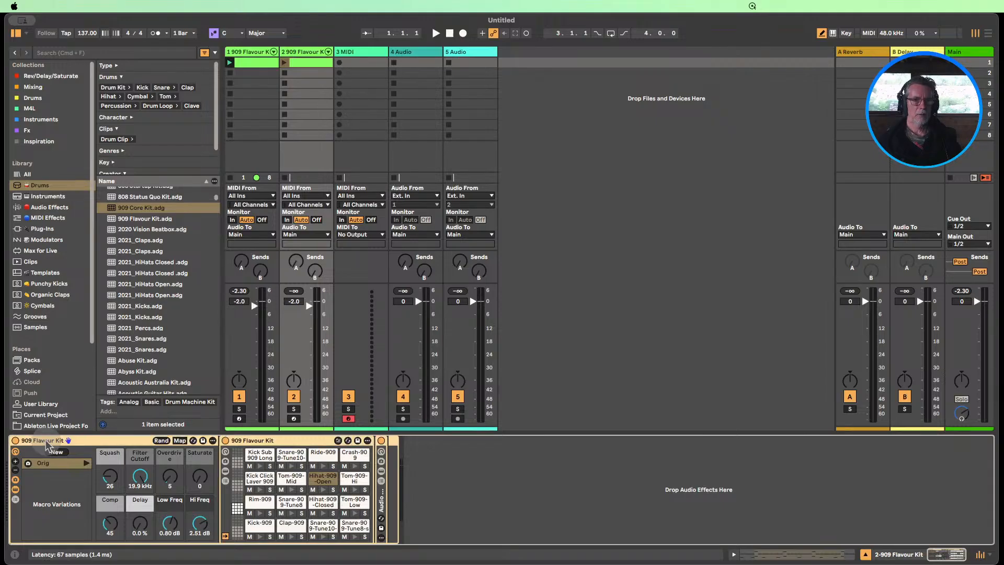
pyautogui.press('Delete')
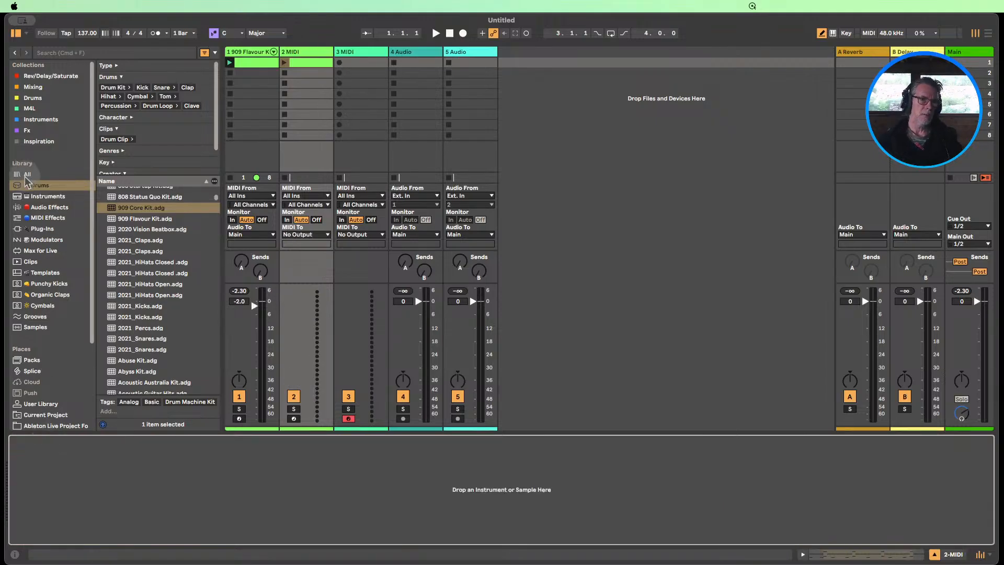
# Load Boom Kit.adg from the Drums collection onto the emptied second track
pyautogui.click(30, 98)
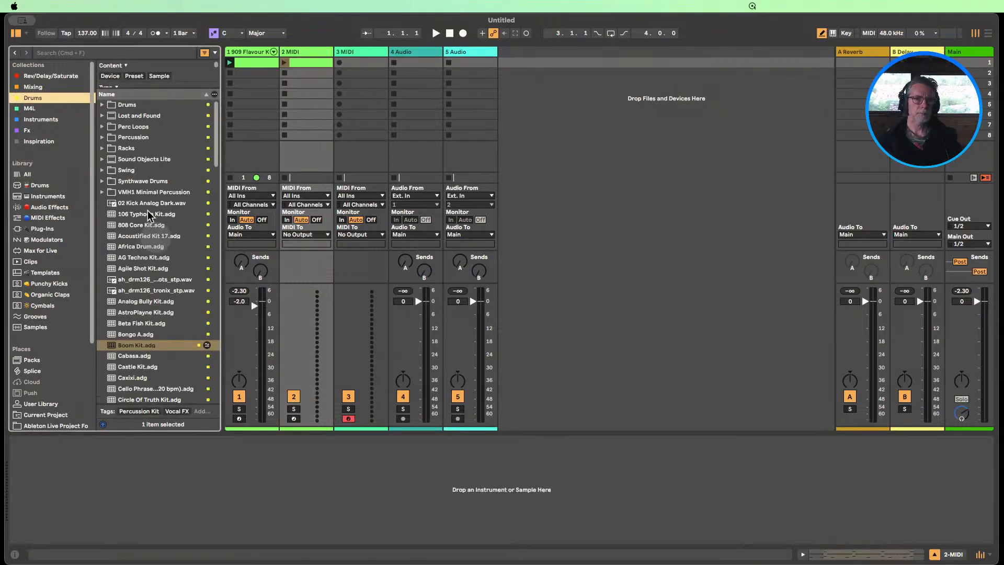
pyautogui.scroll(-2, 162, 272)
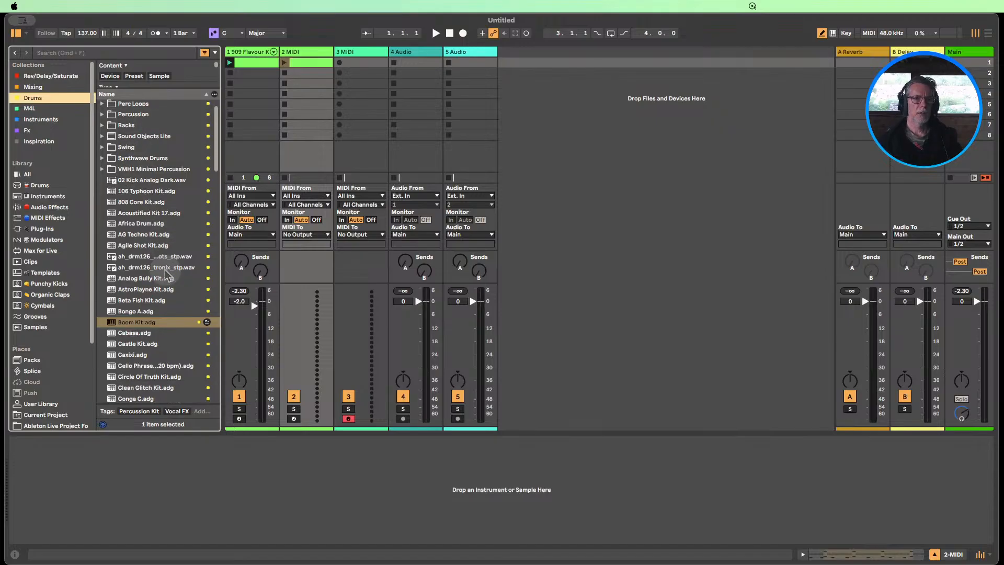
pyautogui.moveTo(135, 317); pyautogui.dragTo(157, 456)
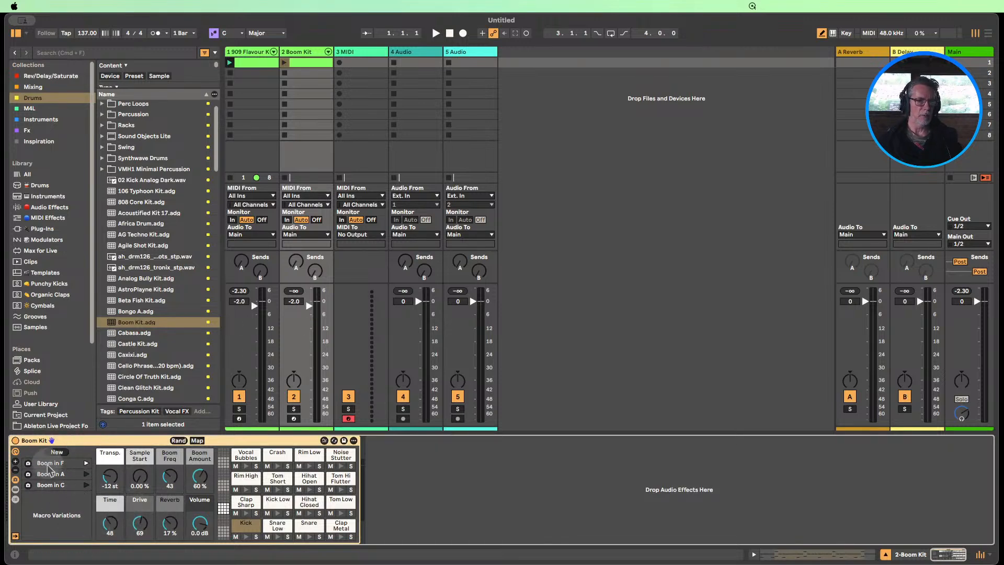
# Show the notes of the Boom Kit clip, mute the 909 Flavour Kit track and listen to the Boom Kit pattern alone
pyautogui.doubleClick(306, 62)
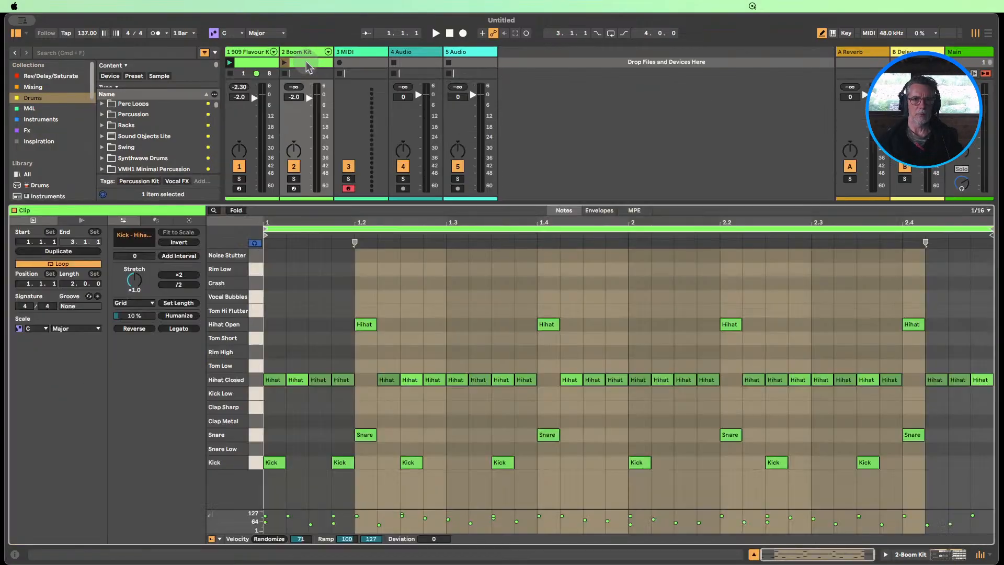
pyautogui.click(239, 167)
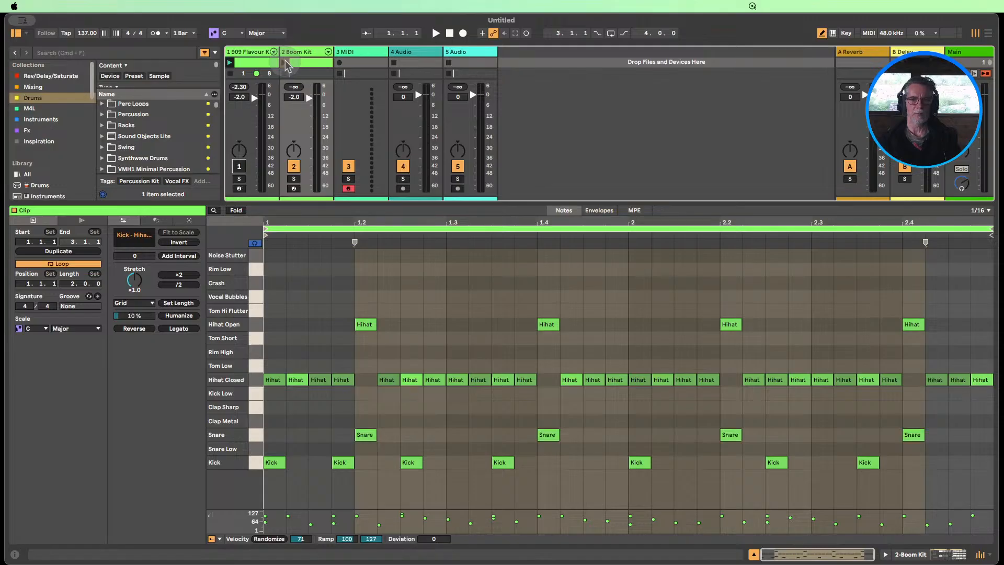
pyautogui.click(285, 62)
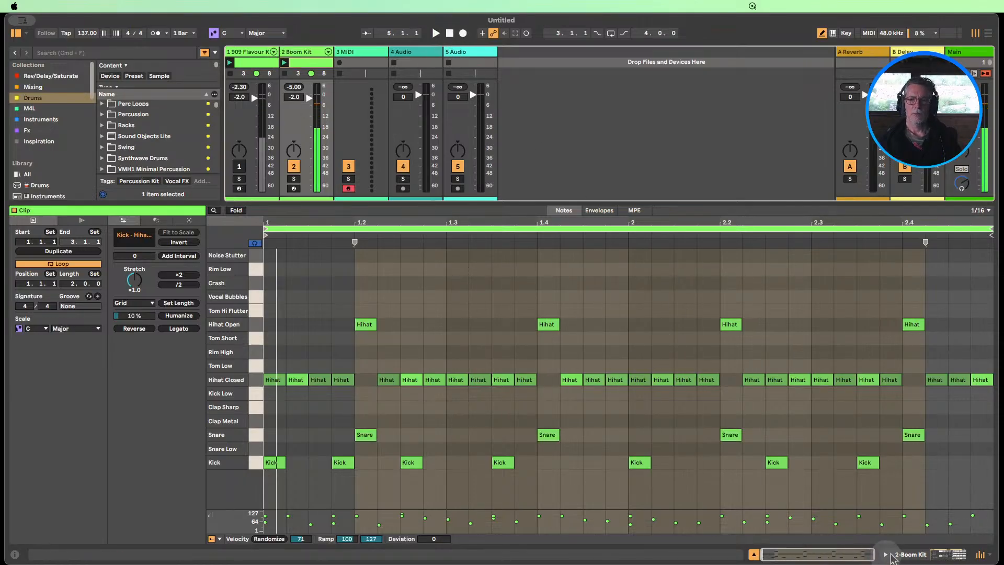
# Store the Boom Kit rack's current macro settings as a variation named Orig and move it above Boom in F
pyautogui.click(907, 554)
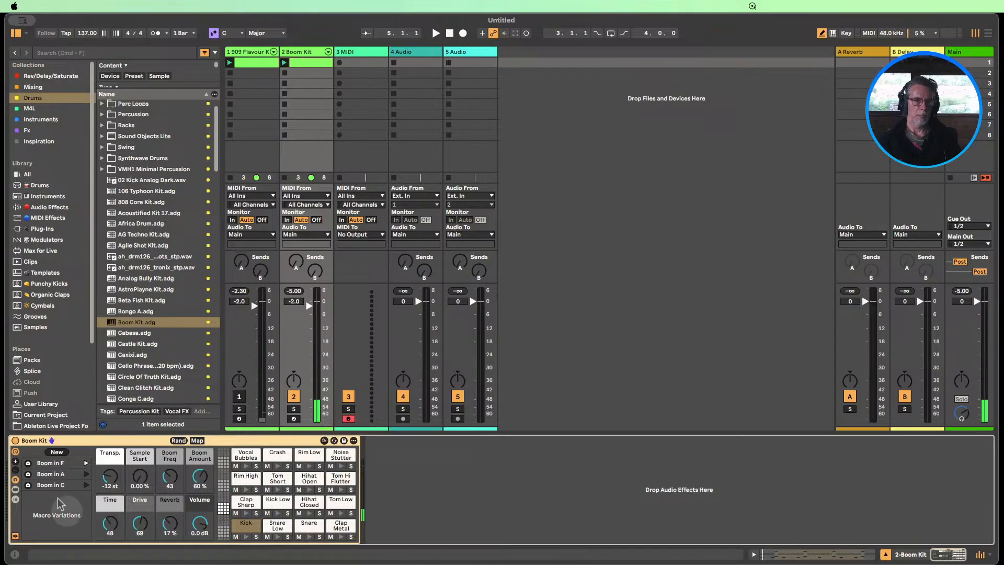
pyautogui.click(57, 453)
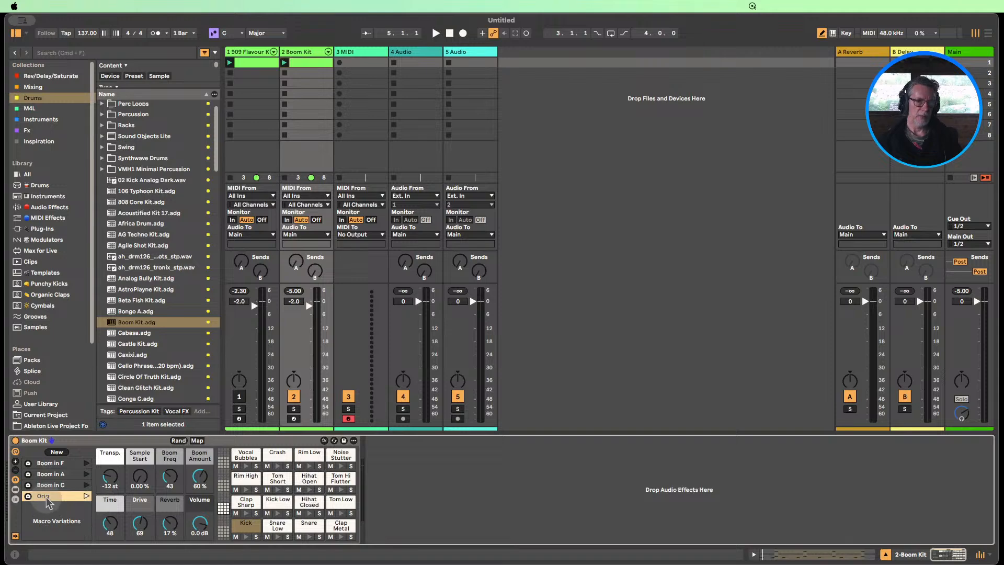
pyautogui.moveTo(45, 497); pyautogui.dragTo(50, 464)
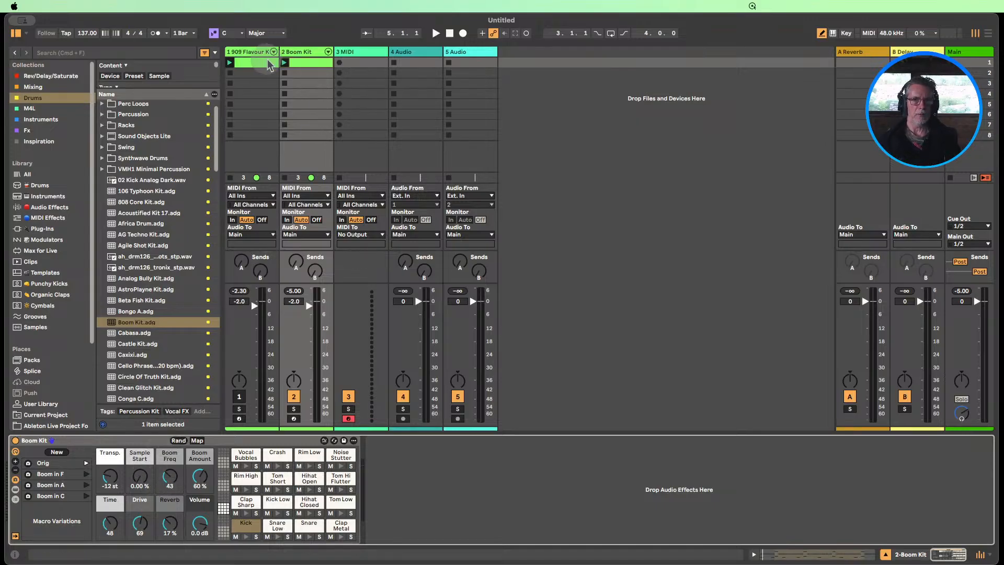
# Deactivate all the Kick notes in the Boom Kit clip
pyautogui.doubleClick(309, 61)
pyautogui.click(257, 463)
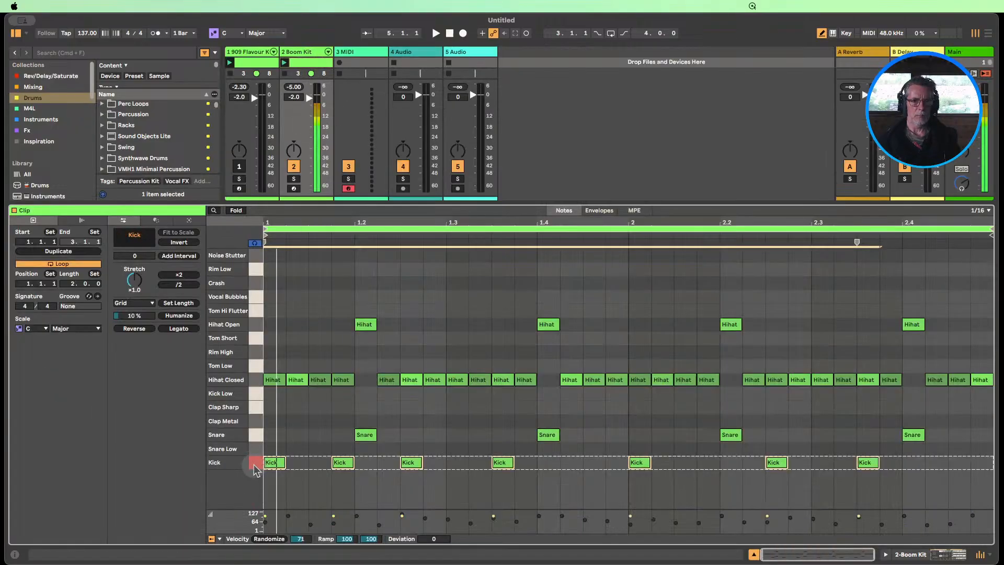
pyautogui.press('0')
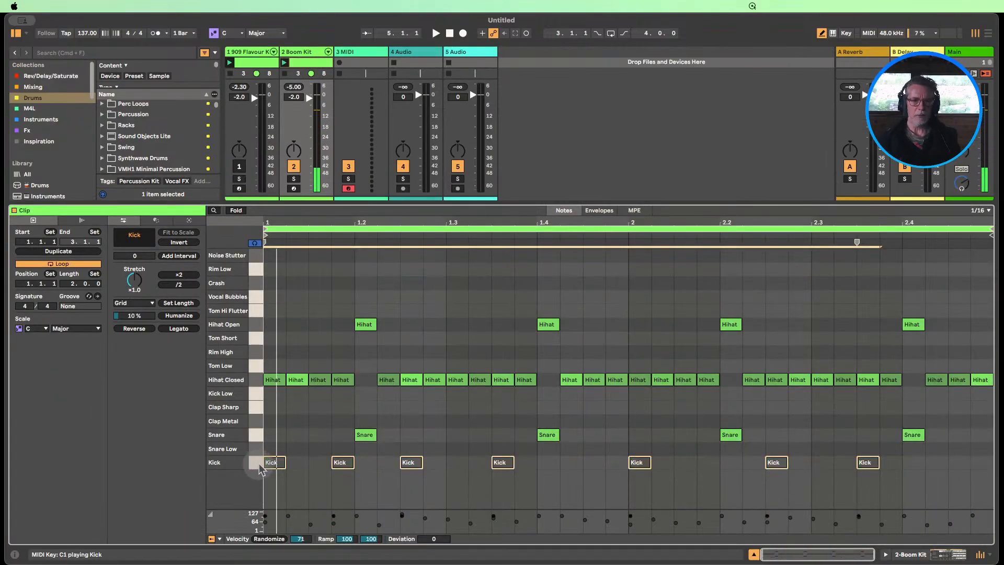
# Close the clip's note view, unmute the 909 Flavour Kit track and play both drum clips together
pyautogui.click(753, 554)
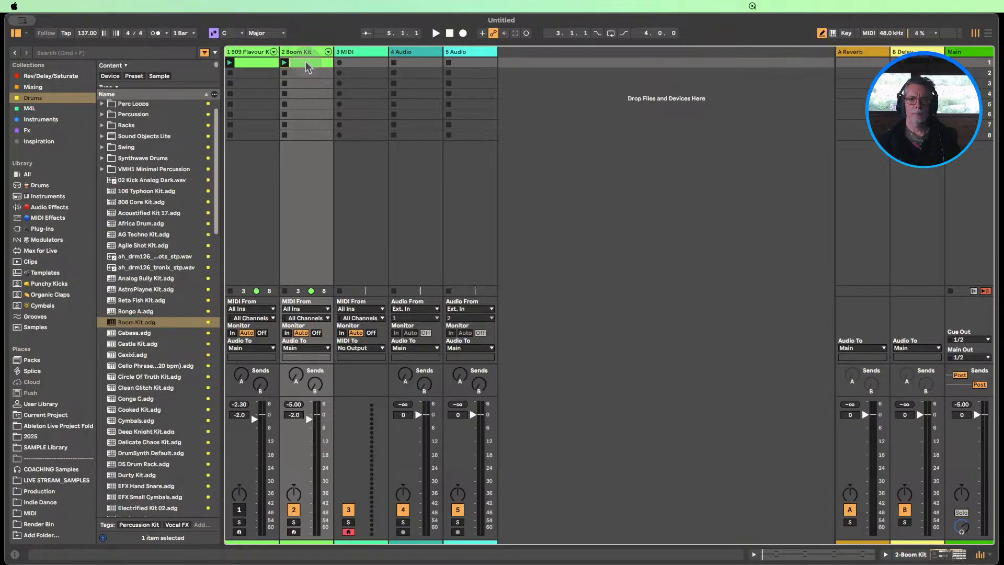
pyautogui.click(239, 509)
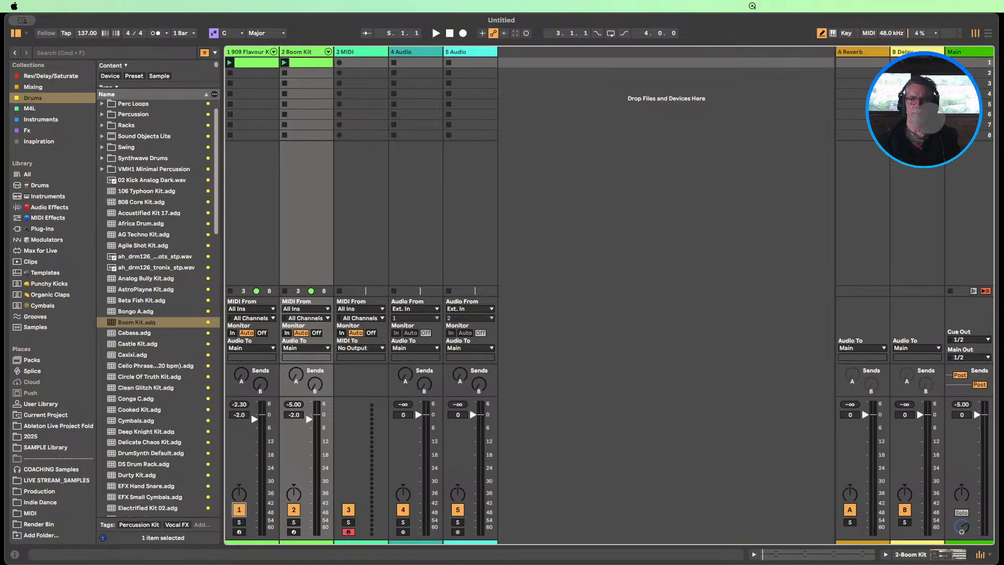
pyautogui.press('space')
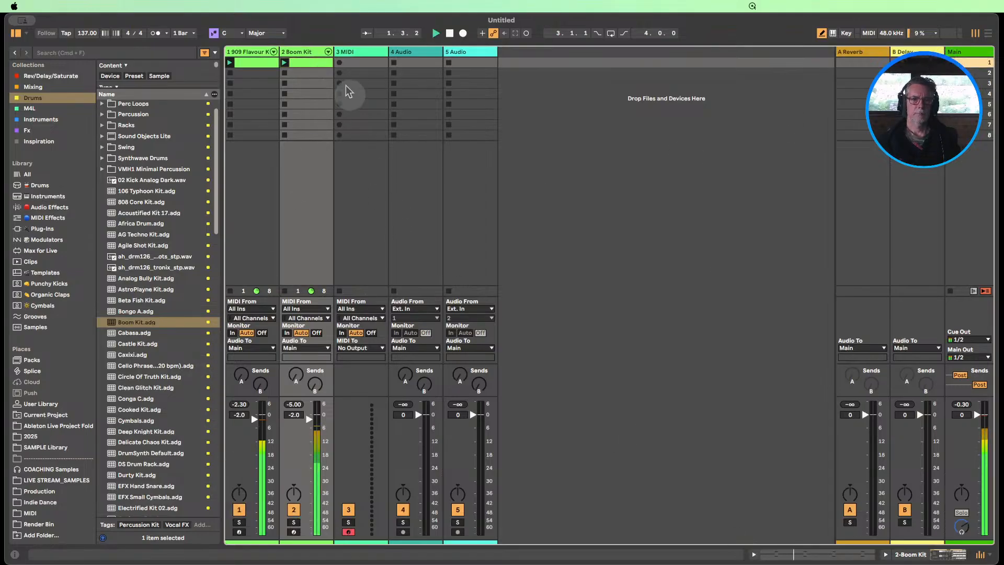
# Compare the Boom Kit's Boom in A, Boom in C and Boom in F macro variations during playback, returning to Orig
pyautogui.doubleClick(297, 53)
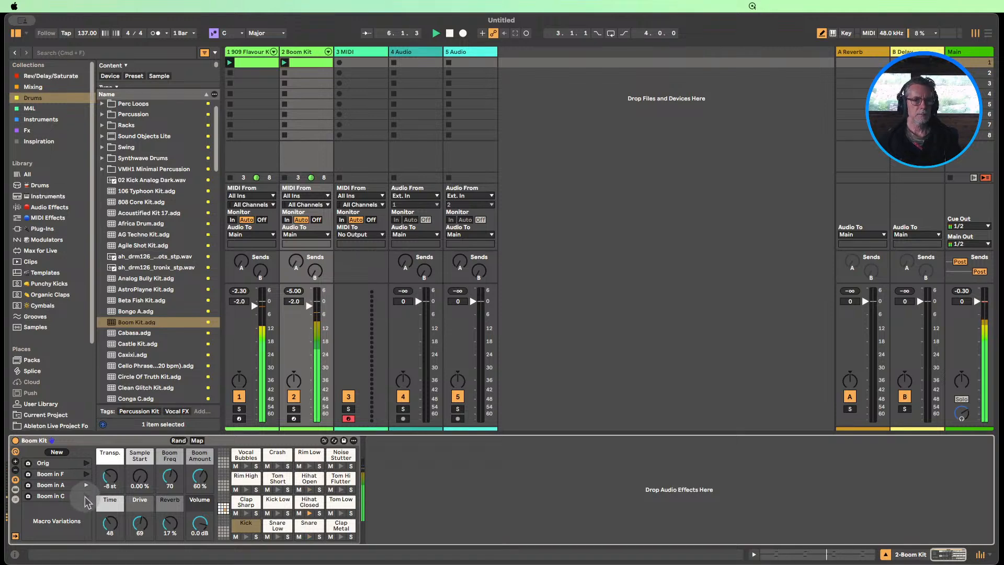
pyautogui.click(86, 497)
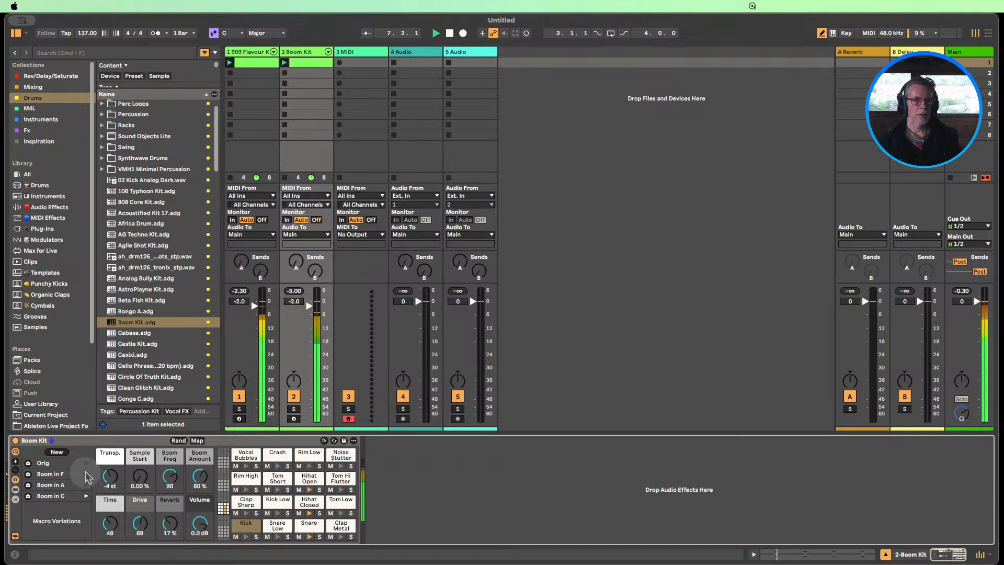
pyautogui.click(86, 474)
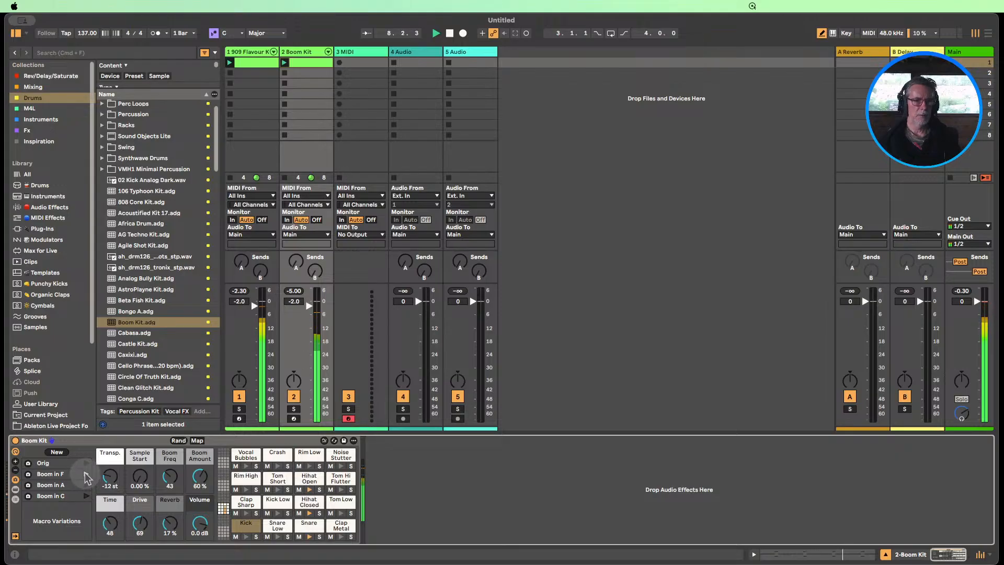
# Randomize the Boom Kit rack's macros repeatedly during playback and store the resulting settings as a new macro variation
pyautogui.click(178, 441)
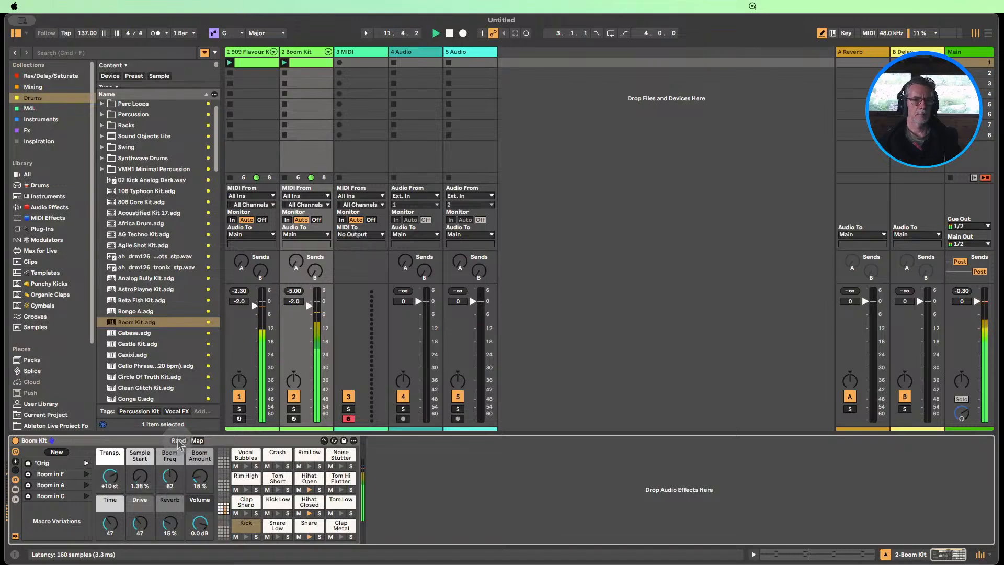
pyautogui.click(179, 441)
pyautogui.click(179, 441)
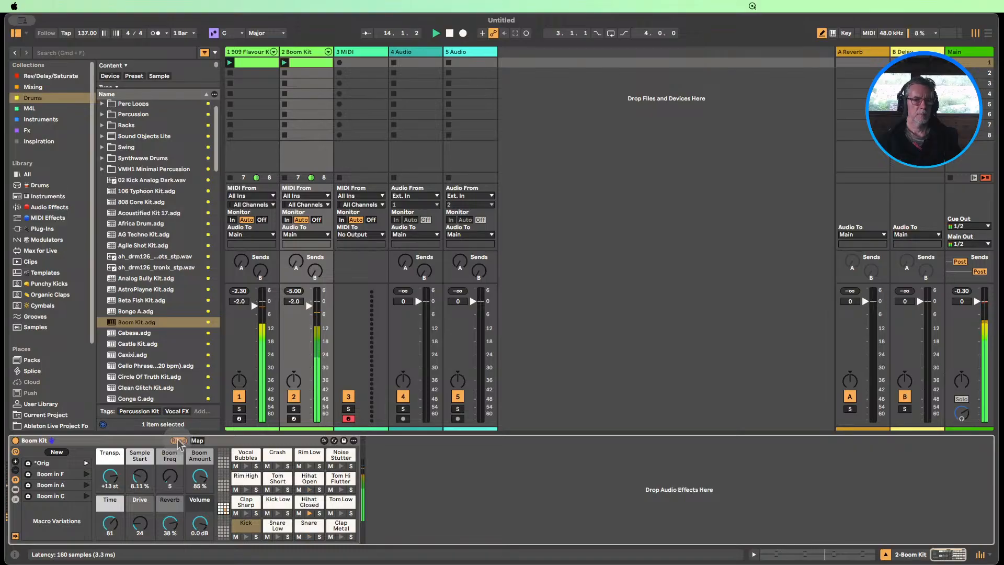
pyautogui.click(178, 441)
pyautogui.click(179, 441)
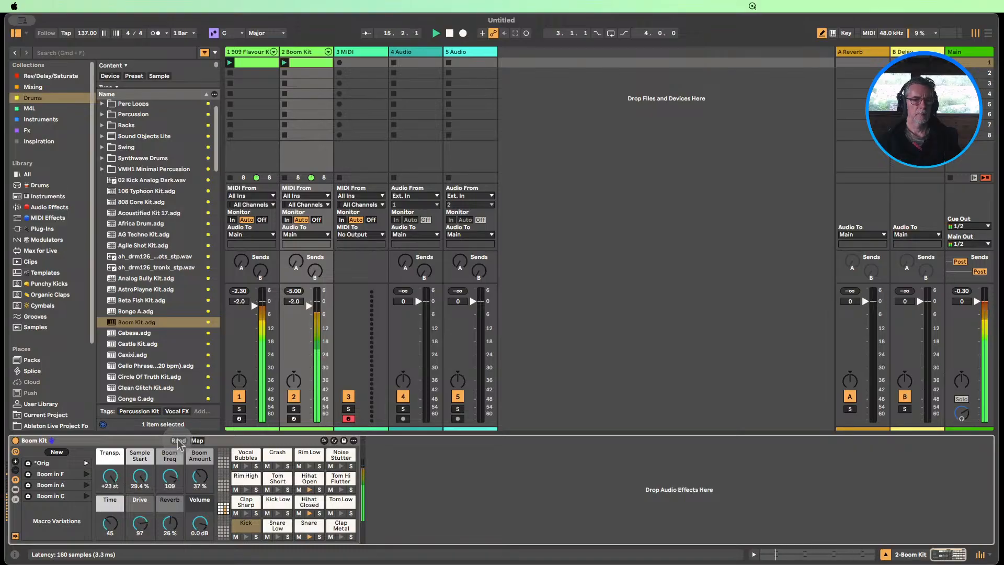
pyautogui.click(179, 441)
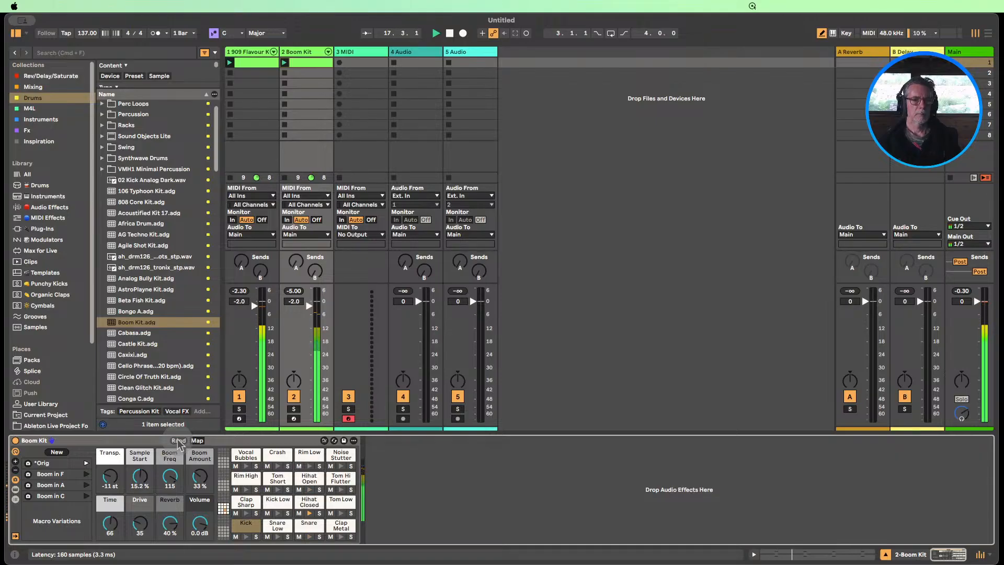
pyautogui.click(57, 452)
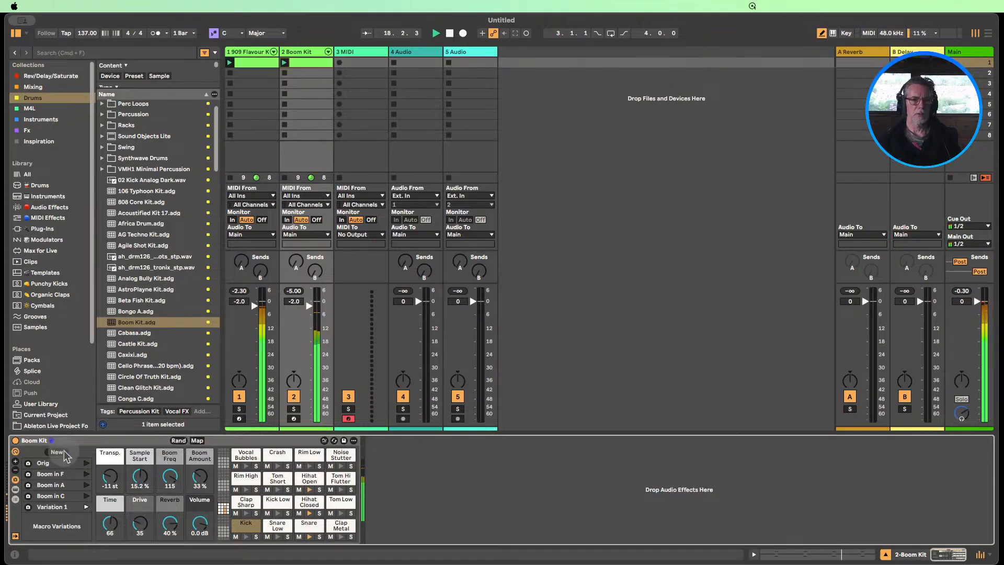
# Randomize the Boom Kit macros four more times and store the resulting settings as a second new variation
pyautogui.click(178, 442)
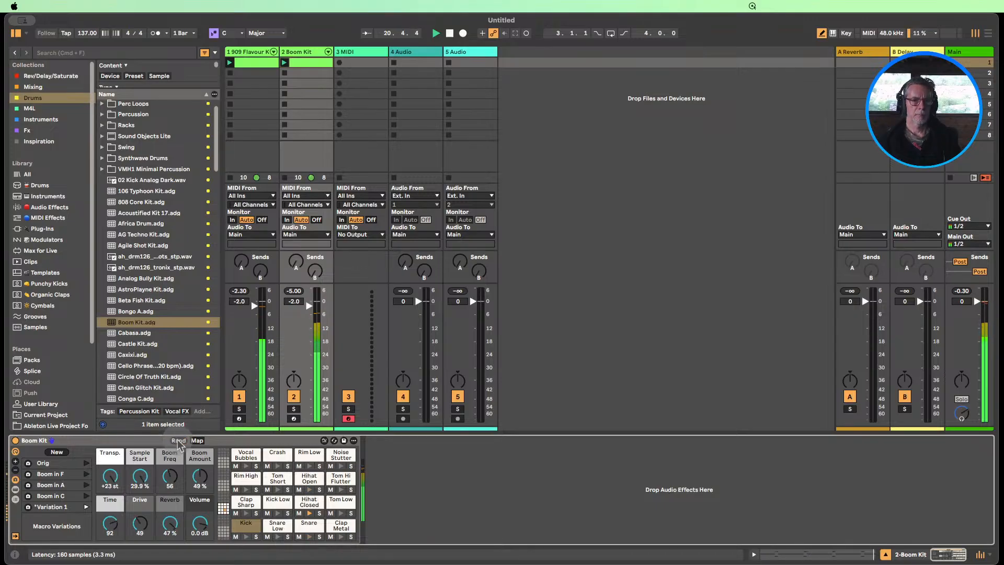
pyautogui.click(178, 442)
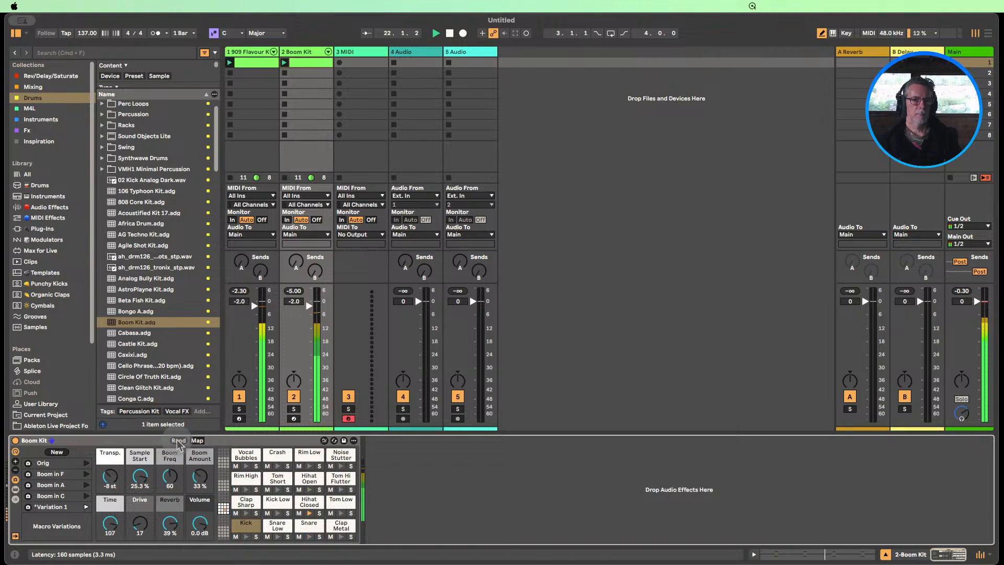
pyautogui.click(178, 442)
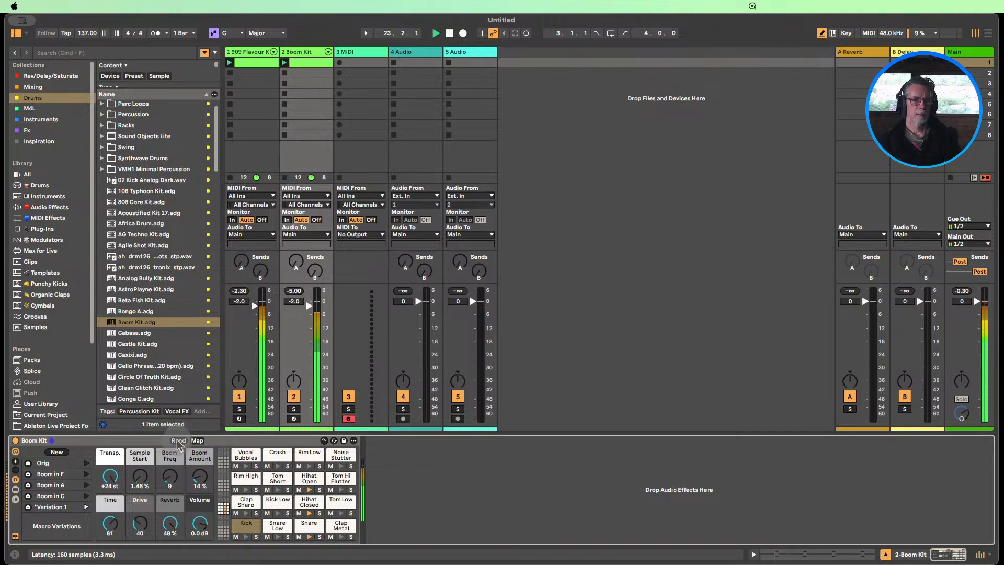
pyautogui.click(178, 441)
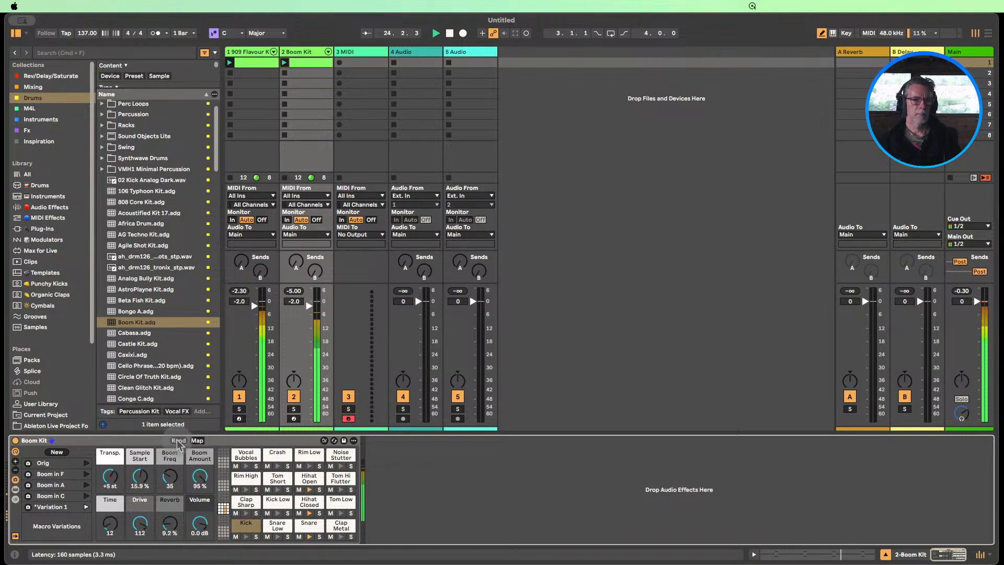
pyautogui.click(60, 452)
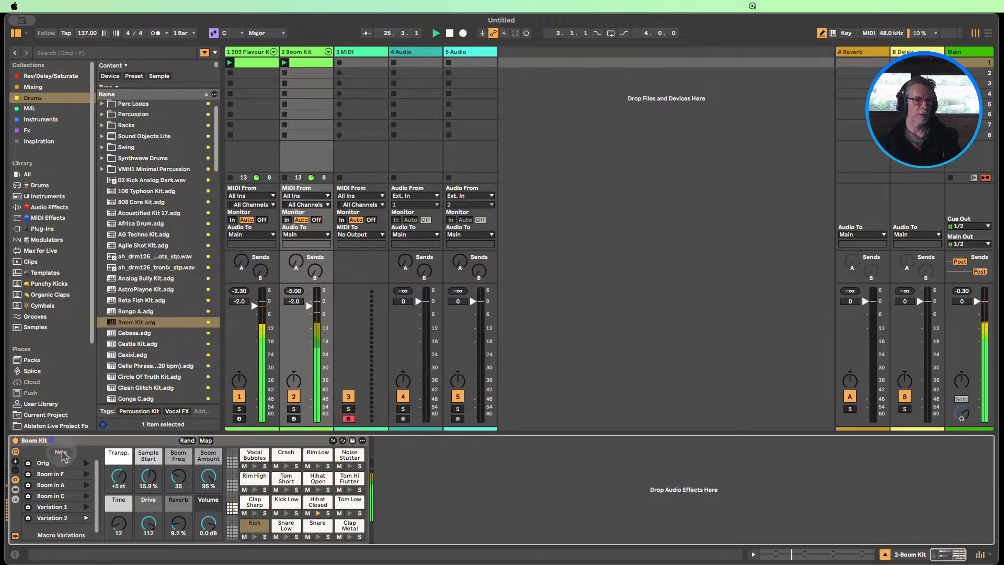
# Randomize the Boom Kit macros once more, store a third new variation, and stop playback
pyautogui.click(186, 441)
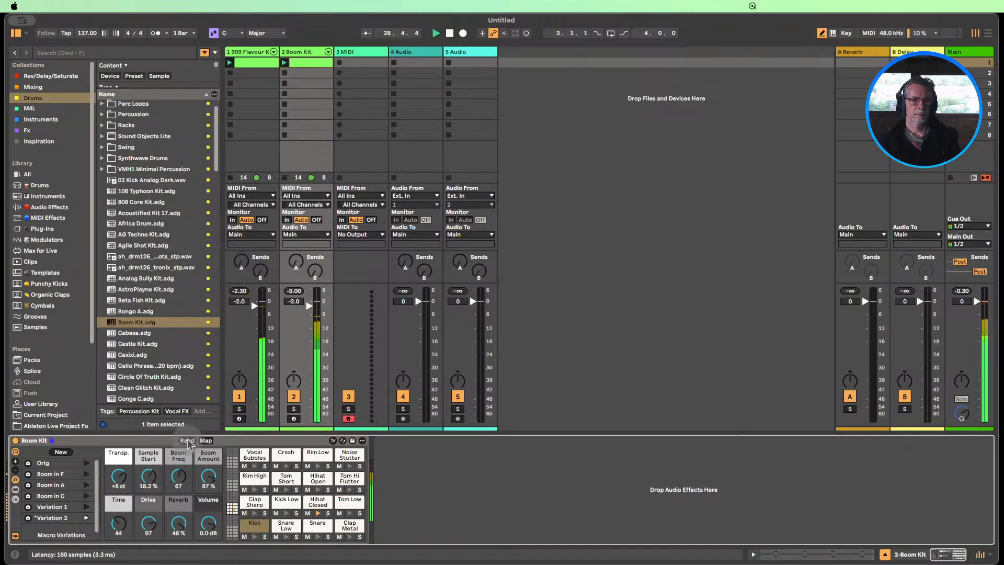
pyautogui.click(60, 452)
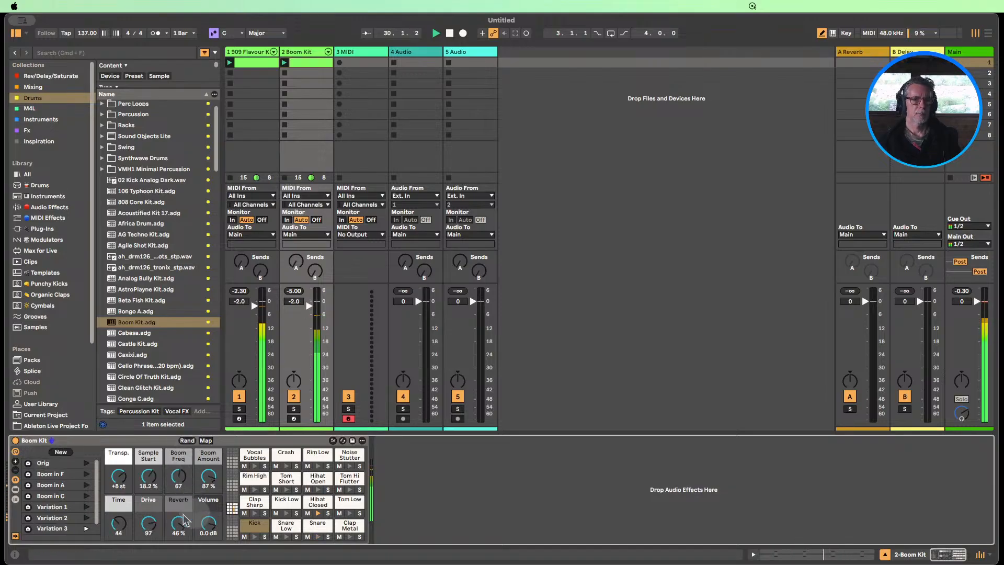
pyautogui.click(449, 33)
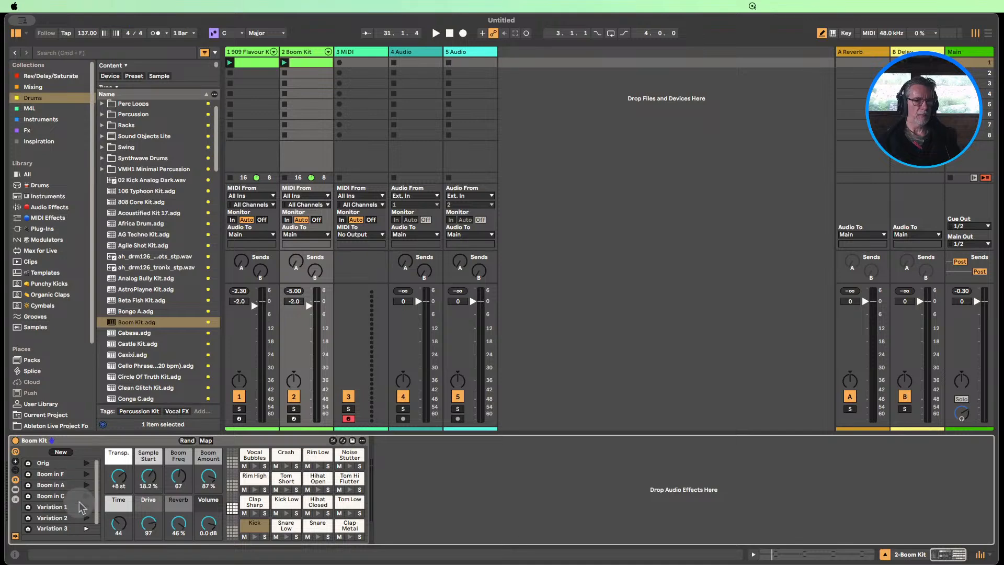
pyautogui.scroll(-1, 76, 517)
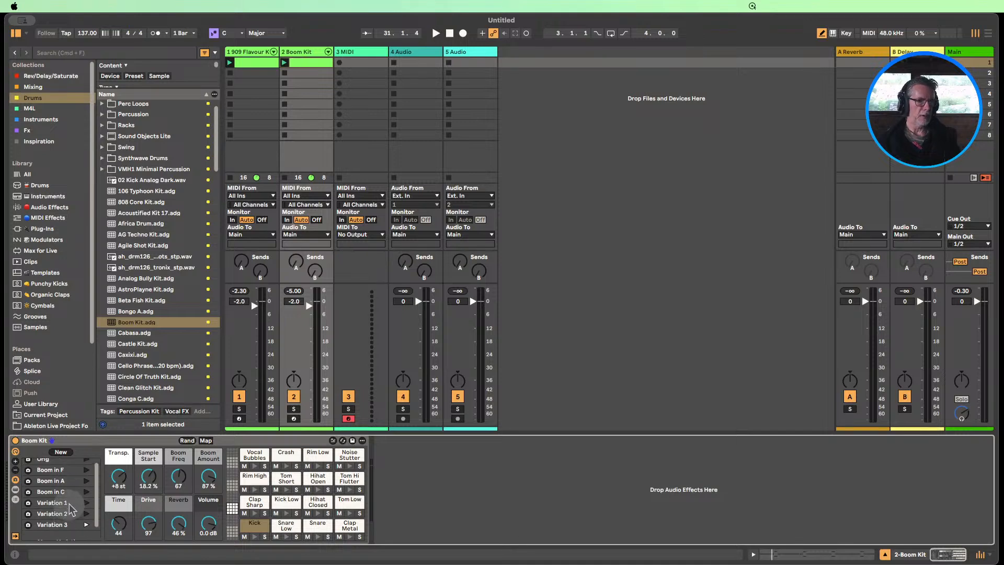
pyautogui.scroll(-1, 74, 513)
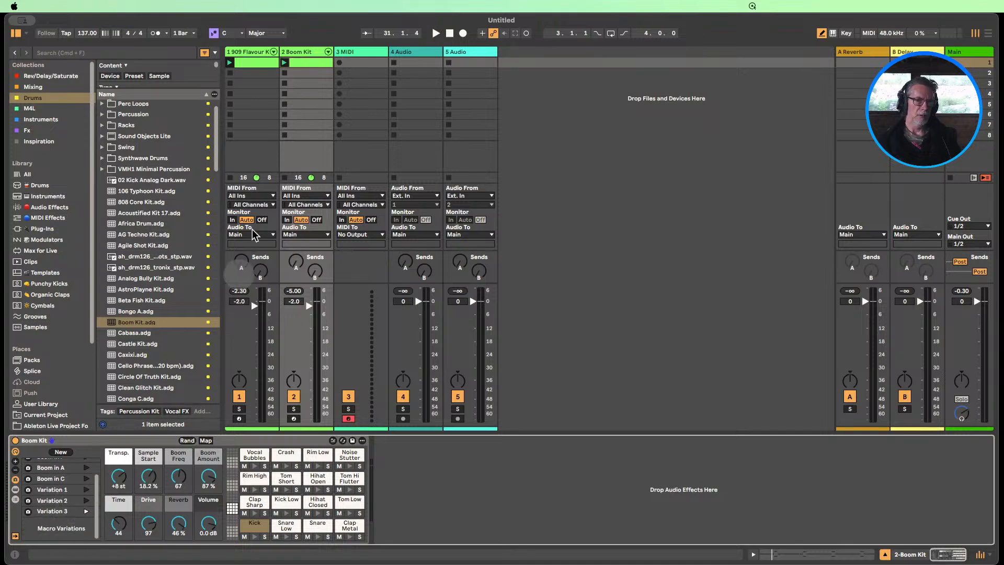
# Reactivate all the Kick notes in the Boom Kit clip and play it together with the 909 Flavour Kit clip
pyautogui.click(304, 62)
pyautogui.doubleClick(304, 61)
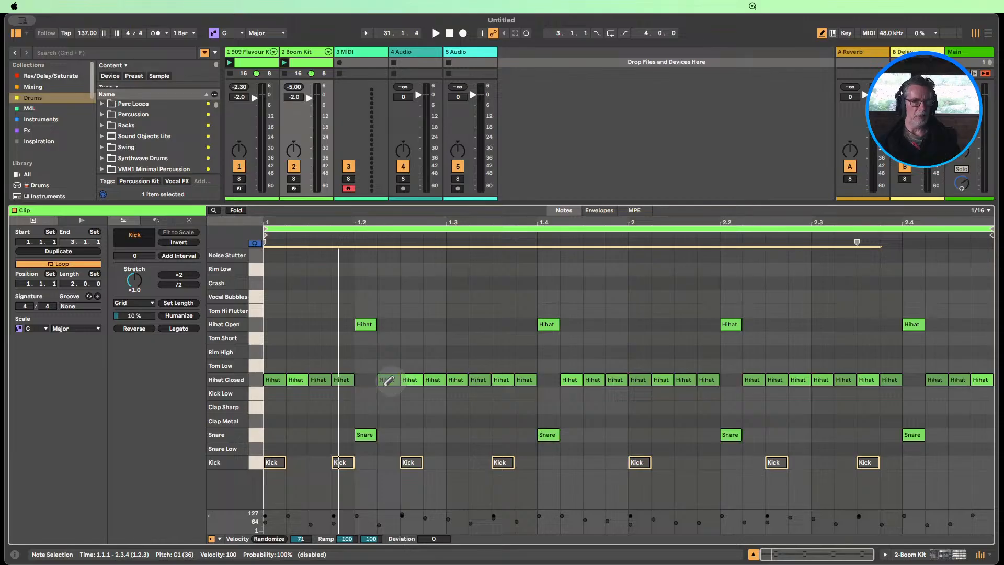
pyautogui.click(259, 462)
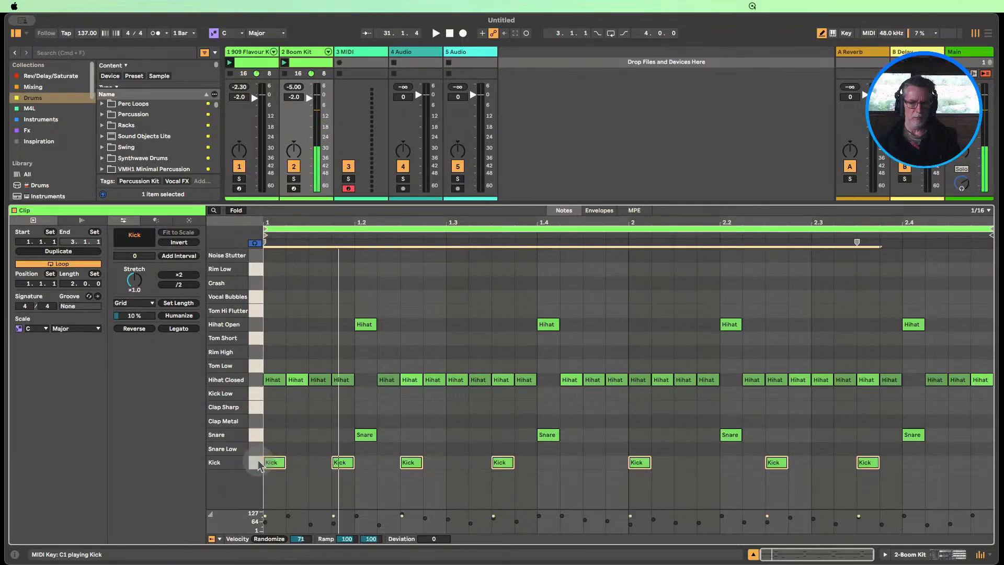
pyautogui.click(285, 63)
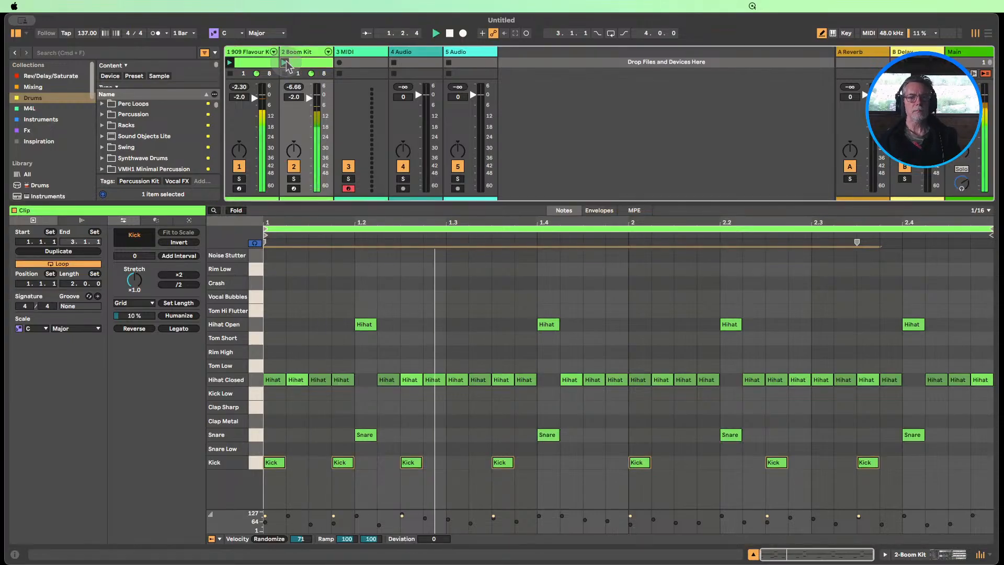
# Close the note view and compare the two drum layers by muting and unmuting the 909 Flavour Kit and Boom Kit tracks in turn
pyautogui.click(753, 554)
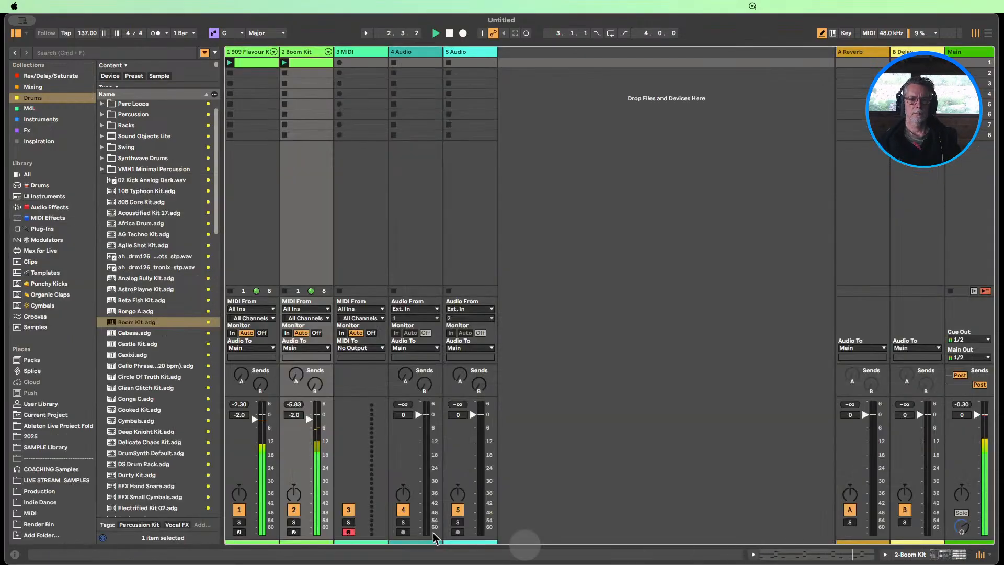
pyautogui.click(239, 511)
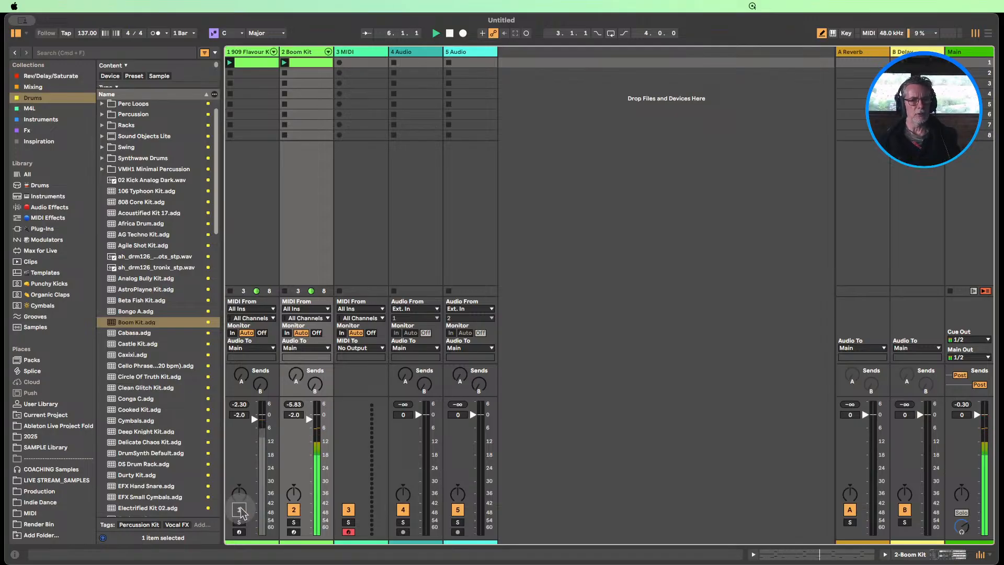
pyautogui.click(294, 510)
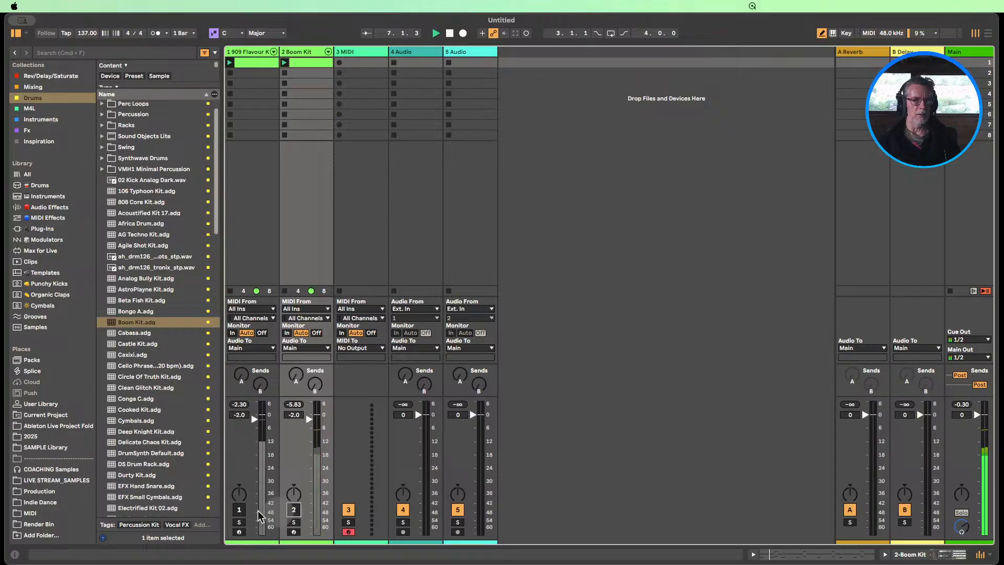
pyautogui.click(239, 510)
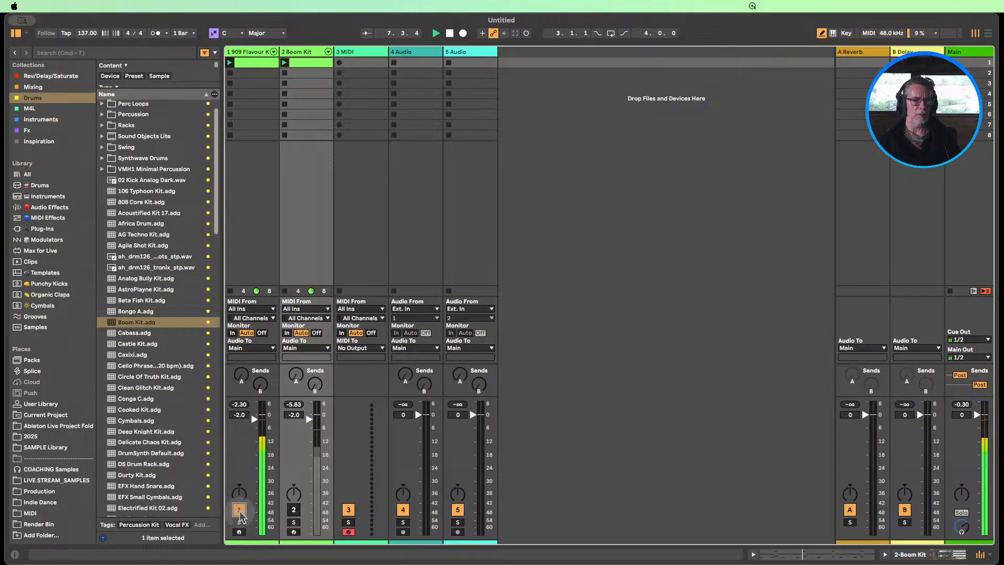
pyautogui.click(293, 510)
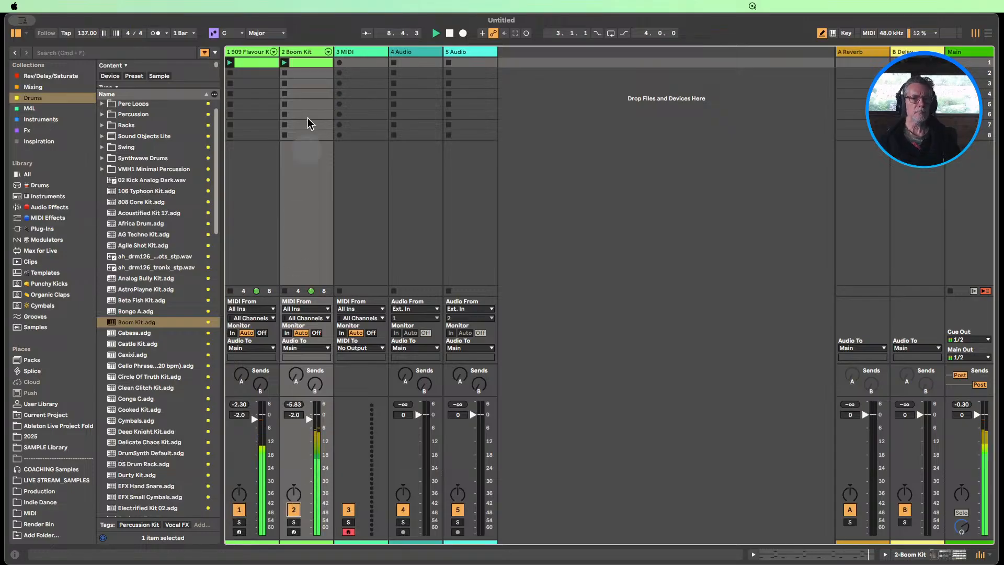
# Deactivate the Kick, Hihat Closed, Hihat Open and Snare notes in the Boom Kit clip, one lane at a time during playback
pyautogui.doubleClick(309, 63)
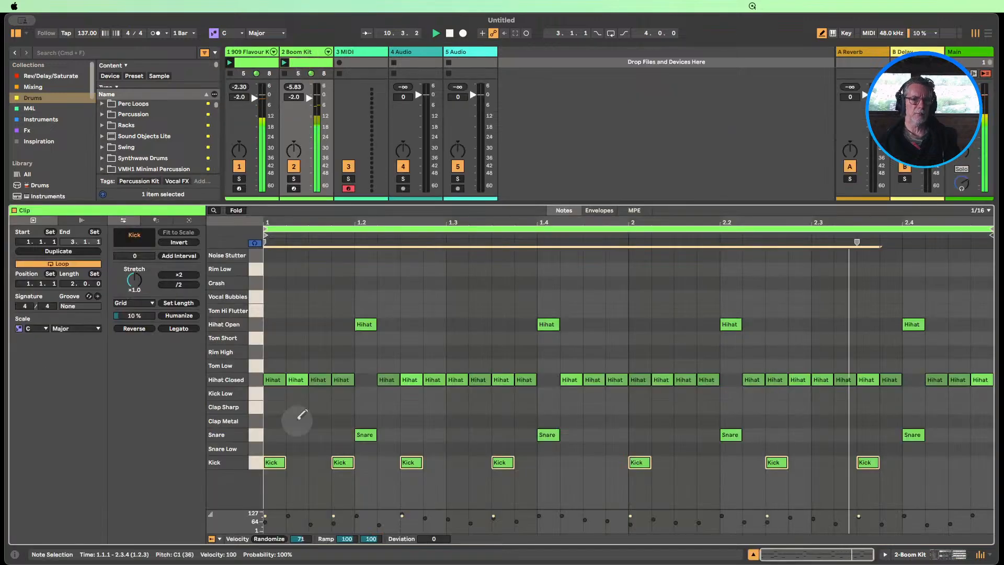
pyautogui.click(256, 464)
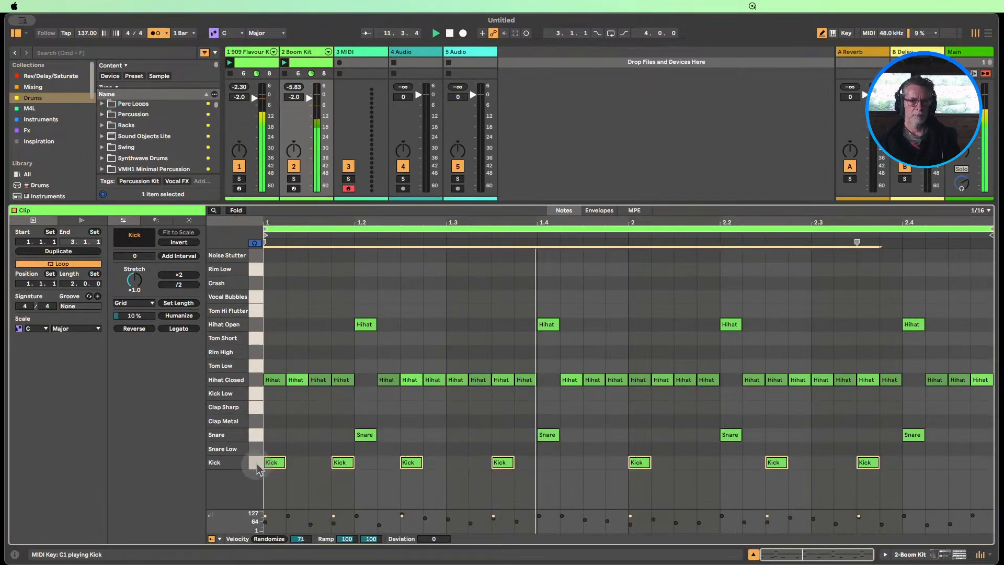
pyautogui.click(256, 436)
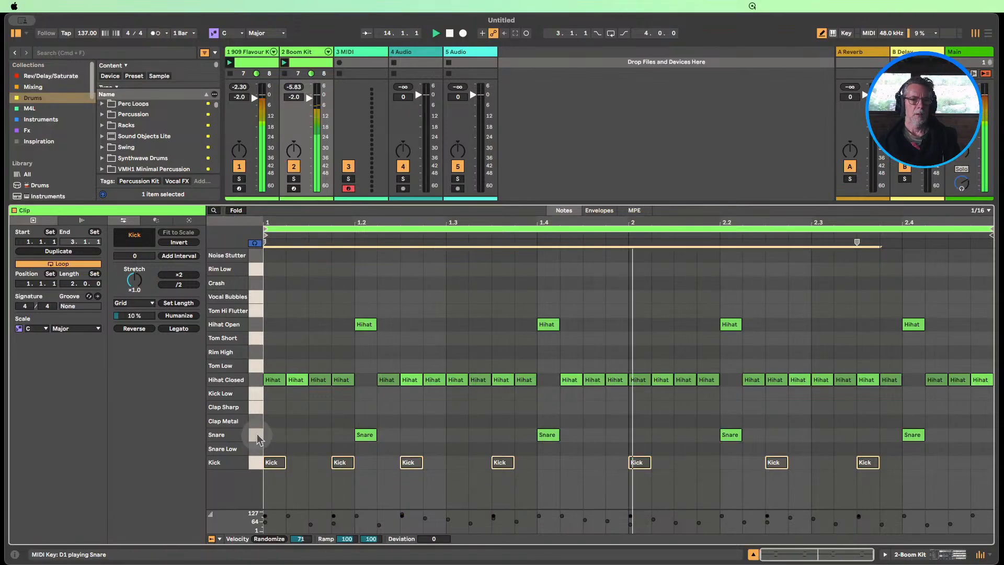
pyautogui.click(256, 380)
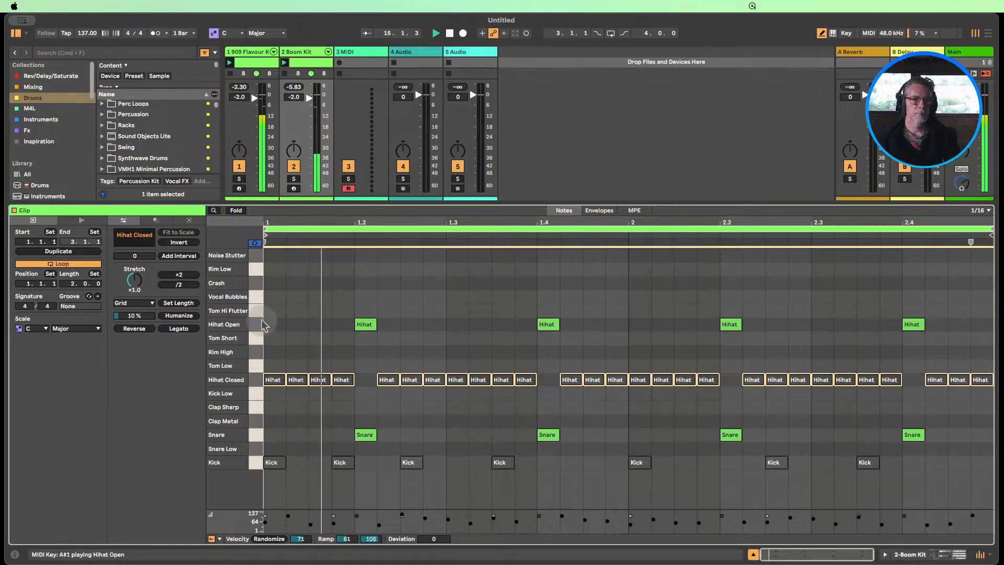
pyautogui.click(261, 325)
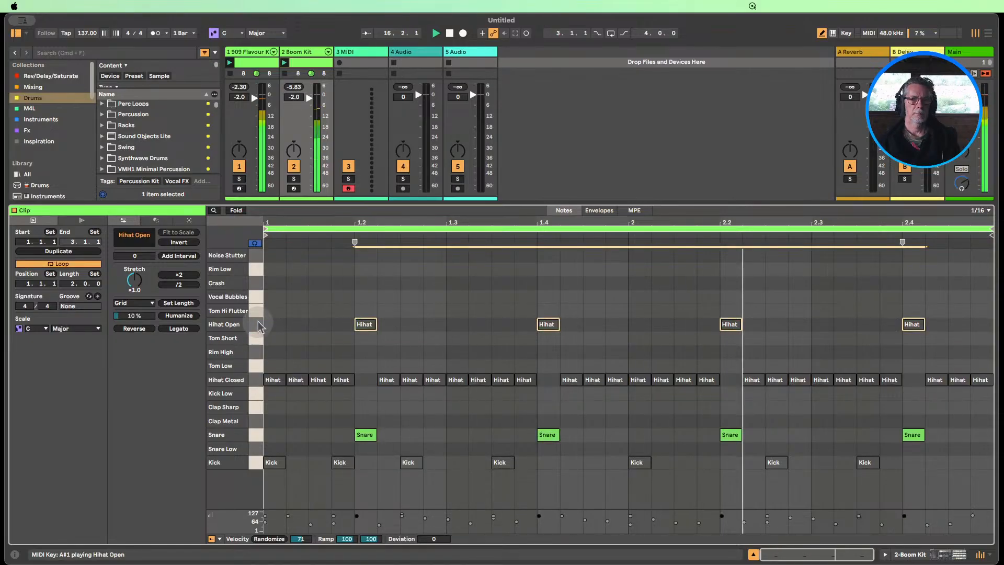
pyautogui.click(256, 435)
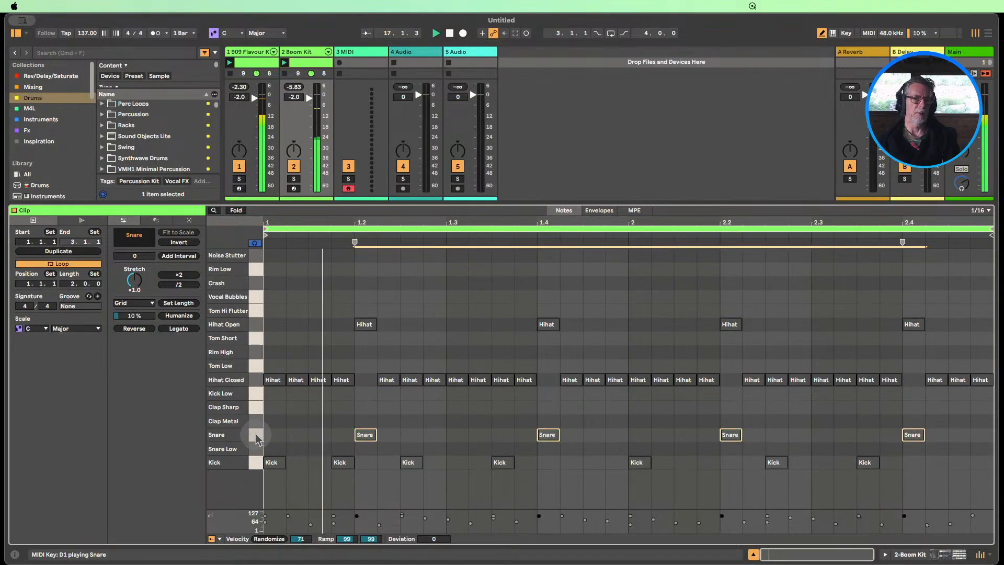
# Reactivate the Boom Kit clip's Hihat Open, Hihat Closed and Snare notes, one lane at a time, during playback
pyautogui.click(256, 380)
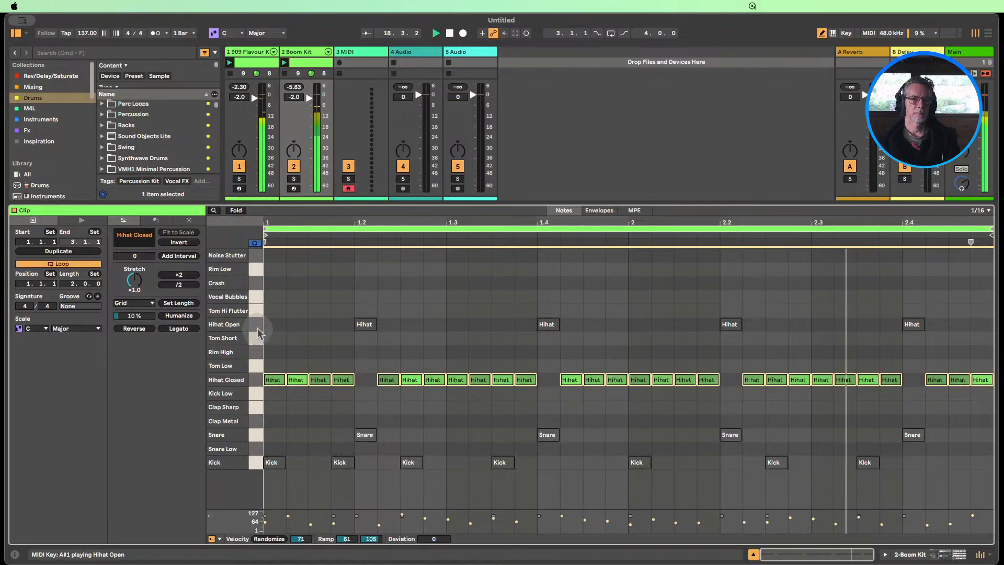
pyautogui.click(257, 327)
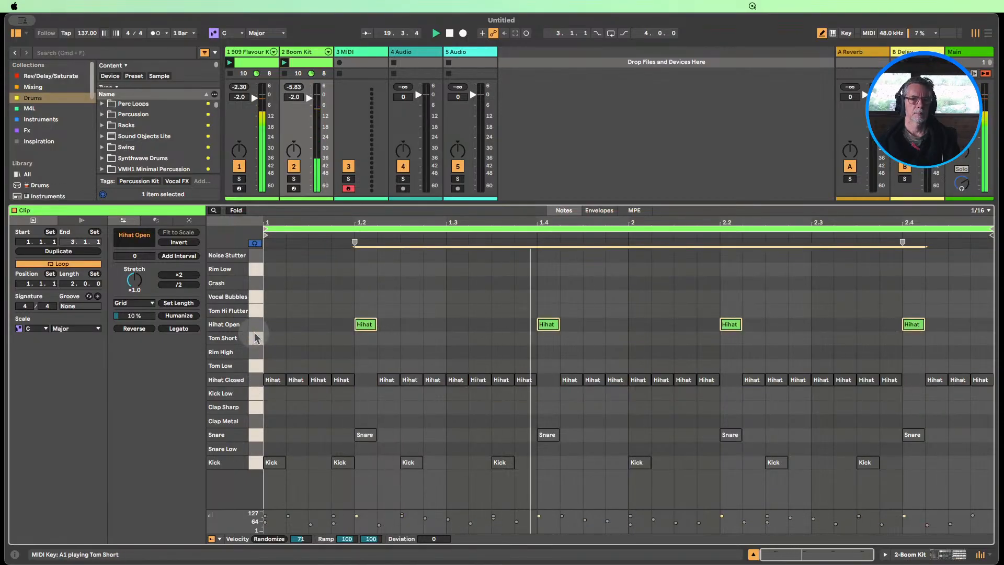
pyautogui.click(910, 557)
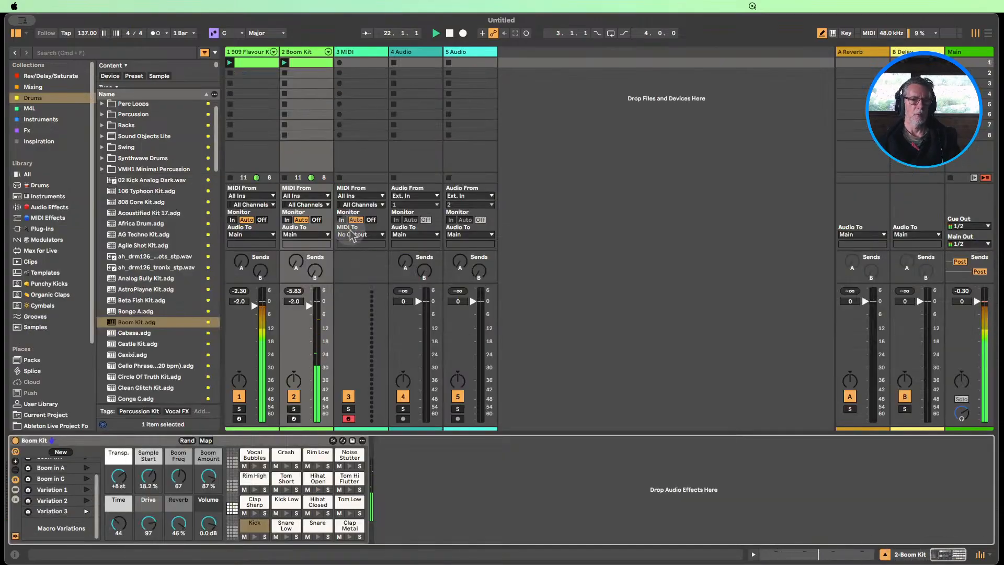
pyautogui.click(309, 65)
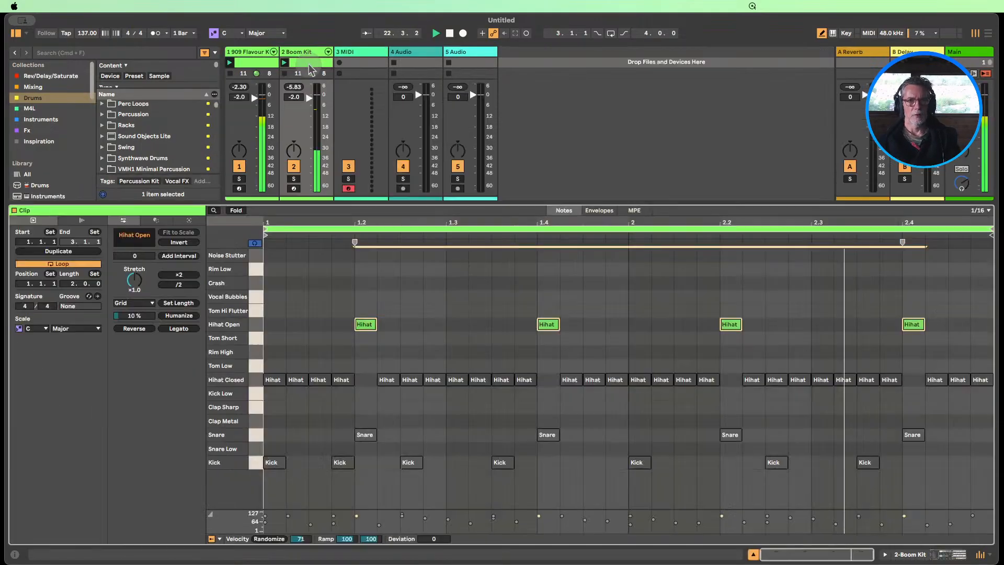
pyautogui.click(254, 382)
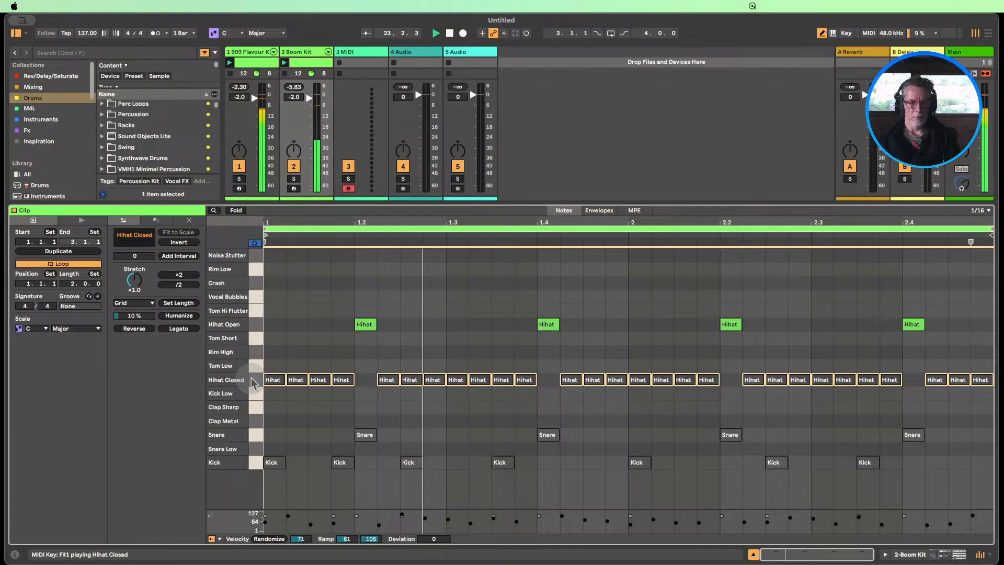
pyautogui.click(256, 434)
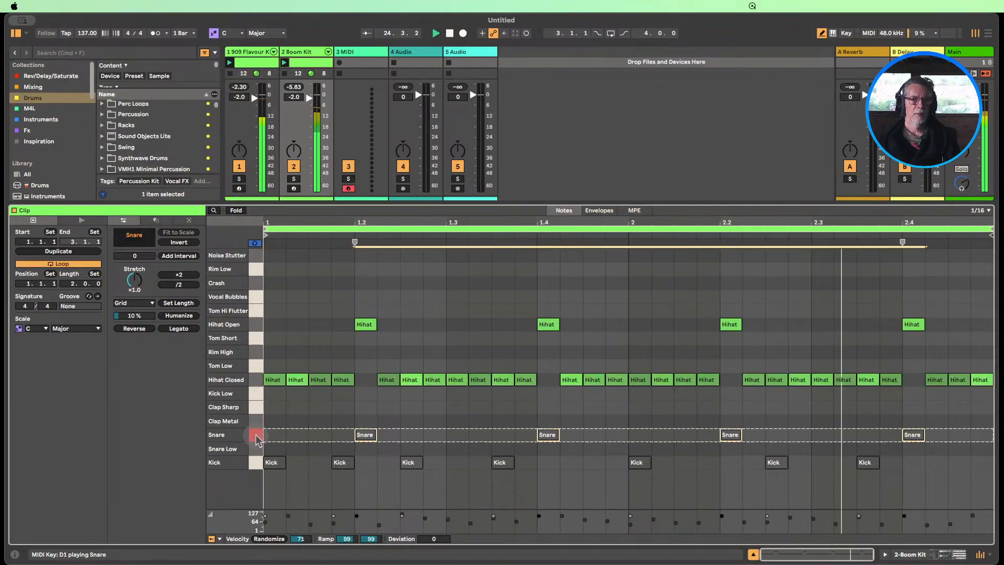
# Show the Boom Kit's devices, audition its macro variations during playback, including Variation 1, Boom in C and Boom in F, and settle on Variation 3
pyautogui.click(914, 558)
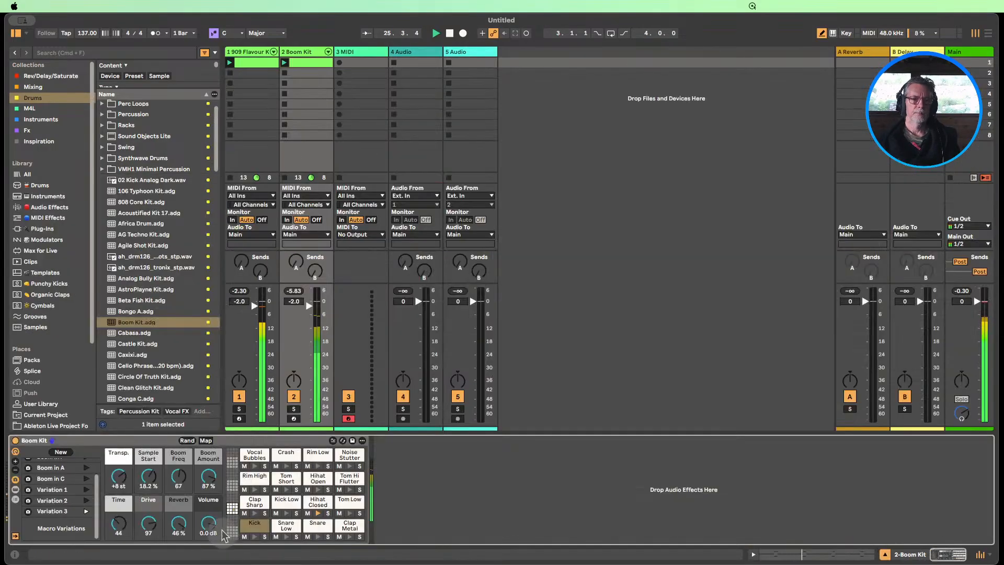
pyautogui.click(87, 489)
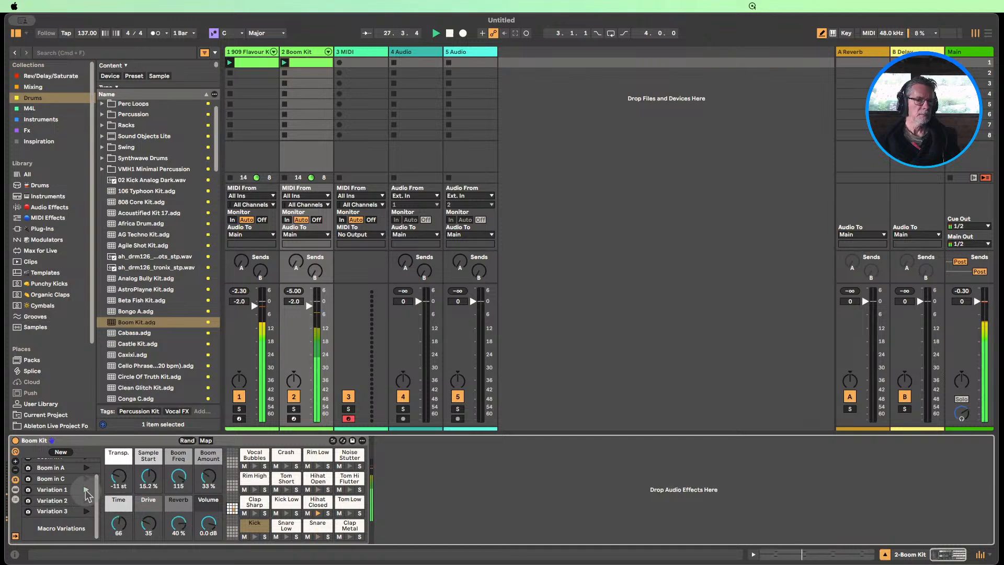
pyautogui.scroll(2, 86, 490)
pyautogui.click(86, 496)
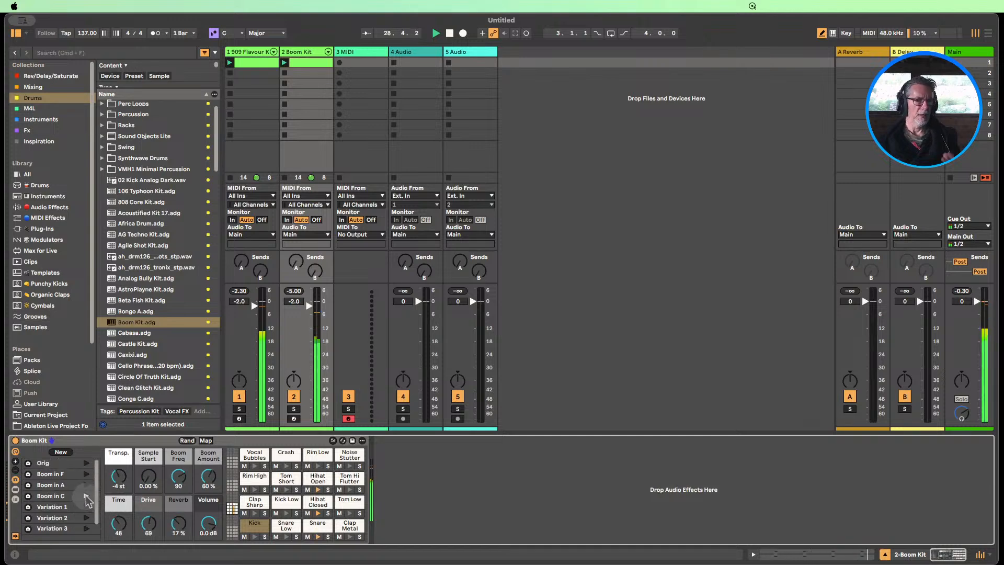
pyautogui.click(86, 463)
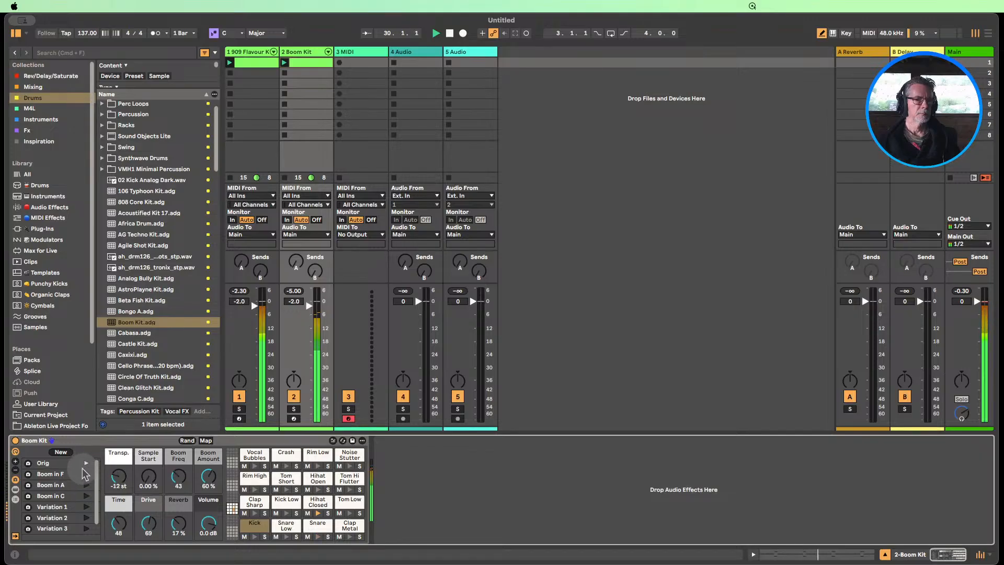
pyautogui.click(86, 518)
pyautogui.click(86, 528)
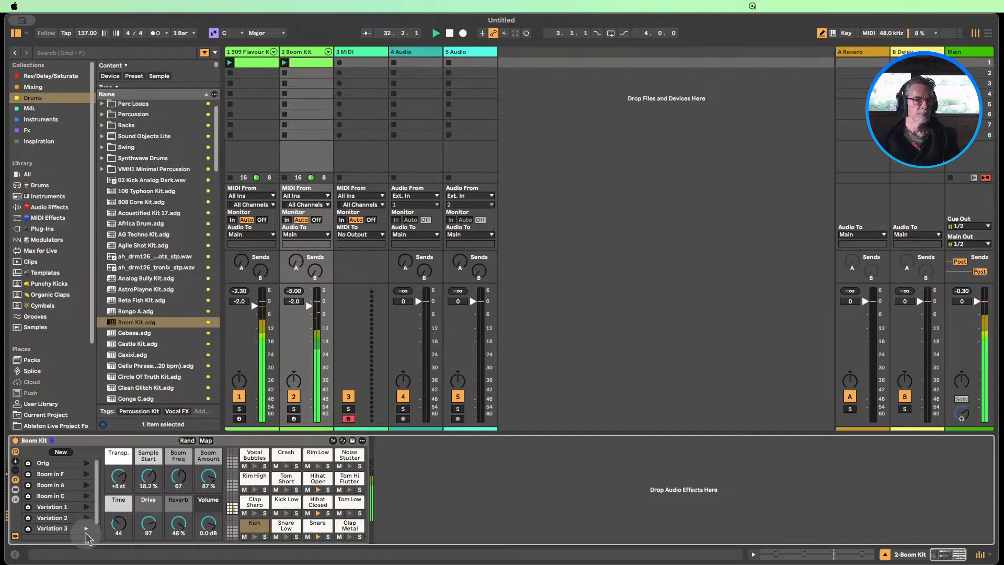
pyautogui.scroll(-2, 86, 528)
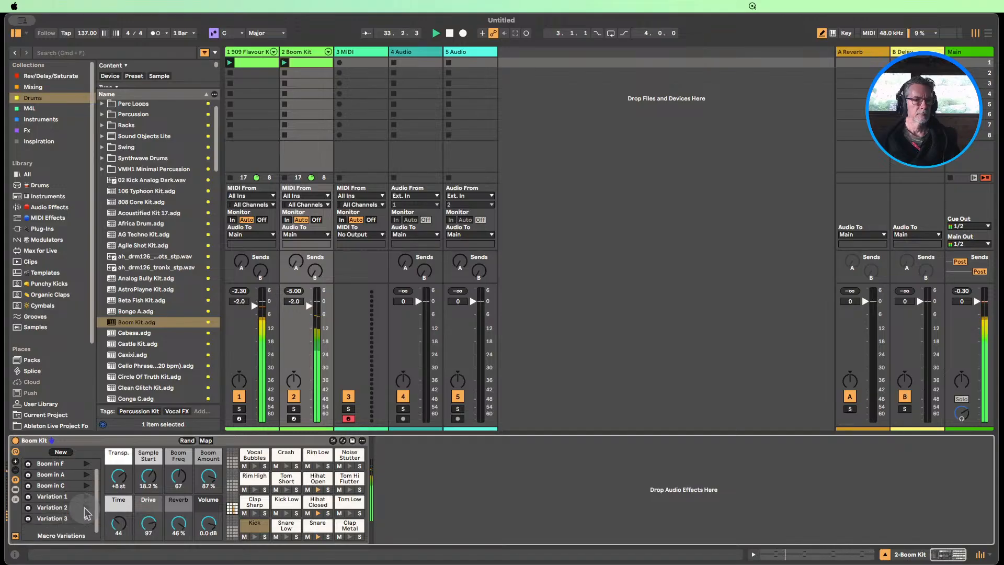
pyautogui.scroll(-1, 86, 513)
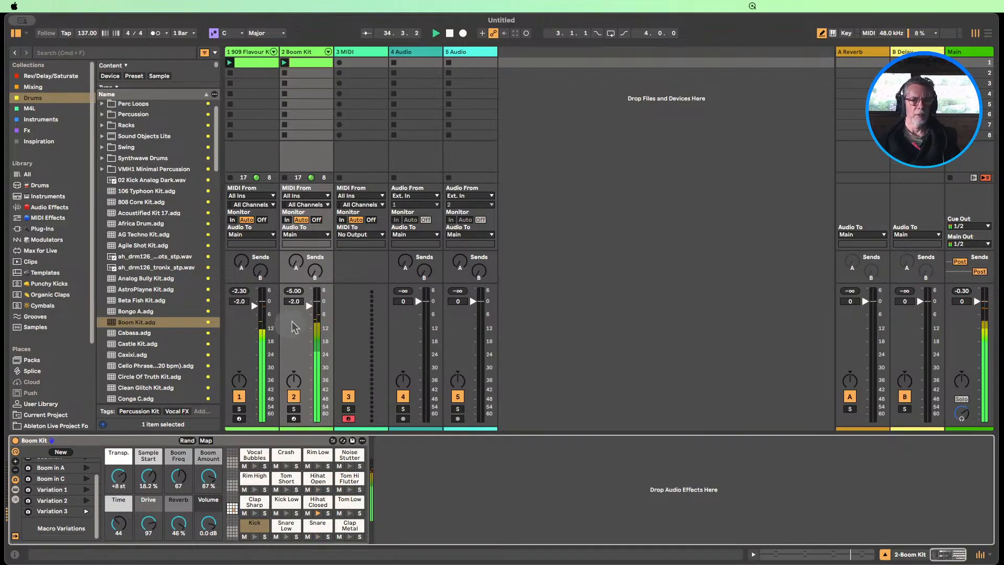
# Lower the Boom Kit track's volume to -5.0 dB and stop playback
pyautogui.moveTo(307, 309); pyautogui.dragTo(308, 335)
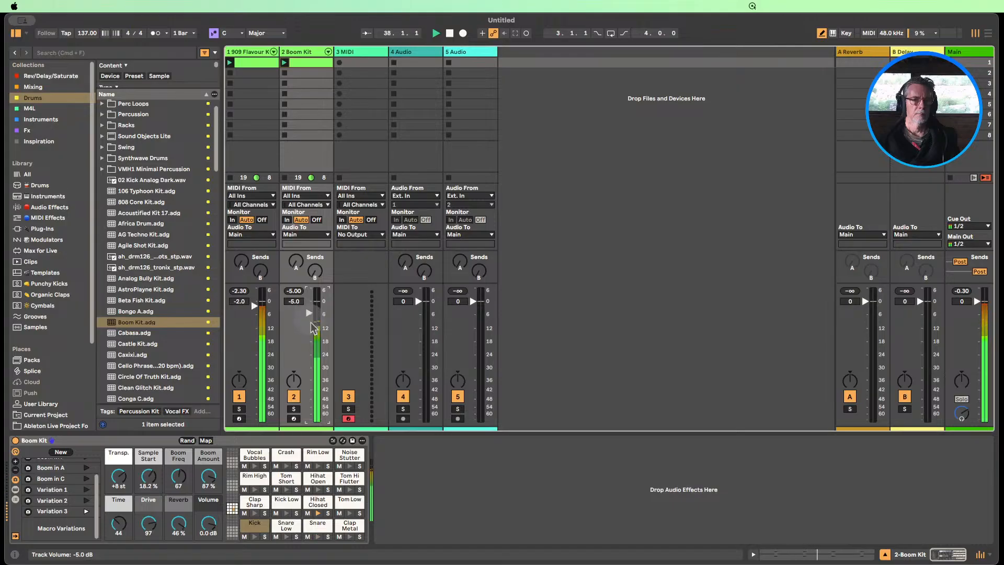
pyautogui.click(449, 33)
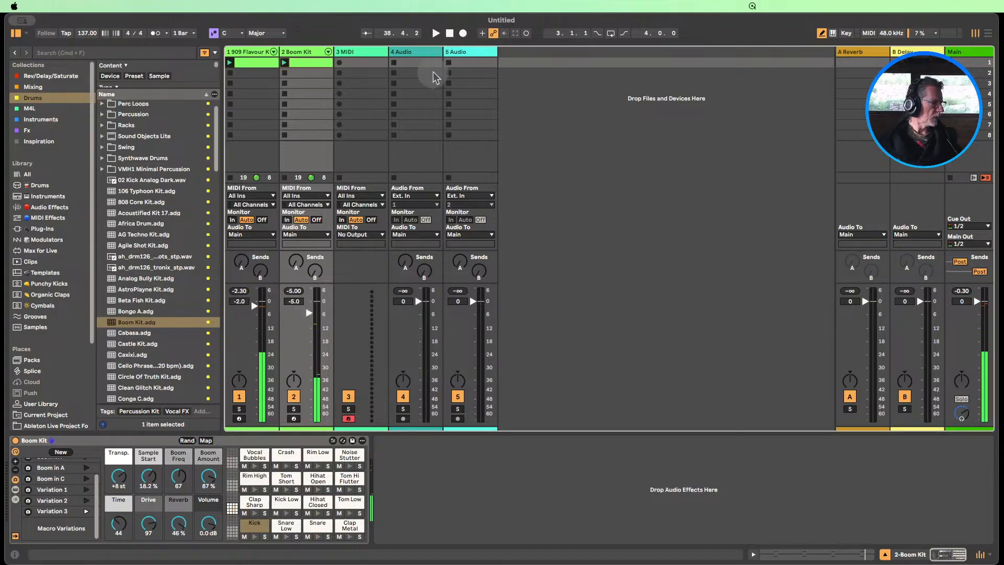
pyautogui.click(413, 82)
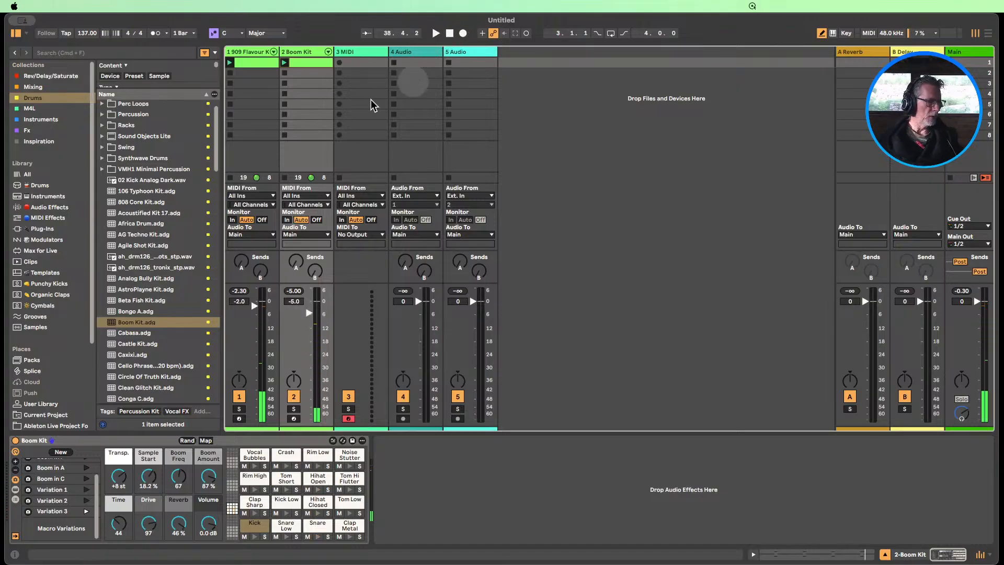
# Unfold the 909 Flavour Kit track into its individual drum chains and bring up the available commands for the Kick-909 chain
pyautogui.click(273, 52)
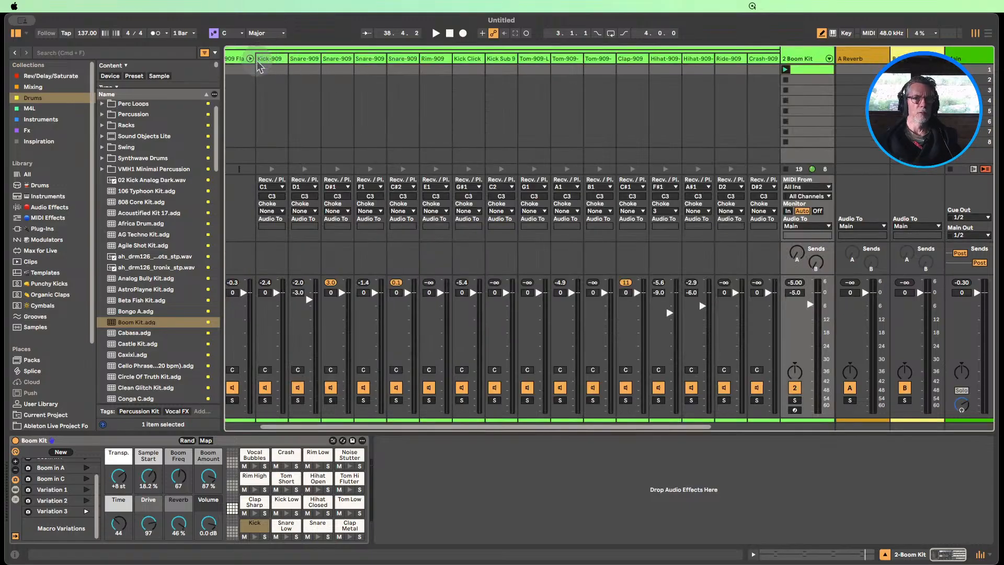
pyautogui.click(269, 59)
pyautogui.rightClick(270, 59)
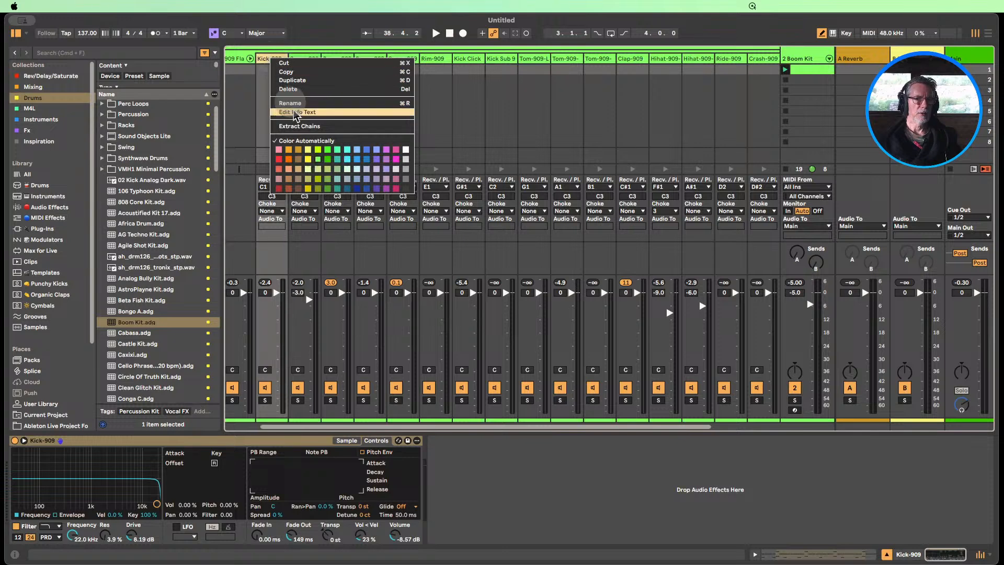
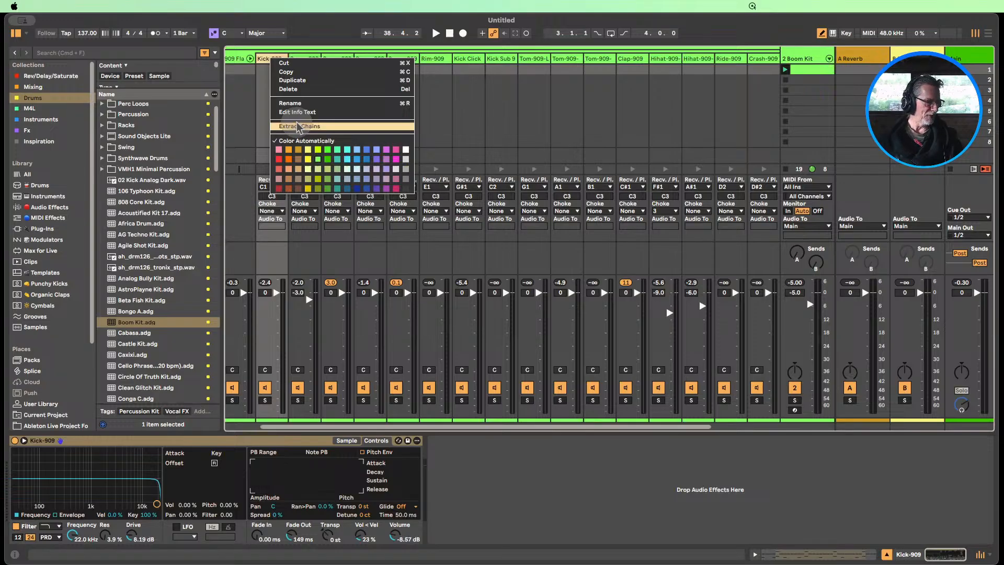
# Dismiss the Kick-909 chain's commands without extracting it and fold the 909 Flavour Kit's drum chains back into a single track
pyautogui.click(301, 126)
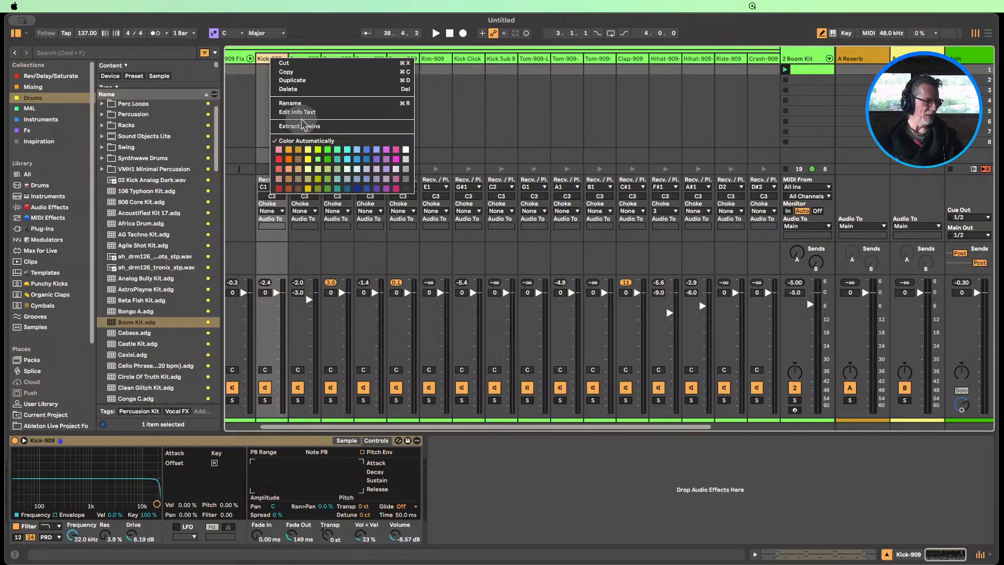
pyautogui.click(262, 134)
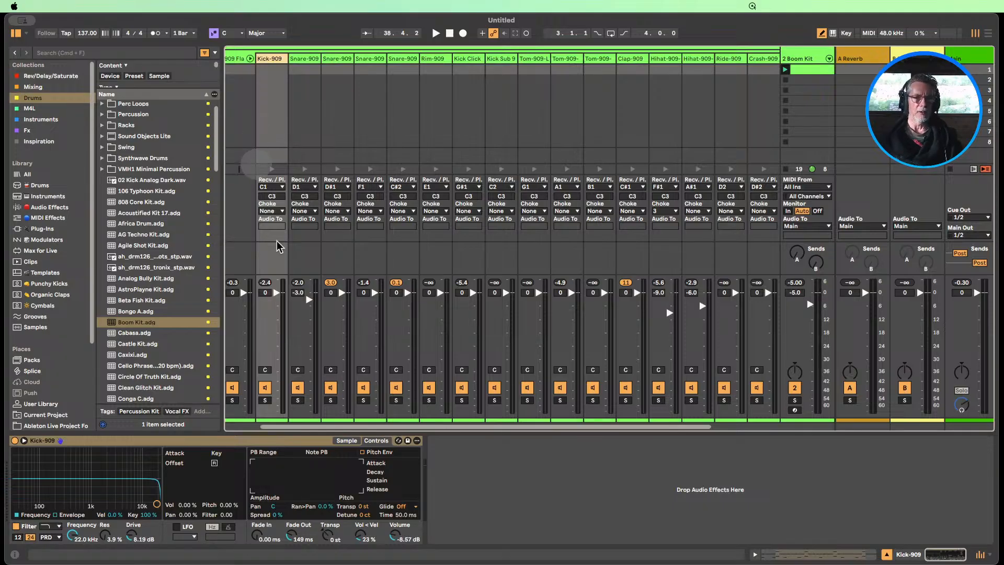
pyautogui.moveTo(313, 432); pyautogui.dragTo(280, 432)
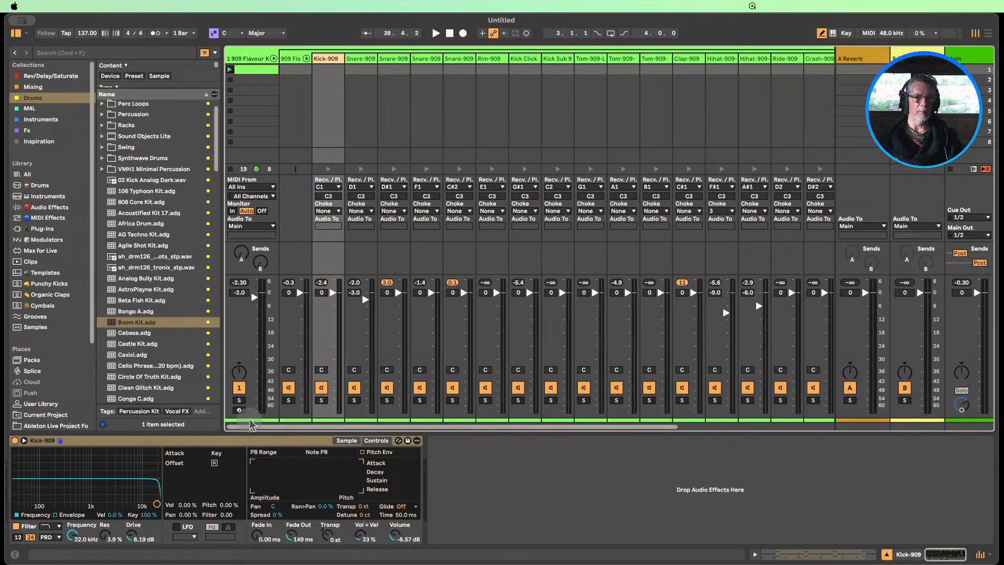
pyautogui.click(306, 59)
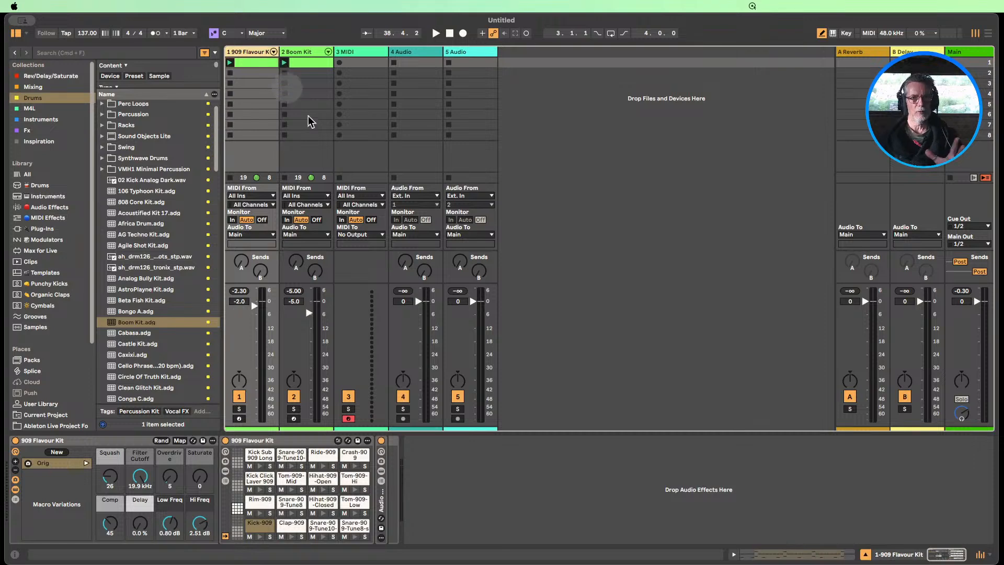
# Lower the Boom Kit track's volume to -5.4 dB and bring up its devices and macro variations during playback
pyautogui.click(310, 313)
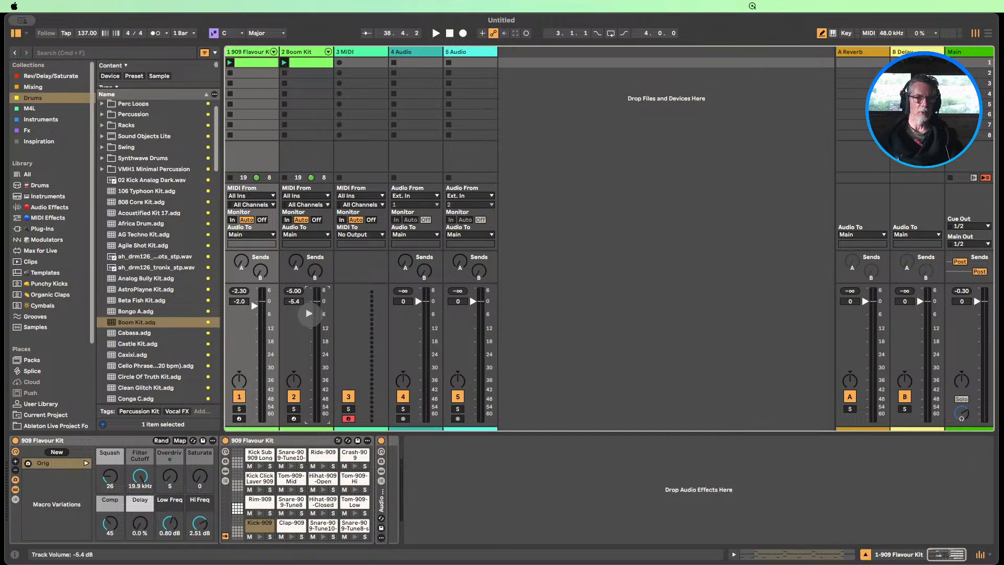
pyautogui.click(436, 33)
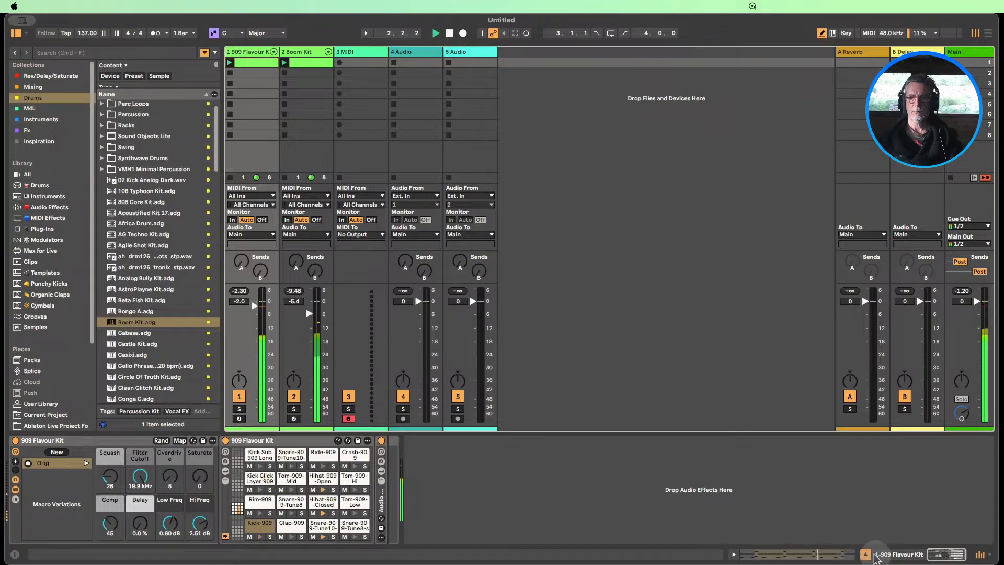
pyautogui.click(867, 555)
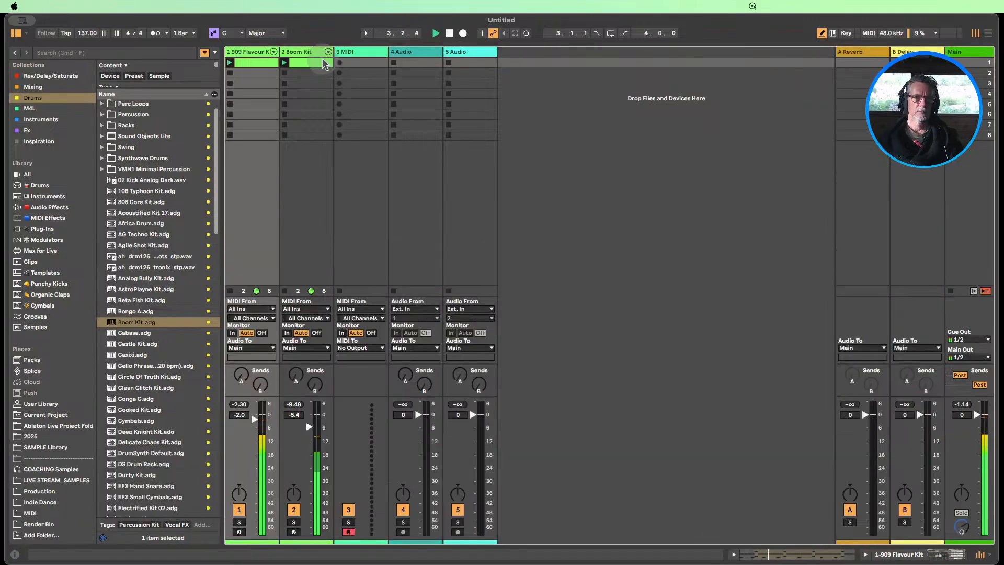
pyautogui.doubleClick(298, 52)
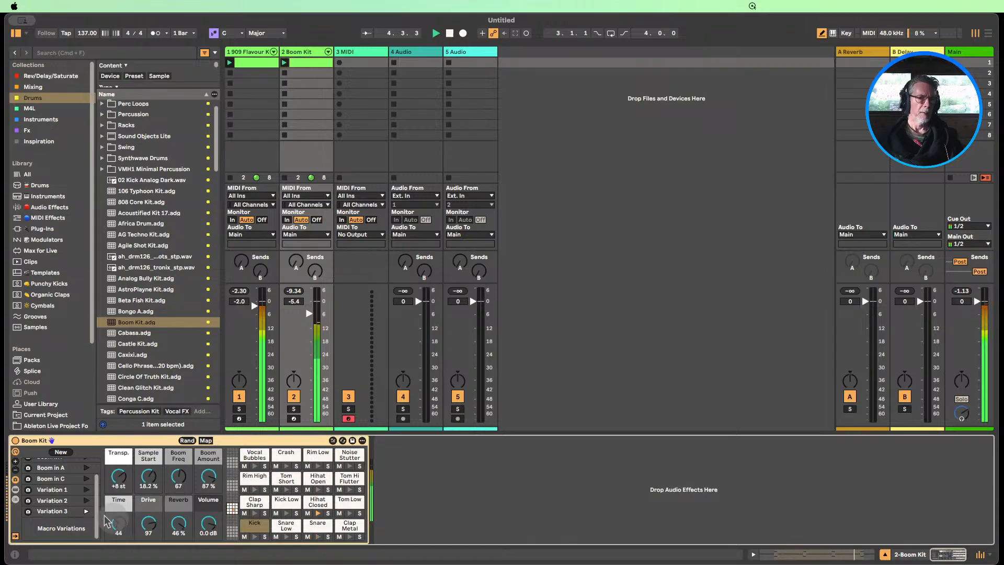
pyautogui.scroll(3, 88, 489)
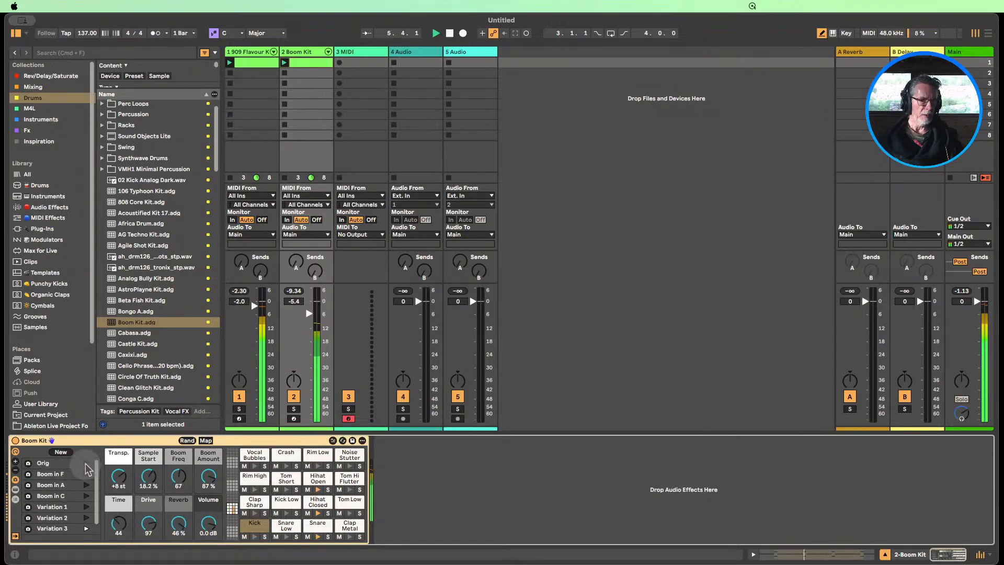
# Randomize the Boom Kit's macros twice during playback and store the second result as a new macro variation
pyautogui.click(188, 440)
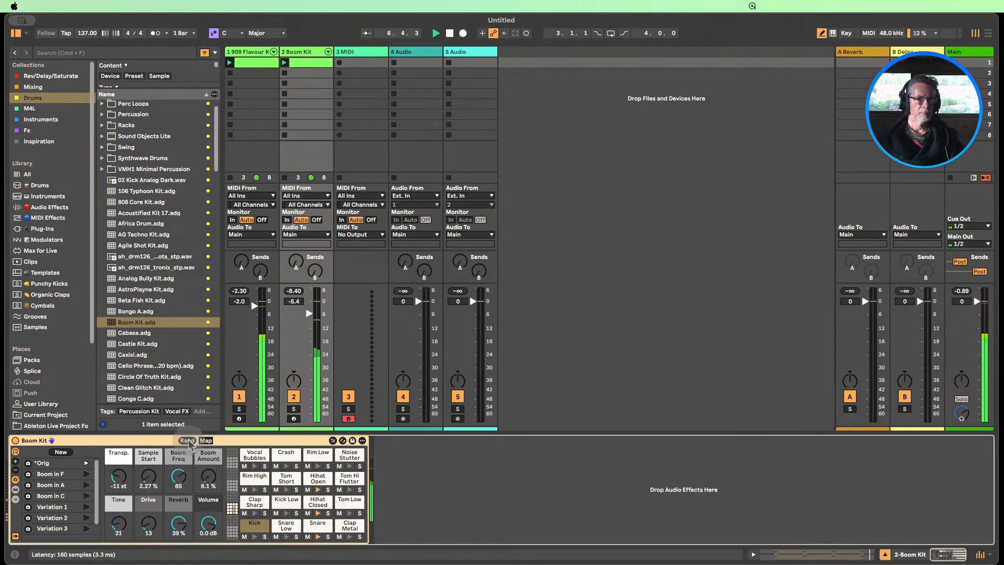
pyautogui.click(187, 441)
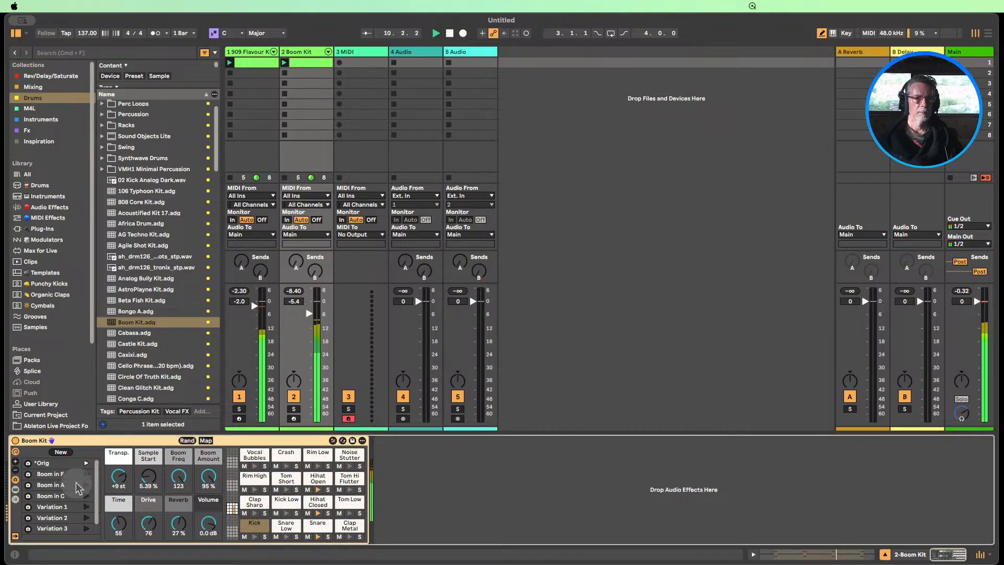
pyautogui.scroll(-2, 73, 486)
pyautogui.click(61, 452)
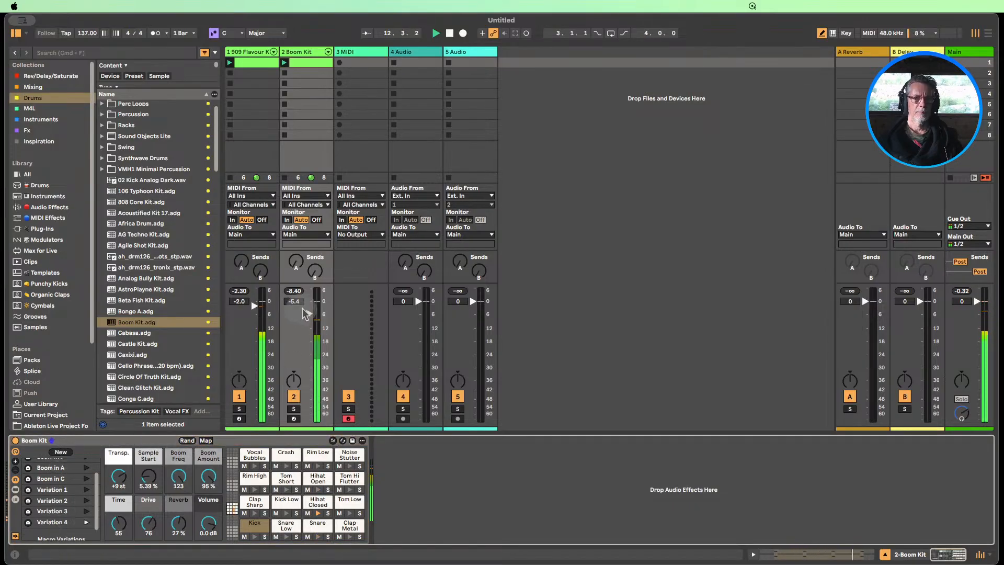
# Raise the Boom Kit track's volume to -5.0 dB and stop playback
pyautogui.moveTo(308, 314); pyautogui.dragTo(309, 316)
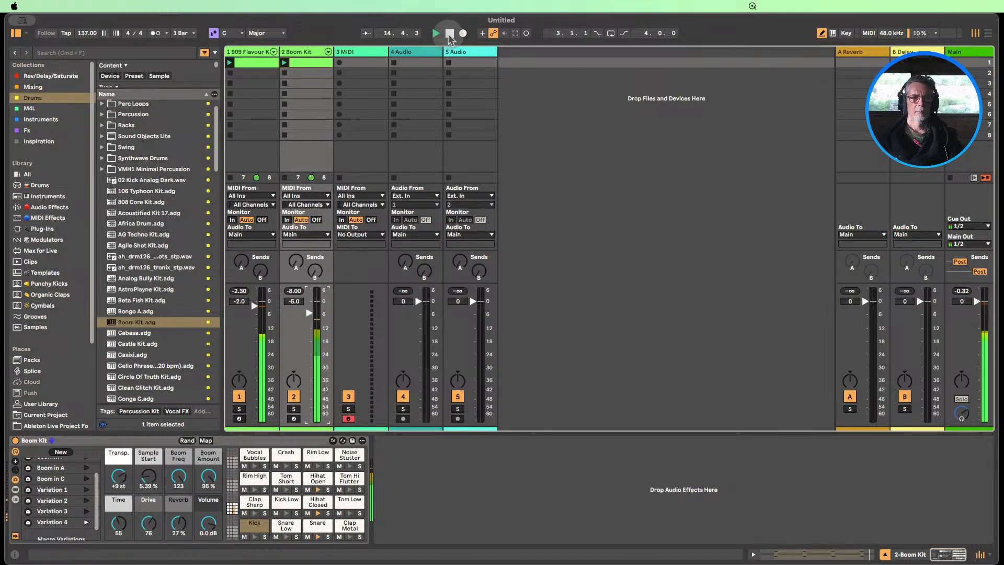
pyautogui.click(448, 34)
# Browse the library's instruments and load Operator onto the empty third MIDI track
pyautogui.click(361, 50)
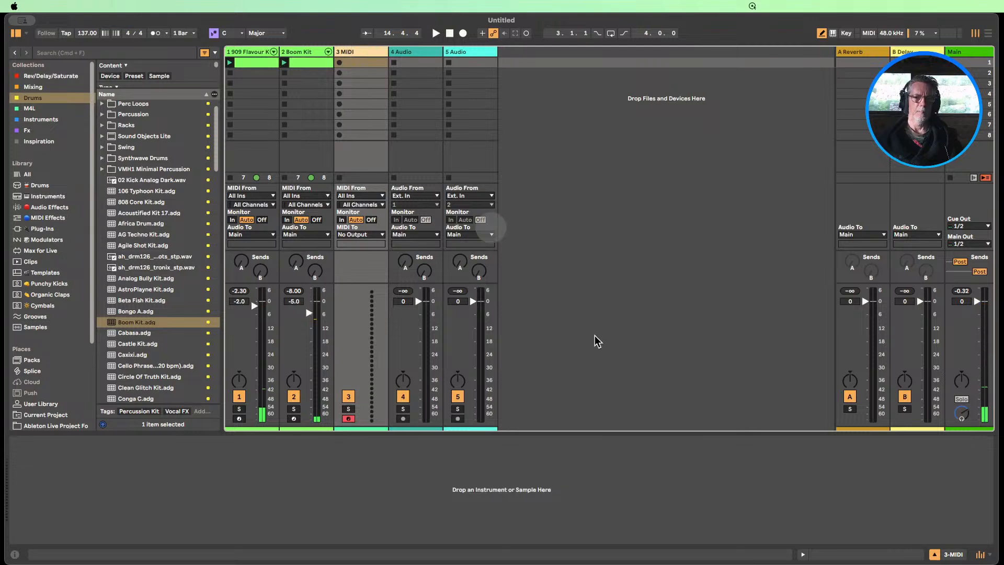
pyautogui.click(934, 555)
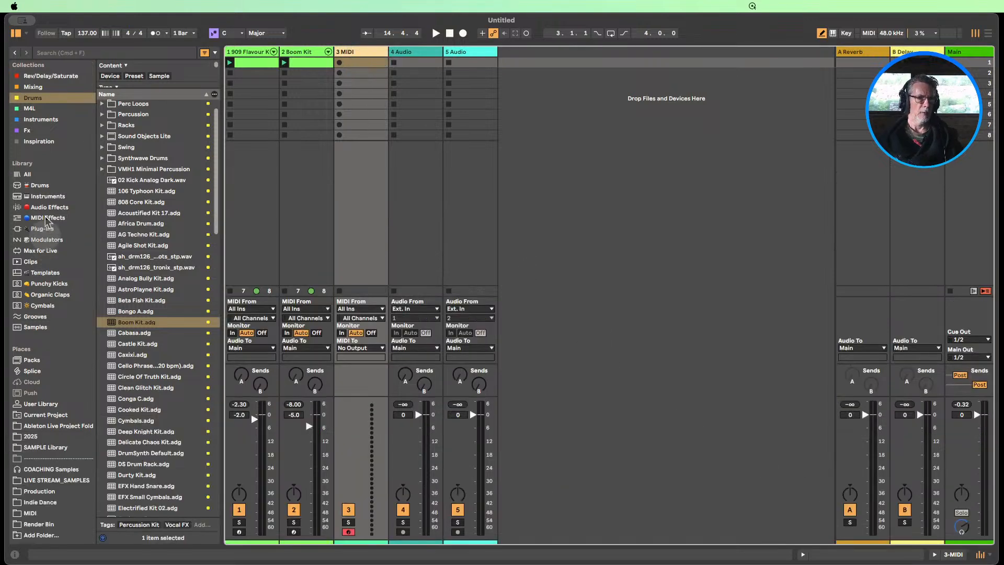
pyautogui.click(47, 196)
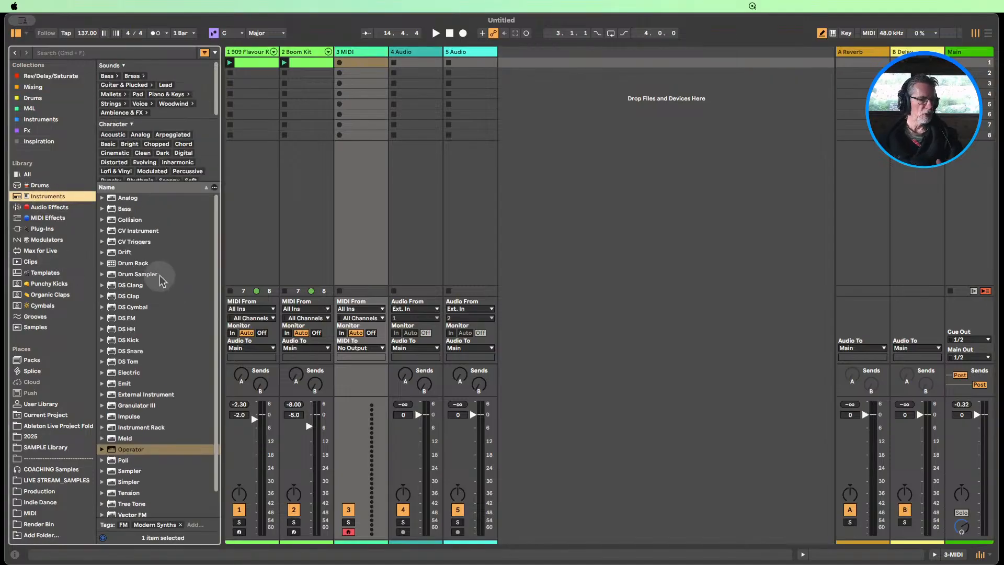
pyautogui.scroll(-1, 160, 281)
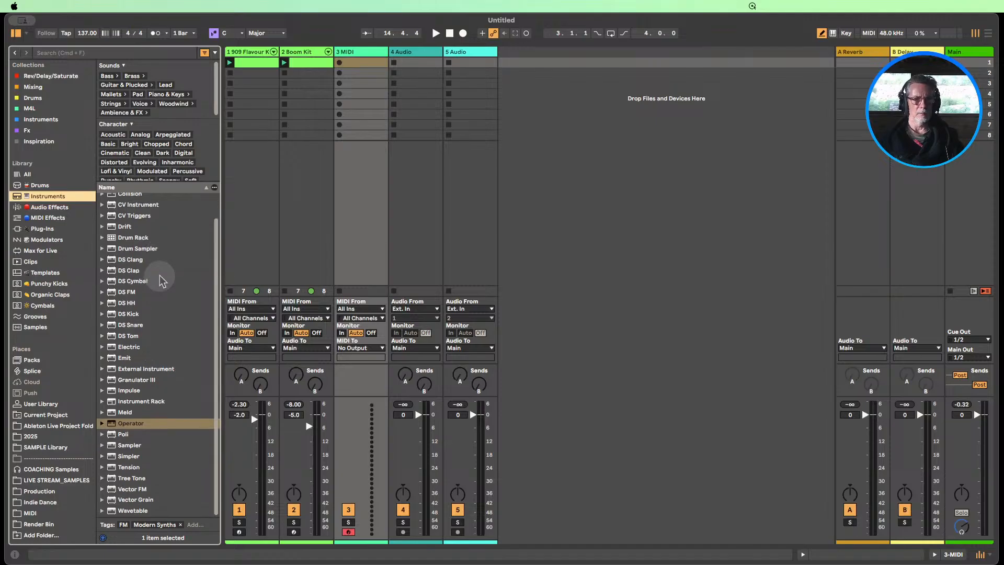
pyautogui.scroll(2, 167, 282)
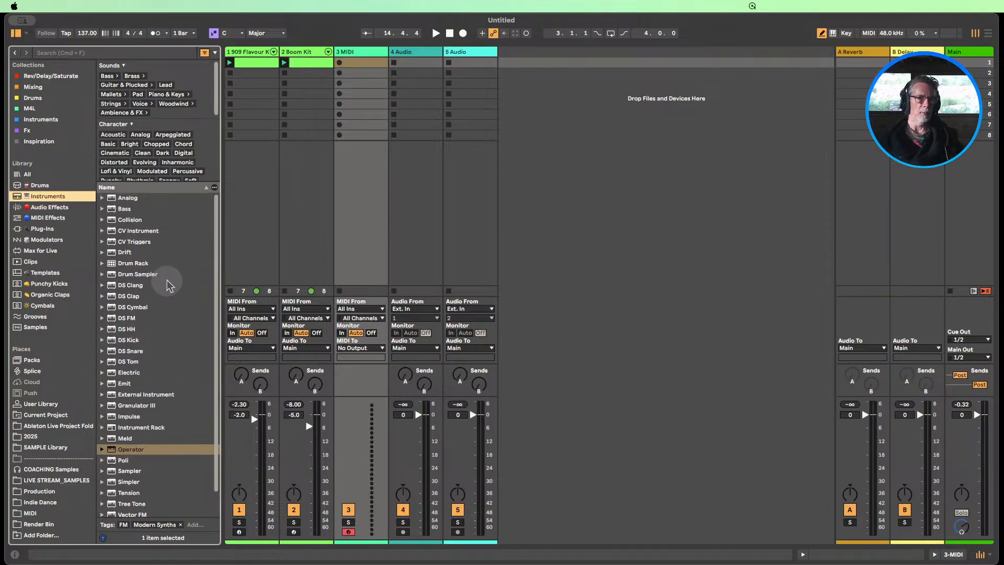
pyautogui.scroll(-2, 167, 282)
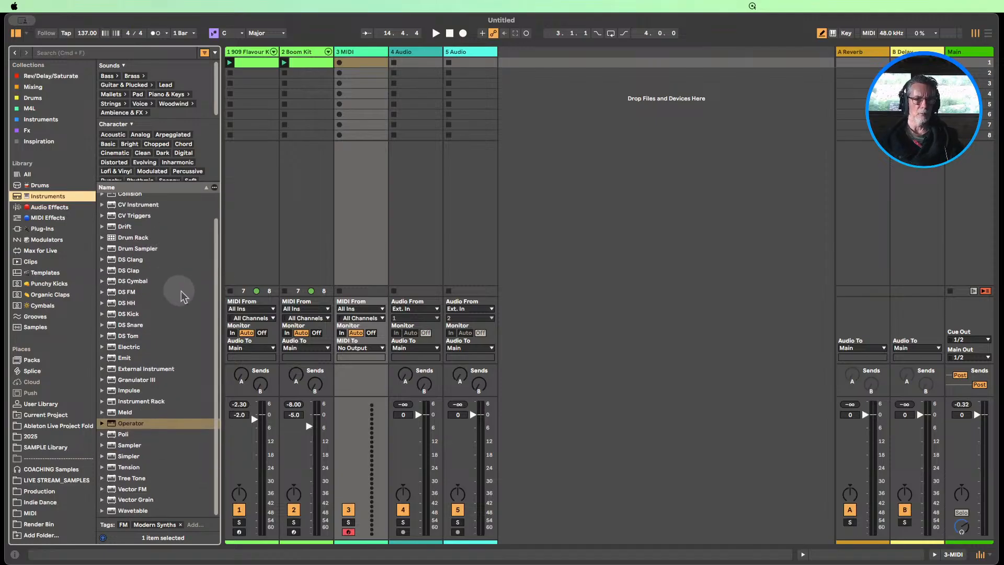
pyautogui.scroll(2, 178, 285)
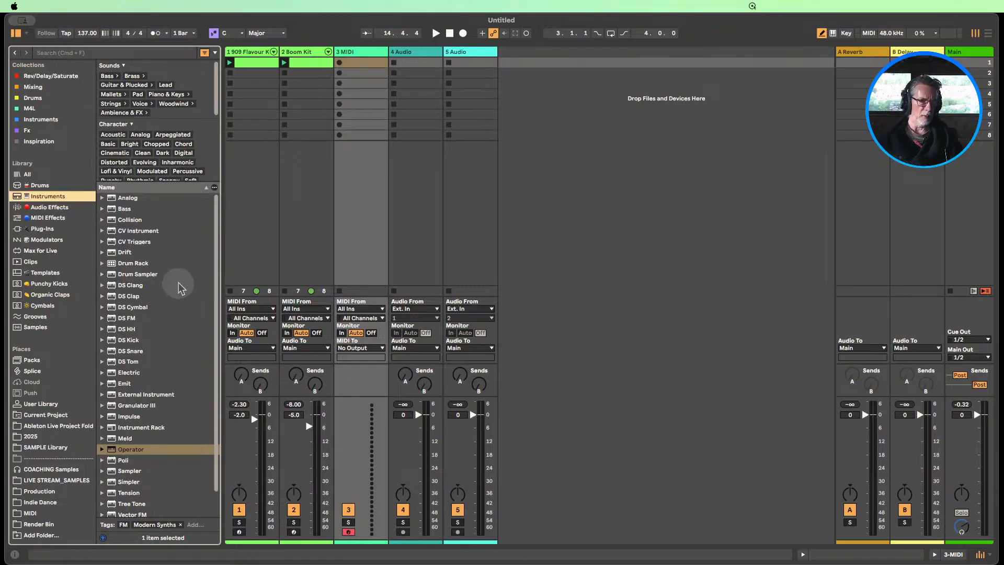
pyautogui.scroll(-2, 178, 285)
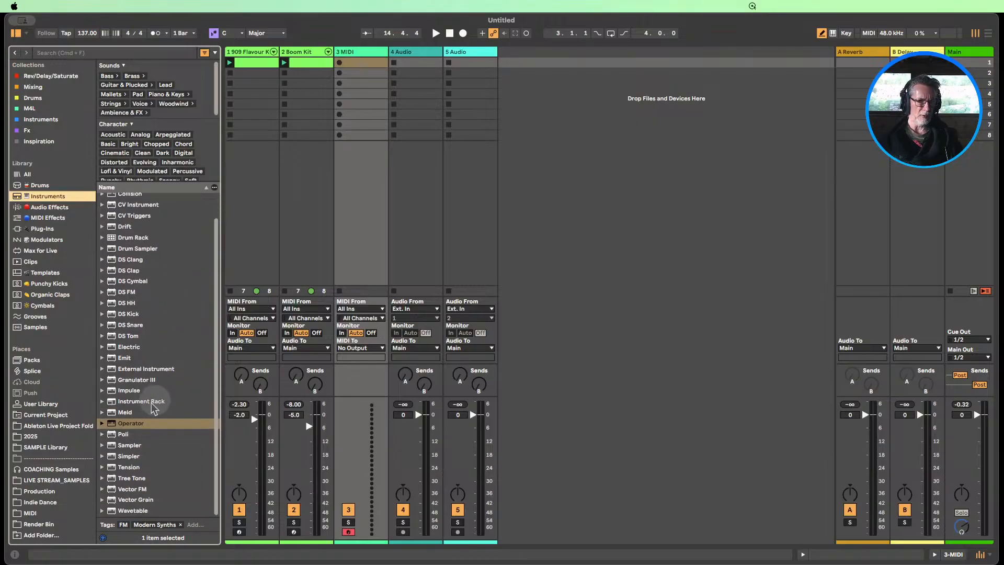
pyautogui.moveTo(131, 429); pyautogui.dragTo(365, 109)
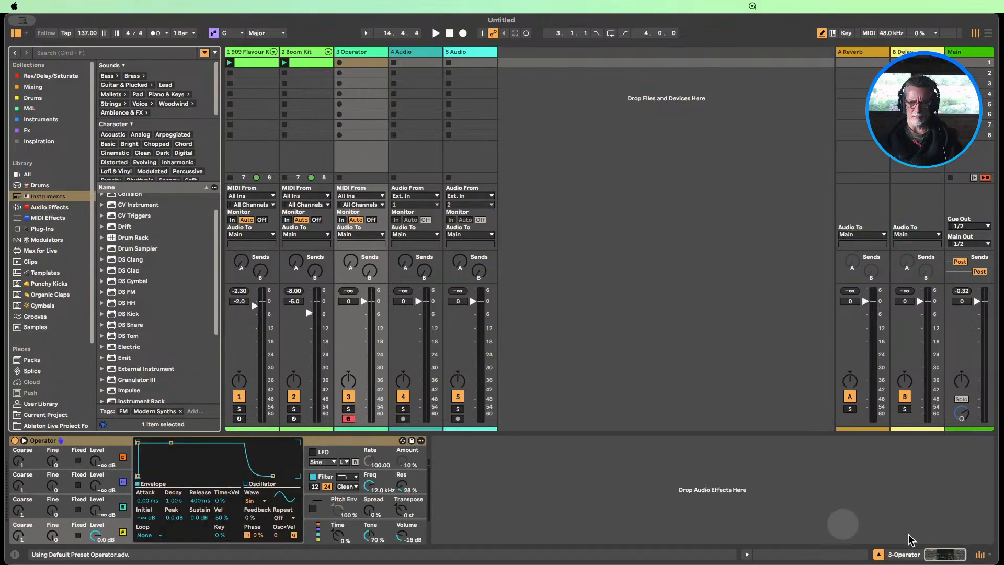
# Create an empty one-bar MIDI clip in the Operator track's first slot, with the octaves around C3 and C4 in view
pyautogui.click(878, 554)
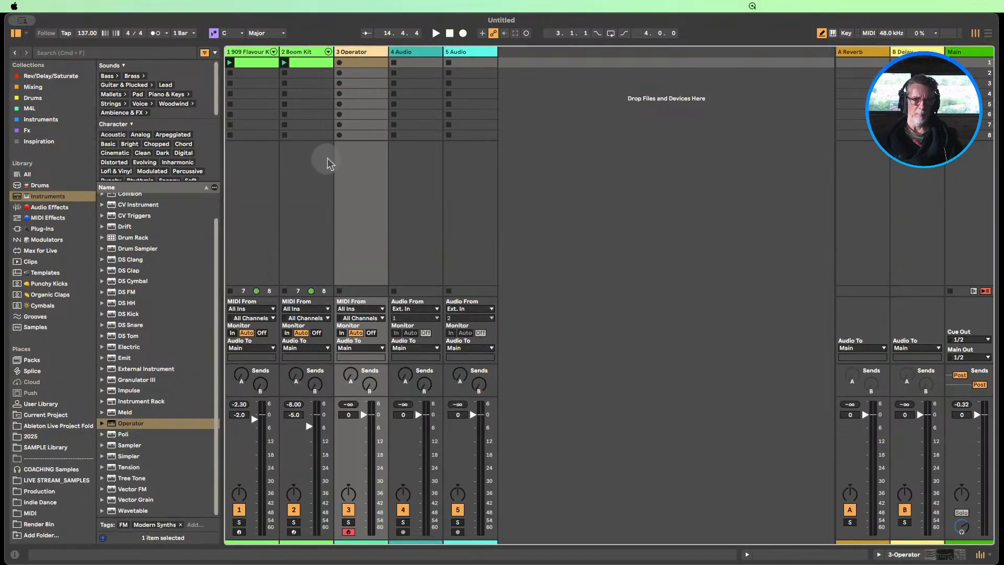
pyautogui.doubleClick(355, 63)
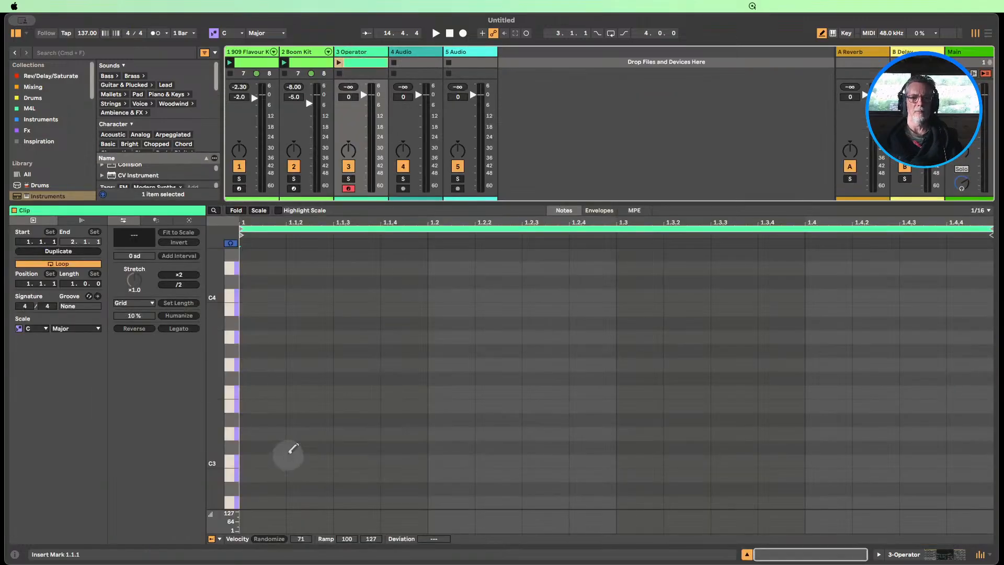
pyautogui.scroll(3, 277, 403)
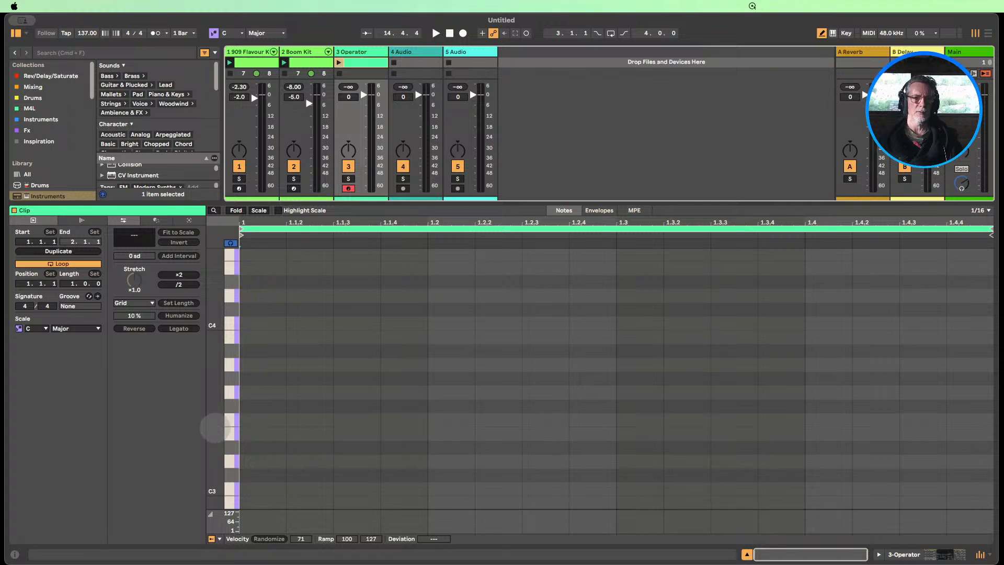
pyautogui.moveTo(214, 428); pyautogui.dragTo(214, 428)
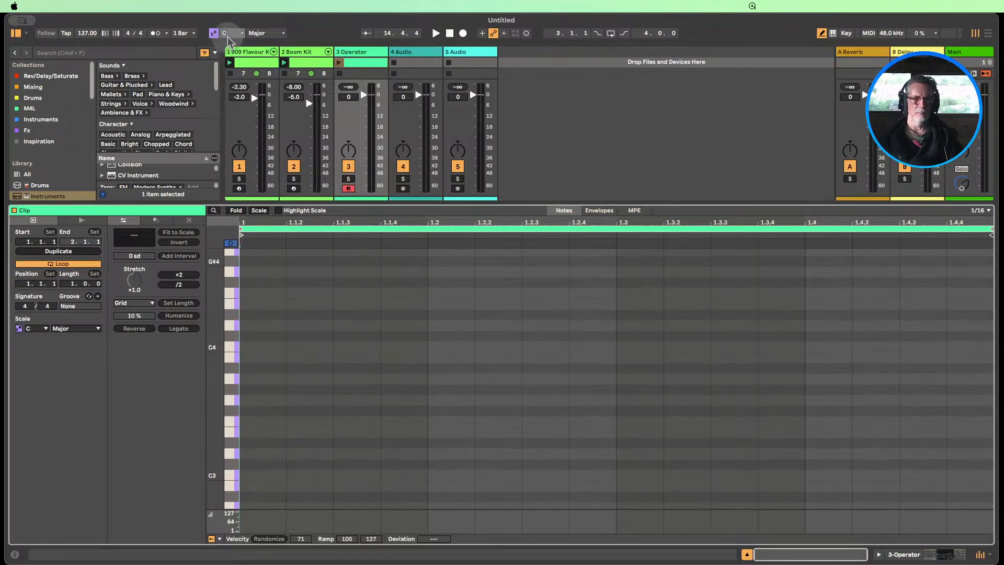
# Set the scale to A Minor and limit the clip's note editor to the notes of that scale
pyautogui.click(281, 35)
pyautogui.click(262, 48)
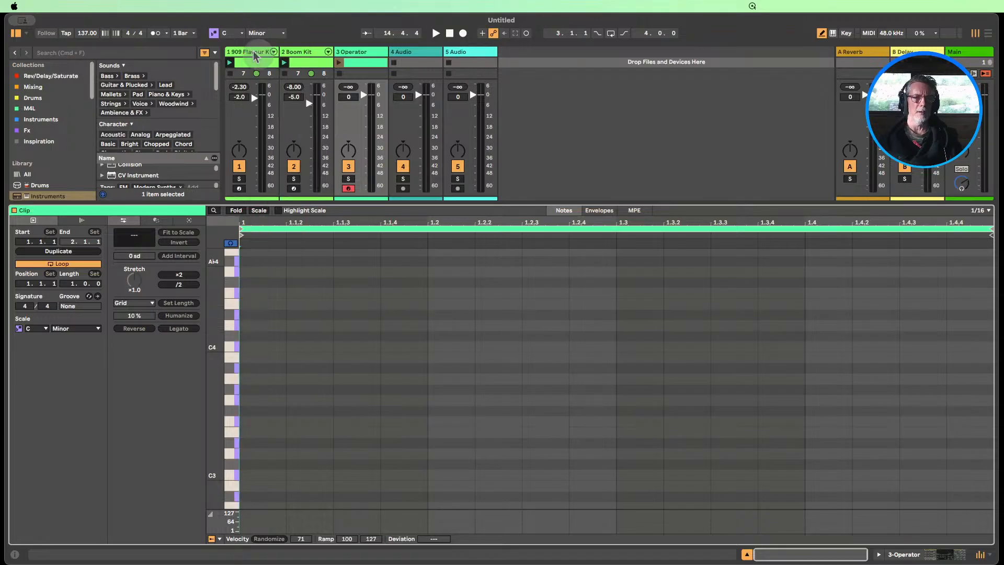
pyautogui.click(233, 38)
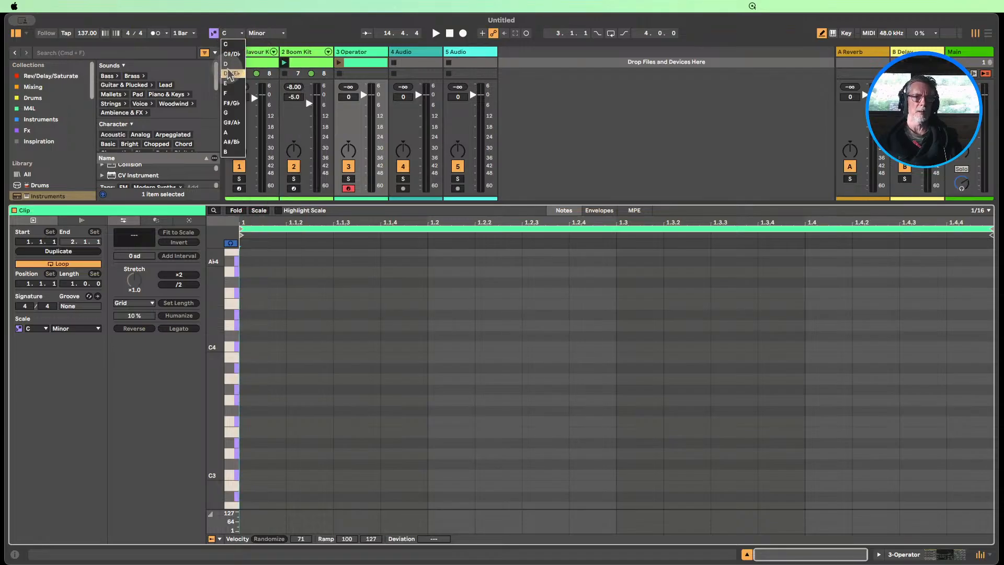
pyautogui.click(231, 135)
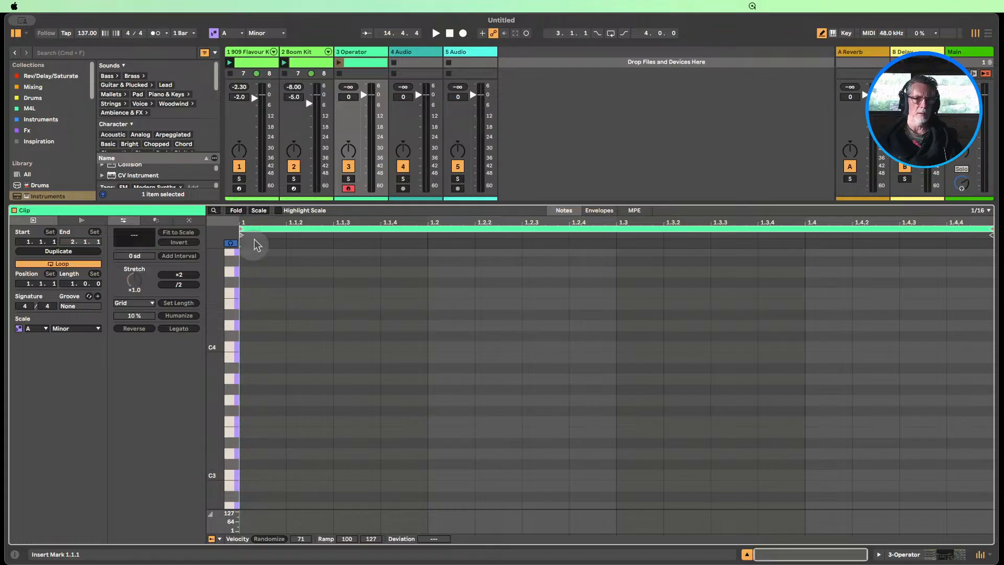
pyautogui.click(259, 210)
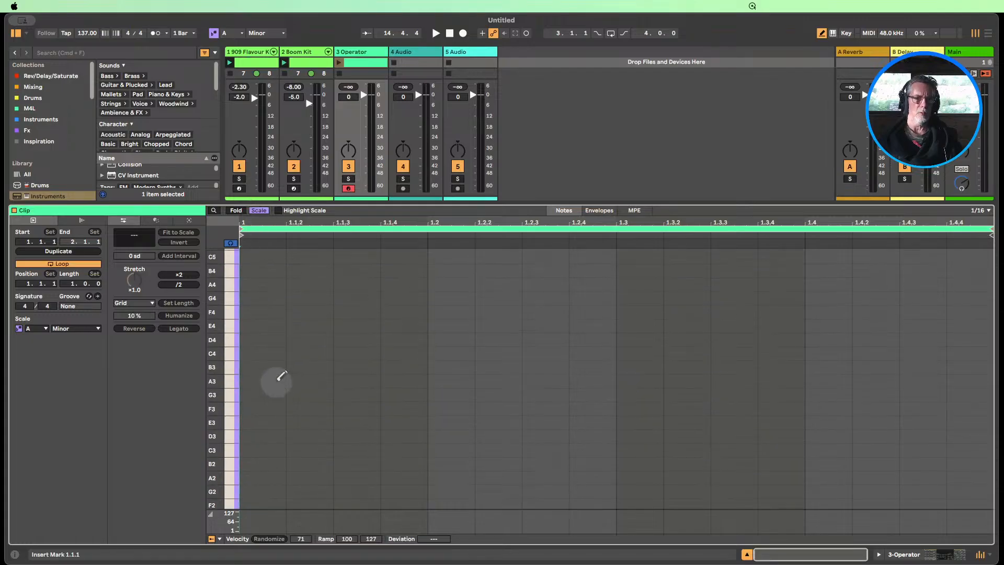
# Draw A2 and A3 notes at the start of the Operator clip and extend both across the full bar with Legato
pyautogui.click(258, 476)
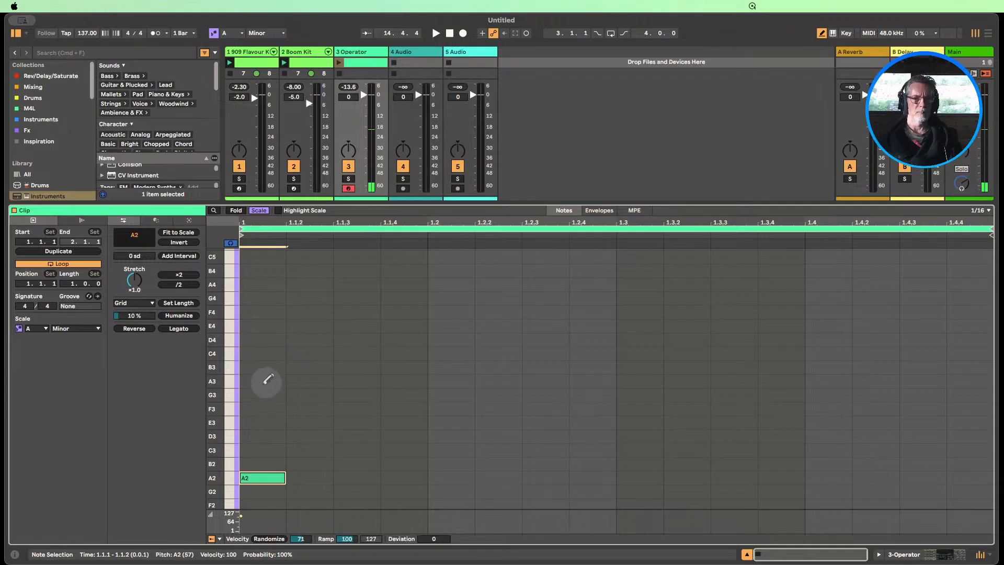
pyautogui.click(261, 380)
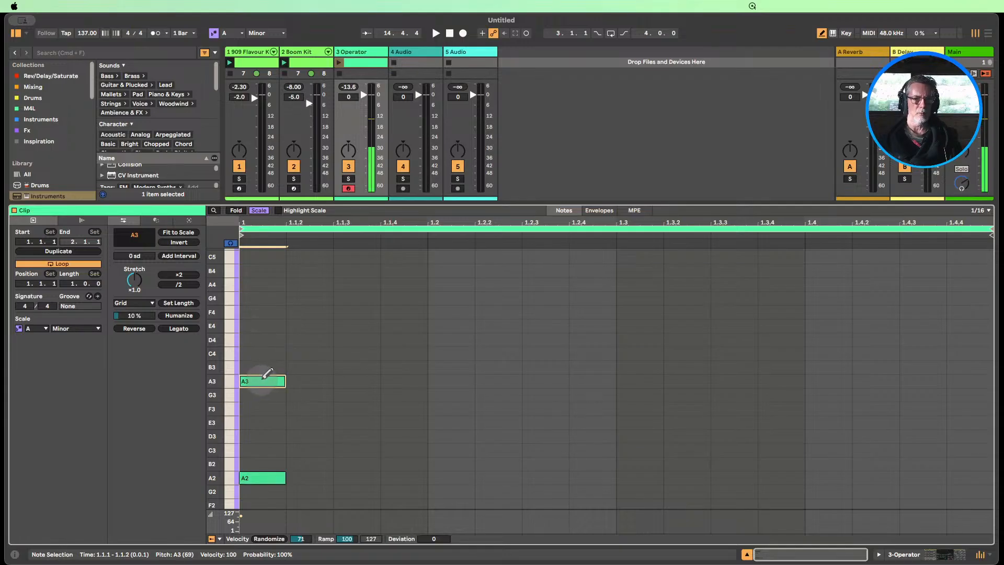
pyautogui.press('b')
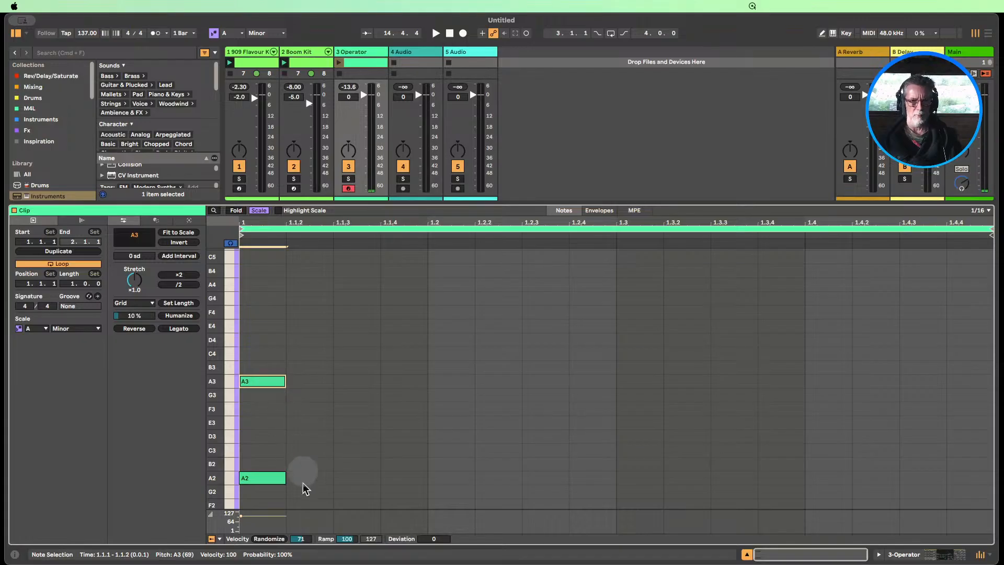
pyautogui.moveTo(305, 493)
pyautogui.mouseDown()
pyautogui.moveTo(237, 432)
pyautogui.moveTo(242, 368)
pyautogui.mouseUp()
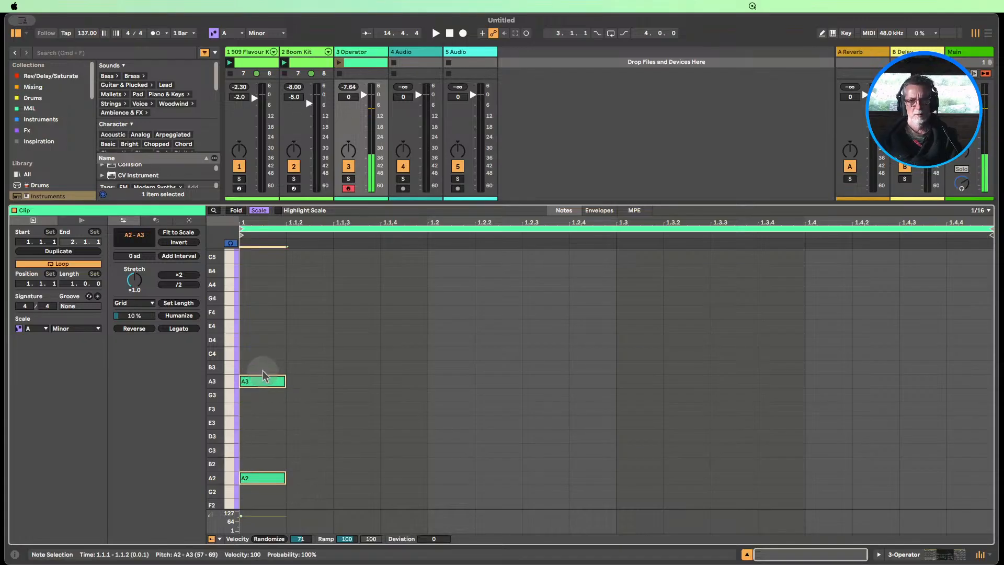
pyautogui.click(179, 329)
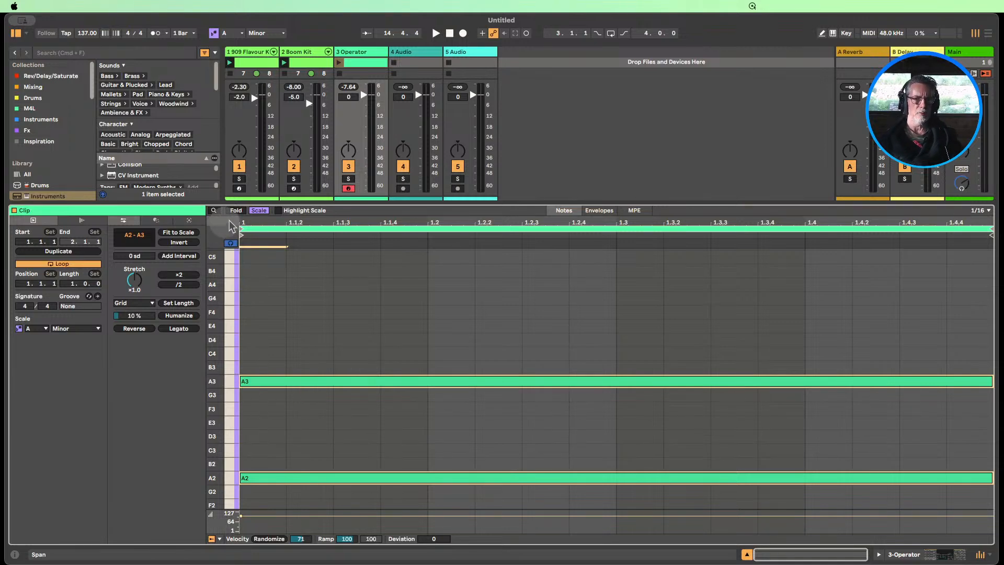
# Turn off the scale-only note filter, duplicate the full-bar A3 note and move the copy down to C3
pyautogui.click(258, 214)
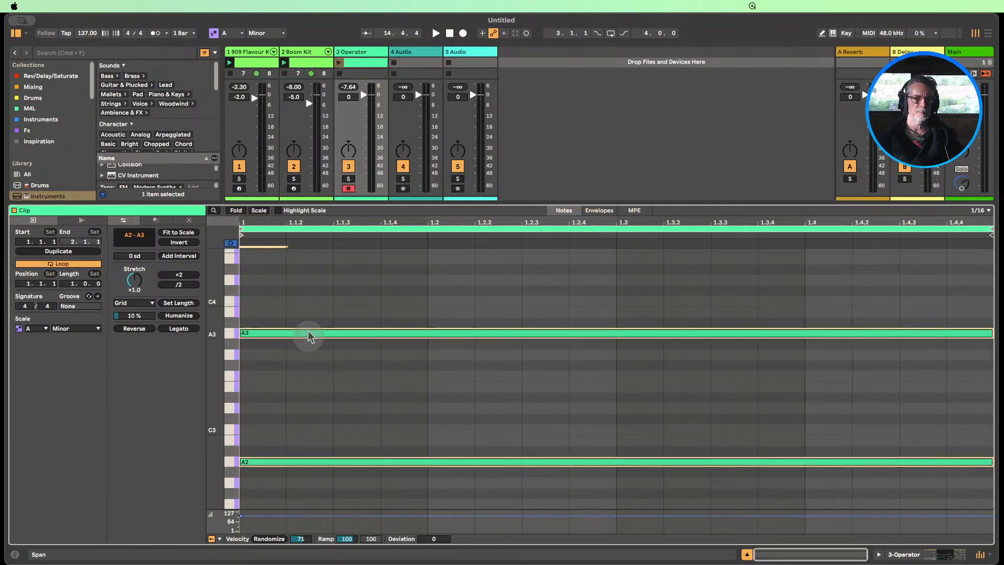
pyautogui.click(306, 334)
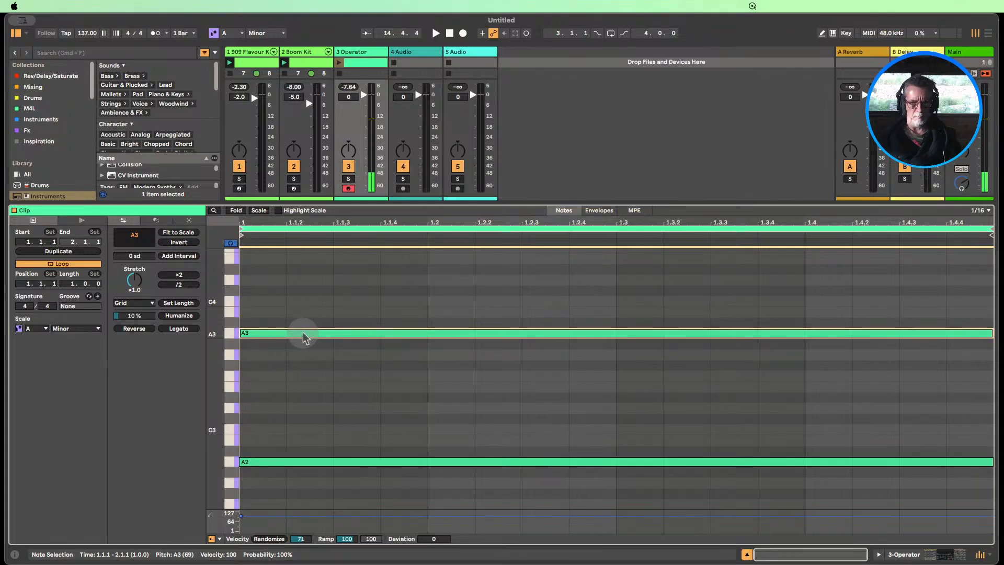
pyautogui.moveTo(306, 337); pyautogui.dragTo(308, 365)
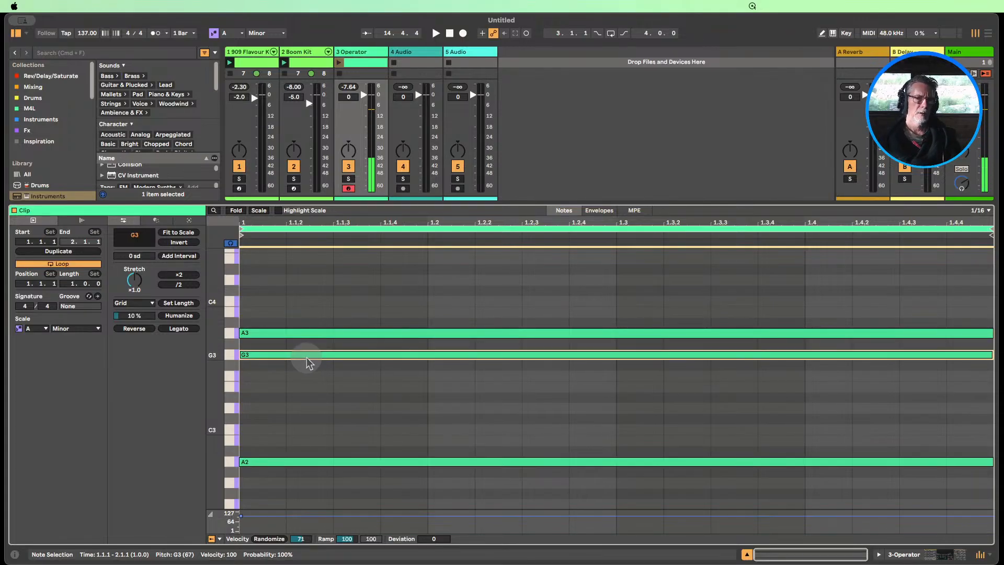
pyautogui.press('Down')
pyautogui.press('Down')
pyautogui.press('Down')
pyautogui.press('Down')
pyautogui.press('Down')
pyautogui.press('Down')
pyautogui.press('Down')
pyautogui.press('Down')
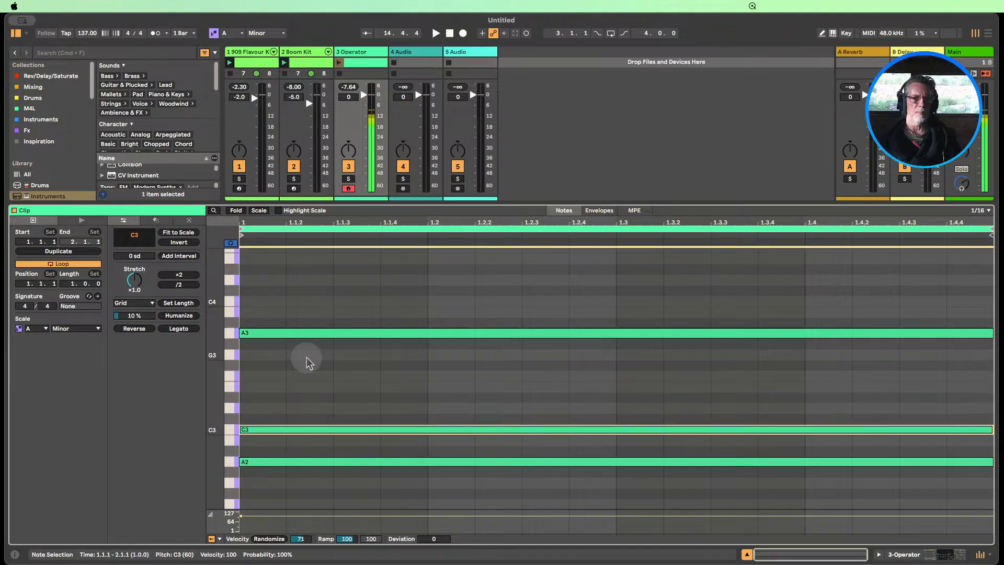
pyautogui.press('Up')
pyautogui.press('Up')
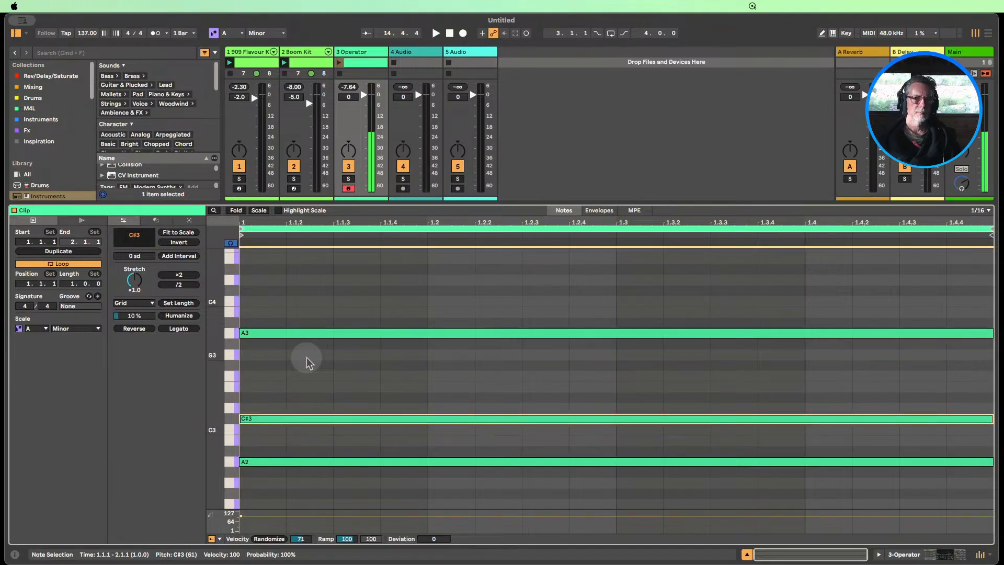
pyautogui.press('Down')
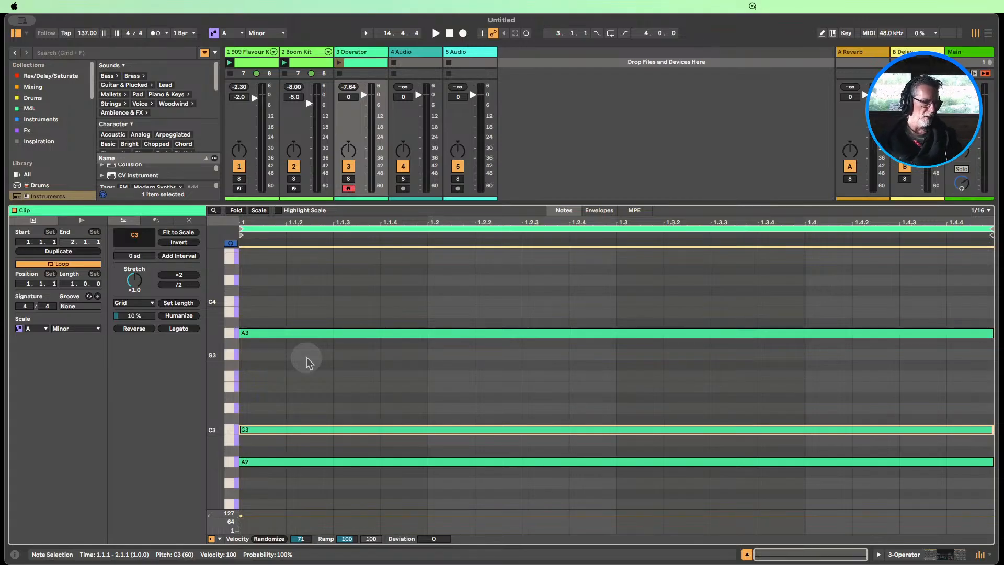
# Launch the Operator clip and lower the Operator track's volume to -3.6 dB
pyautogui.scroll(-1, 396, 388)
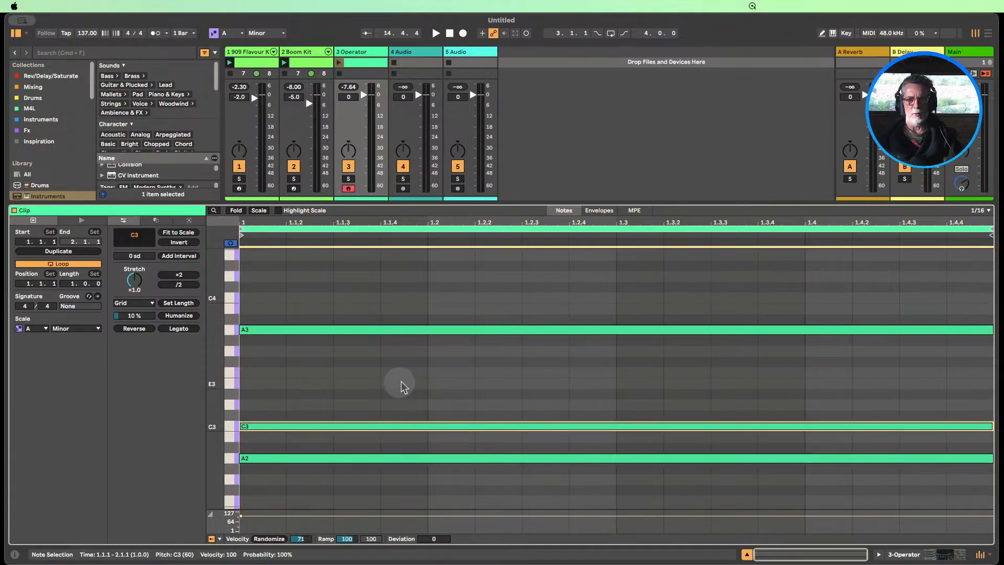
pyautogui.click(336, 69)
pyautogui.click(338, 63)
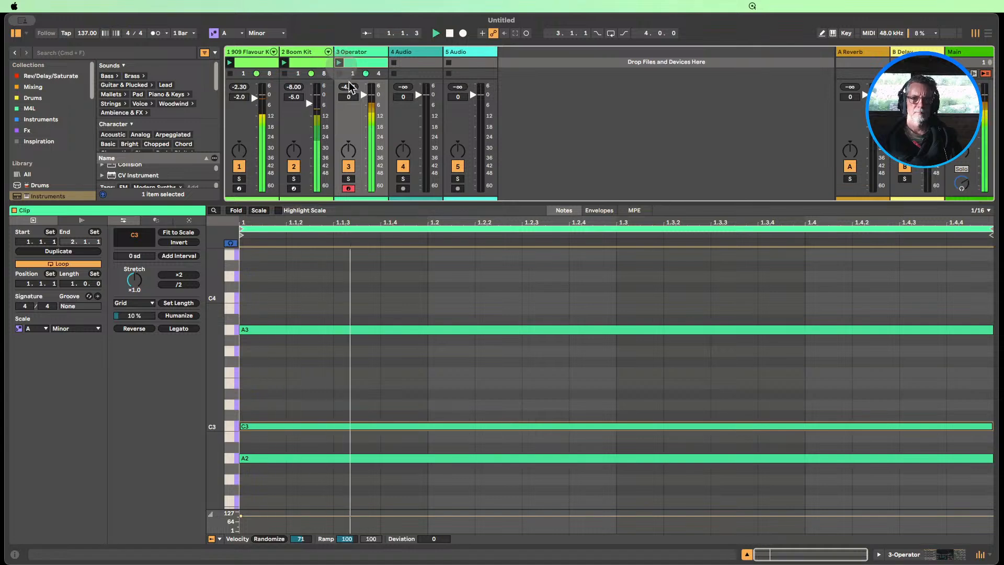
pyautogui.moveTo(349, 97)
pyautogui.mouseDown()
pyautogui.moveTo(349, 107)
pyautogui.moveTo(364, 101)
pyautogui.mouseUp()
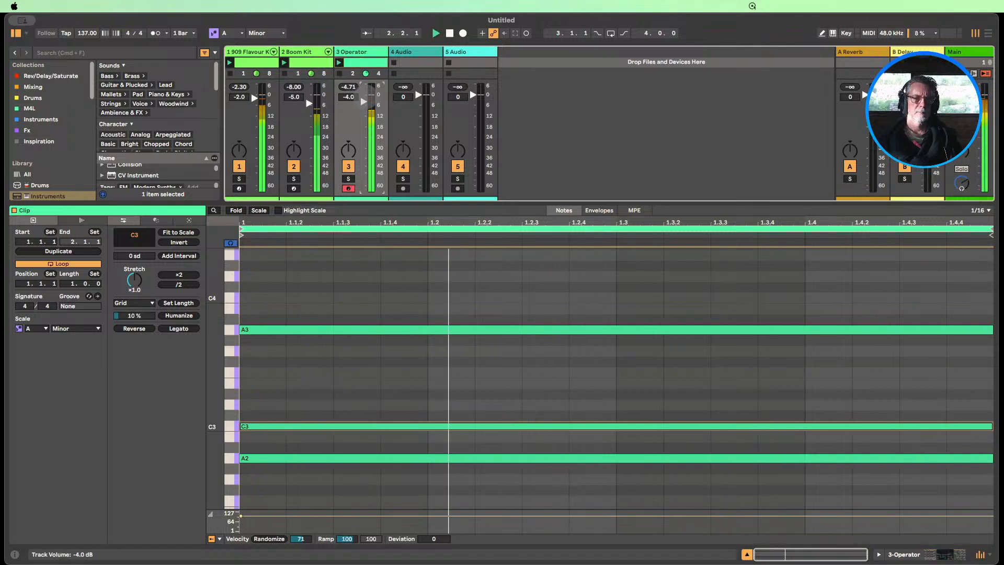
# Lower the C3 note to B2 and shorten the clip's loop to one beat
pyautogui.click(272, 427)
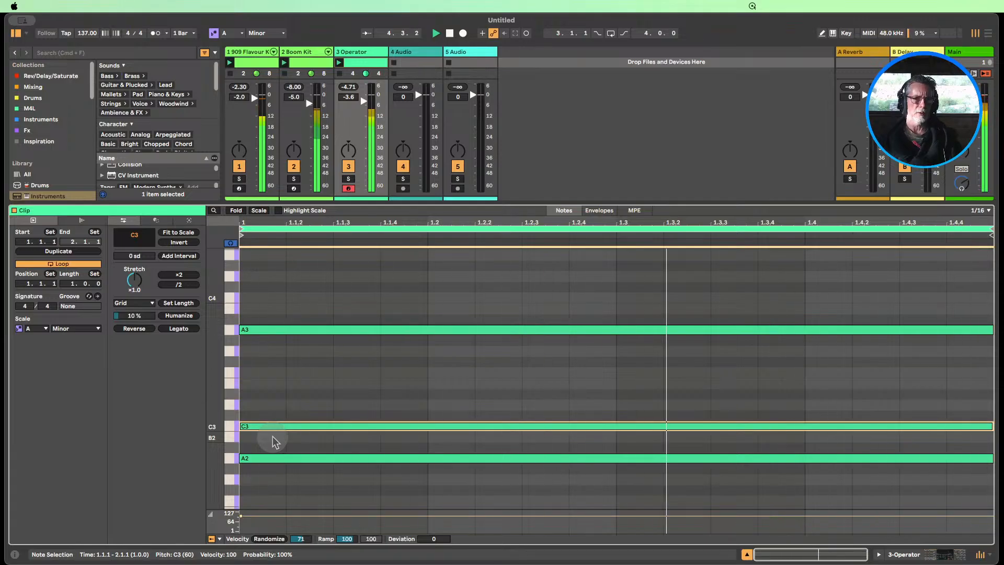
pyautogui.press('Down')
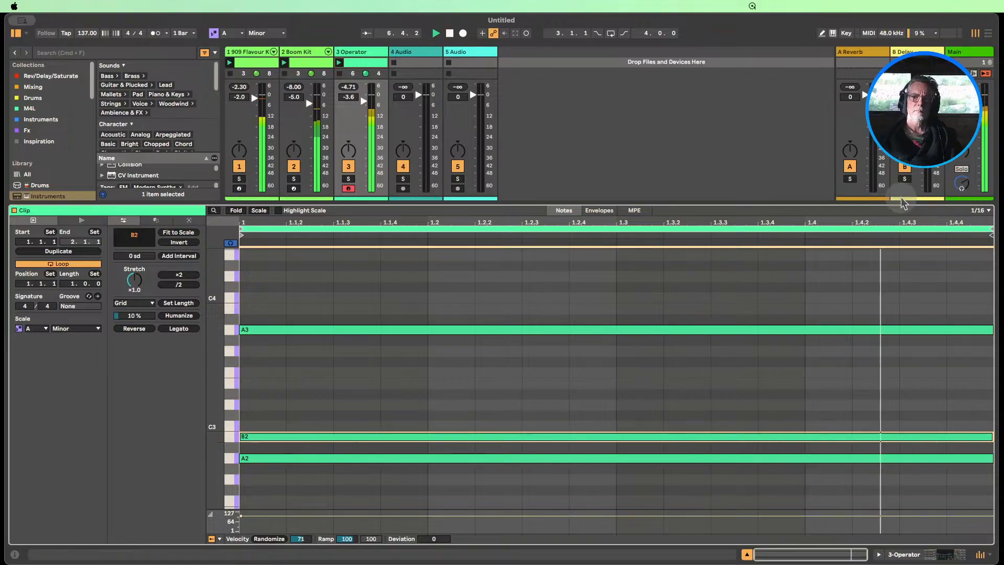
pyautogui.moveTo(991, 230); pyautogui.dragTo(428, 233)
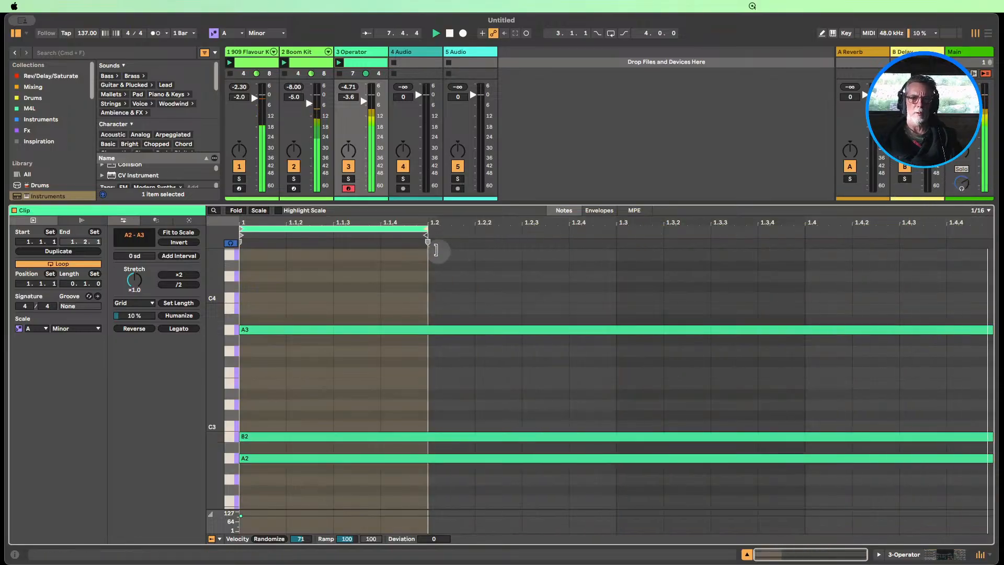
# Audition the note between A2 and A3 at pitches up to F3, and drop it an octave to F2
pyautogui.click(263, 436)
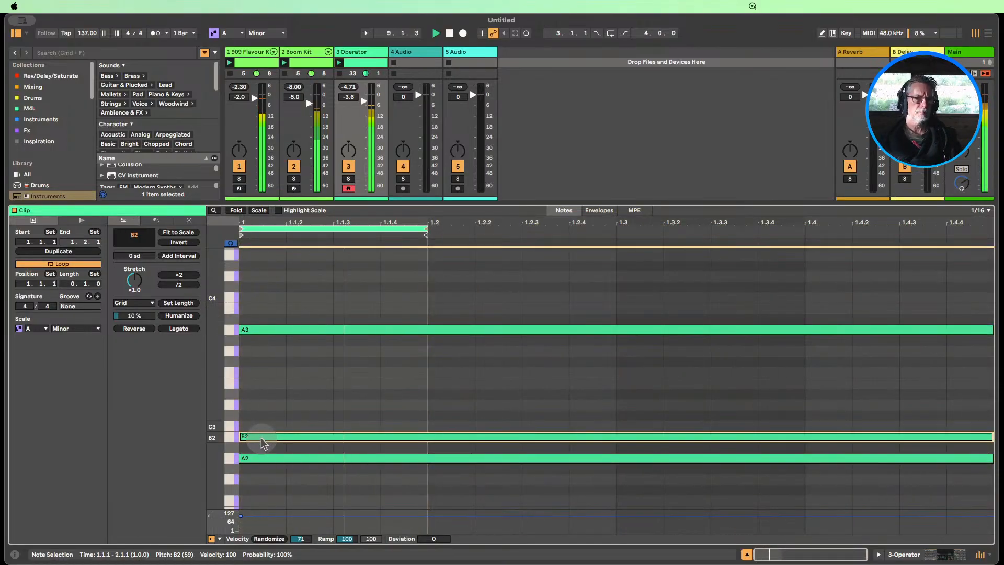
pyautogui.press('Up')
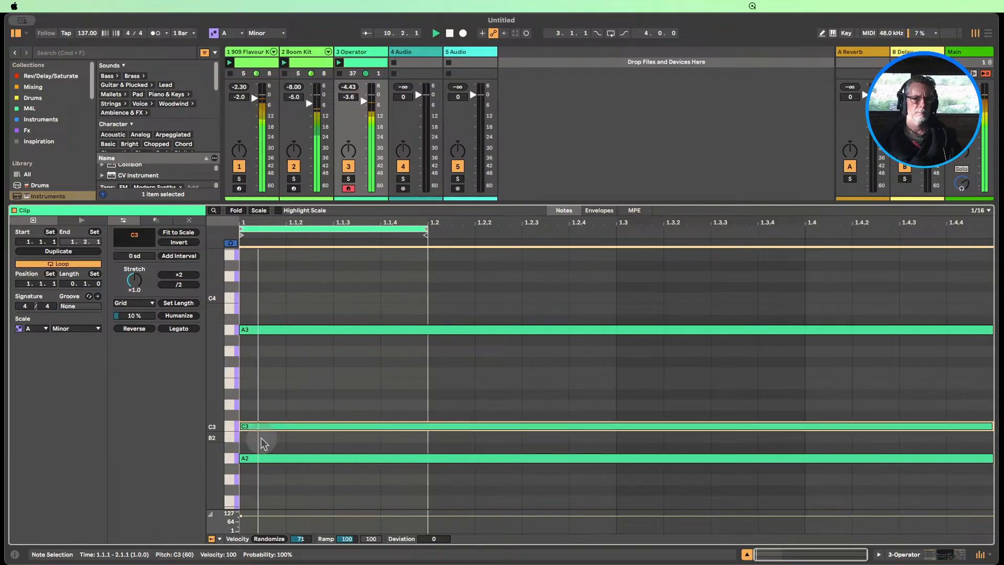
pyautogui.press('Down')
pyautogui.press('Down')
pyautogui.press('Up')
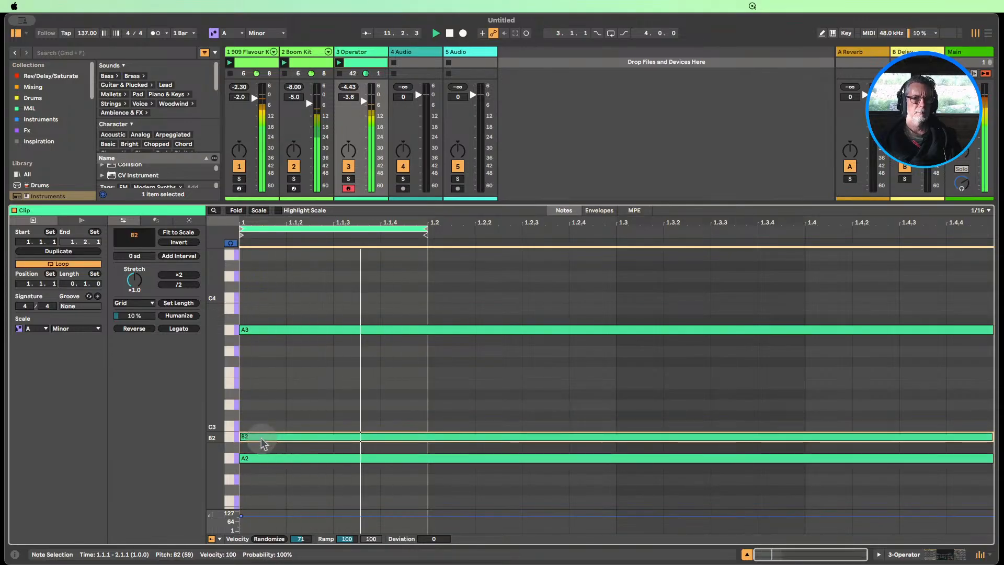
pyautogui.press('Up')
pyautogui.press('Up')
pyautogui.press('Up')
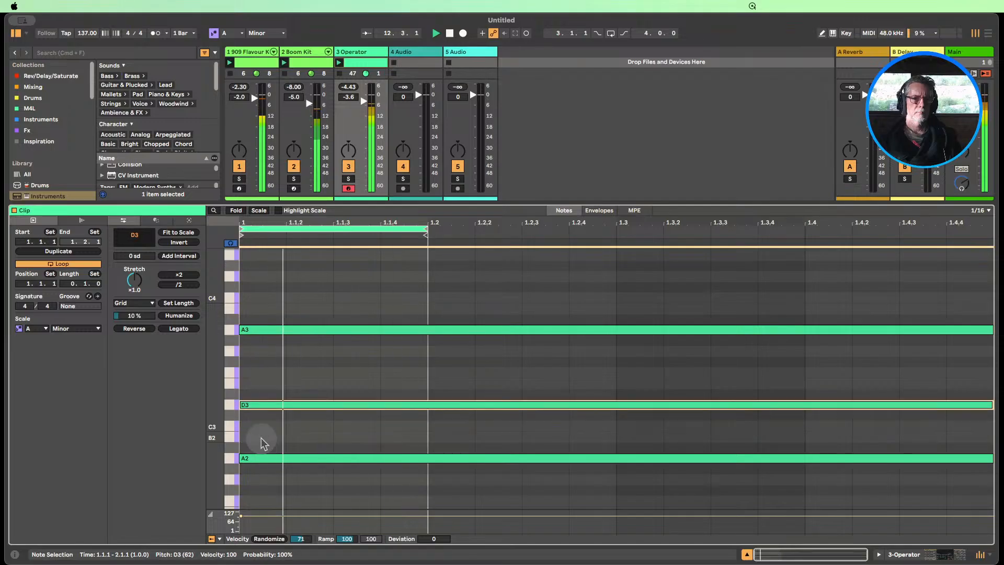
pyautogui.press('Up')
pyautogui.press('Up')
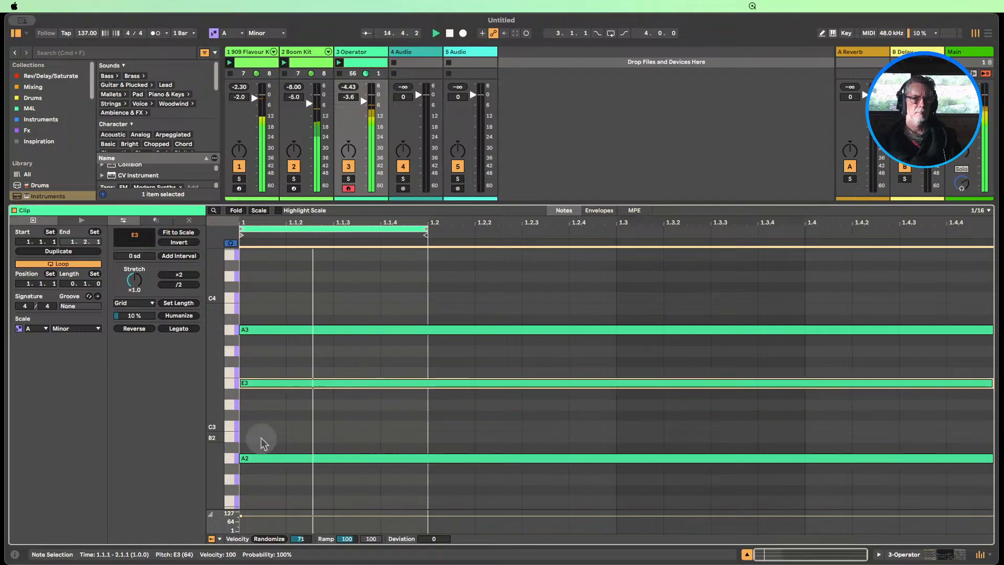
pyautogui.press('Up')
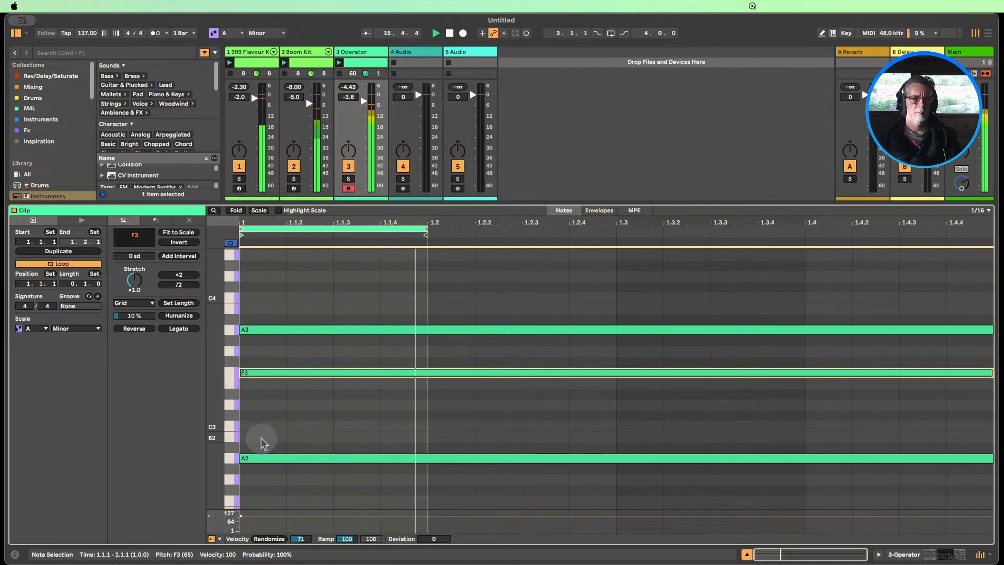
pyautogui.hotkey('shift', 'Down')
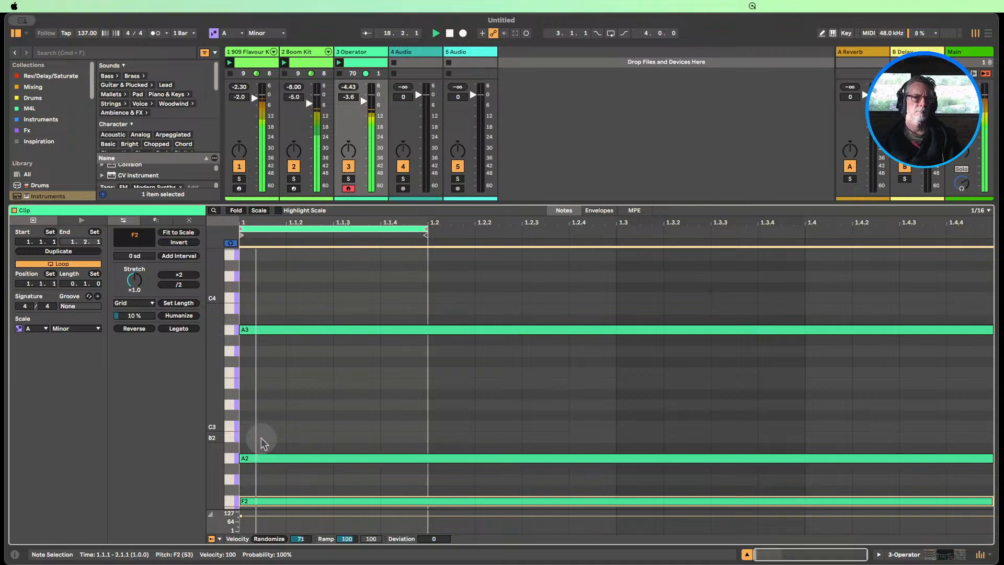
# Transpose all three notes down one octave to F1, A1 and A2, and relaunch the Operator clip
pyautogui.scroll(-2, 287, 408)
pyautogui.scroll(-4, 296, 389)
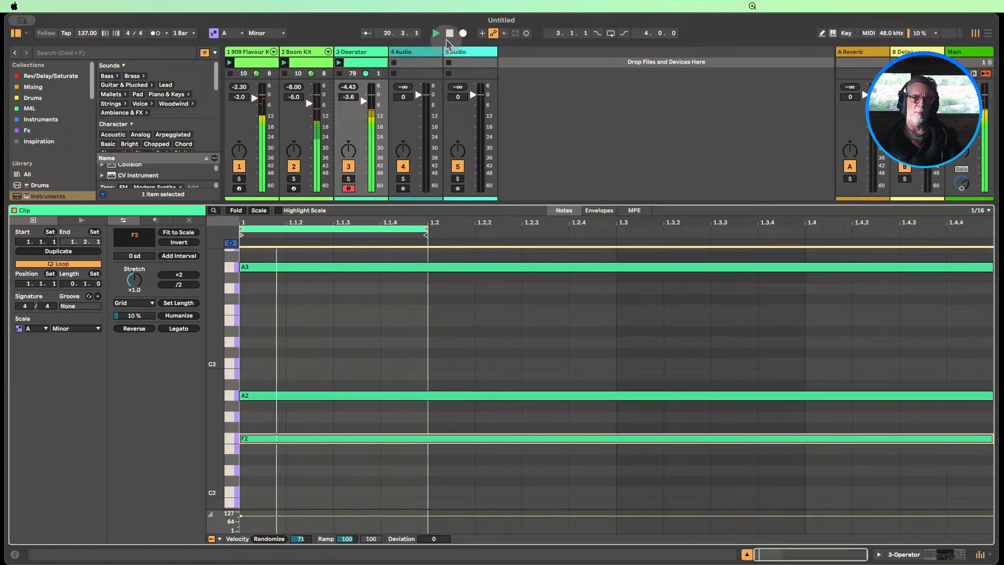
pyautogui.click(328, 439)
pyautogui.moveTo(316, 385); pyautogui.dragTo(306, 258)
pyautogui.hotkey('shift', 'Down')
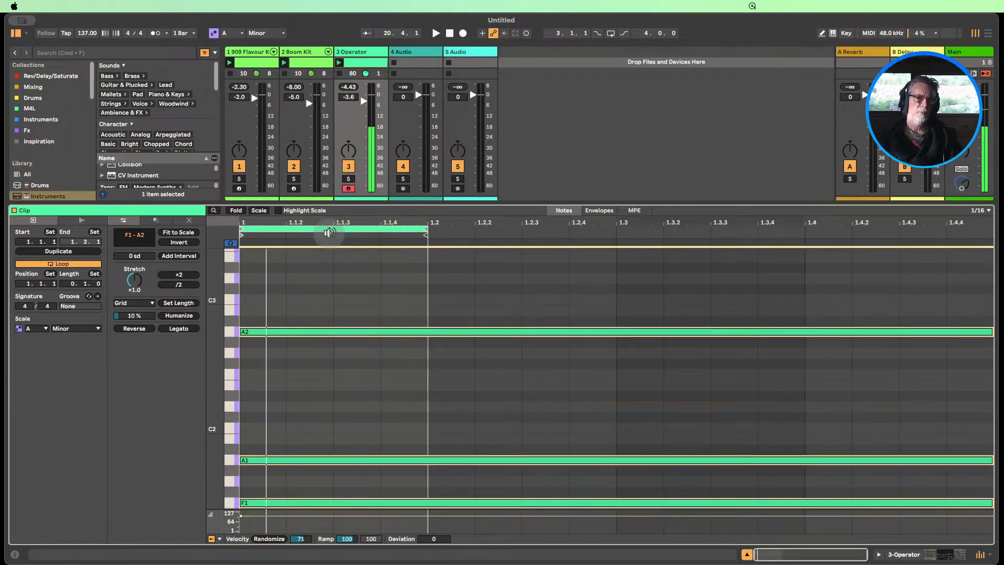
pyautogui.click(339, 63)
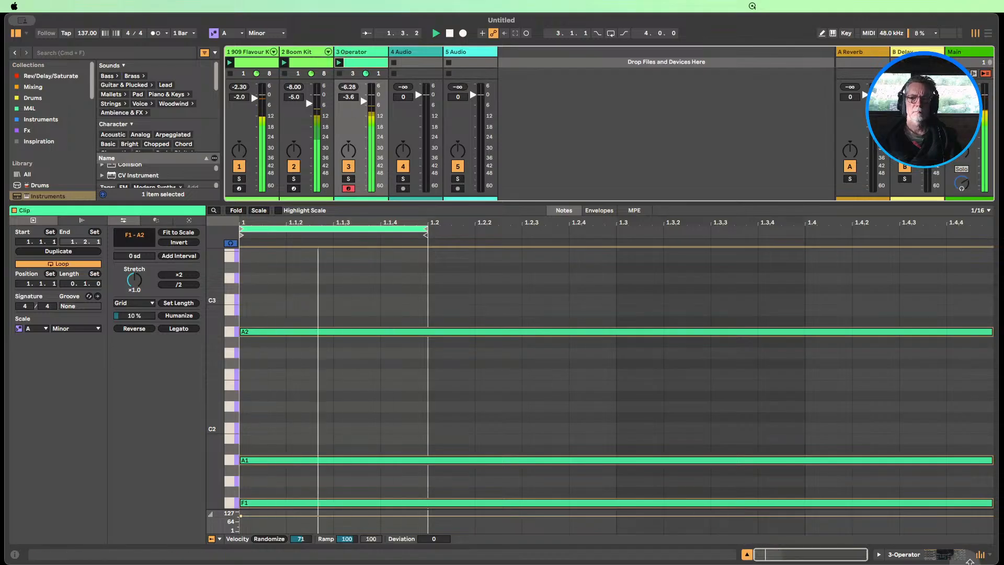
# Stop playback, reopen the Operator clip's notes and extend its loop back to one full bar
pyautogui.click(914, 558)
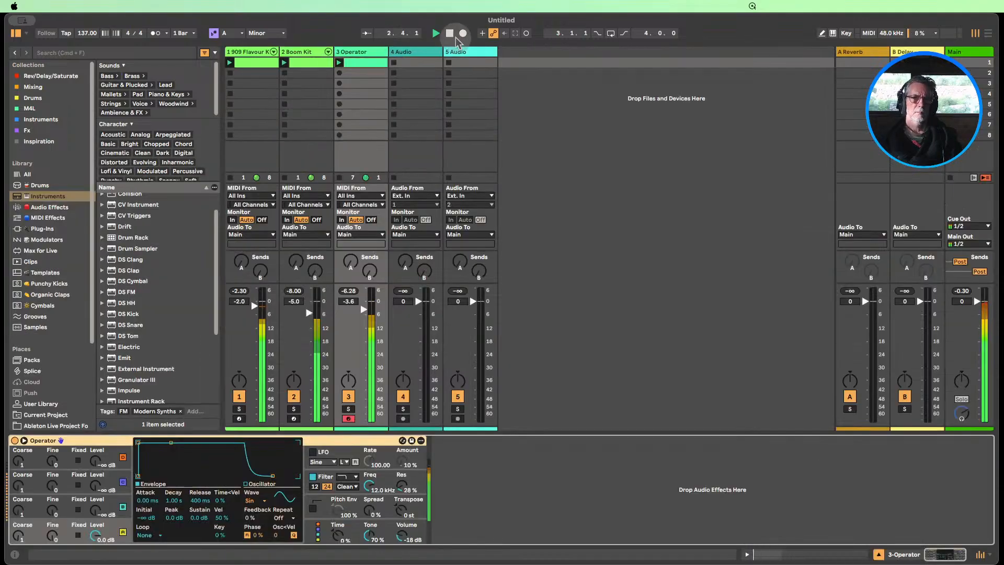
pyautogui.click(449, 33)
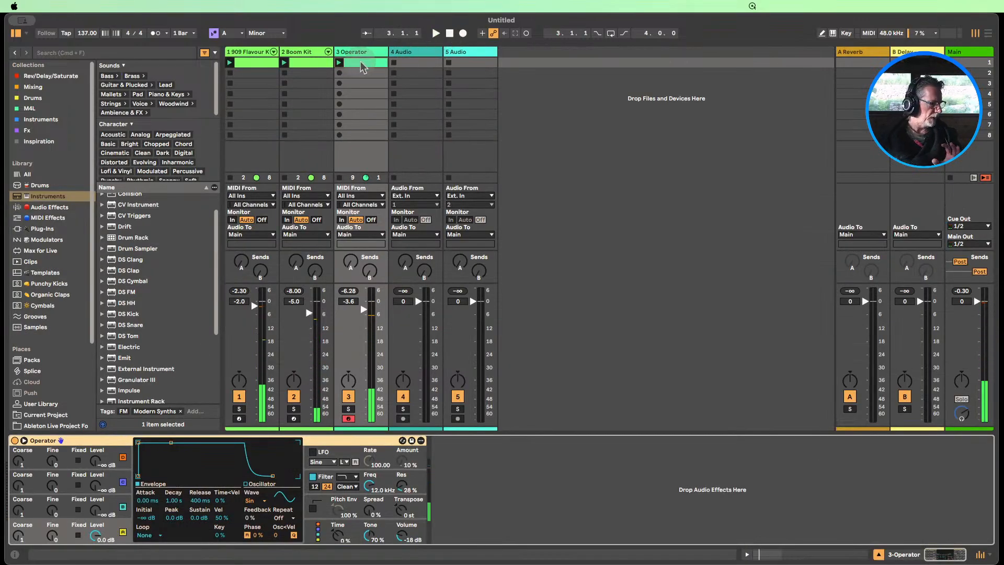
pyautogui.click(361, 63)
pyautogui.doubleClick(348, 65)
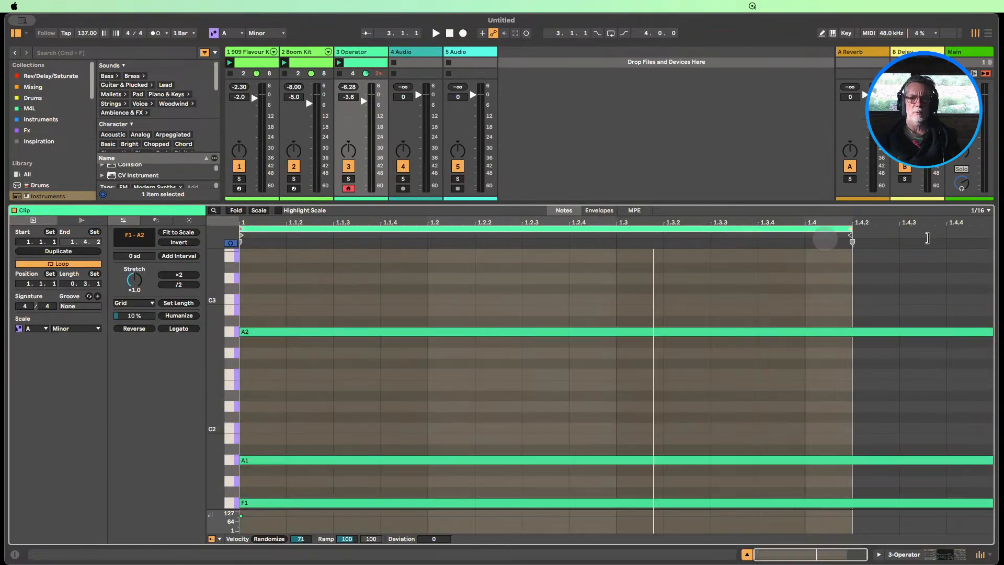
pyautogui.moveTo(927, 238); pyautogui.dragTo(992, 238)
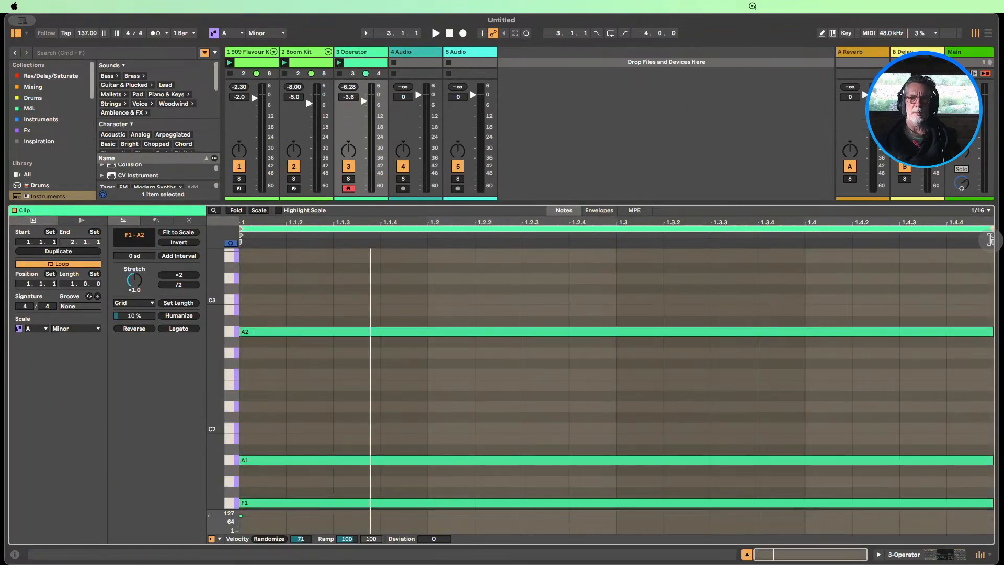
# Add the Arpeggiator MIDI effect in front of Operator and set its style to Up & Down
pyautogui.click(907, 555)
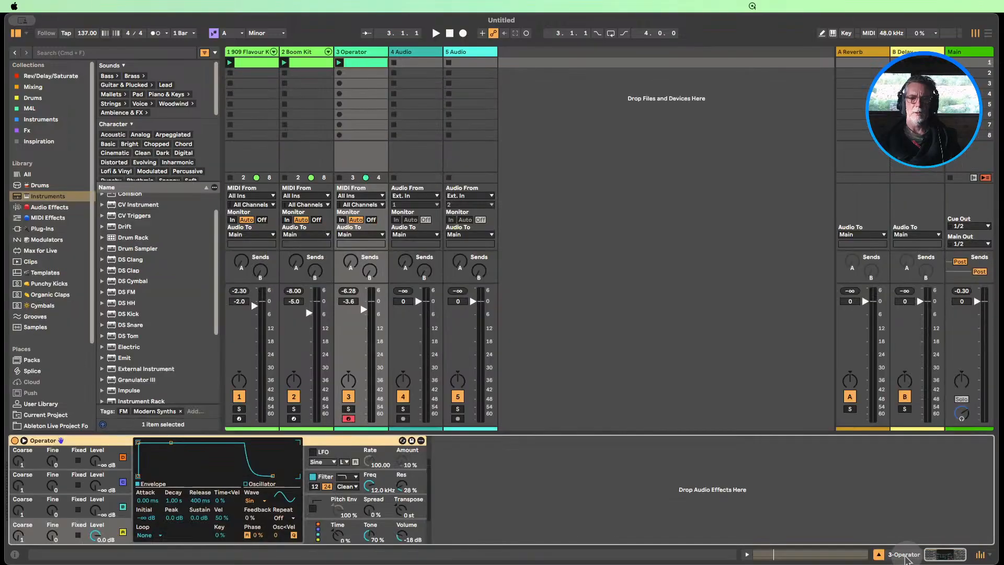
pyautogui.click(49, 219)
pyautogui.moveTo(159, 152); pyautogui.dragTo(350, 103)
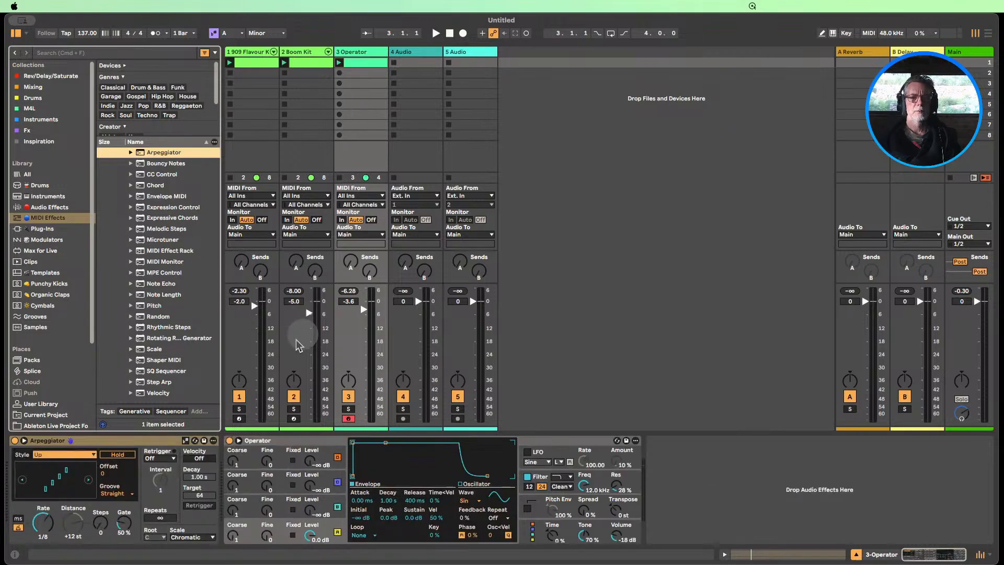
pyautogui.click(58, 456)
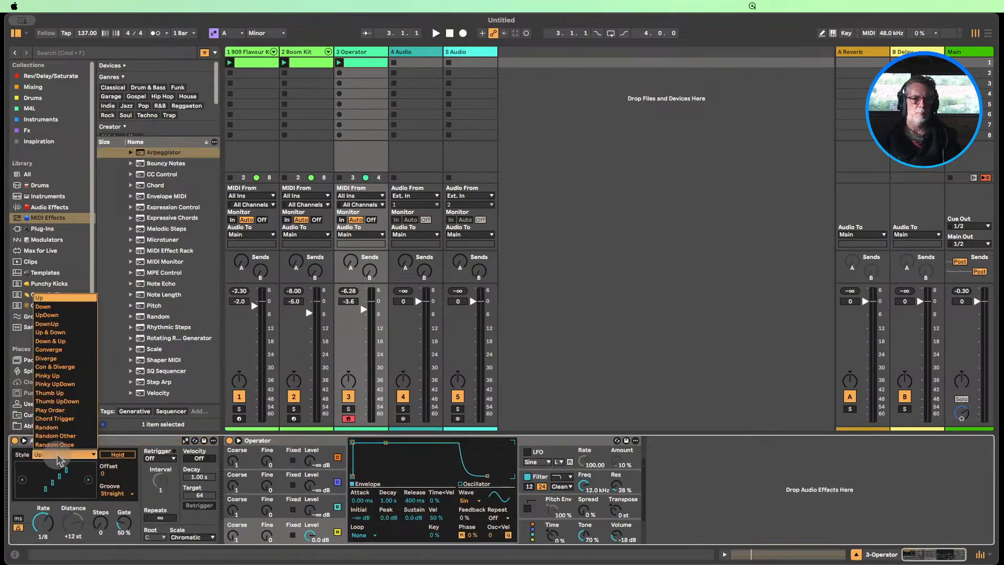
pyautogui.click(68, 333)
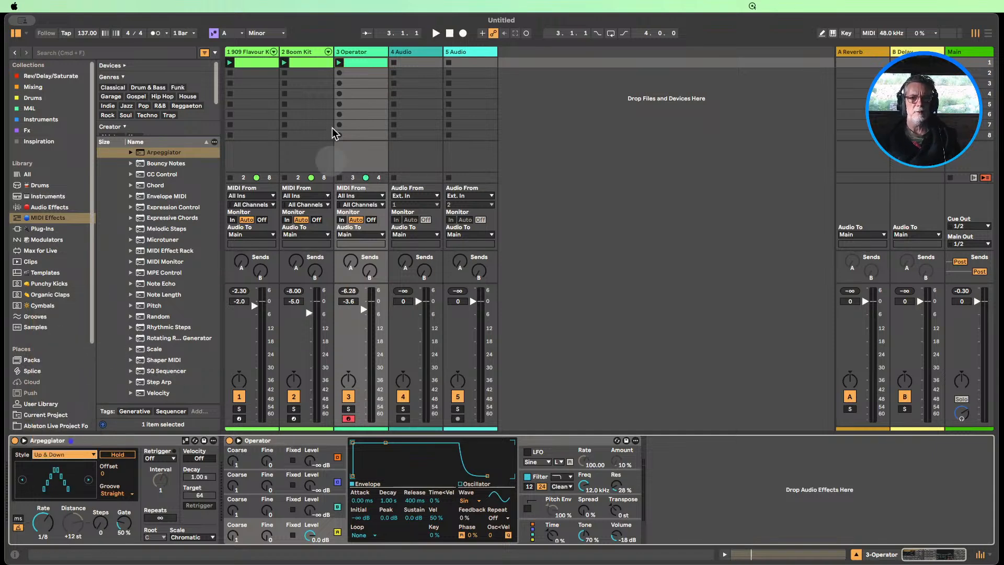
# With the clip playing, raise the Operator track's volume to -2.3 dB and set the Arpeggiator rate to 1/16
pyautogui.click(340, 62)
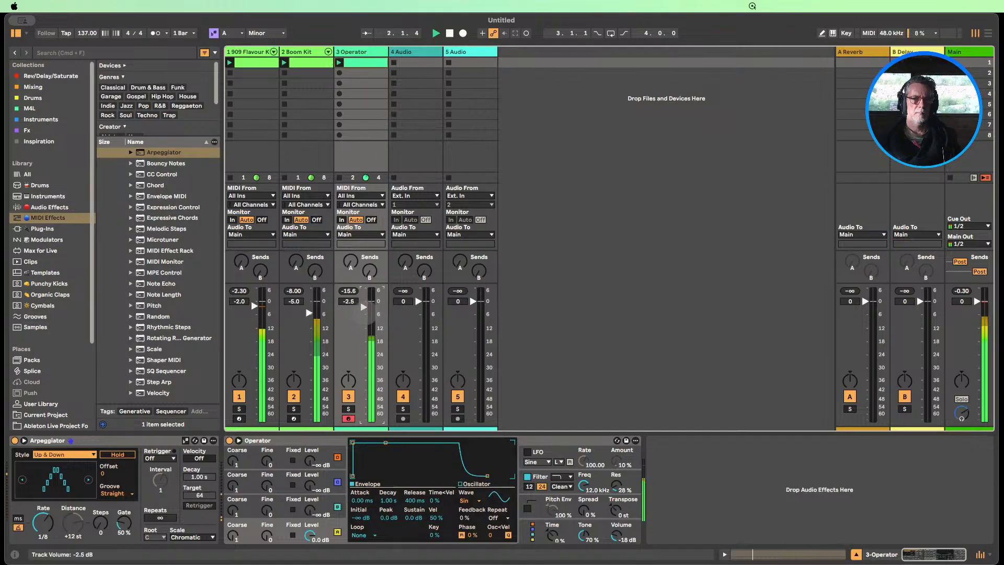
pyautogui.click(44, 525)
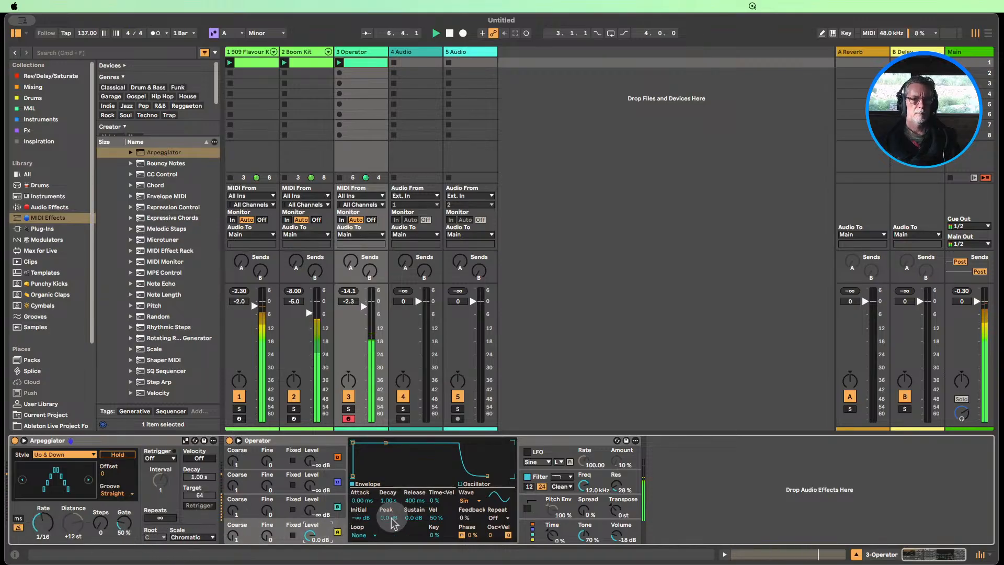
# Raise Operator's filter frequency to 18.5 kHz, compare Saw D with Sine 8 Bit for oscillator A, and keep Sine 8 Bit
pyautogui.click(617, 502)
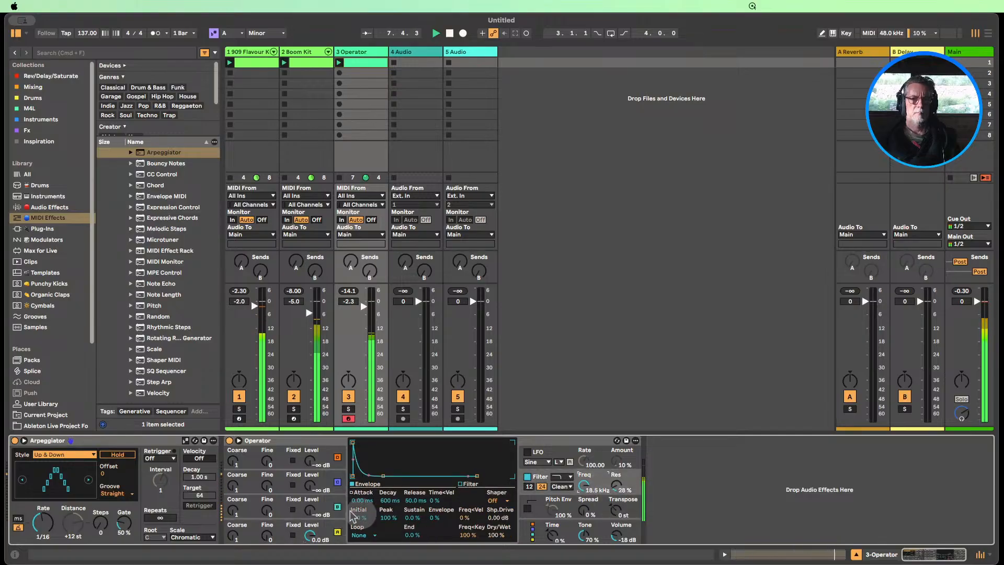
pyautogui.click(286, 531)
pyautogui.click(468, 501)
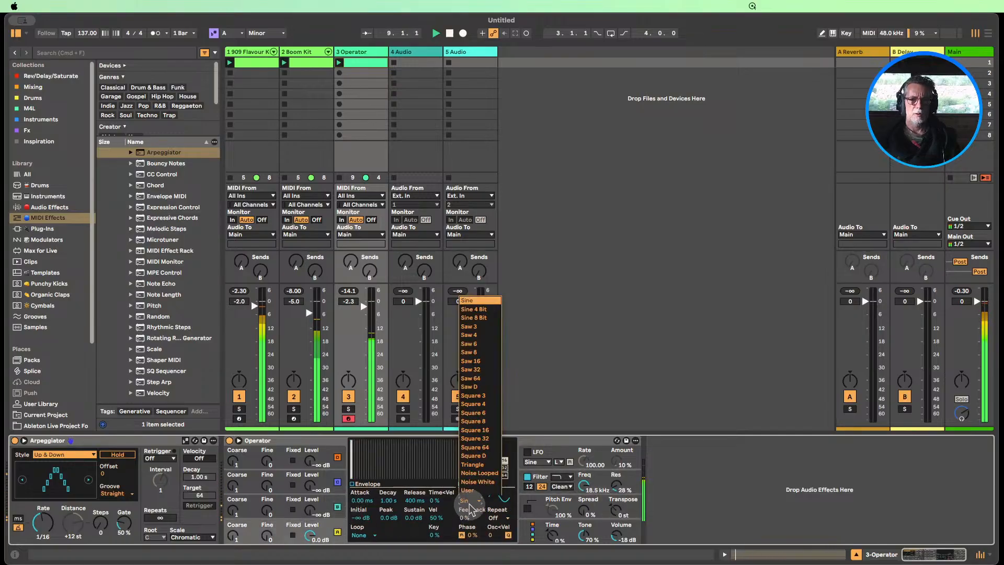
pyautogui.click(473, 318)
pyautogui.click(470, 500)
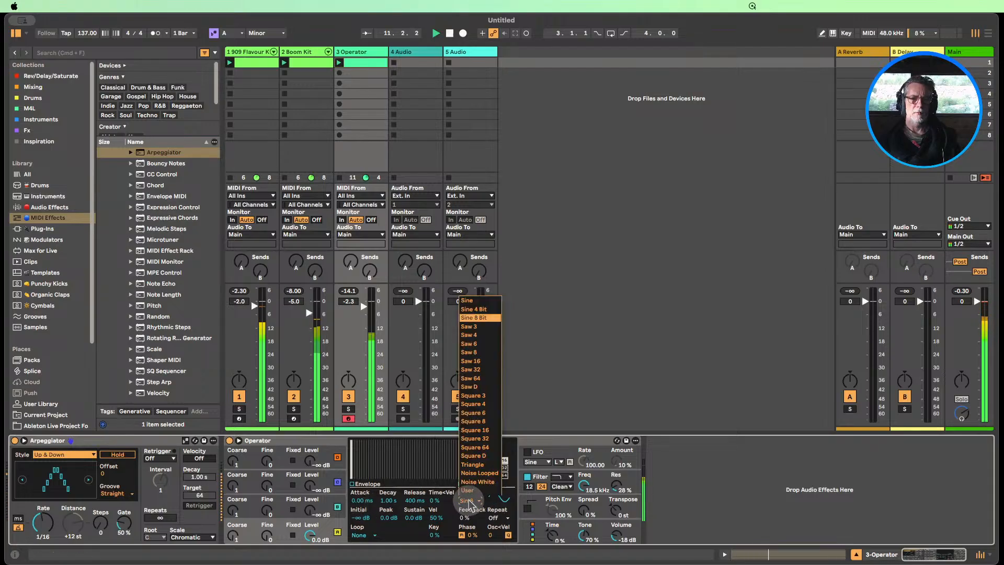
pyautogui.click(478, 391)
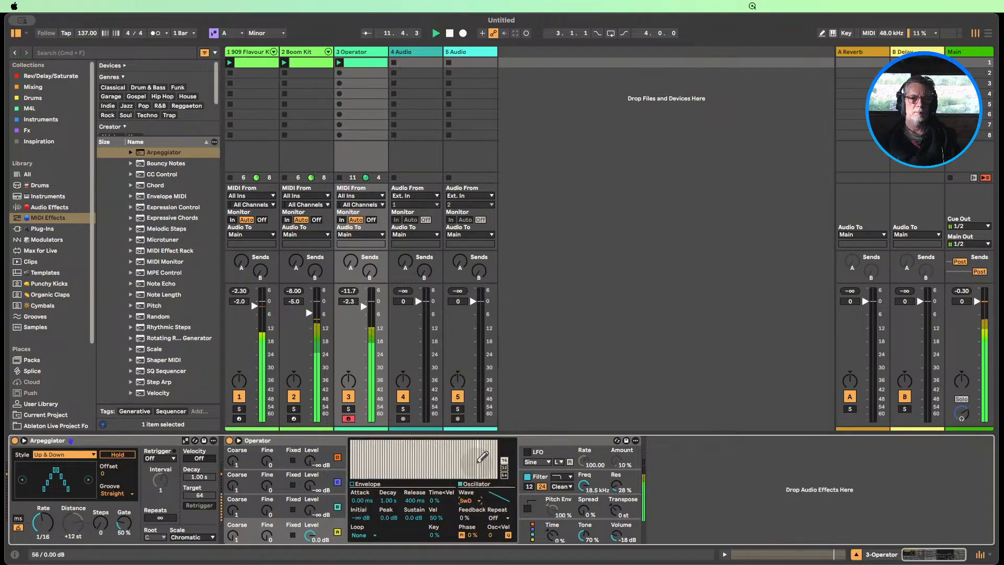
pyautogui.click(468, 501)
pyautogui.click(474, 322)
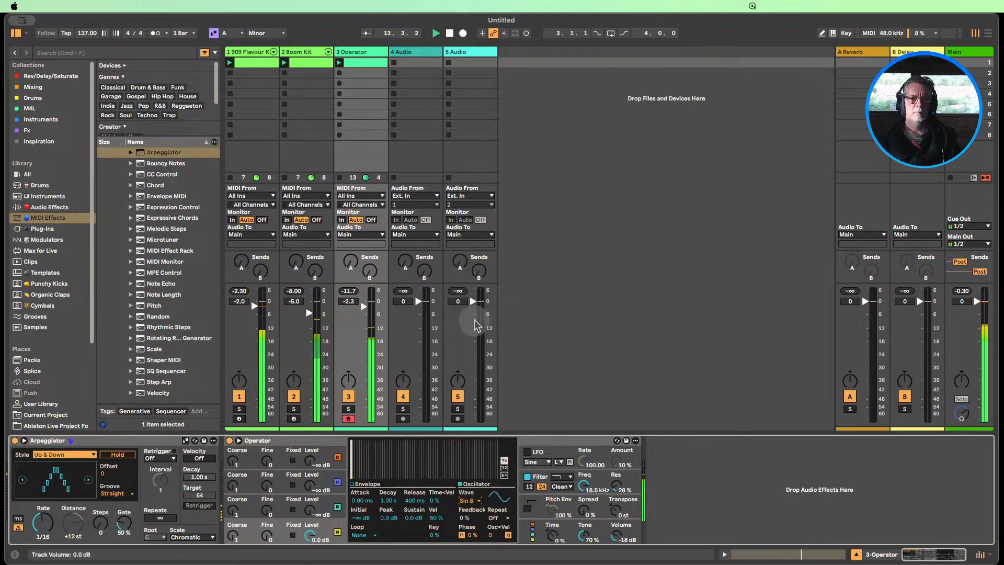
# Check Operator's filter and global settings, and raise oscillator A's feedback to 11%
pyautogui.click(585, 486)
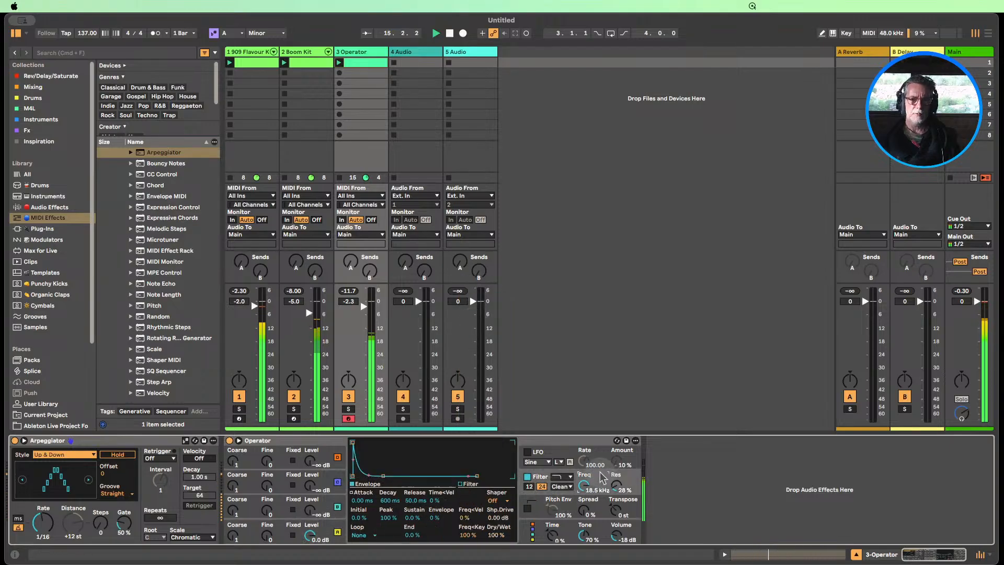
pyautogui.click(557, 532)
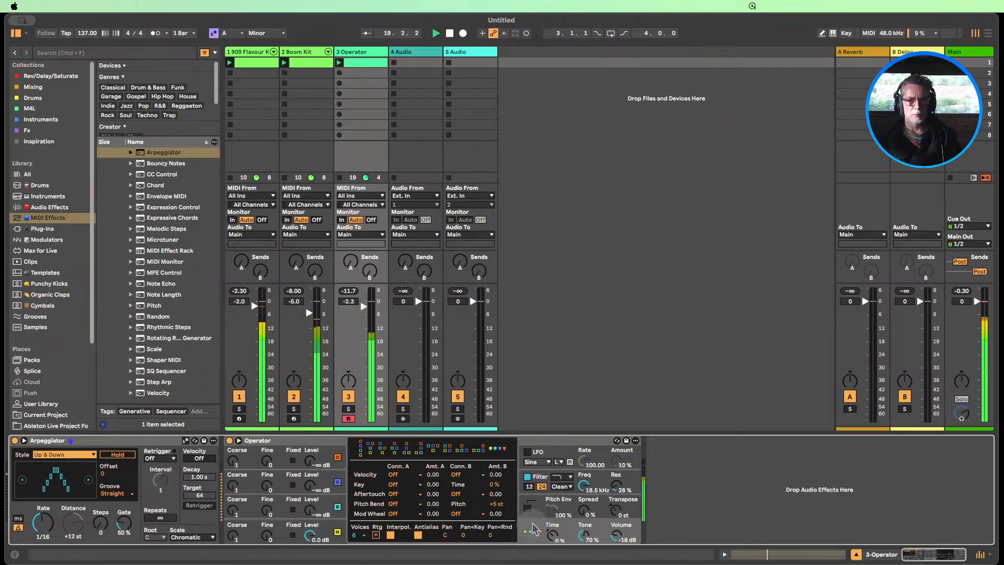
pyautogui.click(330, 531)
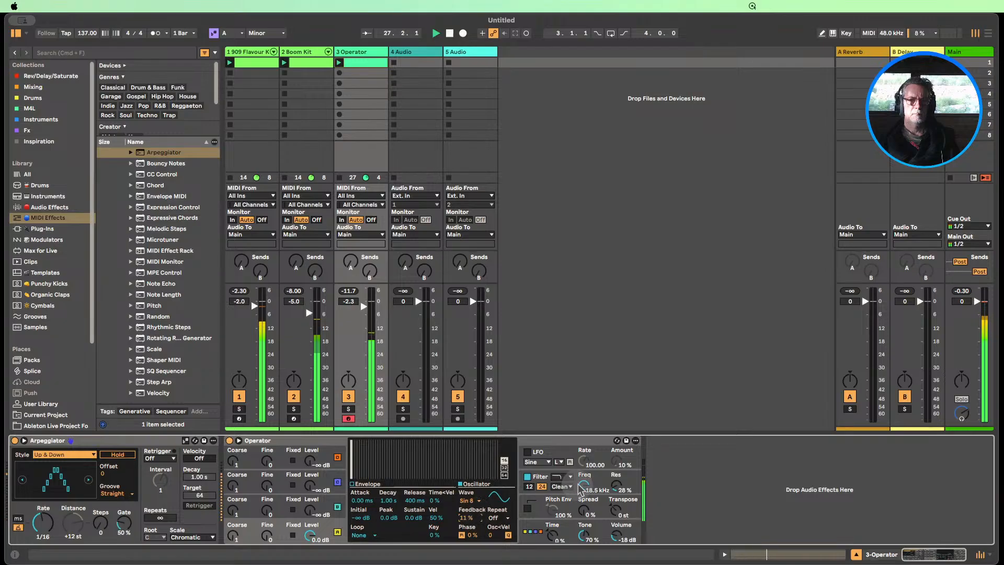
# Set Operator's filter envelope amount to 34% and lower the filter frequency to 243 Hz
pyautogui.moveTo(584, 486); pyautogui.dragTo(584, 502)
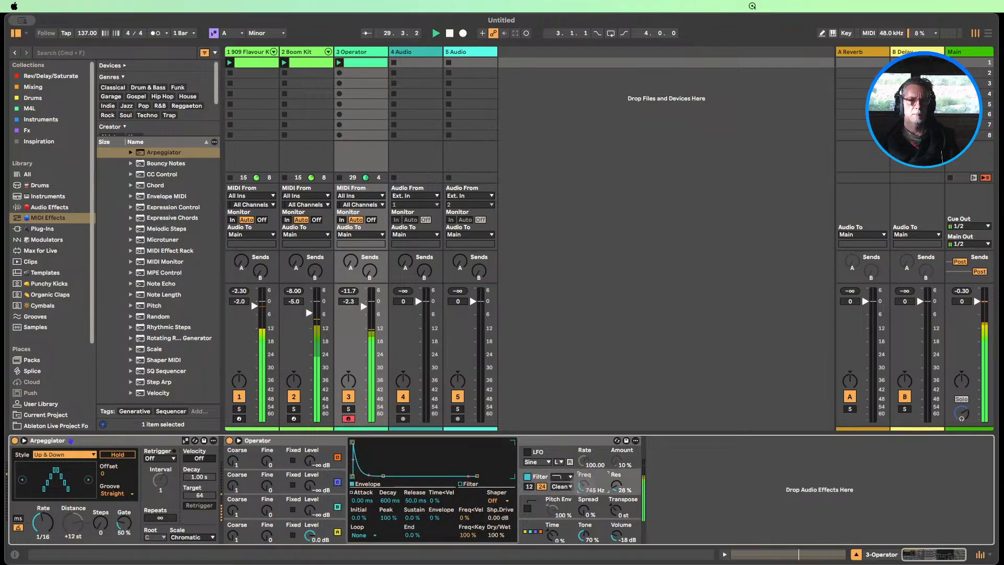
pyautogui.moveTo(448, 519); pyautogui.dragTo(440, 518)
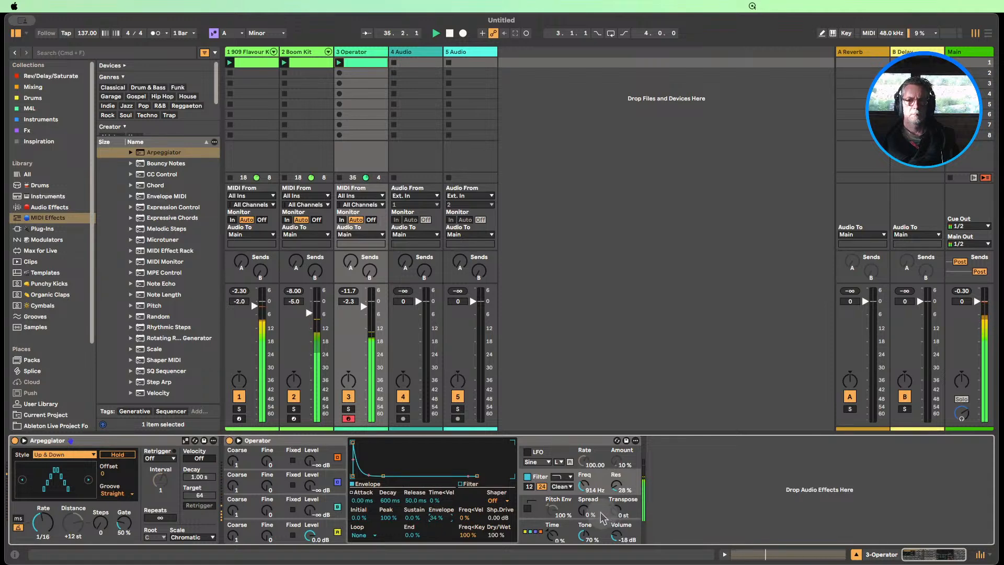
pyautogui.moveTo(584, 485); pyautogui.dragTo(584, 476)
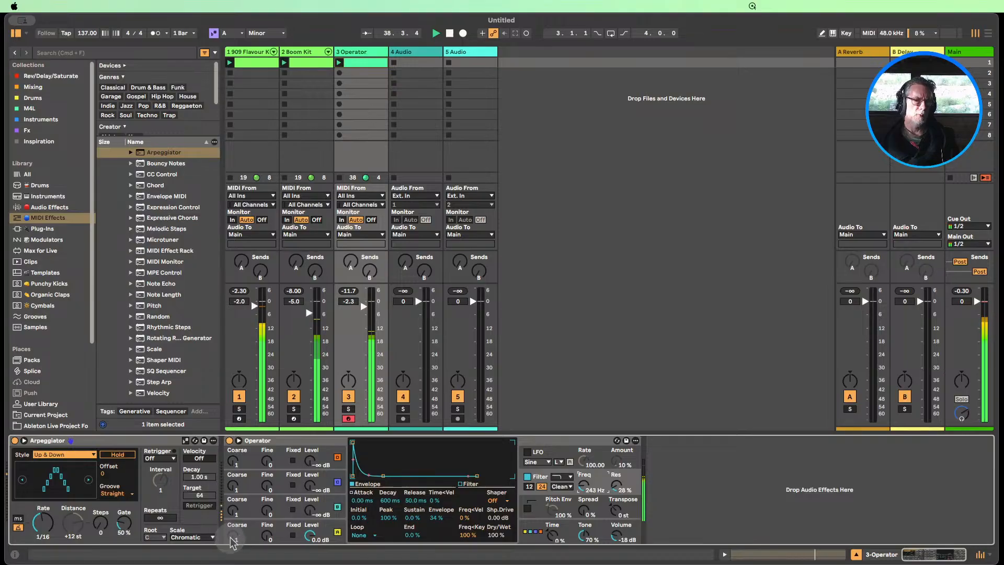
# Drop oscillator A's coarse tuning to 0.5 and sweep the filter frequency up, settling at 347 Hz
pyautogui.moveTo(233, 537); pyautogui.dragTo(239, 549)
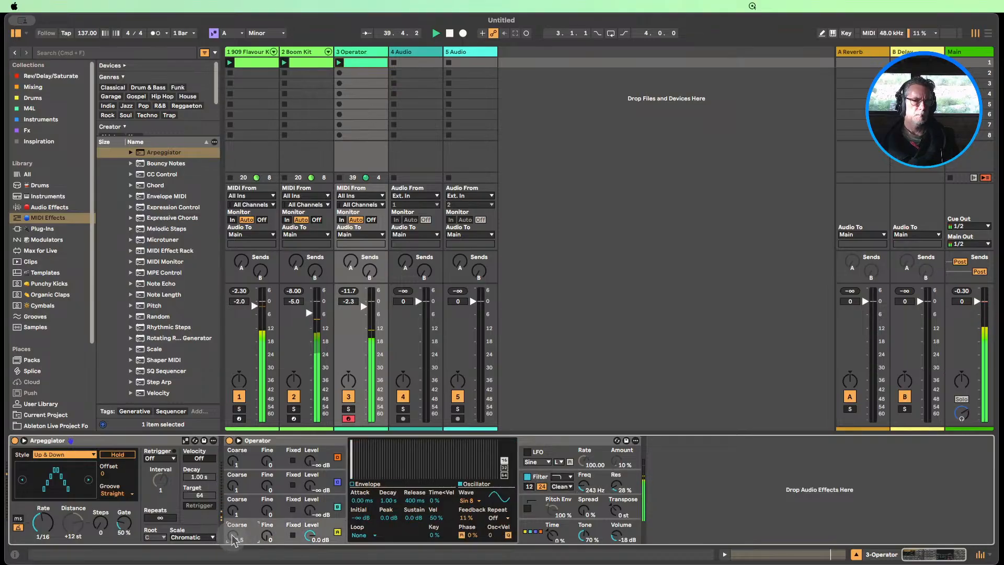
pyautogui.moveTo(584, 486); pyautogui.dragTo(584, 470)
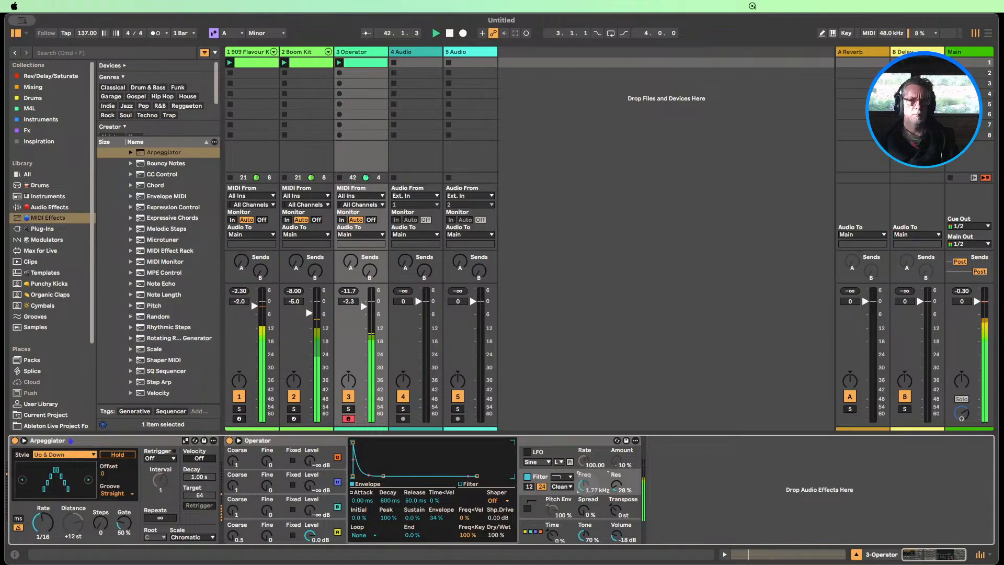
pyautogui.moveTo(584, 487); pyautogui.dragTo(584, 489)
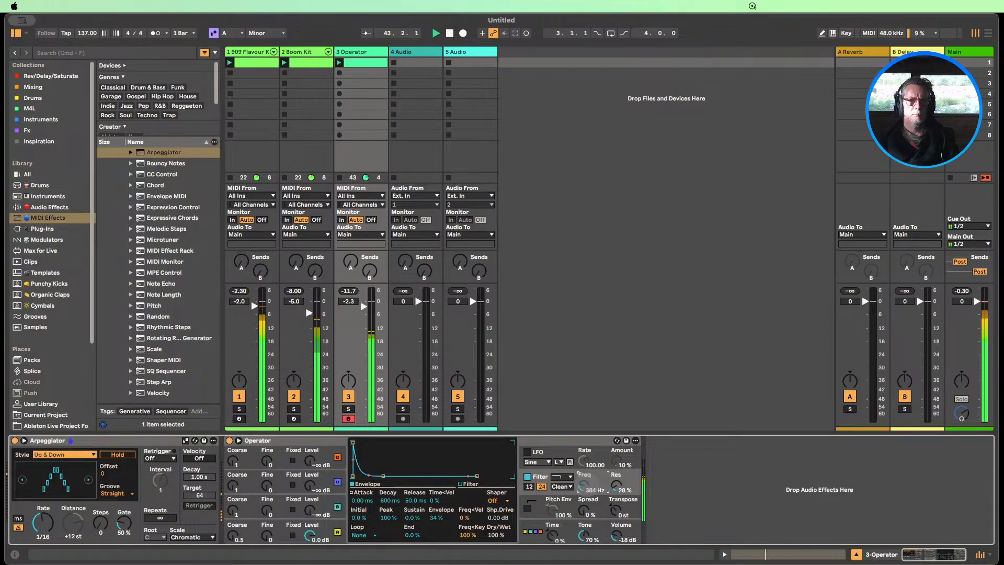
# Mute the Boom Kit track and raise the Operator track's volume to -2.0 dB
pyautogui.click(310, 535)
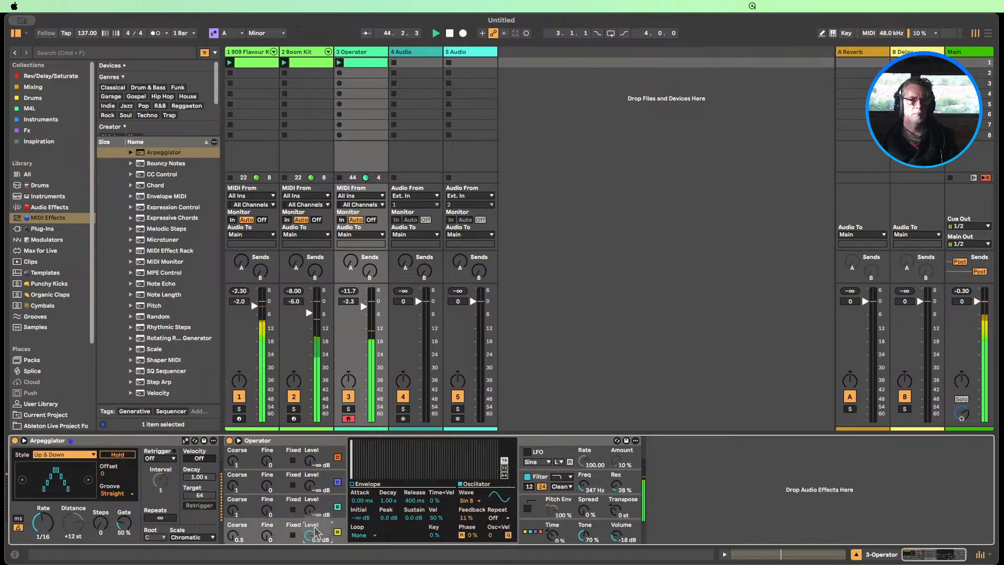
pyautogui.click(293, 396)
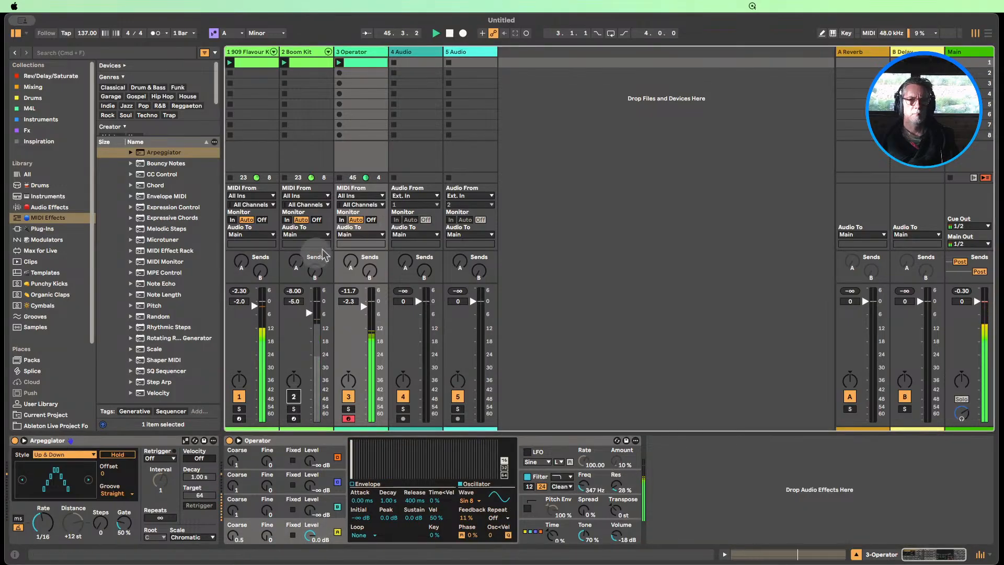
pyautogui.moveTo(368, 316); pyautogui.dragTo(368, 314)
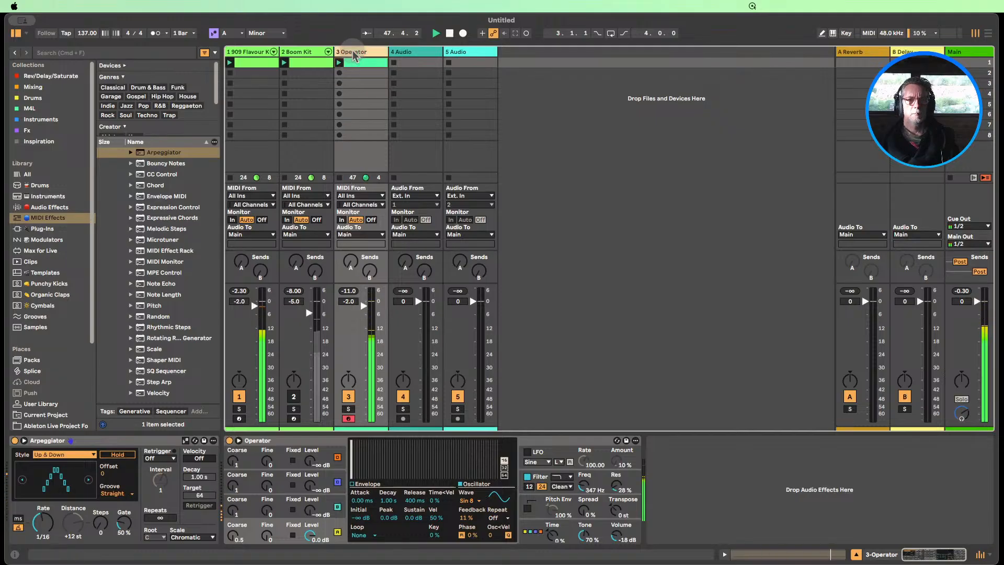
# Set Operator's filter to 495 Hz with 26% resonance and 33% envelope amount, and return oscillator A's coarse tuning to 1
pyautogui.moveTo(604, 485); pyautogui.dragTo(604, 450)
pyautogui.moveTo(435, 519); pyautogui.dragTo(437, 519)
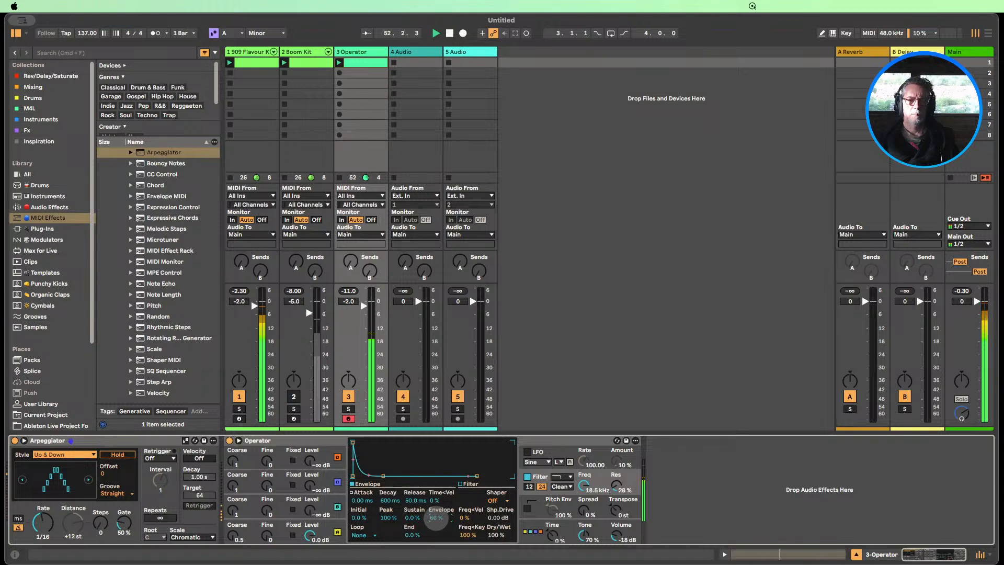
pyautogui.moveTo(437, 519); pyautogui.dragTo(437, 521)
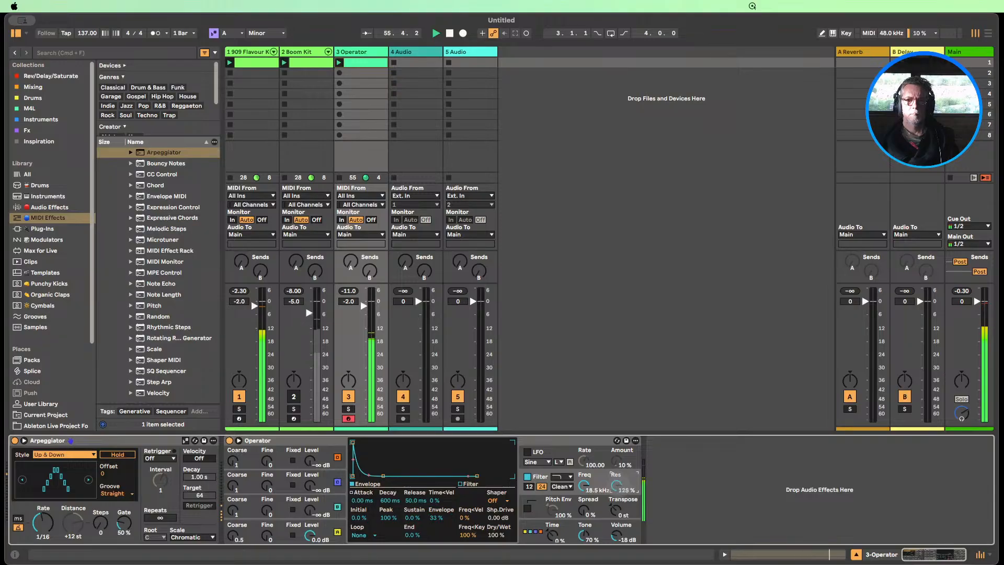
pyautogui.moveTo(618, 487); pyautogui.dragTo(586, 510)
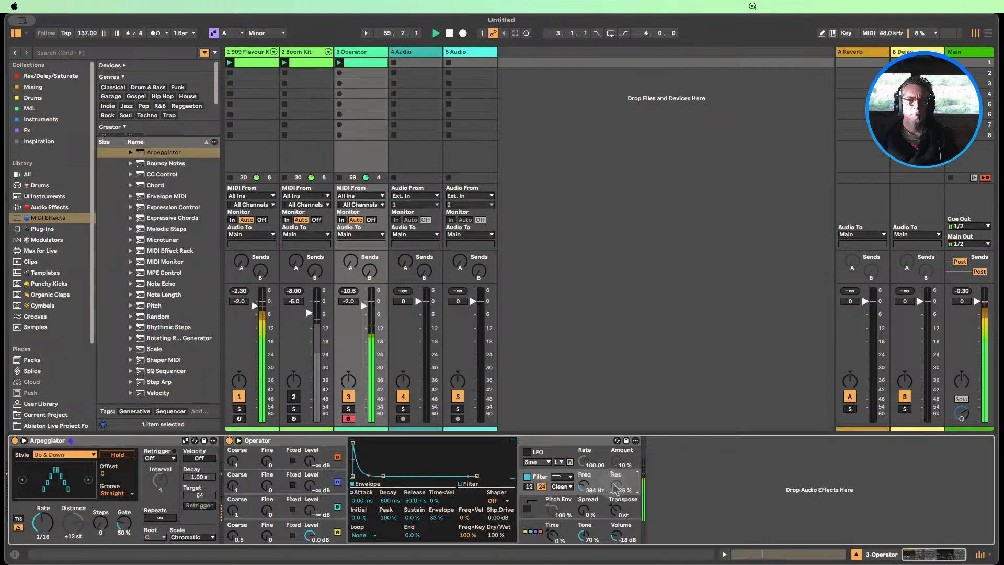
pyautogui.moveTo(584, 503); pyautogui.dragTo(584, 497)
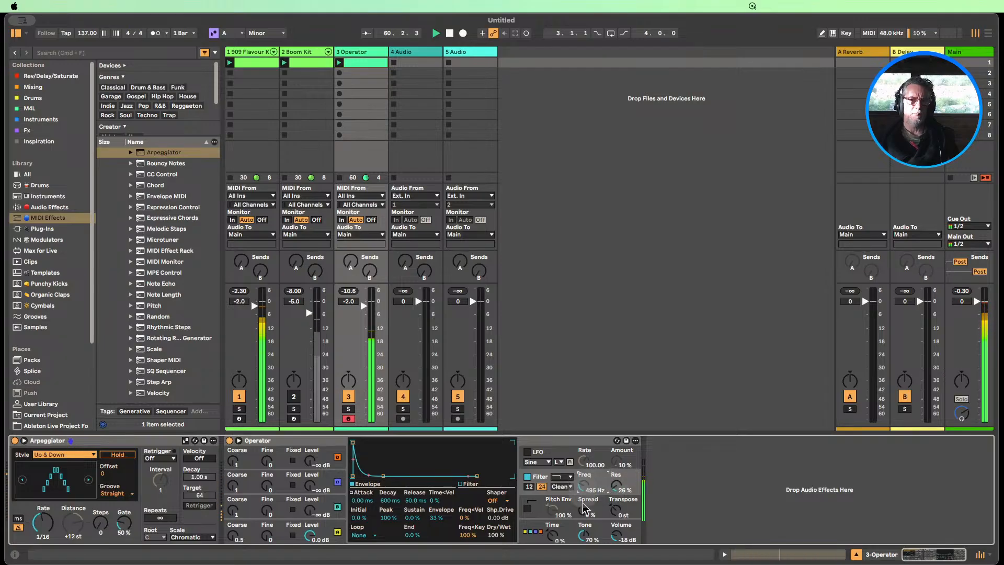
pyautogui.click(234, 538)
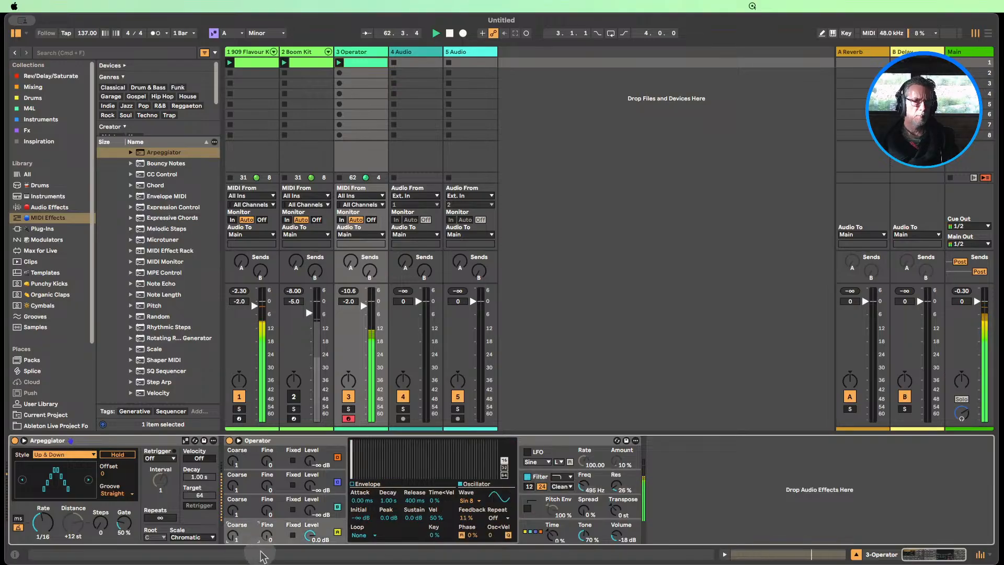
# In the Operator clip, try the F1 note at E2, D2 and C2, place it at C1, and return to the device view
pyautogui.doubleClick(359, 63)
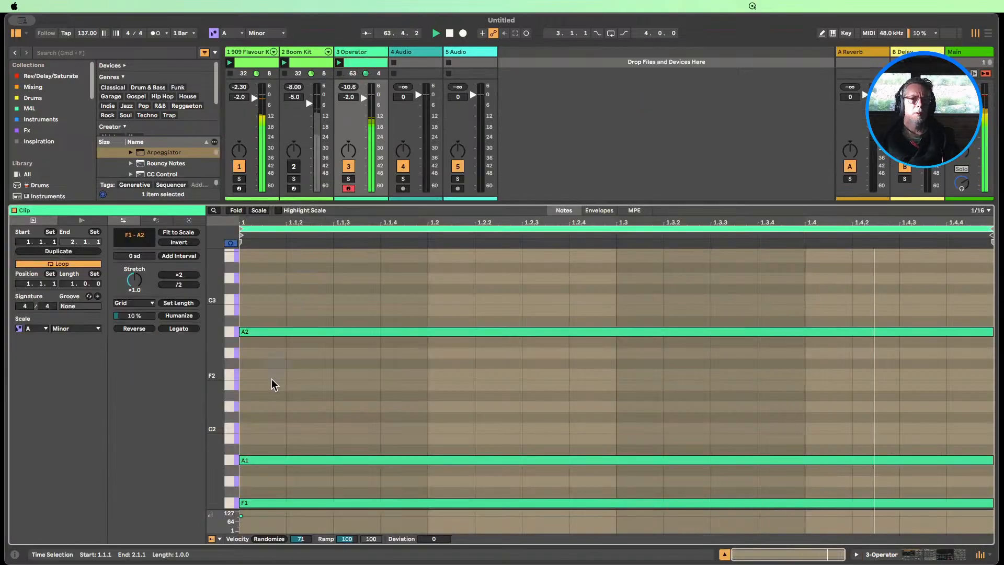
pyautogui.scroll(-2, 277, 408)
pyautogui.click(270, 444)
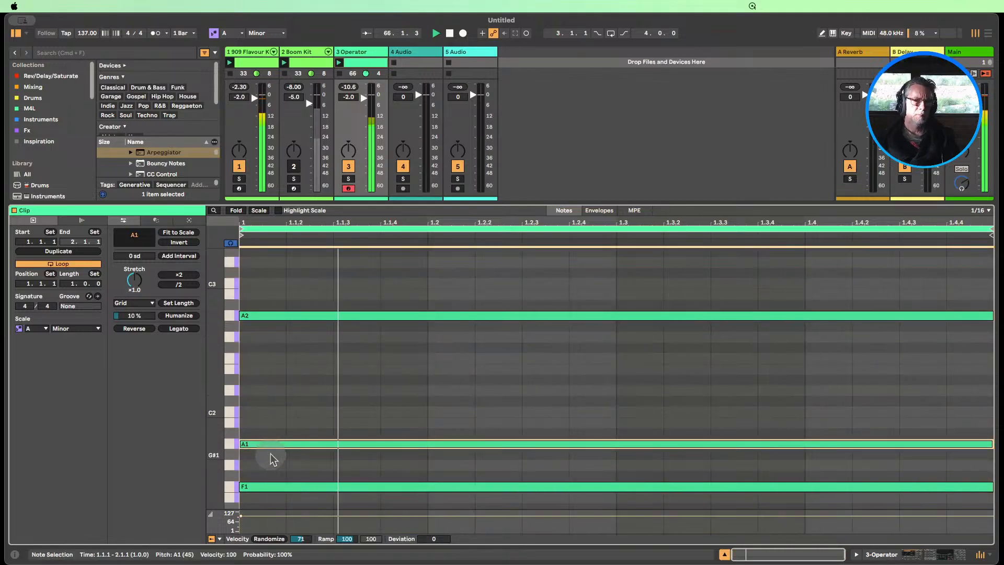
pyautogui.click(260, 487)
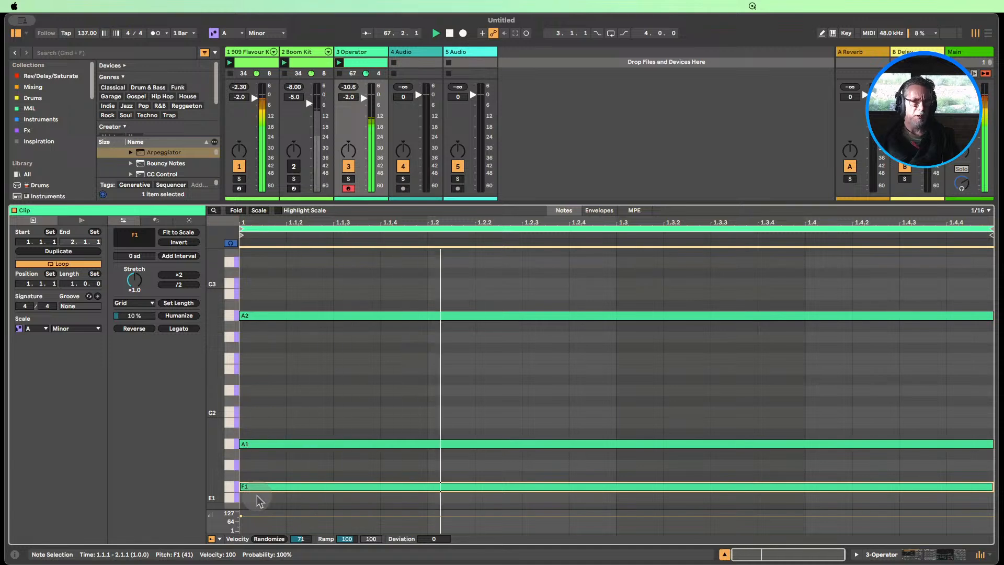
pyautogui.hotkey('shift', 'Up')
pyautogui.press('Down')
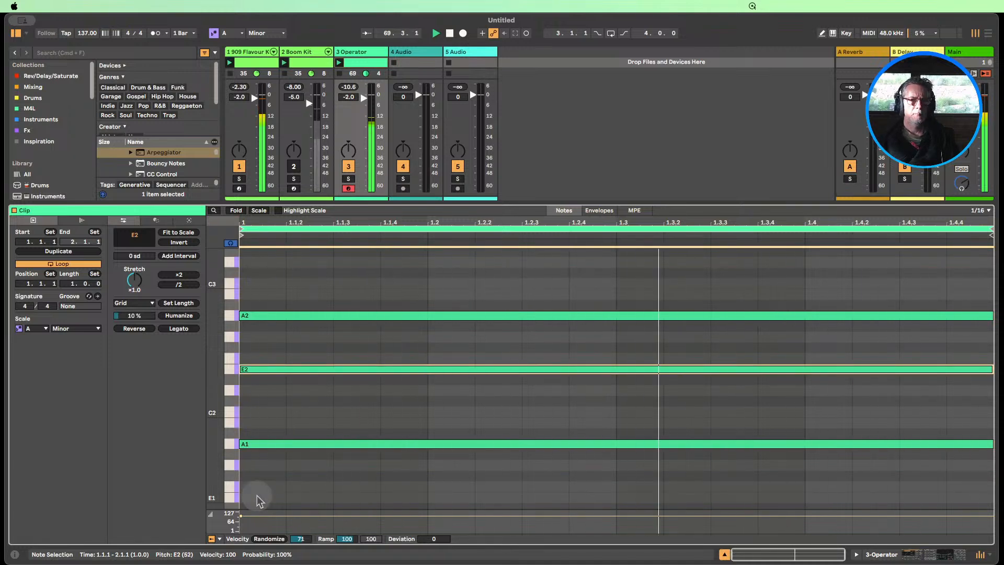
pyautogui.press('Down')
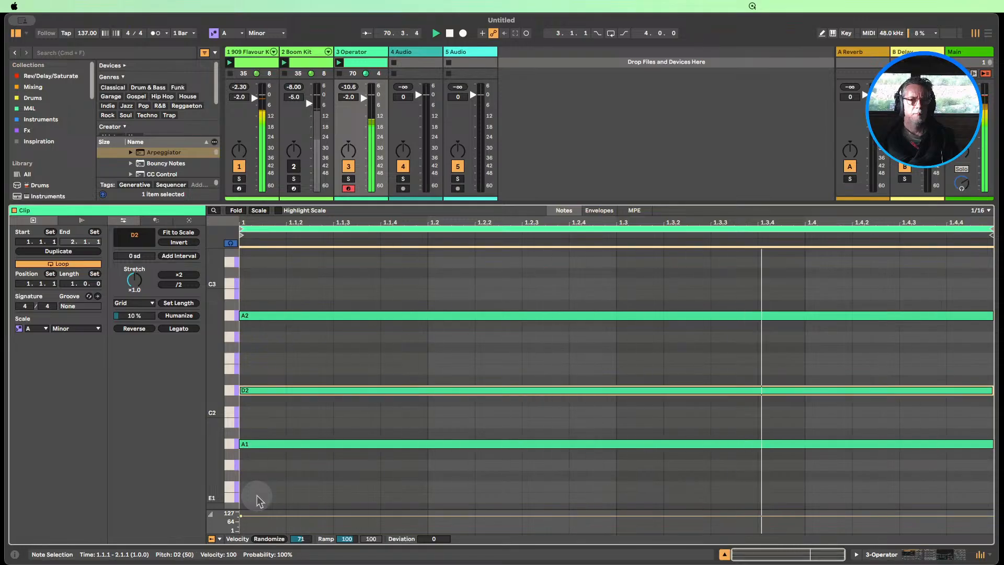
pyautogui.press('Down')
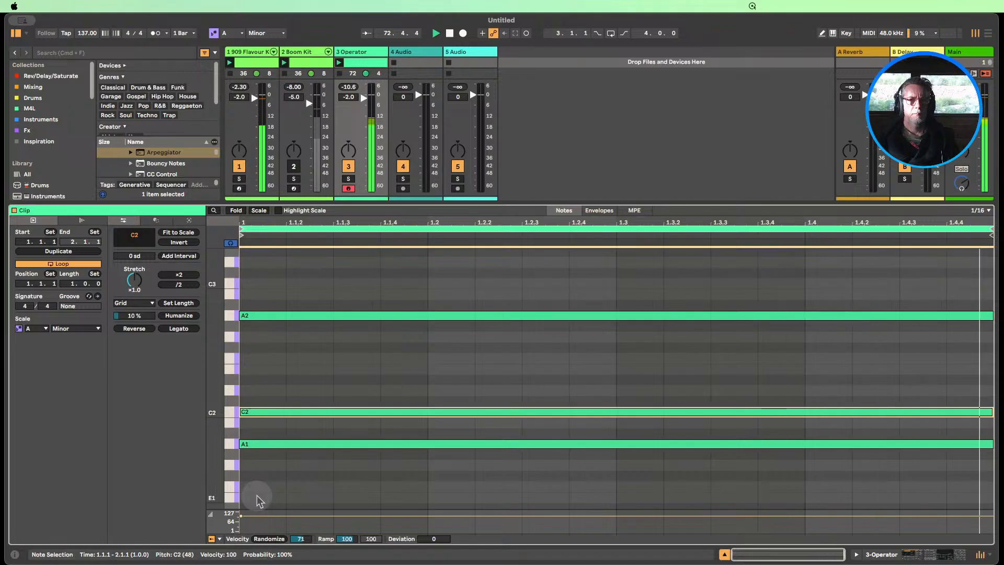
pyautogui.hotkey('shift', 'Down')
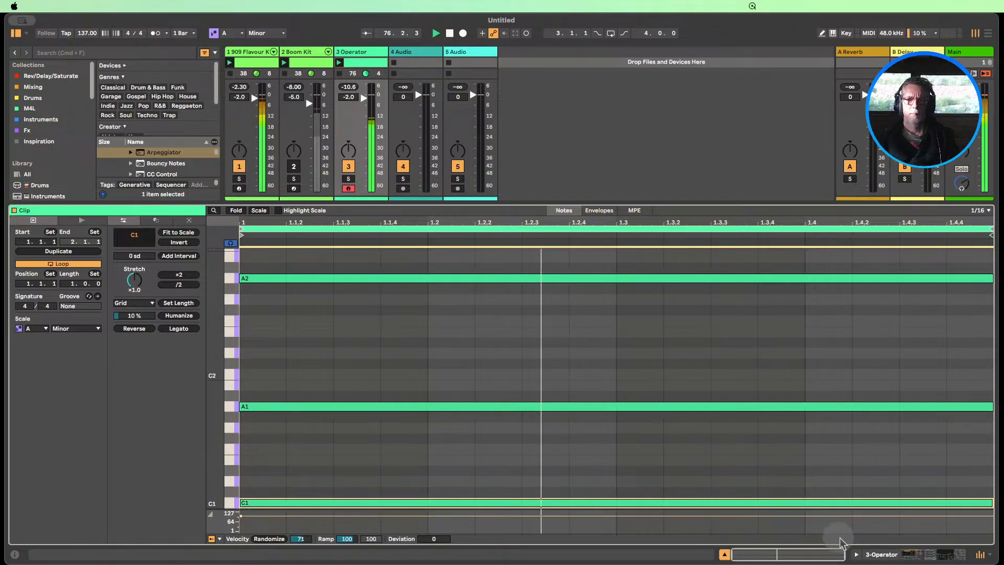
pyautogui.hotkey('shift', 'Tab')
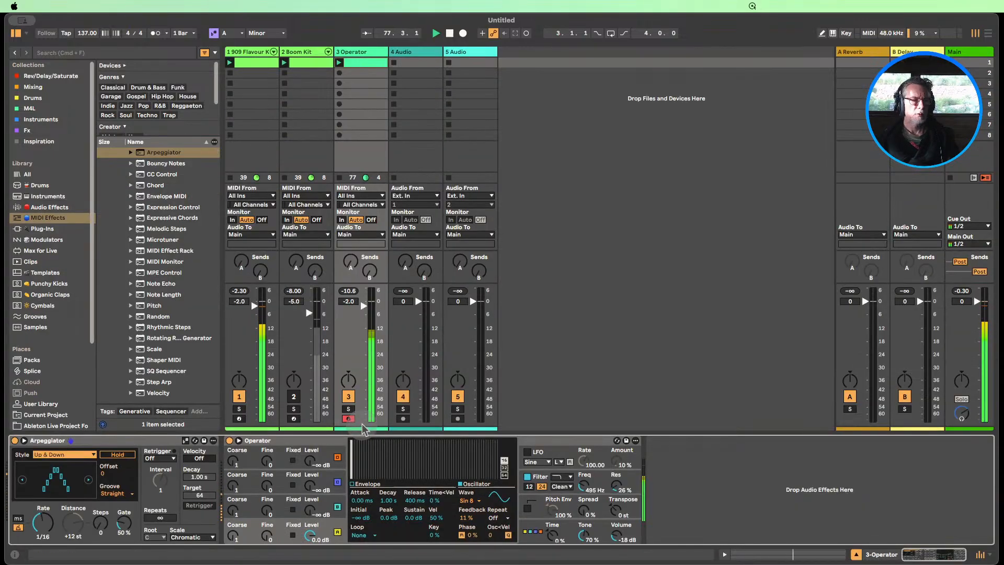
# Swap the mute from Boom Kit to 909 Flavour Kit, and set Boom Kit to -4.0 dB and Operator to -2.3 dB
pyautogui.click(240, 396)
pyautogui.click(294, 396)
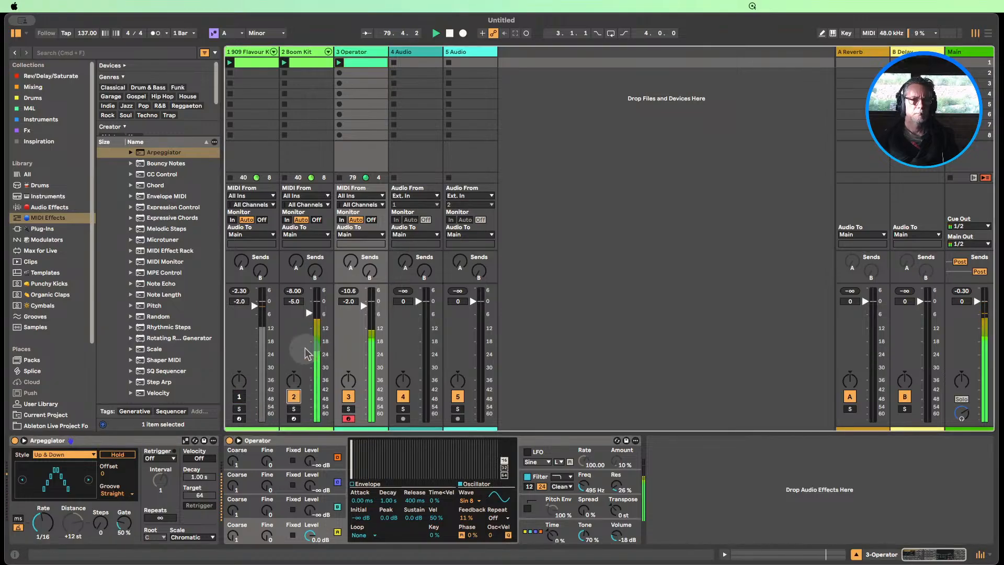
pyautogui.moveTo(309, 313); pyautogui.dragTo(363, 307)
# Set Operator's oscillator B level to -24 dB and shorten oscillator A's release to 87.3 ms
pyautogui.moveTo(305, 515)
pyautogui.mouseDown()
pyautogui.moveTo(305, 471)
pyautogui.moveTo(308, 518)
pyautogui.mouseUp()
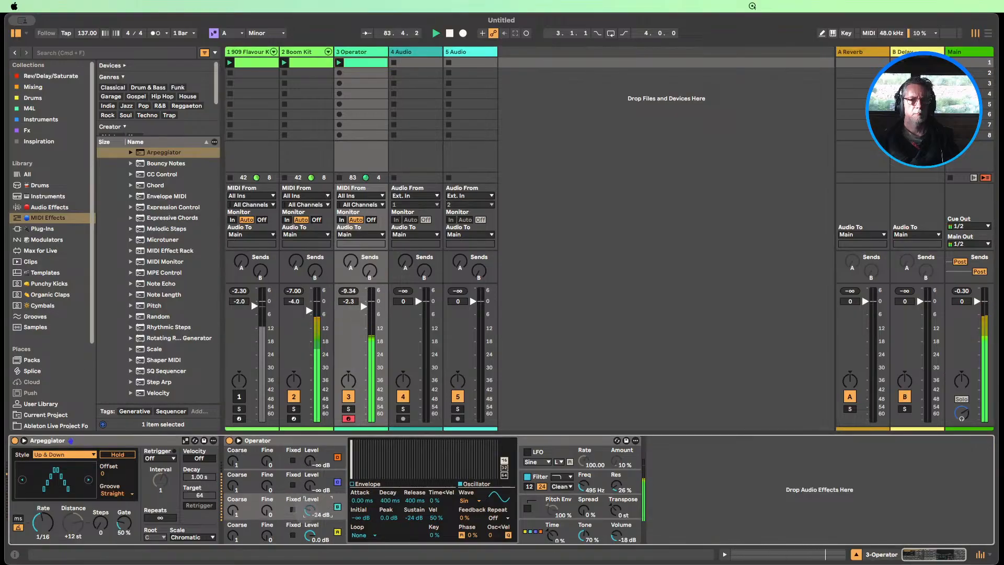
pyautogui.click(314, 529)
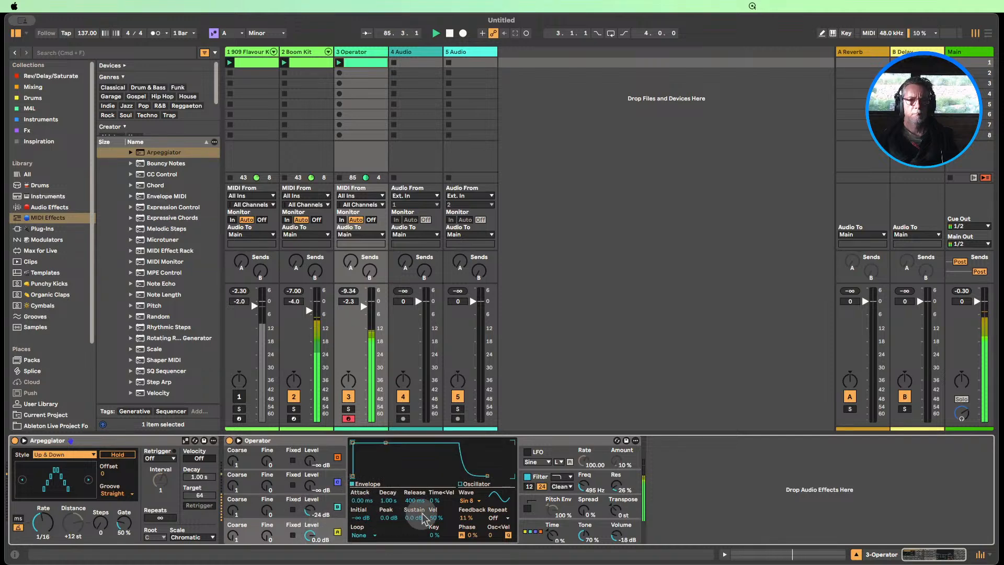
pyautogui.moveTo(415, 501)
pyautogui.mouseDown()
pyautogui.moveTo(414, 539)
pyautogui.moveTo(415, 514)
pyautogui.mouseUp()
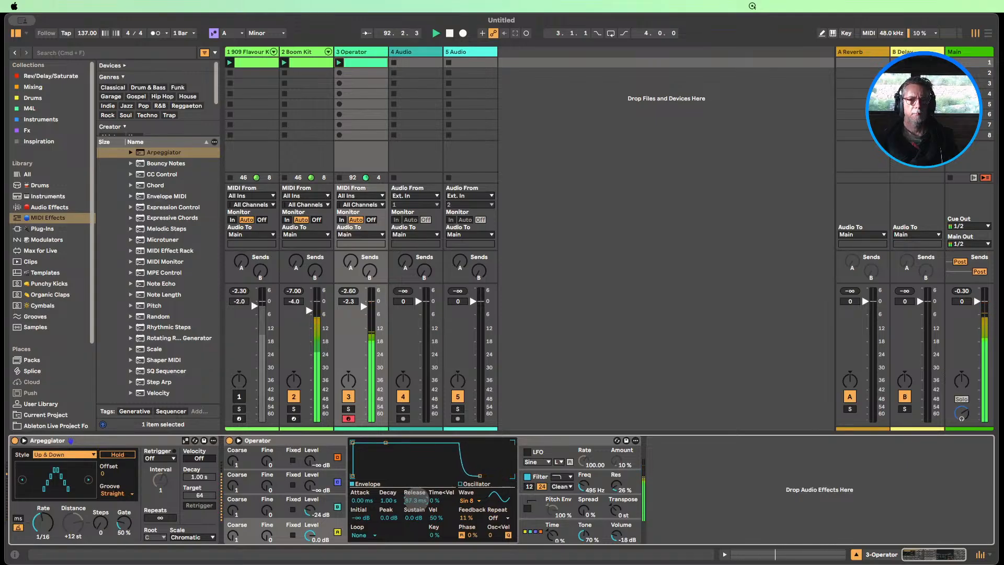
# Mute the Boom Kit track again and unmute the 909 Flavour Kit track
pyautogui.click(294, 397)
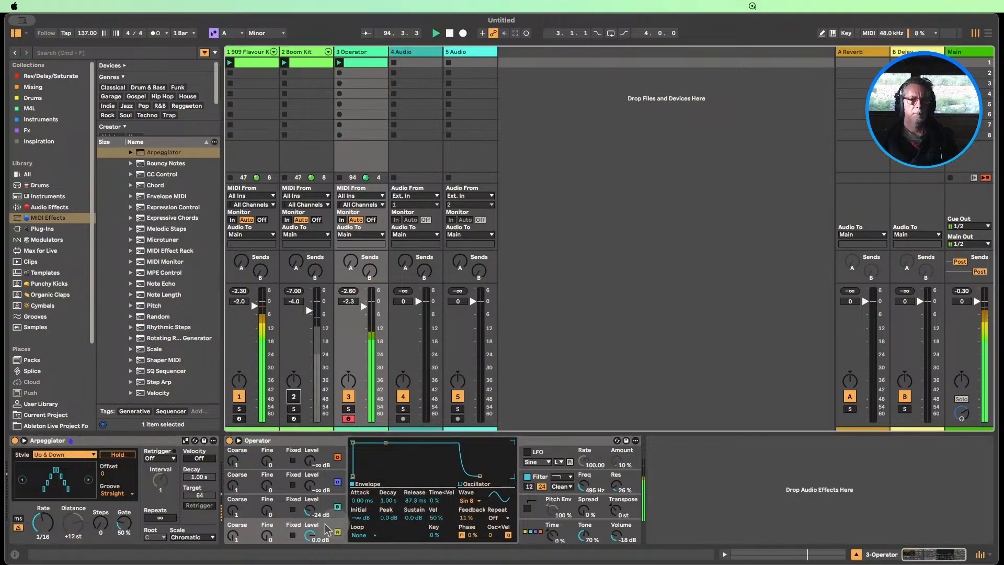
# Set oscillator A's release to 146 ms and give Operator a pitch envelope with a decay of 31.1 ms
pyautogui.moveTo(414, 500); pyautogui.dragTo(414, 510)
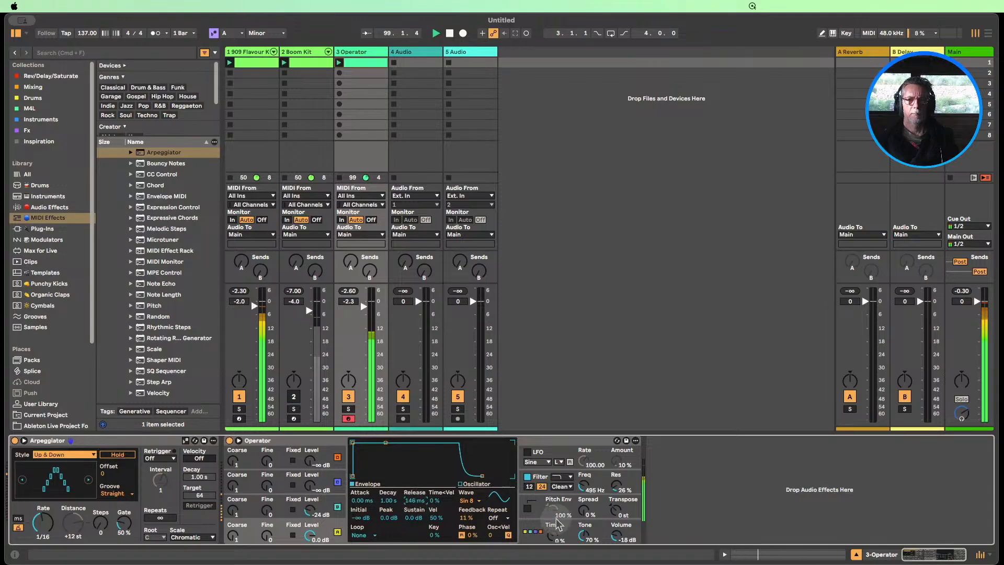
pyautogui.click(528, 510)
pyautogui.click(528, 510)
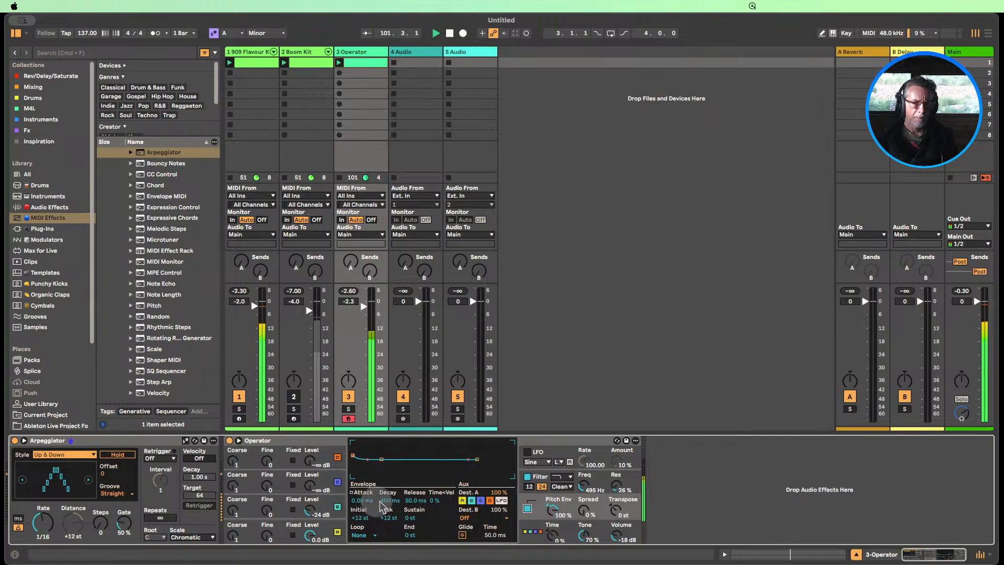
pyautogui.moveTo(388, 501); pyautogui.dragTo(388, 503)
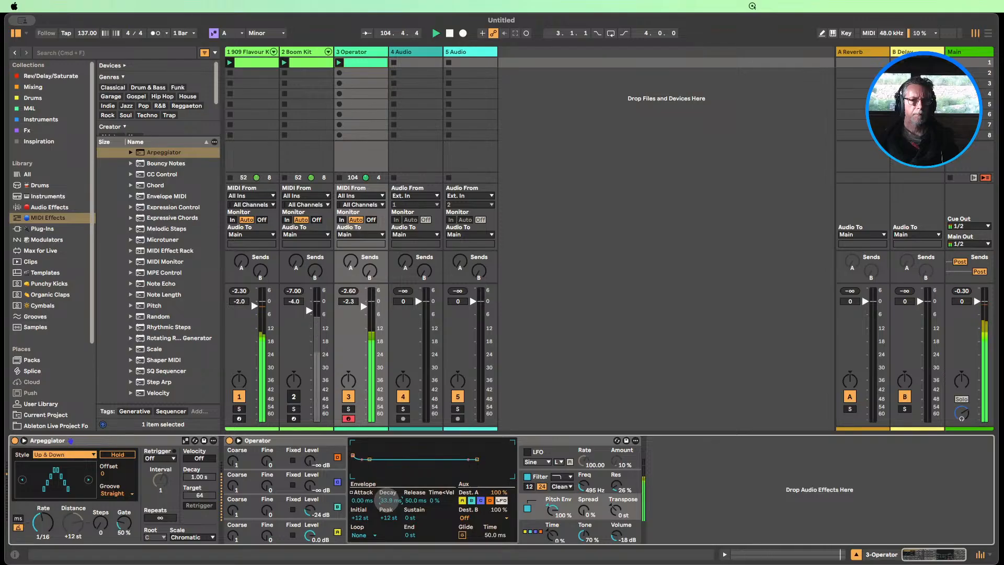
pyautogui.moveTo(387, 500); pyautogui.dragTo(387, 502)
# Mute 909 Flavour Kit and solo Operator, and compare its sound with the pitch envelope off and on
pyautogui.click(293, 397)
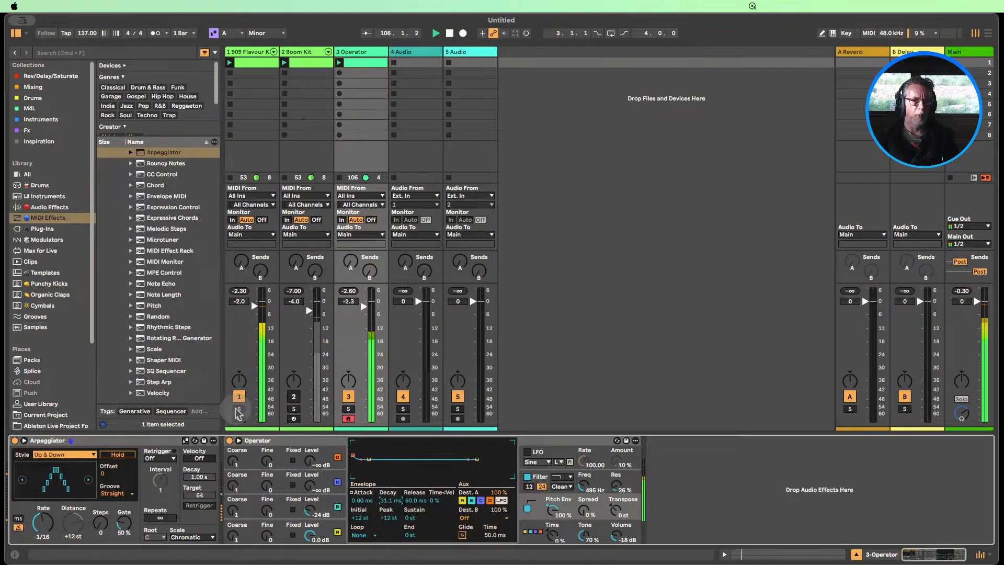
pyautogui.click(239, 396)
pyautogui.click(348, 409)
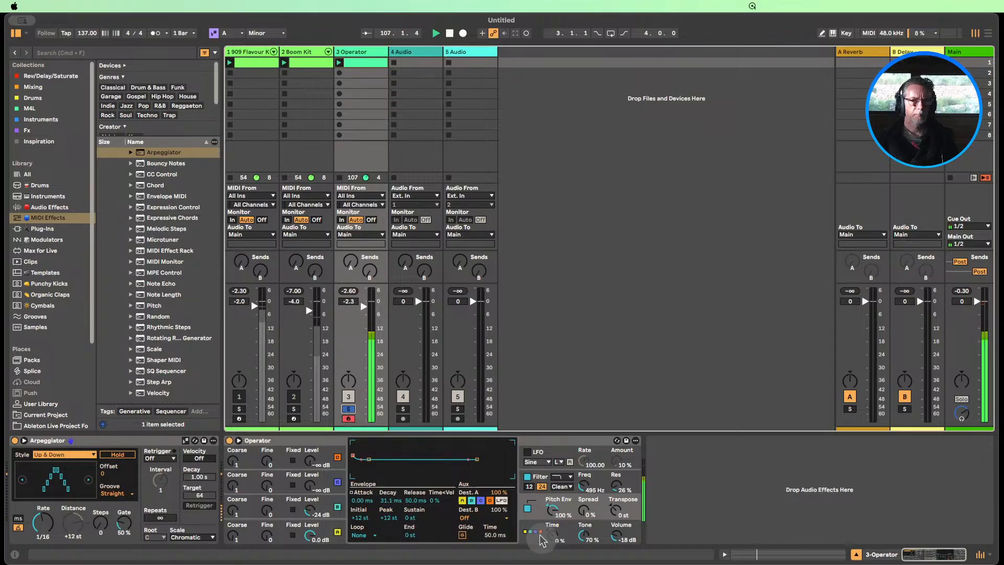
pyautogui.click(526, 507)
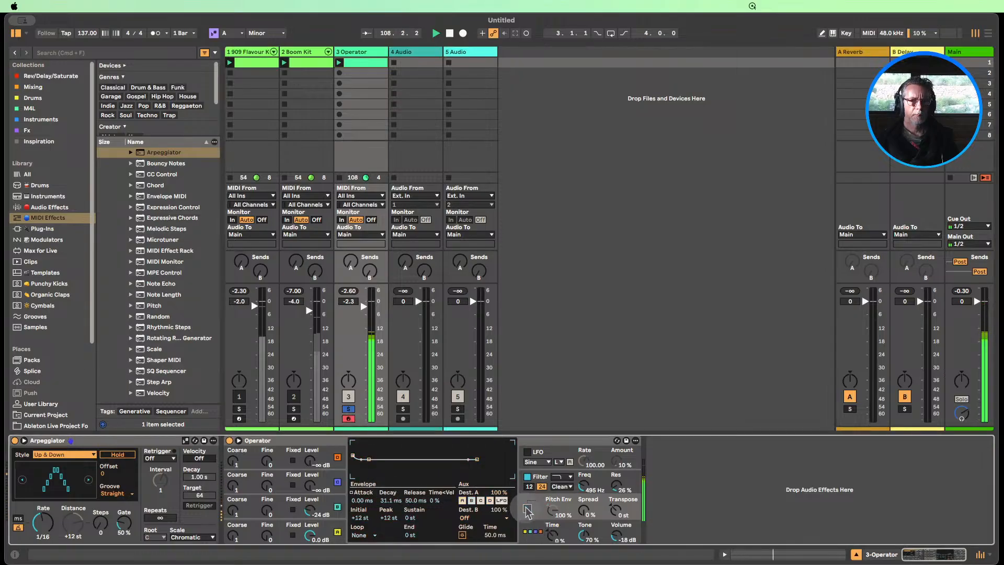
pyautogui.click(526, 507)
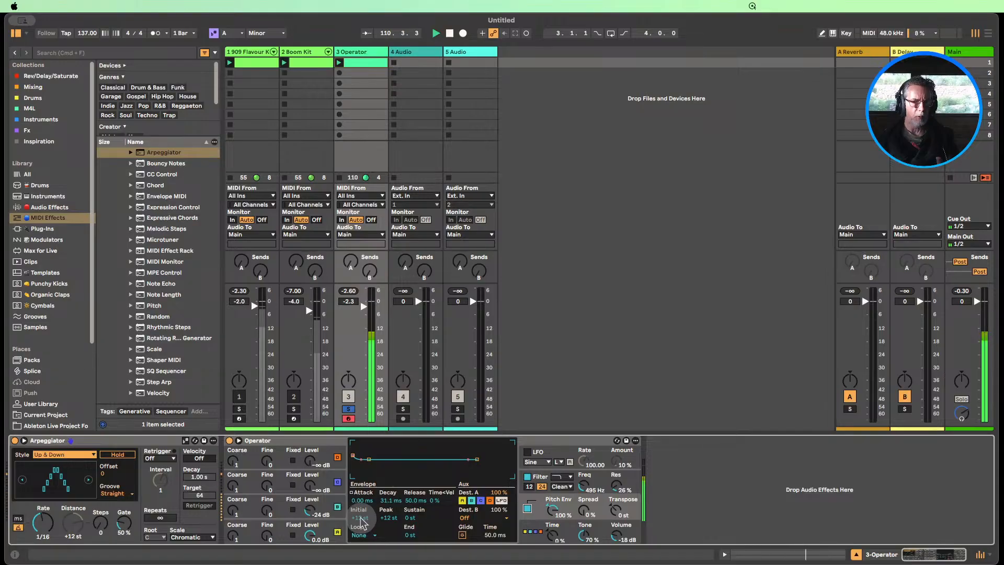
# Shape the pitch envelope with initial +48 st, peak +39 st, attack 1.19 ms and decay 17.1 ms, and set Operator's filter frequency to 1.24 kHz
pyautogui.moveTo(361, 521); pyautogui.dragTo(361, 495)
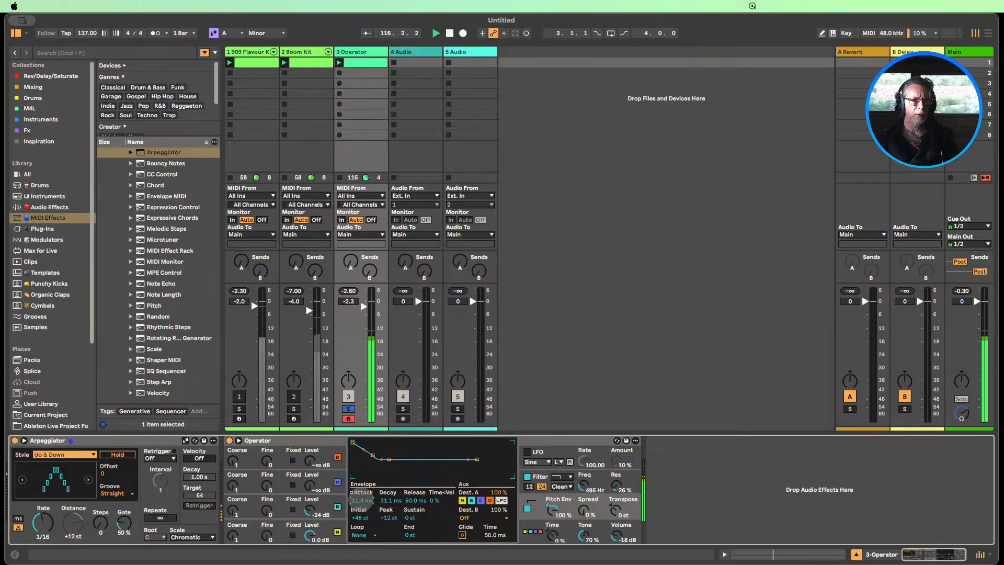
pyautogui.moveTo(362, 501); pyautogui.dragTo(362, 502)
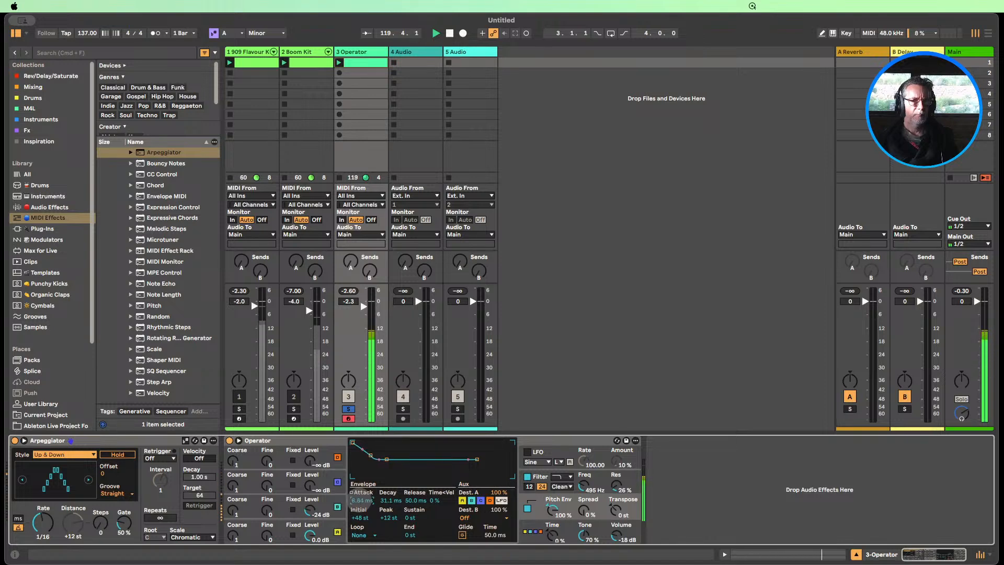
pyautogui.moveTo(361, 500); pyautogui.dragTo(361, 502)
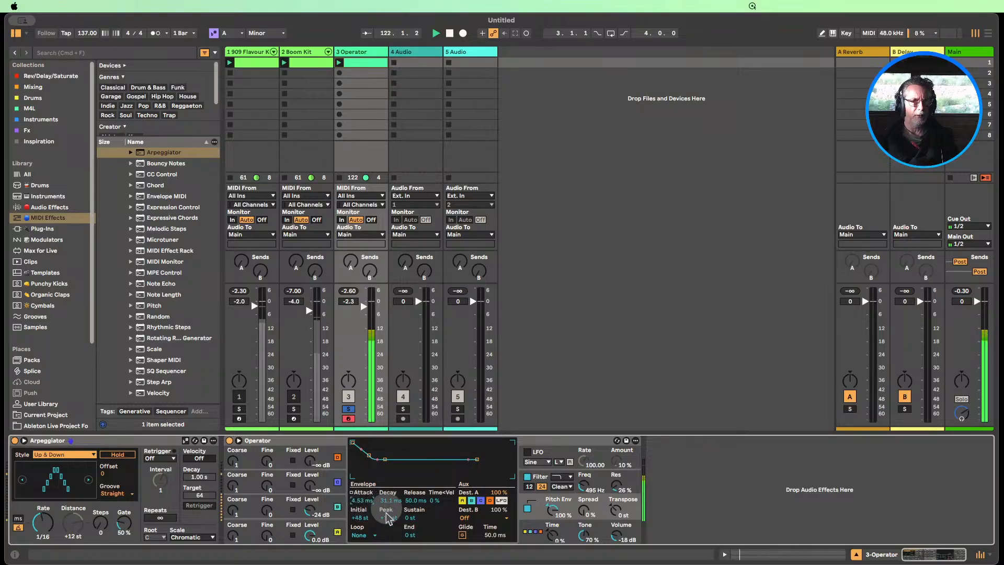
pyautogui.moveTo(387, 518); pyautogui.dragTo(388, 503)
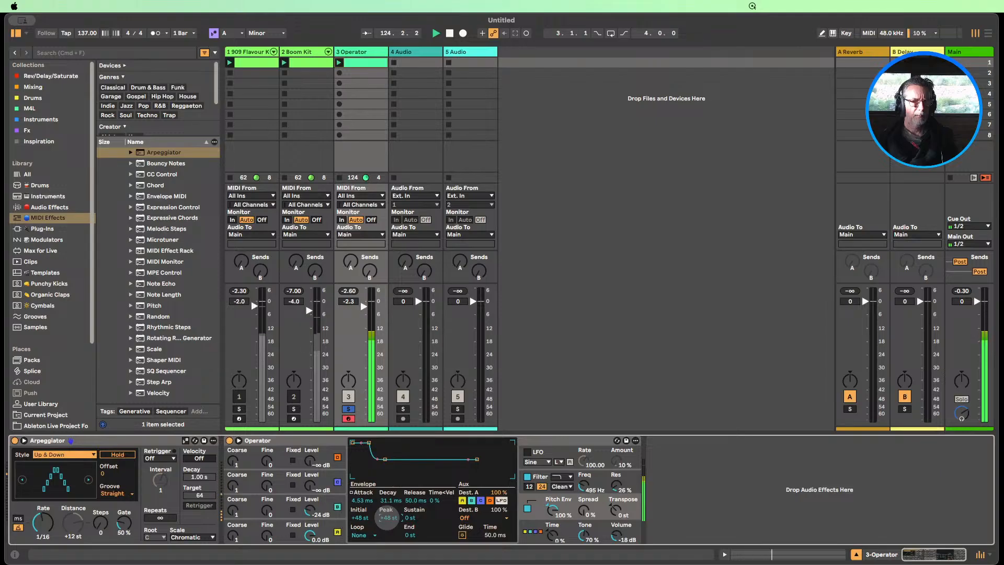
pyautogui.moveTo(362, 500)
pyautogui.mouseDown()
pyautogui.moveTo(362, 511)
pyautogui.moveTo(360, 498)
pyautogui.mouseUp()
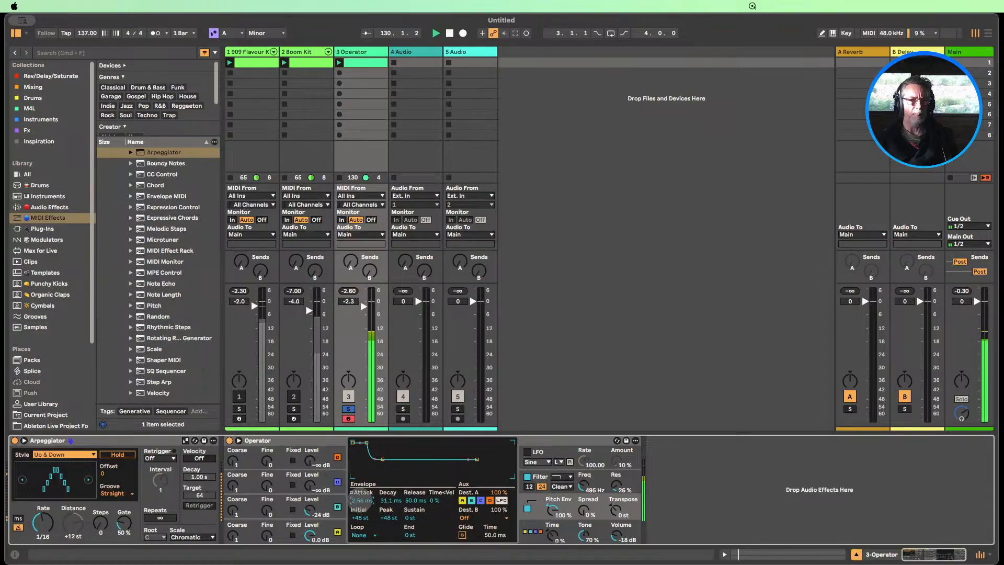
pyautogui.moveTo(361, 500)
pyautogui.mouseDown()
pyautogui.moveTo(361, 491)
pyautogui.moveTo(361, 506)
pyautogui.mouseUp()
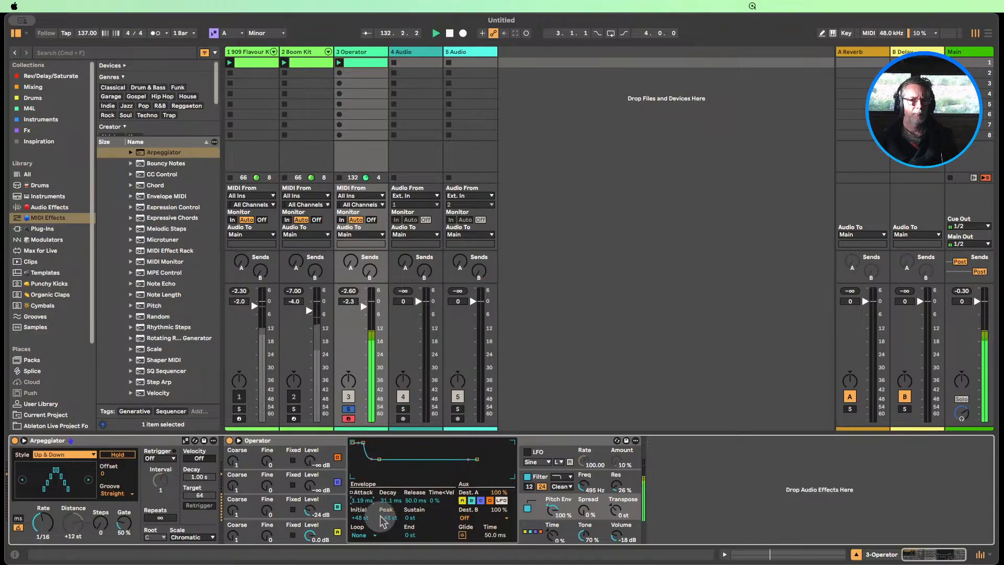
pyautogui.moveTo(387, 517); pyautogui.dragTo(385, 518)
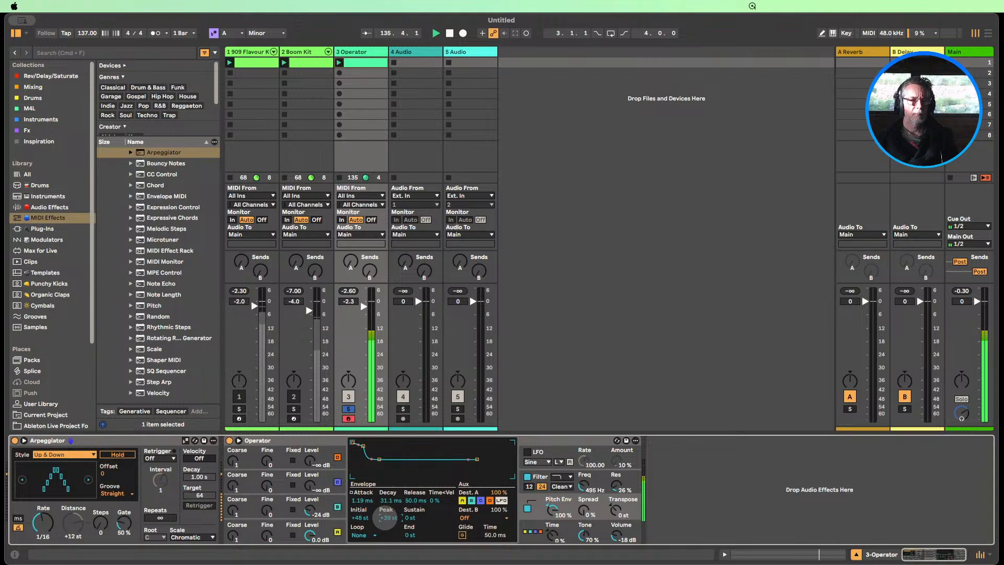
pyautogui.moveTo(392, 502); pyautogui.dragTo(389, 504)
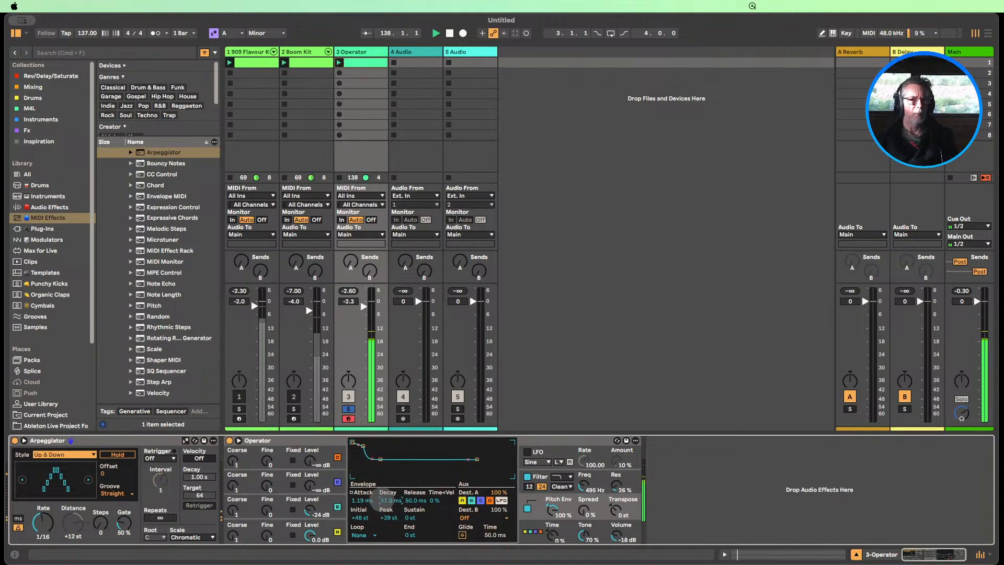
pyautogui.moveTo(390, 500); pyautogui.dragTo(390, 497)
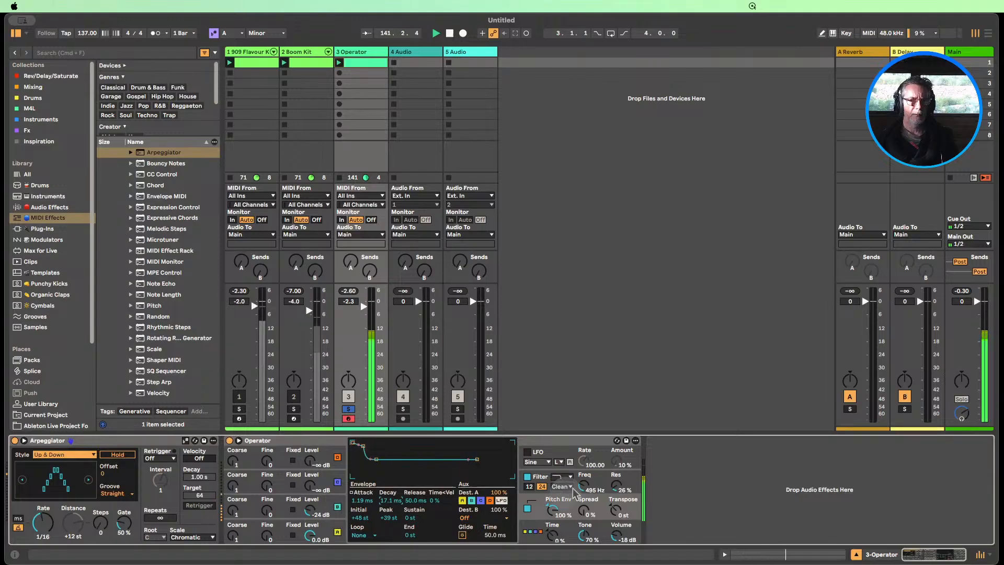
pyautogui.moveTo(583, 487); pyautogui.dragTo(583, 485)
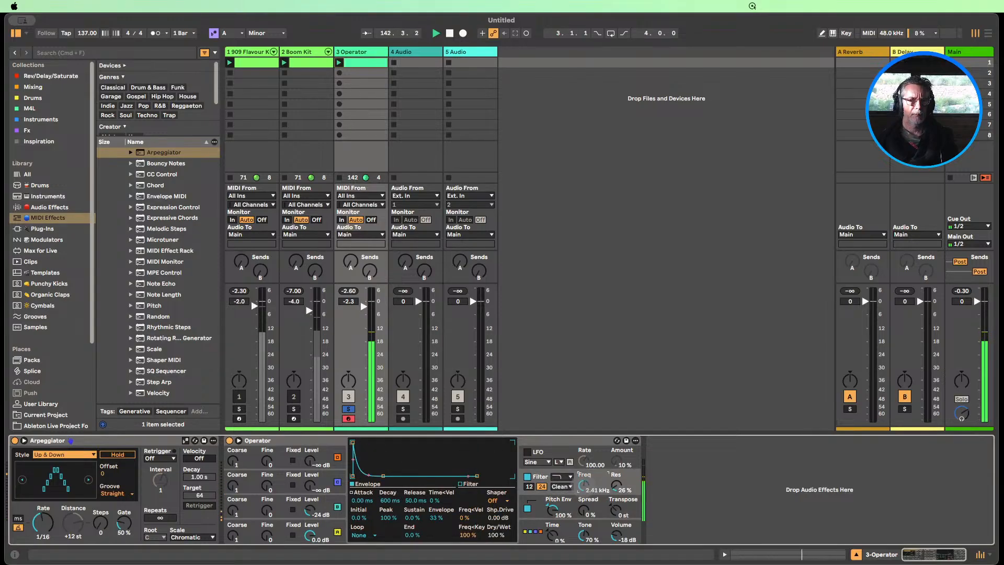
# Unsolo the Operator track and unmute both the Boom Kit and 909 Flavour Kit tracks
pyautogui.click(346, 410)
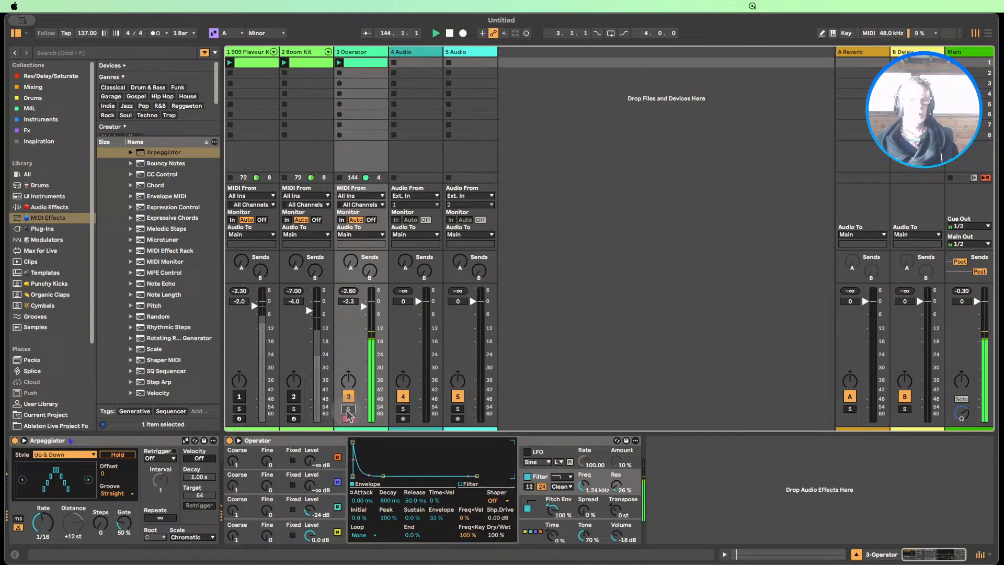
pyautogui.click(294, 397)
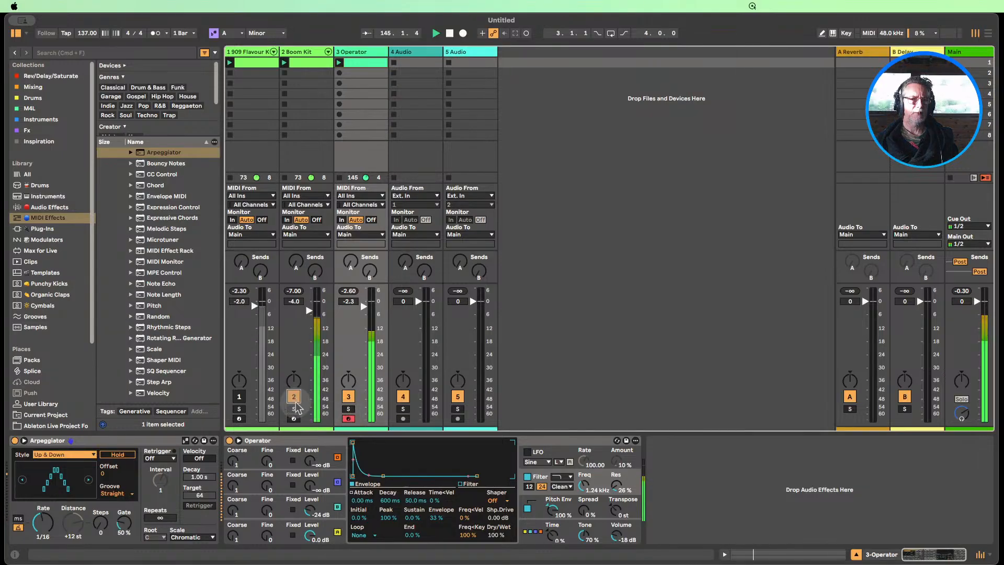
pyautogui.click(240, 398)
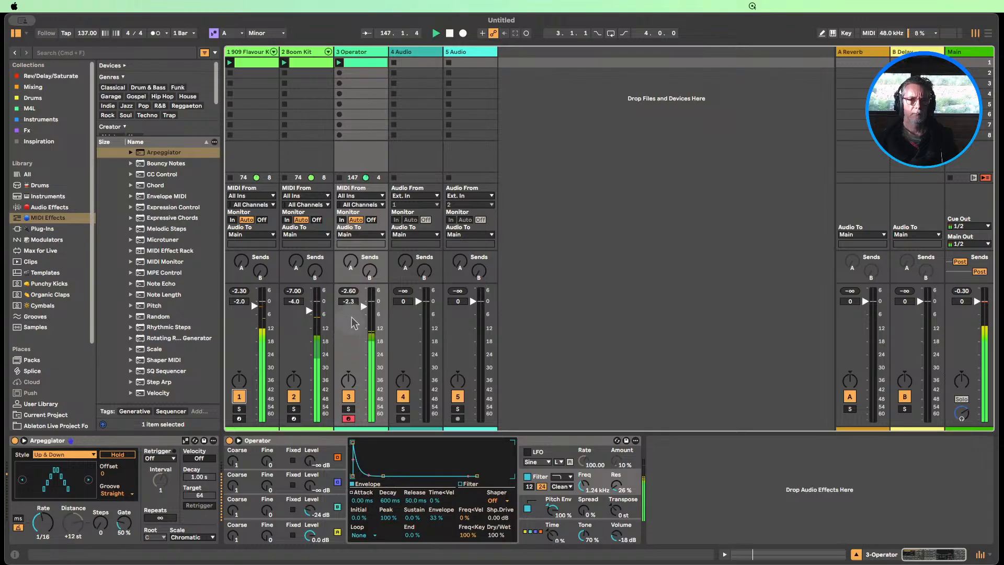
pyautogui.click(363, 306)
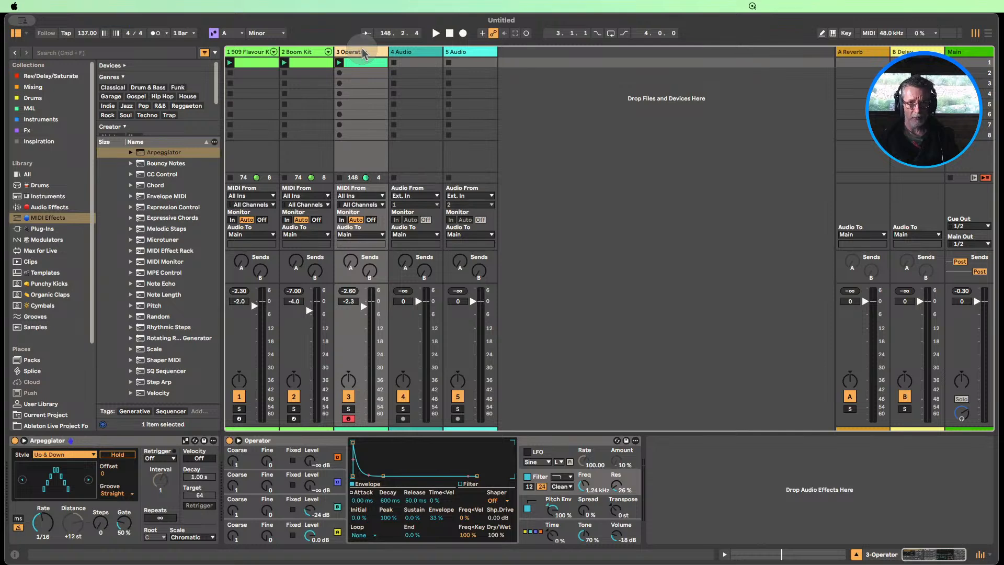
# Insert a MIDI track after Operator, set its MIDI input to 3-Operator, and arm it for recording
pyautogui.press('super+shift+t')
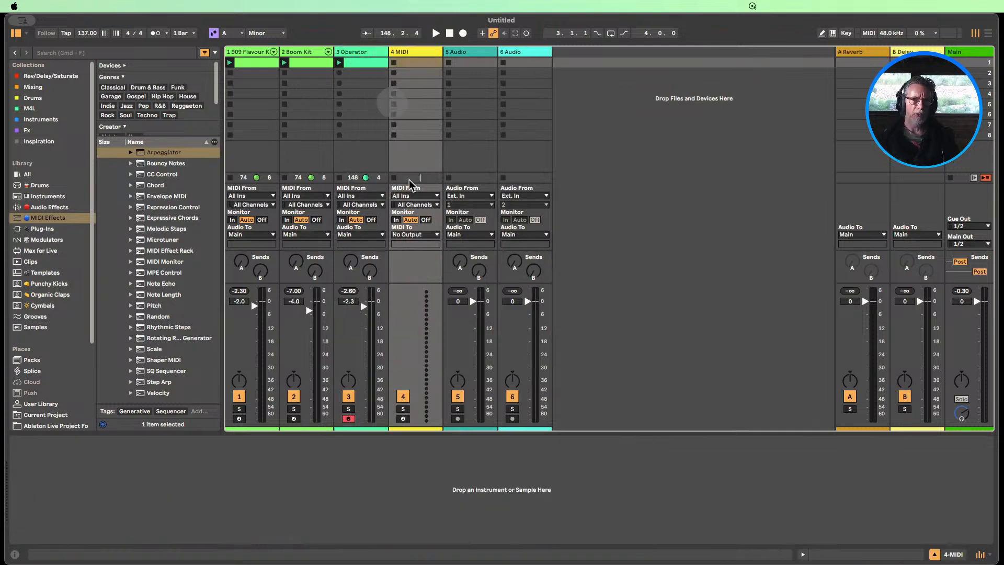
pyautogui.click(413, 195)
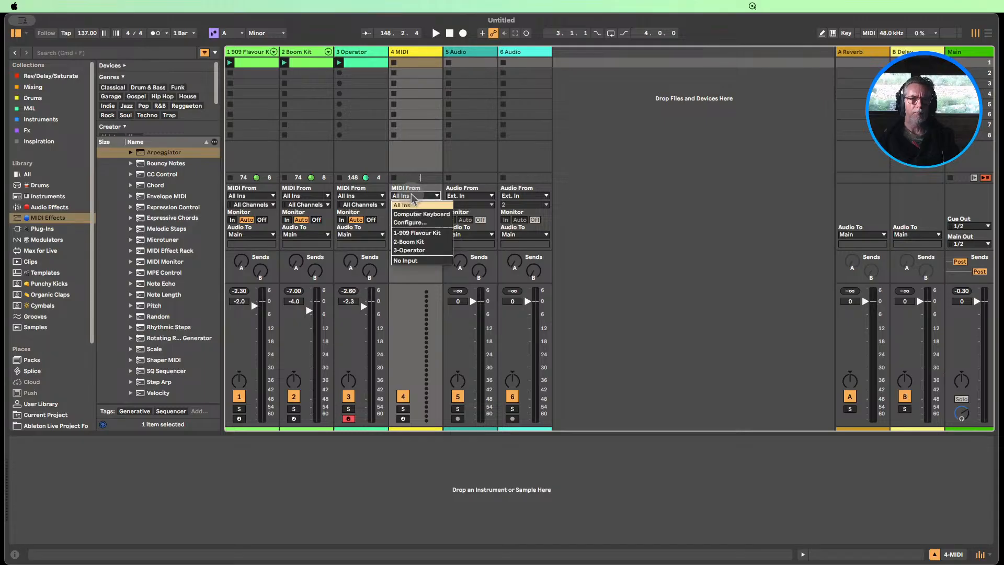
pyautogui.click(420, 250)
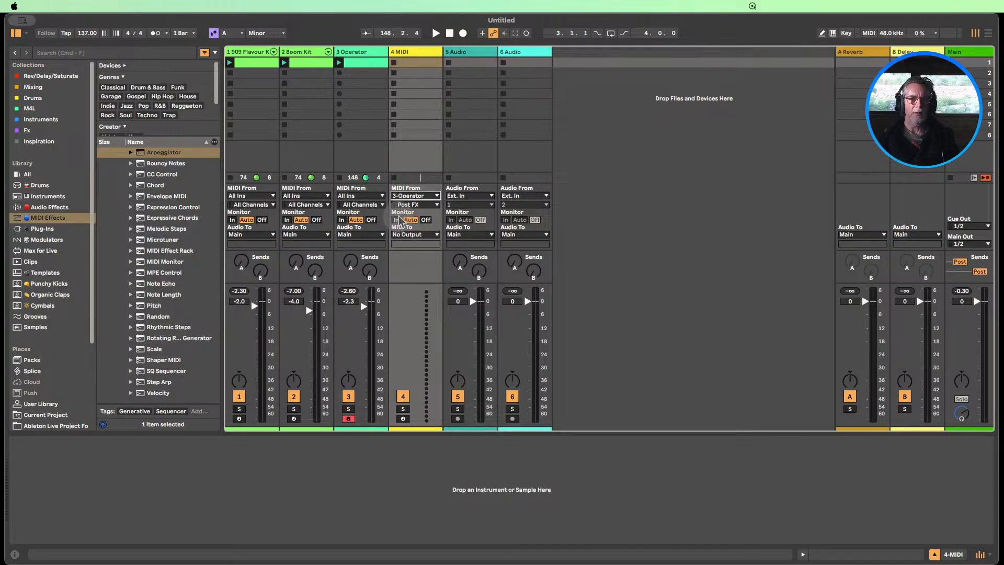
pyautogui.click(402, 419)
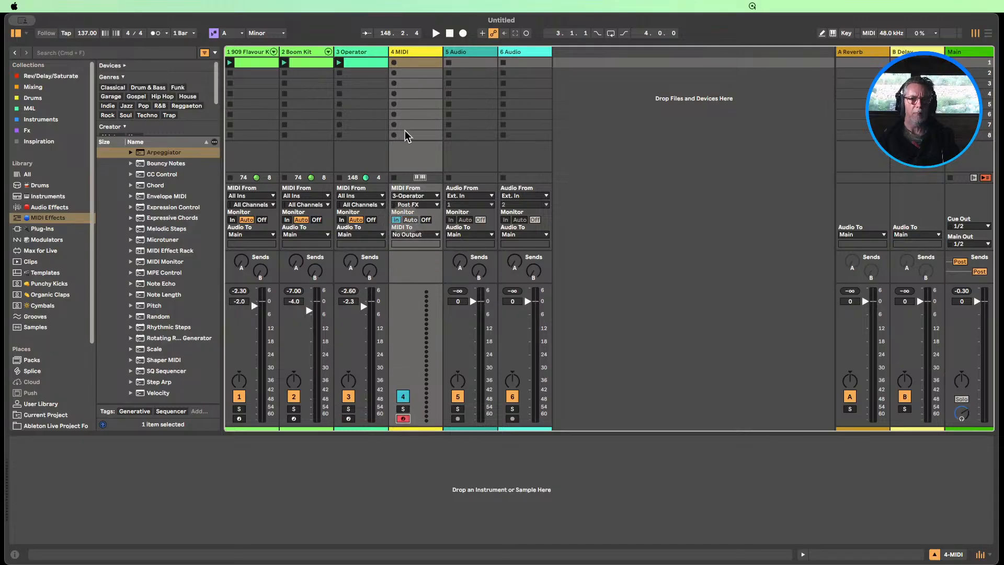
# Record four bars of the arpeggiated notes into the new MIDI track's first slot, and close the clip view after checking them
pyautogui.click(395, 63)
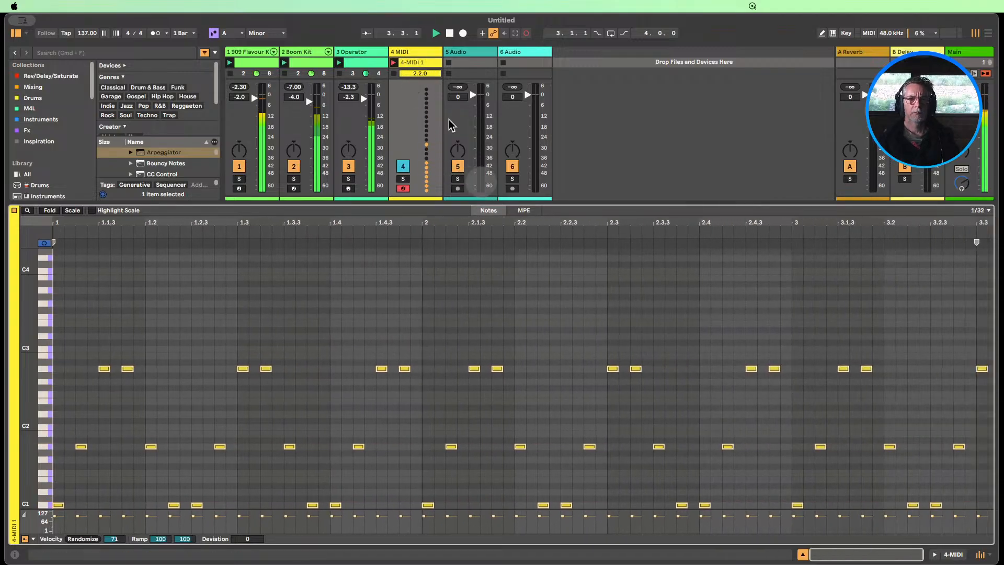
pyautogui.click(449, 34)
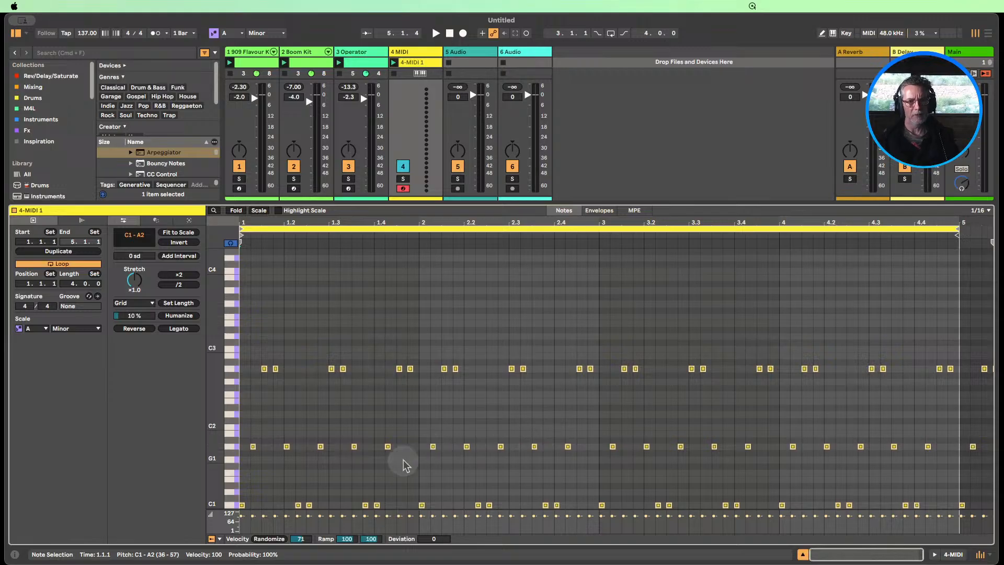
pyautogui.moveTo(223, 427); pyautogui.dragTo(220, 421)
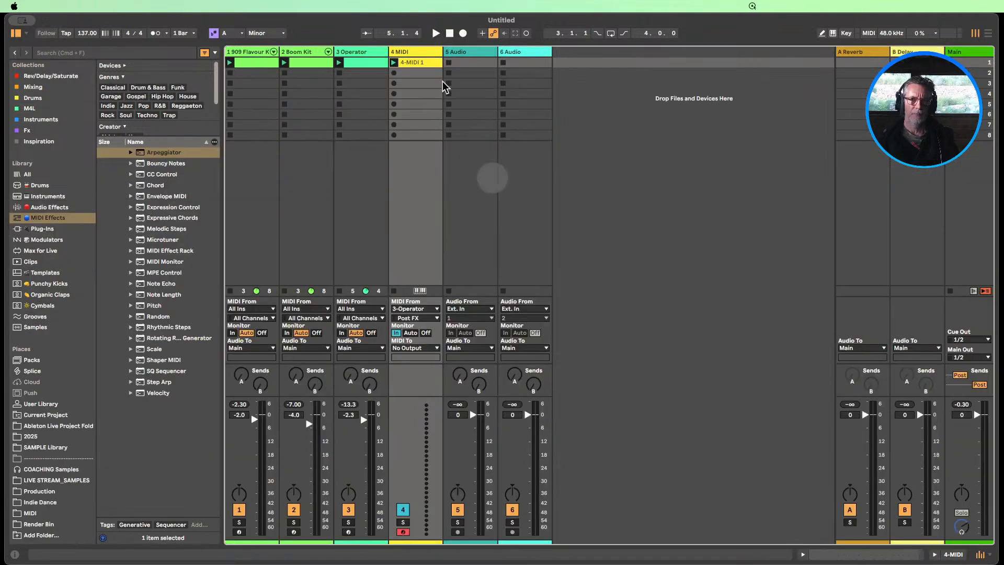
pyautogui.click(803, 554)
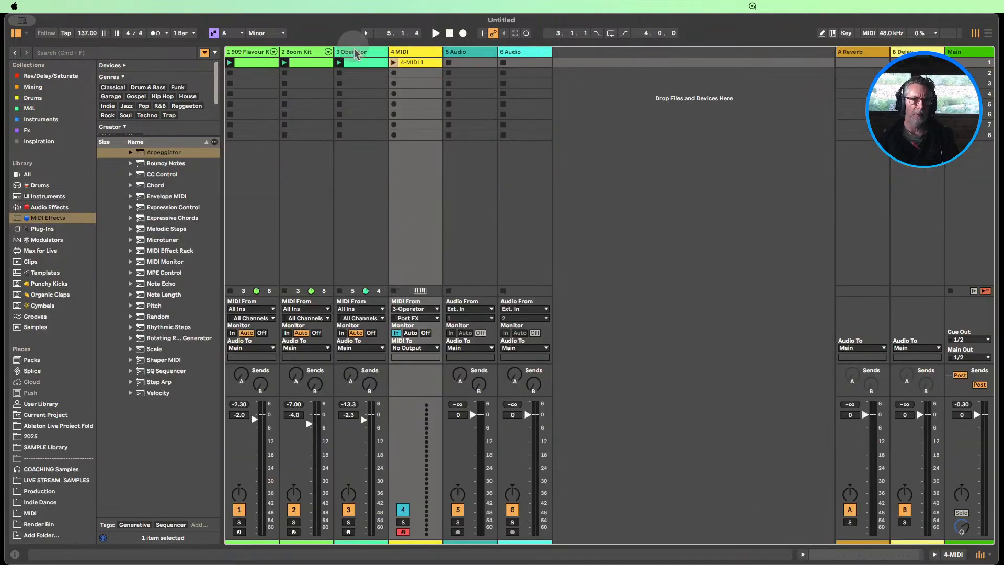
# Duplicate the Operator clip into the track's second slot and colour the copy pale blue
pyautogui.doubleClick(361, 64)
pyautogui.click(361, 64)
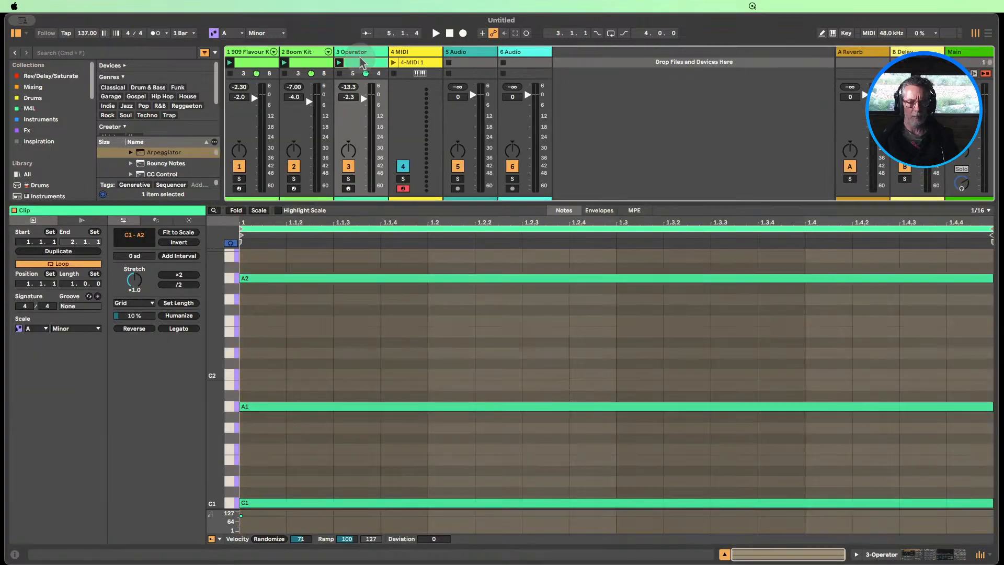
pyautogui.moveTo(546, 201); pyautogui.dragTo(547, 315)
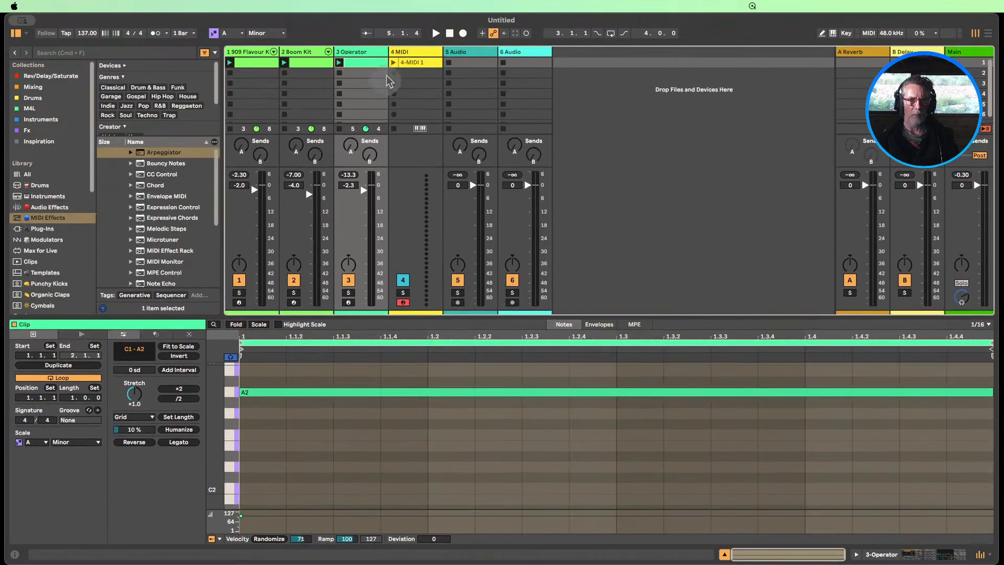
pyautogui.press('Down')
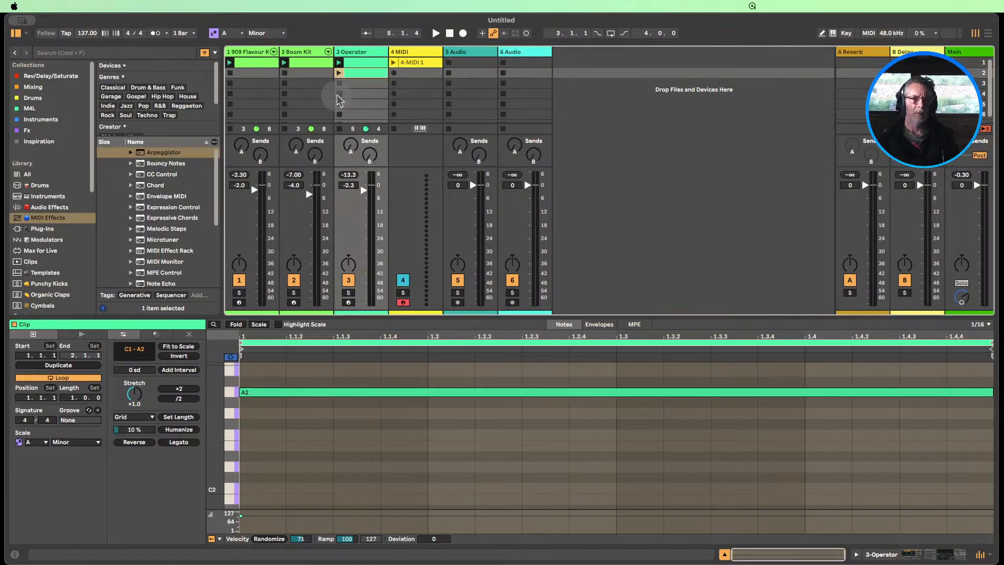
pyautogui.rightClick(359, 70)
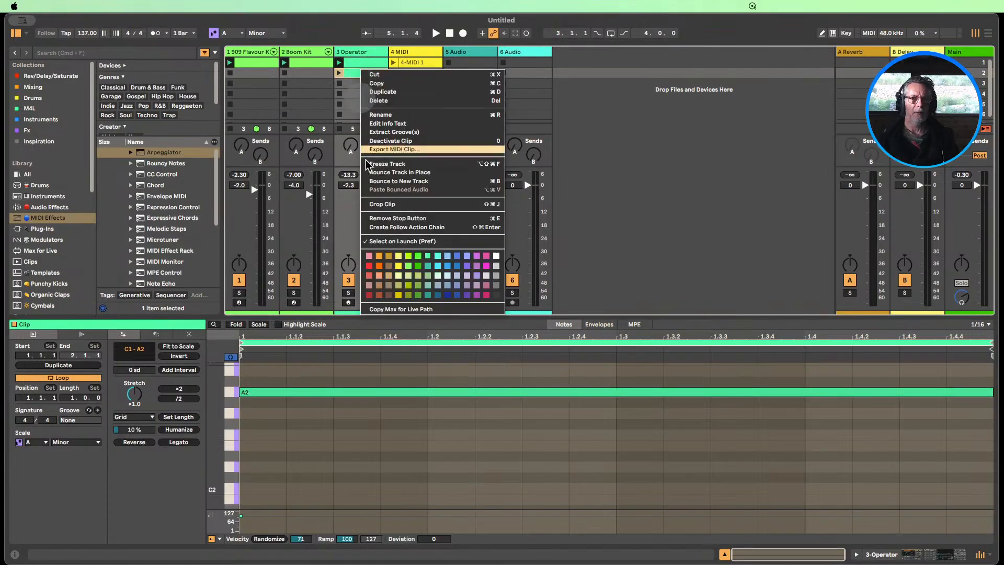
pyautogui.click(439, 283)
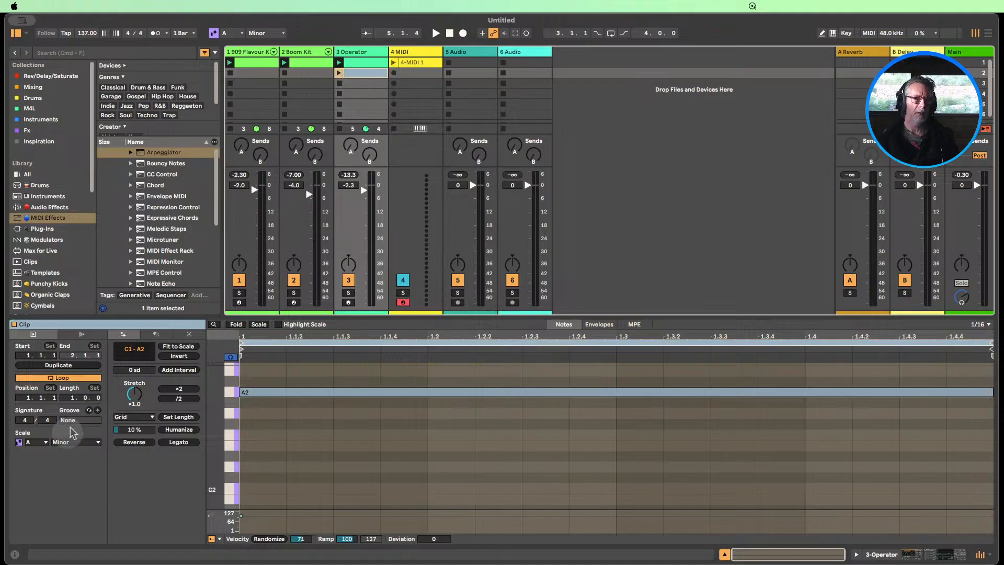
# Duplicate the Operator clip's three-note chord into bar 2, aligned to the bar line, and set the loop length to two bars
pyautogui.moveTo(72, 398); pyautogui.dragTo(73, 389)
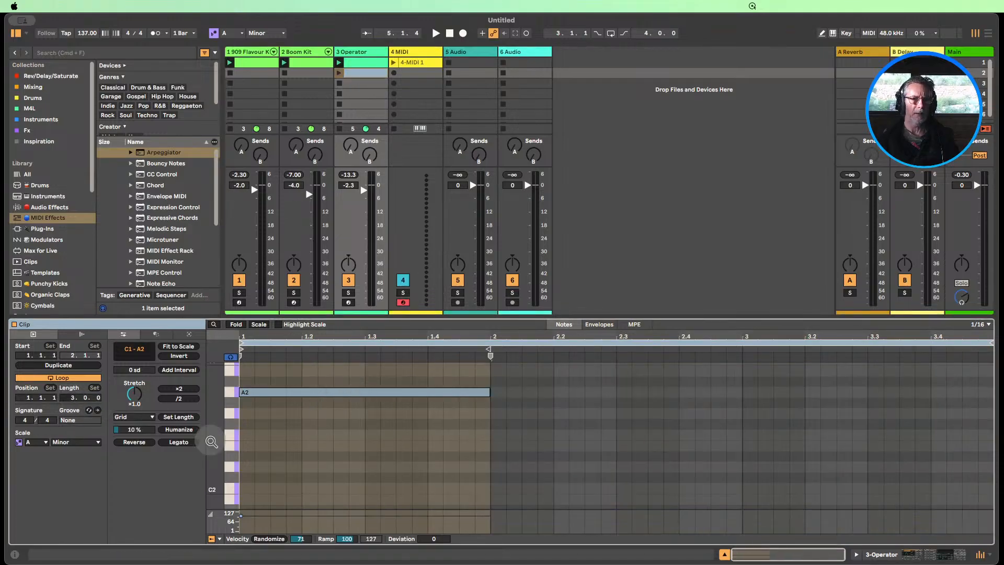
pyautogui.moveTo(220, 440); pyautogui.dragTo(184, 430)
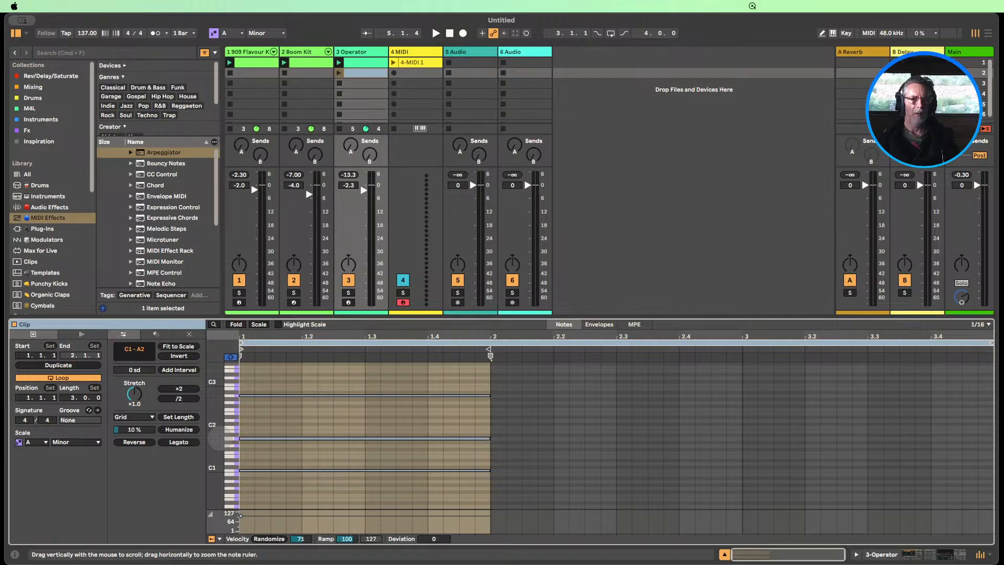
pyautogui.click(512, 493)
pyautogui.moveTo(496, 489); pyautogui.dragTo(368, 395)
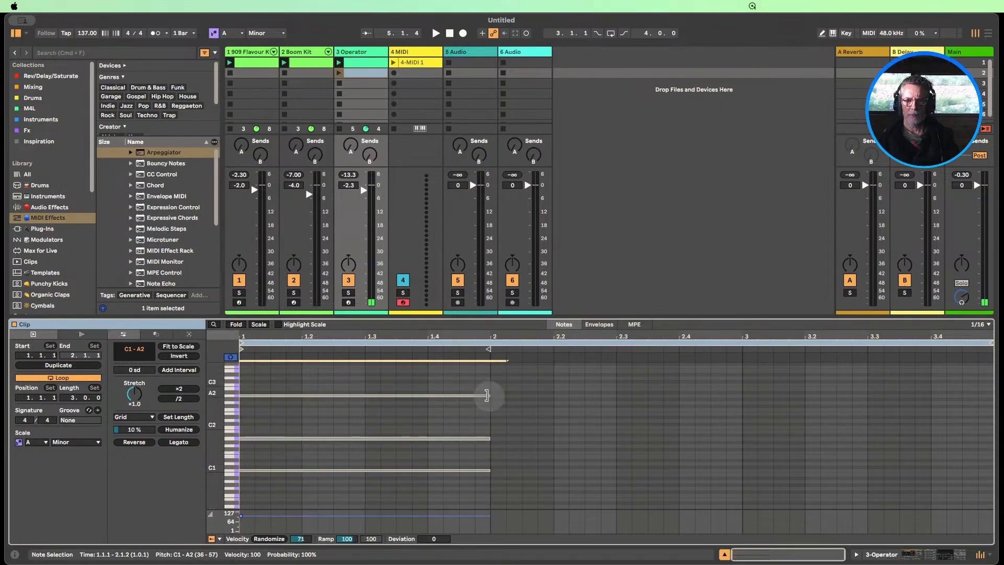
pyautogui.press('super+d')
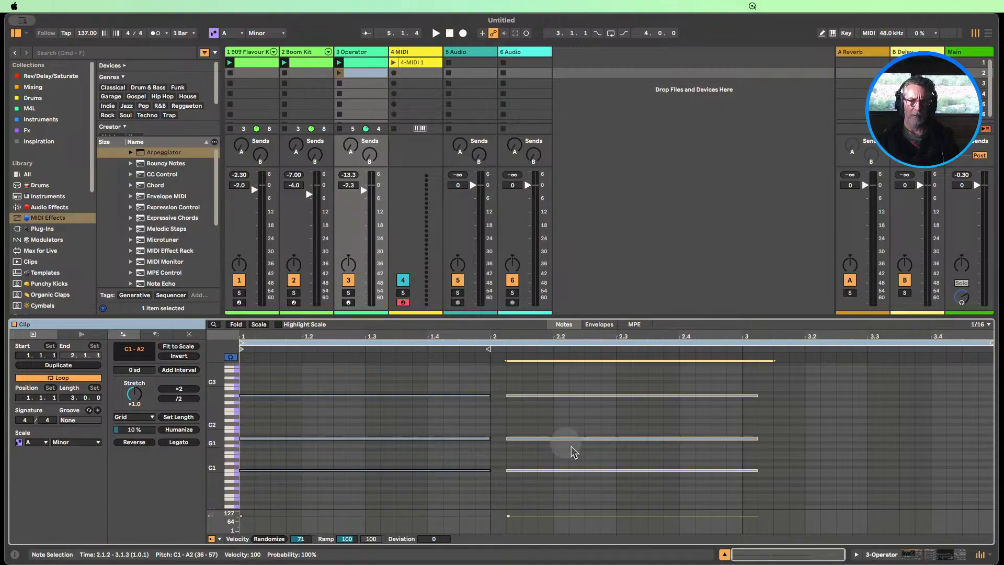
pyautogui.moveTo(633, 498); pyautogui.dragTo(562, 396)
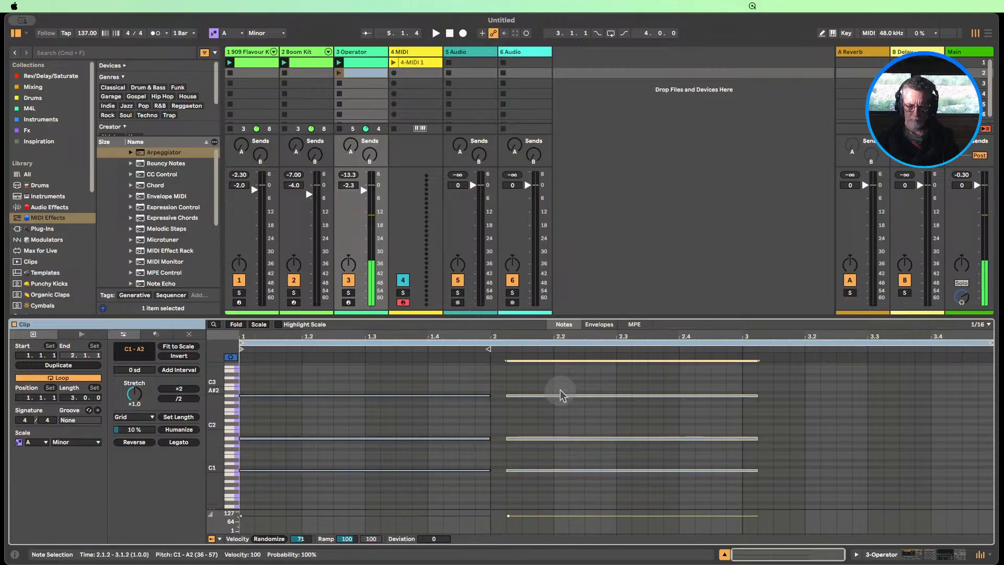
pyautogui.moveTo(990, 343); pyautogui.dragTo(742, 351)
# Try lowering the middle chord note in bar 2 to E1 and audition the second Operator clip
pyautogui.click(555, 439)
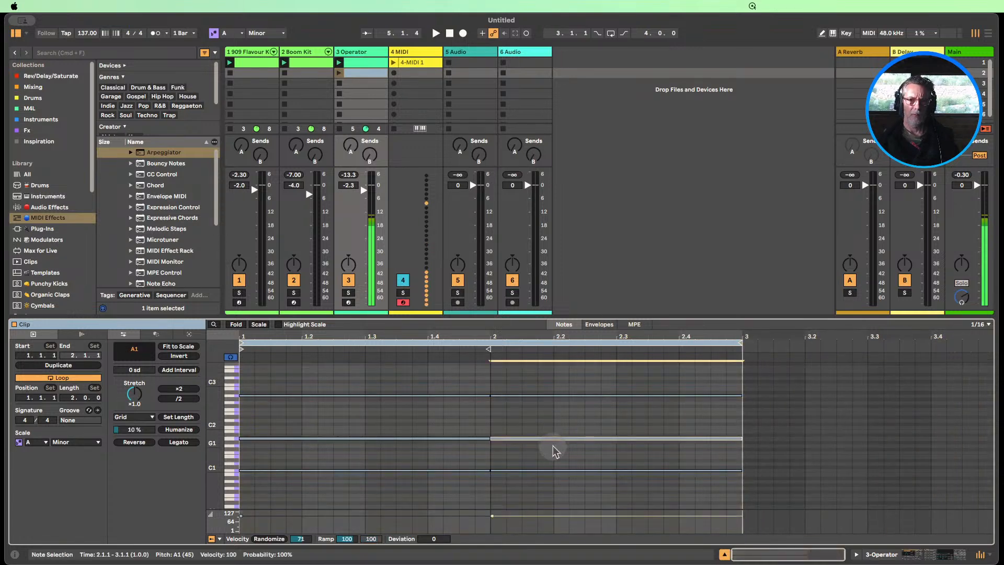
pyautogui.press('Down')
pyautogui.press('Down')
pyautogui.press('Down')
pyautogui.press('Down')
pyautogui.press('Down')
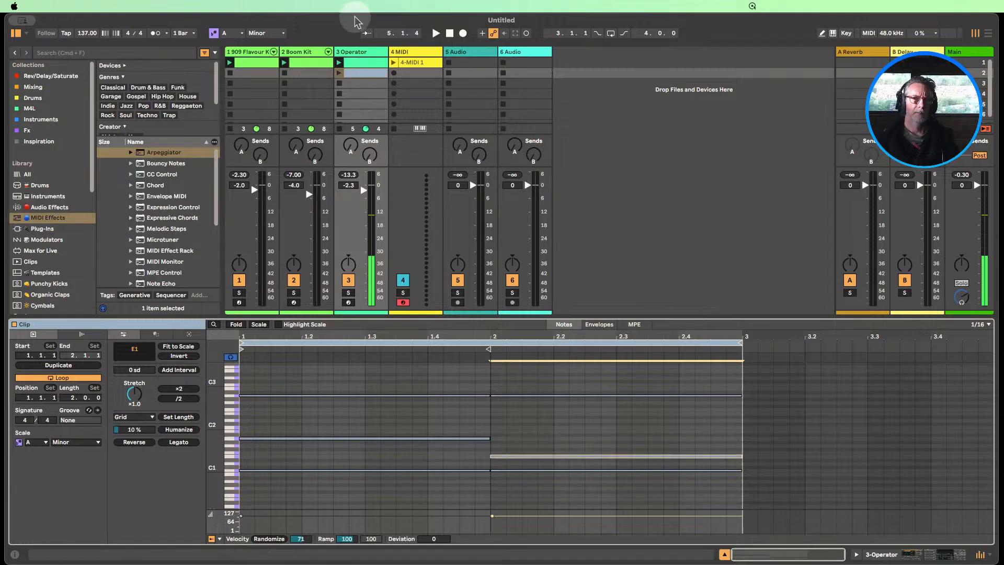
pyautogui.click(338, 73)
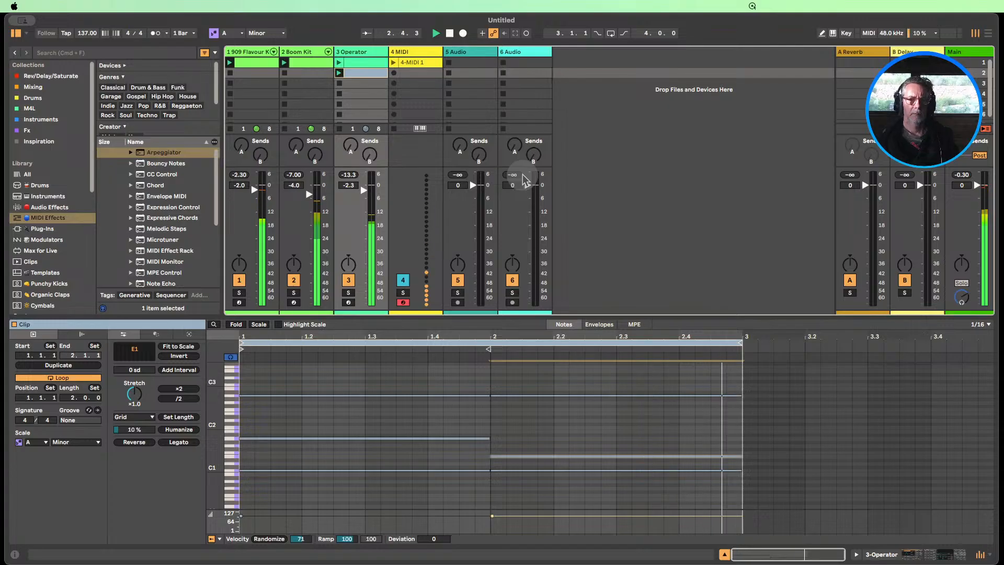
pyautogui.hotkey('shift', 'Up')
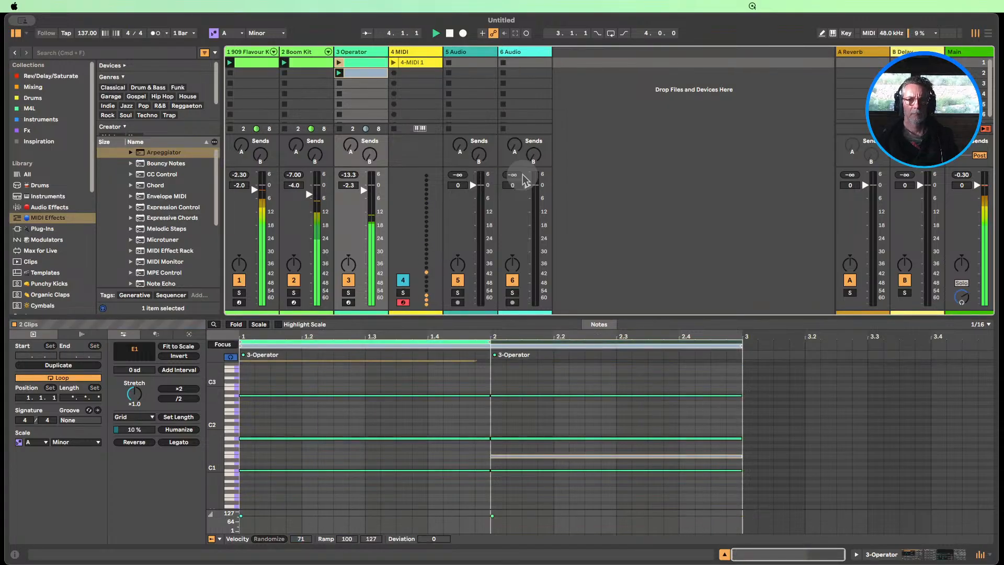
pyautogui.click(363, 73)
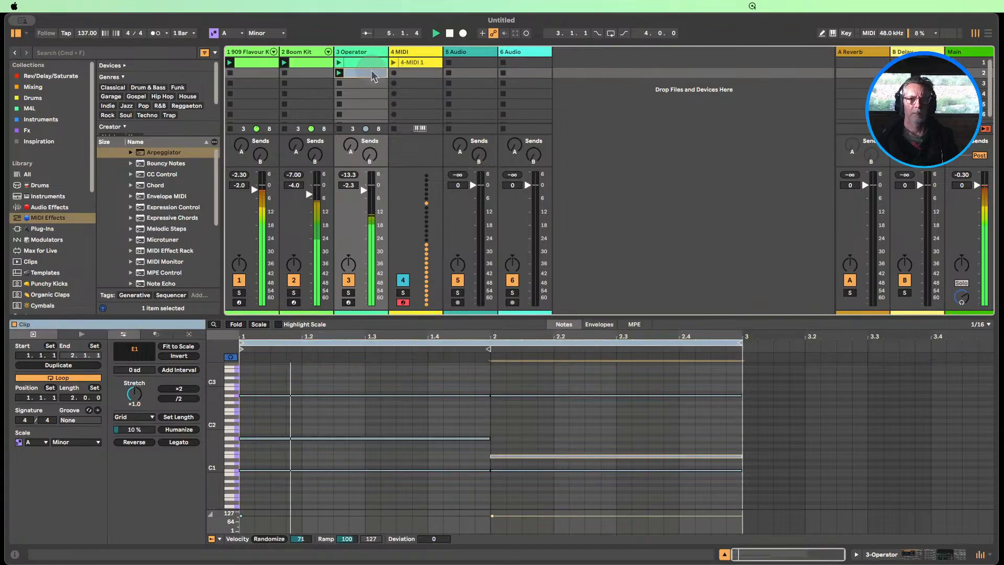
# Try bar 2's middle note an octave higher at E2, lower it by semitones to C2 while listening, and stop playback
pyautogui.click(530, 456)
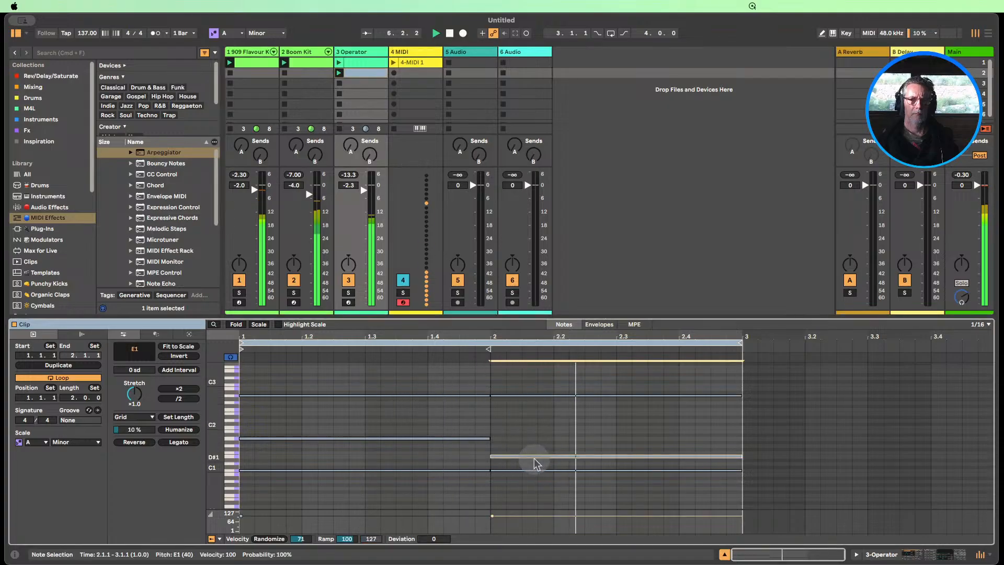
pyautogui.hotkey('shift', 'Up')
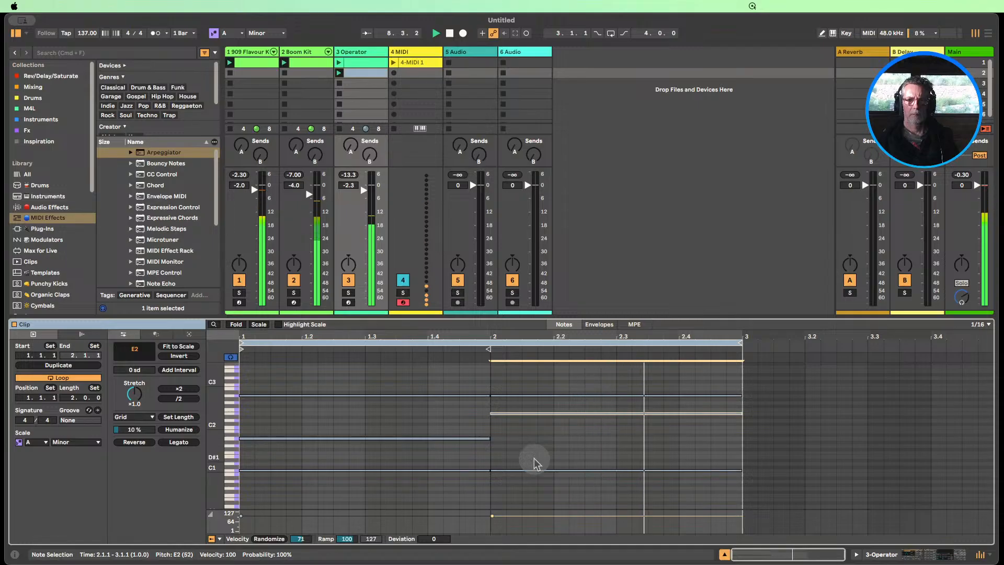
pyautogui.press('Down')
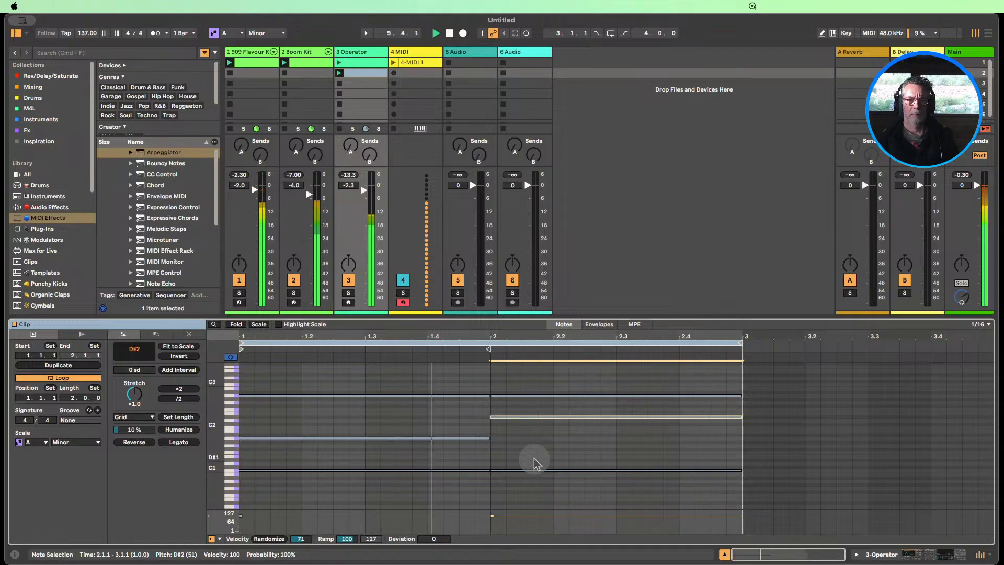
pyautogui.press('Down')
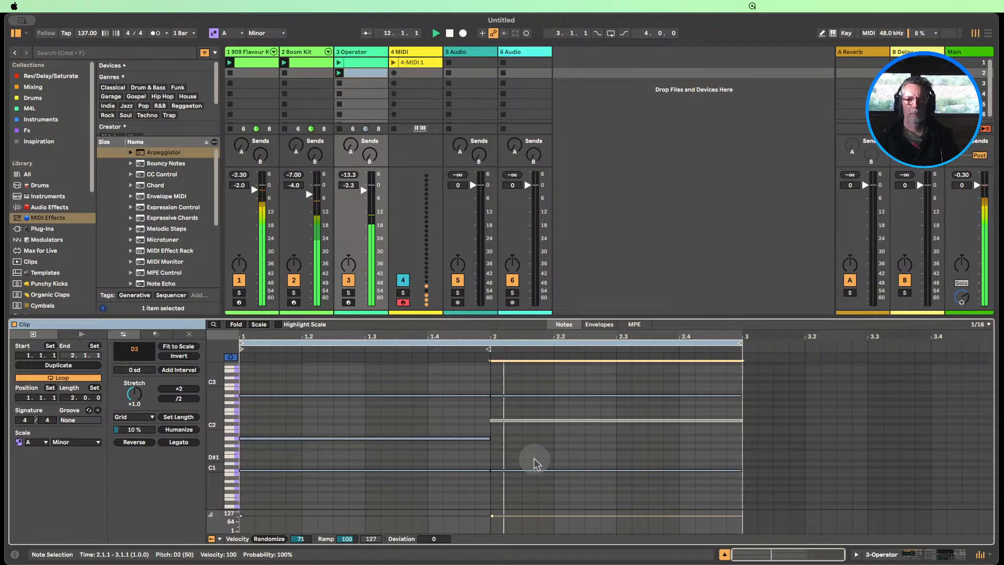
pyautogui.press('Down')
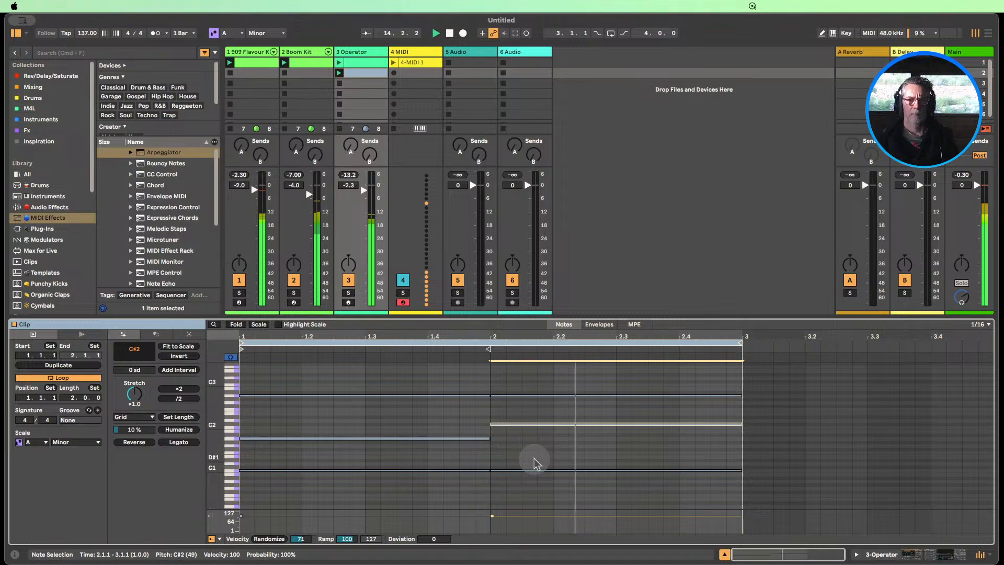
pyautogui.press('Down')
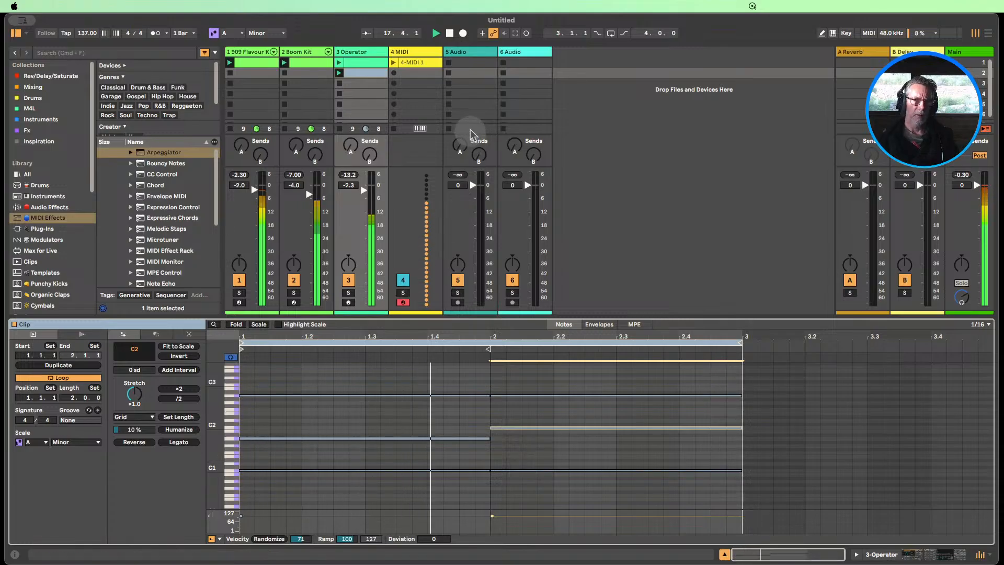
pyautogui.click(450, 33)
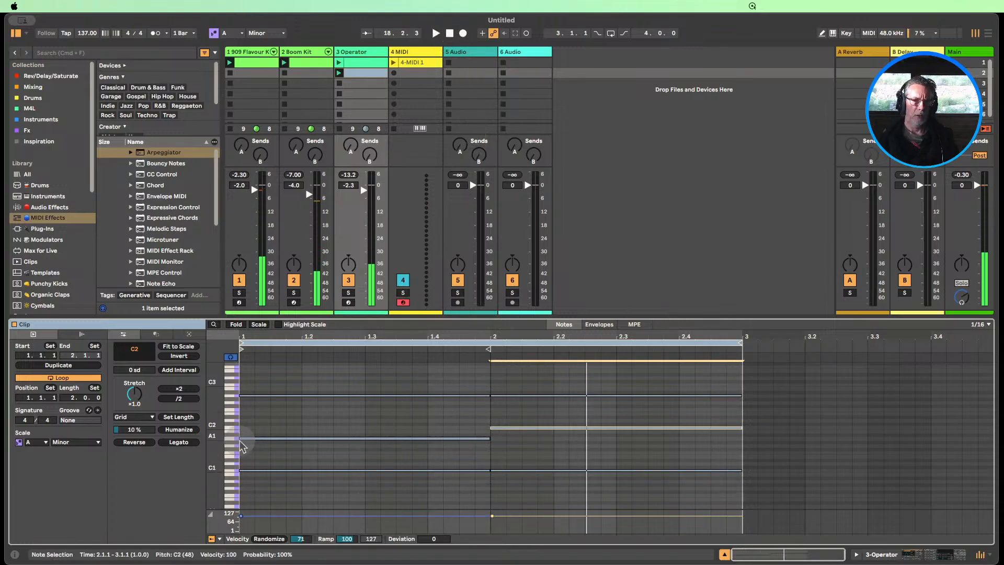
# Try A#1 for the middle note in bar 2 and relaunch the second Operator clip to hear it
pyautogui.moveTo(230, 448); pyautogui.dragTo(225, 444)
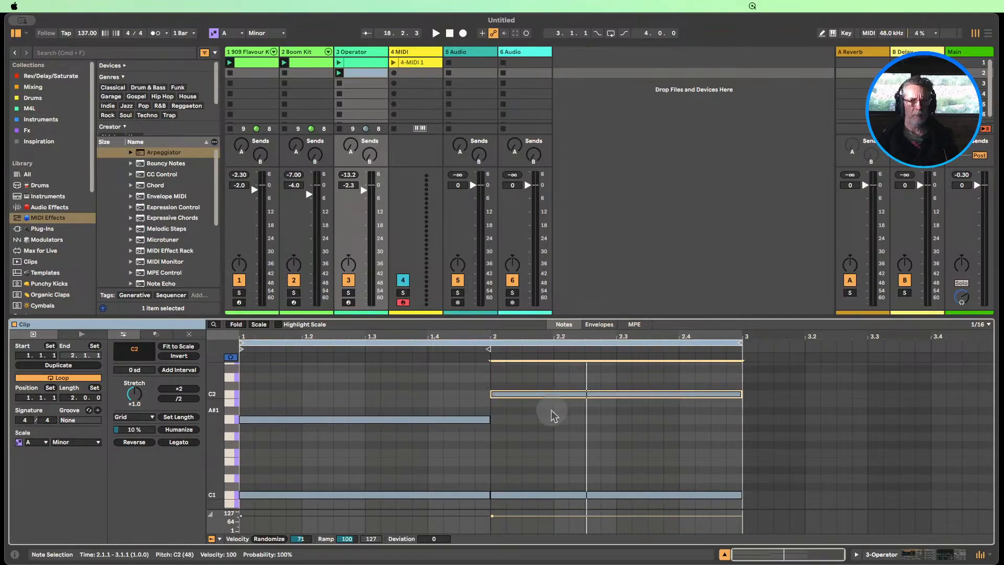
pyautogui.click(531, 394)
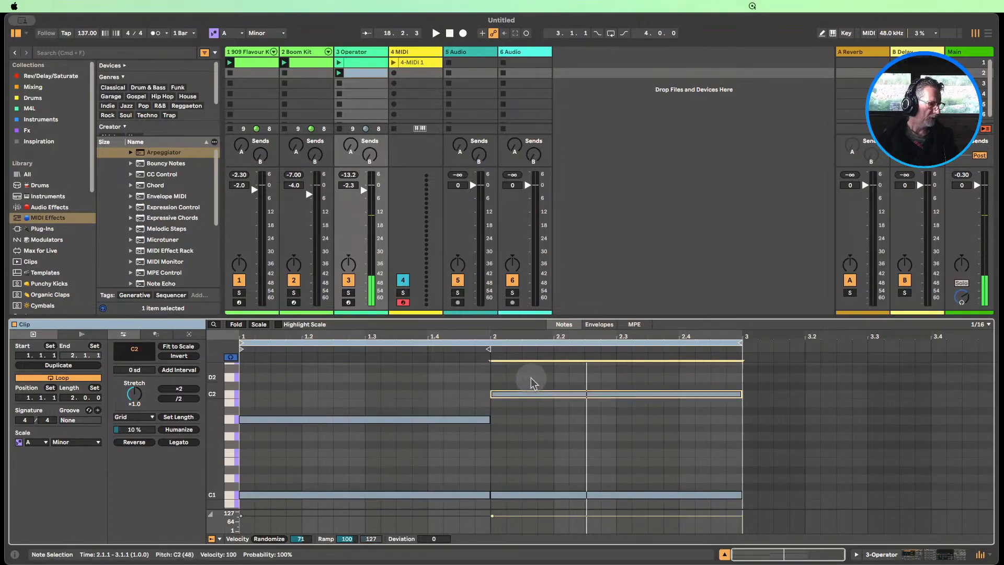
pyautogui.press('Down')
pyautogui.press('Down')
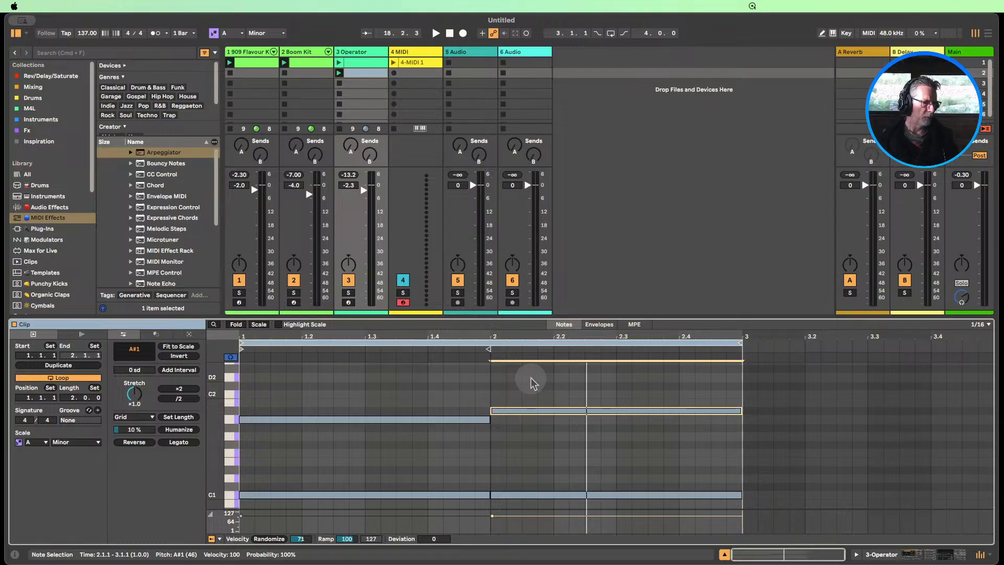
pyautogui.click(338, 74)
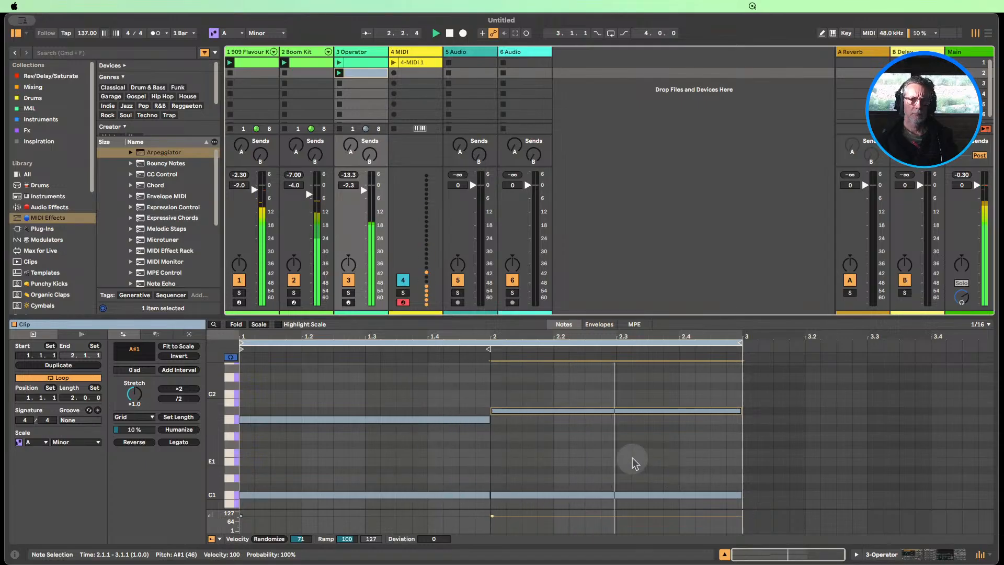
pyautogui.press('Down')
pyautogui.press('Down')
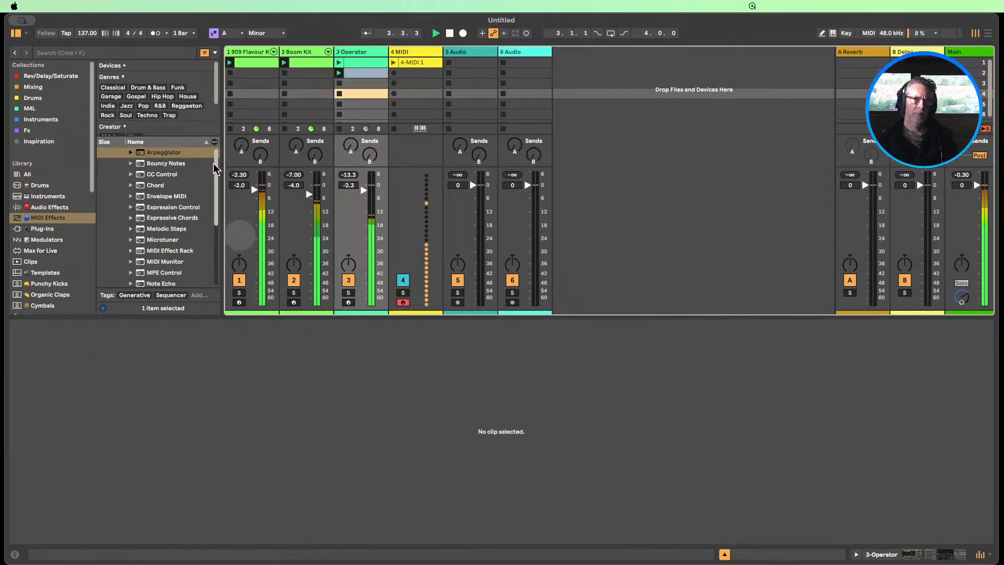
pyautogui.press('Up')
pyautogui.press('Up')
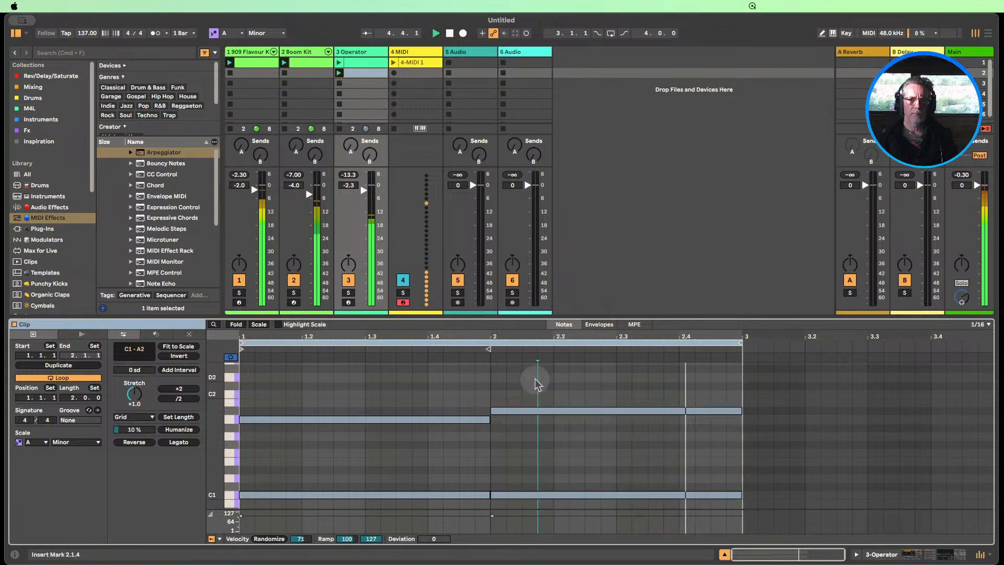
# Set bar 2's middle note to G#1 after comparing it with G1, and stop playback after listening
pyautogui.click(538, 411)
pyautogui.press('Down')
pyautogui.press('Down')
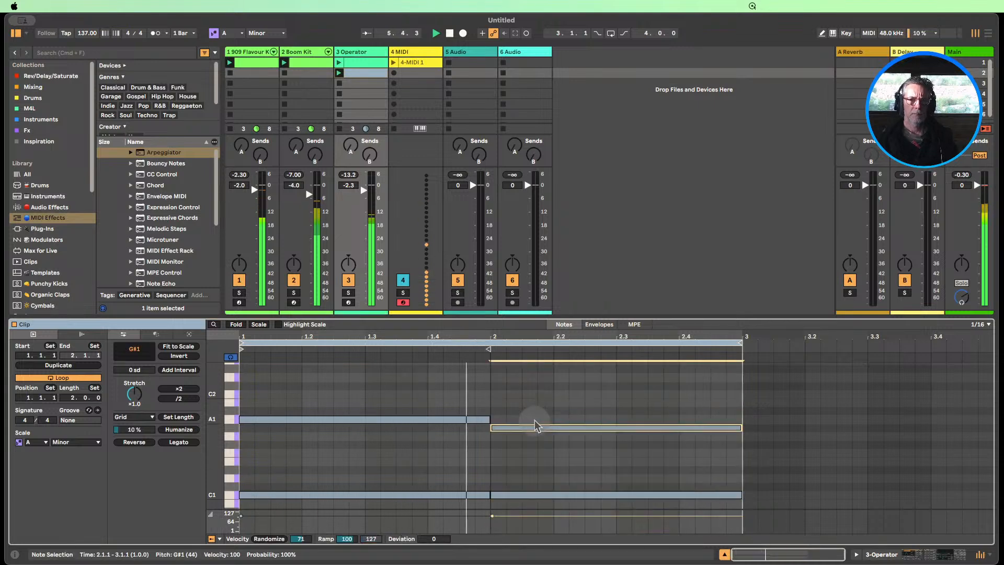
pyautogui.press('Down')
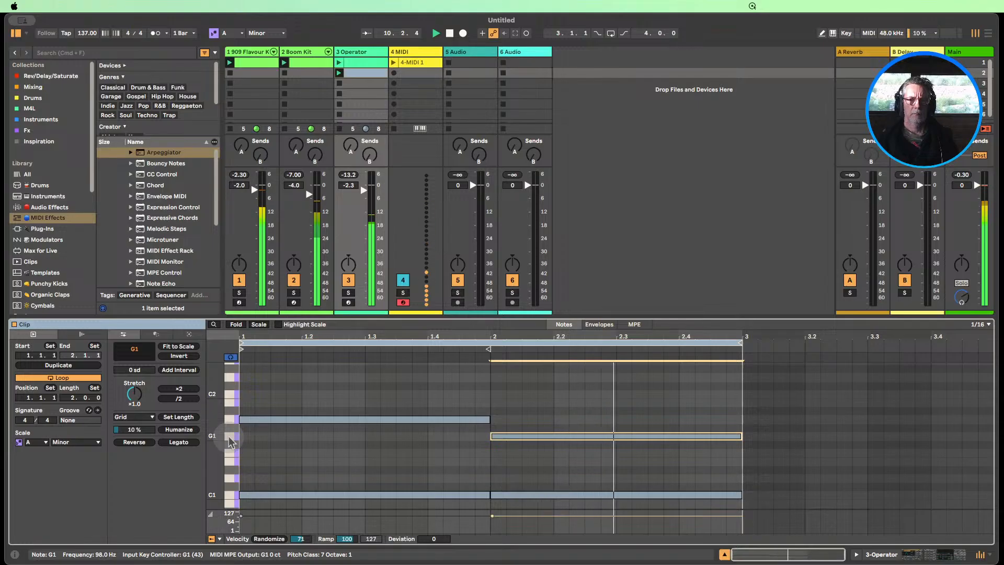
pyautogui.press('Up')
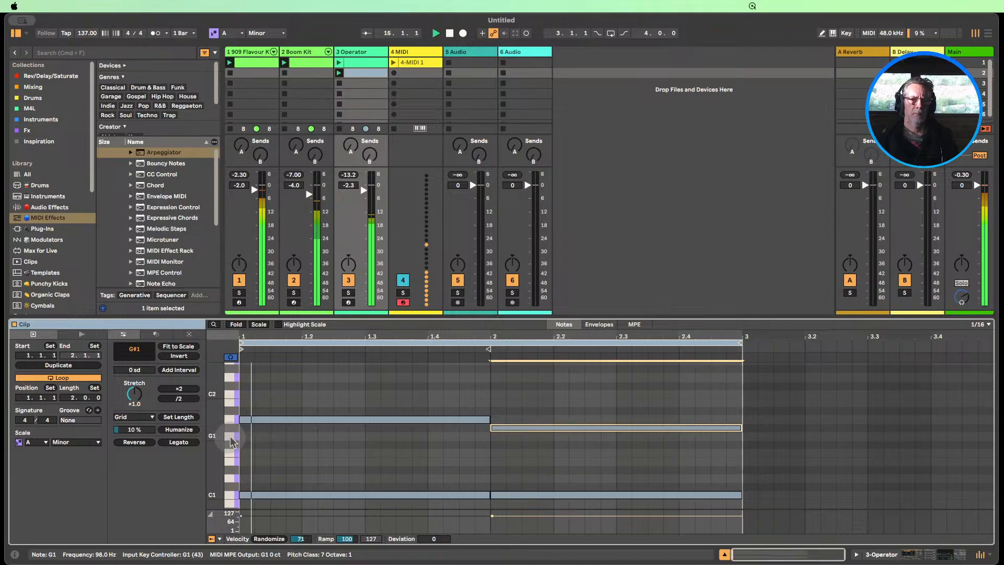
pyautogui.scroll(1, 232, 442)
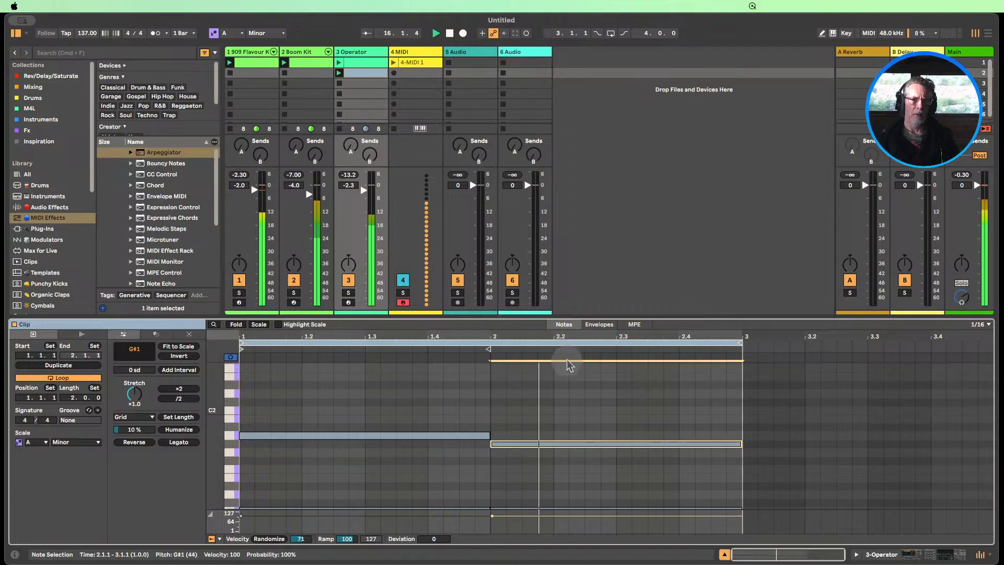
pyautogui.moveTo(566, 317); pyautogui.dragTo(566, 241)
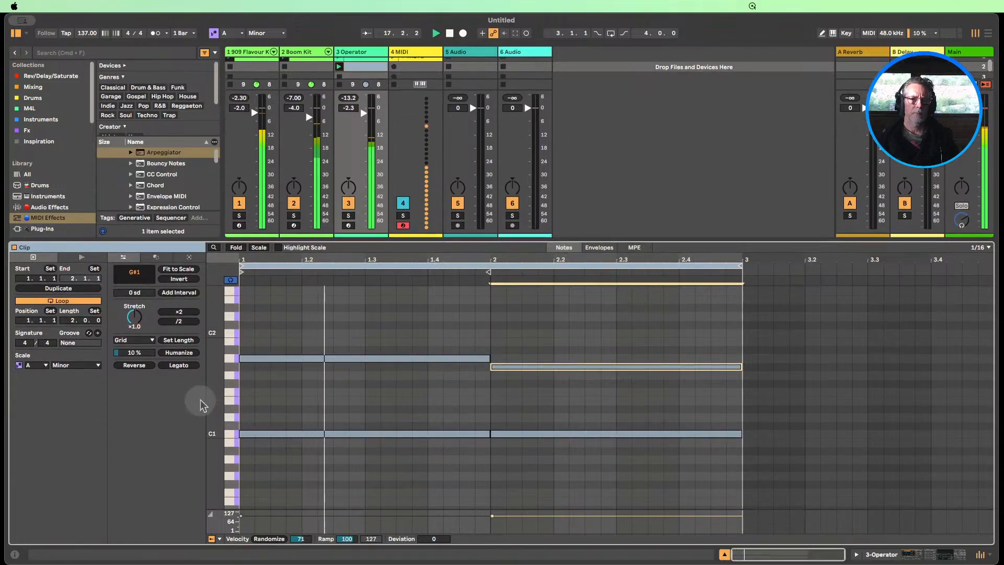
pyautogui.moveTo(208, 401); pyautogui.dragTo(203, 401)
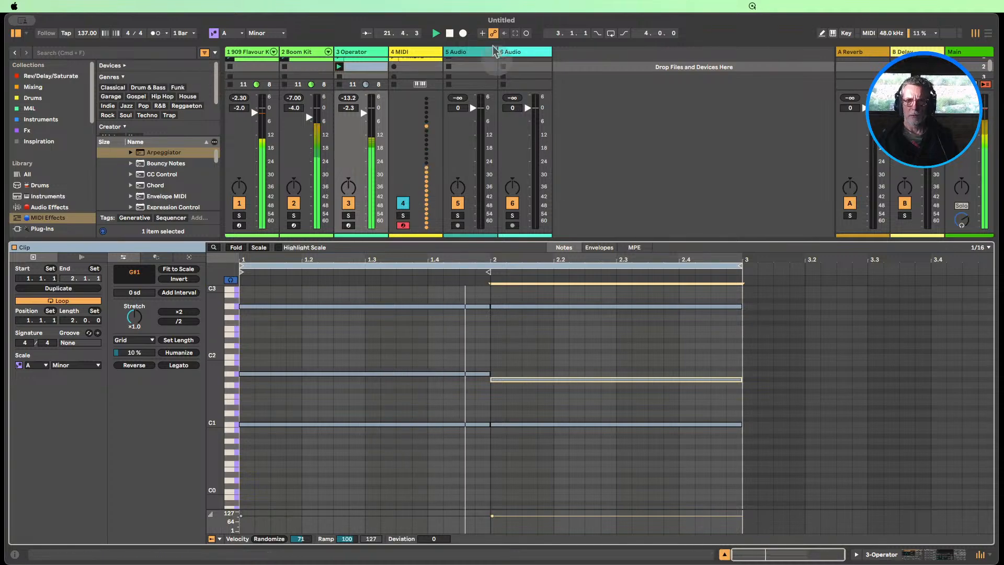
pyautogui.press('space')
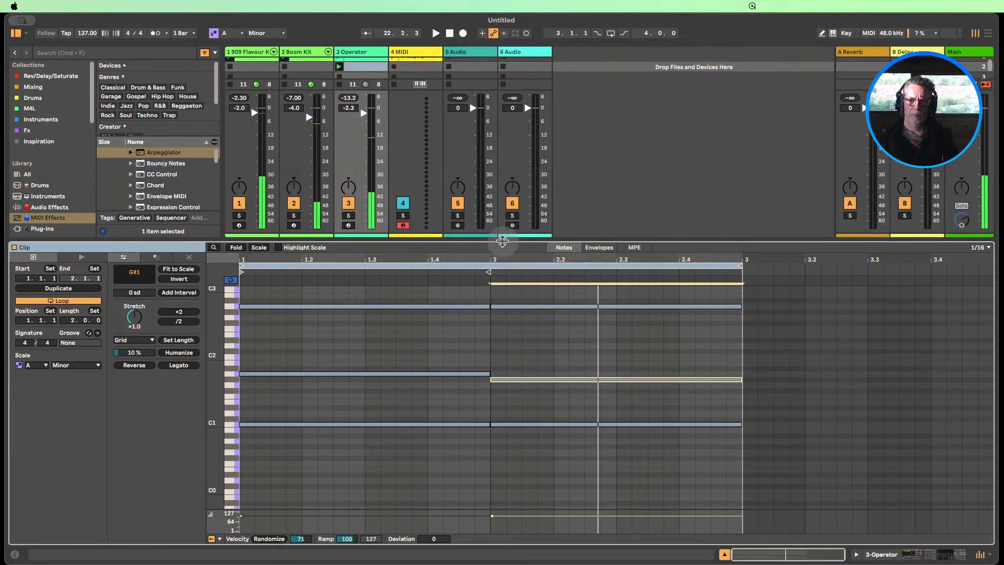
# Audition the first Operator clip and show the Operator track's device chain, stopping playback at the end
pyautogui.moveTo(502, 241); pyautogui.dragTo(496, 409)
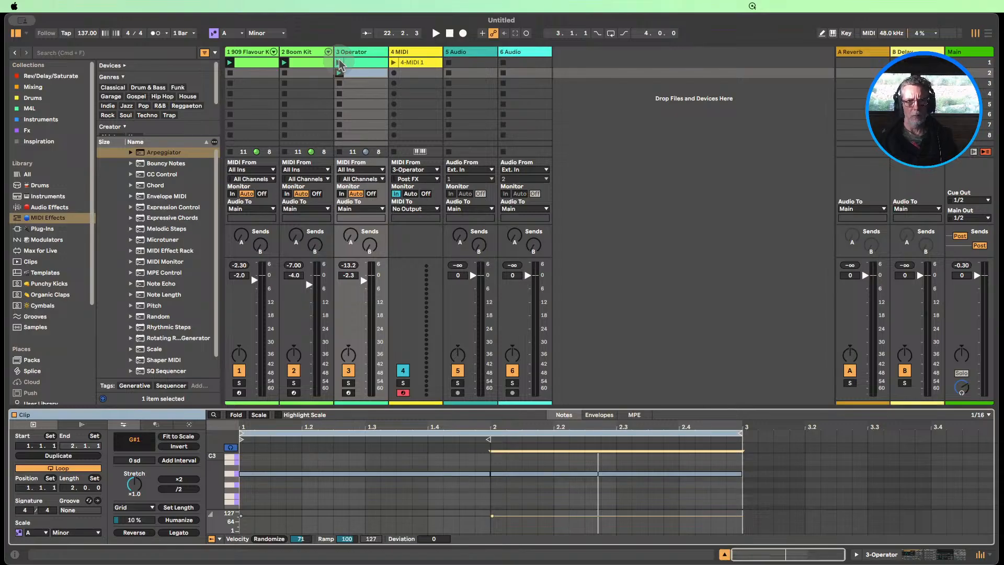
pyautogui.click(339, 62)
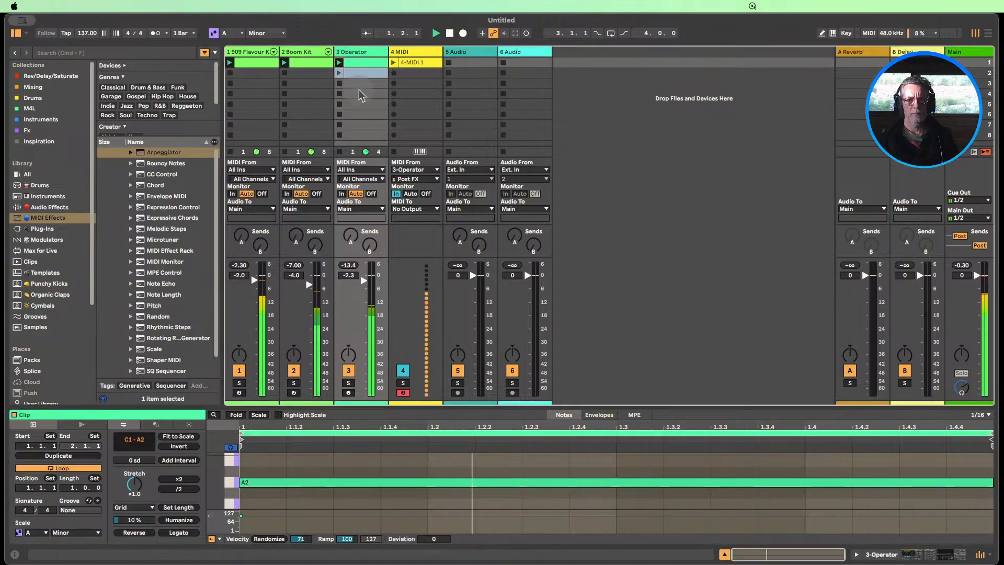
pyautogui.moveTo(591, 405); pyautogui.dragTo(576, 155)
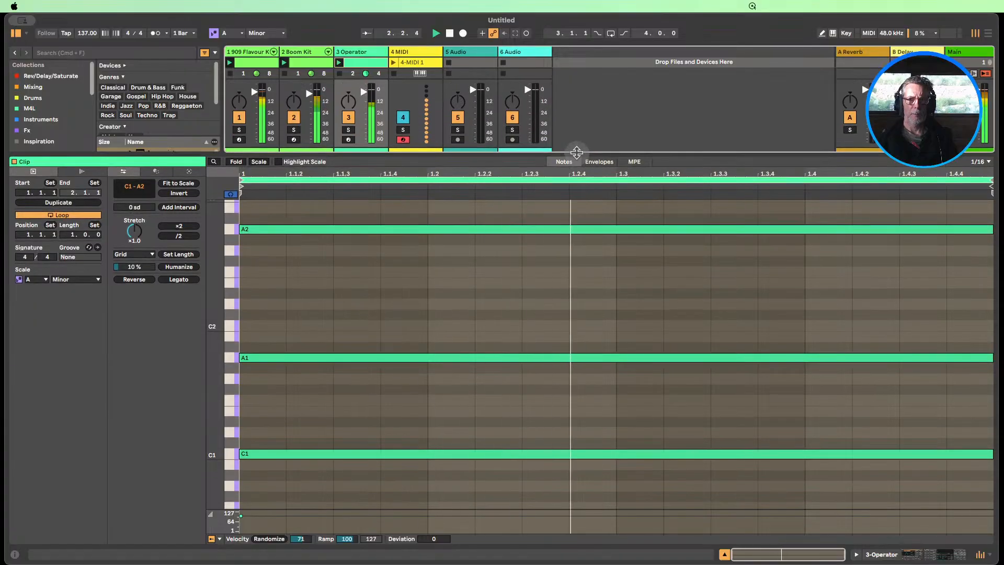
pyautogui.click(874, 559)
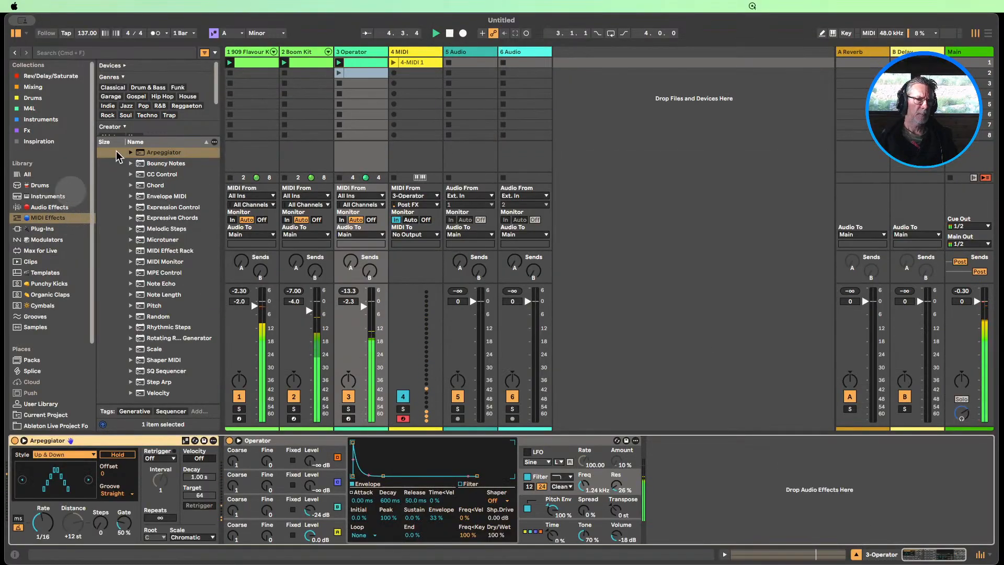
pyautogui.click(448, 38)
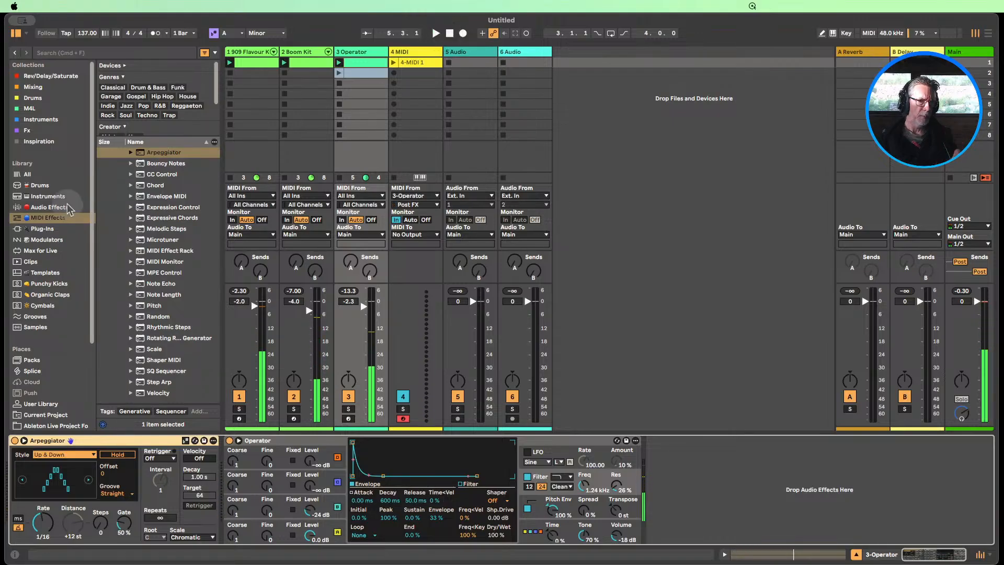
# Add the Beat Repeat audio effect after Operator on the Operator track and hide the browser
pyautogui.click(50, 207)
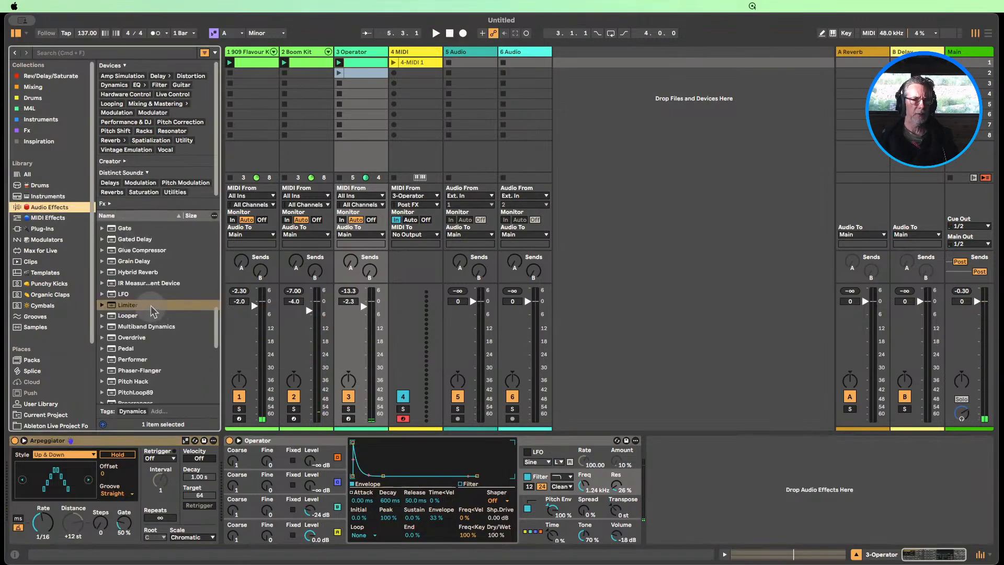
pyautogui.scroll(3, 152, 307)
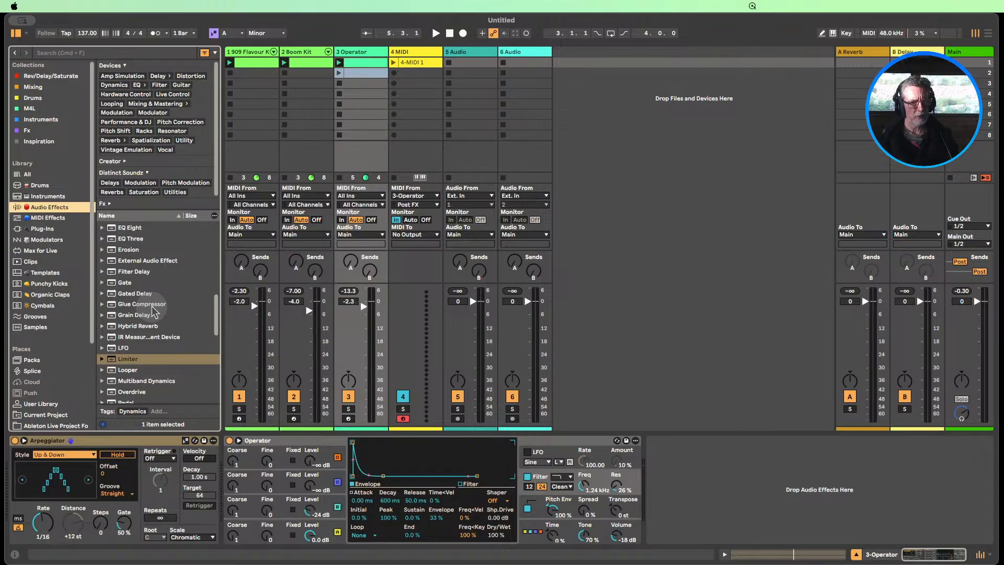
pyautogui.scroll(5, 153, 313)
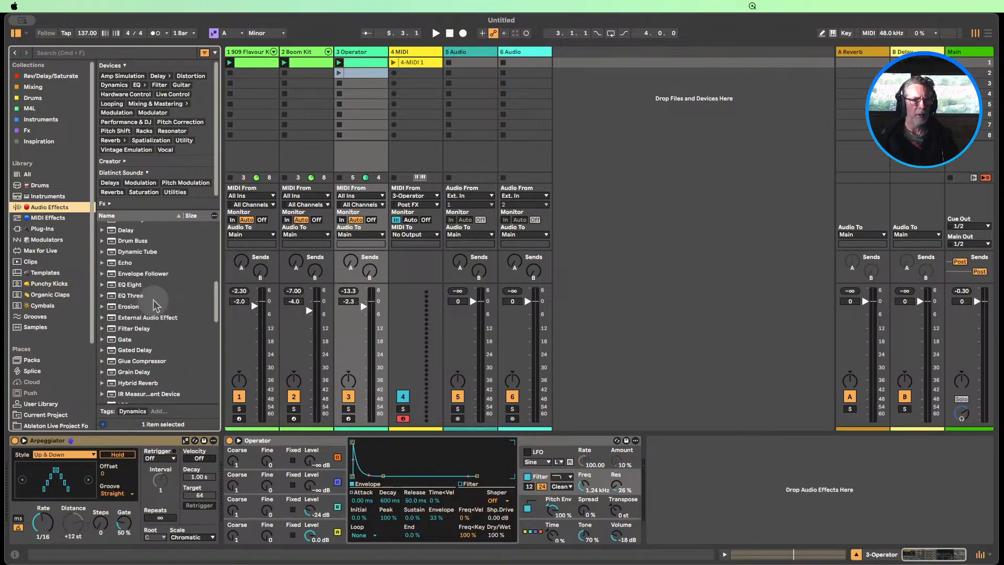
pyautogui.scroll(5, 155, 303)
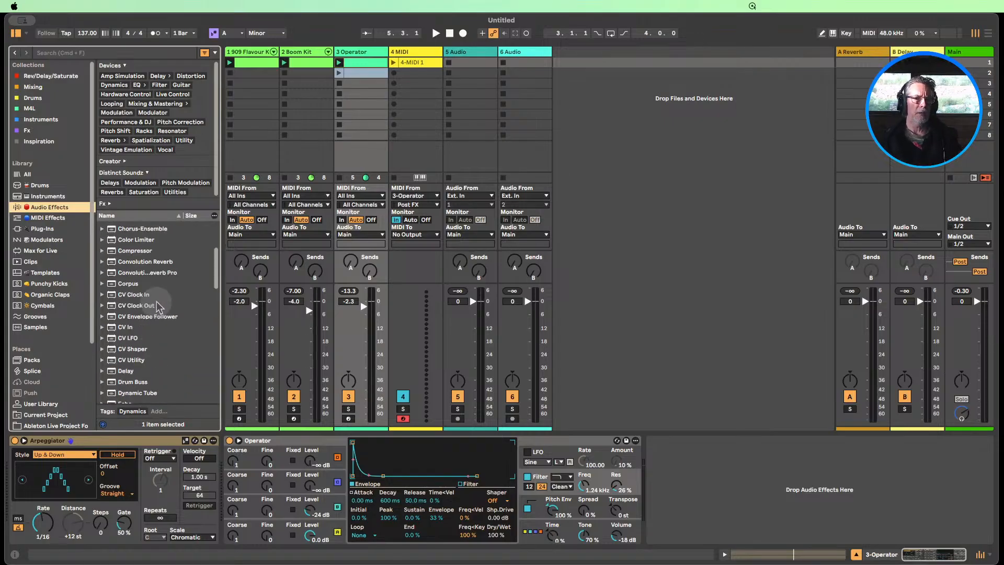
pyautogui.scroll(3, 159, 309)
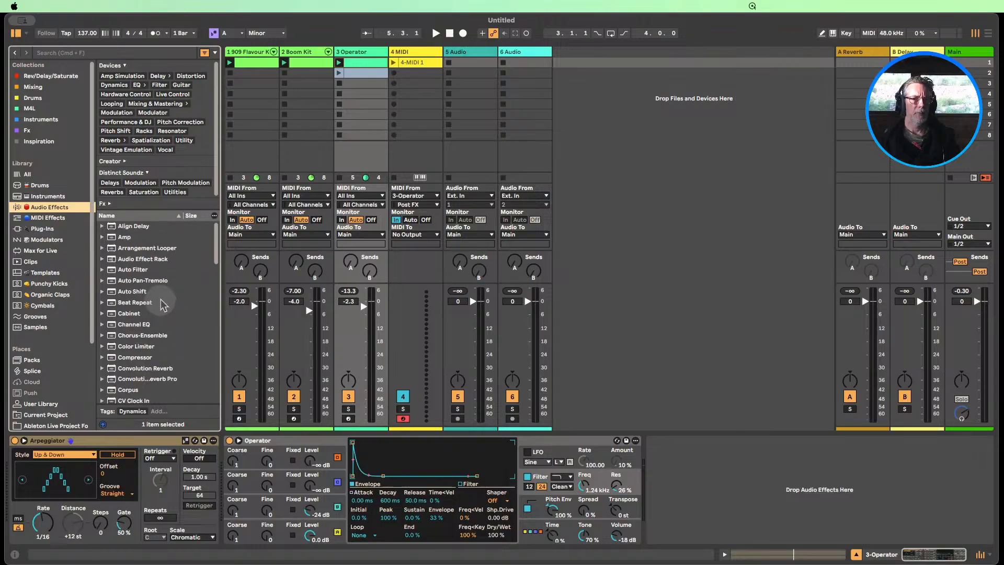
pyautogui.moveTo(126, 303); pyautogui.dragTo(683, 462)
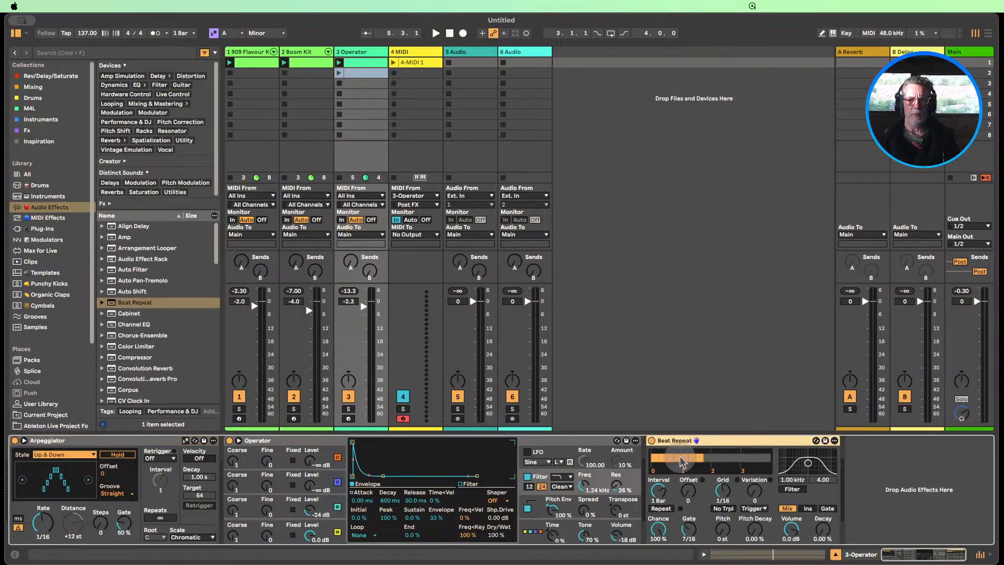
pyautogui.click(16, 35)
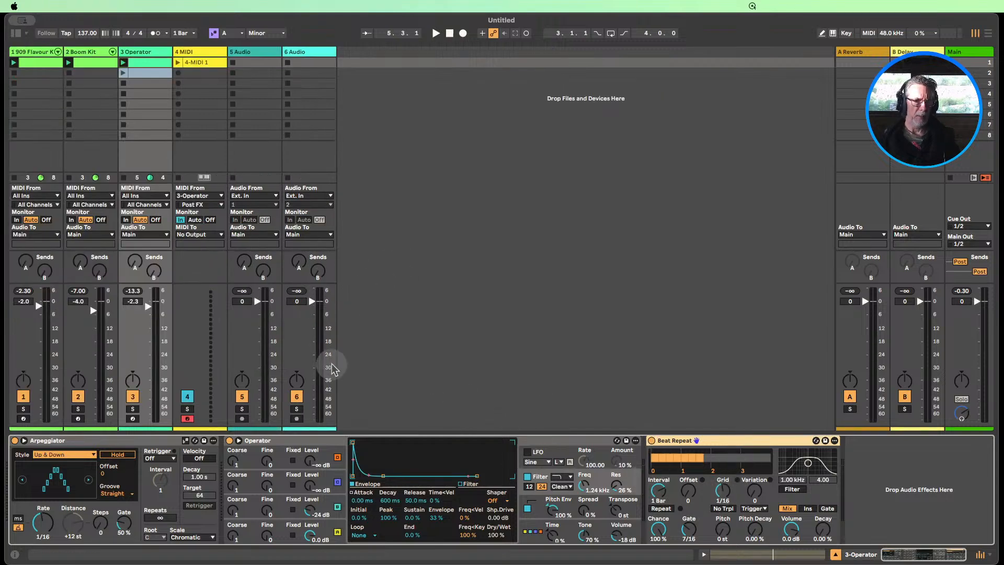
# Play the first Operator clip and set Beat Repeat's Interval to 1/4 and Offset to 3/16
pyautogui.click(124, 62)
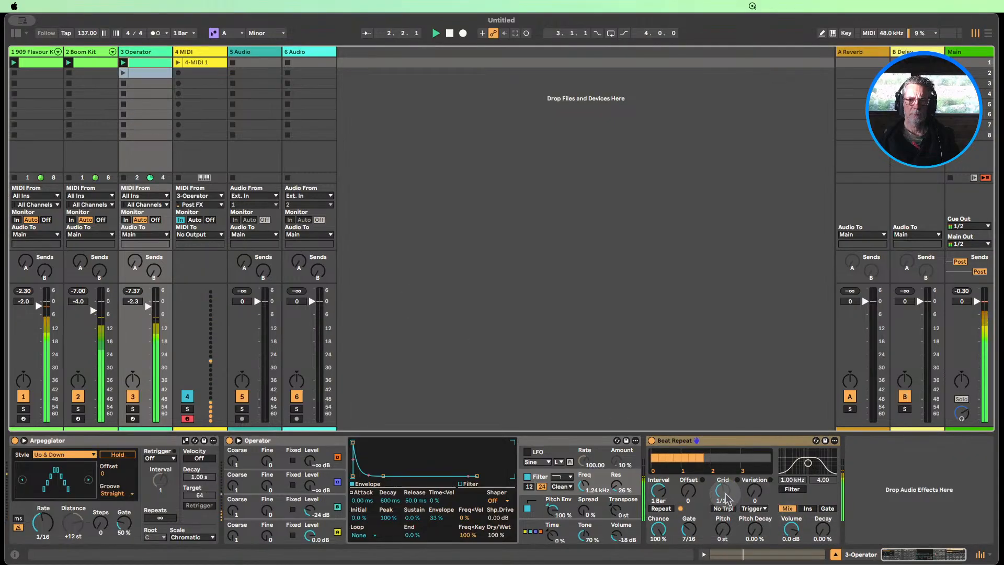
pyautogui.moveTo(659, 493); pyautogui.dragTo(660, 514)
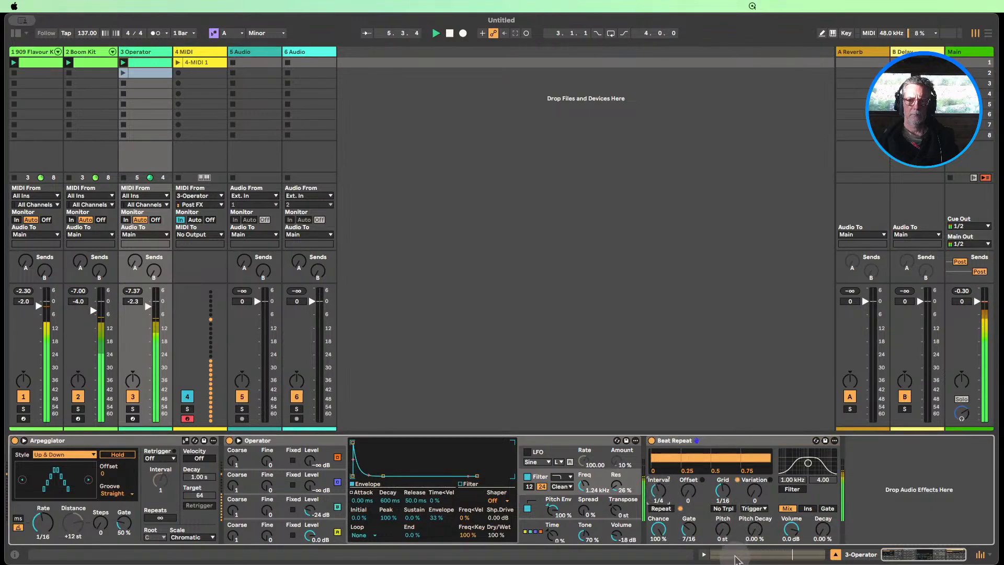
pyautogui.moveTo(688, 491); pyautogui.dragTo(688, 486)
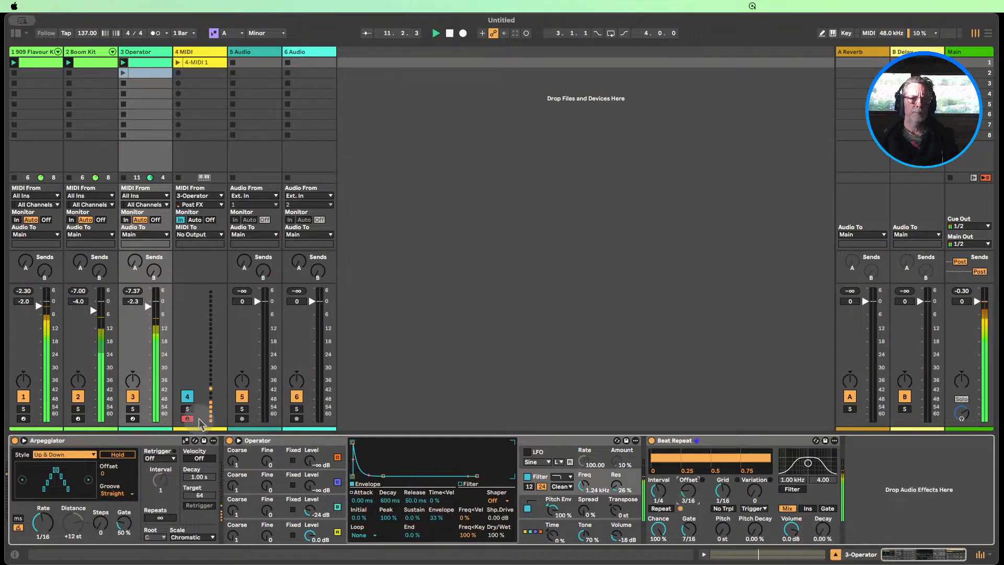
# Mute the 909 Flavour Kit track and compare the Operator part with Beat Repeat bypassed and enabled
pyautogui.click(23, 396)
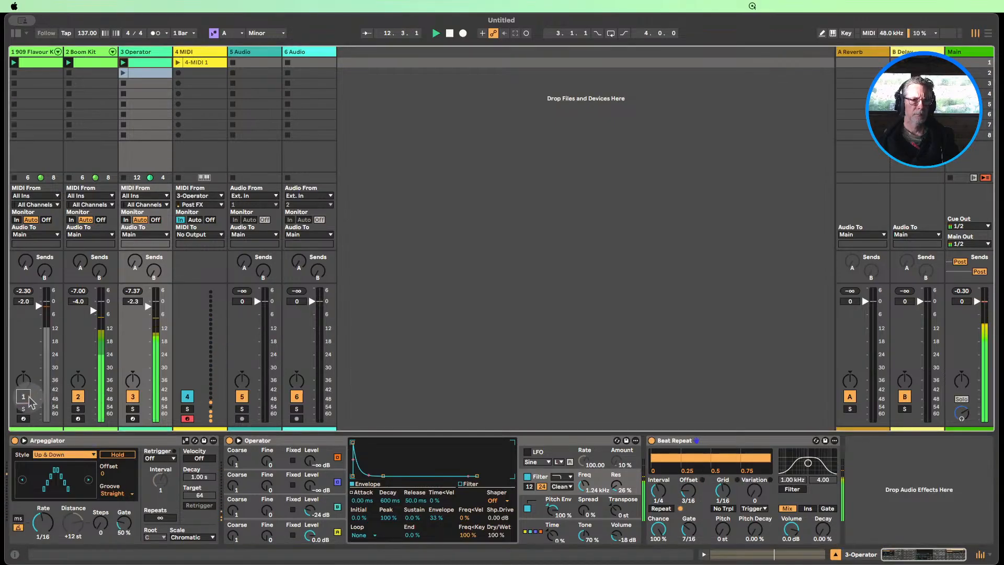
pyautogui.click(651, 440)
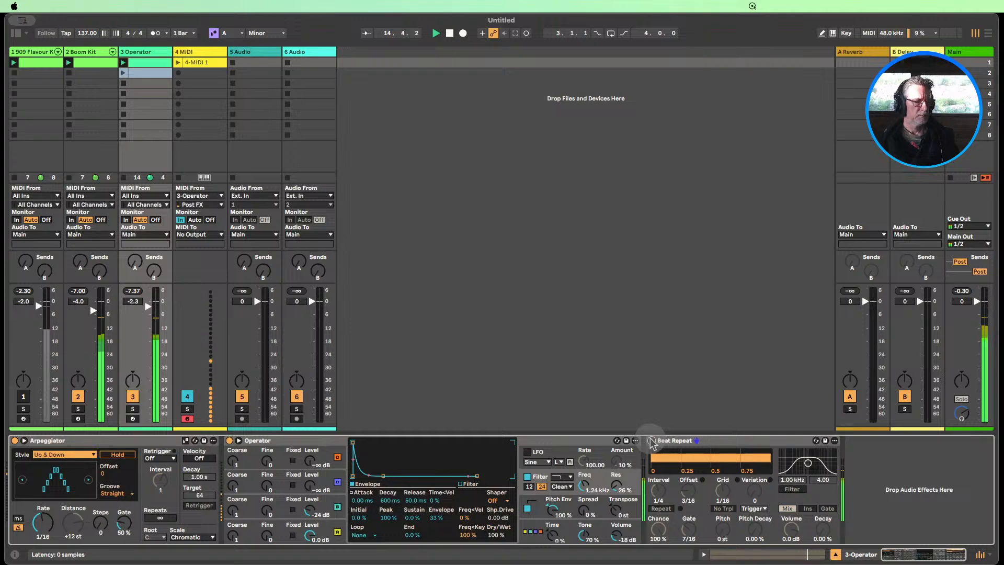
pyautogui.click(651, 441)
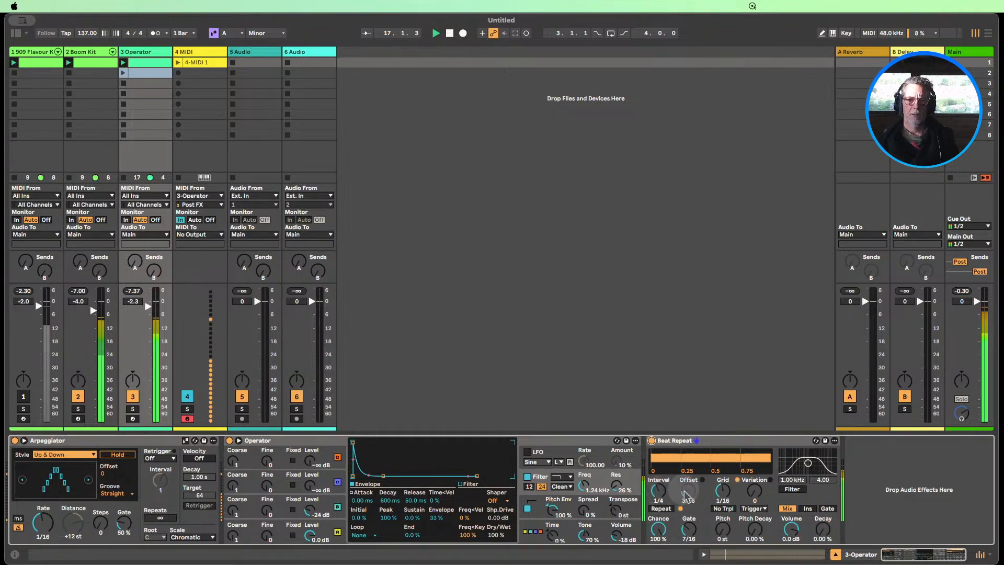
# Set Beat Repeat's Interval to 1/2, trying an Offset of 1/16 and raising it to 6/16
pyautogui.moveTo(657, 492); pyautogui.dragTo(657, 484)
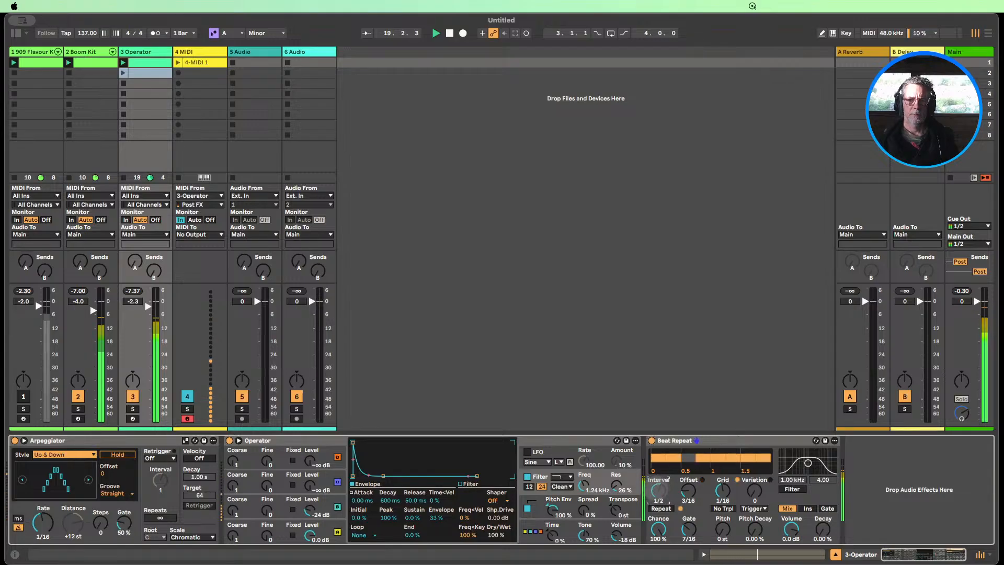
pyautogui.moveTo(658, 490); pyautogui.dragTo(688, 495)
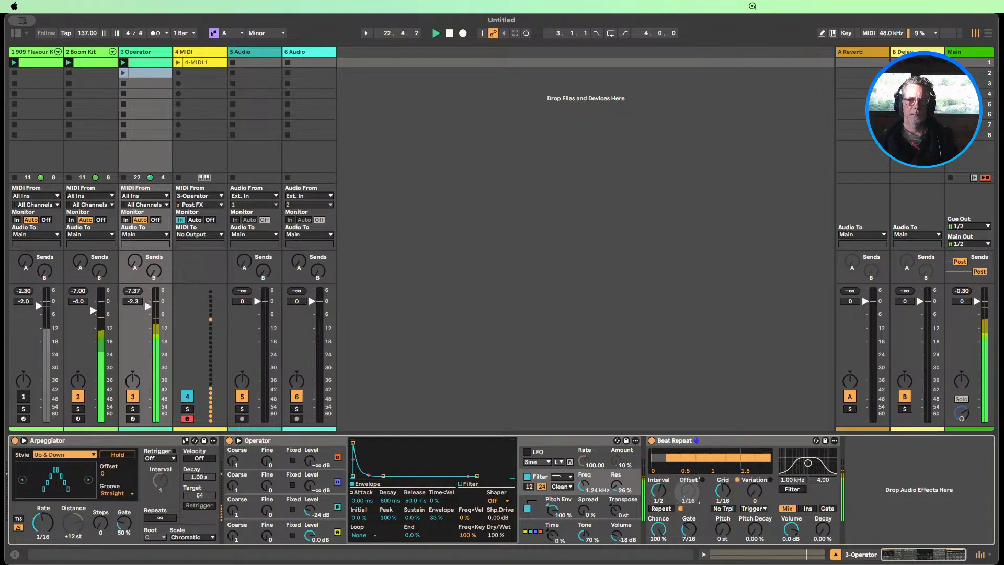
pyautogui.moveTo(688, 496); pyautogui.dragTo(688, 482)
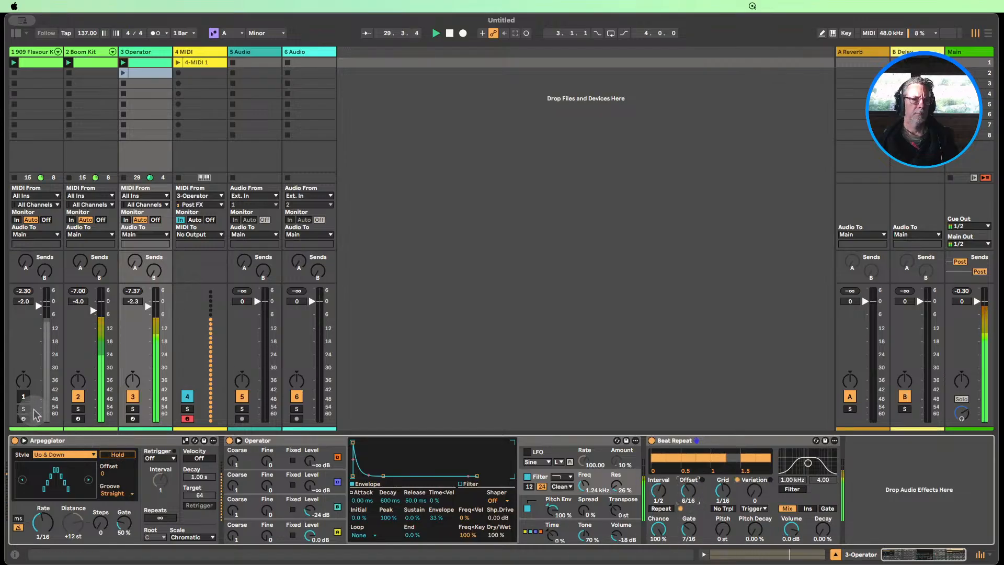
# Unmute the 909 Flavour Kit track and try Beat Repeat's Grid at 1/8 before returning it to 1/16
pyautogui.click(24, 397)
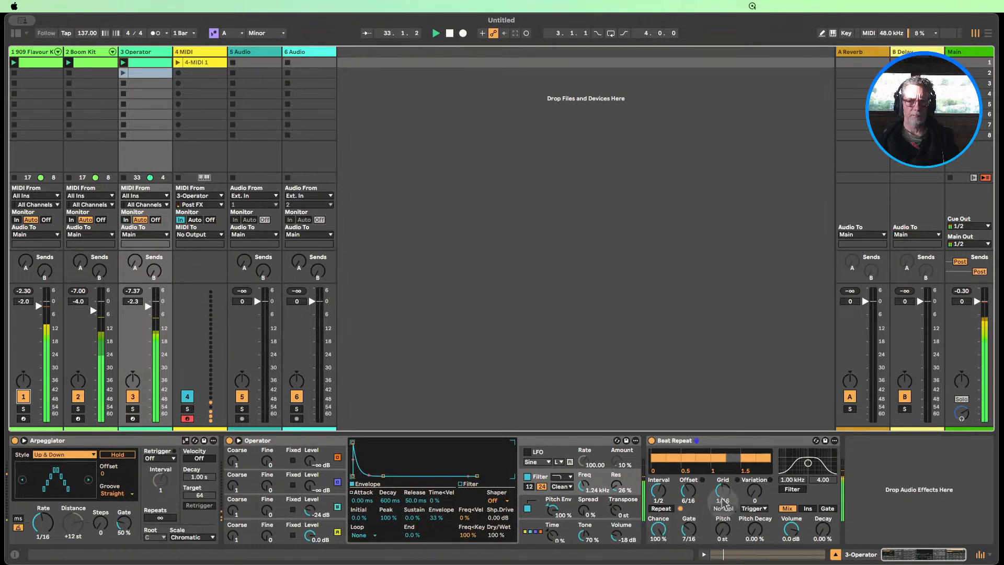
pyautogui.moveTo(724, 502); pyautogui.dragTo(723, 494)
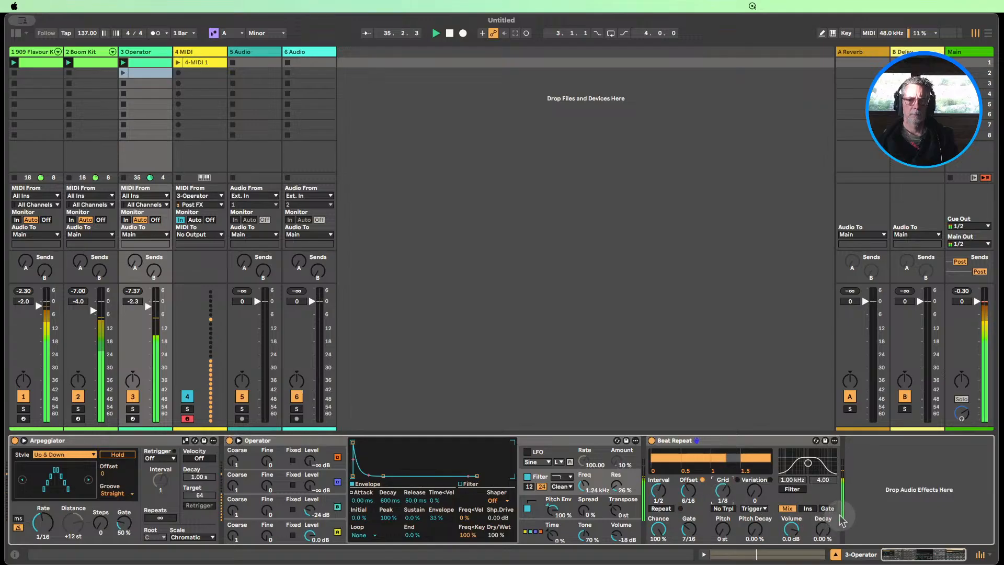
pyautogui.moveTo(721, 499); pyautogui.dragTo(721, 503)
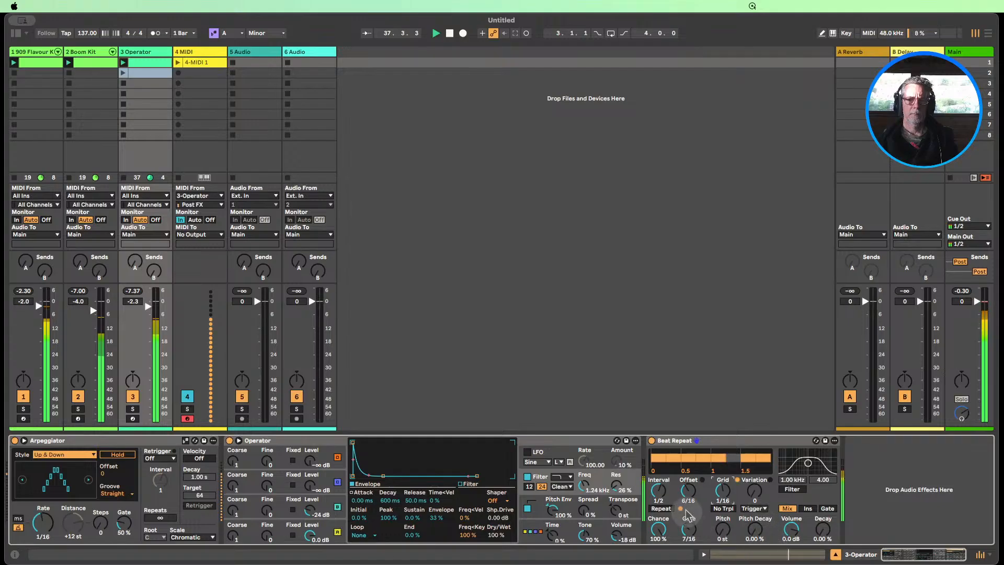
# Try a 1 Bar Interval in Beat Repeat, settle on Interval 1/2 with Offset 2/16, and stop playback
pyautogui.click(657, 491)
pyautogui.moveTo(656, 491); pyautogui.dragTo(657, 487)
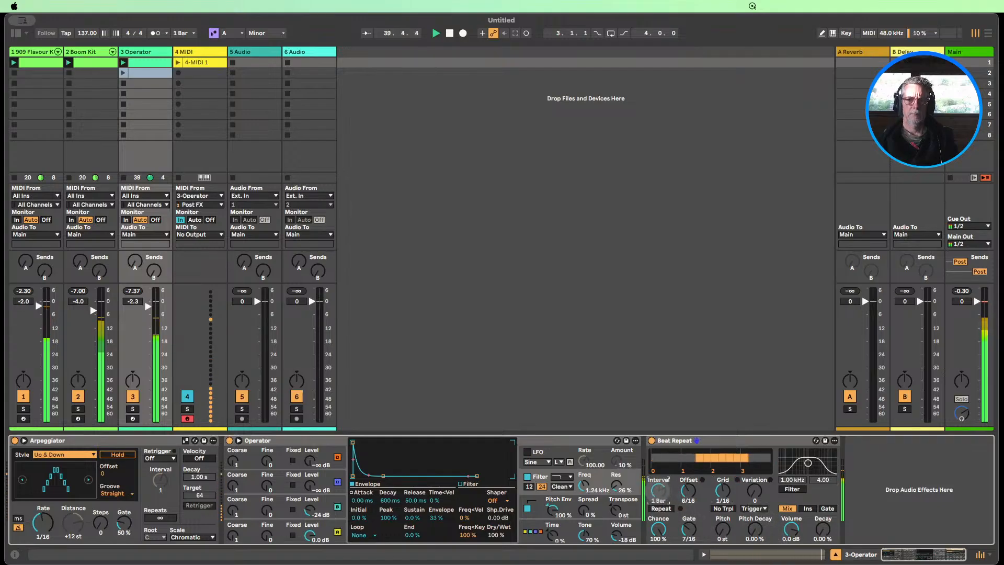
pyautogui.moveTo(658, 490); pyautogui.dragTo(688, 497)
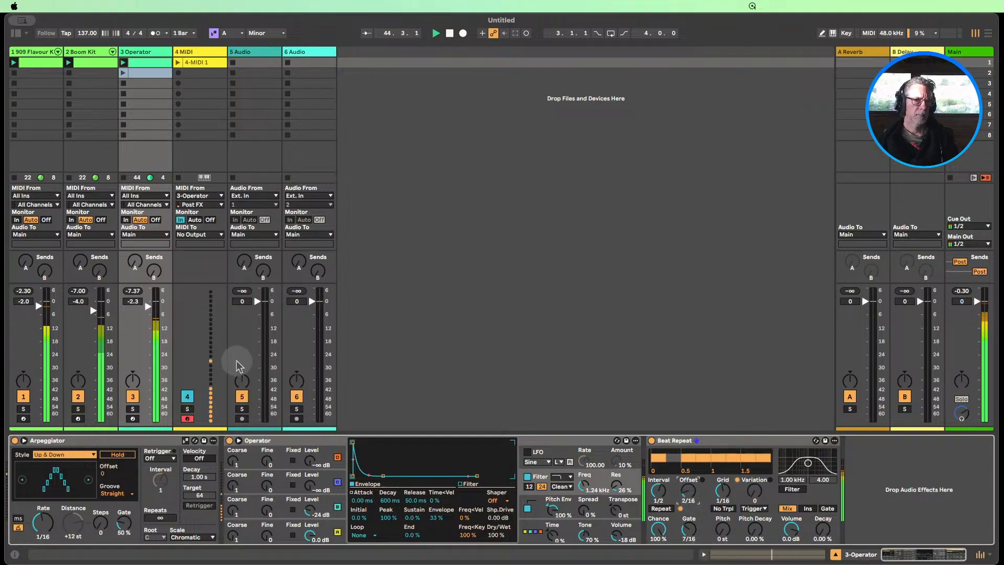
pyautogui.click(449, 34)
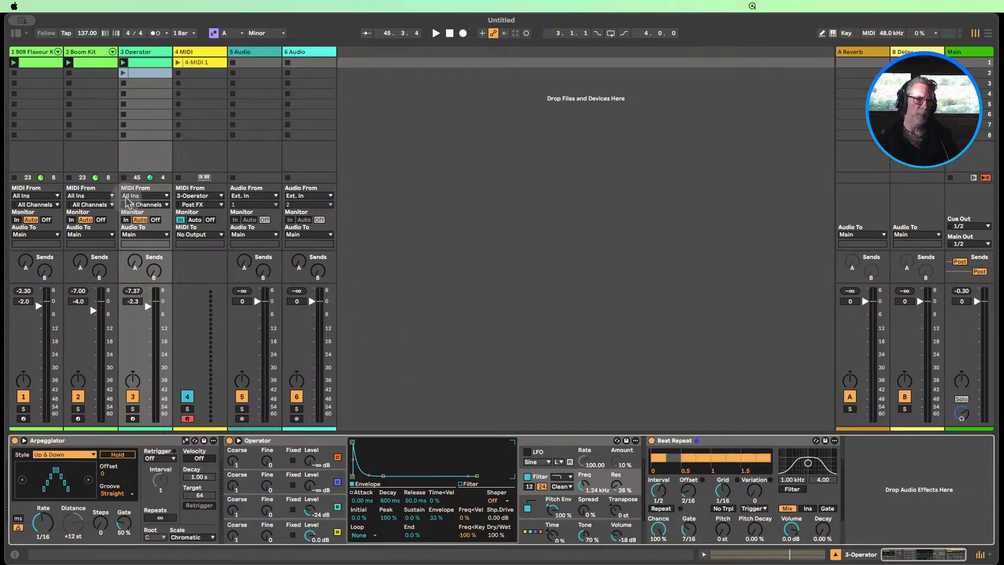
# Launch the second Operator clip with the 909 Flavour Kit muted and sweep Operator's filter frequency down to 30 Hz and up to 1.31 kHz
pyautogui.click(122, 72)
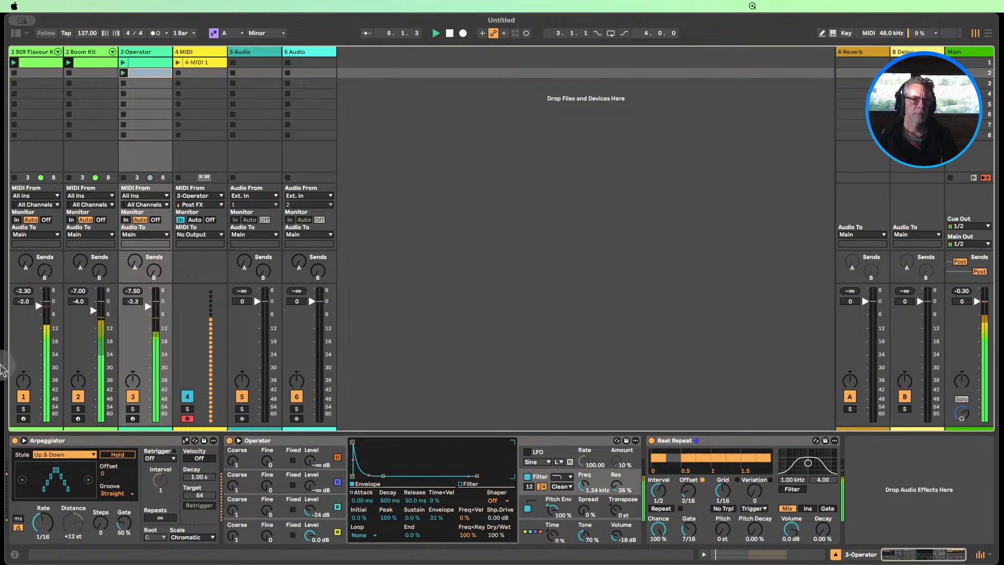
pyautogui.click(23, 396)
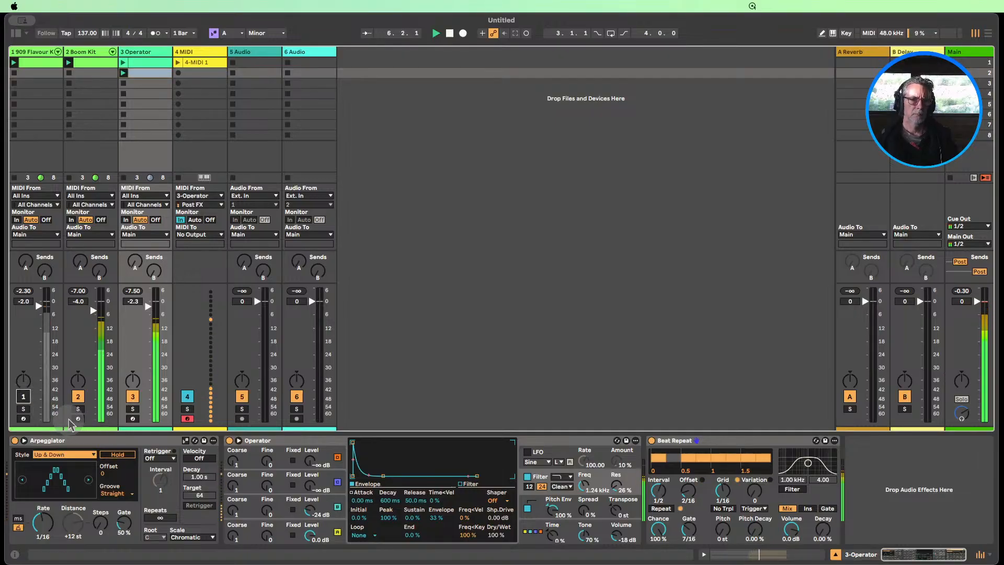
pyautogui.moveTo(584, 485); pyautogui.dragTo(584, 528)
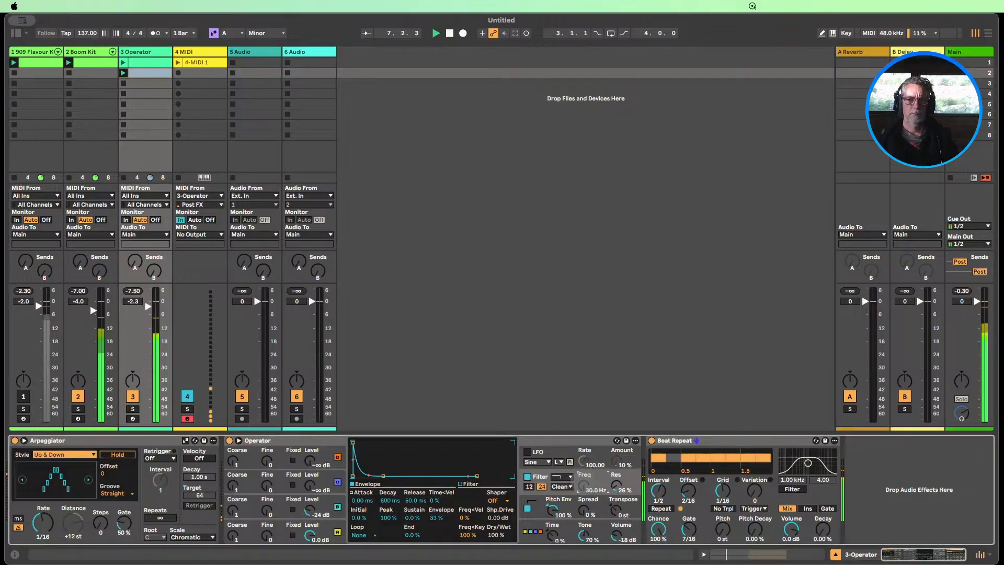
pyautogui.moveTo(584, 486); pyautogui.dragTo(585, 464)
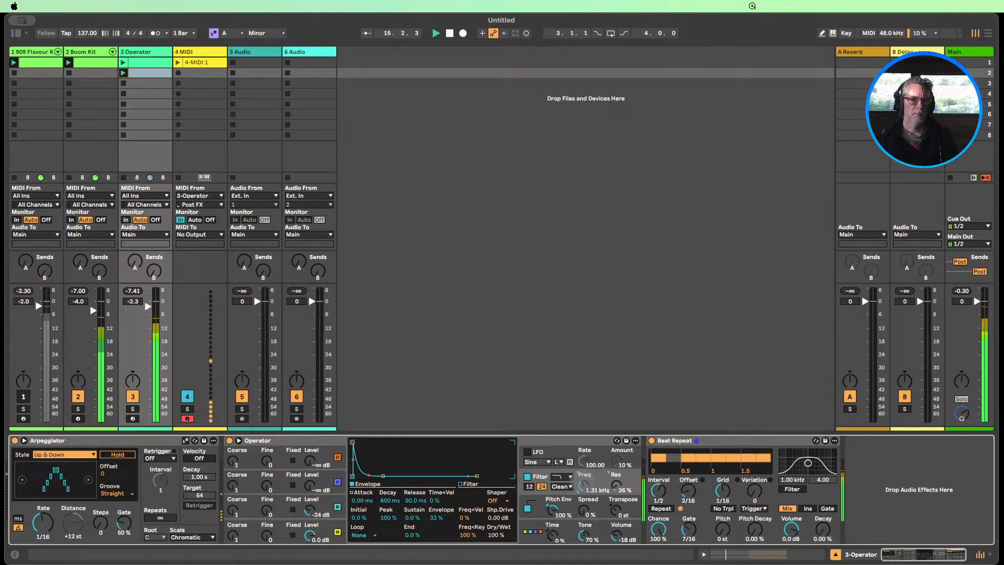
# Try the Arpeggiator's Steps control, unmute the 909 Flavour Kit track, and stop playback
pyautogui.moveTo(100, 522); pyautogui.dragTo(104, 529)
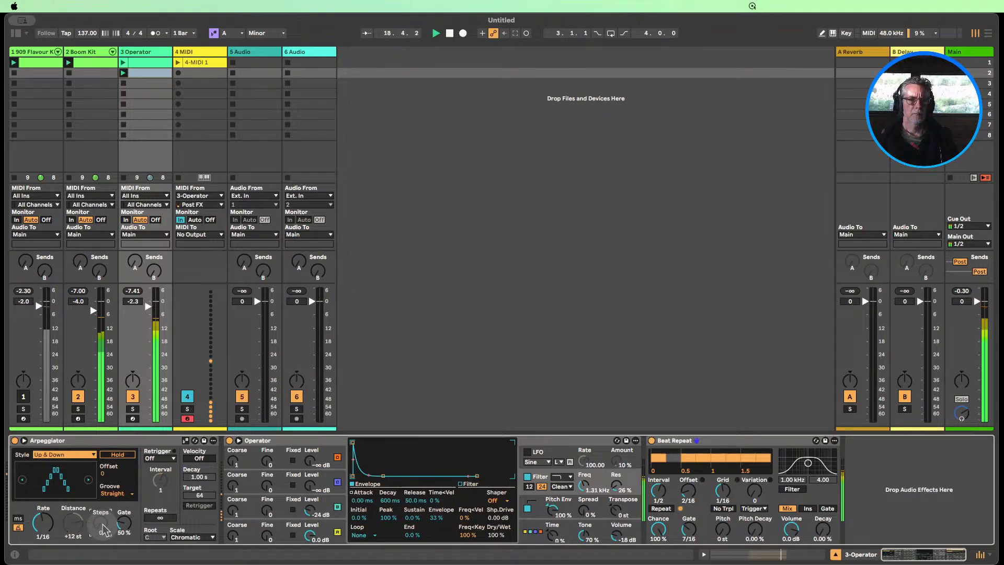
pyautogui.click(23, 397)
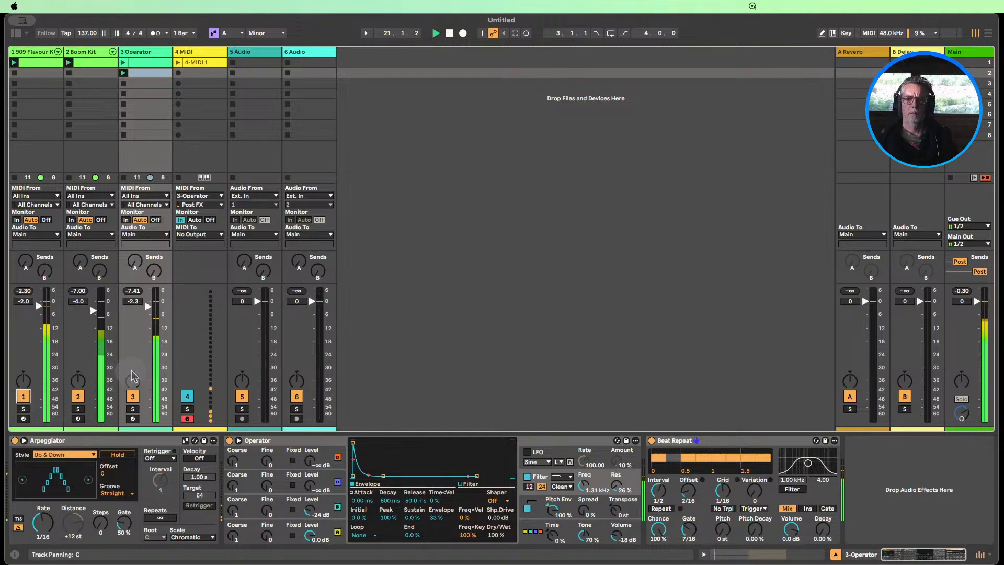
pyautogui.click(449, 33)
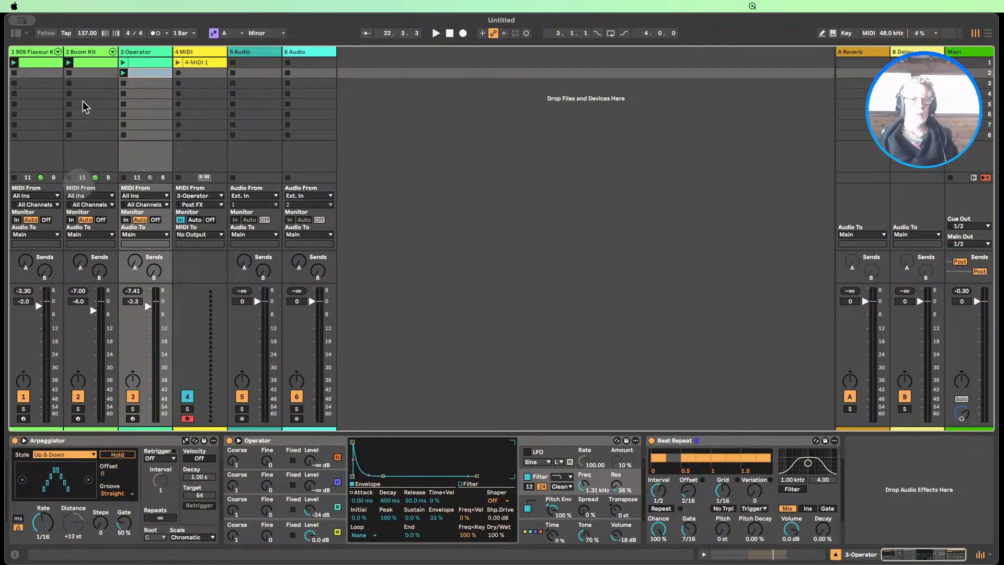
# Open the second Operator clip and duplicate its loop to a length of four bars
pyautogui.doubleClick(140, 70)
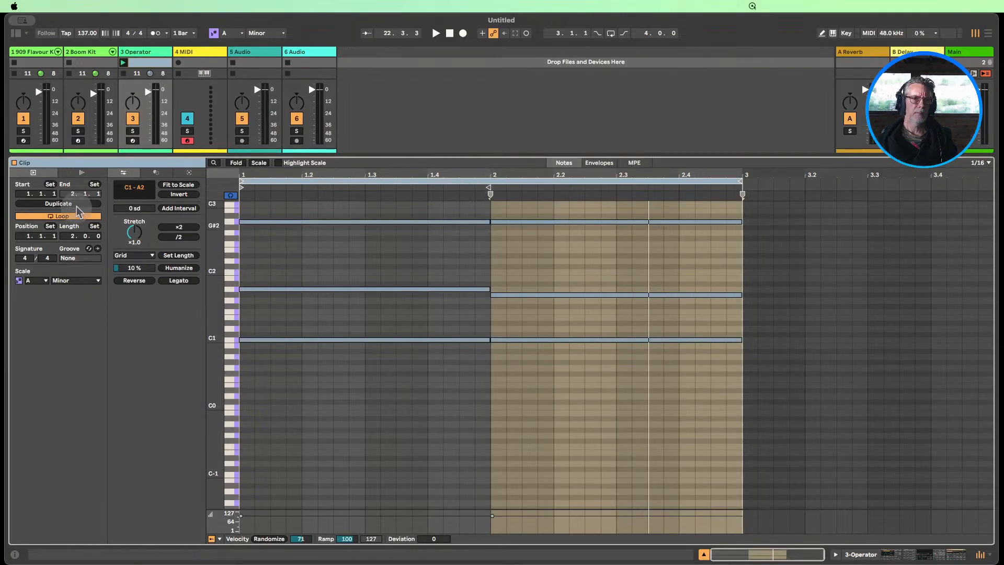
pyautogui.click(58, 203)
pyautogui.doubleClick(212, 302)
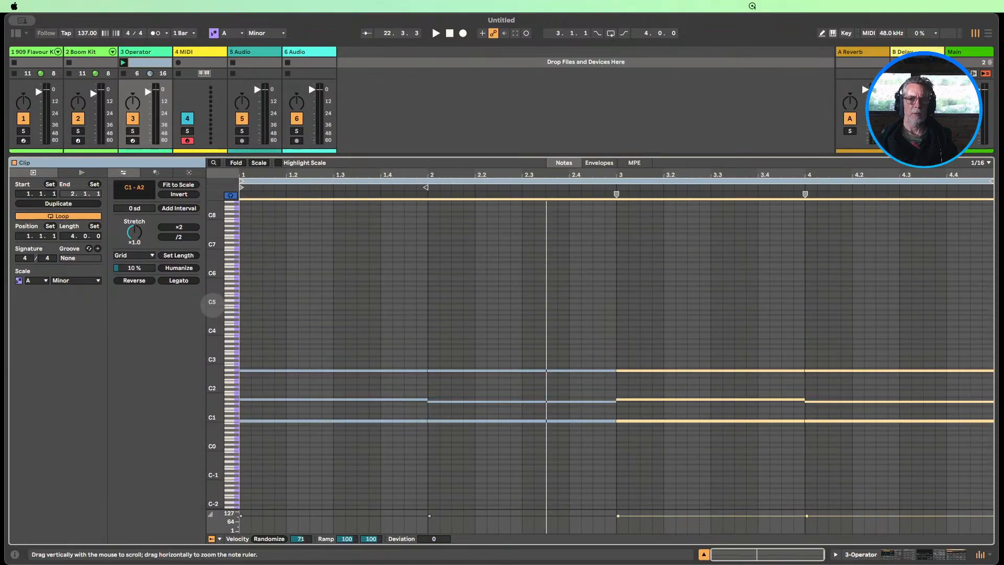
# Raise the top note in bar 3 an octave to A3 and close the clip editor
pyautogui.click(689, 391)
pyautogui.click(686, 370)
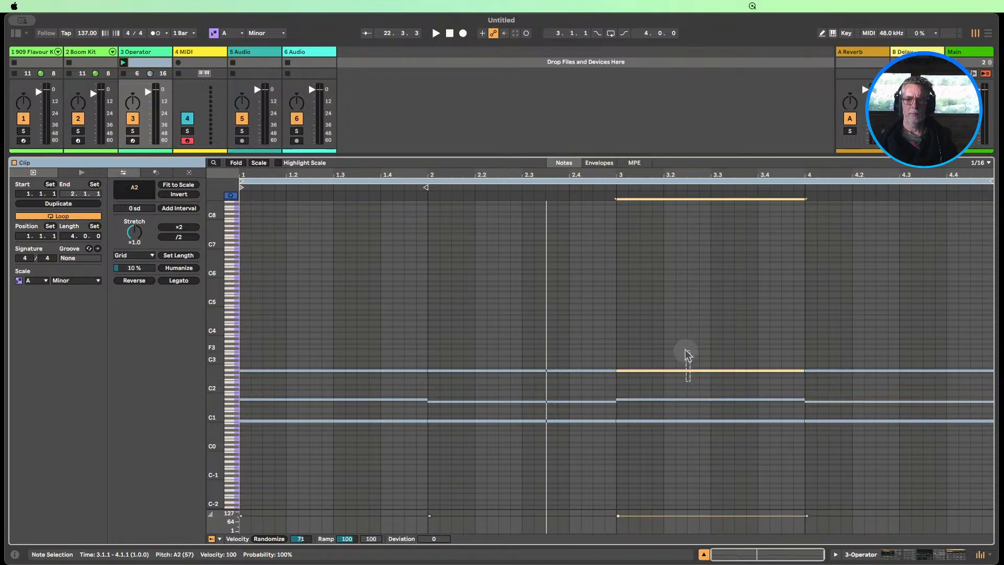
pyautogui.hotkey('shift', 'Up')
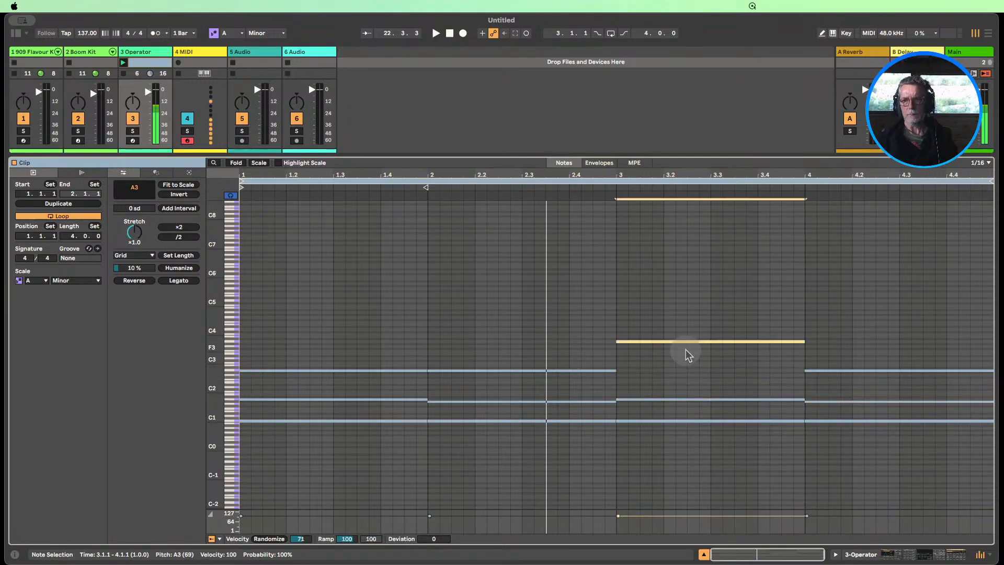
pyautogui.click(704, 553)
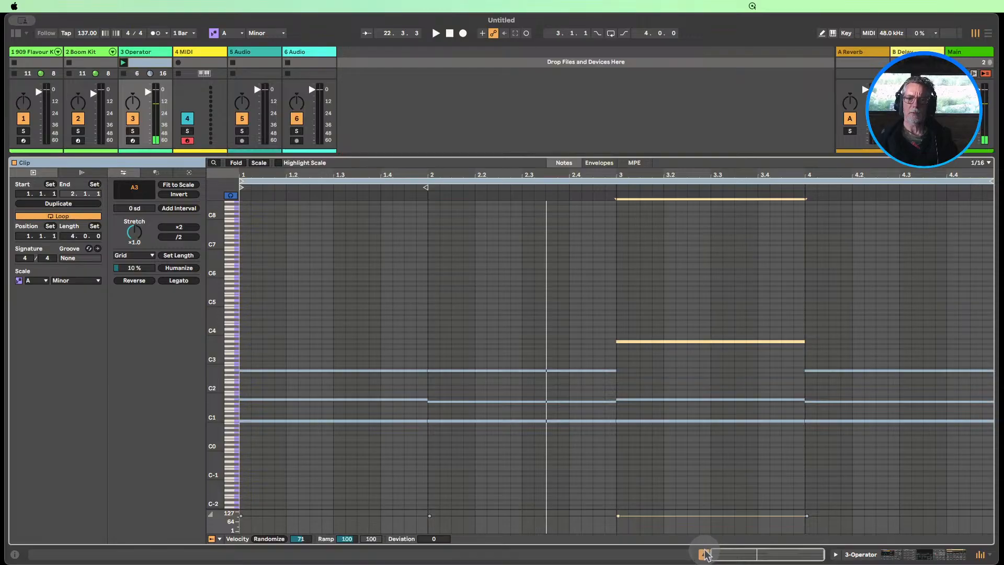
pyautogui.click(704, 554)
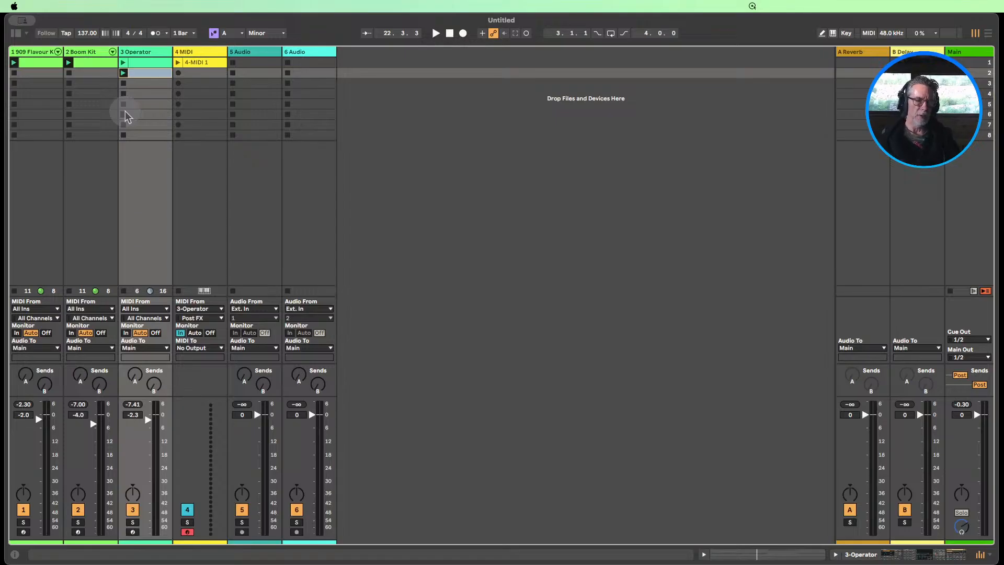
# Show the Operator track's devices and try Beat Repeat's Variation control
pyautogui.doubleClick(144, 51)
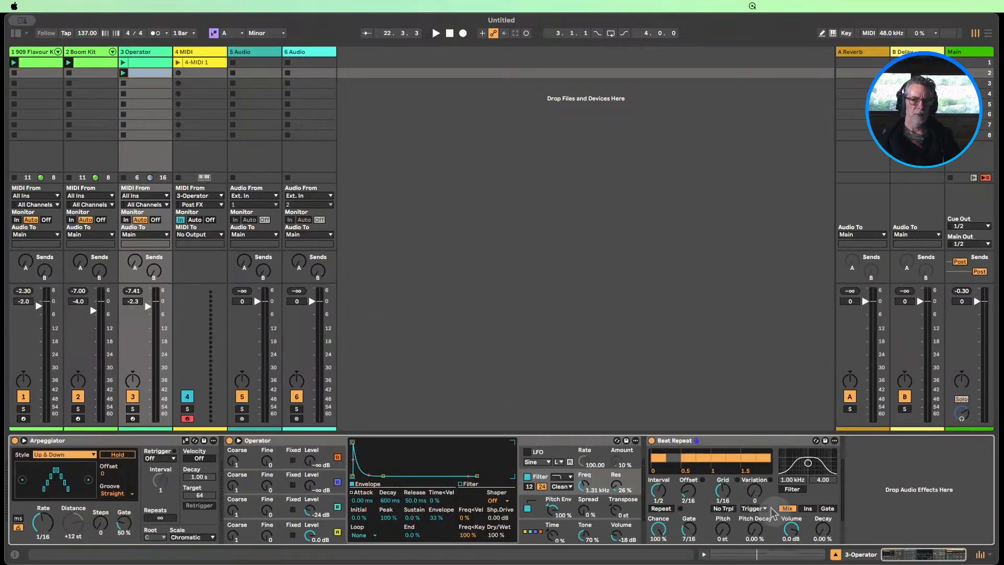
pyautogui.moveTo(755, 492); pyautogui.dragTo(754, 517)
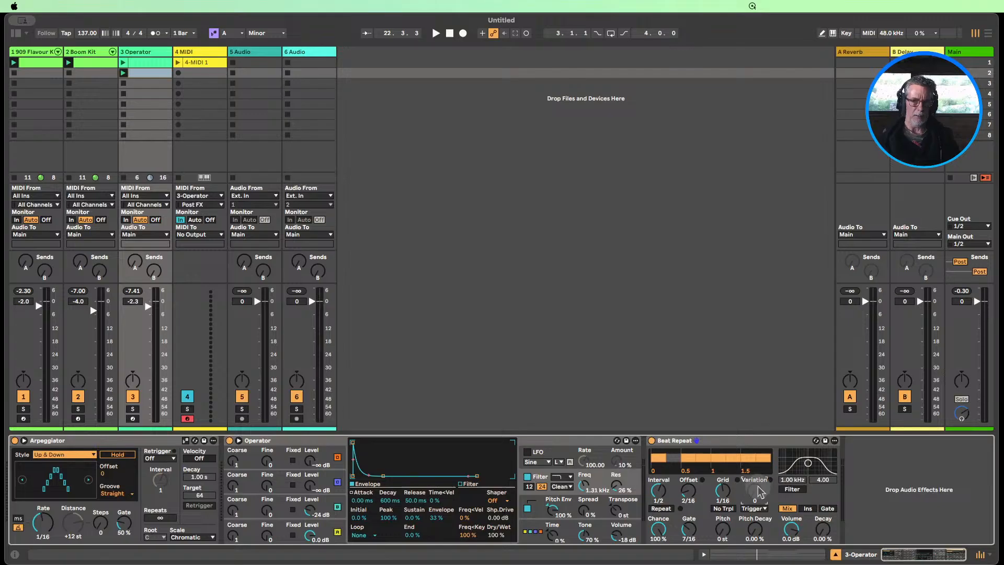
pyautogui.click(708, 445)
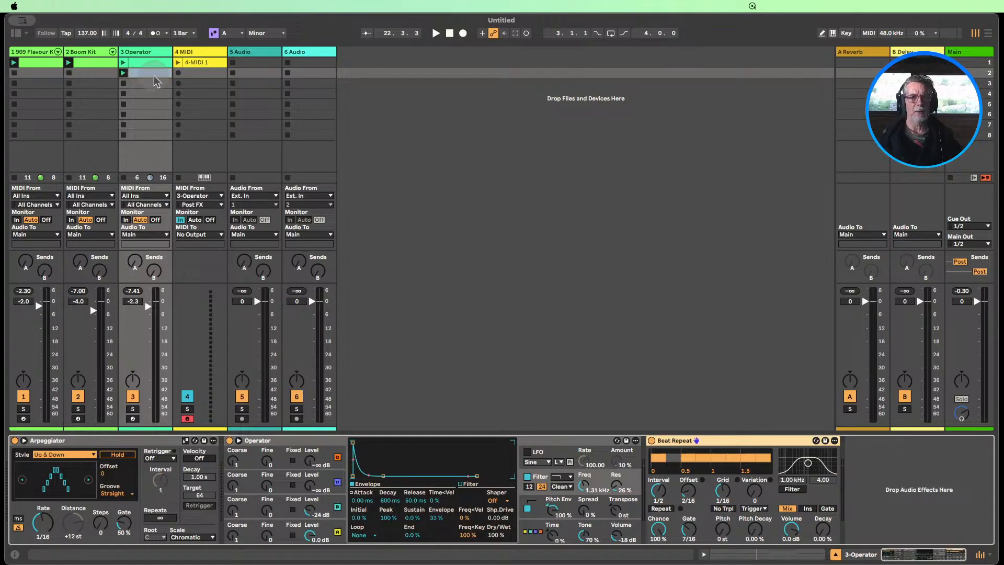
# Open and launch the second Operator clip, then shorten the A3 note in bar 3 to one beat
pyautogui.doubleClick(127, 74)
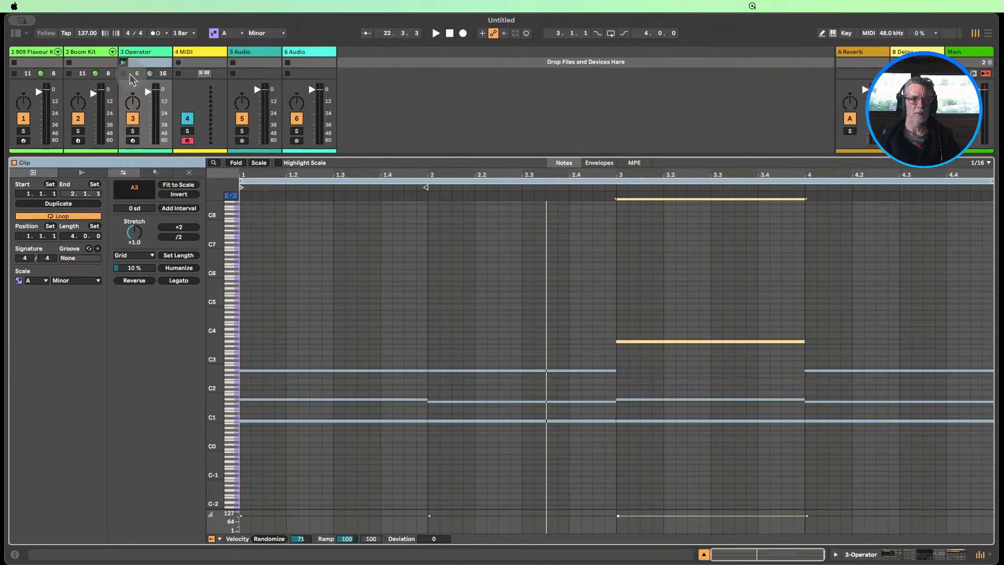
pyautogui.click(124, 63)
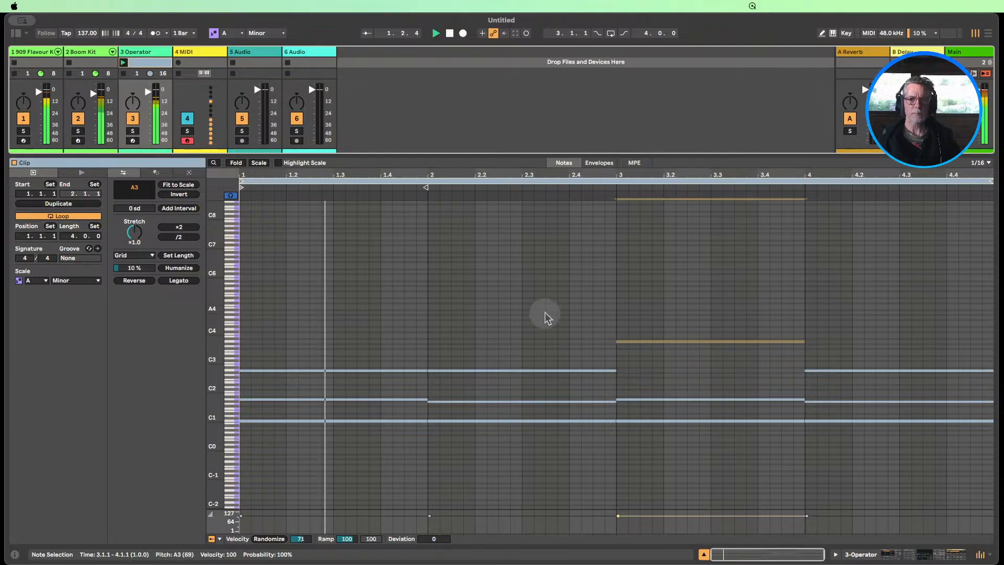
pyautogui.click(878, 531)
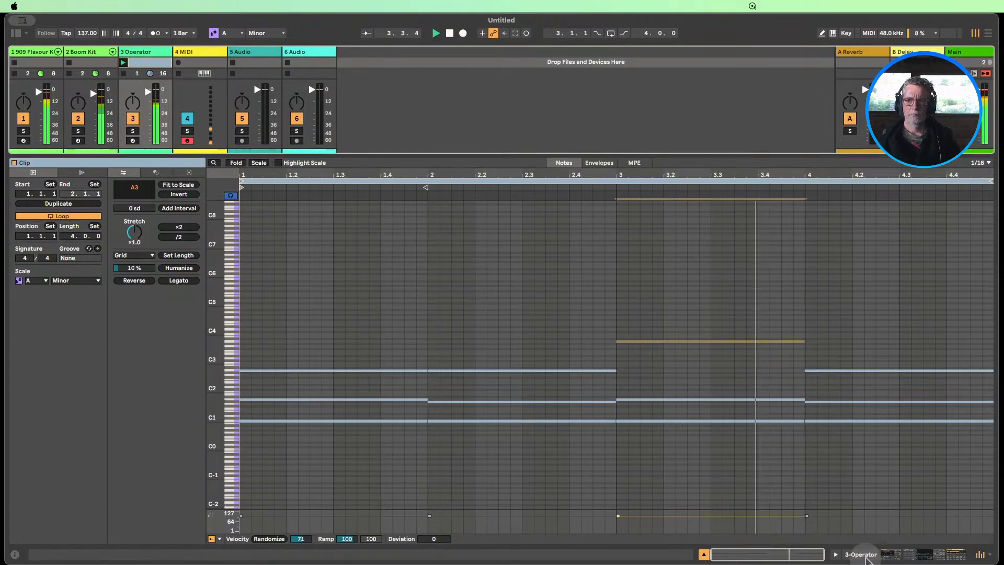
pyautogui.click(796, 342)
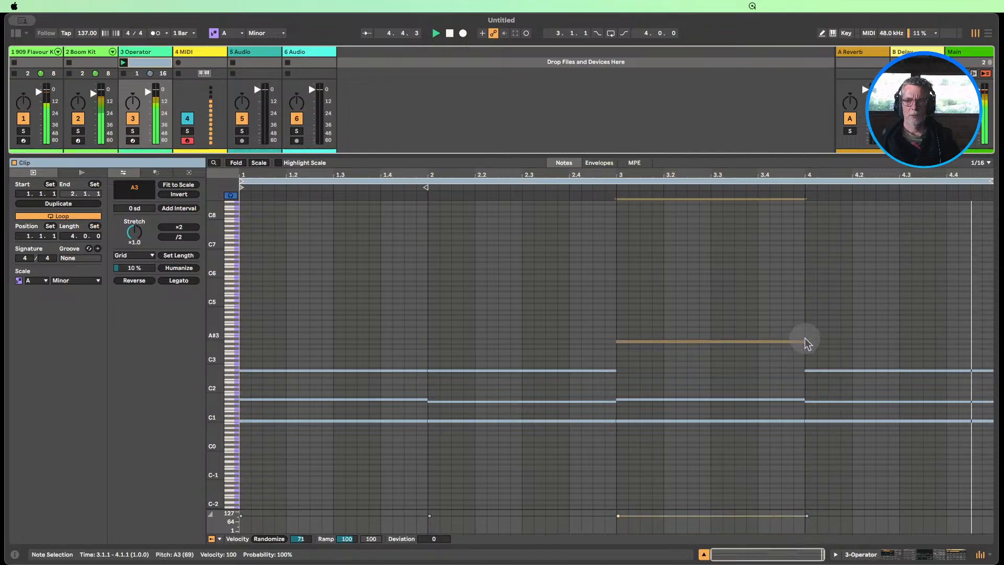
pyautogui.moveTo(801, 341); pyautogui.dragTo(663, 341)
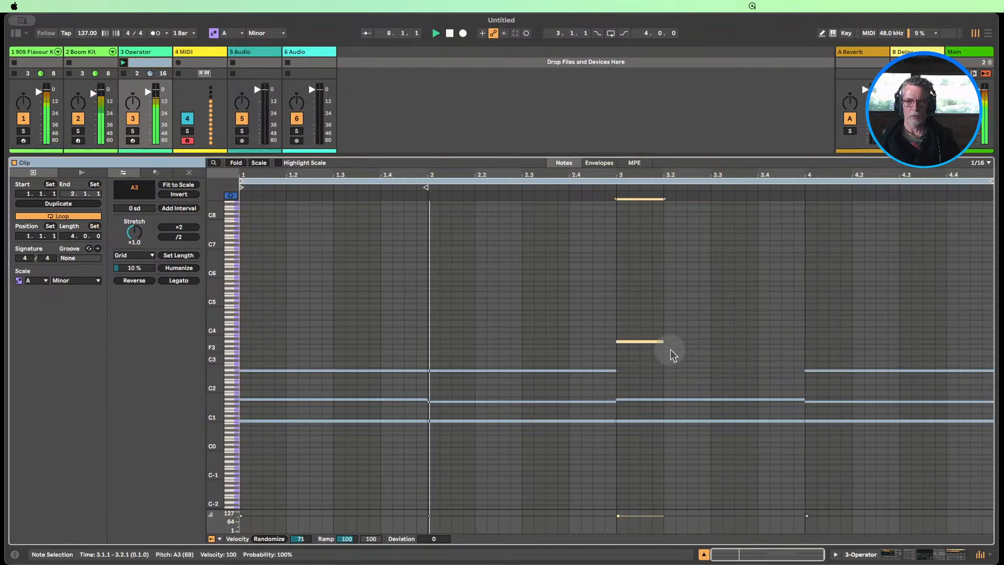
# Duplicate the shortened A3 note, extend the copy to the end of bar 3, and lower it an octave to A2
pyautogui.press('super+d')
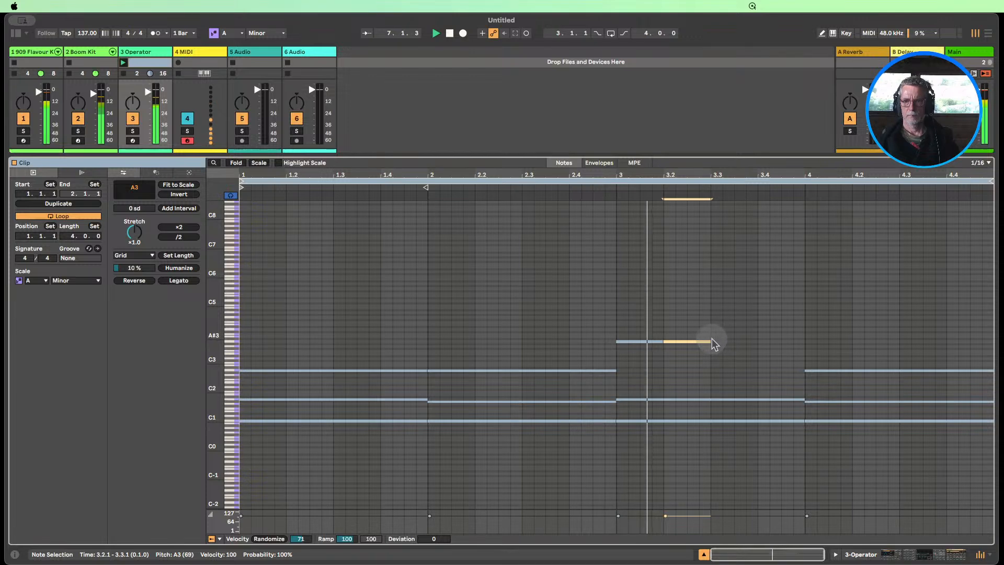
pyautogui.moveTo(709, 345); pyautogui.dragTo(801, 341)
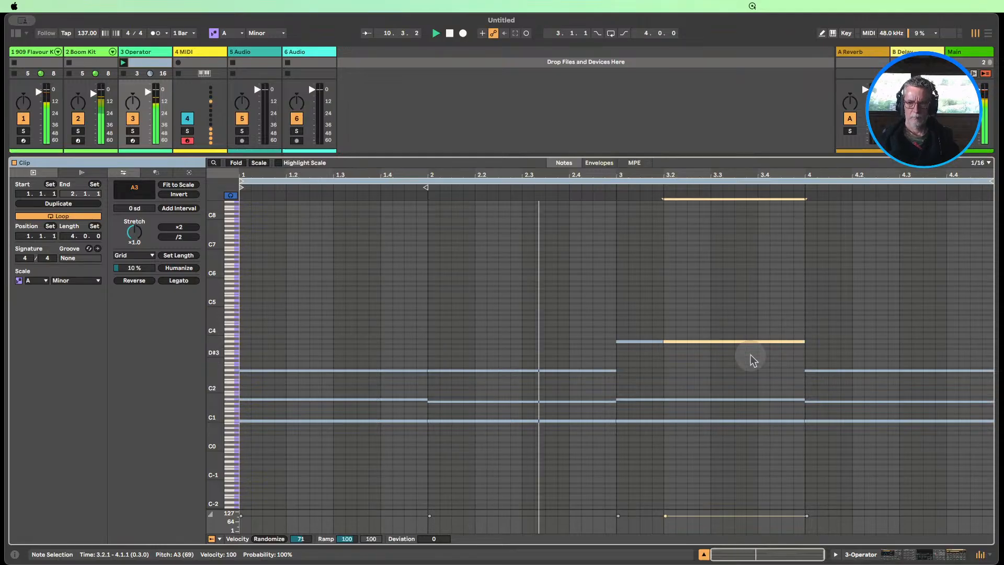
pyautogui.hotkey('shift', 'Down')
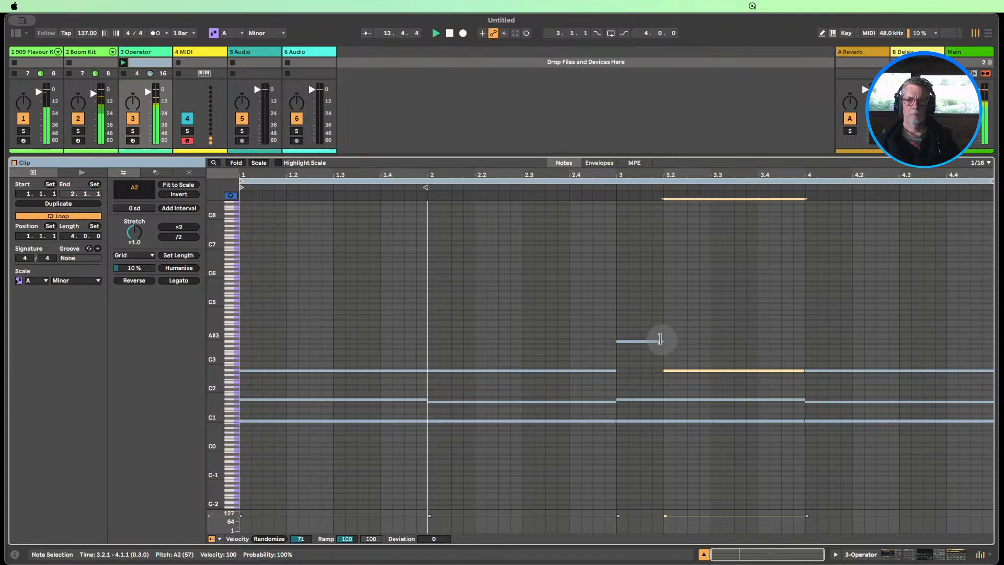
# Try a half-beat A3 note starting at 3.1.2, and restore it to the full first beat of bar 3
pyautogui.moveTo(661, 340); pyautogui.dragTo(641, 340)
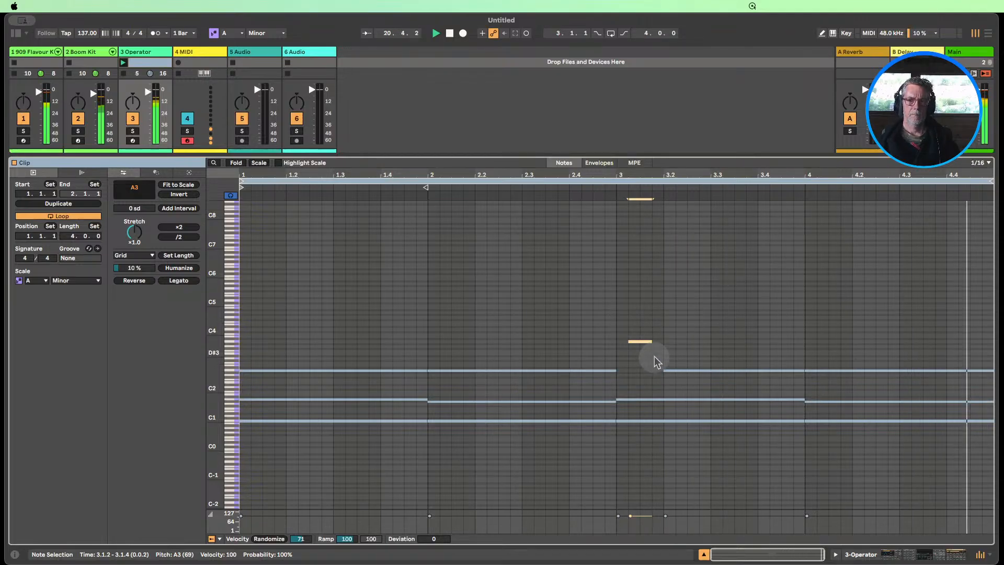
pyautogui.moveTo(629, 341); pyautogui.dragTo(661, 341)
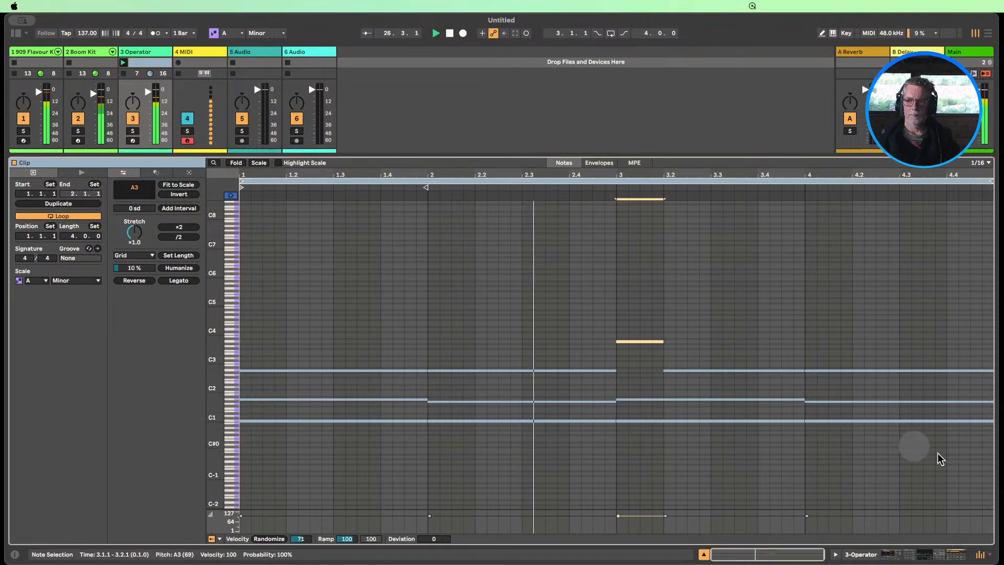
# Select all notes in the clip, enlarge the velocity lane, and randomize the velocities with an amount of 13
pyautogui.moveTo(941, 458); pyautogui.dragTo(292, 301)
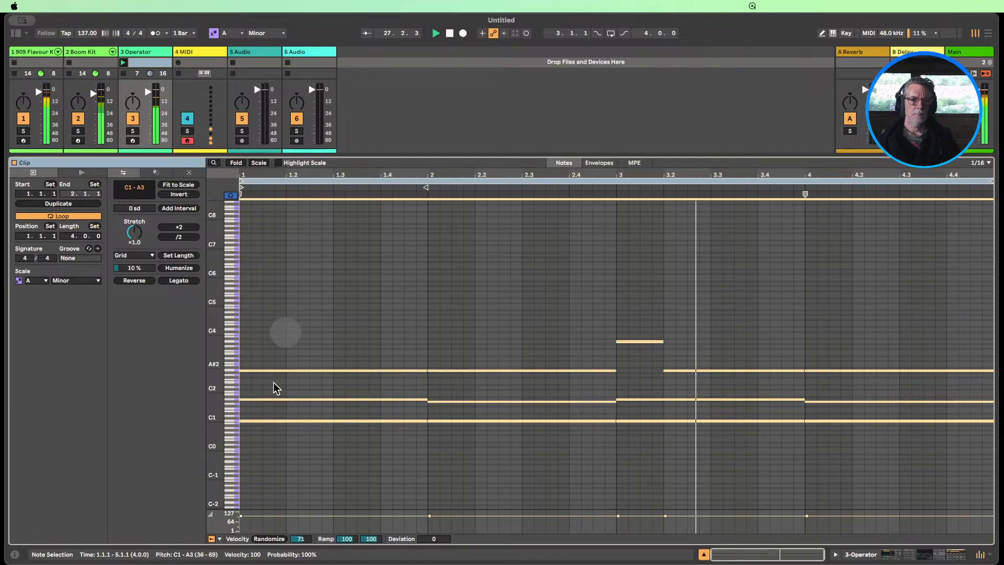
pyautogui.click(270, 539)
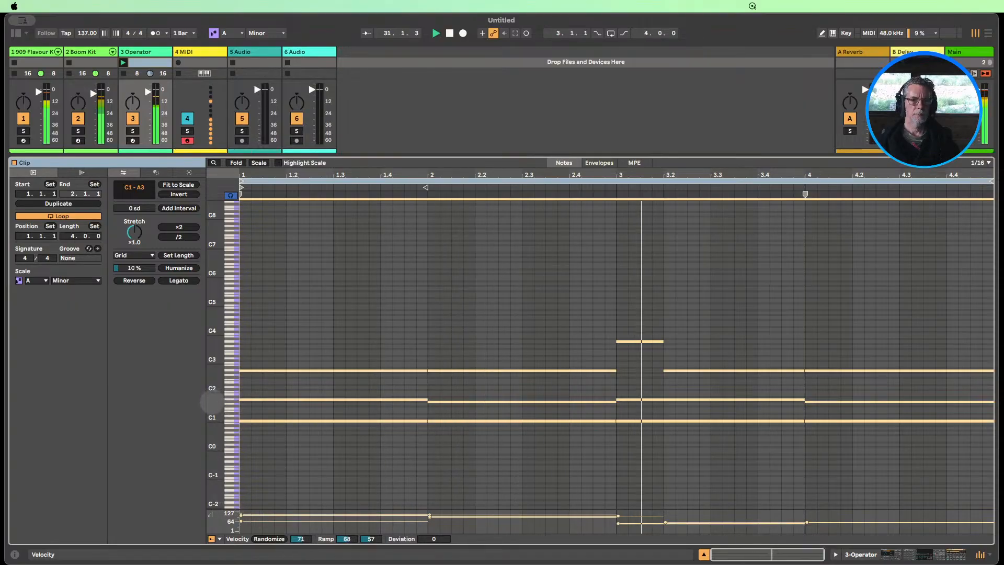
pyautogui.moveTo(346, 507); pyautogui.dragTo(340, 413)
pyautogui.moveTo(297, 539); pyautogui.dragTo(299, 543)
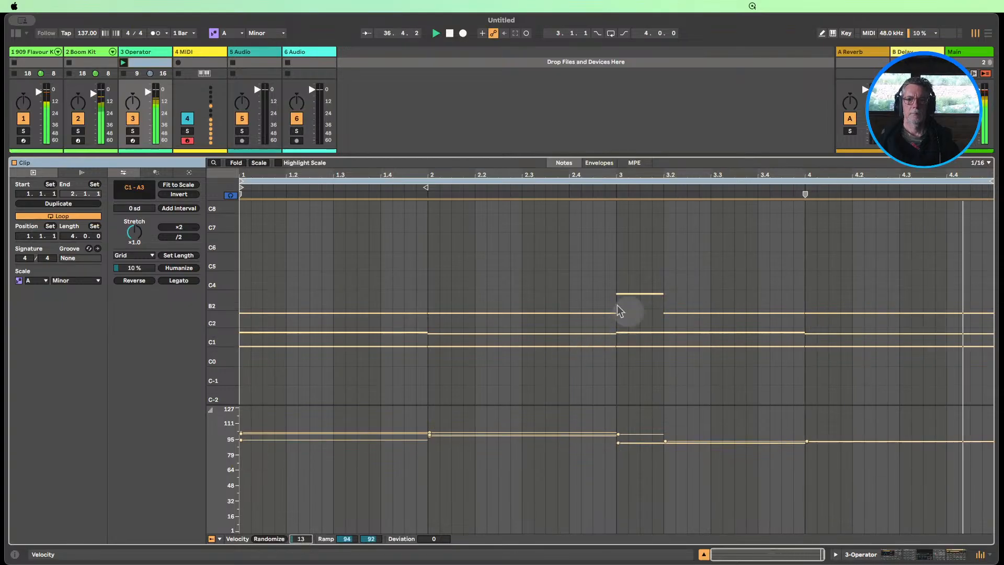
# Lower the one-beat A3 note at the start of bar 3 to C3 and stop playback
pyautogui.click(635, 294)
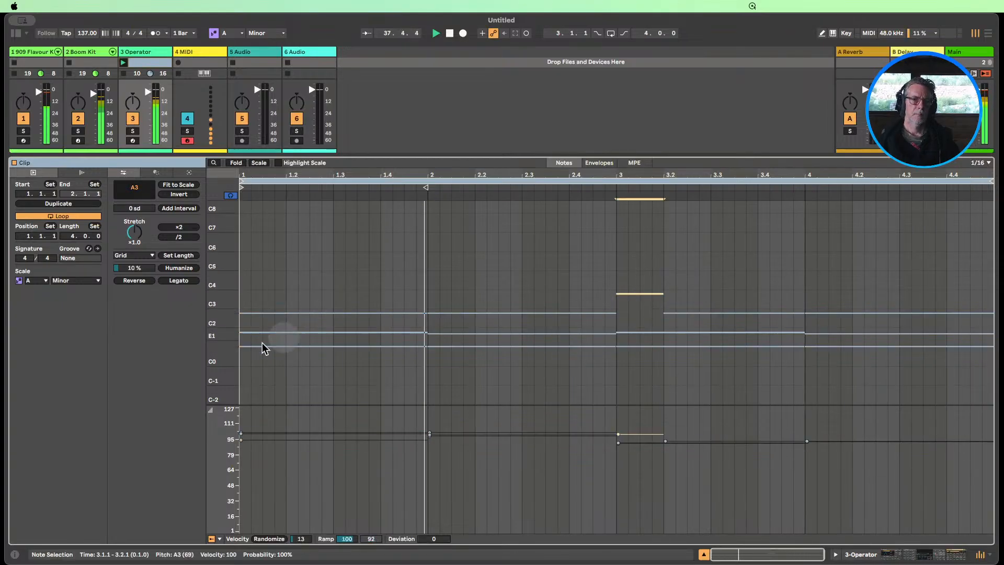
pyautogui.moveTo(217, 346); pyautogui.dragTo(217, 345)
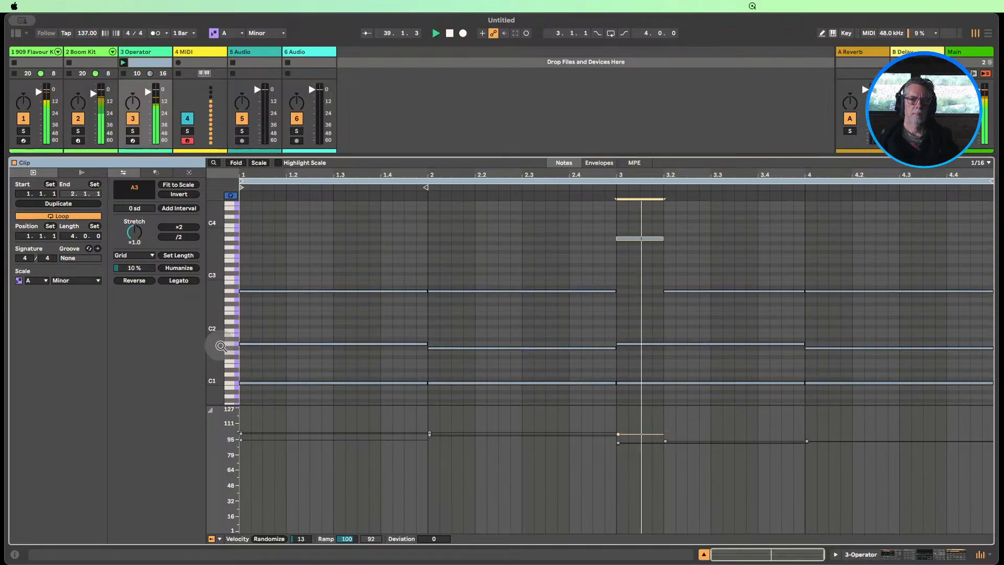
pyautogui.press('Down')
pyautogui.press('Down')
pyautogui.press('Down')
pyautogui.press('Down')
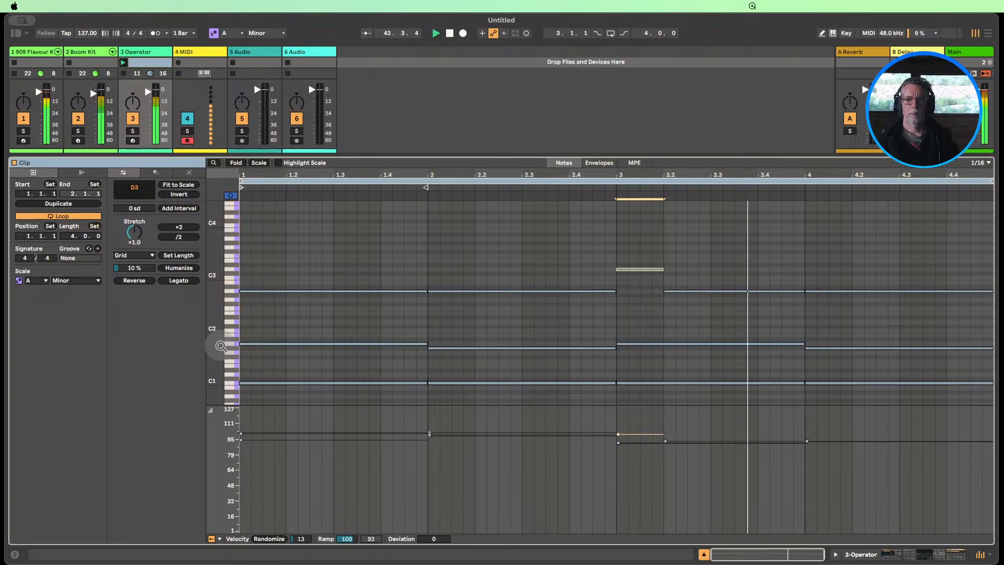
pyautogui.press('Down')
pyautogui.press('Down')
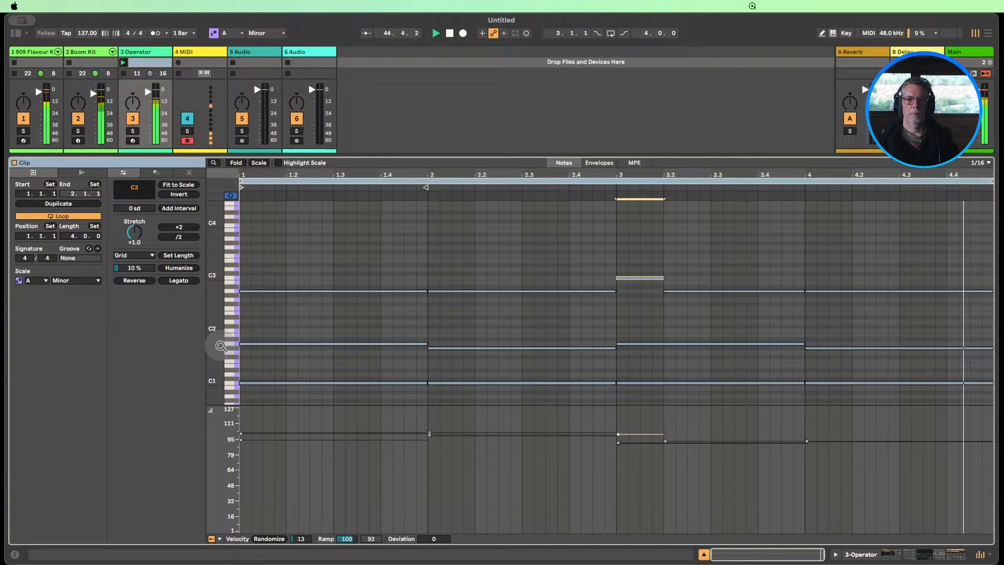
pyautogui.click(450, 34)
# Check the C3 note in bar 3 against the A2 note in bar 2, and relaunch the clip
pyautogui.click(571, 296)
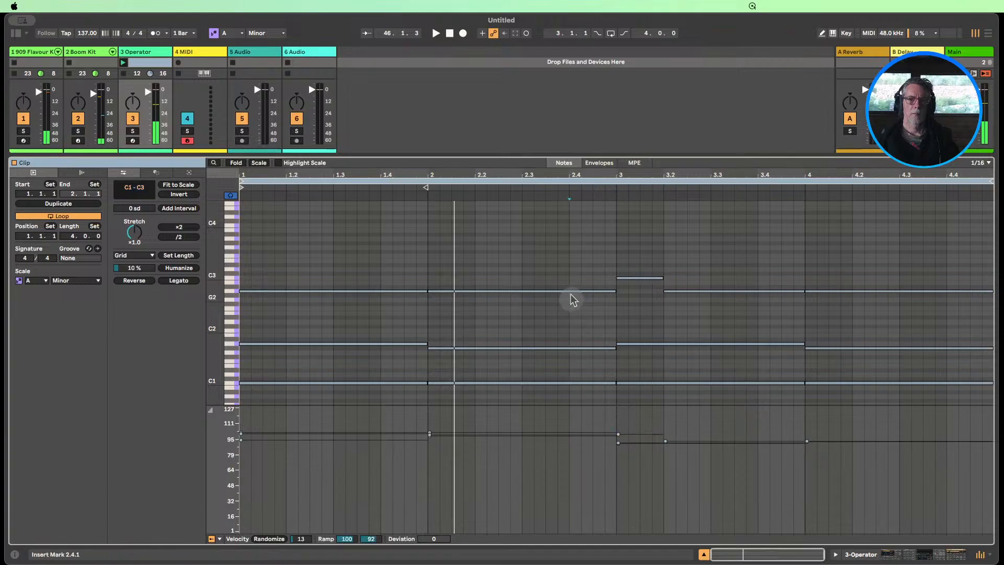
pyautogui.click(574, 291)
pyautogui.click(636, 278)
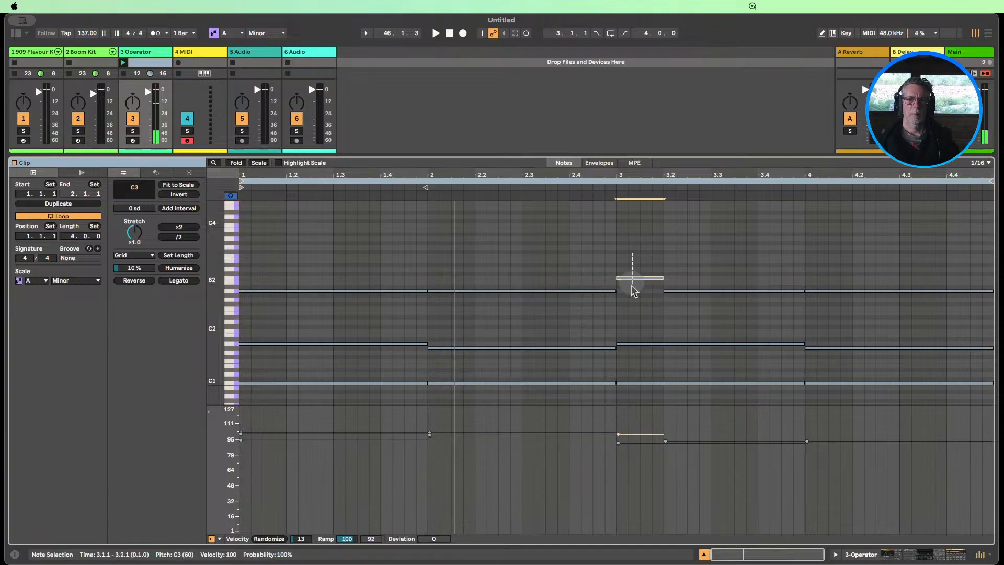
pyautogui.click(600, 291)
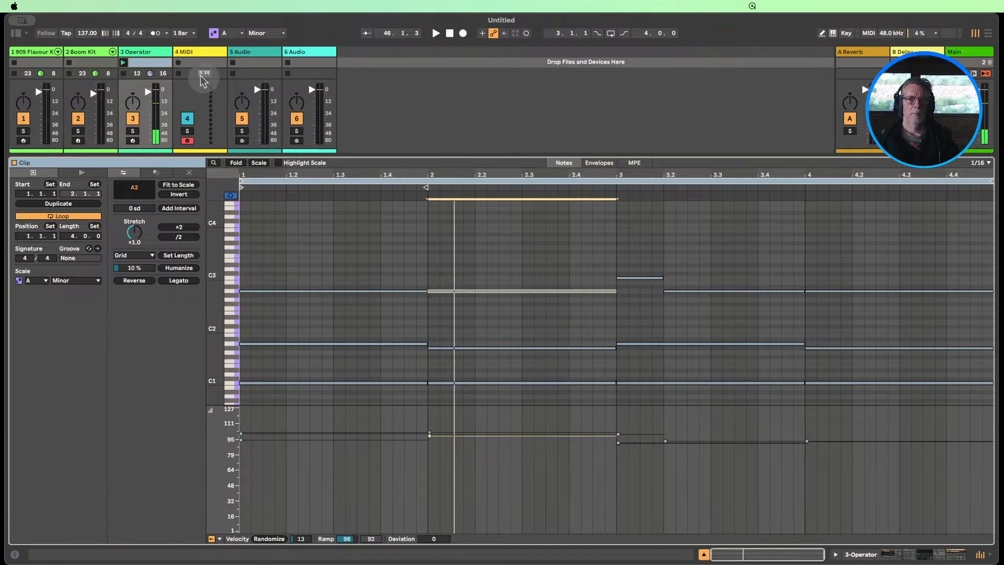
pyautogui.click(124, 62)
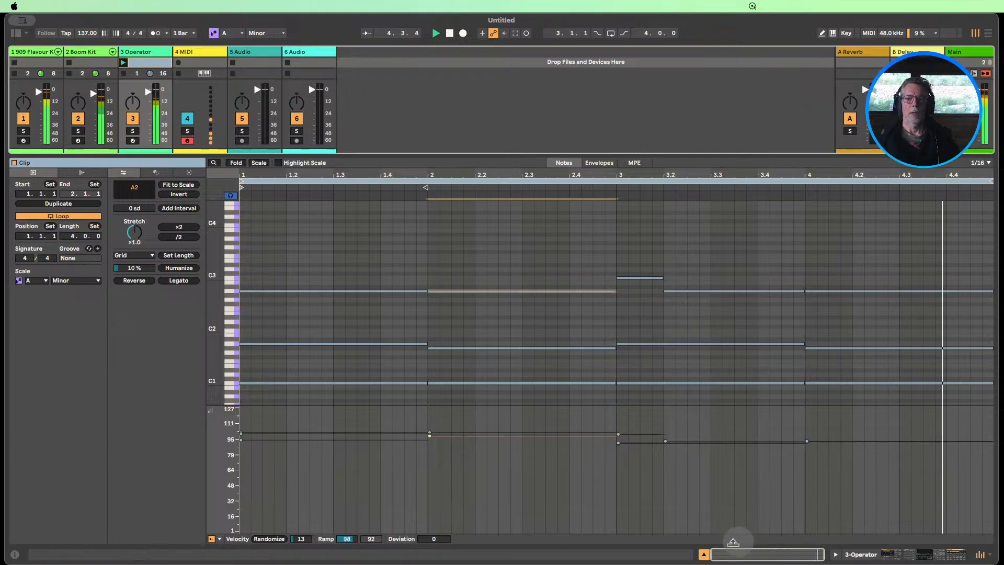
# Try oscillator A's envelope settings in Operator, set oscillator B's release to 41.9 ms, and collapse the device
pyautogui.click(883, 555)
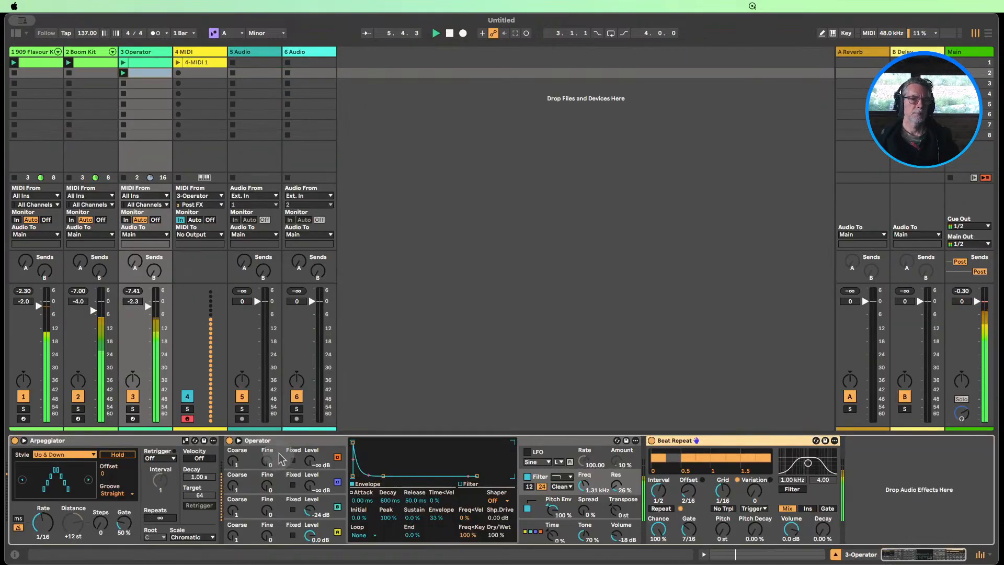
pyautogui.click(330, 522)
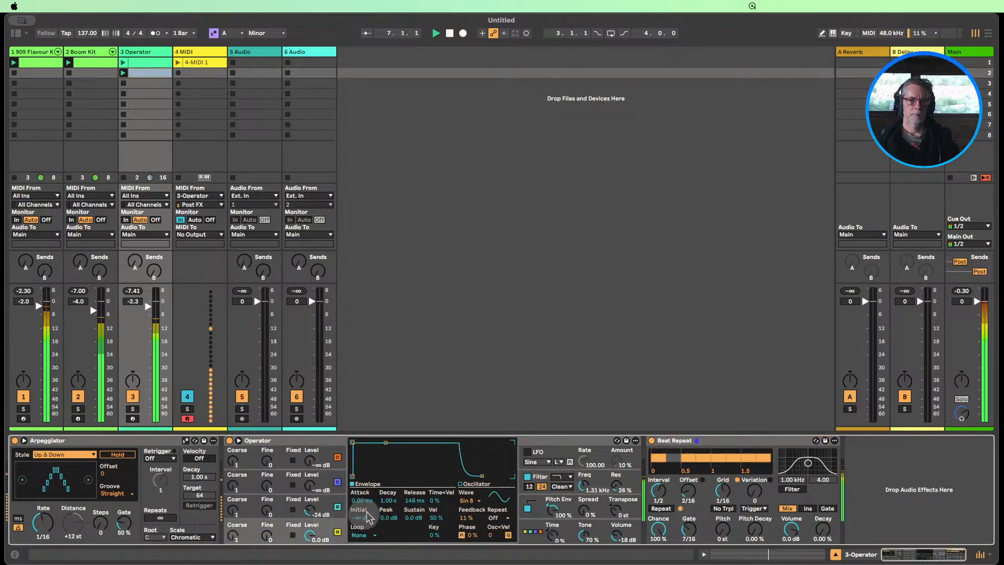
pyautogui.moveTo(412, 523); pyautogui.dragTo(400, 523)
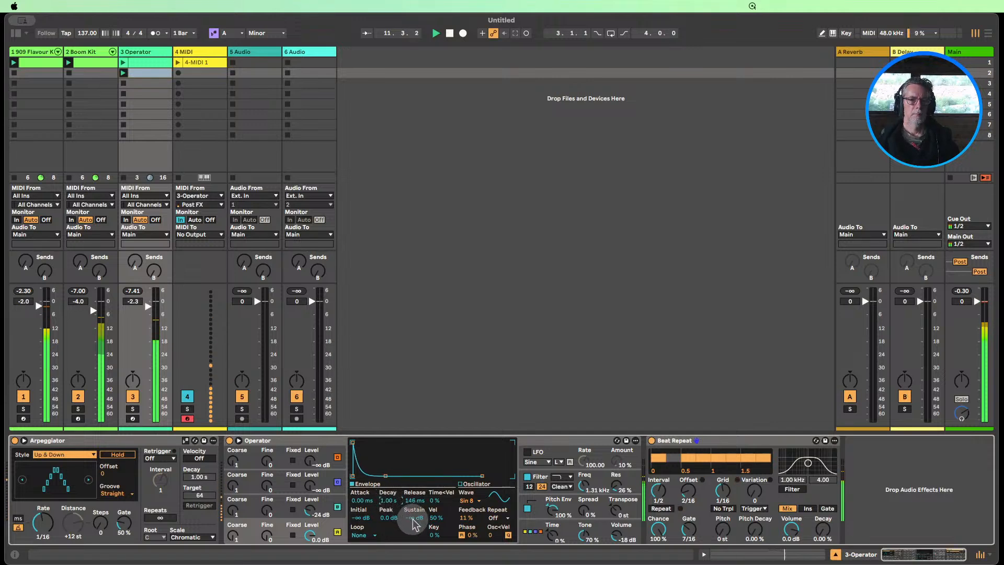
pyautogui.click(313, 505)
pyautogui.moveTo(411, 519); pyautogui.dragTo(411, 519)
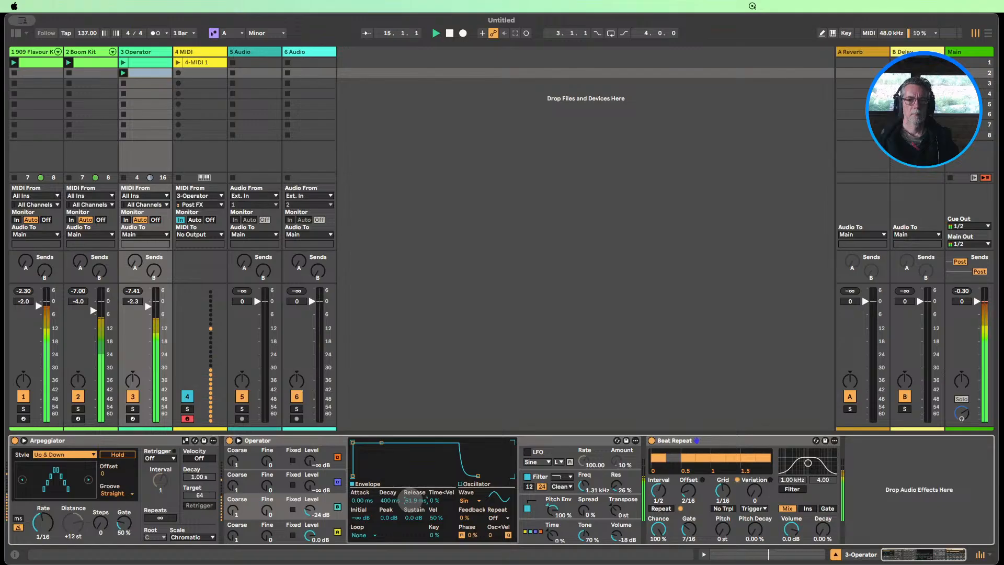
pyautogui.doubleClick(319, 442)
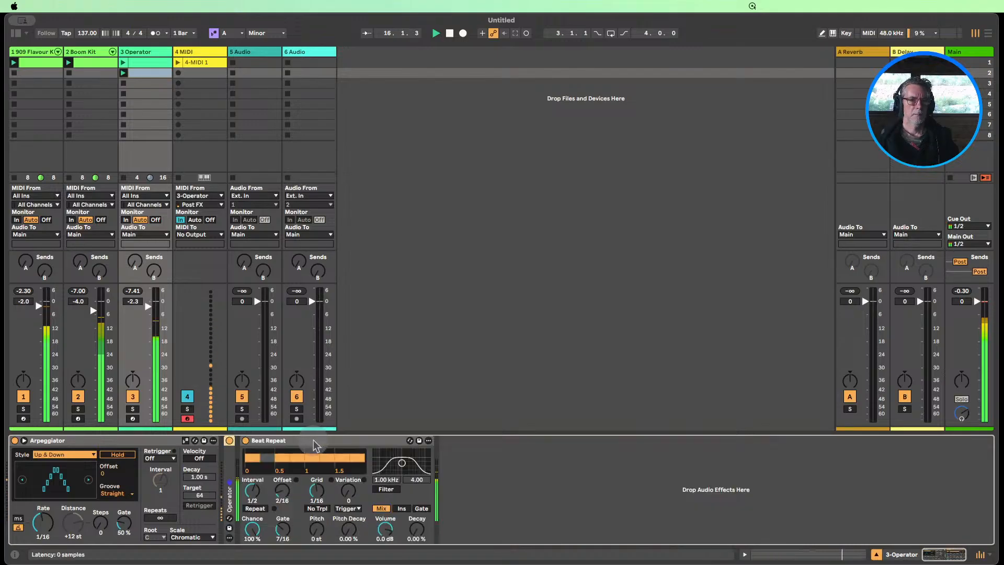
# Lower the Operator track's volume to -6.0 dB and launch its first clip
pyautogui.moveTo(148, 306); pyautogui.dragTo(148, 307)
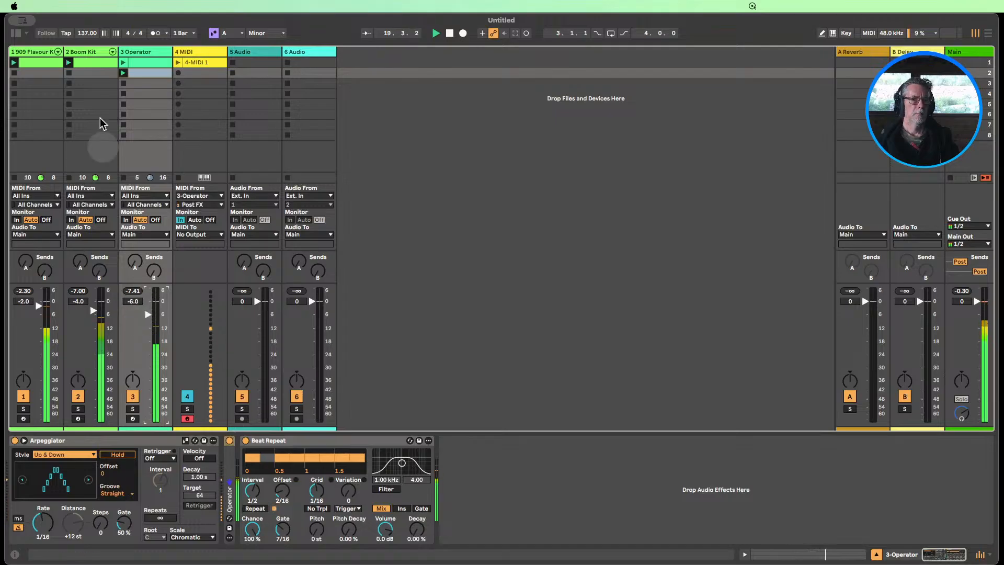
pyautogui.click(122, 63)
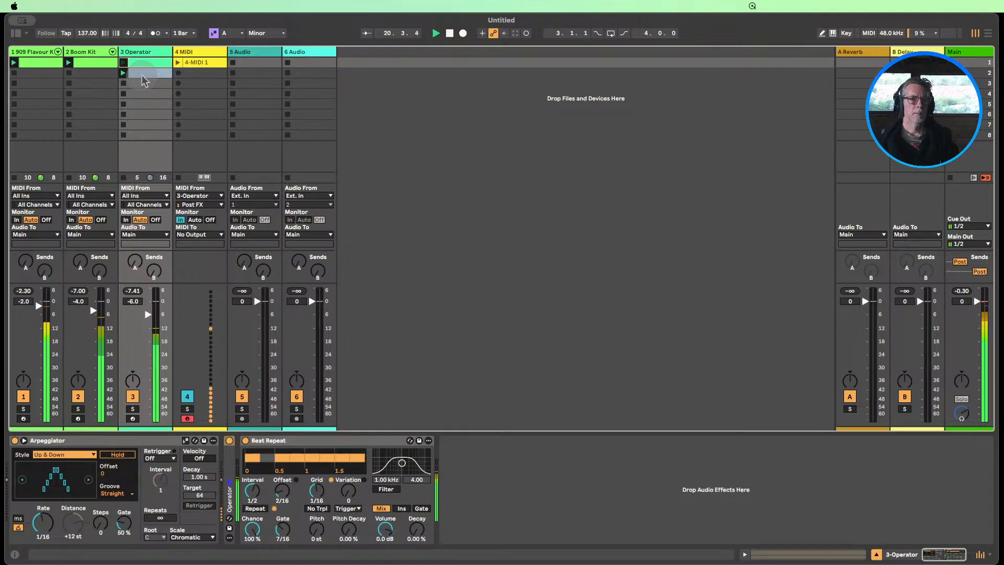
# Delete the 4 MIDI track and stop playback
pyautogui.click(196, 52)
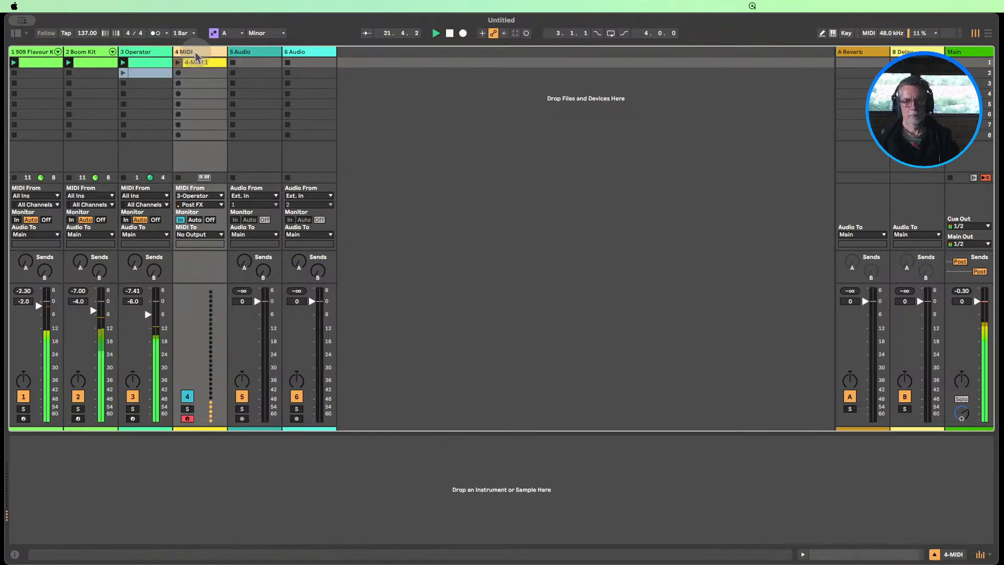
pyautogui.press('Delete')
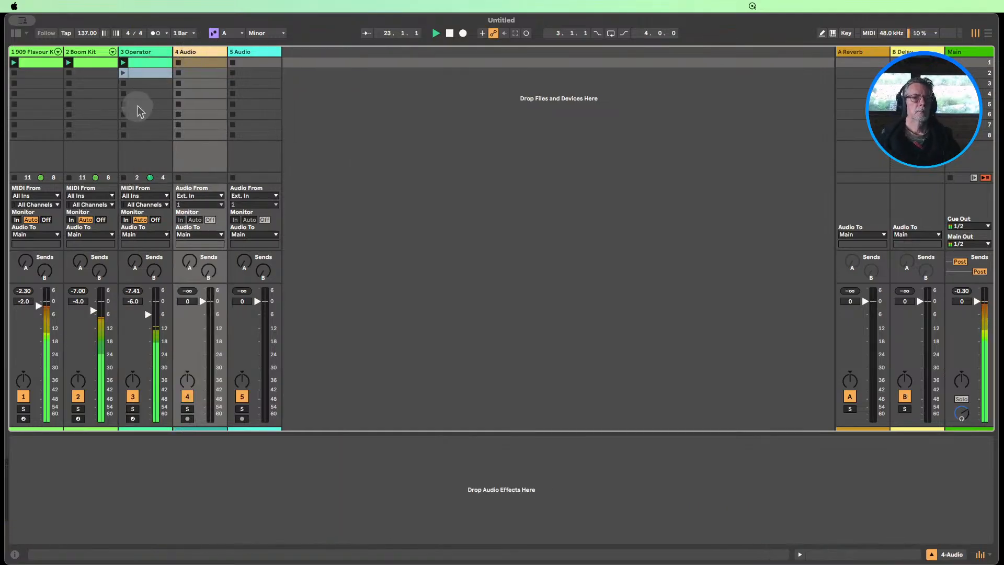
pyautogui.click(149, 314)
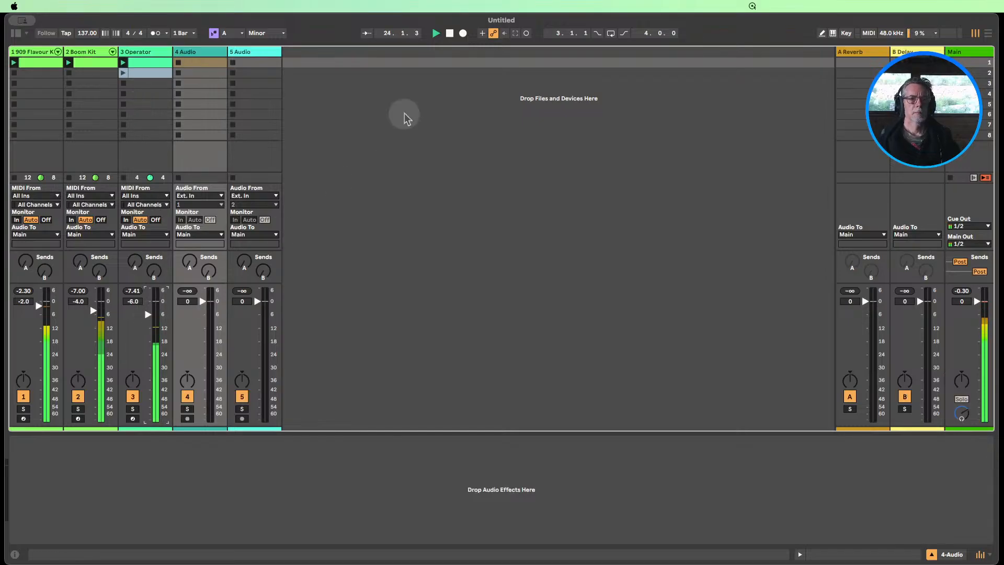
pyautogui.click(449, 34)
pyautogui.click(266, 166)
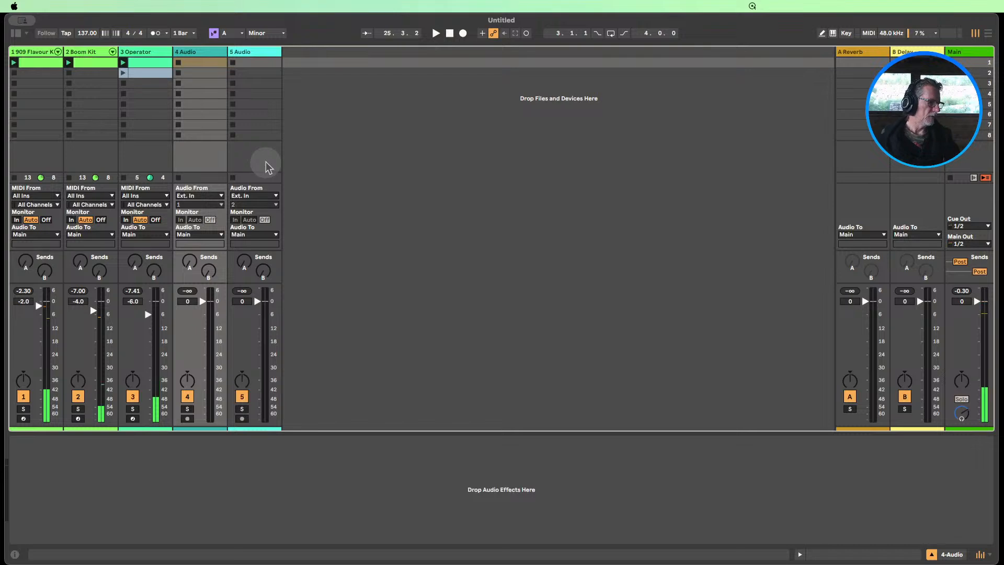
# Review the notes in Operator's second clip around bar 3 and the sustained notes in its first clip
pyautogui.doubleClick(153, 73)
pyautogui.click(634, 291)
pyautogui.click(634, 278)
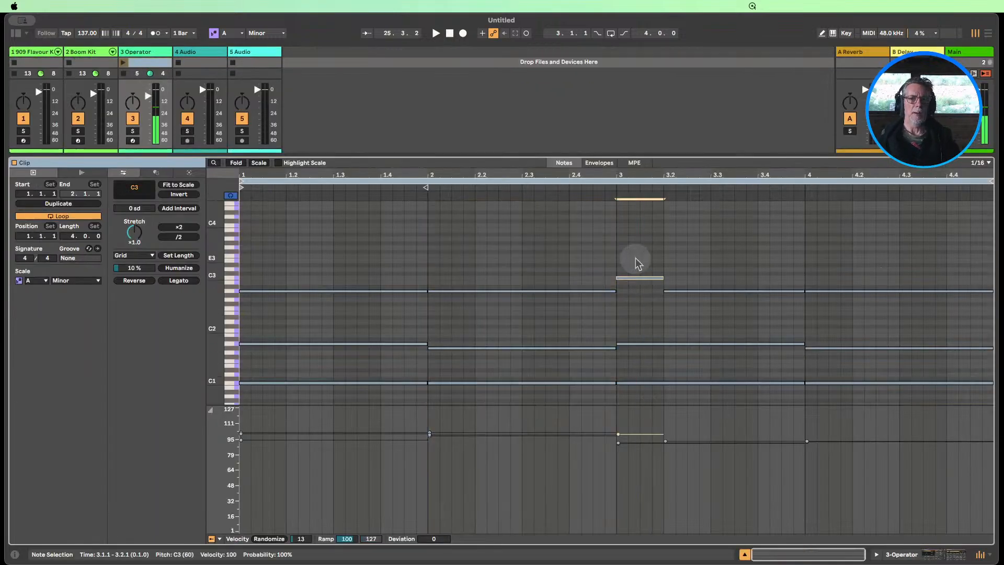
pyautogui.click(745, 553)
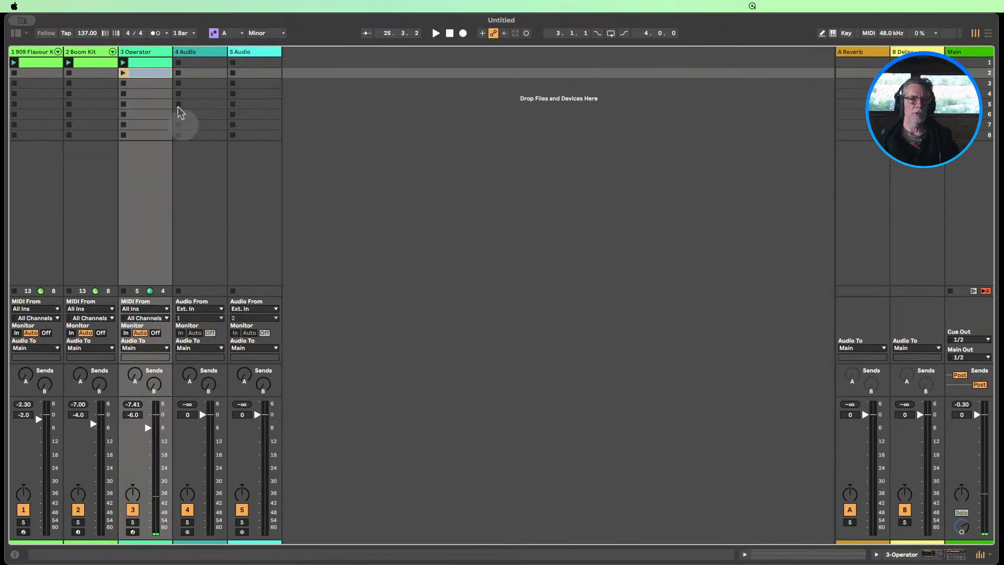
pyautogui.doubleClick(139, 64)
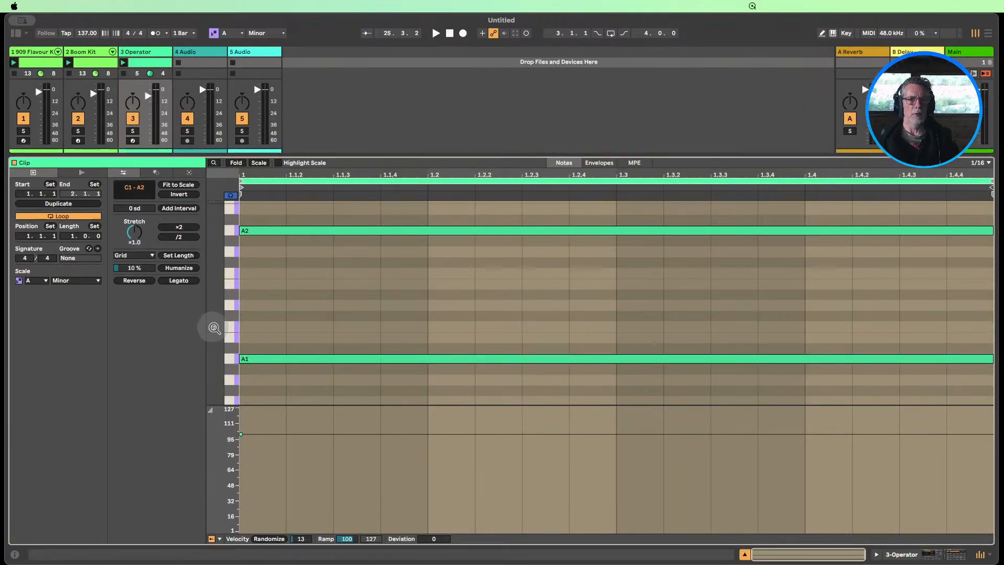
pyautogui.moveTo(213, 325); pyautogui.dragTo(219, 325)
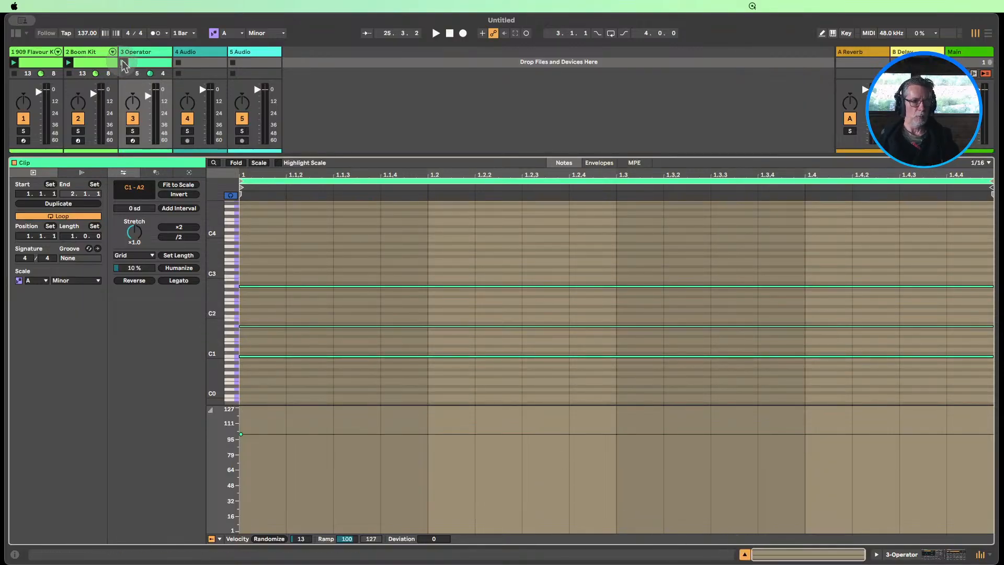
# Play Operator's first clip, audition it with the 909 Flavour Kit track muted and unmuted, and stop playback
pyautogui.click(123, 63)
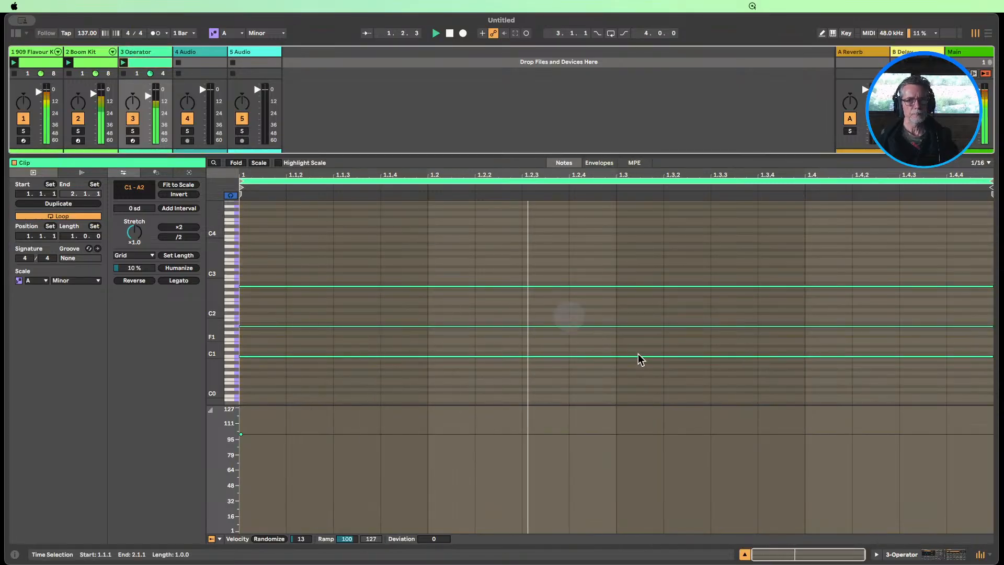
pyautogui.click(744, 554)
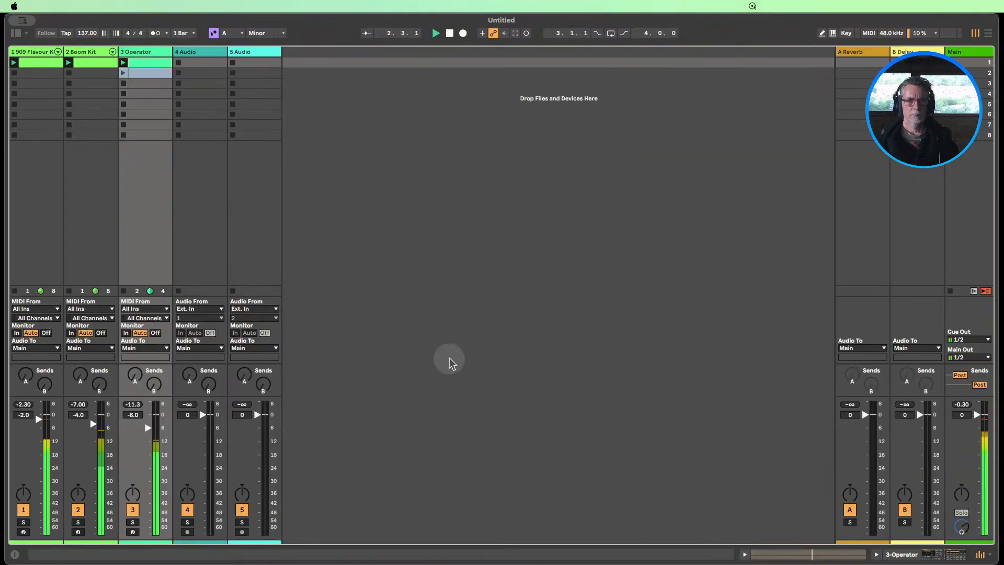
pyautogui.click(24, 510)
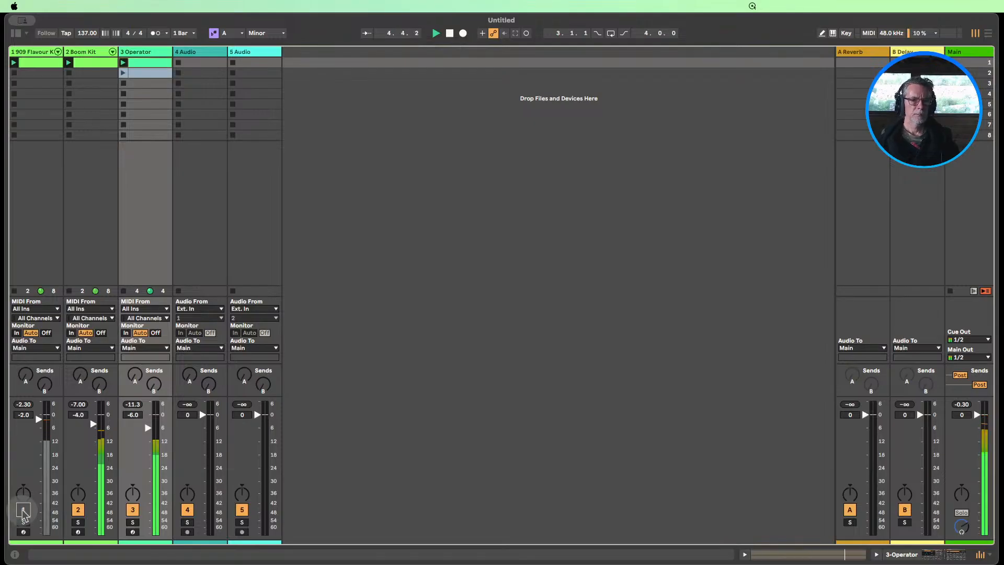
pyautogui.click(23, 510)
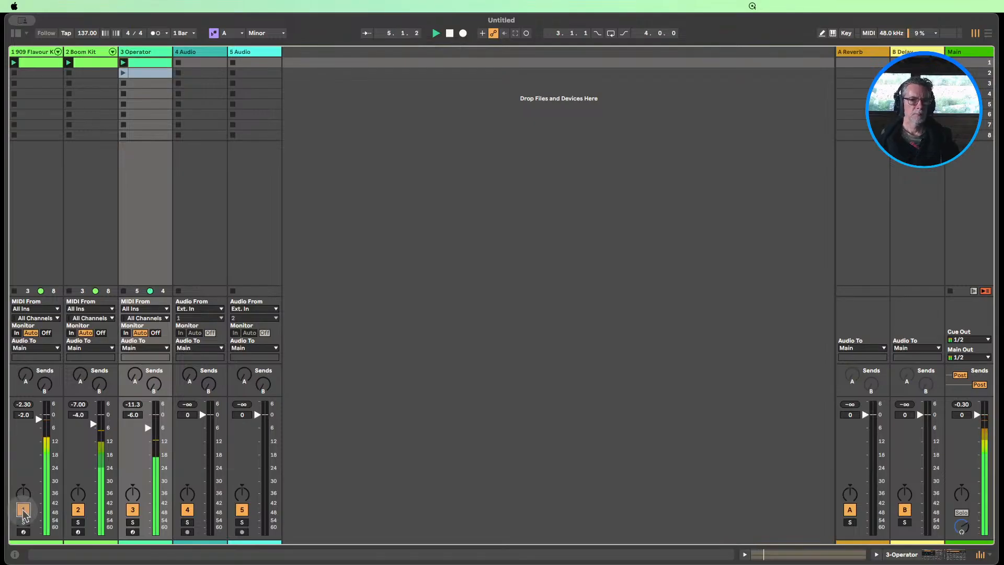
pyautogui.click(449, 33)
# Import the When I Die - RUMI_voice audio file from the desktop into the first clip slot of track 5
pyautogui.rightClick(145, 52)
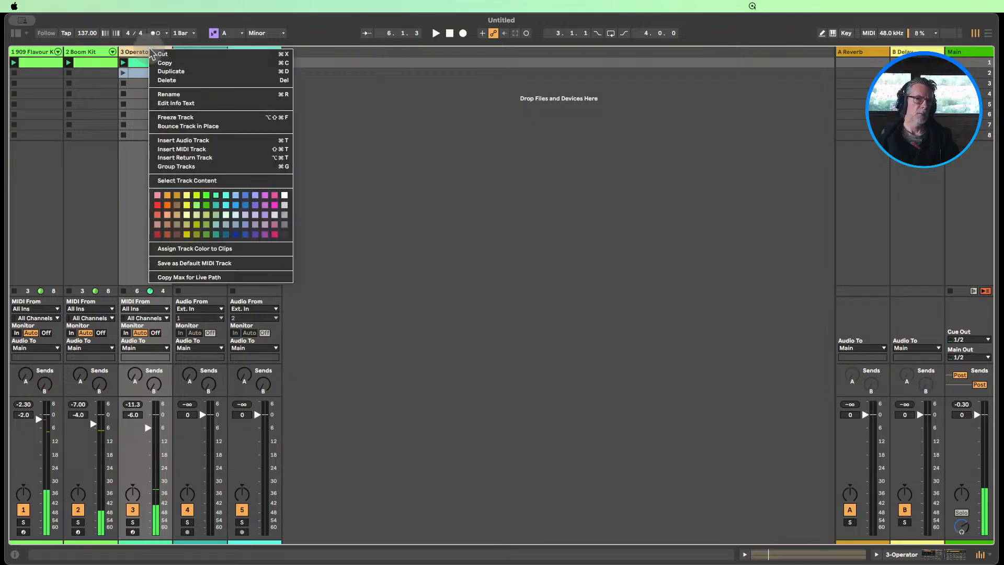
pyautogui.click(526, 89)
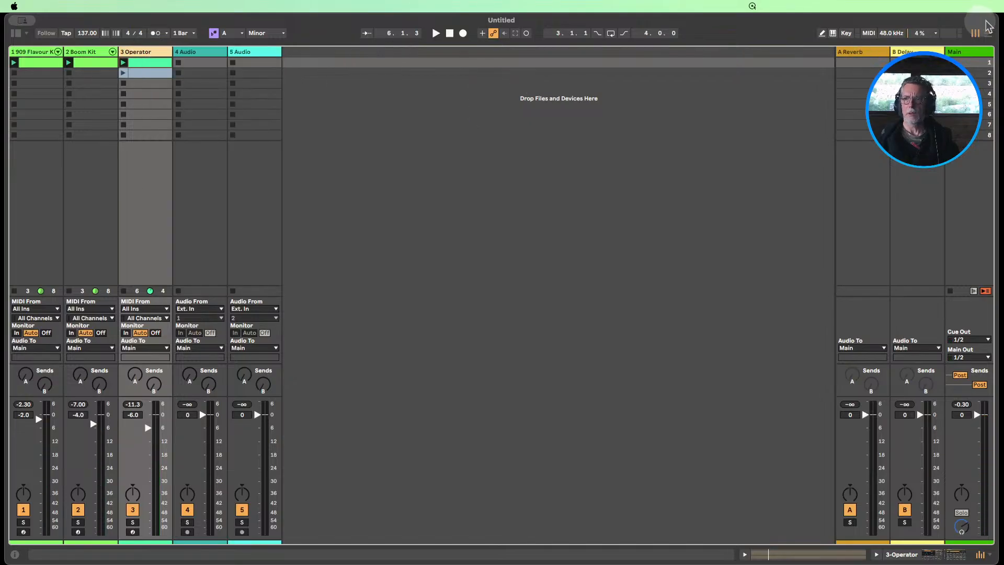
pyautogui.moveTo(998, 17); pyautogui.dragTo(861, 14)
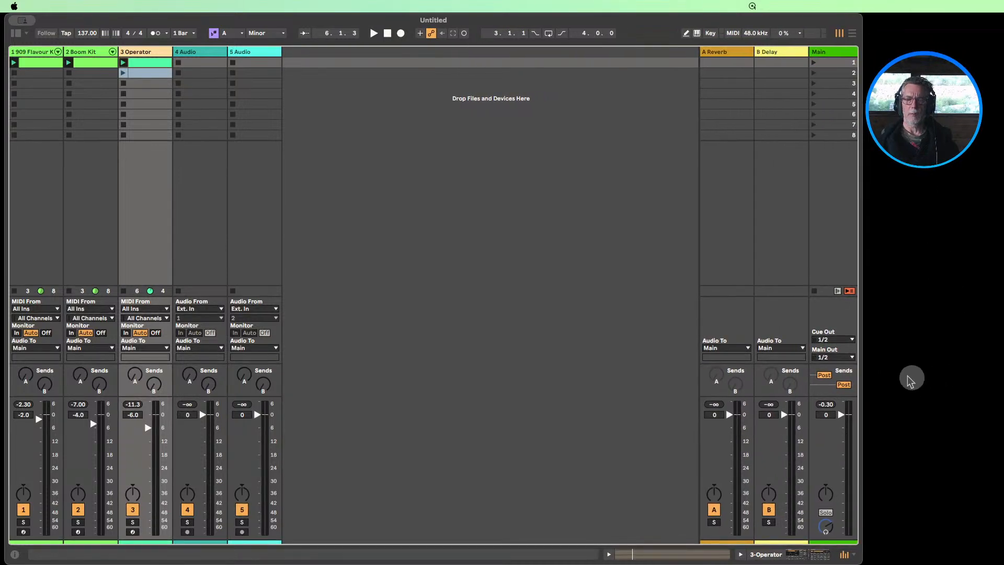
pyautogui.moveTo(912, 378); pyautogui.dragTo(259, 63)
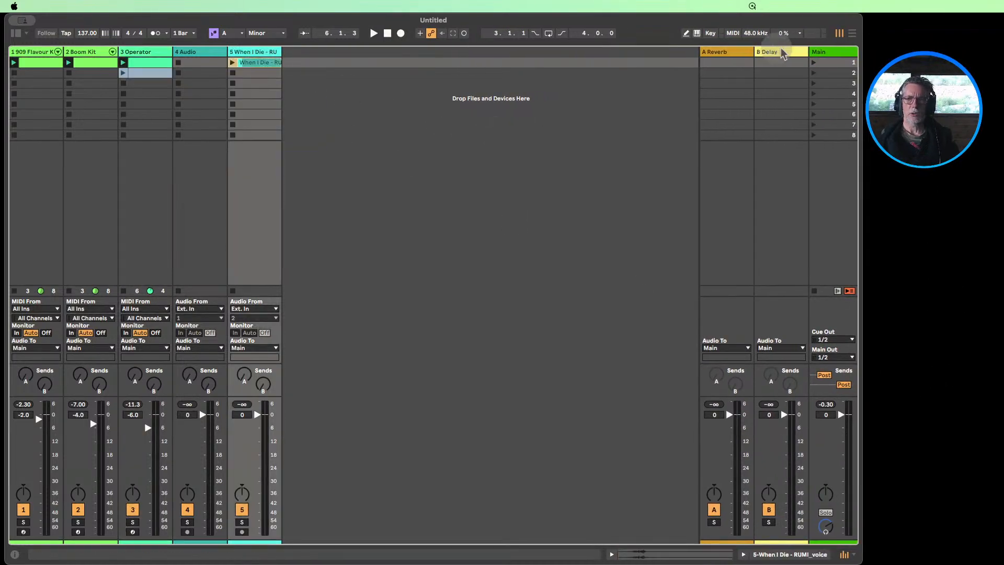
pyautogui.moveTo(858, 18); pyautogui.dragTo(998, 18)
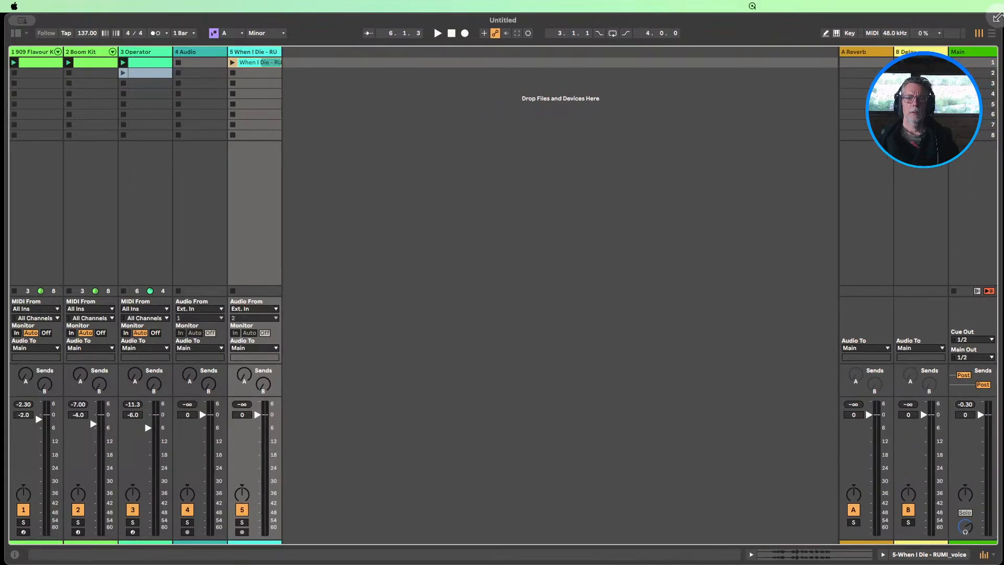
# Enable warping for the When I Die - RUMI_voice clip and set its warp mode to Complex Pro
pyautogui.doubleClick(251, 67)
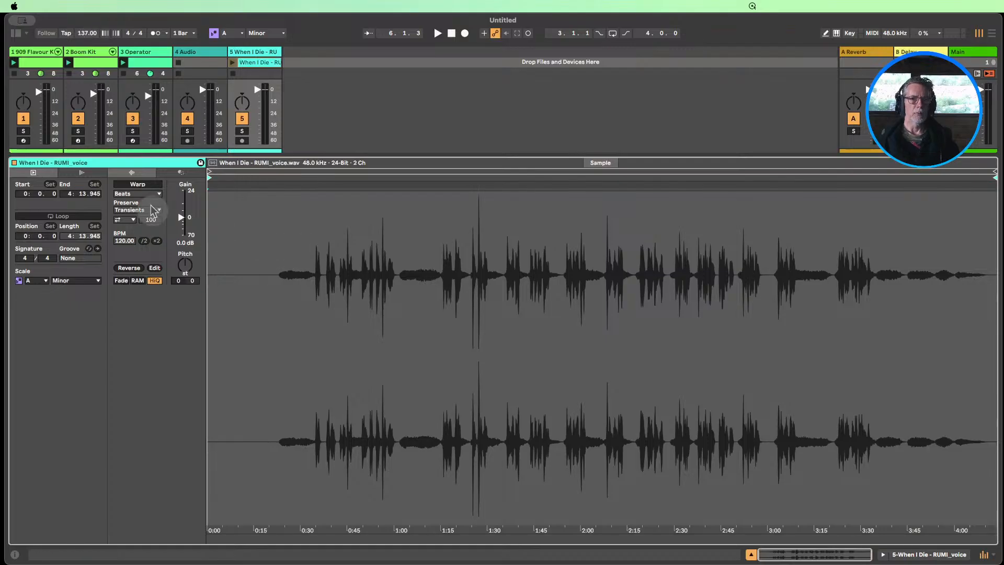
pyautogui.click(131, 187)
pyautogui.click(134, 186)
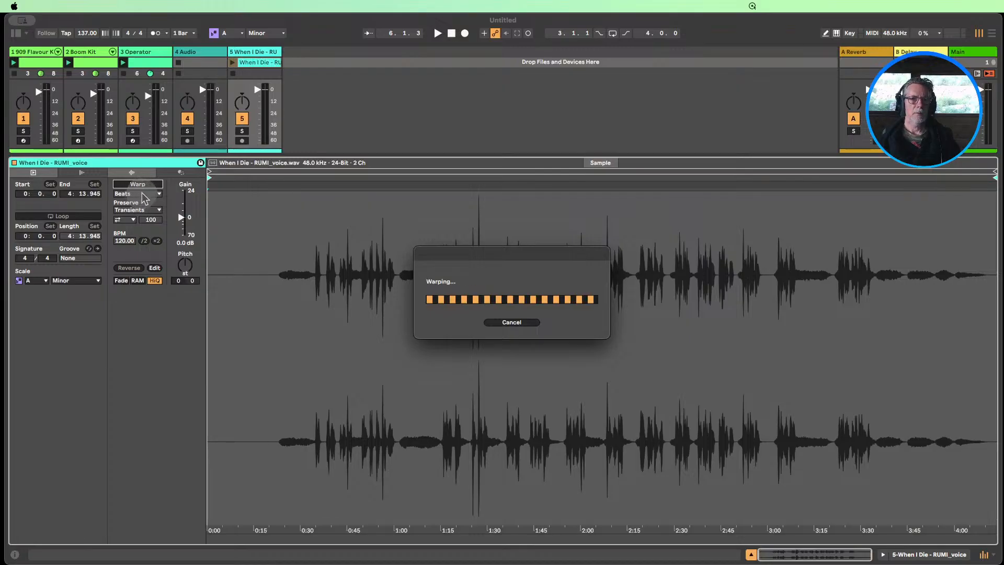
pyautogui.click(146, 195)
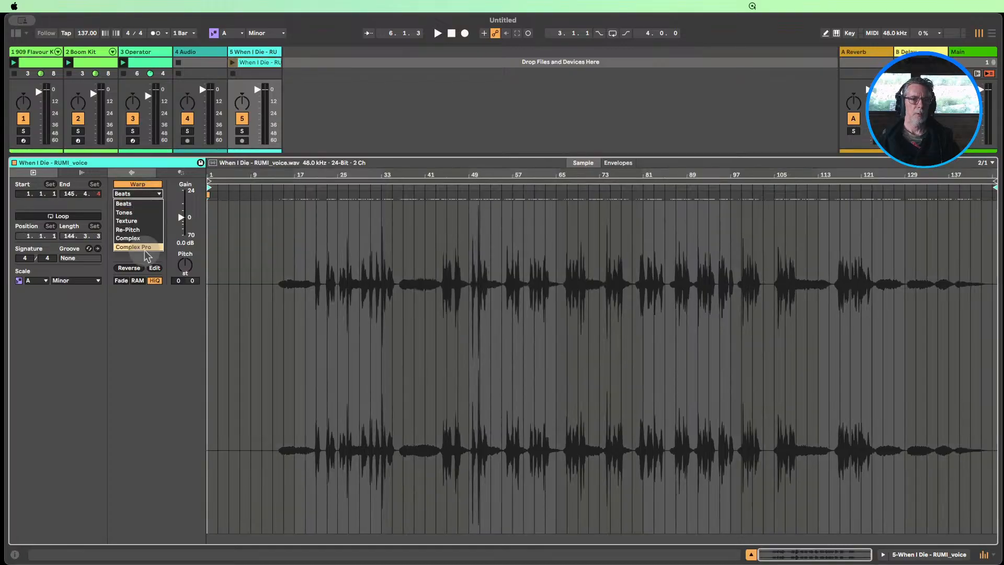
pyautogui.click(139, 239)
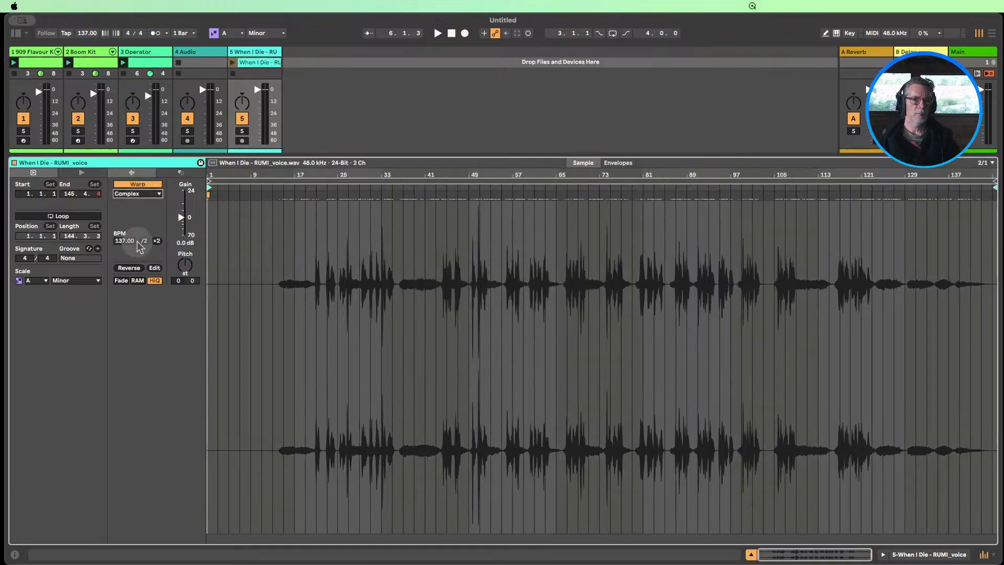
pyautogui.click(138, 193)
pyautogui.click(139, 250)
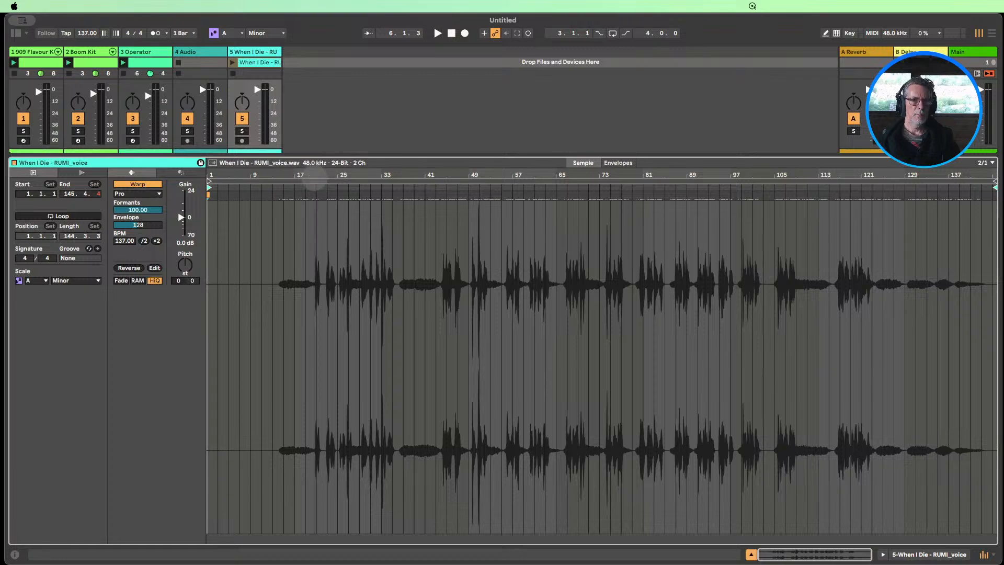
# Loop the four bars from 21.1.1 to 25.1.1 in the voice clip
pyautogui.moveTo(314, 176); pyautogui.dragTo(517, 234)
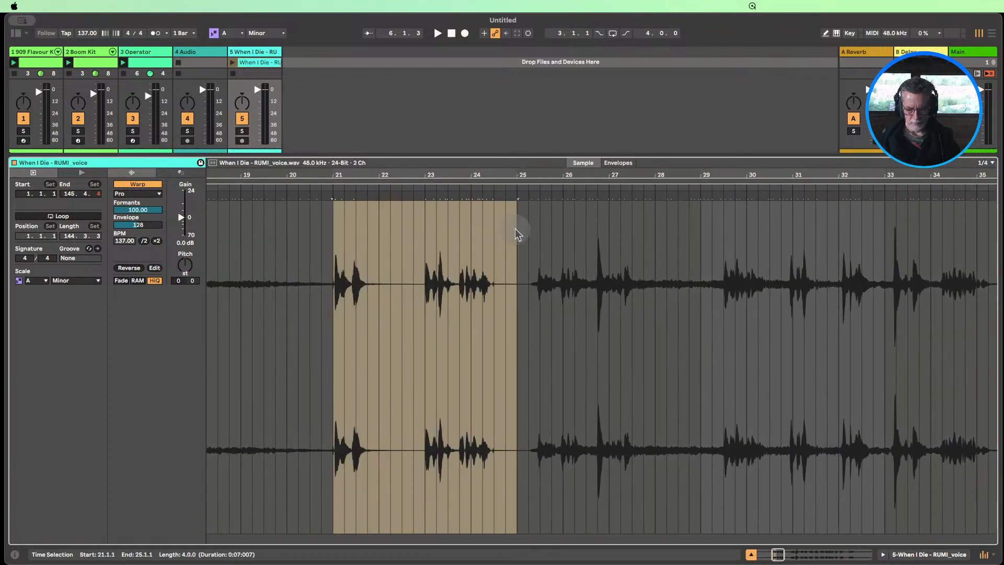
pyautogui.press('super+l')
pyautogui.moveTo(318, 179)
pyautogui.mouseDown()
pyautogui.moveTo(334, 182)
pyautogui.moveTo(331, 171)
pyautogui.mouseUp()
# Turn on the metronome, solo the voice track and launch its clip
pyautogui.click(155, 33)
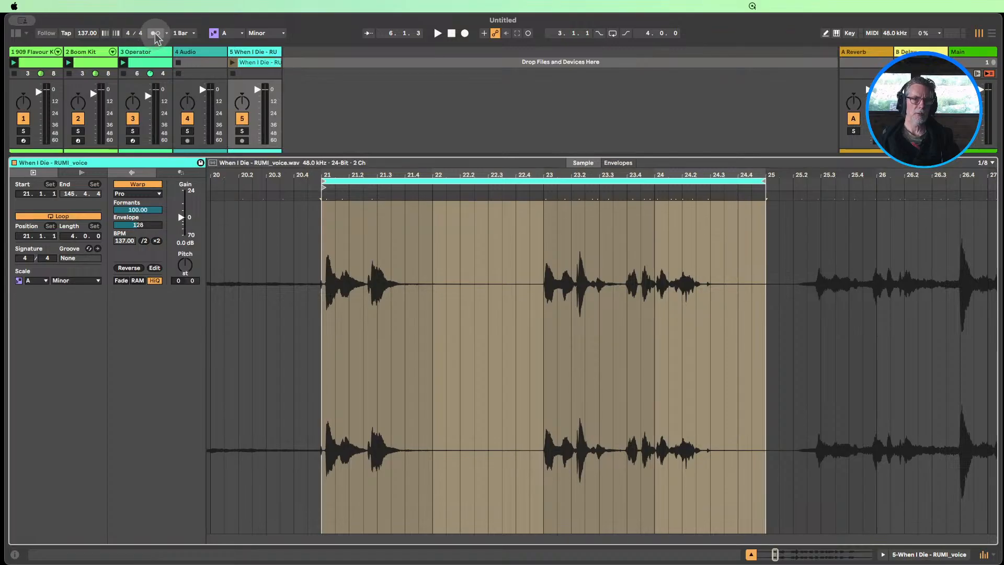
pyautogui.click(242, 132)
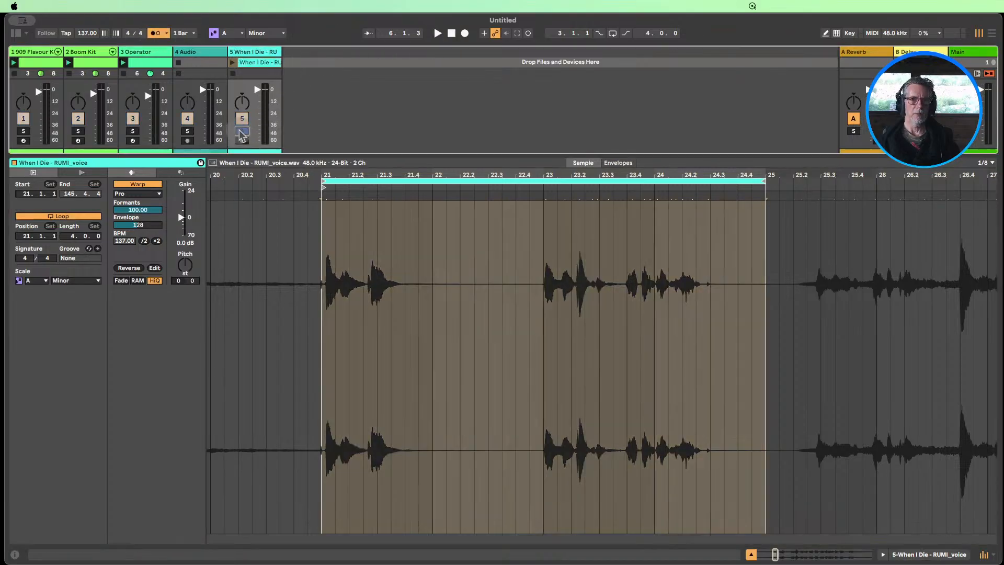
pyautogui.click(233, 62)
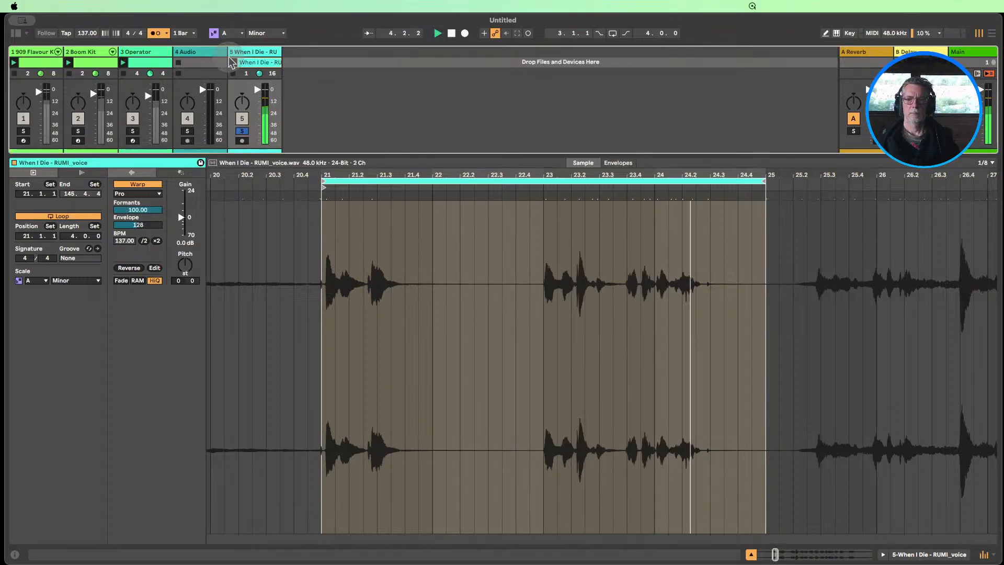
# Align the vocal phrases to the beat with warp markers at 21.1.1, 24.1.1 and 23.1.1
pyautogui.click(324, 198)
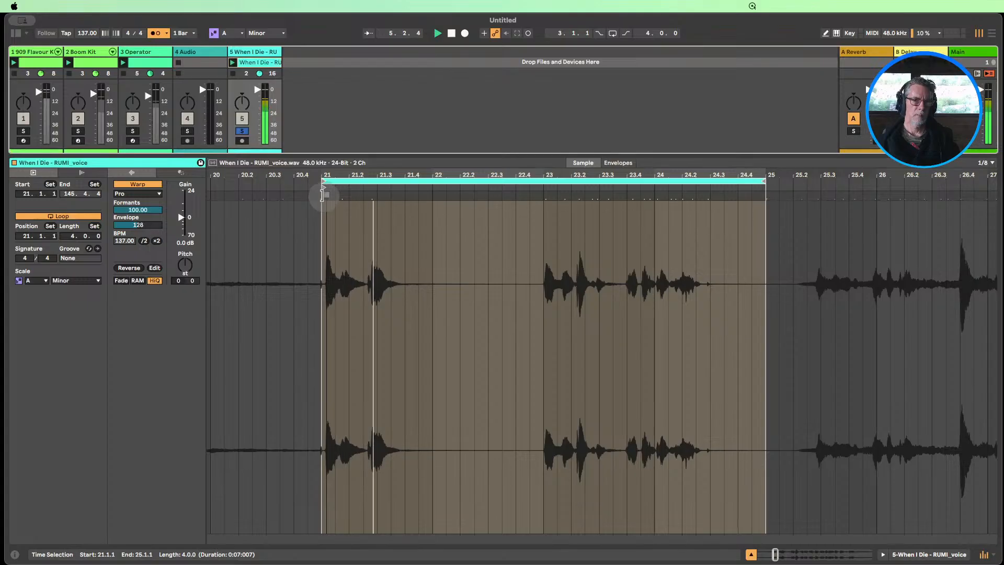
pyautogui.moveTo(326, 198); pyautogui.dragTo(319, 196)
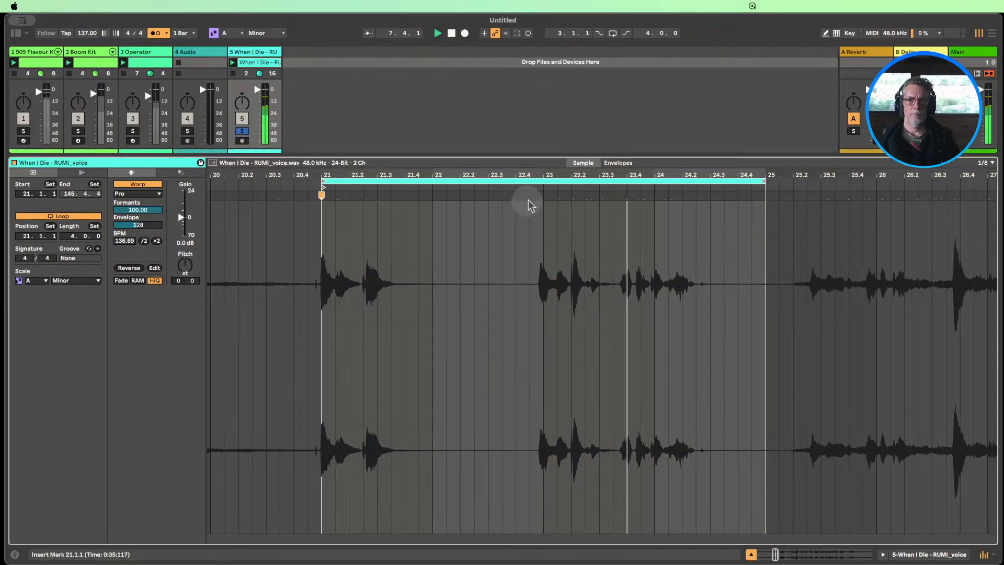
pyautogui.moveTo(539, 196); pyautogui.dragTo(543, 195)
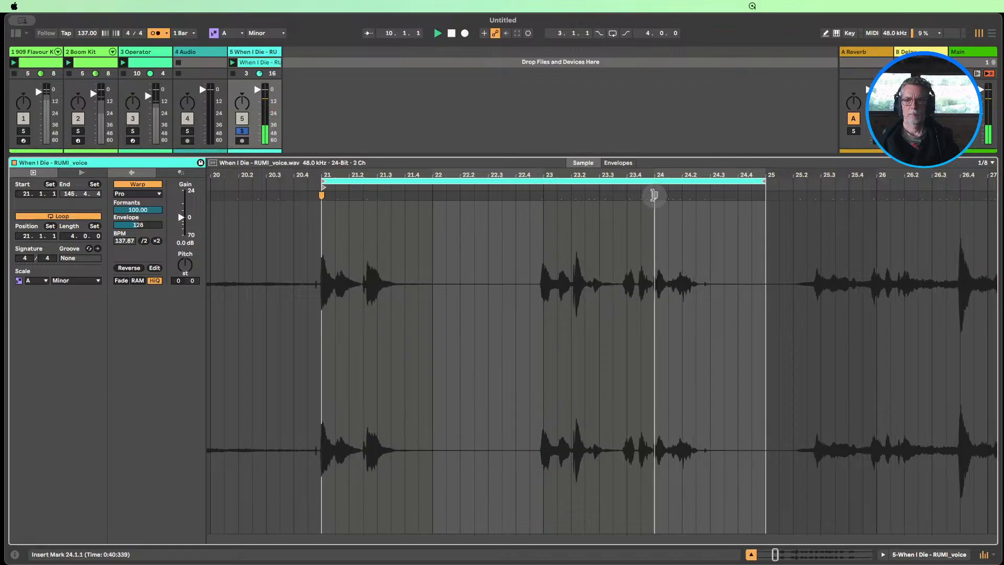
pyautogui.moveTo(656, 196); pyautogui.dragTo(654, 195)
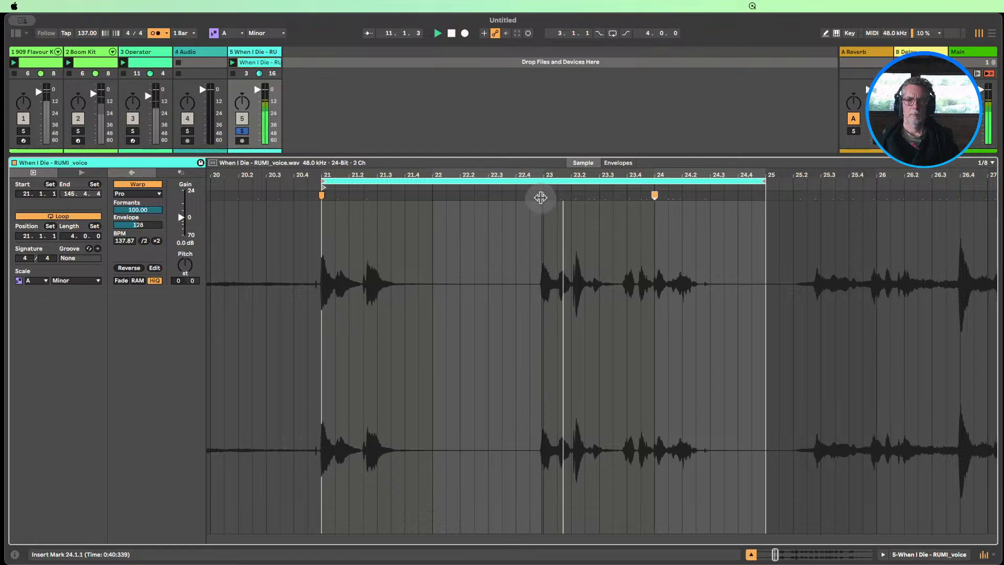
pyautogui.moveTo(540, 197); pyautogui.dragTo(543, 196)
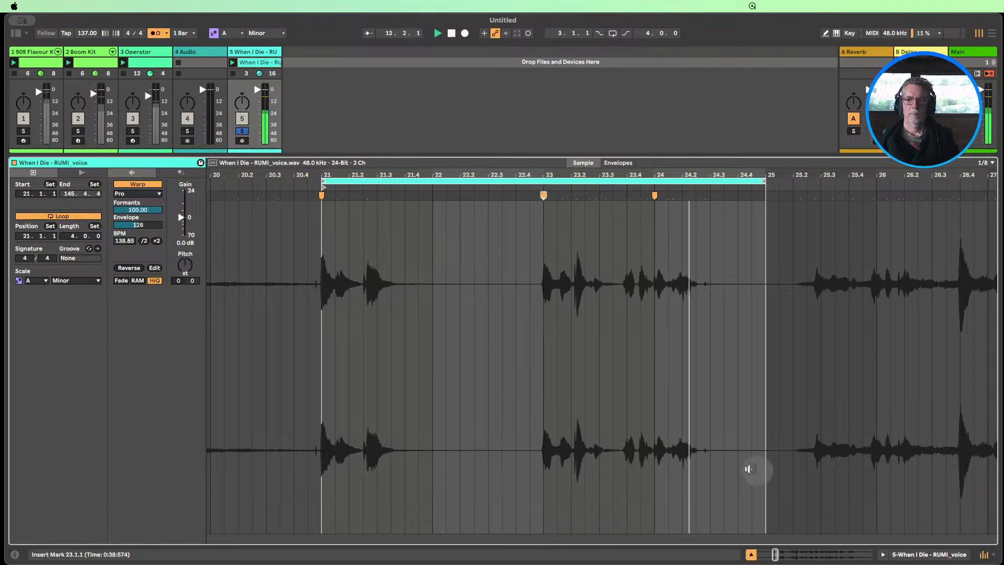
# Close the clip editor, stop playback and unsolo the voice track
pyautogui.click(751, 554)
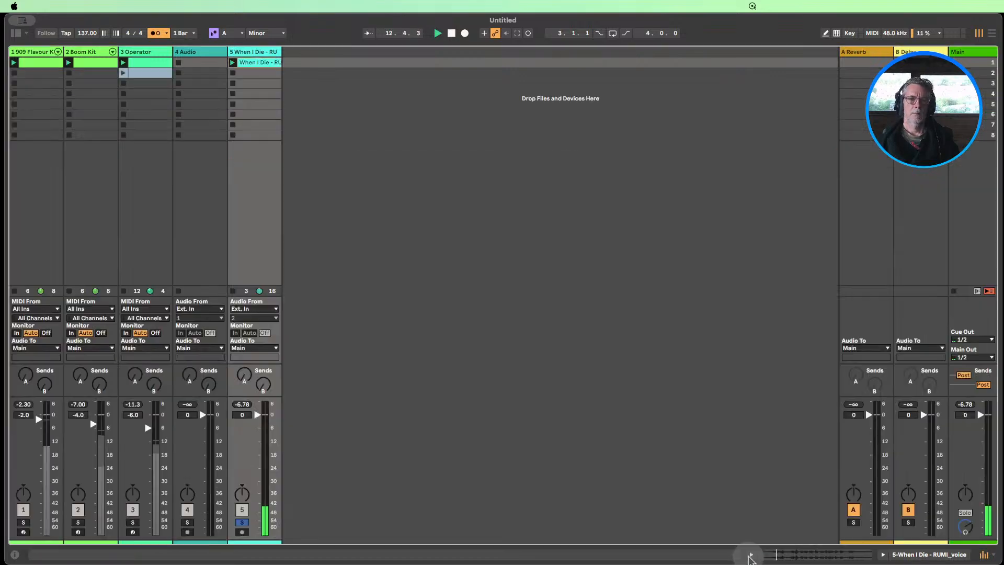
pyautogui.click(451, 33)
pyautogui.click(242, 522)
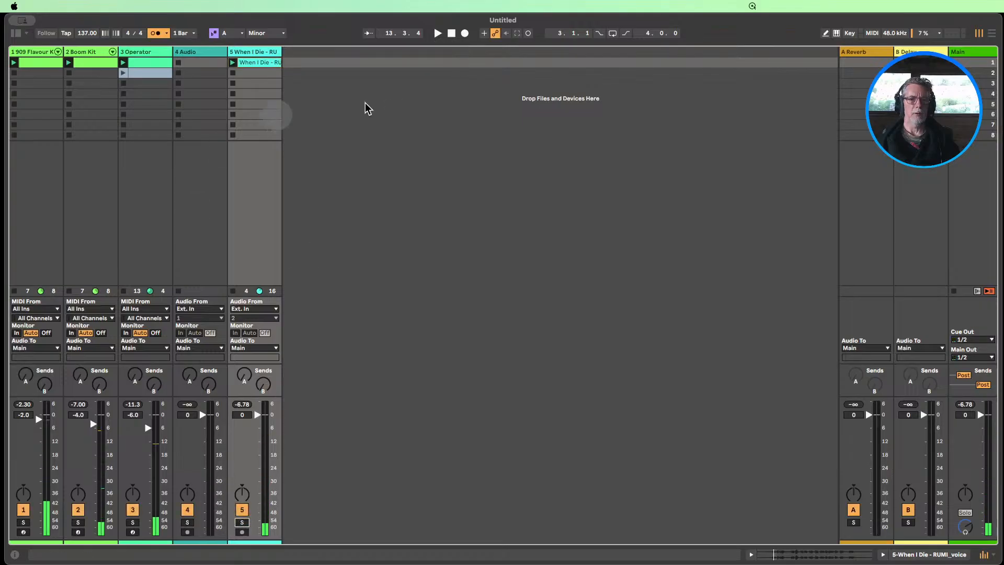
# Play all tracks together, lower the voice track's volume to -4.0 dB, and stop playback
pyautogui.press('space')
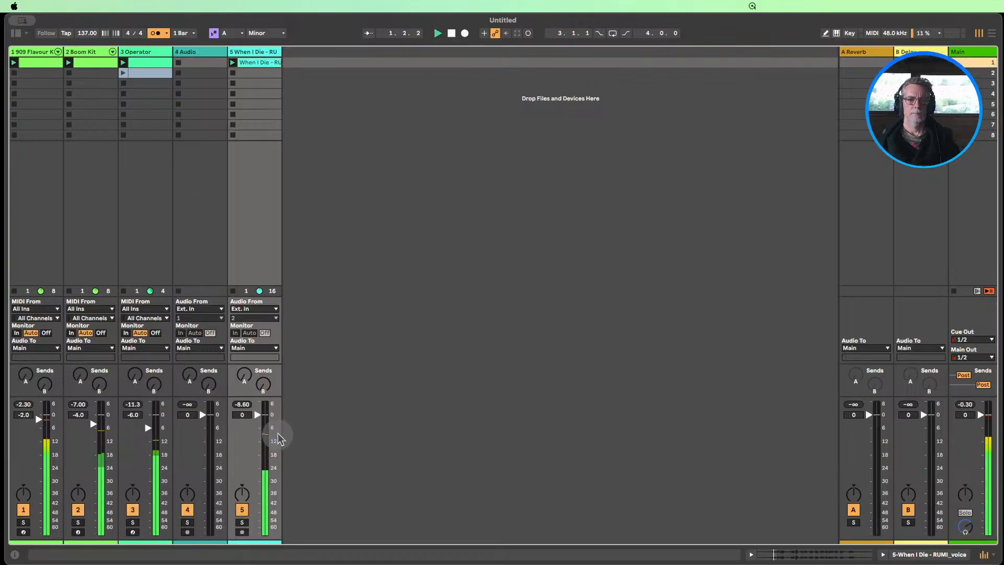
pyautogui.moveTo(266, 424)
pyautogui.mouseDown()
pyautogui.moveTo(261, 433)
pyautogui.moveTo(259, 425)
pyautogui.mouseUp()
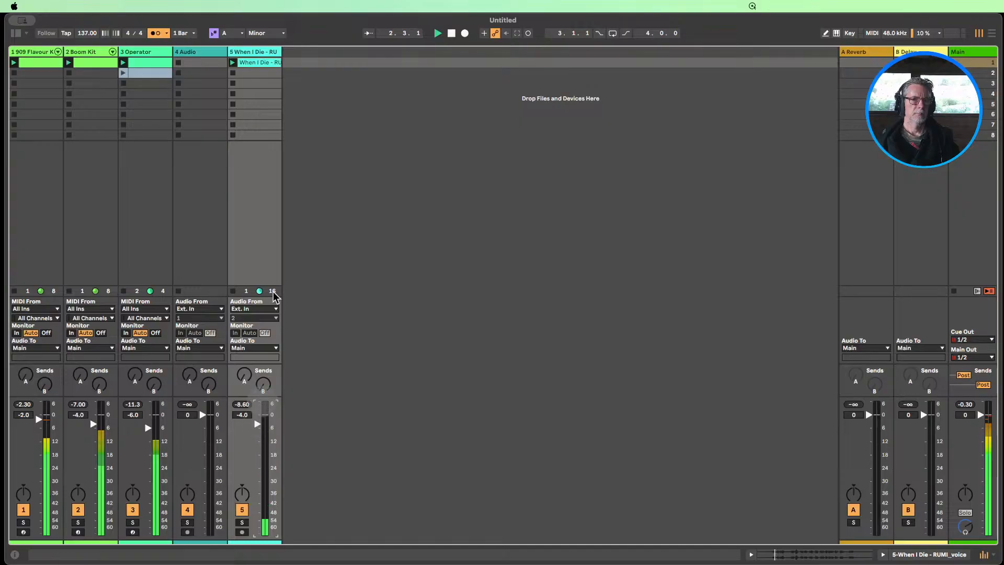
pyautogui.click(451, 33)
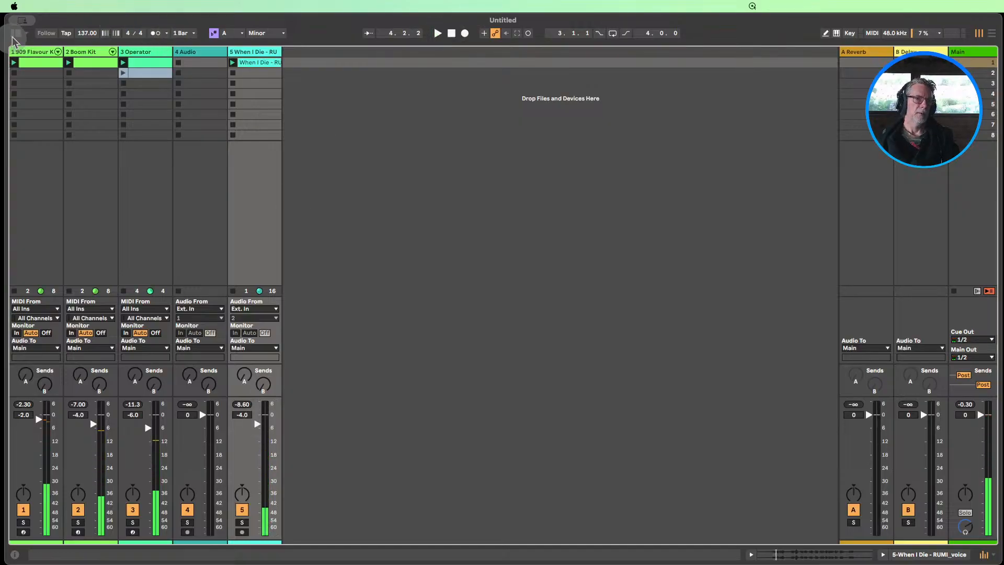
# Find Spectral Resonator among the audio effects and add it to the voice track
pyautogui.click(15, 33)
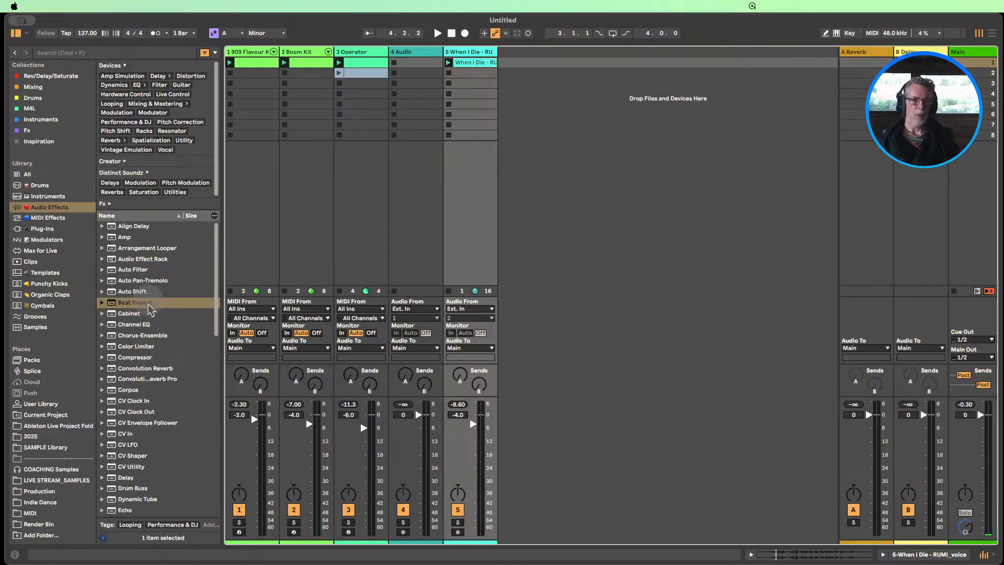
pyautogui.scroll(-10, 152, 309)
pyautogui.scroll(-5, 152, 308)
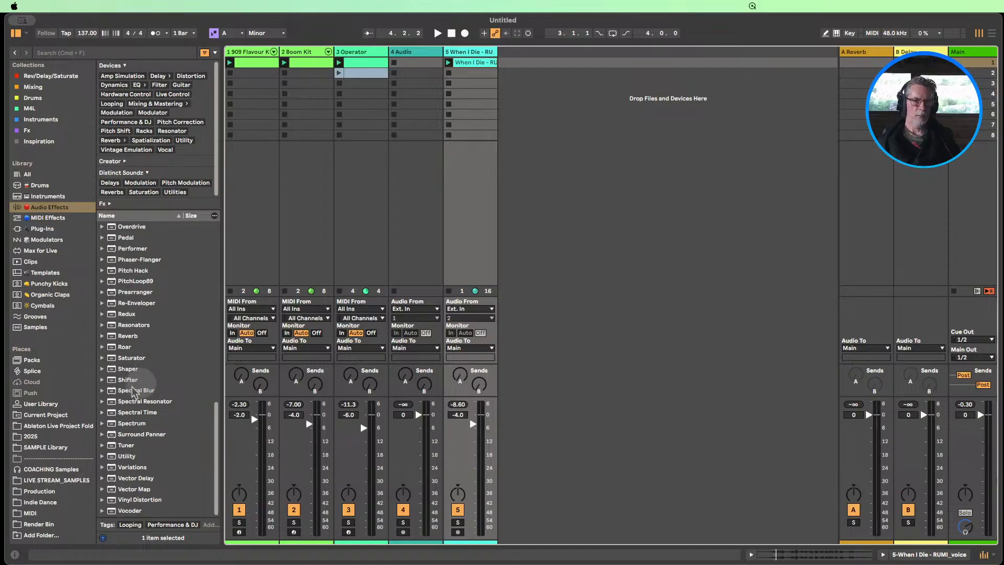
pyautogui.moveTo(131, 401); pyautogui.dragTo(453, 170)
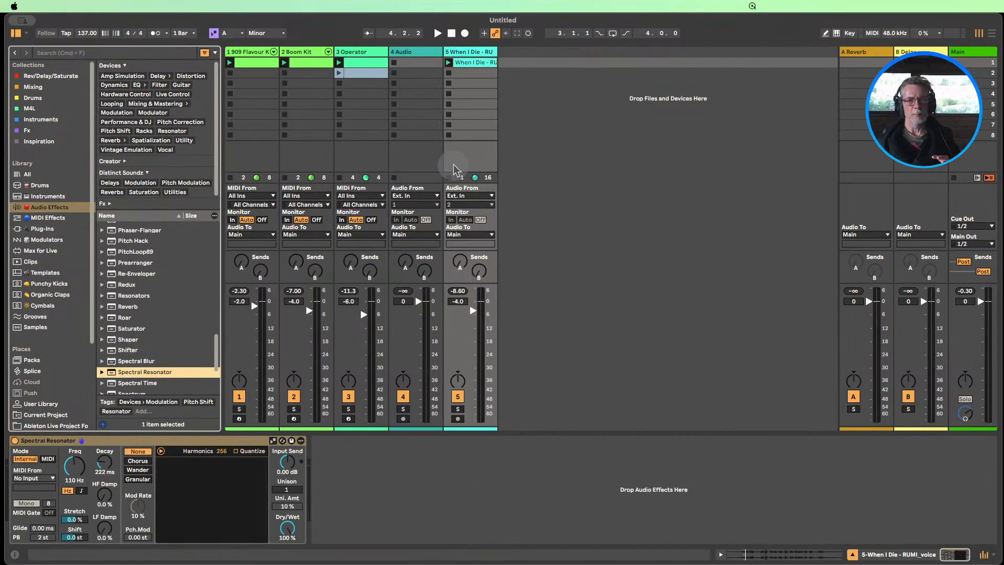
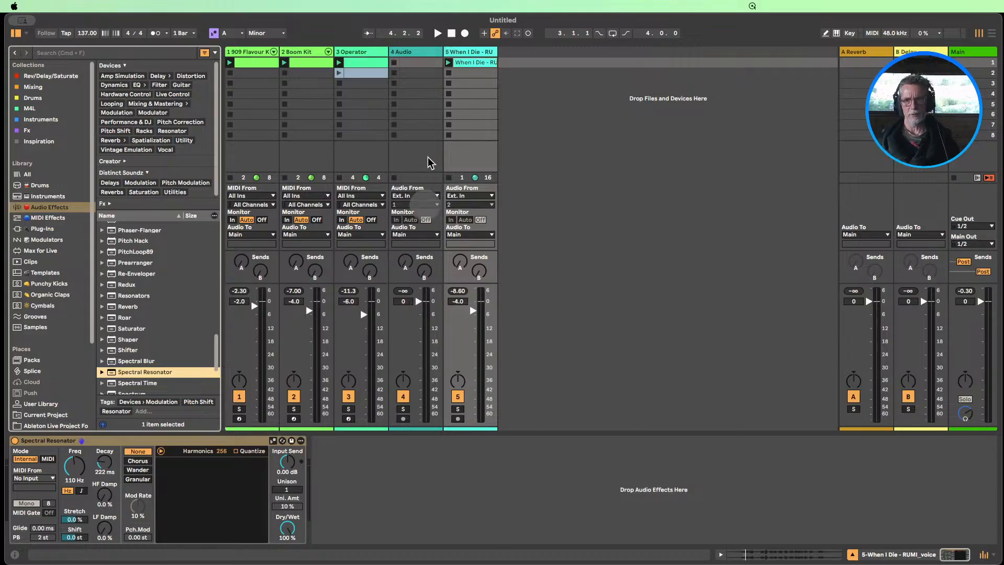
# Launch the voice clip with all tracks playing, mute the Boom Kit track and solo the voice track
pyautogui.click(449, 63)
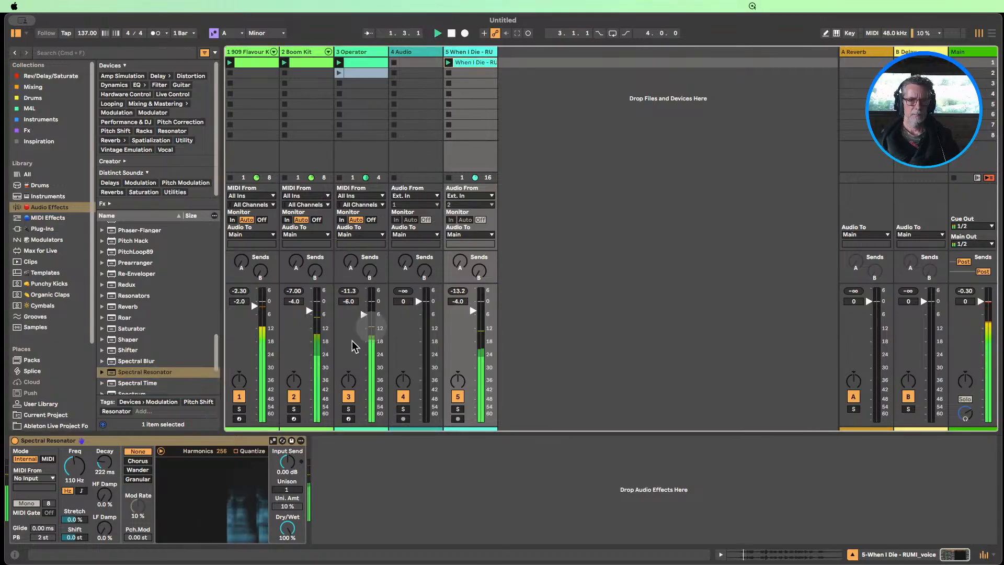
pyautogui.click(293, 396)
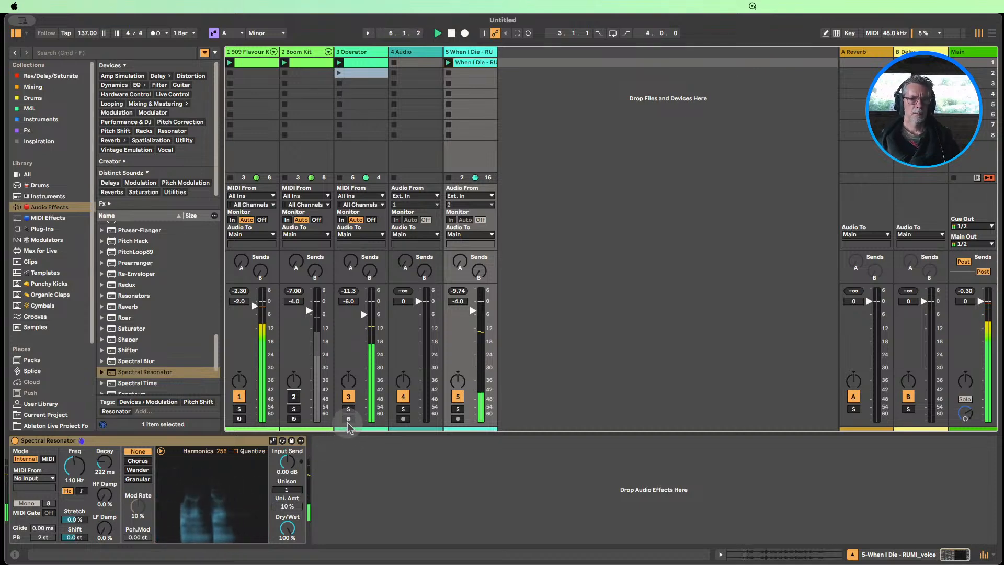
pyautogui.click(457, 409)
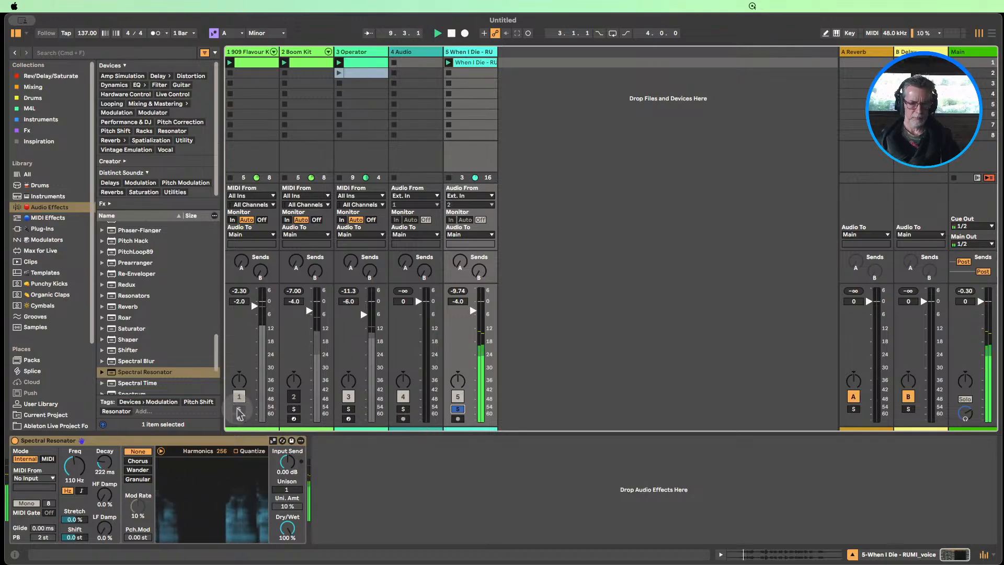
# Audition the voice with the Operator track also soloed, raise the voice track's volume to 0 dB, and unsolo Operator
pyautogui.click(349, 409)
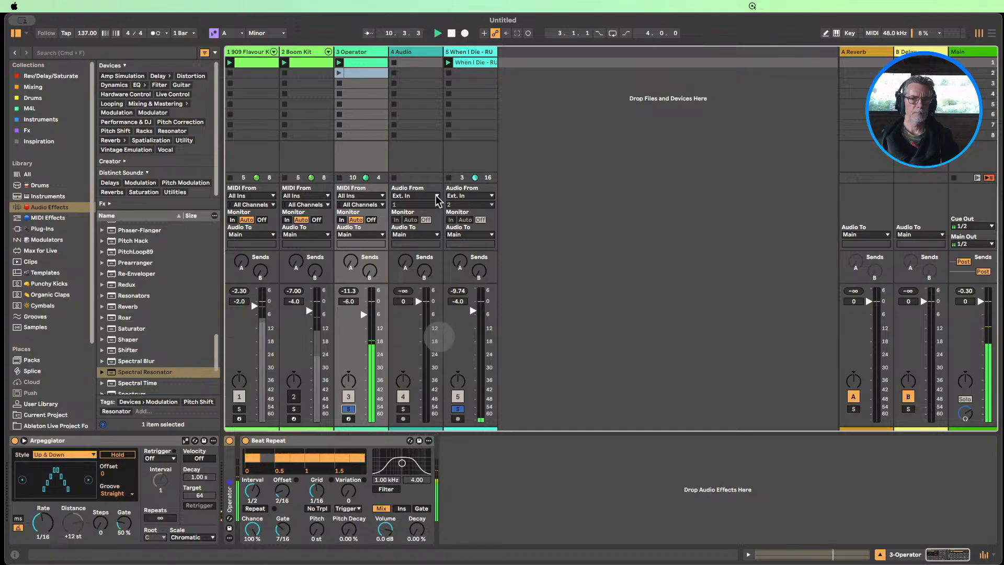
pyautogui.click(473, 67)
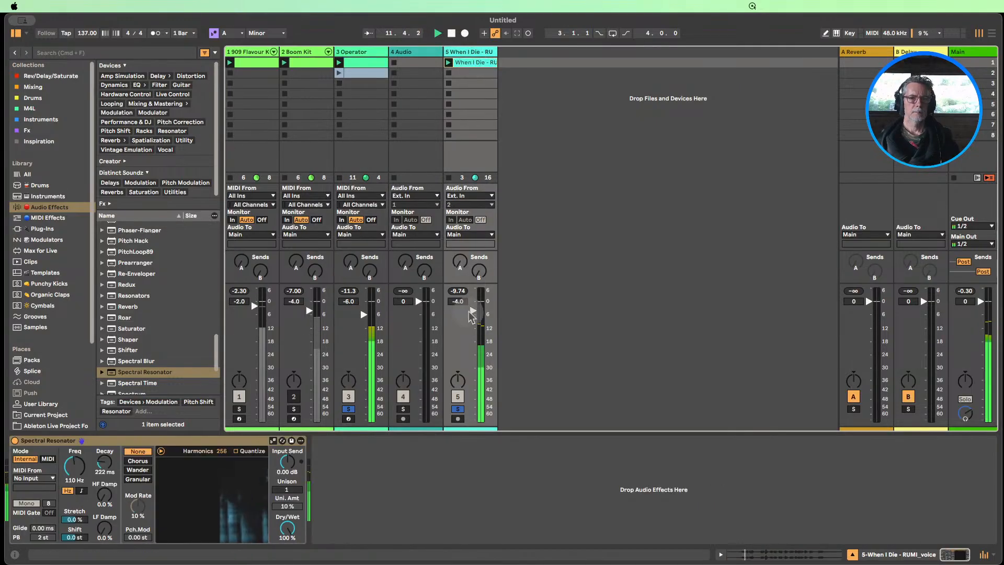
pyautogui.moveTo(472, 311); pyautogui.dragTo(472, 301)
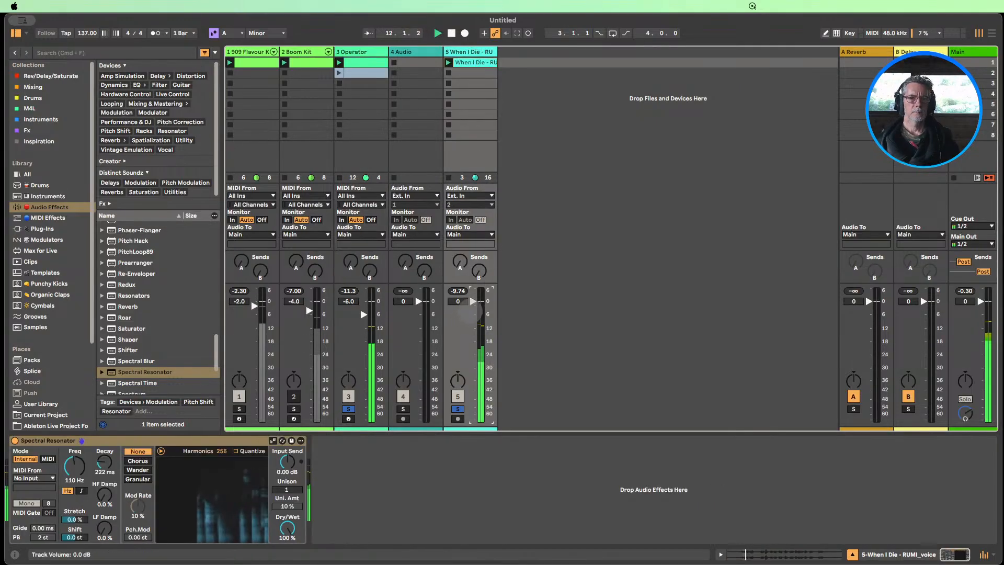
pyautogui.click(347, 409)
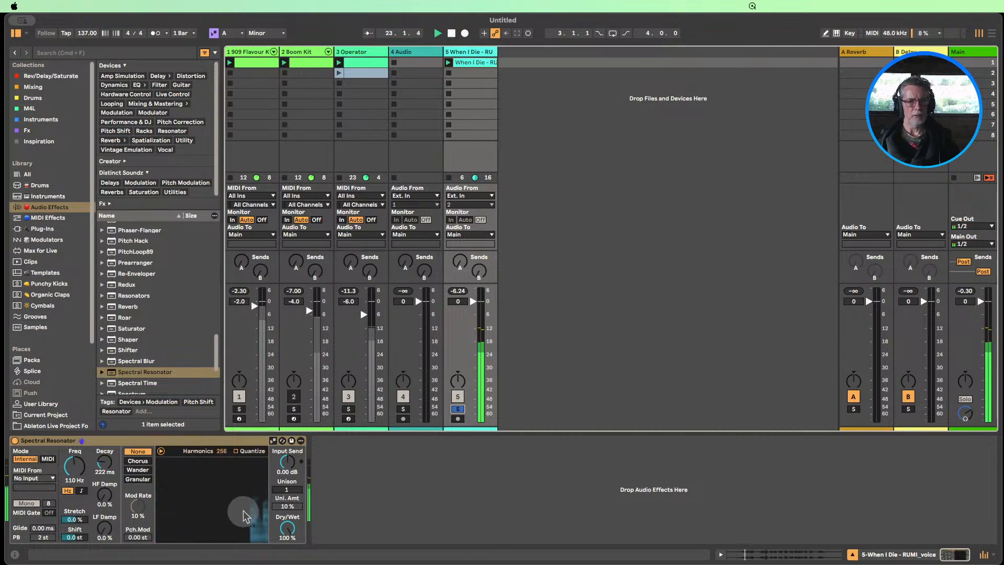
# Switch the Spectral Resonator's frequency to note mode at B0, unsolo the voice track and set its volume to -4.0 dB
pyautogui.click(81, 491)
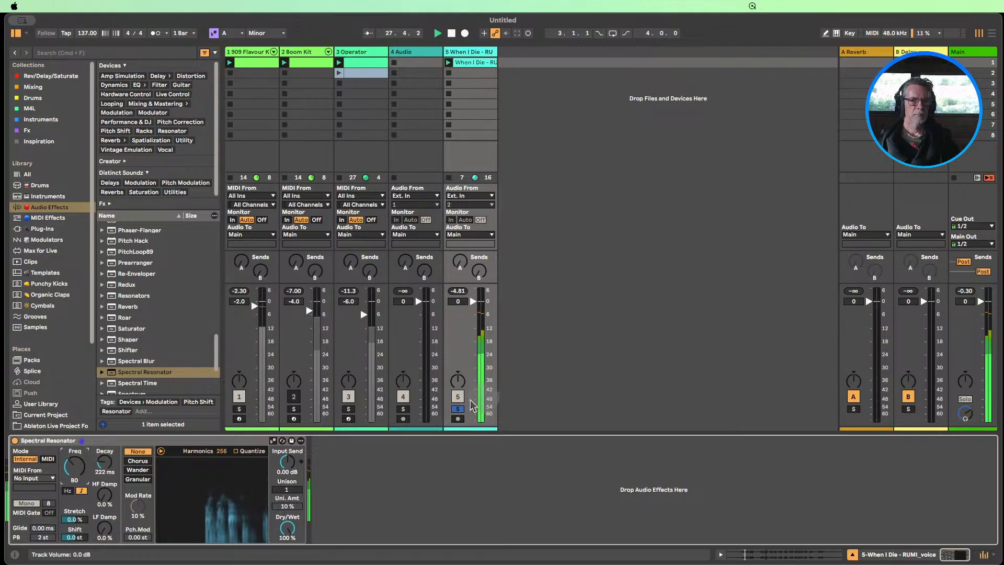
pyautogui.click(458, 410)
pyautogui.moveTo(472, 301); pyautogui.dragTo(472, 306)
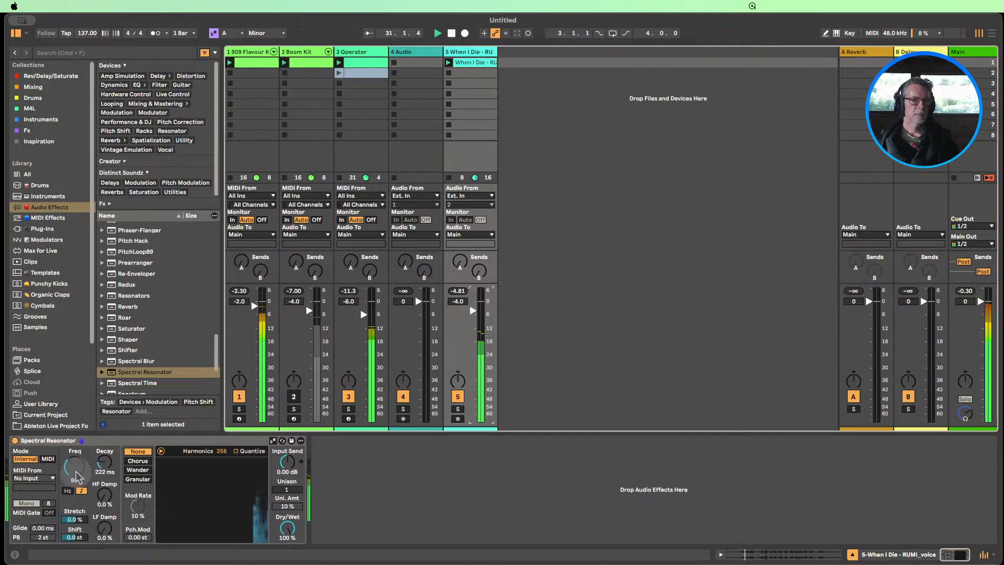
# Set the Spectral Resonator's frequency to E1, its LF Damp to 29% and its Harmonics to 15
pyautogui.moveTo(76, 477); pyautogui.dragTo(76, 480)
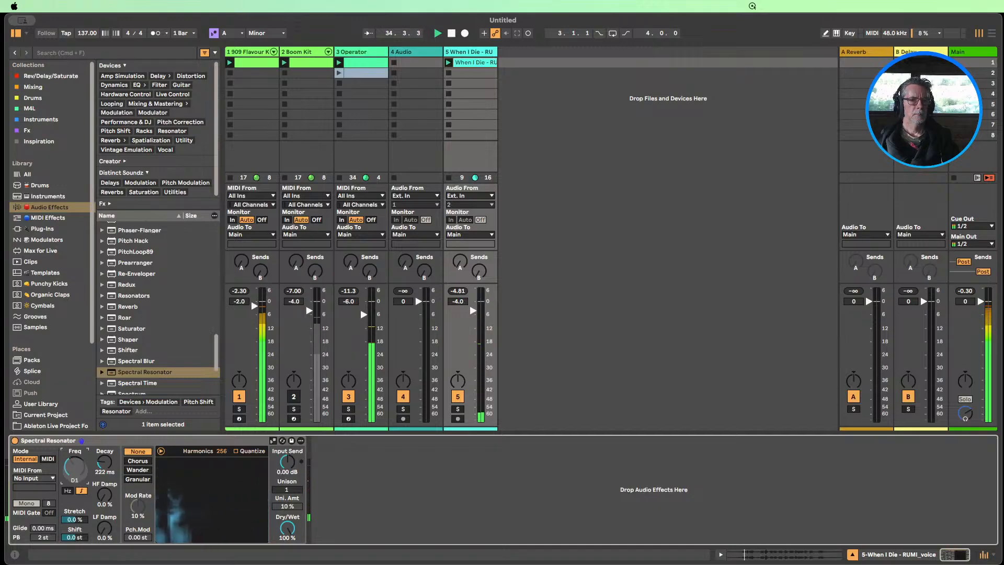
pyautogui.moveTo(75, 469); pyautogui.dragTo(74, 467)
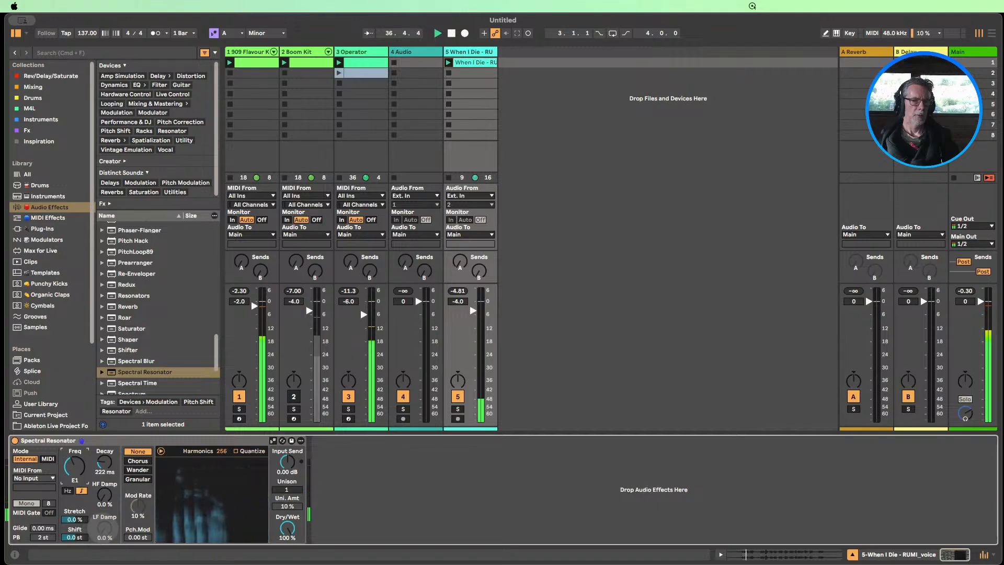
pyautogui.moveTo(104, 528); pyautogui.dragTo(104, 521)
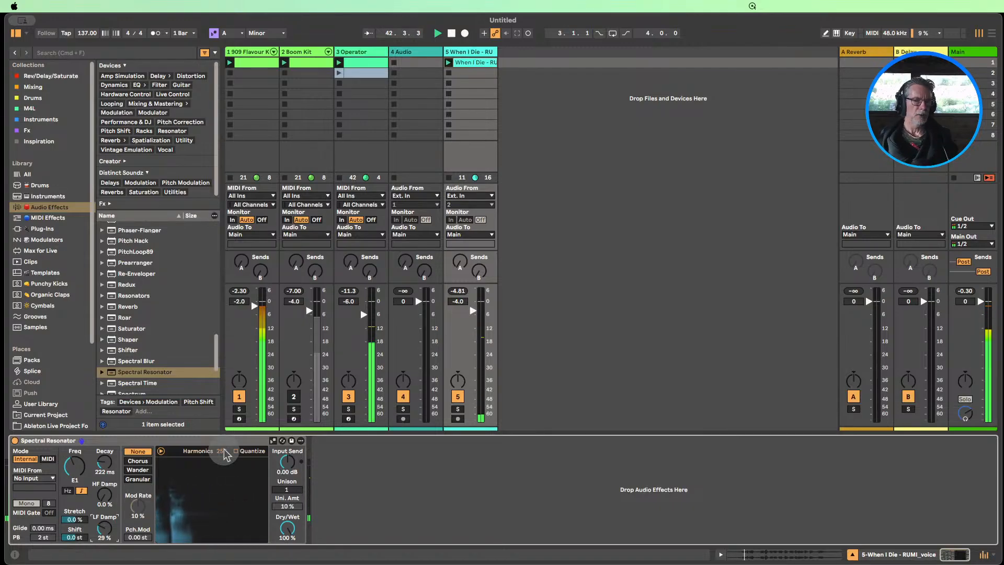
pyautogui.moveTo(224, 452); pyautogui.dragTo(221, 450)
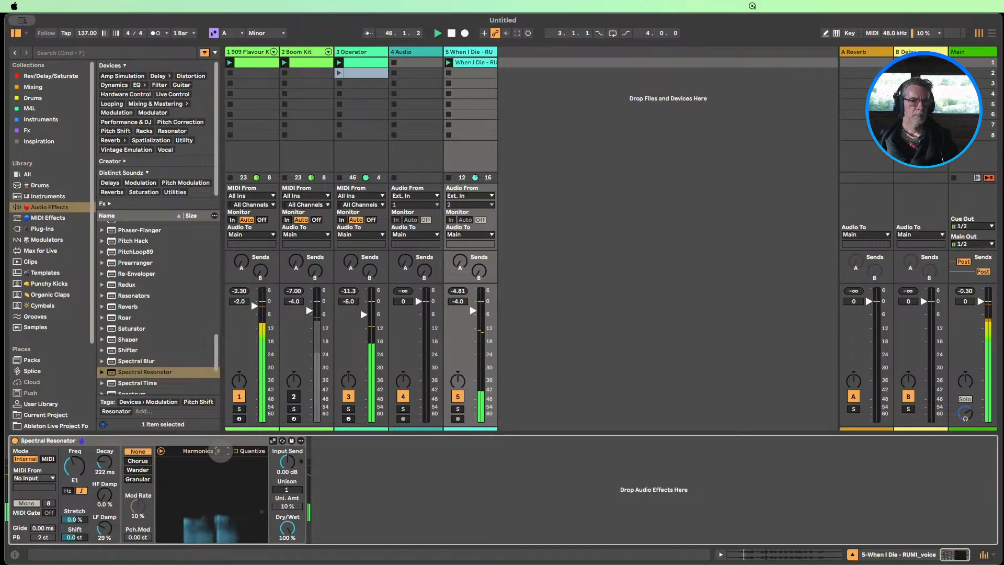
pyautogui.moveTo(221, 452); pyautogui.dragTo(221, 450)
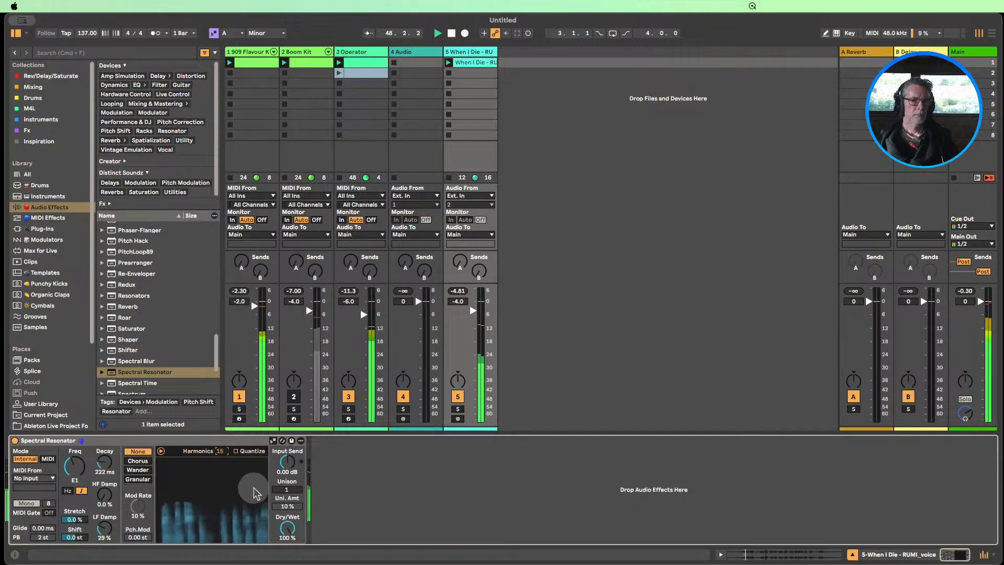
# Mute the Operator and 909 tracks and shorten the voice clip's loop to one bar
pyautogui.click(348, 396)
pyautogui.click(238, 397)
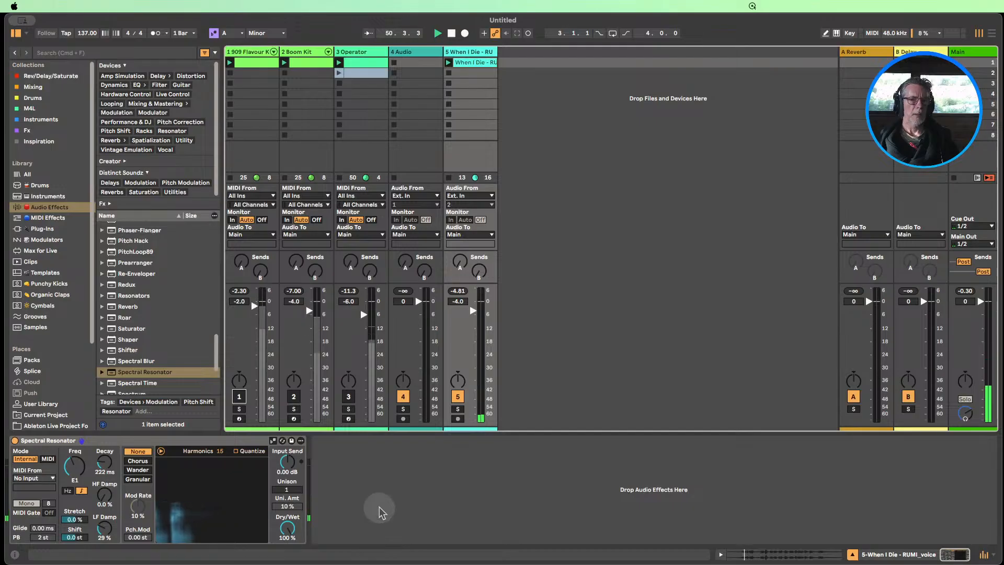
pyautogui.click(479, 63)
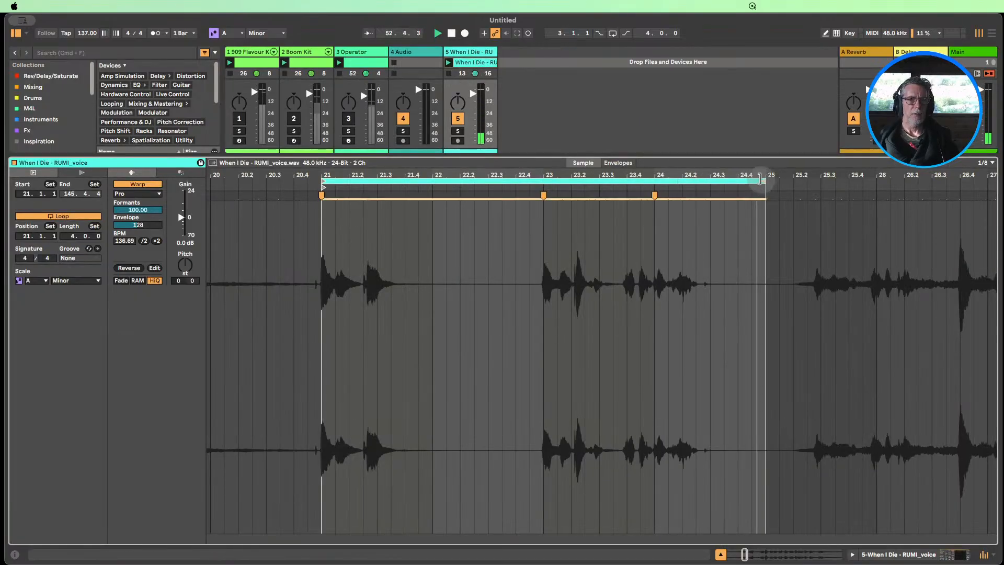
pyautogui.moveTo(764, 181); pyautogui.dragTo(430, 183)
pyautogui.doubleClick(472, 51)
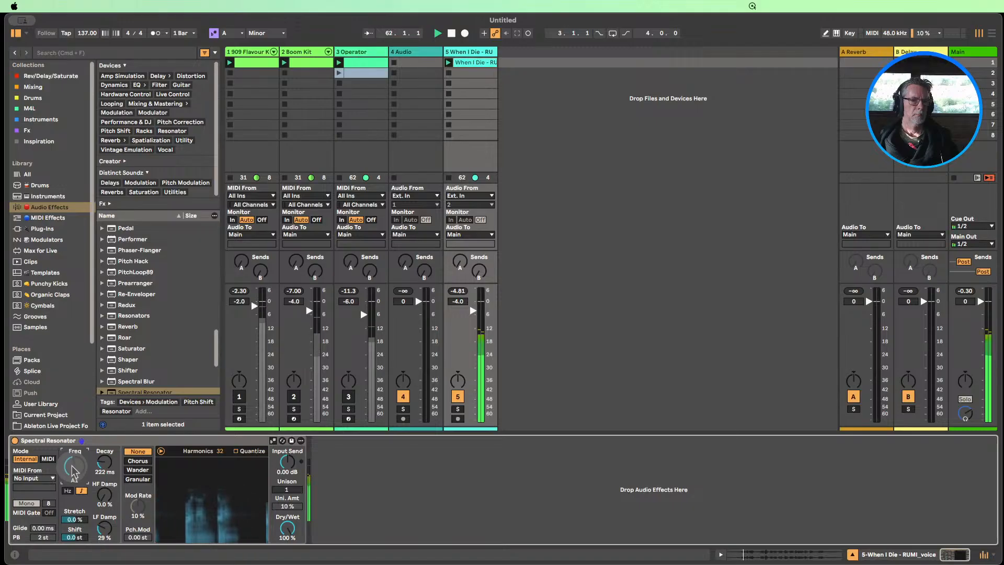
# Set the Spectral Resonator's frequency to B0 and LF Damp to 26%, and reset Stretch and Shift to zero
pyautogui.moveTo(73, 470); pyautogui.dragTo(73, 485)
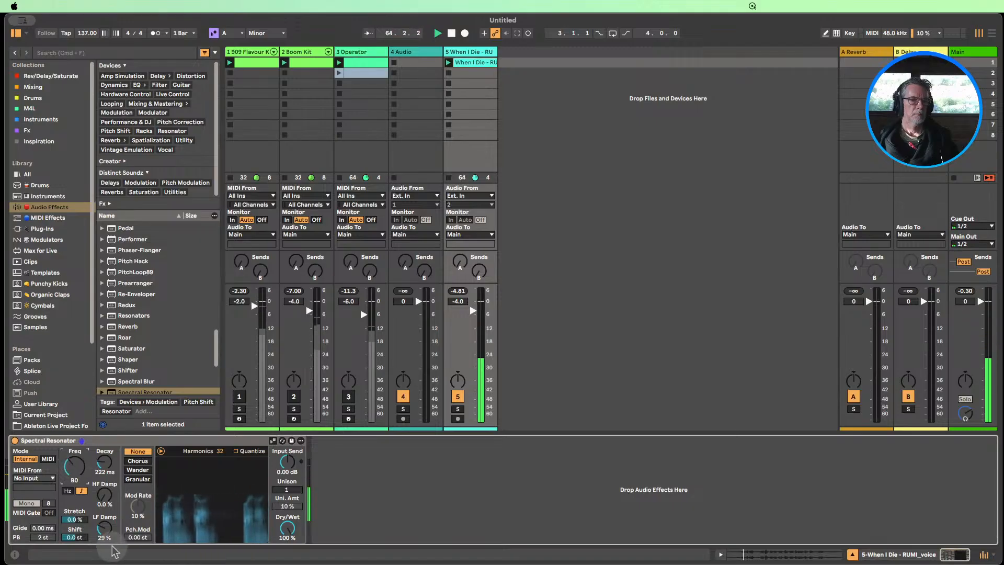
pyautogui.moveTo(106, 533); pyautogui.dragTo(74, 541)
pyautogui.doubleClick(79, 520)
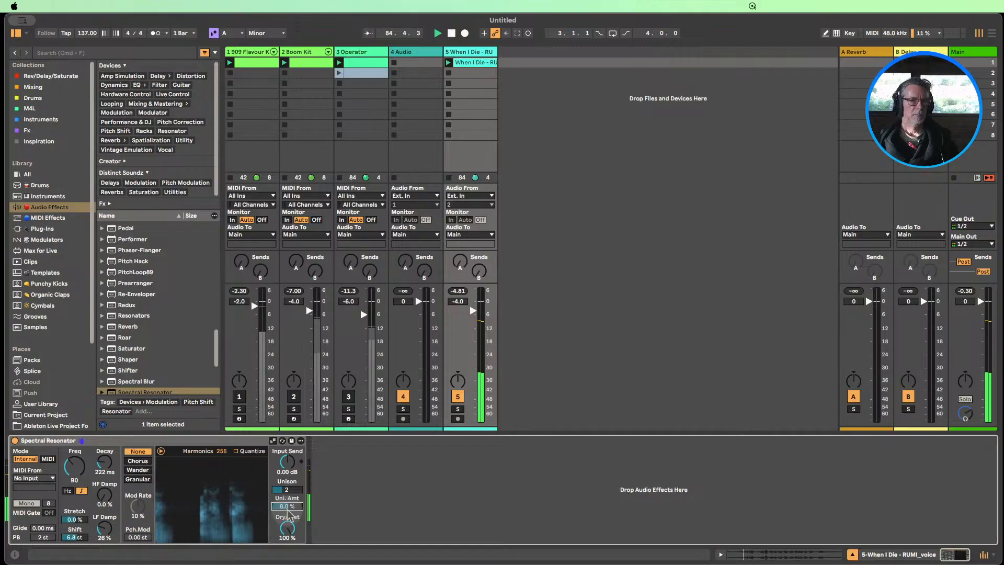
pyautogui.doubleClick(74, 537)
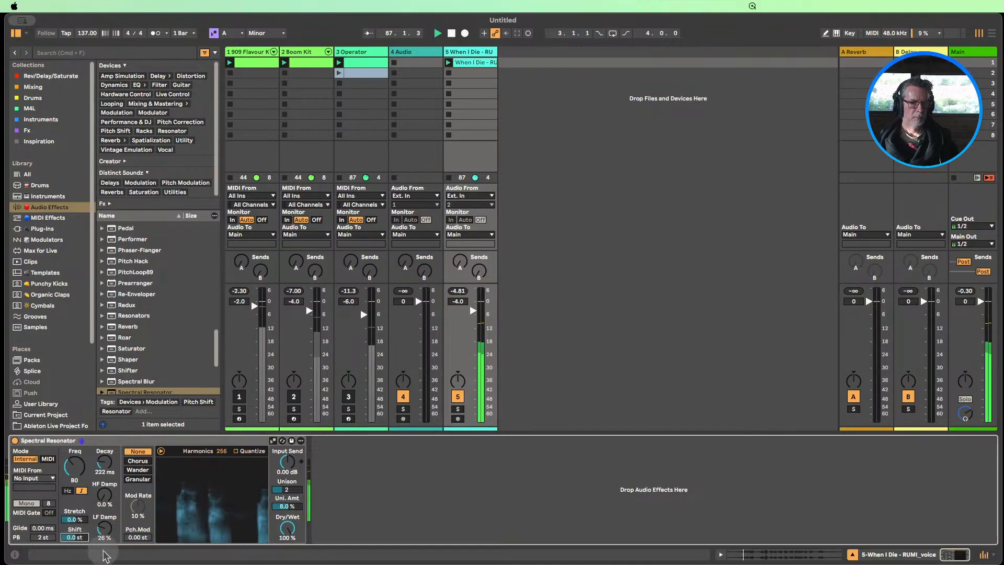
# Try Spectral Resonator decay times of 1.00 ms and 1.41 s, and return Decay to 222 ms
pyautogui.moveTo(102, 472); pyautogui.dragTo(103, 502)
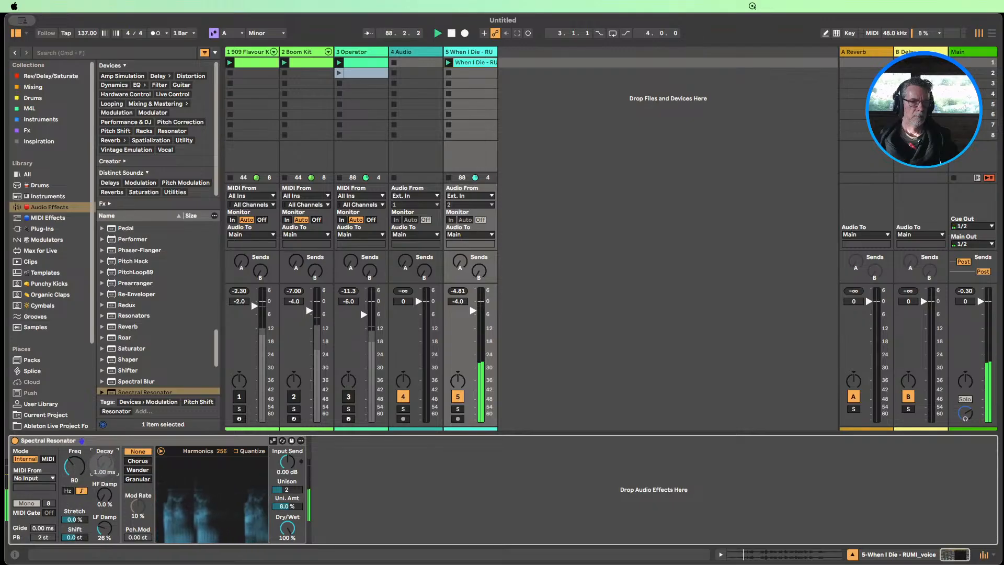
pyautogui.moveTo(104, 462); pyautogui.dragTo(104, 466)
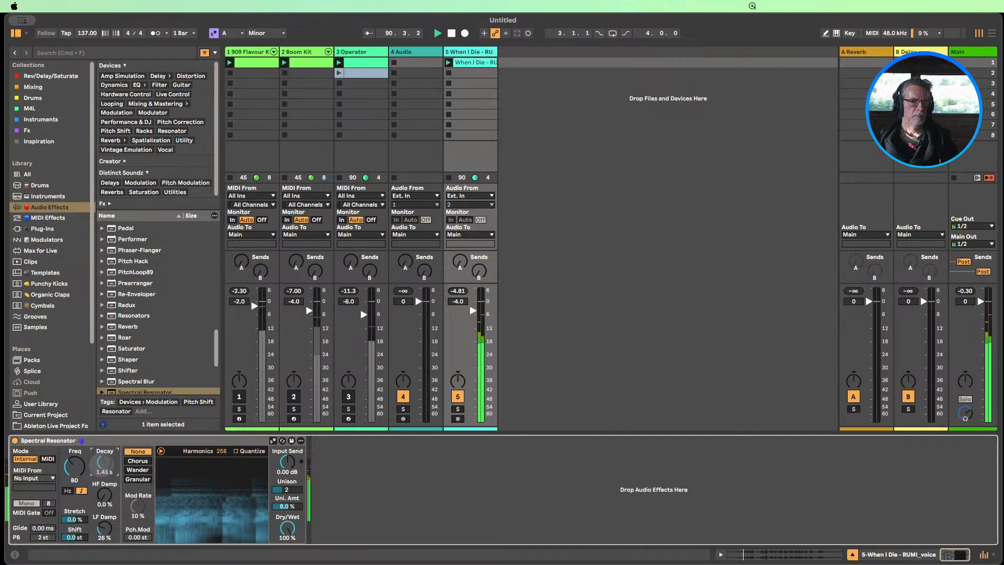
pyautogui.moveTo(104, 462); pyautogui.dragTo(104, 459)
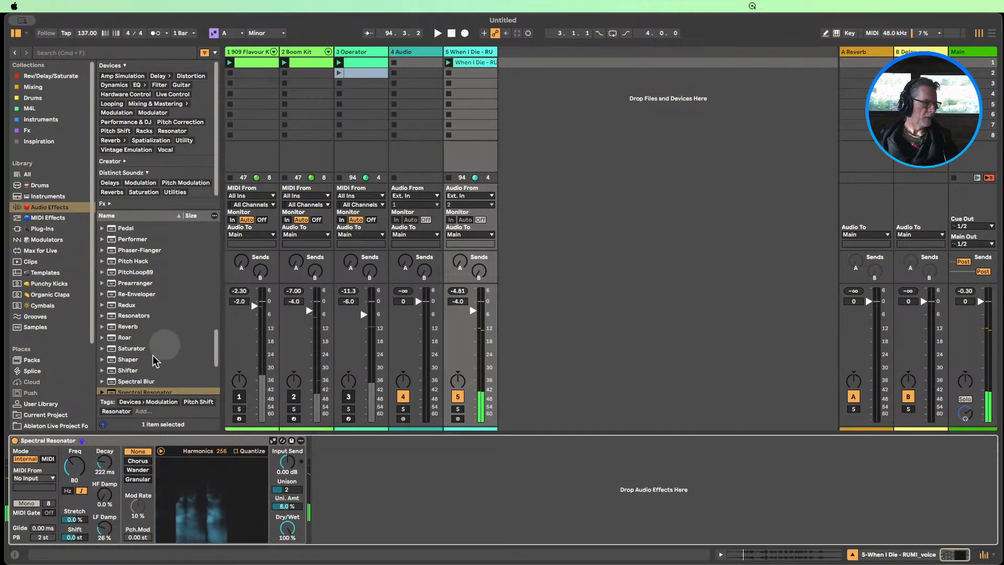
# Turn off the Spectral Resonator and add the Echo audio effect before it on the voice track
pyautogui.click(15, 441)
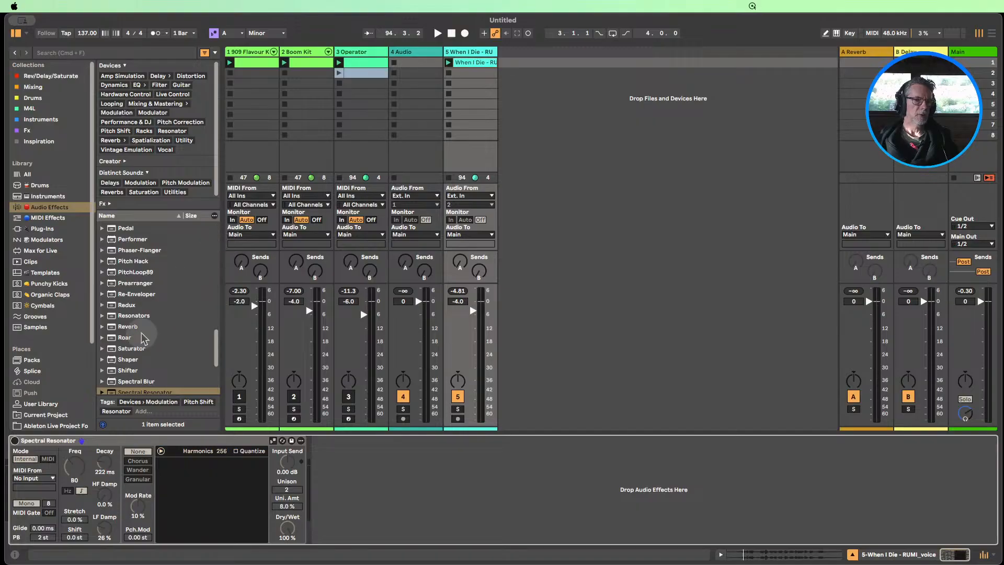
pyautogui.scroll(15, 142, 335)
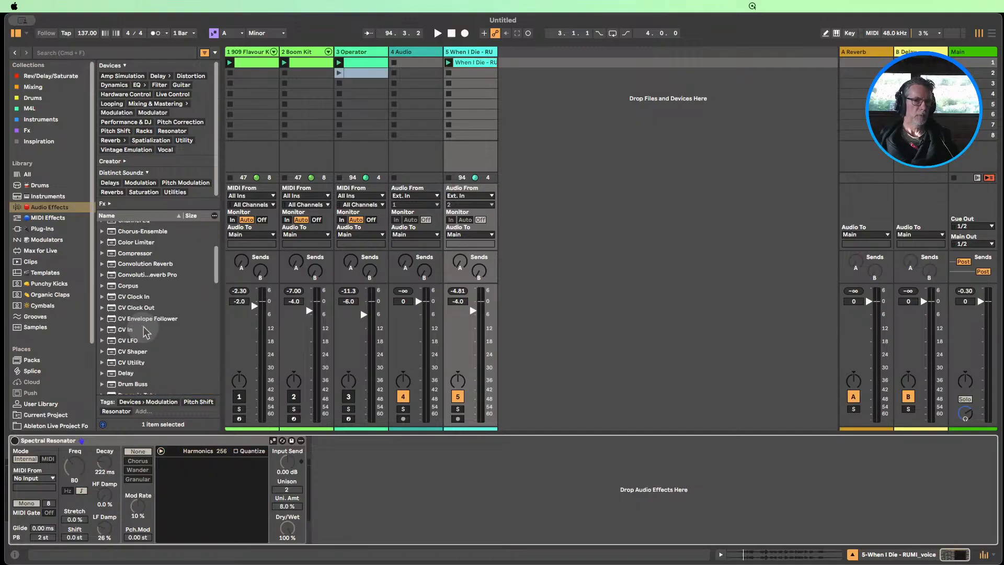
pyautogui.scroll(-5, 158, 345)
pyautogui.moveTo(144, 349); pyautogui.dragTo(11, 445)
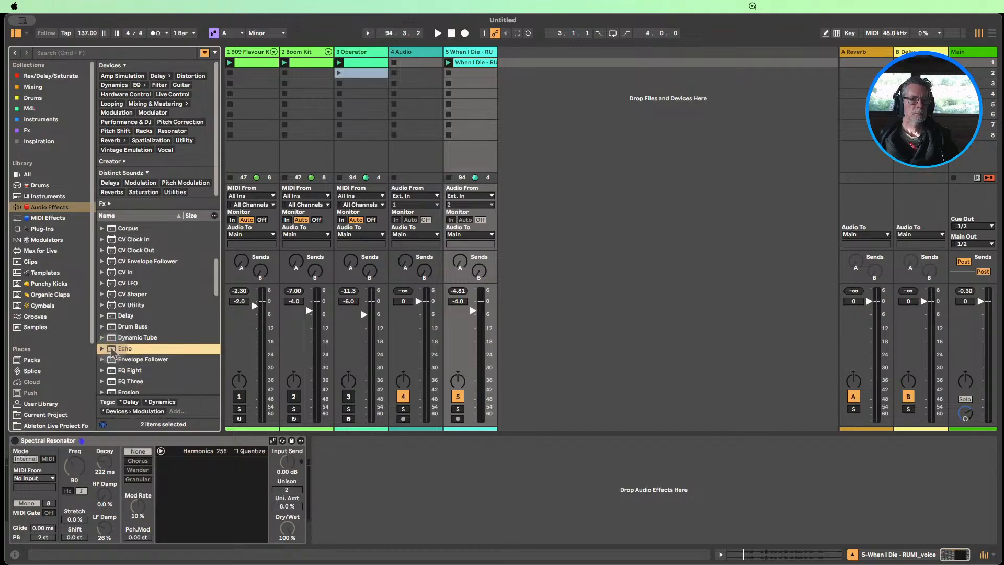
pyautogui.moveTo(113, 354); pyautogui.dragTo(469, 146)
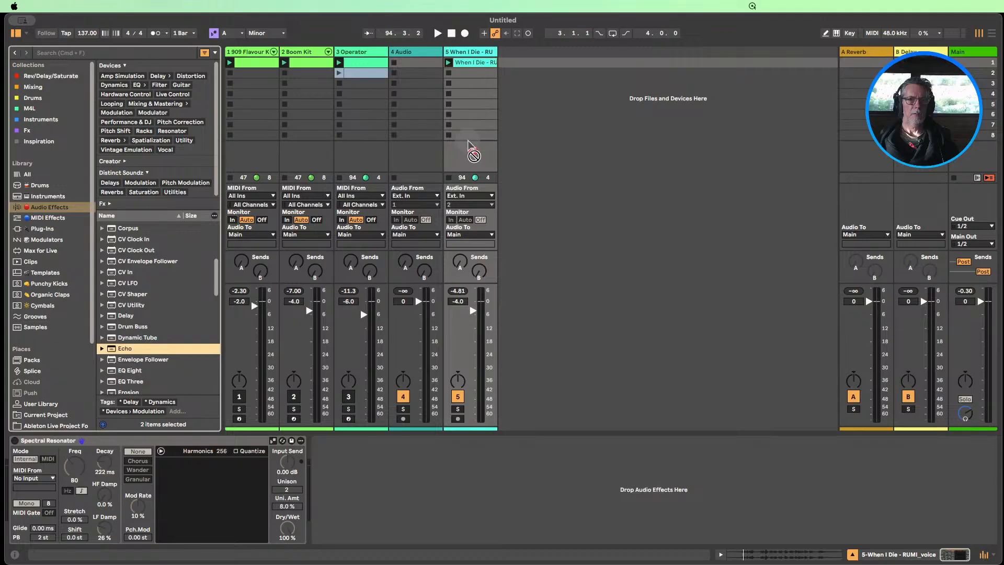
pyautogui.click(534, 163)
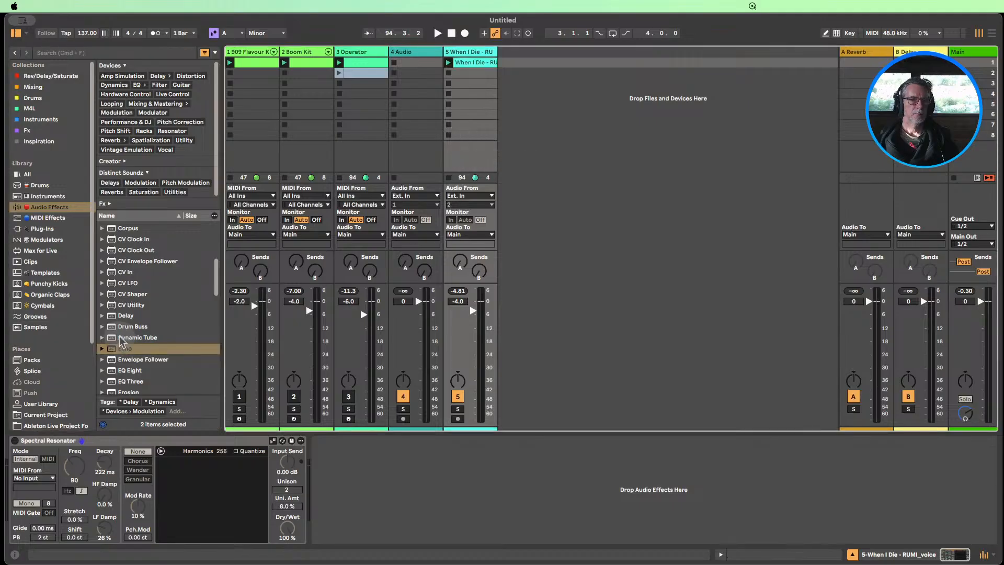
pyautogui.click(120, 339)
pyautogui.click(123, 349)
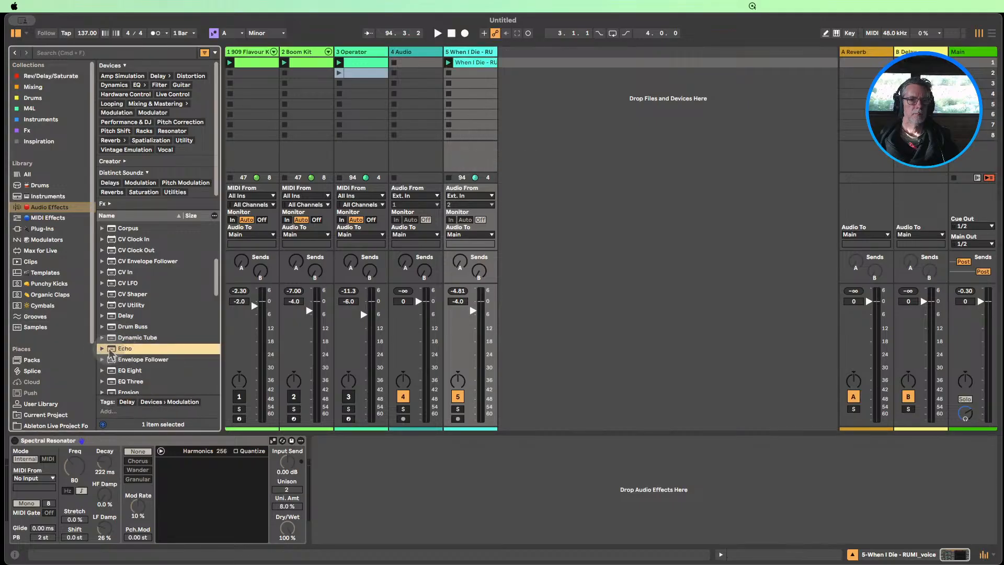
pyautogui.moveTo(134, 347); pyautogui.dragTo(373, 476)
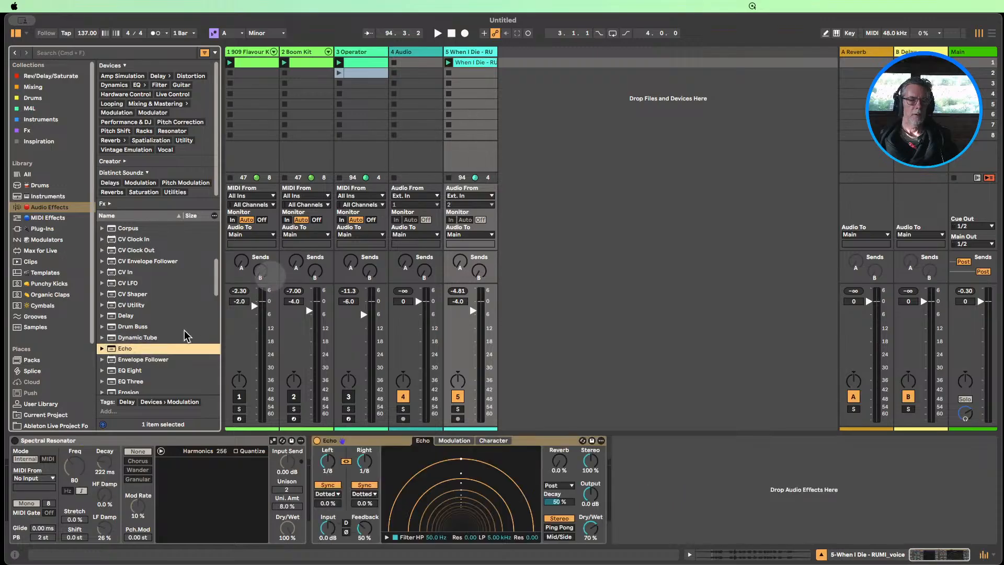
pyautogui.moveTo(332, 437); pyautogui.dragTo(52, 476)
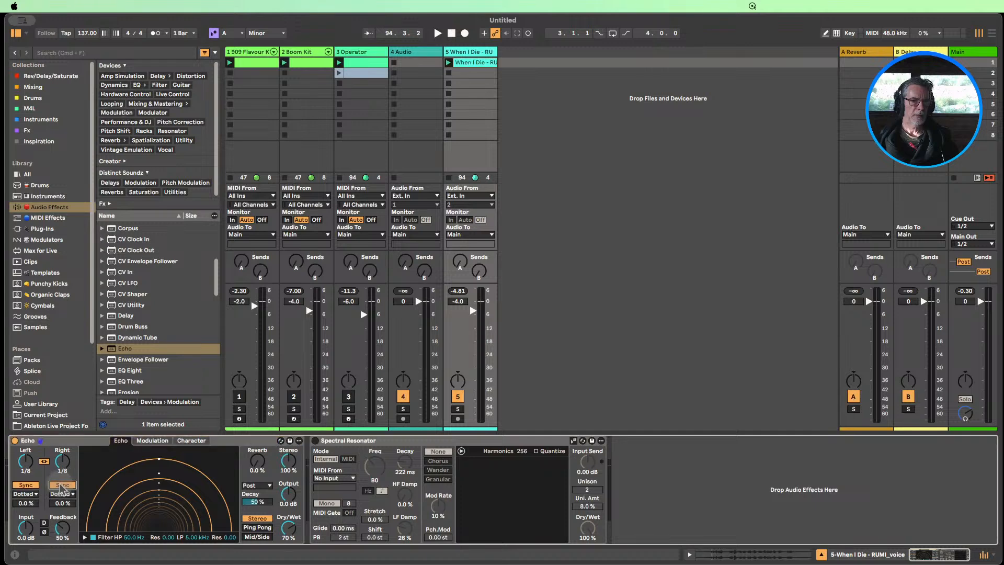
# Switch Echo's delays from Sync to Time, play the voice clip, and set Feedback to 87% and both delay times to 15.8 ms
pyautogui.click(62, 485)
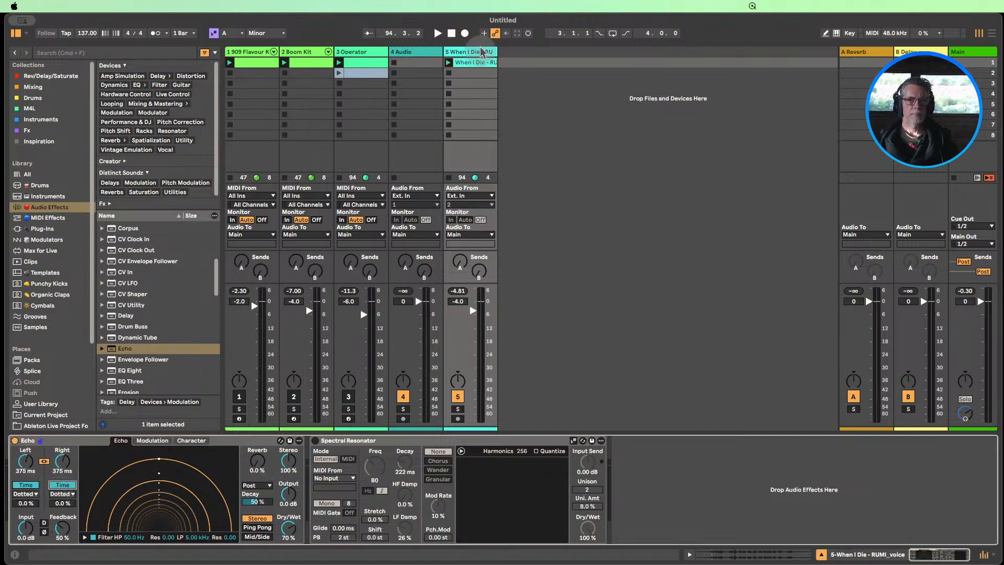
pyautogui.click(449, 63)
pyautogui.moveTo(61, 462); pyautogui.dragTo(63, 514)
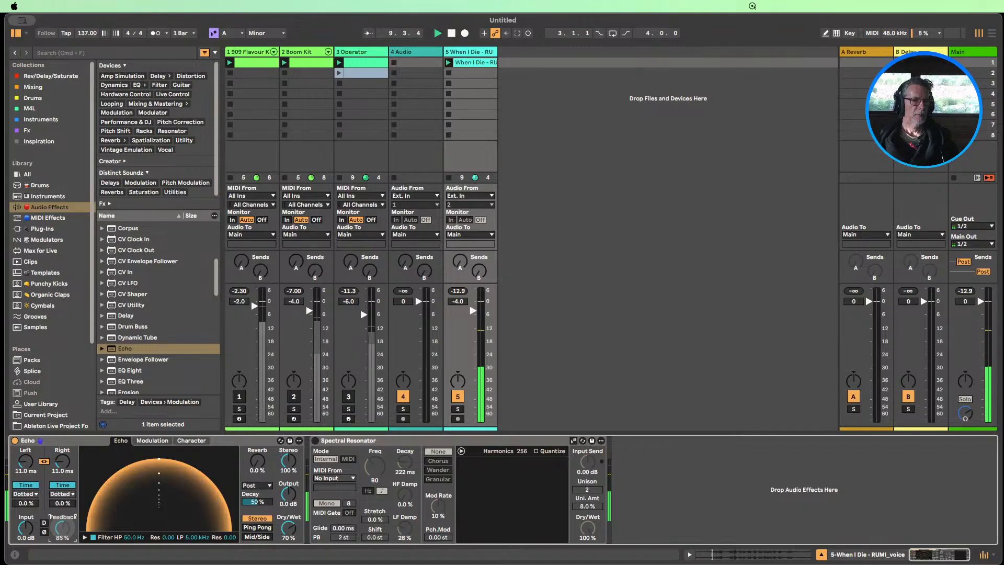
pyautogui.moveTo(63, 527); pyautogui.dragTo(63, 526)
pyautogui.click(62, 466)
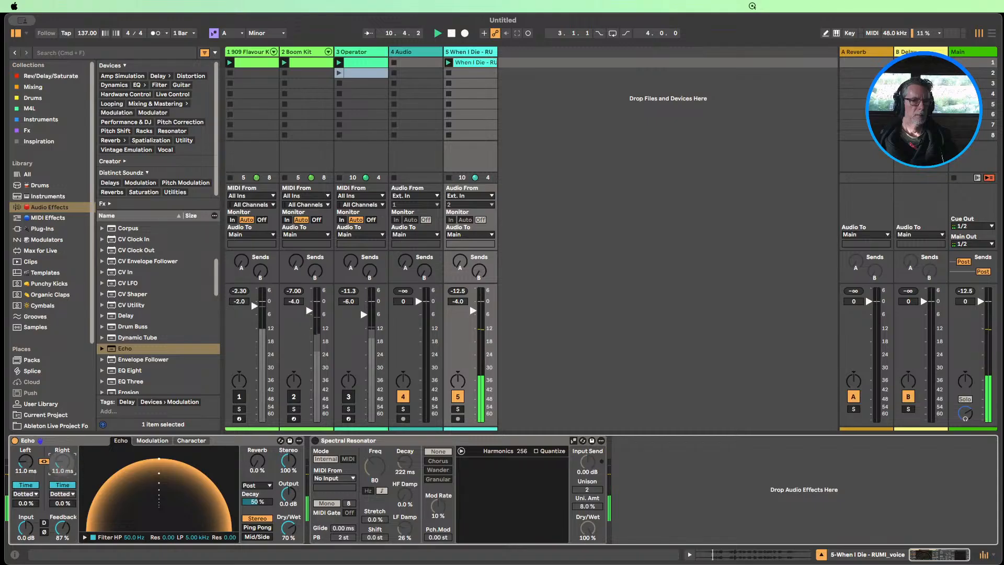
pyautogui.moveTo(63, 466); pyautogui.dragTo(62, 462)
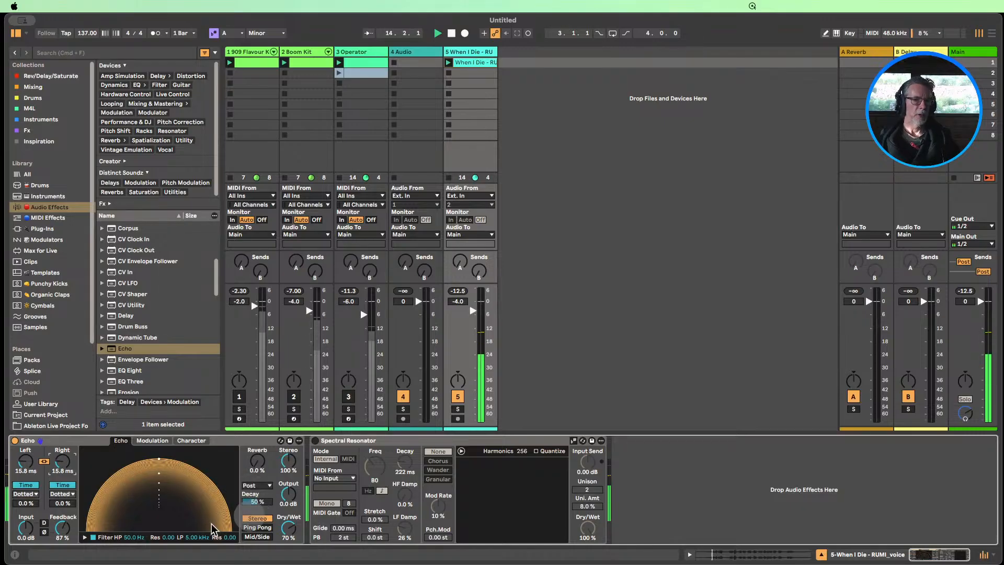
# Try 22.0 ms Echo delay times, unmute the Operator and 909 drum tracks, and set both delays to 14.0 ms
pyautogui.moveTo(59, 467); pyautogui.dragTo(59, 461)
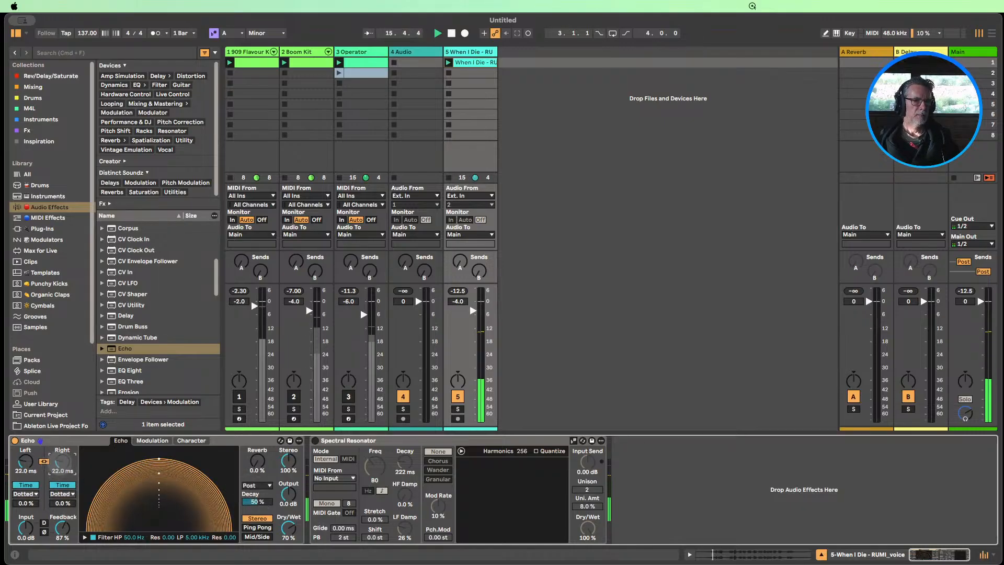
pyautogui.click(349, 397)
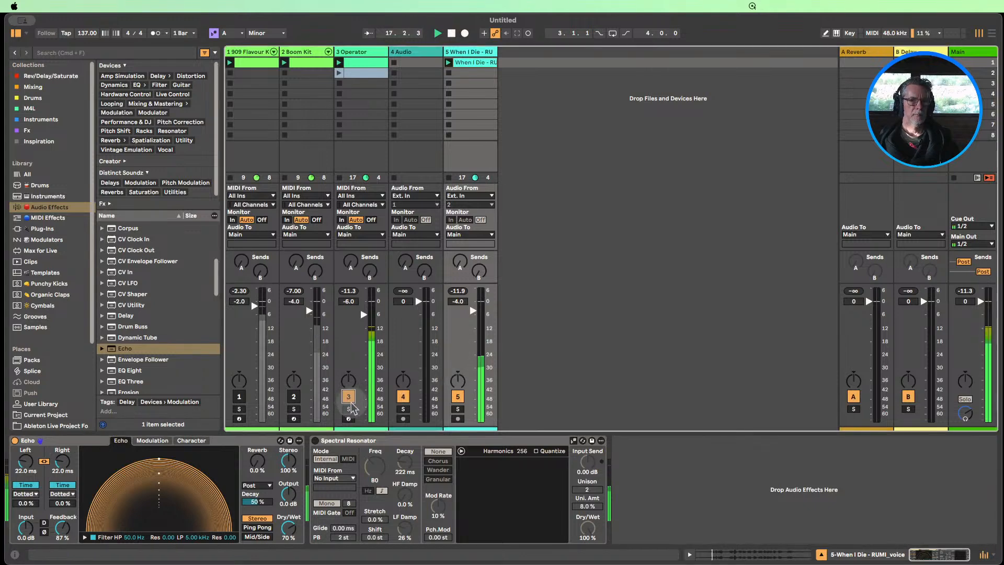
pyautogui.click(236, 397)
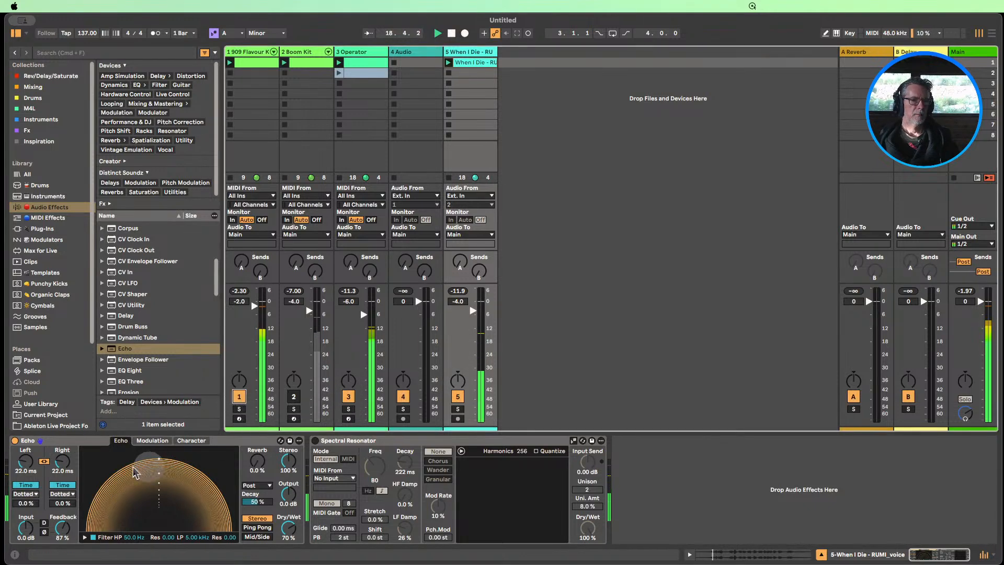
pyautogui.moveTo(65, 469)
pyautogui.mouseDown()
pyautogui.moveTo(65, 486)
pyautogui.moveTo(65, 467)
pyautogui.moveTo(65, 475)
pyautogui.mouseUp()
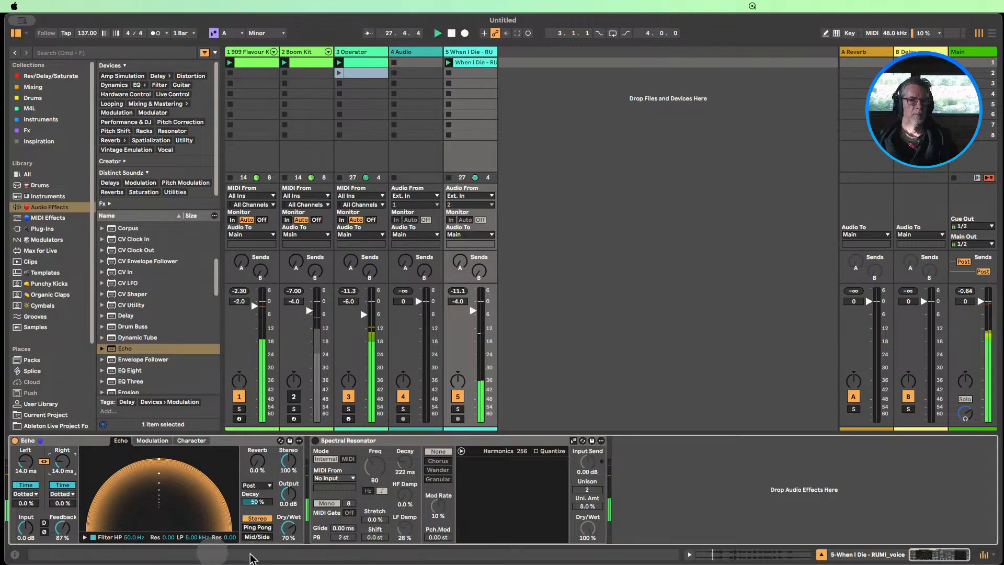
# Turn the Spectral Resonator back on and collapse both the Echo and Spectral Resonator devices
pyautogui.click(315, 441)
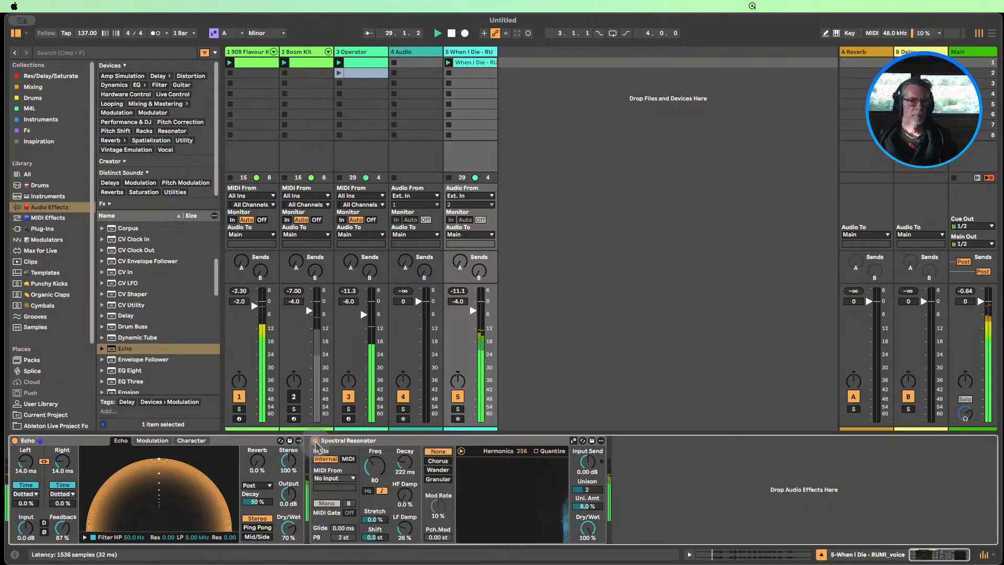
pyautogui.doubleClick(71, 440)
pyautogui.doubleClick(71, 439)
pyautogui.click(73, 460)
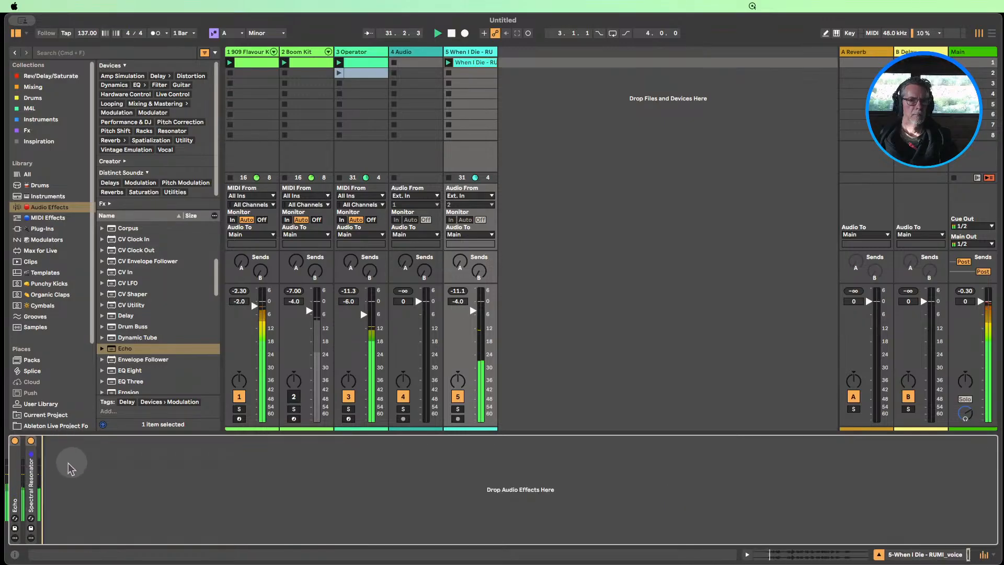
# Add Hybrid Reverb after the Spectral Resonator on the voice track and set its Dry/Wet to 30%
pyautogui.scroll(-5, 132, 345)
pyautogui.scroll(-2, 131, 345)
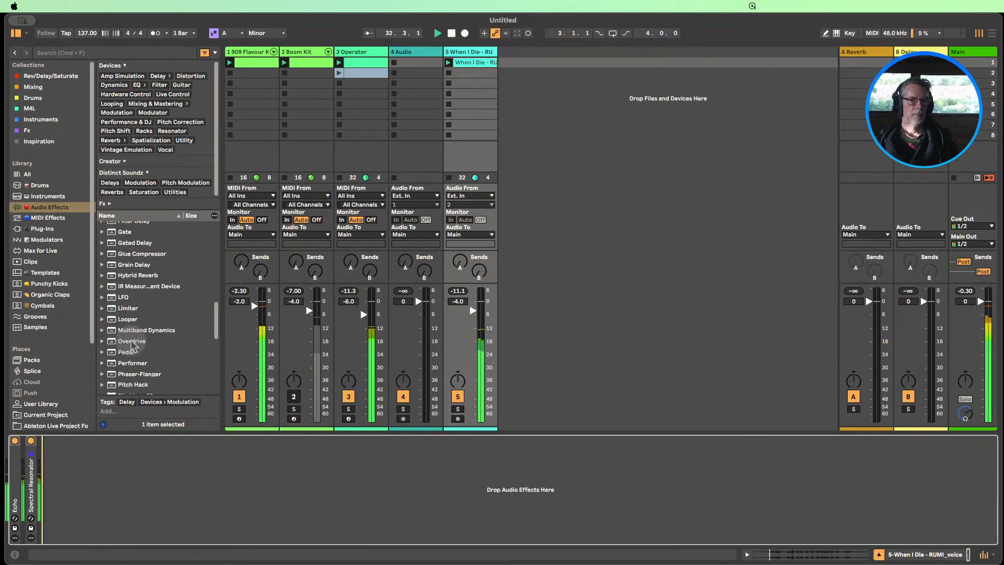
pyautogui.moveTo(138, 275); pyautogui.dragTo(105, 526)
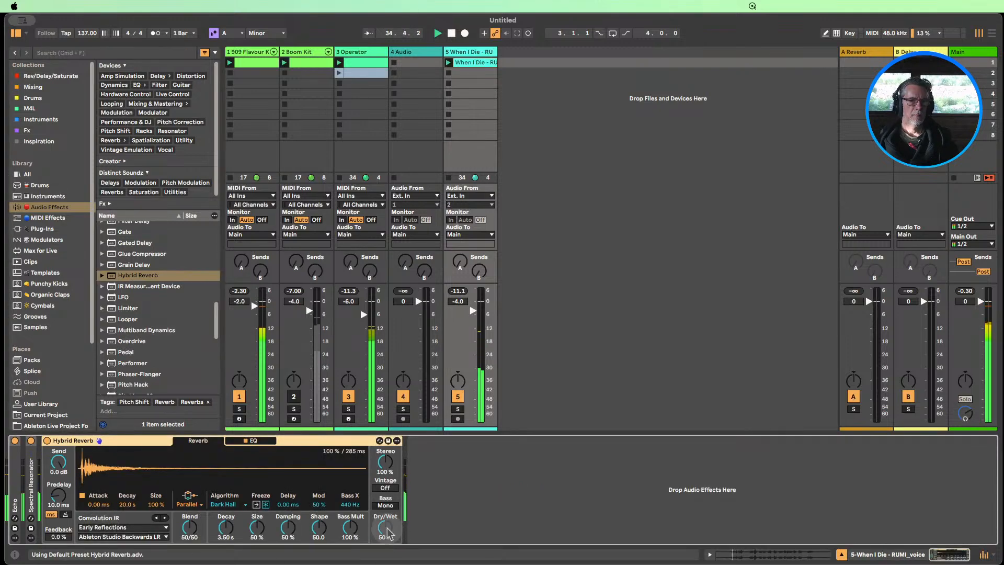
pyautogui.moveTo(386, 528); pyautogui.dragTo(386, 542)
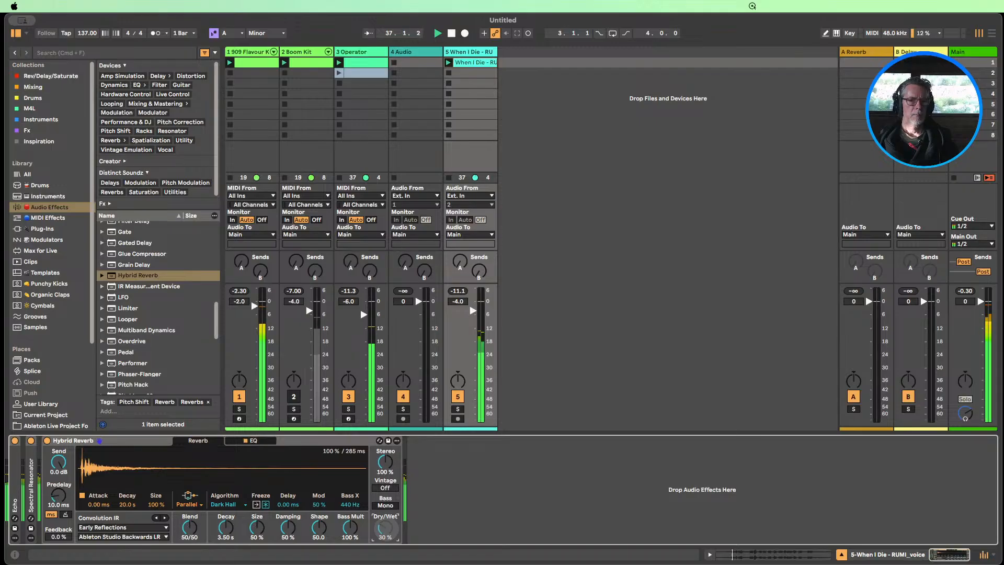
# Switch the Hybrid Reverb's algorithm to Shimmer and set Blend to 0/100
pyautogui.click(225, 505)
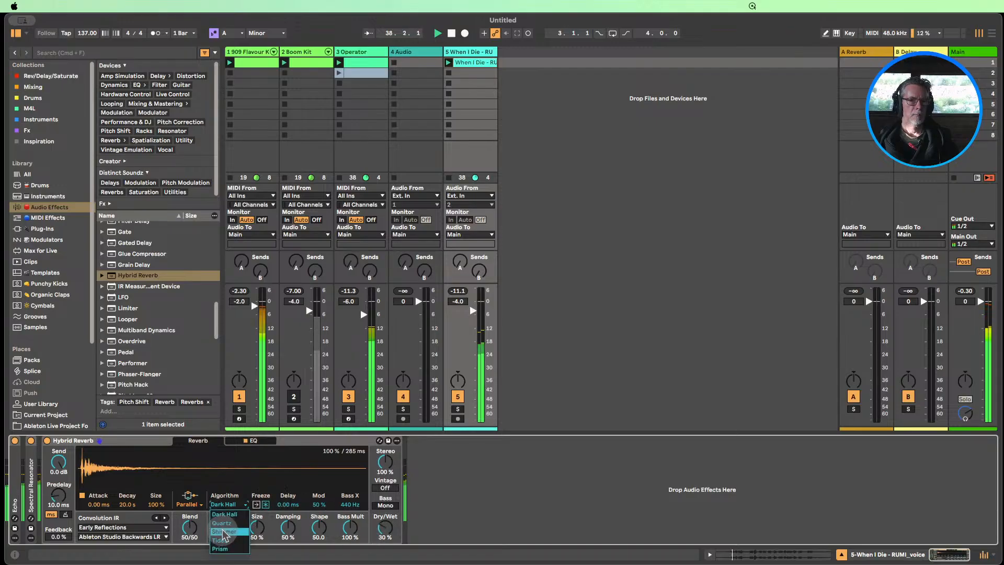
pyautogui.click(224, 531)
pyautogui.moveTo(350, 527); pyautogui.dragTo(350, 550)
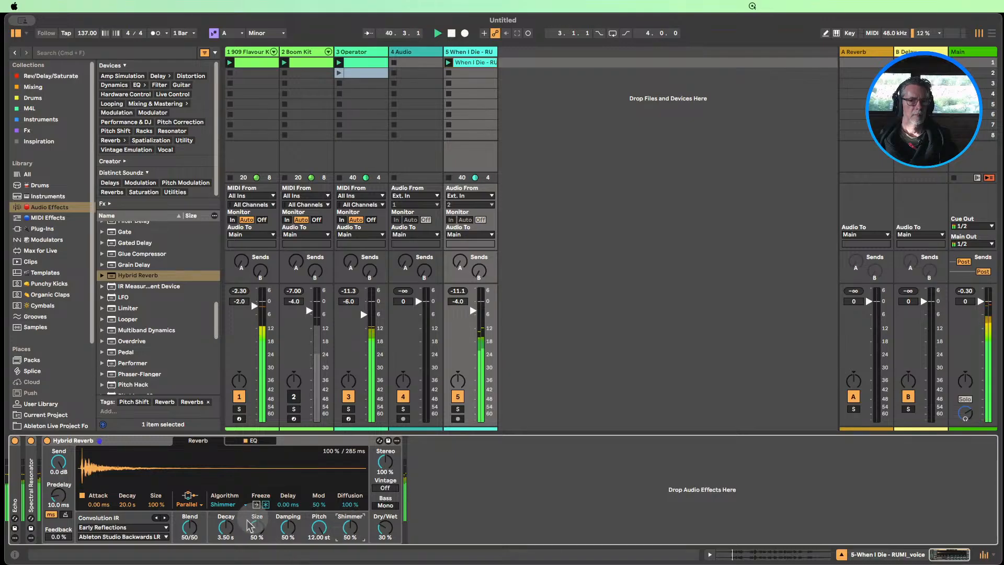
pyautogui.moveTo(190, 526); pyautogui.dragTo(198, 532)
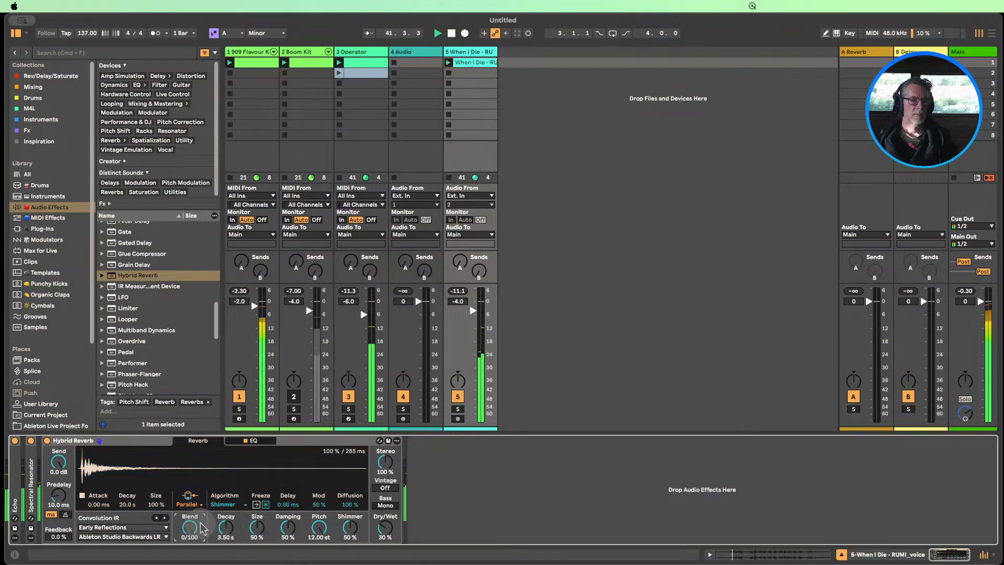
# Unmute the Boom Kit track and lower the voice track's volume to -4.9 dB
pyautogui.click(293, 397)
pyautogui.click(472, 311)
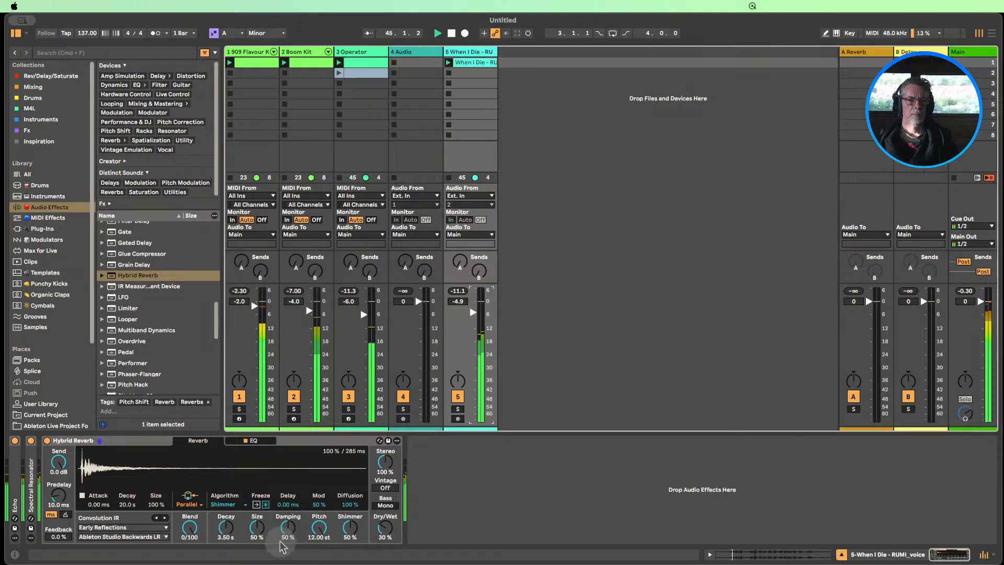
# Reset the Hybrid Reverb's Blend to 50/50, set Feedback to 74%, stop playback, and set Dry/Wet to 80%
pyautogui.doubleClick(191, 529)
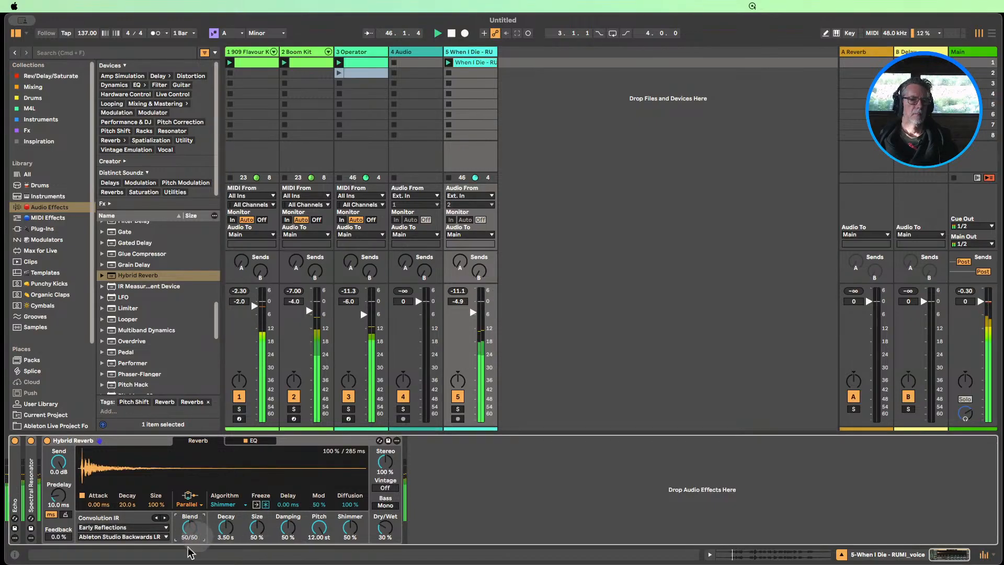
pyautogui.moveTo(57, 536); pyautogui.dragTo(57, 518)
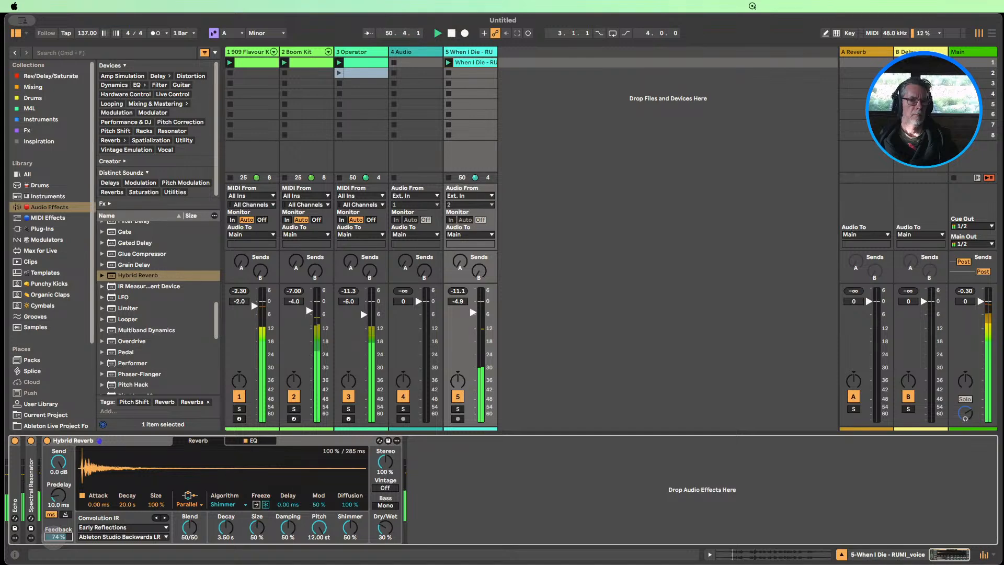
pyautogui.click(385, 528)
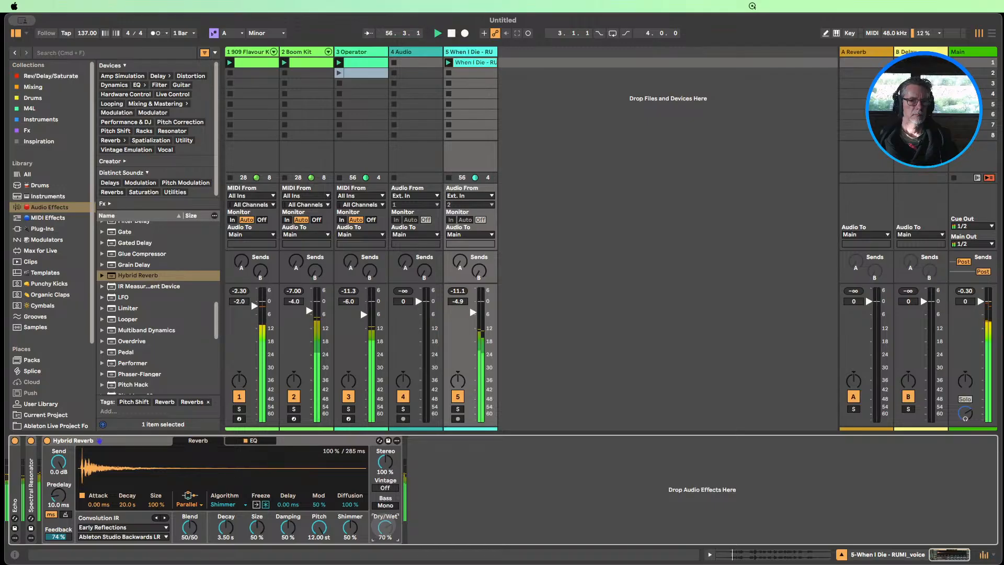
pyautogui.moveTo(385, 527); pyautogui.dragTo(385, 529)
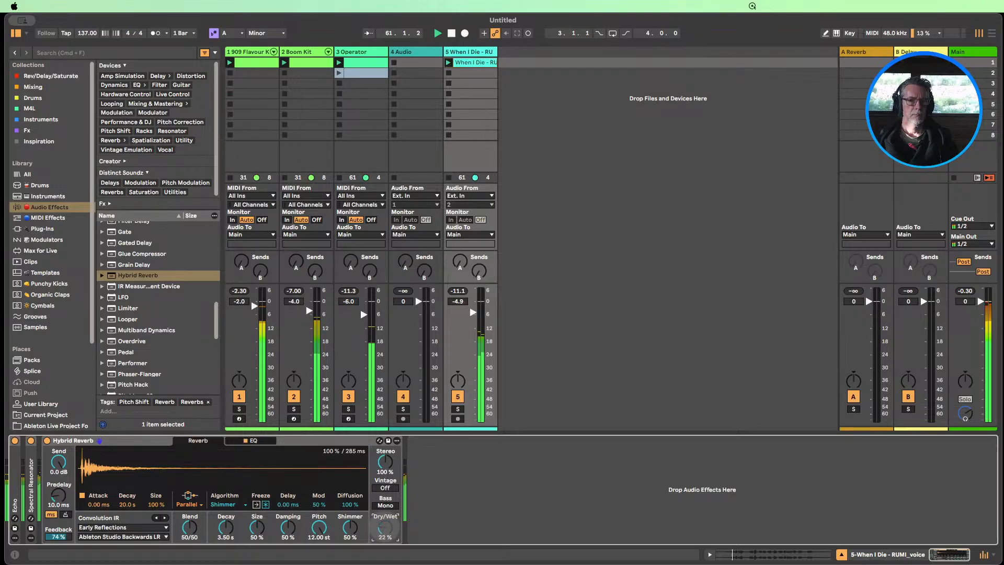
pyautogui.moveTo(385, 527); pyautogui.dragTo(385, 530)
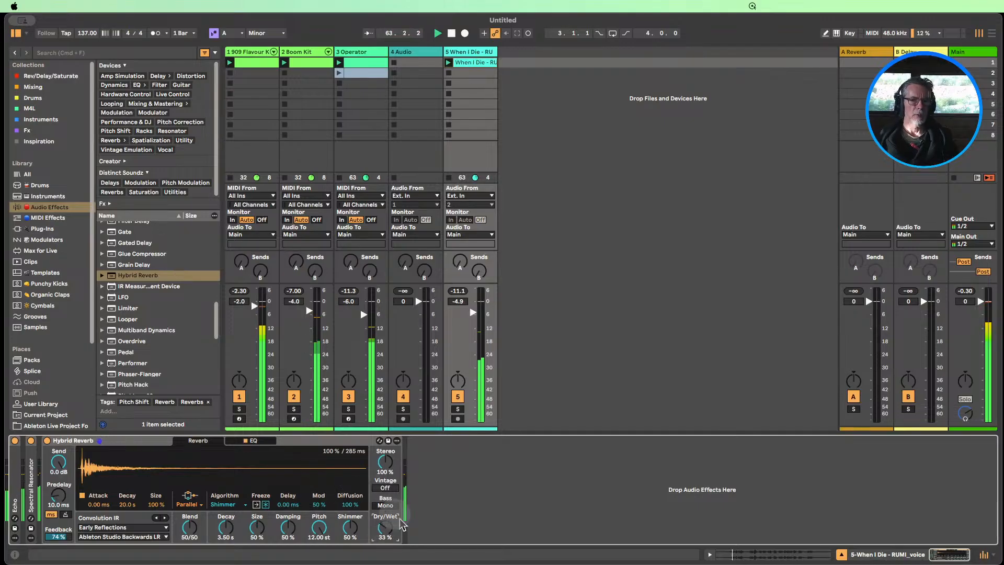
pyautogui.click(451, 34)
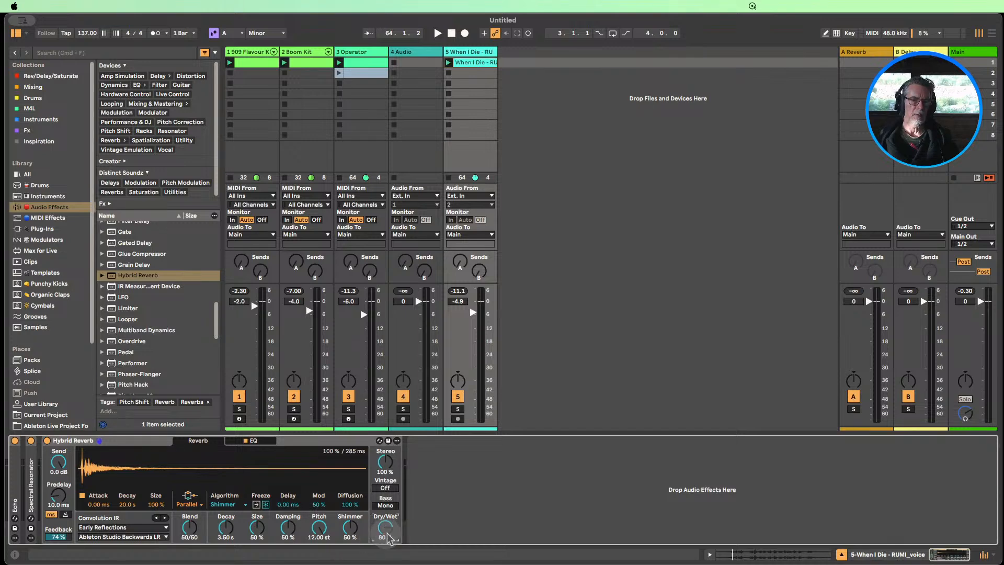
# Insert an audio track after the voice track and take its input from 5-When I Die - RUMI voice
pyautogui.click(449, 63)
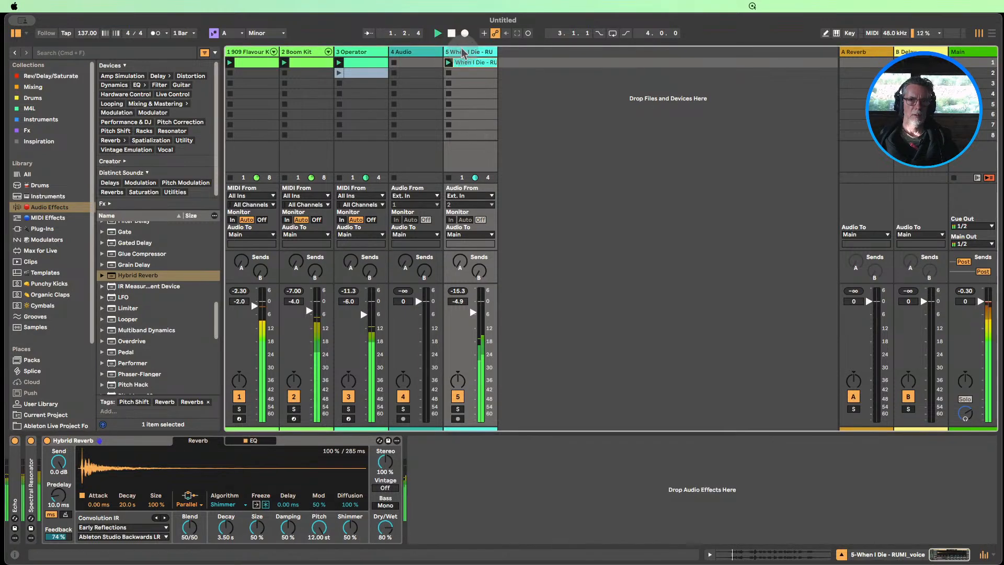
pyautogui.rightClick(467, 52)
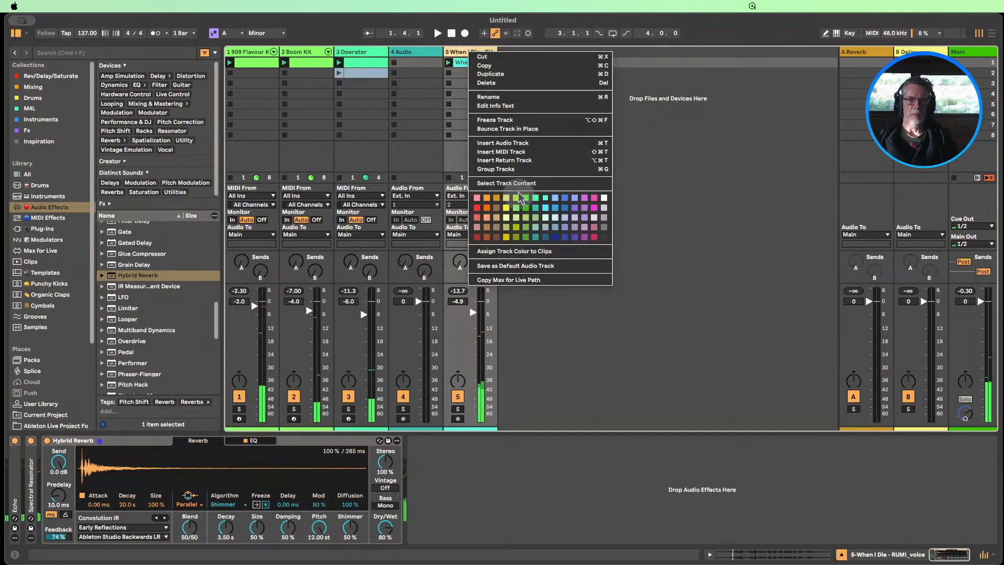
pyautogui.click(503, 145)
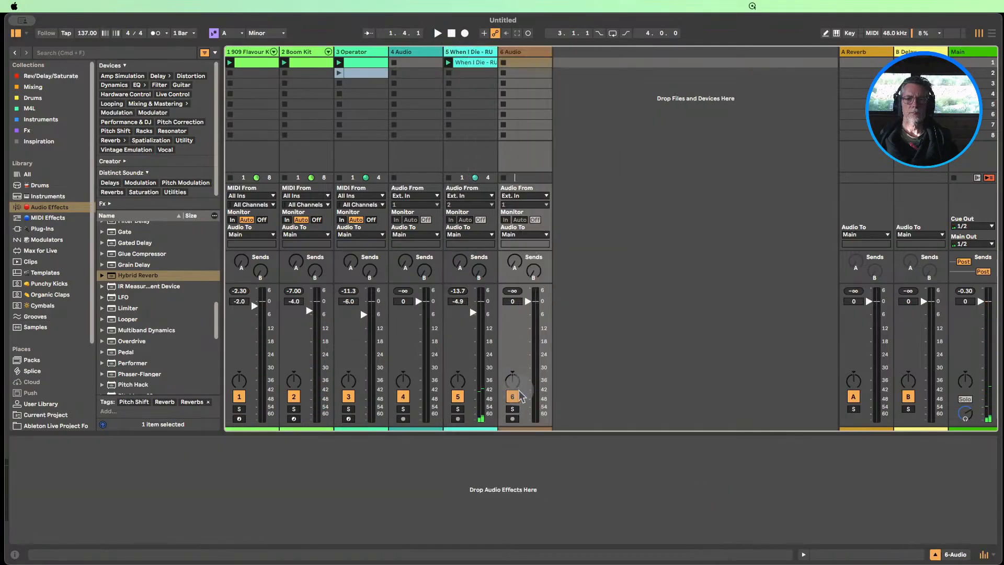
pyautogui.click(520, 197)
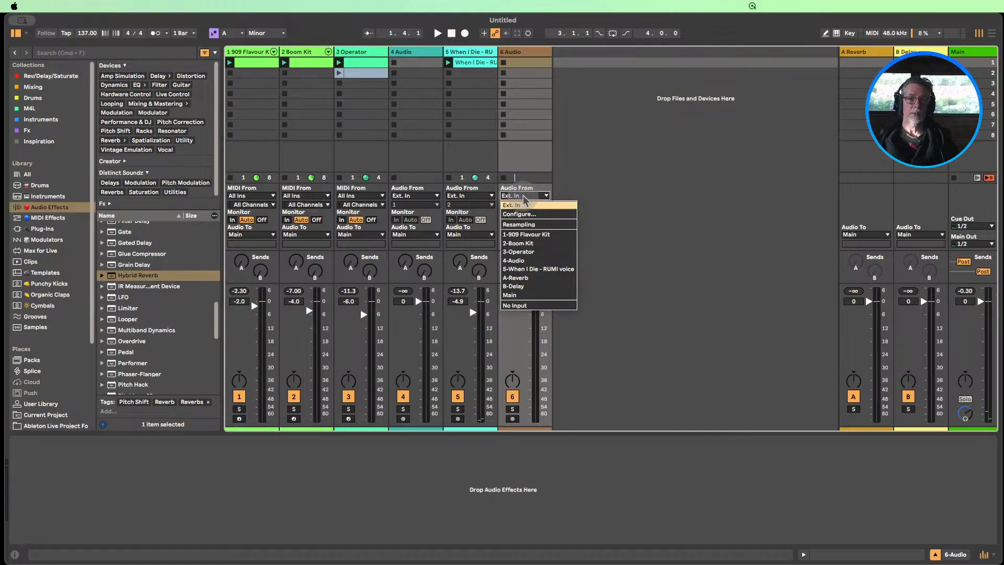
pyautogui.click(530, 268)
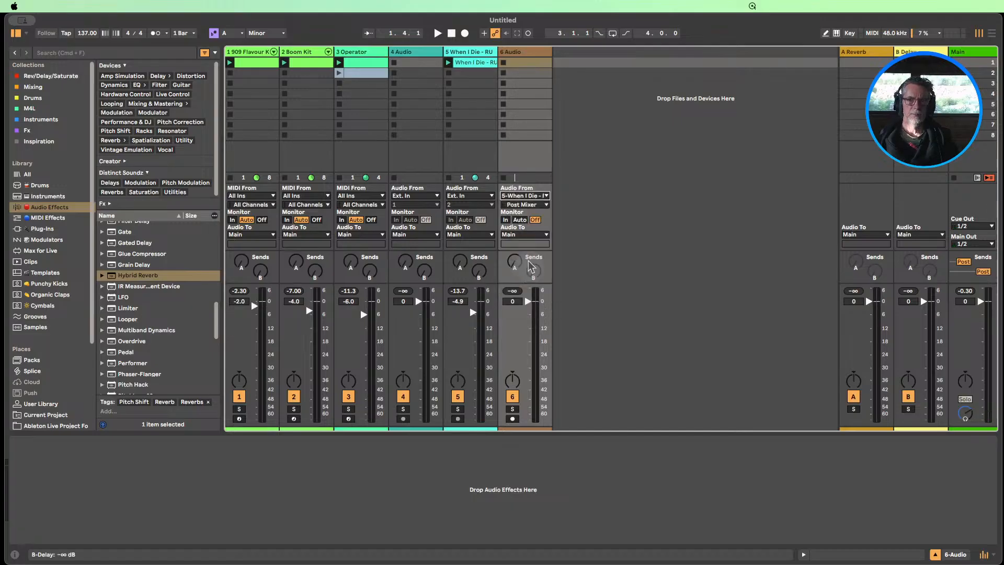
# Set the new audio track's monitoring to In, arm it, and start recording into its first clip slot
pyautogui.click(505, 220)
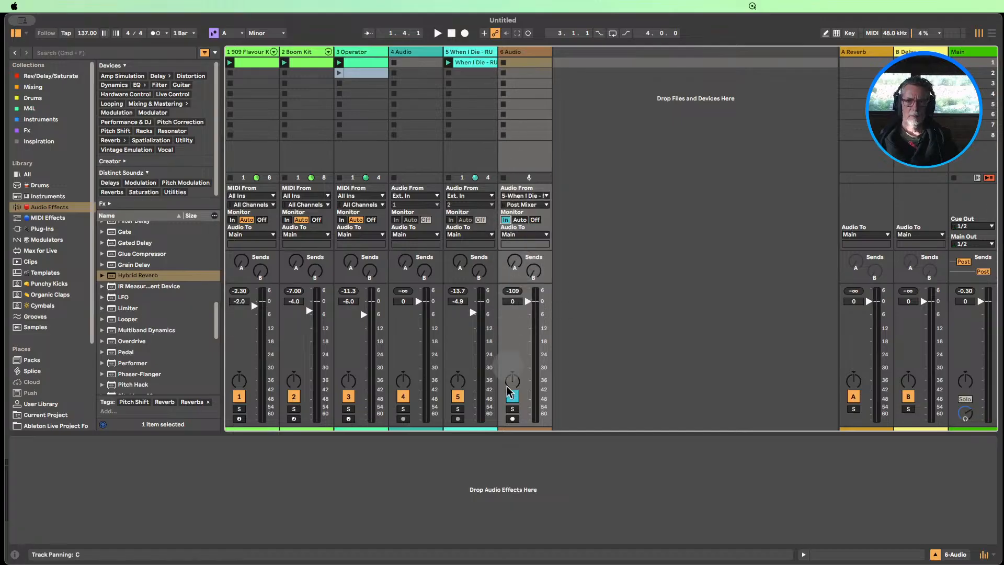
pyautogui.click(502, 63)
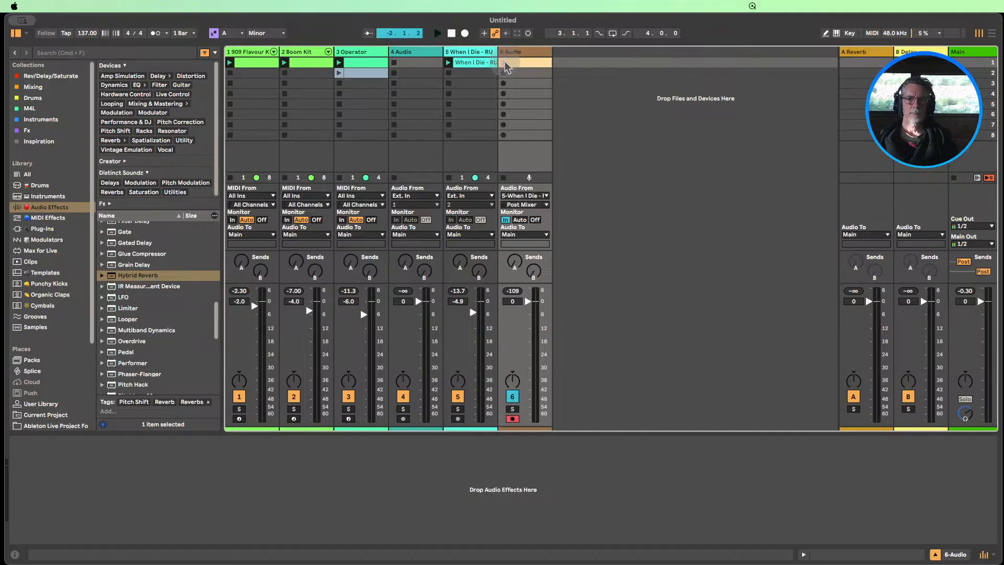
# Add a Limiter after the Hybrid Reverb on the voice track
pyautogui.click(447, 102)
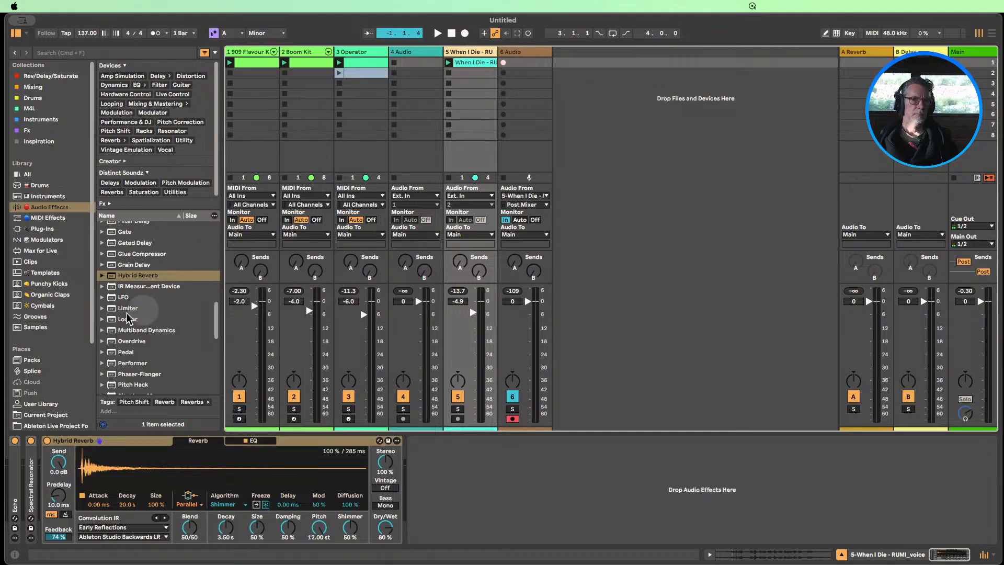
pyautogui.scroll(-4, 122, 318)
pyautogui.scroll(4, 122, 317)
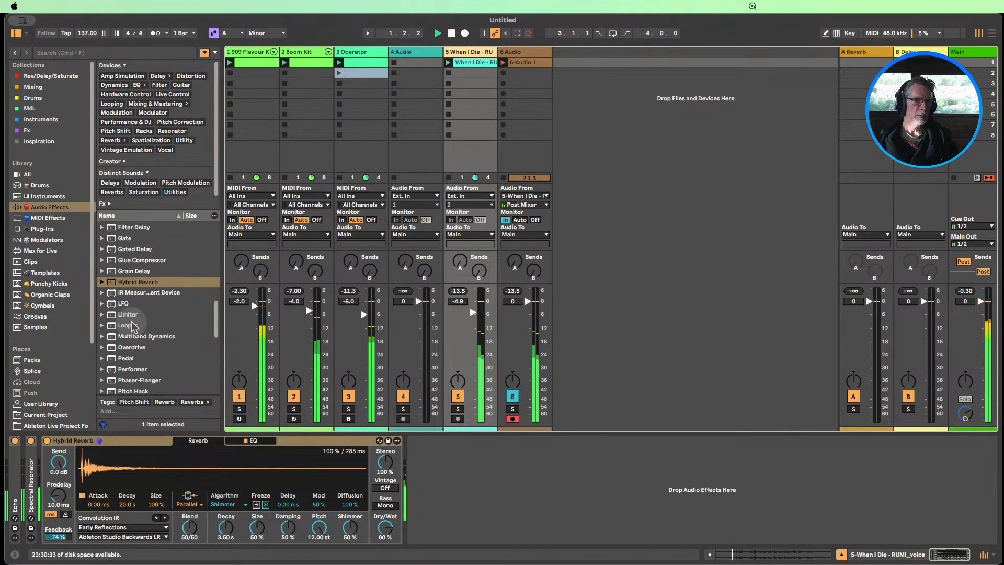
pyautogui.moveTo(122, 314); pyautogui.dragTo(412, 492)
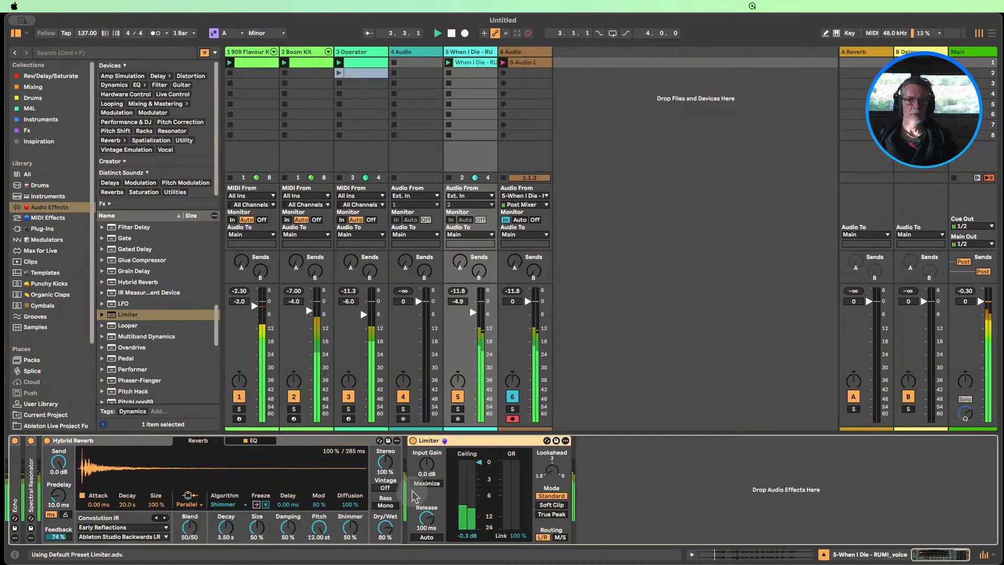
# Set the Hybrid Reverb's Dry/Wet to 90%, Blend to 0/100 and Feedback to 71% while recording
pyautogui.moveTo(386, 529); pyautogui.dragTo(385, 522)
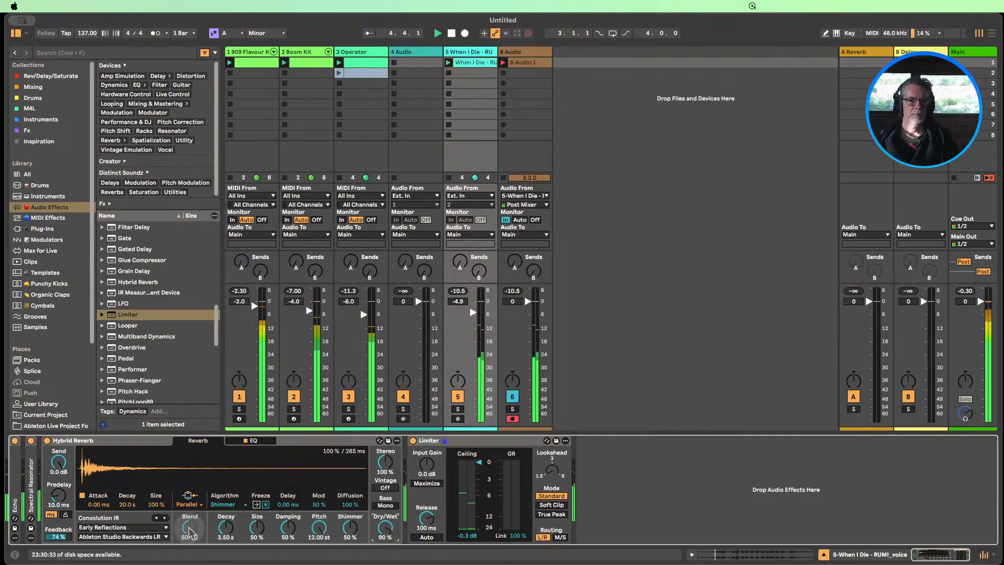
pyautogui.moveTo(190, 532); pyautogui.dragTo(190, 559)
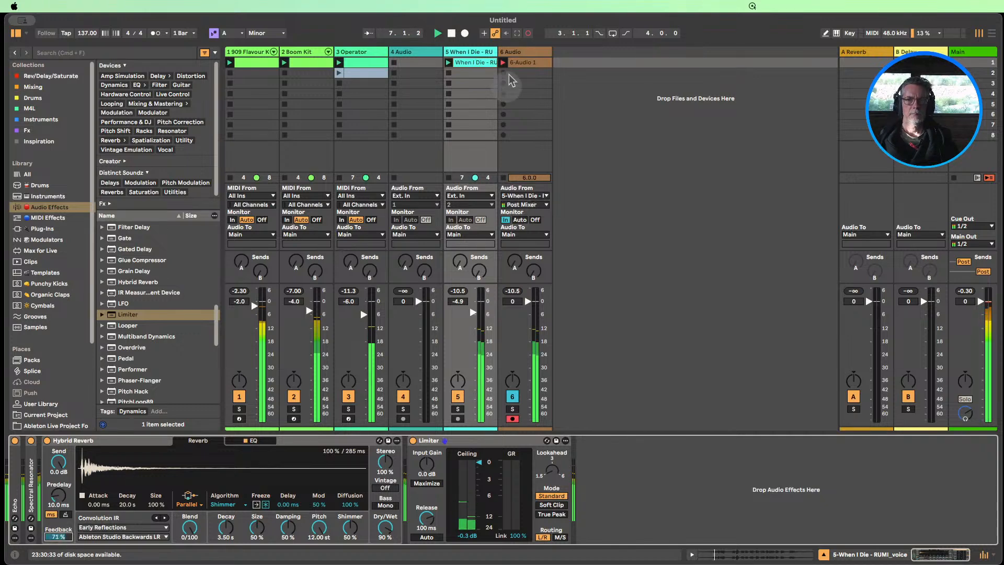
# Inspect the clip being recorded, return to the voice track's devices, and set the Hybrid Reverb's Shimmer to 82%
pyautogui.doubleClick(523, 62)
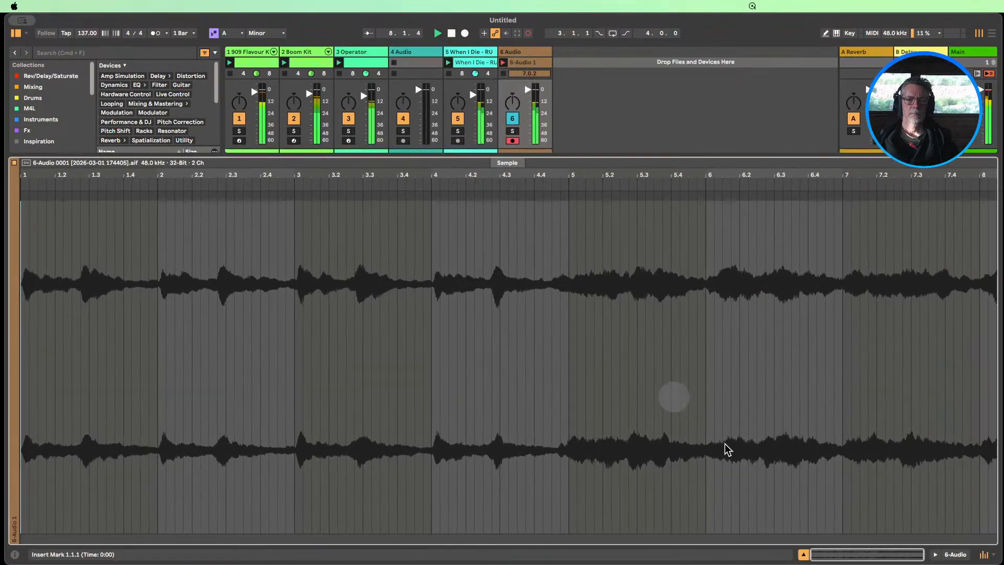
pyautogui.click(474, 56)
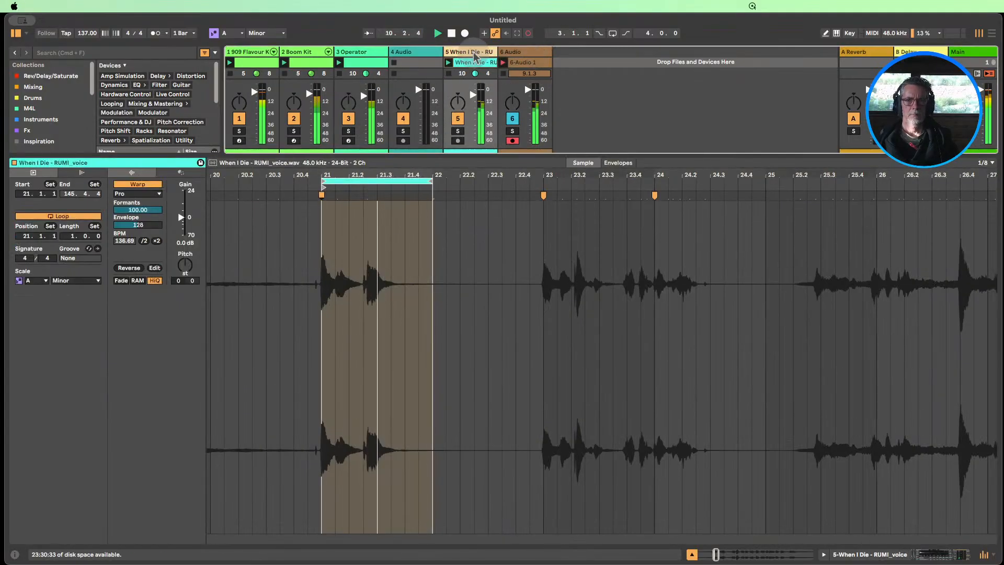
pyautogui.hotkey('shift', 'Tab')
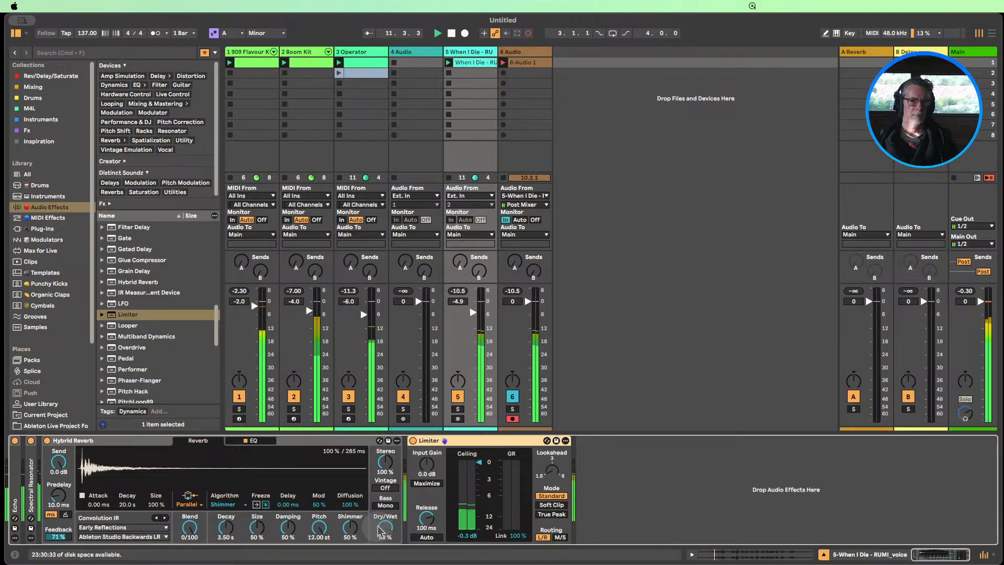
pyautogui.moveTo(350, 528); pyautogui.dragTo(350, 538)
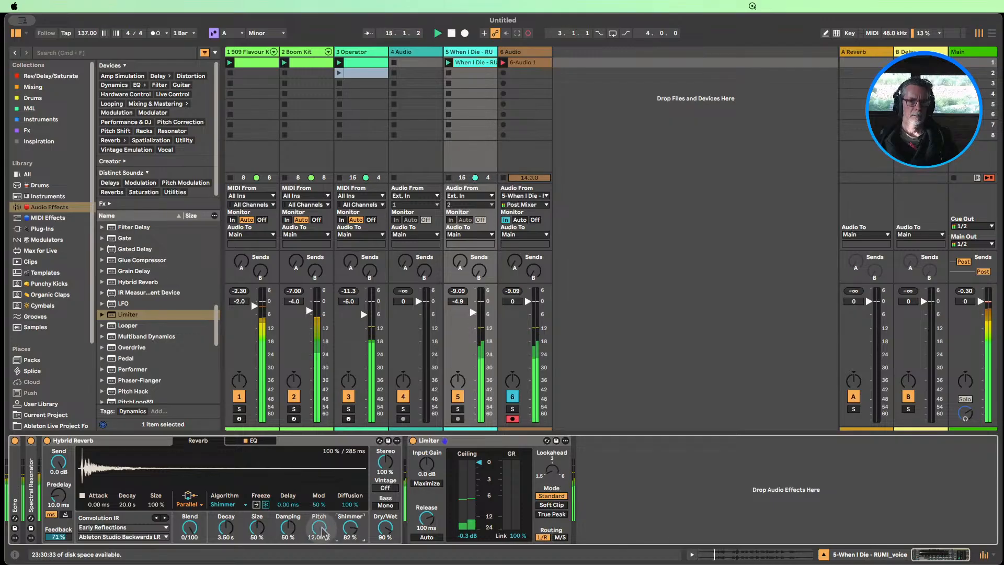
# While recording, adjust the Hybrid Reverb's Pitch and Blend, settling on Pitch 12 st, Blend 0/100, Decay 32.3 s, Dry/Wet 82% and Feedback 0%
pyautogui.moveTo(323, 532)
pyautogui.mouseDown()
pyautogui.moveTo(334, 555)
pyautogui.moveTo(320, 531)
pyautogui.mouseUp()
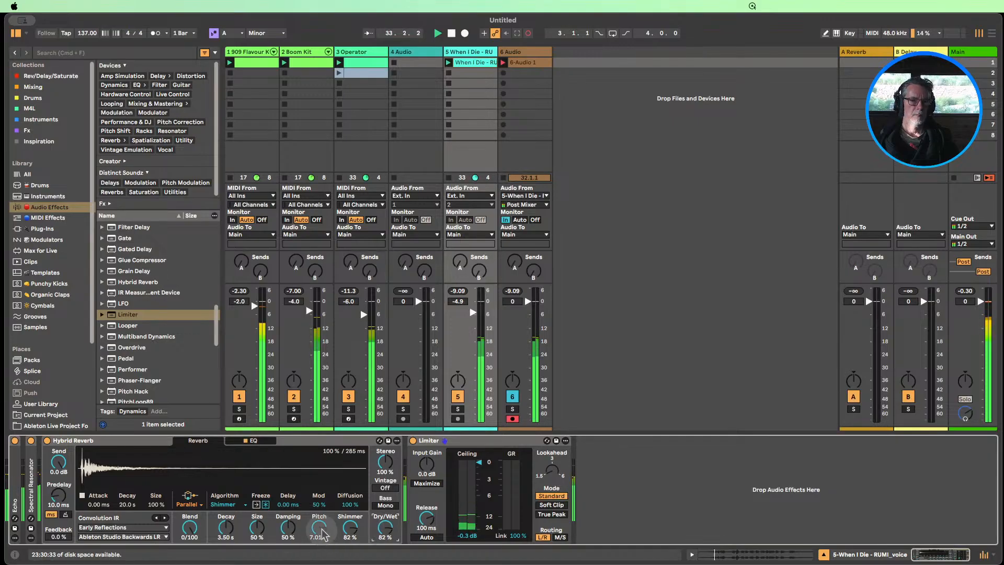
pyautogui.doubleClick(189, 528)
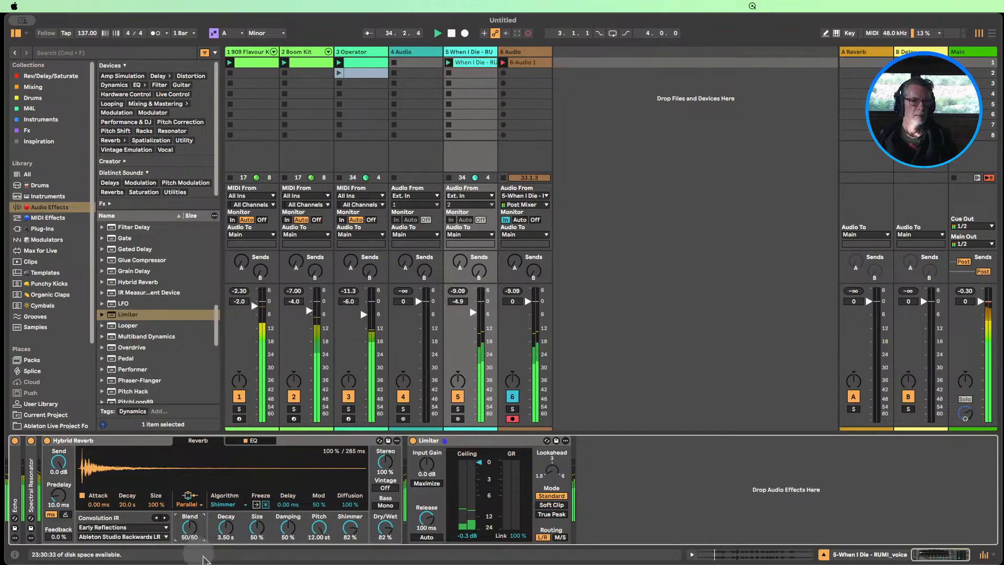
pyautogui.moveTo(191, 527); pyautogui.dragTo(191, 486)
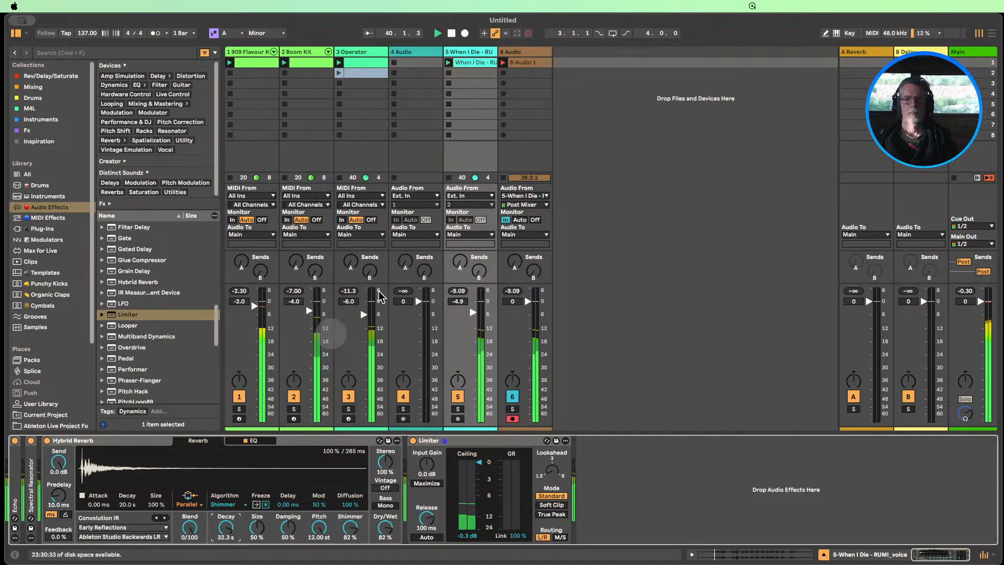
# Check the recorded clip's waveform, stop playback and recording, and set the 6 Audio track's monitoring to Auto
pyautogui.doubleClick(526, 64)
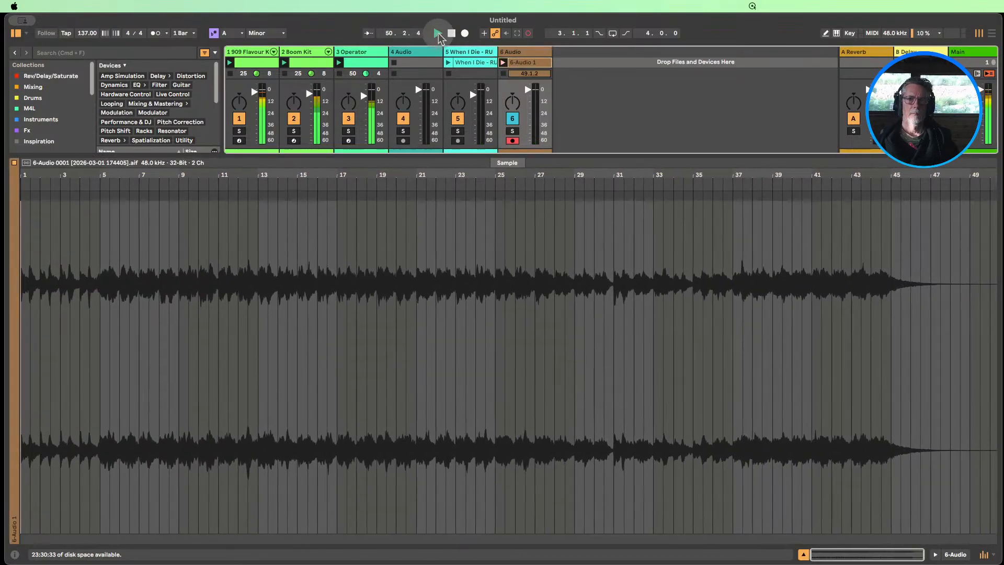
pyautogui.click(451, 34)
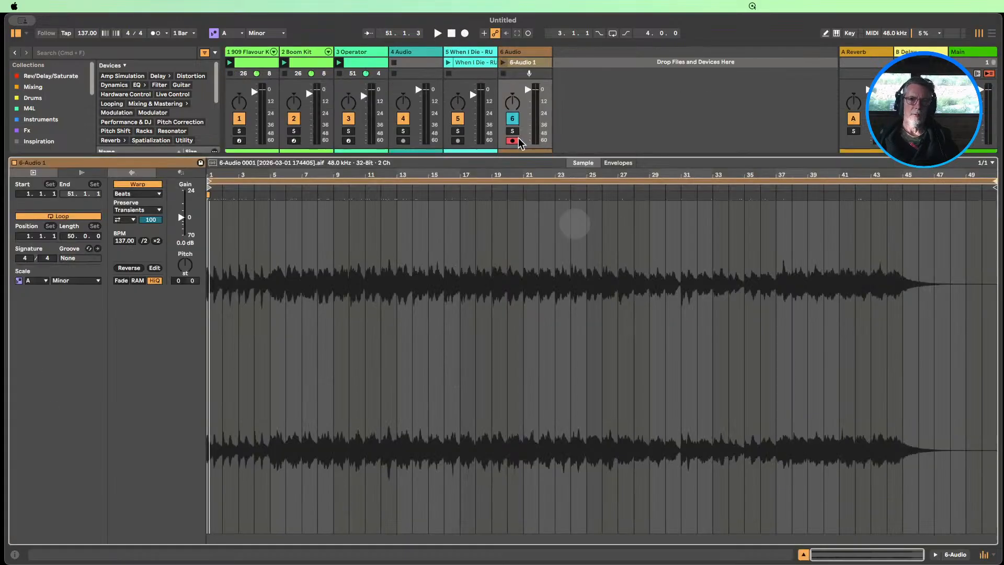
pyautogui.click(468, 53)
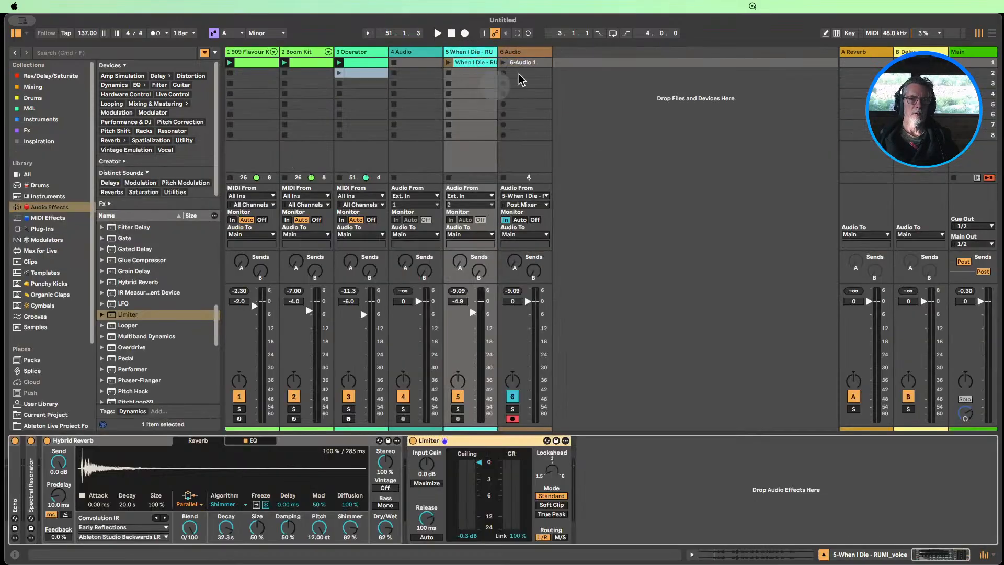
pyautogui.click(535, 60)
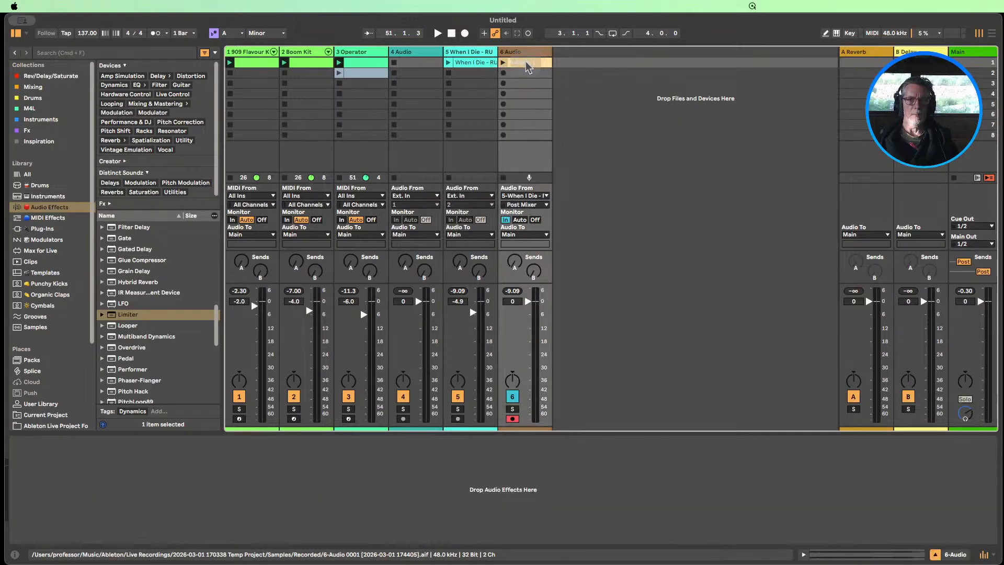
pyautogui.click(520, 220)
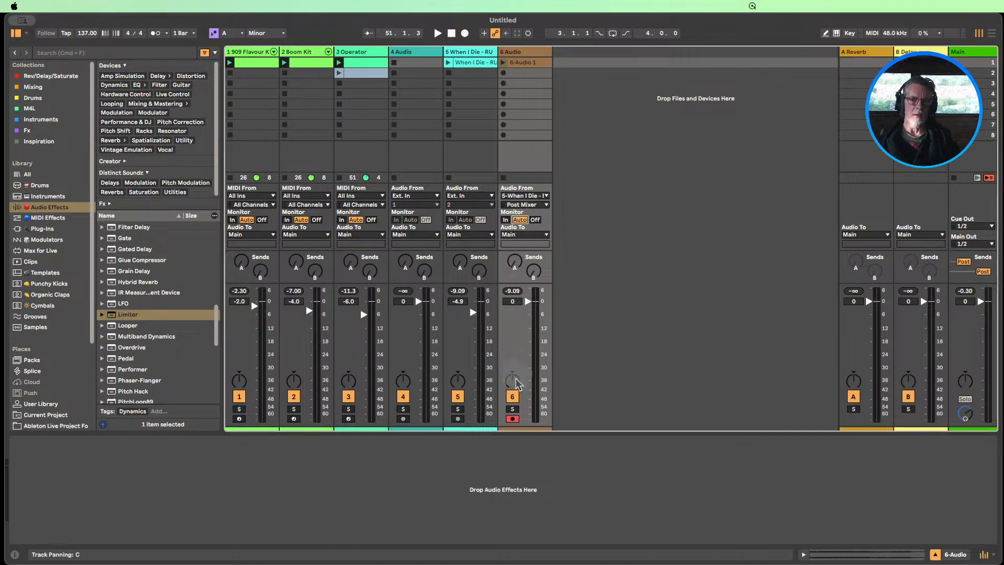
# Loop the recorded clip over the four bars from 39.1.1 to 43.1.1, and set its track volume to -9.5 dB
pyautogui.doubleClick(525, 62)
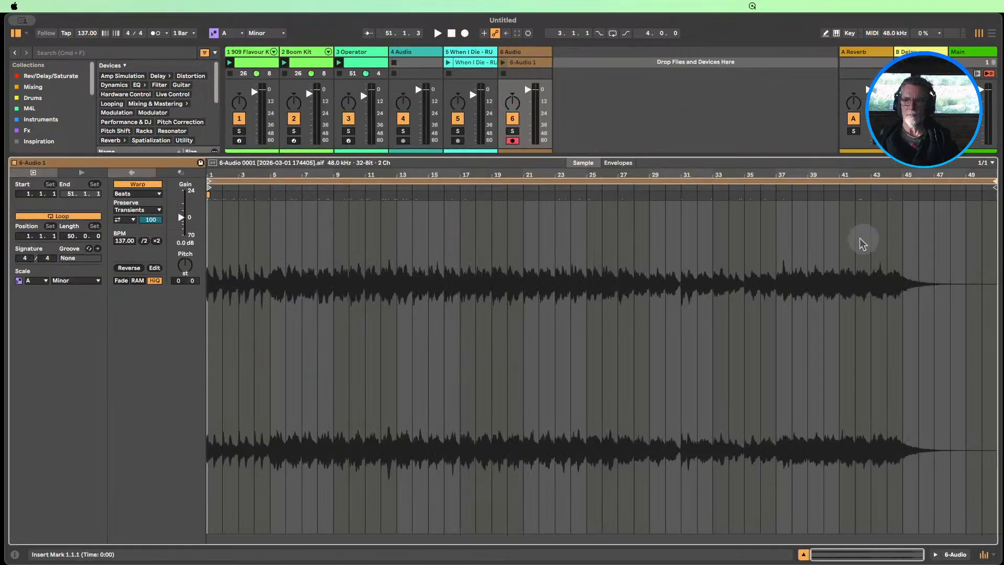
pyautogui.moveTo(840, 243); pyautogui.dragTo(951, 261)
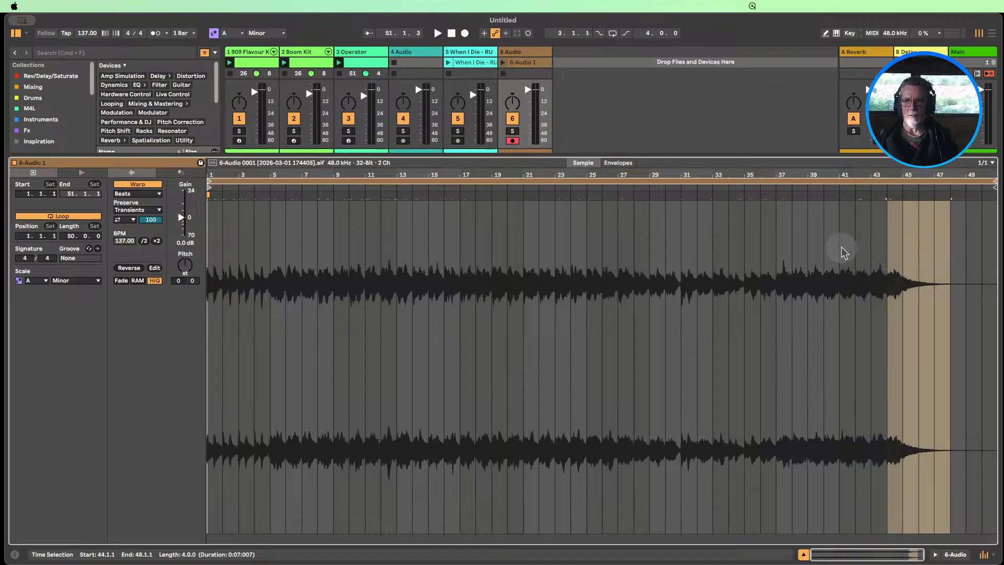
pyautogui.moveTo(841, 248); pyautogui.dragTo(872, 230)
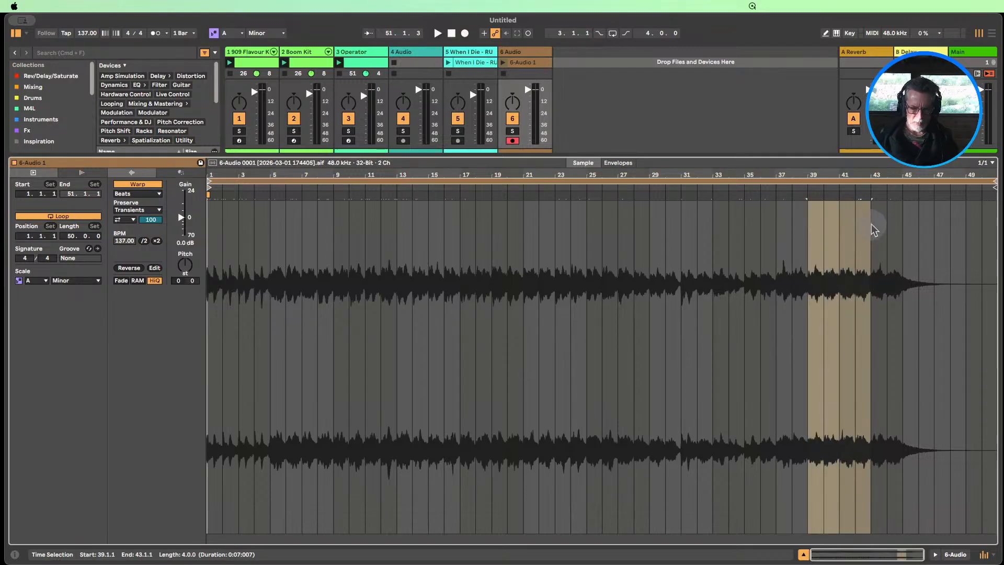
pyautogui.press('super+l')
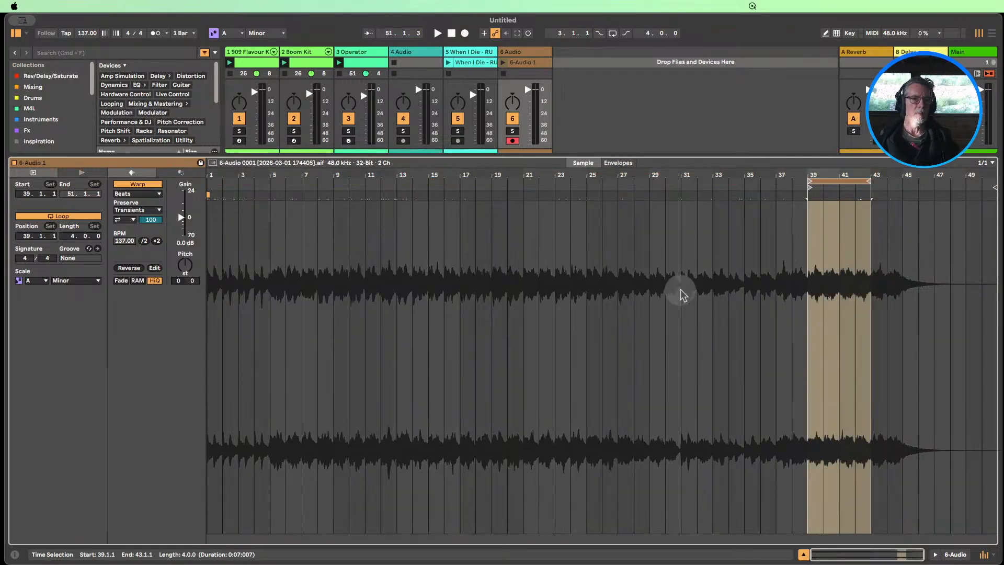
pyautogui.click(803, 554)
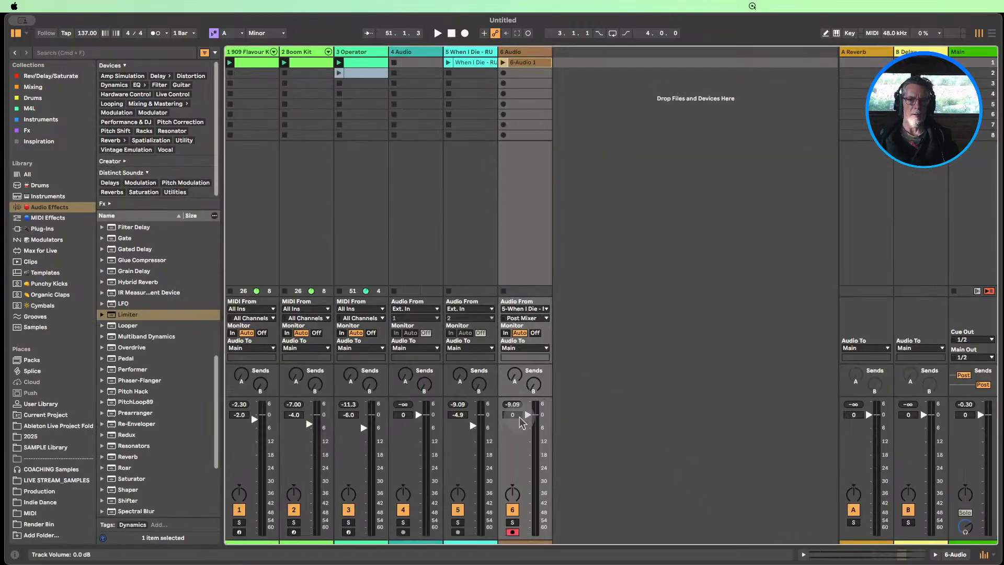
# Delete the Hybrid Reverb from the Rumi voice track and switch off its Limiter
pyautogui.doubleClick(463, 52)
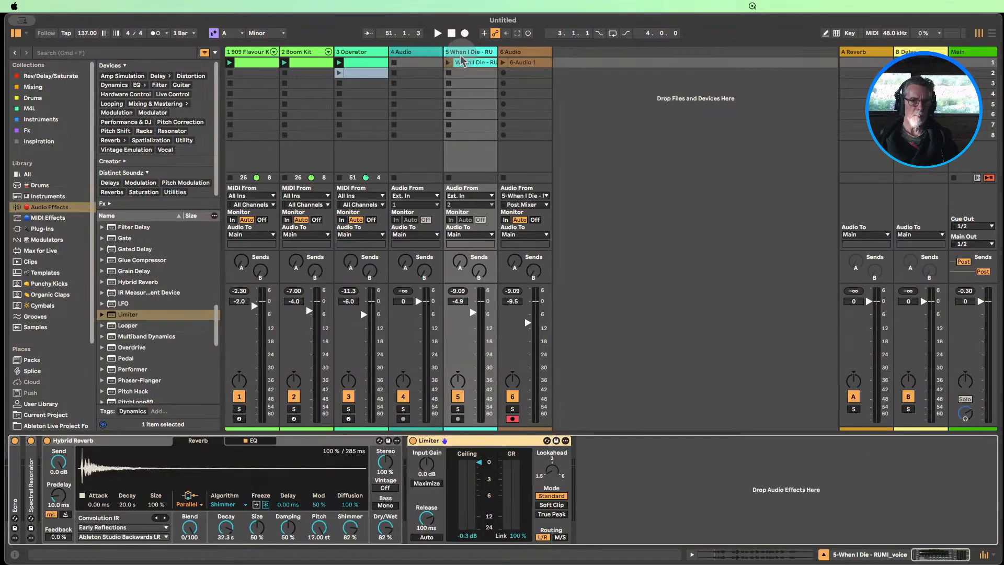
pyautogui.click(76, 442)
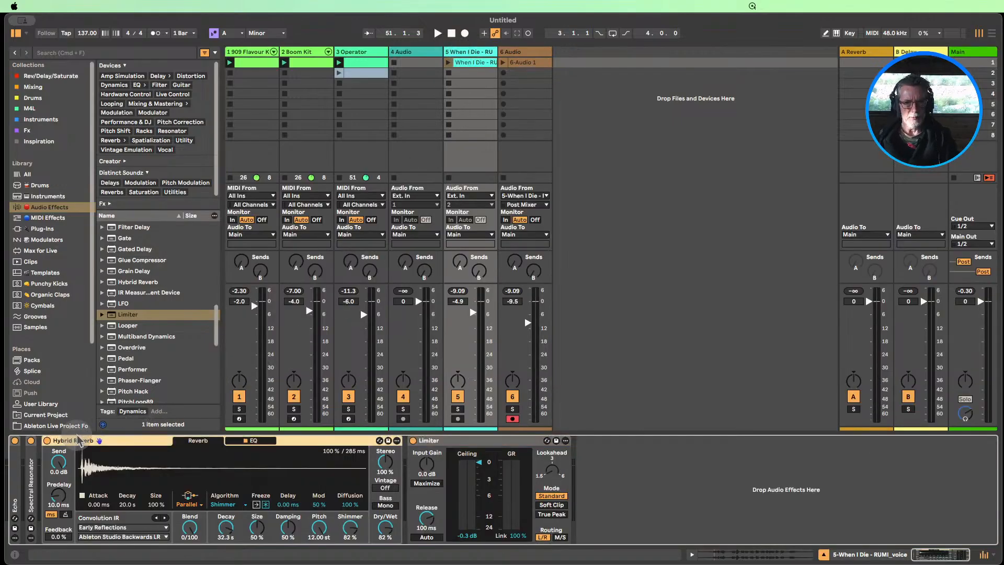
pyautogui.press('Delete')
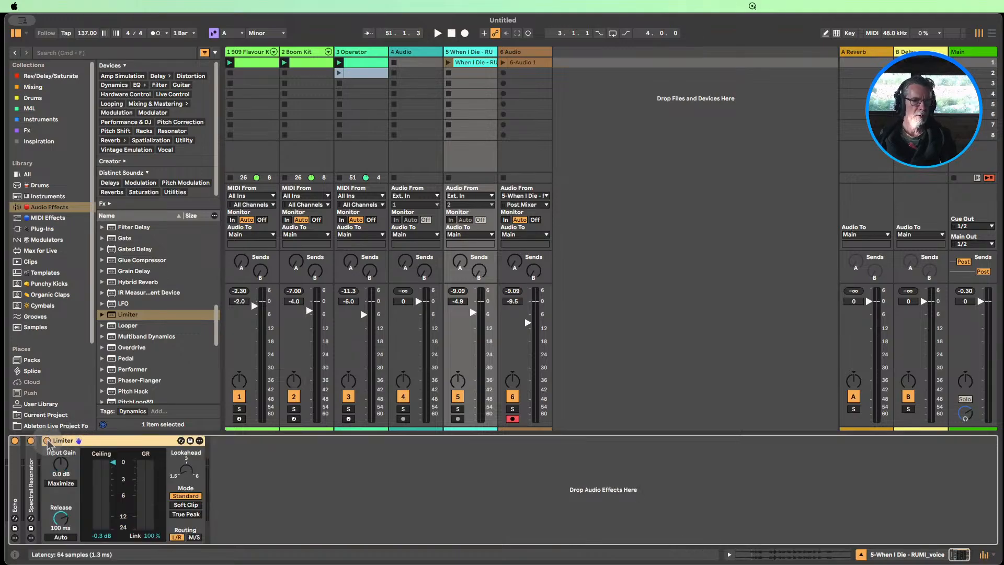
pyautogui.click(47, 441)
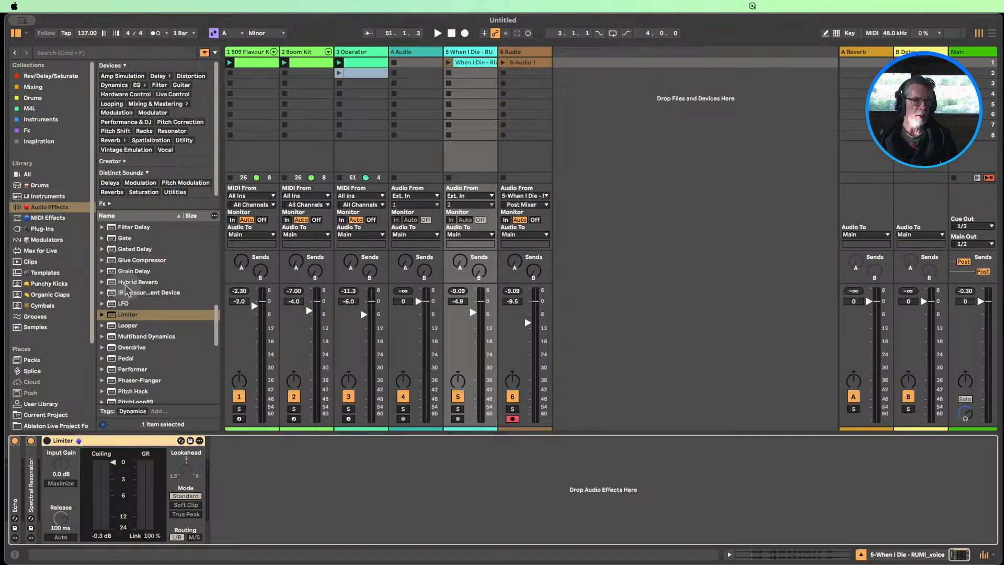
# Add a default Hybrid Reverb before the voice track's Limiter at 29% Dry/Wet, and launch the voice clip
pyautogui.moveTo(125, 282); pyautogui.dragTo(52, 474)
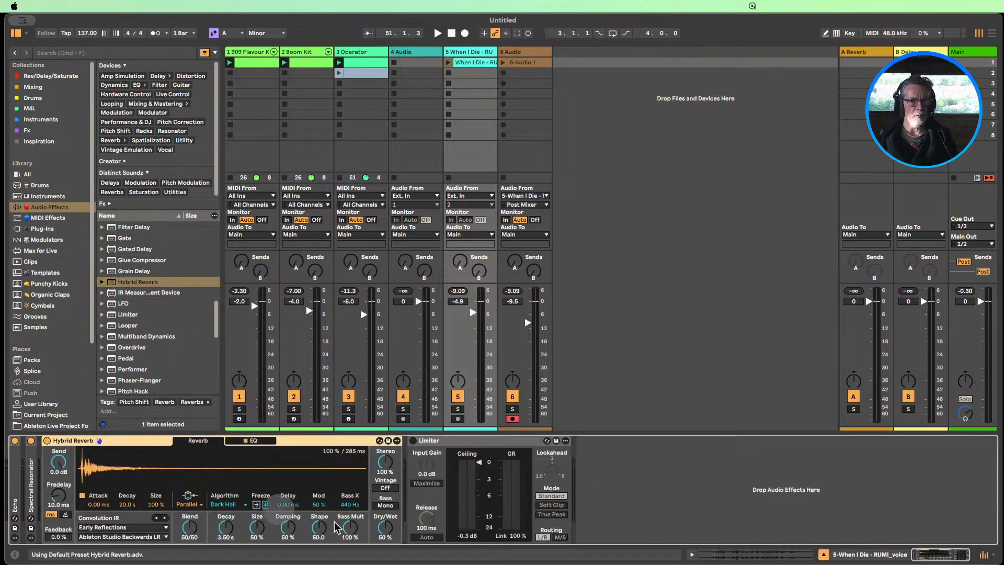
pyautogui.click(383, 530)
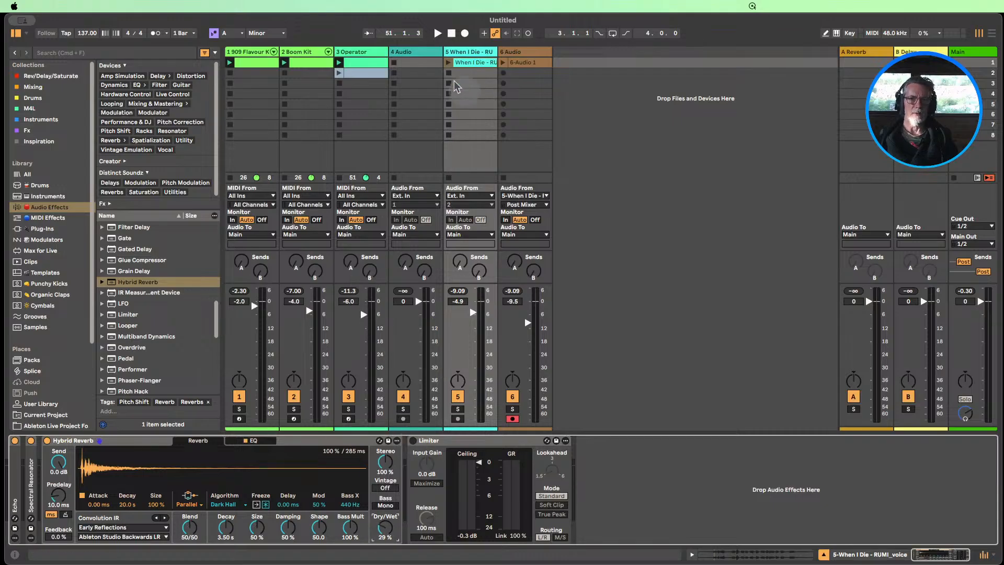
pyautogui.click(447, 63)
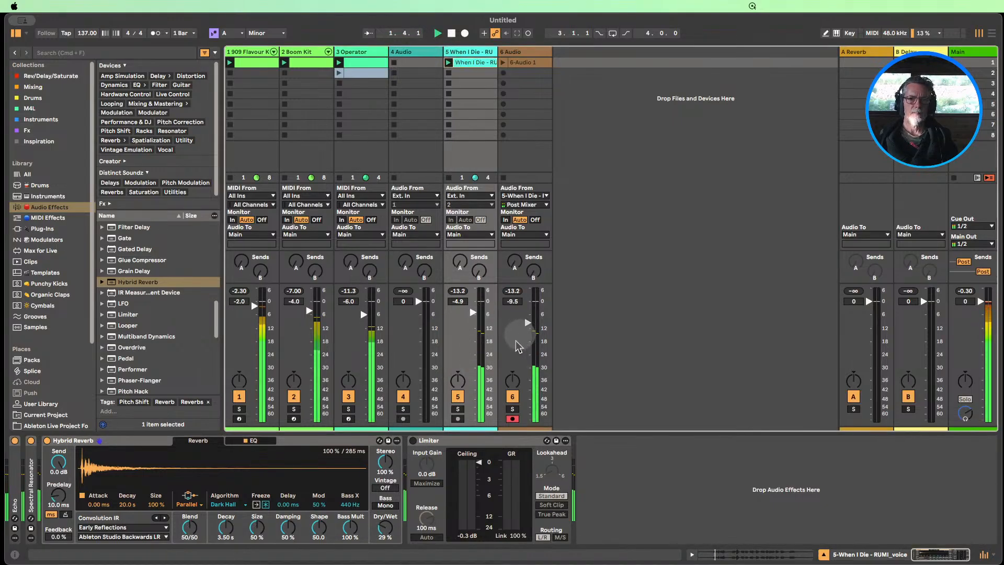
# Mute the original voice track and play the looped recorded clip on the 6 Audio track
pyautogui.click(456, 396)
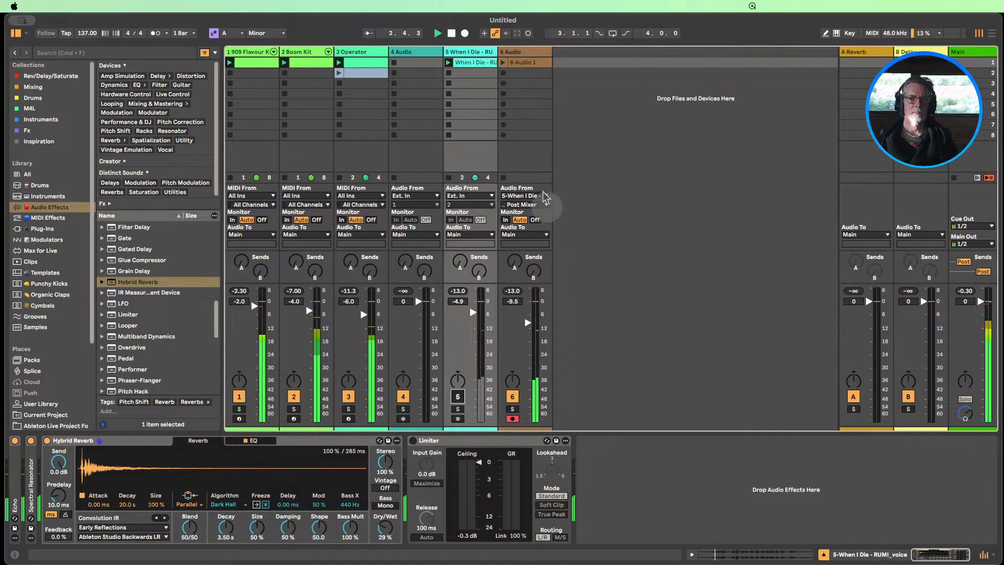
pyautogui.click(524, 63)
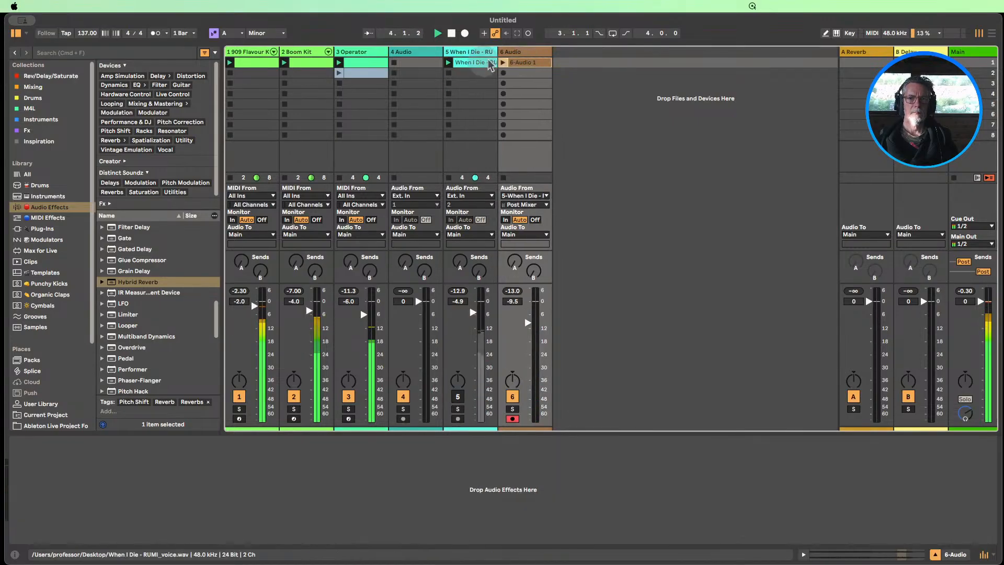
pyautogui.click(504, 63)
pyautogui.doubleClick(524, 63)
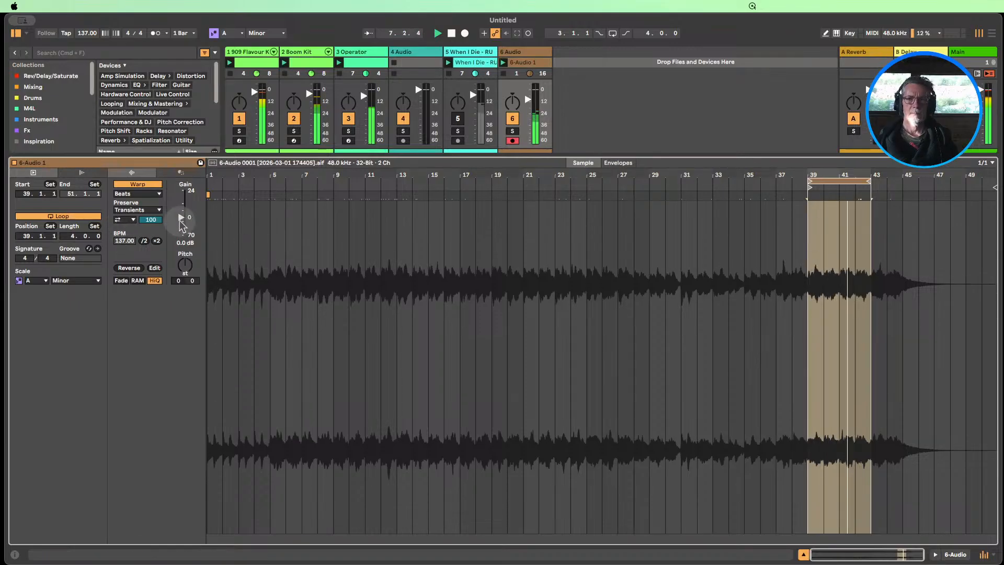
pyautogui.click(804, 554)
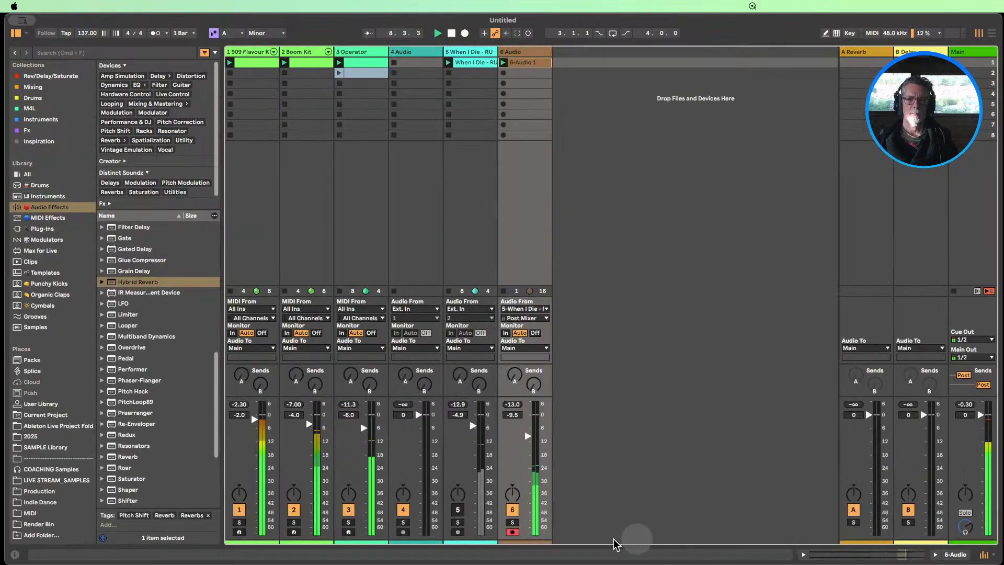
# Audition the 6 Audio track briefly in solo, and set its volume to -7.7 dB
pyautogui.click(513, 523)
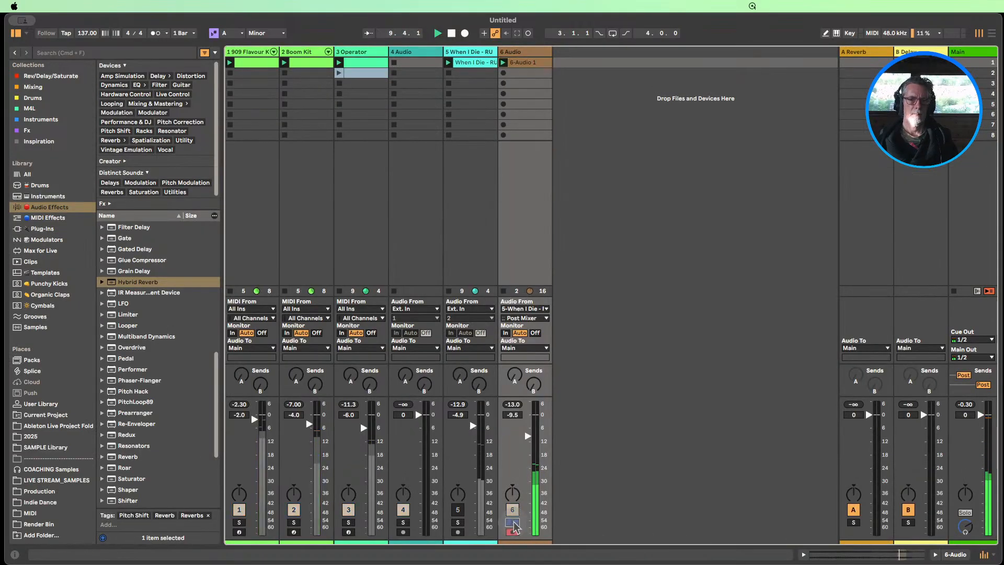
pyautogui.click(513, 523)
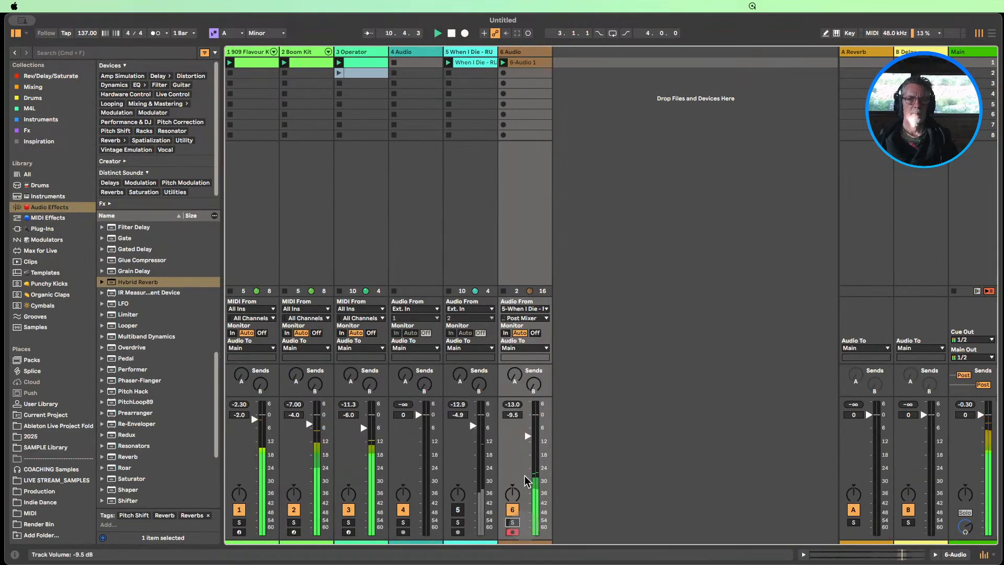
pyautogui.moveTo(527, 436); pyautogui.dragTo(527, 432)
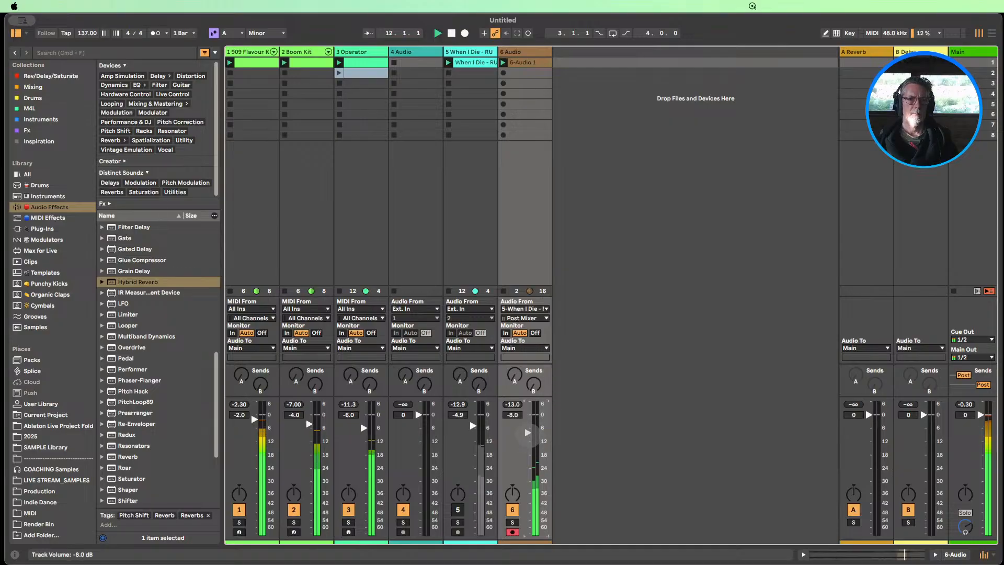
# Add Kickstart 2 from the Mixing collection to the 6 Audio track, try the Classic Chain curve and return to Subbass Chain
pyautogui.doubleClick(522, 53)
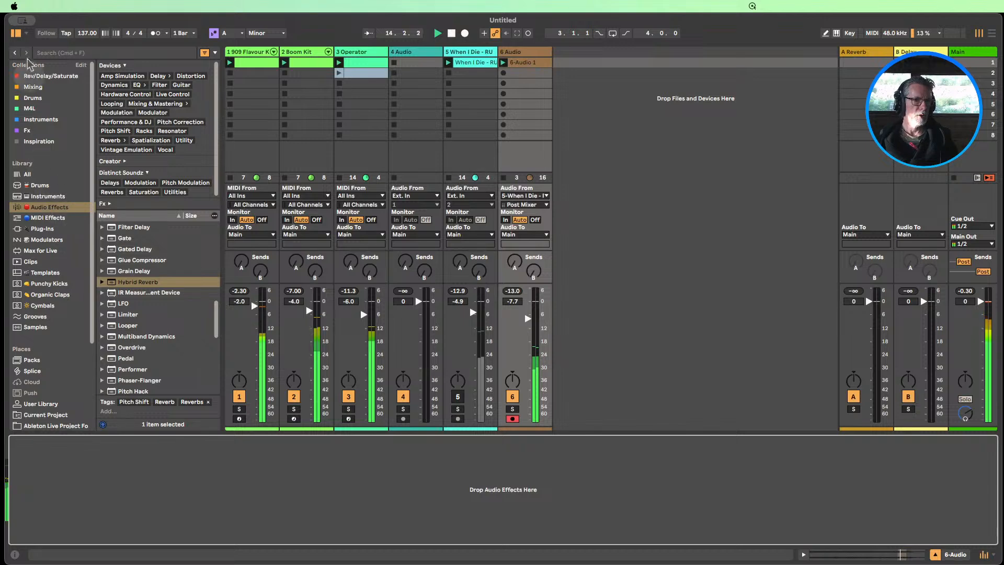
pyautogui.click(33, 87)
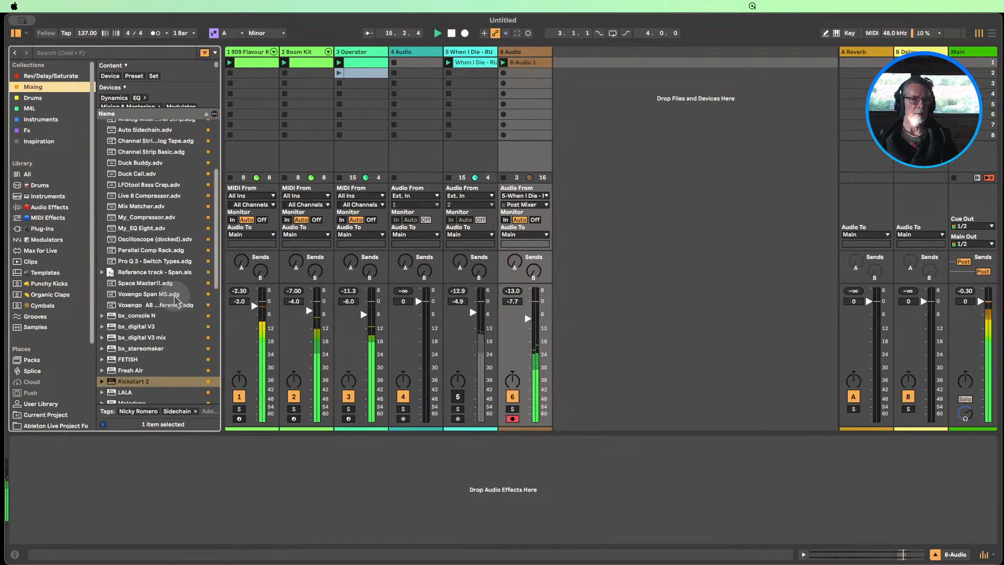
pyautogui.scroll(-1, 176, 301)
pyautogui.moveTo(133, 378); pyautogui.dragTo(162, 481)
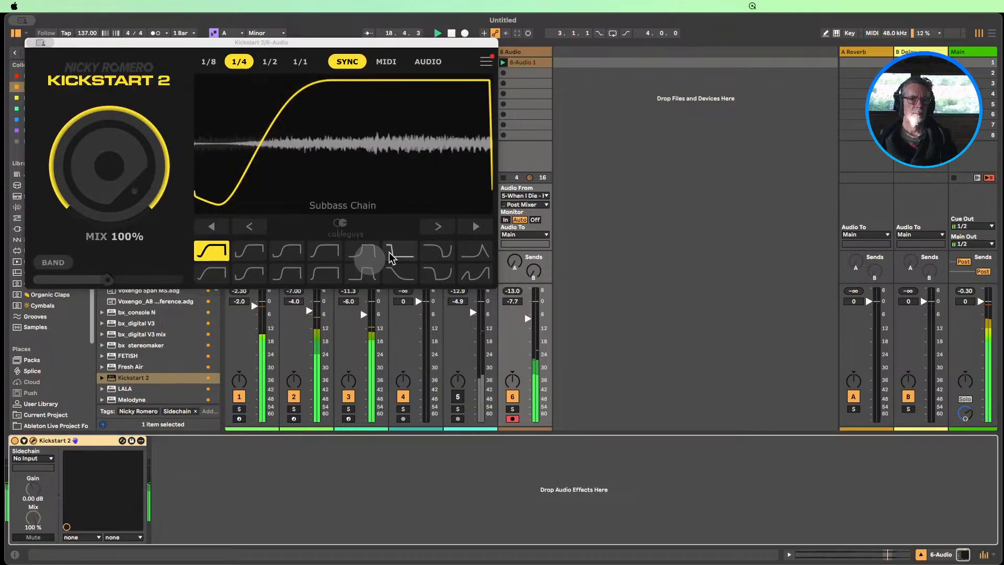
pyautogui.click(361, 273)
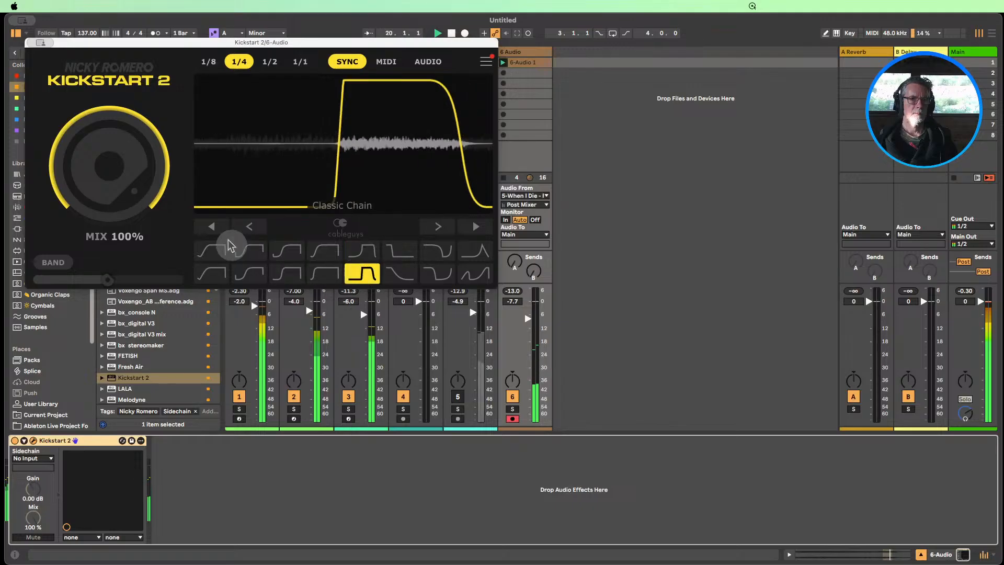
pyautogui.click(212, 250)
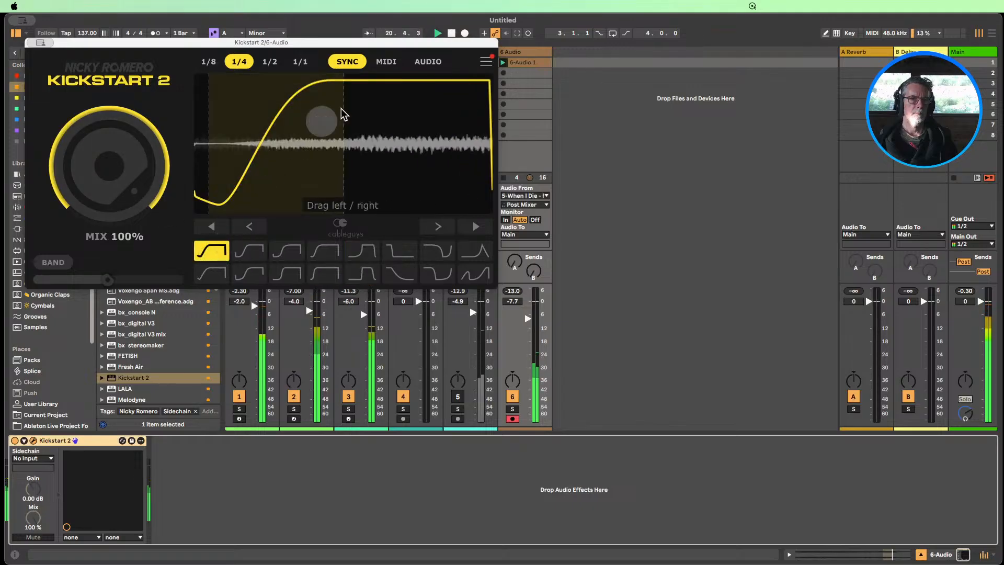
# Switch Kickstart 2 to Audio triggering and feed its sidechain from the 909 Flavour Kit's Kick-909, Pre FX
pyautogui.click(428, 61)
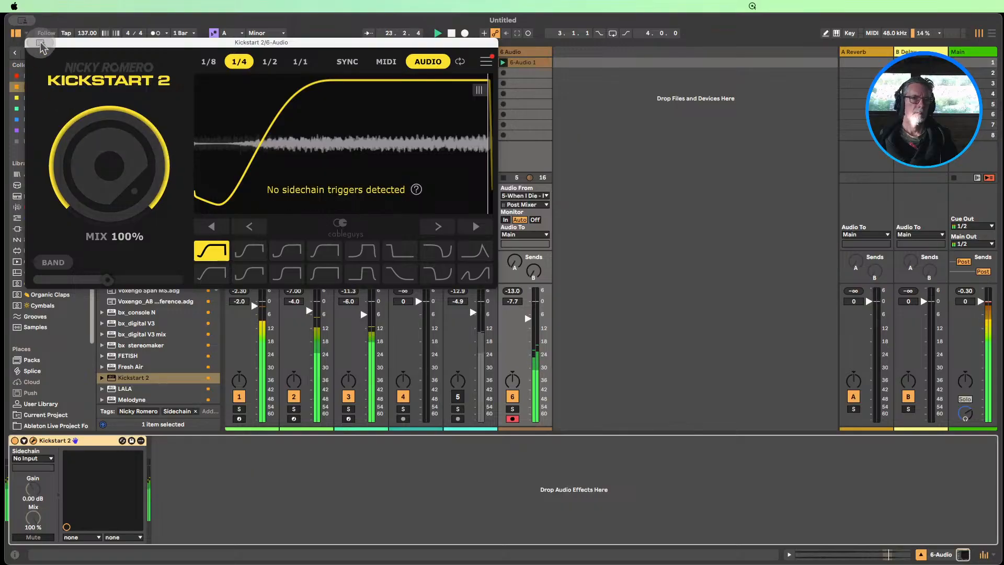
pyautogui.press('super+alt+p')
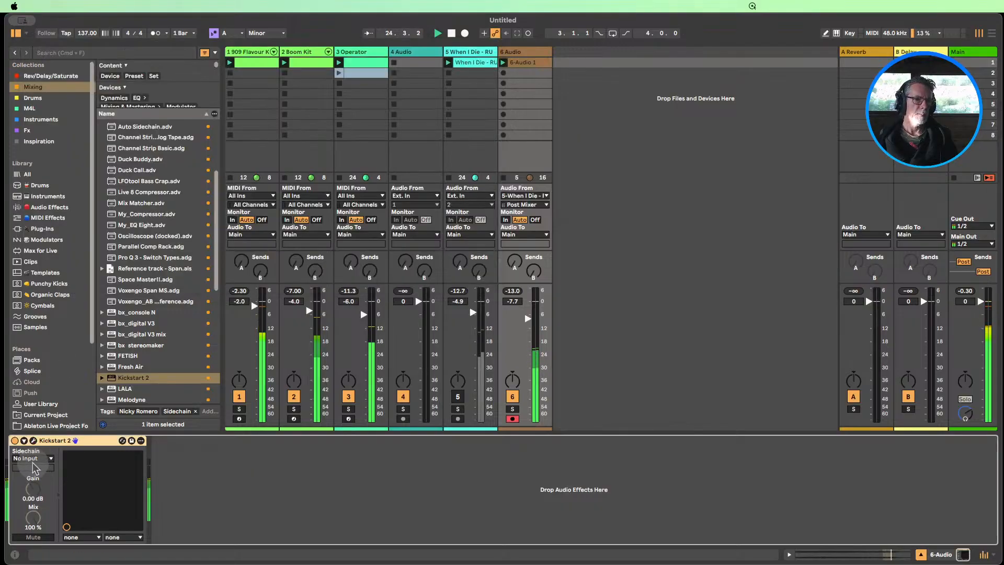
pyautogui.click(34, 457)
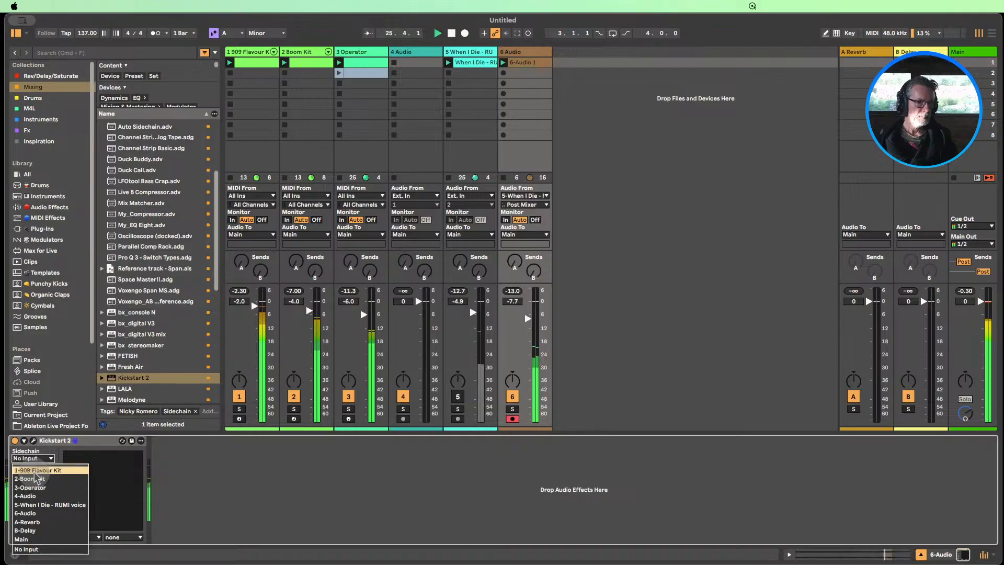
pyautogui.click(35, 471)
pyautogui.click(33, 467)
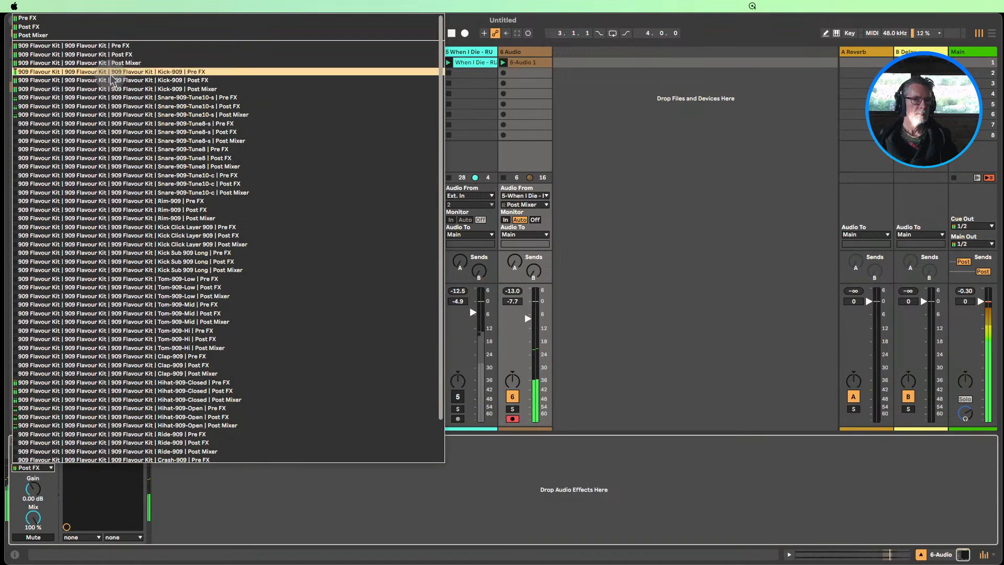
pyautogui.click(144, 72)
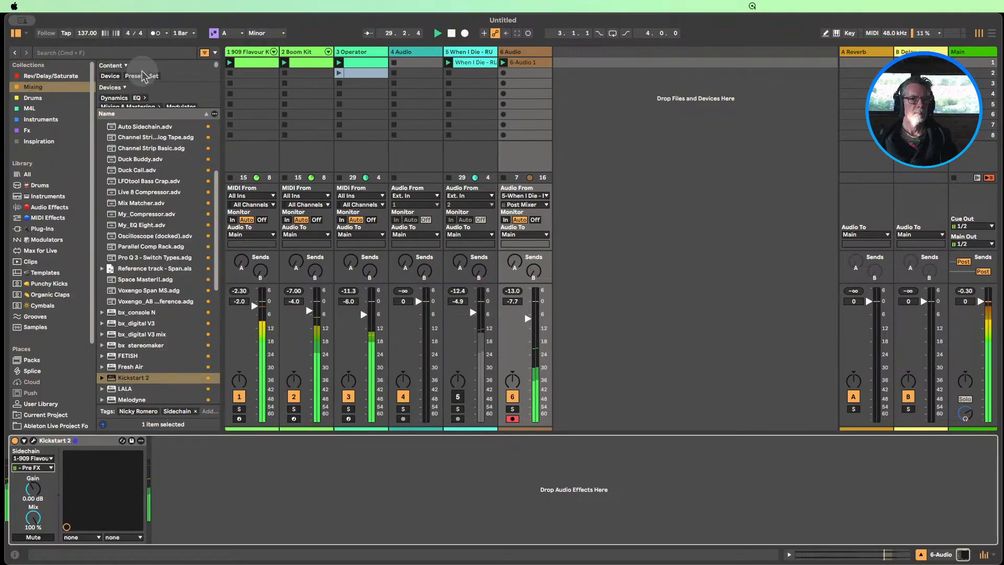
# Lengthen the Kickstart 2 ducking curve and set Mix to 50%, then compare the effect bypassed and active
pyautogui.click(33, 441)
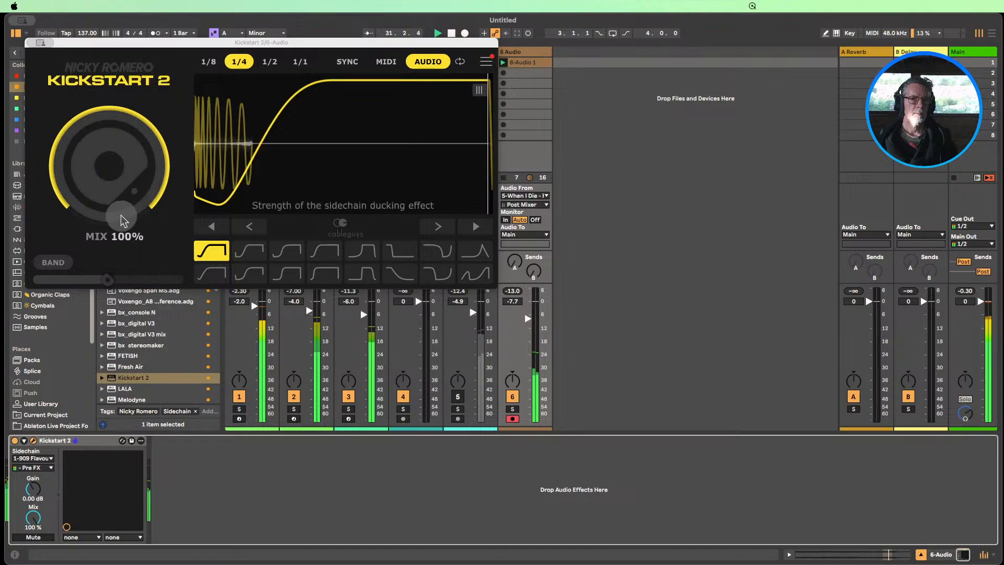
pyautogui.moveTo(299, 144); pyautogui.dragTo(306, 167)
pyautogui.moveTo(128, 152); pyautogui.dragTo(139, 206)
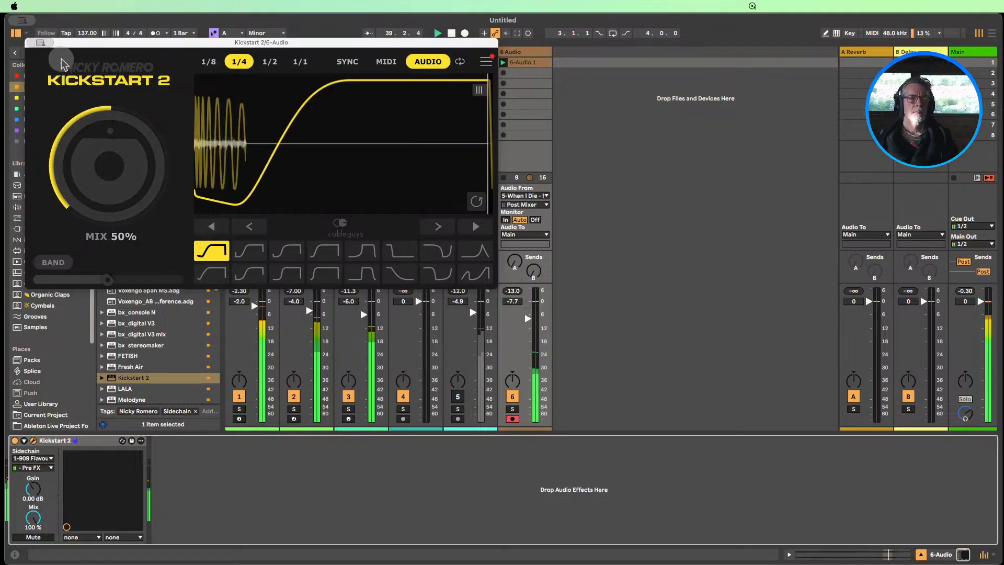
pyautogui.press('alt+super+p')
pyautogui.click(15, 440)
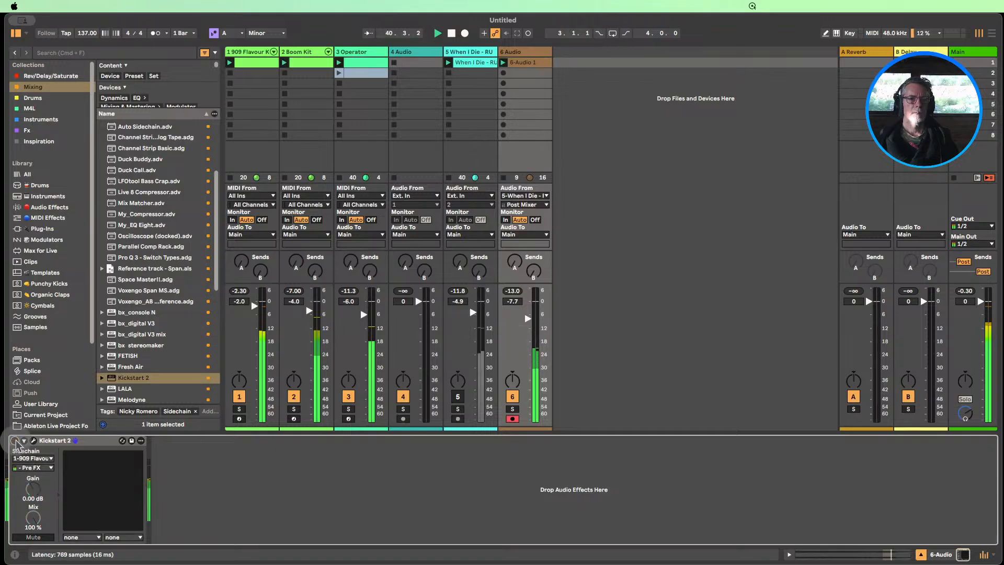
pyautogui.click(14, 440)
# Mute the 909 Flavour Kit track and raise the Kickstart 2 Mix to 83%
pyautogui.click(239, 397)
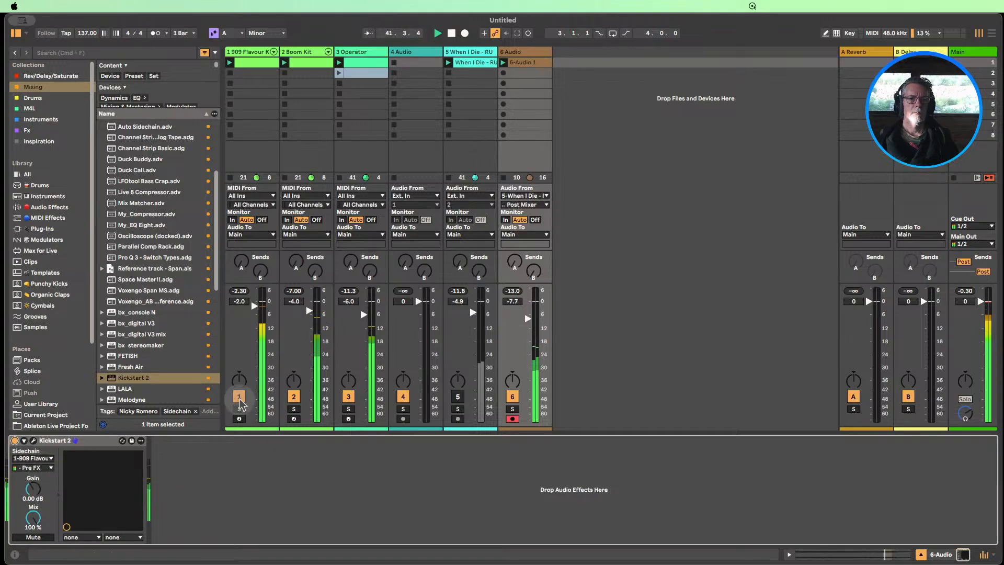
pyautogui.click(33, 440)
pyautogui.moveTo(114, 209)
pyautogui.mouseDown()
pyautogui.moveTo(113, 157)
pyautogui.moveTo(113, 214)
pyautogui.mouseUp()
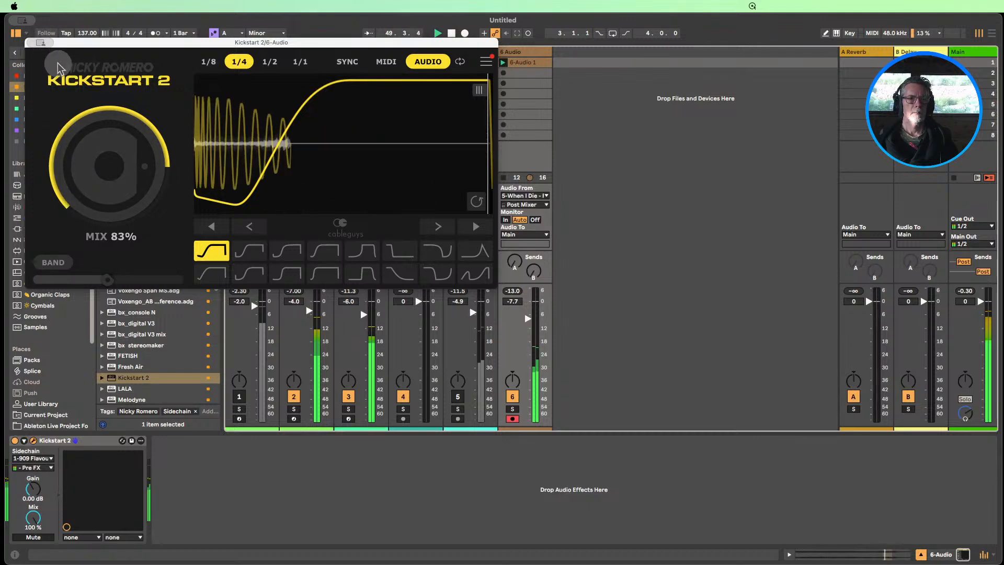
pyautogui.click(40, 43)
# Rebalance with the 909, Boom Kit and original voice tracks unmuted, setting Boom Kit to -4.3 dB and 6 Audio to -9.3 dB
pyautogui.click(292, 396)
pyautogui.click(239, 396)
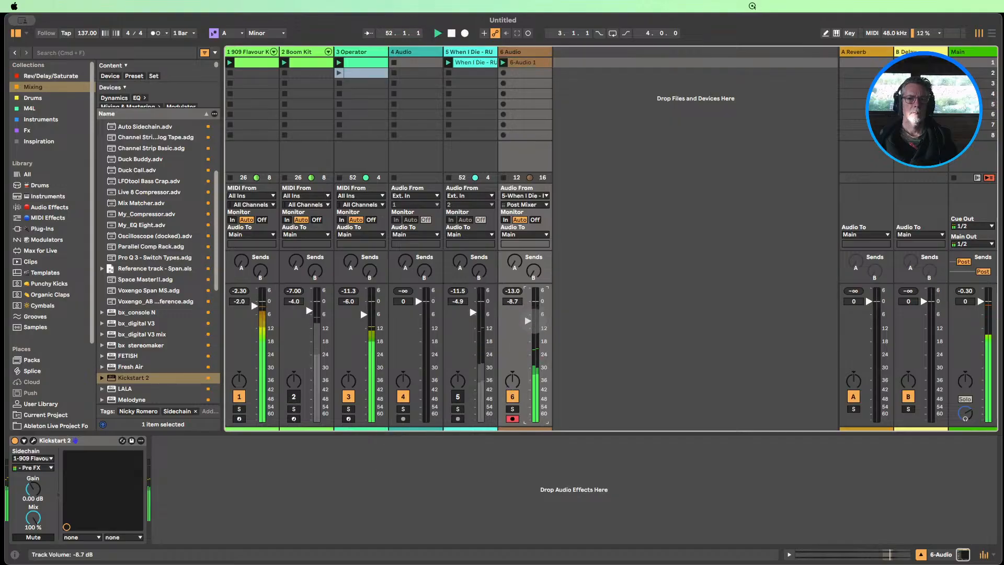
pyautogui.click(458, 396)
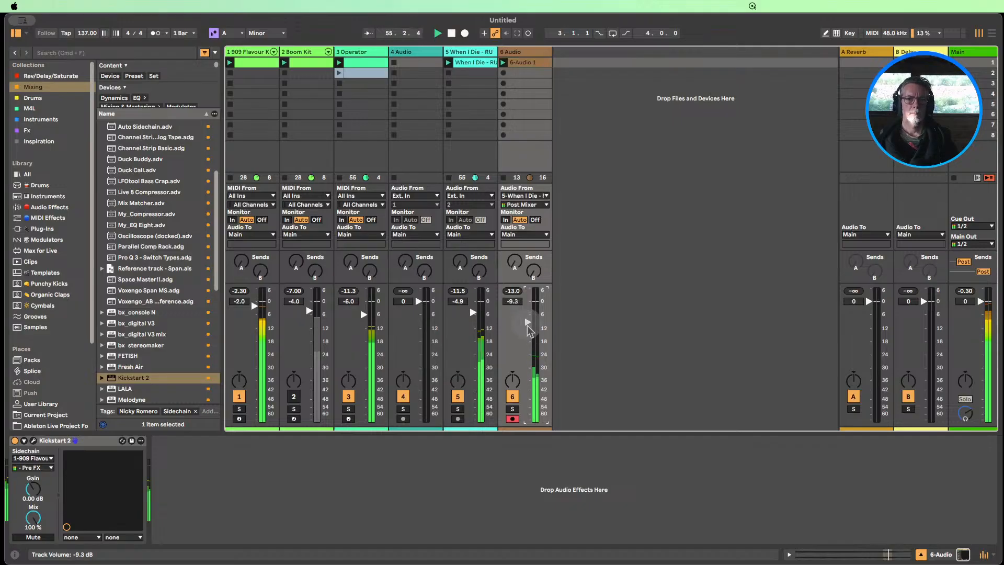
pyautogui.click(294, 396)
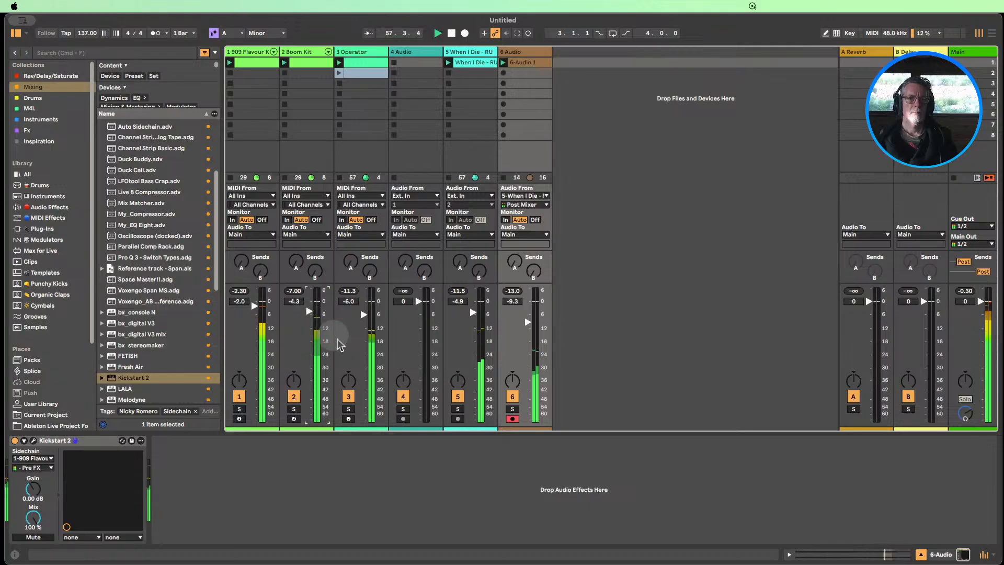
# Launch the second Operator clip and extend the original voice clip's loop to four bars
pyautogui.click(342, 78)
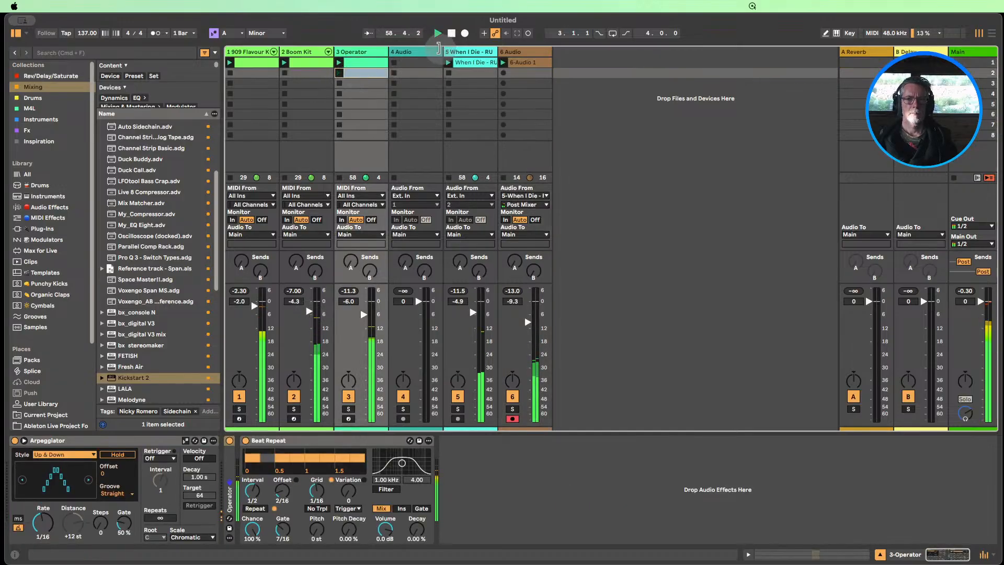
pyautogui.click(471, 62)
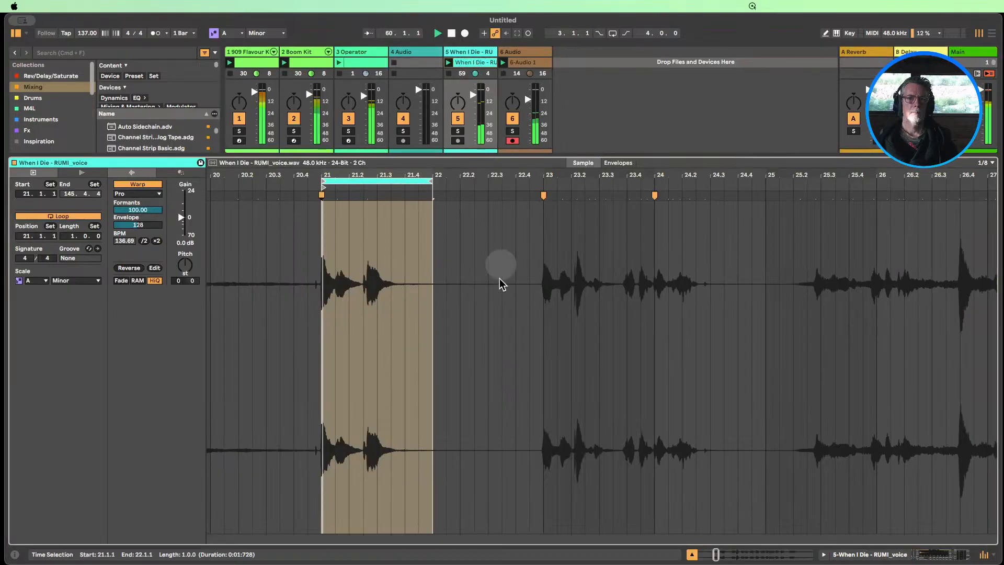
pyautogui.moveTo(424, 180); pyautogui.dragTo(765, 192)
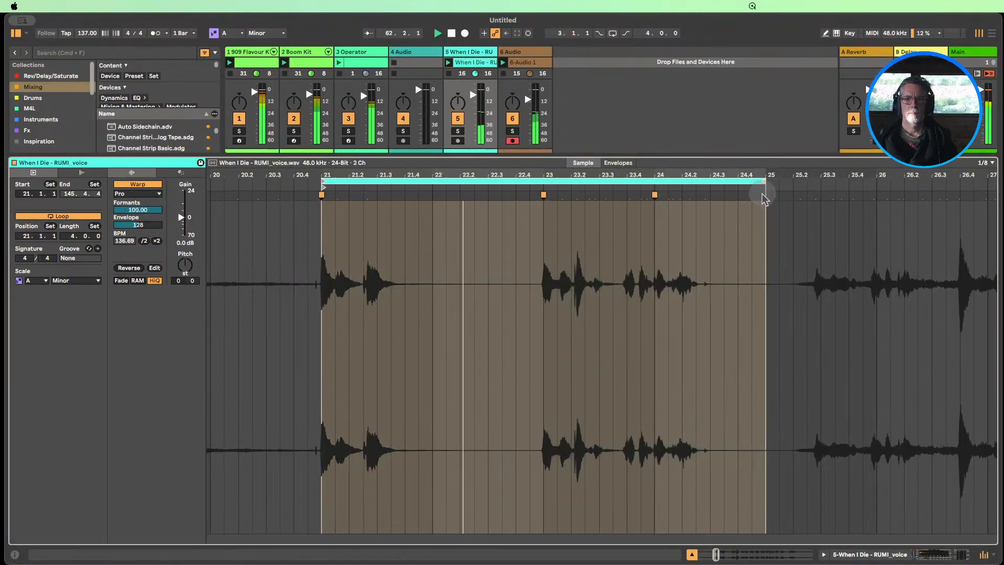
# Relaunch the first Operator clip, lower the 6 Audio track to -13.0 dB, and stop playback
pyautogui.click(355, 62)
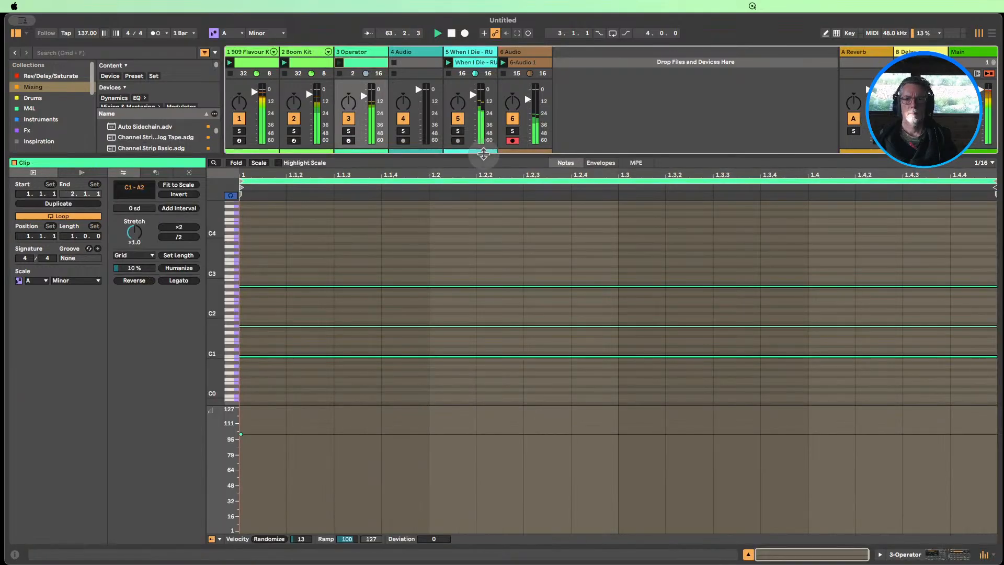
pyautogui.click(748, 554)
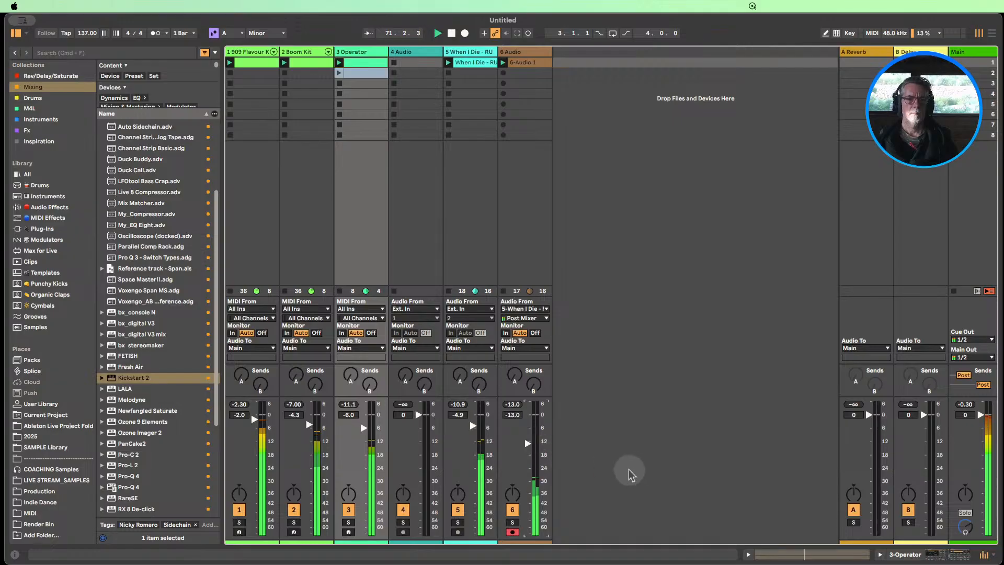
pyautogui.click(451, 34)
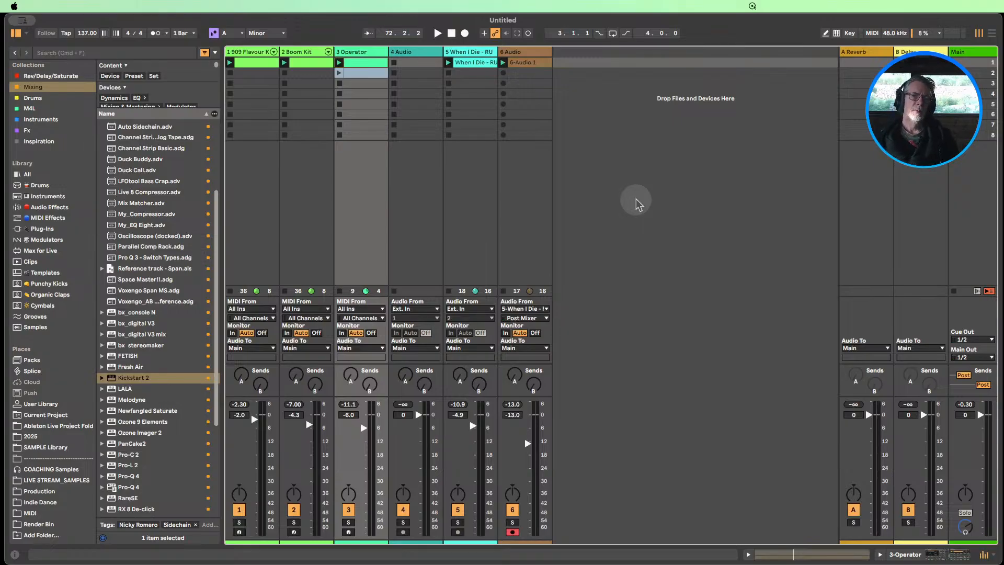
# Review the recorded clip on the 6 Audio track and bypass that track's Kickstart 2
pyautogui.doubleClick(523, 63)
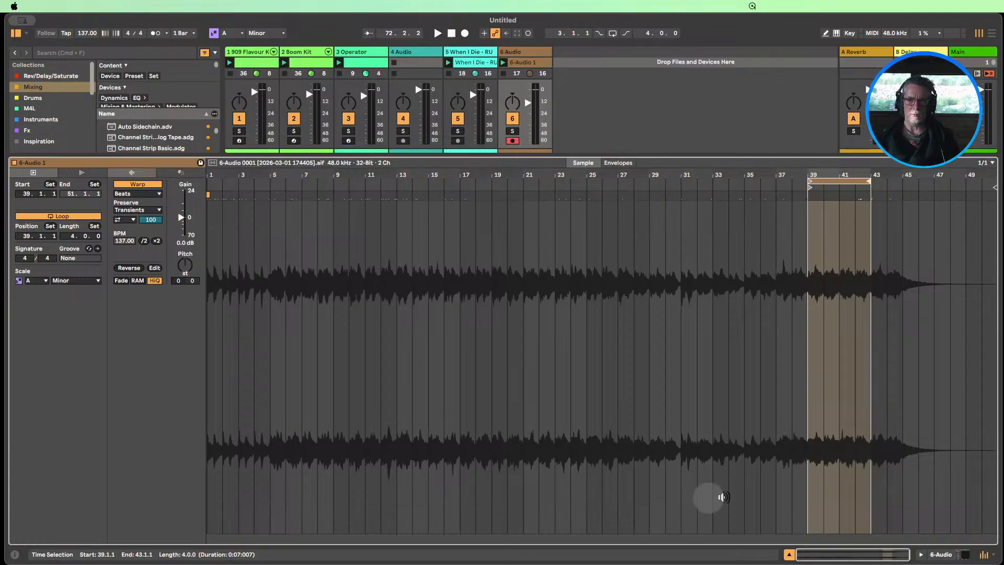
pyautogui.rightClick(816, 345)
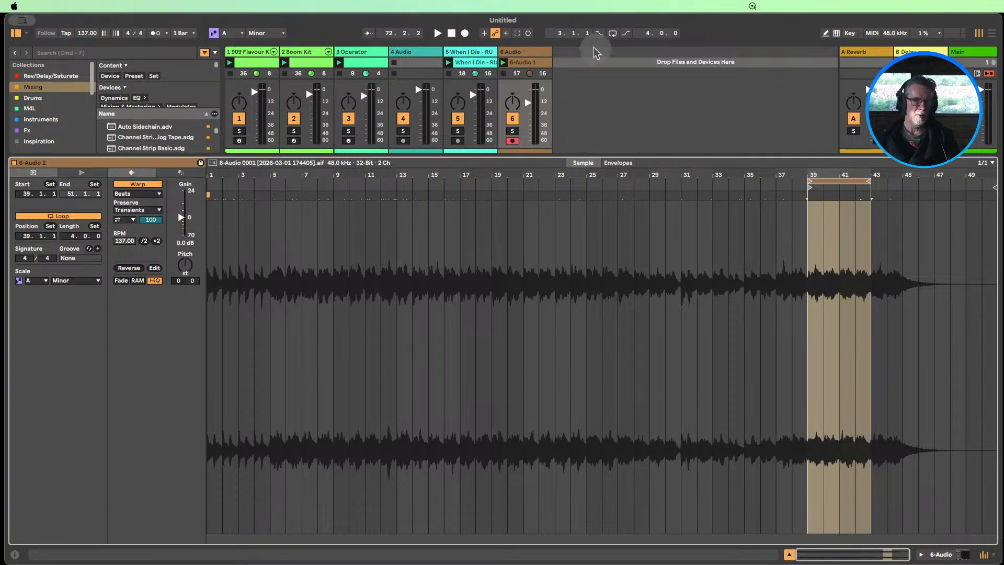
pyautogui.doubleClick(531, 51)
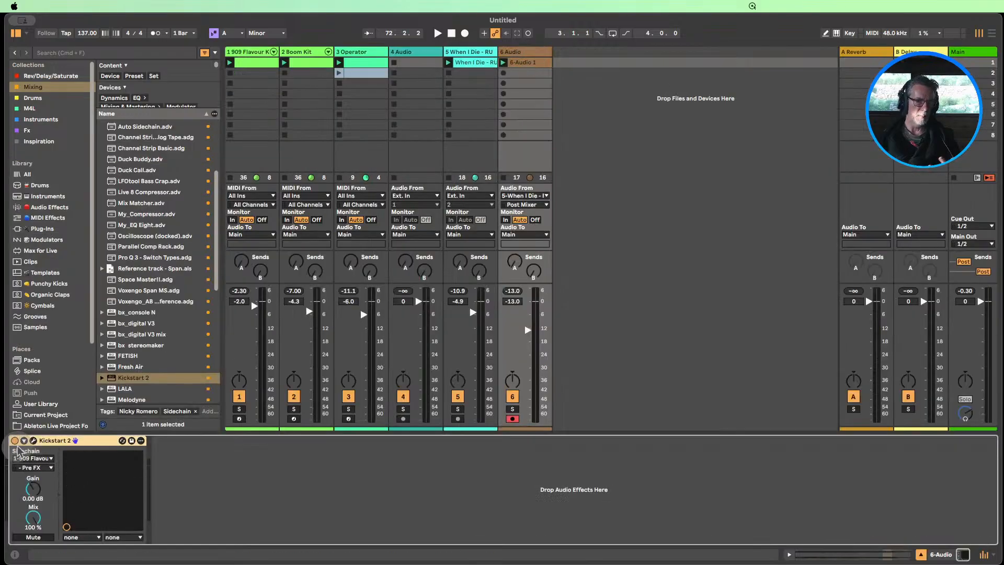
pyautogui.click(15, 440)
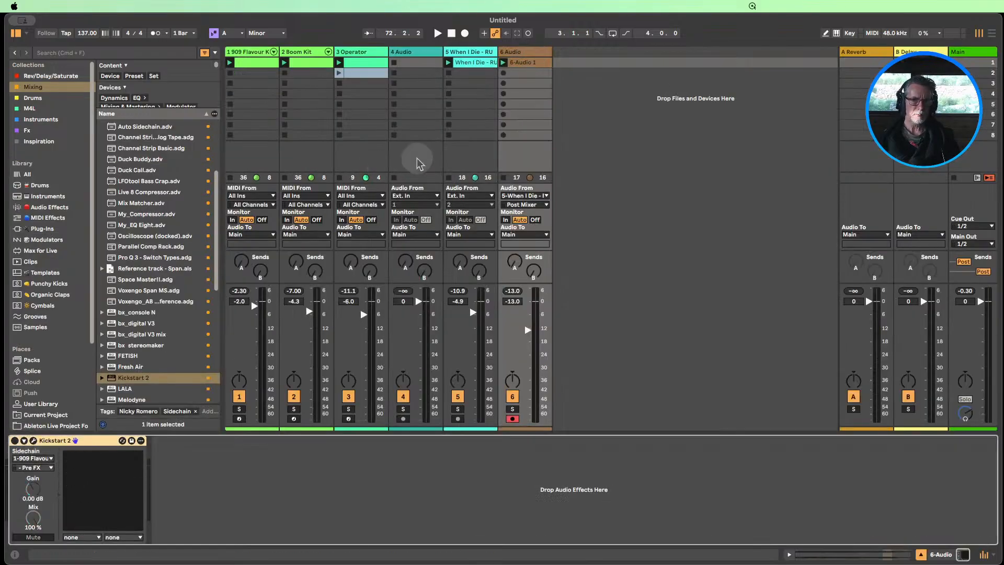
# Solo the 6 Audio track during playback and set the recorded clip's Beats transient loop mode to Loop Off
pyautogui.doubleClick(518, 62)
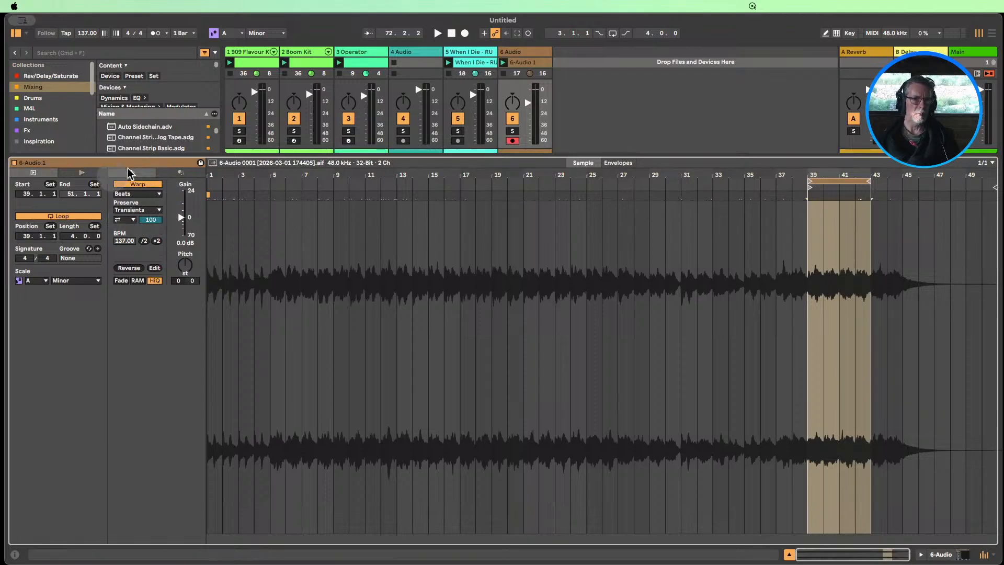
pyautogui.click(126, 220)
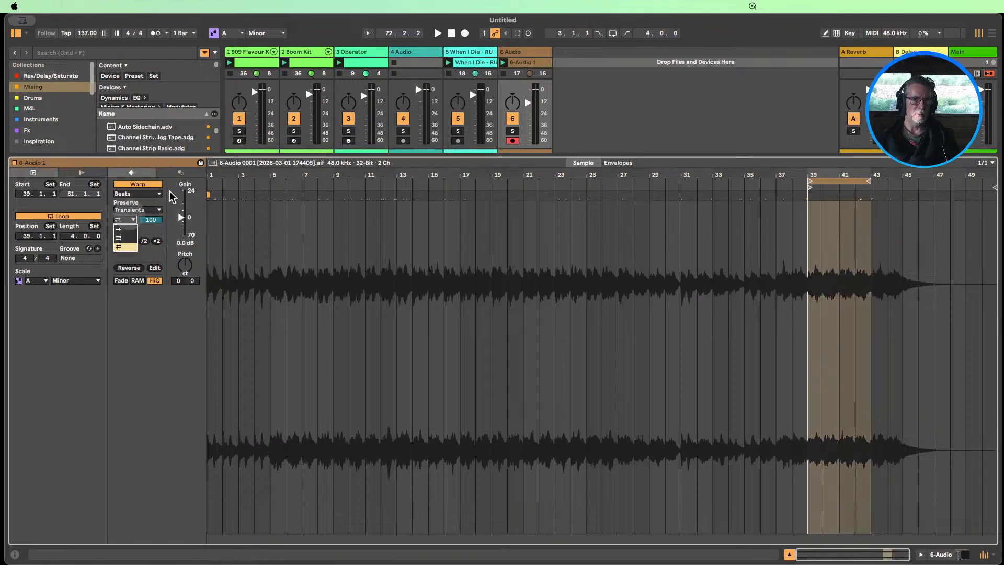
pyautogui.click(505, 63)
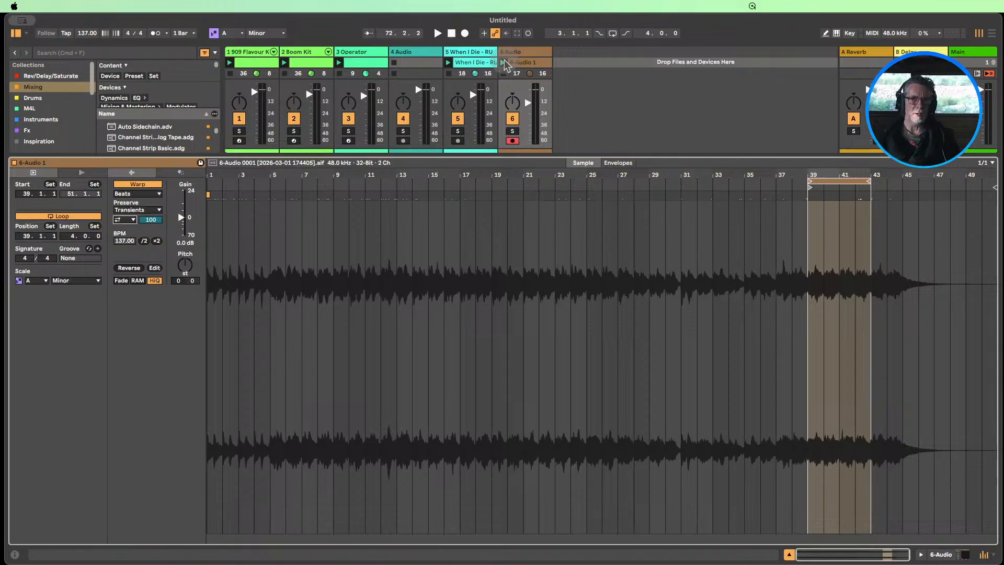
pyautogui.click(513, 131)
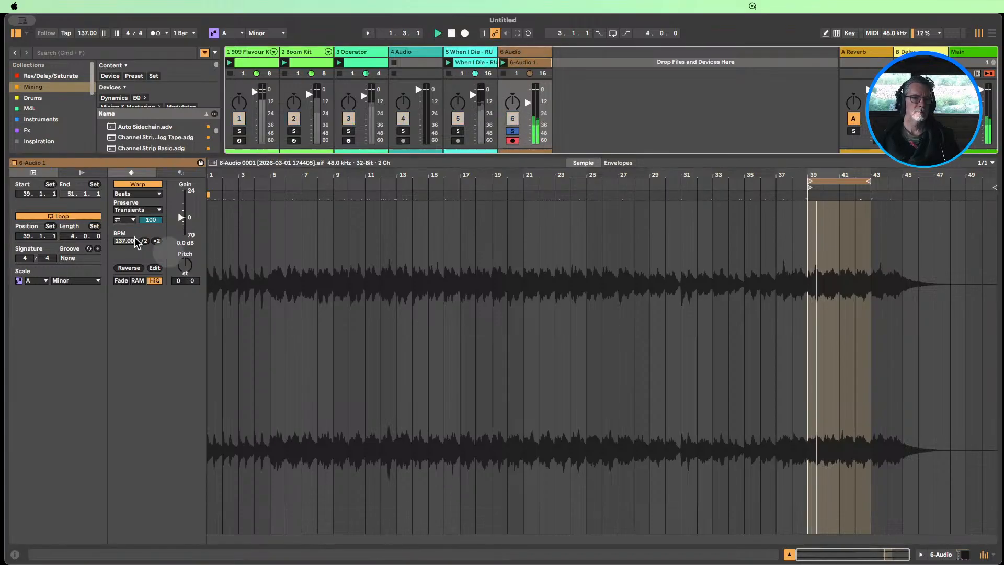
pyautogui.click(125, 220)
pyautogui.click(124, 228)
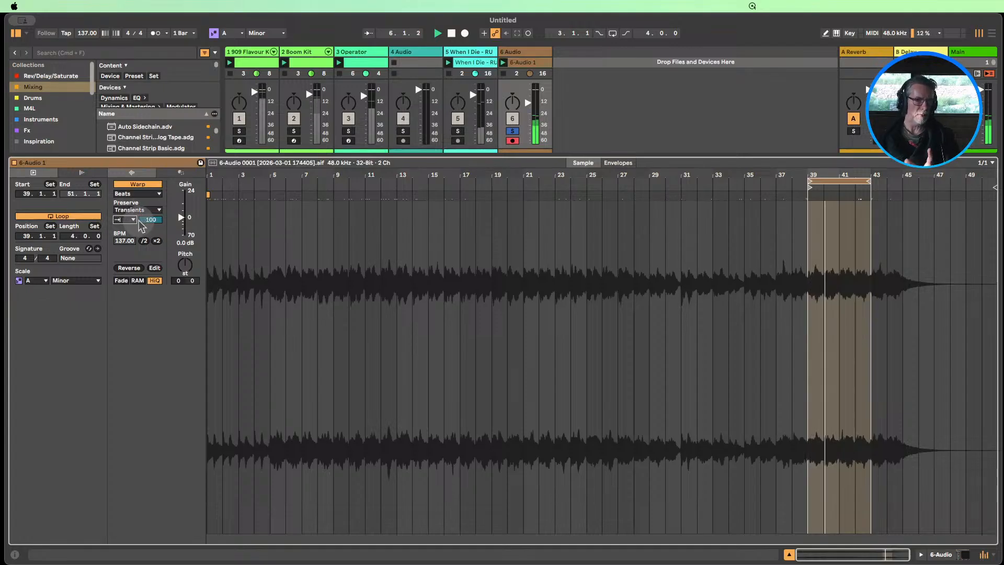
# Set the recorded clip to preserve 1/16 with a transient envelope of 32 and a clip gain of 5.1 dB
pyautogui.click(153, 210)
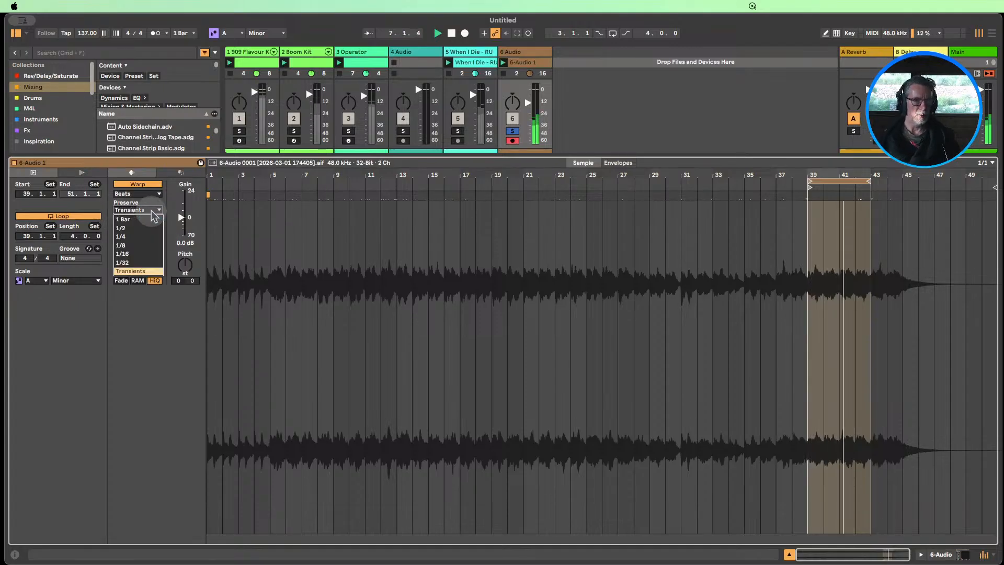
pyautogui.click(146, 255)
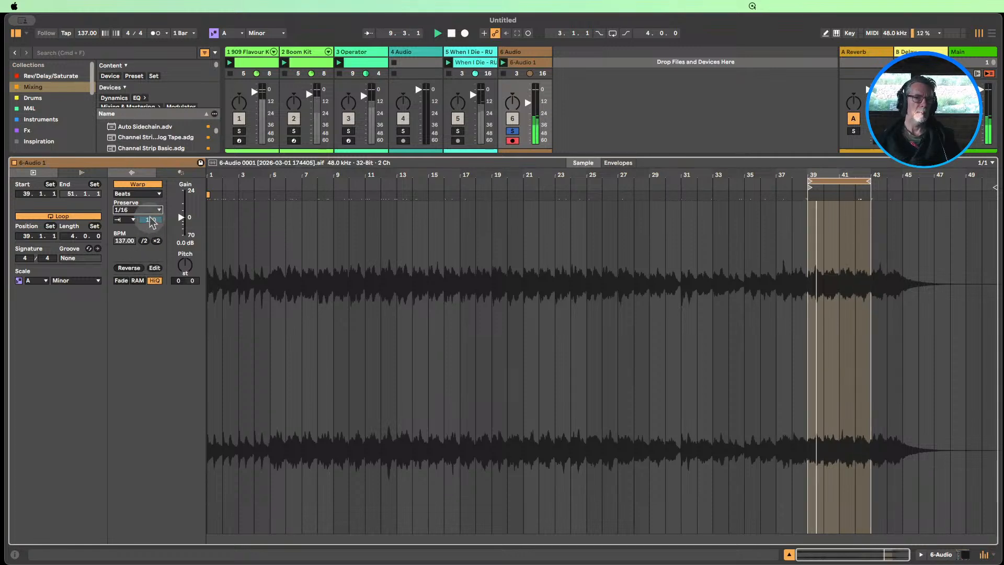
pyautogui.moveTo(150, 220); pyautogui.dragTo(151, 252)
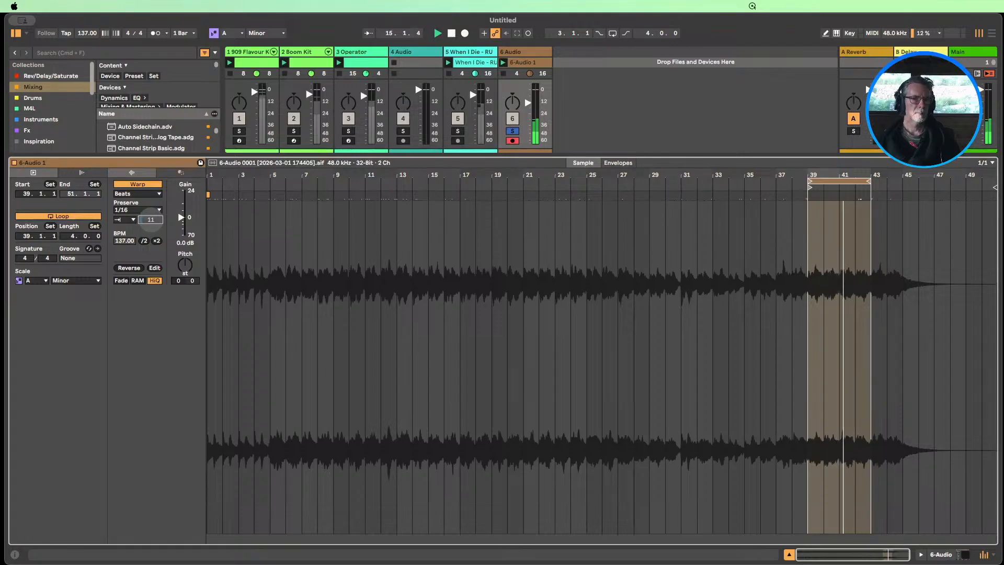
pyautogui.moveTo(150, 220); pyautogui.dragTo(181, 211)
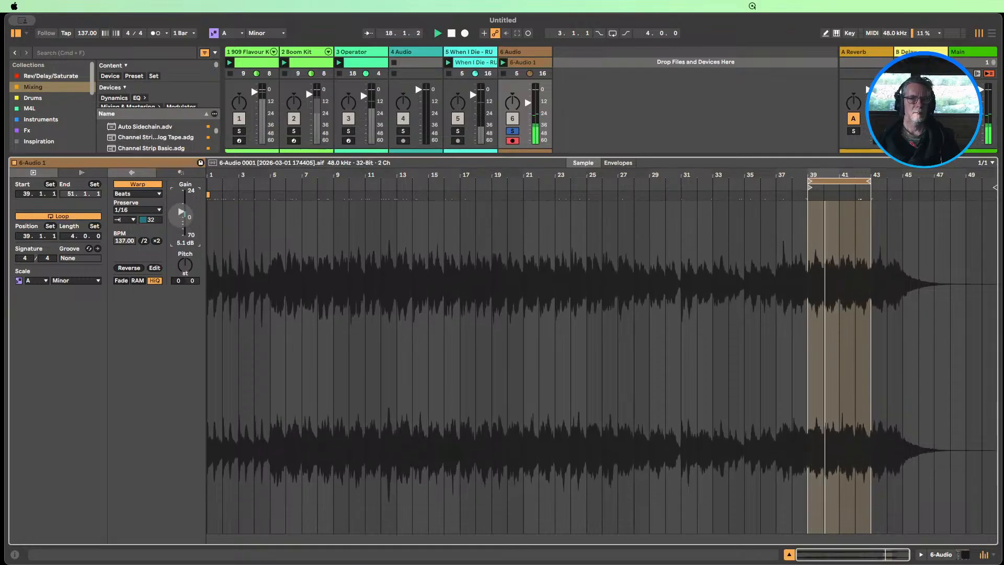
# Unsolo the 6 Audio track and raise the recorded clip's gain to 7.1 dB
pyautogui.click(512, 130)
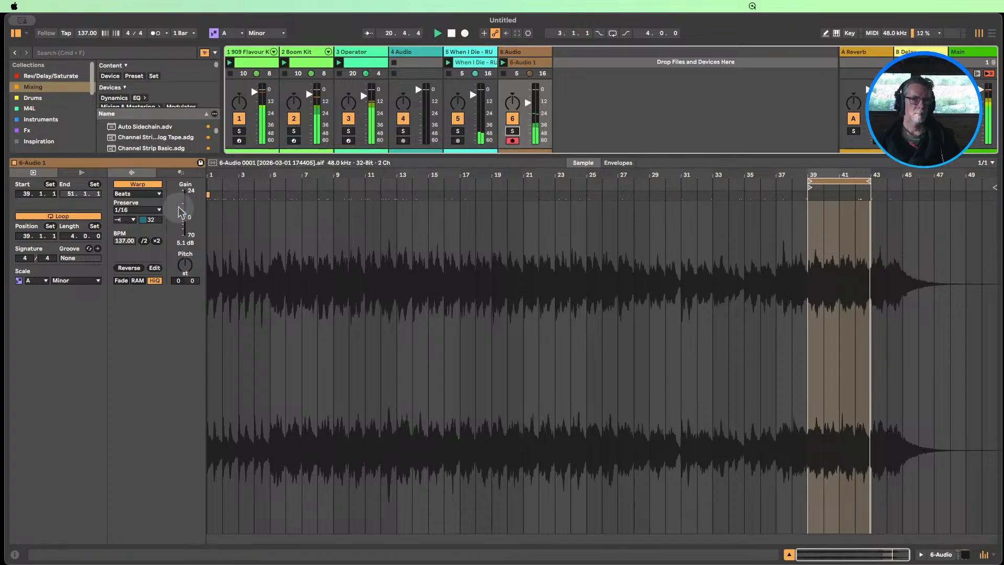
pyautogui.moveTo(181, 212); pyautogui.dragTo(181, 210)
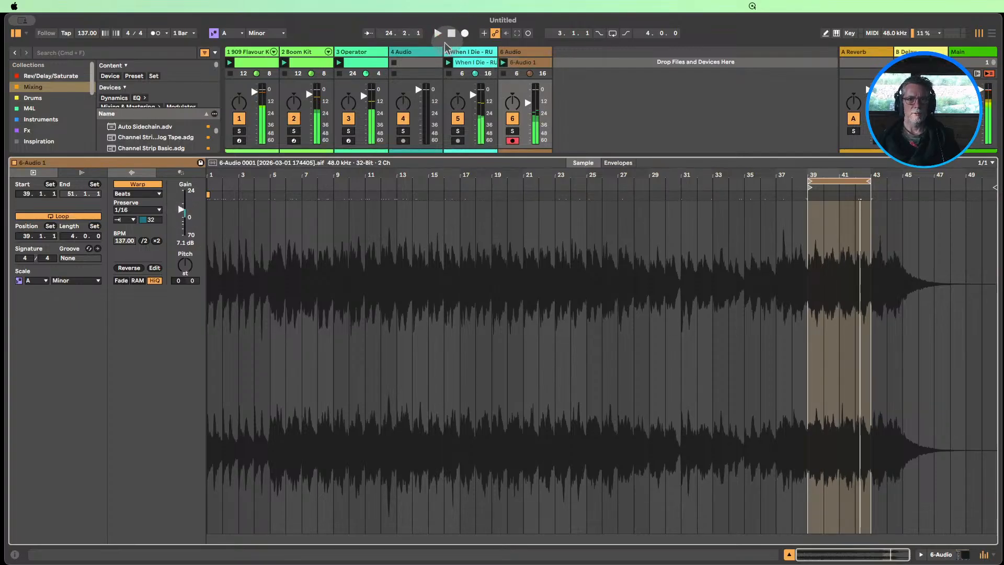
# Set the recorded clip's Beats warping to preserve Transients with back-and-forth looping and a transient envelope of 100
pyautogui.click(157, 210)
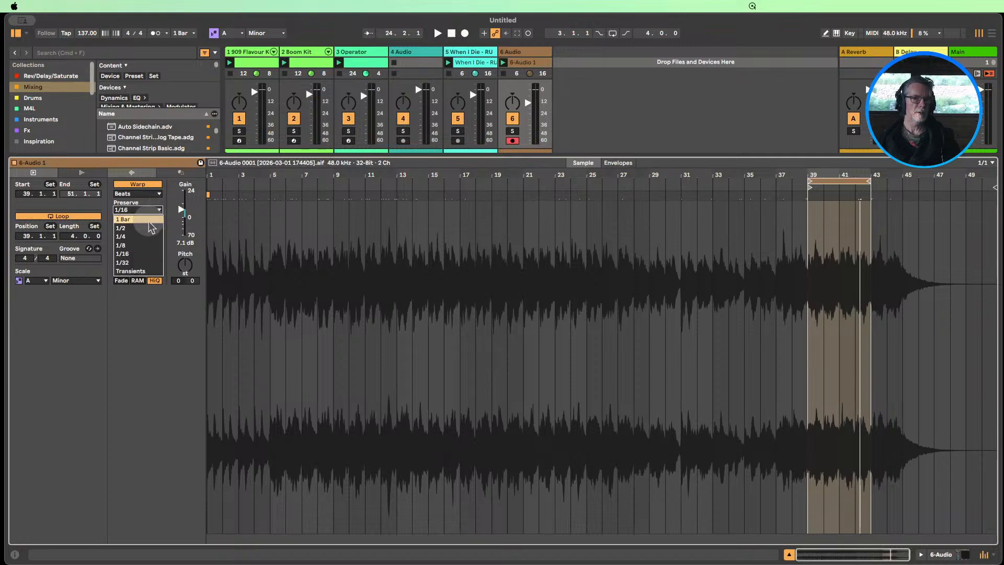
pyautogui.click(142, 273)
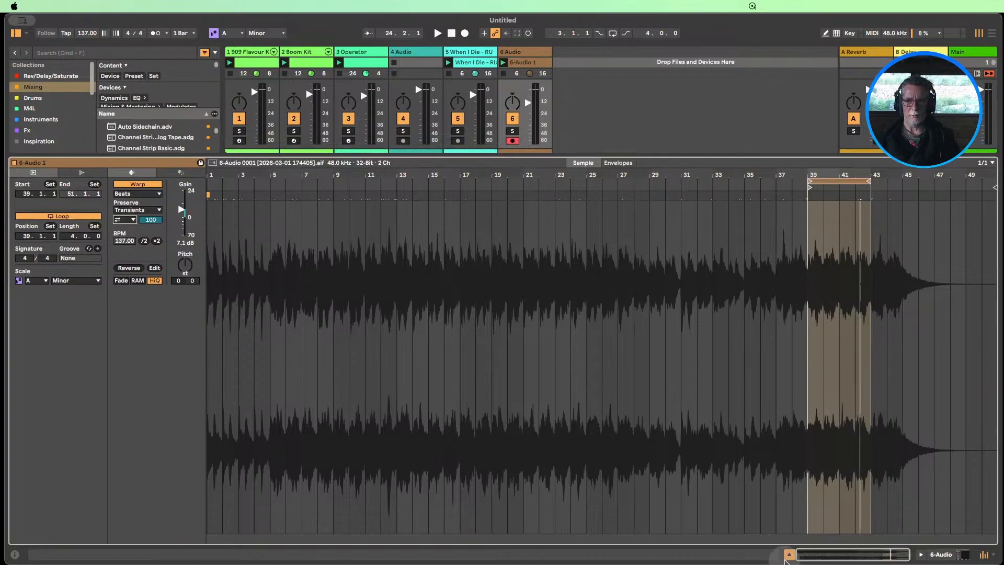
pyautogui.click(789, 554)
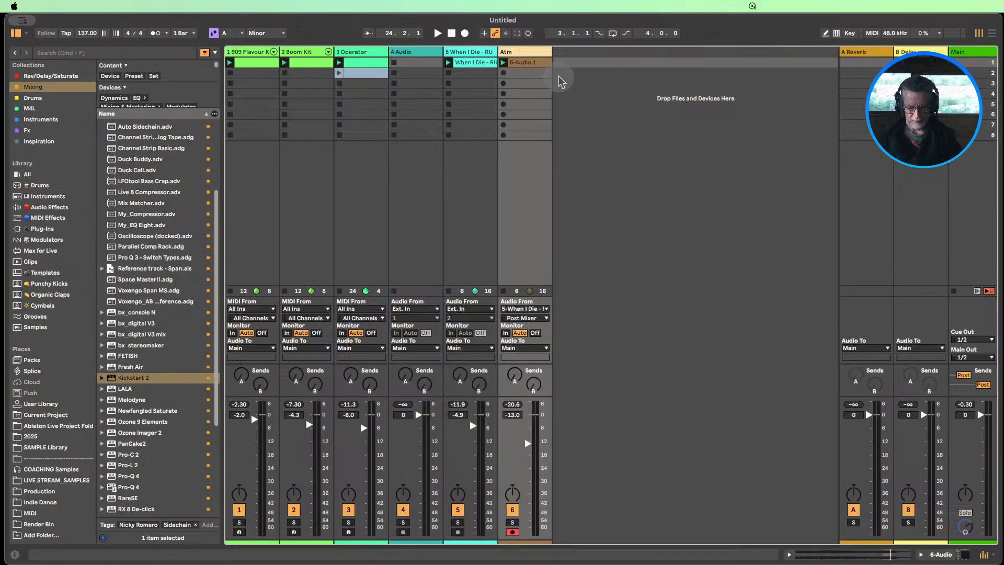
# Rename the 6 Audio track as Atmos and re-enable its Kickstart 2
pyautogui.click(570, 84)
pyautogui.click(522, 54)
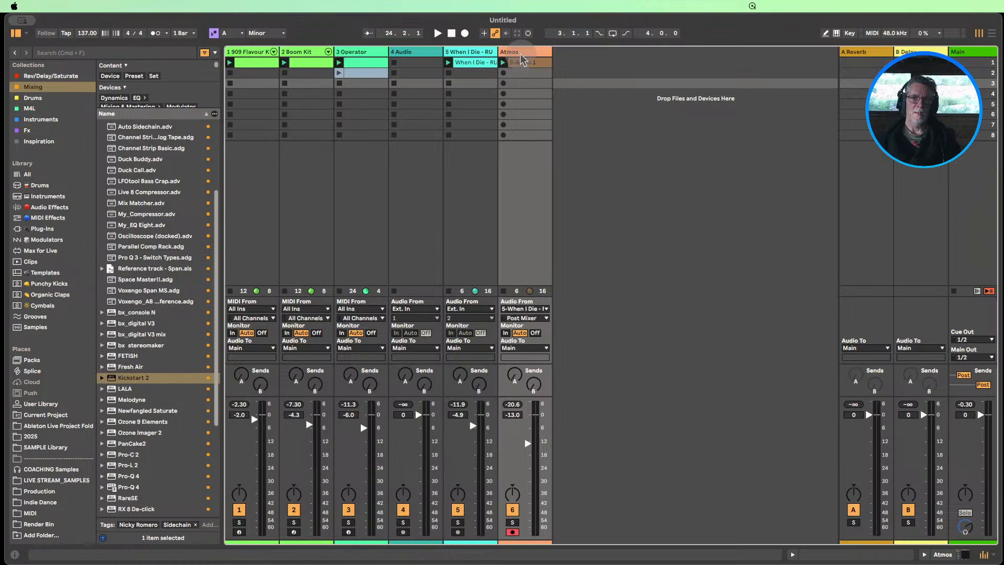
pyautogui.doubleClick(525, 57)
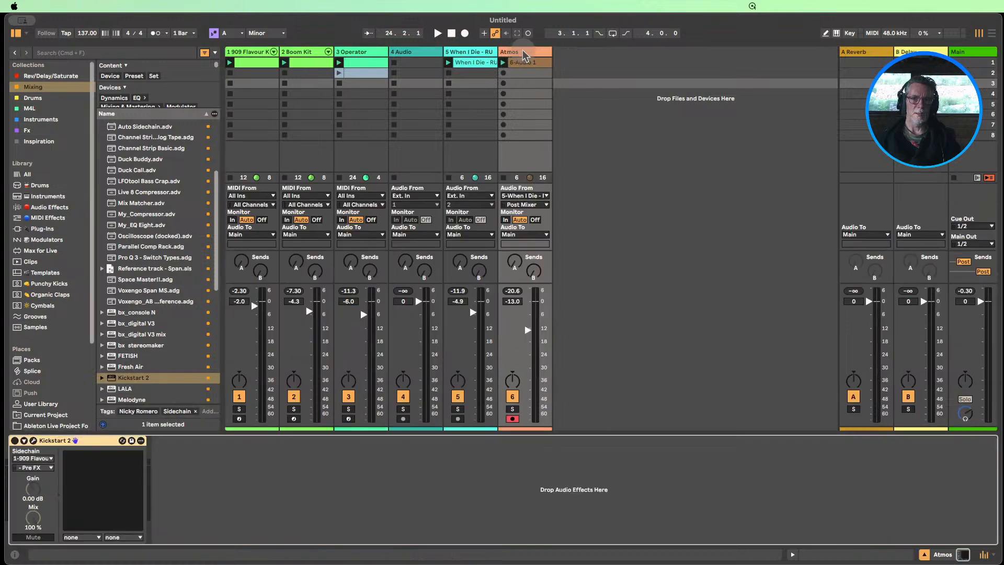
pyautogui.click(15, 441)
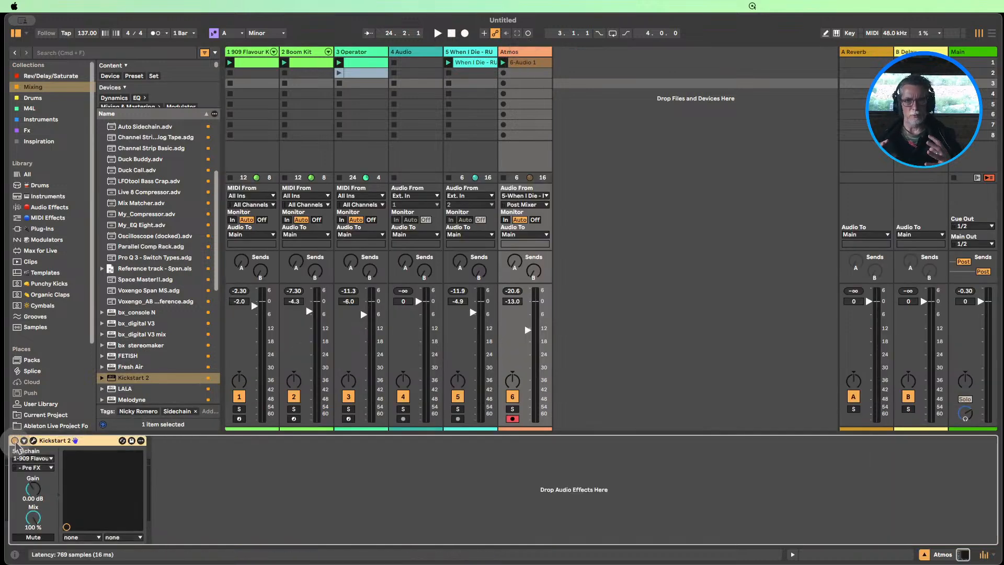
# Extend the loop of the When I Die - RUMI voice clip to 8 bars, from bar 21 to bar 29
pyautogui.doubleClick(465, 63)
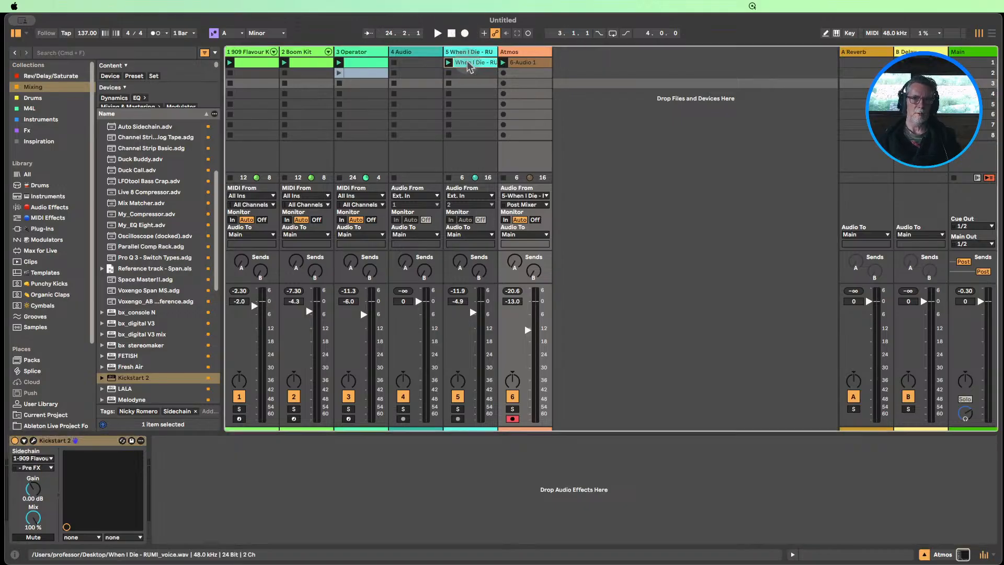
pyautogui.click(488, 335)
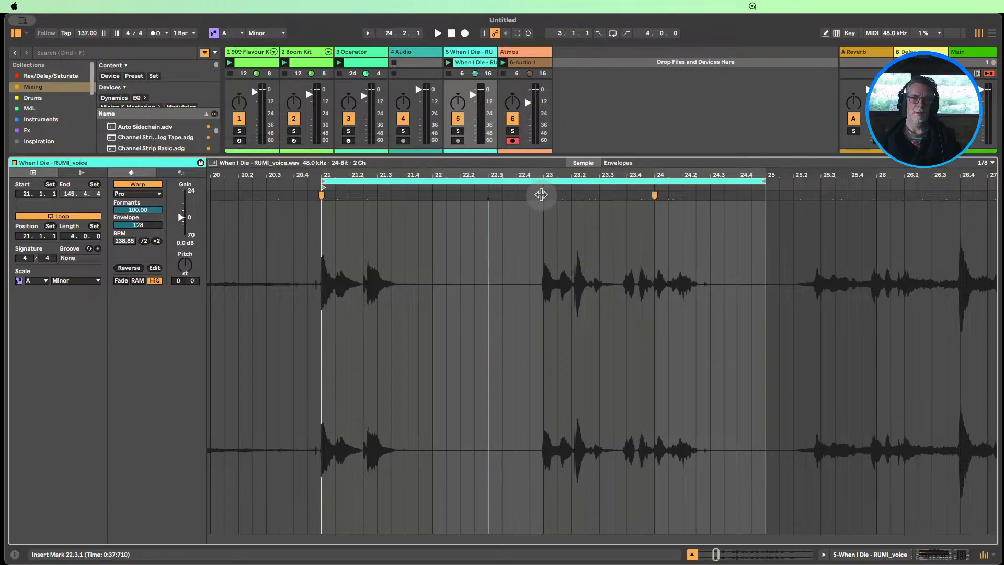
pyautogui.moveTo(523, 174); pyautogui.dragTo(333, 174)
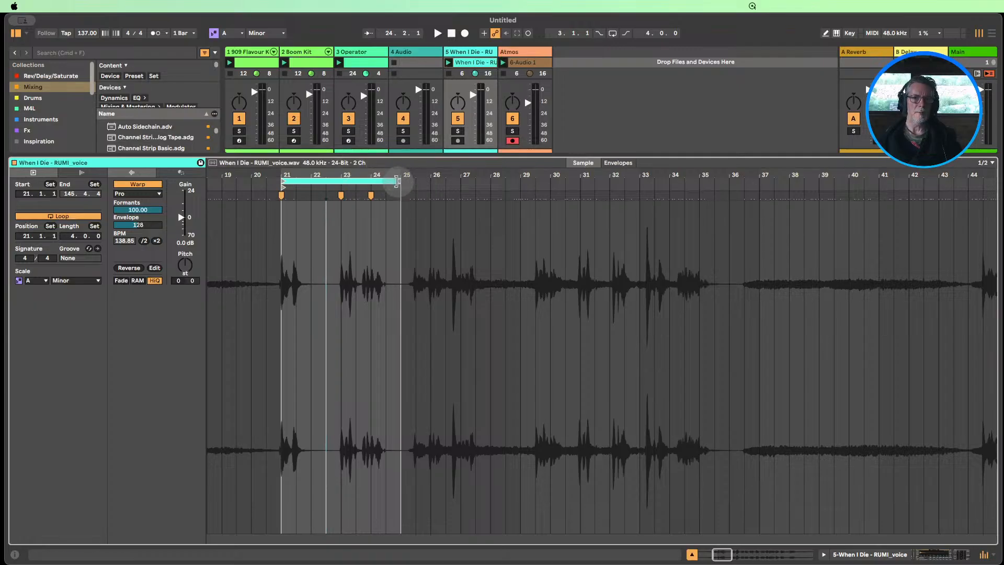
pyautogui.click(403, 181)
pyautogui.moveTo(404, 182); pyautogui.dragTo(518, 180)
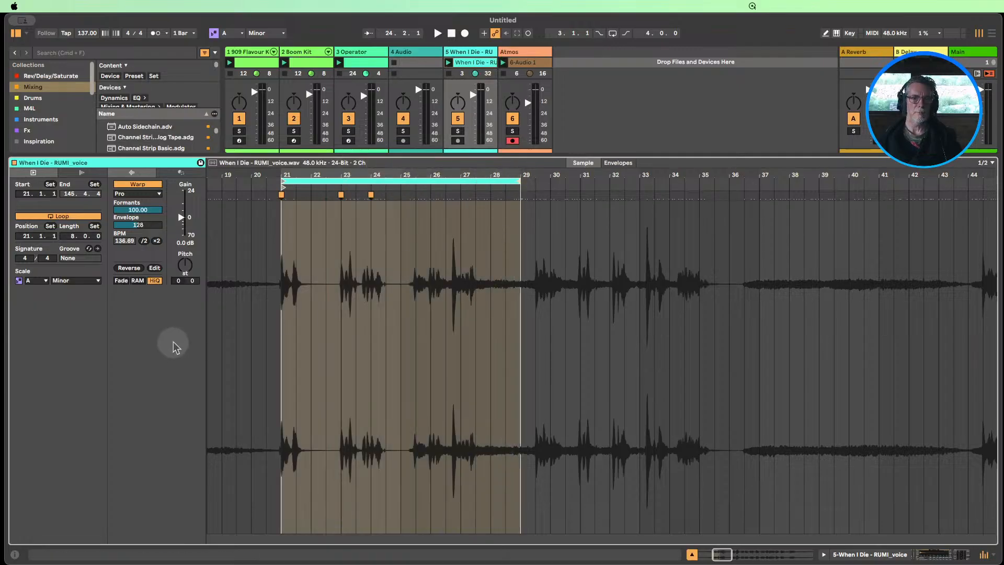
# Show the Clip Gain envelope for the RUMI voice clip
pyautogui.click(620, 165)
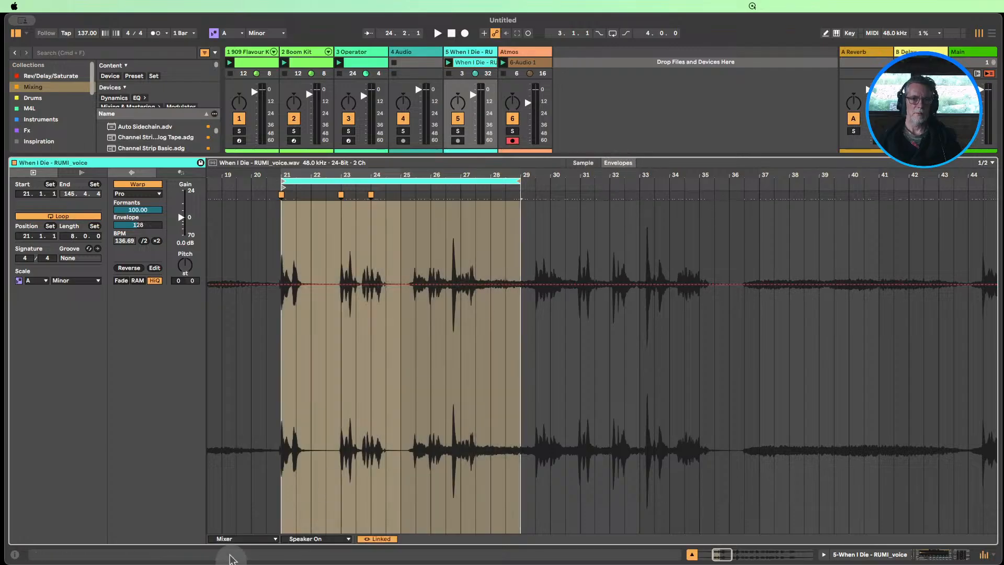
pyautogui.click(230, 538)
pyautogui.click(233, 476)
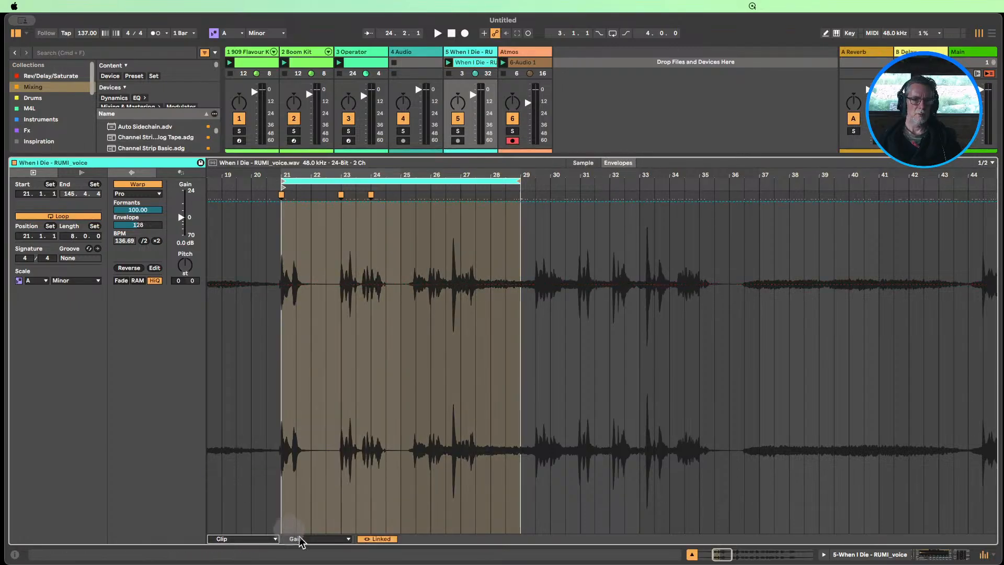
pyautogui.click(296, 538)
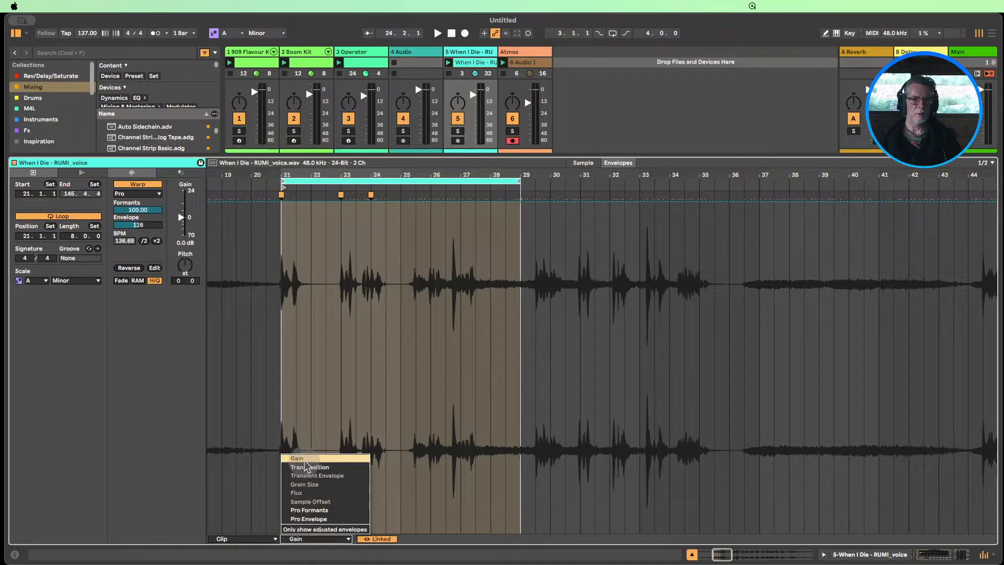
pyautogui.click(297, 459)
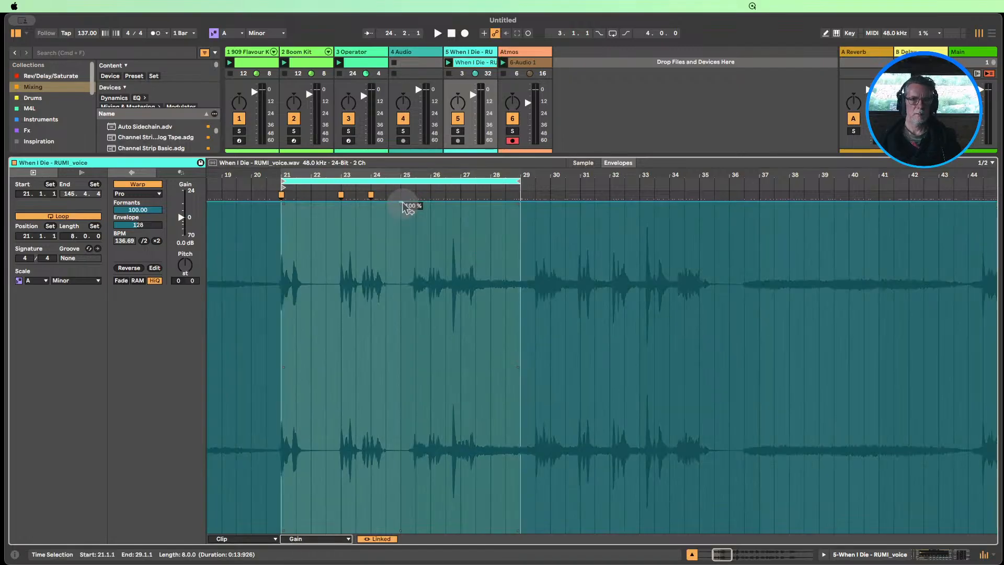
# Shape the voice clip's Gain envelope to stay at 100 % until bar 25 and drop to its minimum from there
pyautogui.click(409, 202)
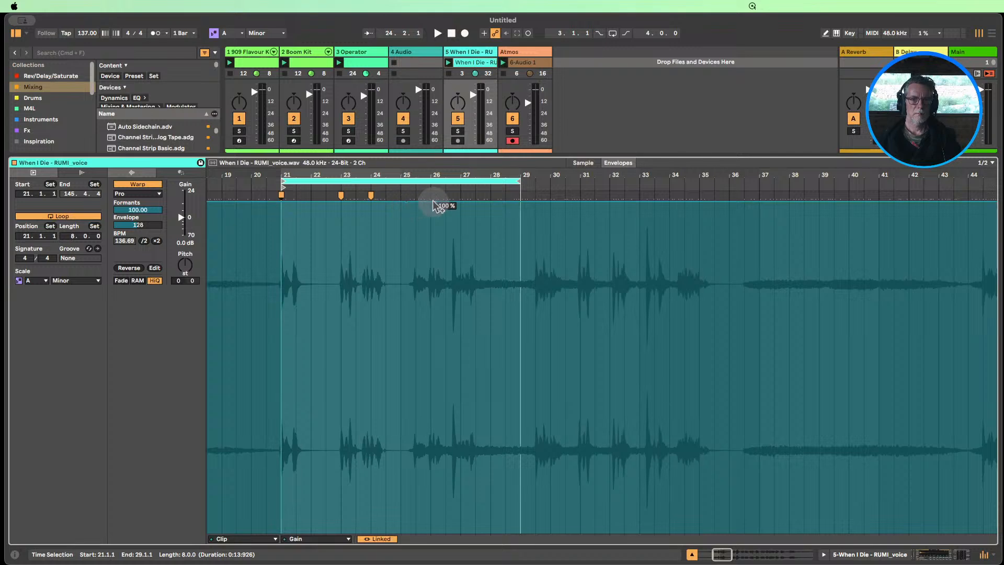
pyautogui.moveTo(430, 202); pyautogui.dragTo(439, 437)
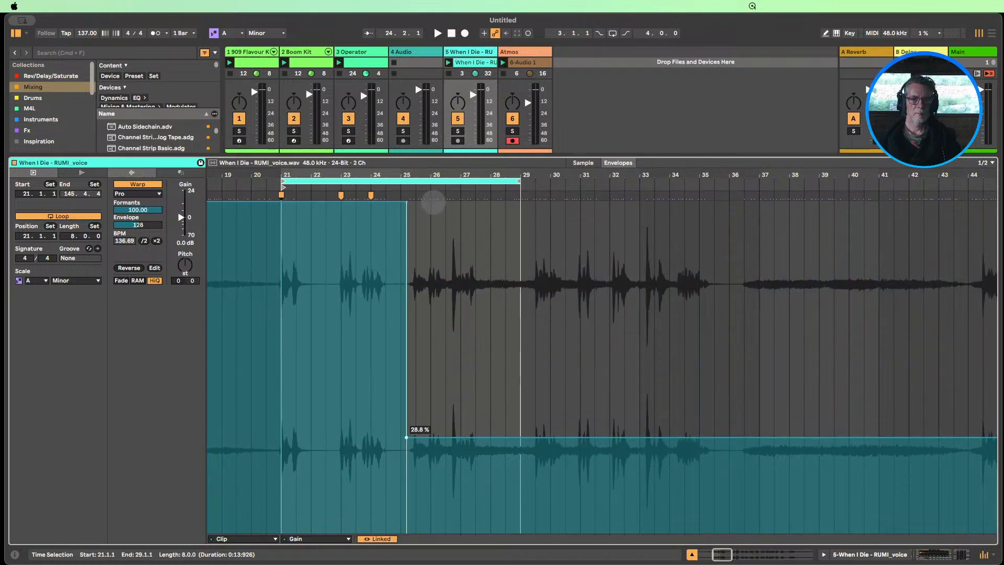
pyautogui.moveTo(407, 203); pyautogui.dragTo(402, 203)
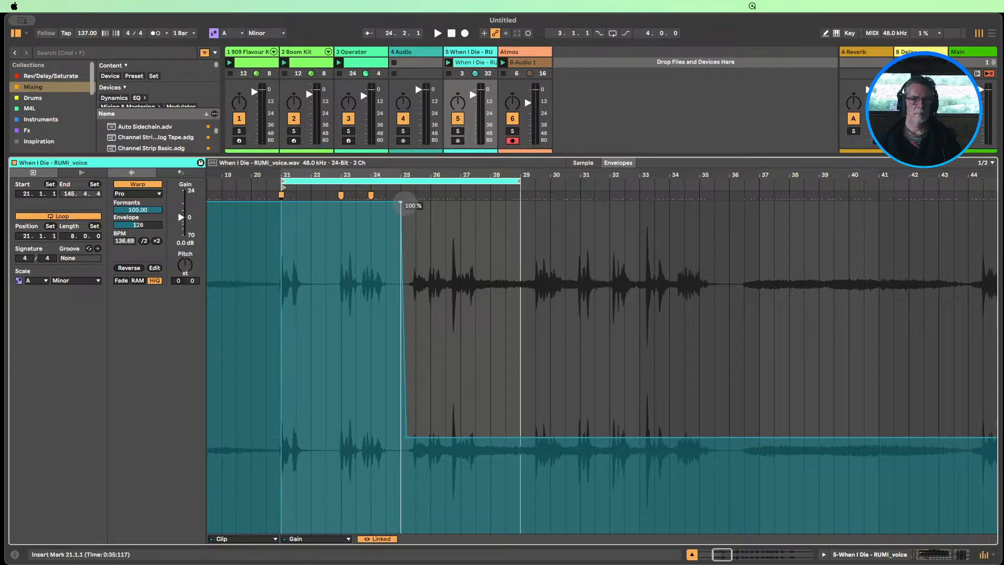
pyautogui.moveTo(406, 437); pyautogui.dragTo(408, 532)
# Launch the RUMI voice clip and set the Atmos track volume to -14.2 dB during playback
pyautogui.click(449, 62)
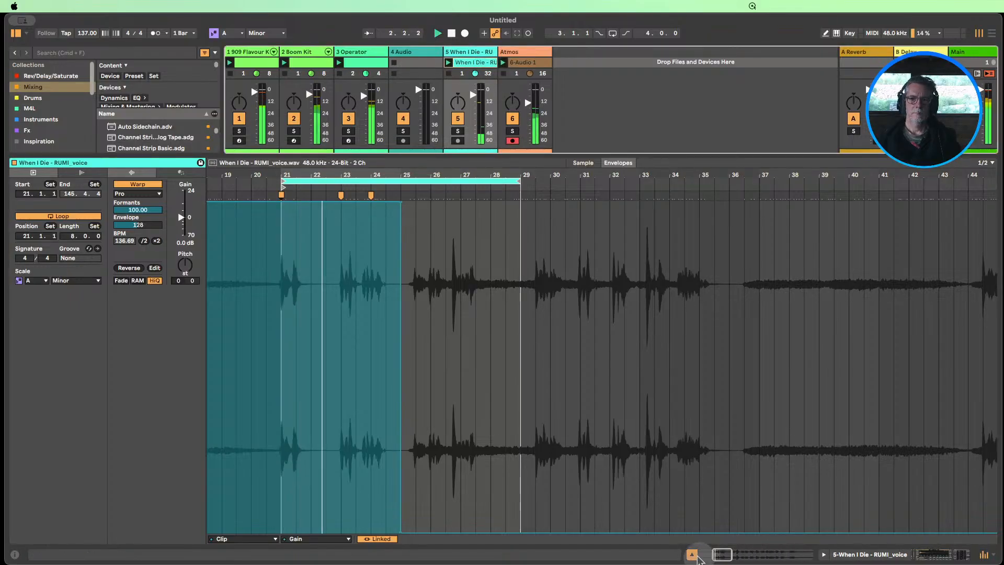
pyautogui.click(692, 554)
pyautogui.moveTo(530, 453); pyautogui.dragTo(530, 456)
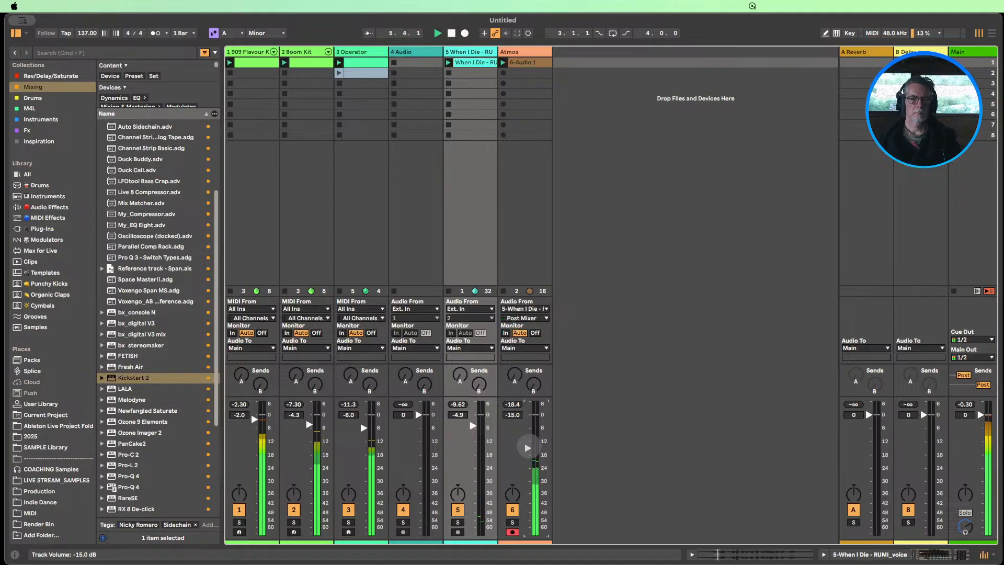
pyautogui.moveTo(540, 461); pyautogui.dragTo(528, 448)
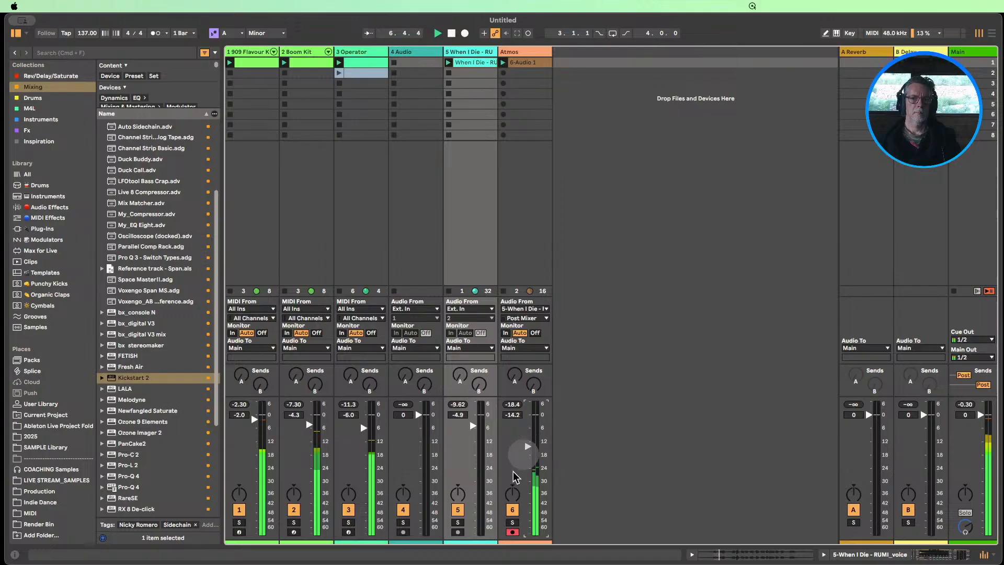
# Open the Kickstart 2 plug-in on the Atmos track and set its mix to 65%
pyautogui.doubleClick(515, 54)
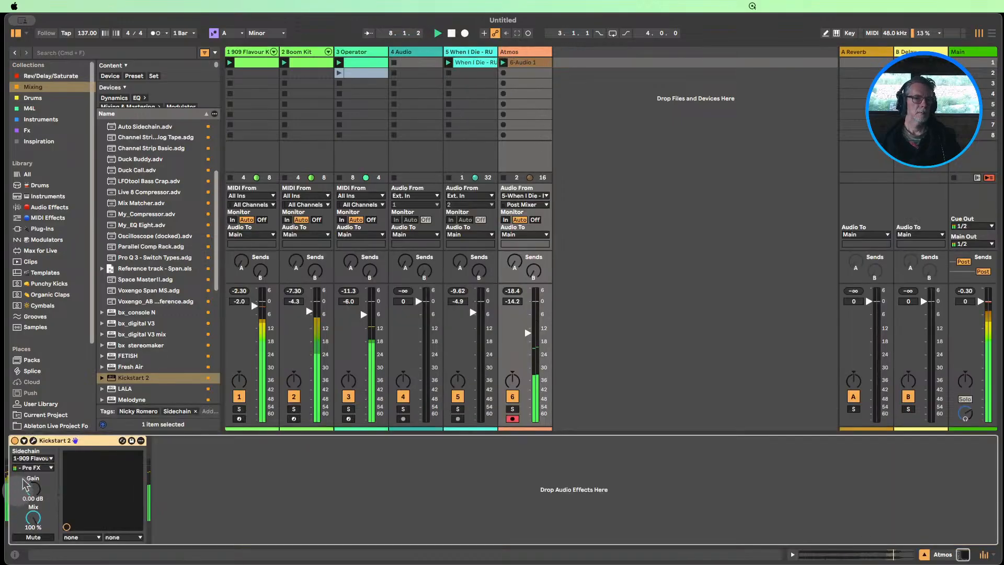
pyautogui.click(34, 441)
pyautogui.moveTo(130, 152); pyautogui.dragTo(128, 173)
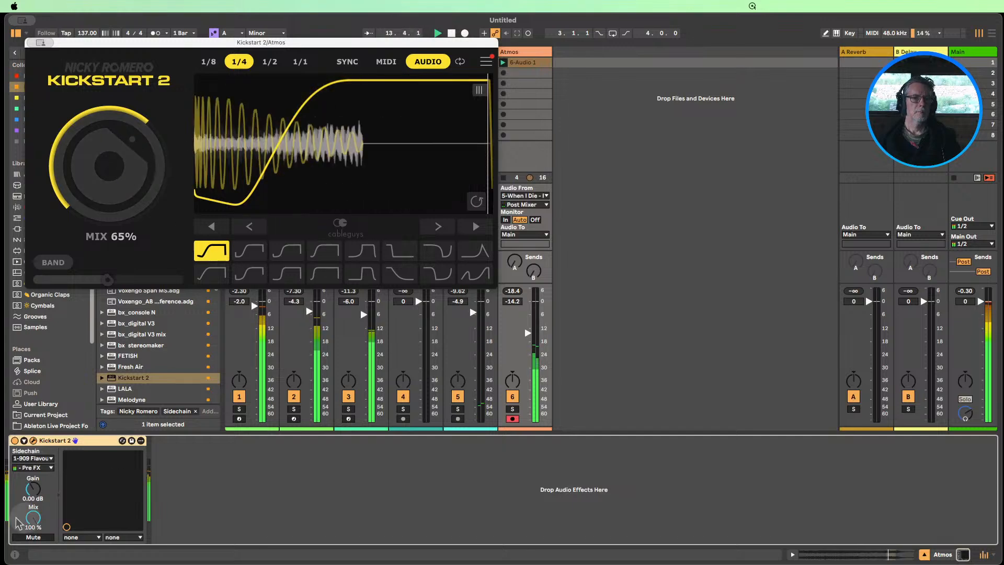
# Try the 909 Flavour Kit's Hihat-909-Closed Pre FX signal as Kickstart 2's sidechain source
pyautogui.click(33, 458)
pyautogui.click(39, 471)
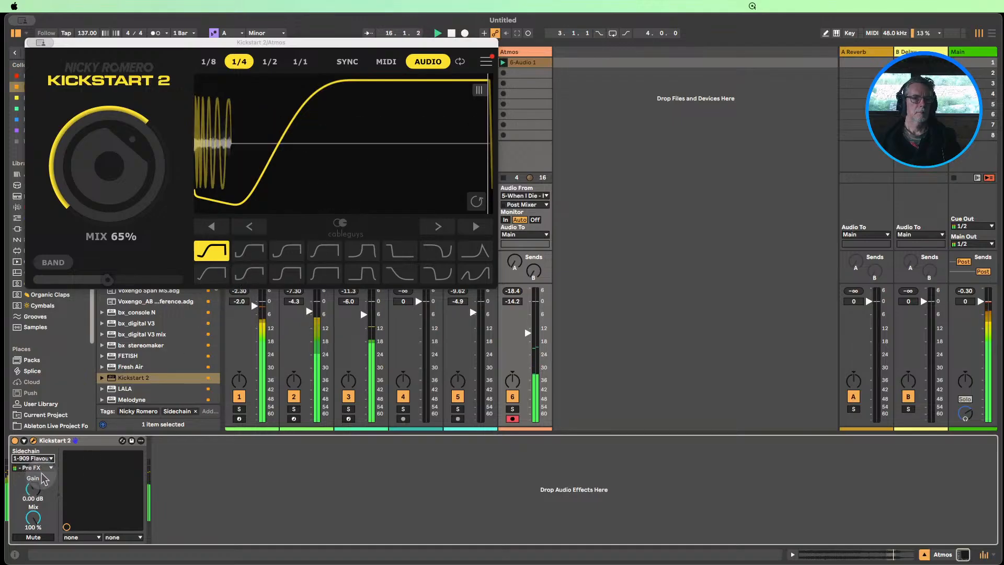
pyautogui.click(46, 458)
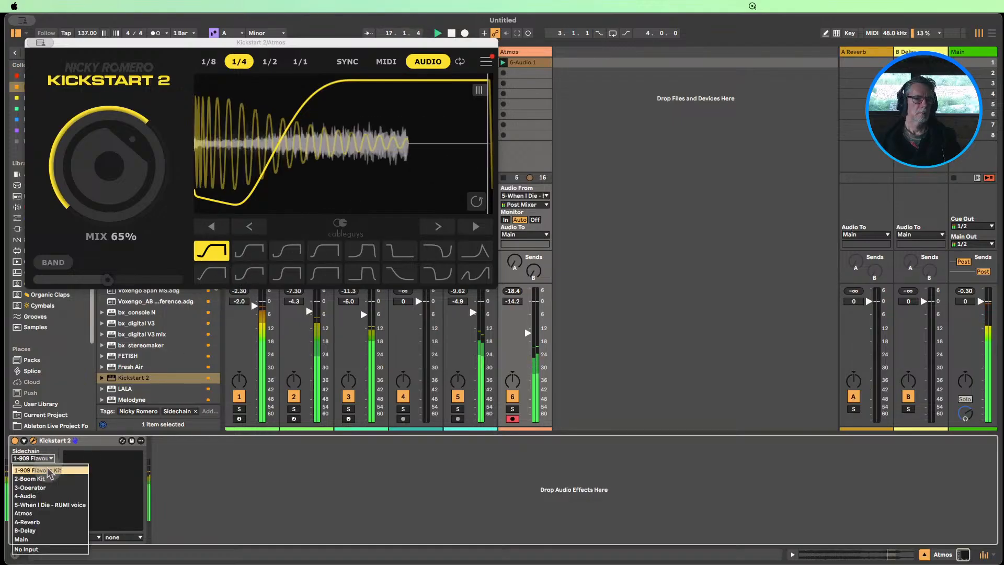
pyautogui.click(48, 470)
pyautogui.click(50, 467)
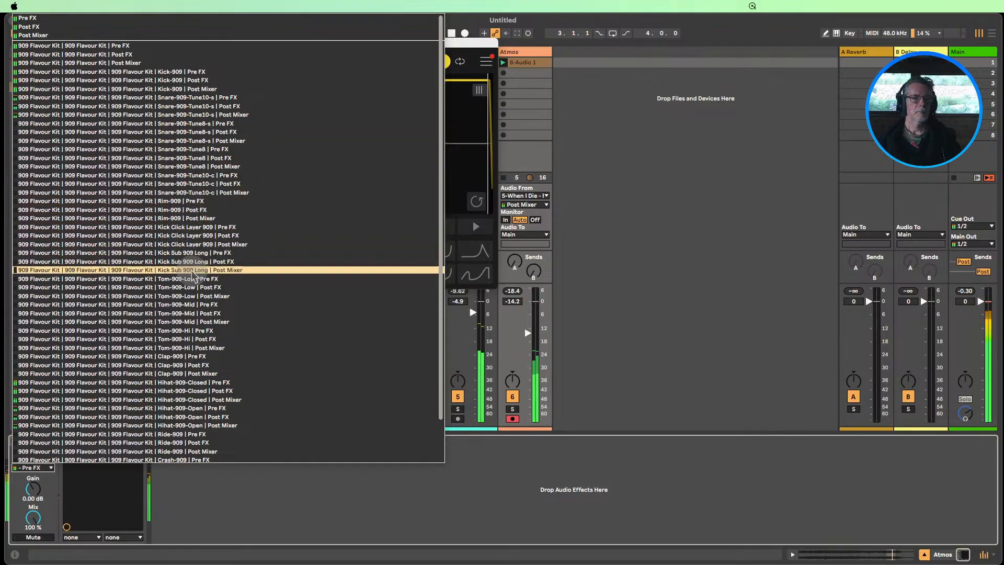
pyautogui.click(195, 385)
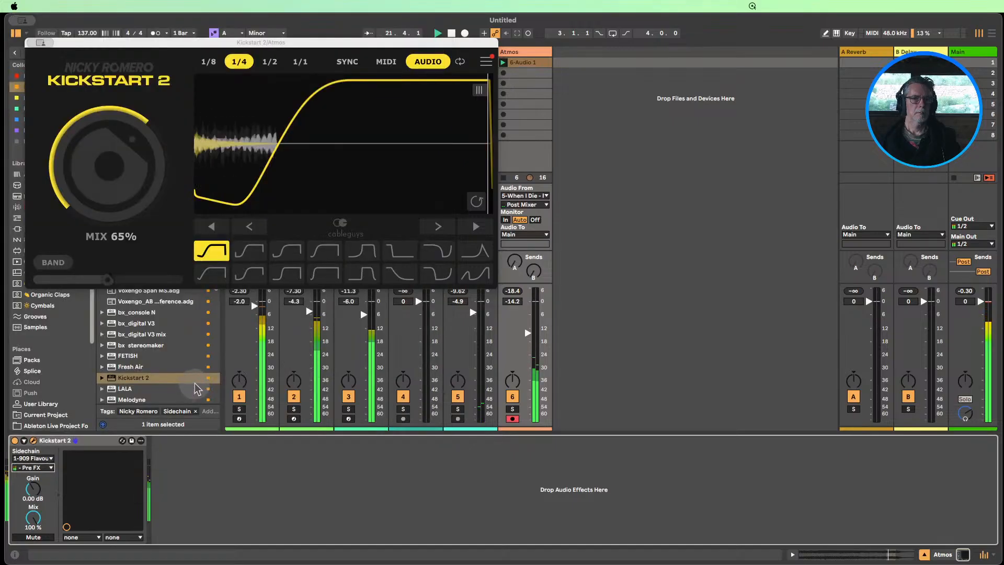
# Set Kickstart 2's sidechain source to the 909 Flavour Kit's Kick-909 Pre FX and lower the Atmos track volume to -19.6 dB
pyautogui.click(44, 458)
pyautogui.click(46, 470)
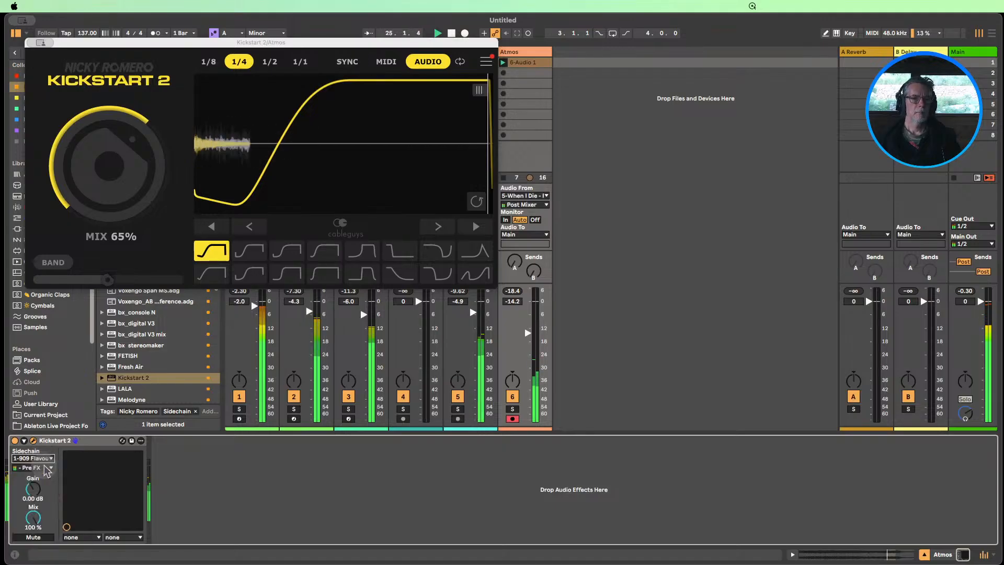
pyautogui.click(48, 468)
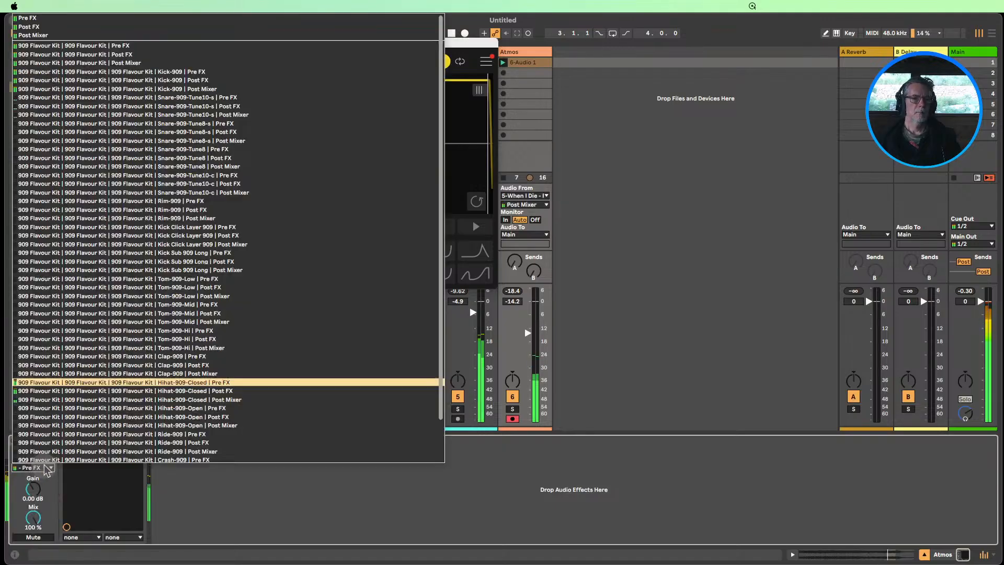
pyautogui.click(189, 74)
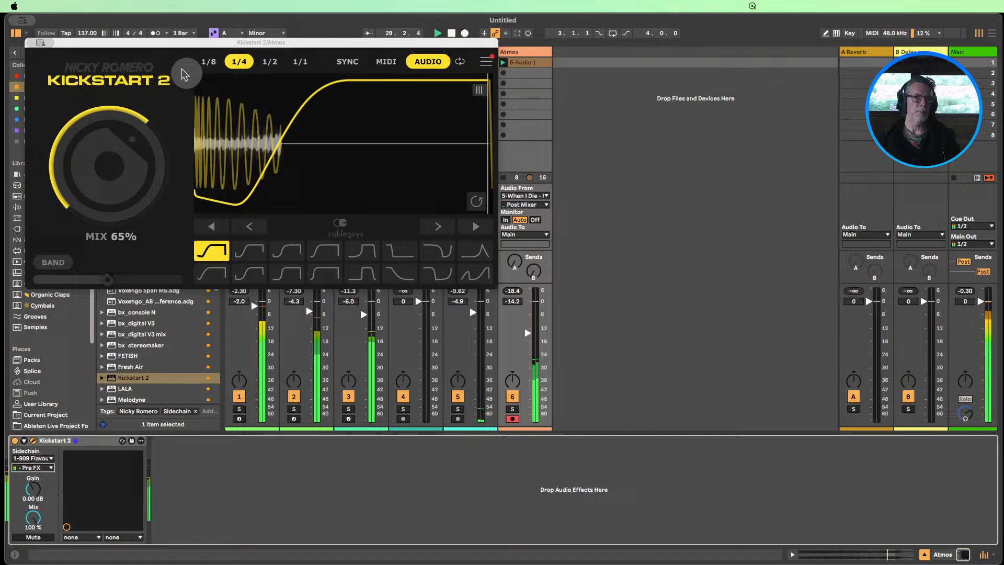
pyautogui.click(58, 56)
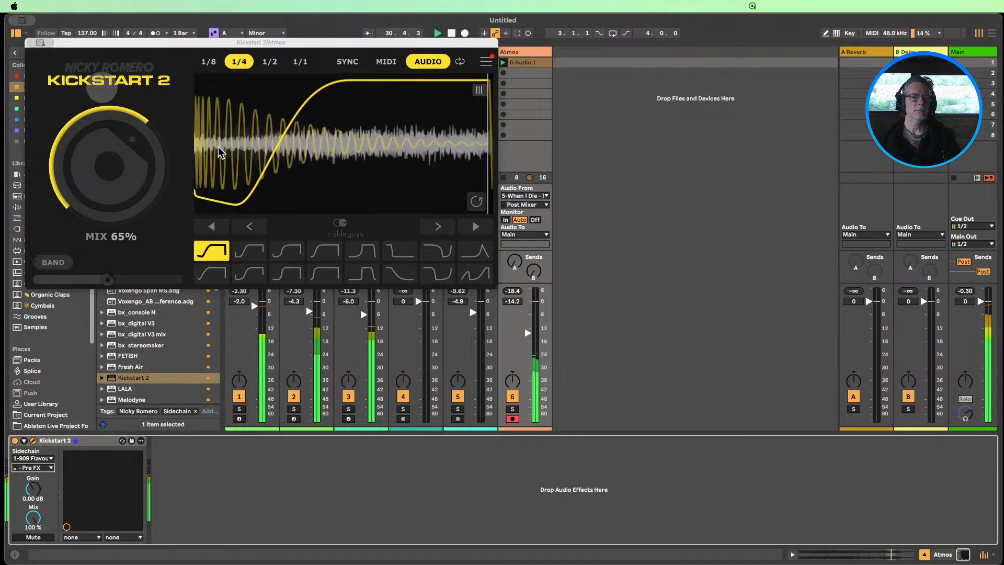
pyautogui.moveTo(527, 334); pyautogui.dragTo(527, 421)
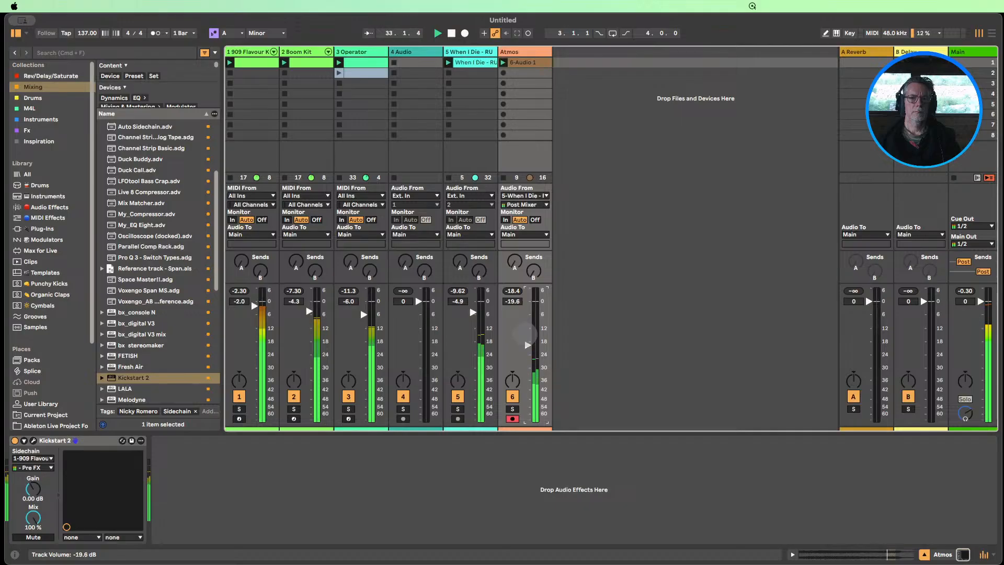
# Find EQ Eight among the audio effects and add it after Kickstart 2 on the Atmos track
pyautogui.click(43, 207)
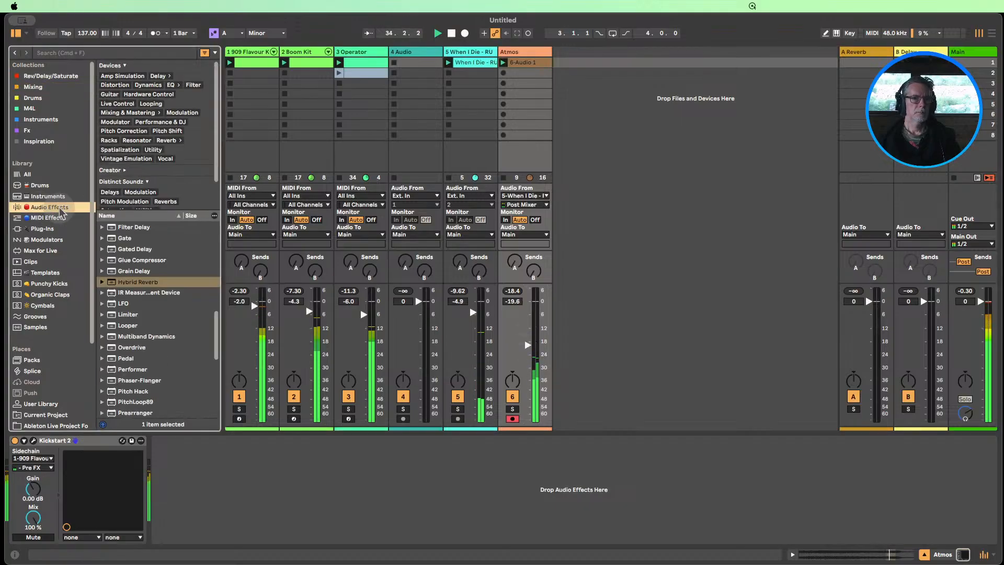
pyautogui.click(137, 282)
pyautogui.scroll(4, 138, 289)
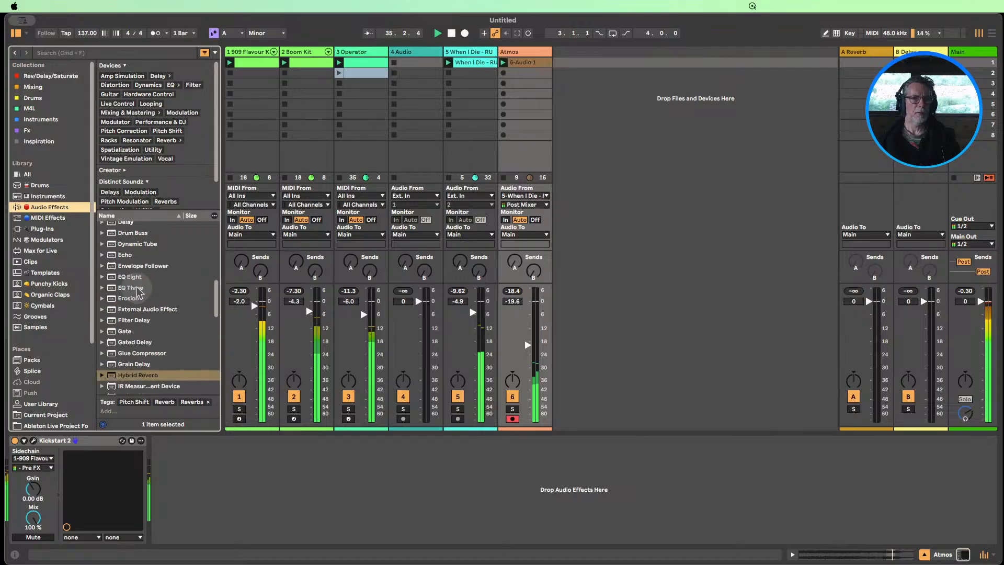
pyautogui.moveTo(134, 278); pyautogui.dragTo(251, 489)
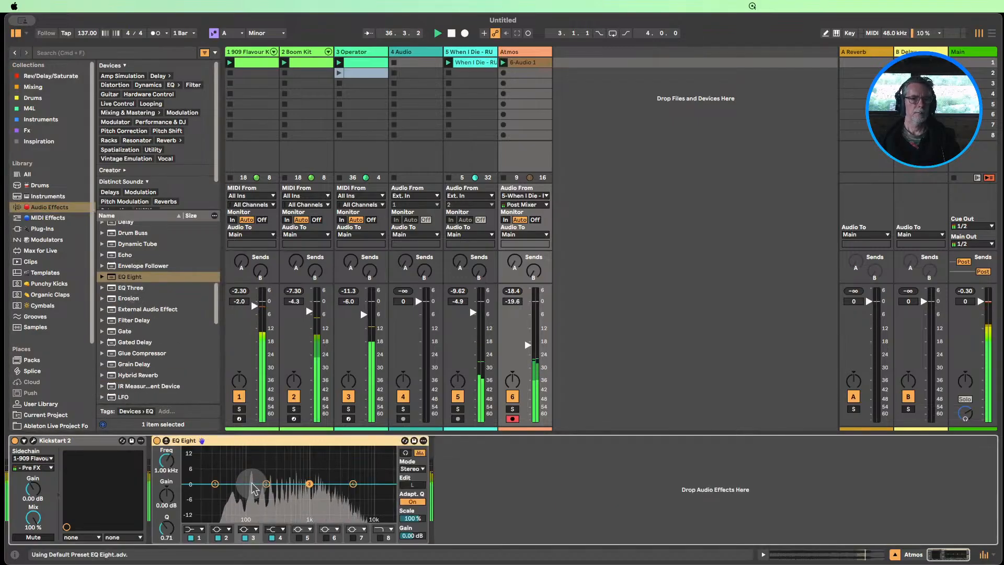
# Make EQ Eight's first band a low cut at 177 Hz, with the EQ placed before Kickstart 2, and collapse both devices
pyautogui.click(194, 530)
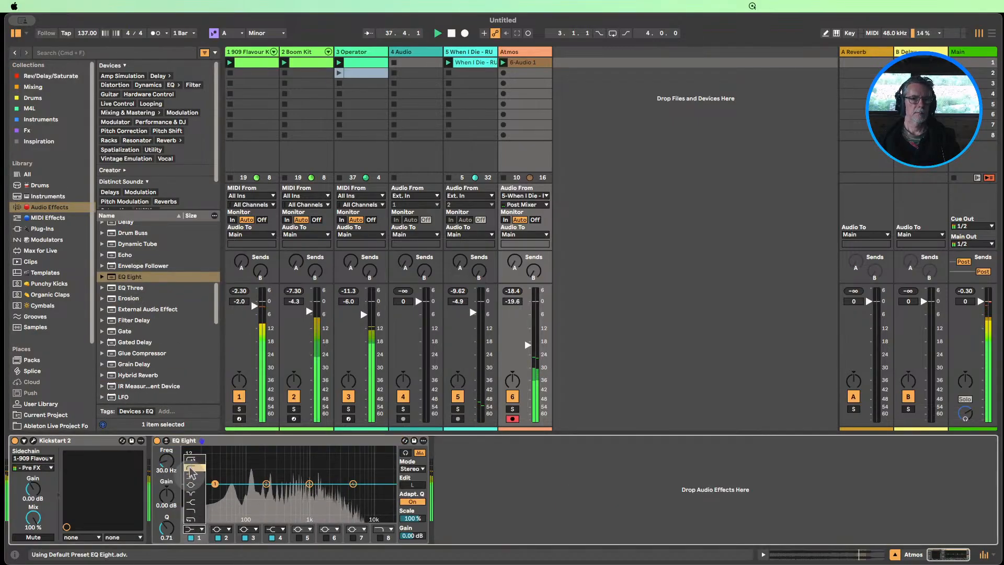
pyautogui.click(192, 467)
pyautogui.moveTo(169, 462)
pyautogui.mouseDown()
pyautogui.moveTo(170, 436)
pyautogui.moveTo(168, 460)
pyautogui.moveTo(51, 447)
pyautogui.mouseUp()
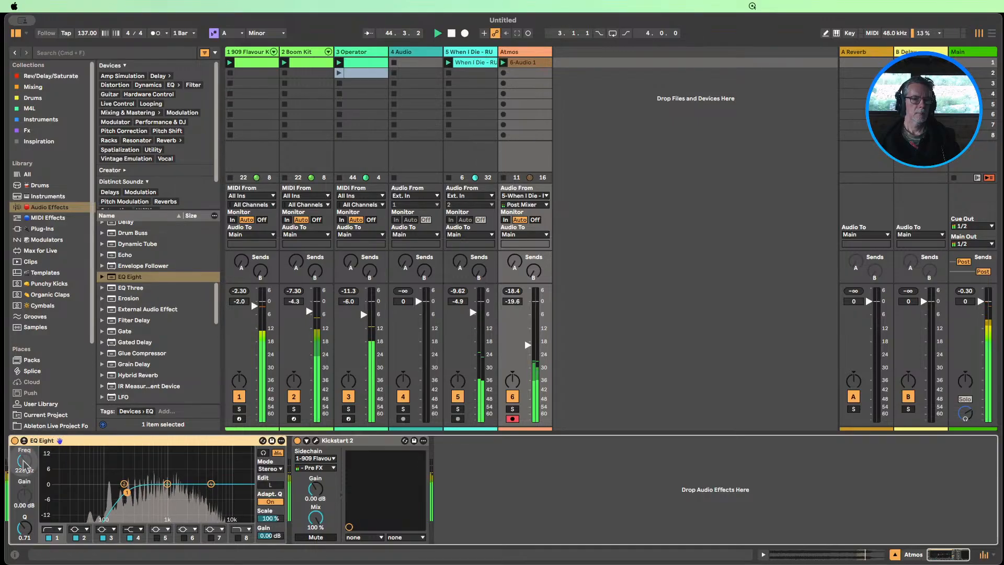
pyautogui.moveTo(25, 462); pyautogui.dragTo(25, 453)
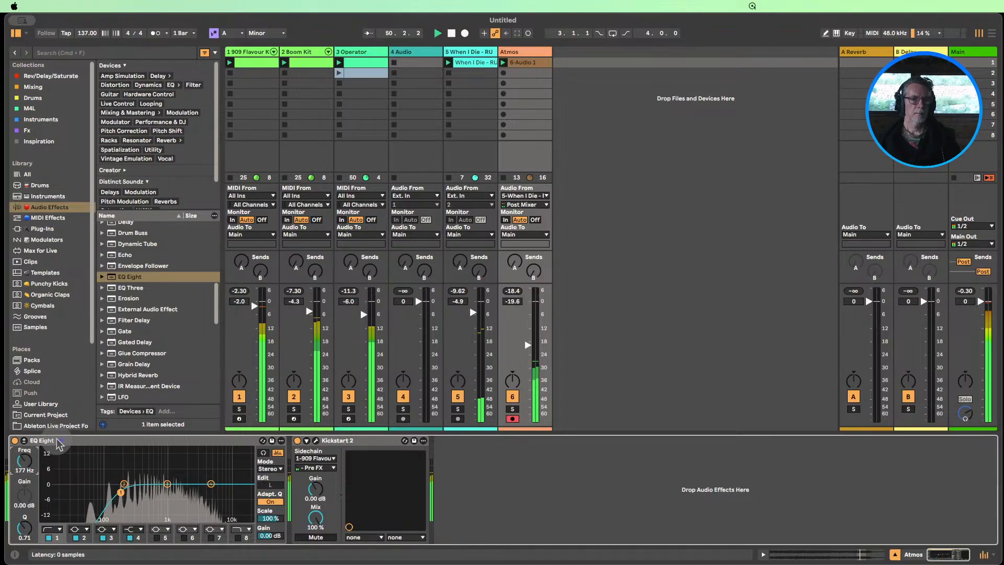
pyautogui.doubleClick(58, 440)
pyautogui.doubleClick(90, 439)
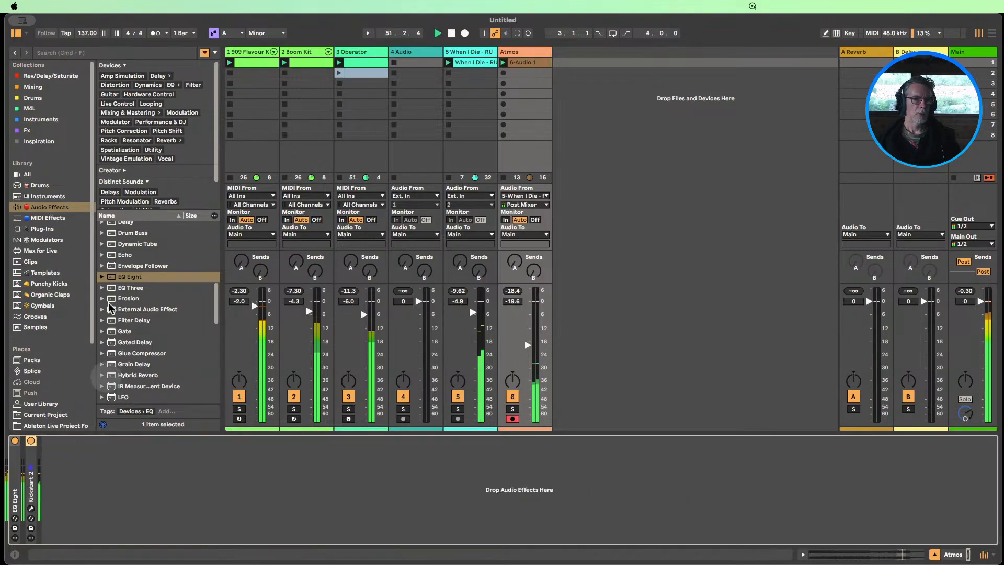
# Mute the 909 Flavour Kit and Boom Kit tracks and add an Auto Filter after Kickstart 2 on the Atmos track
pyautogui.click(239, 397)
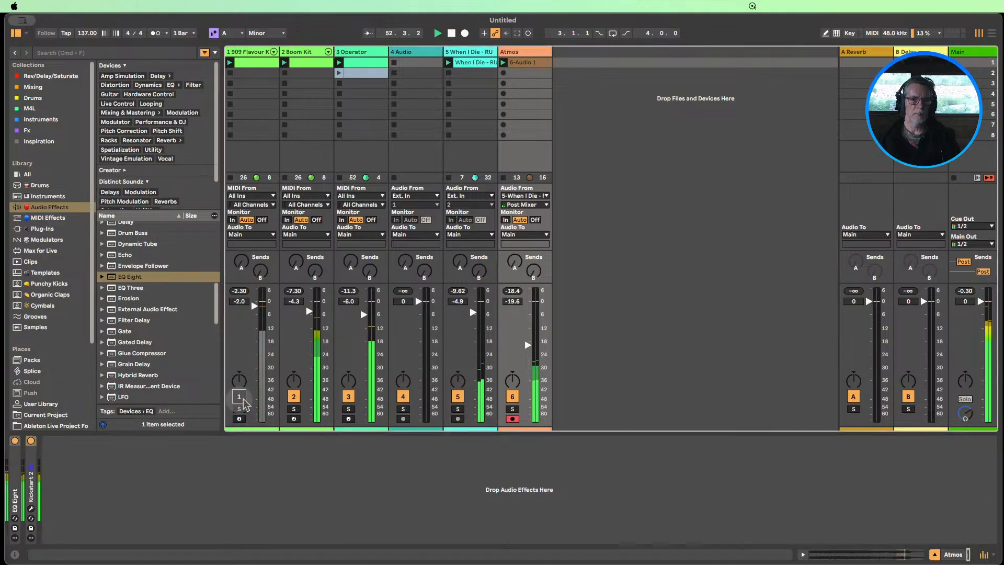
pyautogui.click(294, 396)
pyautogui.scroll(5, 166, 307)
pyautogui.scroll(3, 167, 307)
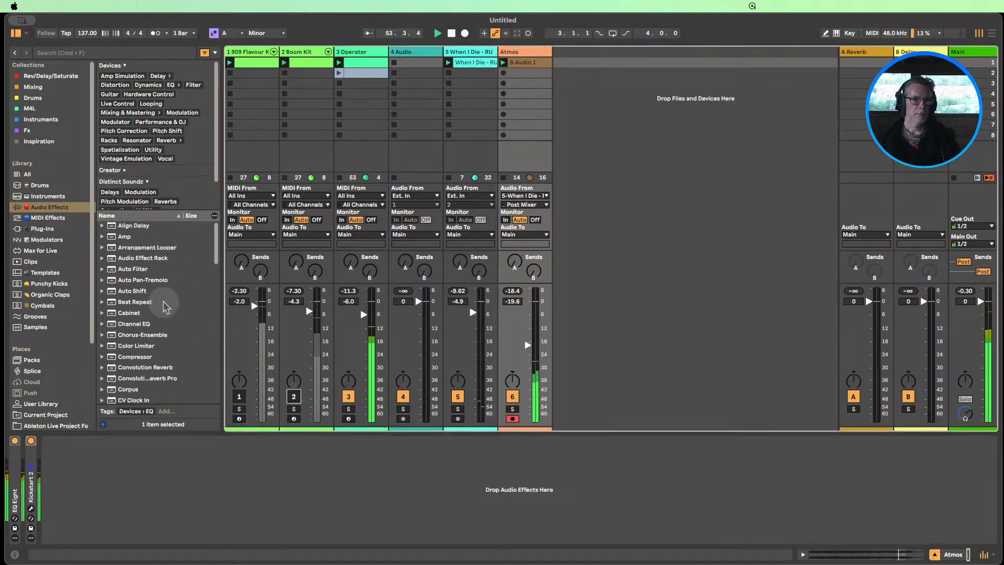
pyautogui.moveTo(133, 270); pyautogui.dragTo(123, 488)
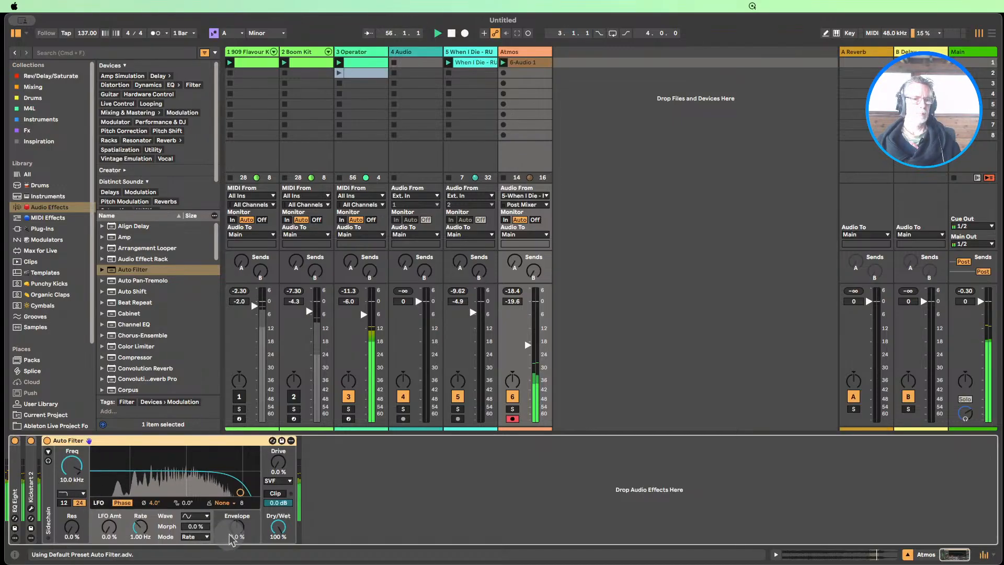
# Set the Auto Filter to 2.78 kHz with a 7.3% LFO amount at 0.18 Hz, and unmute both drum kit tracks
pyautogui.moveTo(238, 536); pyautogui.dragTo(238, 529)
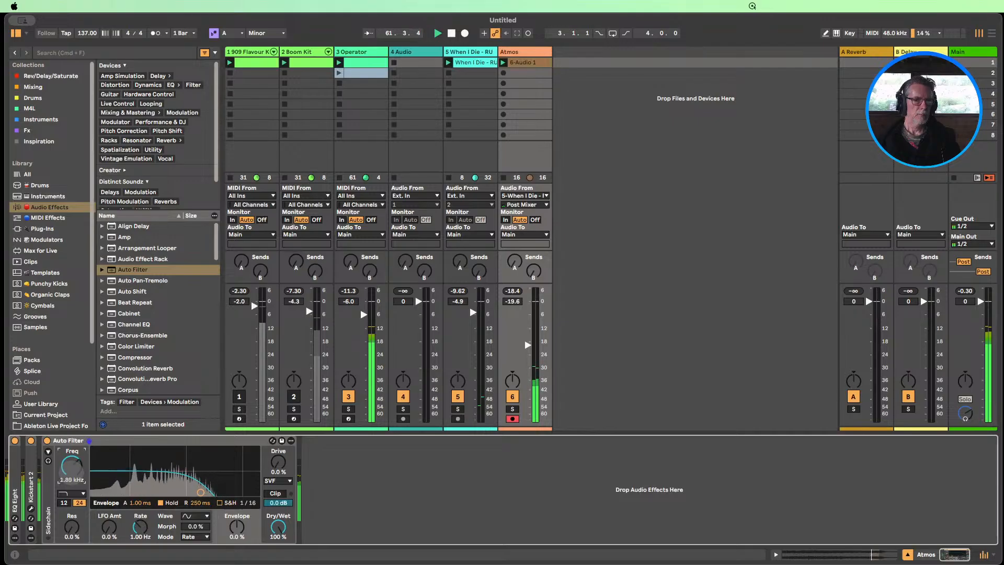
pyautogui.click(105, 526)
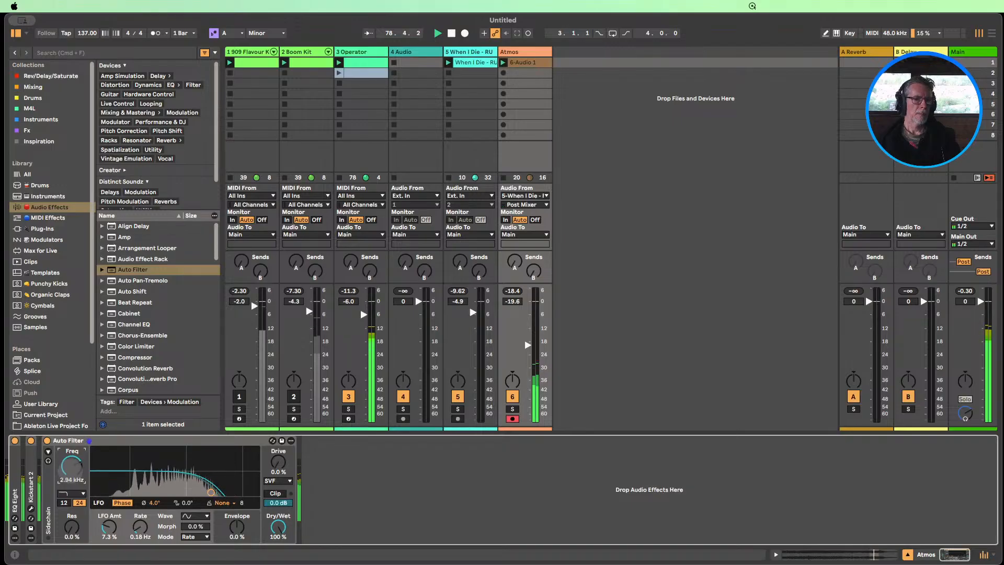
pyautogui.click(239, 397)
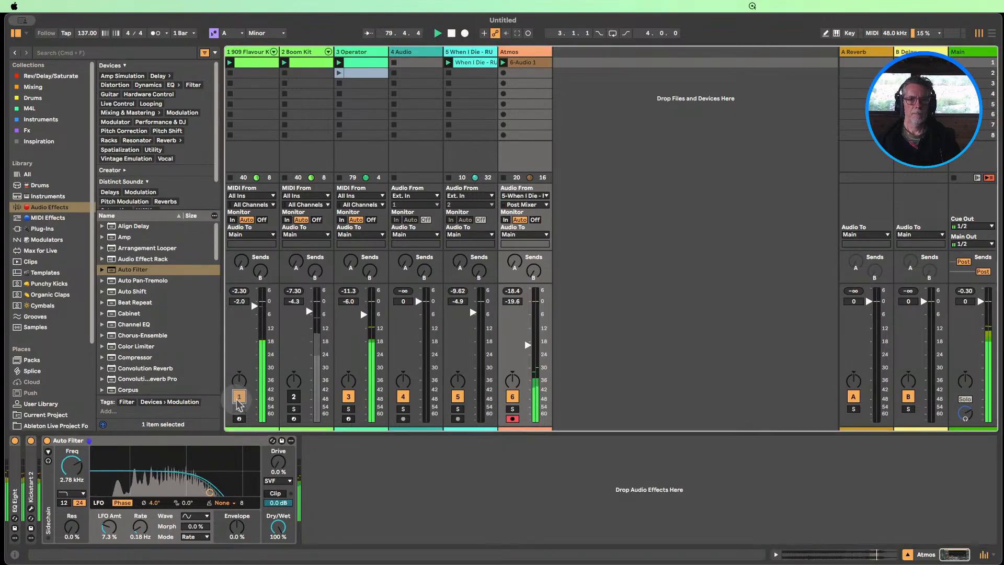
pyautogui.click(294, 398)
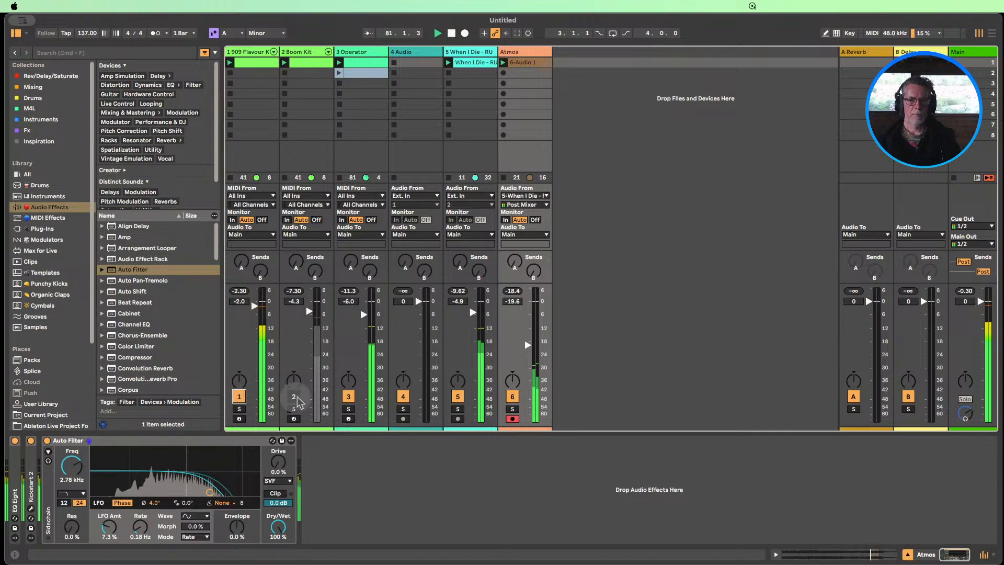
pyautogui.click(294, 398)
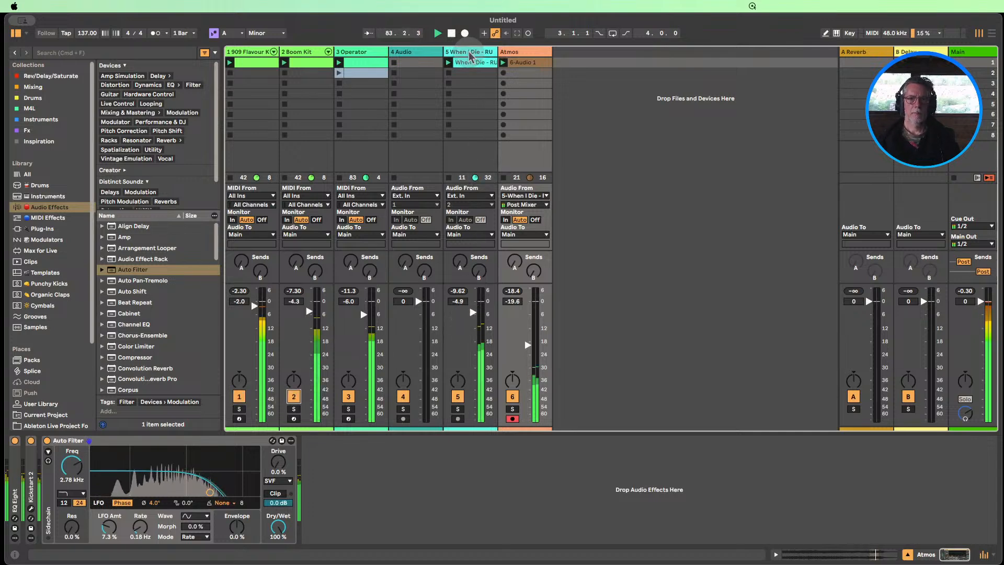
# Collapse Hybrid Reverb and Limiter on the RUMI voice track and insert another Echo between Spectral Resonator and Hybrid Reverb
pyautogui.click(470, 316)
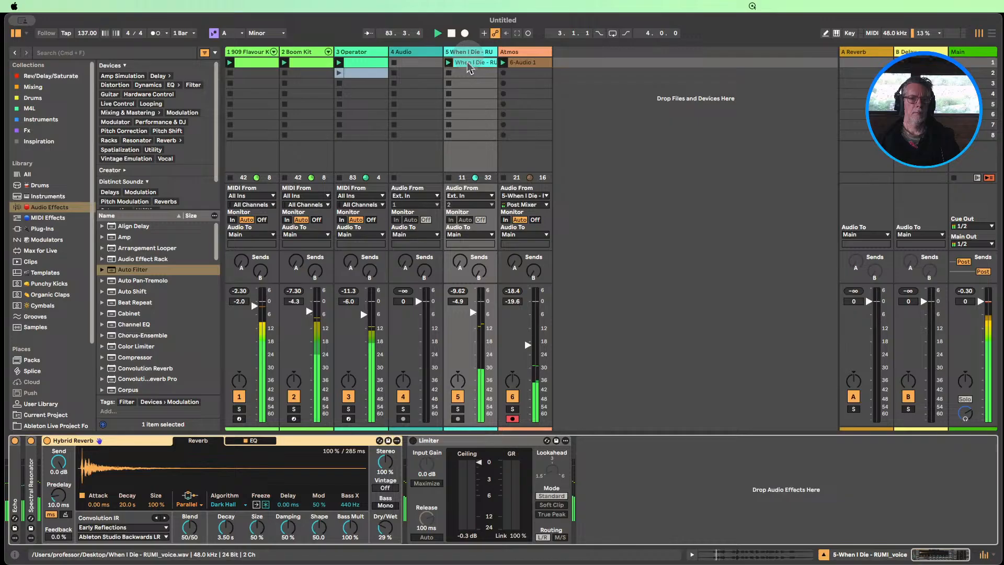
pyautogui.keyDown('alt'); pyautogui.doubleClick(111, 443); pyautogui.keyUp('alt')
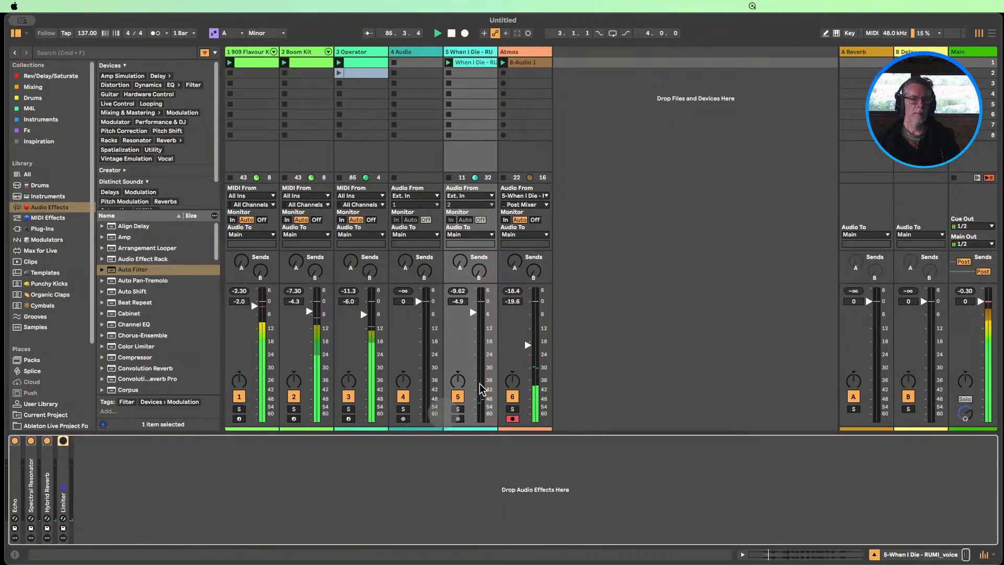
pyautogui.click(31, 454)
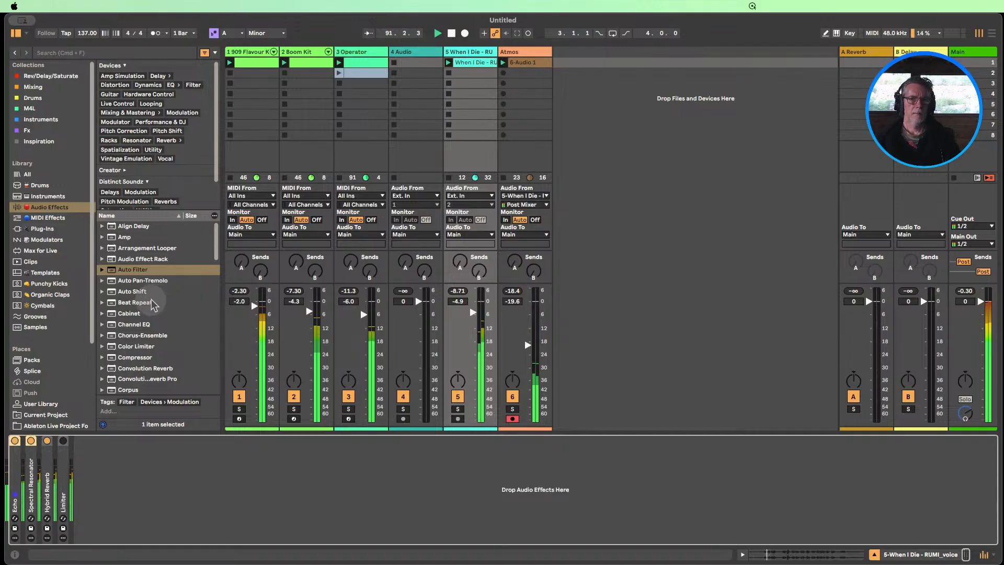
pyautogui.scroll(-4, 156, 324)
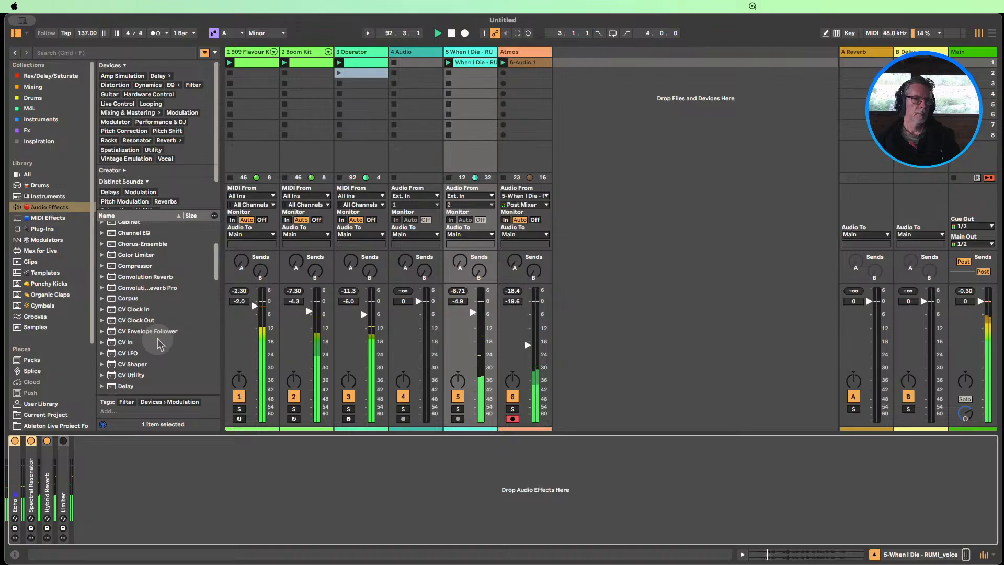
pyautogui.scroll(-2, 160, 344)
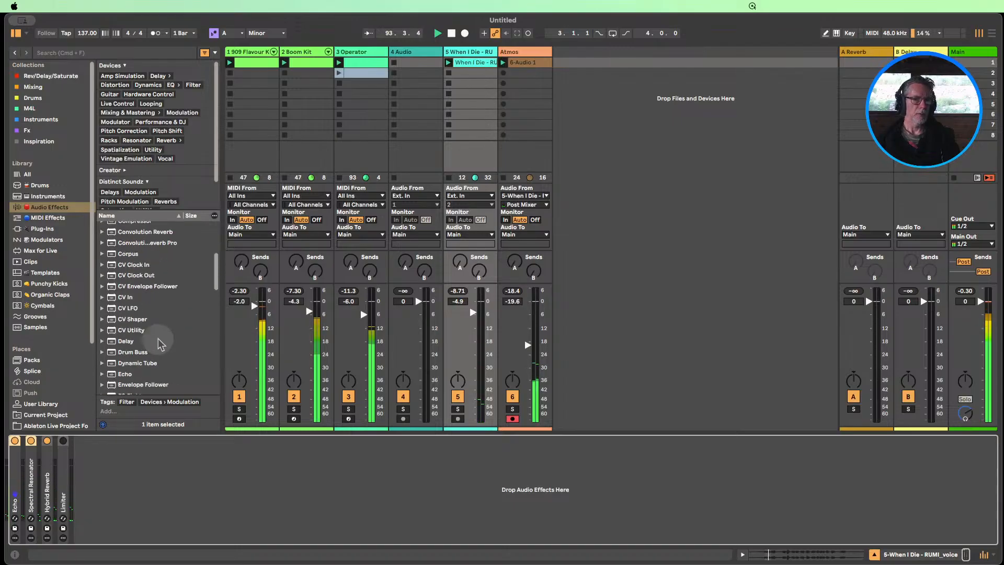
pyautogui.scroll(5, 160, 343)
pyautogui.scroll(-8, 156, 340)
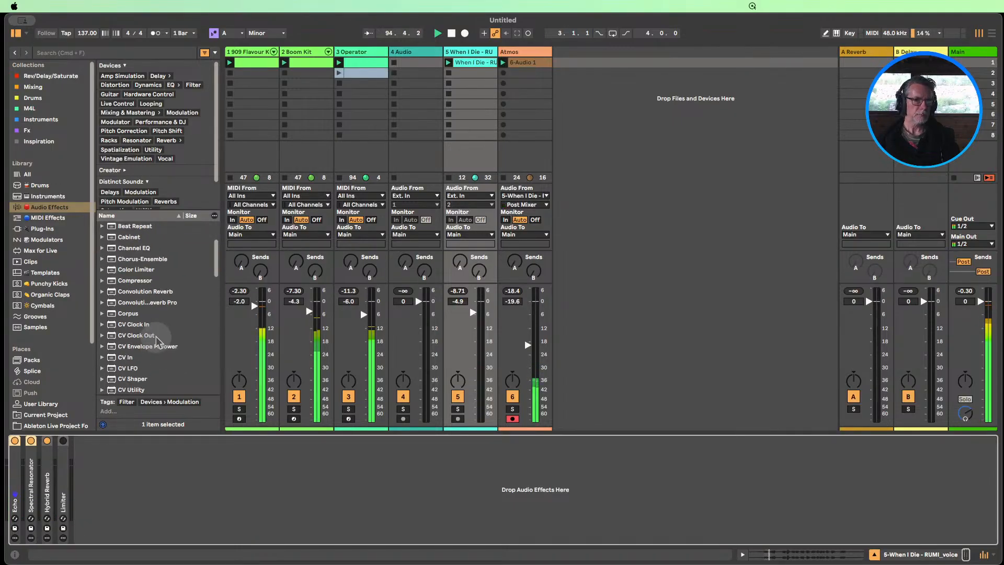
pyautogui.moveTo(128, 322); pyautogui.dragTo(48, 494)
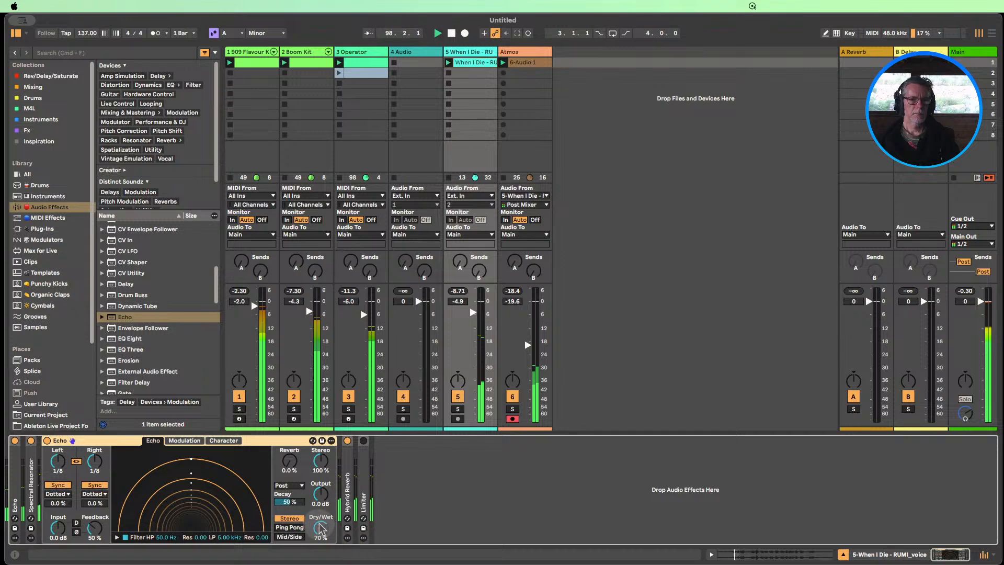
# Unlink the new Echo's left and right delay times and set the right delay to 1/4
pyautogui.click(76, 462)
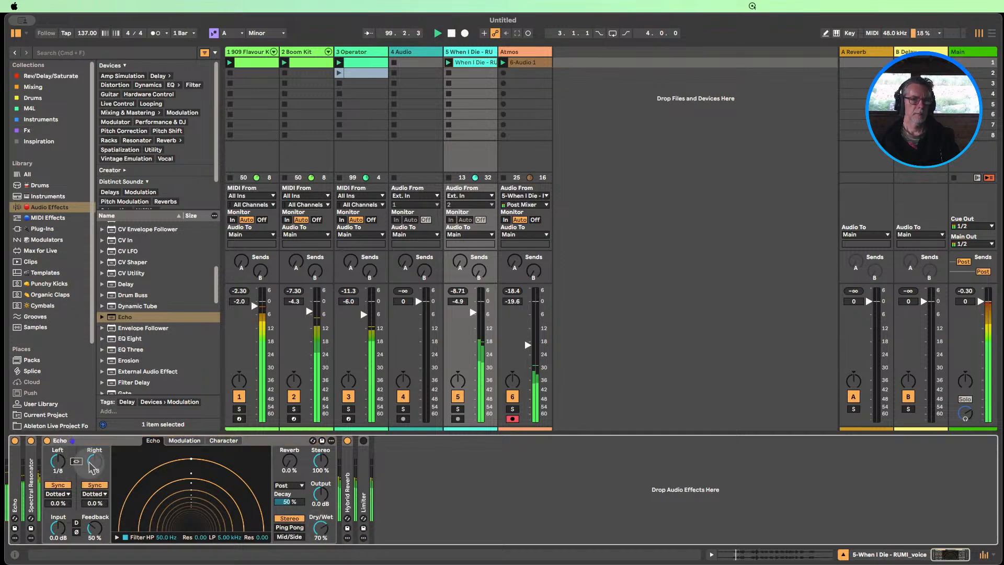
pyautogui.click(90, 462)
pyautogui.moveTo(90, 463); pyautogui.dragTo(94, 459)
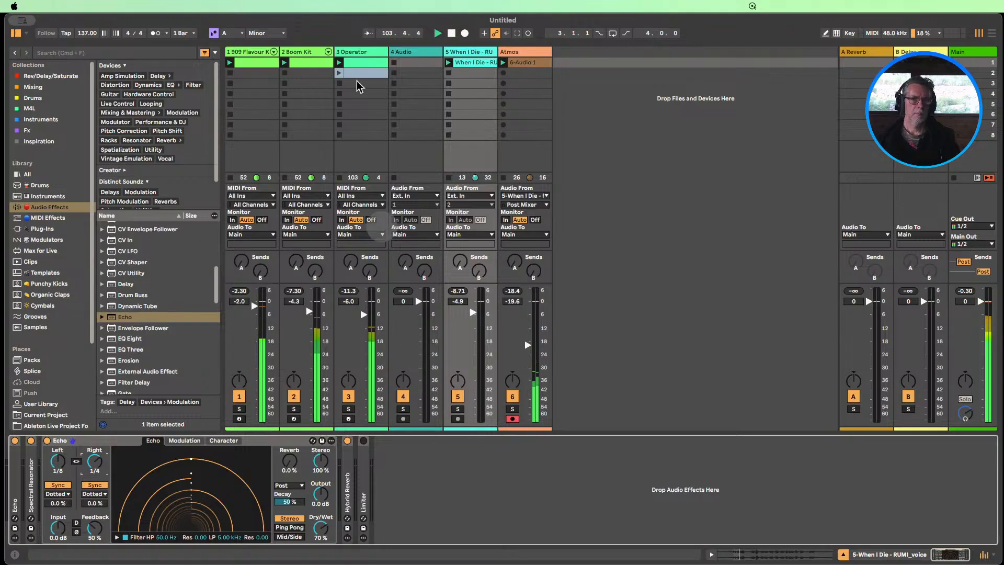
# Expand the Operator instrument on the Operator track and set its filter frequency to 243 Hz
pyautogui.click(356, 52)
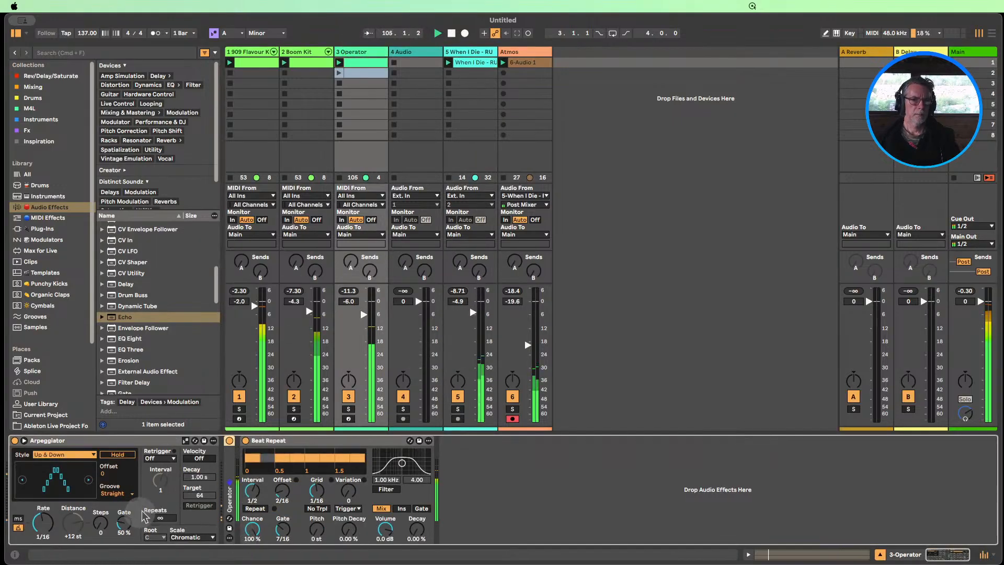
pyautogui.doubleClick(230, 467)
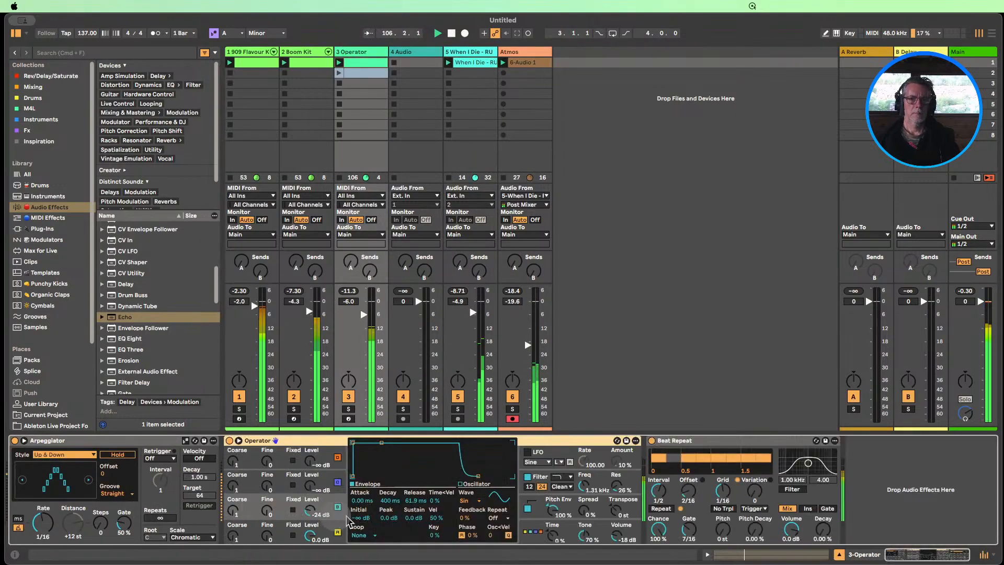
pyautogui.click(581, 475)
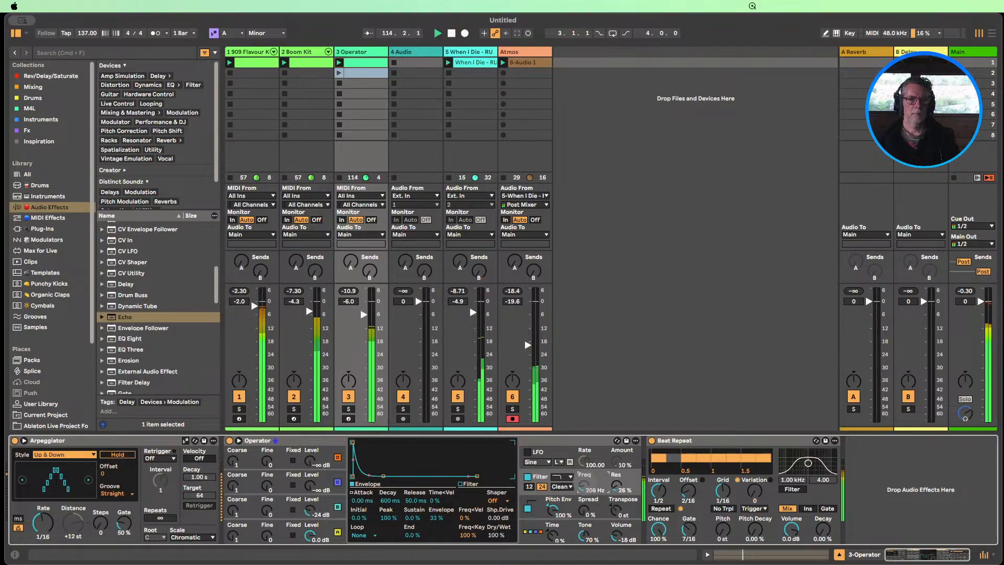
pyautogui.moveTo(586, 482); pyautogui.dragTo(586, 484)
# Try a different global Time amount in Operator, and collapse the Operator and Beat Repeat devices
pyautogui.moveTo(551, 532); pyautogui.dragTo(551, 484)
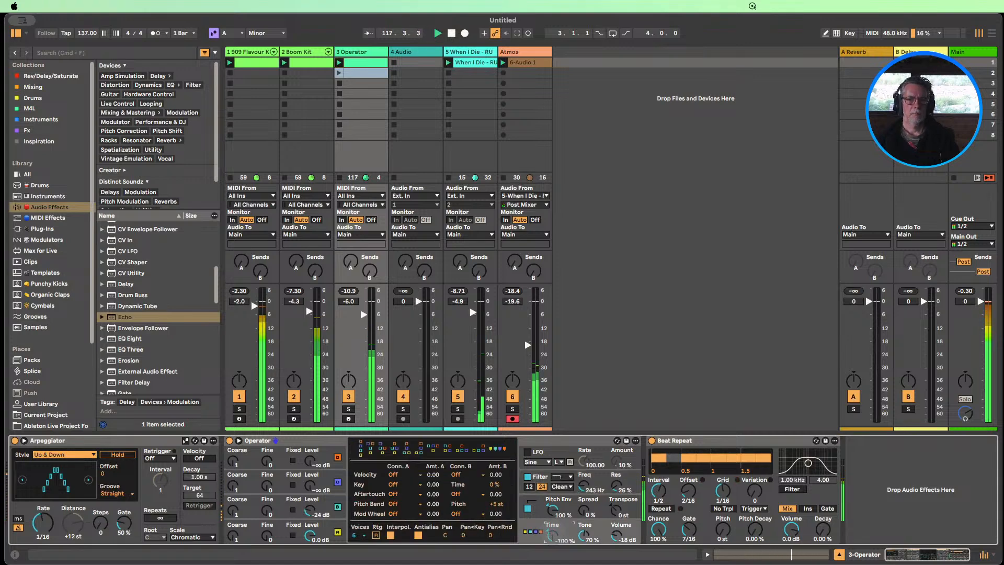
pyautogui.moveTo(552, 535); pyautogui.dragTo(553, 518)
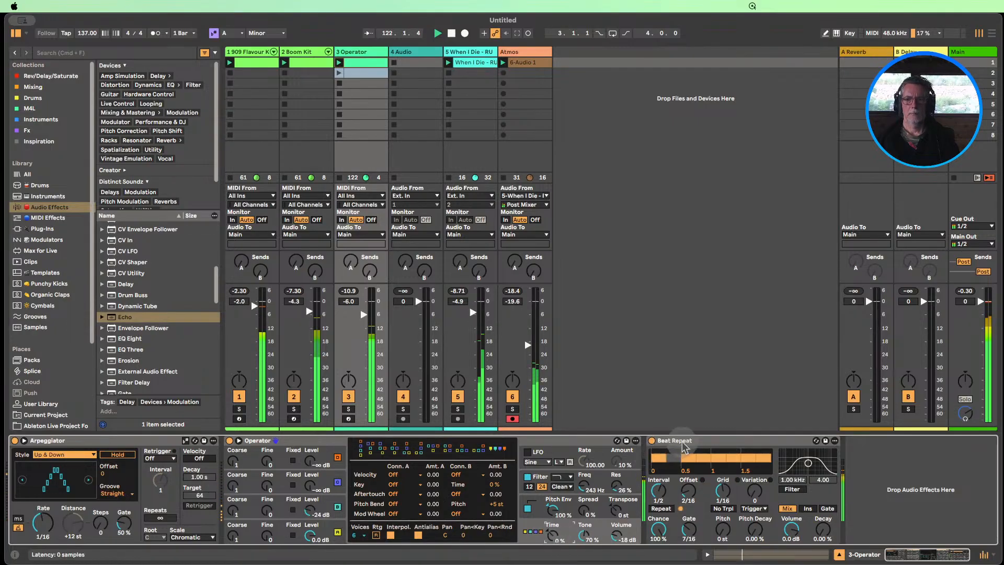
pyautogui.doubleClick(303, 442)
pyautogui.doubleClick(319, 442)
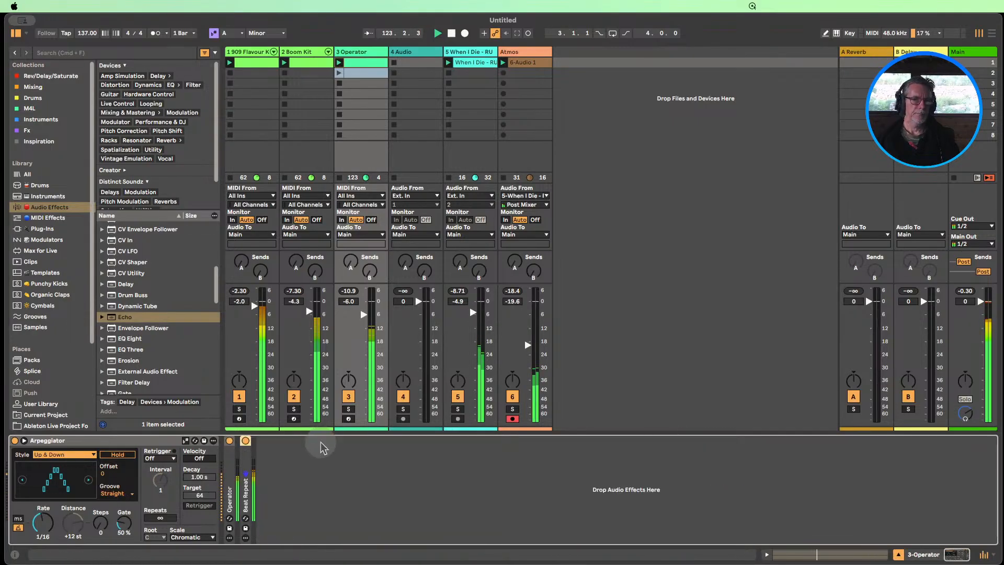
# Audition the Boom Kit's Orig, Boom in F, Variation 1 and Variation 2 macro variations, muting the 909 Flavour Kit track
pyautogui.click(303, 55)
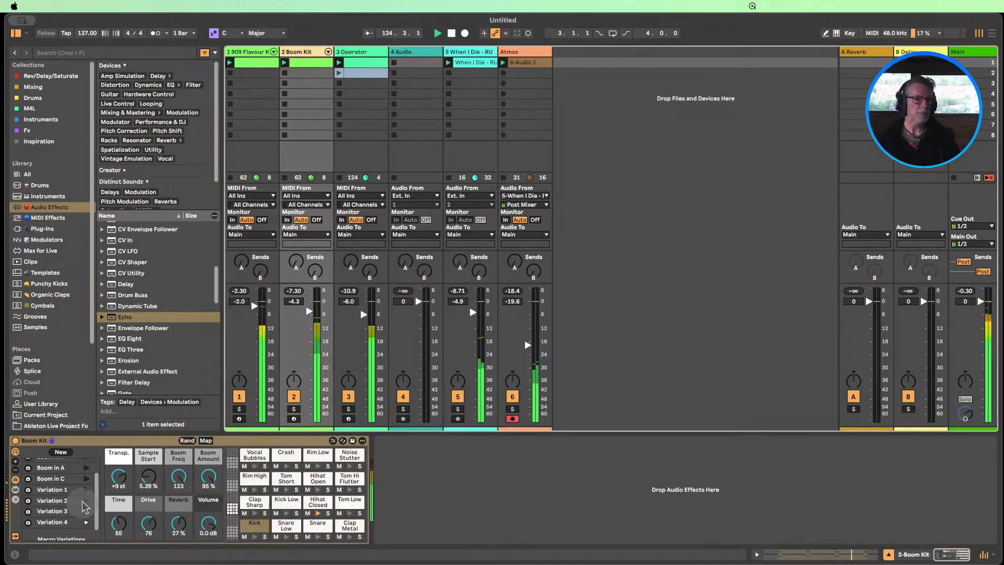
pyautogui.scroll(2, 82, 476)
pyautogui.click(86, 463)
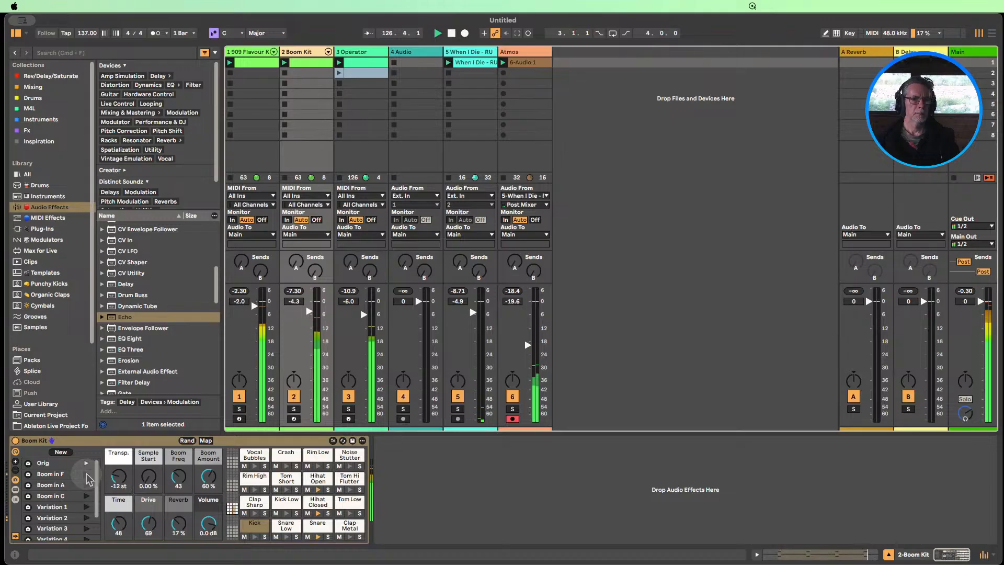
pyautogui.click(239, 396)
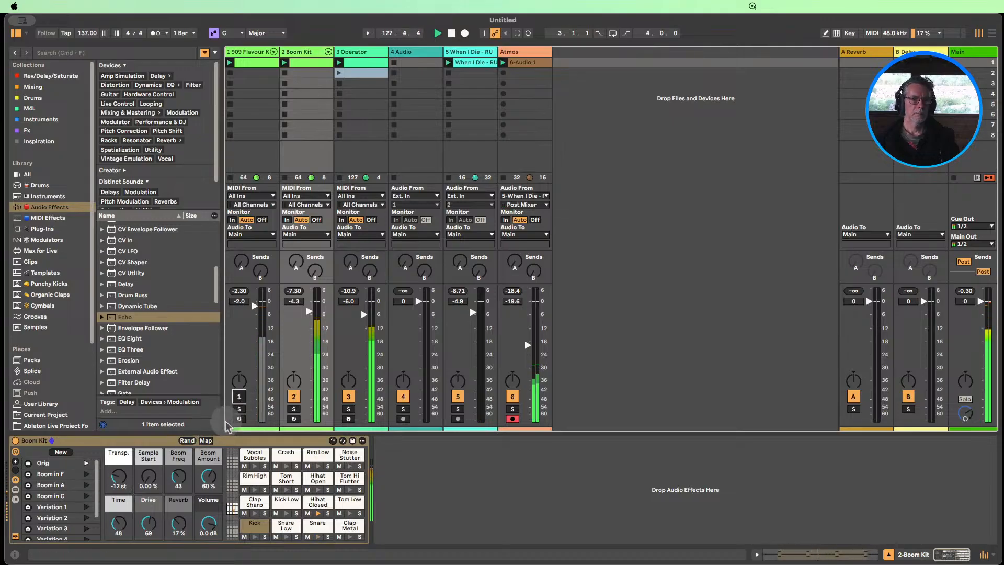
pyautogui.scroll(-1, 90, 504)
pyautogui.click(86, 502)
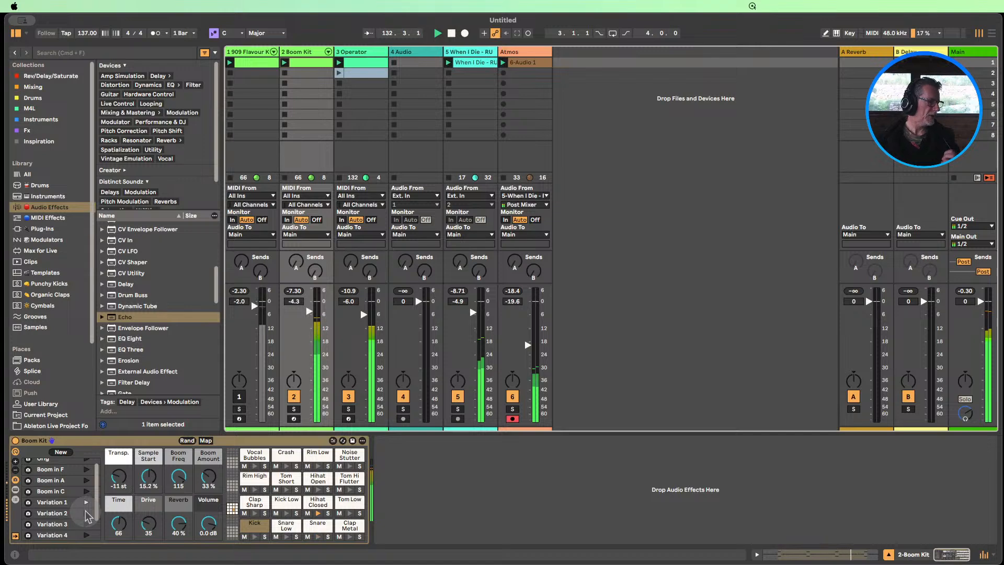
pyautogui.click(87, 514)
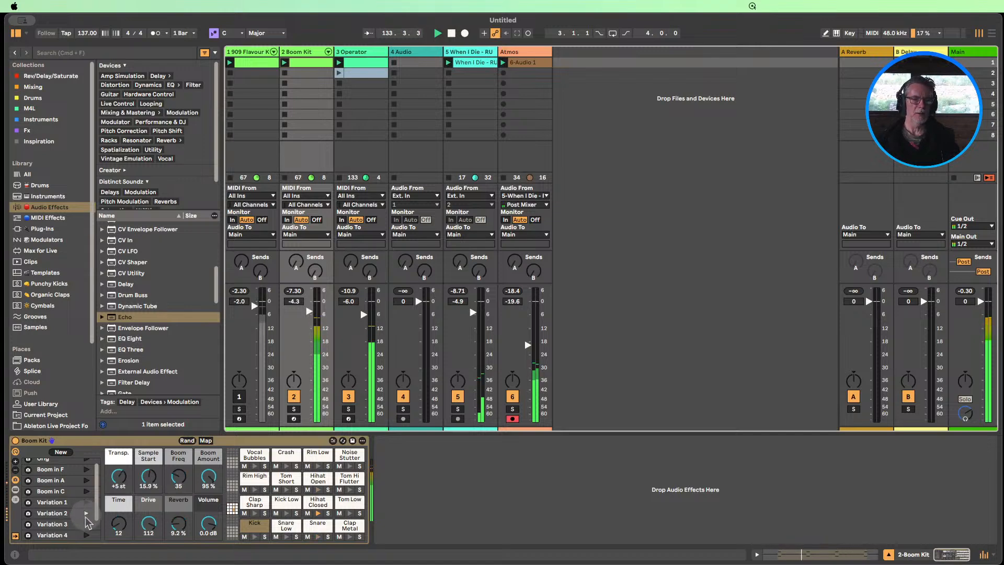
# Recall the Boom Kit's Variation 3 macro variation, unmute the 909 Flavour Kit track and stop playback
pyautogui.click(86, 524)
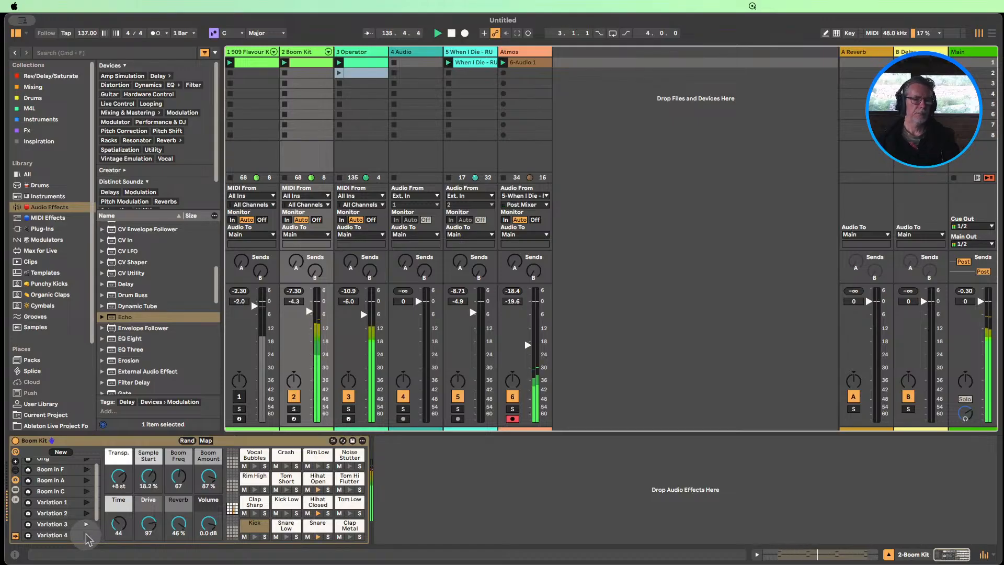
pyautogui.click(87, 535)
pyautogui.click(86, 524)
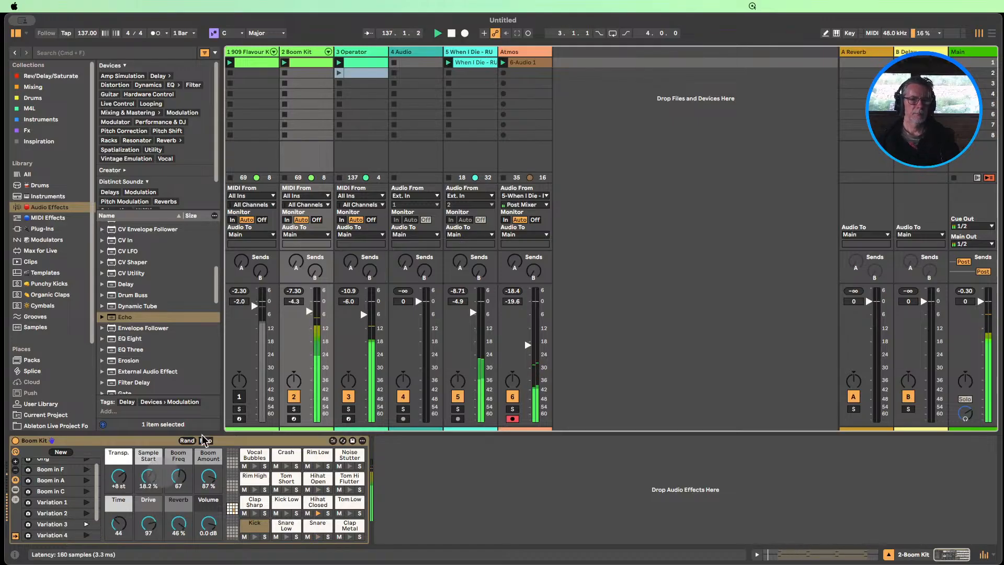
pyautogui.click(239, 397)
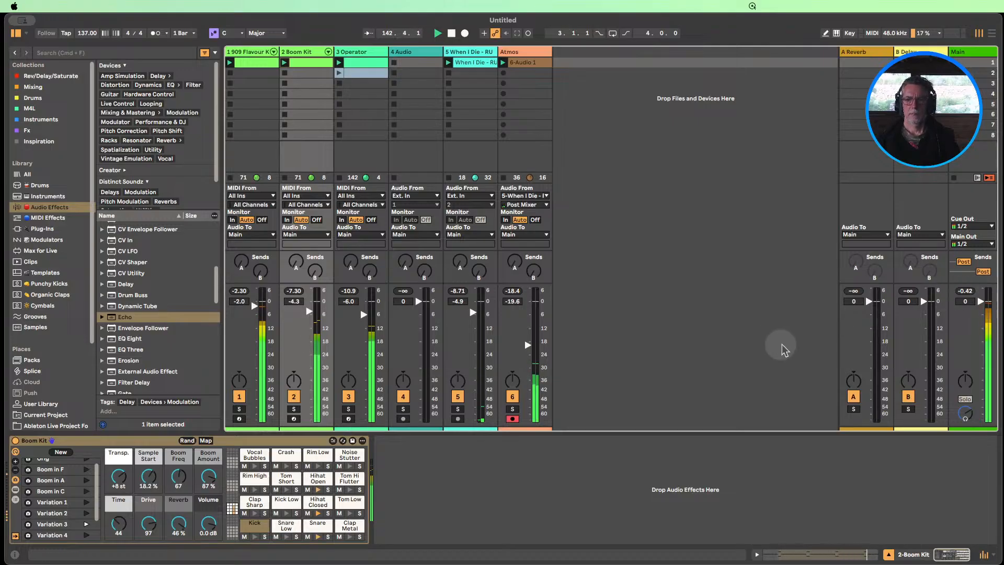
pyautogui.click(452, 33)
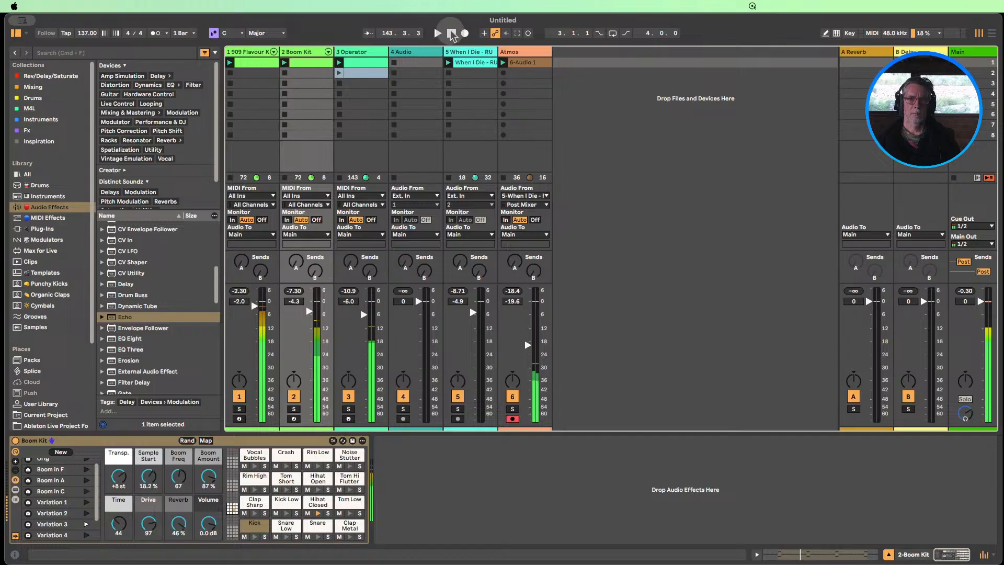
# Insert a new MIDI track directly after the Operator track
pyautogui.rightClick(348, 52)
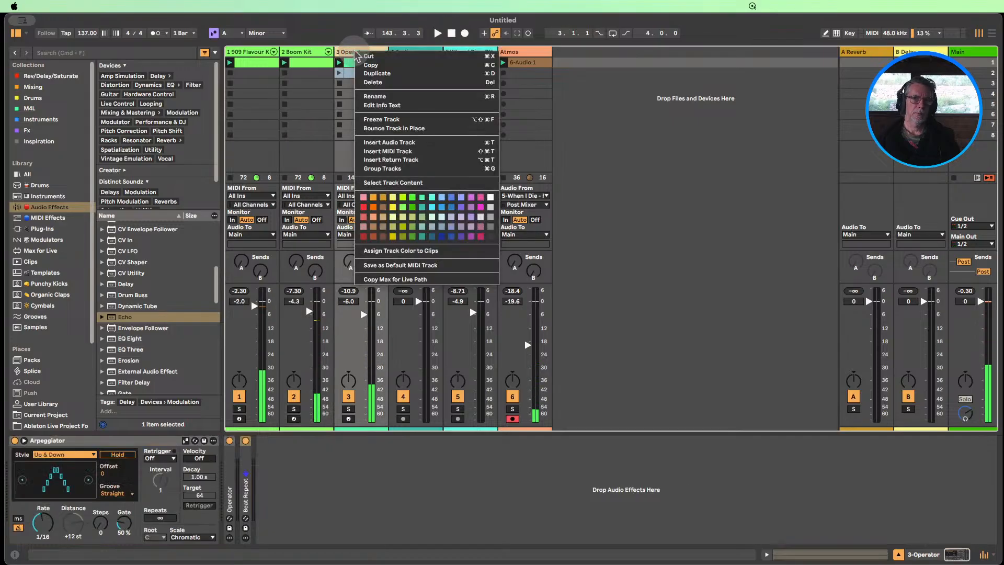
pyautogui.click(398, 152)
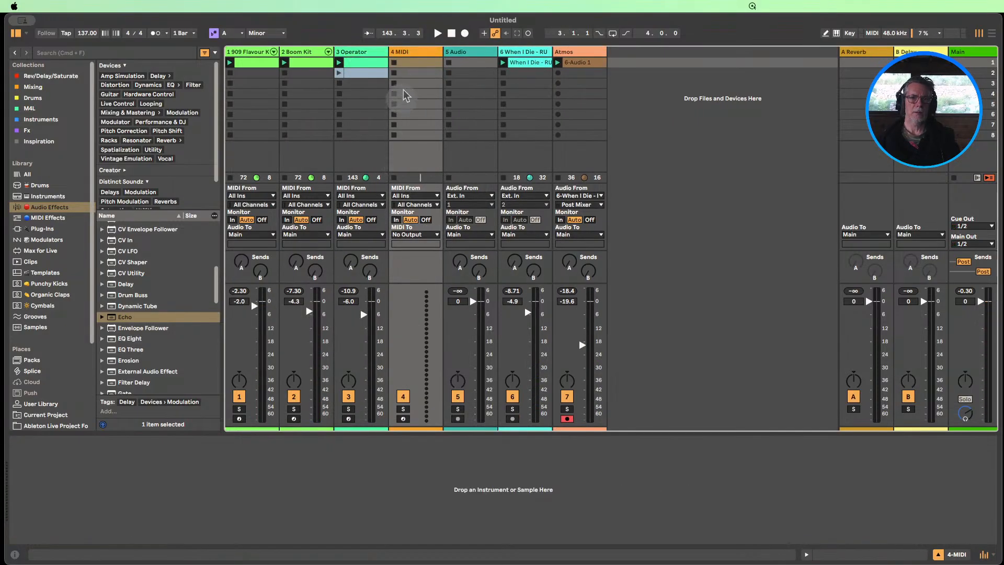
# Examine the note pitches in the Operator track's first clip, enlarging the note area over the velocity lane
pyautogui.doubleClick(351, 66)
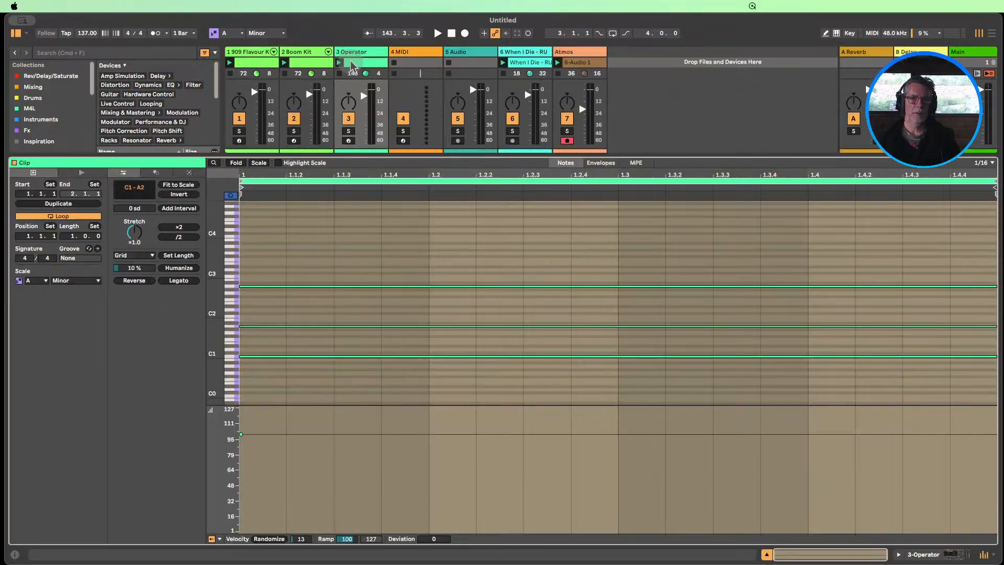
pyautogui.moveTo(210, 325); pyautogui.dragTo(230, 337)
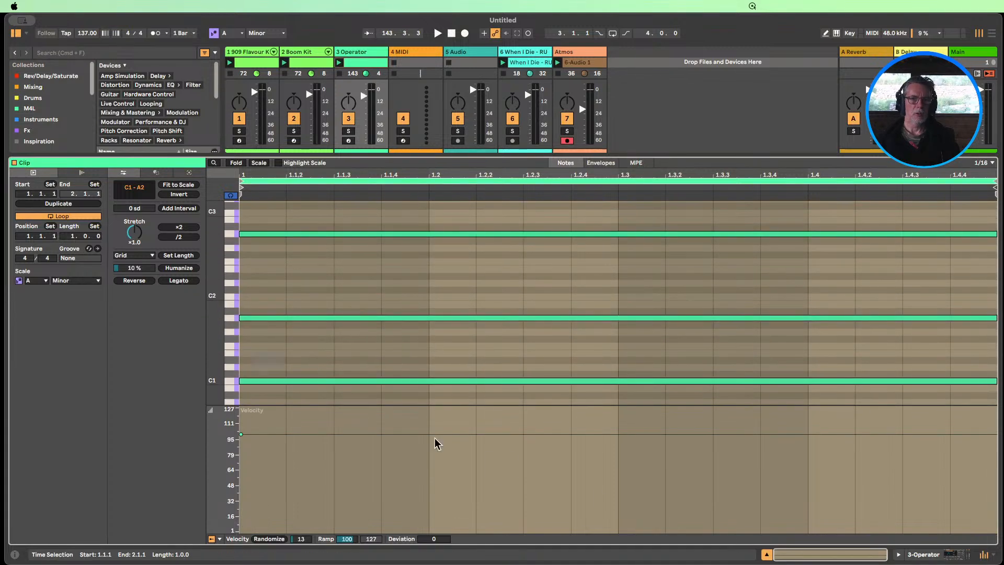
pyautogui.moveTo(242, 407); pyautogui.dragTo(242, 513)
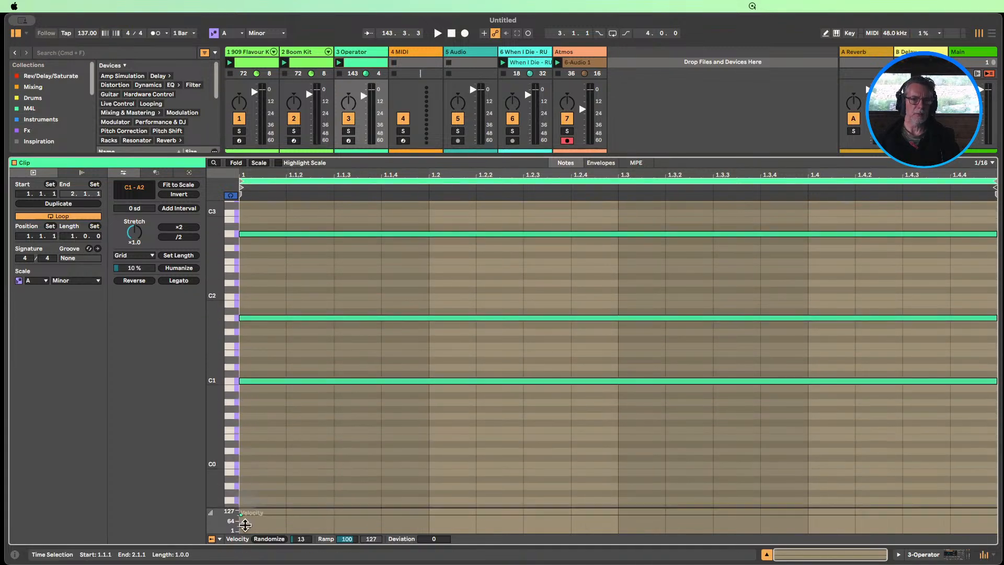
pyautogui.scroll(2, 224, 413)
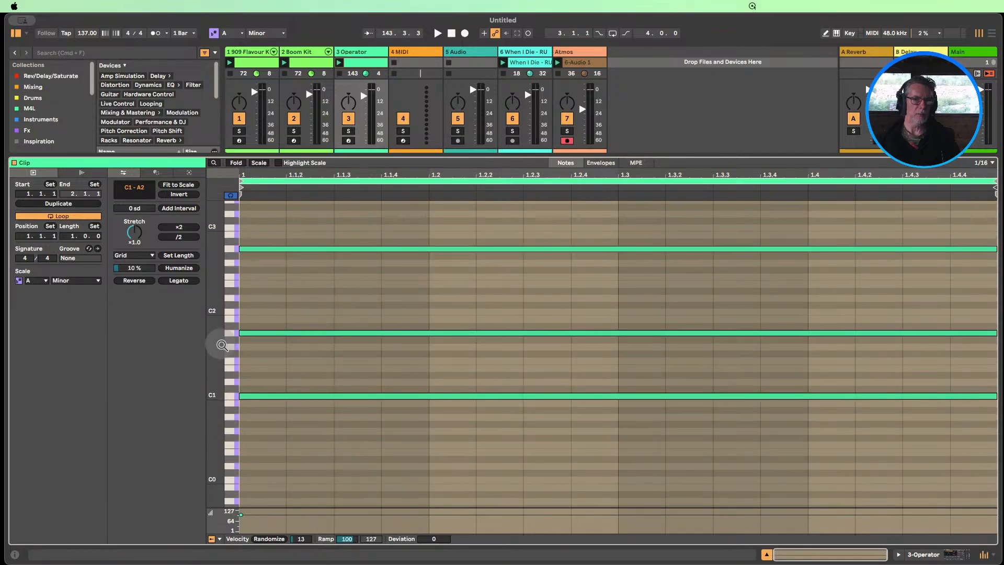
pyautogui.moveTo(213, 363); pyautogui.dragTo(228, 326)
pyautogui.click(262, 271)
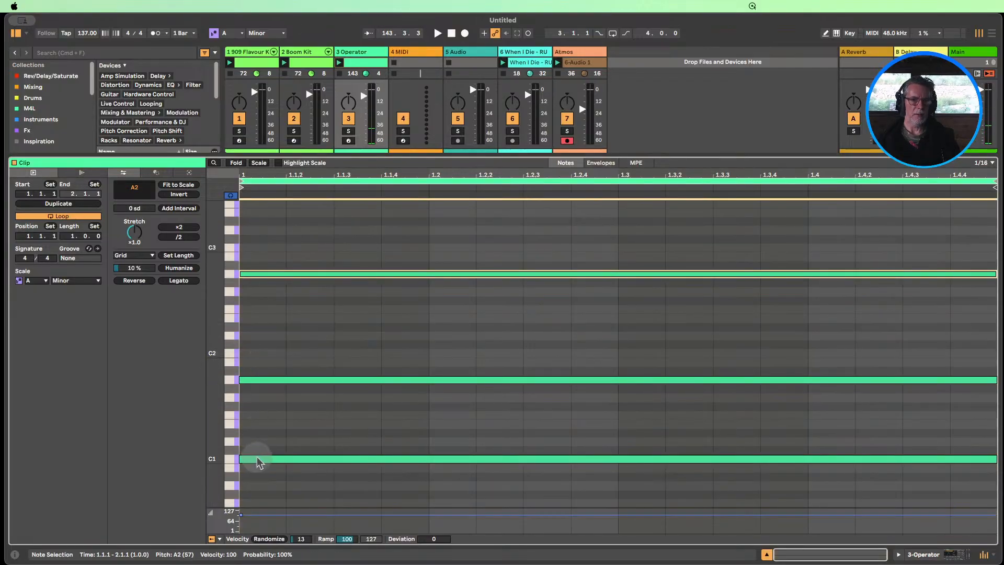
pyautogui.click(768, 555)
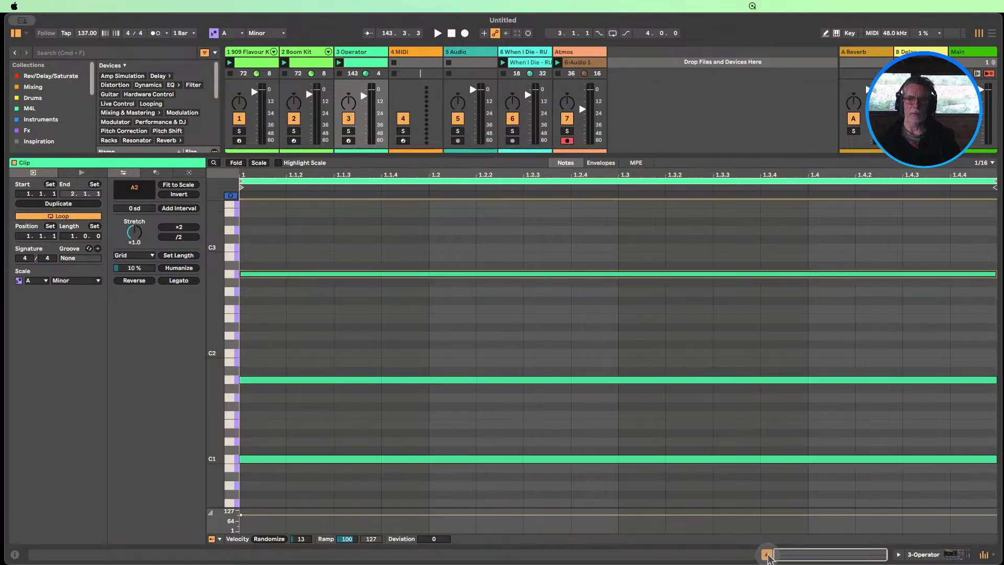
pyautogui.click(578, 66)
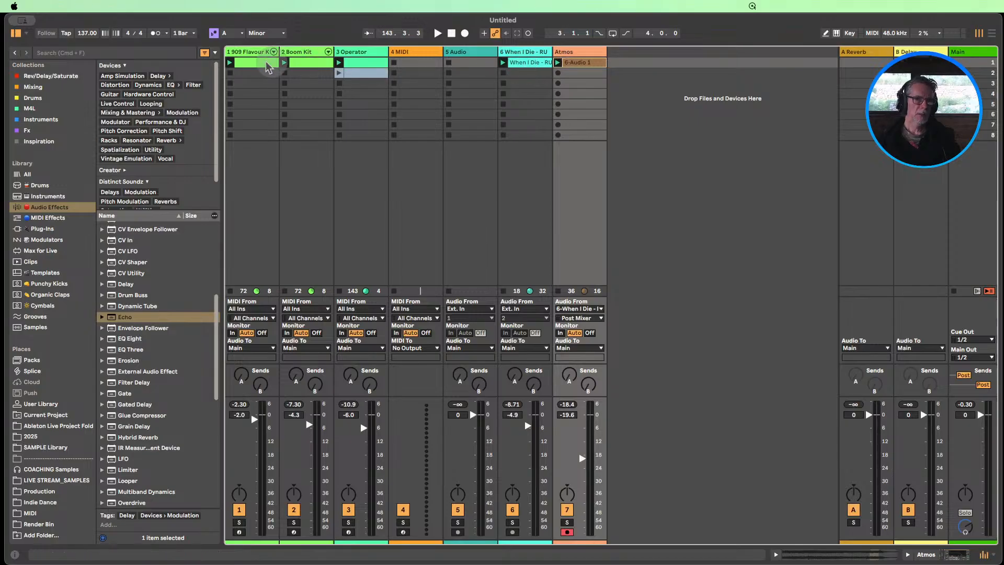
# Create a clip in the new MIDI track's first slot and draw 1/16 notes A2, C3 and E3 at its start
pyautogui.click(406, 54)
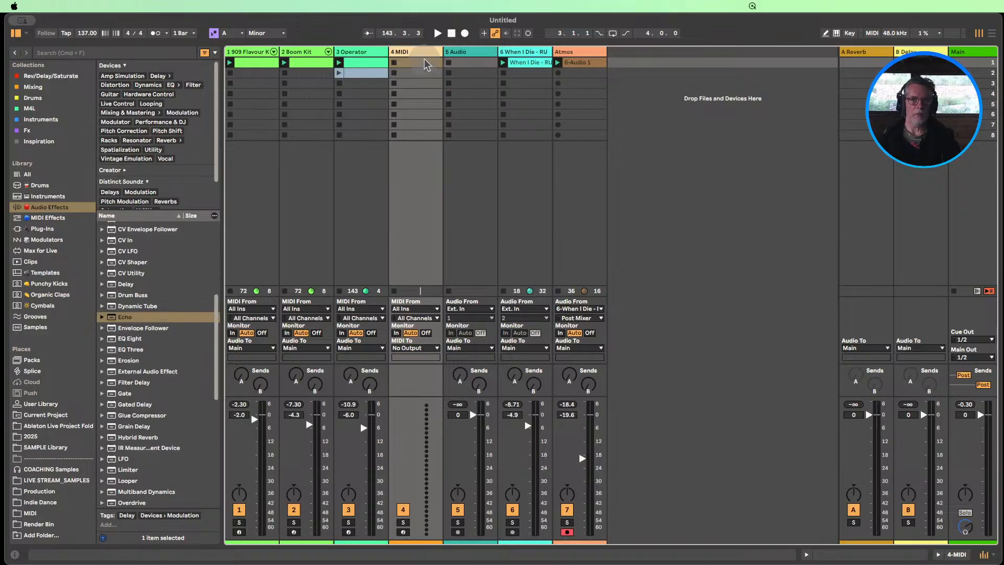
pyautogui.doubleClick(423, 65)
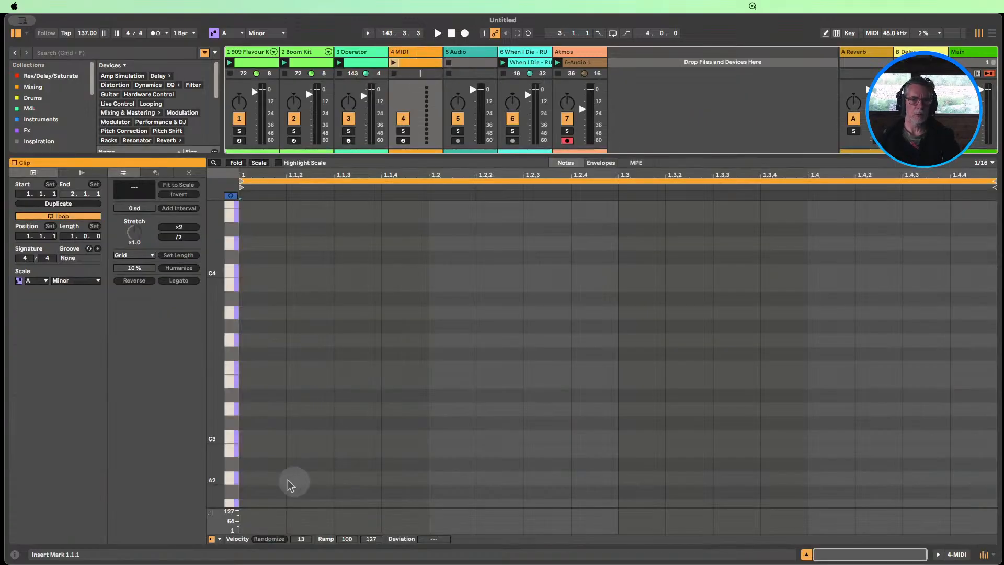
pyautogui.press('b')
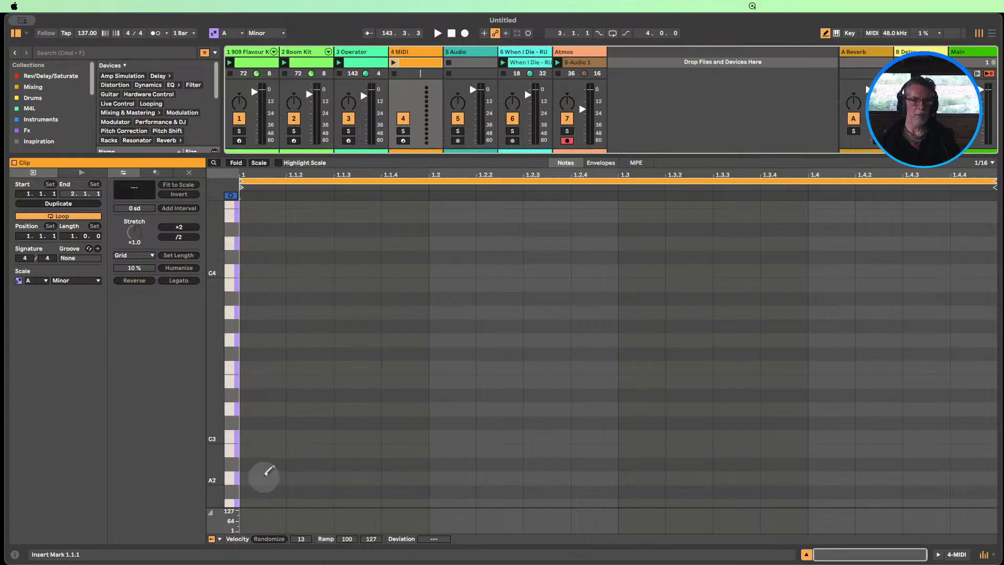
pyautogui.click(265, 475)
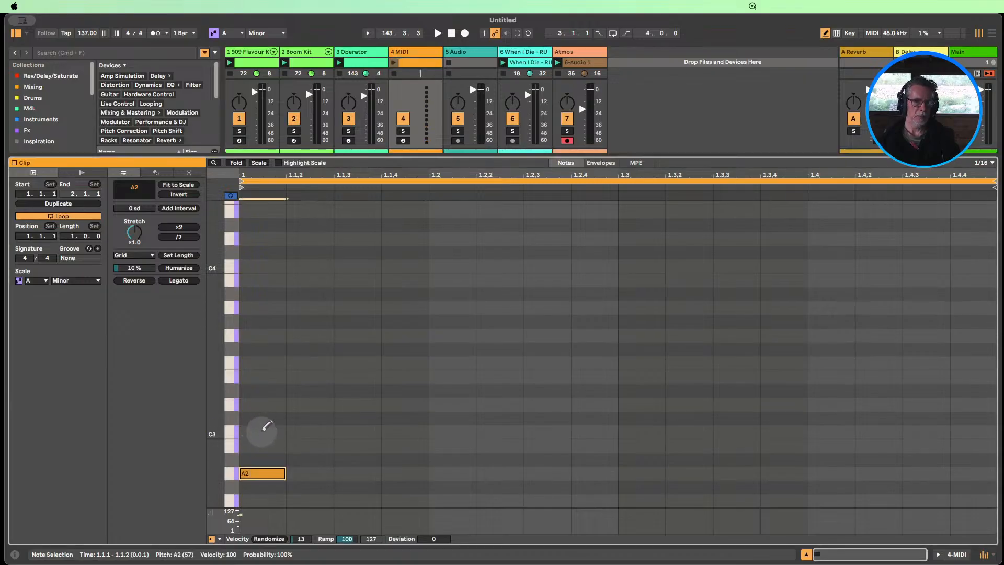
pyautogui.click(263, 432)
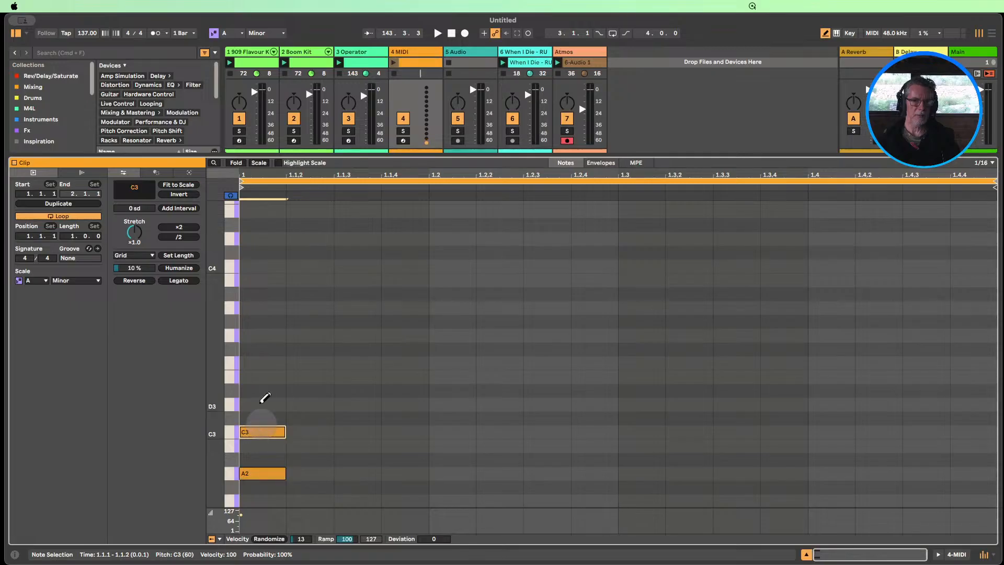
pyautogui.click(259, 377)
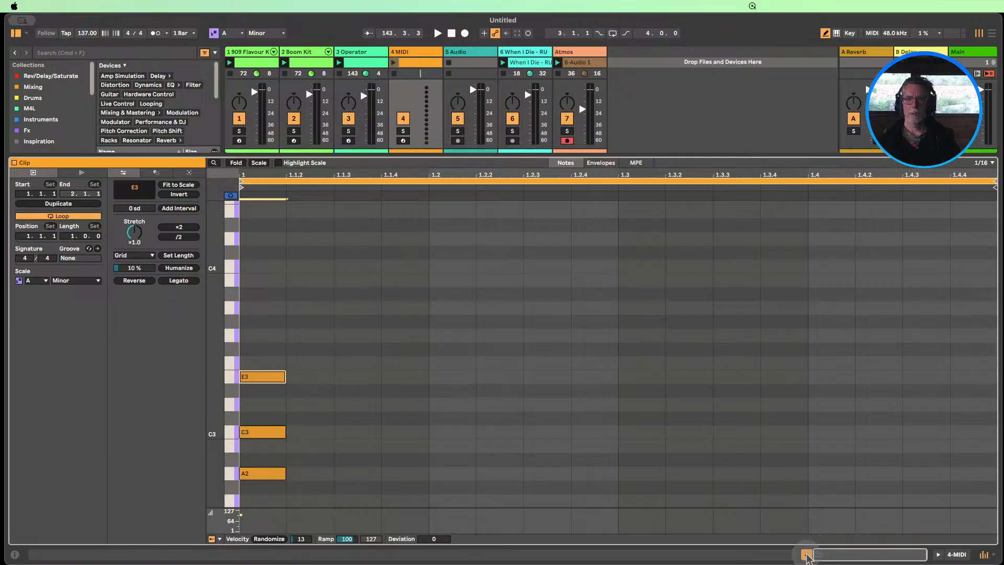
# Launch the new chord clip with the other tracks for a moment, and stop playback
pyautogui.click(807, 555)
pyautogui.click(394, 62)
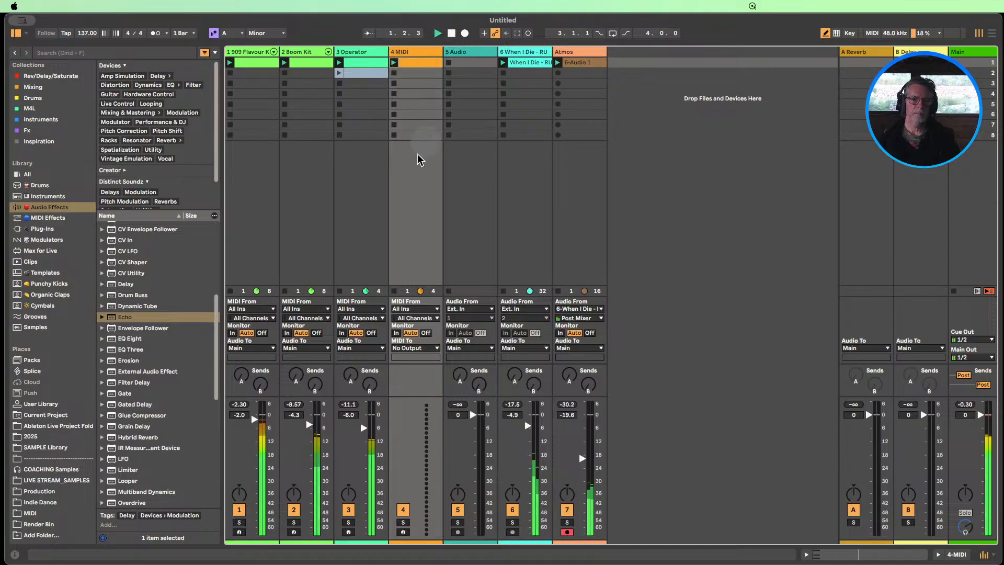
pyautogui.click(451, 33)
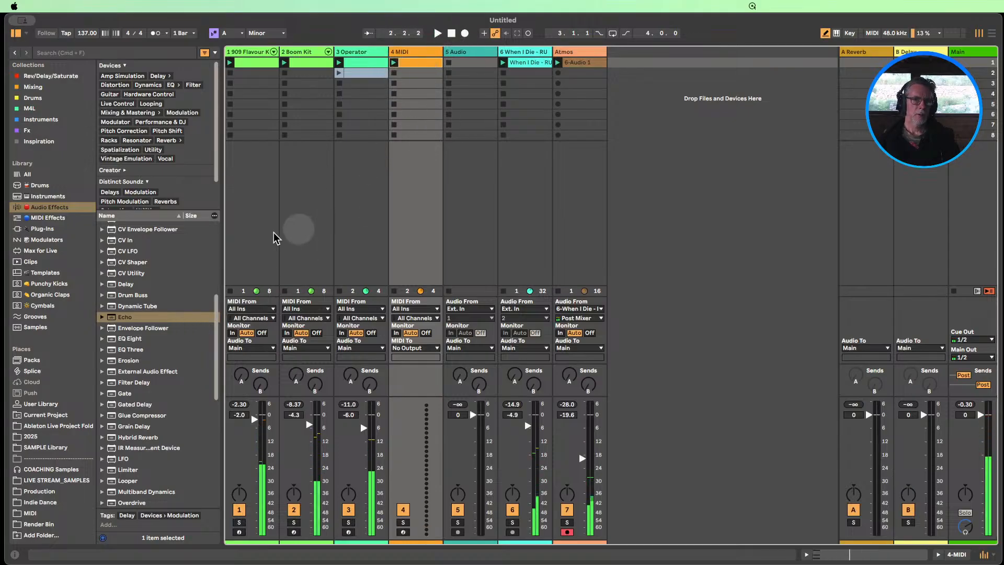
# Search the whole library for "string" and widen the browser so the full result names can be read
pyautogui.scroll(-3, 162, 303)
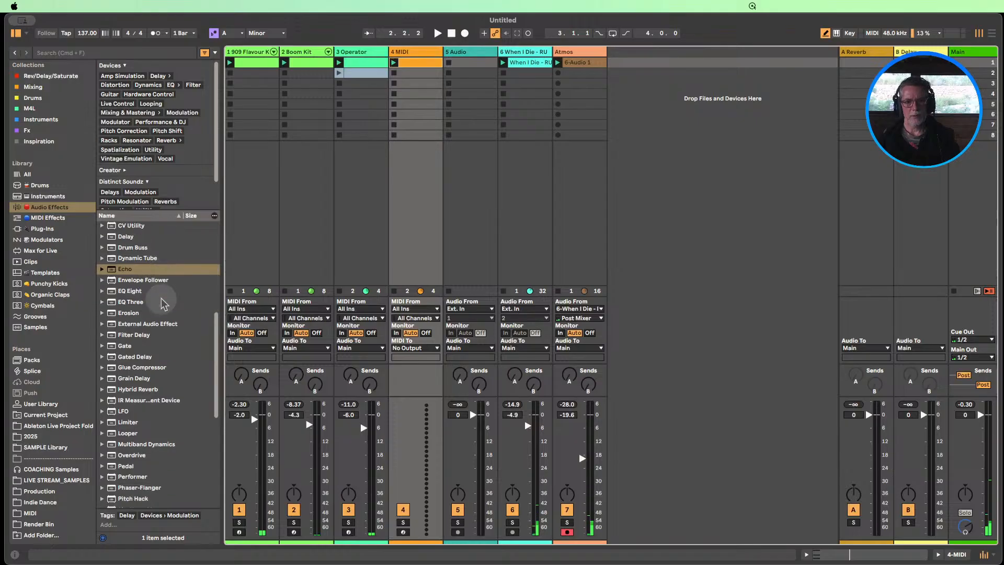
pyautogui.scroll(-10, 162, 302)
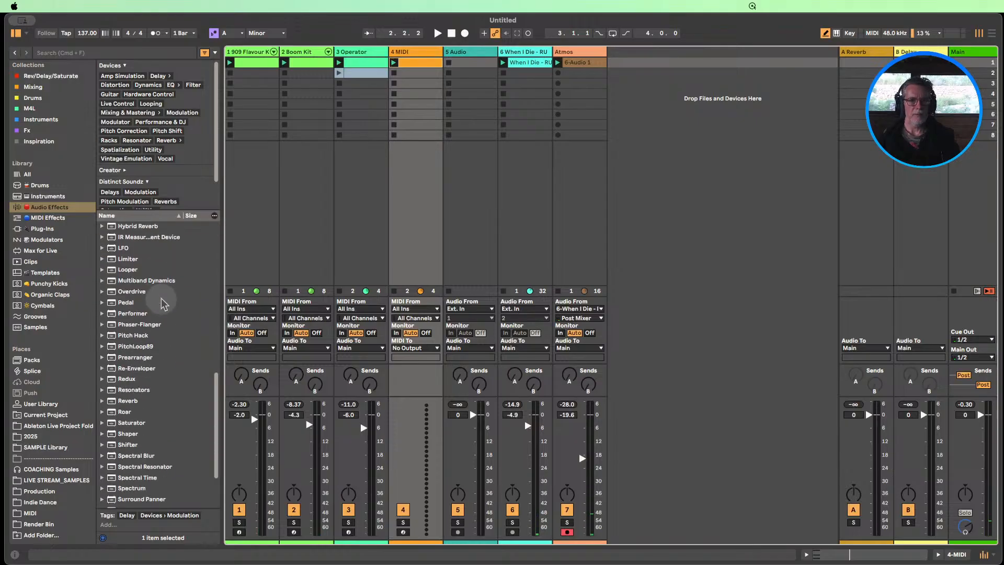
pyautogui.scroll(-2, 162, 302)
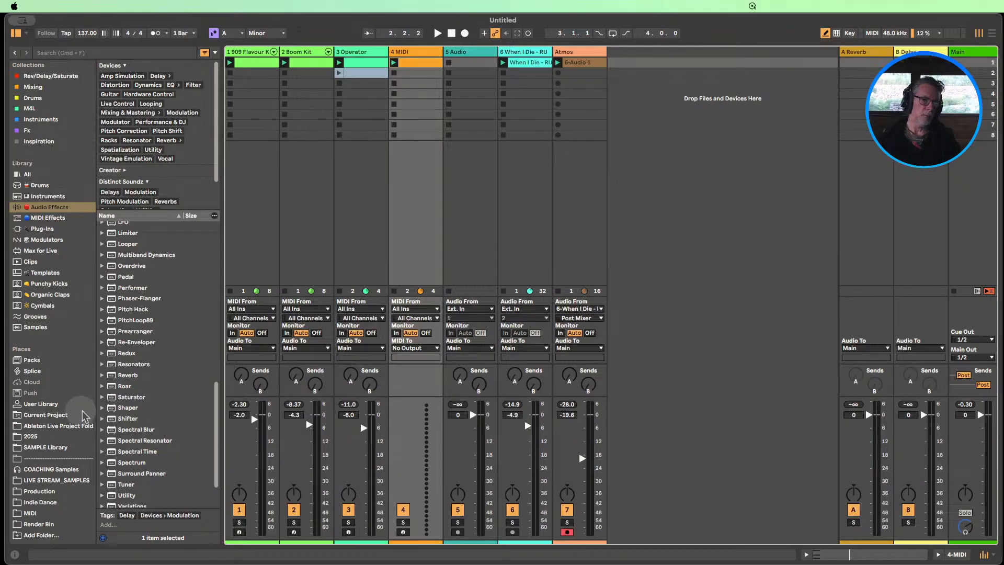
pyautogui.scroll(4, 144, 387)
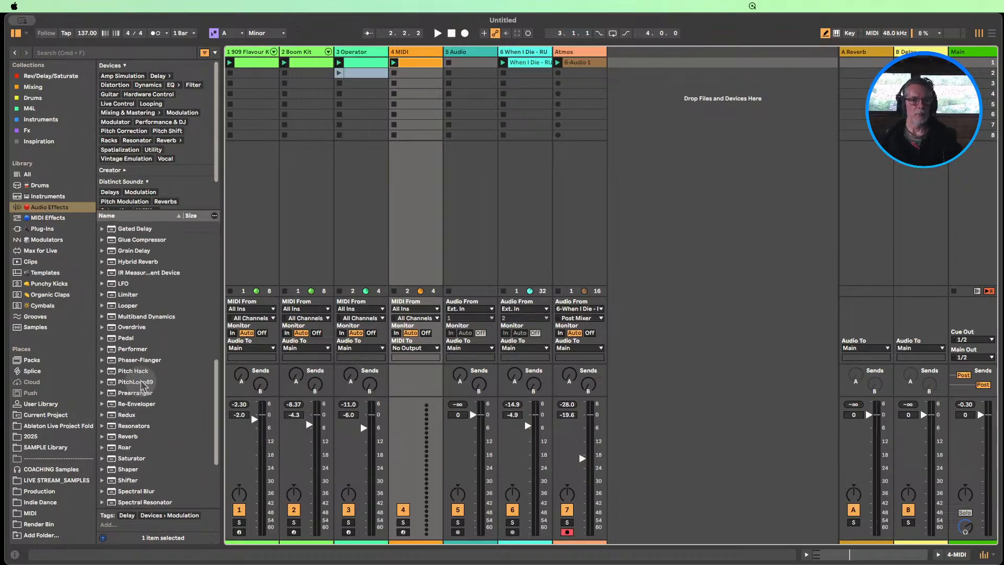
pyautogui.scroll(10, 144, 387)
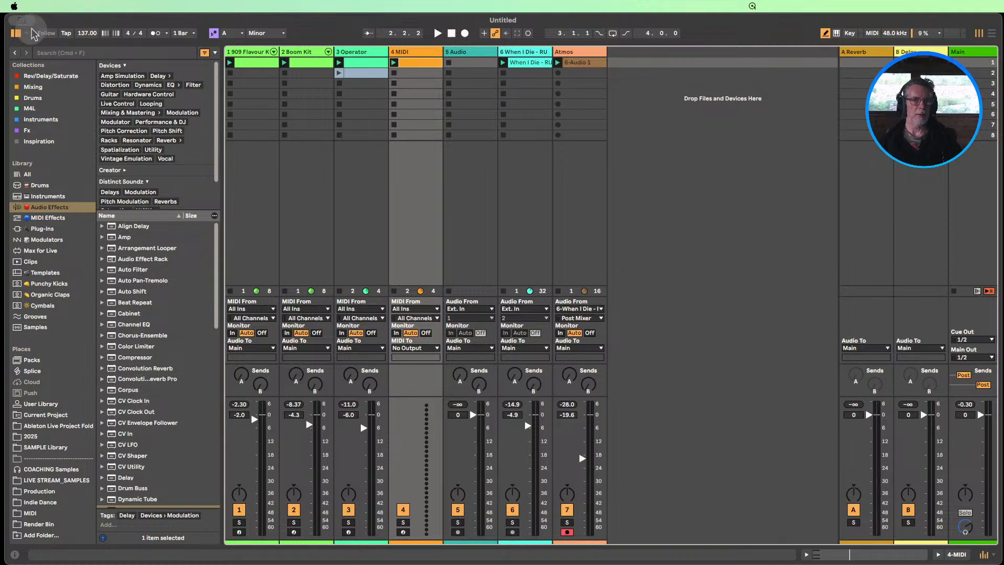
pyautogui.click(54, 53)
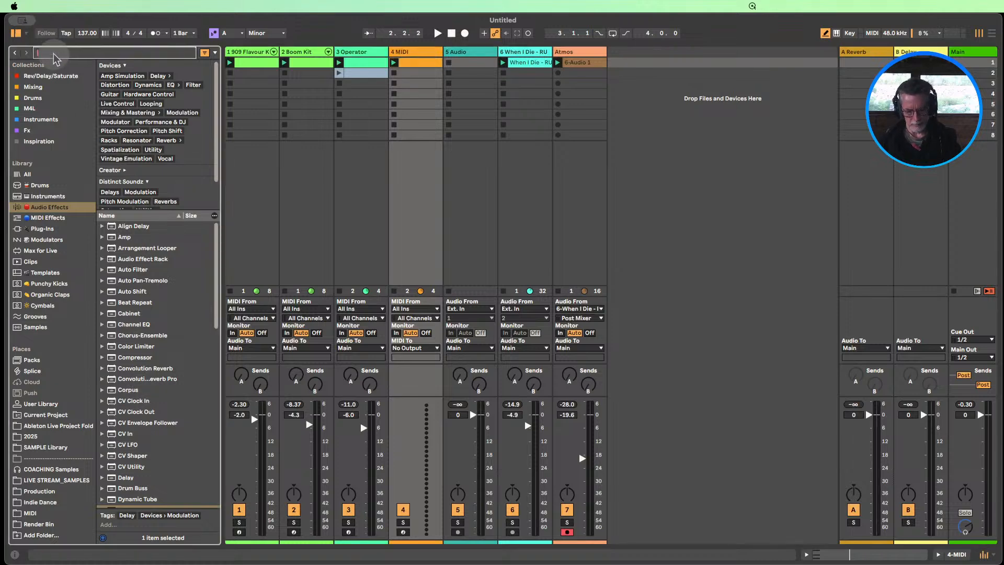
pyautogui.press('super+f')
pyautogui.write('str')
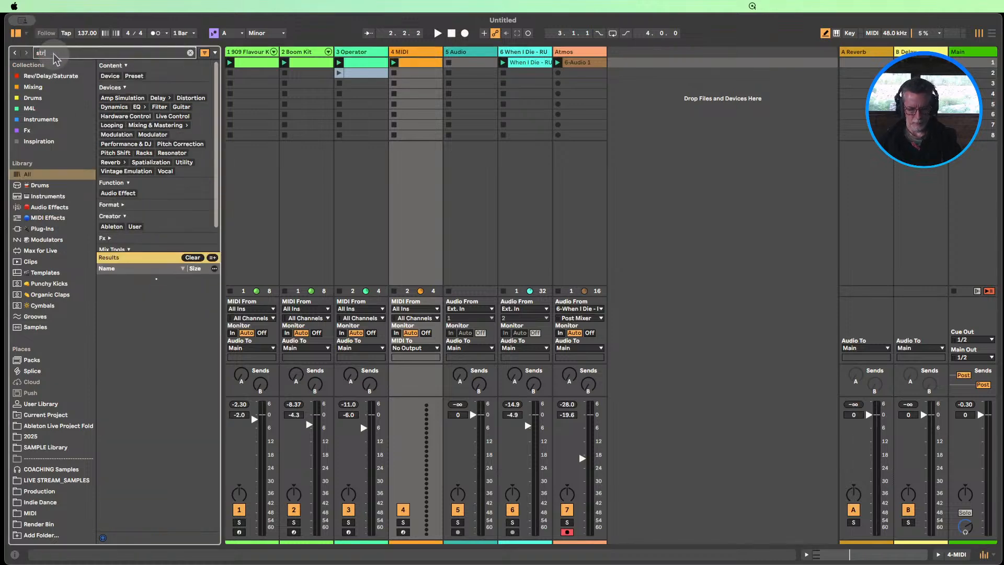
pyautogui.write('ing')
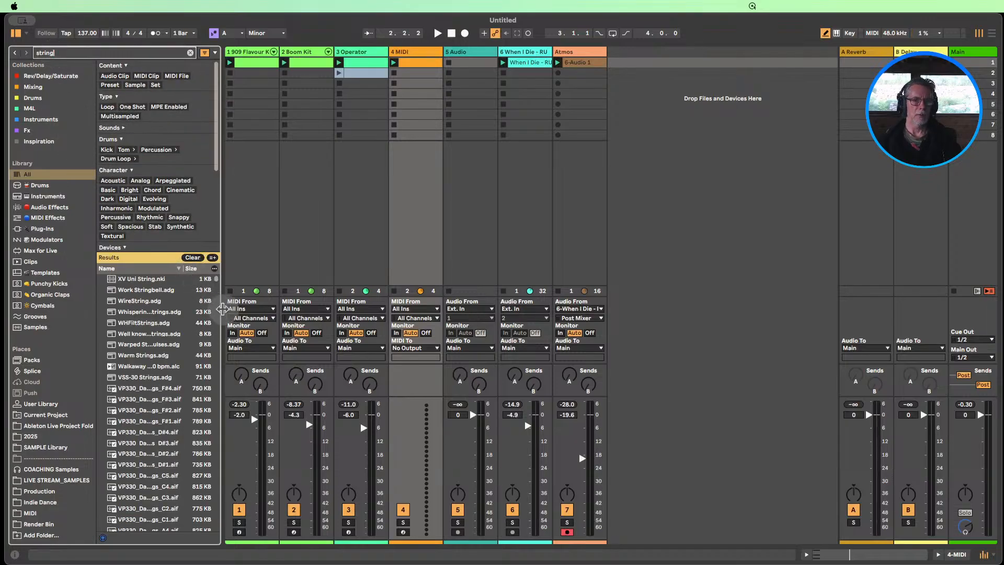
pyautogui.moveTo(223, 309); pyautogui.dragTo(273, 308)
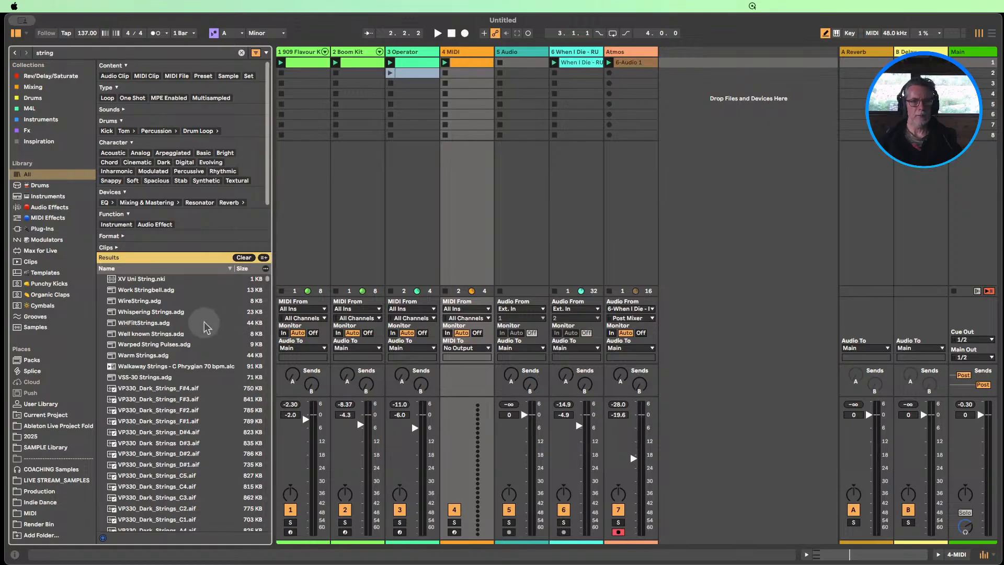
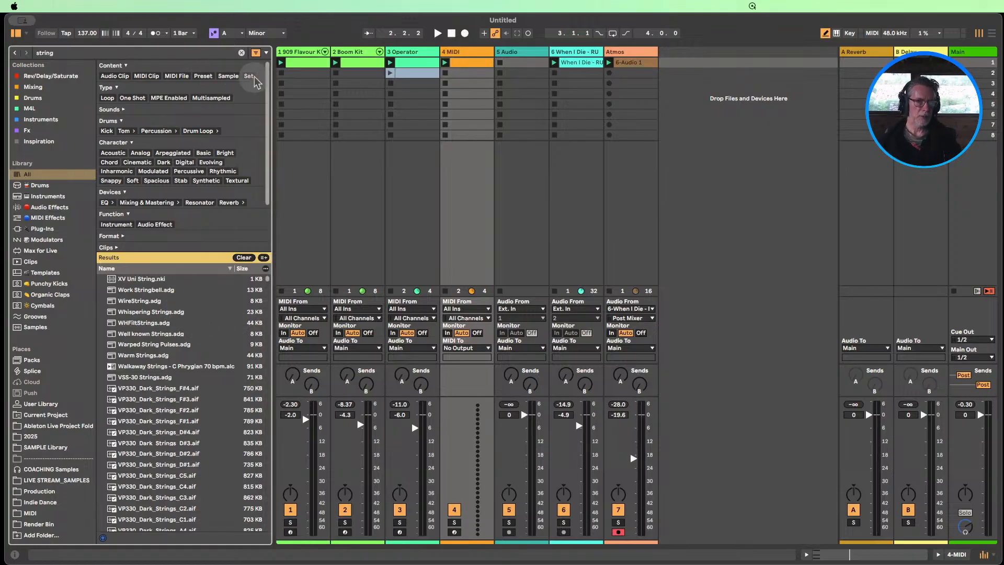
# Filter the string results to one-shot samples and audition several, ending on Synth-SplashZinderString.wav
pyautogui.click(139, 102)
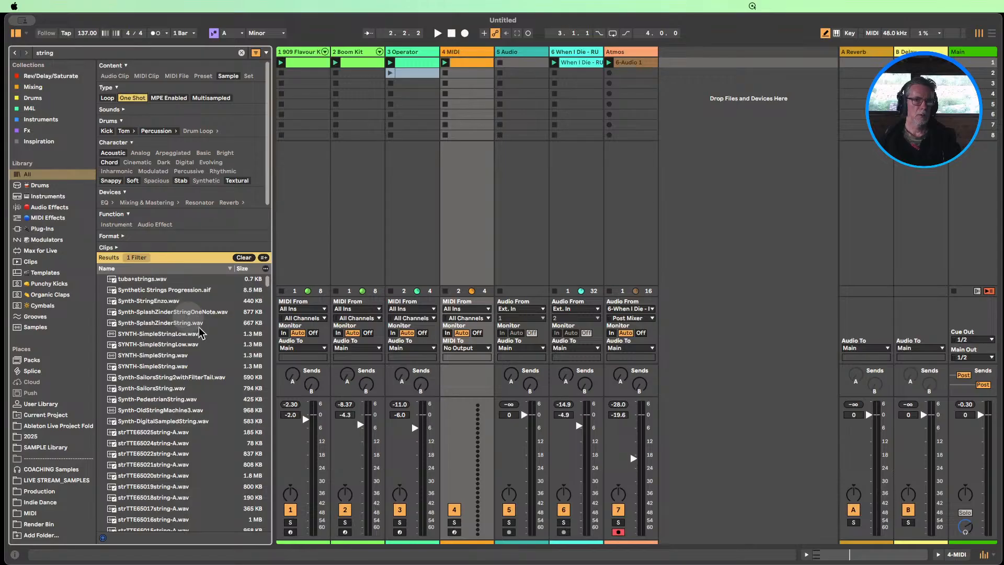
pyautogui.press('Down')
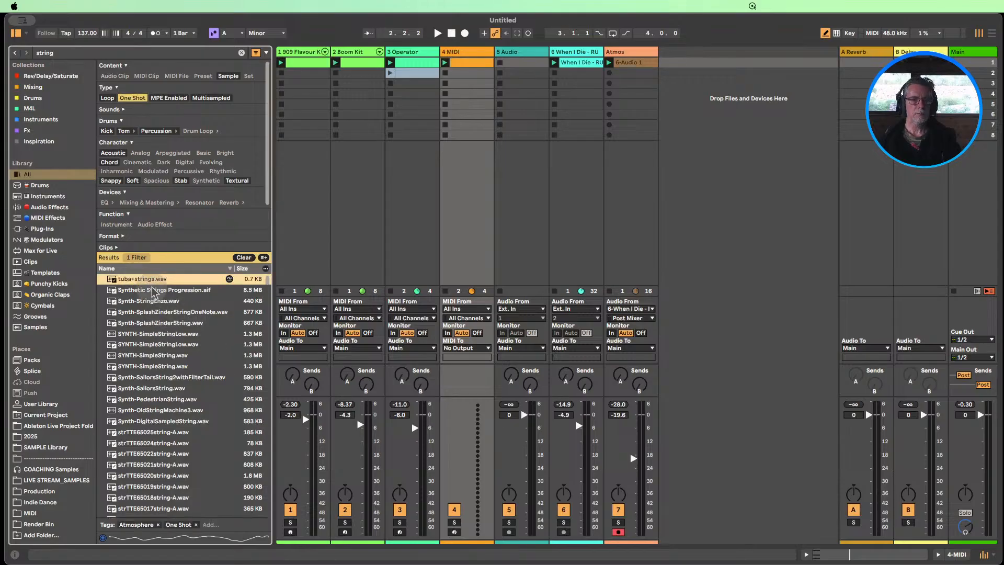
pyautogui.press('Down')
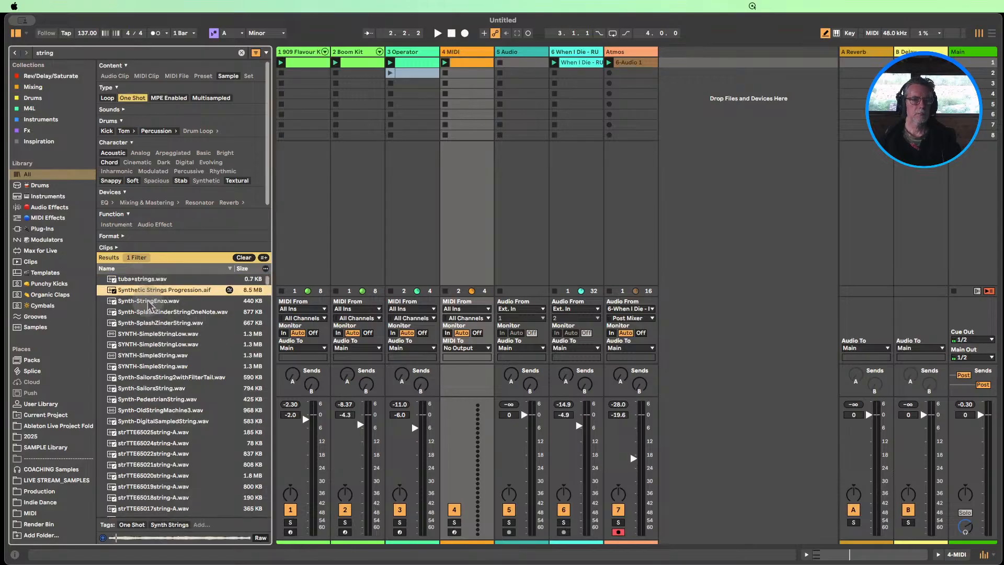
pyautogui.press('Down')
pyautogui.press('Down')
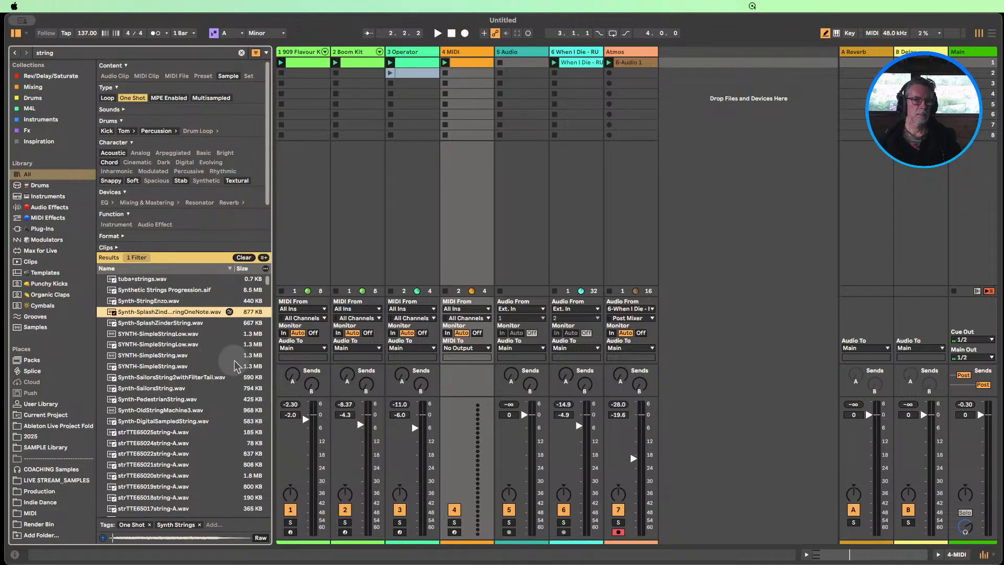
pyautogui.click(162, 333)
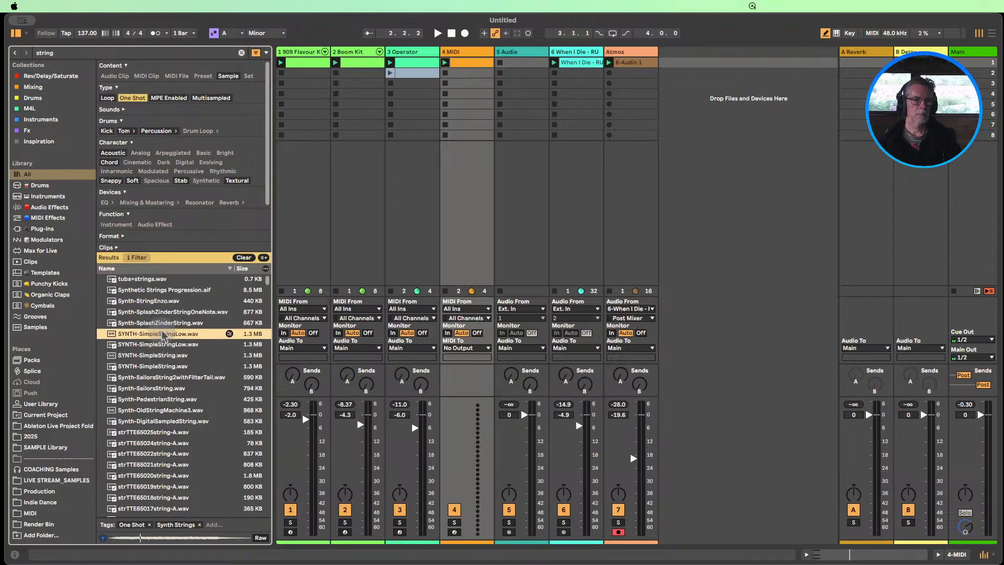
pyautogui.click(161, 324)
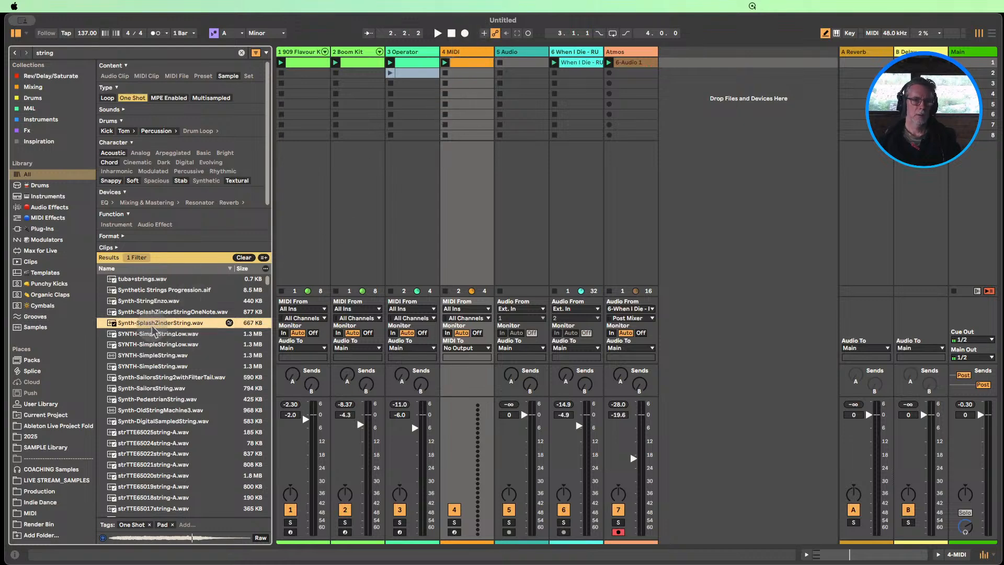
# Load Synth-SplashZinderString.wav onto MIDI track 4, launch its chord clip, and move the sample start slightly past the waveform's quiet opening
pyautogui.click(457, 52)
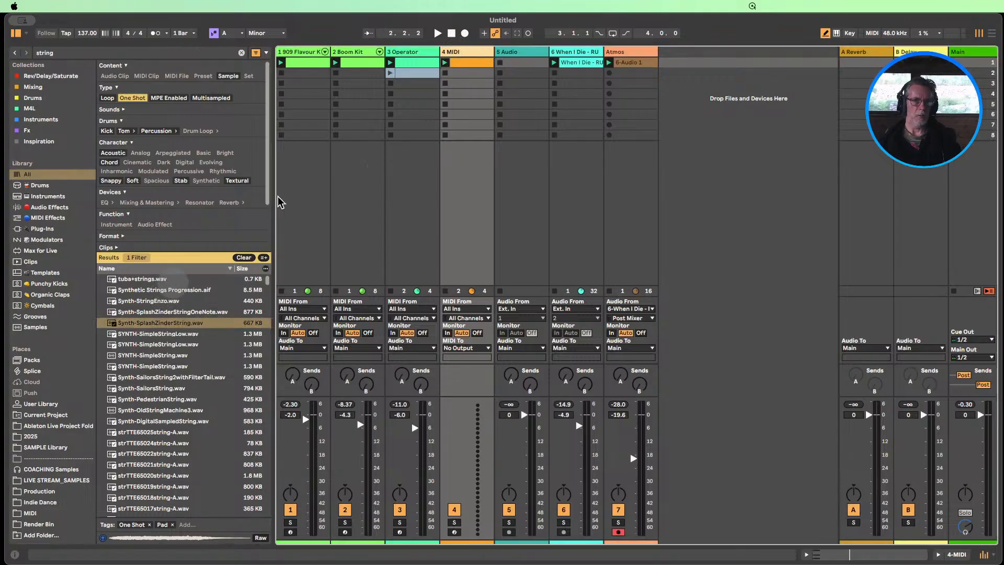
pyautogui.doubleClick(460, 52)
pyautogui.moveTo(136, 323); pyautogui.dragTo(171, 482)
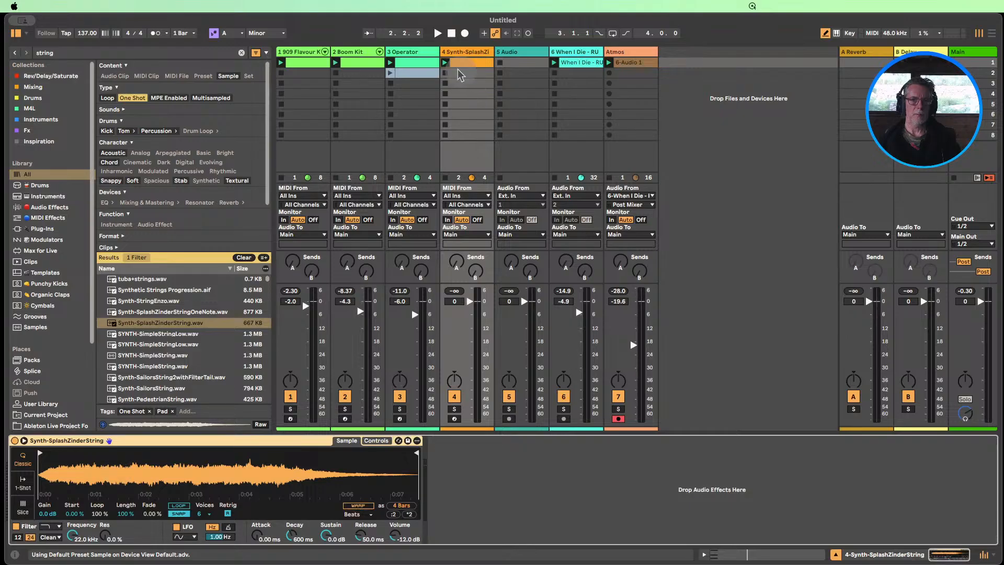
pyautogui.click(445, 63)
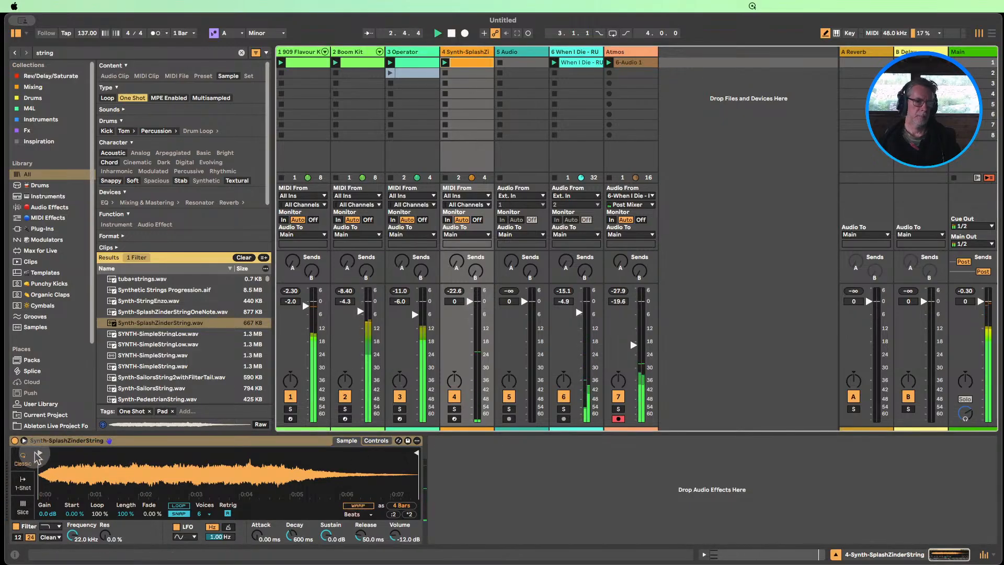
pyautogui.moveTo(40, 453)
pyautogui.mouseDown()
pyautogui.moveTo(103, 444)
pyautogui.moveTo(57, 441)
pyautogui.mouseUp()
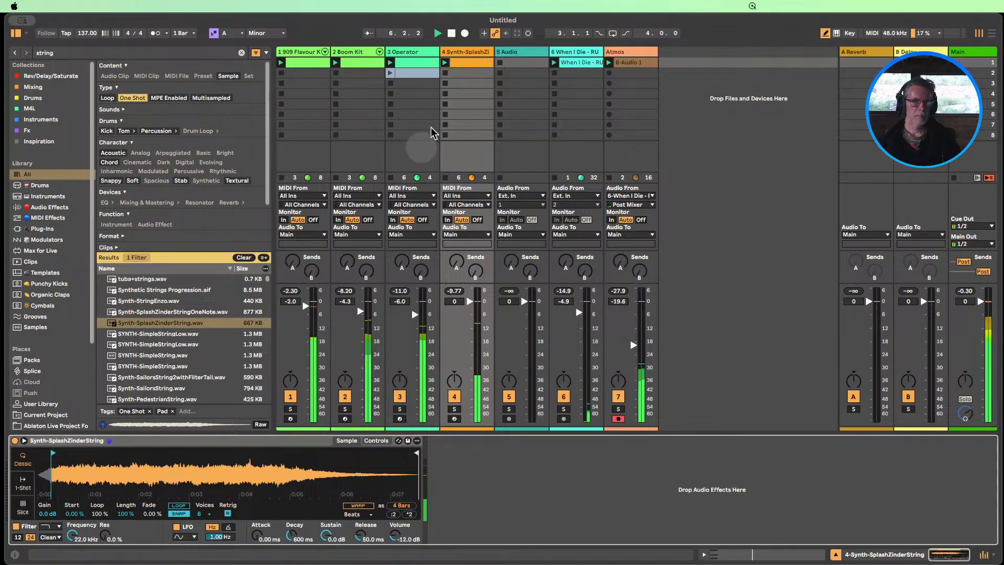
# Extend the A2, C3 and E3 chord notes in track 4's first clip to fill the whole bar
pyautogui.doubleClick(466, 59)
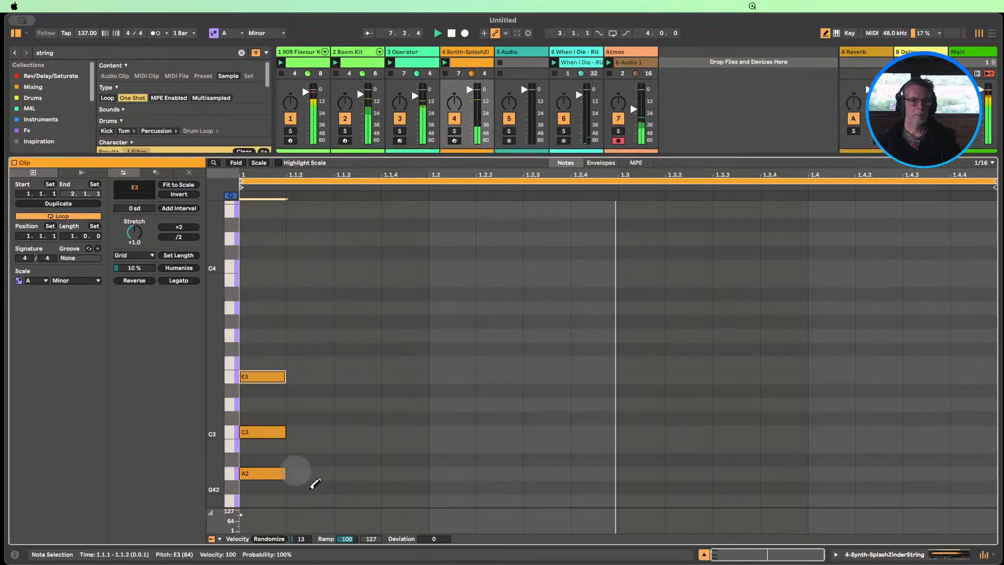
pyautogui.press('b')
pyautogui.moveTo(314, 499); pyautogui.dragTo(258, 353)
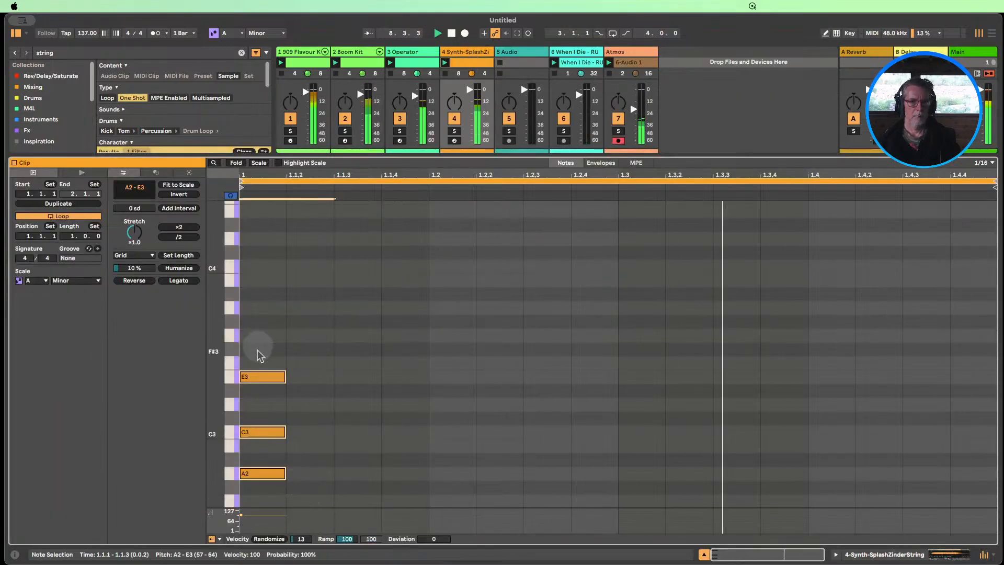
pyautogui.click(186, 282)
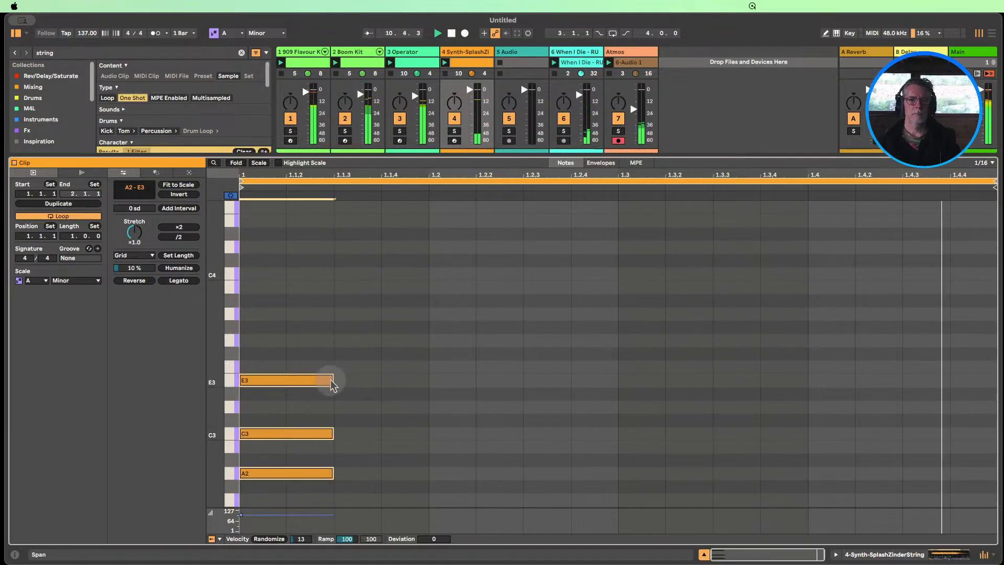
pyautogui.moveTo(332, 379); pyautogui.dragTo(977, 396)
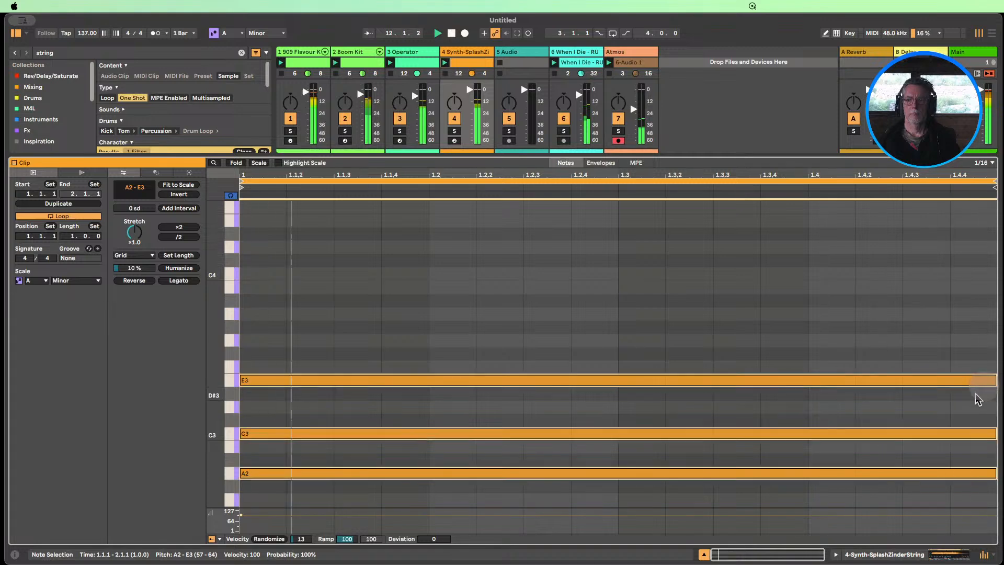
# Lower the string track's volume to -7.7 dB, mute the 909 drum track, and stop playback
pyautogui.click(941, 555)
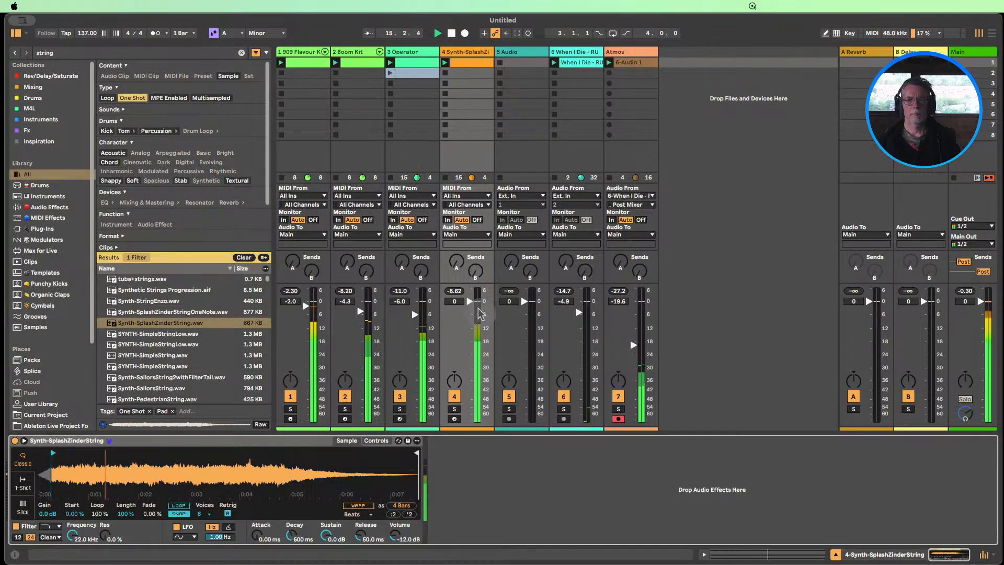
pyautogui.moveTo(469, 301); pyautogui.dragTo(470, 316)
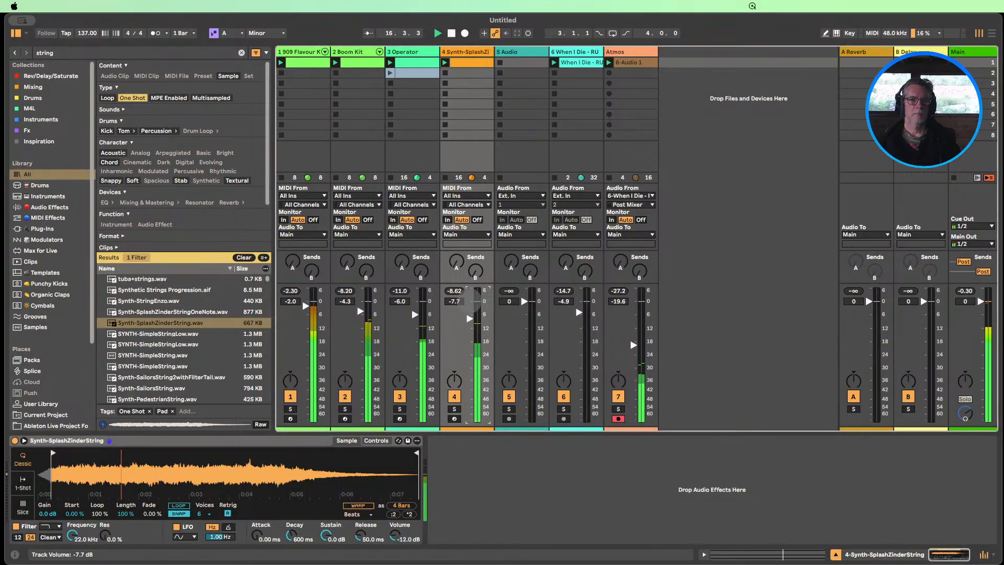
pyautogui.click(290, 397)
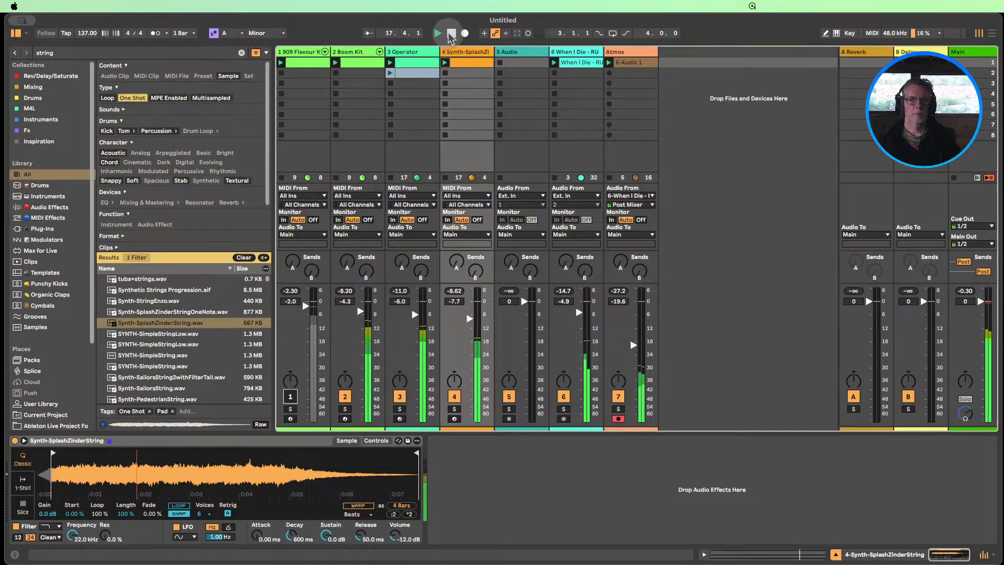
pyautogui.click(450, 34)
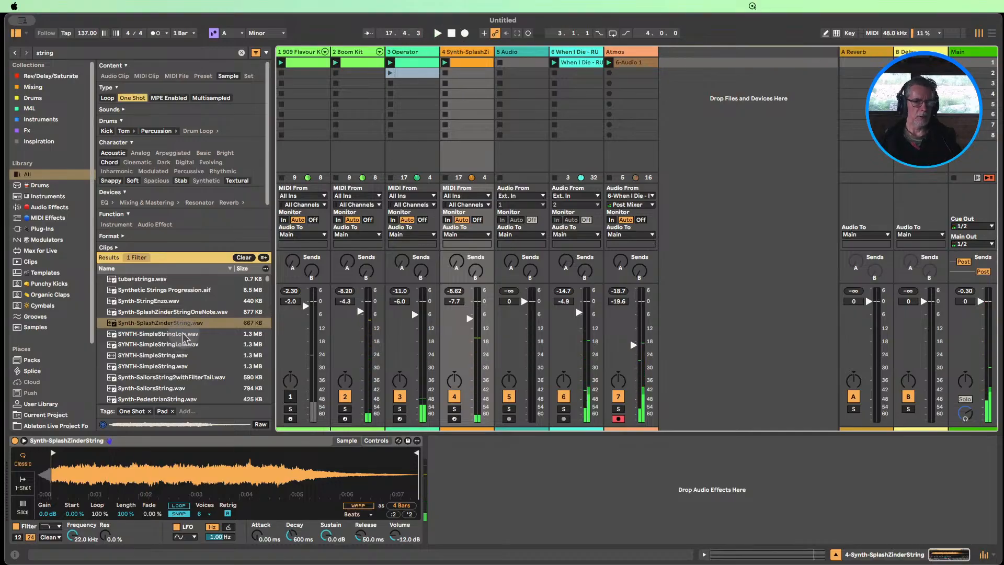
# Clear the search within the audio effects and add a Tuner after the string sample instrument on track 4
pyautogui.click(47, 208)
pyautogui.click(244, 216)
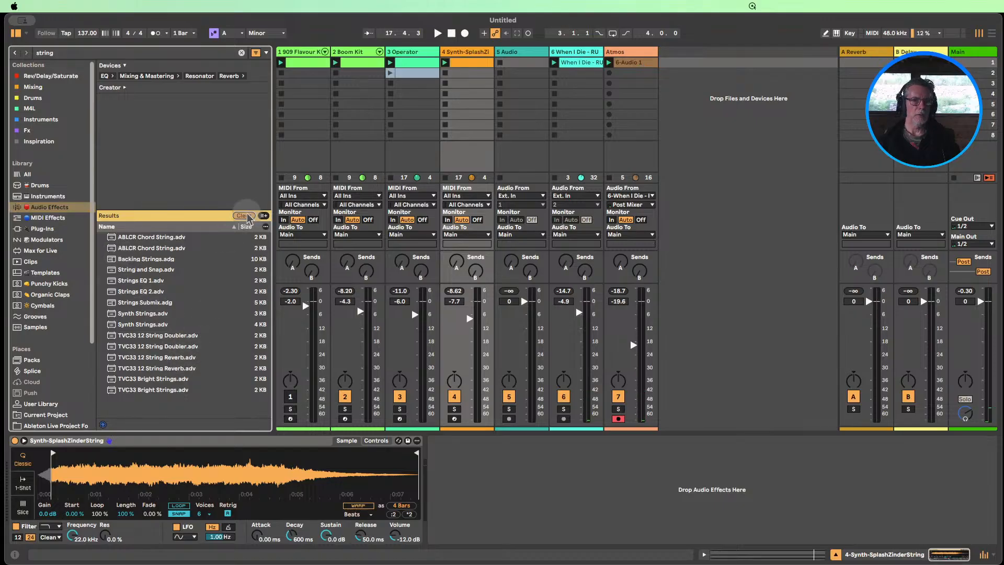
pyautogui.scroll(-15, 180, 309)
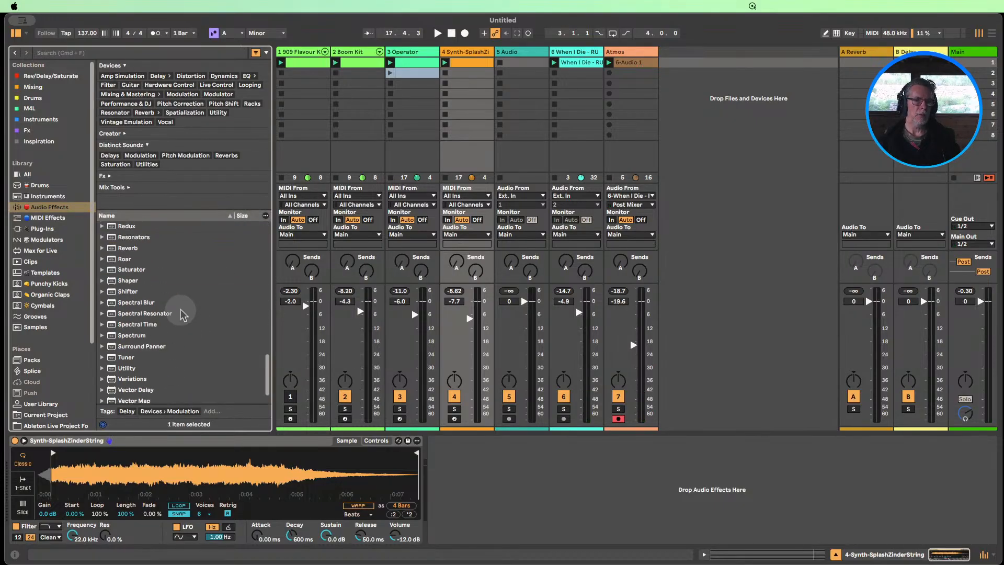
pyautogui.moveTo(126, 357); pyautogui.dragTo(567, 475)
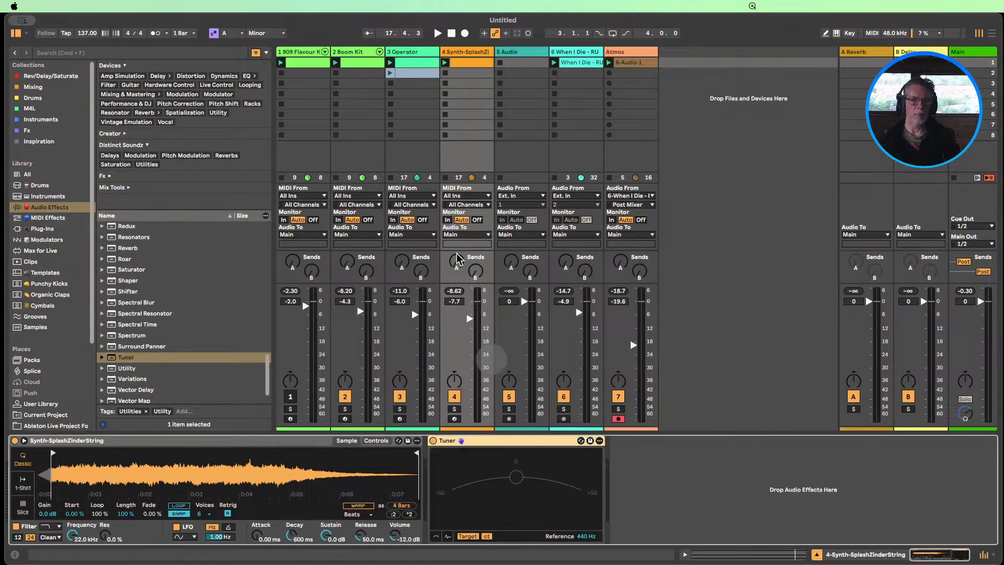
pyautogui.doubleClick(461, 63)
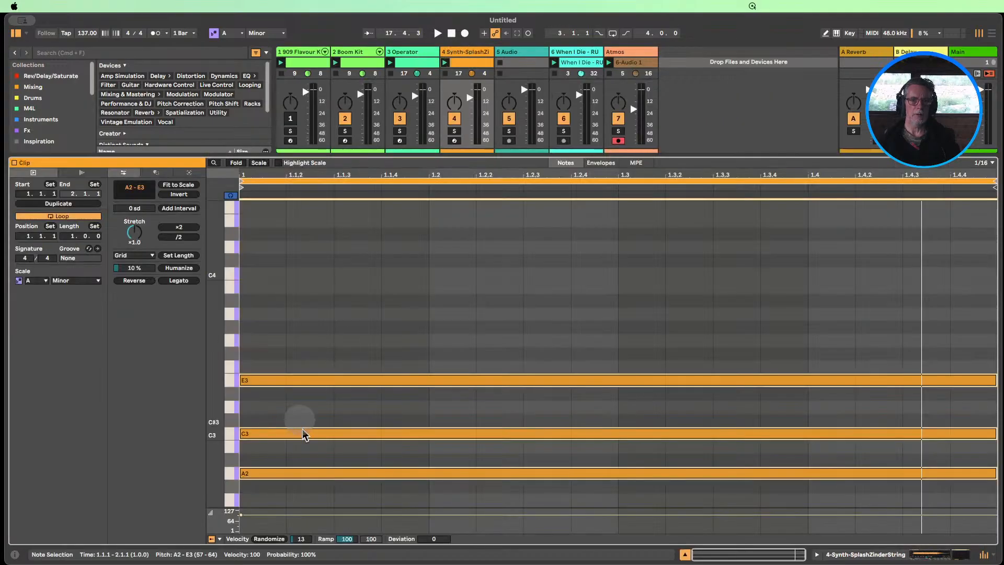
pyautogui.moveTo(361, 492); pyautogui.dragTo(354, 361)
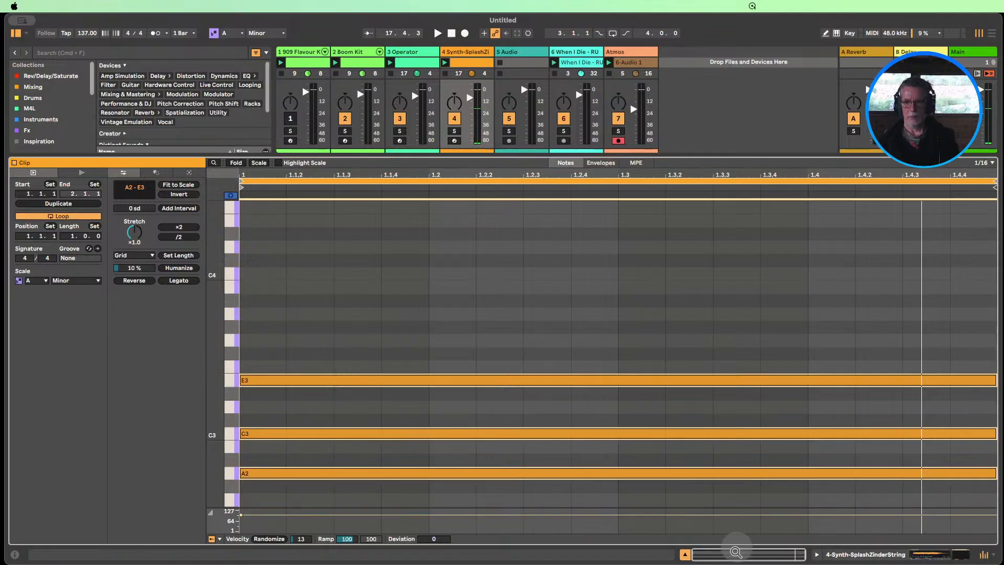
pyautogui.click(684, 554)
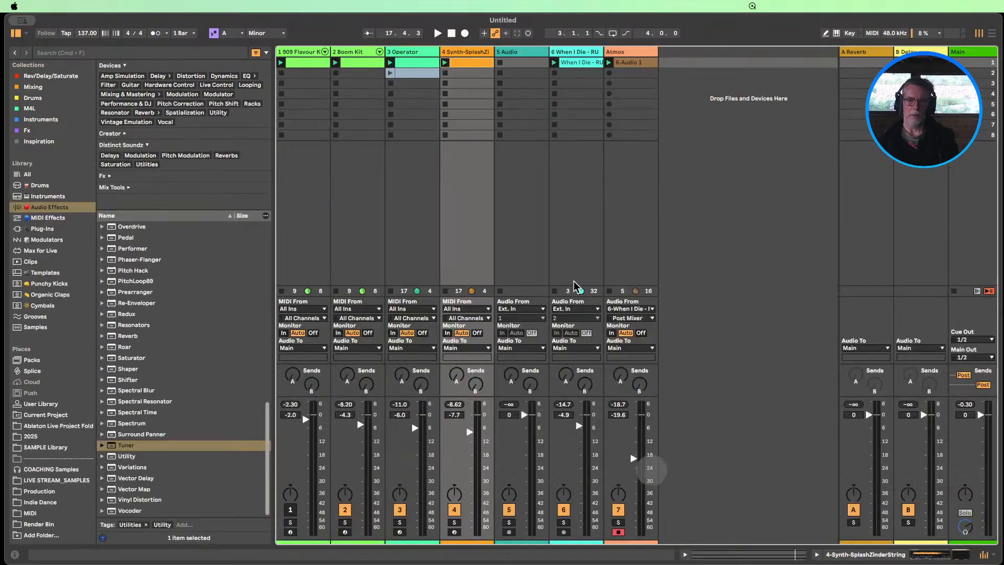
# Create a clip in the string track's second slot with a single C3 note held across the full bar
pyautogui.doubleClick(475, 76)
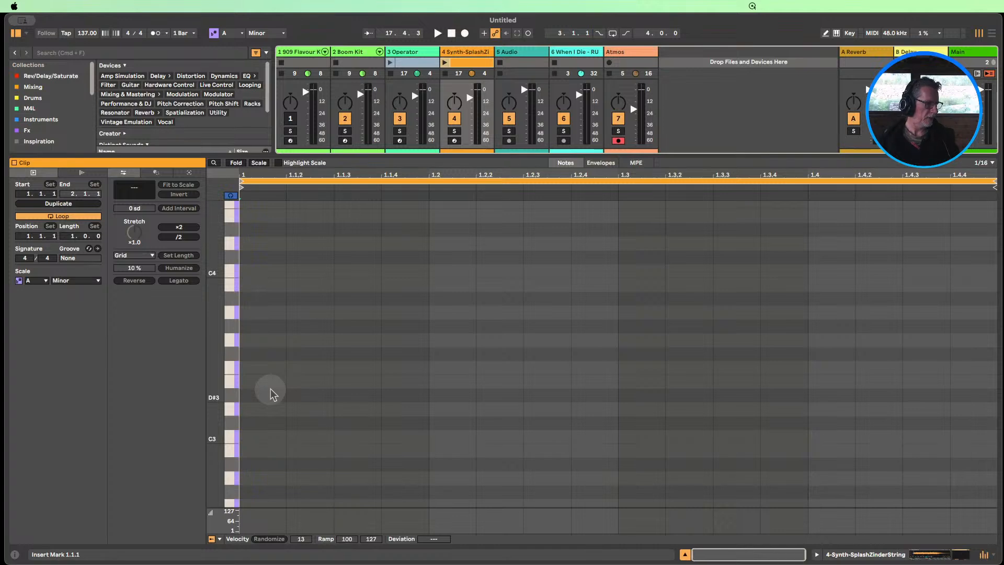
pyautogui.press('b')
pyautogui.click(258, 436)
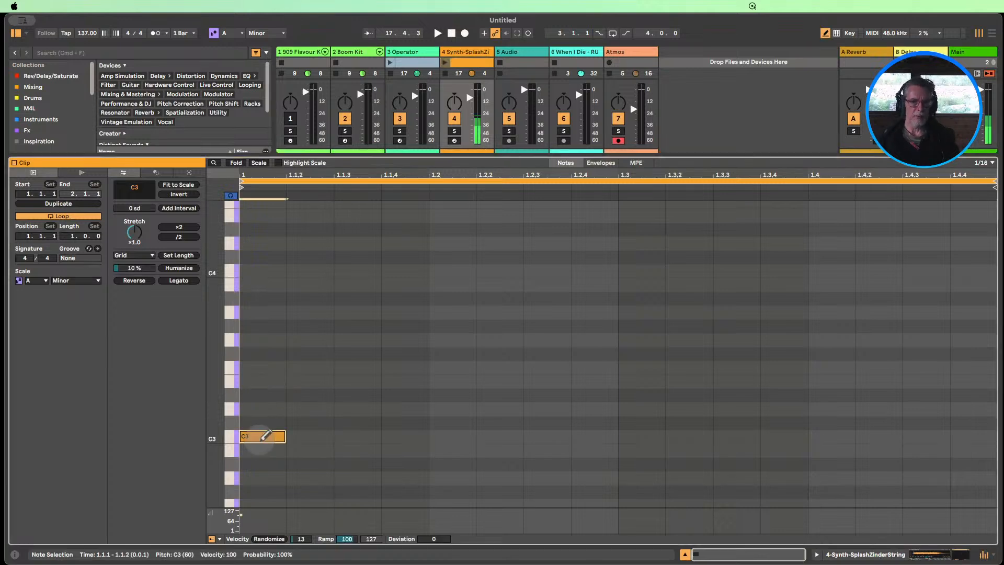
pyautogui.click(175, 280)
pyautogui.moveTo(212, 439); pyautogui.dragTo(218, 436)
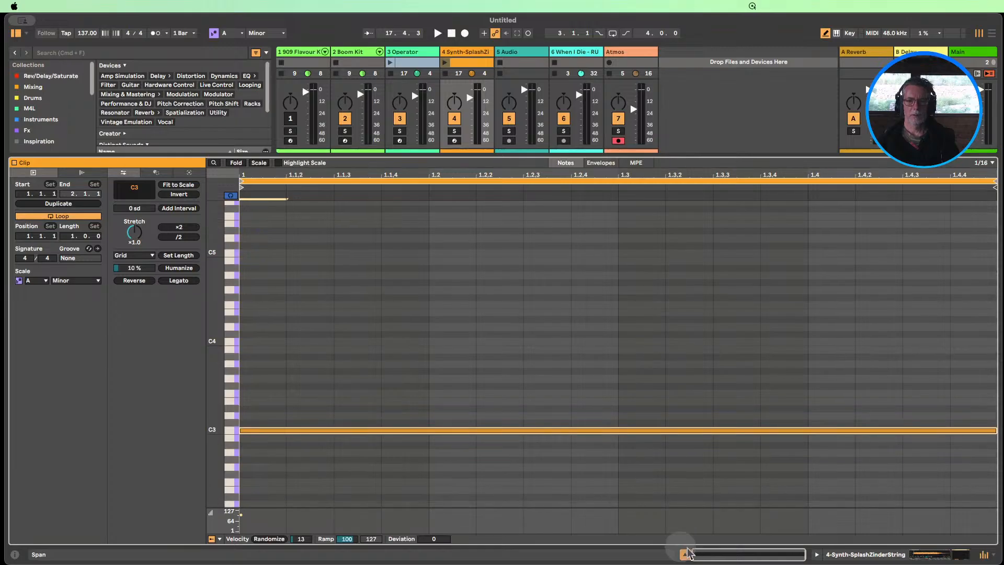
pyautogui.click(684, 554)
# Play the C3 clip with the other tracks, moving the sample start to just before 0:02 and setting the string track's volume to -4.6 dB
pyautogui.press('space')
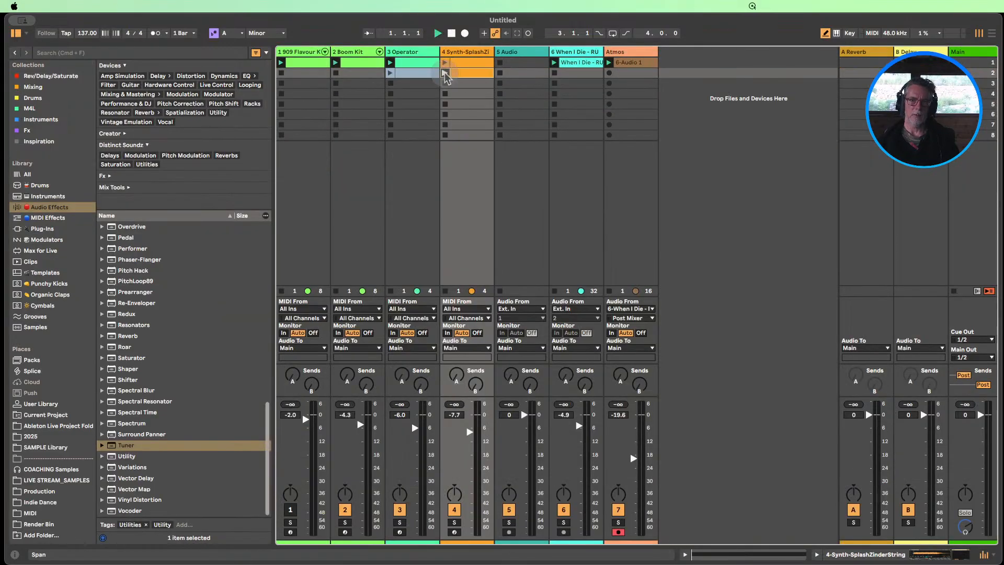
pyautogui.doubleClick(457, 52)
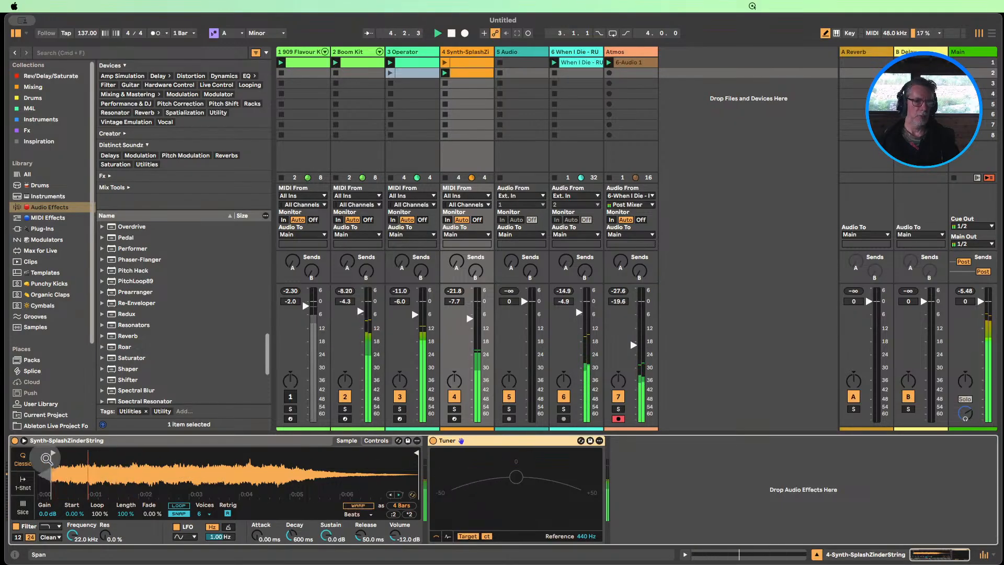
pyautogui.moveTo(50, 454)
pyautogui.mouseDown()
pyautogui.moveTo(153, 453)
pyautogui.moveTo(137, 453)
pyautogui.mouseUp()
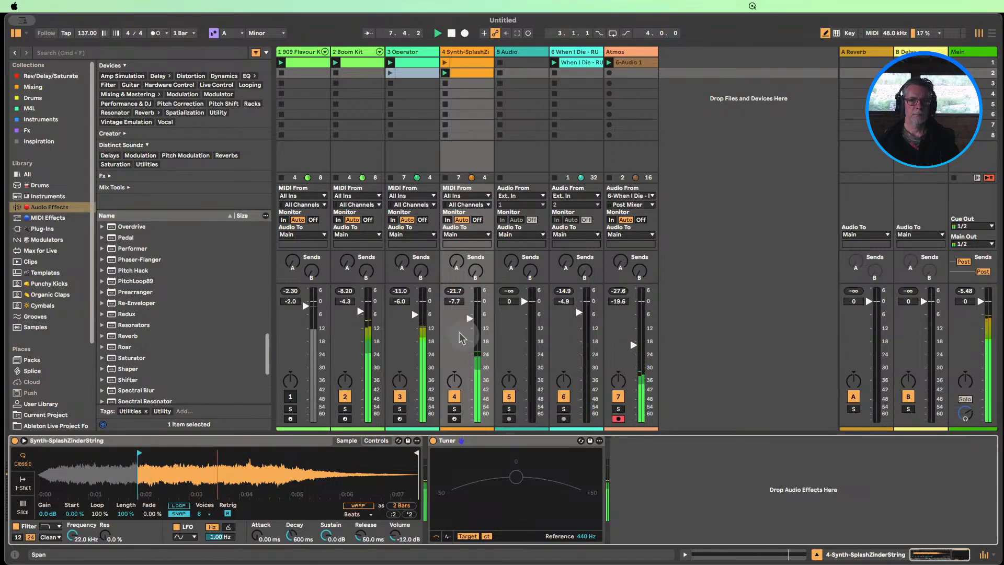
pyautogui.doubleClick(468, 318)
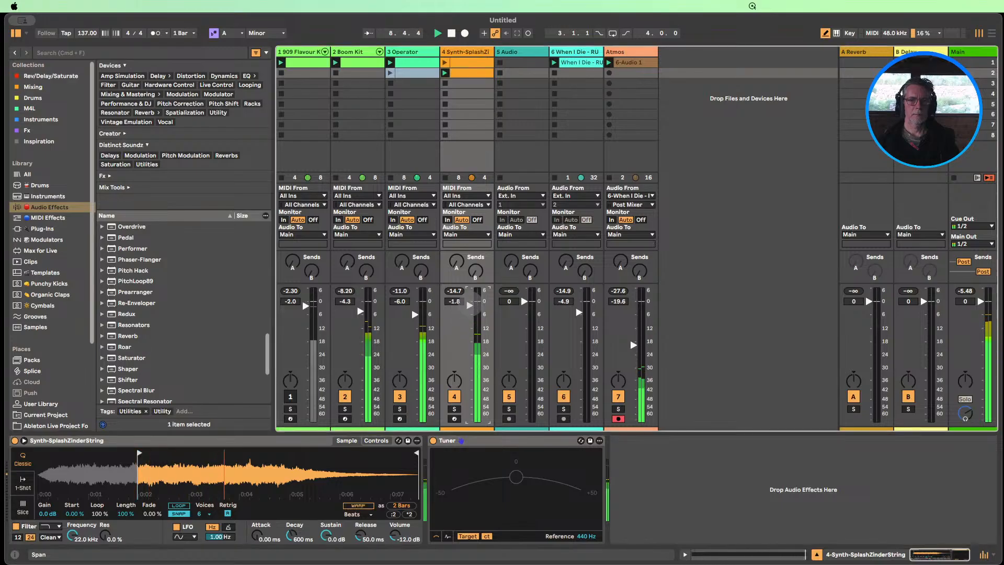
pyautogui.click(433, 440)
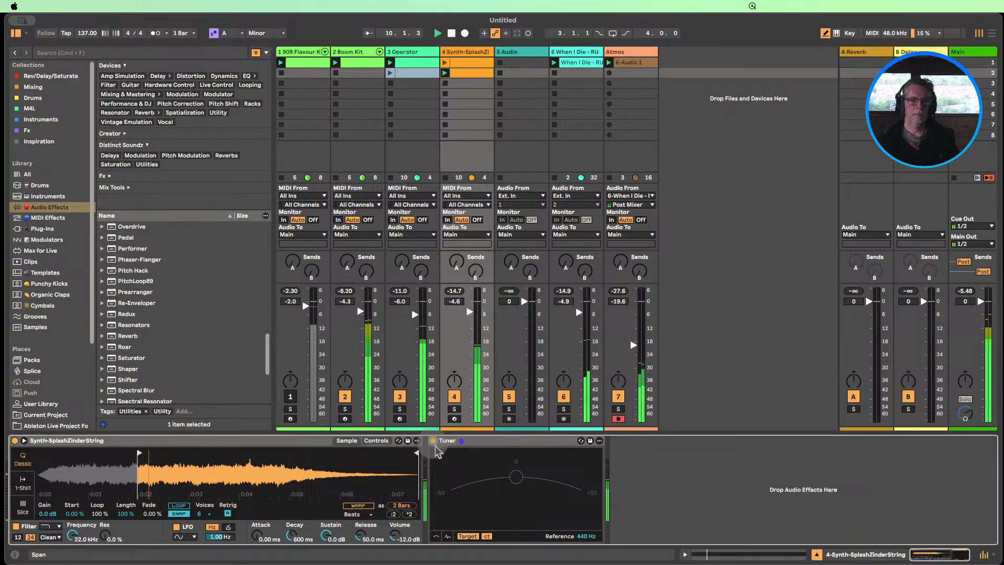
# Check the held note in the string track's second clip and move the sample start back to near the beginning of the waveform
pyautogui.doubleClick(465, 74)
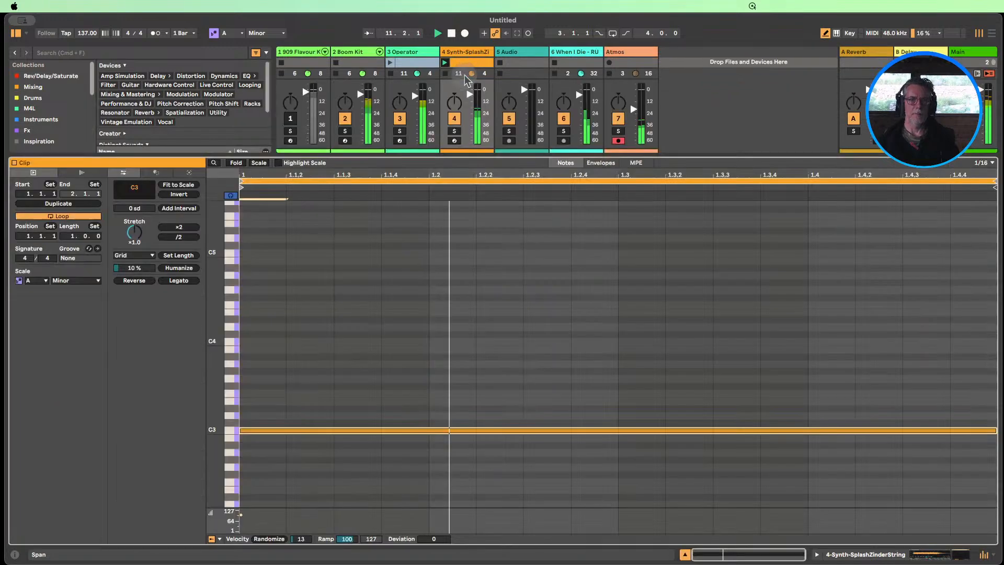
pyautogui.click(685, 554)
pyautogui.doubleClick(463, 54)
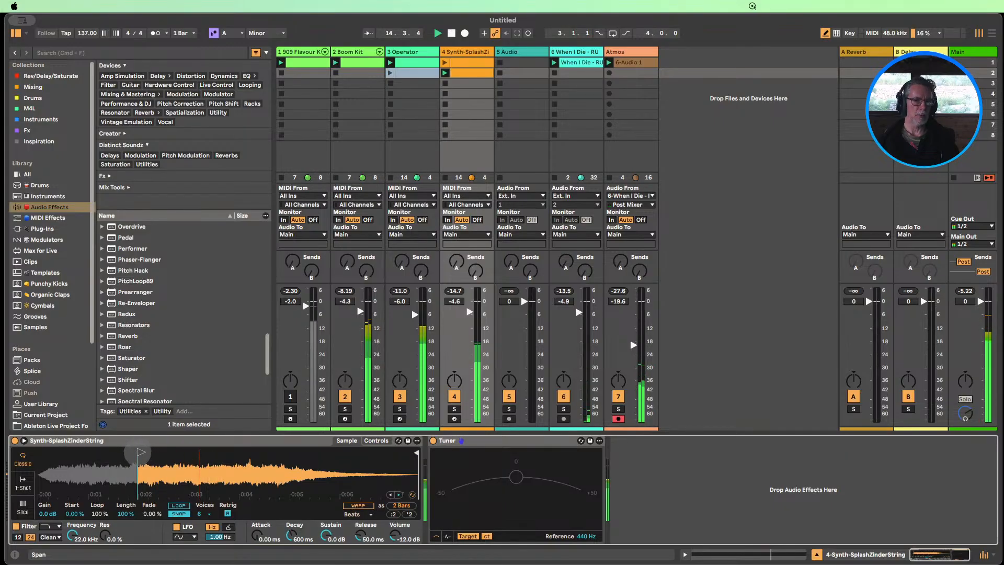
pyautogui.moveTo(141, 452); pyautogui.dragTo(56, 452)
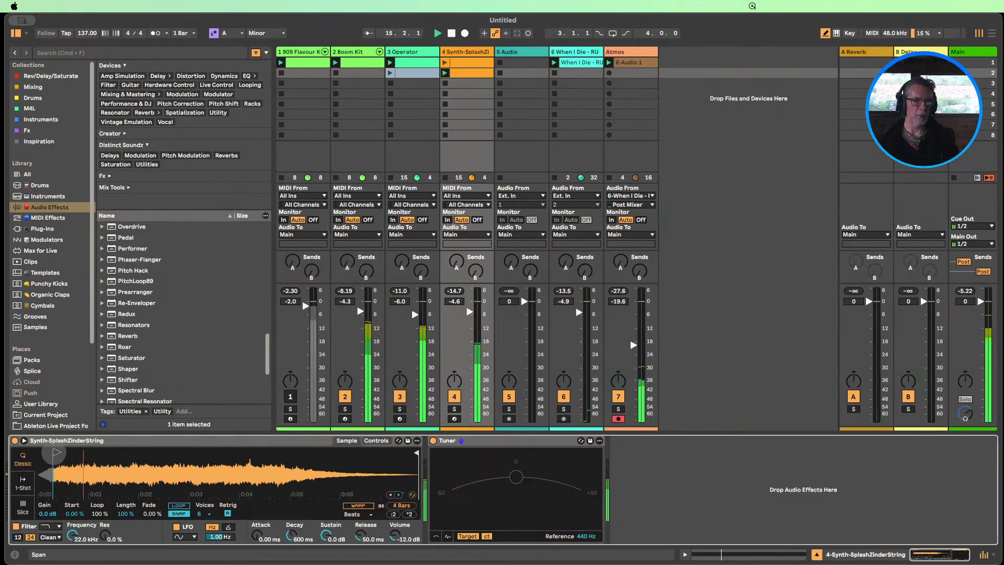
# Set the string instrument's amplitude envelope release to 1.53 s and return to its sample waveform
pyautogui.click(376, 440)
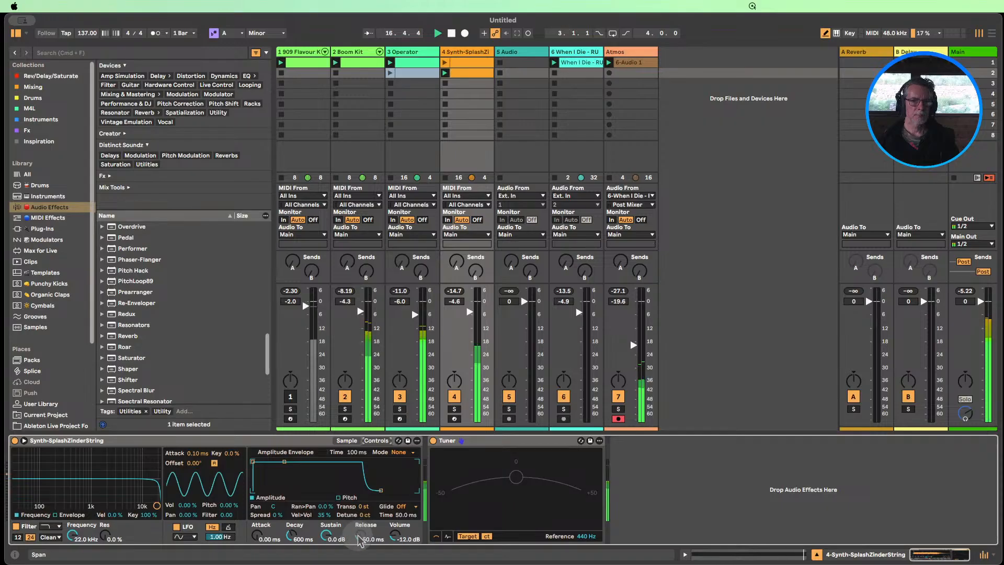
pyautogui.moveTo(359, 540); pyautogui.dragTo(360, 528)
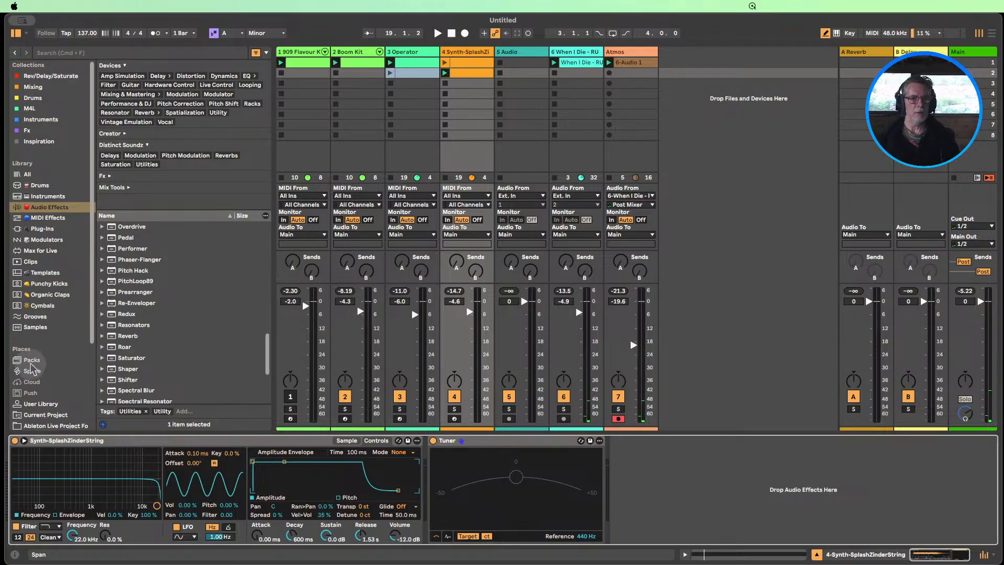
pyautogui.click(346, 440)
# Search the whole library for "string" and filter the results to one-shot samples
pyautogui.scroll(-3, 32, 340)
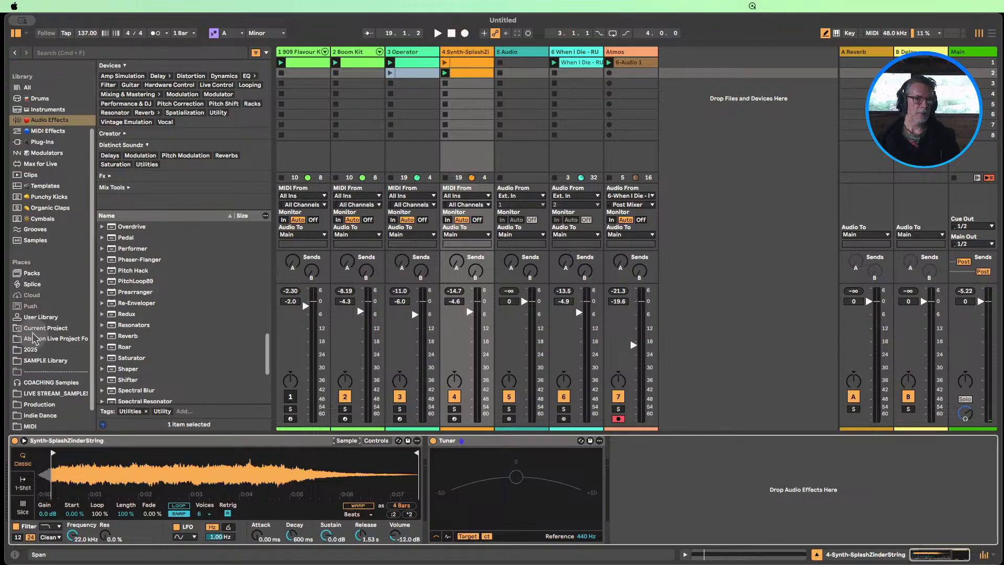
pyautogui.click(32, 273)
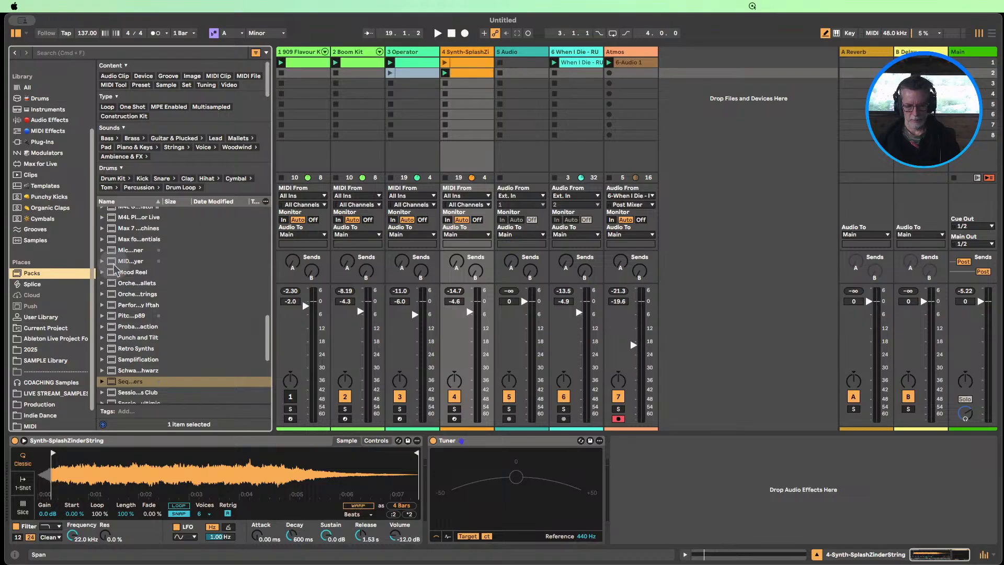
pyautogui.press('super+f')
pyautogui.write('string')
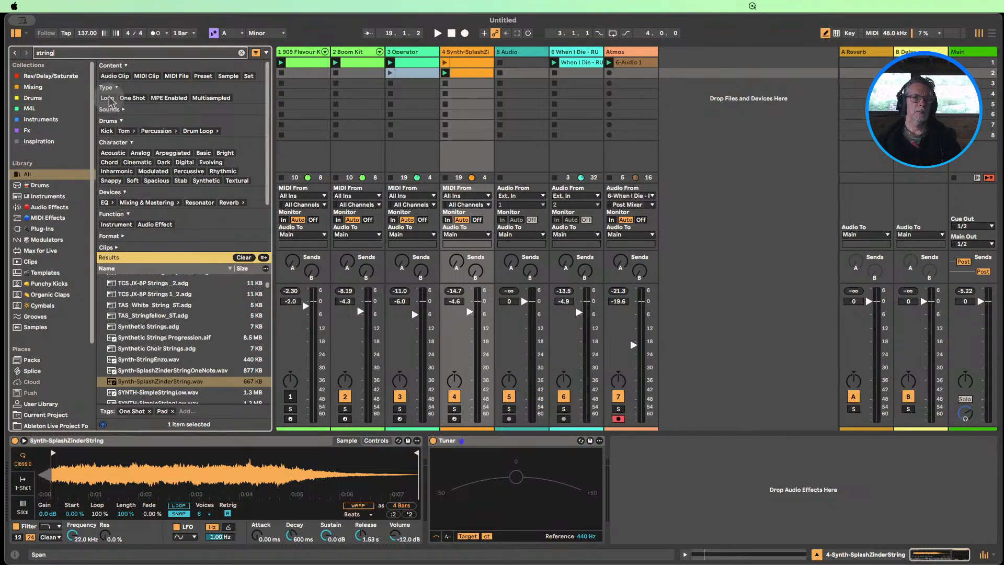
pyautogui.click(130, 98)
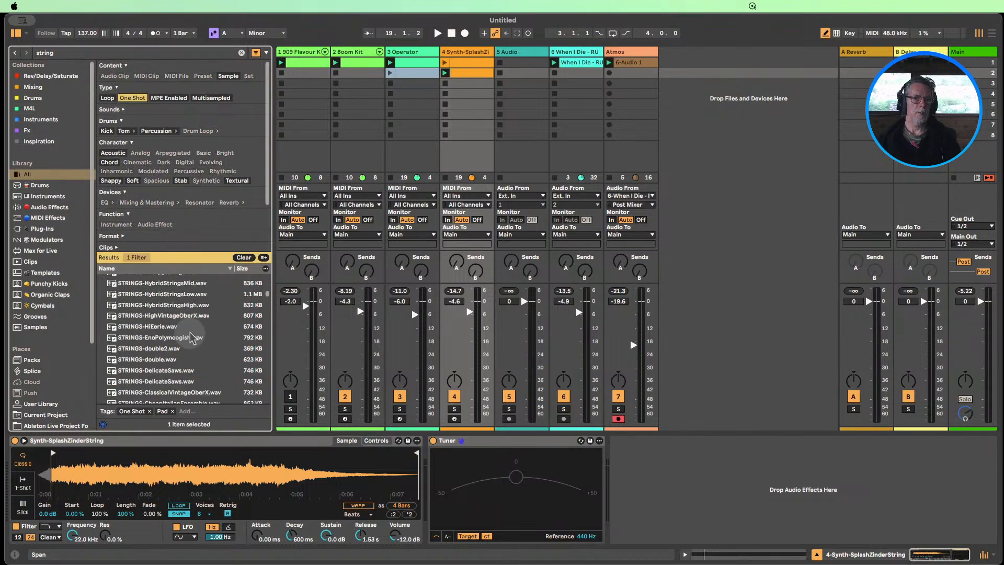
# Audition the synth string one-shots, including the SplashZinder, Simple, Sailors and Pedestrian string samples
pyautogui.scroll(5, 162, 345)
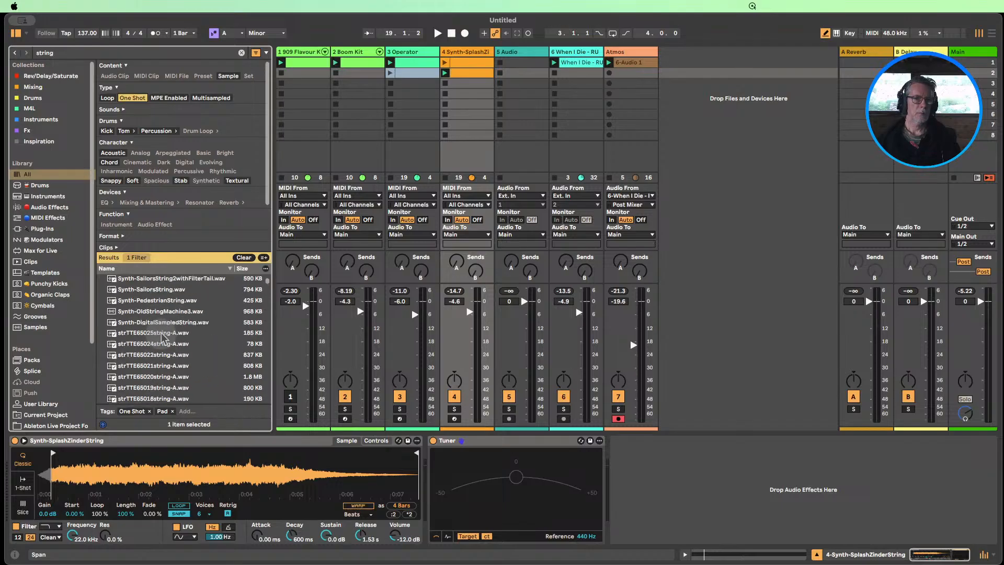
pyautogui.click(156, 324)
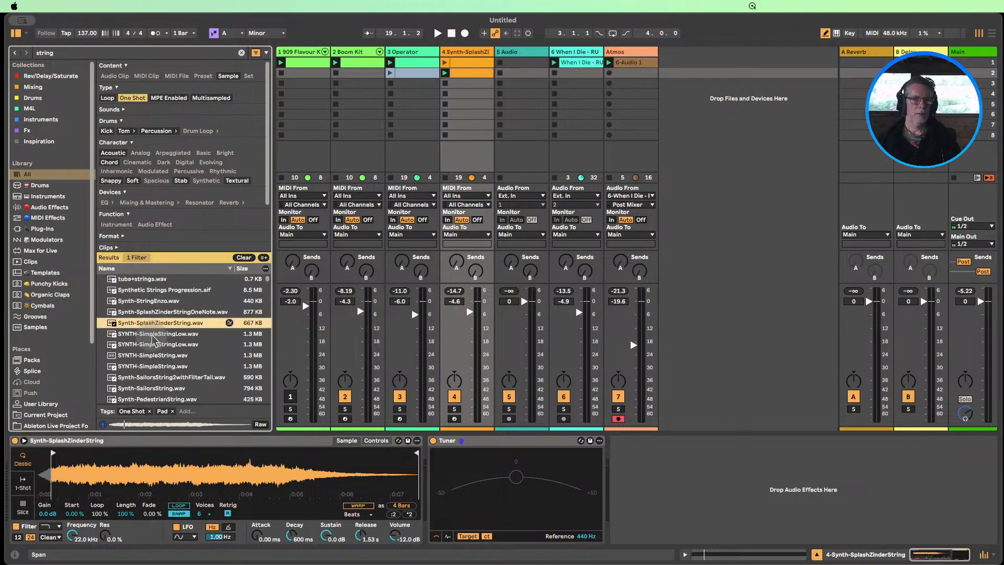
pyautogui.click(153, 335)
pyautogui.click(152, 345)
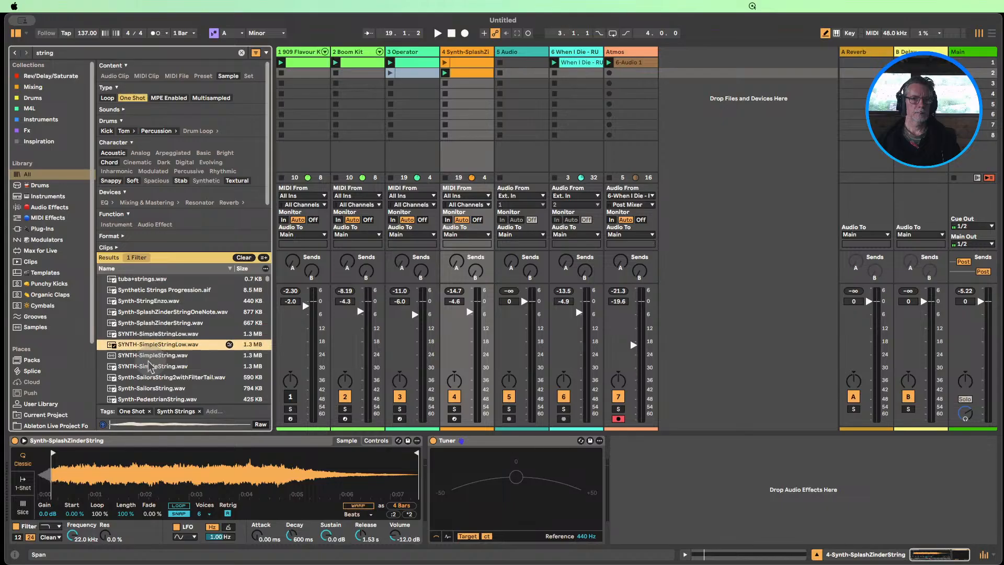
pyautogui.scroll(-1, 150, 343)
pyautogui.click(150, 343)
pyautogui.click(149, 355)
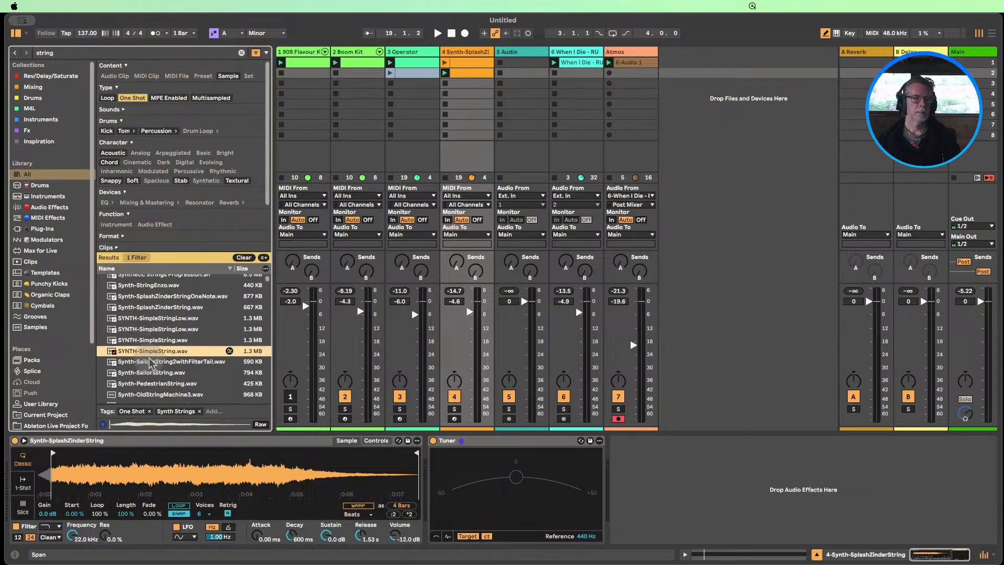
pyautogui.click(149, 362)
pyautogui.scroll(-1, 167, 375)
pyautogui.click(156, 354)
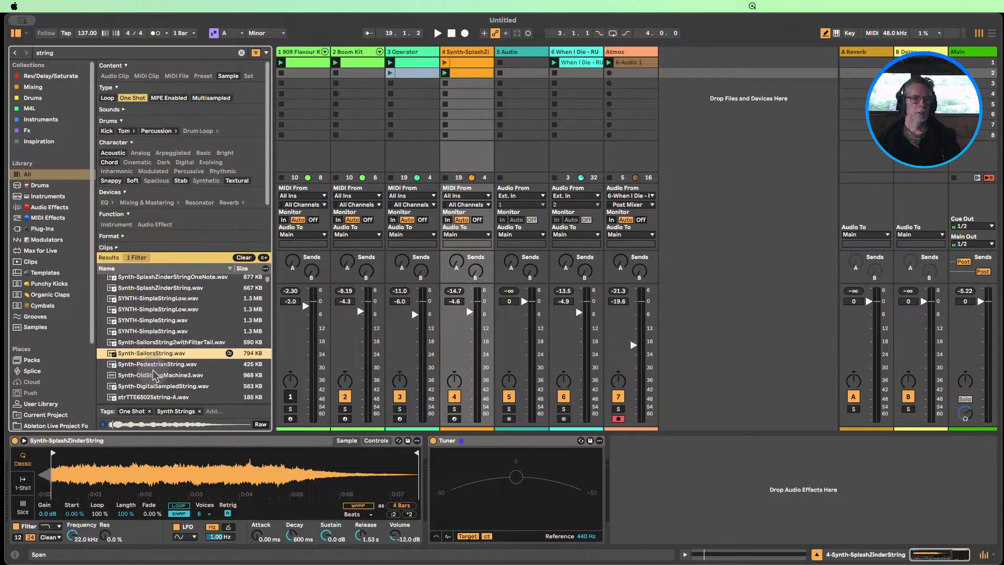
pyautogui.click(155, 365)
pyautogui.scroll(-2, 155, 369)
# Replace the sample in track 4's instrument with Synth-OldStringMachine3.wav and play it with the other tracks
pyautogui.click(150, 328)
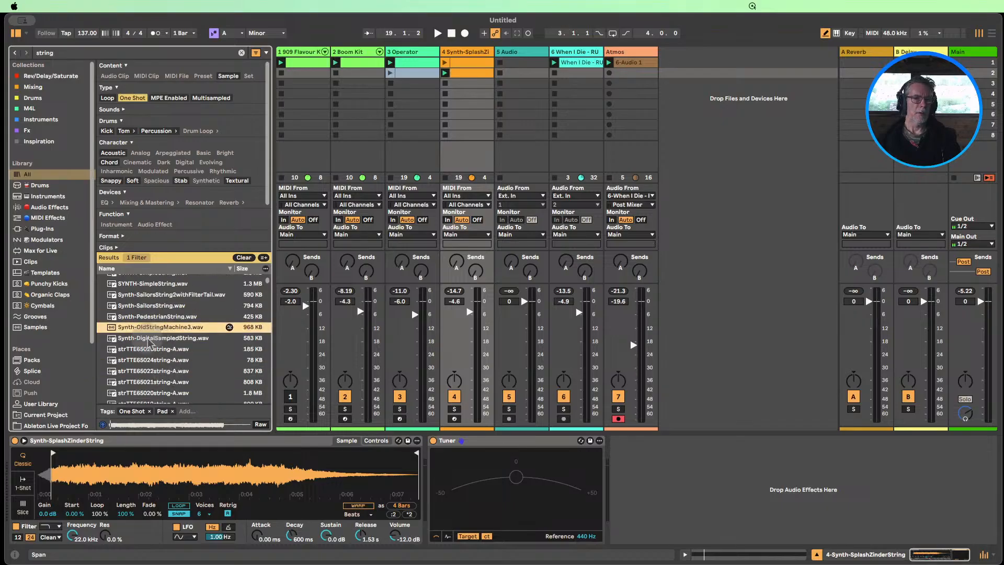
pyautogui.moveTo(150, 333); pyautogui.dragTo(152, 463)
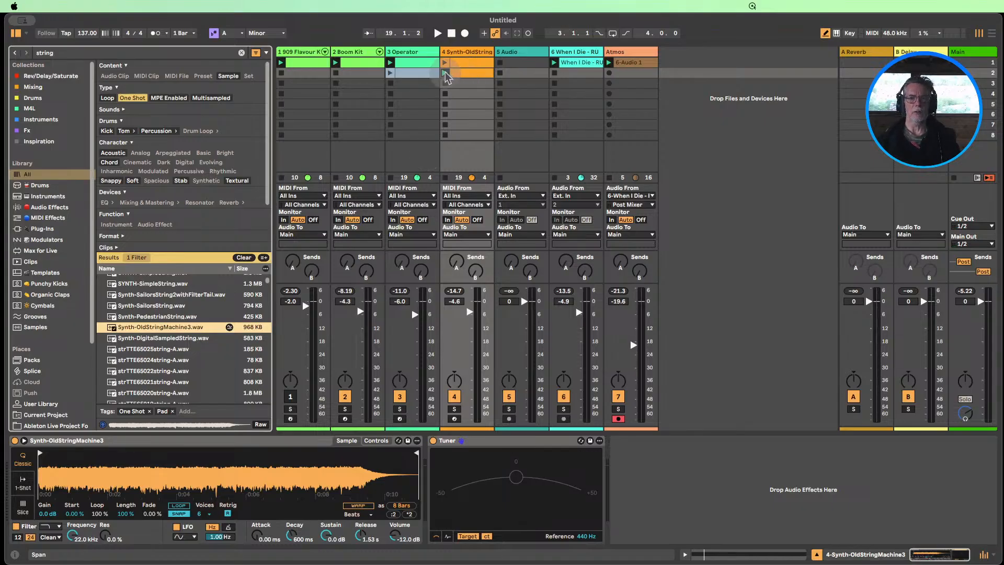
pyautogui.press('space')
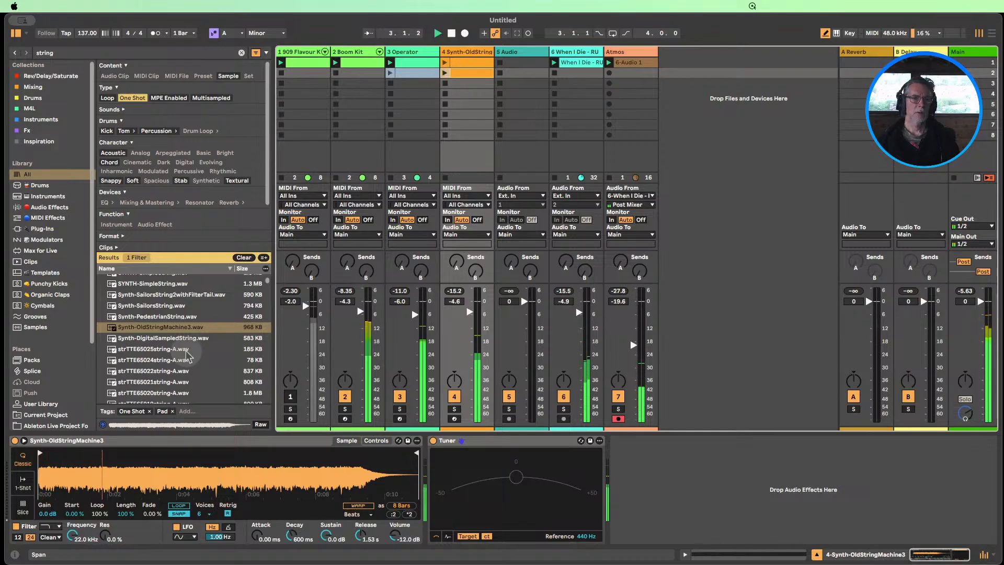
# Audition more string one-shots while the set plays, from Synth-DigitalSampledString.wav and the strTTE samples to STRINGS-Vulcalin.wav
pyautogui.click(146, 339)
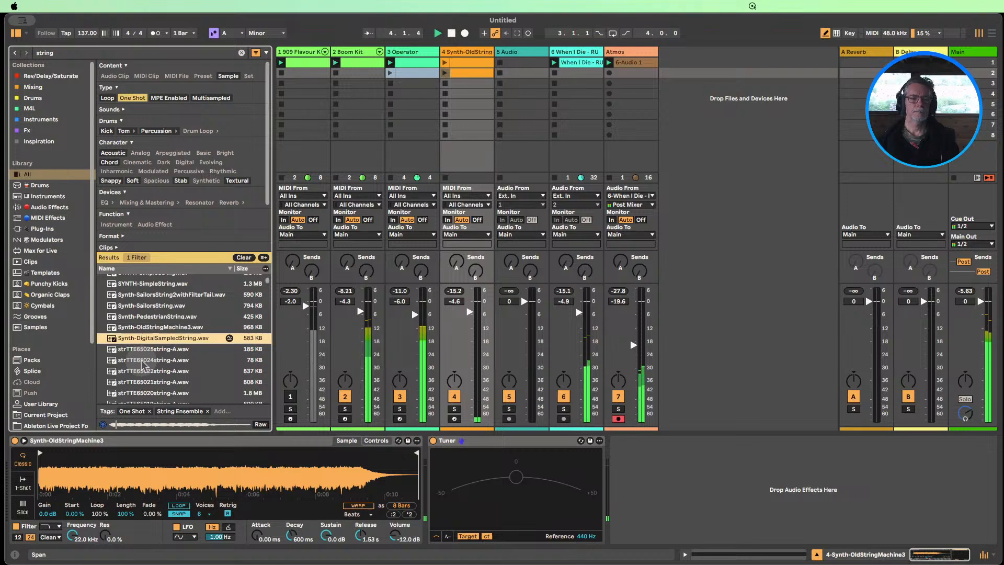
pyautogui.click(139, 351)
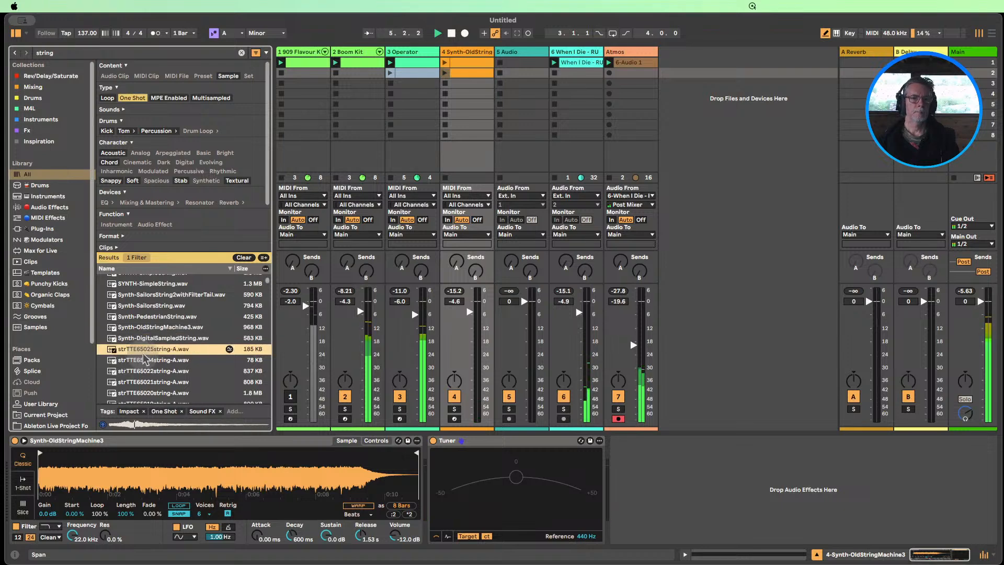
pyautogui.scroll(-2, 142, 354)
pyautogui.click(145, 334)
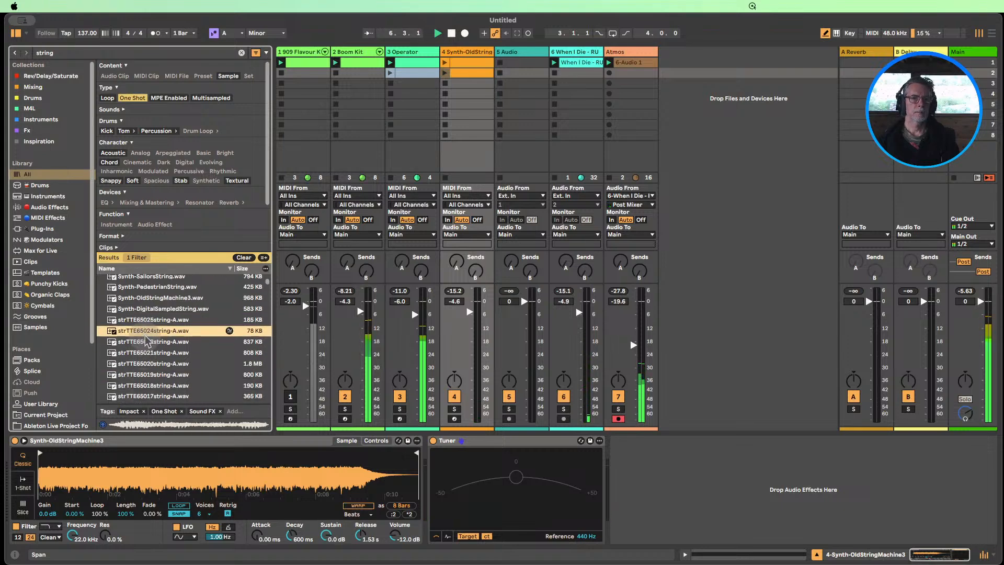
pyautogui.scroll(-8, 145, 346)
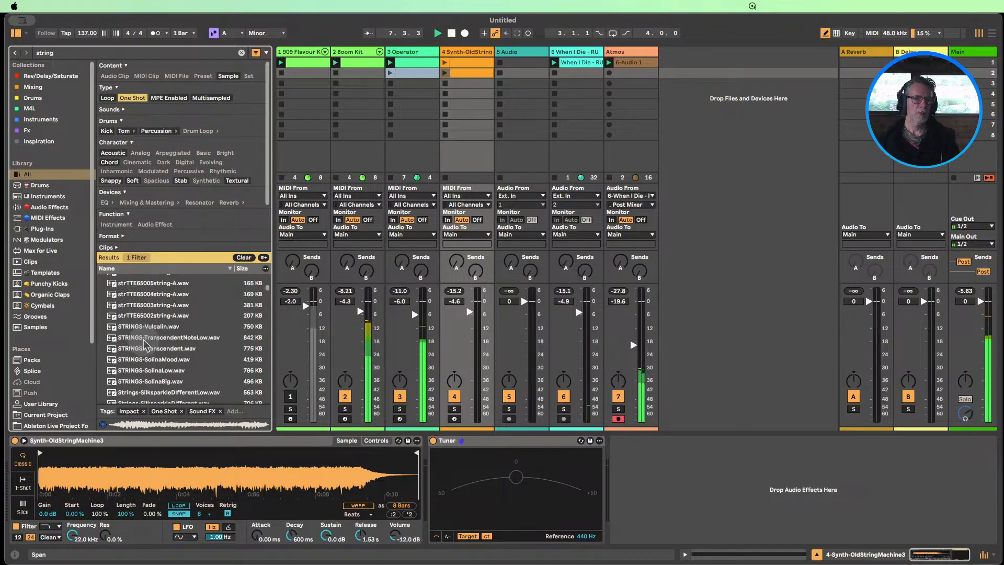
pyautogui.click(191, 339)
pyautogui.scroll(-1, 190, 337)
pyautogui.press('Up')
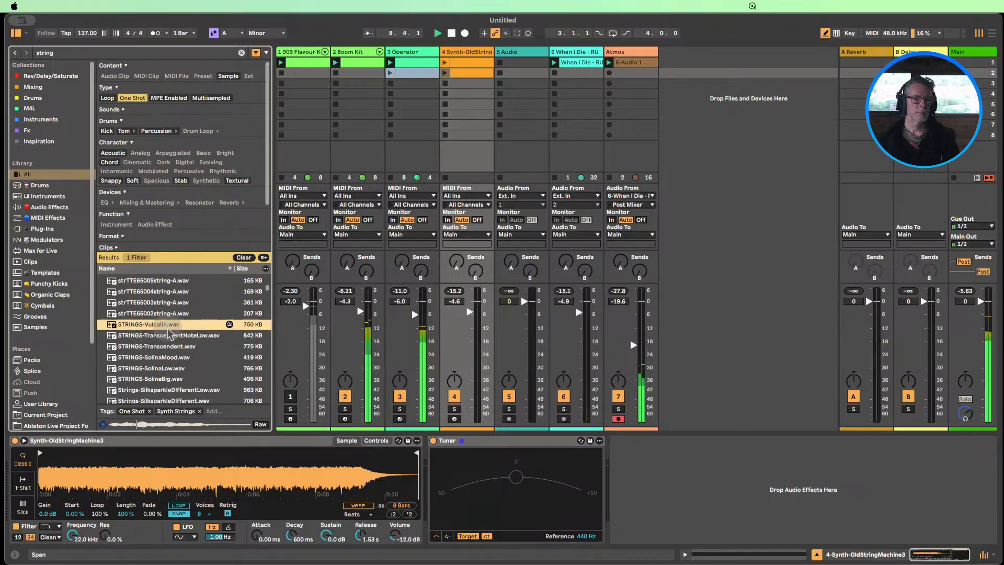
# Load STRINGS-Transcendent.wav into track 4's instrument, relaunch the second clip, and move the sample start slightly past the beginning of the waveform
pyautogui.click(173, 347)
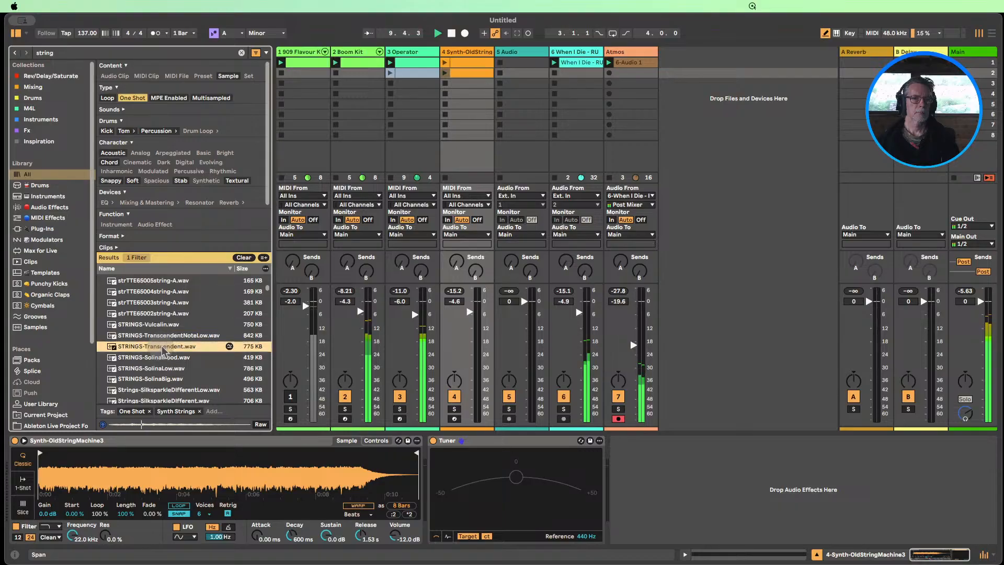
pyautogui.scroll(-1, 198, 345)
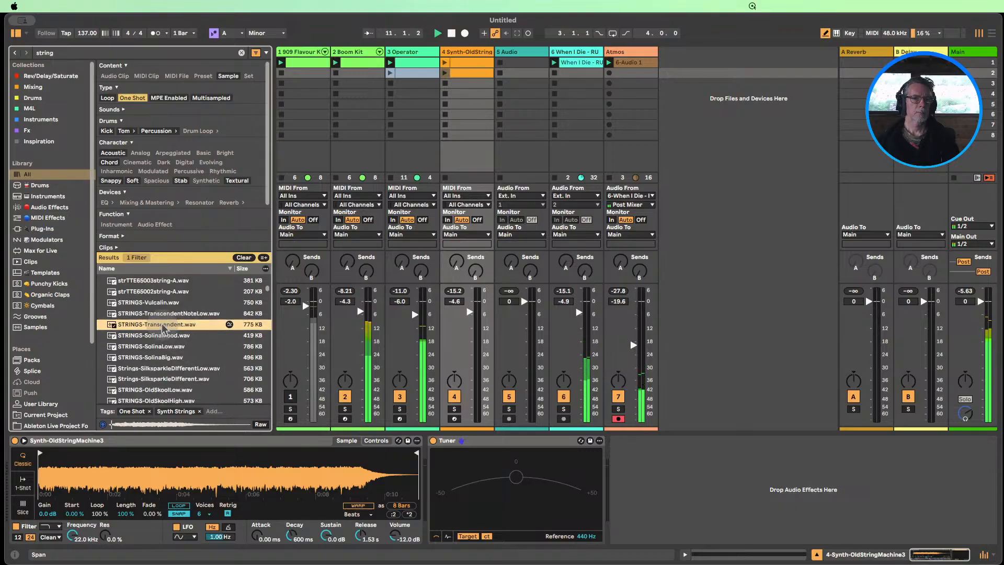
pyautogui.moveTo(166, 328); pyautogui.dragTo(132, 474)
pyautogui.click(445, 93)
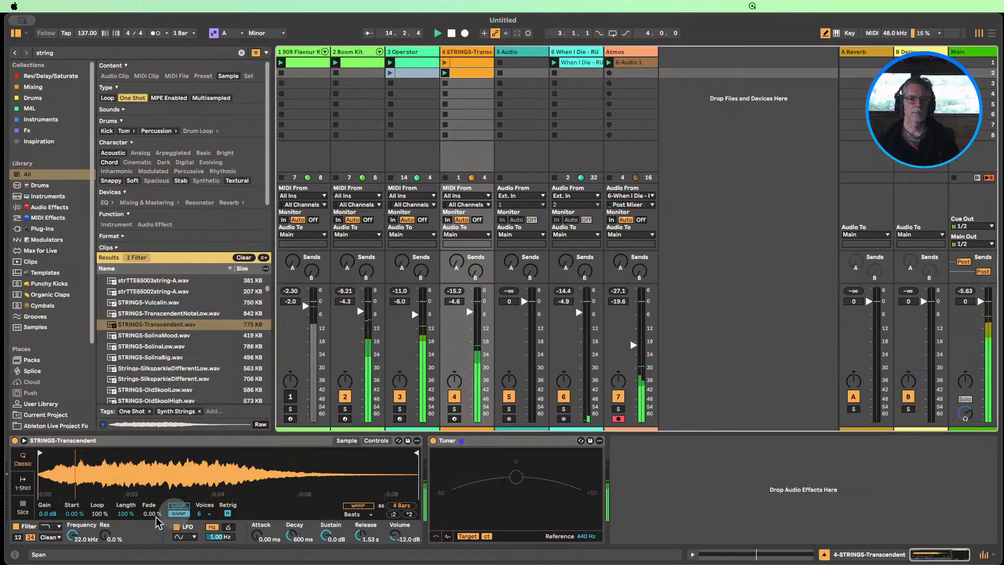
pyautogui.click(46, 451)
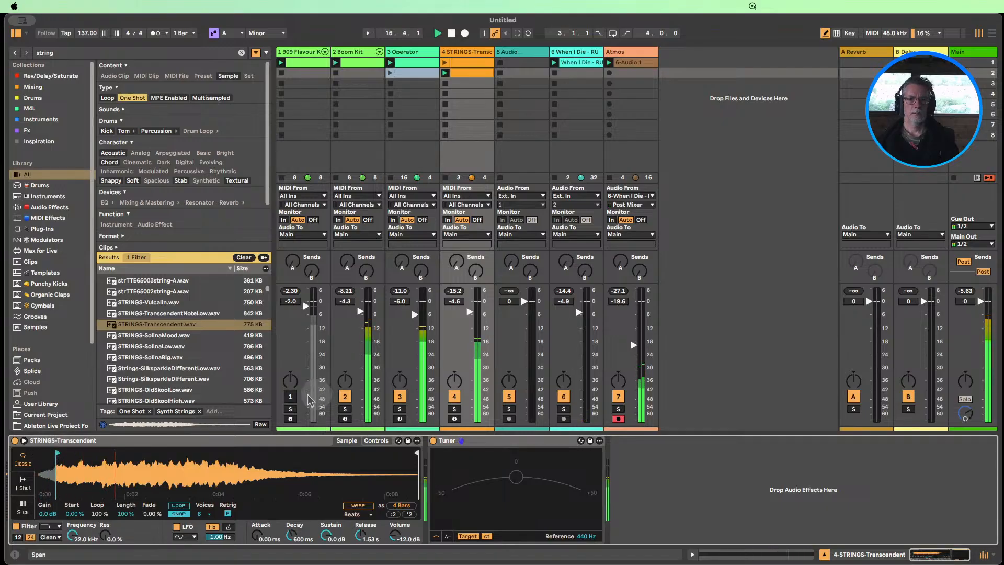
# Activate the 909 drum track and mute the When I Die vocal track, checking the string's sample start before stopping playback
pyautogui.click(290, 396)
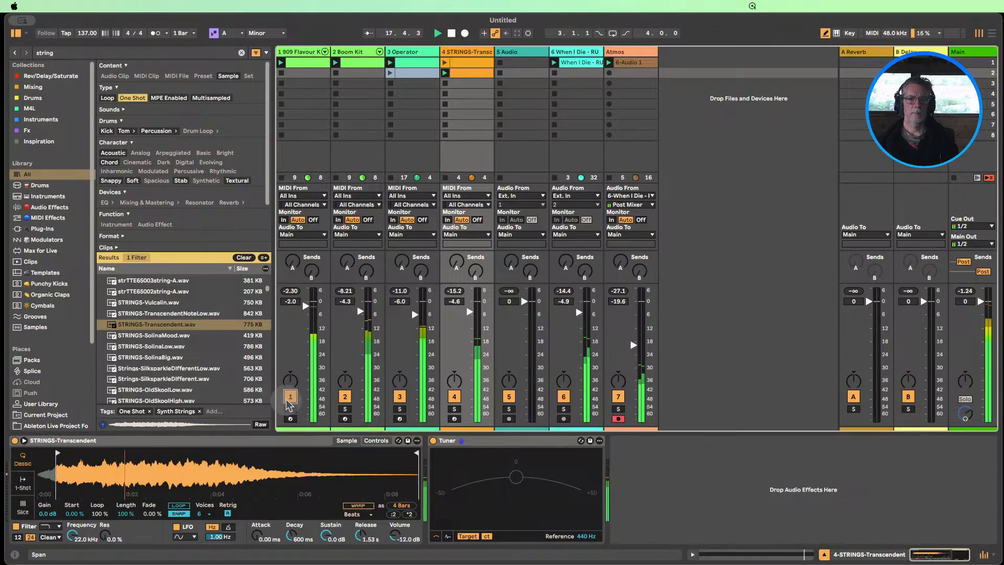
pyautogui.click(563, 397)
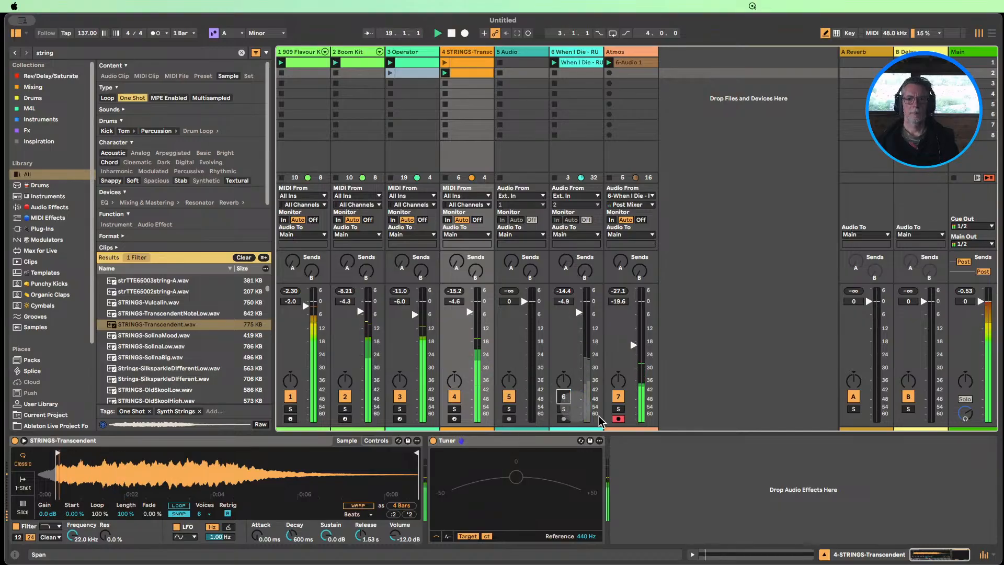
pyautogui.click(59, 451)
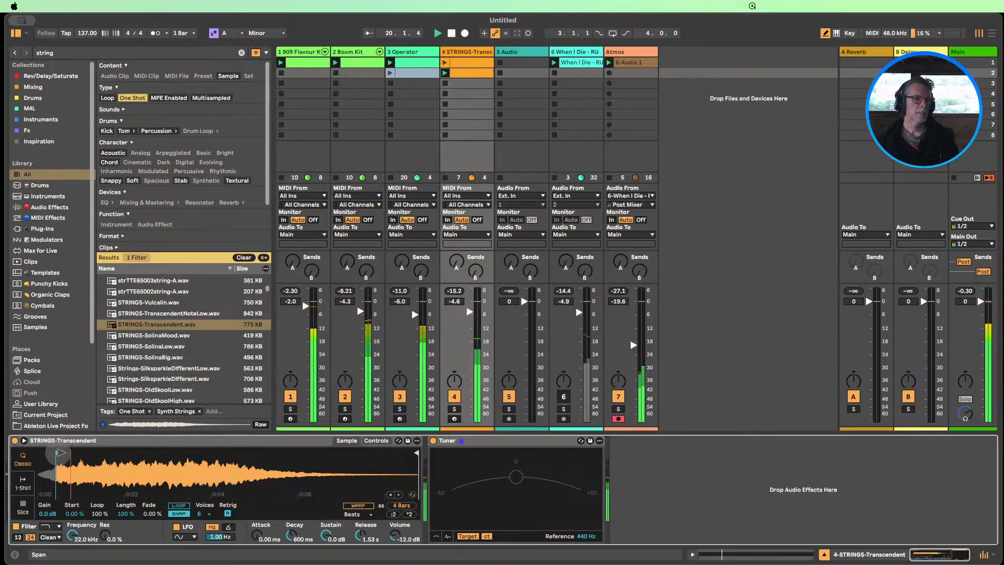
pyautogui.moveTo(57, 453); pyautogui.dragTo(77, 451)
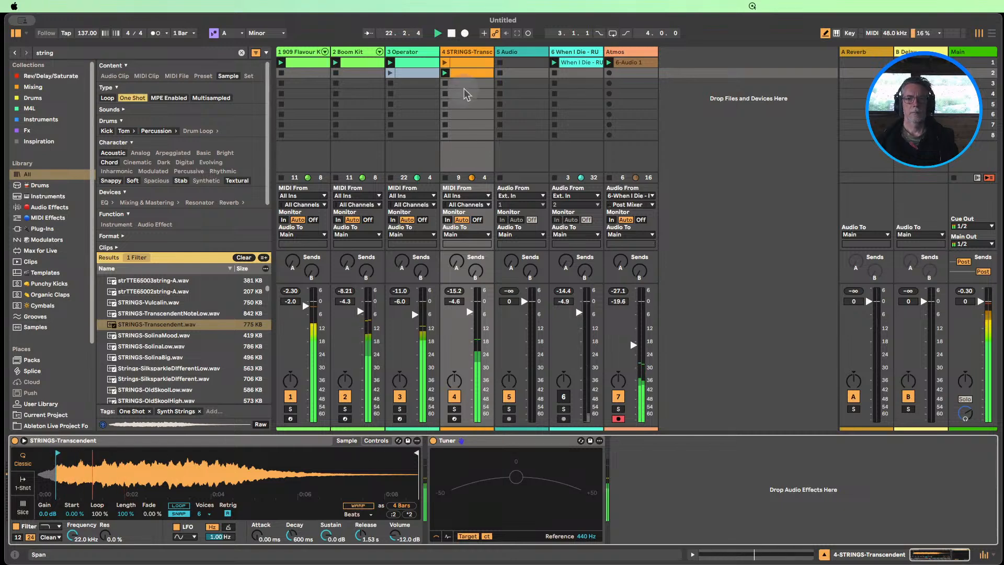
pyautogui.click(451, 33)
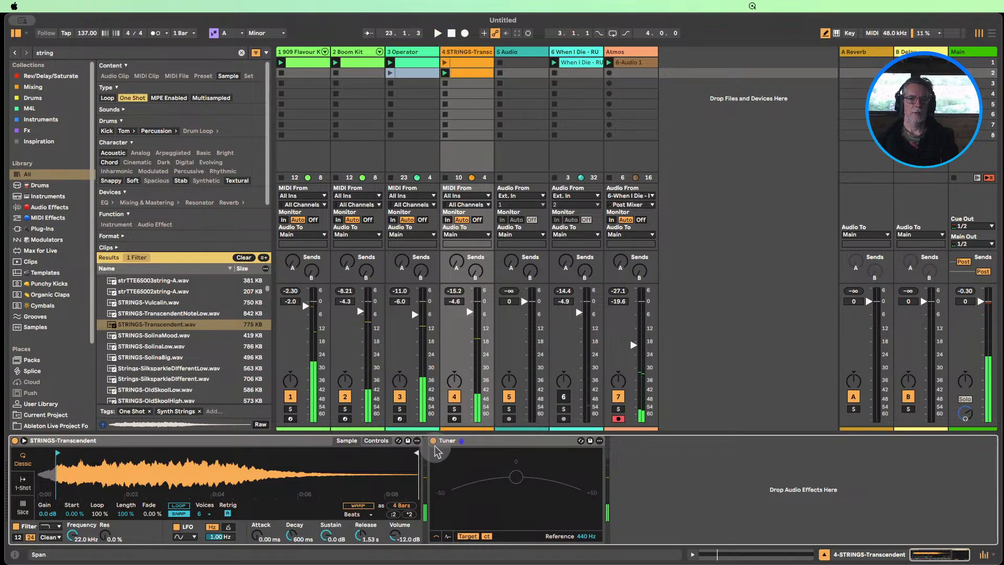
# Collapse the Tuner, clear the audio effects search, and add an EQ Eight between the string instrument and the Tuner
pyautogui.doubleClick(456, 442)
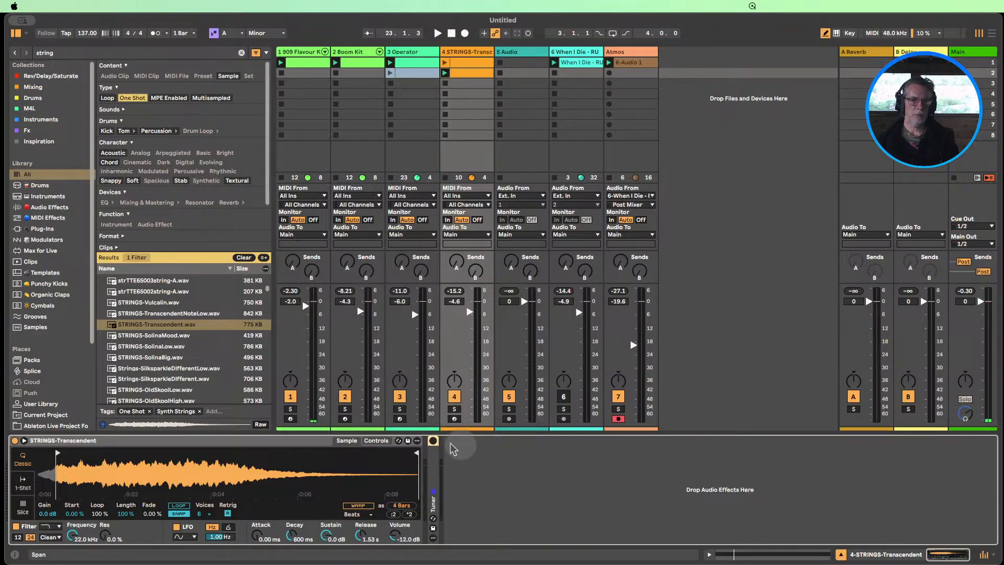
pyautogui.click(49, 207)
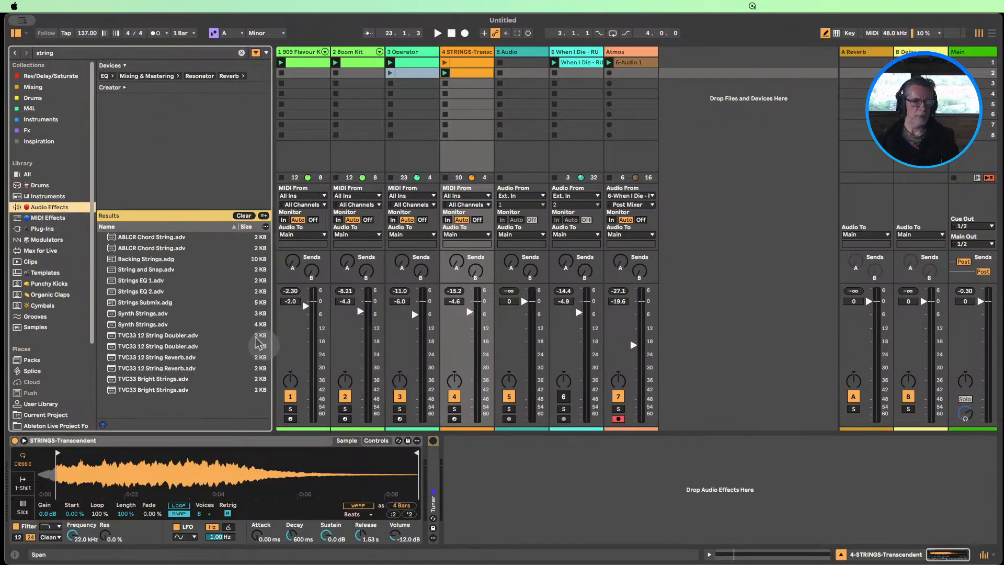
pyautogui.click(244, 216)
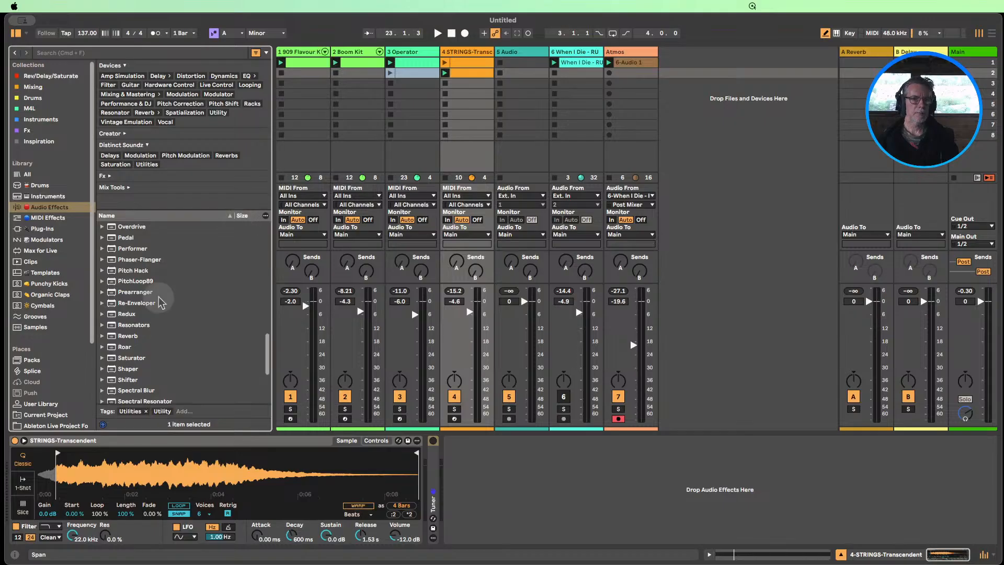
pyautogui.scroll(5, 161, 319)
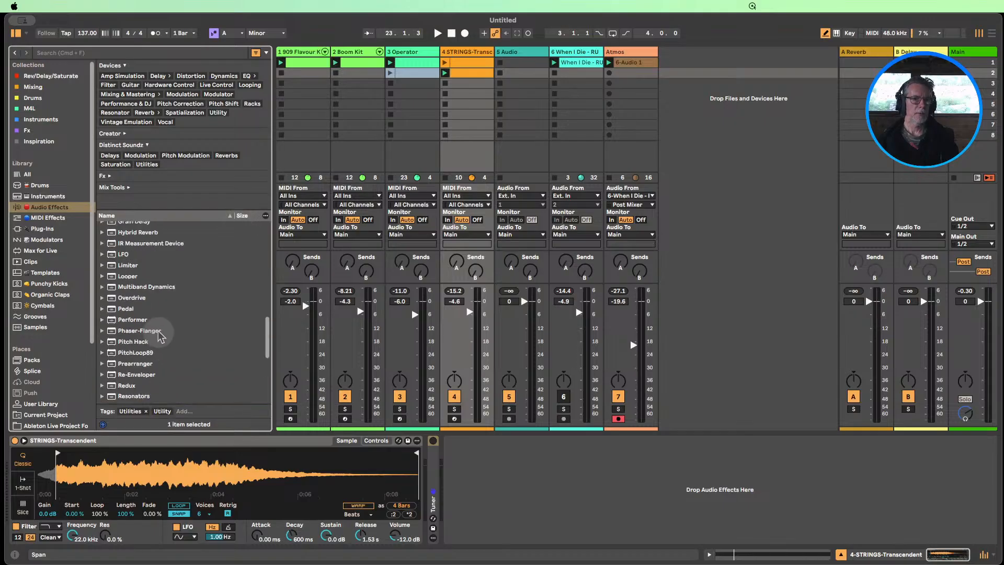
pyautogui.scroll(5, 159, 329)
pyautogui.moveTo(131, 280); pyautogui.dragTo(434, 463)
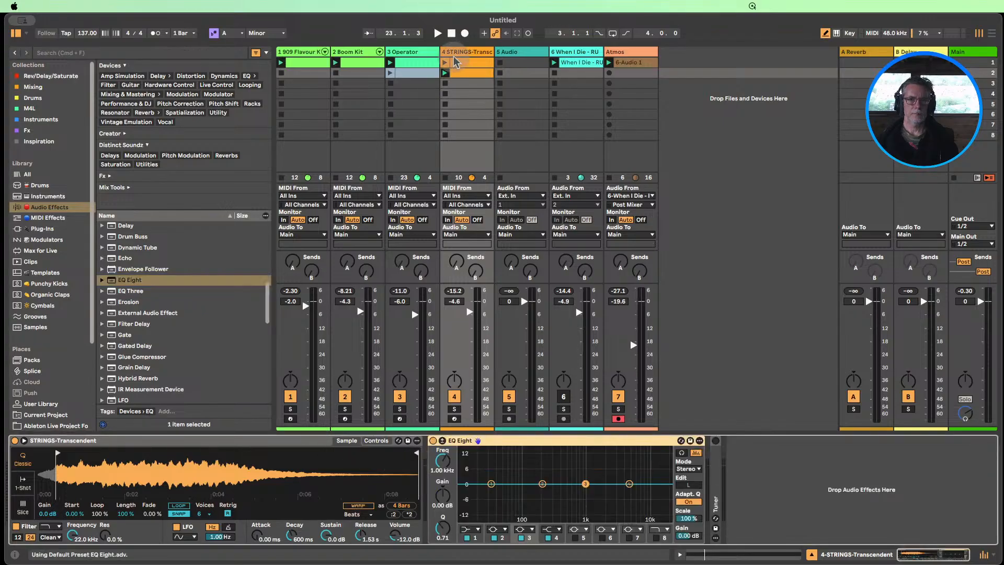
# Play the string clip and expand EQ Eight's display to examine the string's frequency spectrum
pyautogui.click(445, 73)
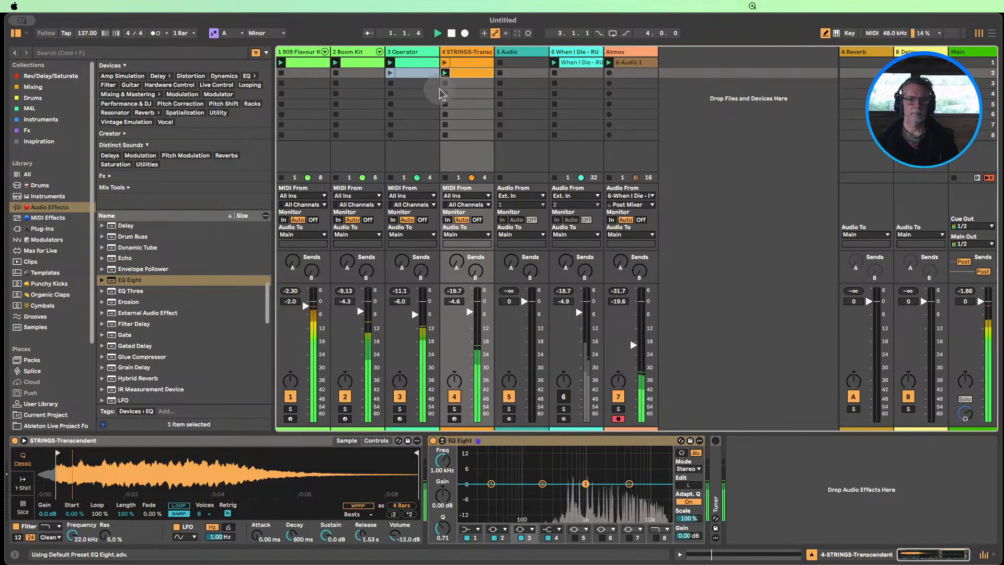
pyautogui.click(442, 441)
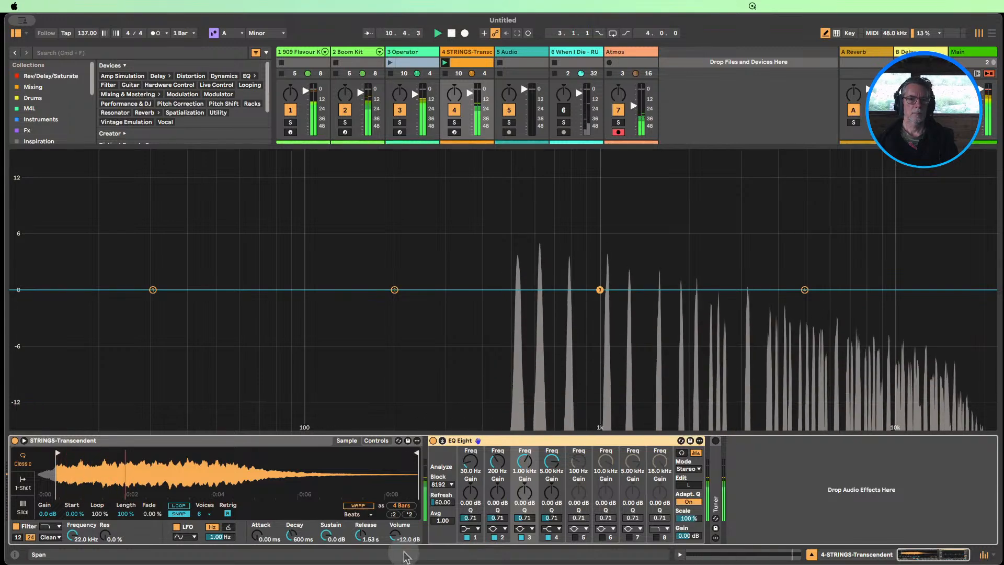
# Expand the Tuner and, in the string sampler's controls, set the transposition to -12 st and the release to 6.63 ms
pyautogui.moveTo(395, 536)
pyautogui.mouseDown()
pyautogui.moveTo(395, 518)
pyautogui.moveTo(396, 554)
pyautogui.mouseUp()
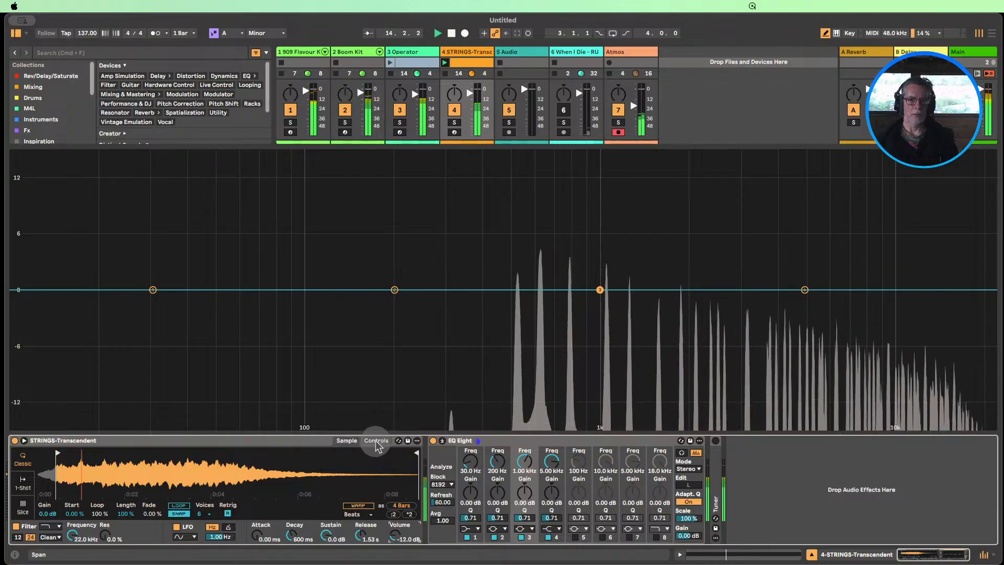
pyautogui.doubleClick(717, 453)
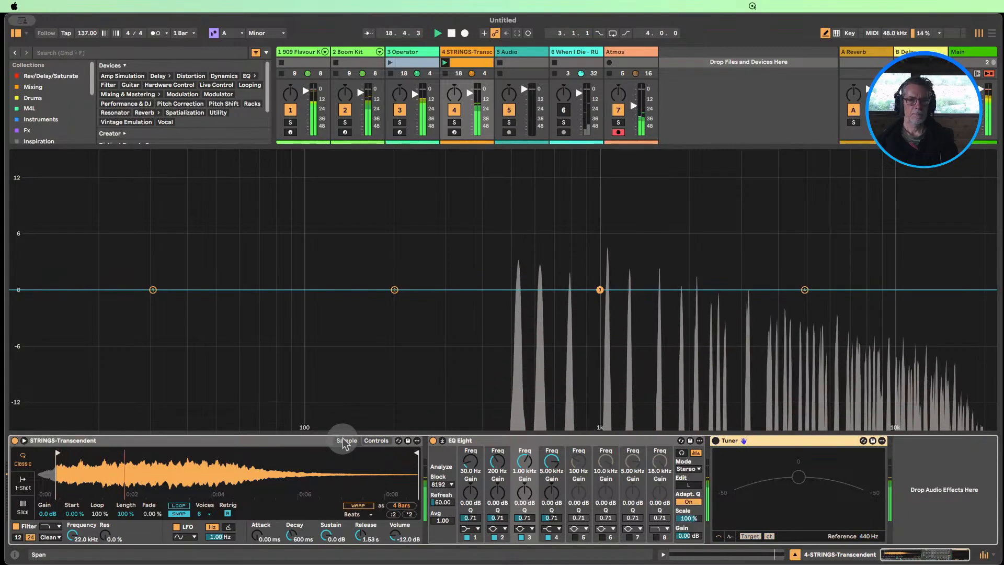
pyautogui.click(368, 442)
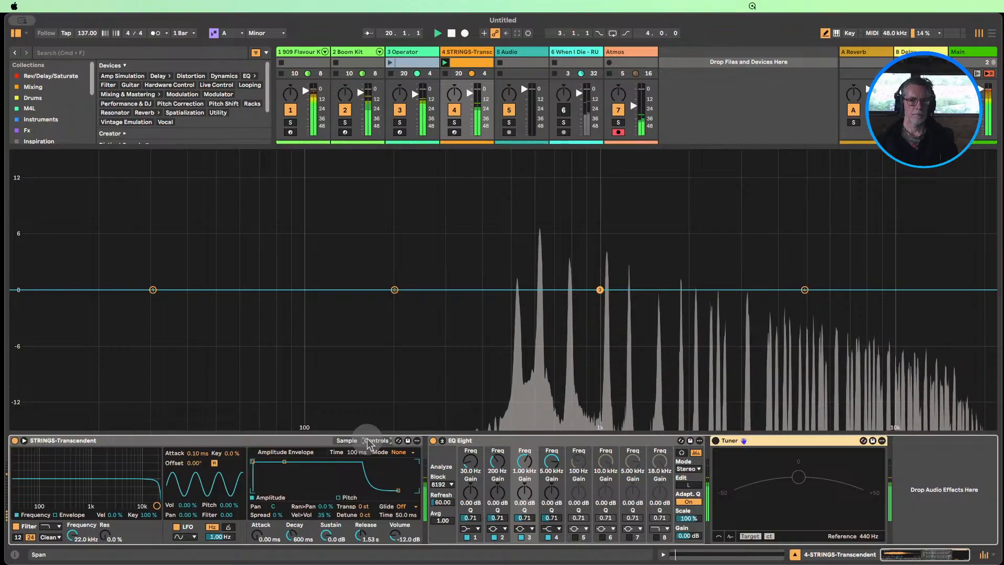
pyautogui.moveTo(360, 534); pyautogui.dragTo(364, 507)
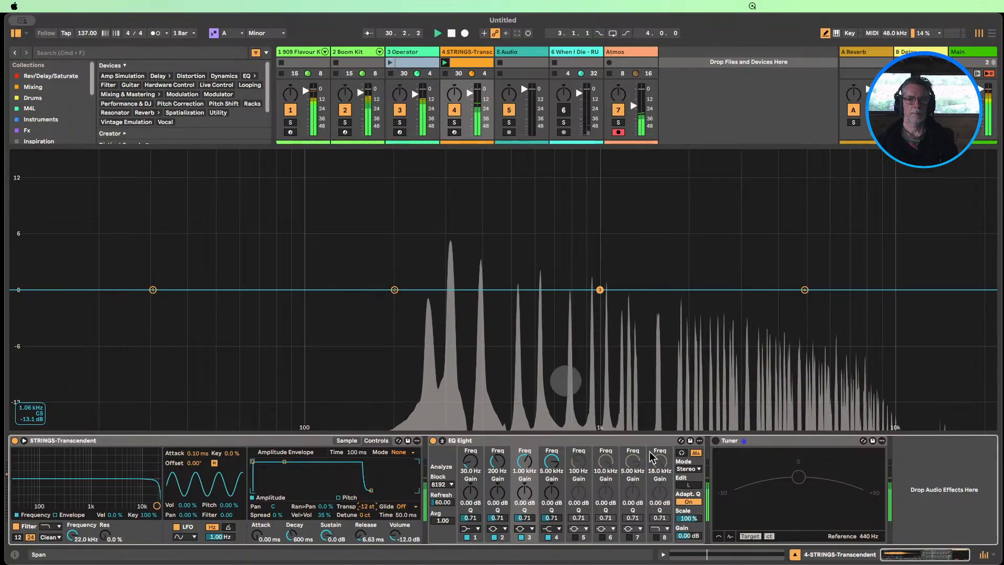
# Raise the sustained C3 note in the strings' second clip by one octave to C4
pyautogui.click(794, 555)
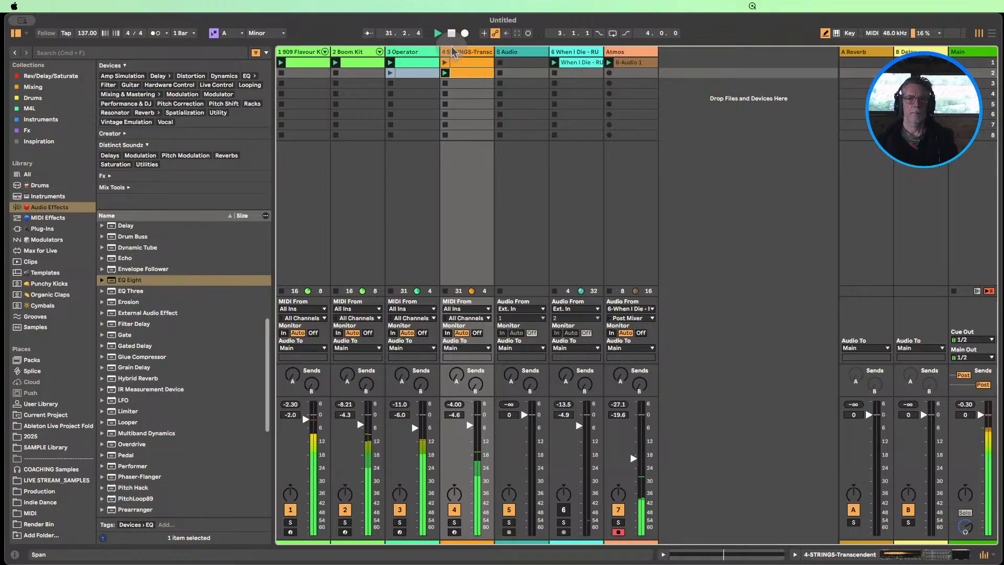
pyautogui.doubleClick(464, 74)
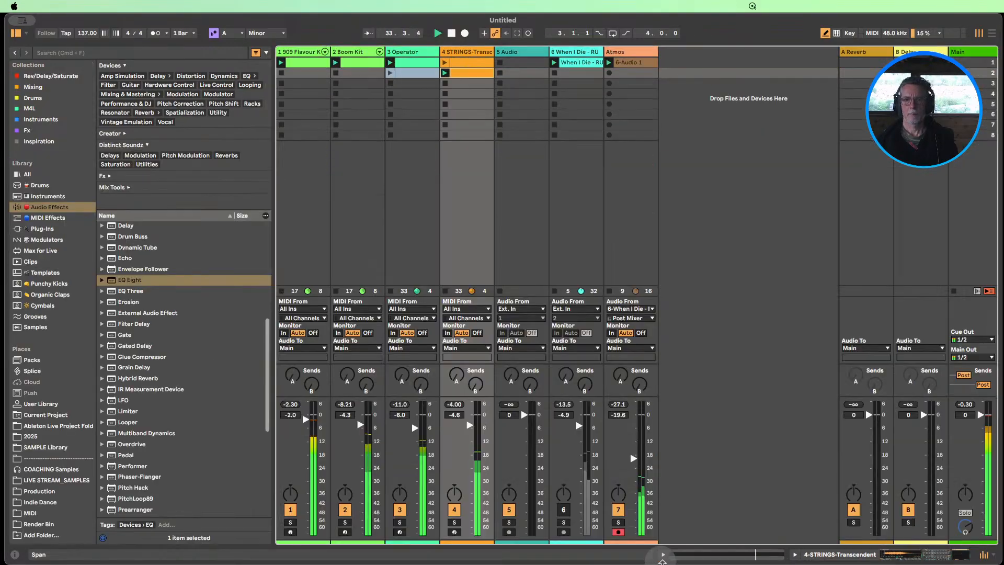
pyautogui.click(662, 555)
pyautogui.doubleClick(464, 76)
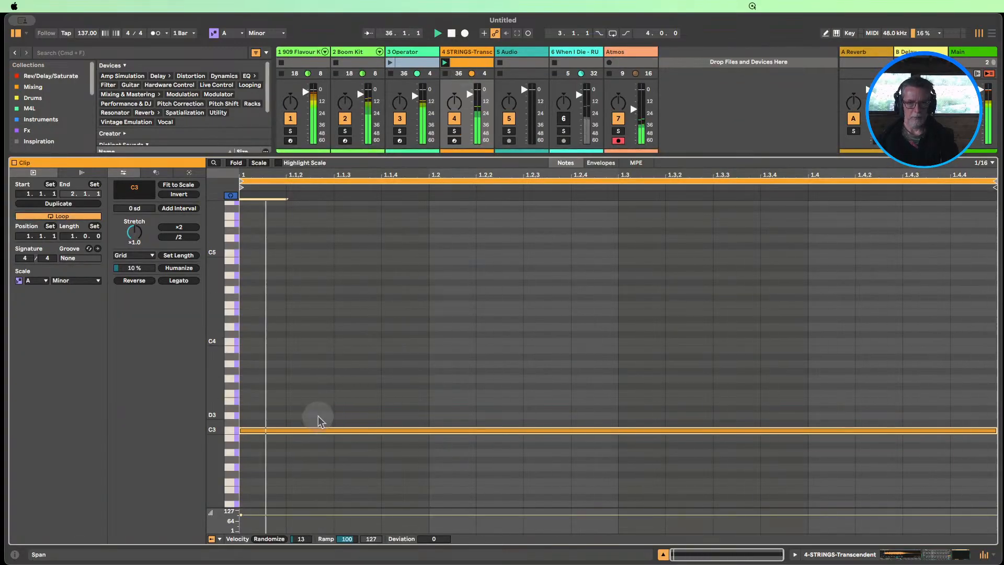
pyautogui.click(318, 430)
pyautogui.hotkey('shift', 'Up')
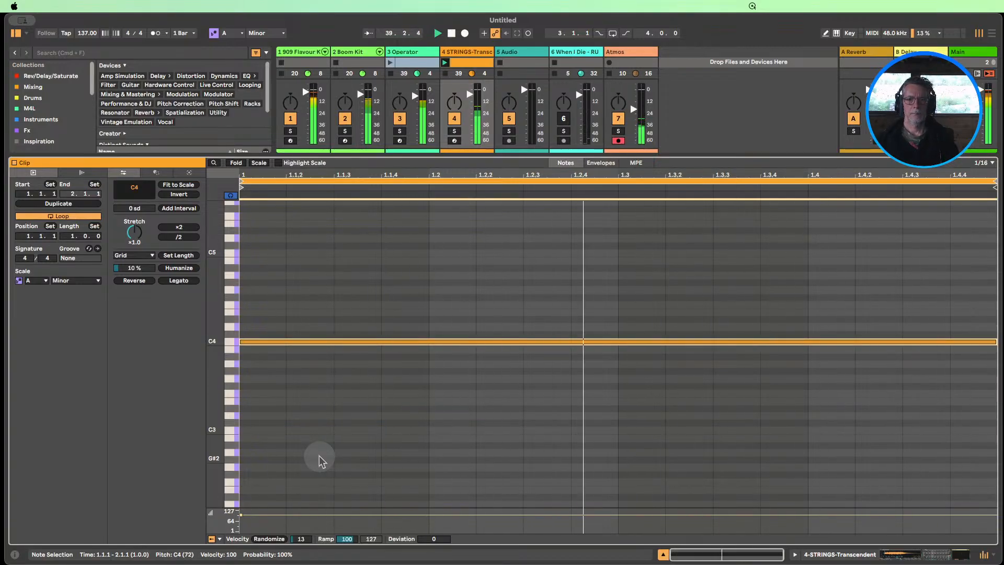
pyautogui.click(663, 553)
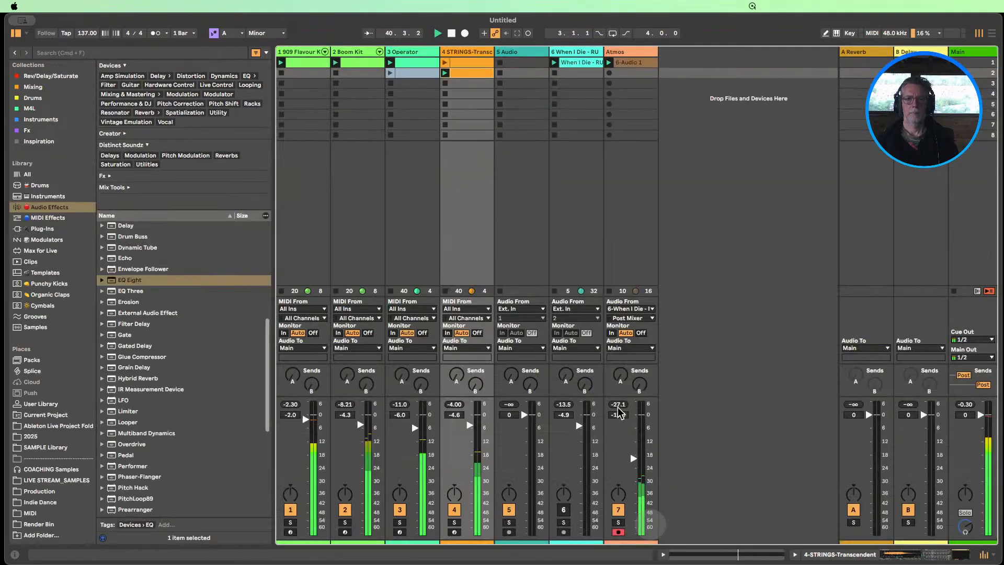
# Mute the Boom Kit track, stop the Operator track, and relaunch its first clip
pyautogui.click(398, 94)
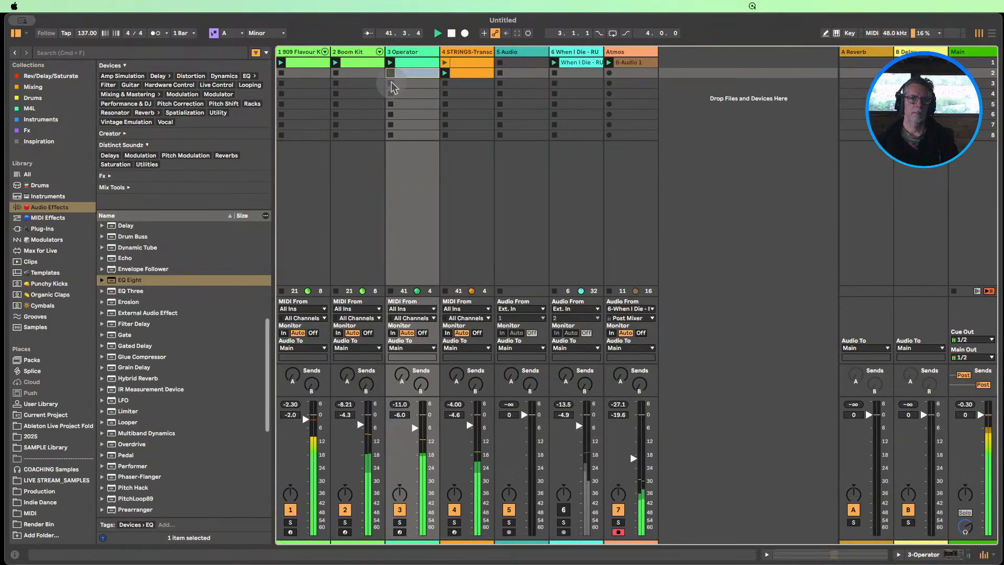
pyautogui.click(345, 509)
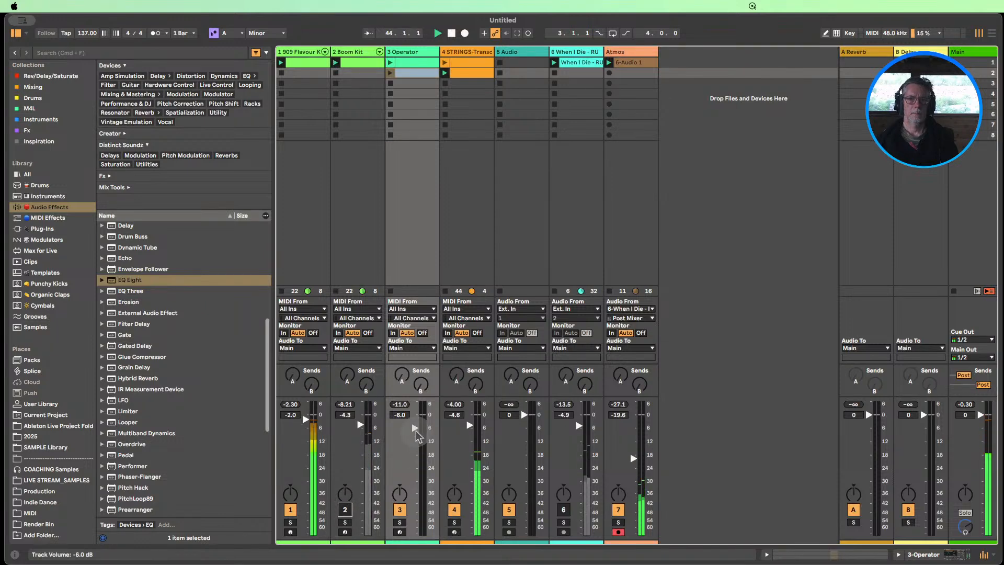
pyautogui.click(390, 63)
# Move the first strings clip down to scene 8 and put the second strings clip in scene 1
pyautogui.moveTo(462, 66); pyautogui.dragTo(465, 136)
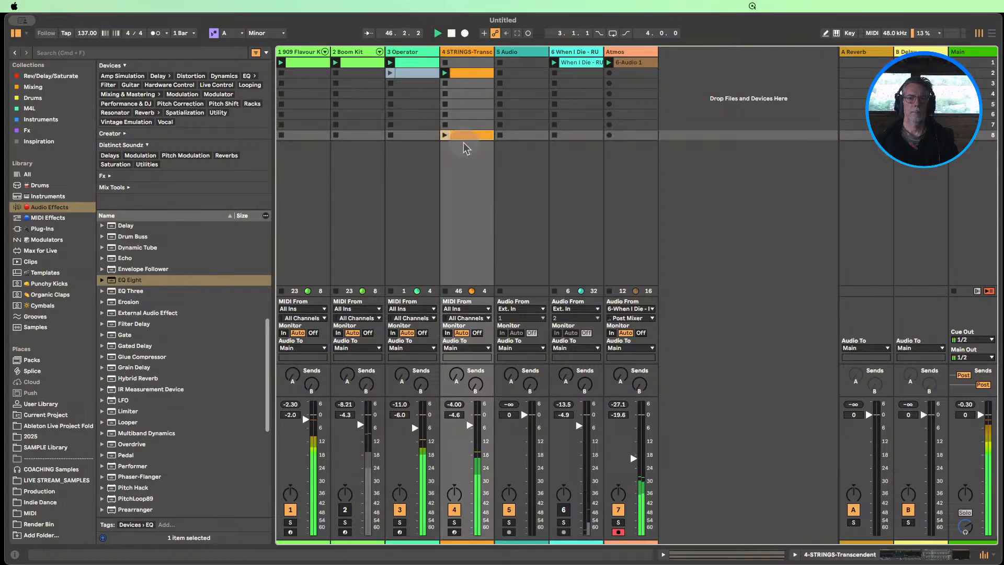
pyautogui.moveTo(456, 86); pyautogui.dragTo(460, 63)
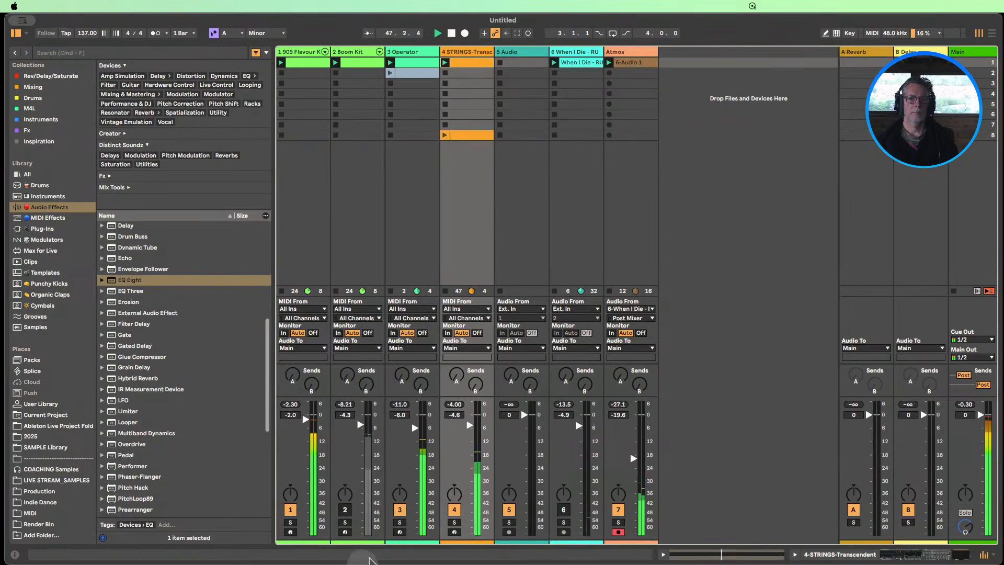
# Solo the Operator and strings tracks with the strings' volume at -8.0 dB, and restart playback from the strings' first clip
pyautogui.click(399, 522)
pyautogui.click(454, 522)
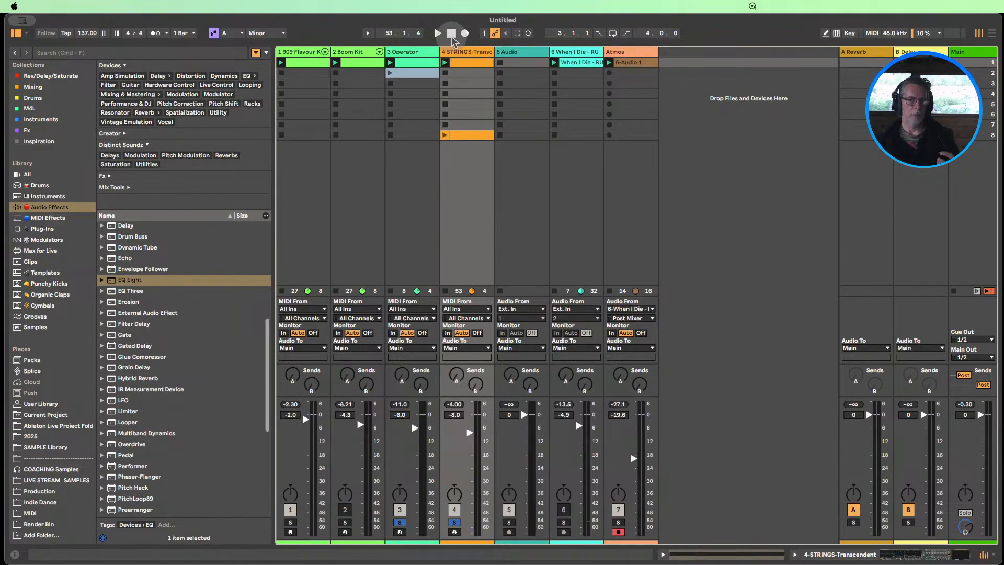
pyautogui.click(446, 62)
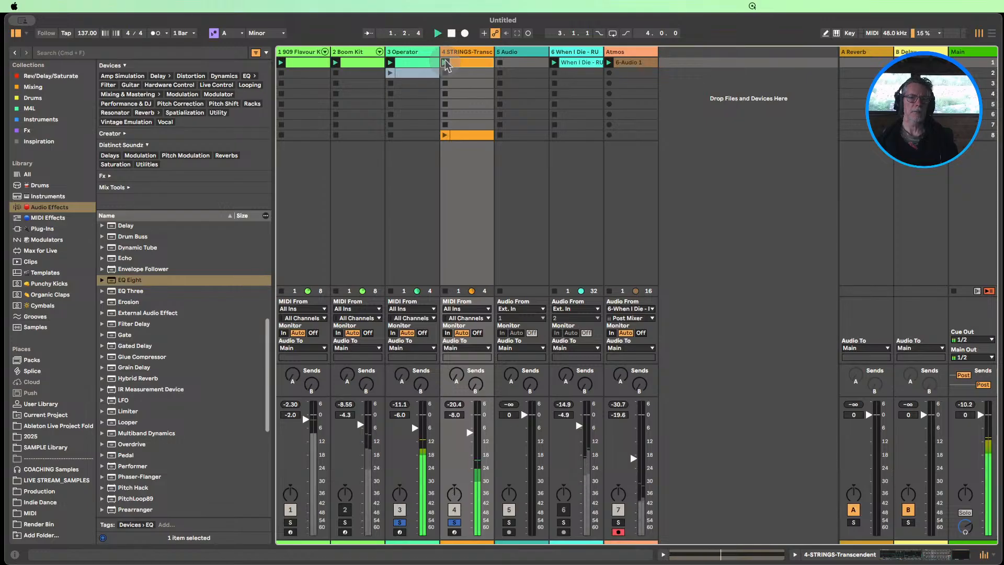
# Audition sustain, transposition and filter frequency changes in the string sampler, and set its release to 3.40 ms
pyautogui.doubleClick(461, 52)
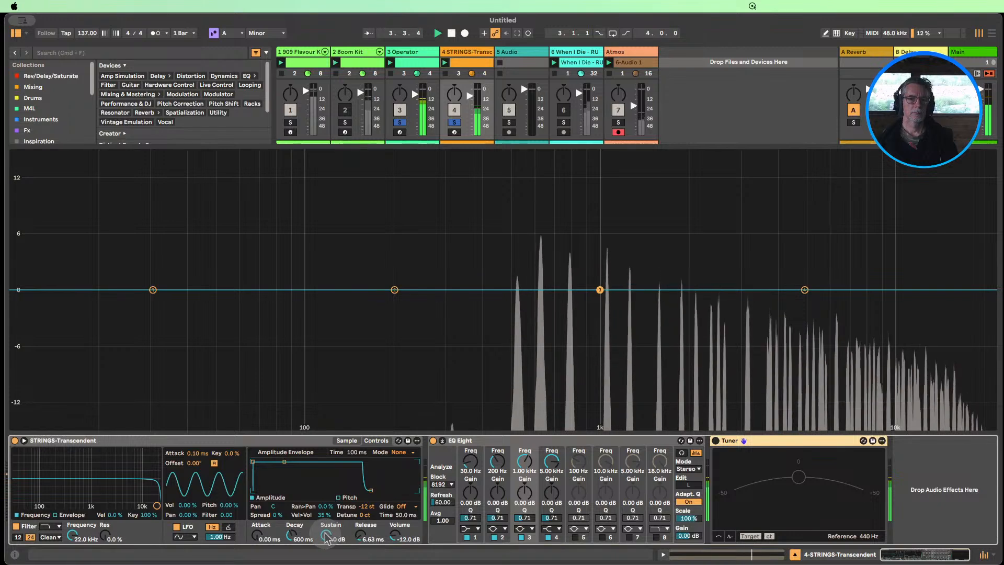
pyautogui.moveTo(326, 538); pyautogui.dragTo(326, 559)
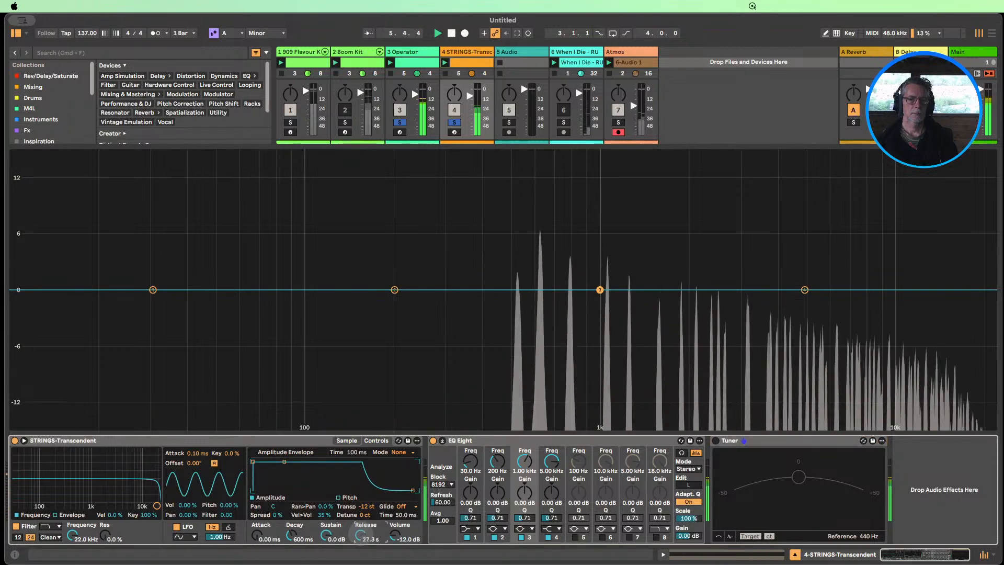
pyautogui.moveTo(360, 535); pyautogui.dragTo(361, 554)
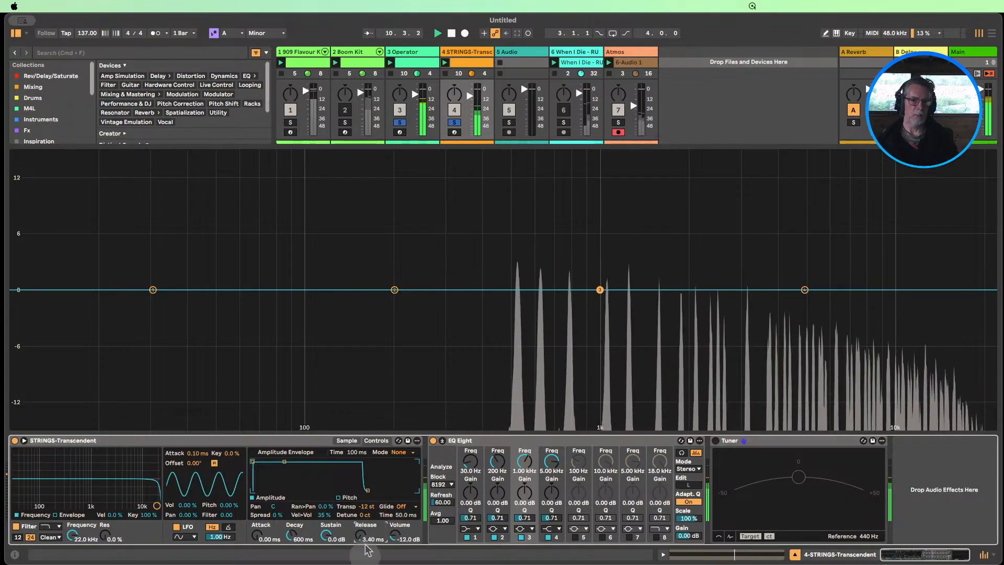
pyautogui.doubleClick(367, 507)
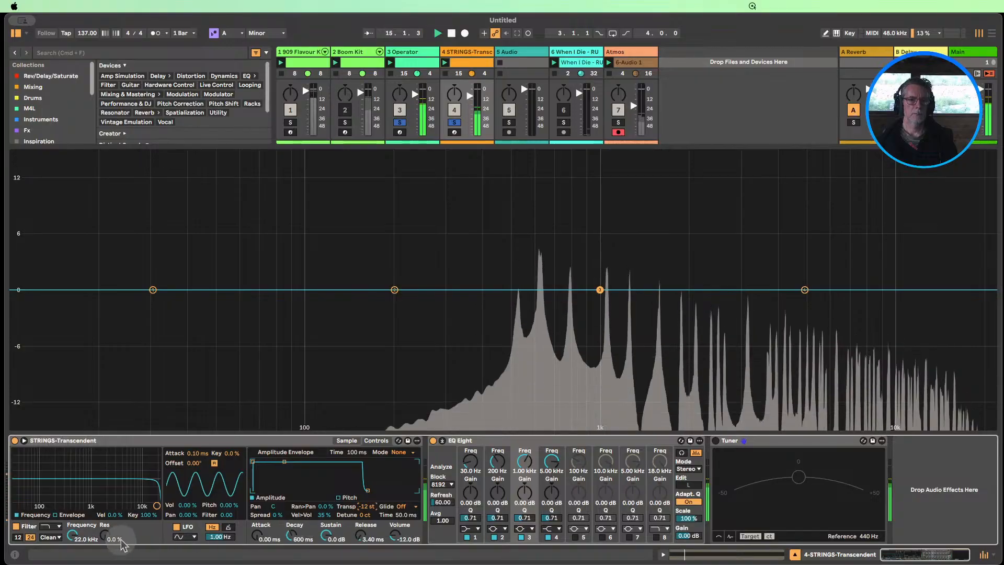
pyautogui.moveTo(73, 535); pyautogui.dragTo(72, 562)
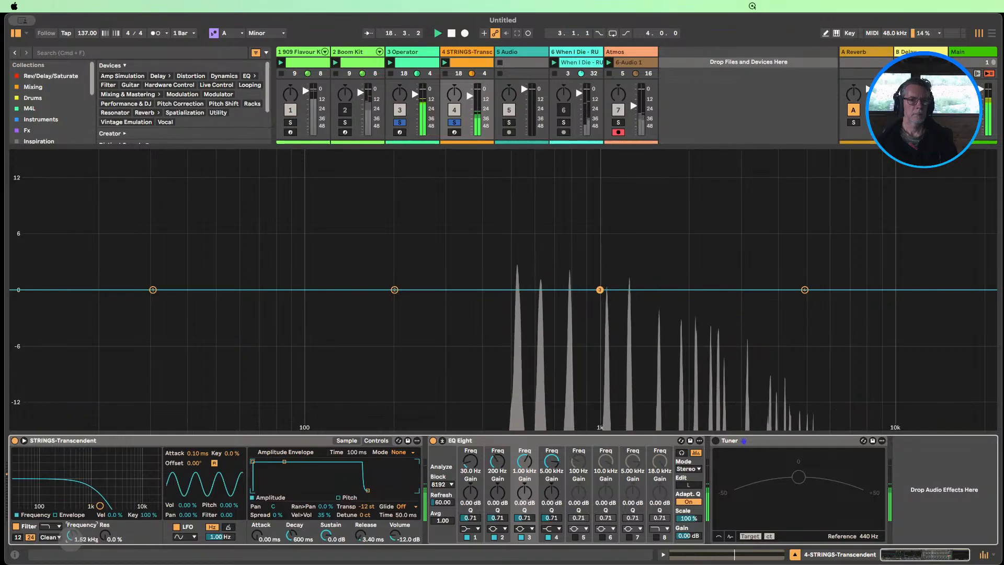
# Copy Kickstart 2 from the Atmos track to the end of the strings' device chain and open its plug-in window
pyautogui.click(795, 555)
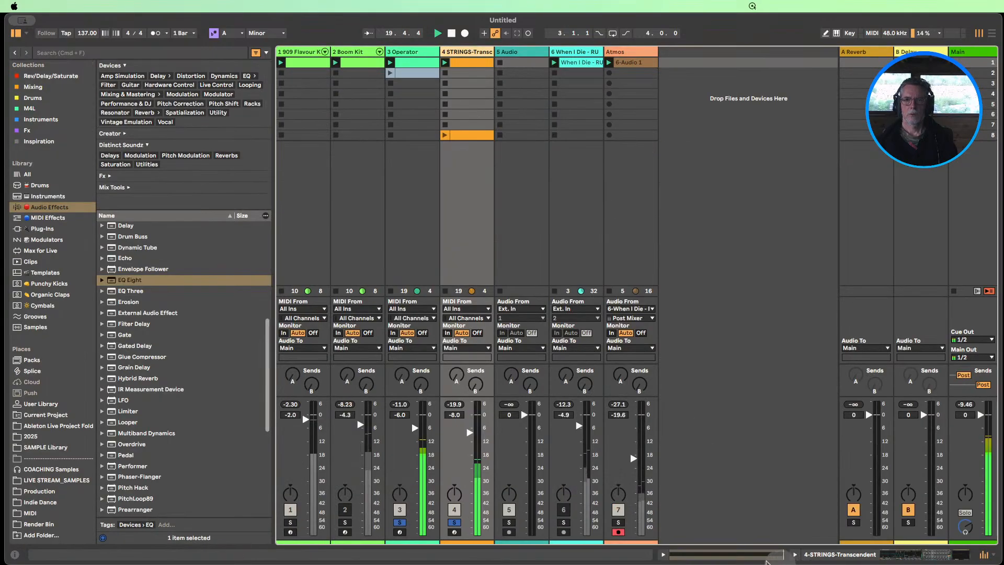
pyautogui.doubleClick(638, 54)
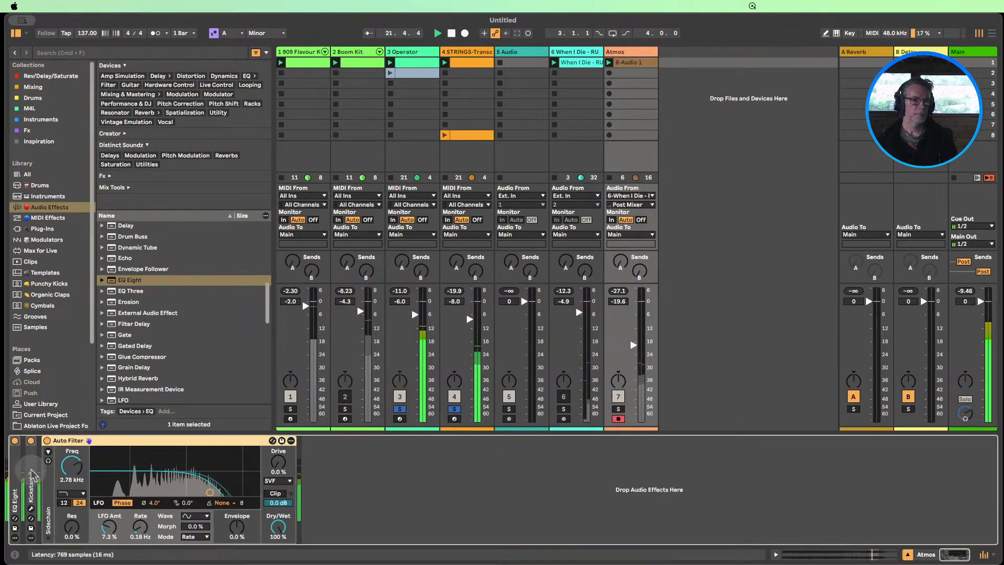
pyautogui.click(33, 476)
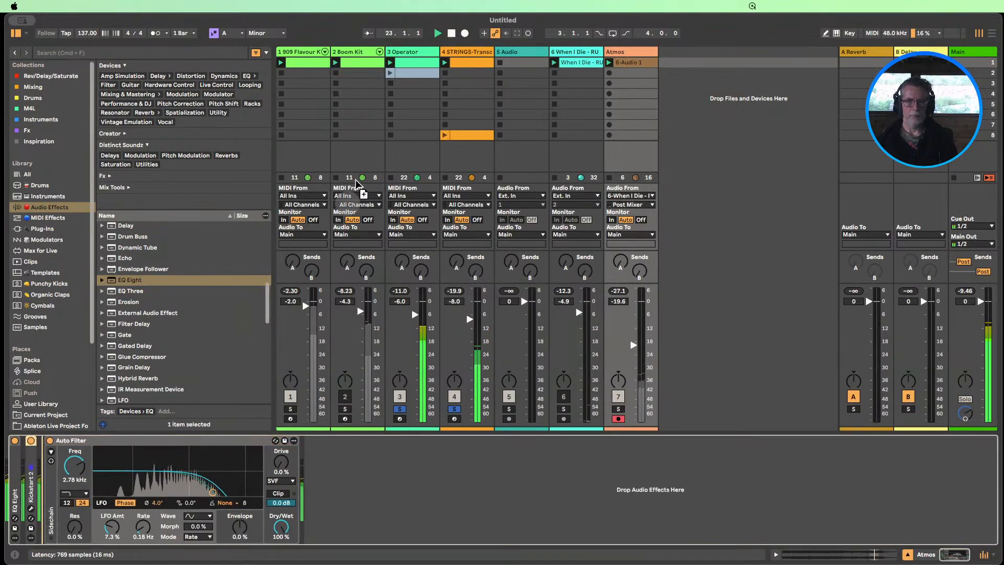
pyautogui.click(468, 87)
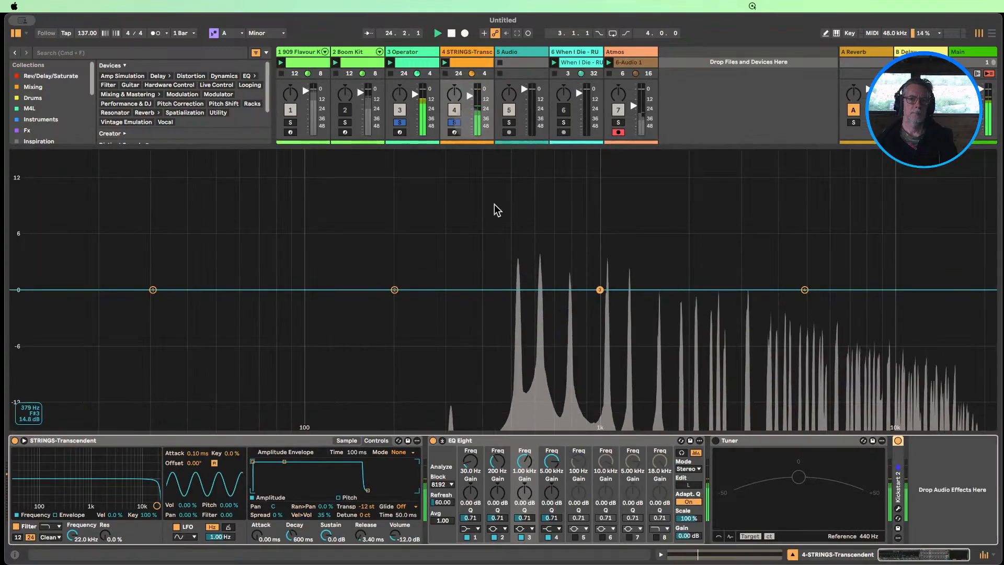
pyautogui.click(899, 511)
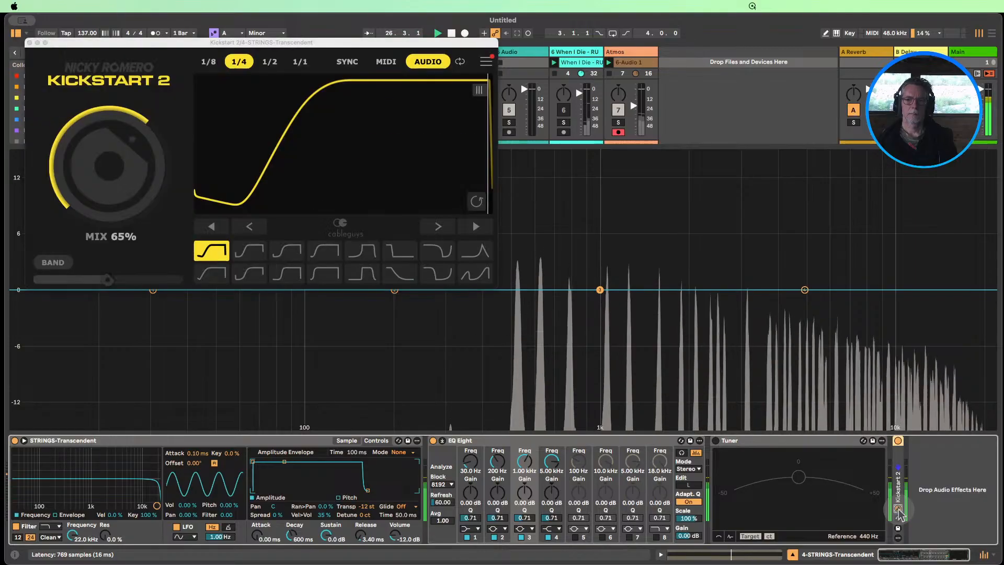
# Try a delayed ducking curve, the Subbass Chain and Subbass Tight shapes, and a 50% mix in the strings' Kickstart 2
pyautogui.moveTo(267, 148); pyautogui.dragTo(382, 157)
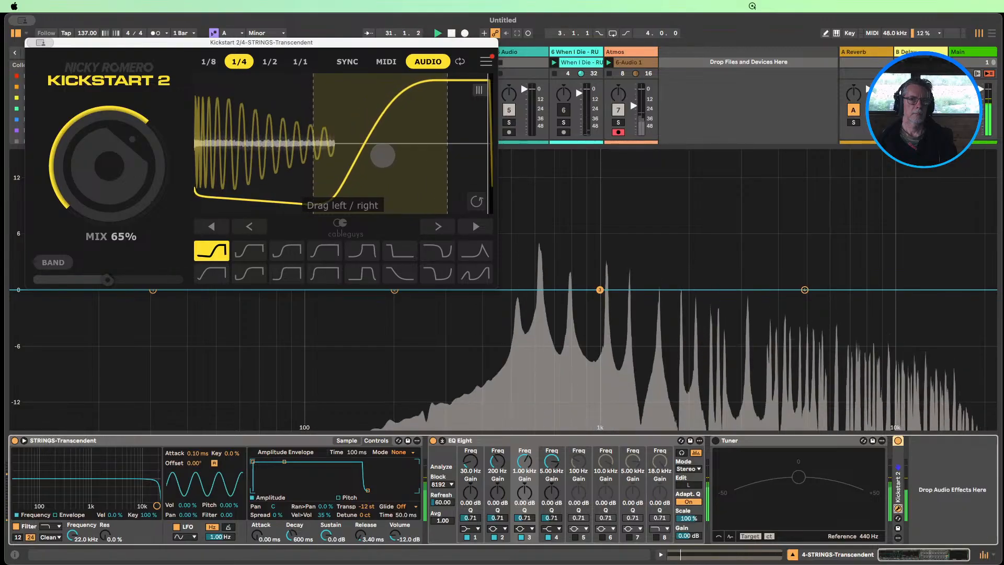
pyautogui.click(364, 251)
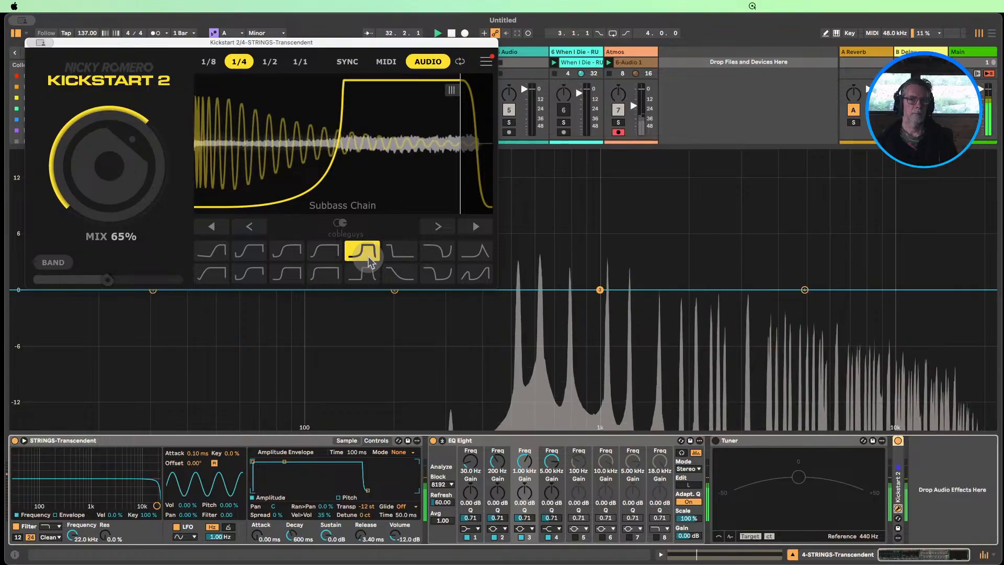
pyautogui.click(360, 273)
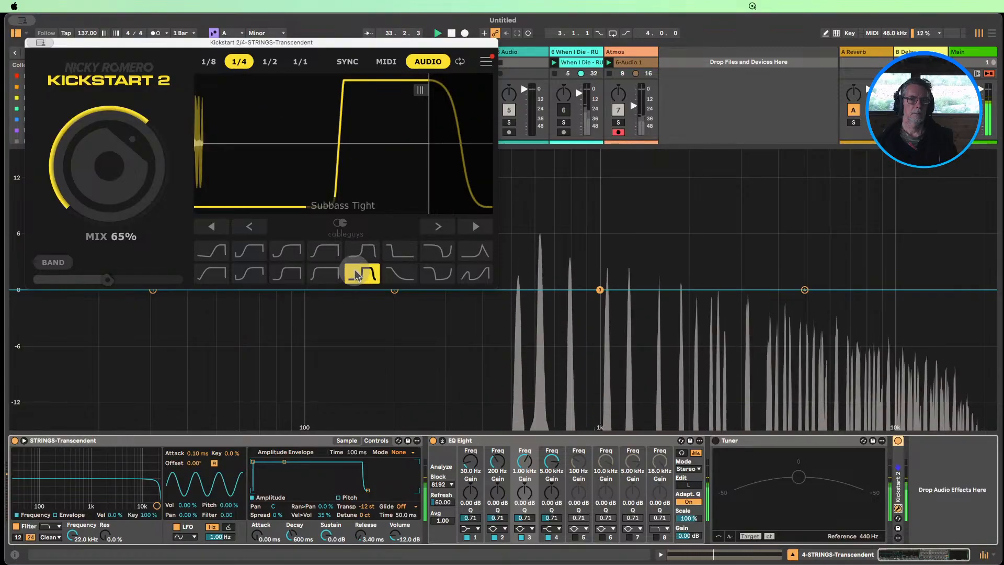
pyautogui.moveTo(106, 186); pyautogui.dragTo(108, 242)
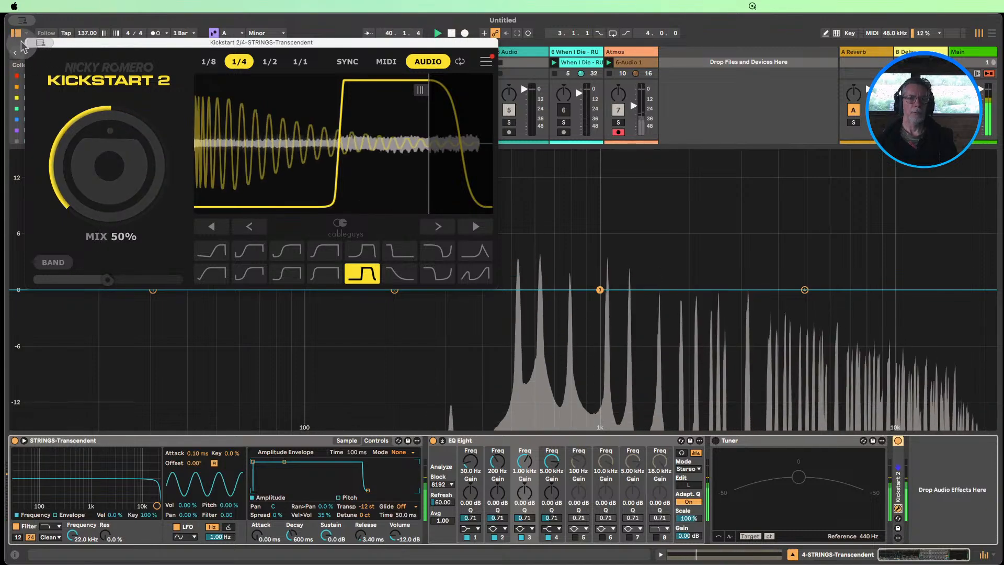
pyautogui.press('super+w')
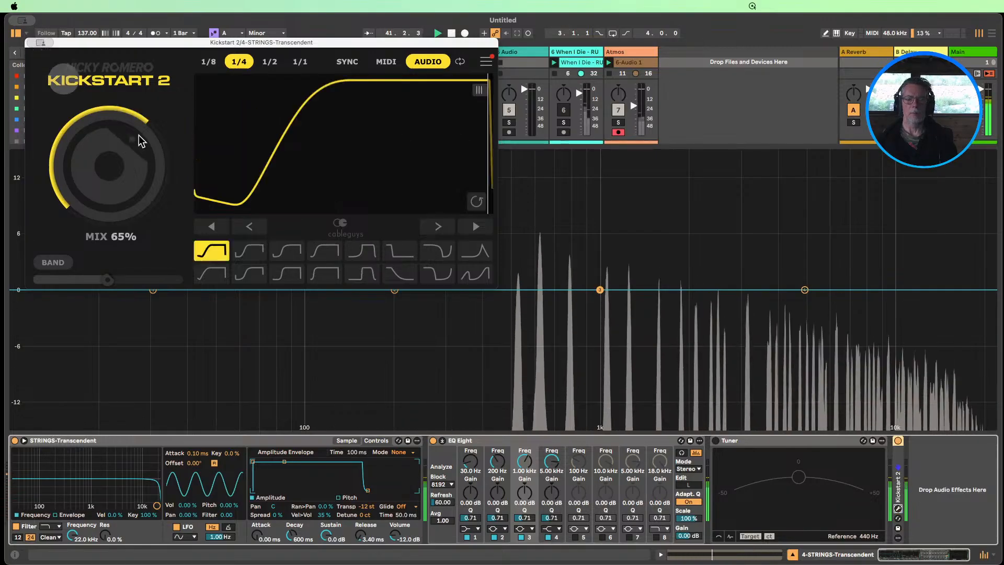
# Close the Kickstart 2 window, unsolo the Operator and strings tracks, and unmute the Boom Kit track
pyautogui.press('super+w')
pyautogui.click(793, 555)
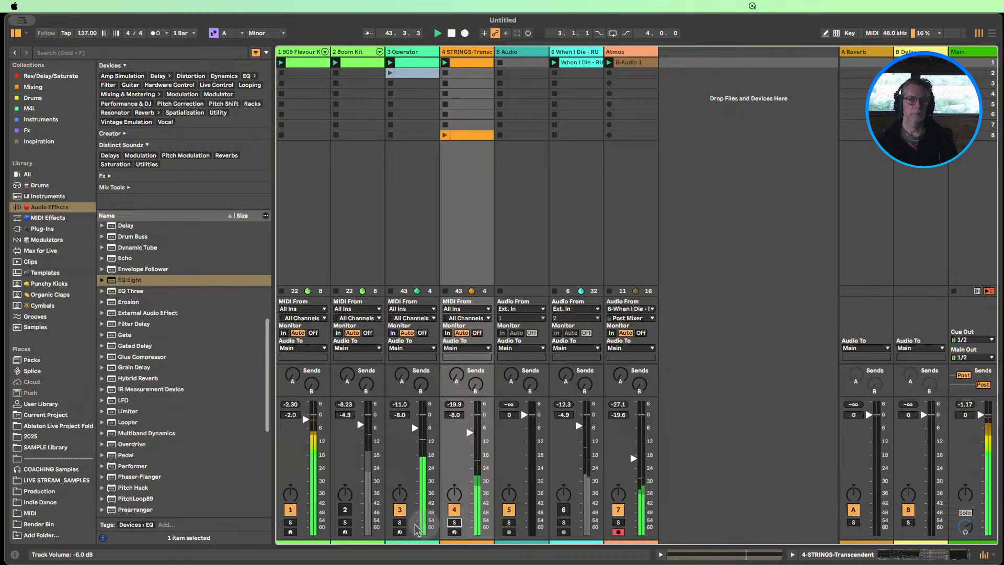
pyautogui.click(345, 513)
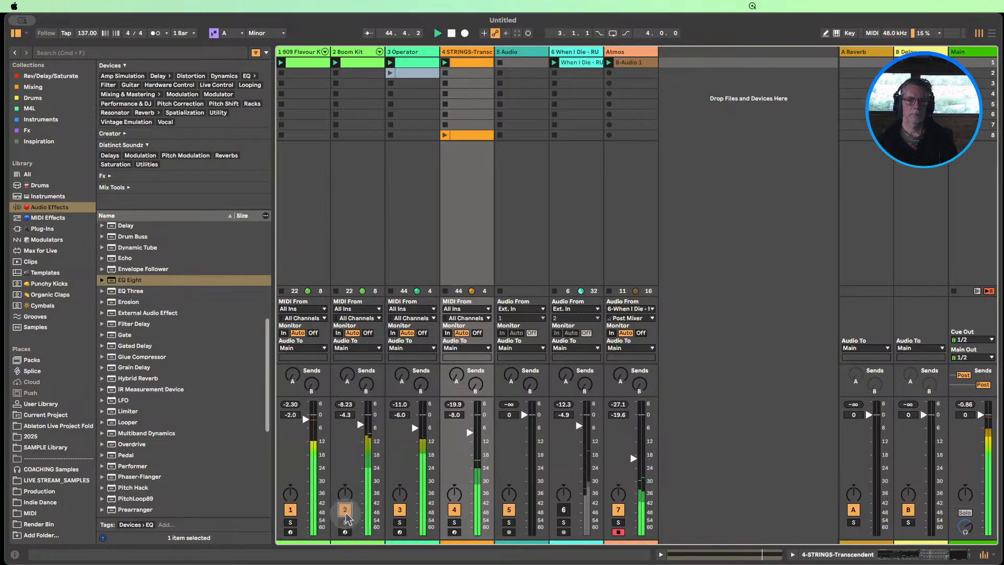
# Shorten the C4 note in the strings' first clip to one beat, ending at 1.2
pyautogui.doubleClick(465, 63)
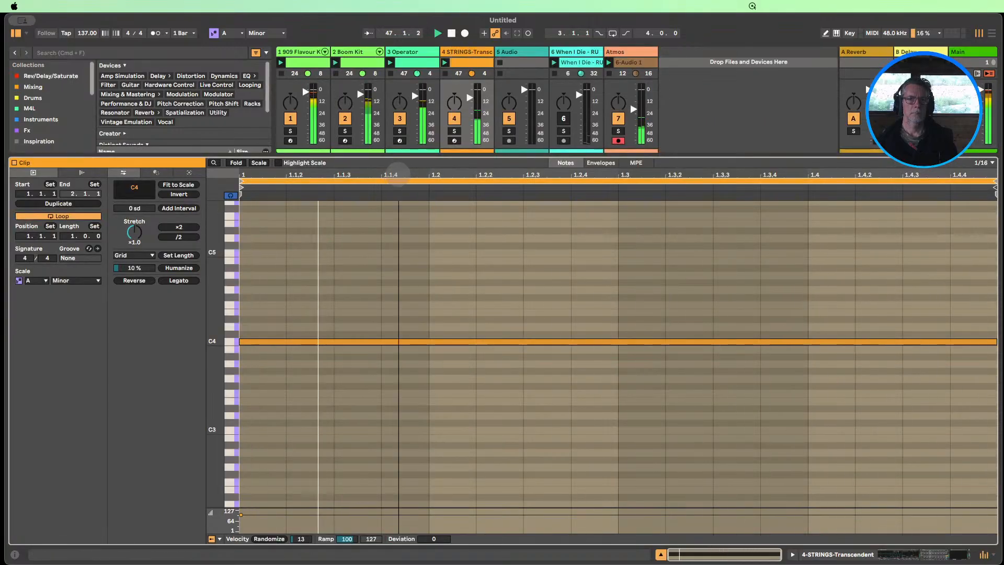
pyautogui.moveTo(996, 350); pyautogui.dragTo(435, 342)
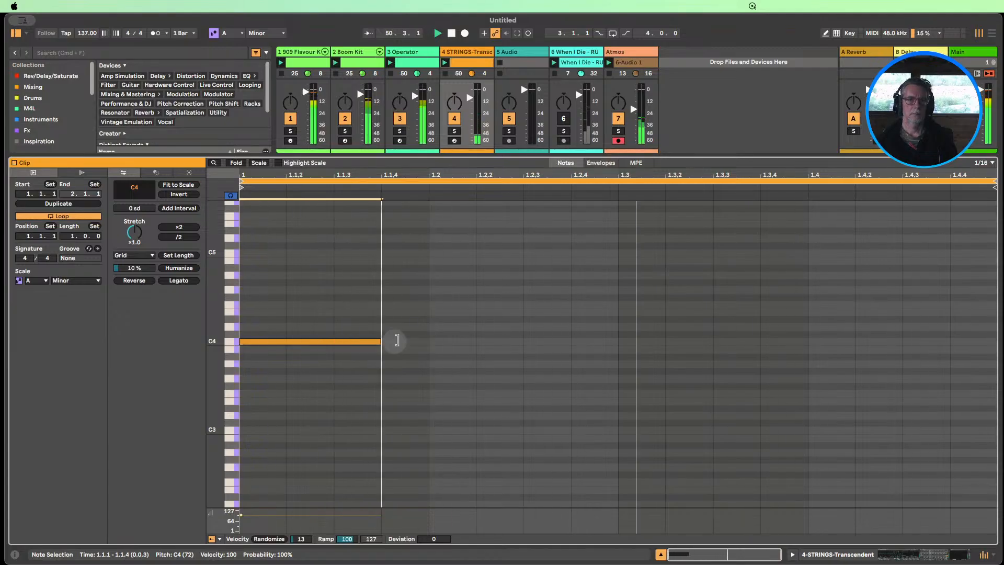
pyautogui.moveTo(432, 340)
pyautogui.mouseDown()
pyautogui.moveTo(661, 330)
pyautogui.moveTo(446, 330)
pyautogui.mouseUp()
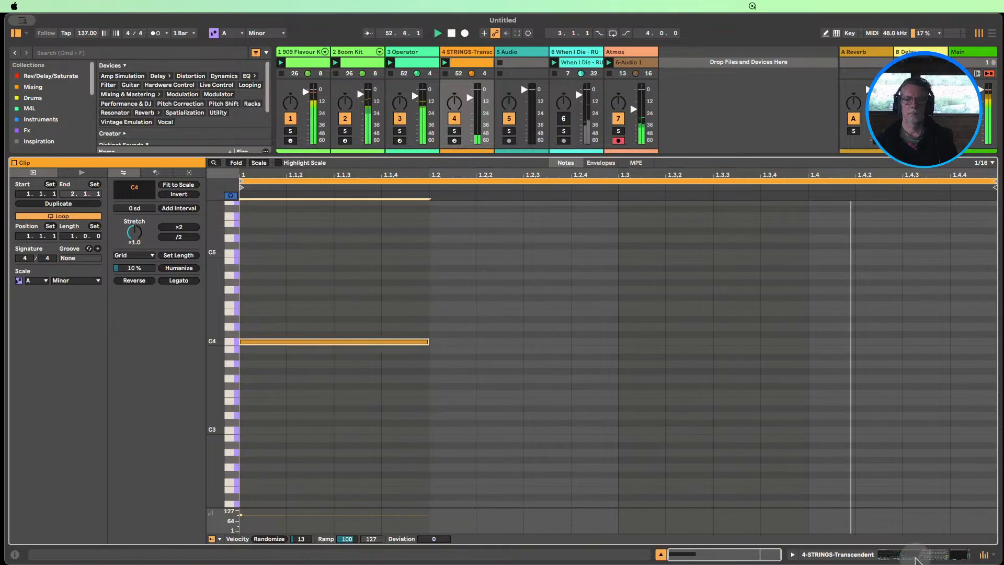
# Set the strings sampler's amplitude release to 1.67 s and stop playback
pyautogui.click(916, 560)
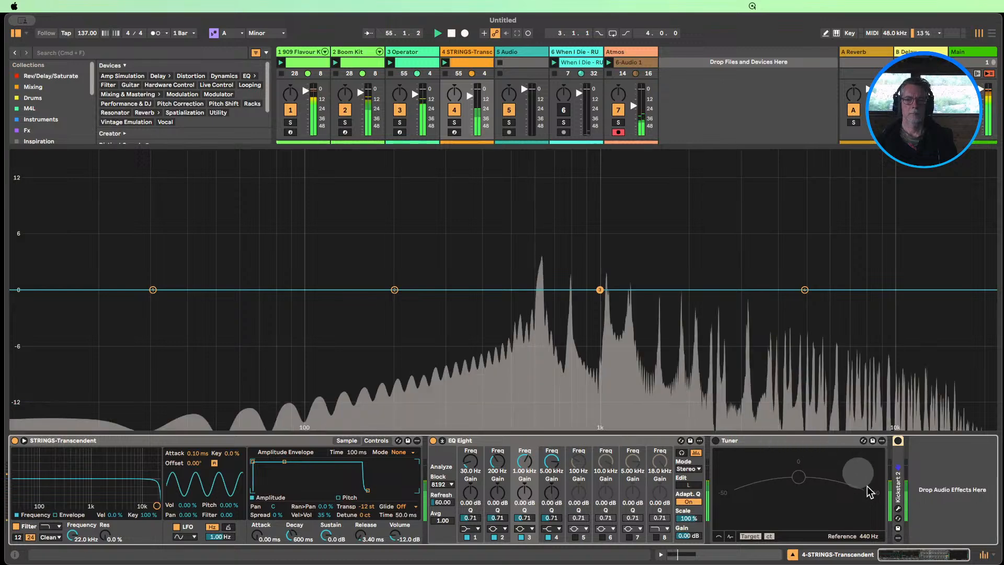
pyautogui.moveTo(360, 534); pyautogui.dragTo(357, 499)
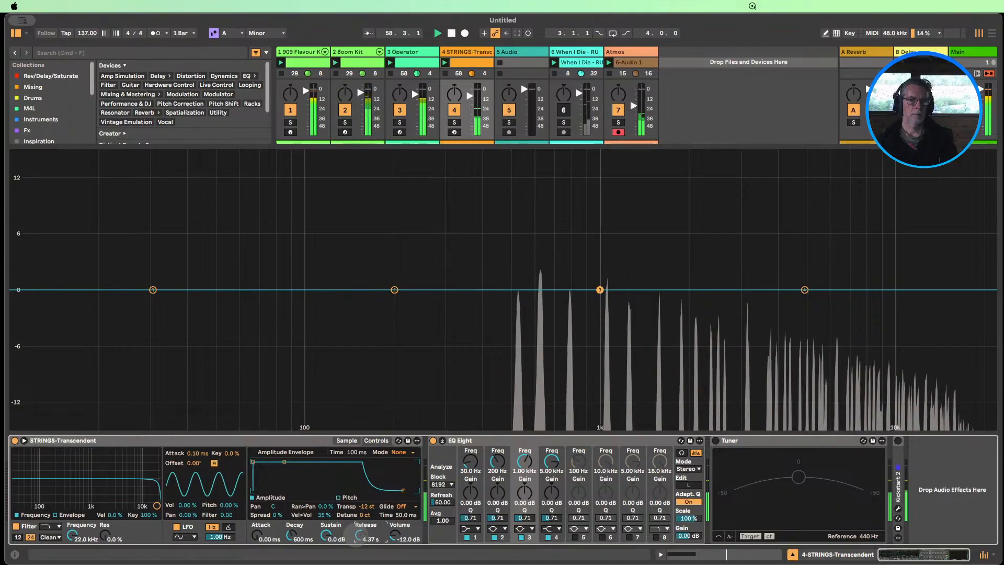
pyautogui.moveTo(357, 535); pyautogui.dragTo(357, 537)
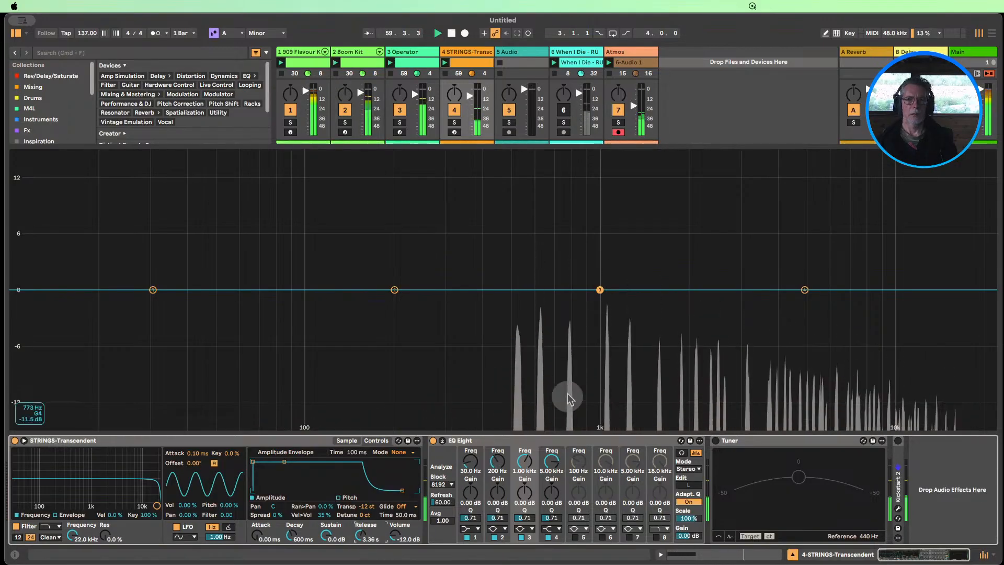
pyautogui.press('space')
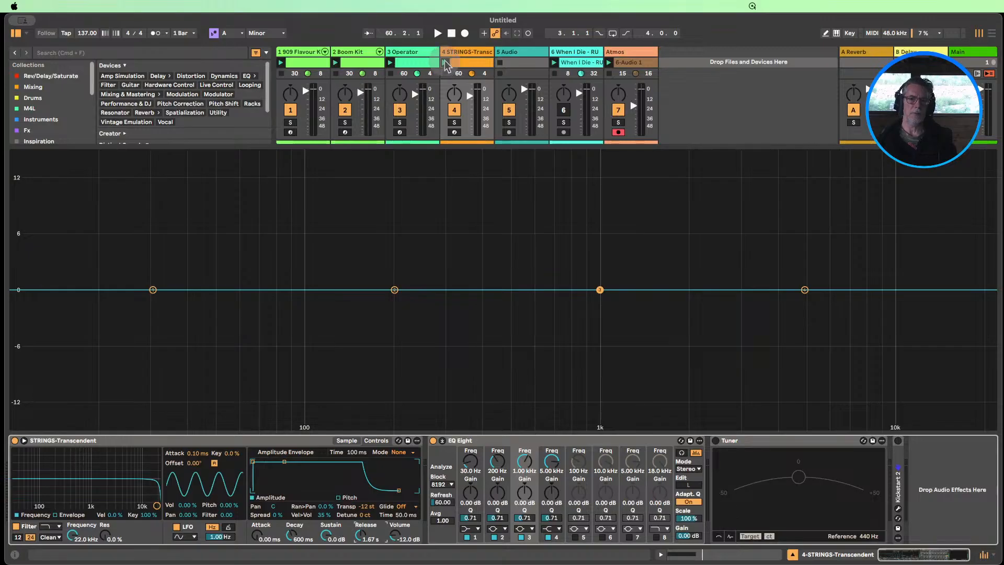
# Close EQ Eight's expanded display, fold EQ Eight and Tuner, and place Tuner before EQ Eight in the strings' device chain
pyautogui.click(442, 440)
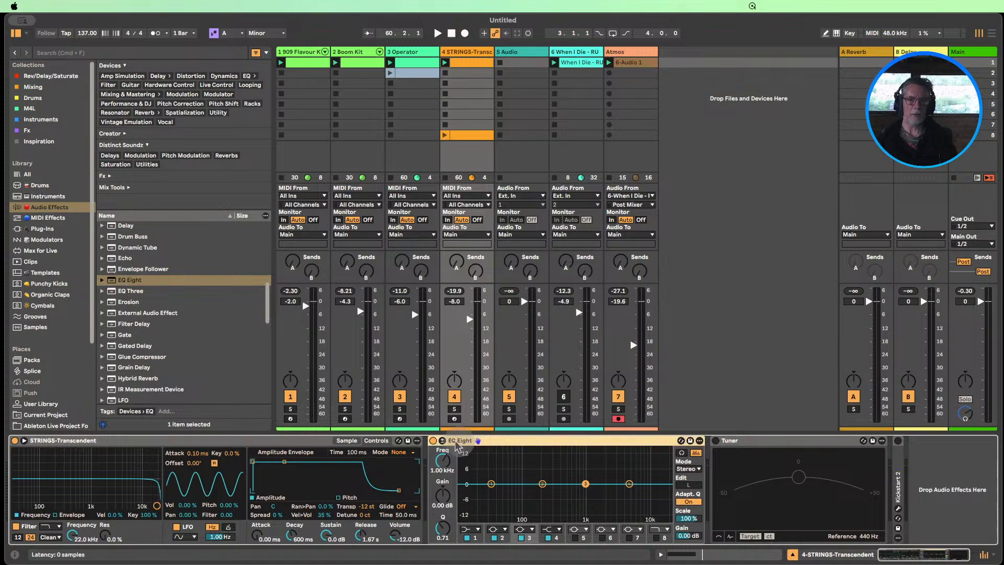
pyautogui.doubleClick(439, 442)
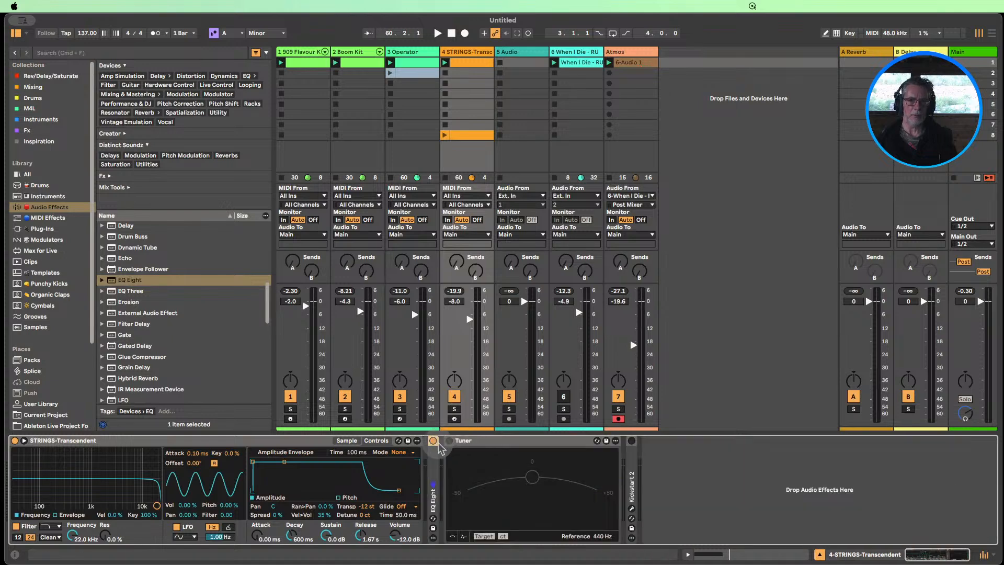
pyautogui.doubleClick(466, 441)
pyautogui.moveTo(430, 474); pyautogui.dragTo(454, 484)
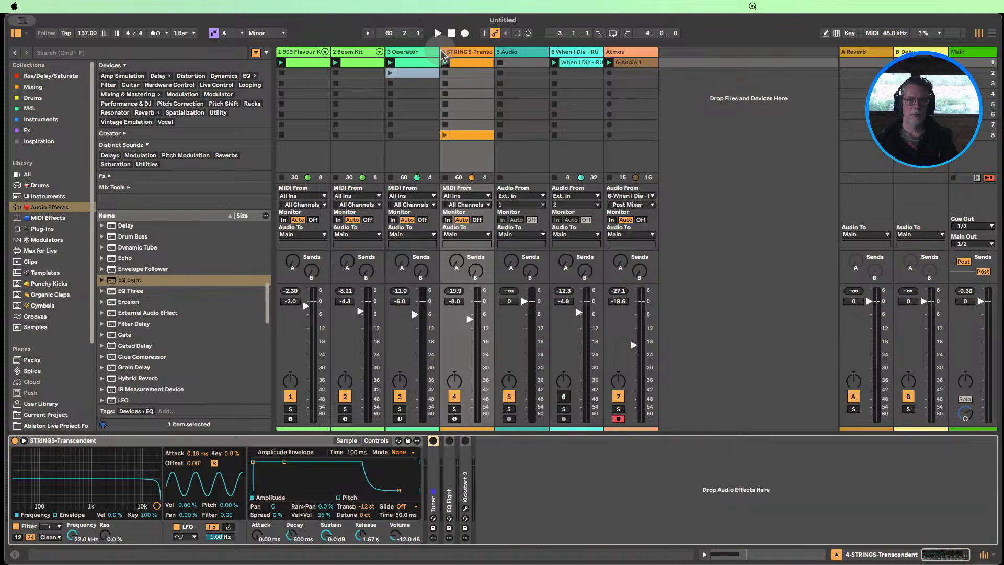
# Launch the strings' first clip, set its loop length to two bars, and duplicate bar 1 with its C4 note into bar 2
pyautogui.click(444, 62)
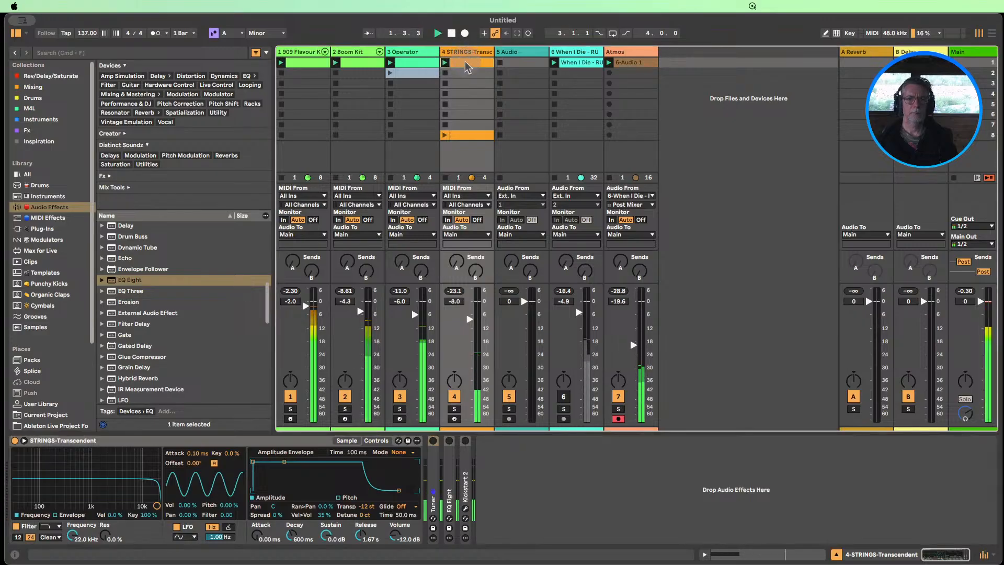
pyautogui.doubleClick(467, 67)
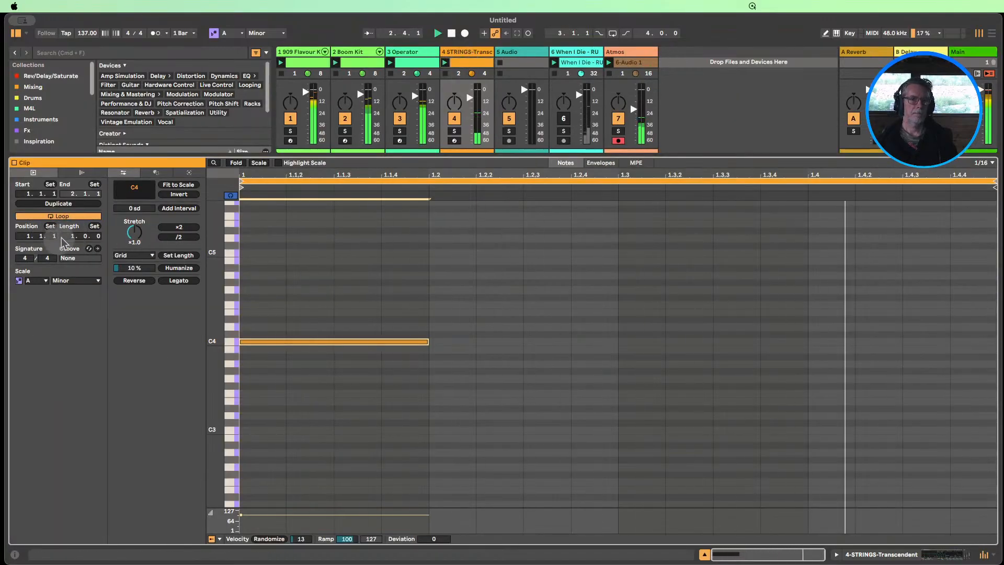
pyautogui.moveTo(72, 237); pyautogui.dragTo(72, 229)
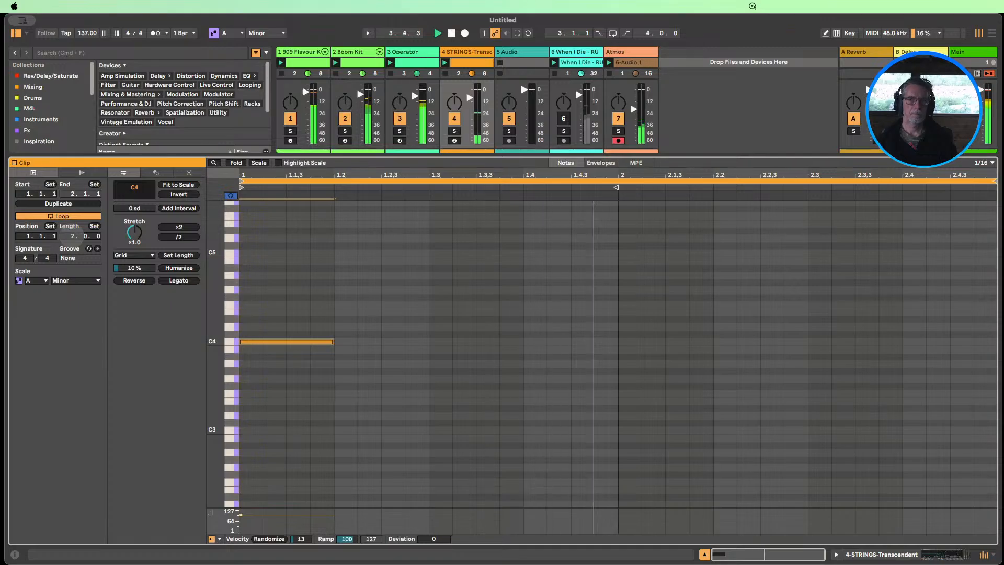
pyautogui.moveTo(613, 381); pyautogui.dragTo(424, 372)
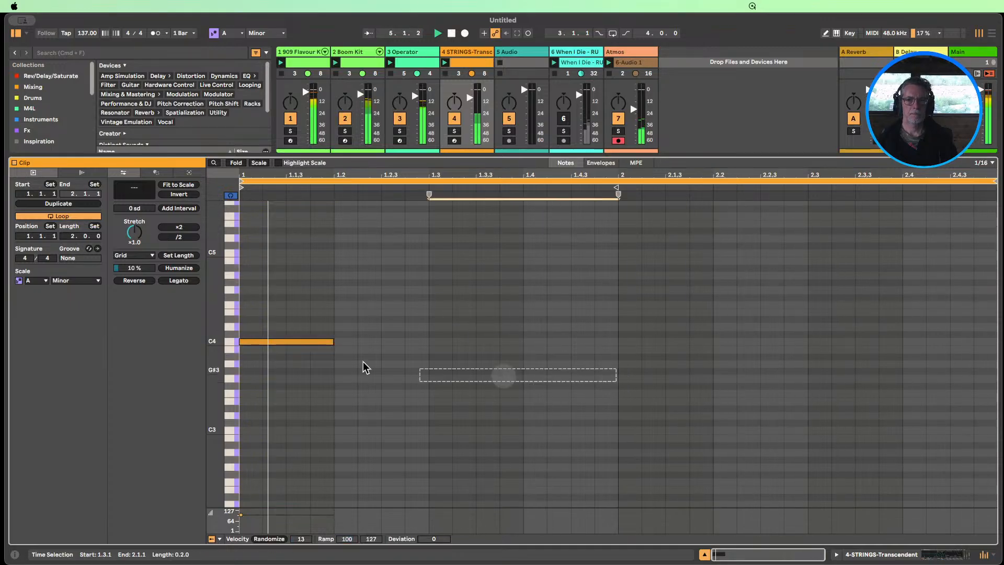
pyautogui.moveTo(363, 361); pyautogui.dragTo(209, 323)
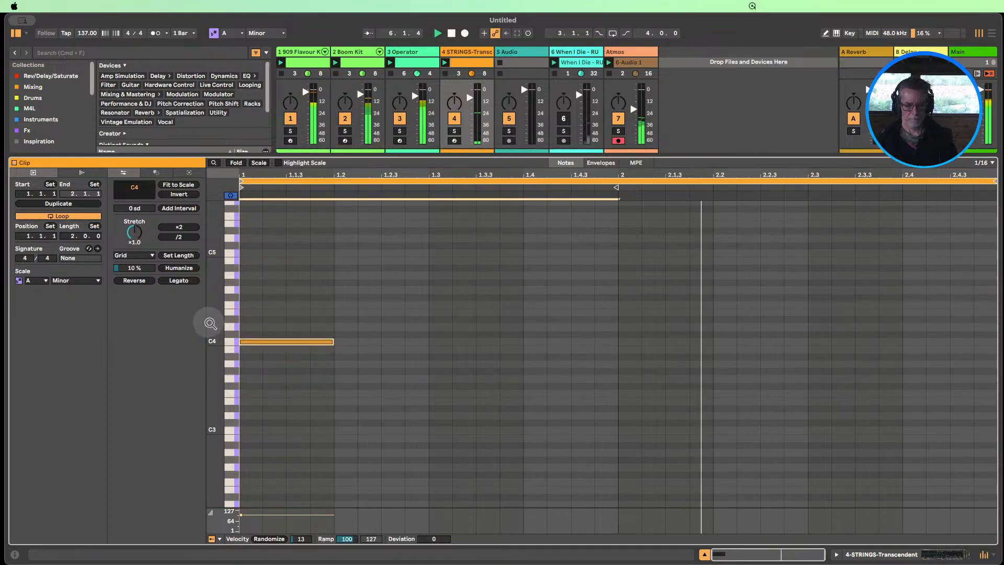
pyautogui.press('super+d')
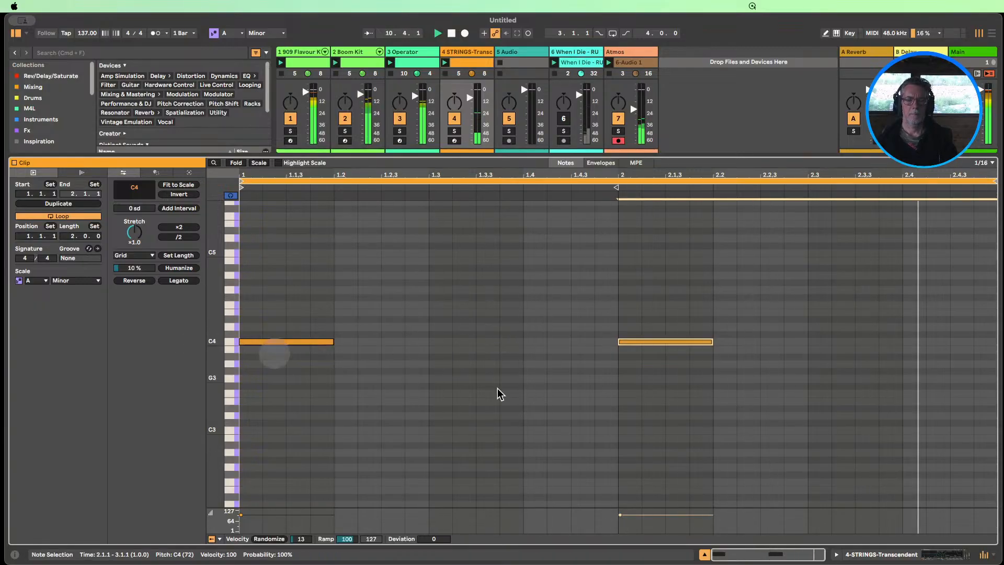
# Transpose the strings note in bar 2 to B3, auditioning lower pitches from C3 upward
pyautogui.moveTo(690, 412); pyautogui.dragTo(652, 306)
pyautogui.hotkey('shift', 'Down')
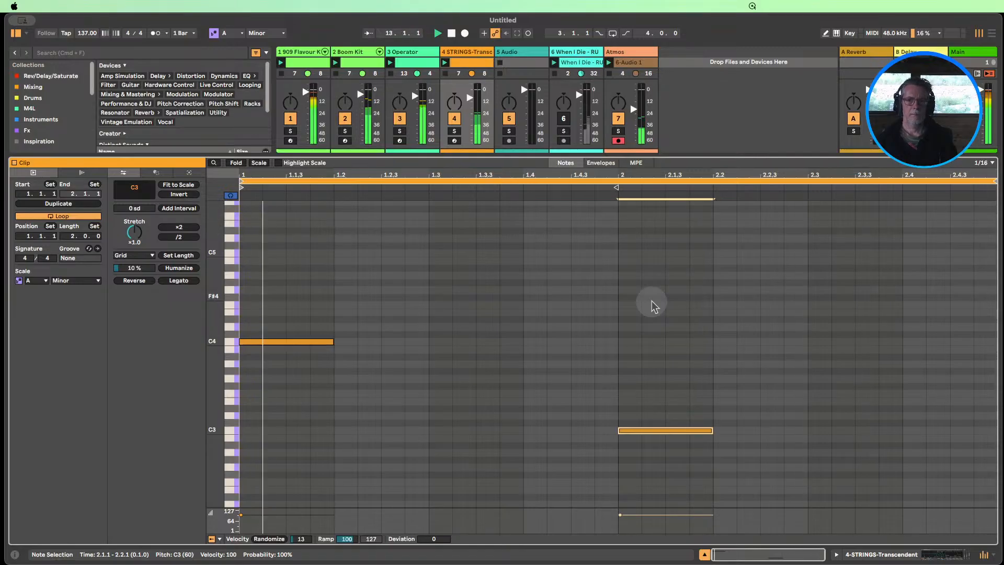
pyautogui.press('Up')
pyautogui.press('Up')
pyautogui.press('Up')
pyautogui.press('Up')
pyautogui.press('Up')
pyautogui.press('Up')
pyautogui.press('Up')
pyautogui.press('Up')
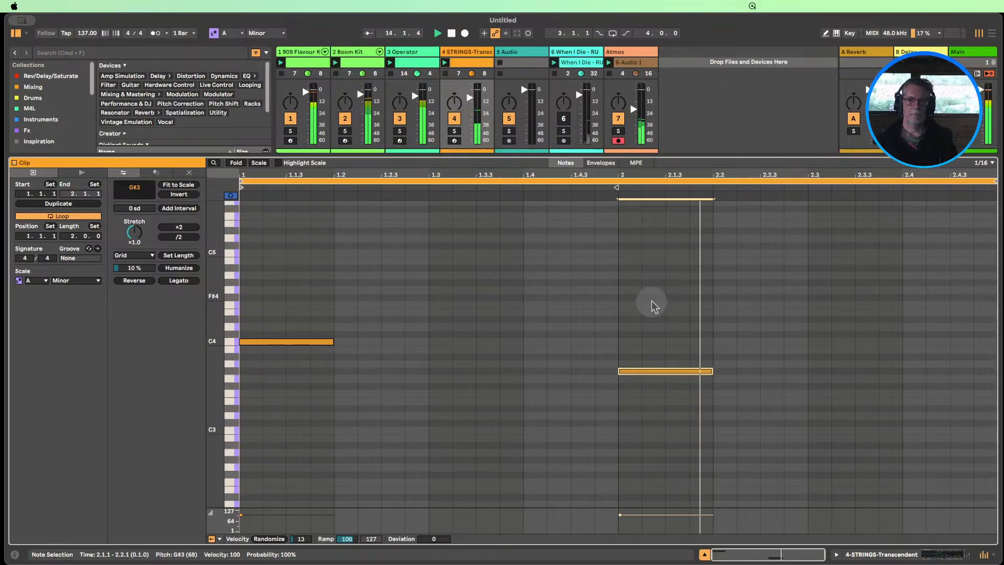
pyautogui.press('Up')
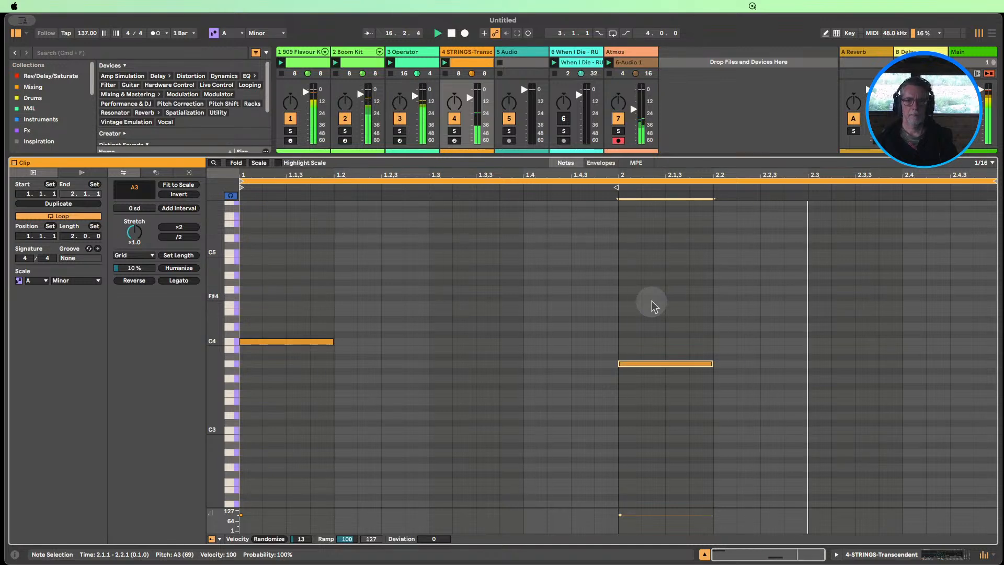
pyautogui.press('Up')
pyautogui.press('Up')
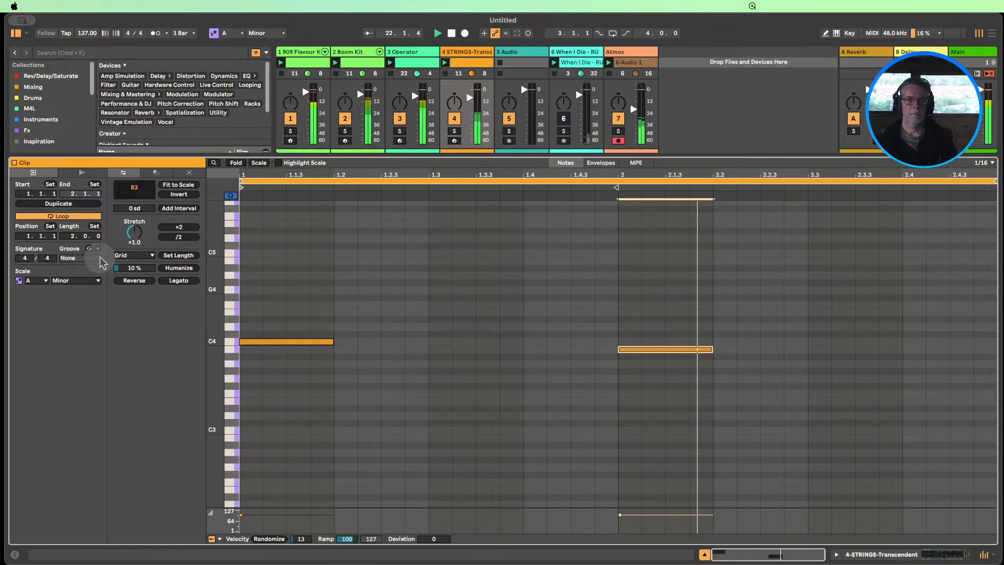
# Duplicate the strings clip's loop to four bars and lower the note in bar 3 to A3
pyautogui.click(59, 203)
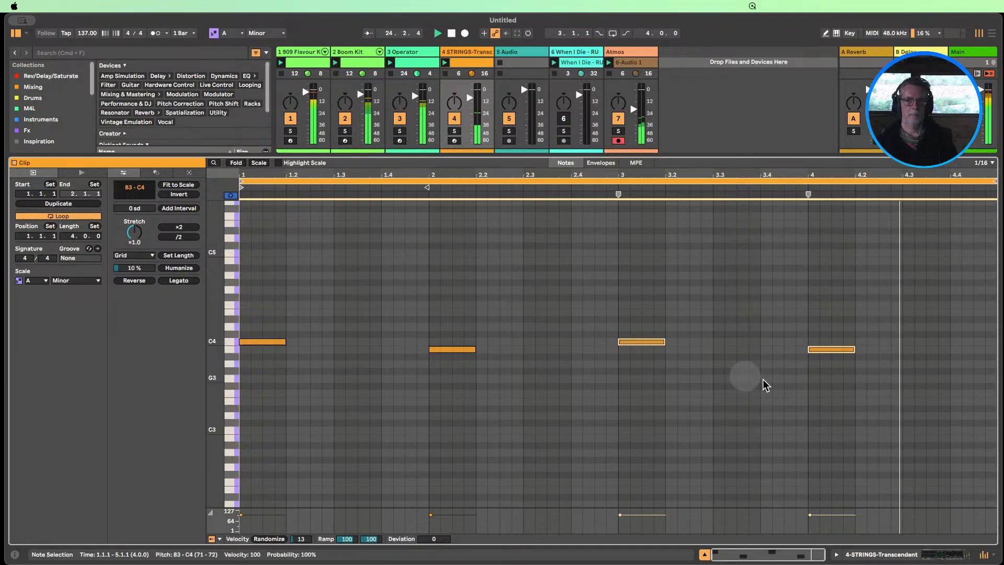
pyautogui.moveTo(653, 394); pyautogui.dragTo(622, 291)
pyautogui.press('Down')
pyautogui.press('Down')
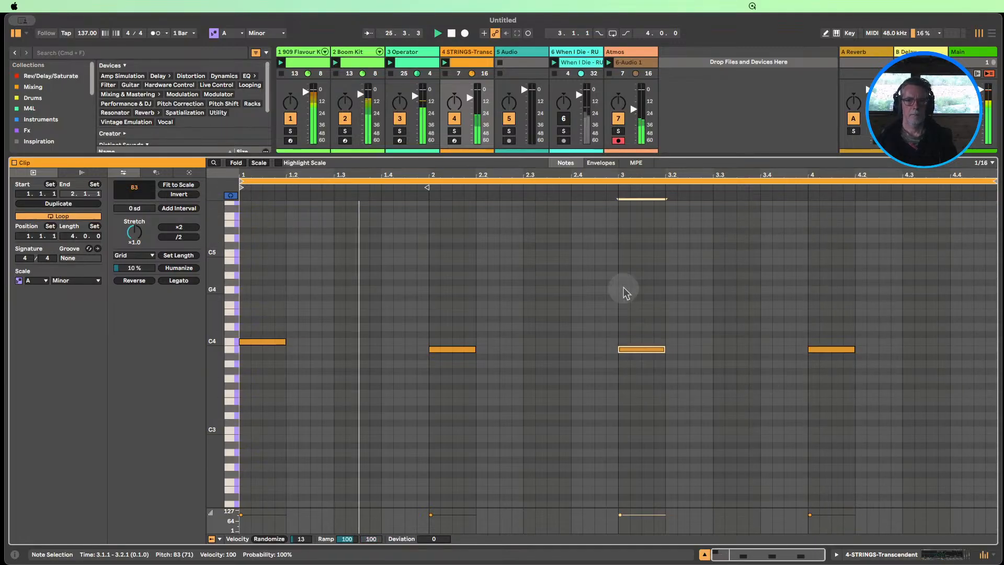
pyautogui.press('Down')
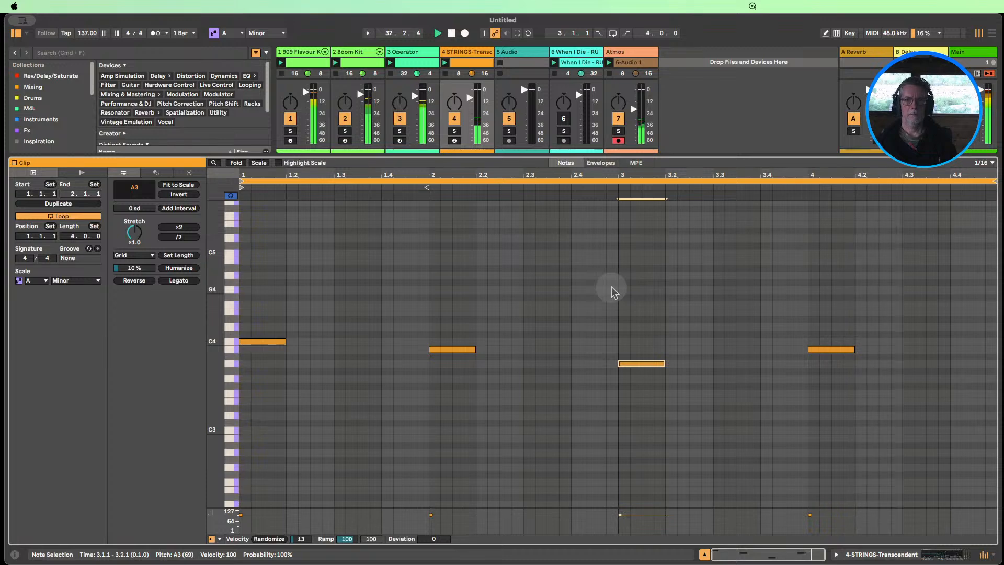
# Lengthen the bar 4 B3 note to a full bar and the notes in bars 1, 2 and 3 to two beats each
pyautogui.click(837, 349)
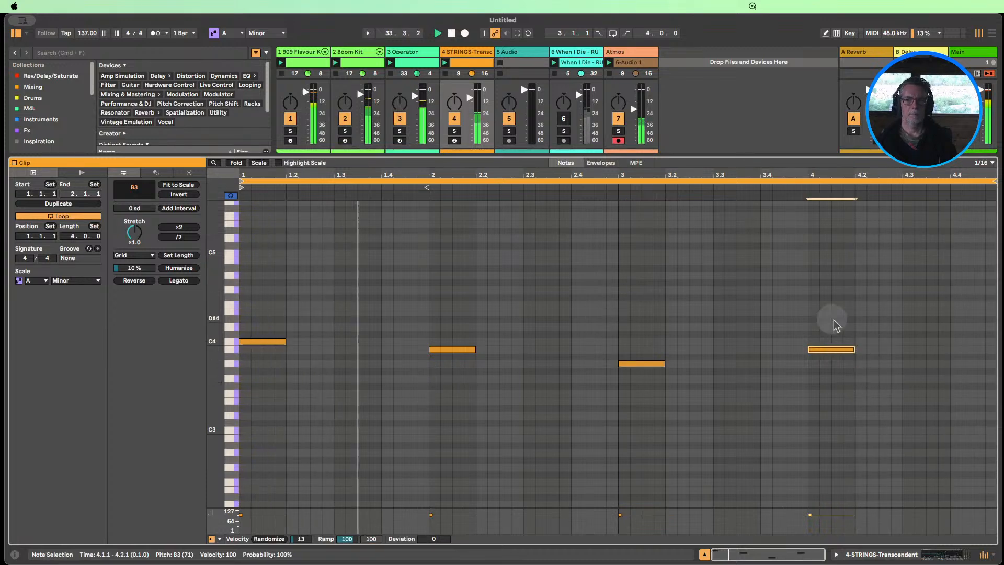
pyautogui.moveTo(853, 349); pyautogui.dragTo(993, 347)
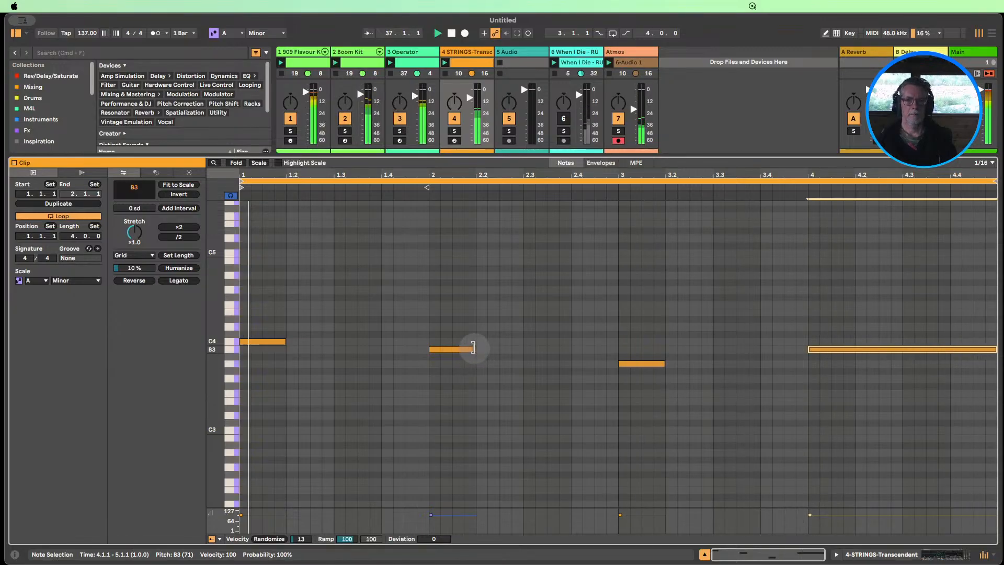
pyautogui.moveTo(473, 347); pyautogui.dragTo(523, 347)
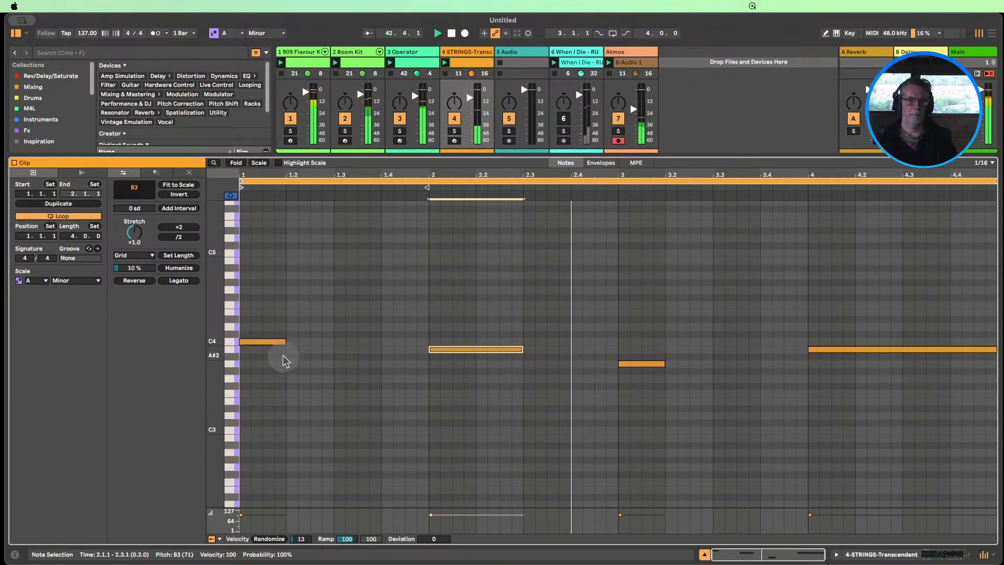
pyautogui.moveTo(285, 343); pyautogui.dragTo(333, 343)
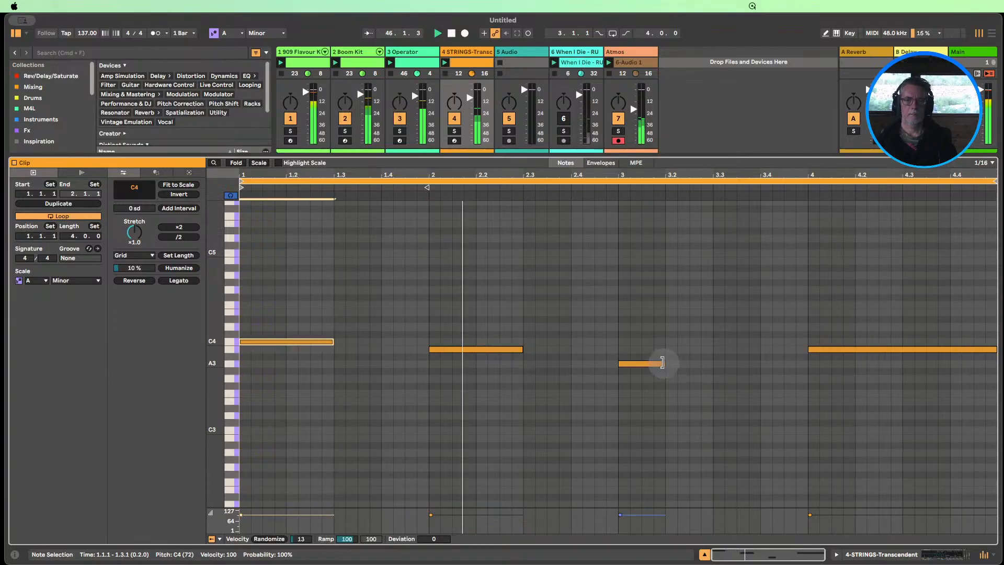
pyautogui.moveTo(662, 362); pyautogui.dragTo(713, 363)
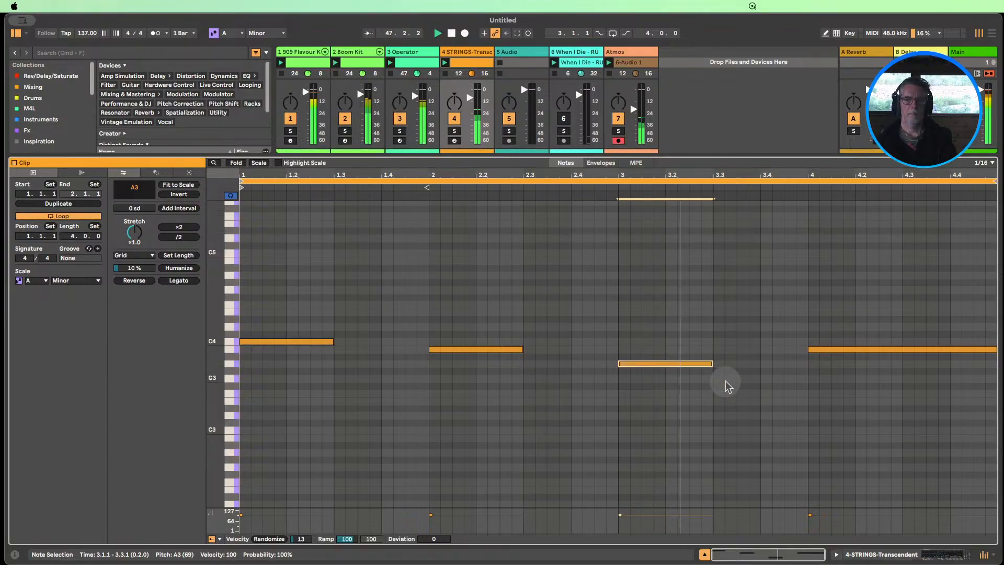
# Mute the Operator, Atmos and 909 tracks, and unmute the When I Die vocal track with its volume at -4.0 dB
pyautogui.click(884, 557)
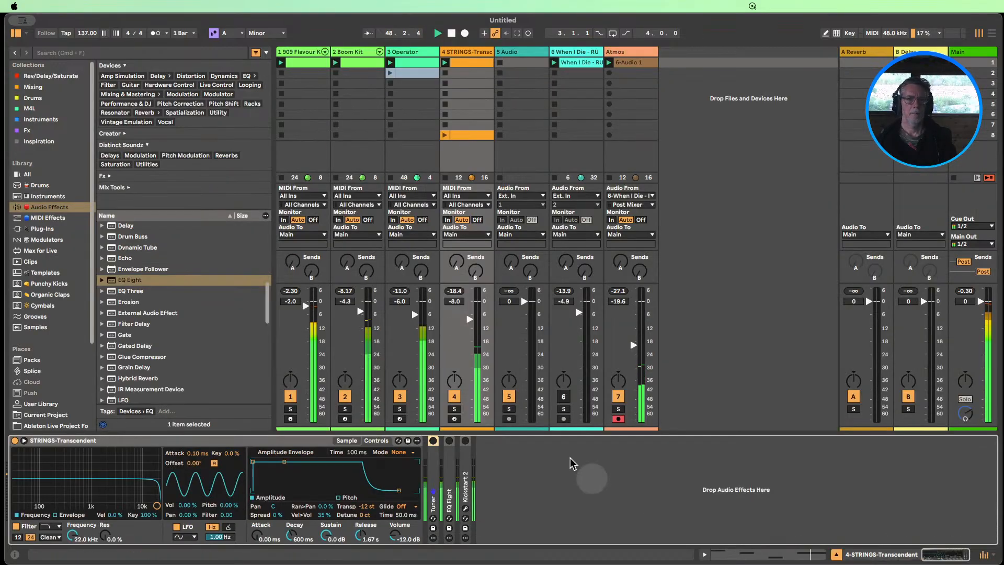
pyautogui.click(399, 397)
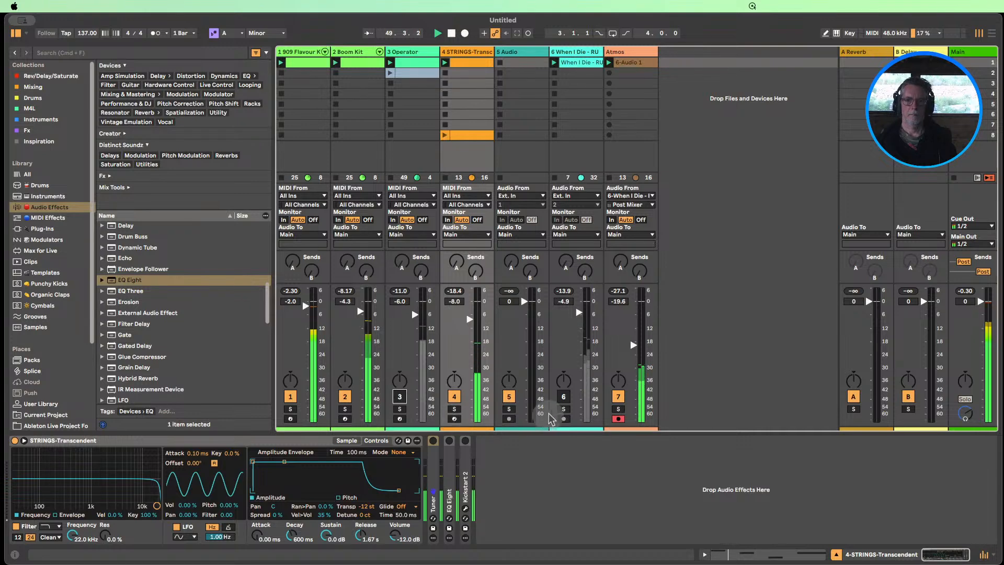
pyautogui.click(618, 397)
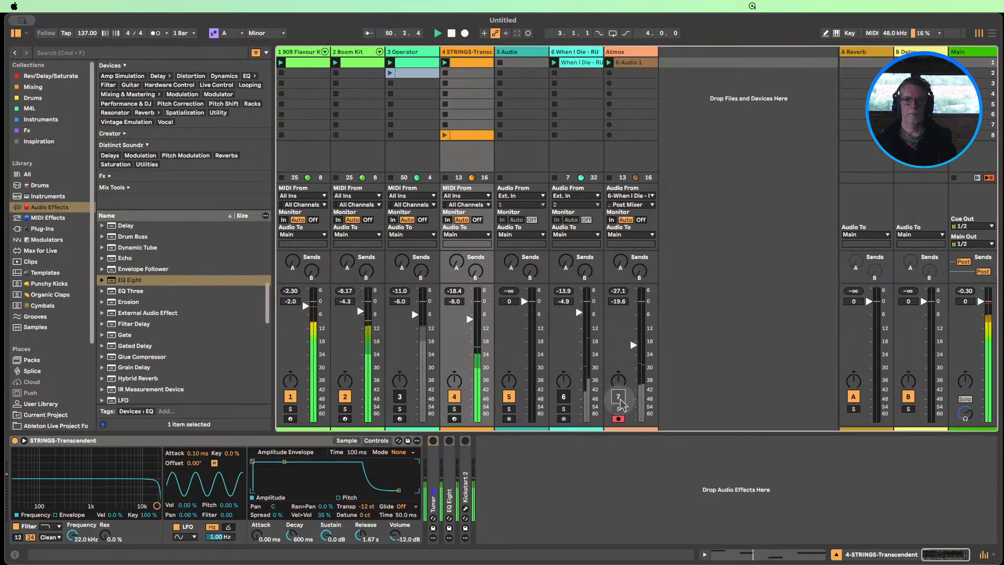
pyautogui.click(564, 396)
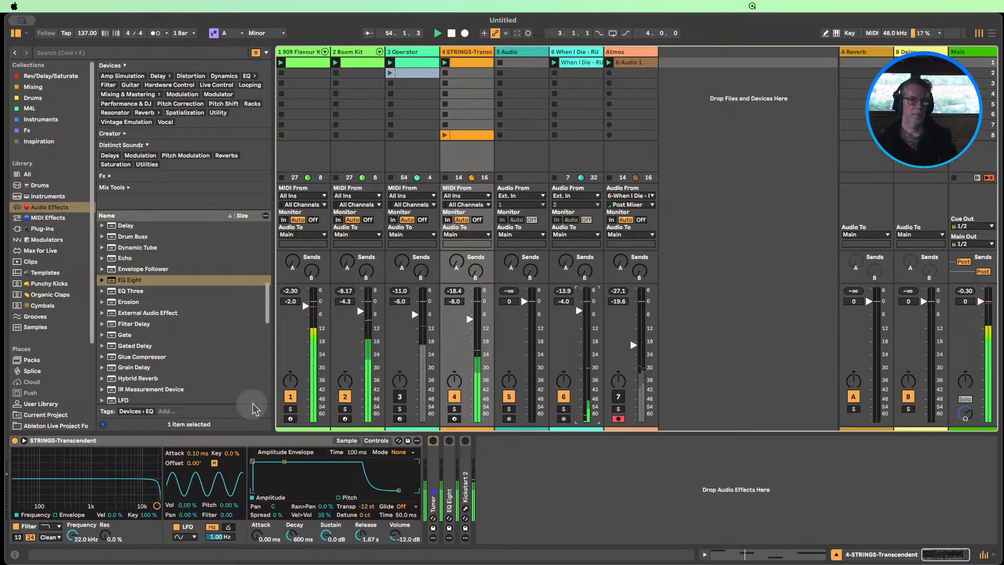
pyautogui.click(290, 397)
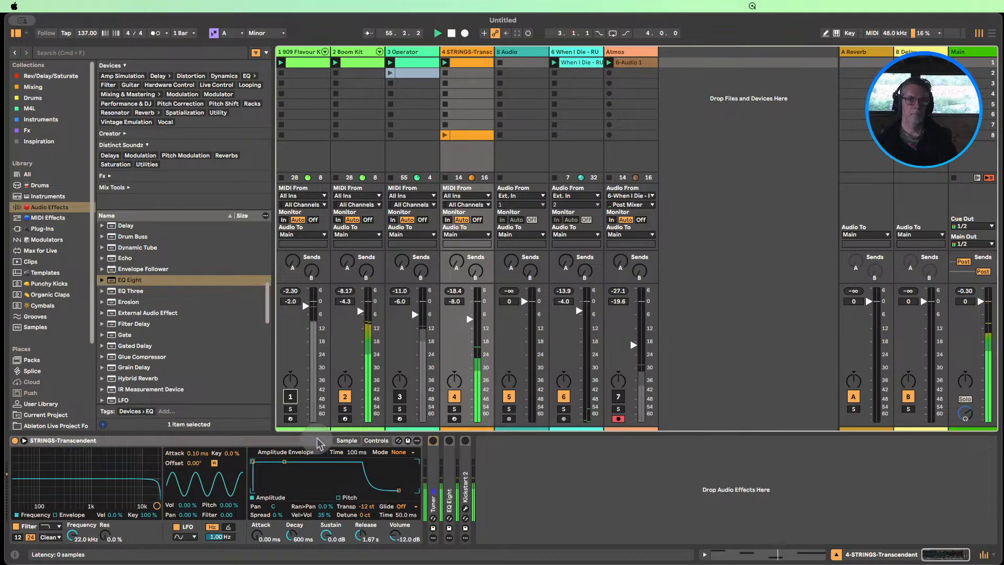
# Transpose all notes in the strings' first clip down one octave and duplicate the clip into the second slot
pyautogui.doubleClick(464, 64)
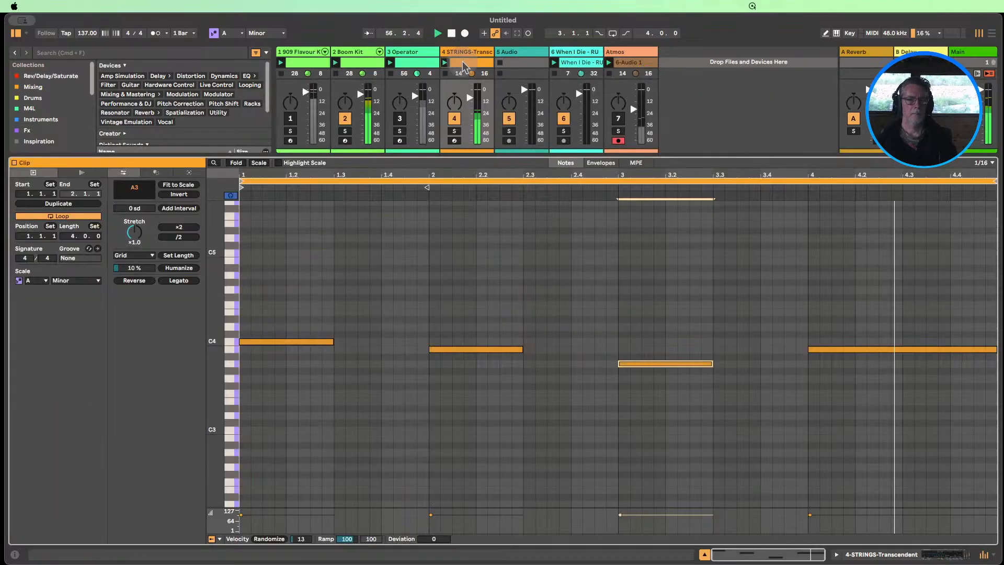
pyautogui.click(230, 343)
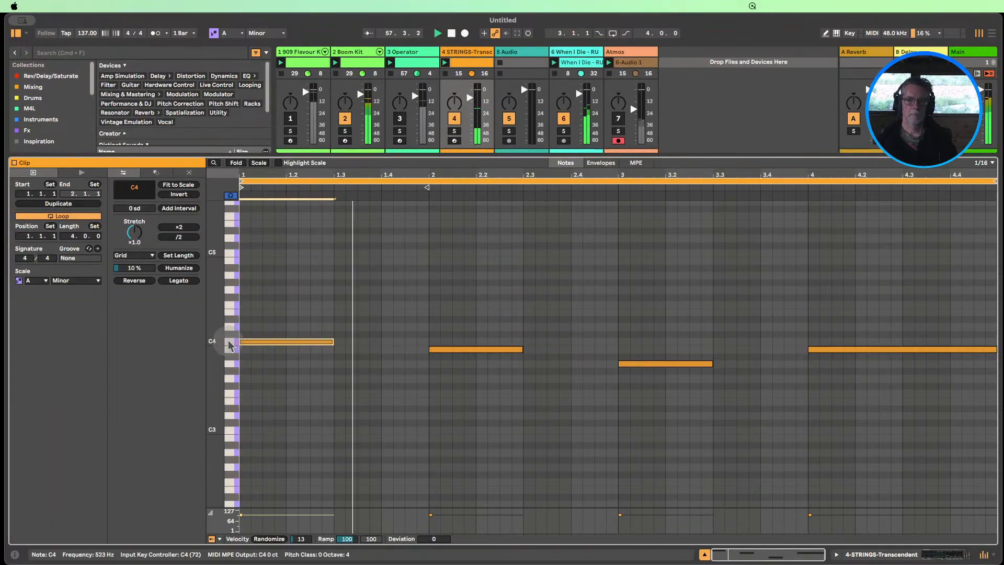
pyautogui.press('super+a')
pyautogui.hotkey('shift', 'Down')
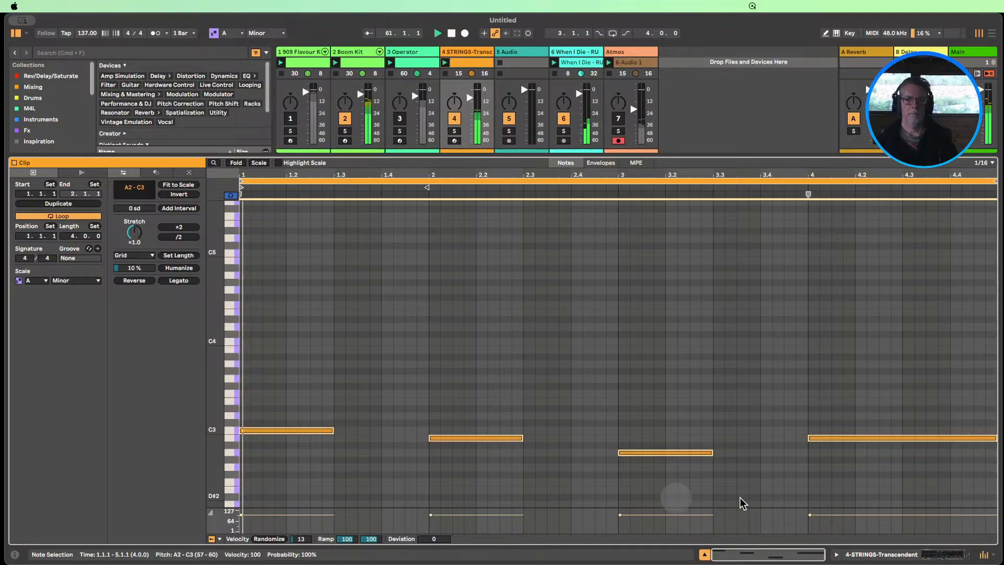
pyautogui.click(704, 554)
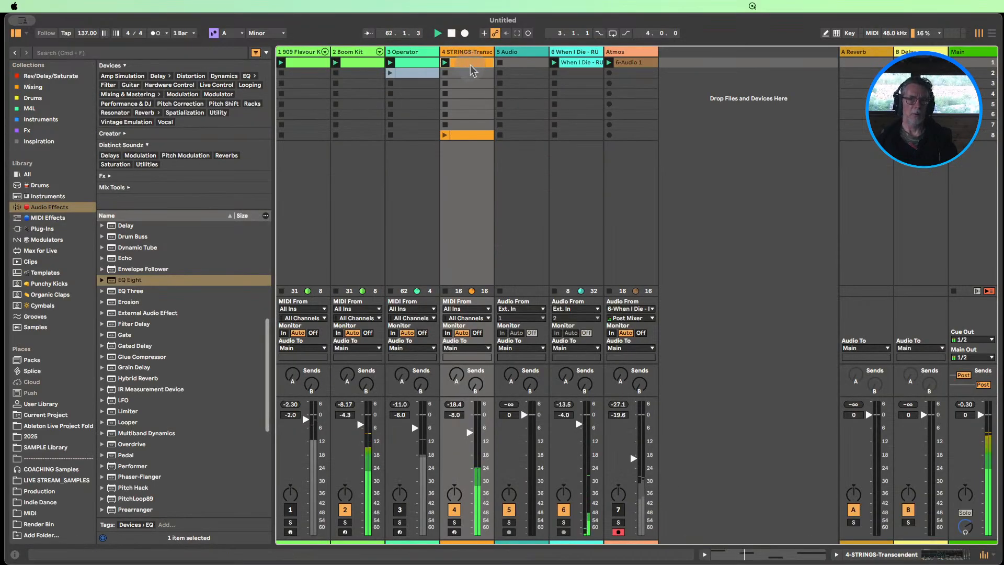
pyautogui.press('super+d')
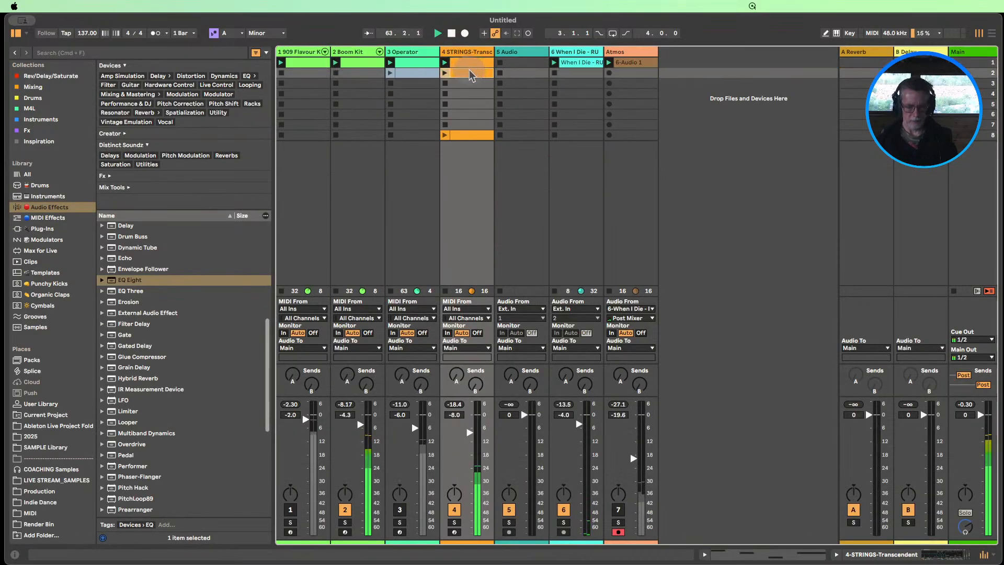
# Recolor the strings' second clip darker orange and transpose all of its notes up one octave
pyautogui.rightClick(467, 73)
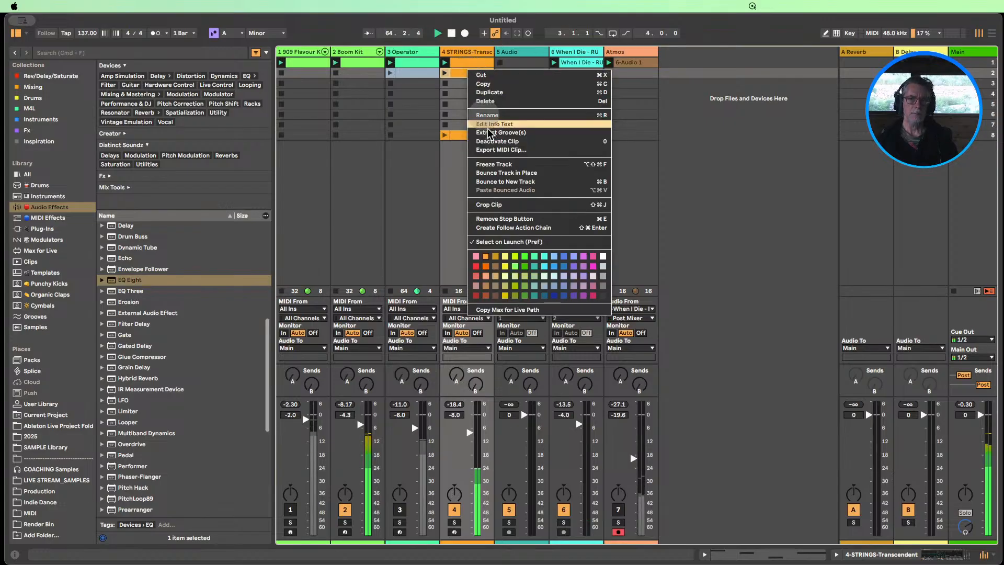
pyautogui.click(486, 267)
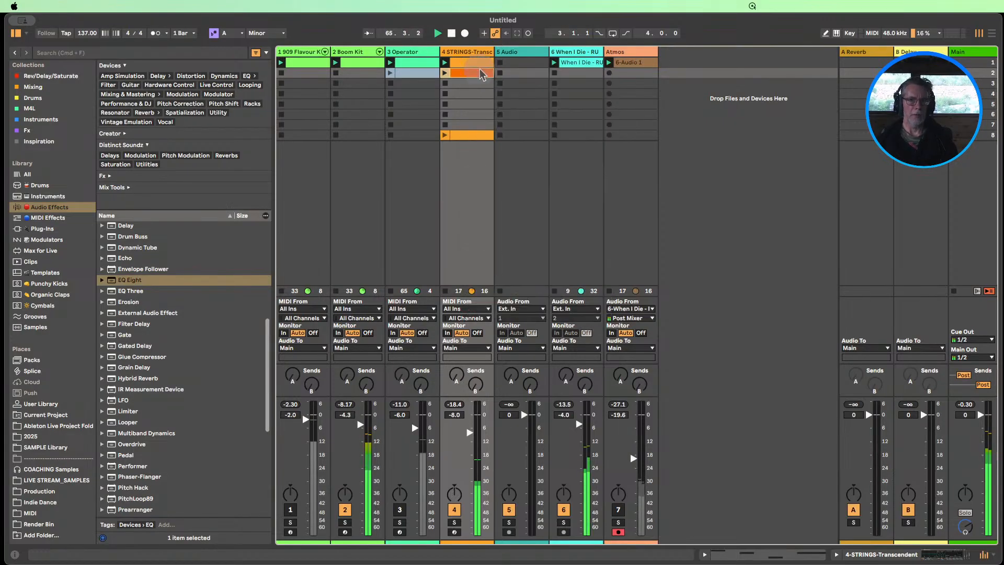
pyautogui.doubleClick(469, 73)
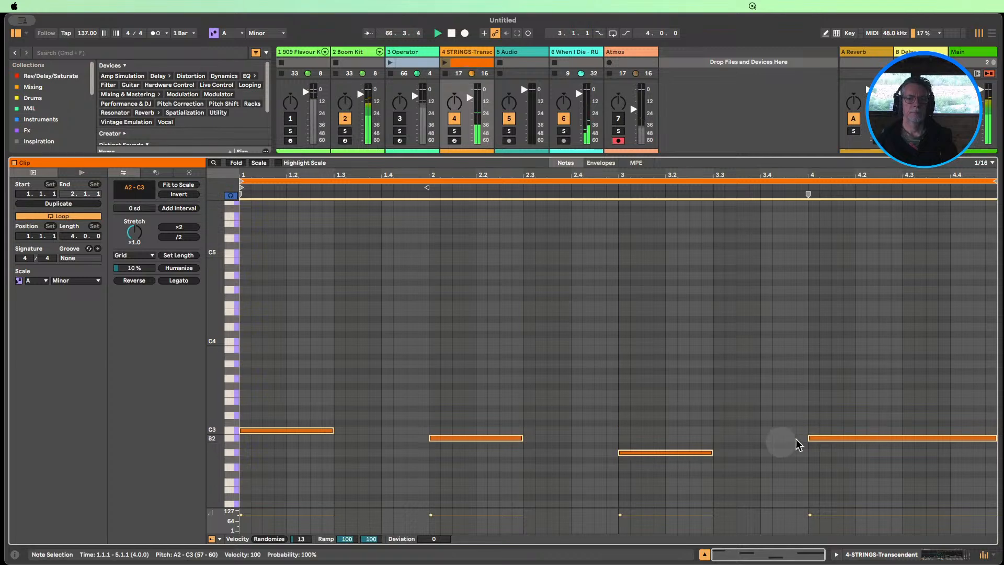
pyautogui.moveTo(892, 463); pyautogui.dragTo(248, 383)
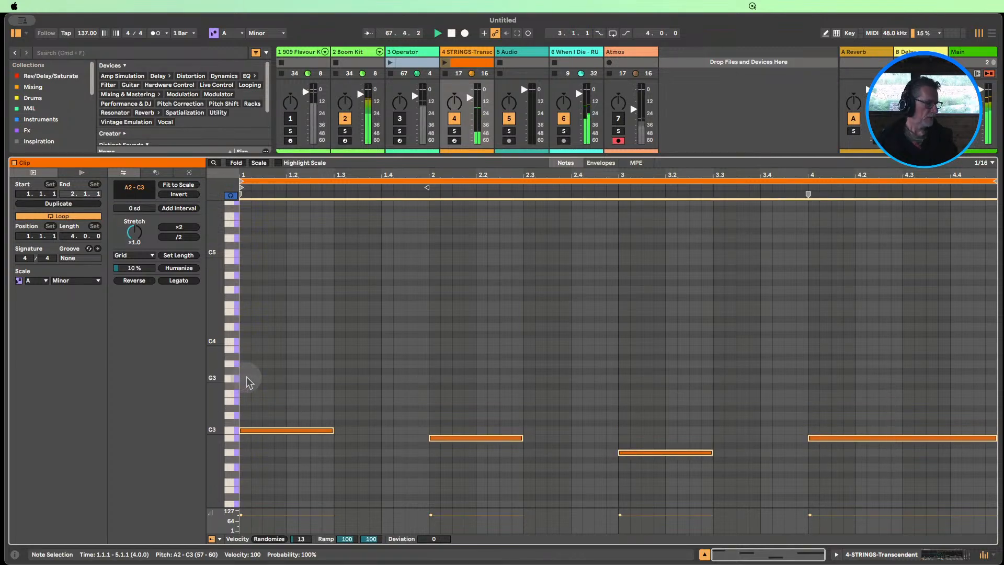
pyautogui.hotkey('shift', 'Up')
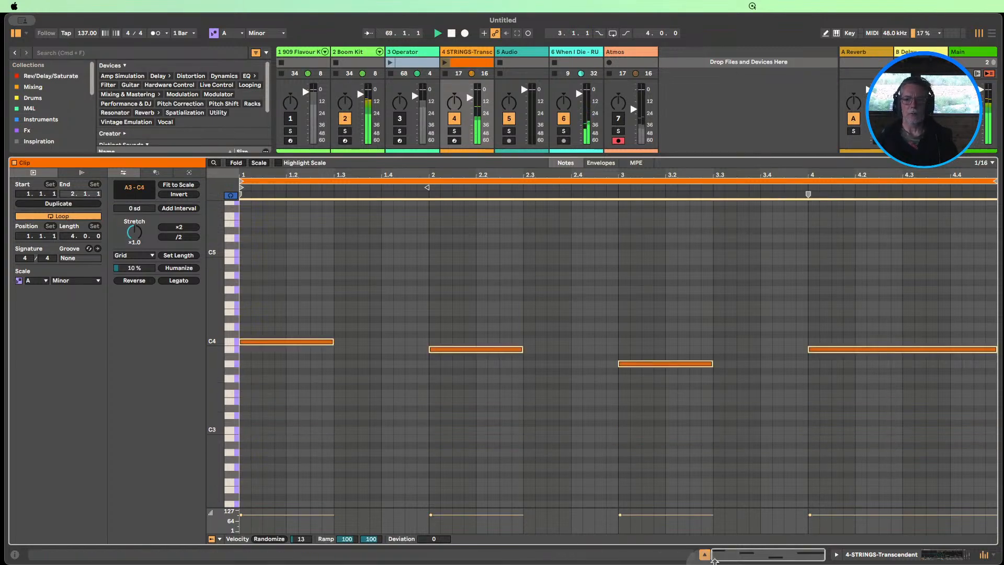
pyautogui.click(705, 555)
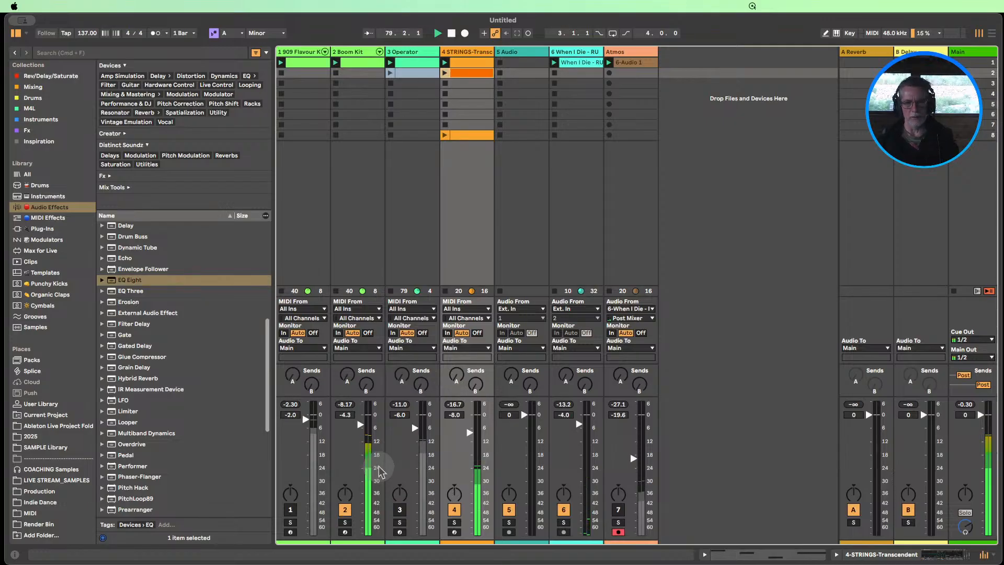
# Unmute the 909 and Operator tracks and hide the browser
pyautogui.click(290, 510)
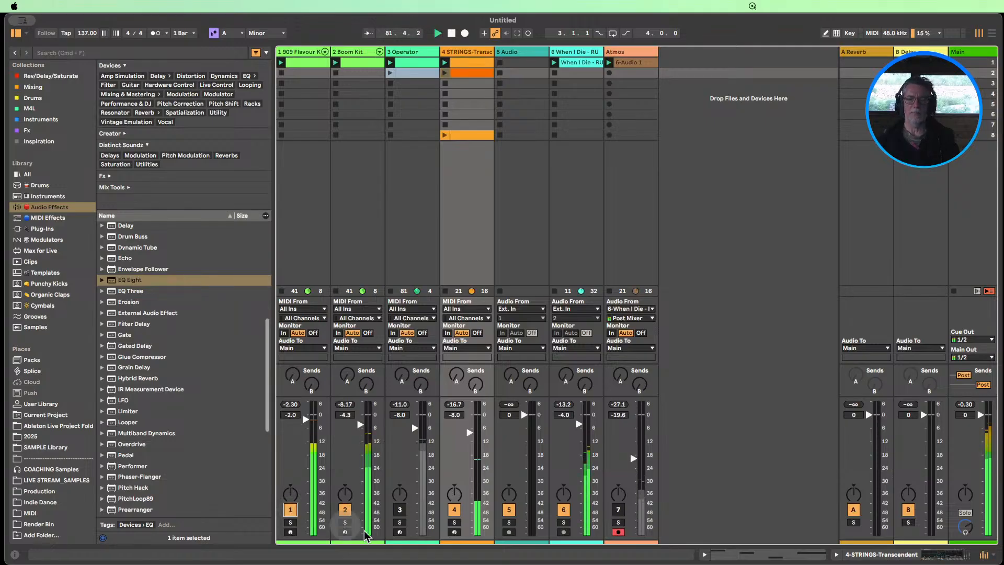
pyautogui.click(399, 509)
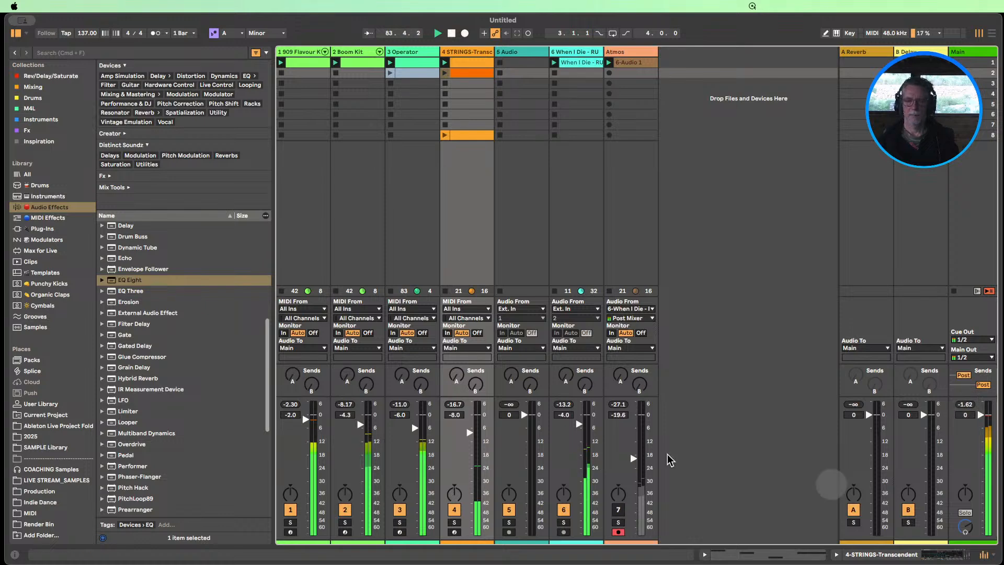
pyautogui.click(16, 33)
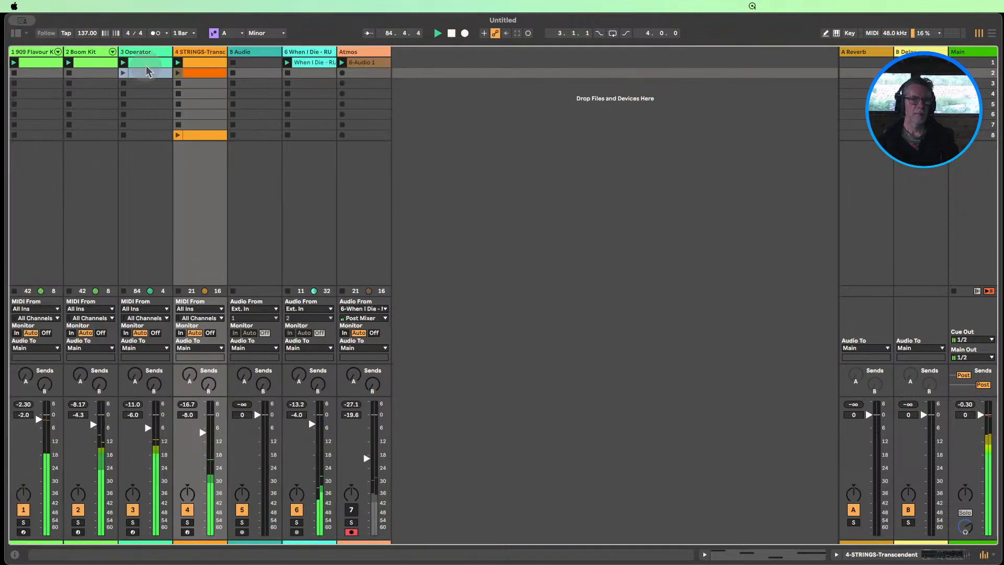
# Open the Operator track's first clip and examine its upper and middle held notes across the full keyboard range
pyautogui.doubleClick(143, 63)
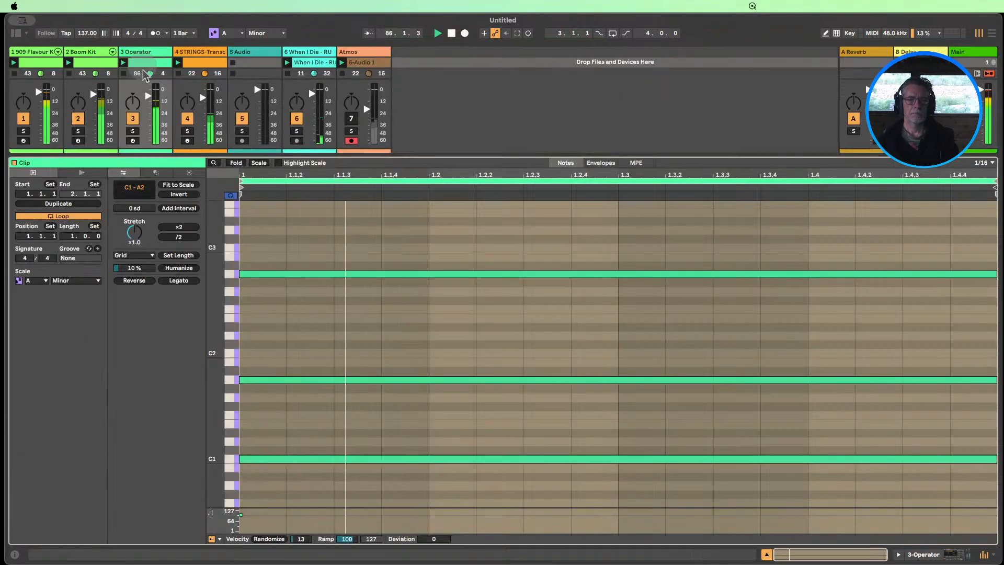
pyautogui.moveTo(210, 356); pyautogui.dragTo(189, 342)
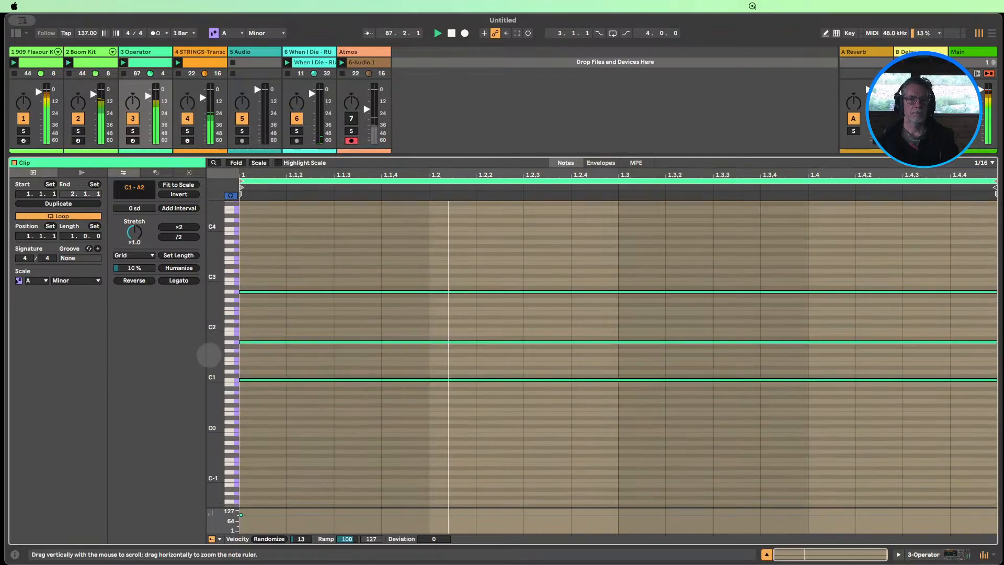
pyautogui.click(369, 292)
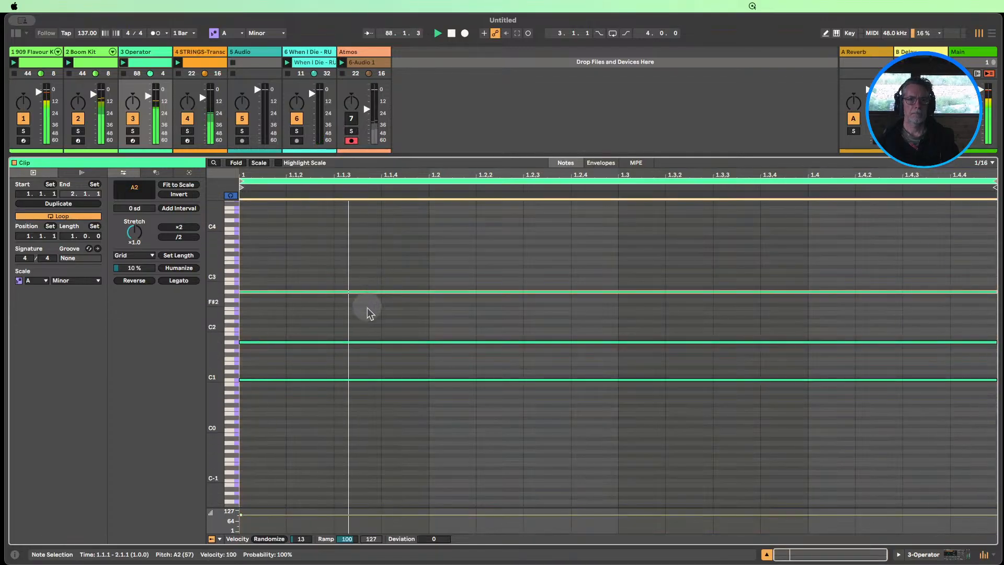
pyautogui.click(367, 343)
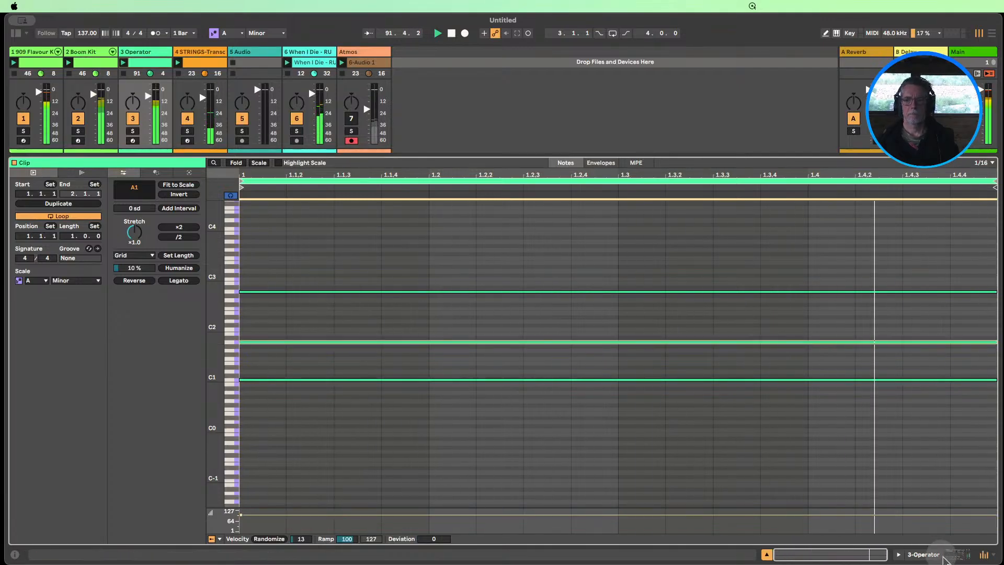
# Unfold Operator in the device chain, then set oscillator A's coarse tuning to 0.5 and the filter frequency to 745 Hz
pyautogui.hotkey('shift', 'Tab')
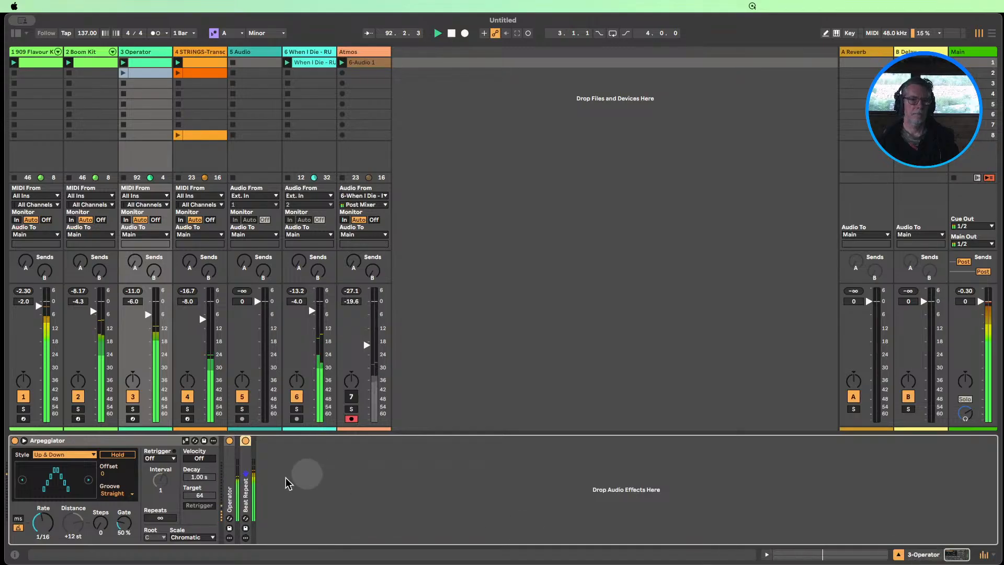
pyautogui.doubleClick(230, 492)
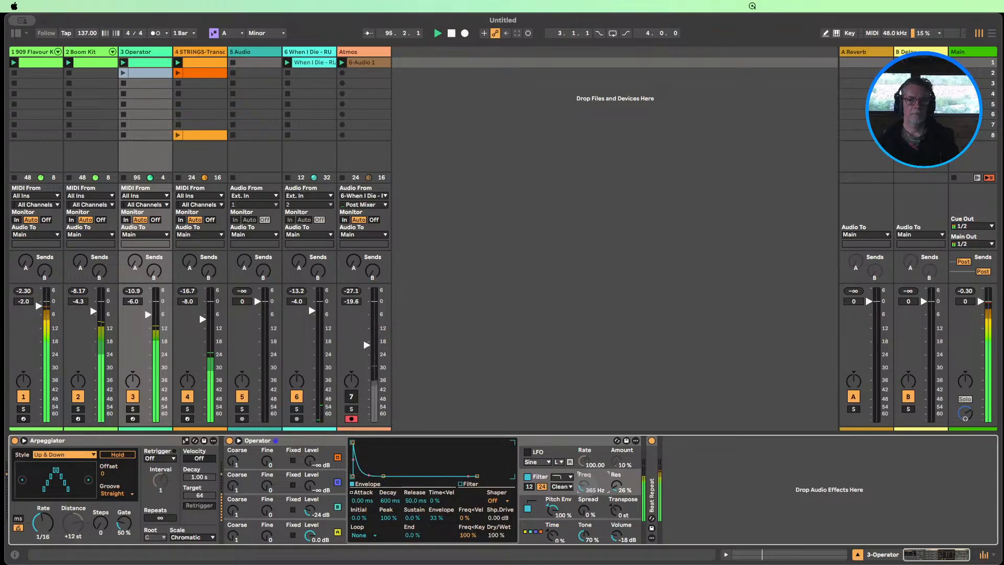
pyautogui.moveTo(232, 535); pyautogui.dragTo(231, 538)
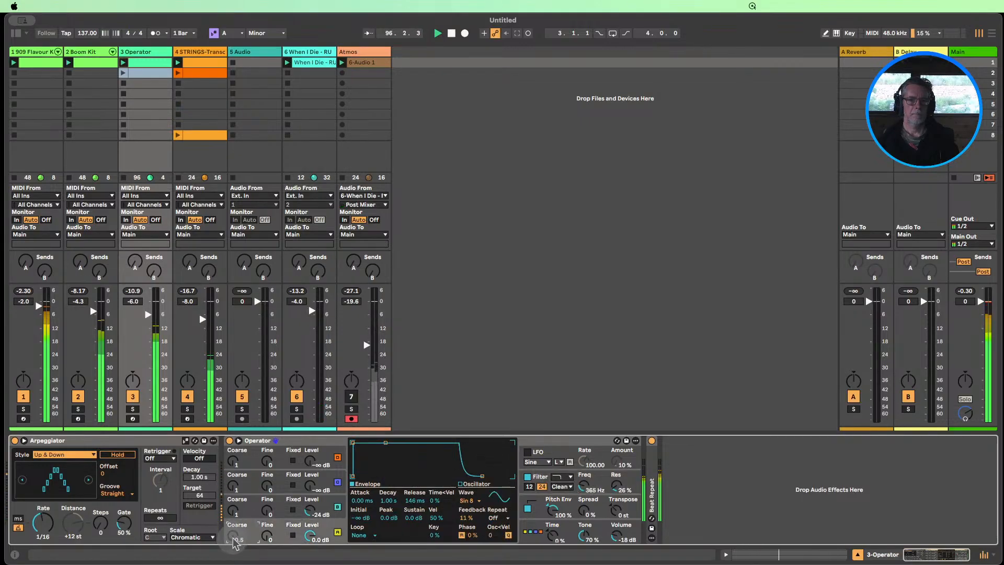
pyautogui.moveTo(584, 488); pyautogui.dragTo(584, 478)
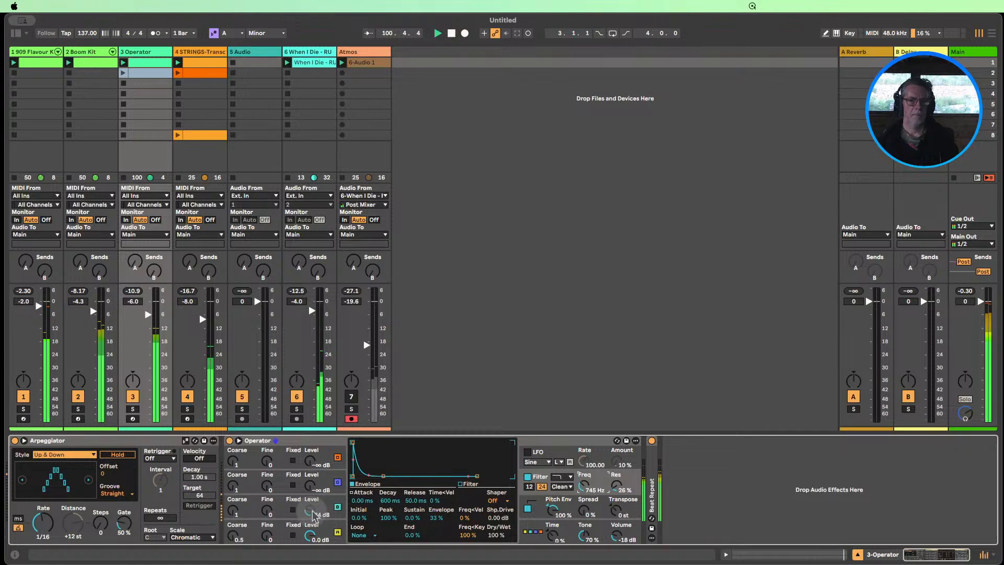
# Set Operator's oscillator B to -12 dB with the SwD waveform and coarse 2, and solo the Operator track
pyautogui.moveTo(310, 511); pyautogui.dragTo(311, 503)
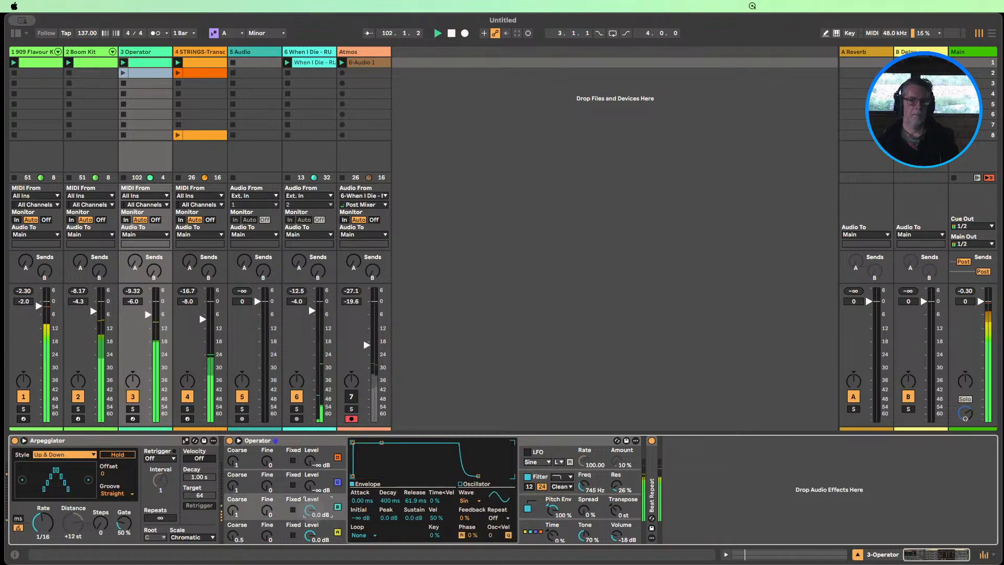
pyautogui.click(467, 501)
pyautogui.click(469, 386)
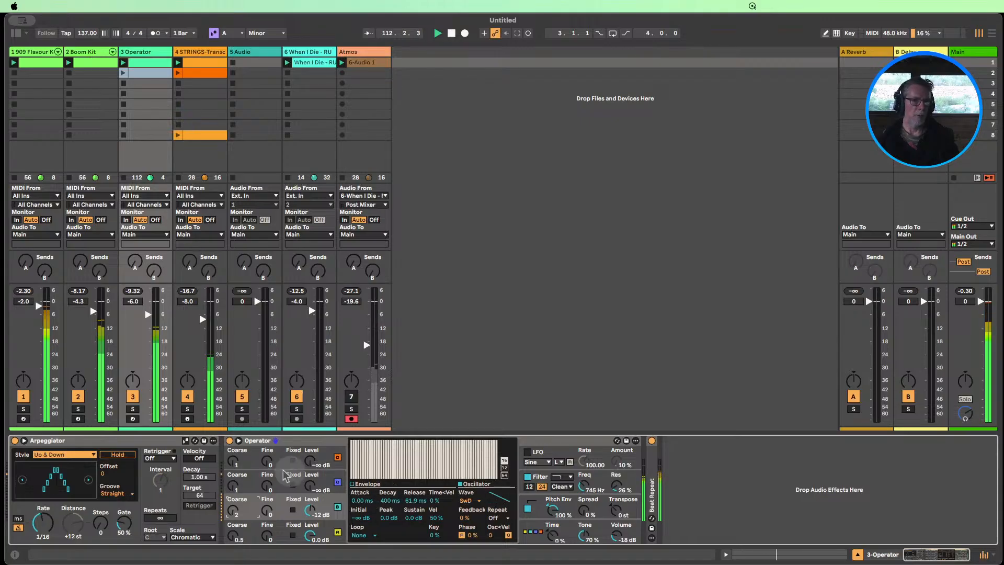
pyautogui.click(133, 408)
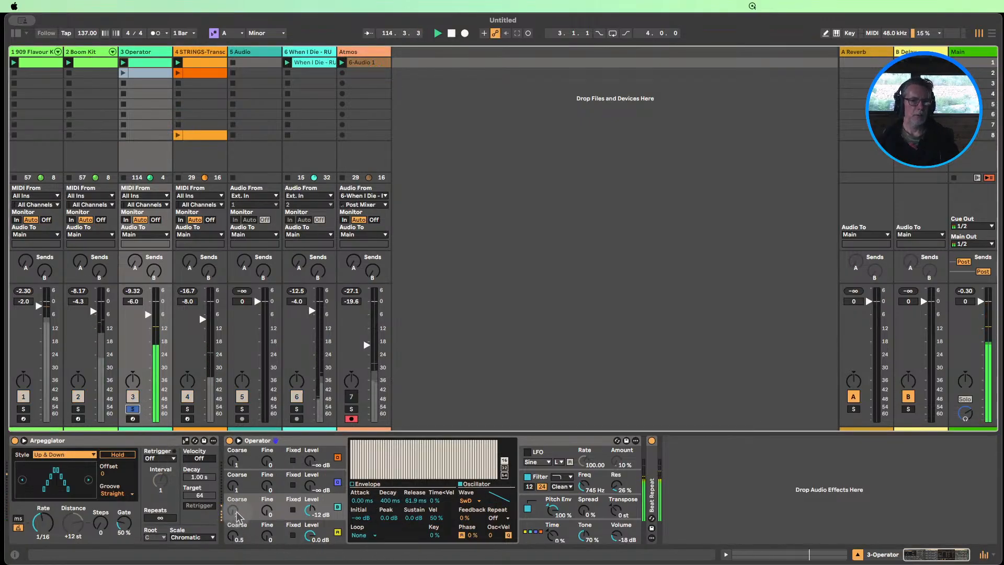
# Try coarse 1 on oscillator A and other coarse values on oscillator B, returning them to 0.5 and 2
pyautogui.moveTo(236, 515); pyautogui.dragTo(237, 511)
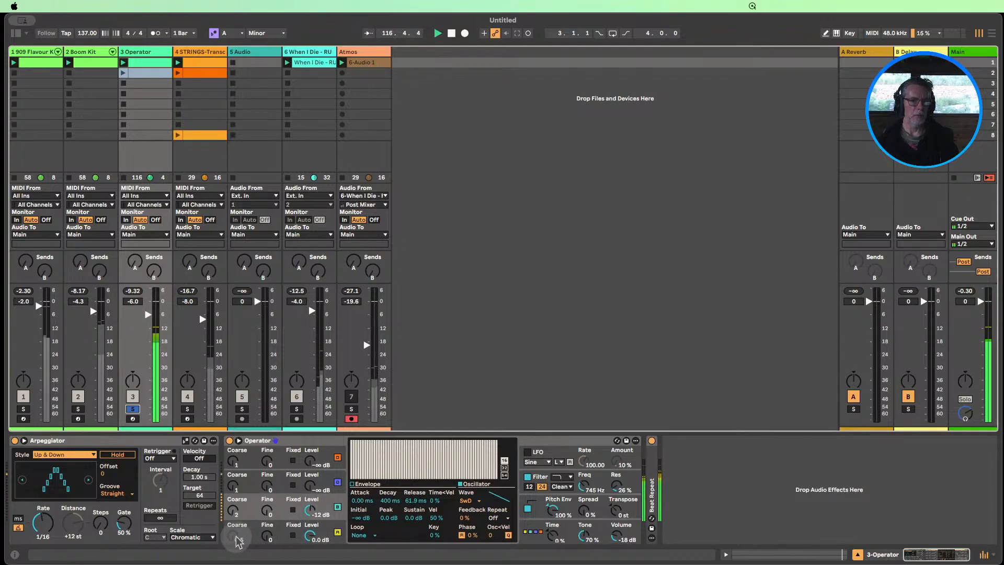
pyautogui.moveTo(236, 537); pyautogui.dragTo(236, 541)
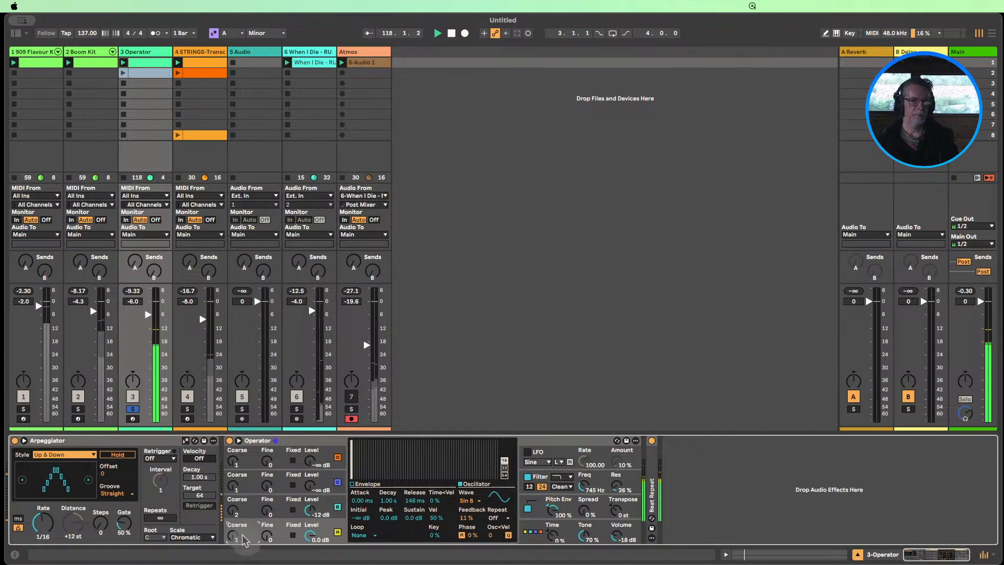
pyautogui.click(236, 519)
pyautogui.moveTo(233, 511); pyautogui.dragTo(233, 516)
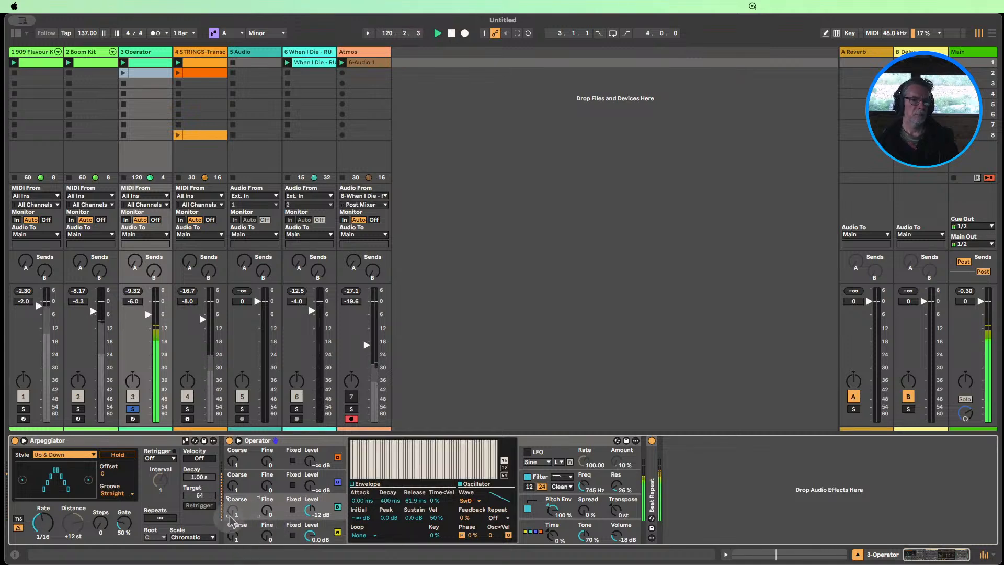
pyautogui.moveTo(235, 519); pyautogui.dragTo(235, 512)
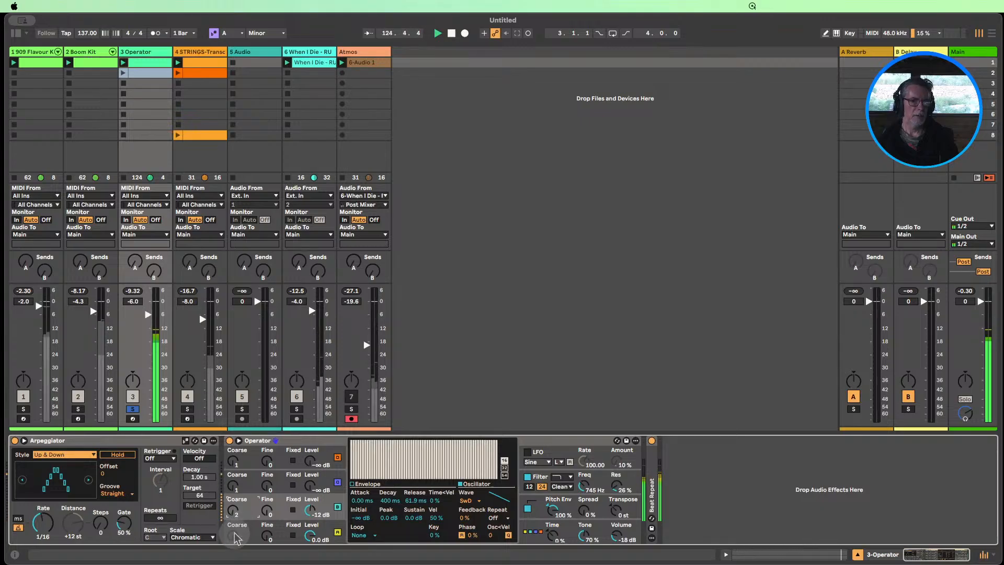
pyautogui.moveTo(234, 535); pyautogui.dragTo(234, 540)
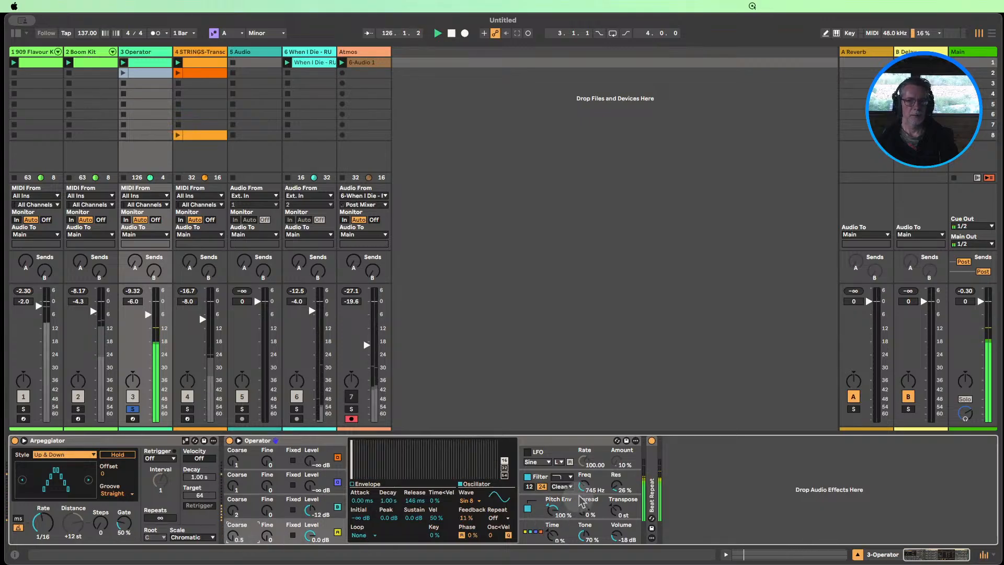
# Set Operator's filter frequency to 1.58 kHz
pyautogui.moveTo(584, 486); pyautogui.dragTo(584, 473)
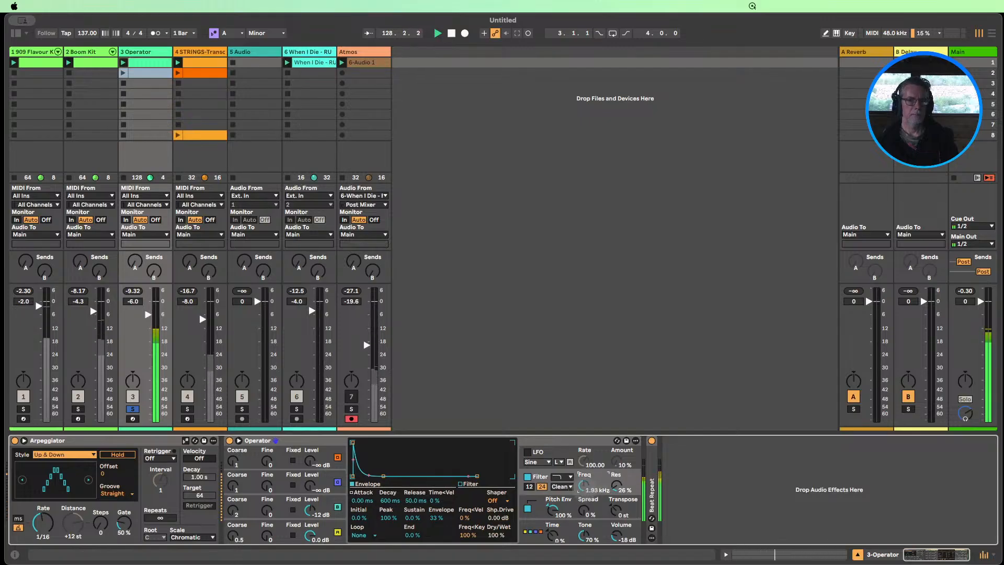
pyautogui.moveTo(584, 485); pyautogui.dragTo(584, 487)
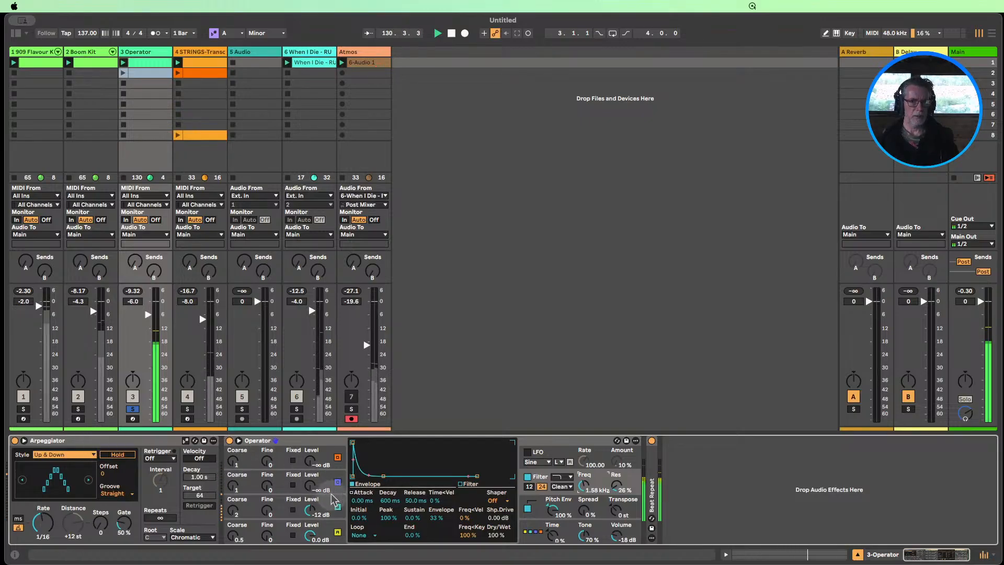
# Give oscillator C the NoW noise waveform at a level of -7.6 dB and set its envelope sustain to -14 dB
pyautogui.click(312, 486)
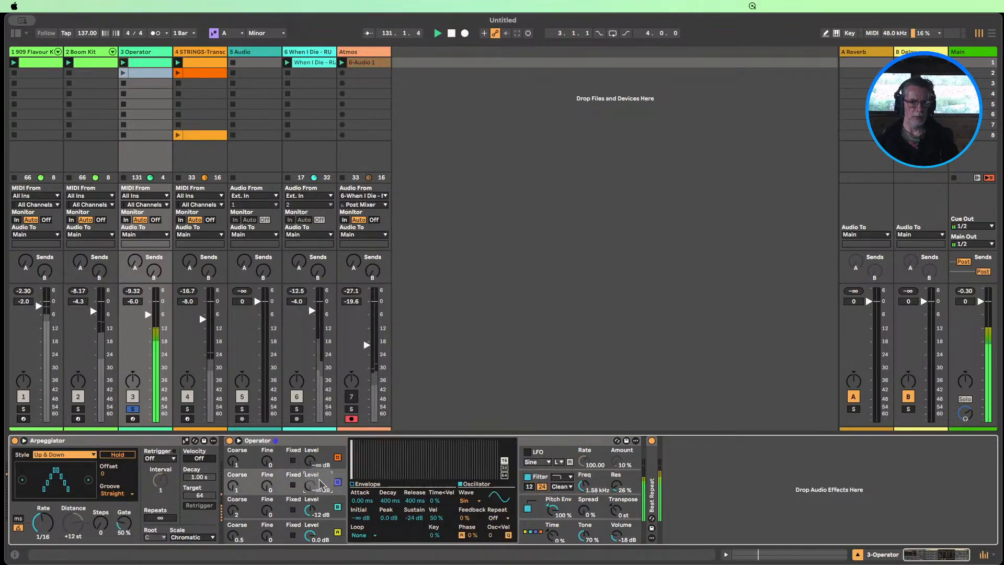
pyautogui.click(464, 500)
pyautogui.click(482, 482)
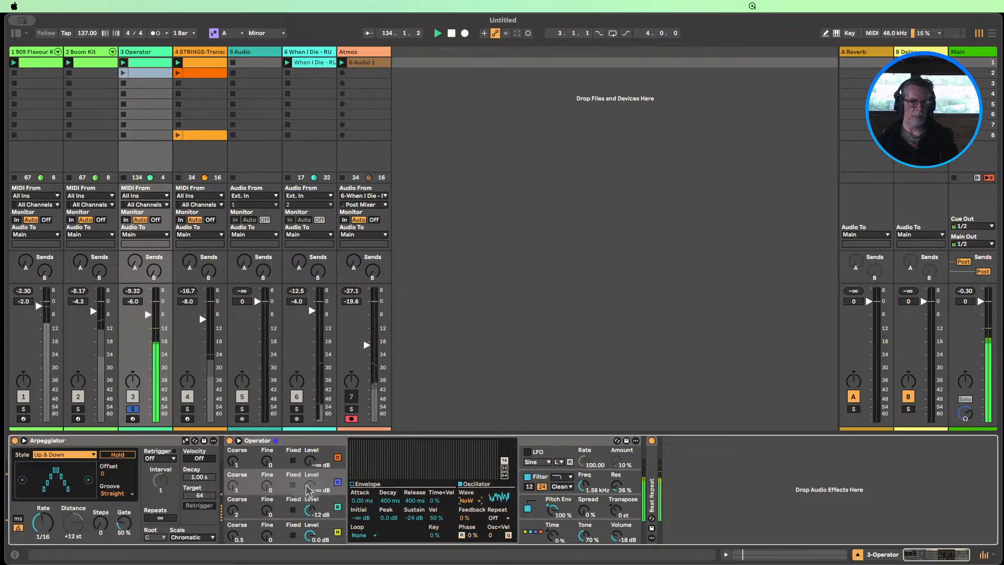
pyautogui.moveTo(307, 490); pyautogui.dragTo(307, 484)
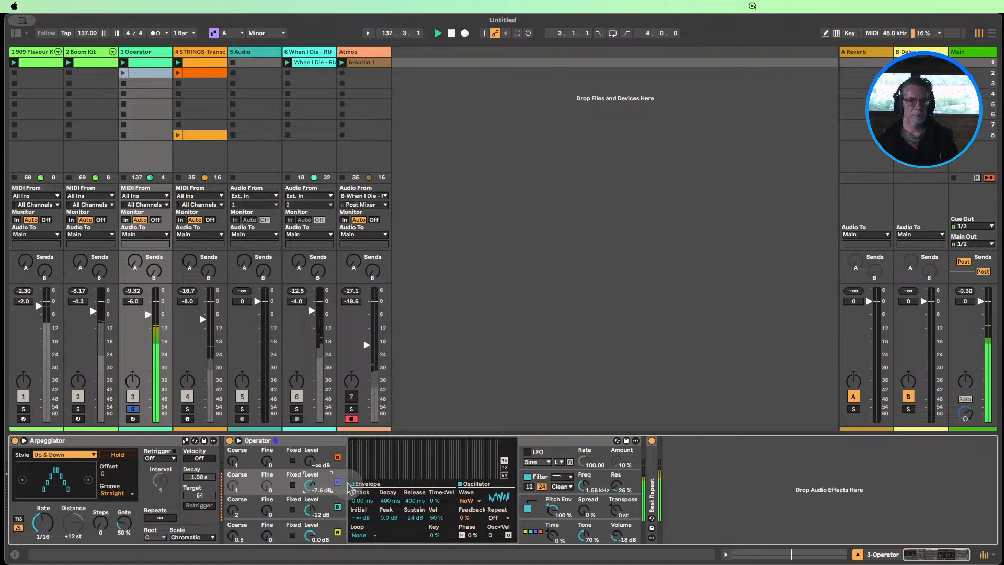
pyautogui.click(367, 483)
pyautogui.moveTo(413, 518)
pyautogui.mouseDown()
pyautogui.moveTo(413, 538)
pyautogui.moveTo(413, 518)
pyautogui.mouseUp()
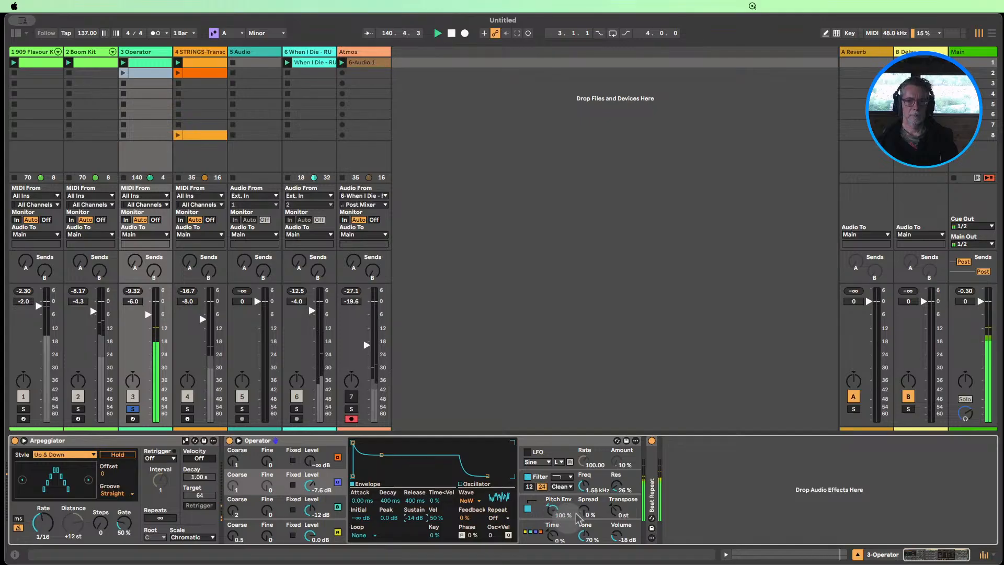
# Set Operator's pitch envelope decay to 24.1 ms and its peak to +27 st
pyautogui.click(556, 503)
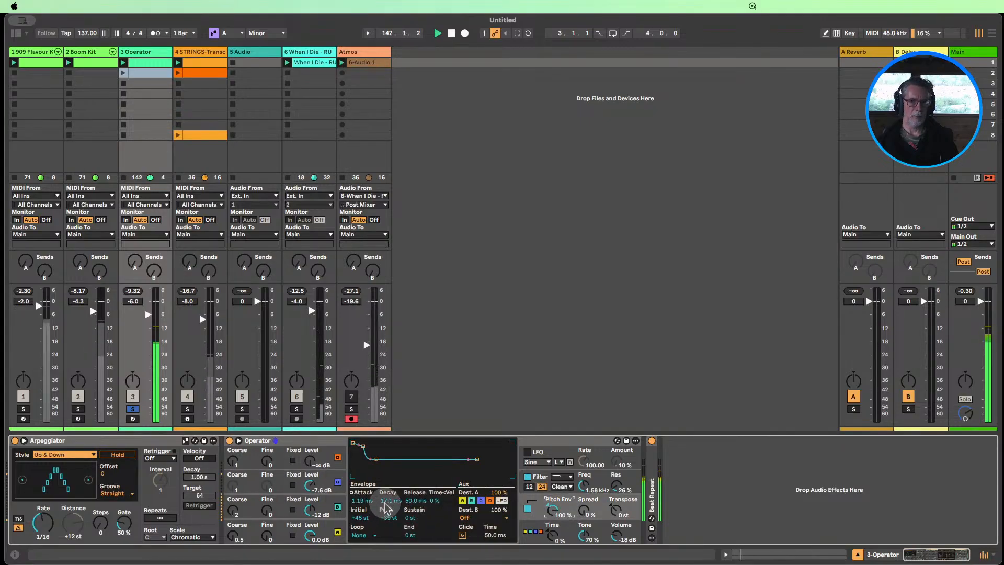
pyautogui.moveTo(387, 505); pyautogui.dragTo(388, 498)
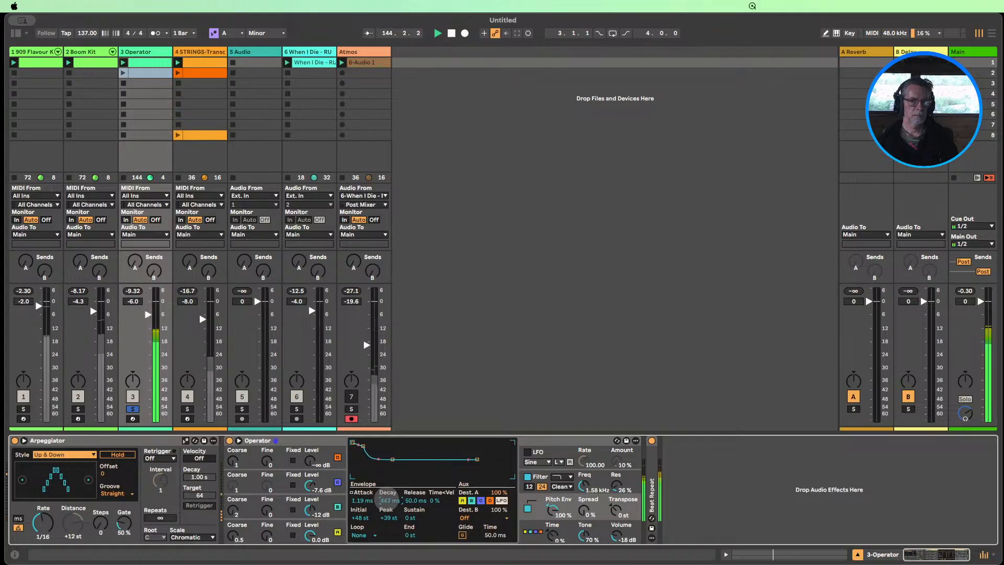
pyautogui.moveTo(387, 500); pyautogui.dragTo(388, 505)
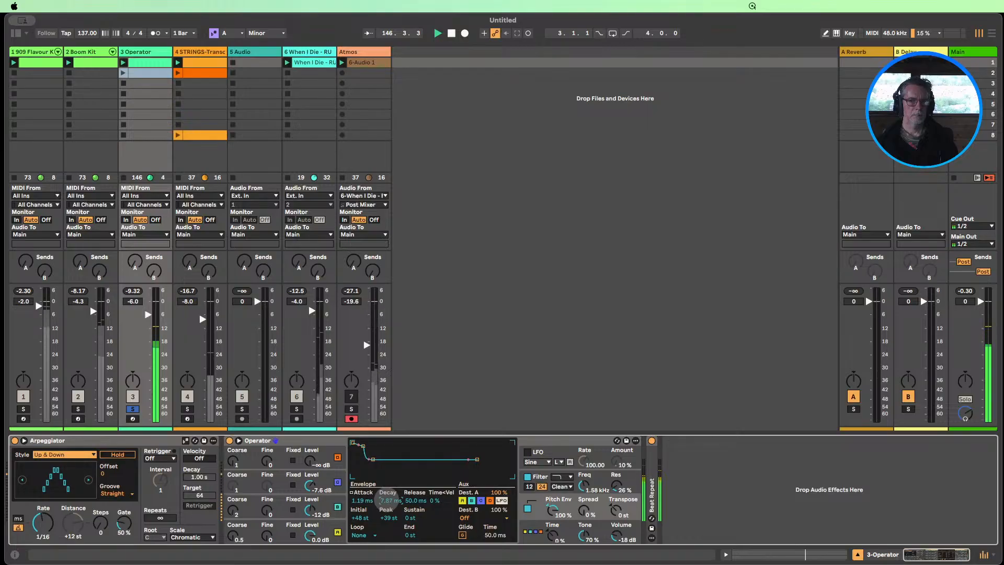
pyautogui.moveTo(387, 498); pyautogui.dragTo(385, 516)
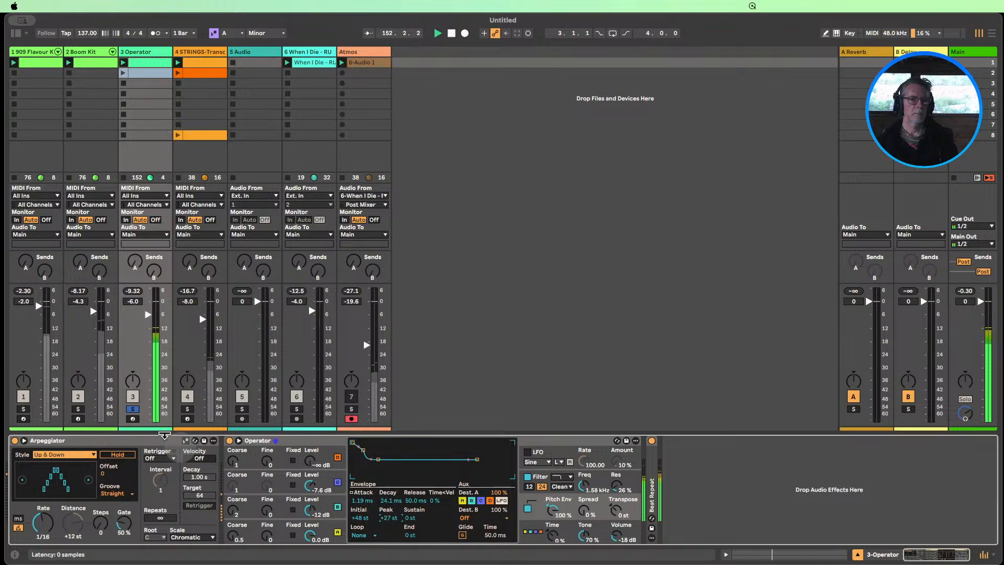
# Bring the unsoloed Operator track back into the mix at -2.3 dB and mute the Boom Kit track
pyautogui.click(133, 409)
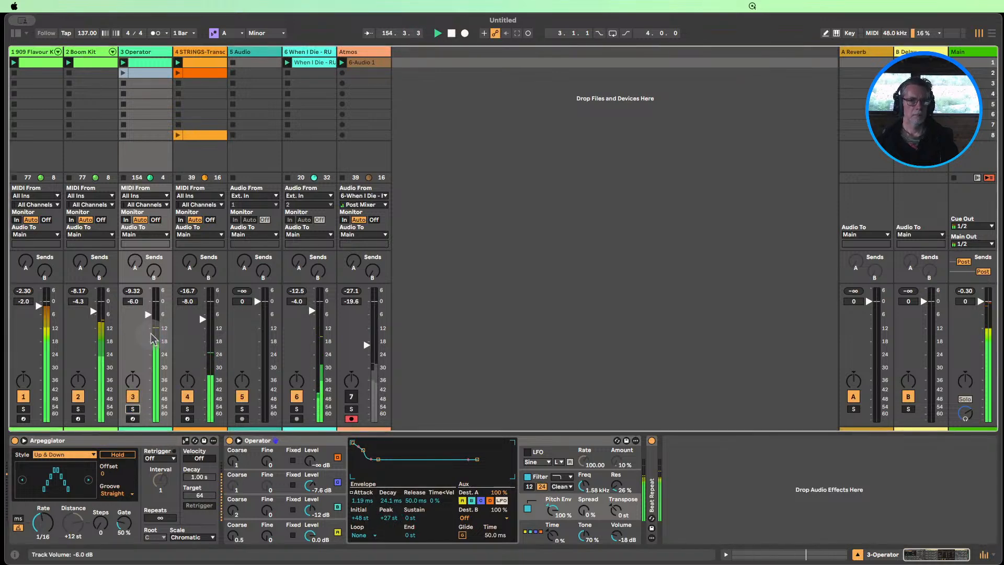
pyautogui.moveTo(149, 318); pyautogui.dragTo(148, 308)
pyautogui.click(78, 396)
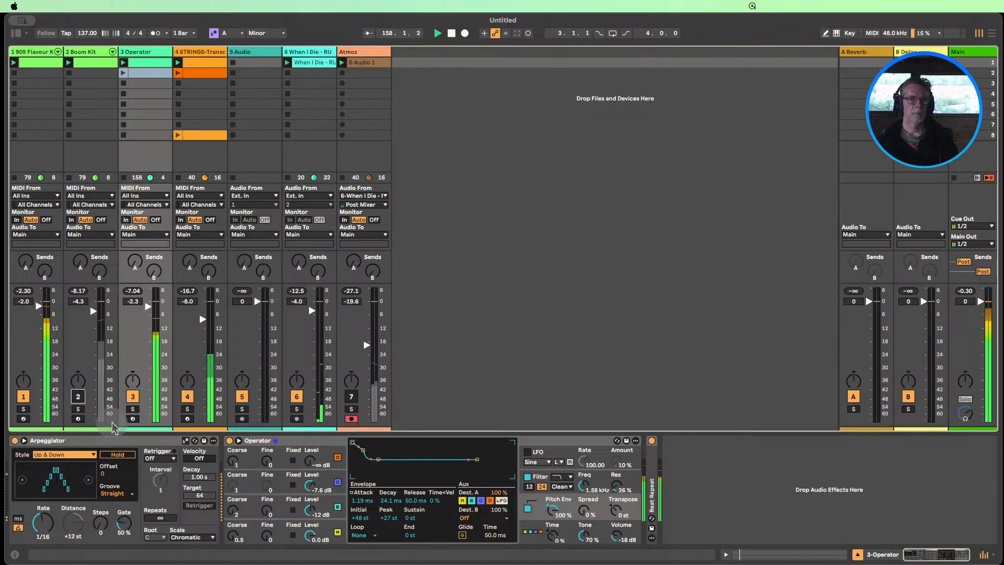
# Change band 1 of the strings track's EQ Eight to a low cut at 240 Hz
pyautogui.click(194, 52)
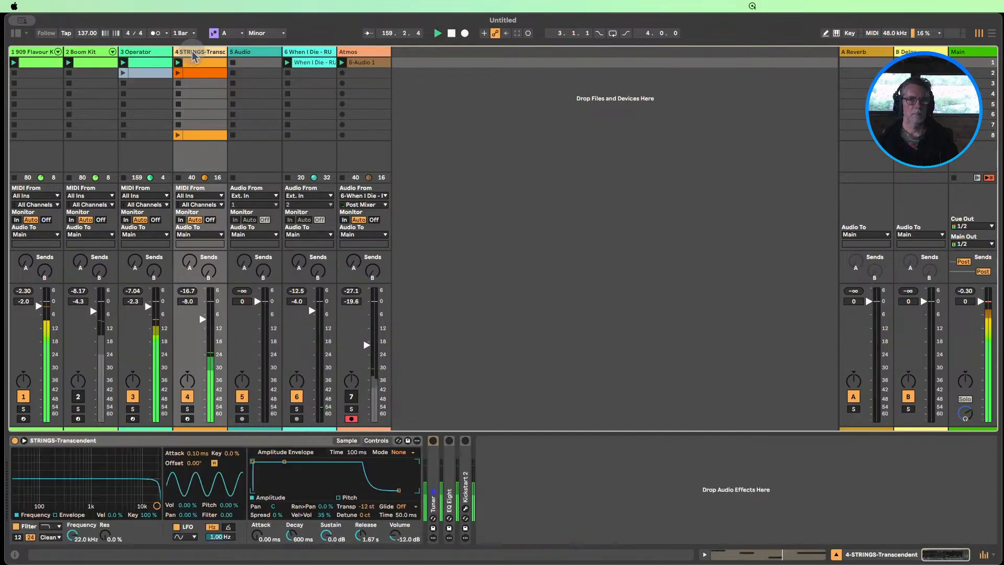
pyautogui.click(451, 454)
pyautogui.click(452, 458)
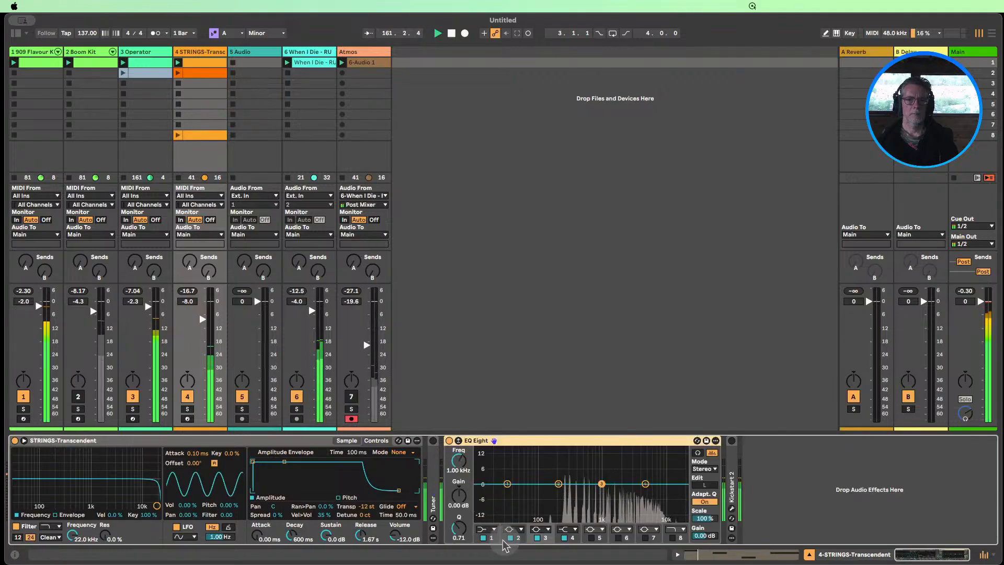
pyautogui.click(493, 530)
pyautogui.click(483, 467)
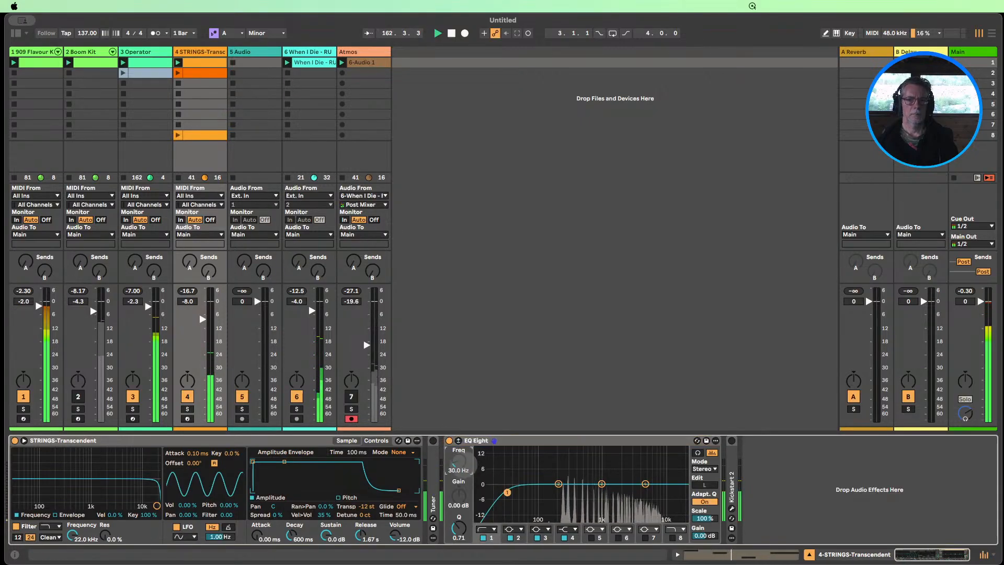
pyautogui.moveTo(461, 461); pyautogui.dragTo(460, 440)
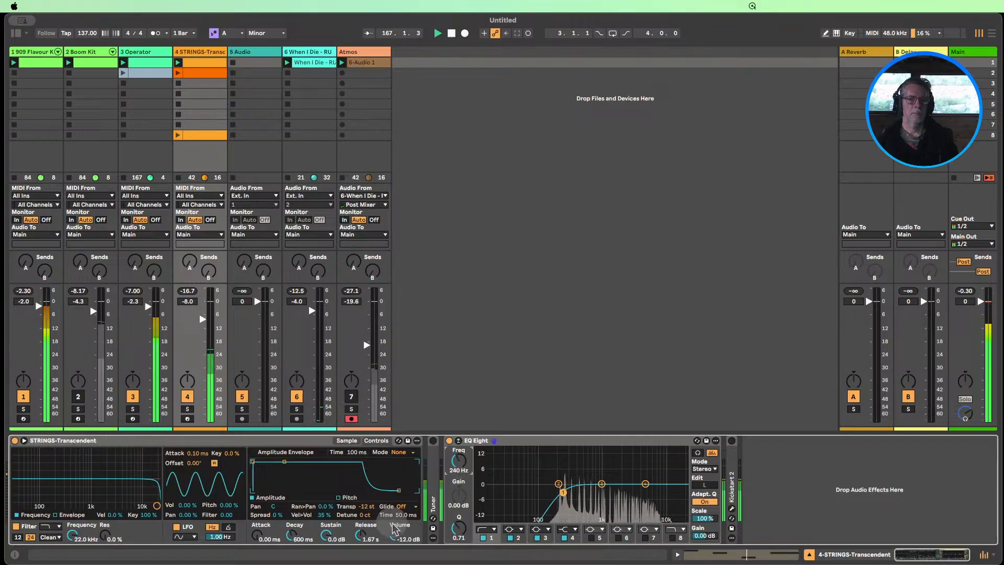
# Shorten the STRINGS-Transcendent amplitude envelope's release to 133 ms
pyautogui.moveTo(359, 535); pyautogui.dragTo(360, 555)
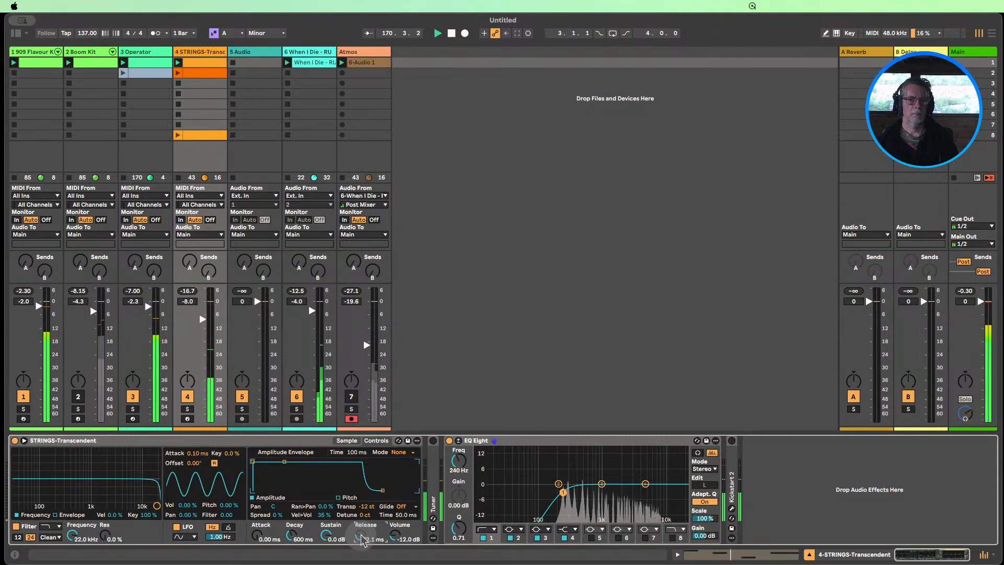
pyautogui.press('super+z')
pyautogui.moveTo(362, 543); pyautogui.dragTo(362, 547)
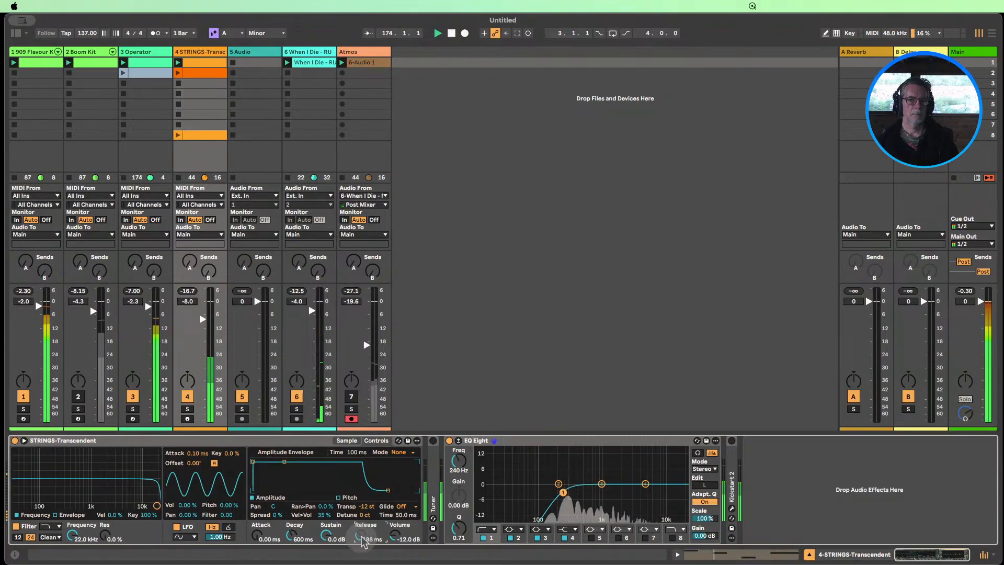
pyautogui.moveTo(362, 542); pyautogui.dragTo(363, 546)
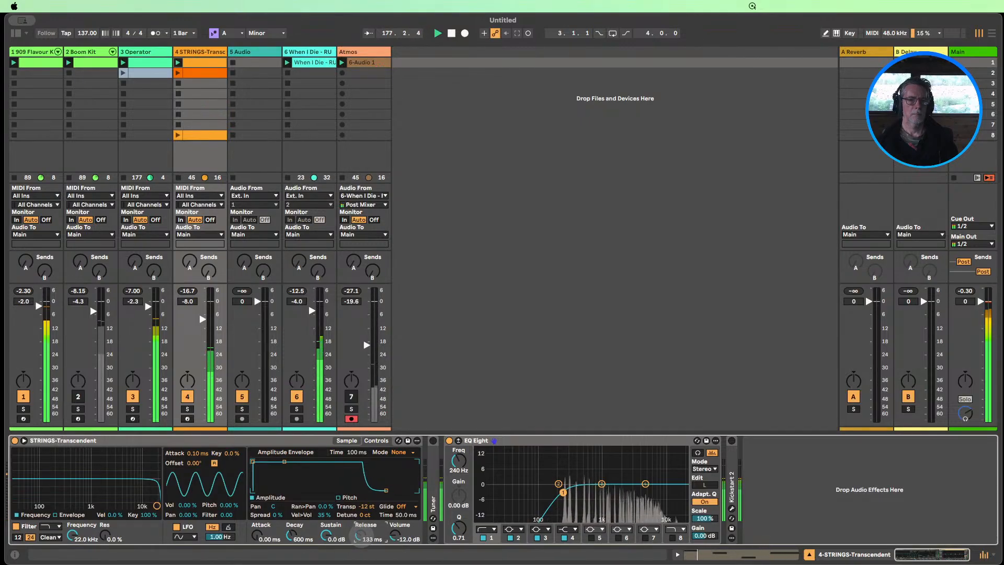
# Collapse the EQ Eight, show the browser, and solo the strings and Operator tracks together
pyautogui.doubleClick(506, 440)
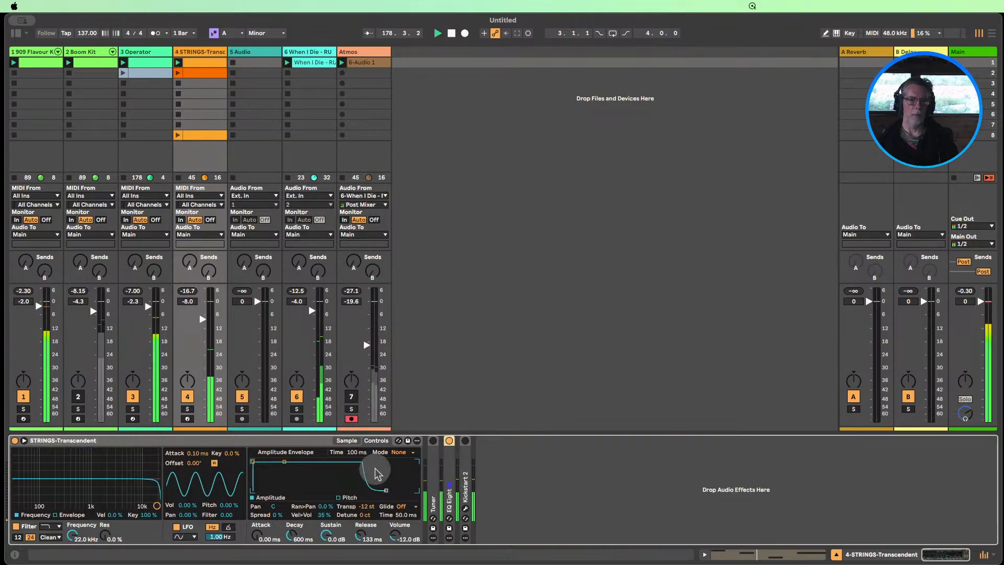
pyautogui.click(16, 33)
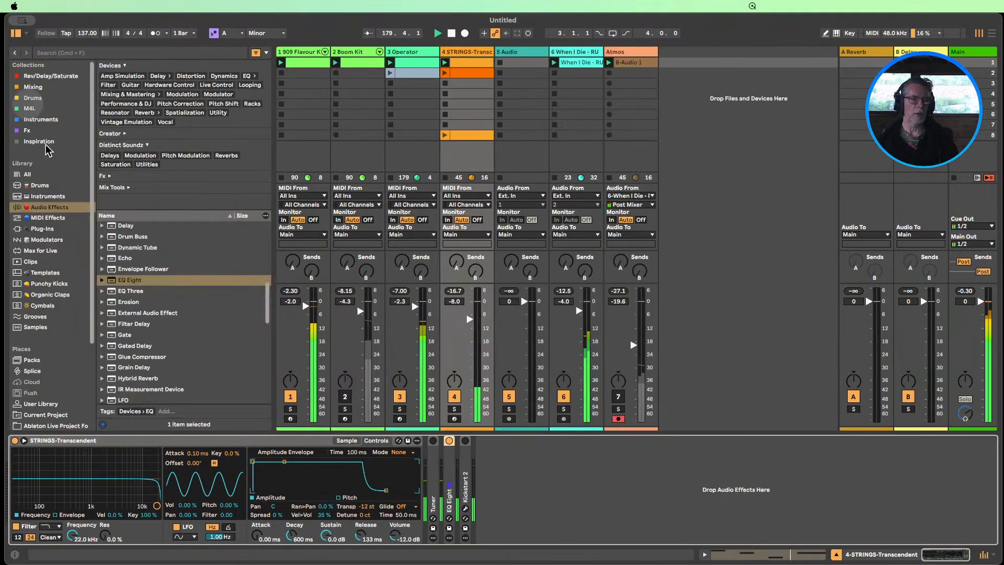
pyautogui.click(455, 408)
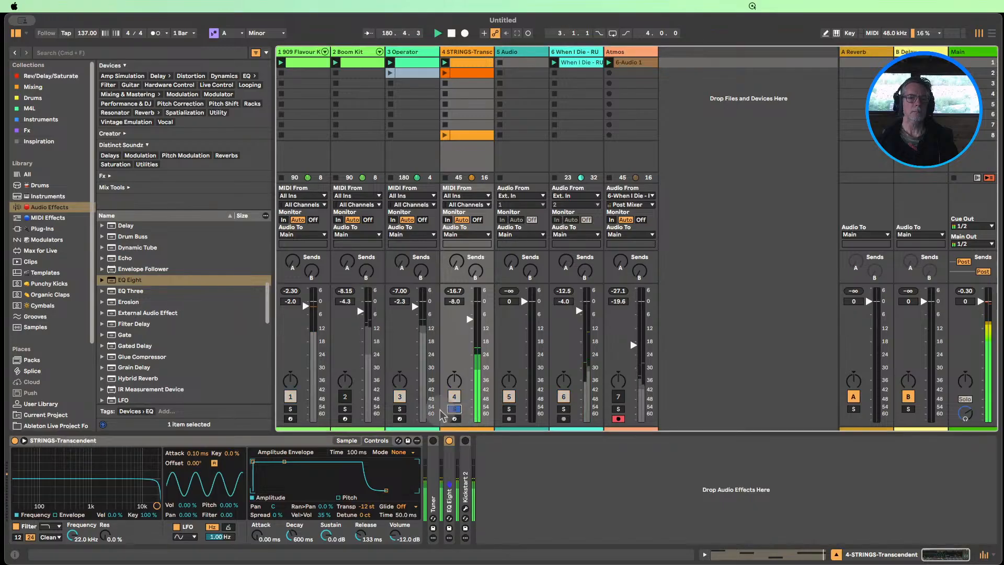
pyautogui.keyDown('super'); pyautogui.click(400, 408); pyautogui.keyUp('super')
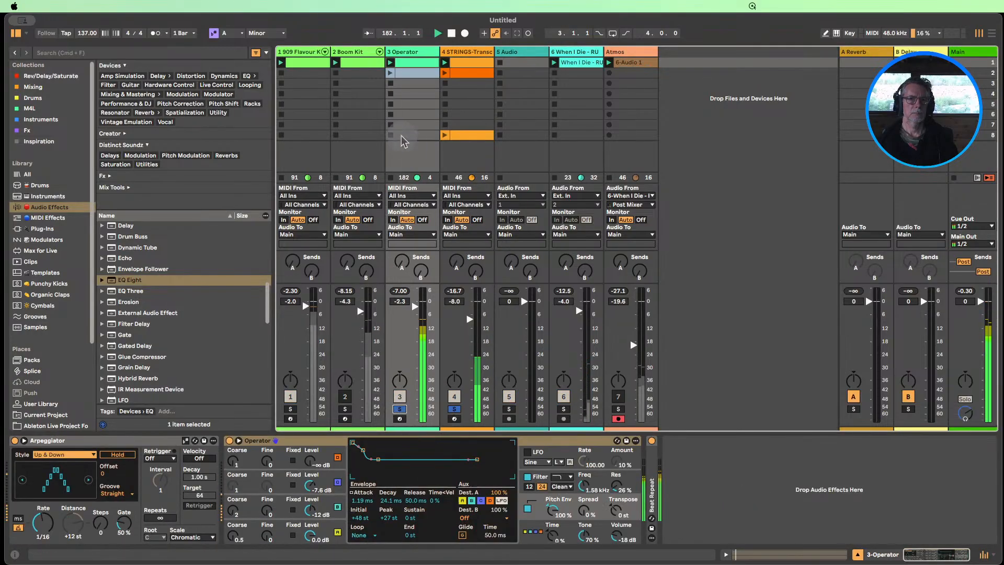
# Add Hybrid Reverb to the strings track between EQ Eight and Kickstart 2 with dry/wet at 30%
pyautogui.click(463, 52)
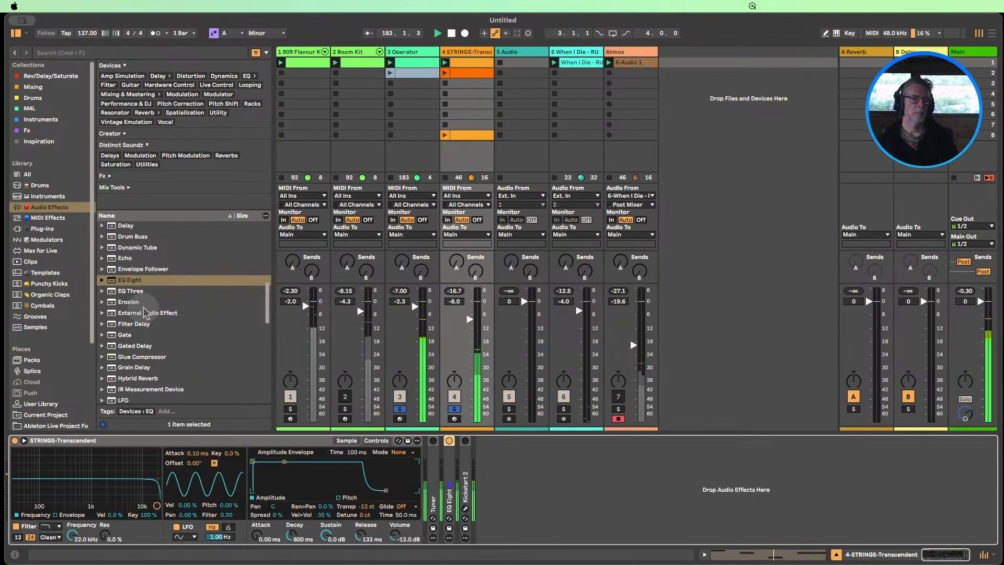
pyautogui.scroll(-3, 145, 313)
pyautogui.moveTo(137, 328); pyautogui.dragTo(461, 500)
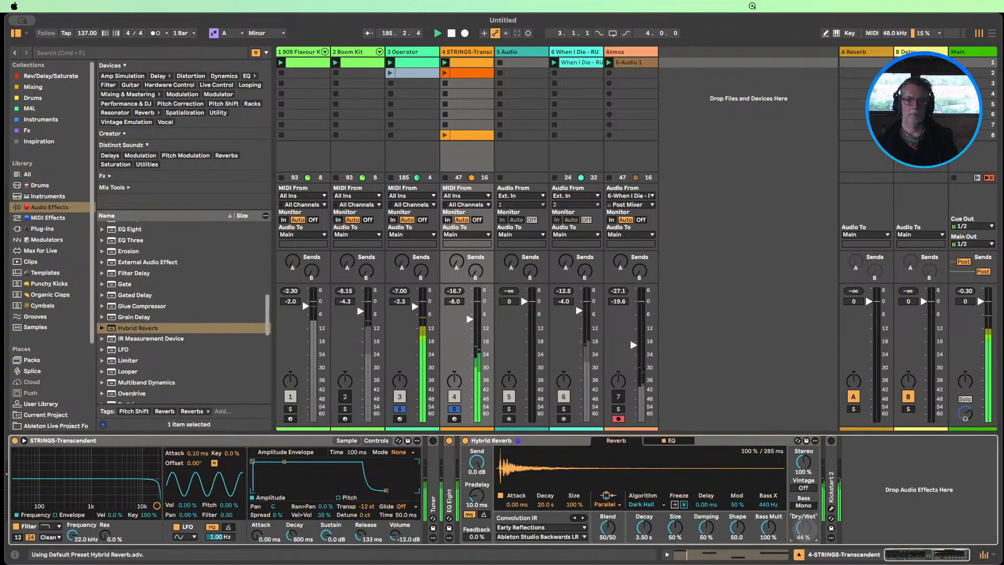
pyautogui.moveTo(804, 529); pyautogui.dragTo(803, 532)
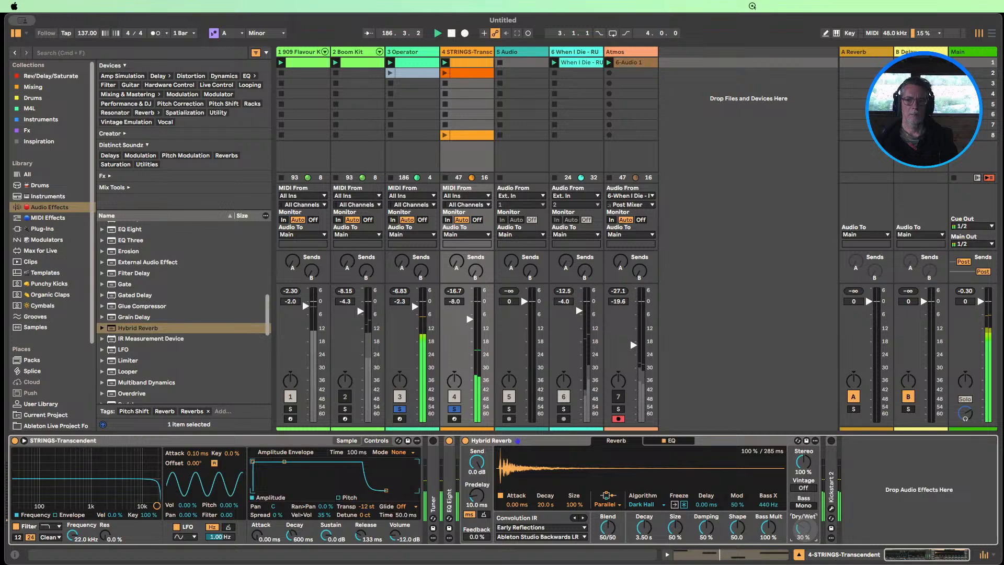
# Set the STRINGS-Transcendent amplitude envelope's release to 245 ms and its attack to 7.10 ms
pyautogui.moveTo(359, 535); pyautogui.dragTo(359, 525)
pyautogui.moveTo(256, 536); pyautogui.dragTo(256, 534)
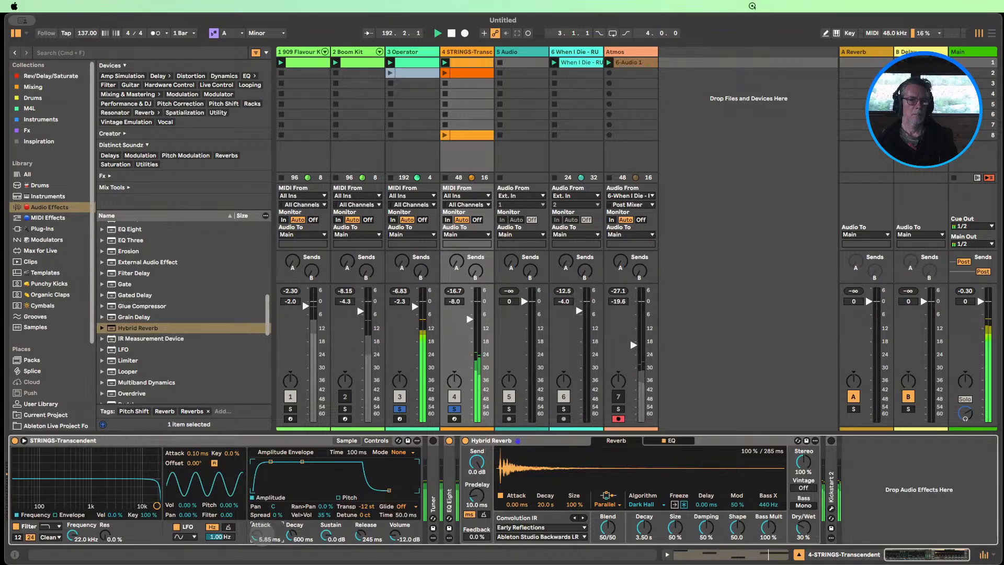
pyautogui.moveTo(256, 533); pyautogui.dragTo(256, 533)
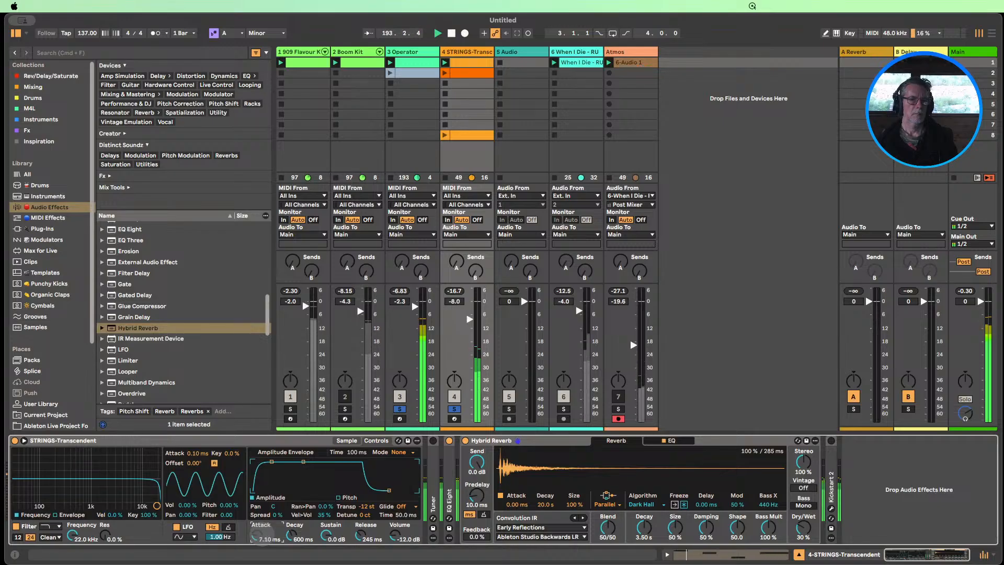
# Insert Auto Pan-Tremolo after the Hybrid Reverb on the strings track, with frequency 0.25 Hz and amount 52%
pyautogui.doubleClick(507, 442)
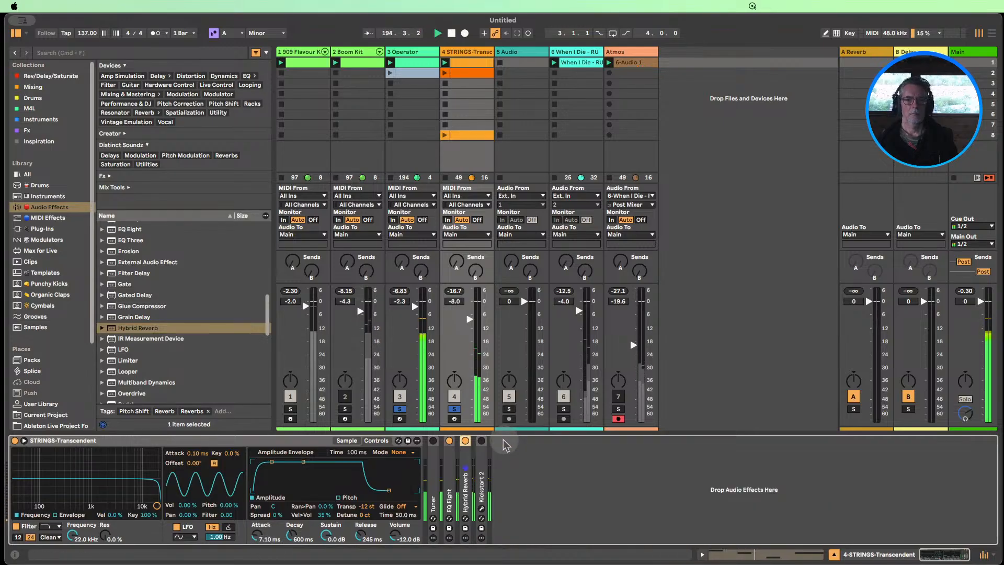
pyautogui.scroll(10, 206, 314)
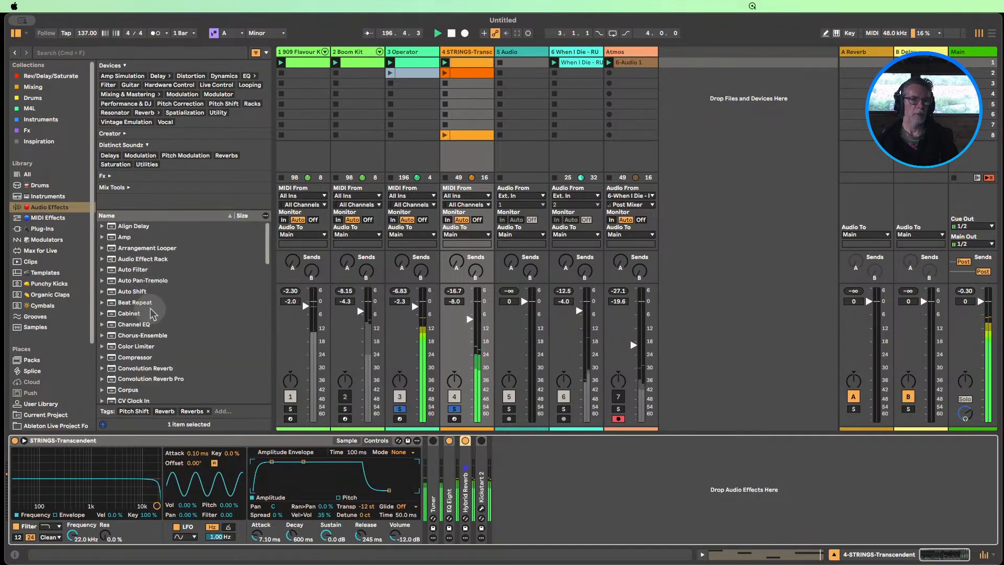
pyautogui.moveTo(132, 280)
pyautogui.mouseDown()
pyautogui.moveTo(471, 501)
pyautogui.moveTo(483, 492)
pyautogui.mouseUp()
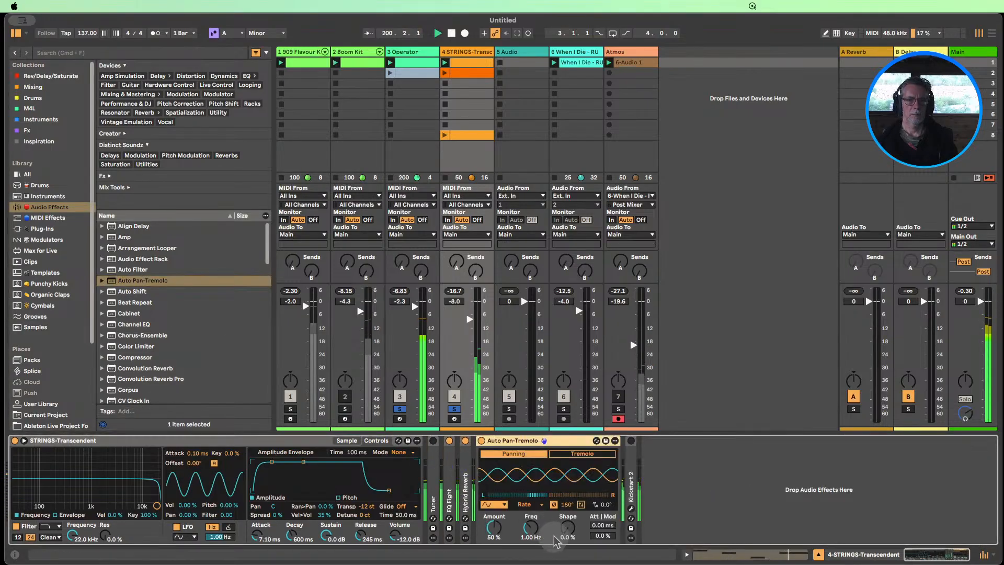
pyautogui.moveTo(492, 533)
pyautogui.mouseDown()
pyautogui.moveTo(492, 552)
pyautogui.moveTo(529, 535)
pyautogui.moveTo(529, 546)
pyautogui.moveTo(493, 520)
pyautogui.mouseUp()
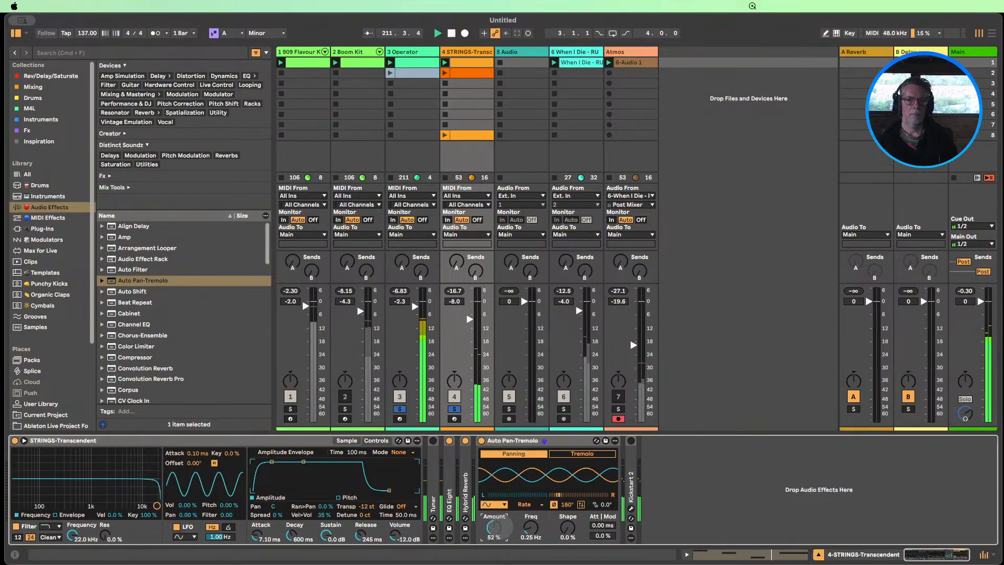
# Restore the full mix with Boom Kit unmuted and set the Auto Pan-Tremolo amount to 36%
pyautogui.click(400, 409)
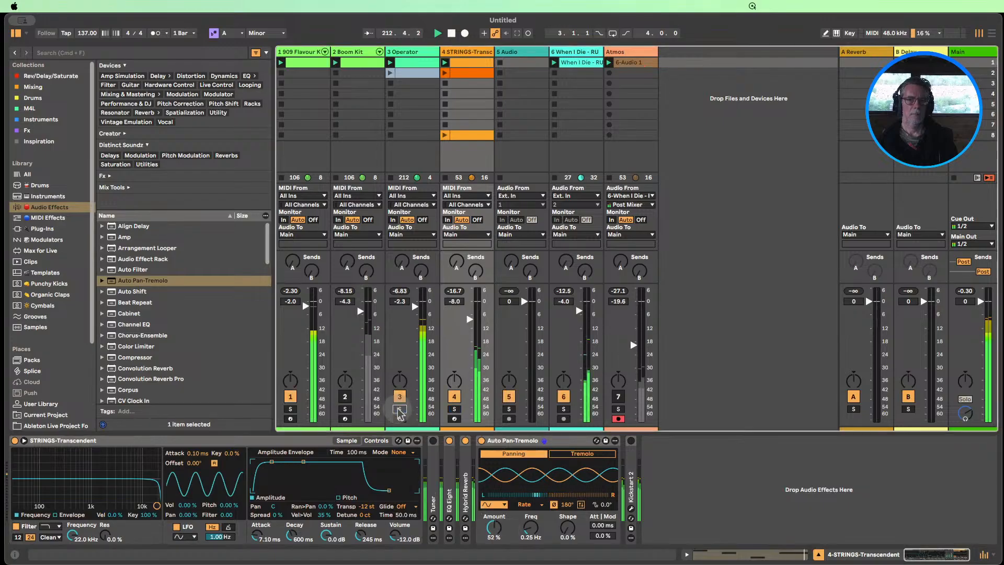
pyautogui.click(345, 396)
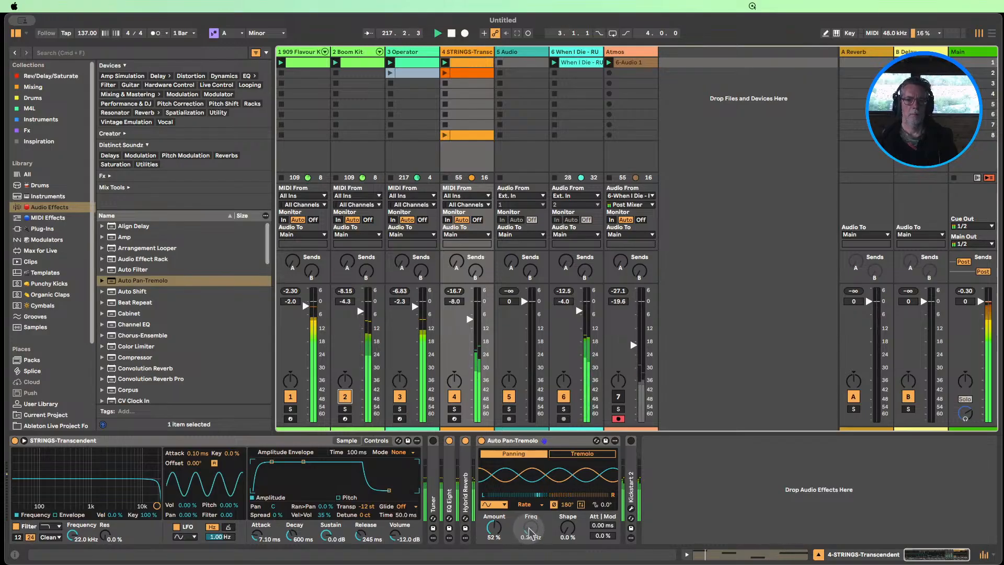
pyautogui.moveTo(494, 528); pyautogui.dragTo(493, 535)
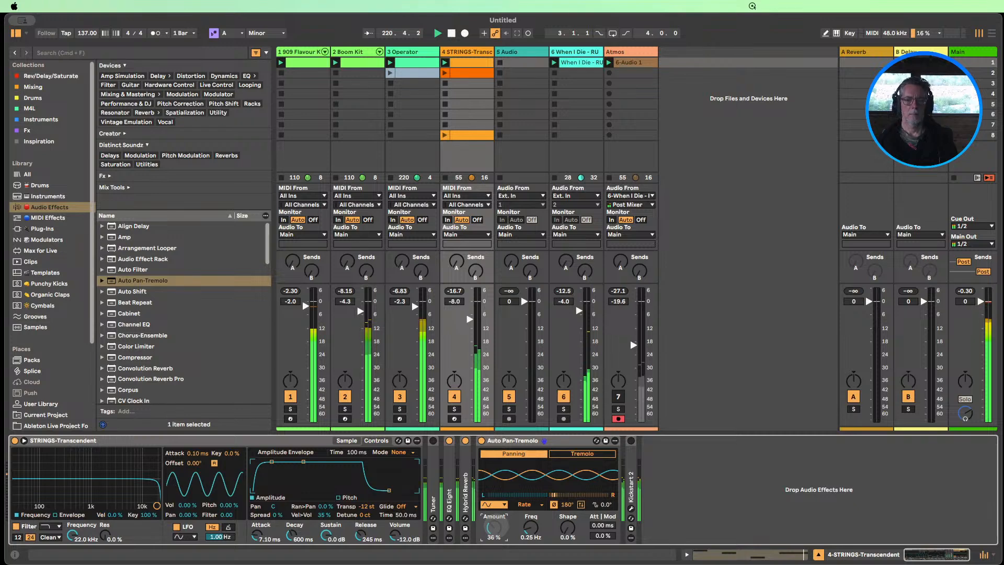
pyautogui.doubleClick(505, 440)
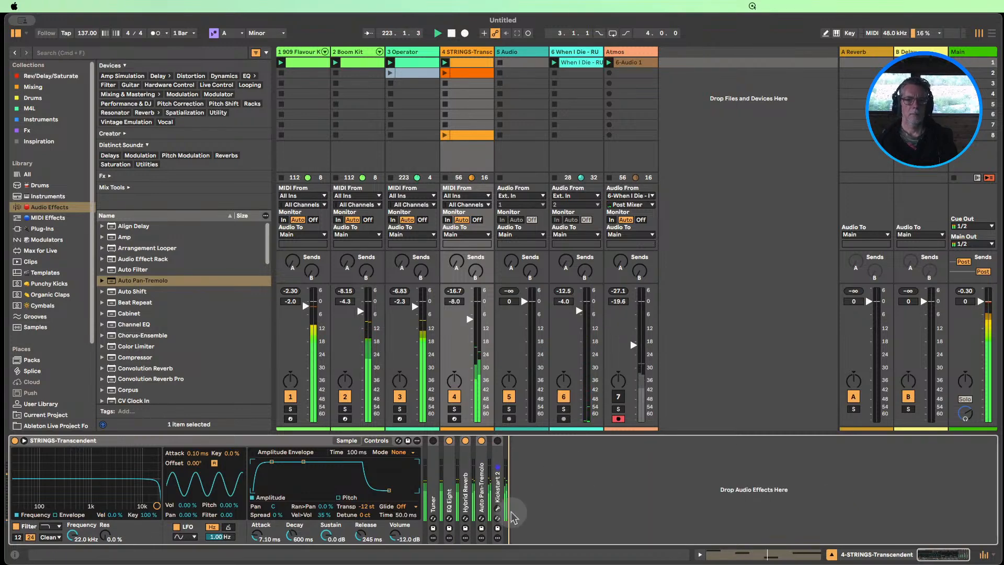
# Enable Kickstart 2 on the strings track, choose the Quick Chain curve and set its mix to 19%
pyautogui.click(498, 440)
pyautogui.click(497, 508)
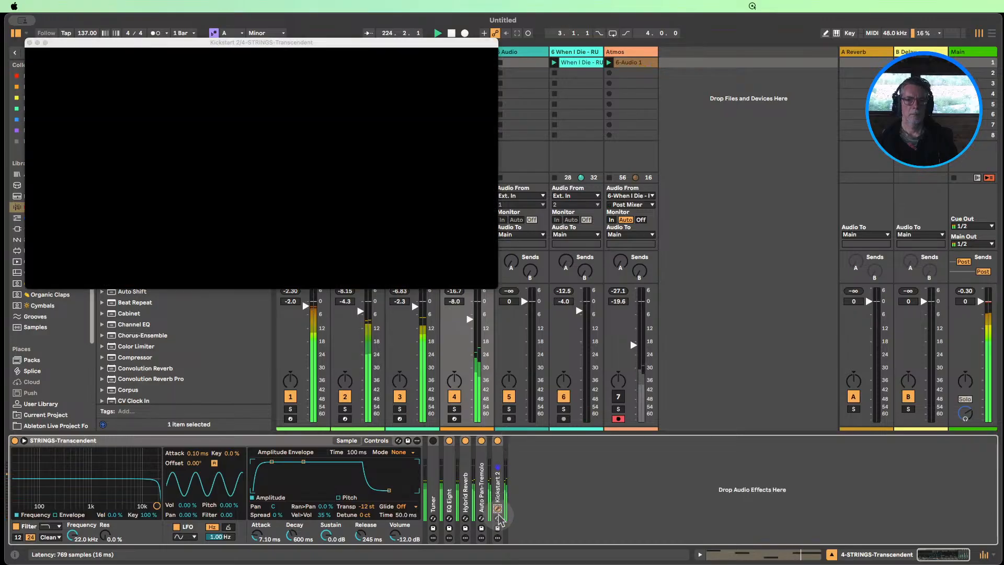
pyautogui.moveTo(123, 189); pyautogui.dragTo(122, 171)
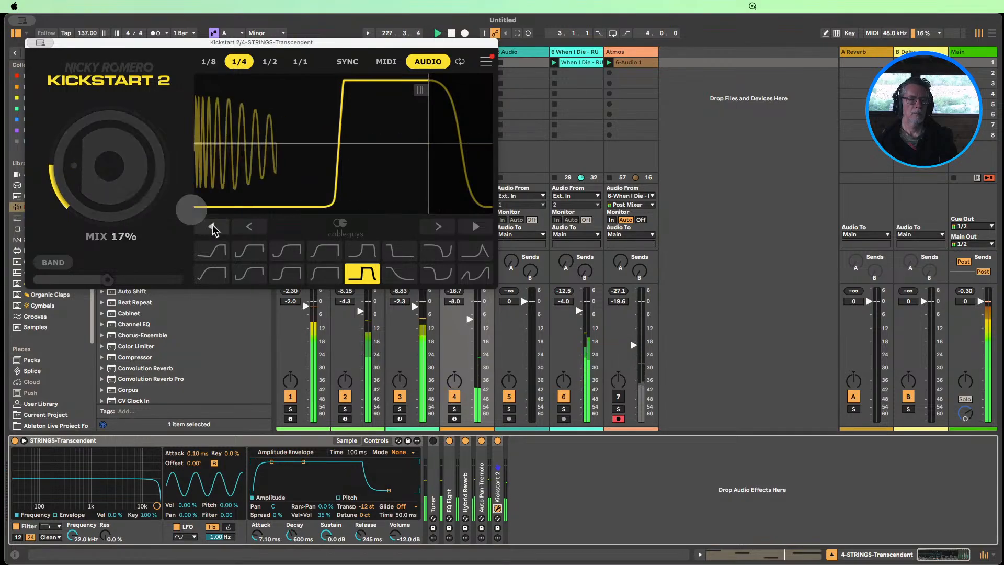
pyautogui.click(212, 251)
pyautogui.click(249, 252)
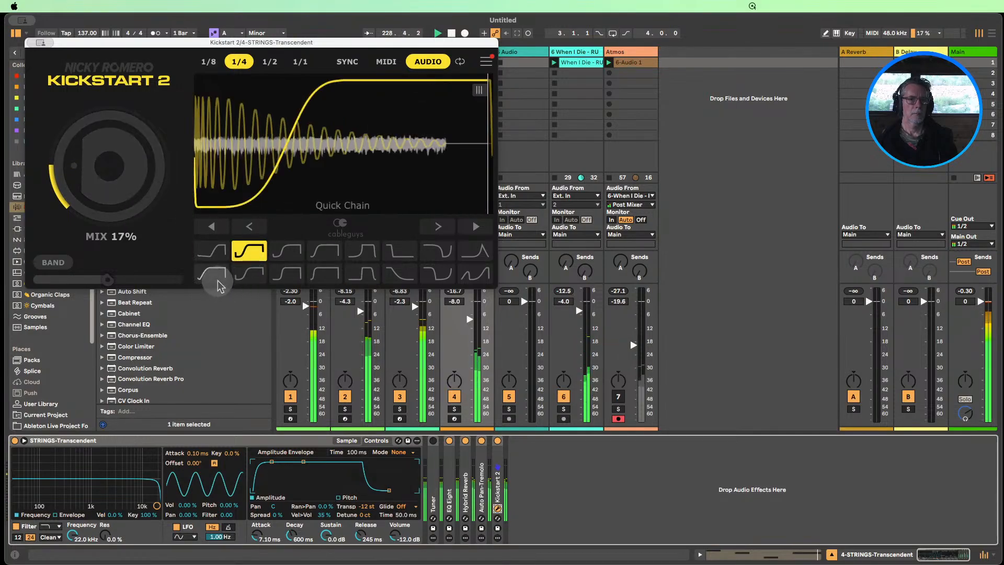
pyautogui.moveTo(135, 195)
pyautogui.mouseDown()
pyautogui.moveTo(127, 158)
pyautogui.moveTo(125, 188)
pyautogui.mouseUp()
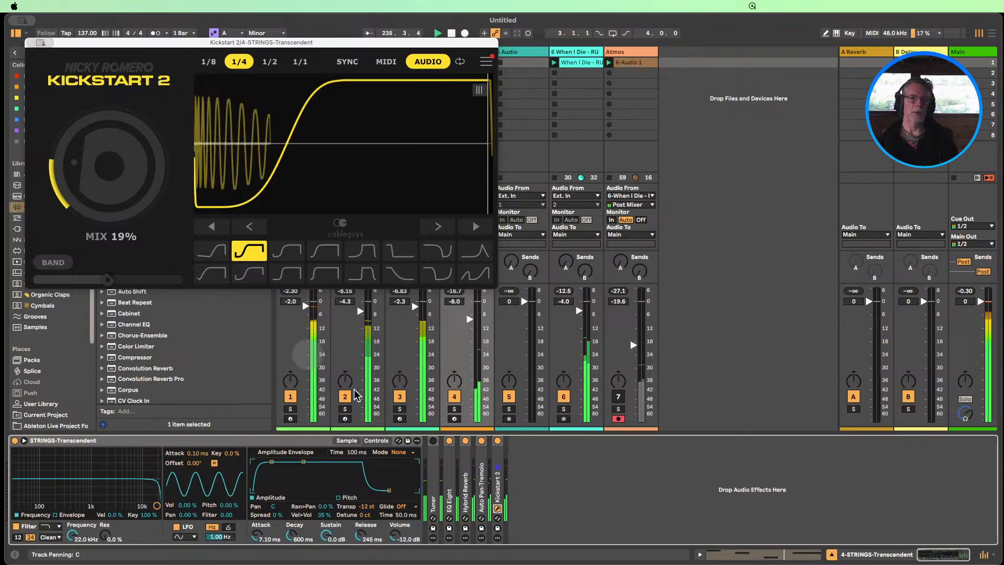
pyautogui.click(41, 44)
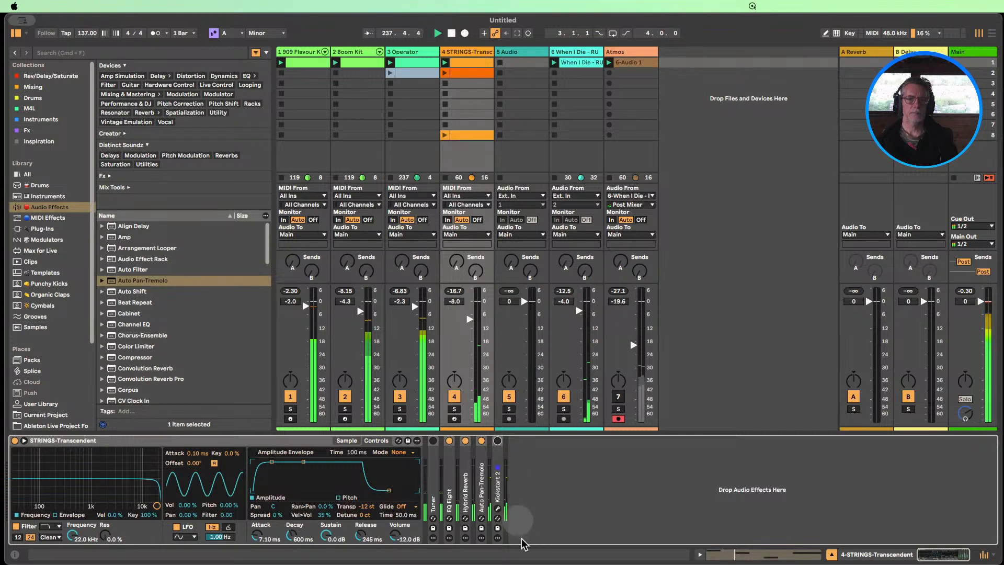
# Lengthen all notes in the strings melody clip by one beat and launch the strings track's second clip
pyautogui.doubleClick(465, 77)
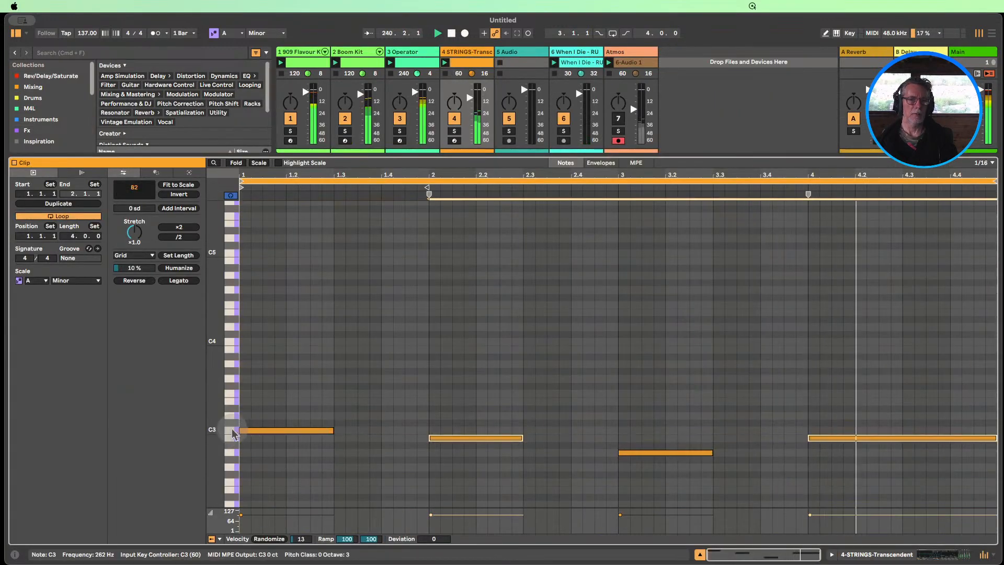
pyautogui.click(313, 431)
pyautogui.moveTo(331, 430)
pyautogui.mouseDown()
pyautogui.moveTo(316, 427)
pyautogui.moveTo(332, 430)
pyautogui.mouseUp()
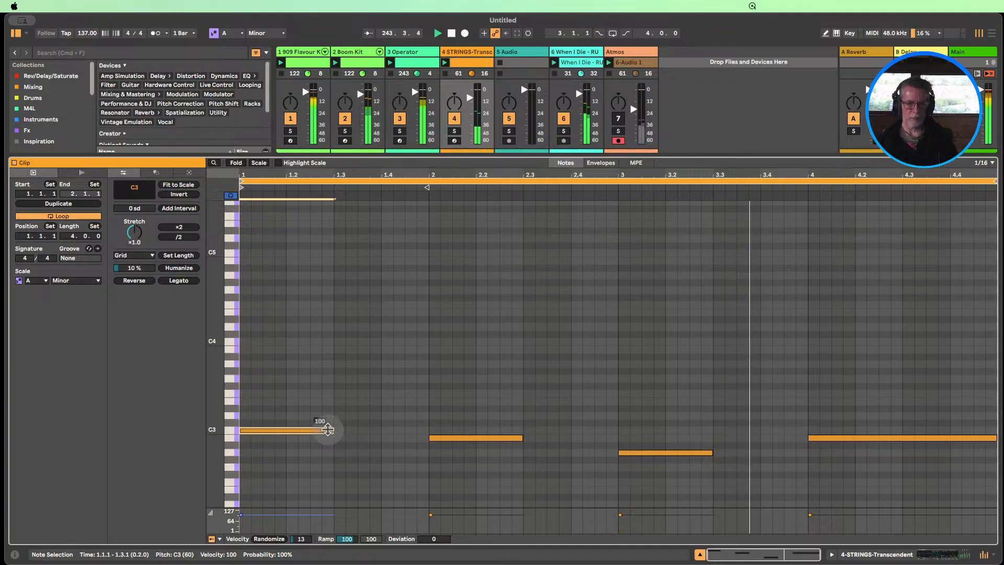
pyautogui.press('super+a')
pyautogui.moveTo(331, 430); pyautogui.dragTo(373, 430)
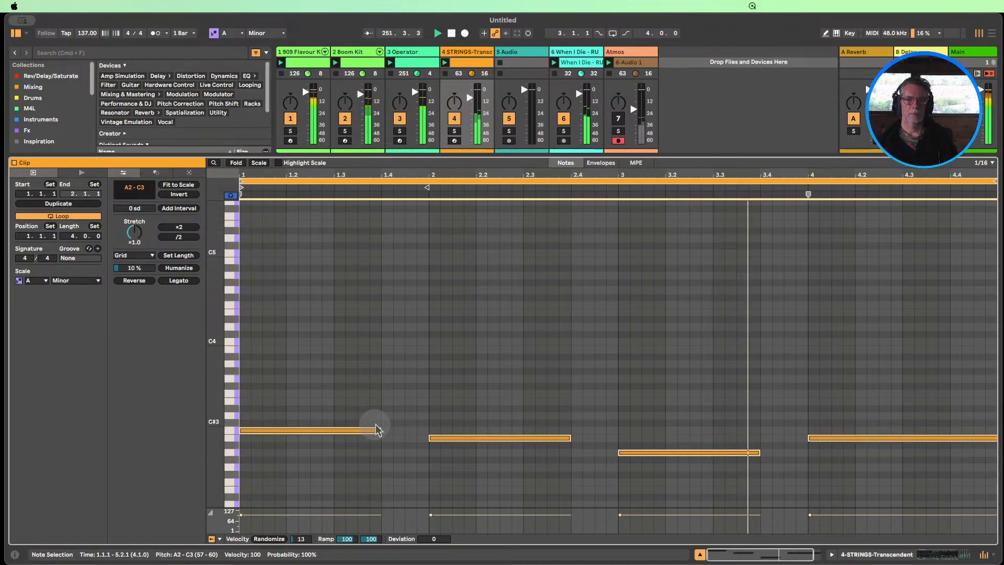
pyautogui.click(700, 554)
pyautogui.click(449, 76)
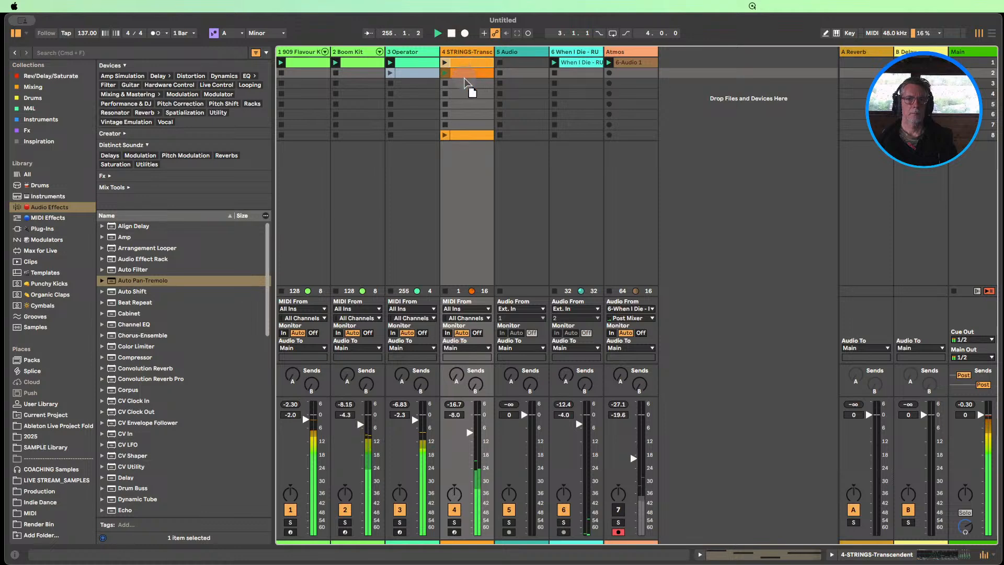
# Replace the strings track's first clip with a duplicate of its second clip
pyautogui.moveTo(465, 78); pyautogui.dragTo(462, 70)
pyautogui.click(462, 72)
pyautogui.click(463, 65)
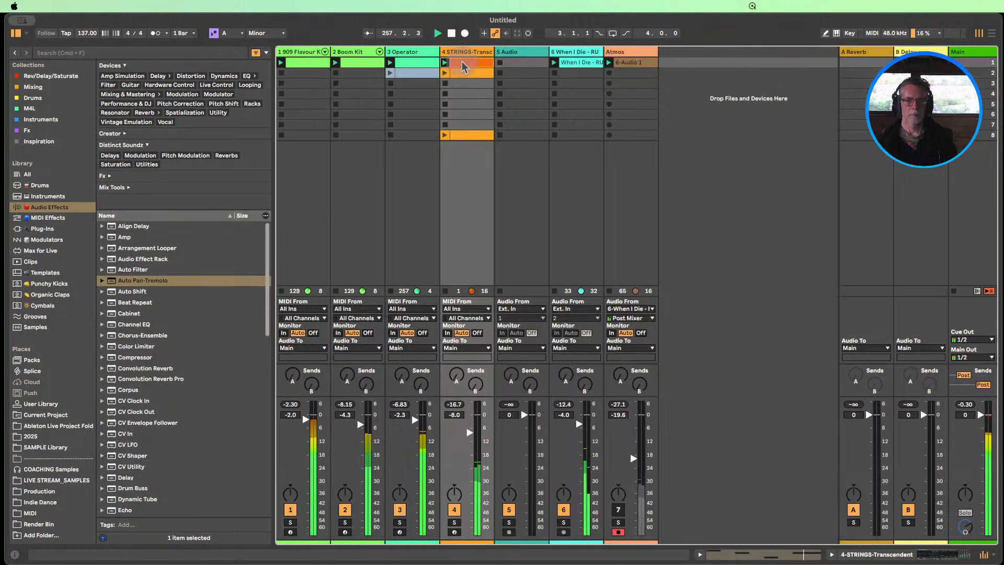
pyautogui.press('Delete')
pyautogui.click(463, 73)
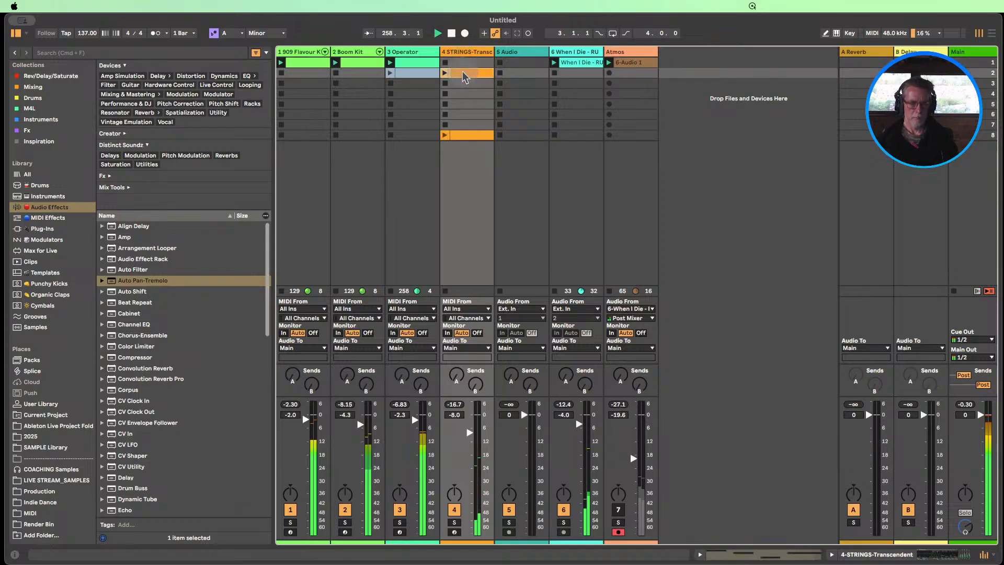
pyautogui.press('super+d')
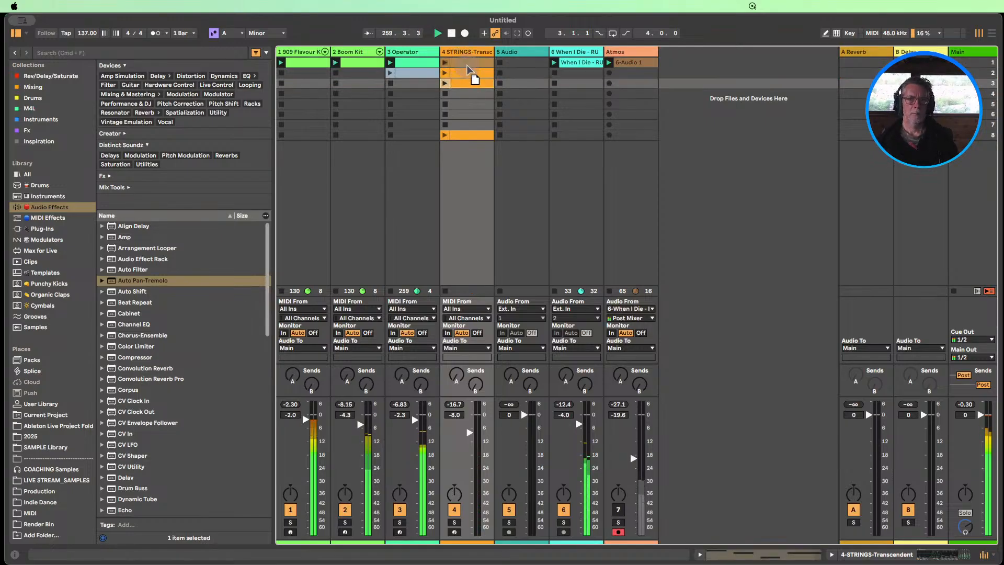
pyautogui.moveTo(467, 66); pyautogui.dragTo(467, 64)
pyautogui.rightClick(463, 63)
pyautogui.click(483, 255)
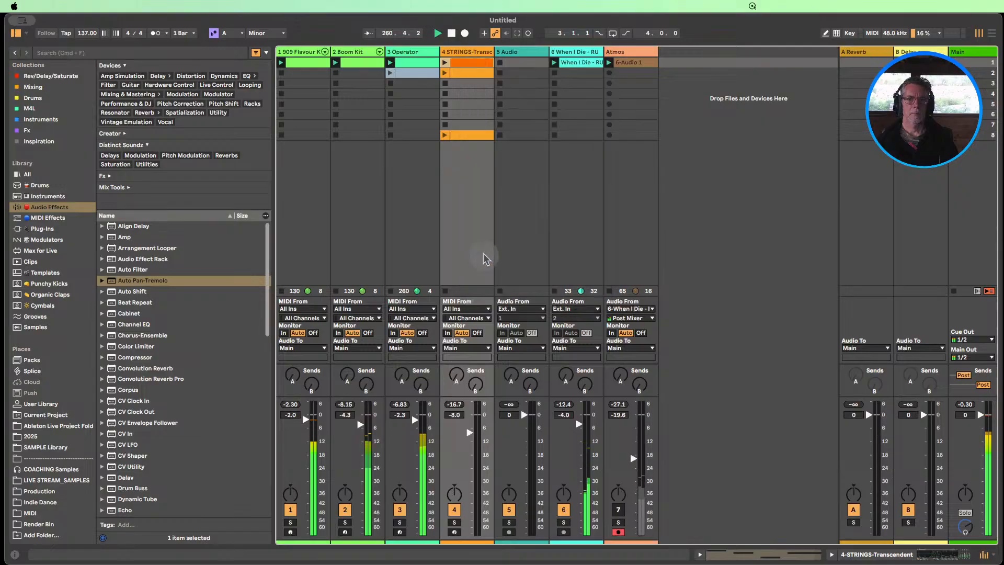
# Transpose all notes in the strings track's first clip up one octave to A3–C4, launch the clip and return to the full session view
pyautogui.doubleClick(472, 65)
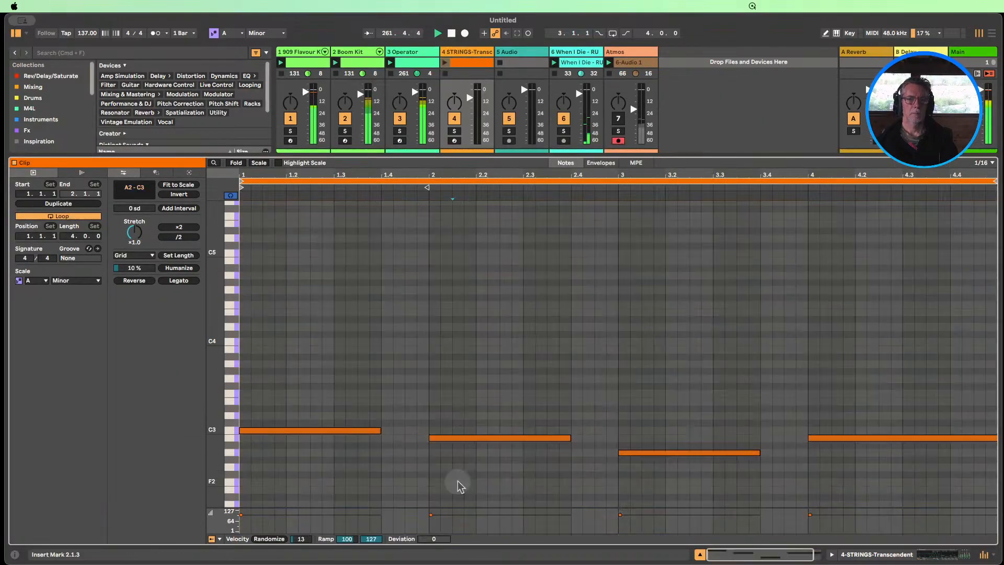
pyautogui.click(459, 481)
pyautogui.press('super+a')
pyautogui.hotkey('shift', 'Up')
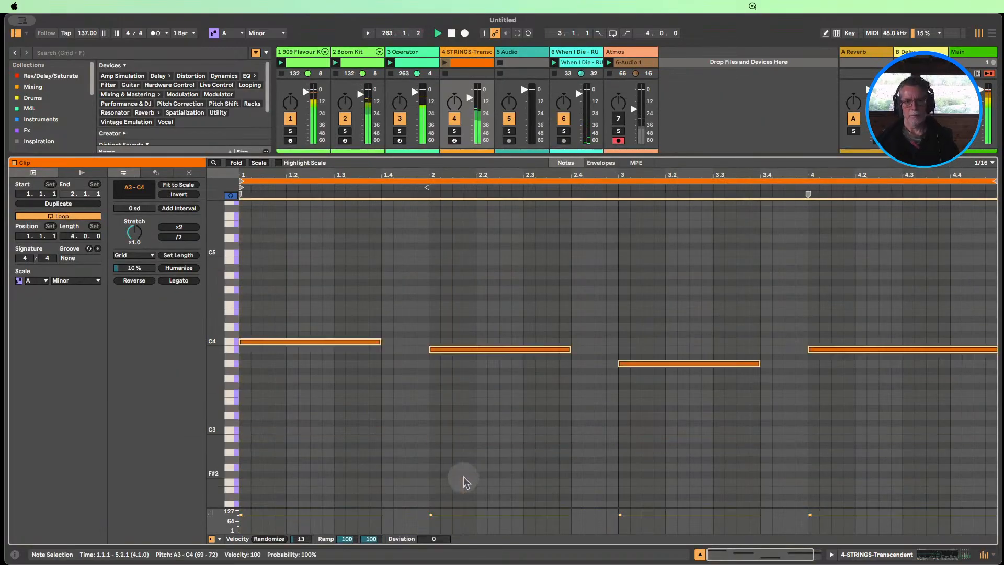
pyautogui.click(445, 63)
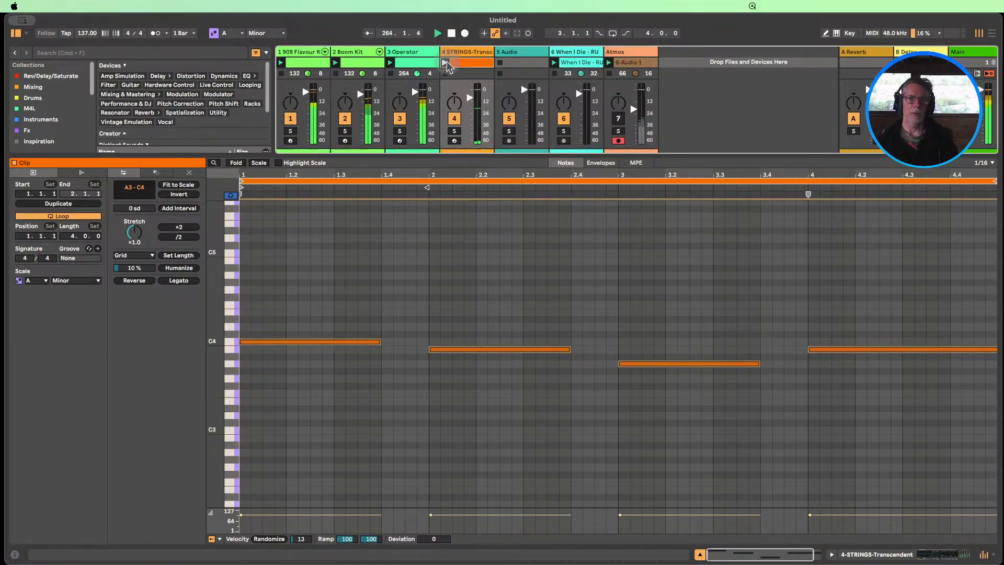
pyautogui.click(700, 554)
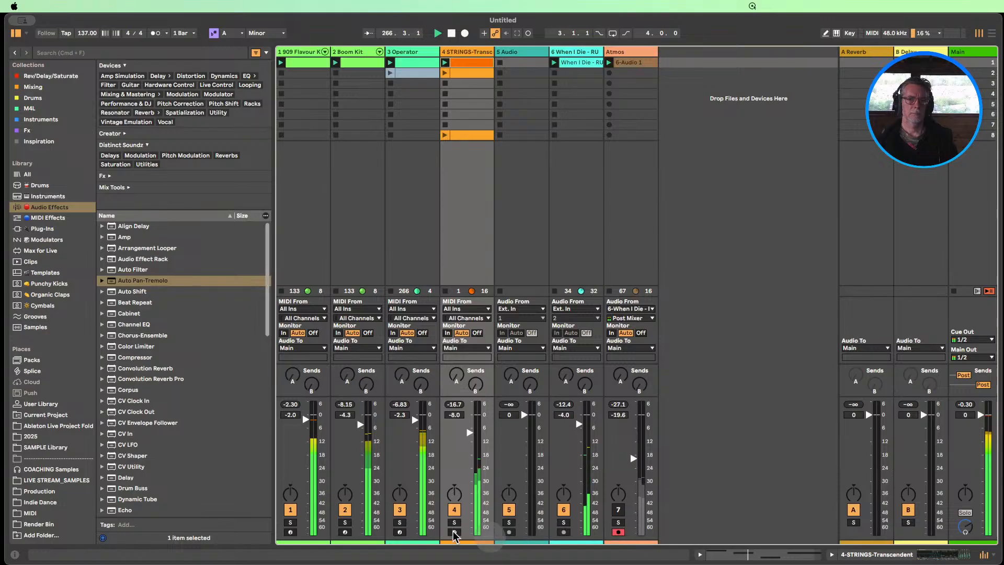
# Mute the 909 kit, Boom Kit, Operator and vocal tracks, unmute Atmos, and set the strings track volume to -3.8 dB
pyautogui.click(290, 510)
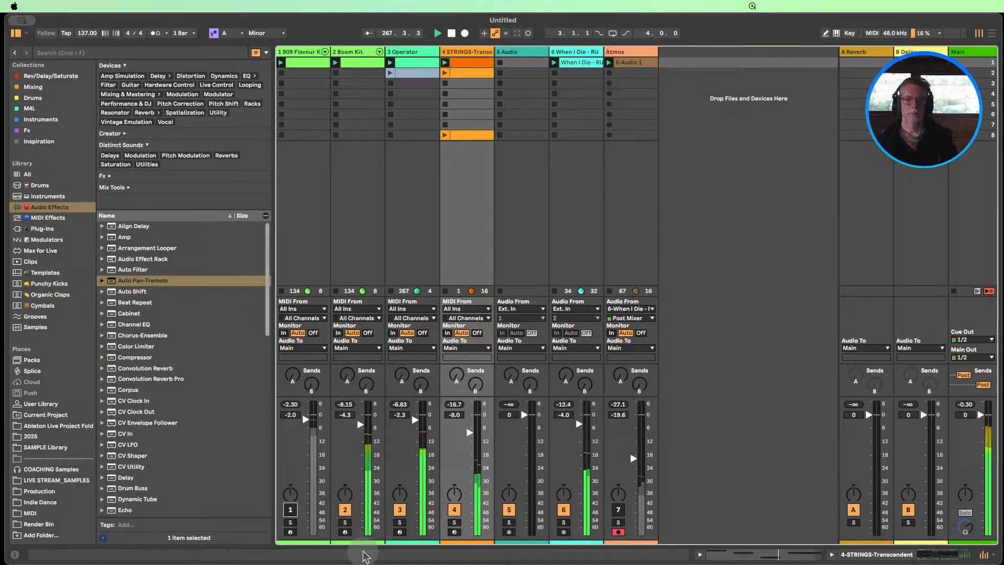
pyautogui.click(564, 511)
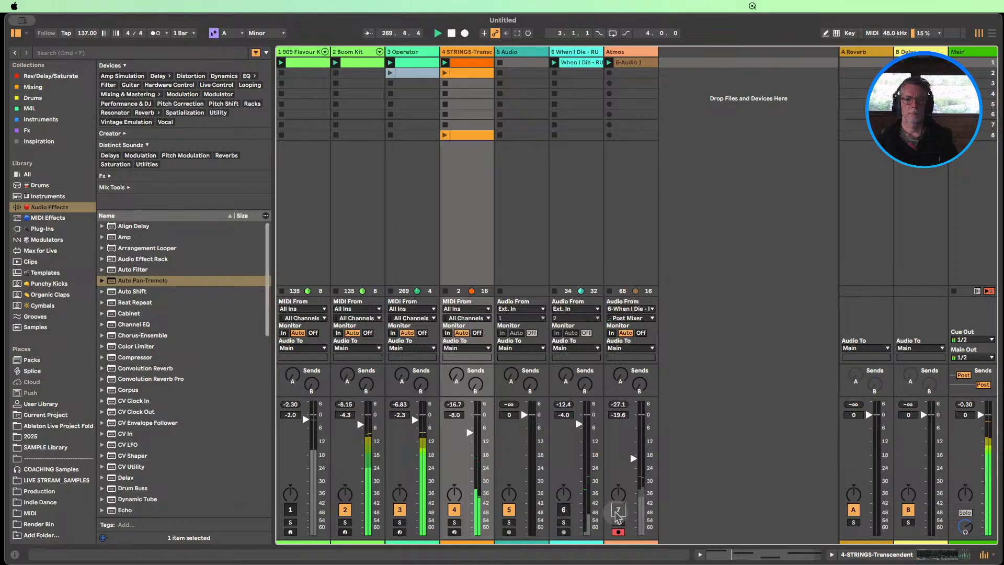
pyautogui.click(618, 510)
pyautogui.click(400, 511)
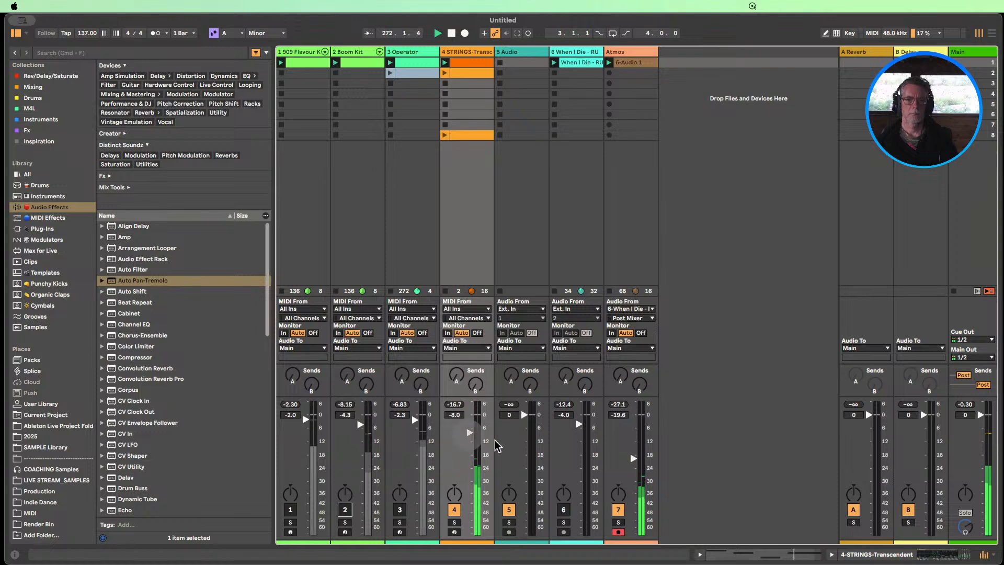
# Bring back the full mix by unmuting the vocal, Operator, Boom Kit and 909 kit tracks one after another
pyautogui.click(564, 510)
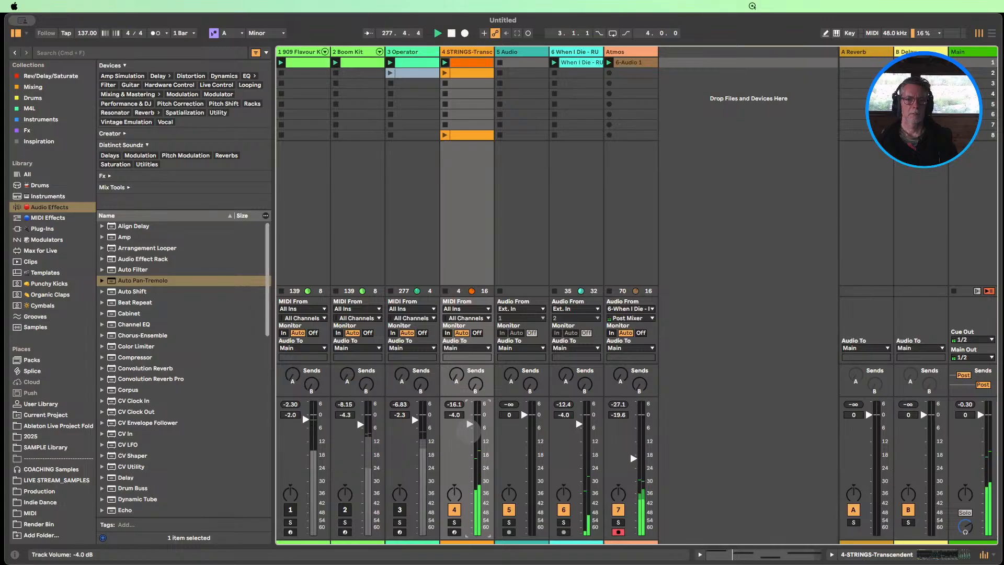
pyautogui.click(400, 510)
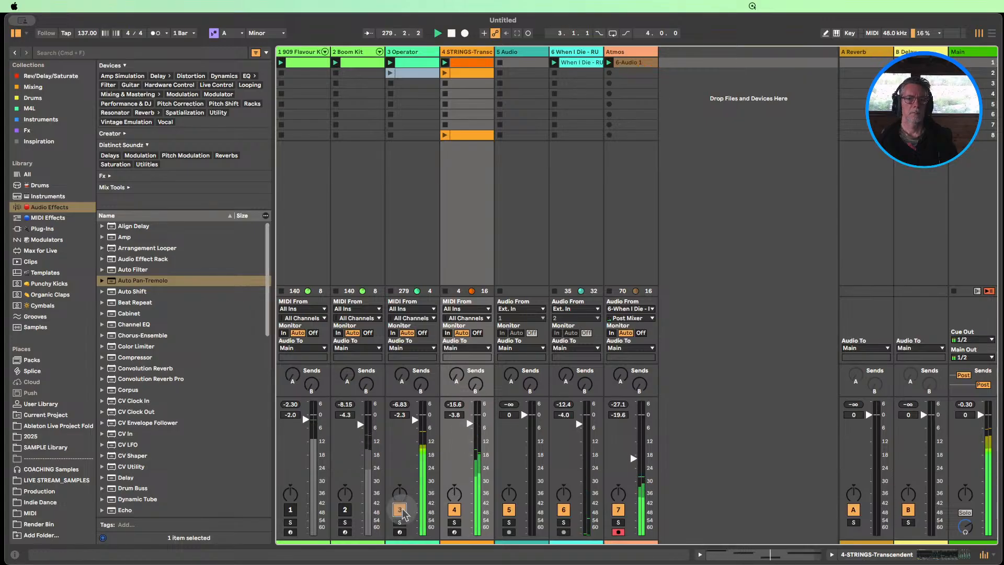
pyautogui.click(345, 511)
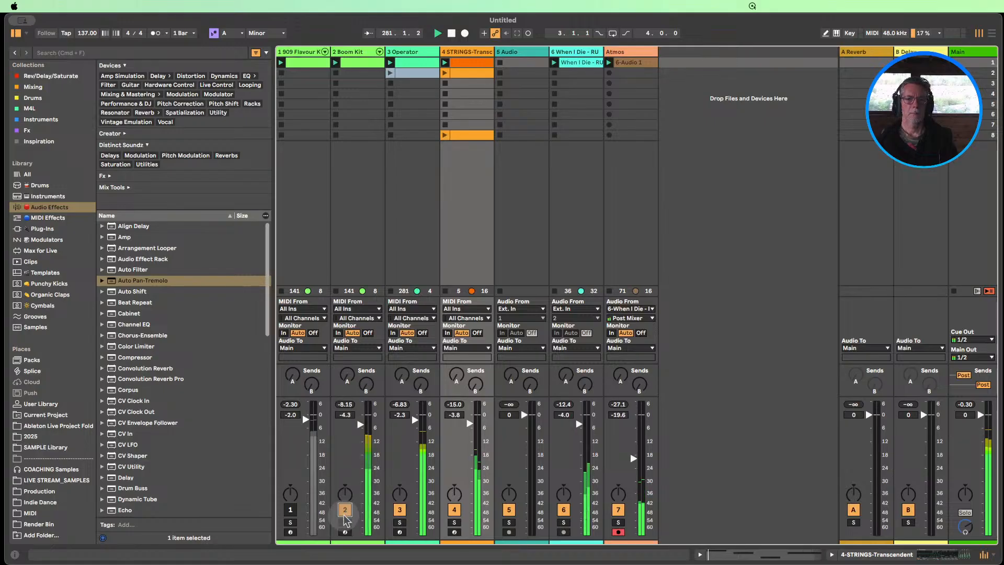
pyautogui.click(291, 511)
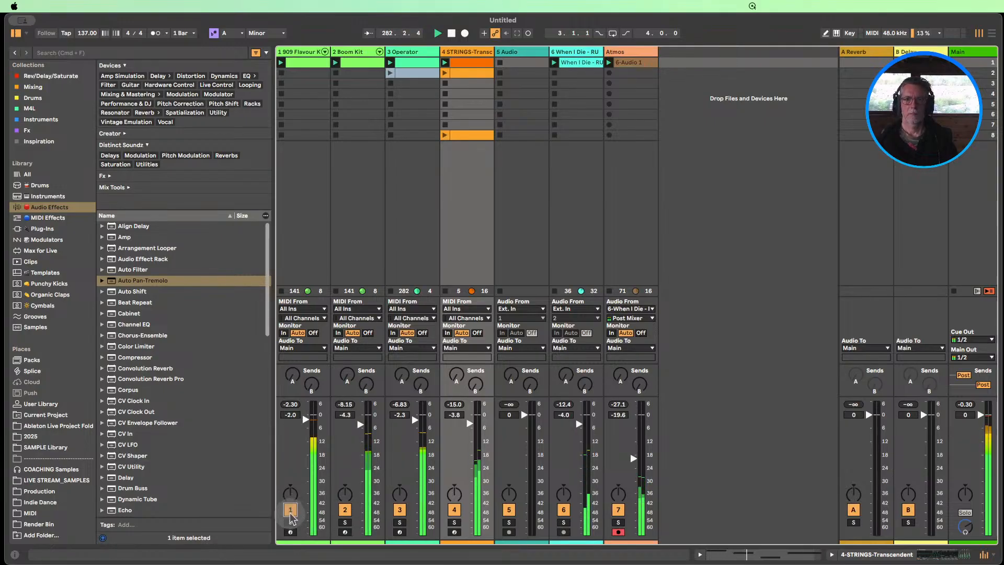
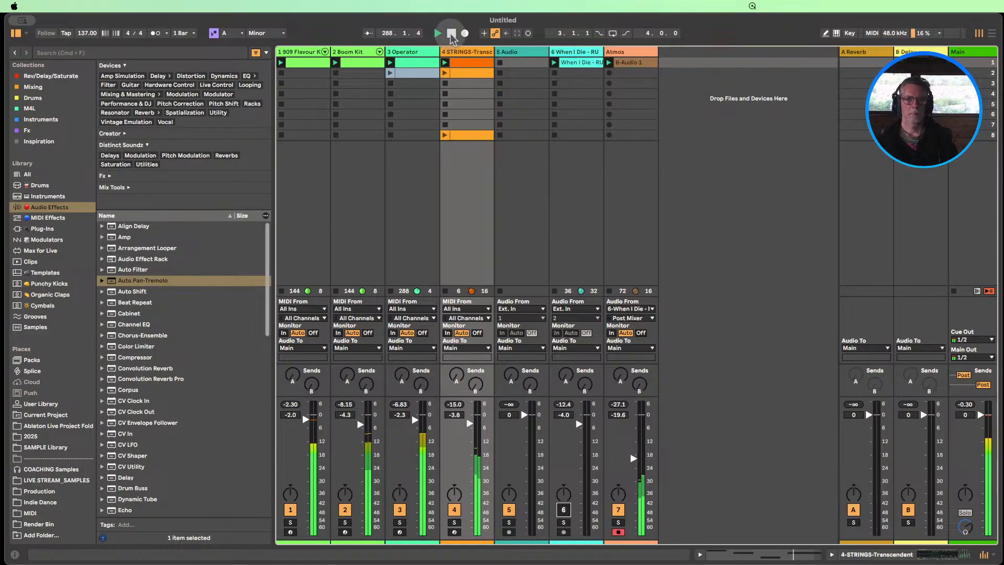
# With playback stopped, insert a MIDI track after the STRINGS track and load the Analog instrument onto it
pyautogui.click(451, 33)
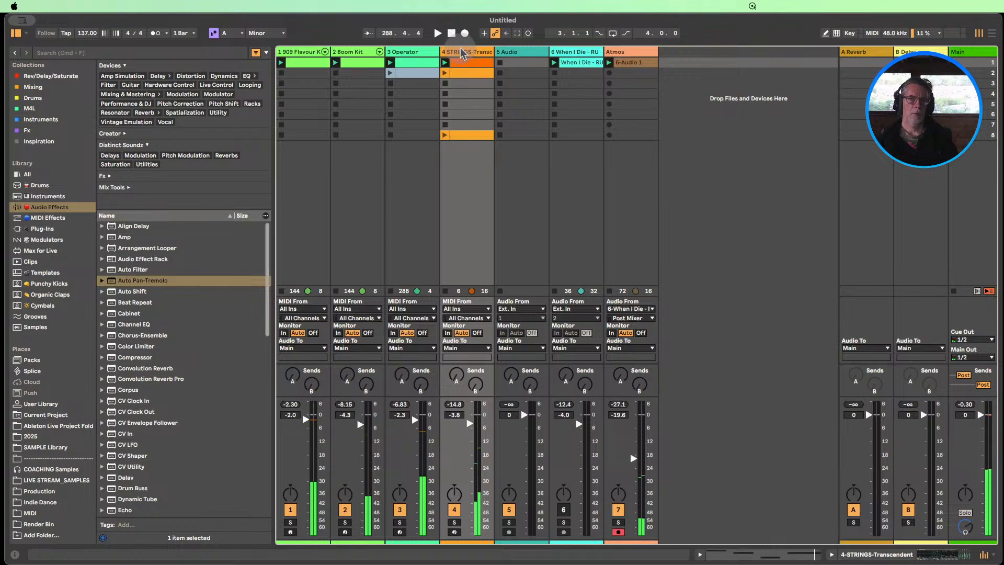
pyautogui.rightClick(465, 56)
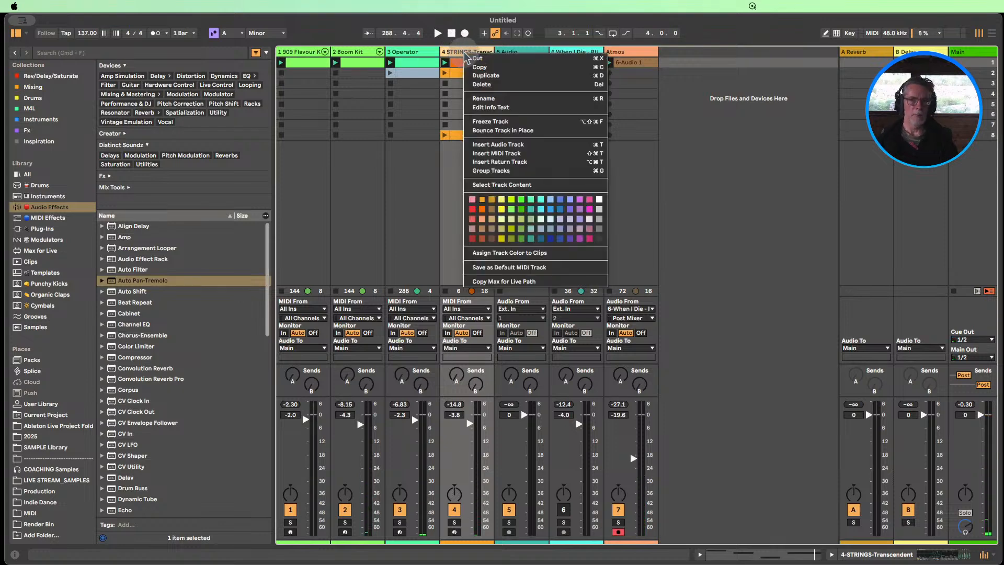
pyautogui.click(500, 154)
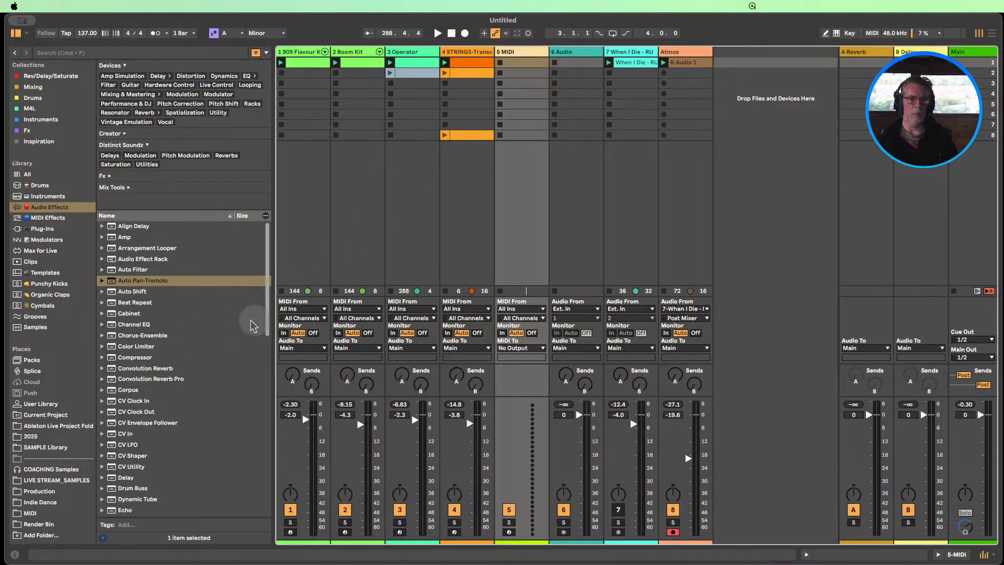
pyautogui.click(47, 197)
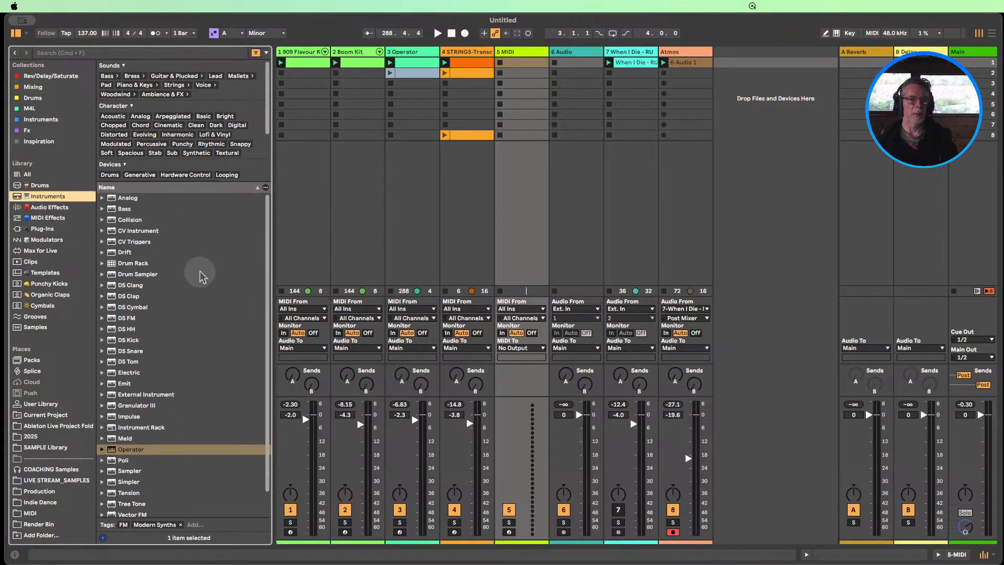
pyautogui.moveTo(126, 202); pyautogui.dragTo(510, 136)
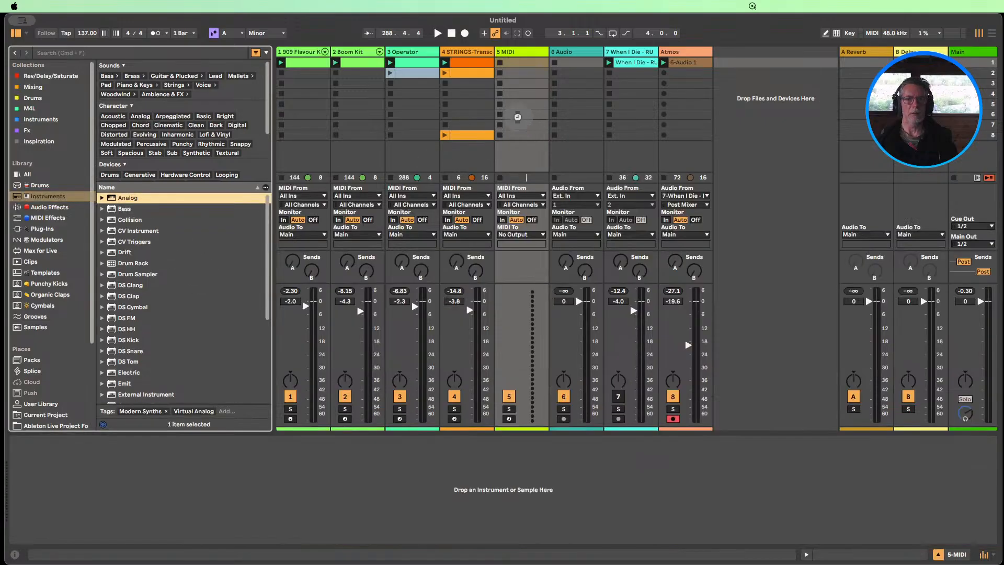
# Create a MIDI clip in the Analog track's first slot with an A3 sixteenth note at 1.1.3, and launch it
pyautogui.doubleClick(524, 67)
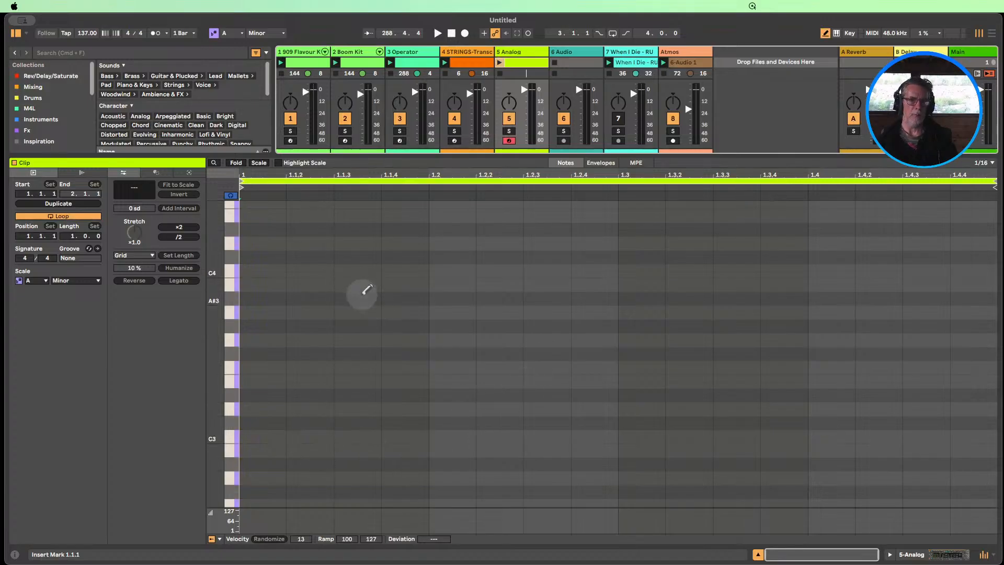
pyautogui.click(360, 312)
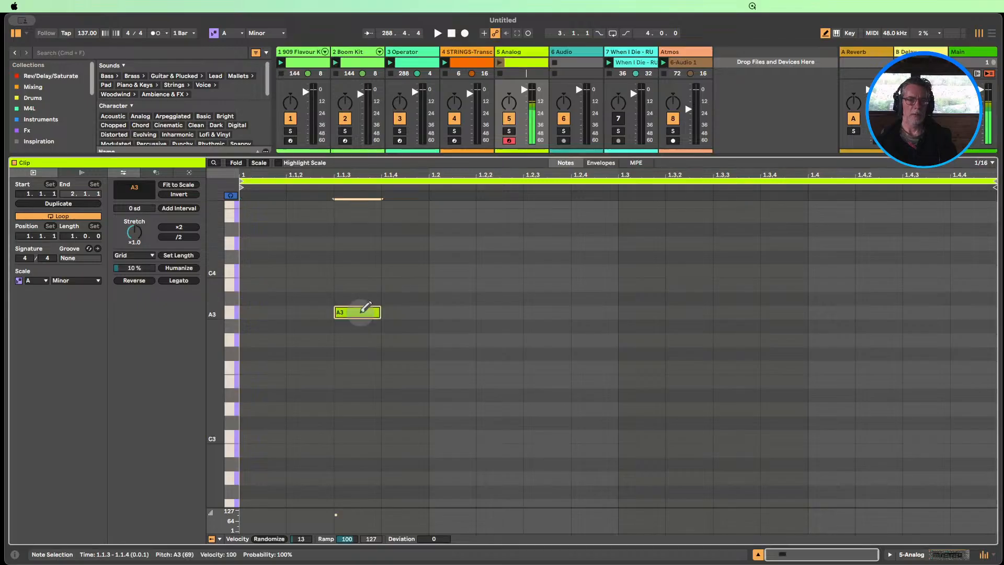
pyautogui.click(500, 63)
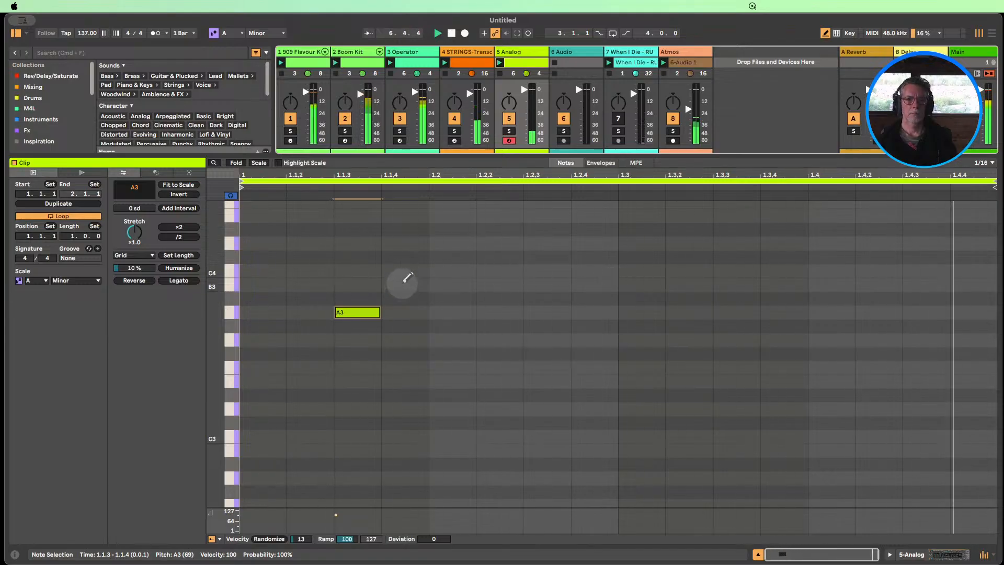
# Try a second note in the clip, auditioning C4 at 1.1.4 and at 1.2.1 and removing each
pyautogui.click(402, 284)
pyautogui.click(403, 283)
pyautogui.click(403, 270)
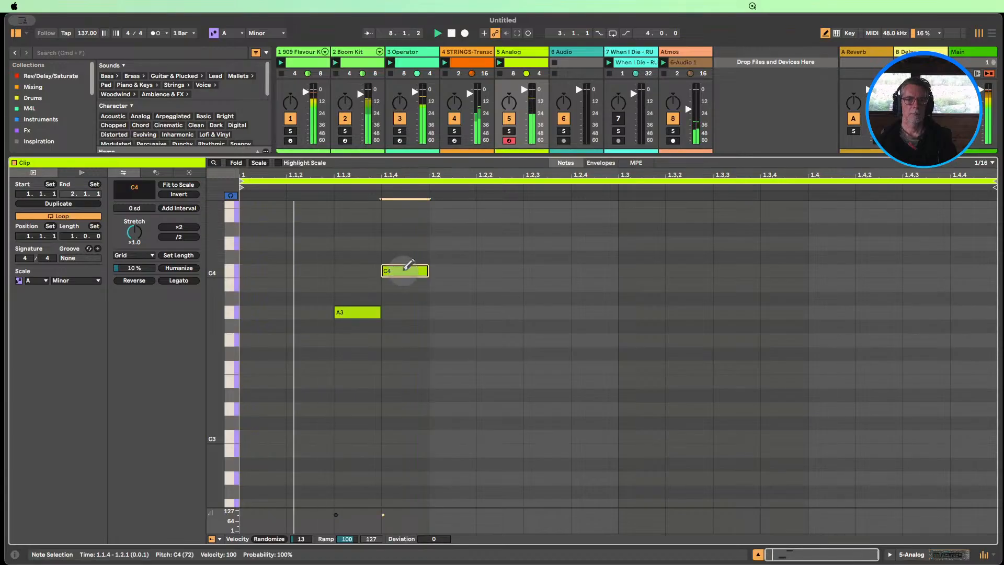
pyautogui.click(404, 267)
pyautogui.click(470, 271)
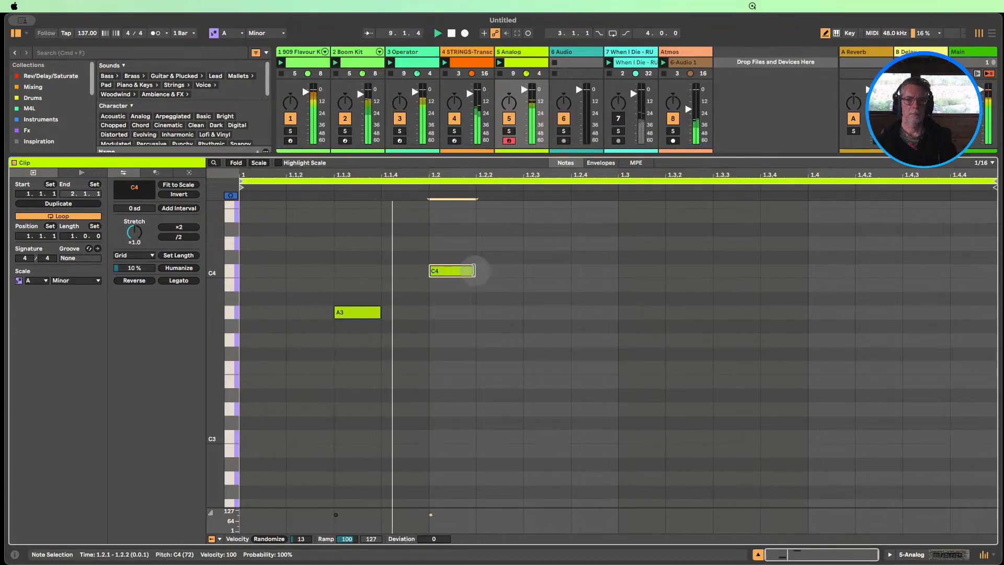
pyautogui.click(454, 270)
# Try a D4 note at 1.1.4 and transpose it down to F3
pyautogui.click(407, 242)
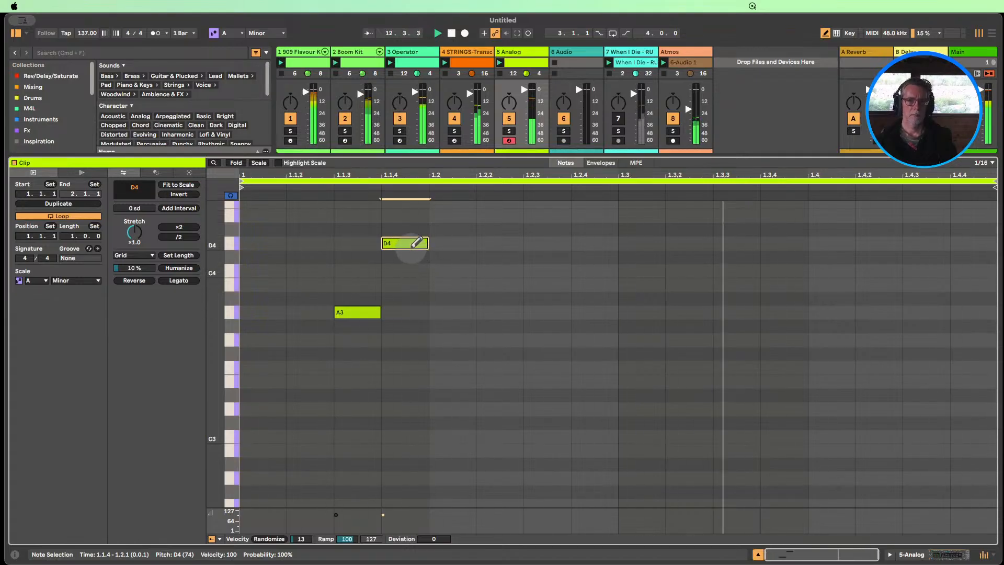
pyautogui.hotkey('shift', 'Down')
pyautogui.press('Up')
pyautogui.press('Up')
pyautogui.press('Up')
pyautogui.press('Up')
pyautogui.press('Up')
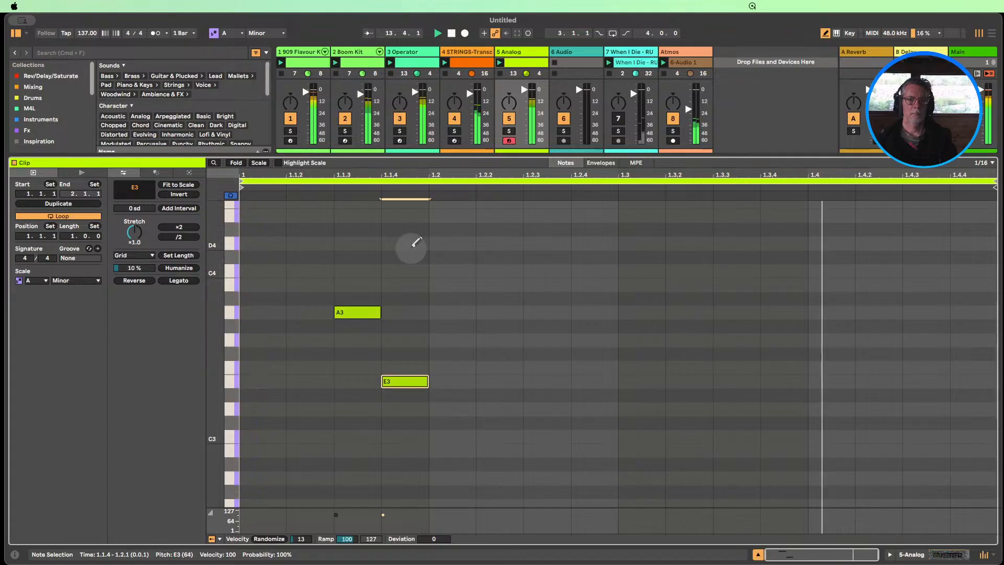
pyautogui.press('Down')
pyautogui.press('Down')
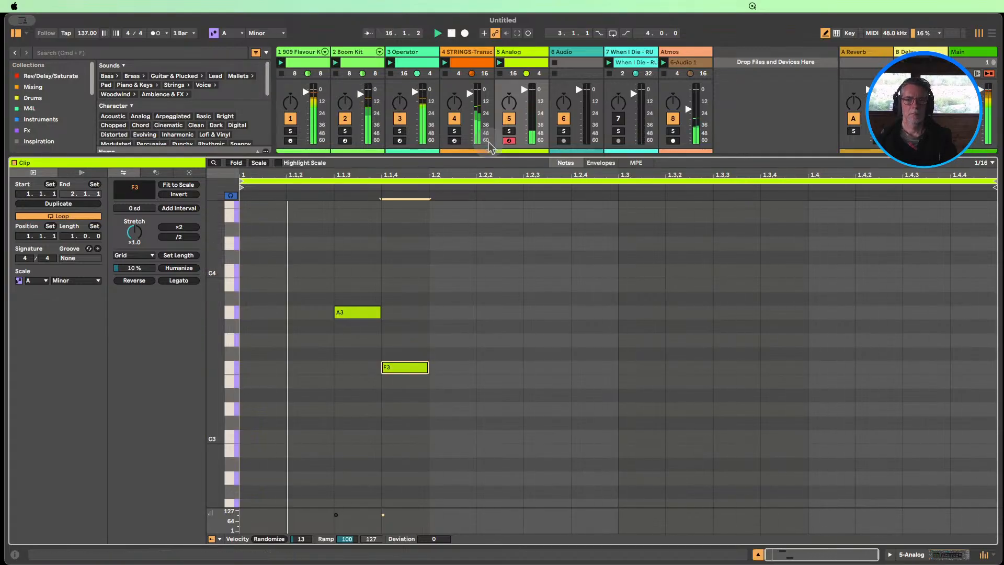
# Lower the Analog's Filter 1 frequency to about 492 Hz and reopen the clip's notes
pyautogui.click(517, 52)
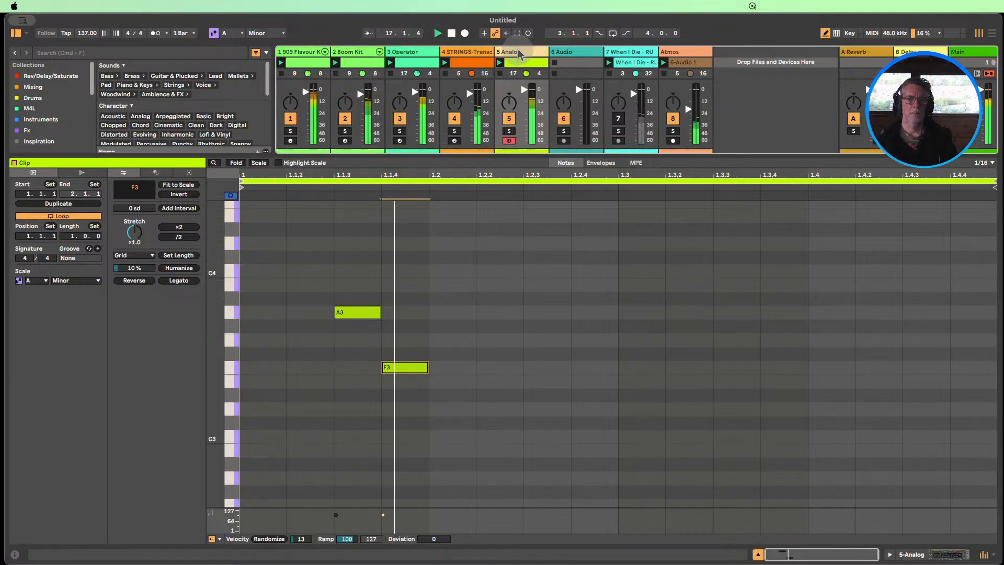
pyautogui.doubleClick(518, 52)
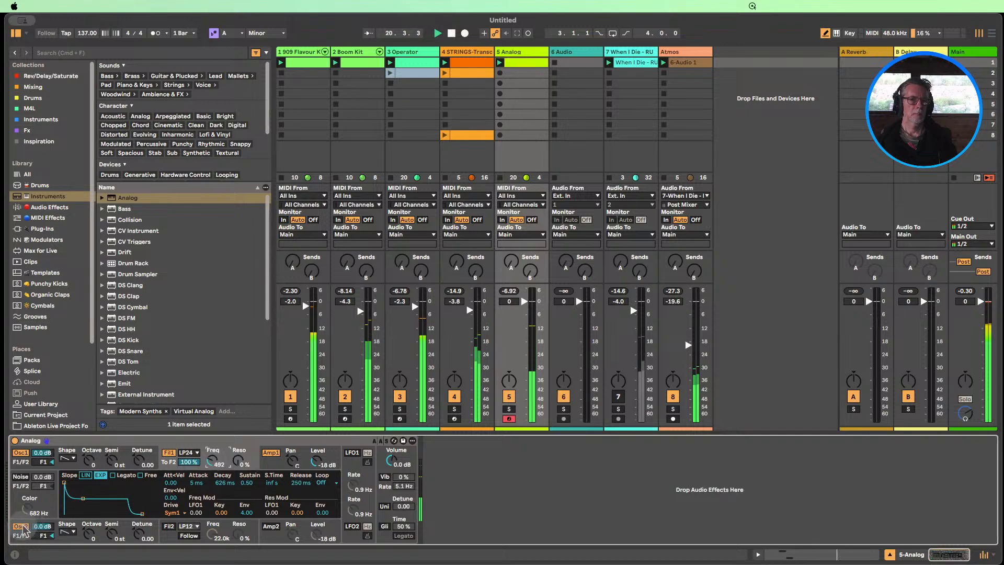
pyautogui.doubleClick(525, 62)
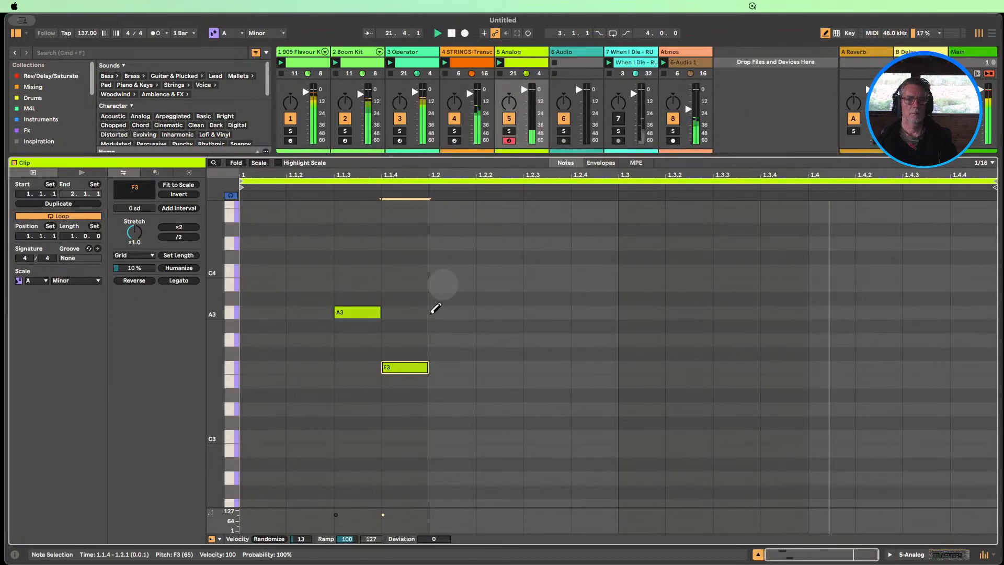
# Delete the note at 1.1.4 and place an F3 note at 1.1.2 after trying G#3, G3 and F#3 there
pyautogui.click(412, 366)
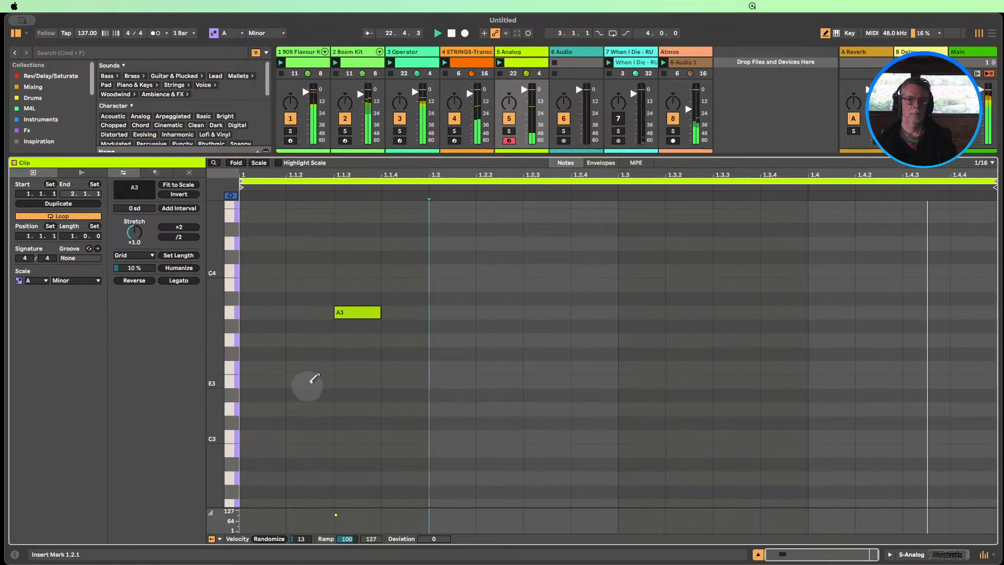
pyautogui.click(319, 326)
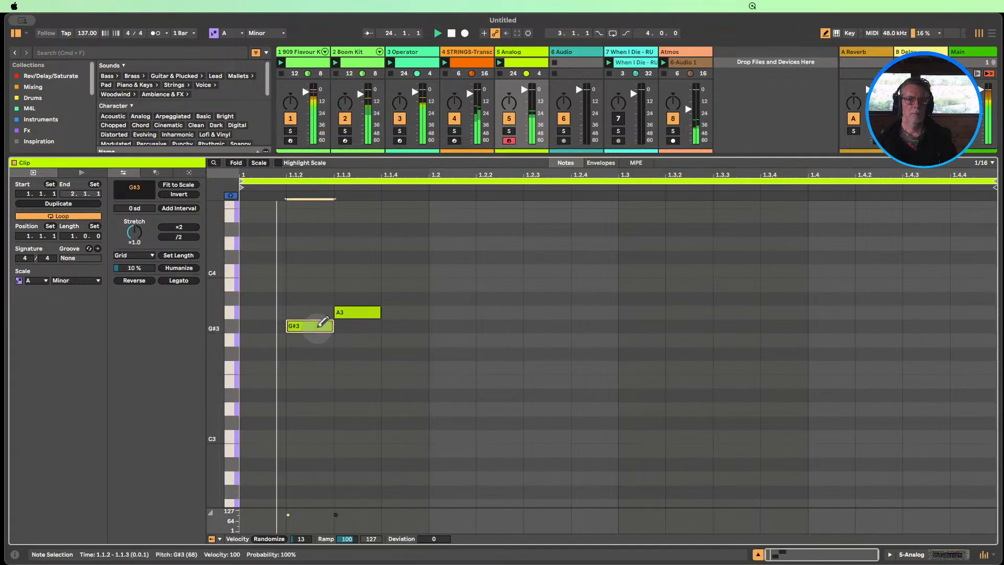
pyautogui.click(319, 326)
pyautogui.click(317, 340)
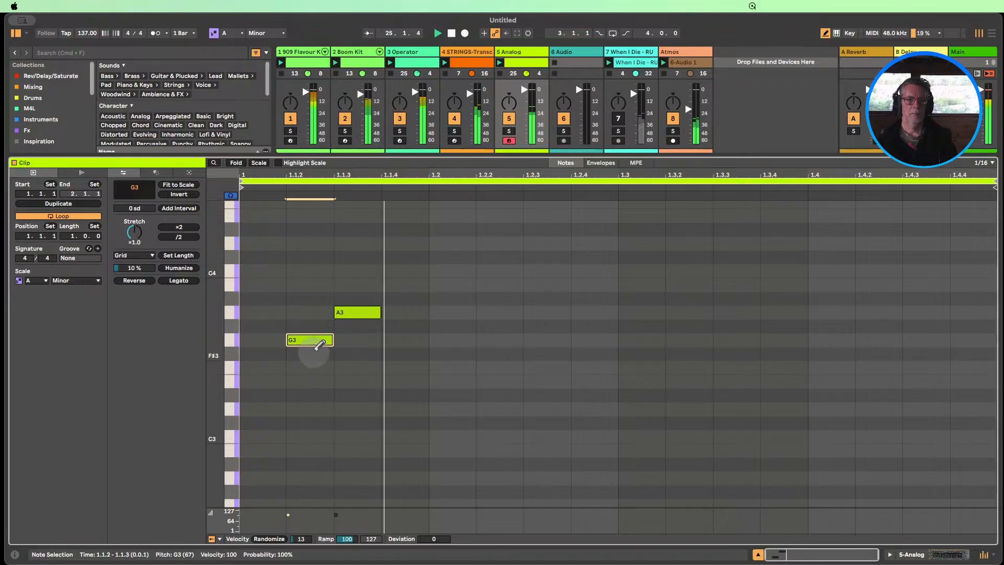
pyautogui.moveTo(319, 341); pyautogui.dragTo(319, 351)
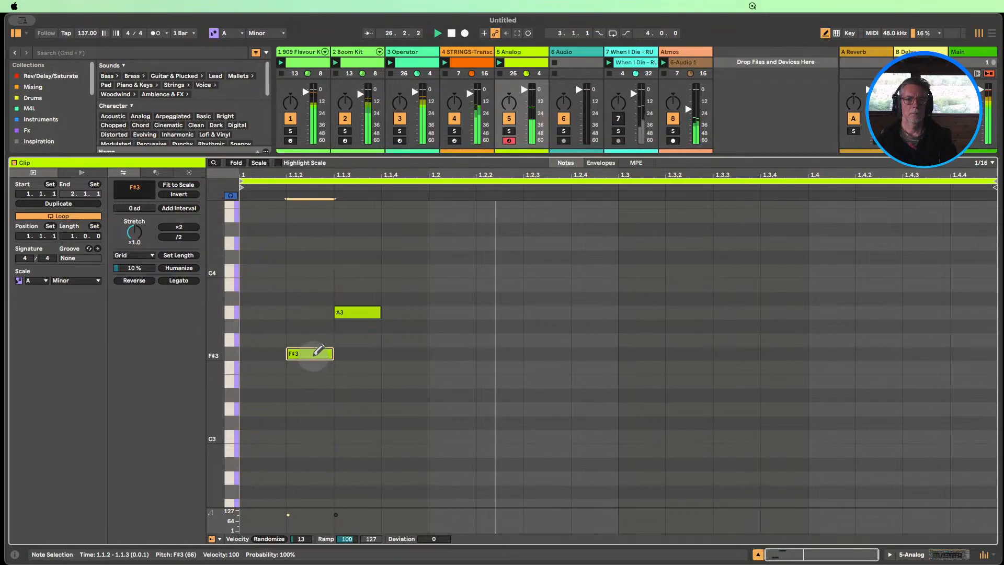
pyautogui.click(319, 352)
pyautogui.click(320, 366)
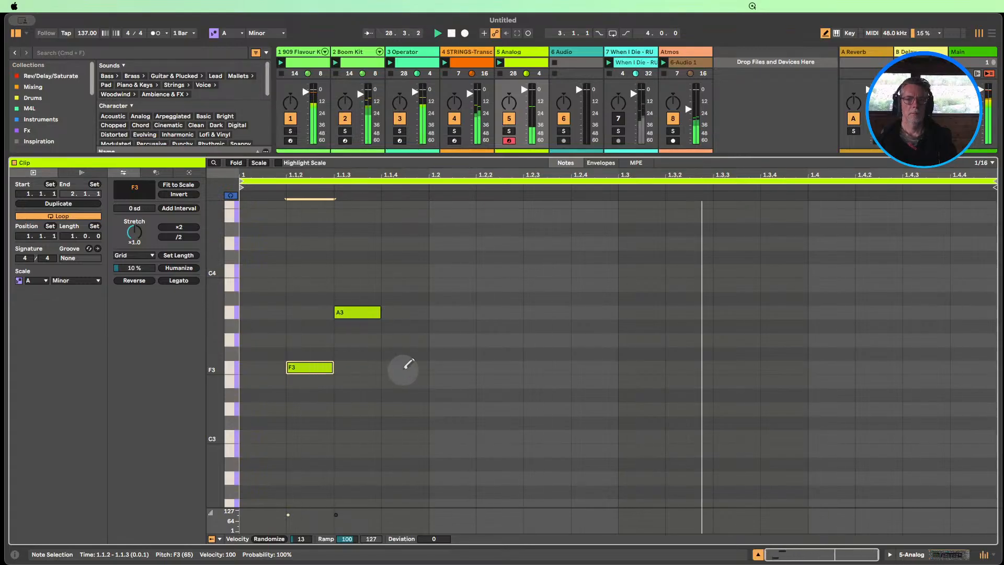
# Add a C3 note at 1.1.4 and an A3 note at 1.2.1, removing the trial D3 and A3 notes at 1.2.2
pyautogui.click(411, 436)
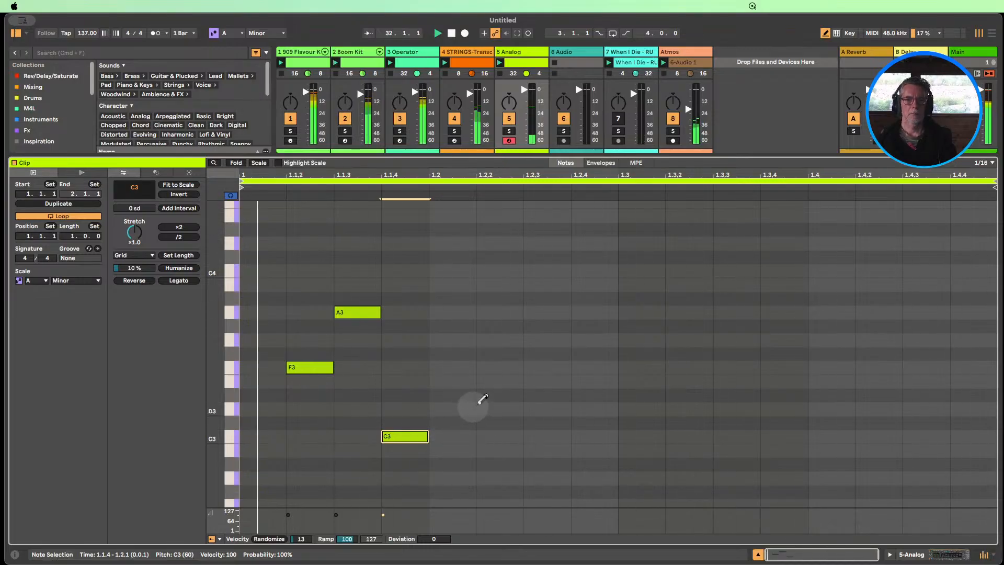
pyautogui.click(498, 408)
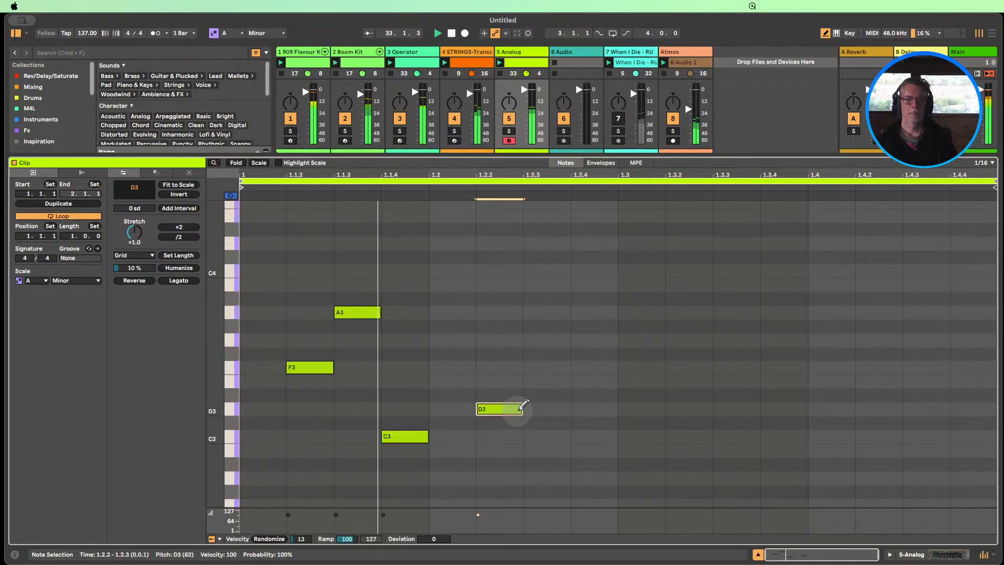
pyautogui.click(519, 407)
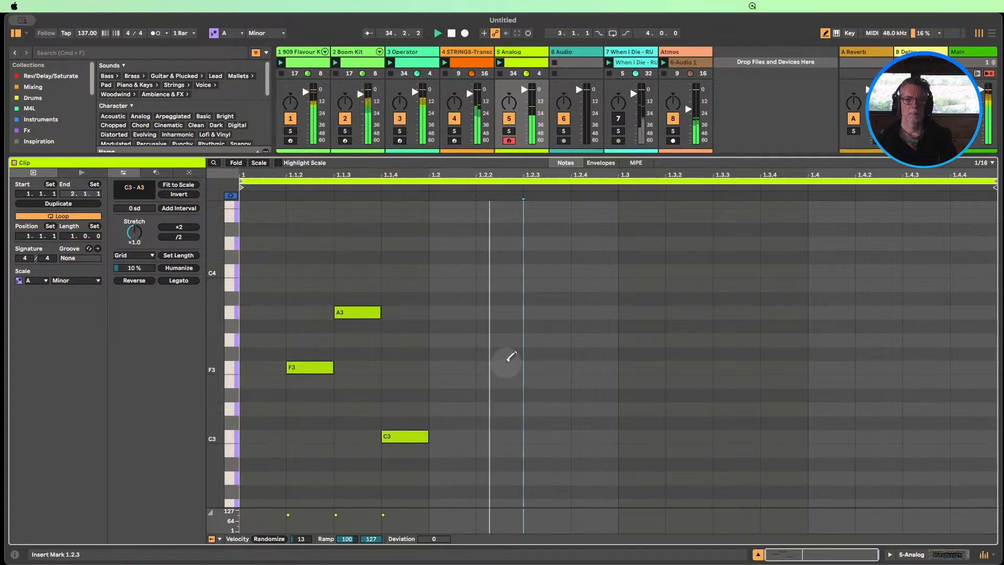
pyautogui.click(458, 311)
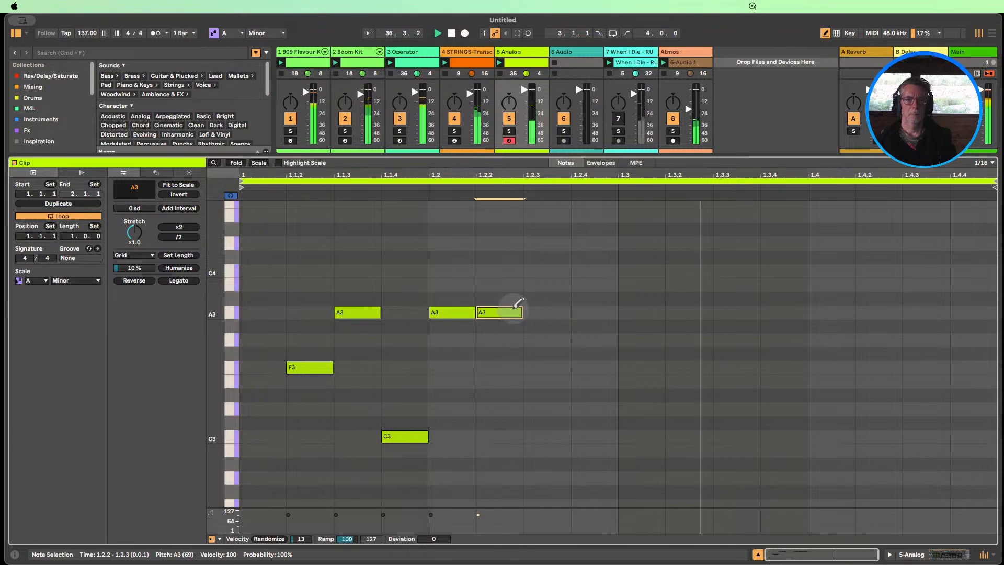
pyautogui.click(518, 312)
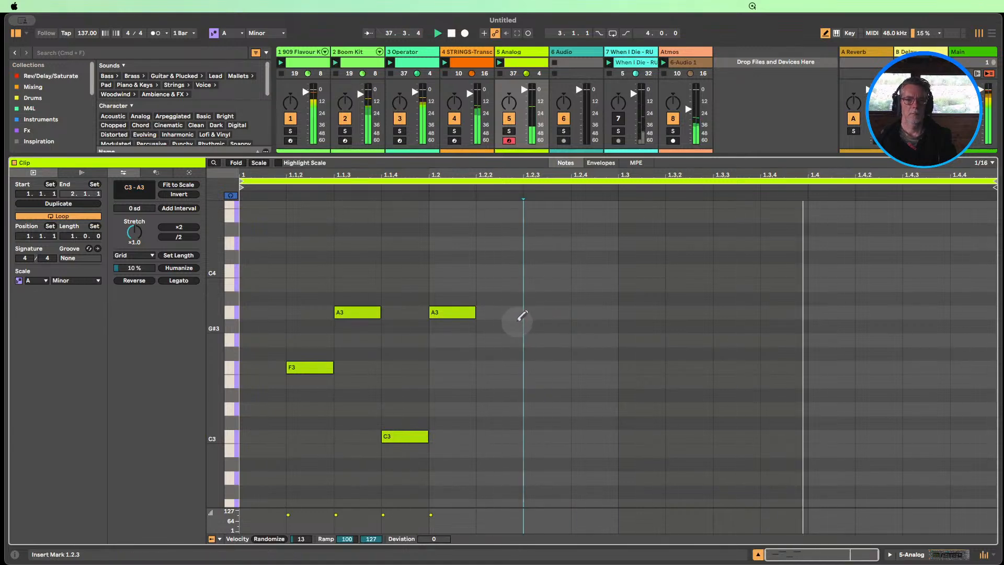
# Turn off drawing and transpose the notes at 1.2.1 and 1.1.2 down one octave to A2 and F2
pyautogui.press('b')
pyautogui.moveTo(481, 361); pyautogui.dragTo(447, 276)
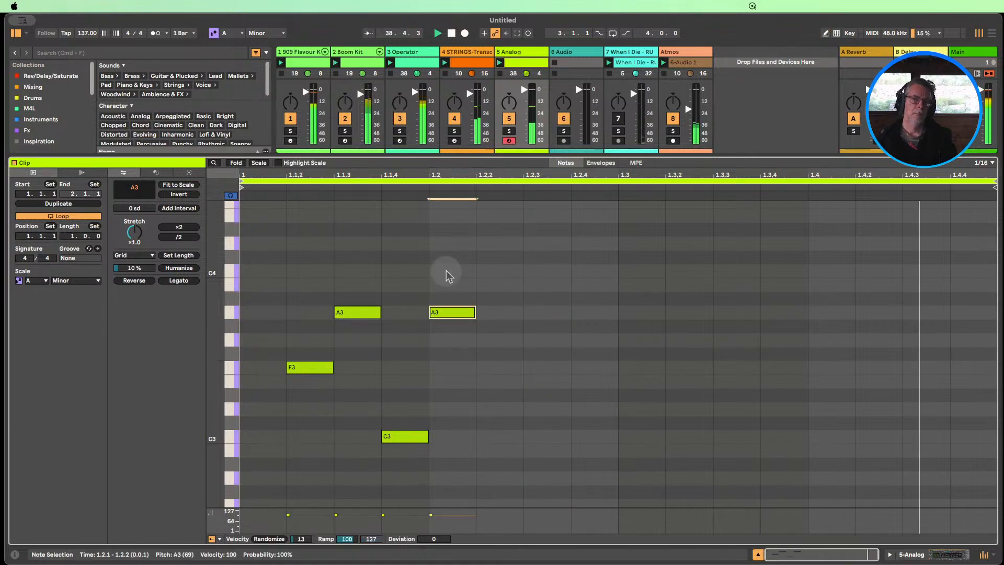
pyautogui.hotkey('shift', 'Down')
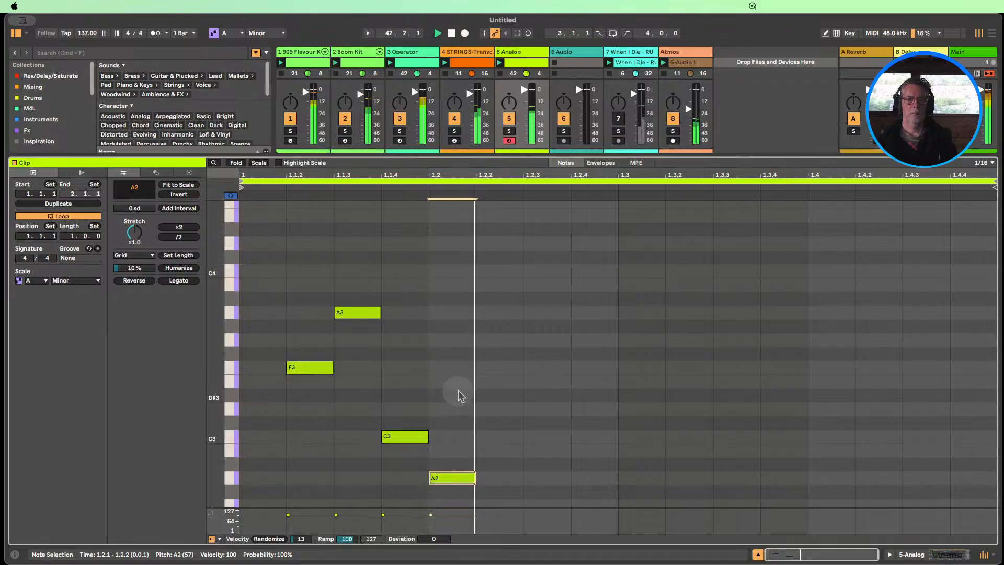
pyautogui.moveTo(333, 410); pyautogui.dragTo(307, 327)
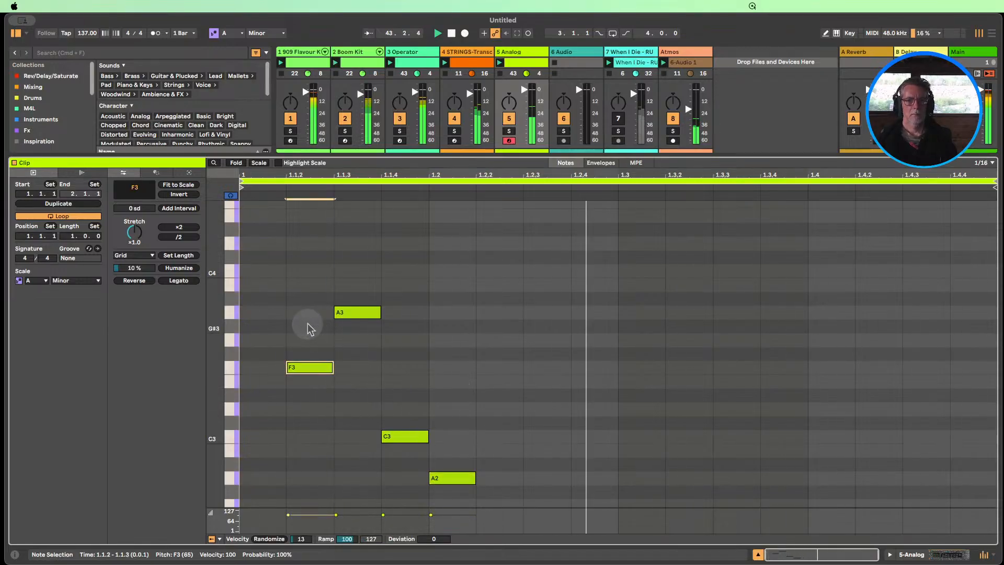
pyautogui.hotkey('shift', 'Down')
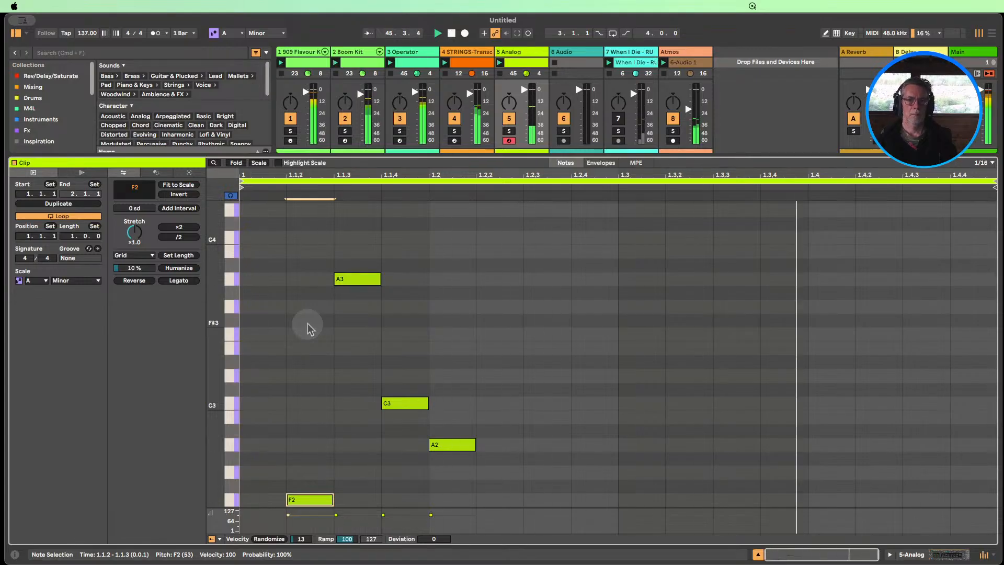
# Shift the A2 note to 1.2.4 and the C3 note to 1.2.1
pyautogui.click(452, 444)
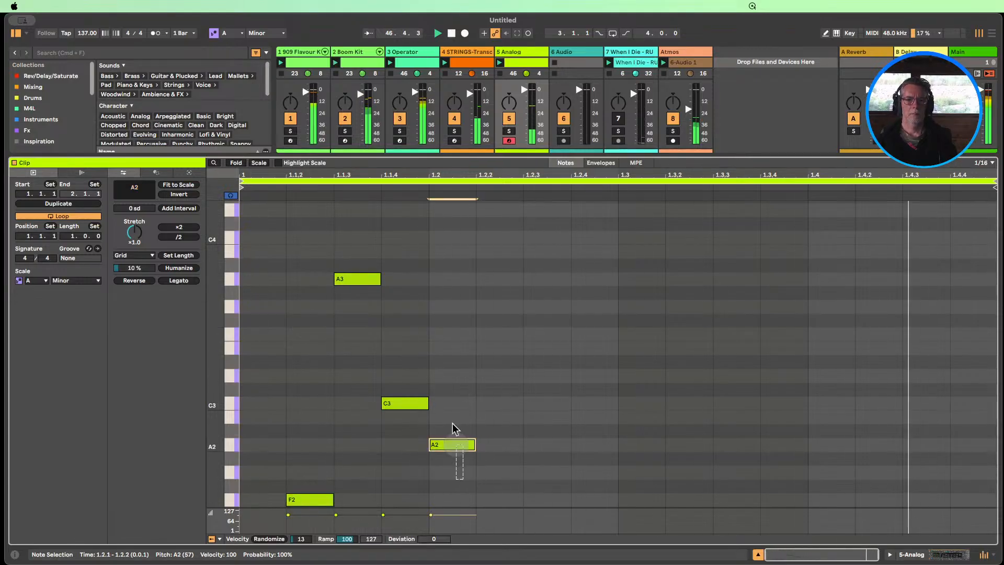
pyautogui.press('Right')
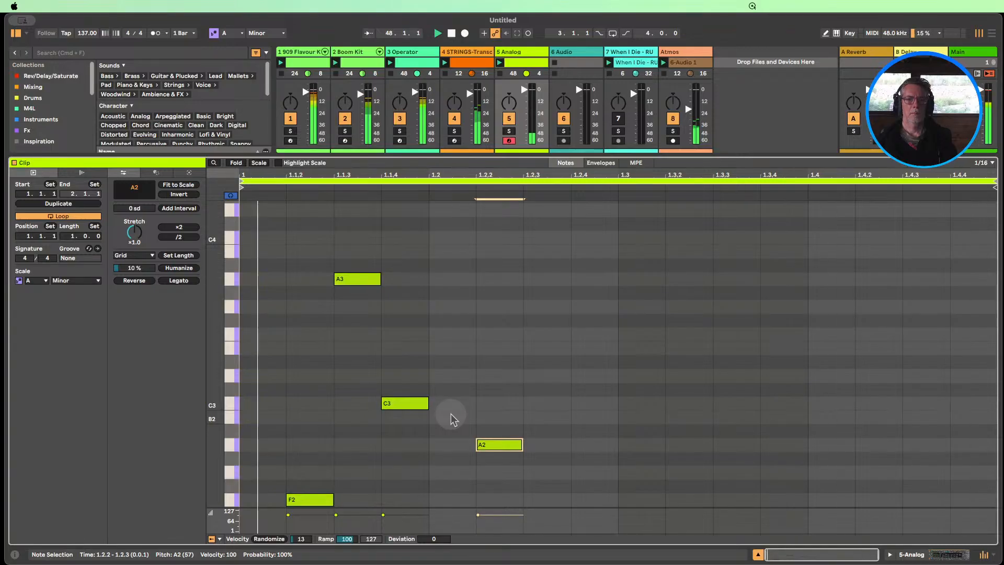
pyautogui.press('Right')
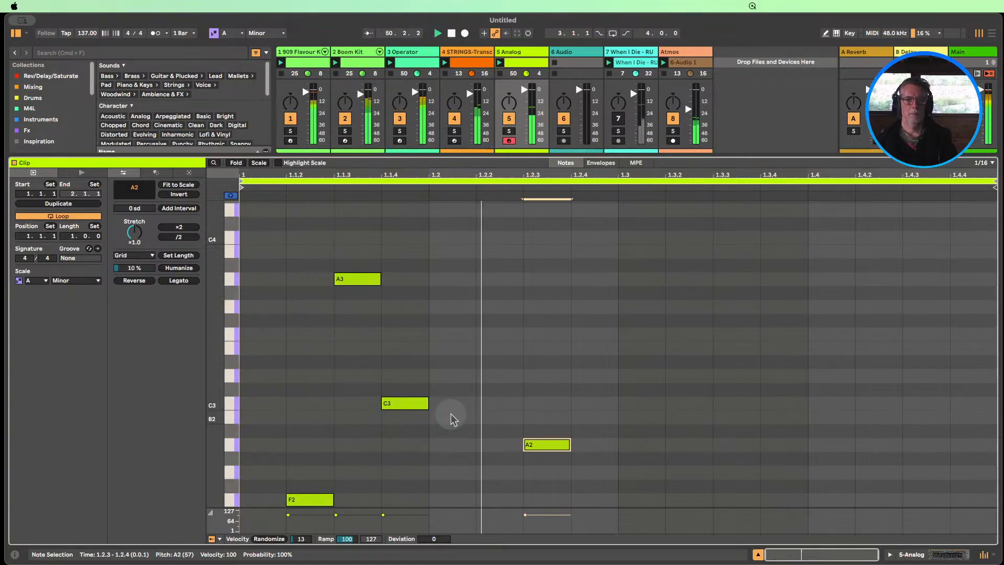
pyautogui.press('Right')
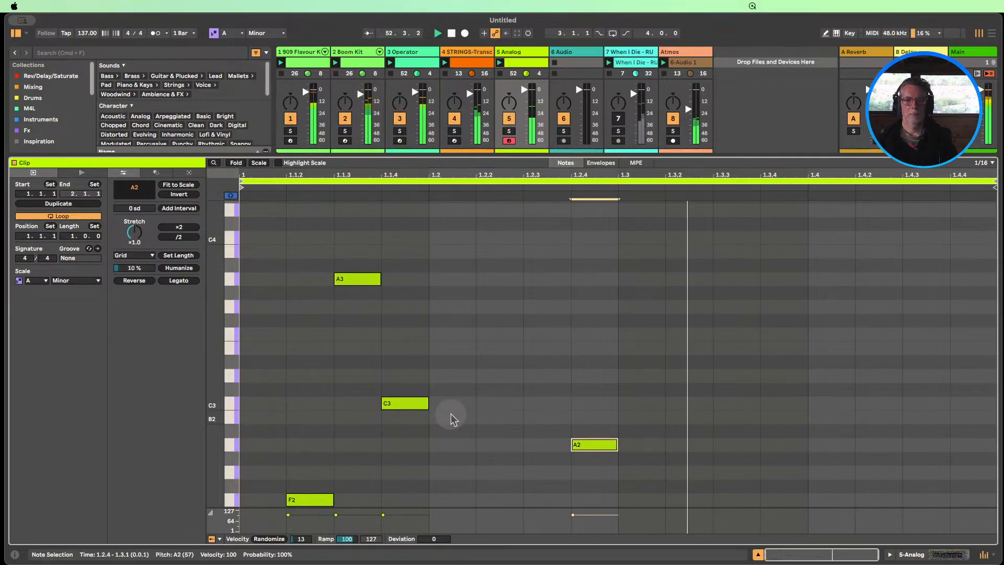
pyautogui.click(408, 405)
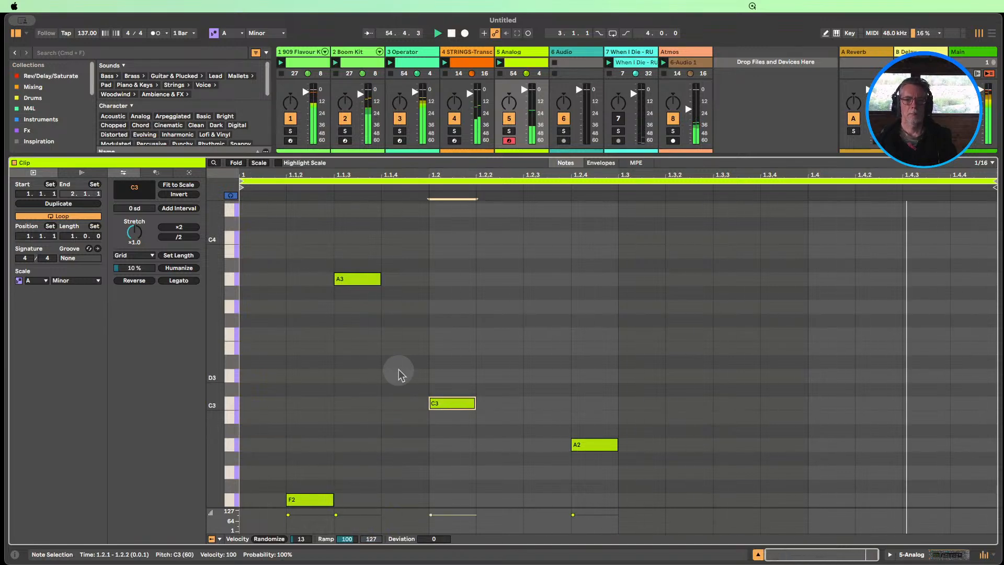
# Try the C3 note at 1.2.1 in neighbouring octaves, including C4, and return it to C3
pyautogui.press('Right')
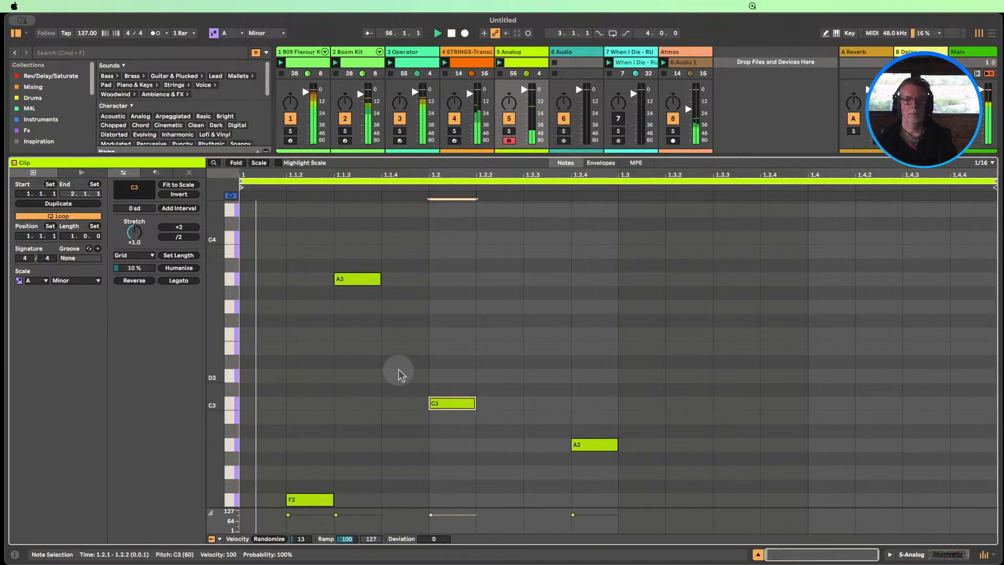
pyautogui.hotkey('shift', 'Down')
pyautogui.hotkey('shift', 'Up')
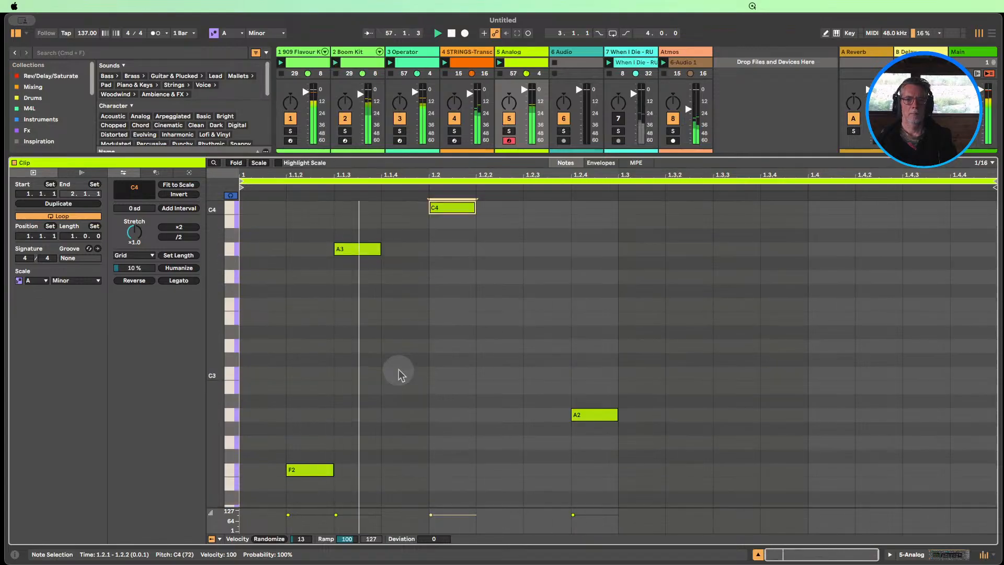
pyautogui.hotkey('shift', 'Up')
pyautogui.hotkey('shift', 'Down')
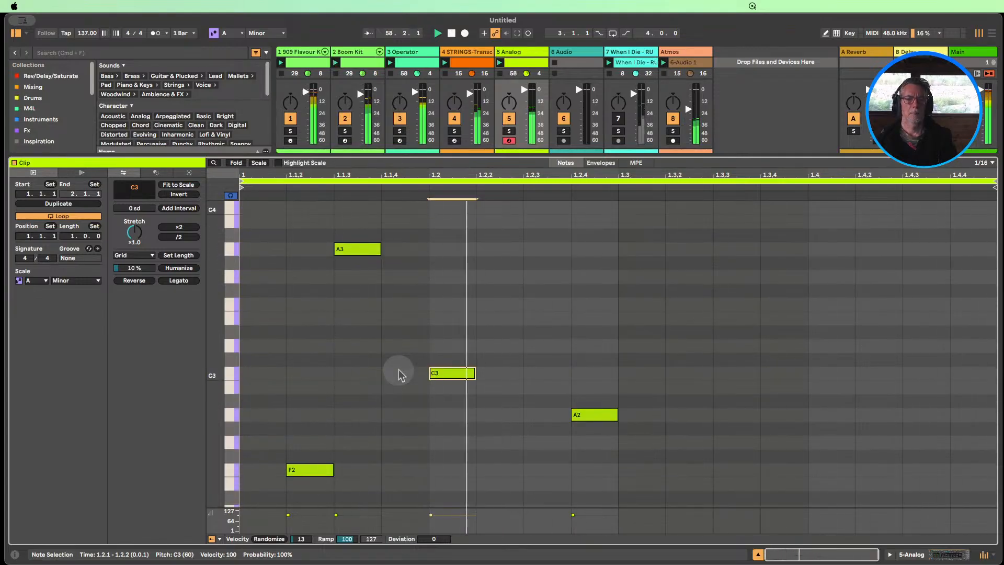
# Duplicate the loop to two bars and move the A2 notes in both bars to 1.2.3 and 2.2.3
pyautogui.moveTo(211, 363); pyautogui.dragTo(211, 365)
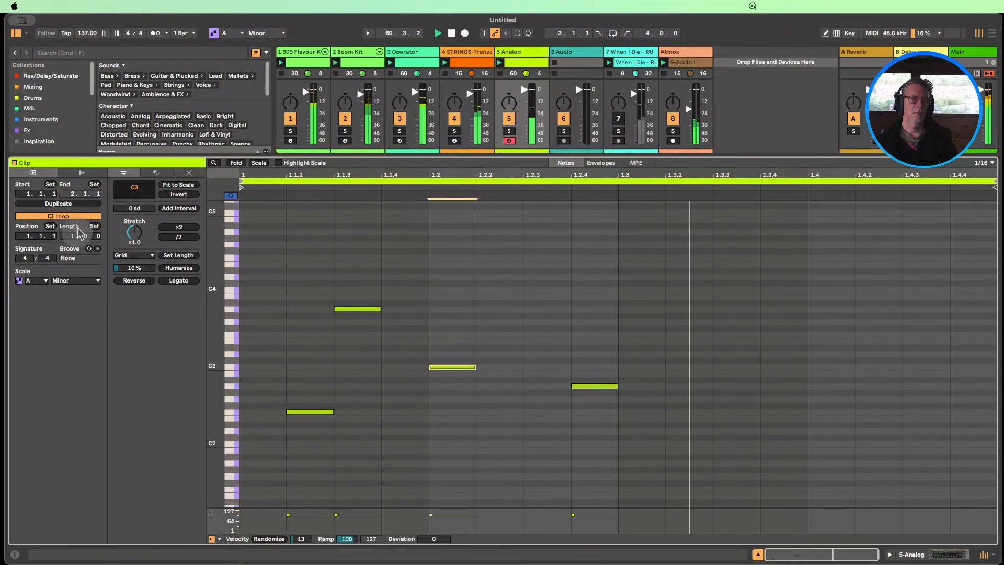
pyautogui.click(58, 204)
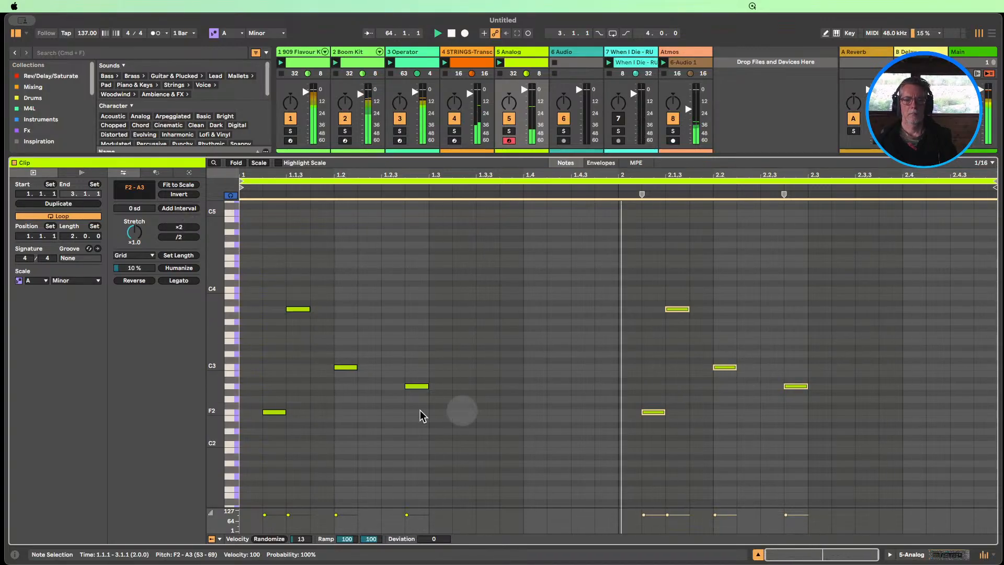
pyautogui.click(231, 385)
pyautogui.press('Left')
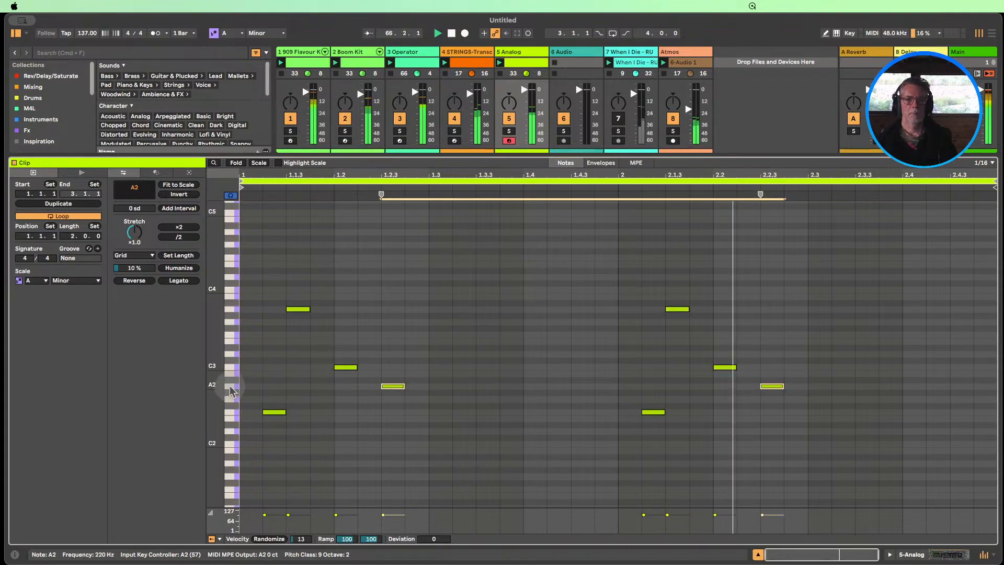
pyautogui.press('Left')
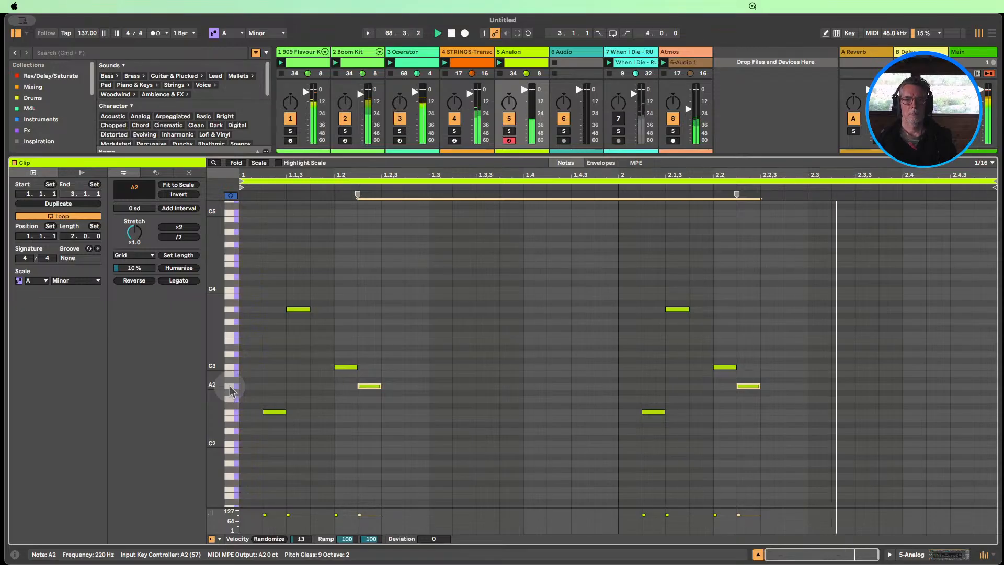
pyautogui.press('Right')
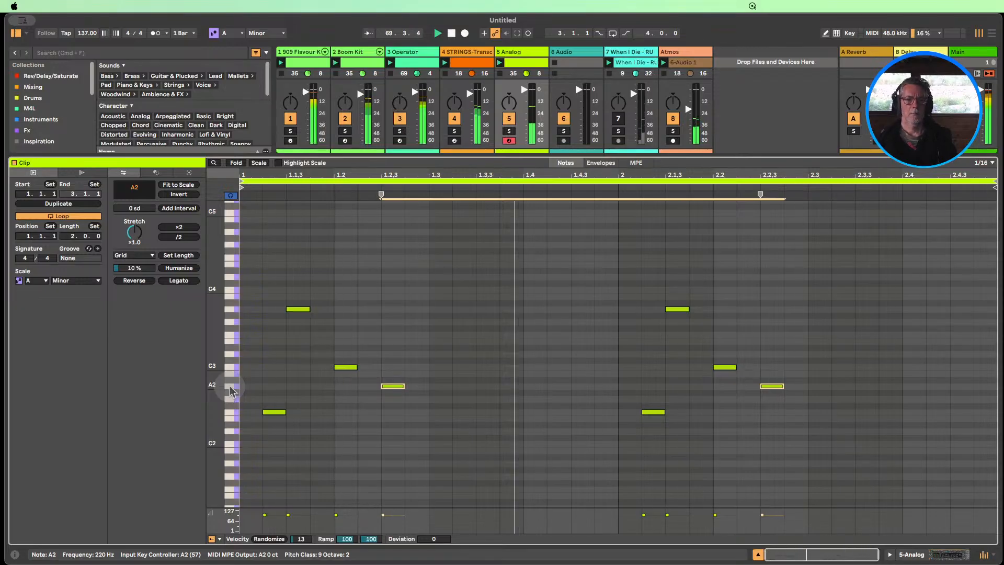
# Shift both C3 notes to 1.1.4 and 2.1.4 and transpose them to G2, then lower both A3 notes one octave to A2
pyautogui.click(233, 372)
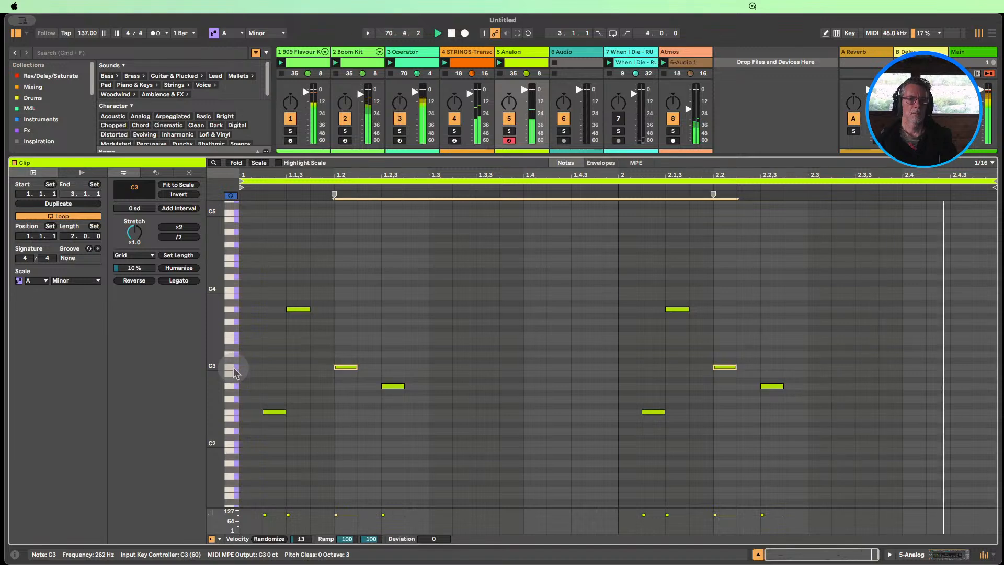
pyautogui.press('Left')
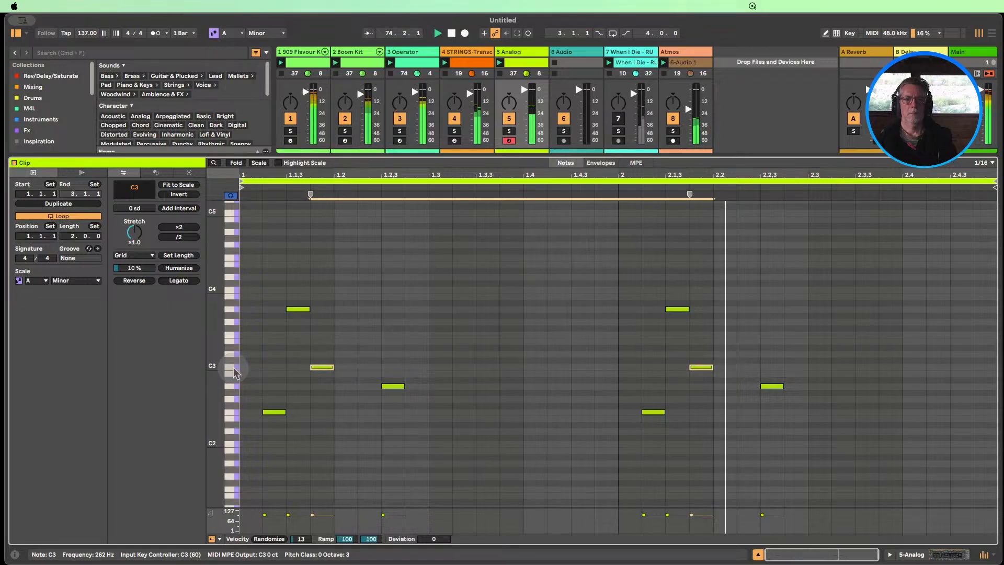
pyautogui.press('Up')
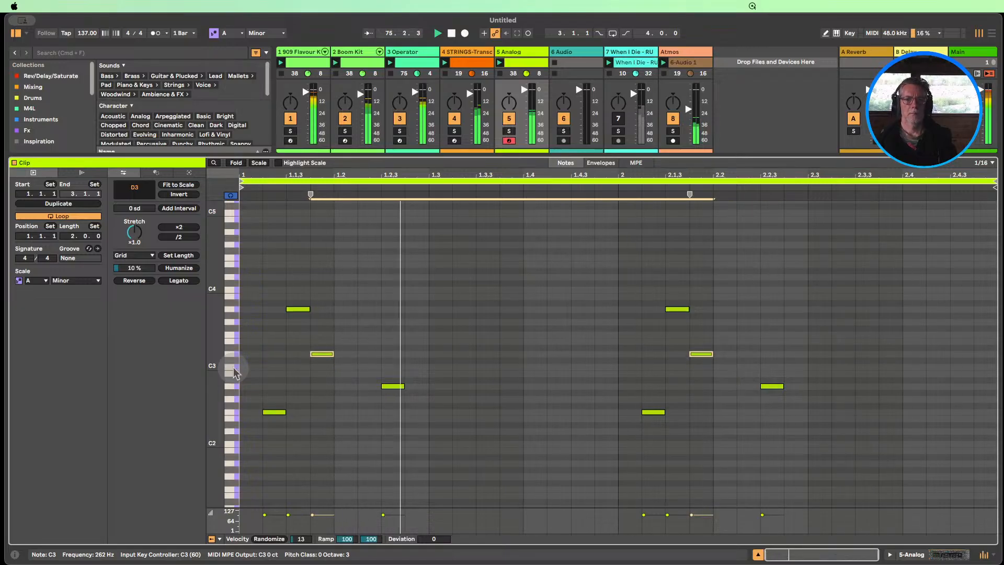
pyautogui.press('Down')
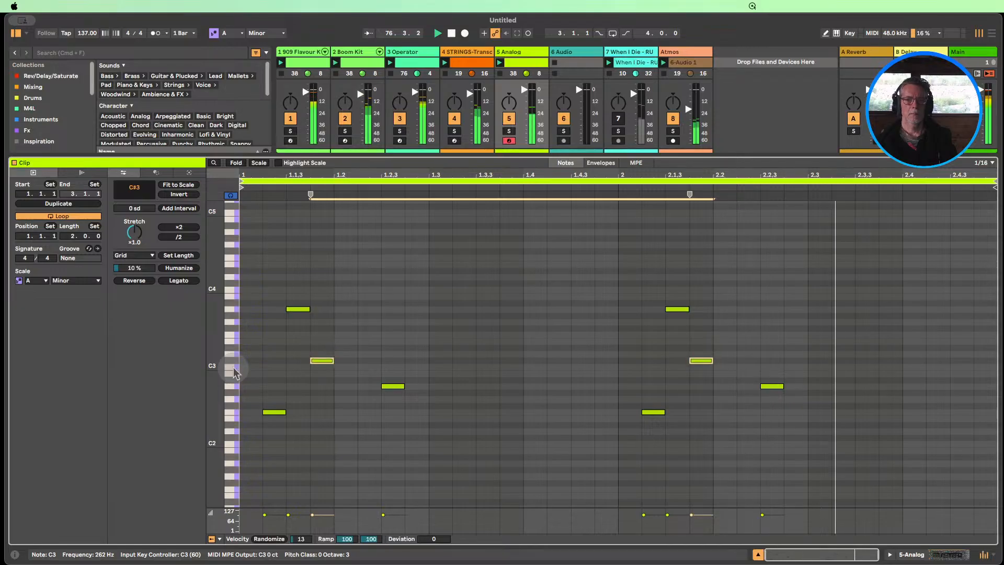
pyautogui.press('Down')
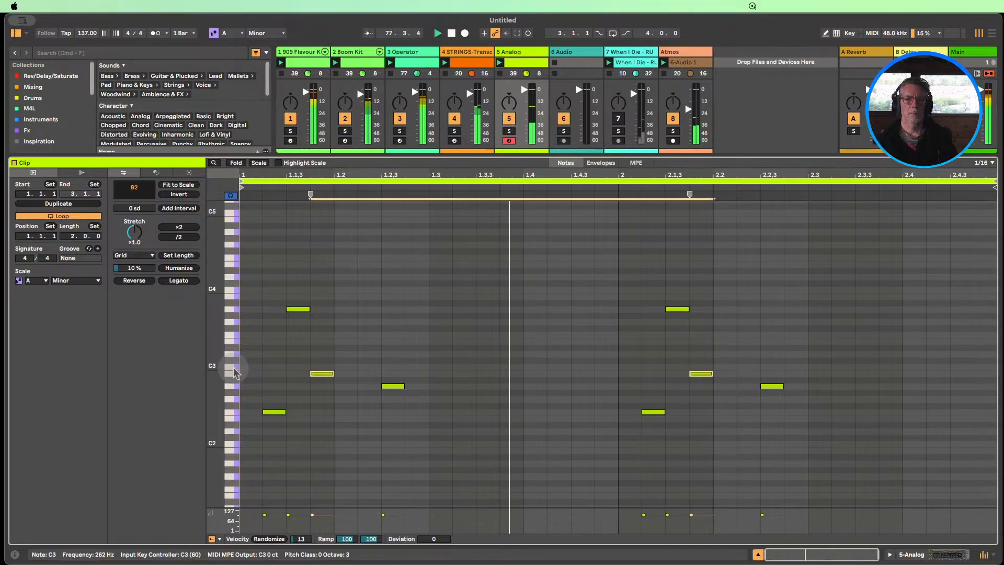
pyautogui.press('Down')
pyautogui.press('Down')
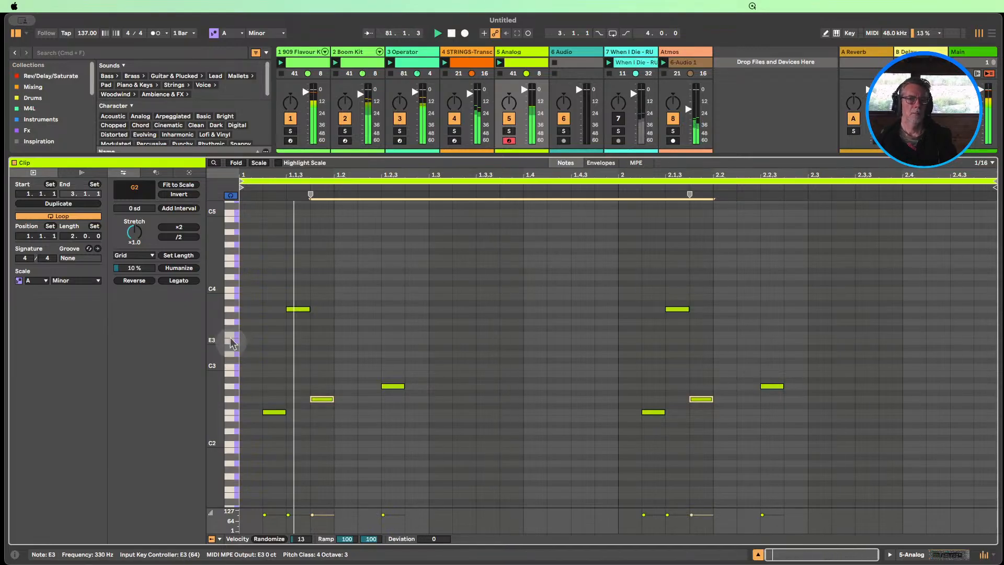
pyautogui.click(231, 310)
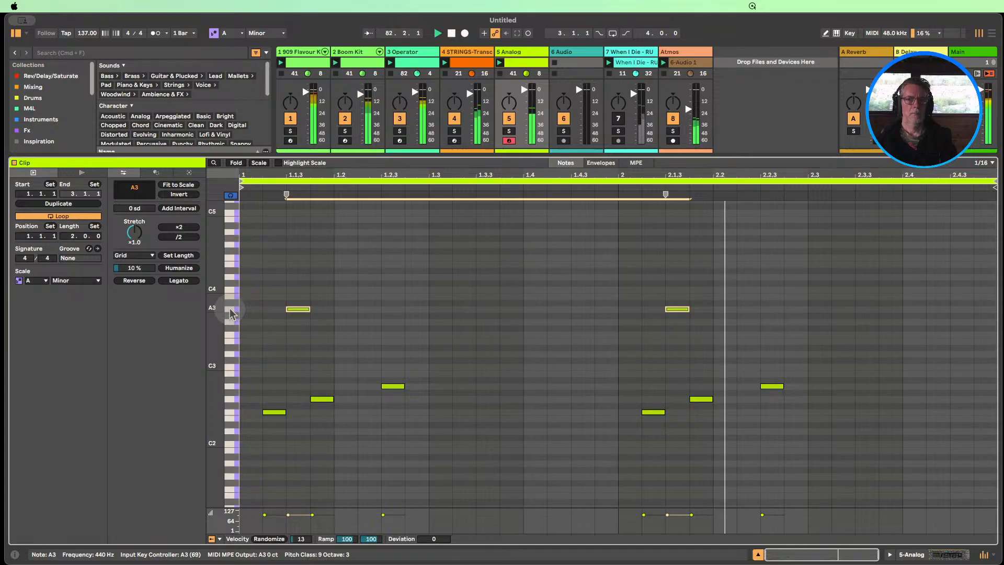
pyautogui.hotkey('shift', 'Down')
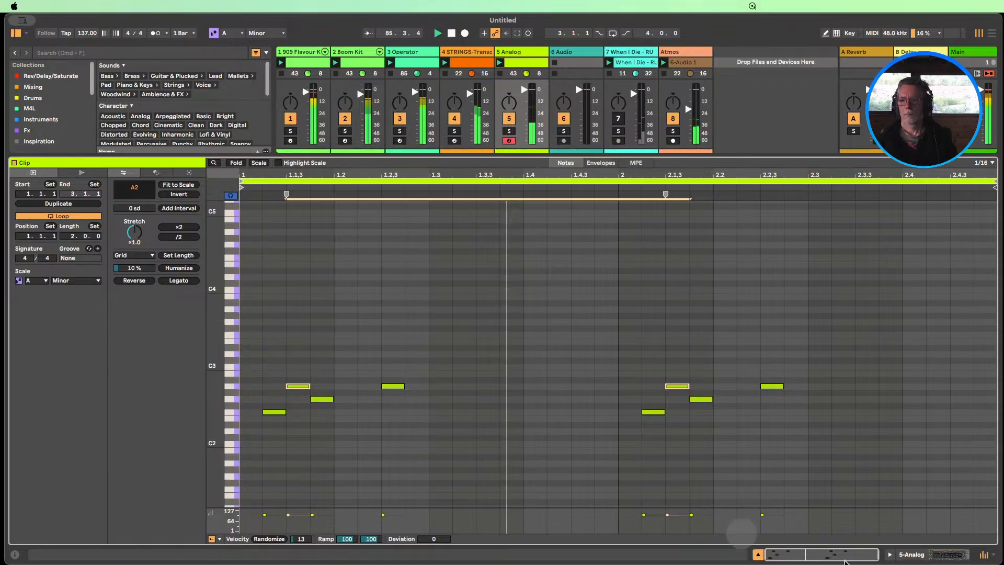
# Mute the STRINGS track and raise Analog's Filter 1 frequency to 22.0k with resonance at 60 %
pyautogui.click(909, 557)
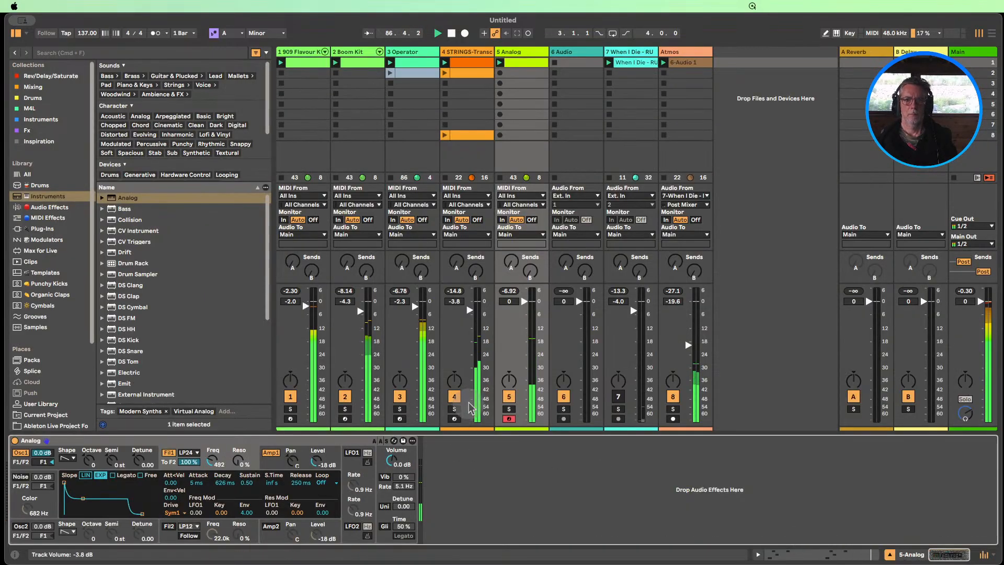
pyautogui.click(454, 397)
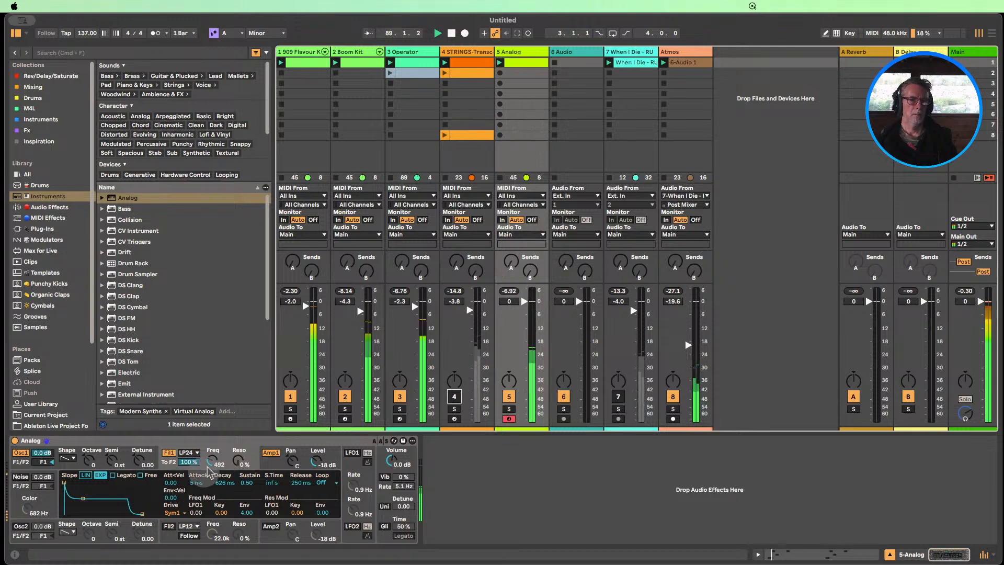
pyautogui.moveTo(211, 461); pyautogui.dragTo(212, 407)
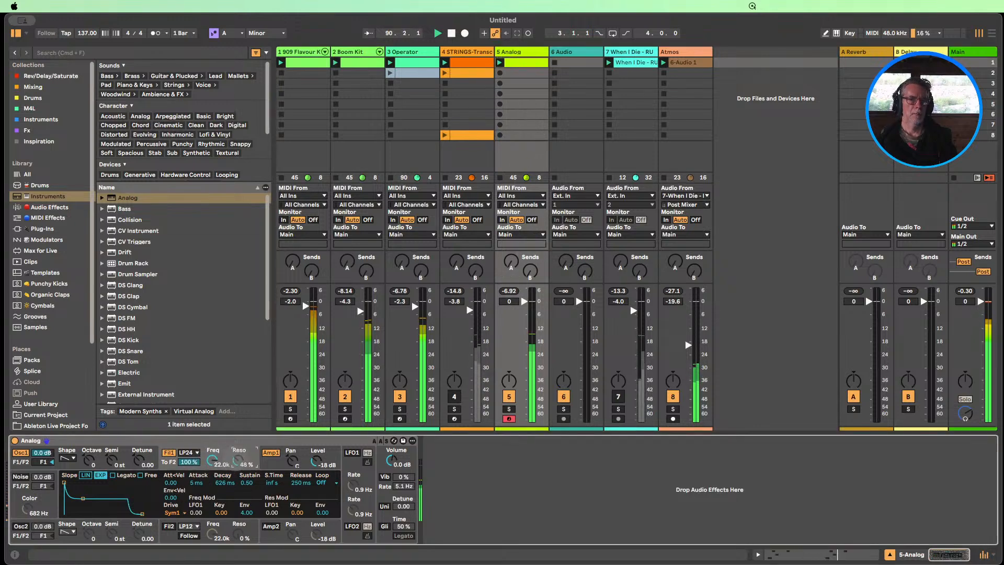
# Set the Amp 1 envelope to 633 ms decay and 0.00 sustain, and enable unison with about 39 detune
pyautogui.click(271, 453)
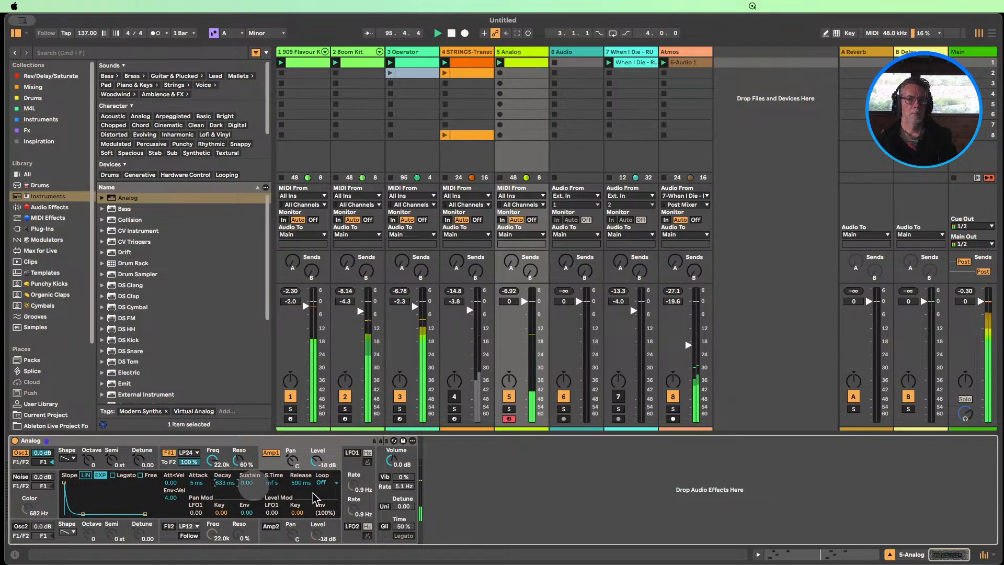
pyautogui.click(385, 506)
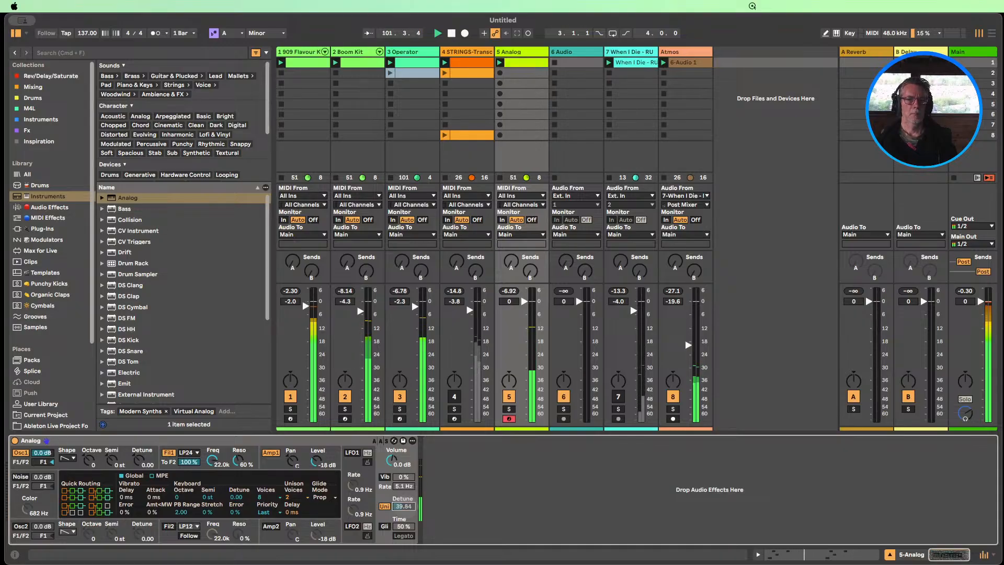
# Lower the Filter 1 frequency to 275 and its resonance to 25 %
pyautogui.moveTo(212, 461); pyautogui.dragTo(213, 502)
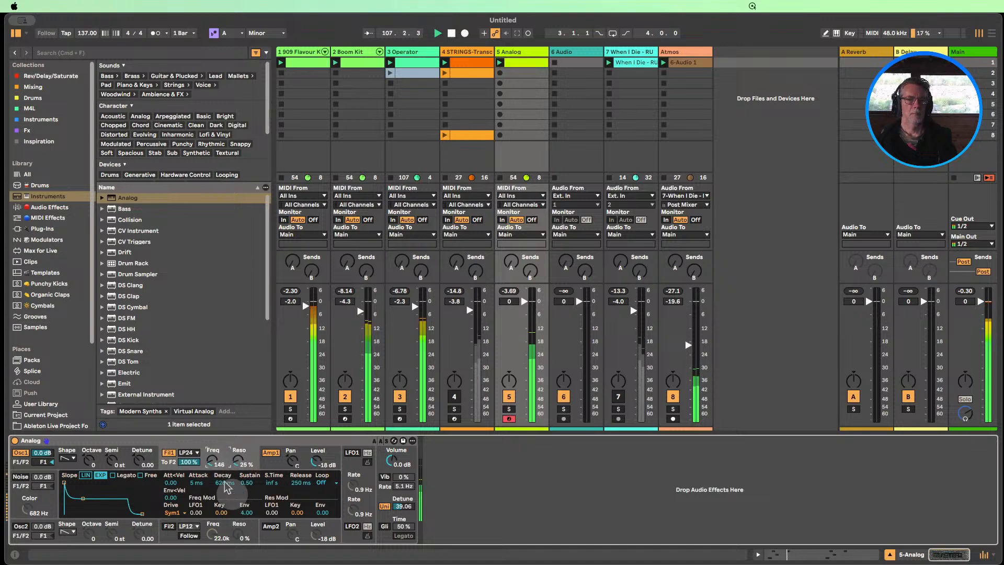
pyautogui.moveTo(212, 464); pyautogui.dragTo(212, 461)
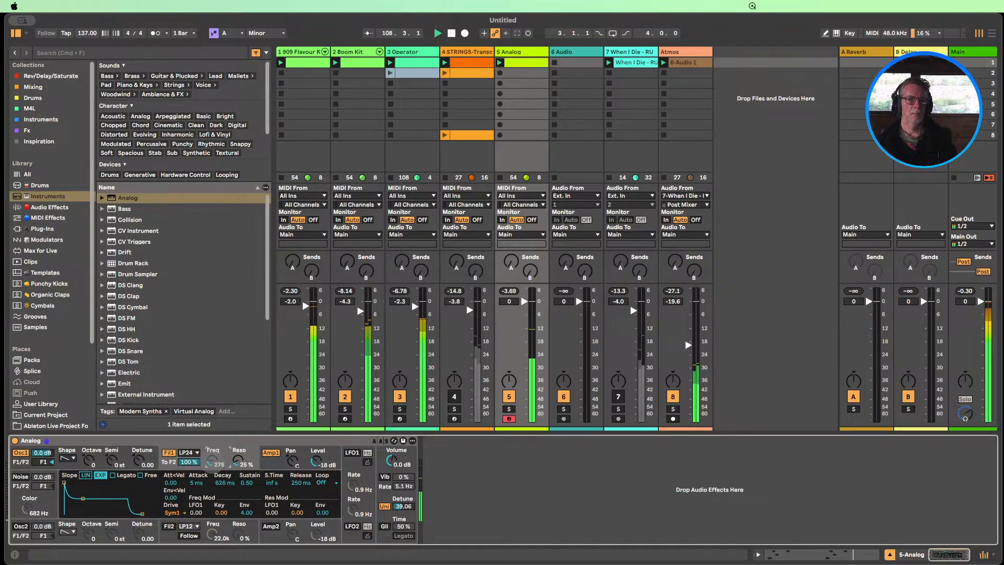
# Turn on Analog's second oscillator with -0.30 detune and detune the first oscillator to 0.37
pyautogui.moveTo(139, 461); pyautogui.dragTo(139, 463)
pyautogui.click(125, 536)
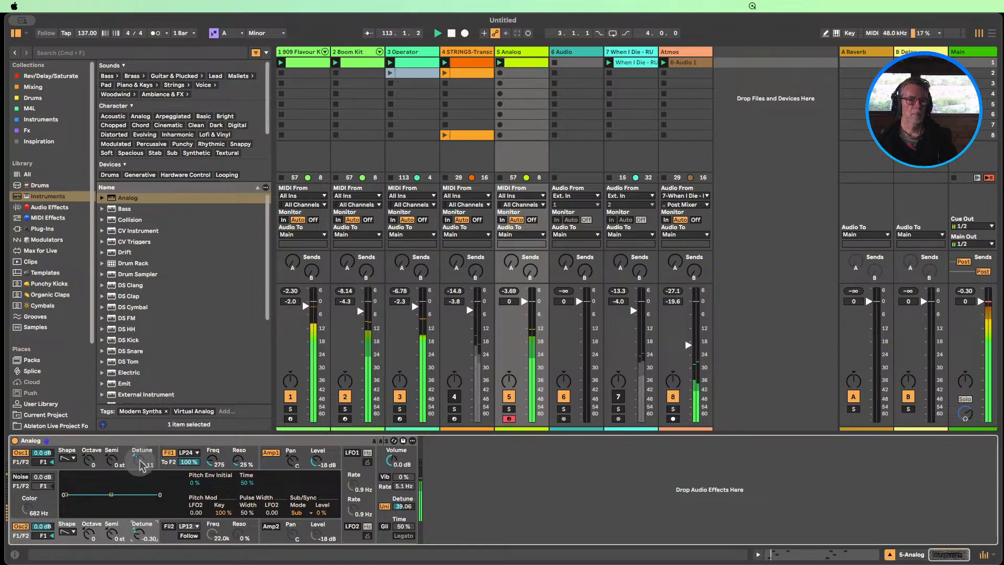
pyautogui.moveTo(141, 464); pyautogui.dragTo(141, 460)
pyautogui.click(138, 534)
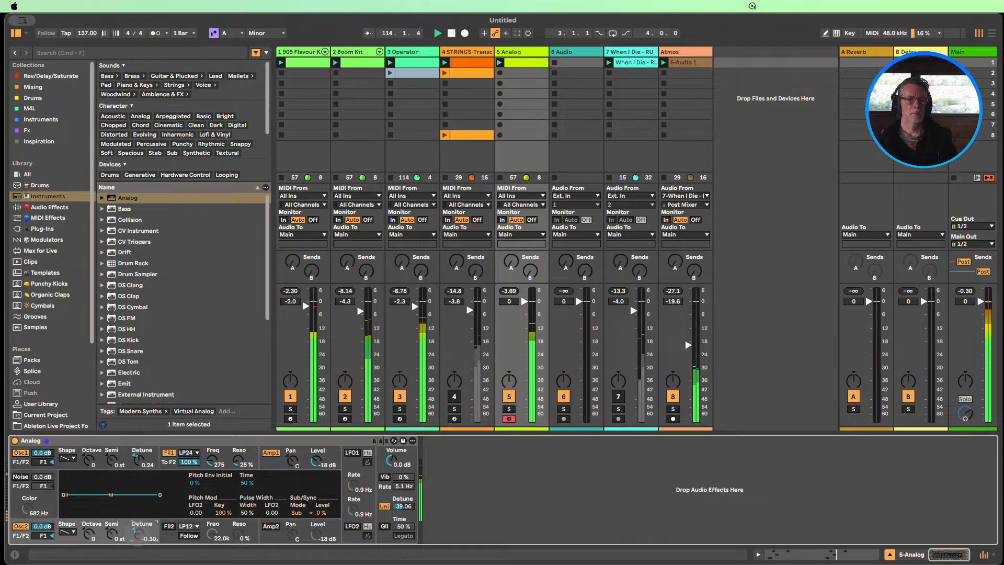
pyautogui.moveTo(137, 468); pyautogui.dragTo(137, 465)
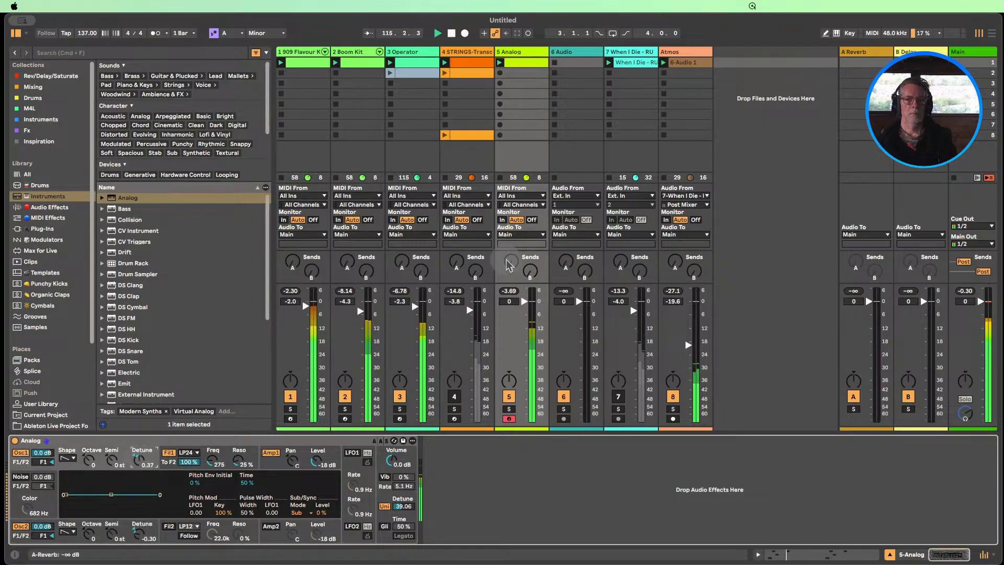
# Send the Analog track to A Reverb at -19.4 dB and to B Delay, and lower the Filter 1 frequency to 171
pyautogui.moveTo(512, 263); pyautogui.dragTo(511, 261)
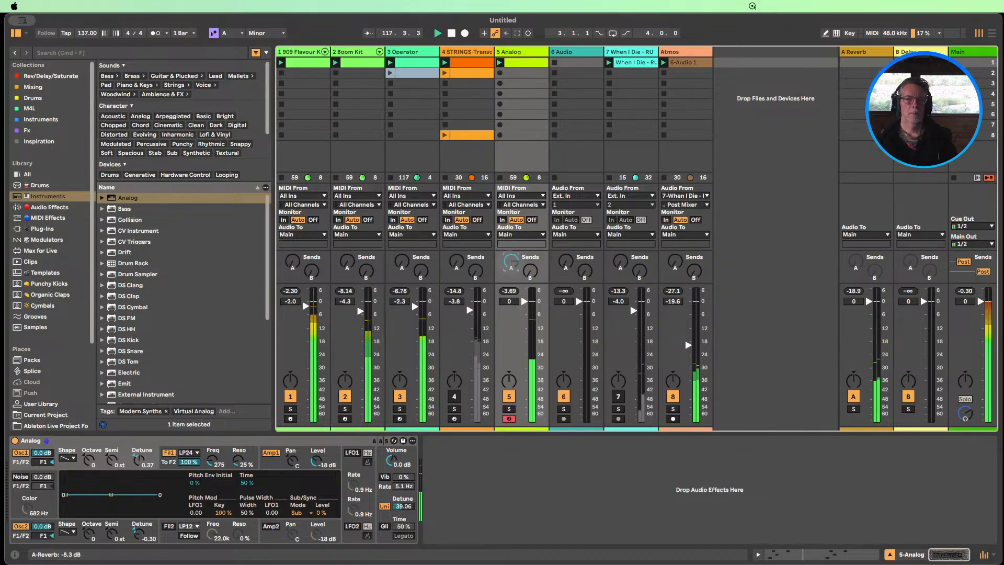
pyautogui.moveTo(212, 460); pyautogui.dragTo(211, 470)
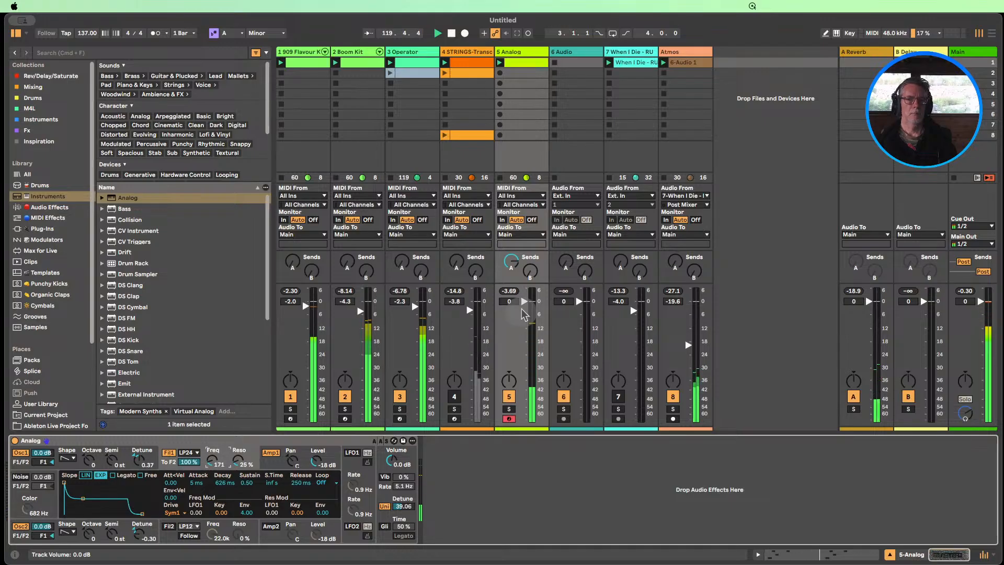
pyautogui.moveTo(511, 261); pyautogui.dragTo(511, 278)
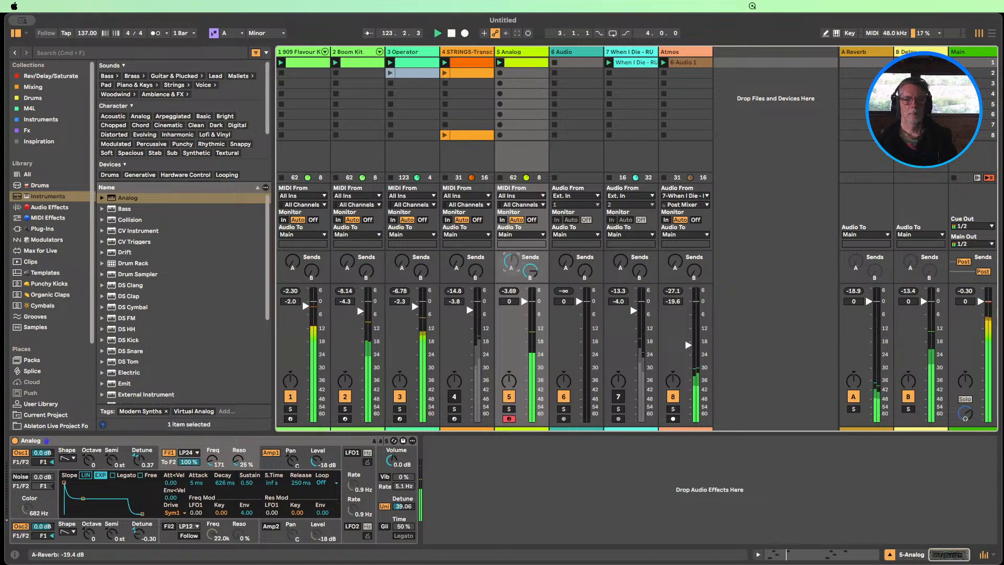
# Unmute the STRINGS track and raise Analog's Filter 1 frequency to 398
pyautogui.click(456, 397)
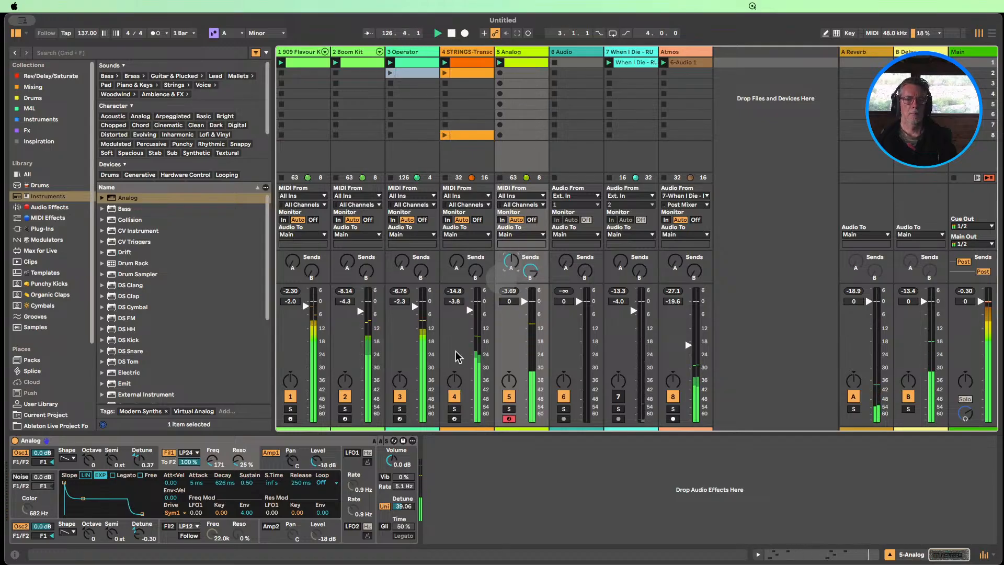
pyautogui.moveTo(211, 462); pyautogui.dragTo(212, 472)
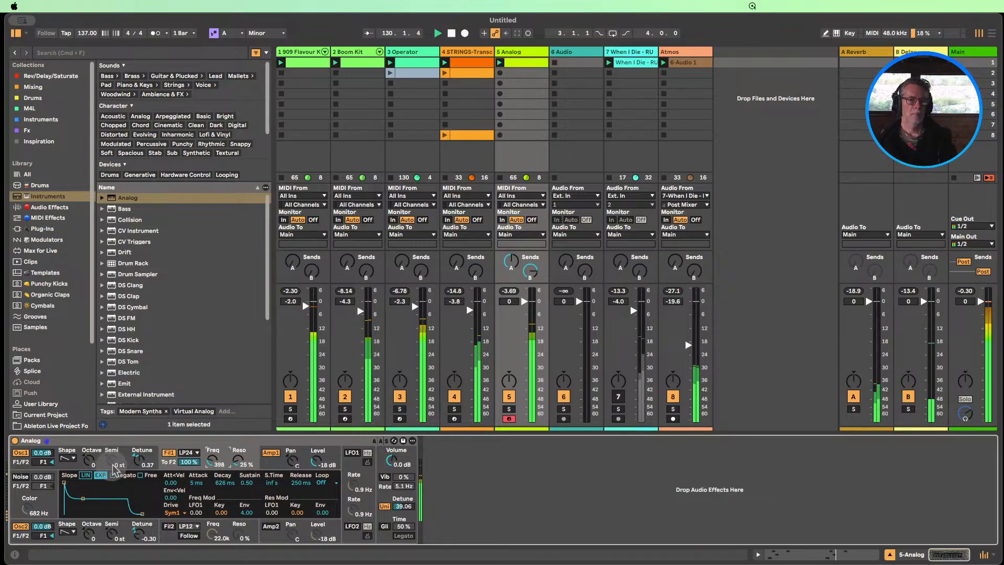
# Set Osc1 to octave 2 with 0.24 detune, Osc2 to -0.15 detune, and Filter 1 to frequency 378 with 33 % resonance
pyautogui.moveTo(88, 460); pyautogui.dragTo(88, 450)
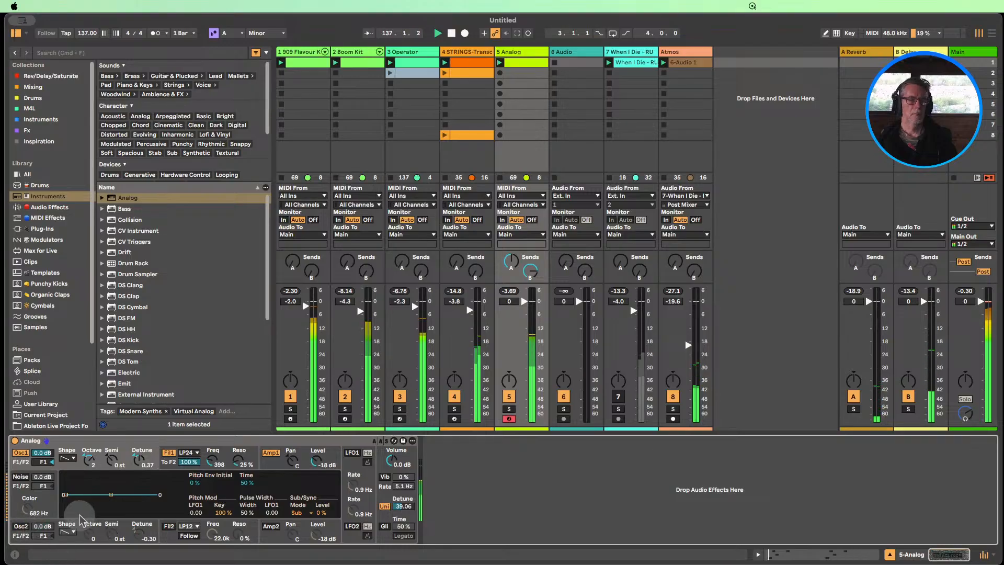
pyautogui.click(21, 527)
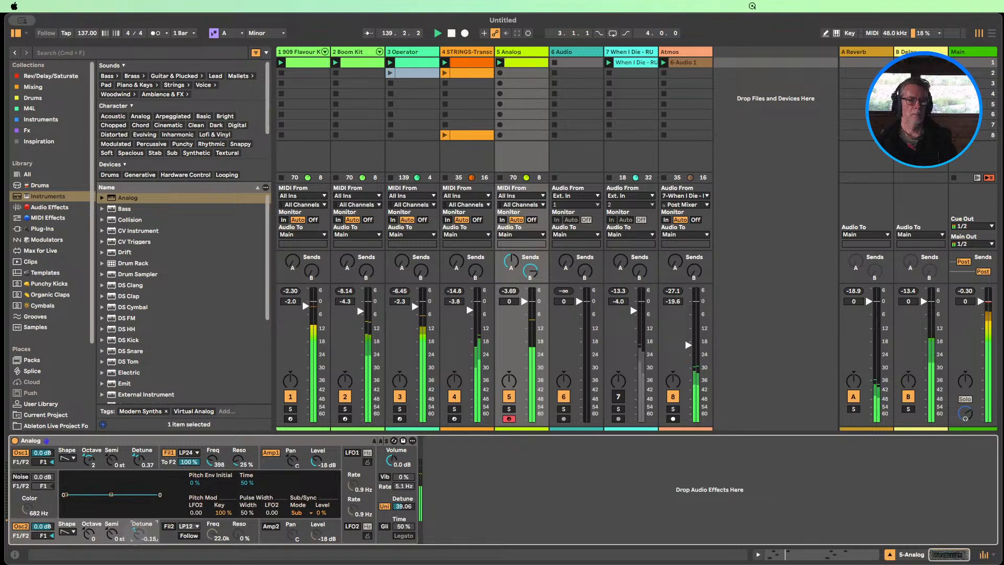
pyautogui.moveTo(142, 461); pyautogui.dragTo(142, 468)
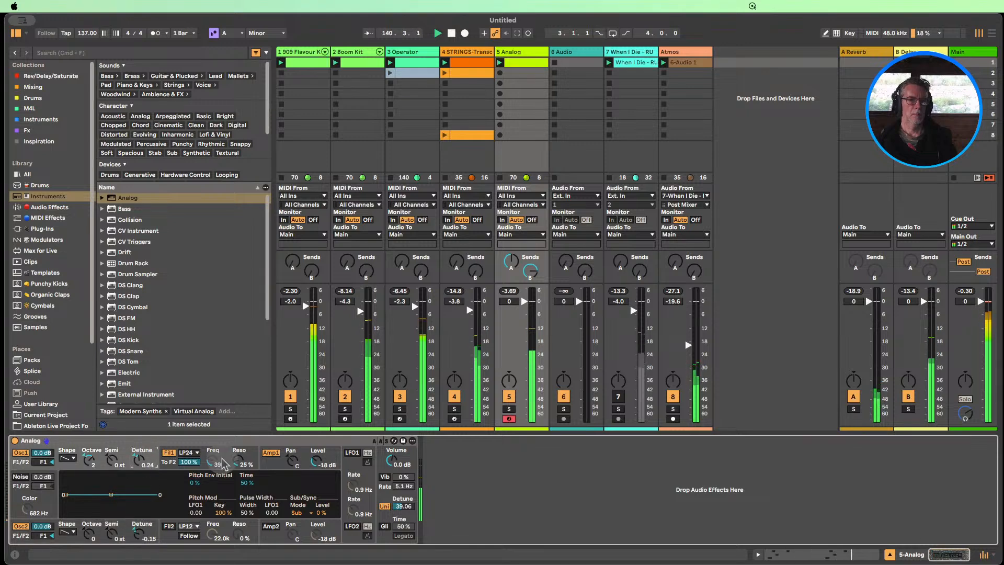
pyautogui.moveTo(222, 460); pyautogui.dragTo(222, 450)
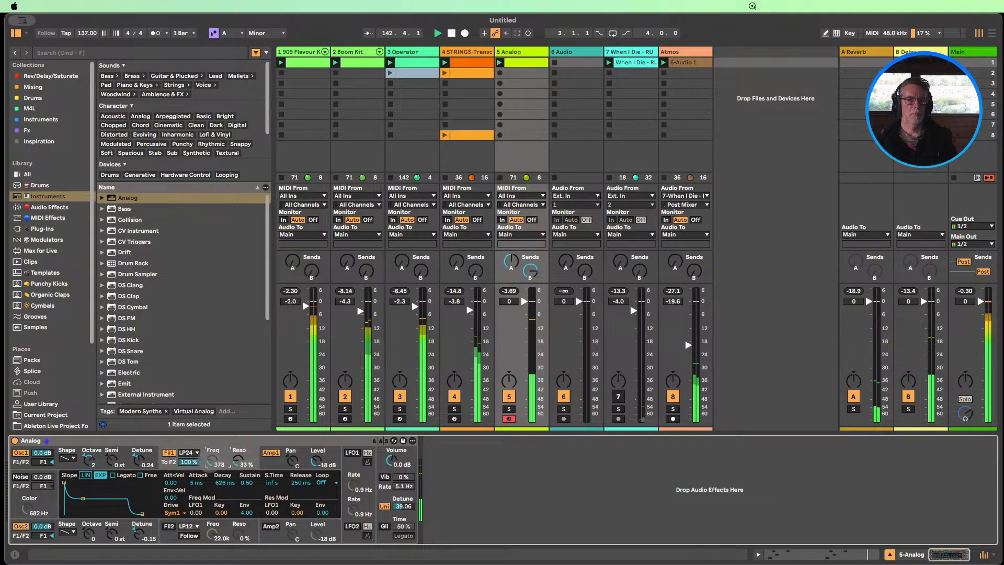
# Set Analog's Filter 1 frequency to 398, mute the STRINGS, Atmos and 909 tracks, and unmute the When I Die track
pyautogui.moveTo(212, 461); pyautogui.dragTo(212, 459)
pyautogui.click(455, 397)
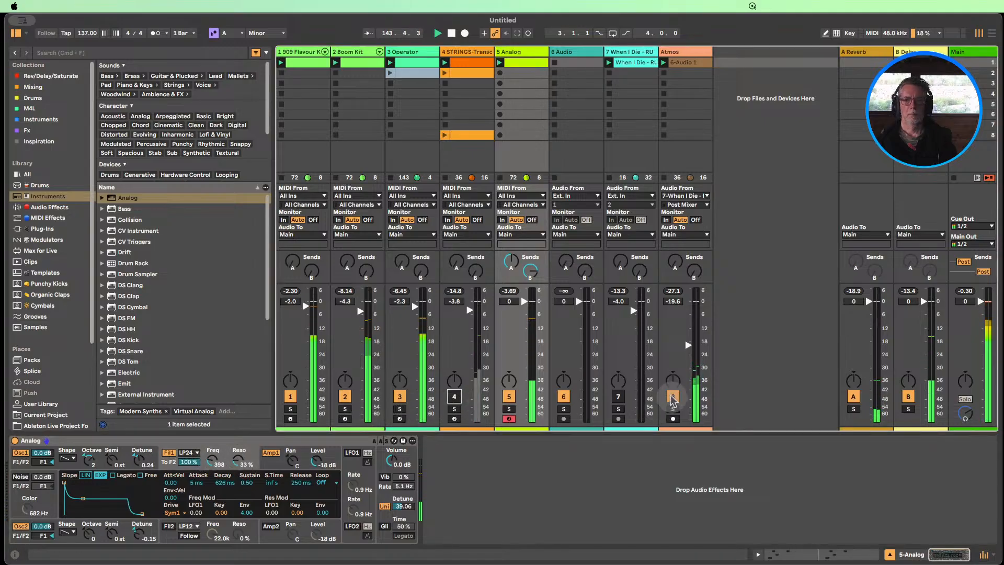
pyautogui.click(621, 399)
pyautogui.click(676, 399)
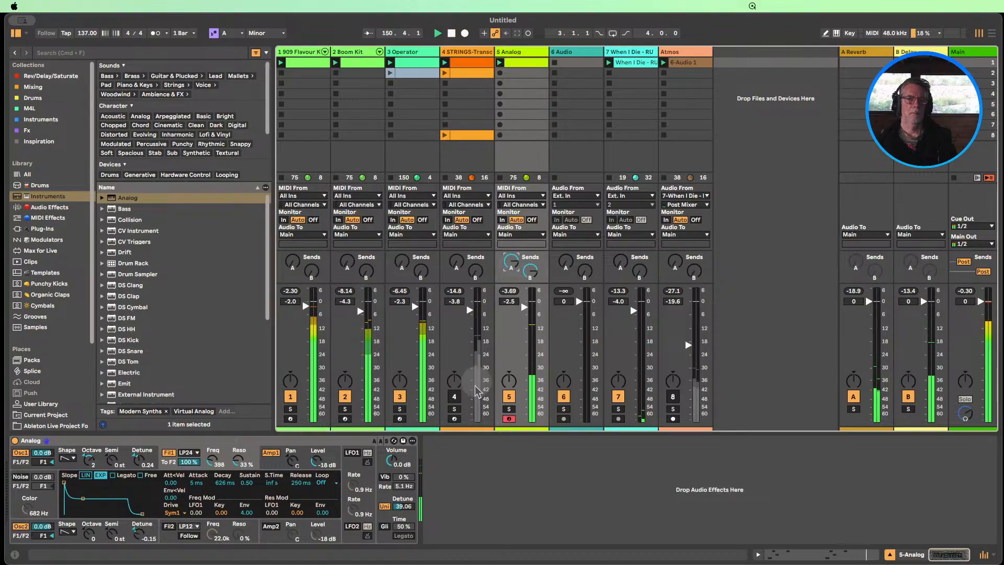
pyautogui.click(290, 396)
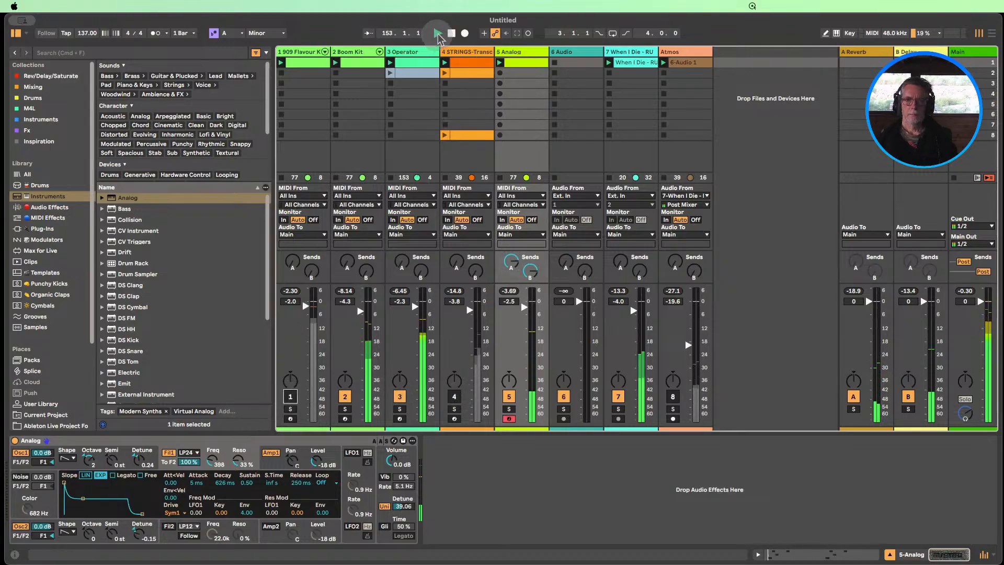
pyautogui.click(451, 33)
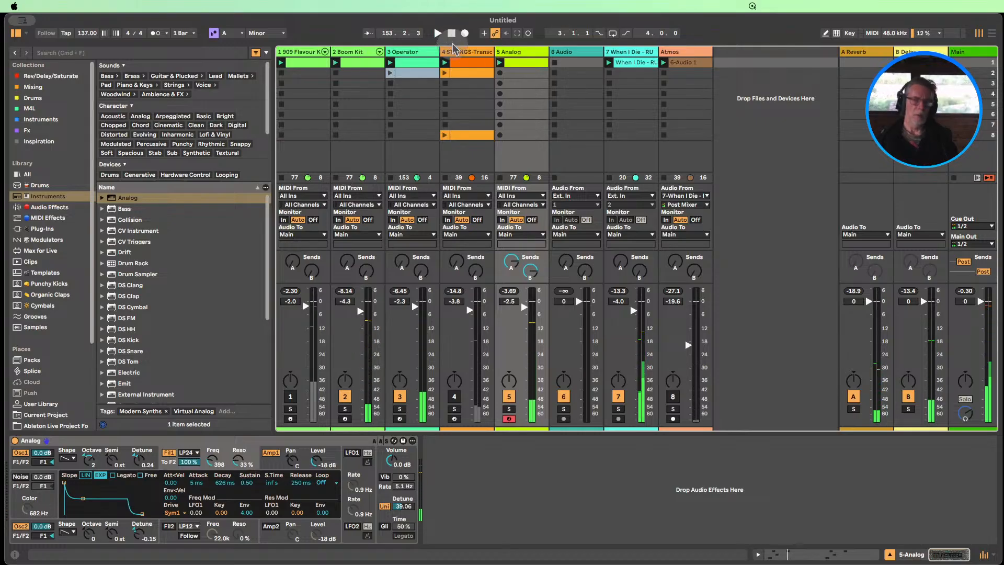
# Examine the note pattern in the Analog clip, then return to the full Session mixer
pyautogui.doubleClick(530, 63)
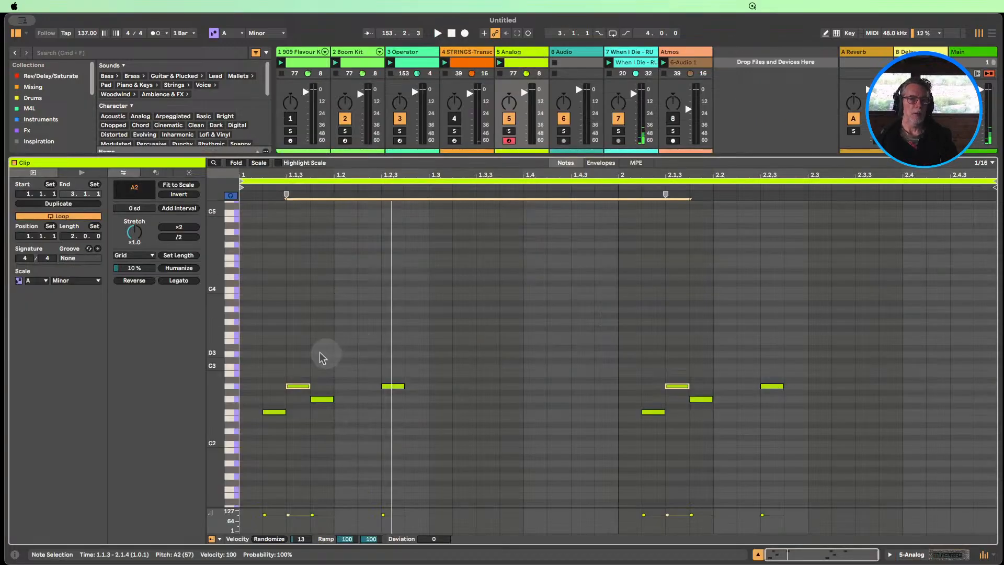
pyautogui.scroll(-1, 334, 337)
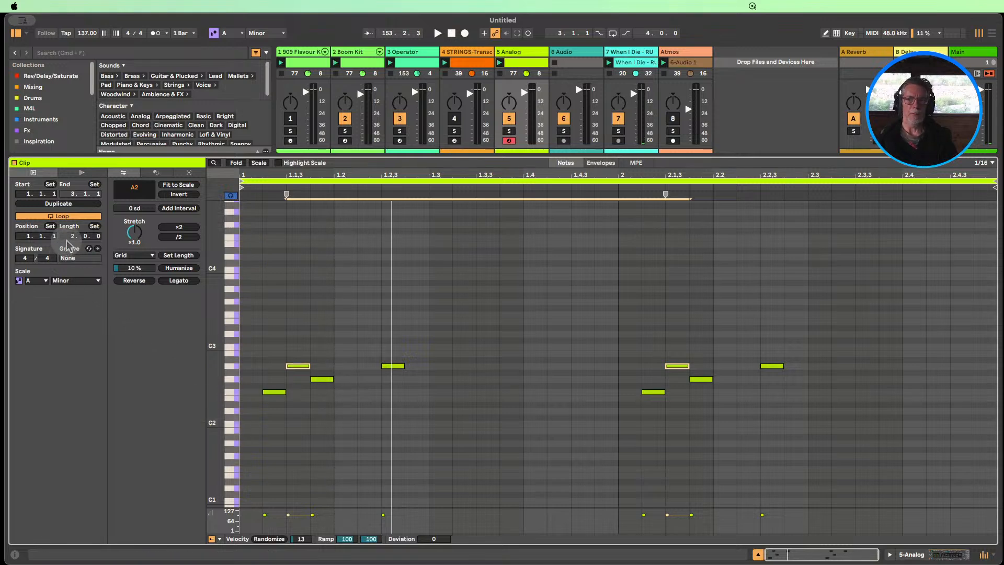
pyautogui.click(310, 297)
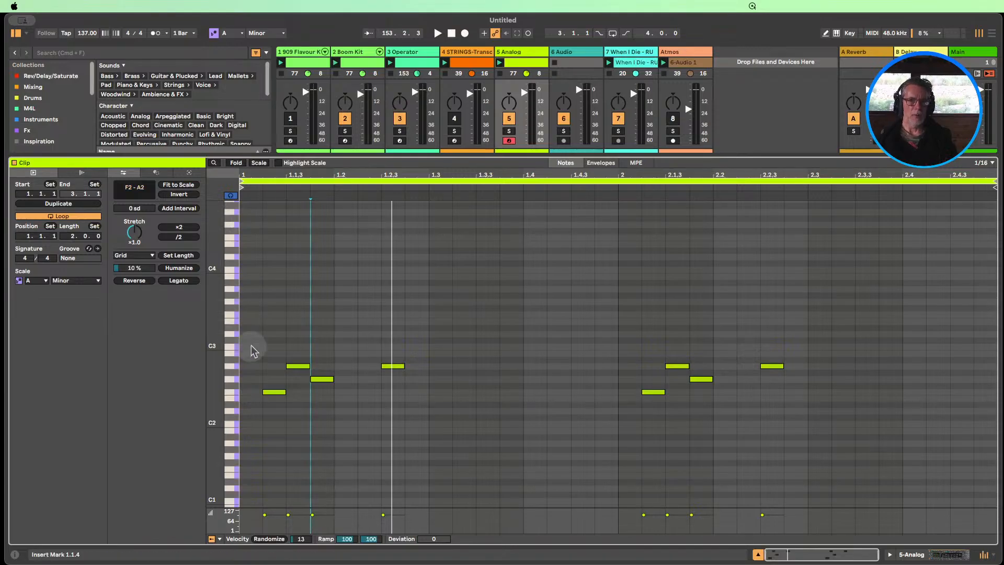
pyautogui.click(758, 556)
pyautogui.click(758, 556)
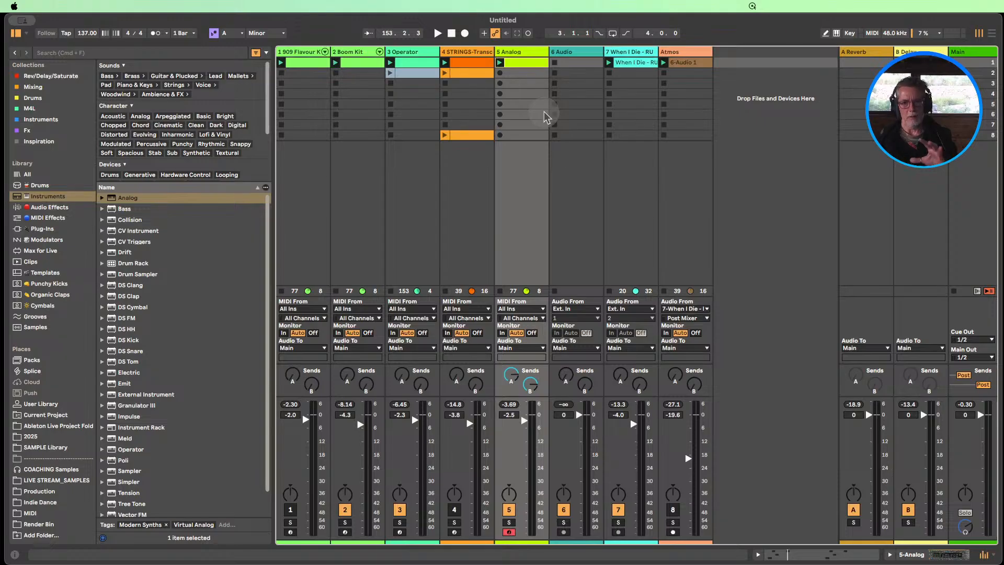
# Mute the Boom Kit and When I Die tracks and launch the first Operator clip
pyautogui.click(345, 510)
pyautogui.click(391, 63)
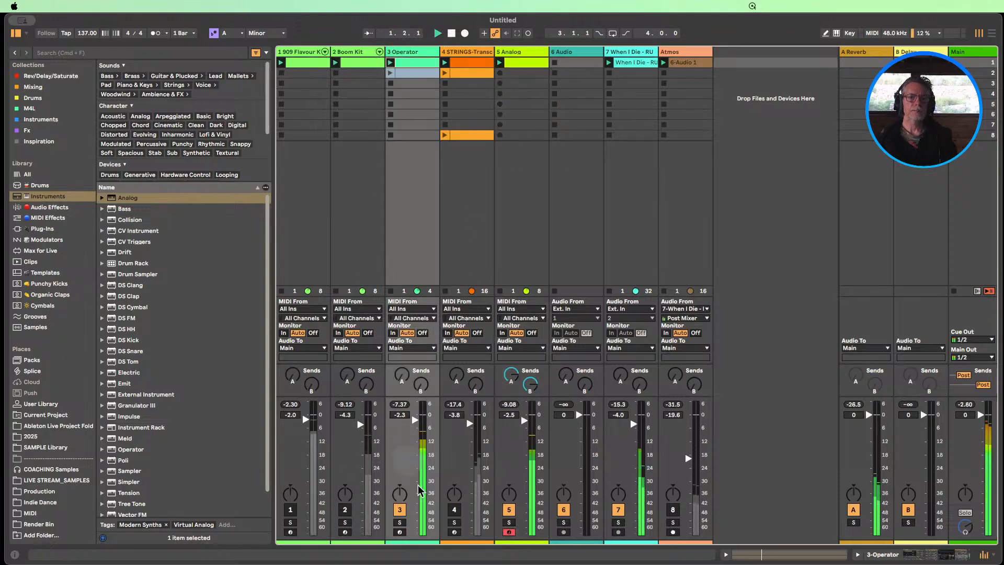
pyautogui.click(618, 510)
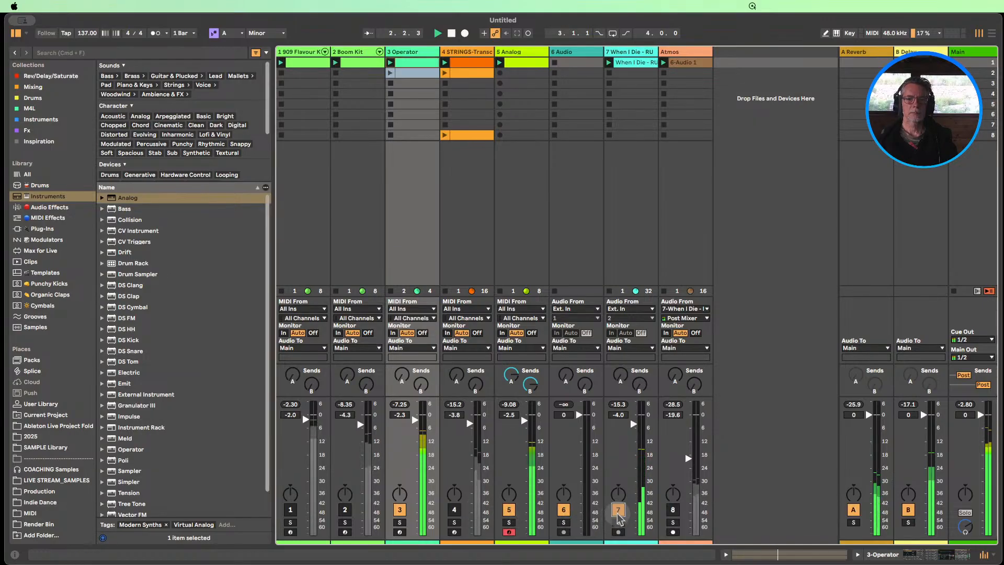
# Unmute the STRINGS track and check the notes in its first clip
pyautogui.click(454, 510)
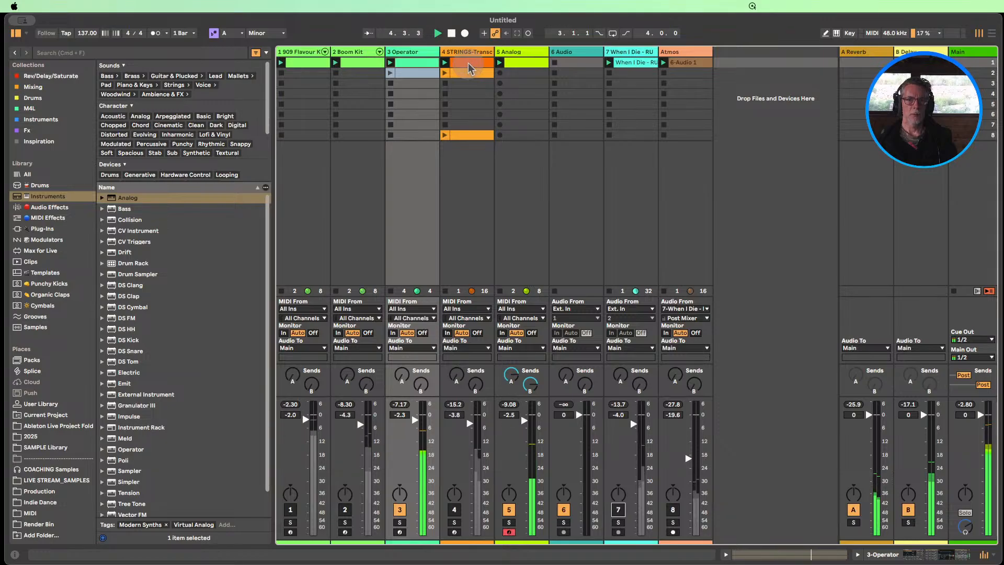
pyautogui.press('Right')
pyautogui.press('Right')
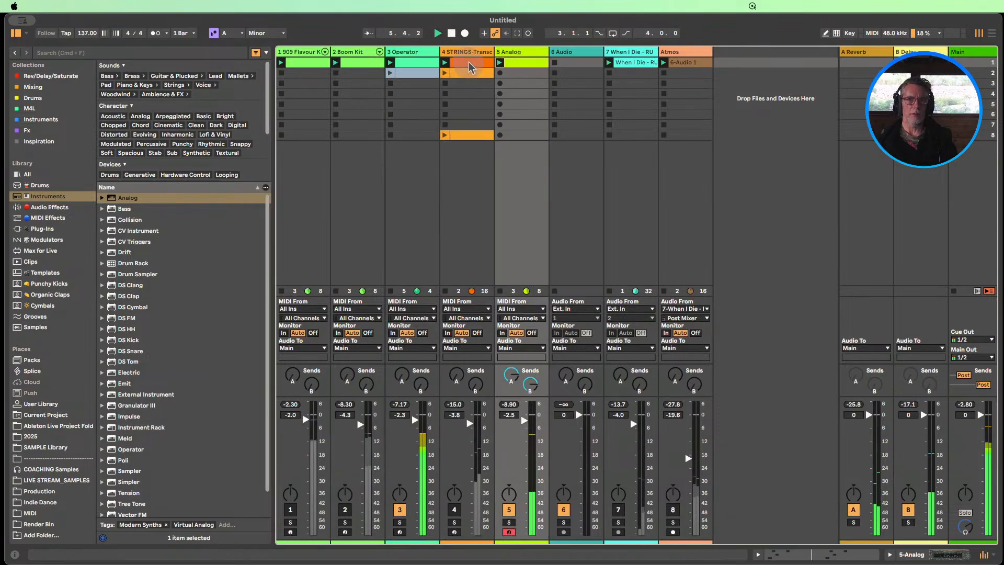
pyautogui.click(469, 67)
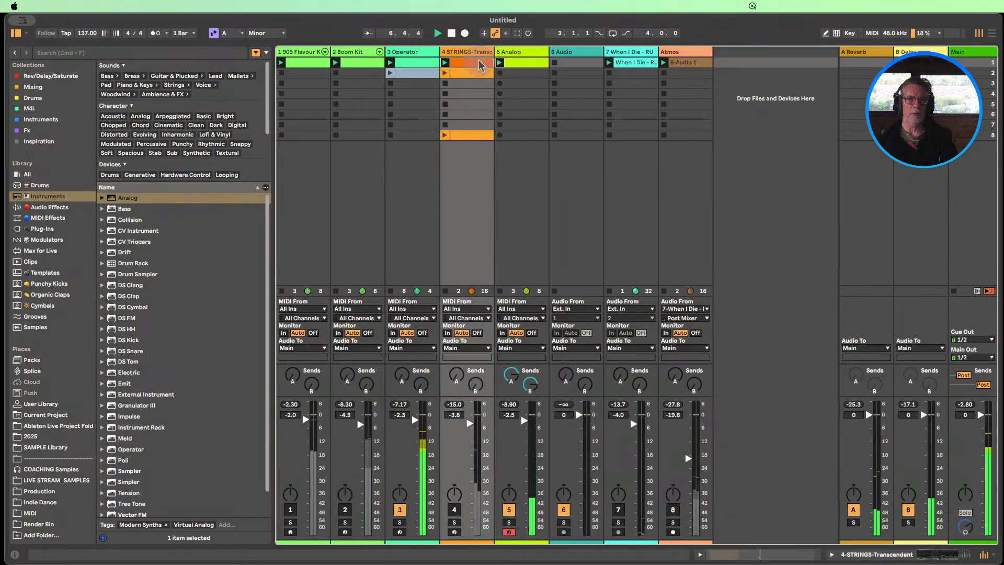
pyautogui.click(454, 509)
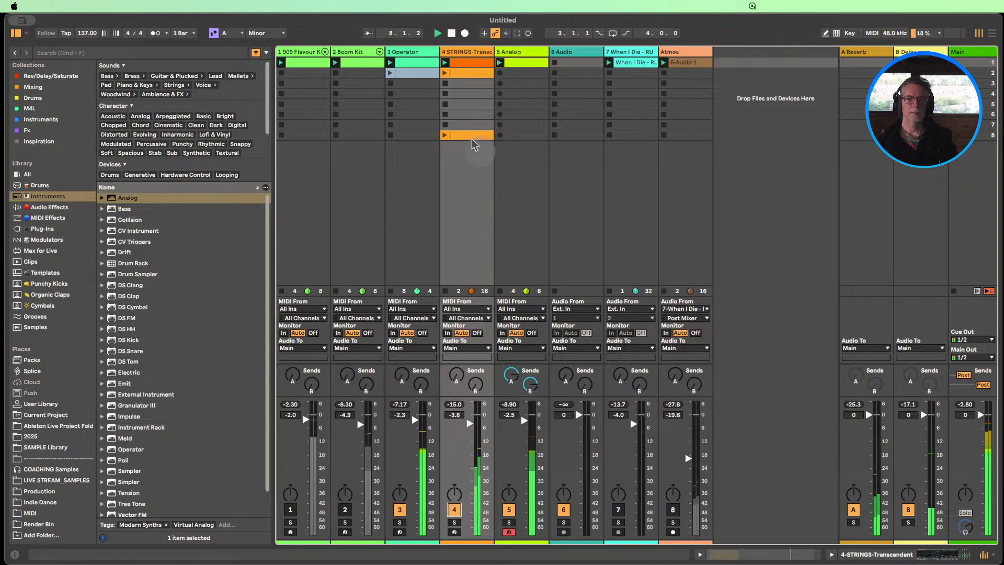
pyautogui.doubleClick(469, 66)
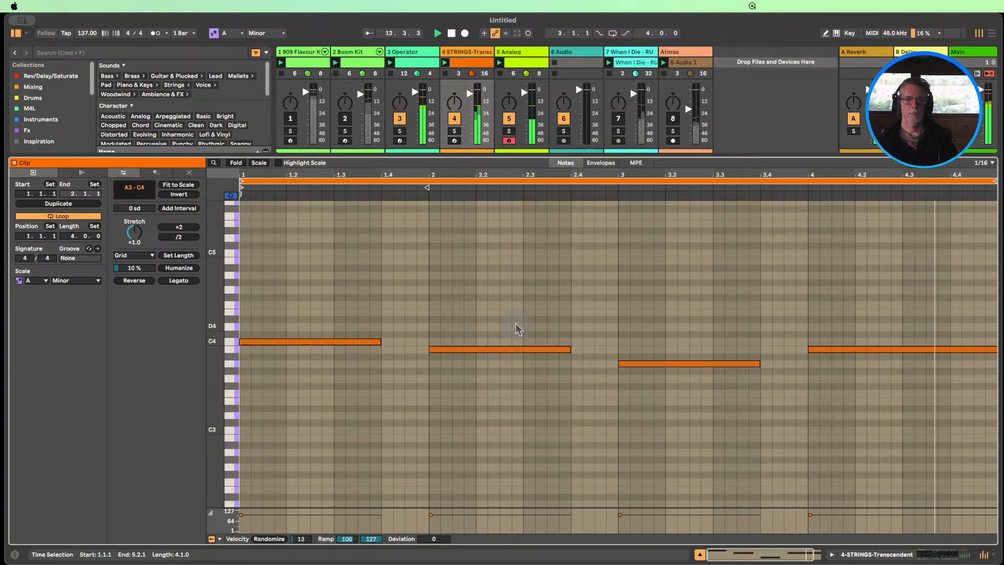
pyautogui.click(700, 555)
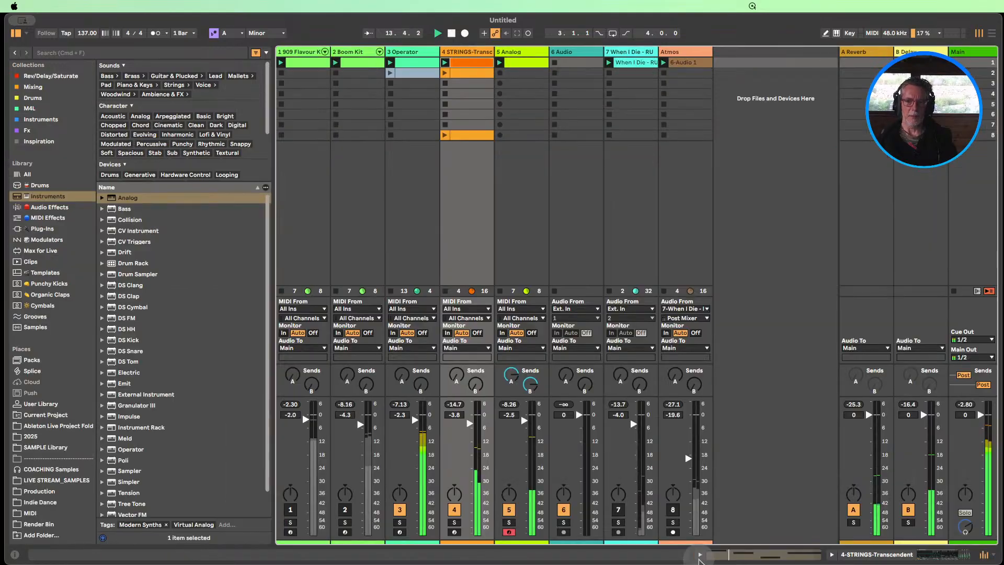
# Delete the STRINGS chord clip in scene 8 and move the STRINGS clip from scene 2 down to scene 9
pyautogui.click(469, 74)
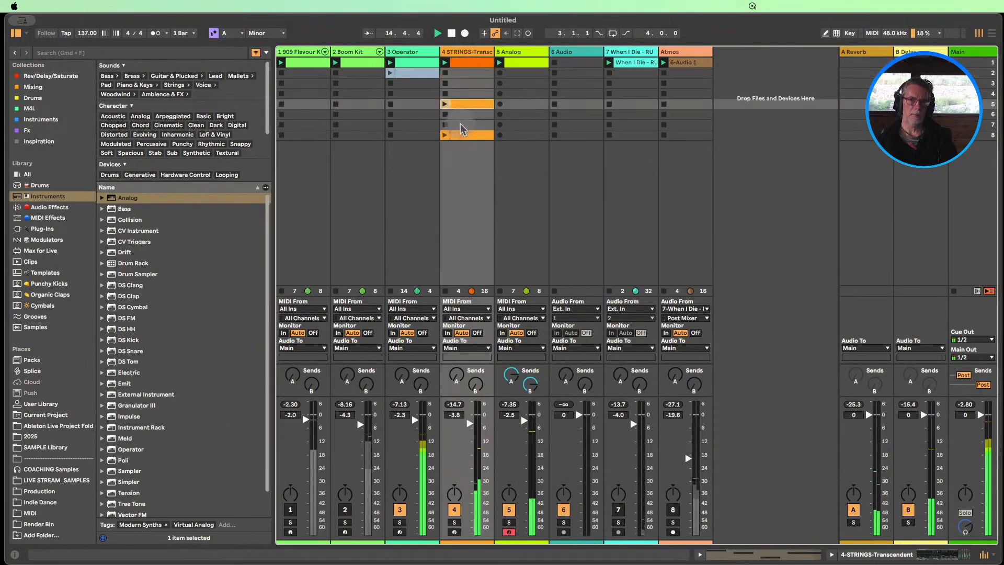
pyautogui.doubleClick(467, 134)
pyautogui.click(452, 34)
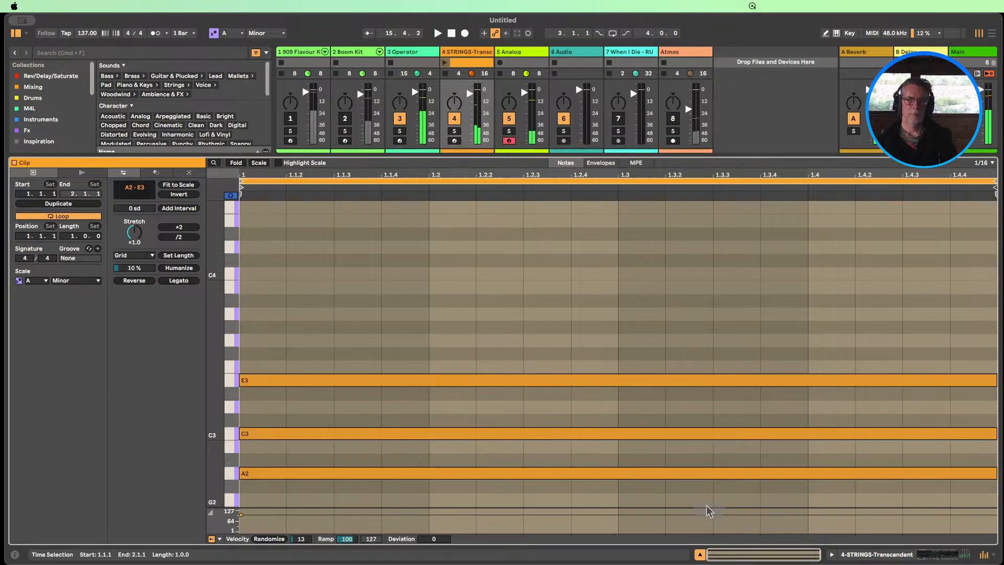
pyautogui.click(700, 554)
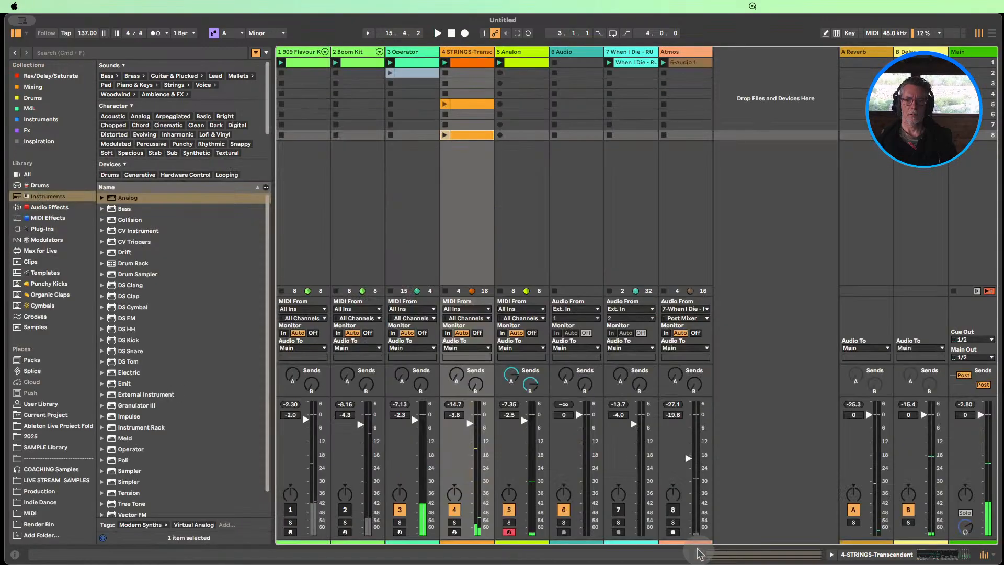
pyautogui.click(468, 135)
pyautogui.press('Delete')
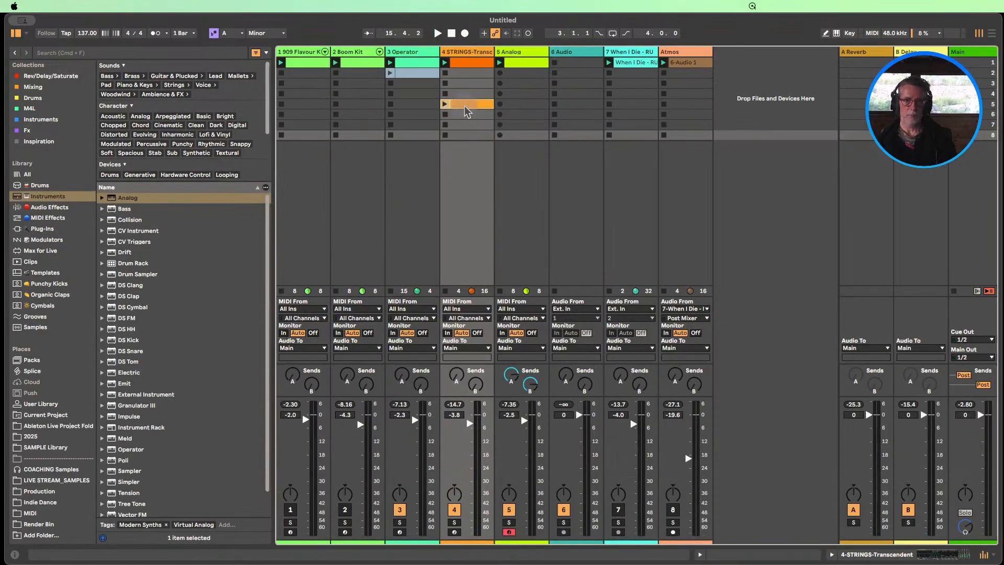
pyautogui.moveTo(467, 111); pyautogui.dragTo(466, 146)
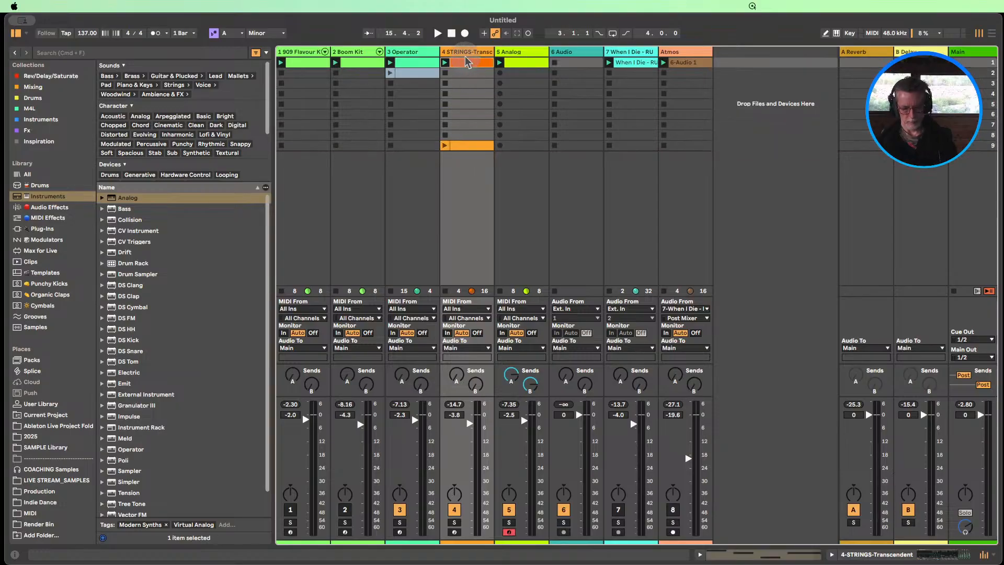
# Duplicate the first STRINGS clip into scene 3 and deactivate the copy's B3 notes in bars 2 and 4
pyautogui.press('super+d')
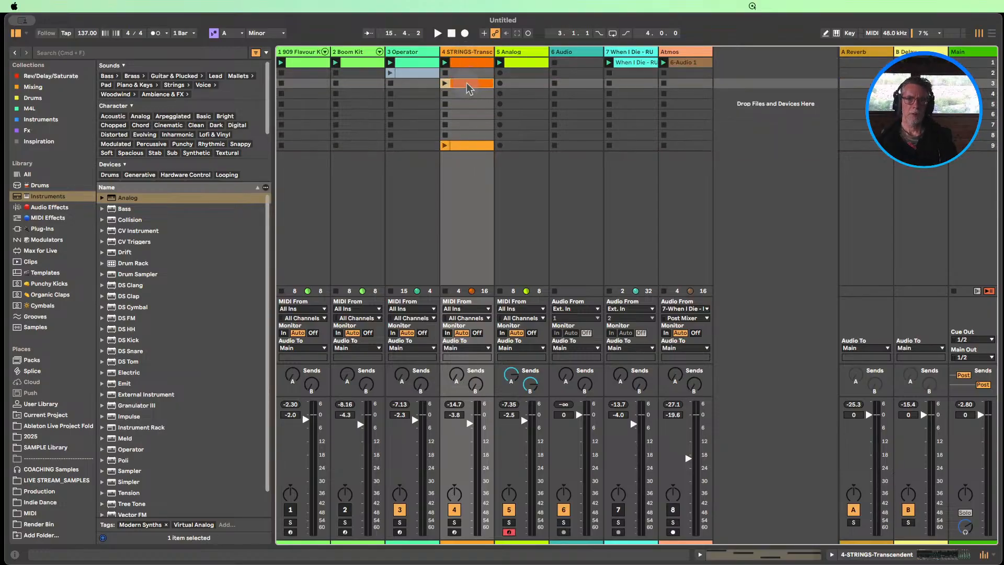
pyautogui.doubleClick(468, 84)
pyautogui.moveTo(527, 426); pyautogui.dragTo(492, 313)
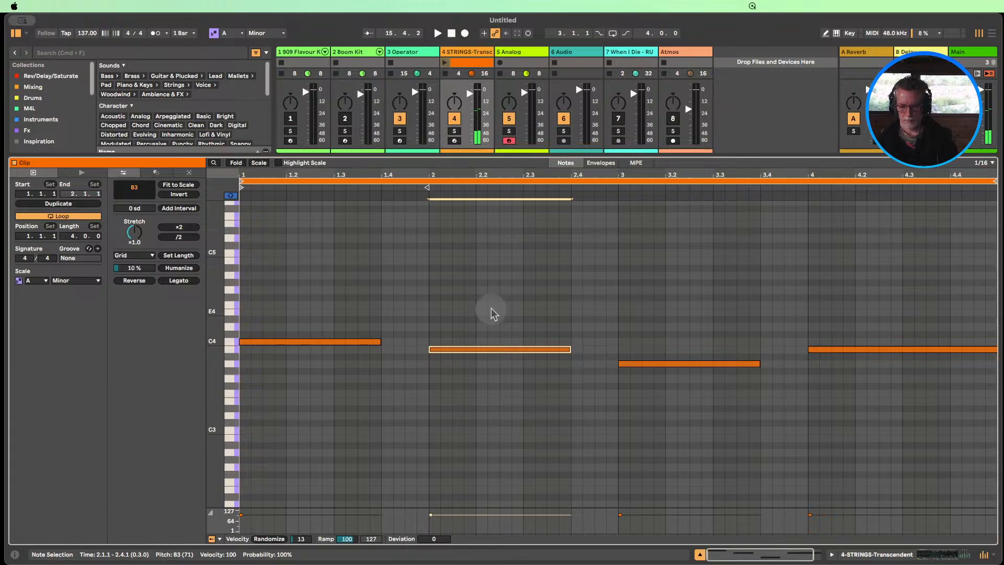
pyautogui.moveTo(863, 414); pyautogui.dragTo(857, 318)
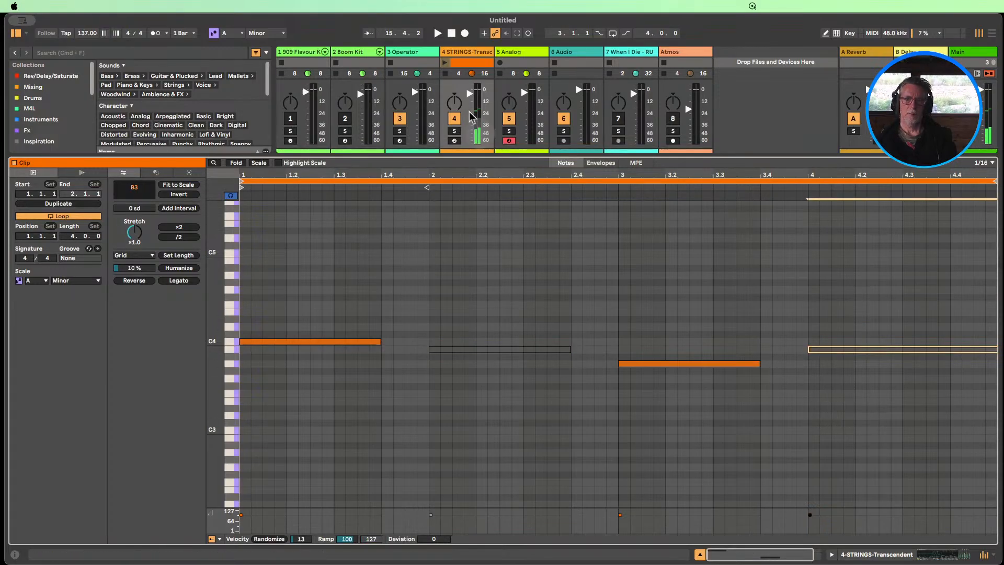
pyautogui.click(701, 554)
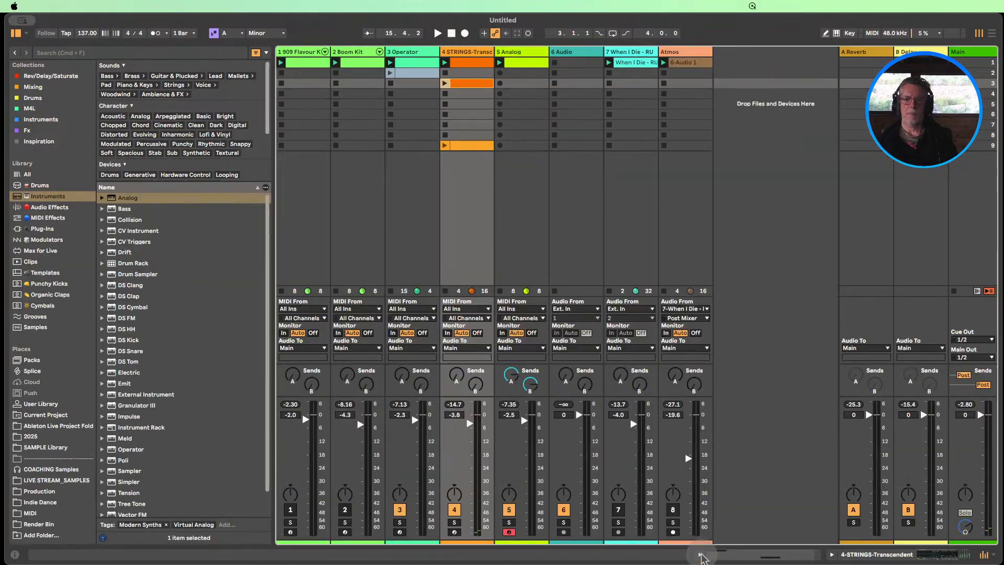
# Try moving the Analog clip's start to 1.3.1 and audition it with the other tracks
pyautogui.doubleClick(518, 62)
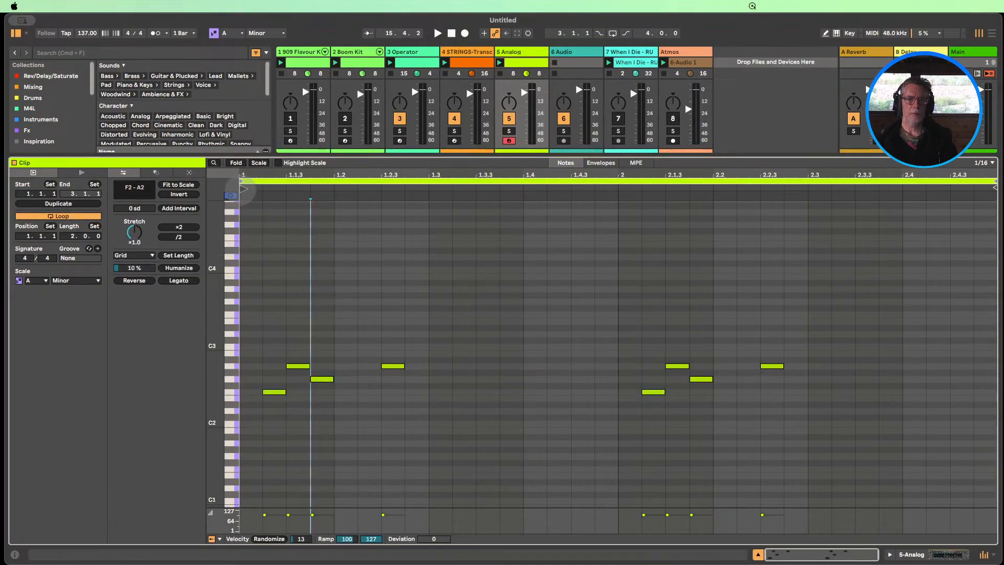
pyautogui.moveTo(242, 186); pyautogui.dragTo(433, 195)
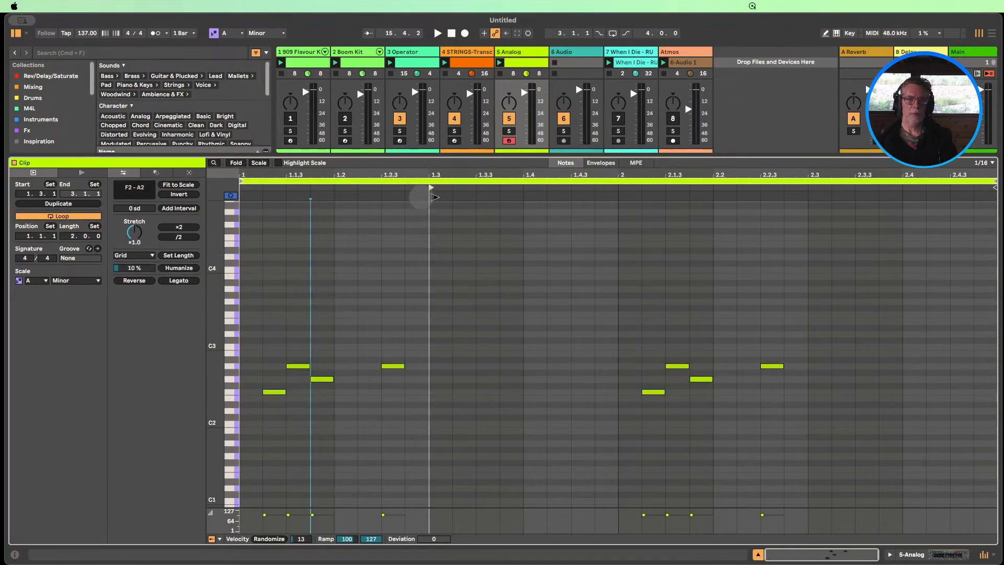
pyautogui.click(501, 63)
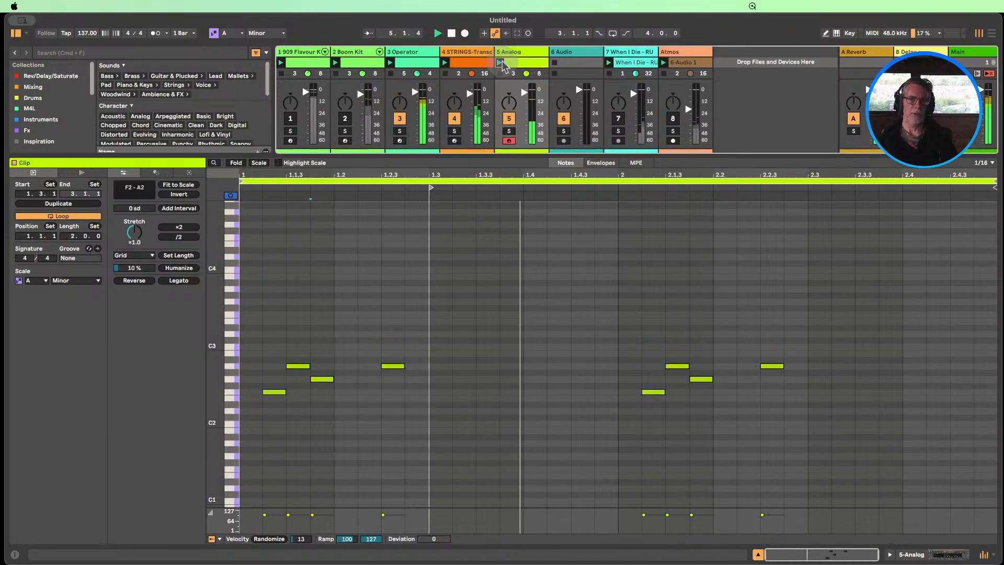
pyautogui.moveTo(562, 156); pyautogui.dragTo(562, 177)
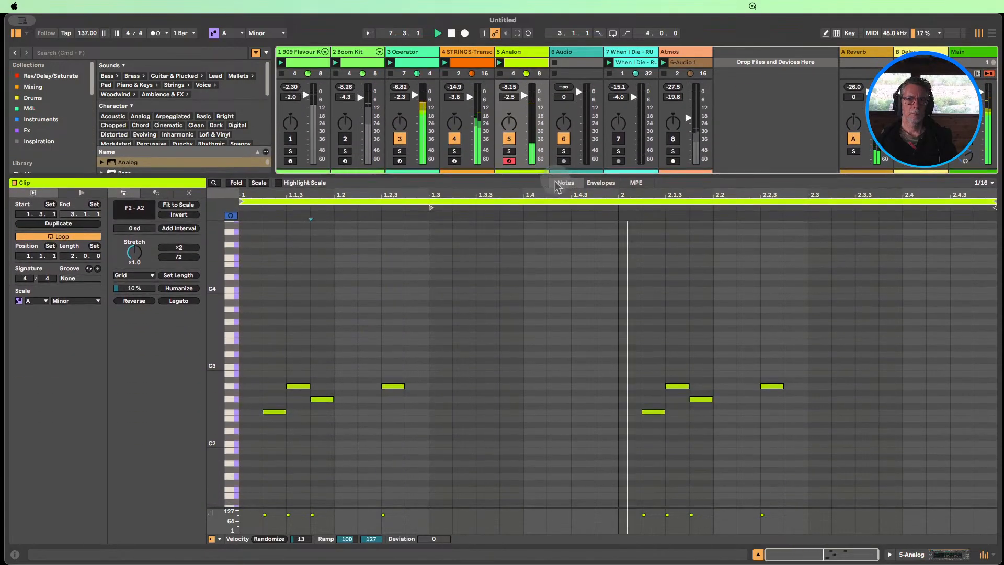
pyautogui.press('space')
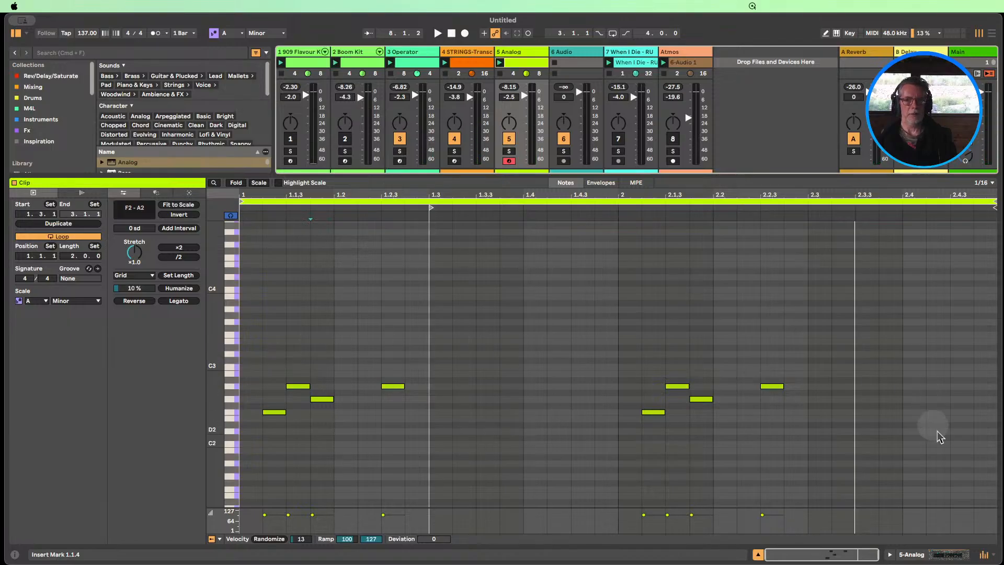
# Shift all notes in the Analog clip two beats forward to begin at 1.3.2 and return the clip start to 1.1.1
pyautogui.moveTo(814, 464); pyautogui.dragTo(242, 325)
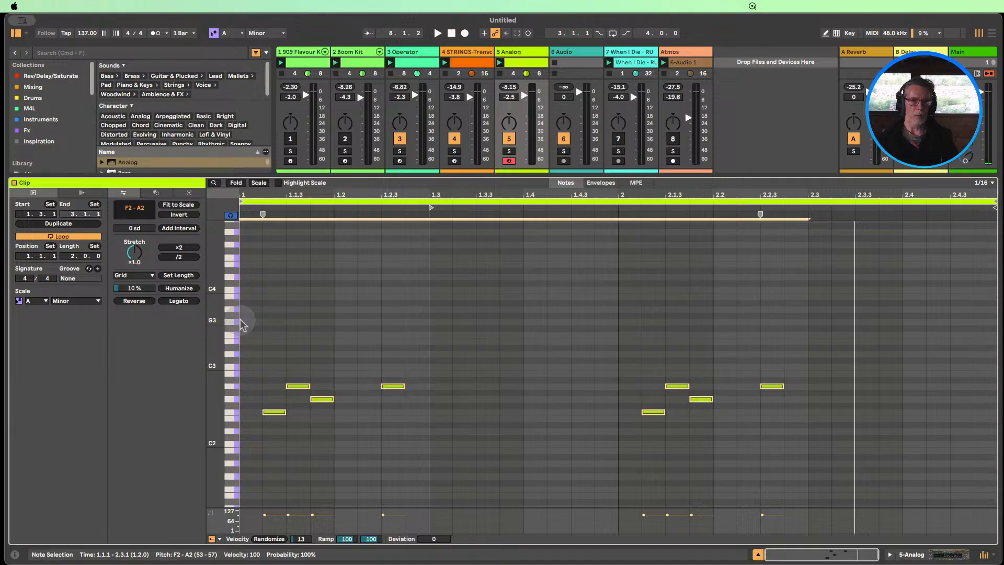
pyautogui.press('Right')
pyautogui.press('Right')
pyautogui.press('Right')
pyautogui.press('Right')
pyautogui.press('Right')
pyautogui.press('Right')
pyautogui.press('Right')
pyautogui.press('Right')
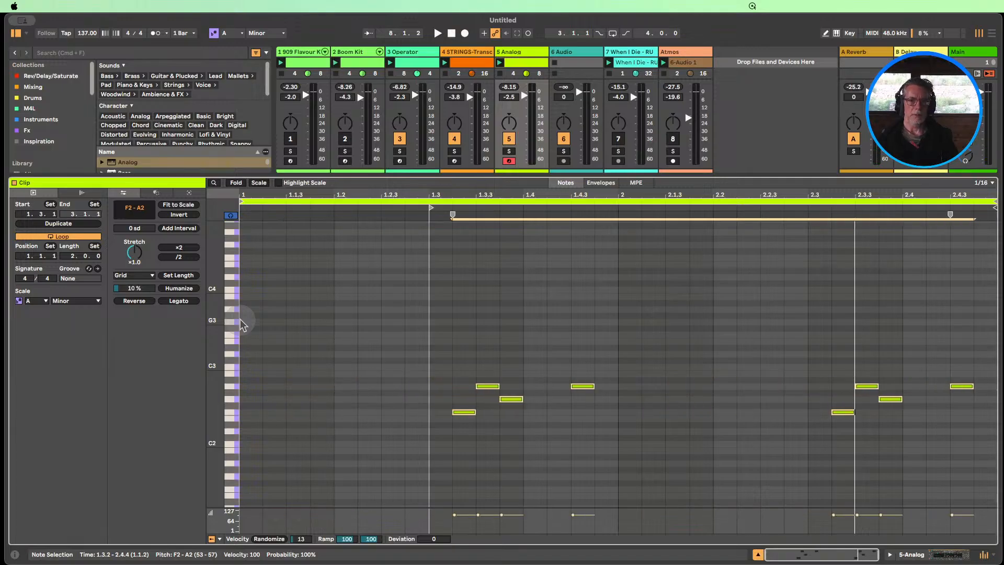
pyautogui.moveTo(432, 209); pyautogui.dragTo(236, 212)
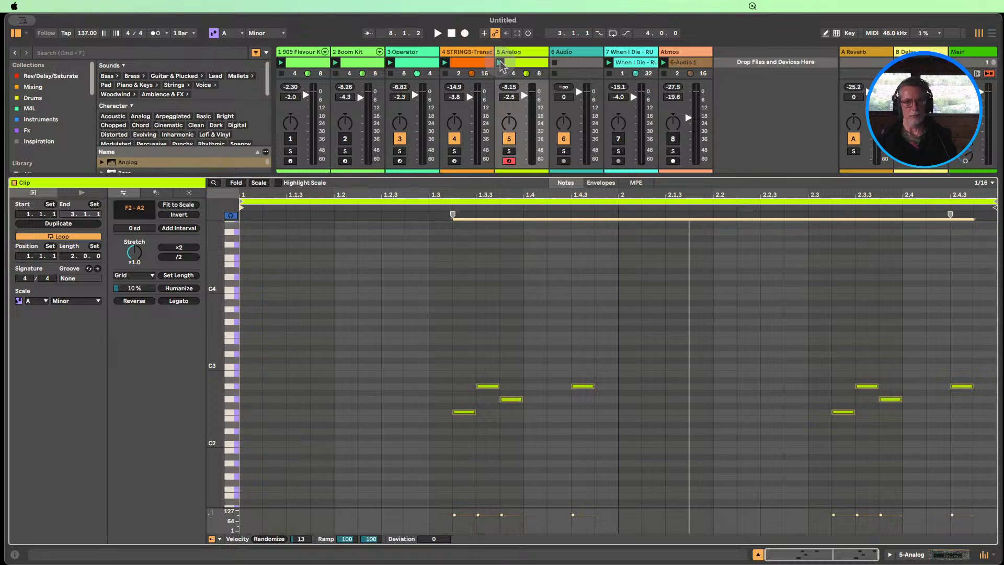
pyautogui.click(472, 64)
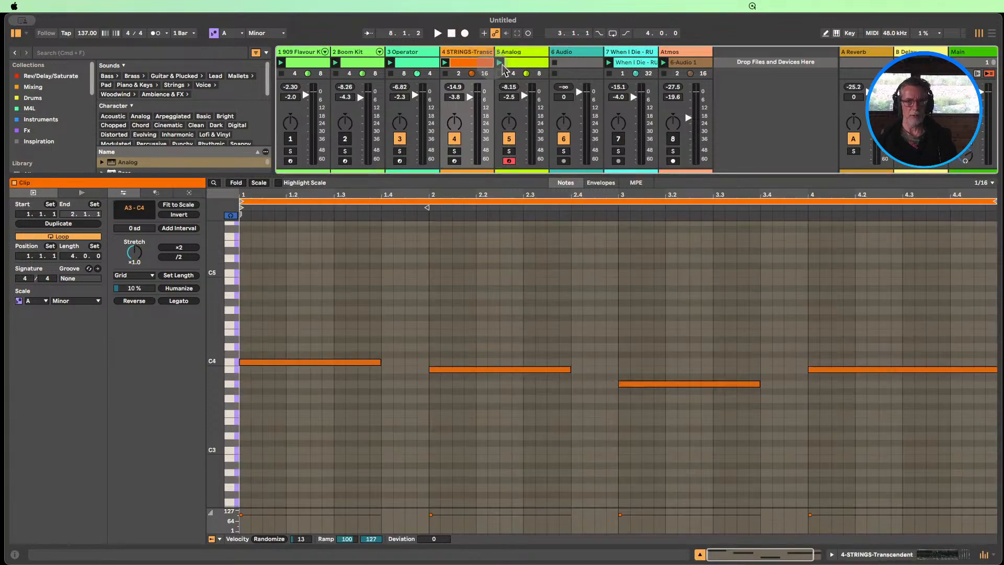
pyautogui.click(534, 62)
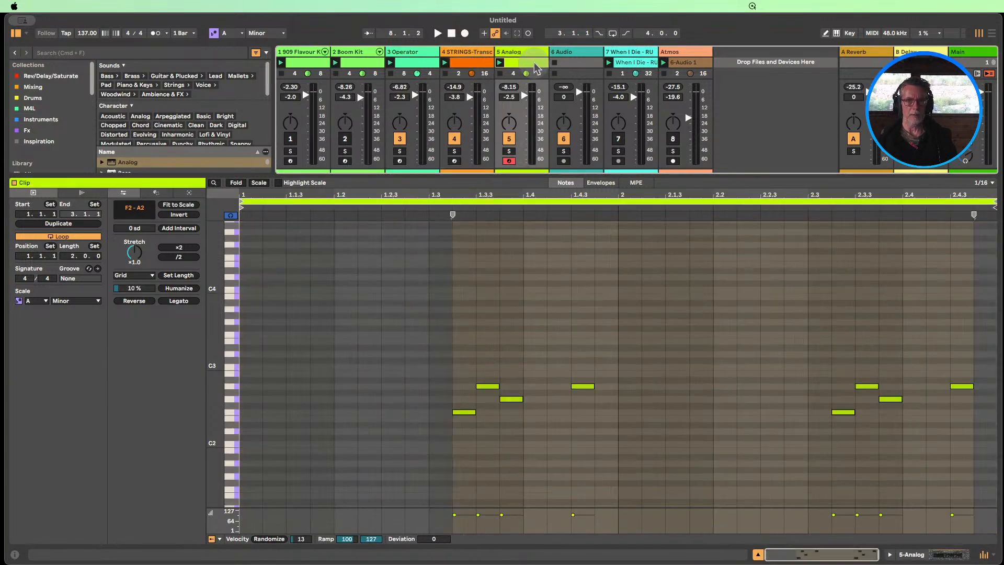
# Move the original STRINGS clip from scene 1 to scene 4 and the partly muted variation from scene 3 into scene 1
pyautogui.click(758, 555)
pyautogui.click(475, 67)
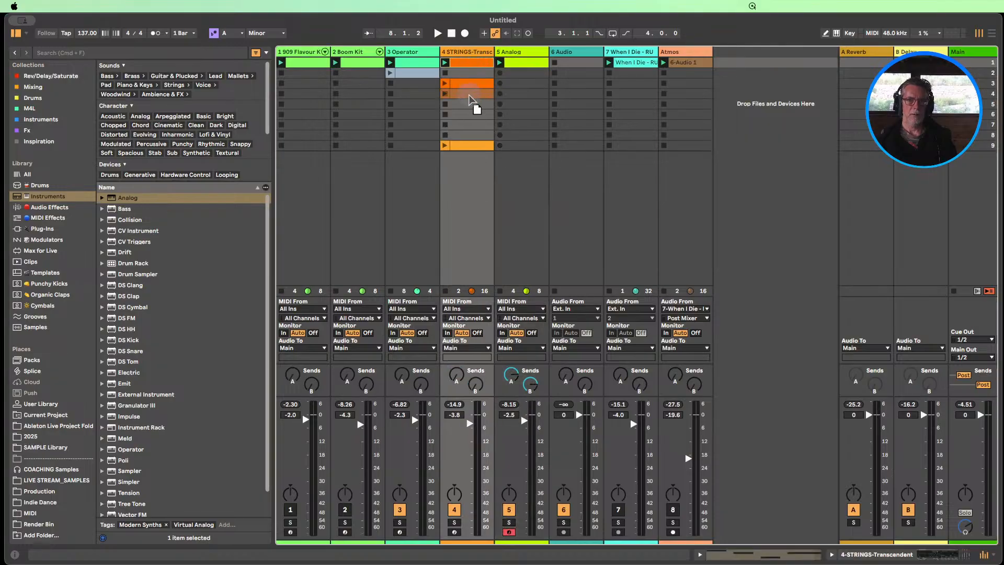
pyautogui.moveTo(469, 99); pyautogui.dragTo(469, 97)
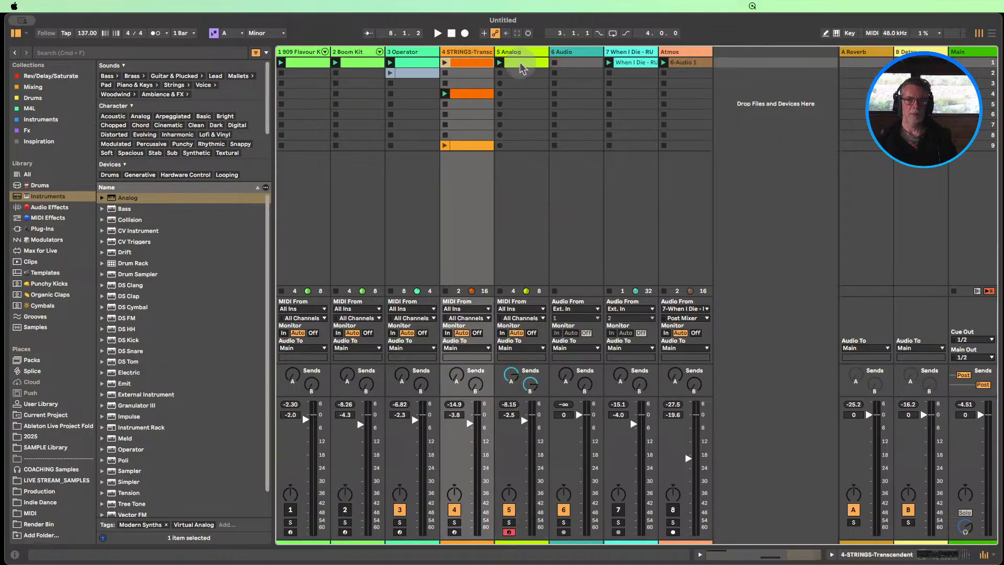
# Display the scene 1 STRINGS and Analog clips together in the note editor and compare their timing
pyautogui.click(477, 67)
pyautogui.doubleClick(476, 63)
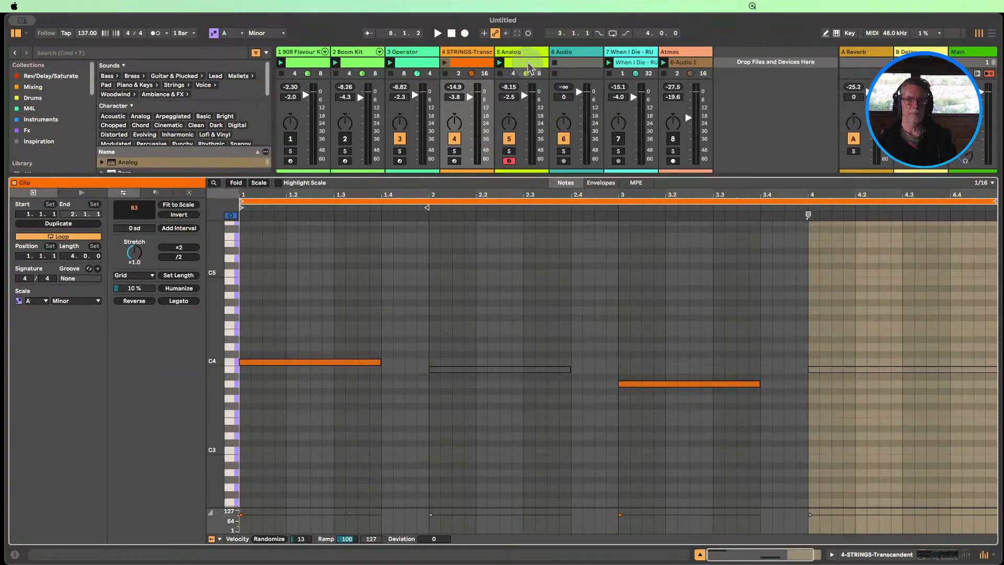
pyautogui.keyDown('shift'); pyautogui.click(527, 63); pyautogui.keyUp('shift')
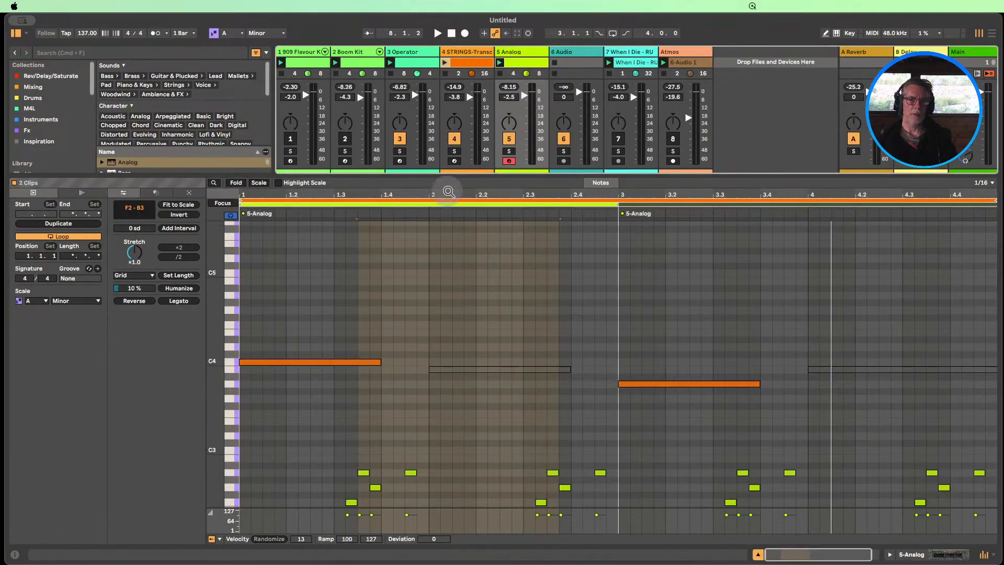
pyautogui.moveTo(448, 189); pyautogui.dragTo(447, 187)
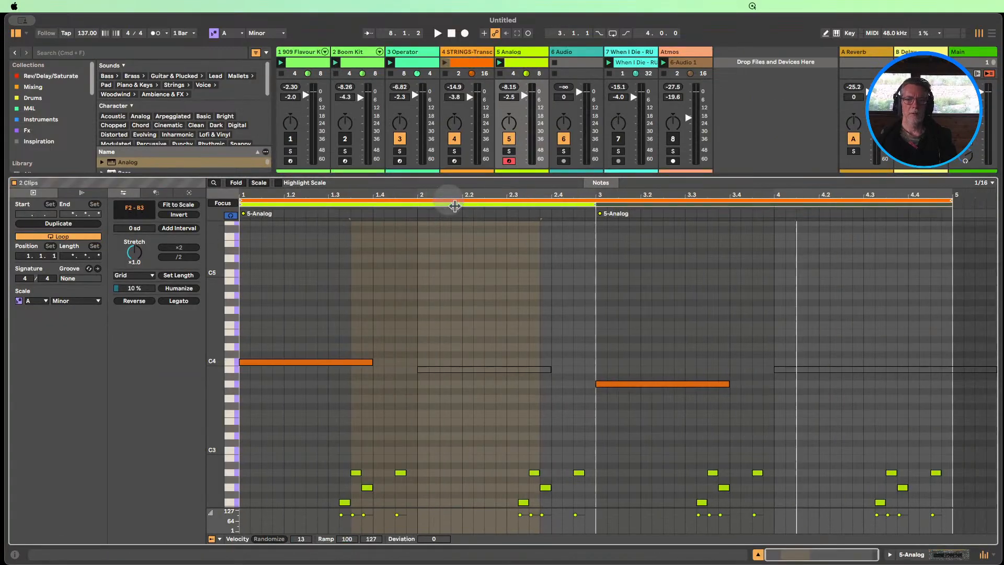
pyautogui.click(513, 66)
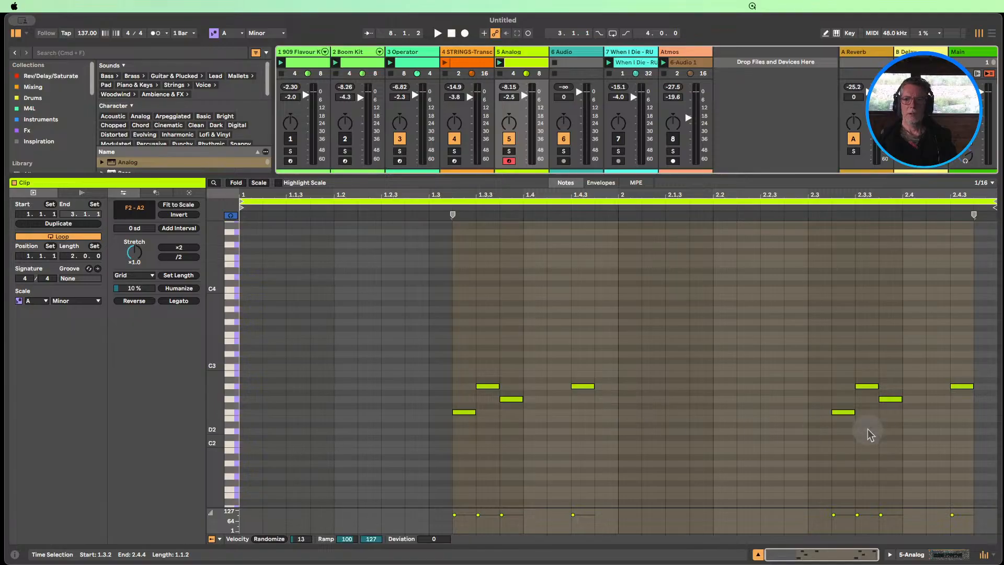
# Duplicate the Analog clip's loop to four bars and deactivate its notes in bars 2 and 4
pyautogui.click(55, 223)
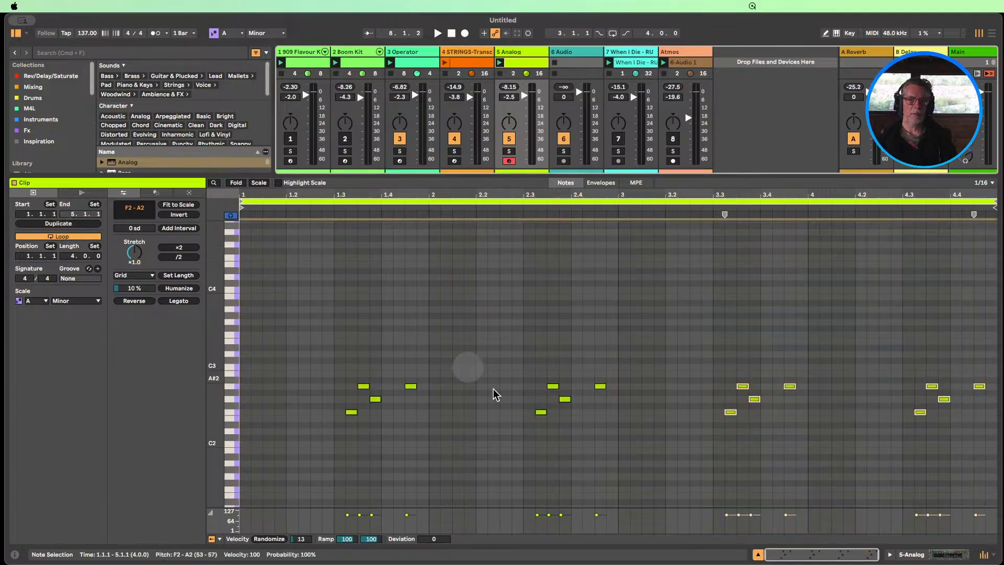
pyautogui.moveTo(607, 438); pyautogui.dragTo(520, 346)
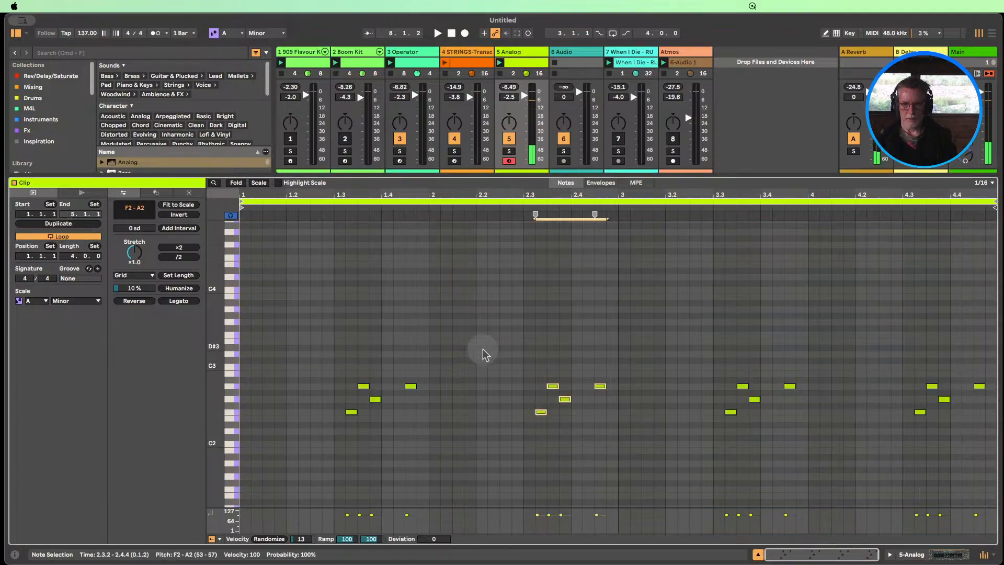
pyautogui.press('0')
pyautogui.moveTo(983, 445); pyautogui.dragTo(892, 365)
pyautogui.press('0')
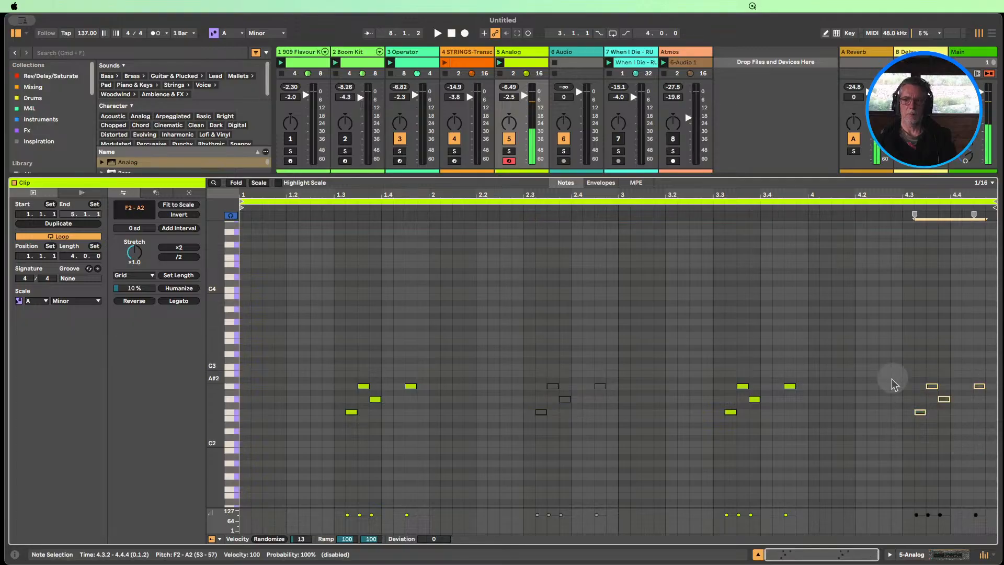
# Compare the Analog pattern with STRINGS and invert it, deactivating the notes in bars 1 and 3 and reactivating those in bars 2 and 4
pyautogui.click(465, 62)
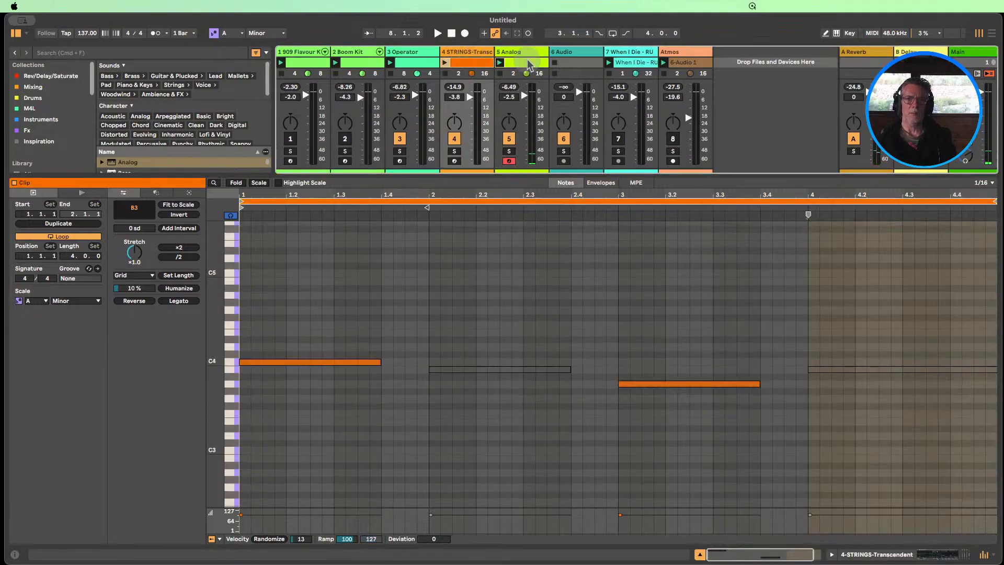
pyautogui.keyDown('shift'); pyautogui.click(529, 63); pyautogui.keyUp('shift')
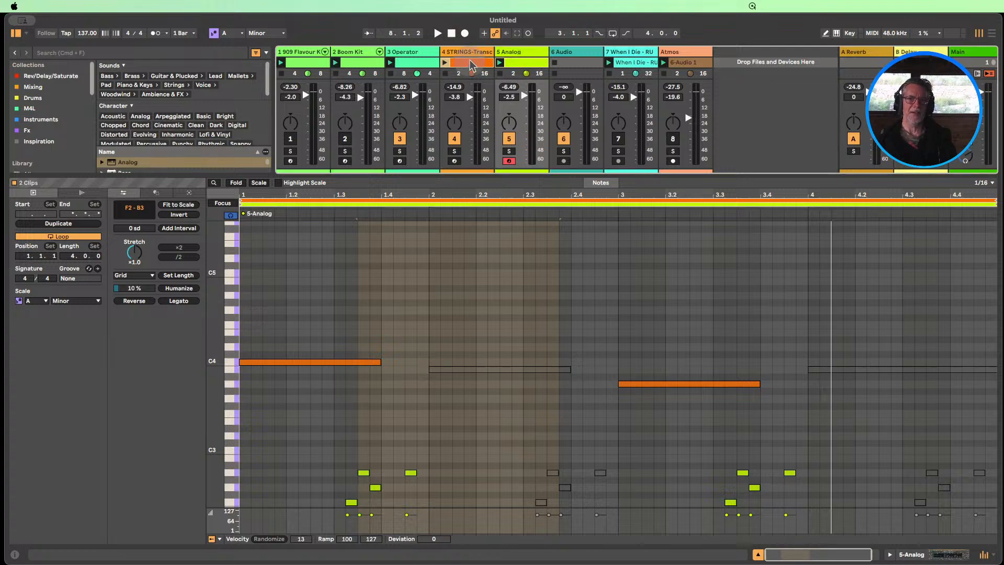
pyautogui.click(527, 65)
pyautogui.moveTo(428, 444); pyautogui.dragTo(335, 356)
pyautogui.press('0')
pyautogui.click(603, 436)
pyautogui.moveTo(605, 441); pyautogui.dragTo(526, 347)
pyautogui.press('0')
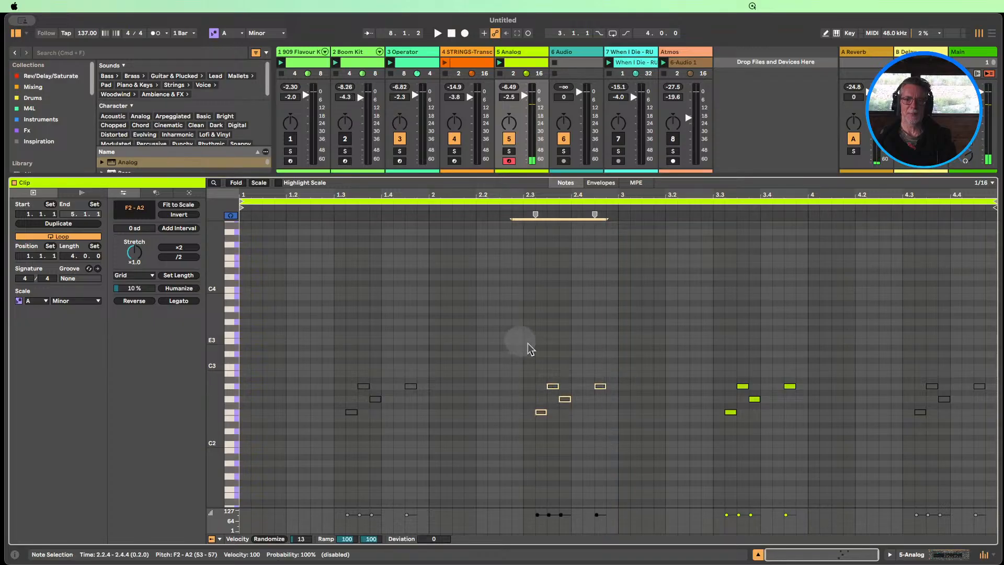
pyautogui.moveTo(813, 431); pyautogui.dragTo(700, 359)
pyautogui.press('0')
pyautogui.moveTo(984, 438); pyautogui.dragTo(896, 365)
pyautogui.press('0')
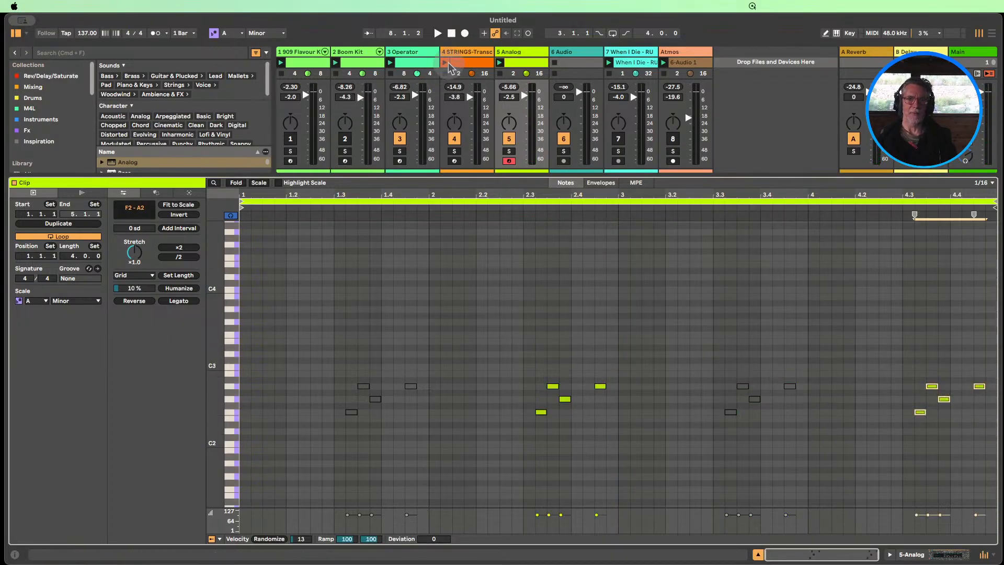
# Audition the scene 1 STRINGS clip with the Boom Kit and 909 Flavour tracks turned back on, and stop playback
pyautogui.click(445, 63)
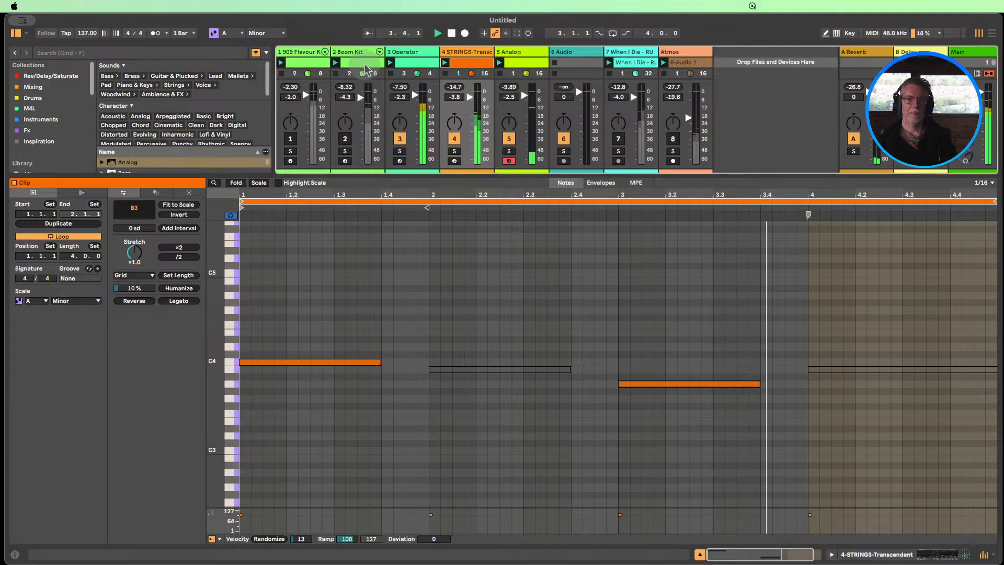
pyautogui.click(346, 138)
pyautogui.click(345, 138)
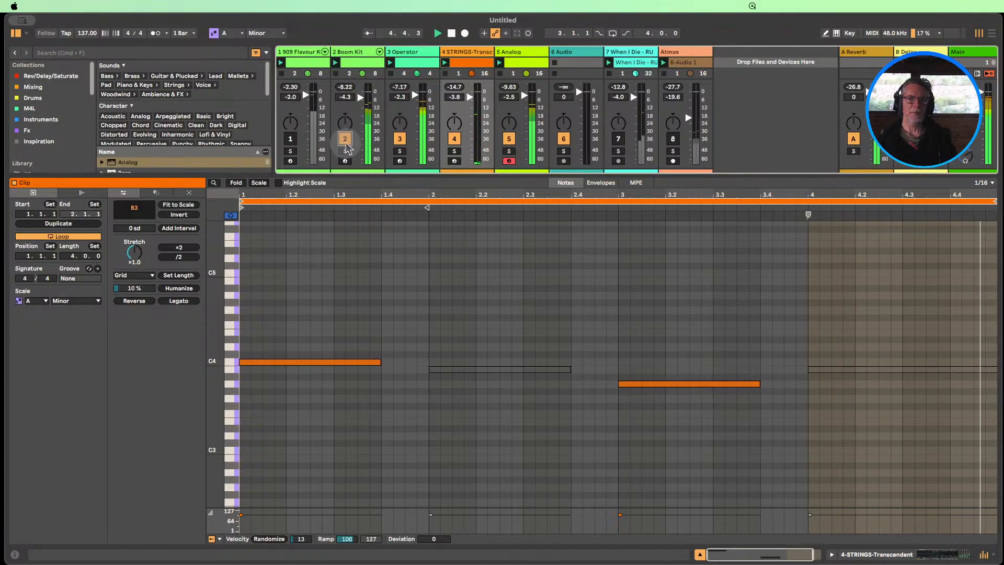
pyautogui.click(290, 139)
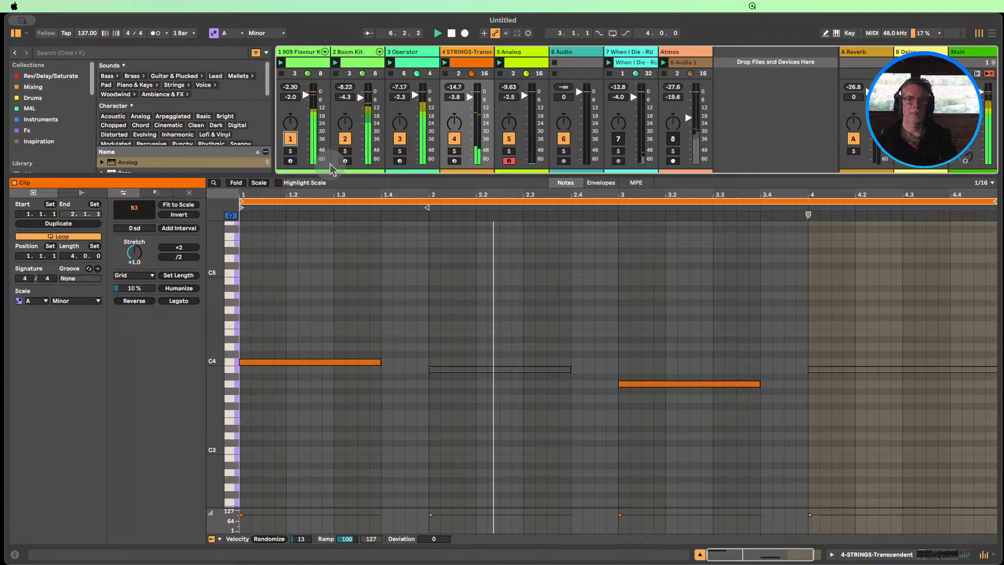
pyautogui.click(700, 555)
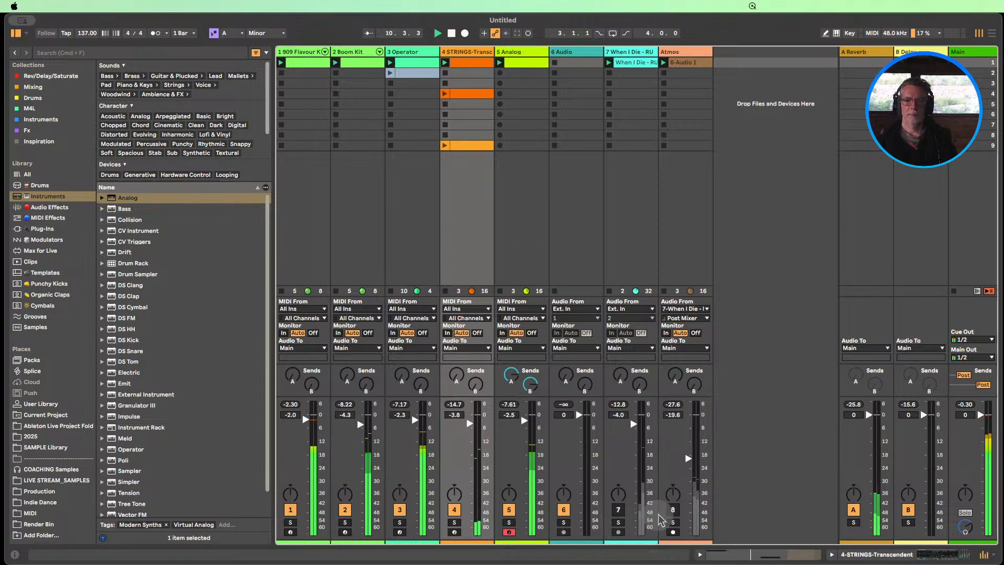
pyautogui.click(673, 509)
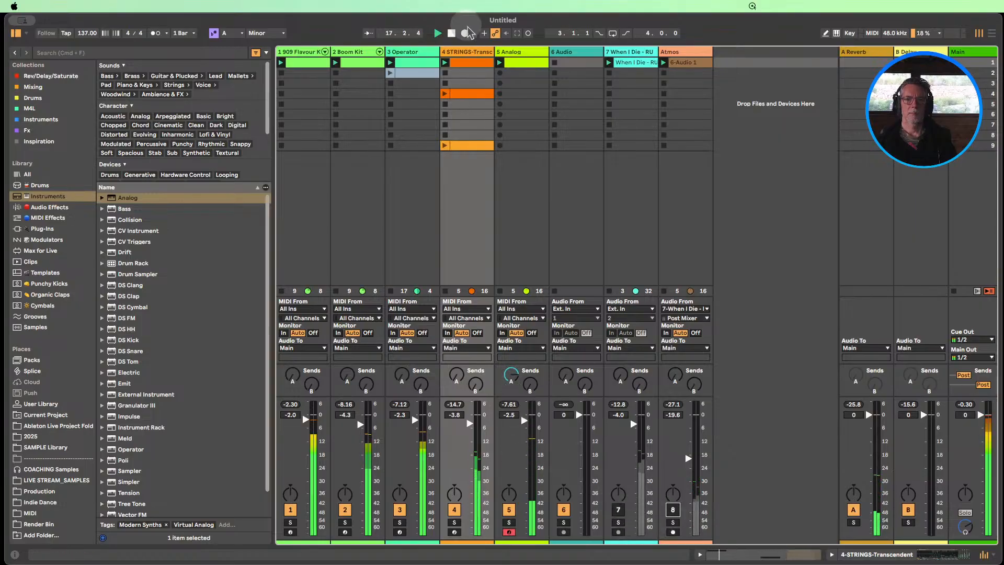
pyautogui.click(452, 33)
# Add the Echo audio effect after the Analog instrument on the Analog track
pyautogui.doubleClick(513, 52)
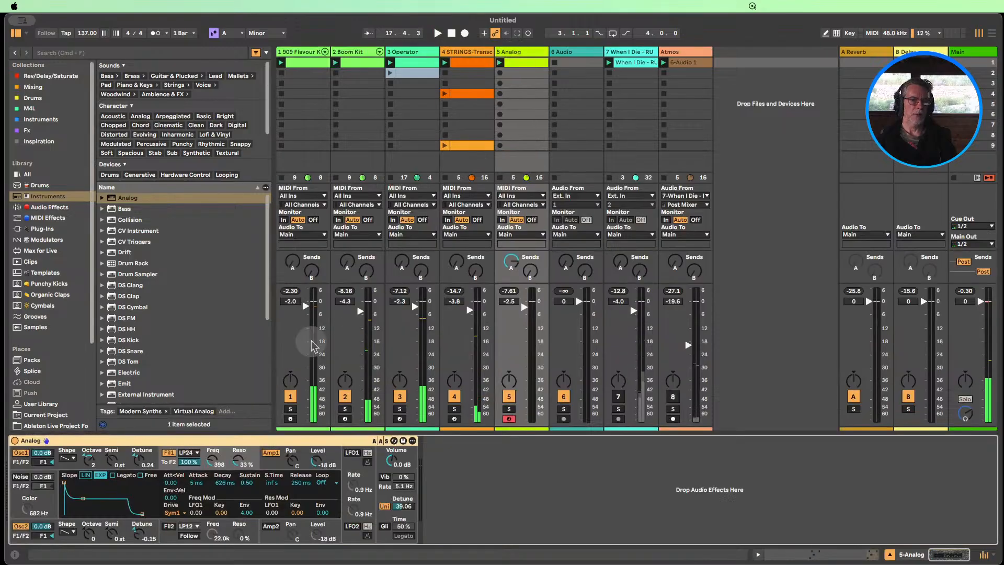
pyautogui.scroll(-1, 162, 325)
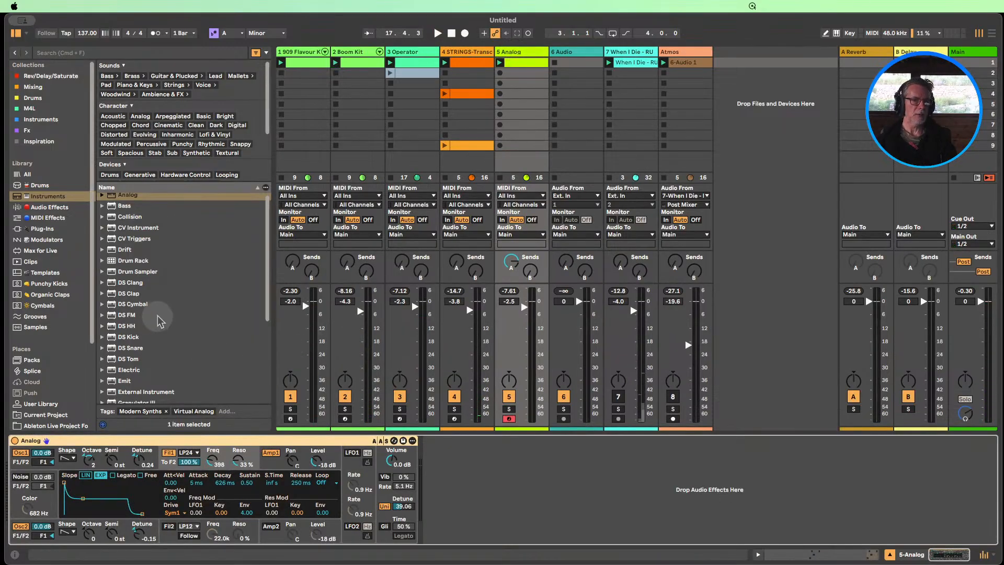
pyautogui.click(46, 207)
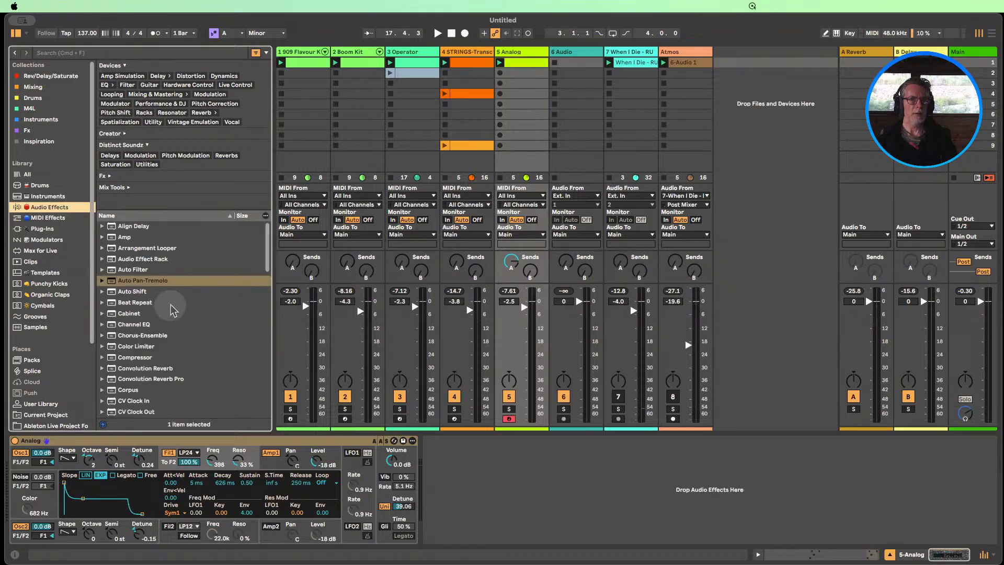
pyautogui.scroll(-4, 173, 311)
pyautogui.scroll(-3, 163, 330)
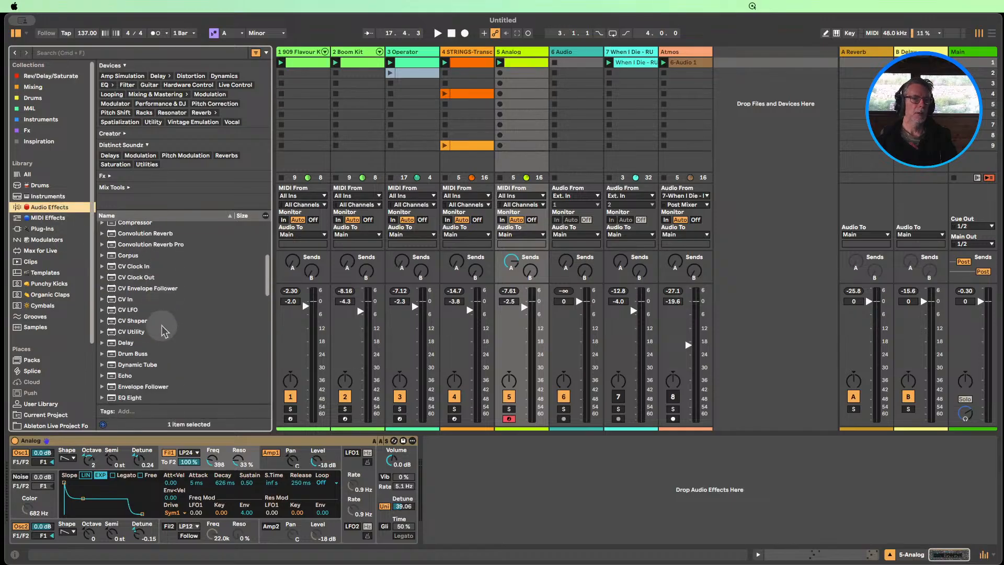
pyautogui.moveTo(125, 373); pyautogui.dragTo(508, 489)
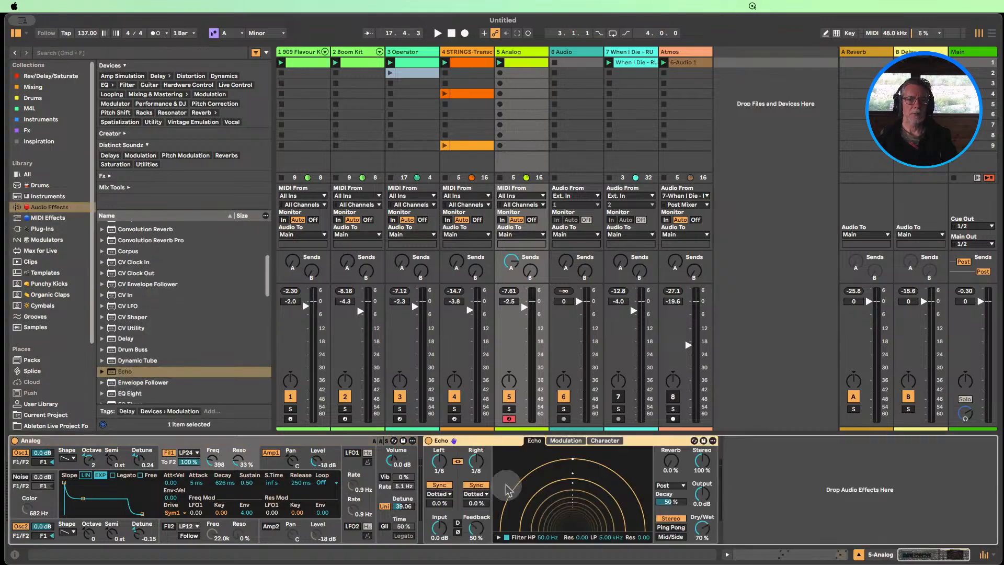
# With the Analog clip playing, set Echo's feedback to 76% and raise the synth's Filter 1 frequency to about 2.3 kHz
pyautogui.click(500, 63)
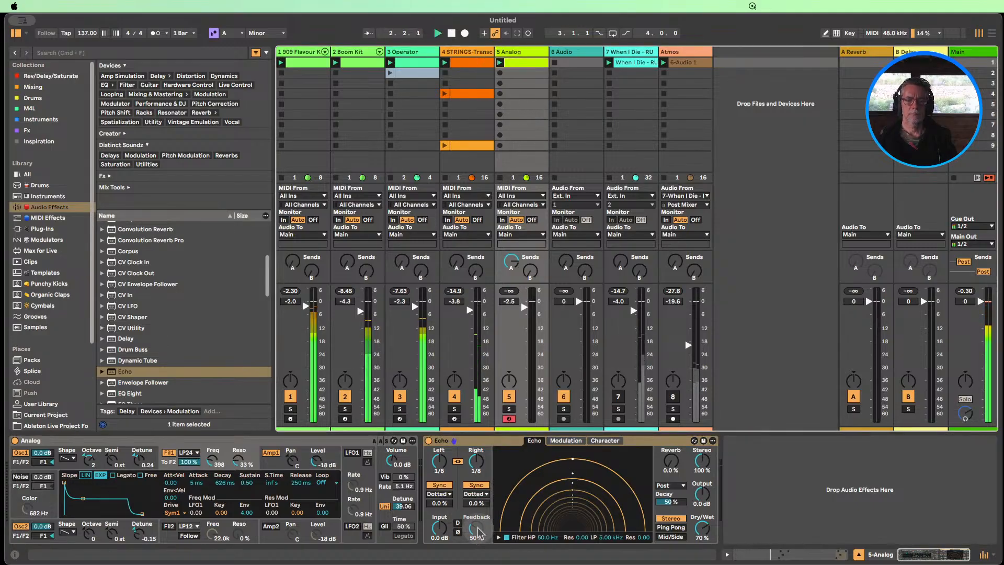
pyautogui.moveTo(478, 533)
pyautogui.mouseDown()
pyautogui.moveTo(477, 515)
pyautogui.moveTo(475, 528)
pyautogui.mouseUp()
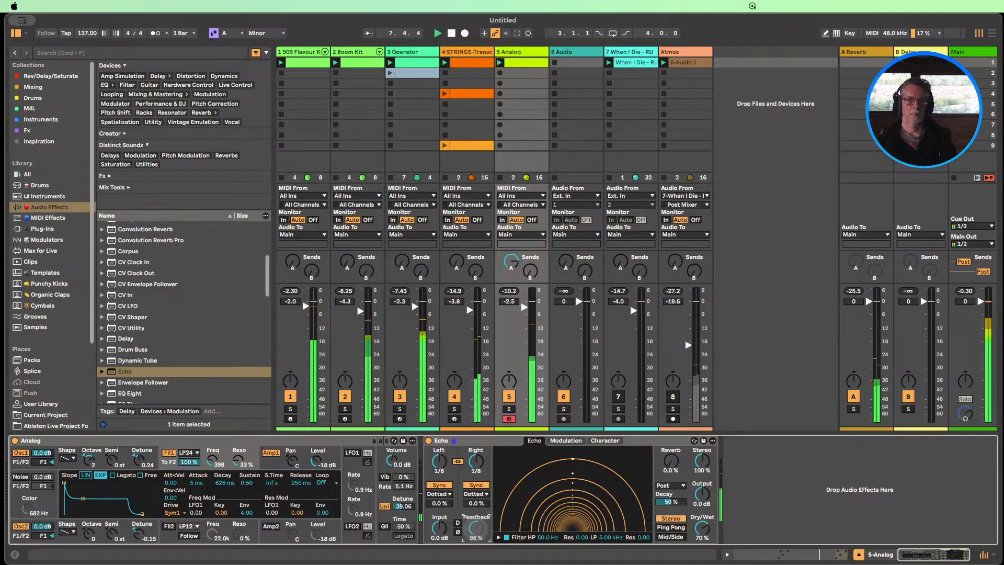
pyautogui.moveTo(476, 529); pyautogui.dragTo(480, 534)
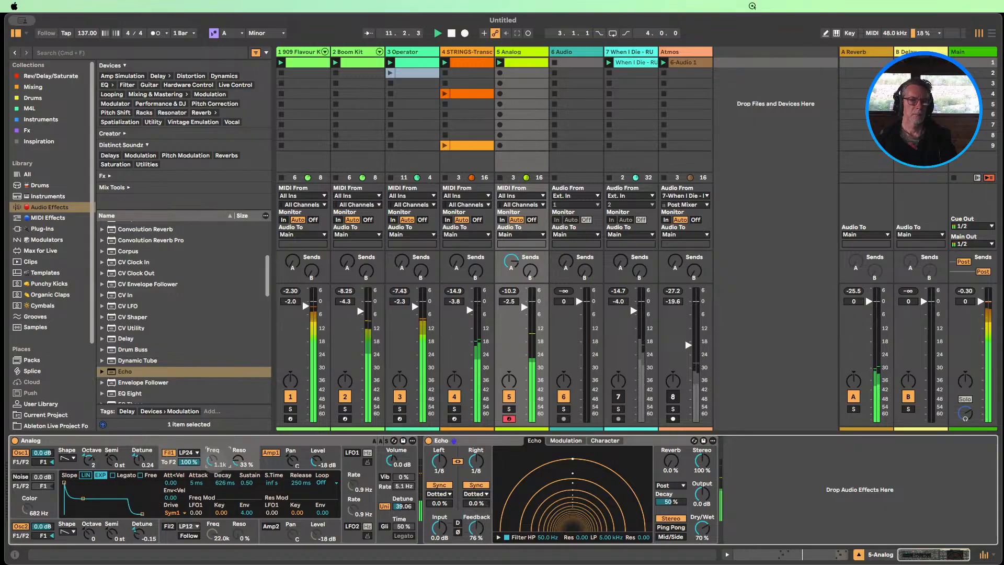
pyautogui.moveTo(210, 463); pyautogui.dragTo(209, 452)
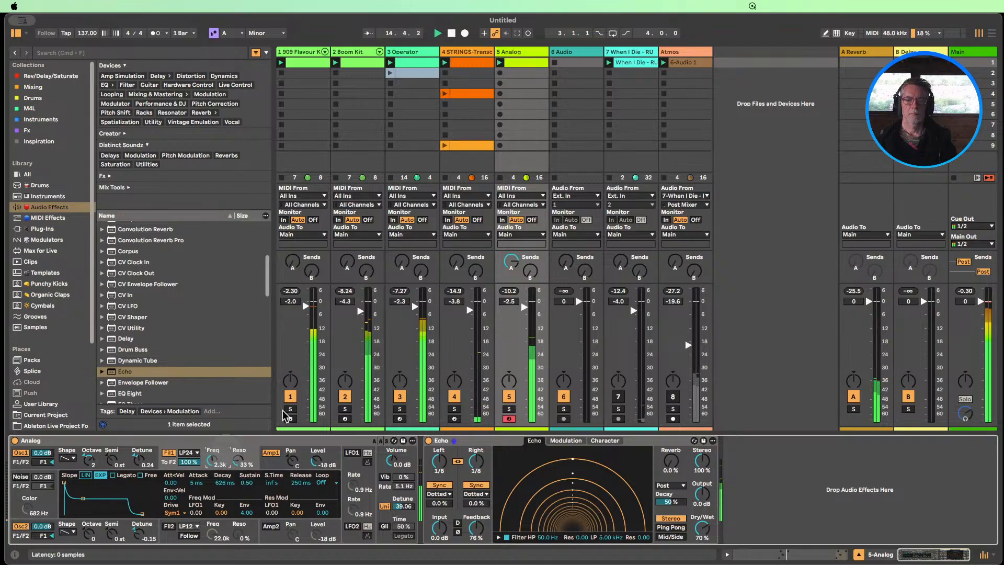
# Move the STRINGS clip from scene 4 to scene 2 and rename it 2
pyautogui.moveTo(455, 98); pyautogui.dragTo(461, 73)
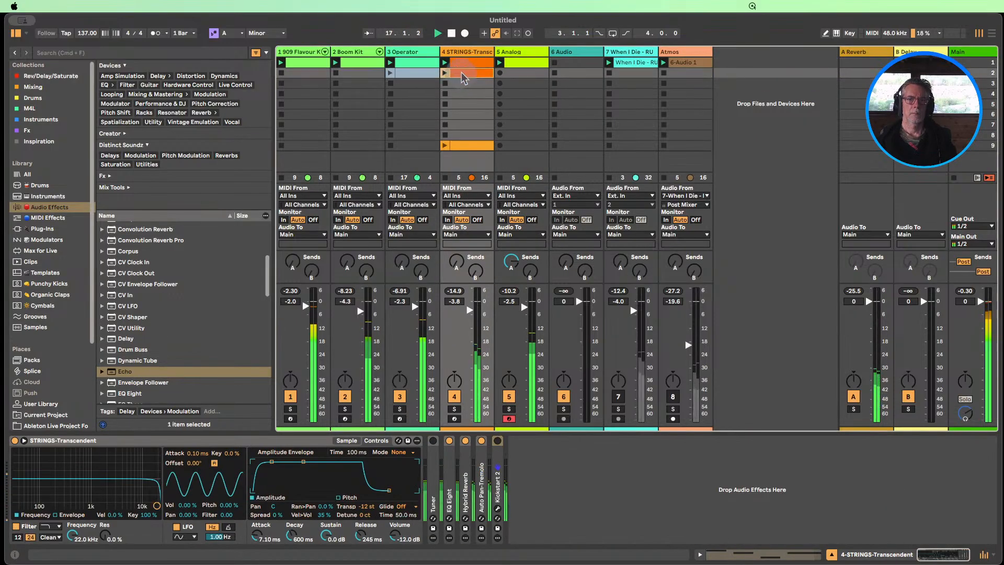
pyautogui.press('super+r')
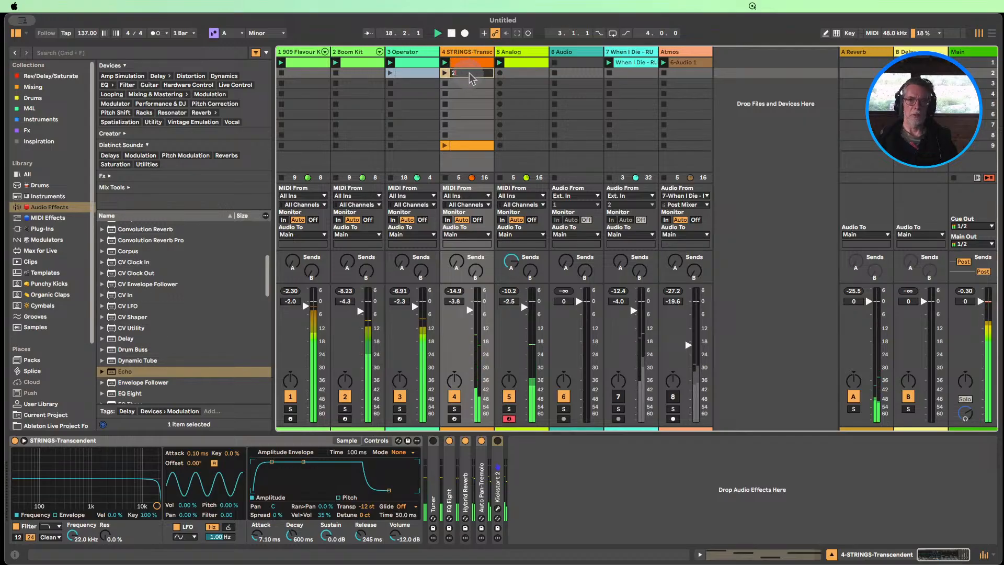
pyautogui.click(470, 84)
pyautogui.doubleClick(469, 74)
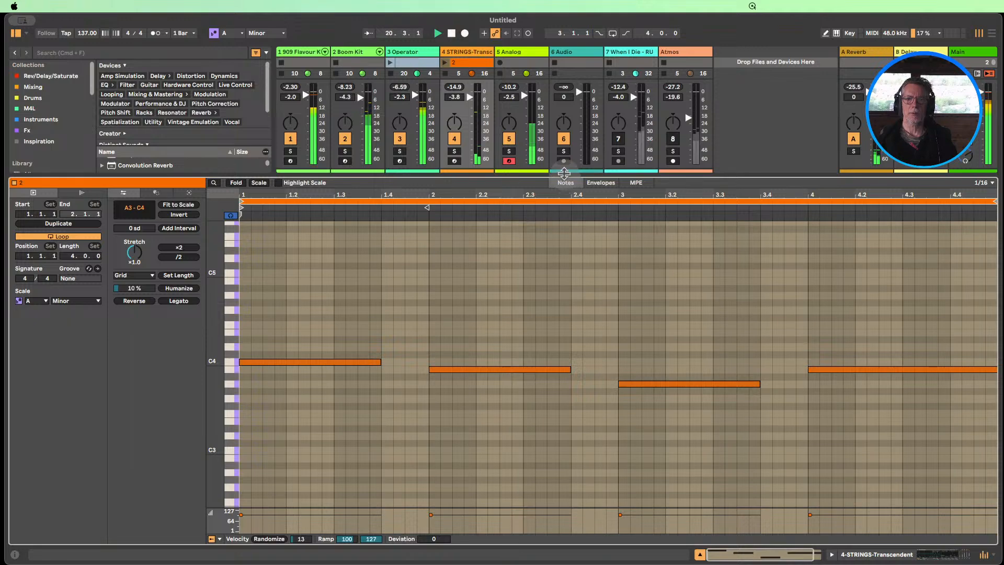
pyautogui.moveTo(567, 176); pyautogui.dragTo(572, 408)
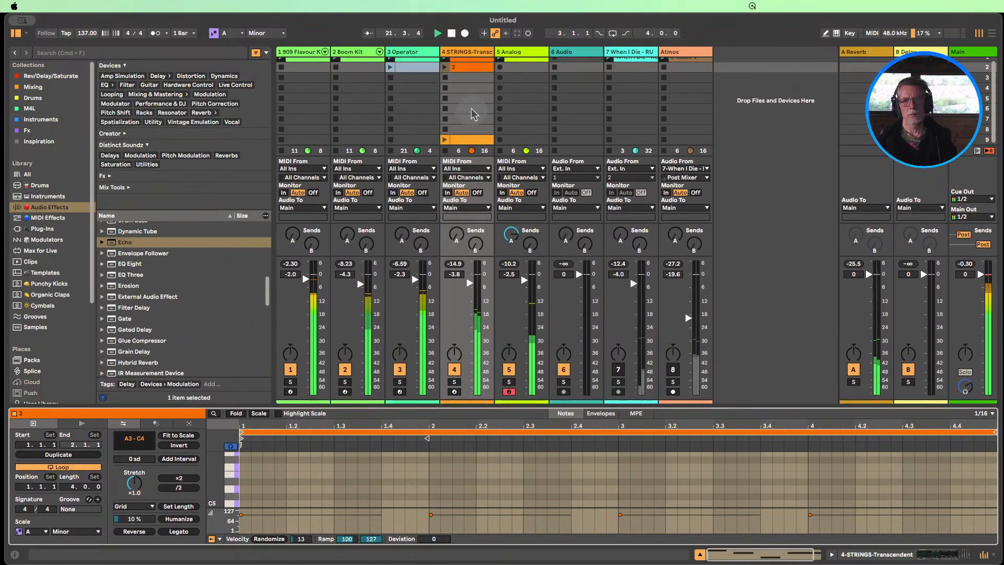
# Rename the STRINGS clip in scene 1 as 1
pyautogui.click(481, 64)
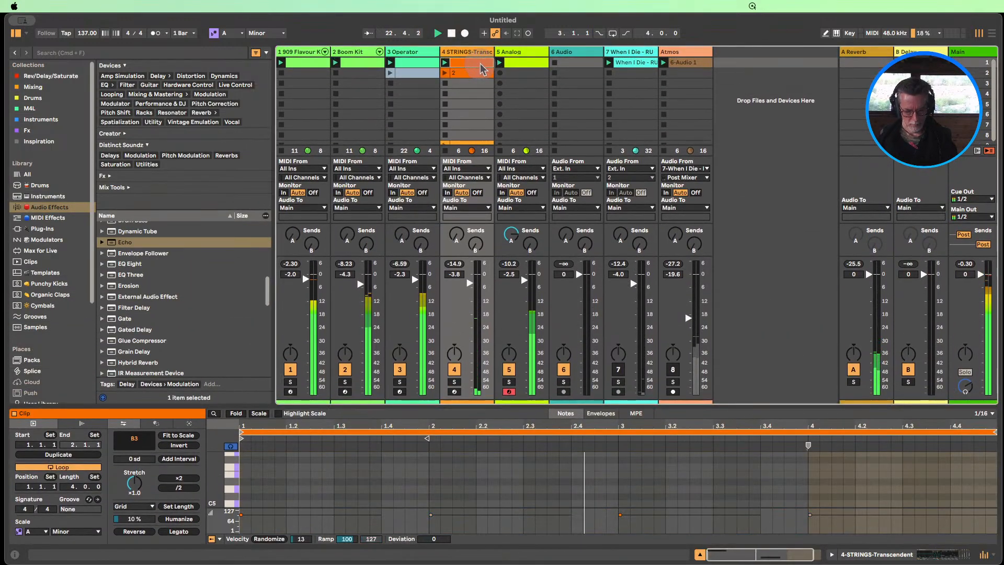
pyautogui.press('super+r')
pyautogui.write('1')
pyautogui.click(459, 83)
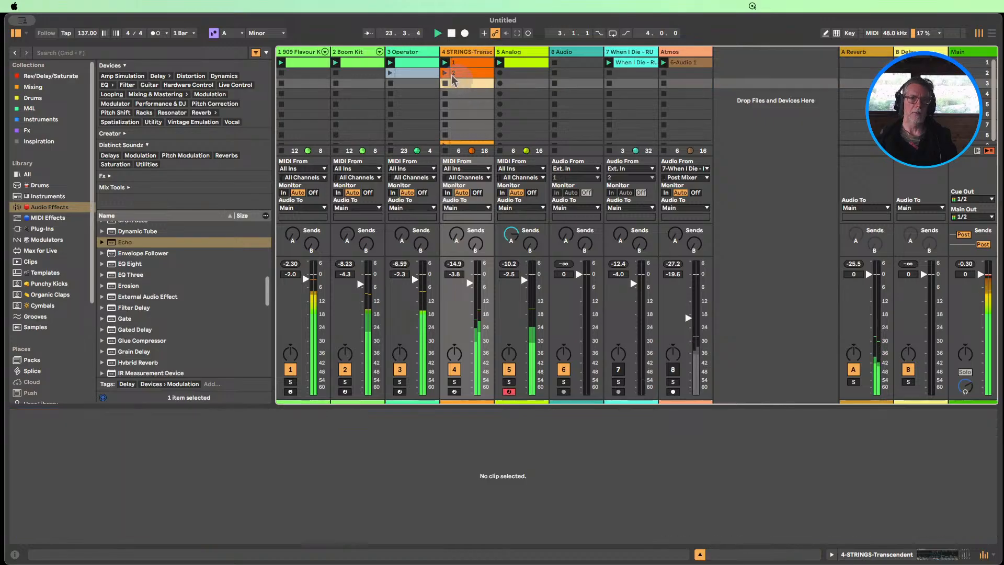
# Rename the Analog track as Lead and the STRINGS-Transcendent track as Strings
pyautogui.click(523, 51)
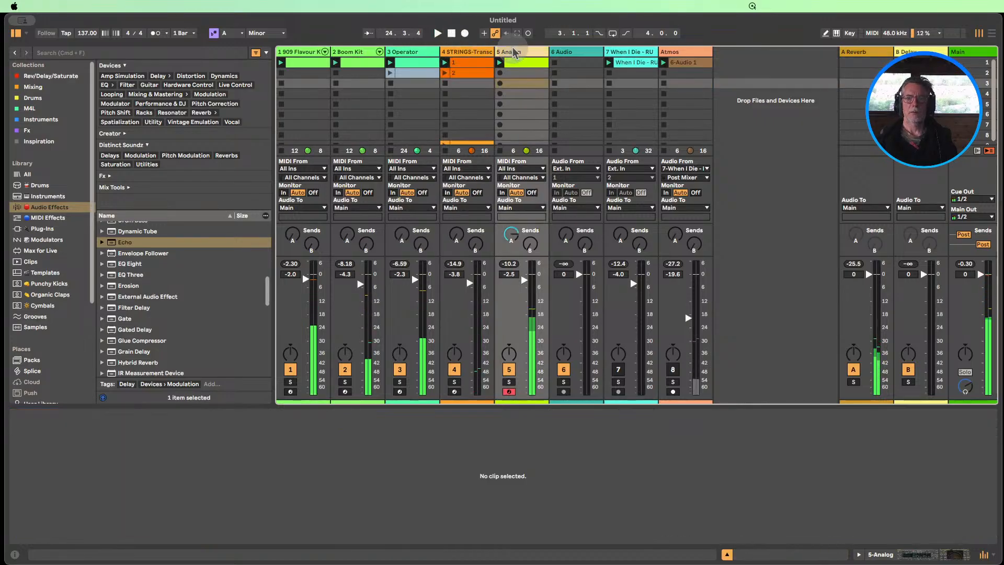
pyautogui.write('Lea')
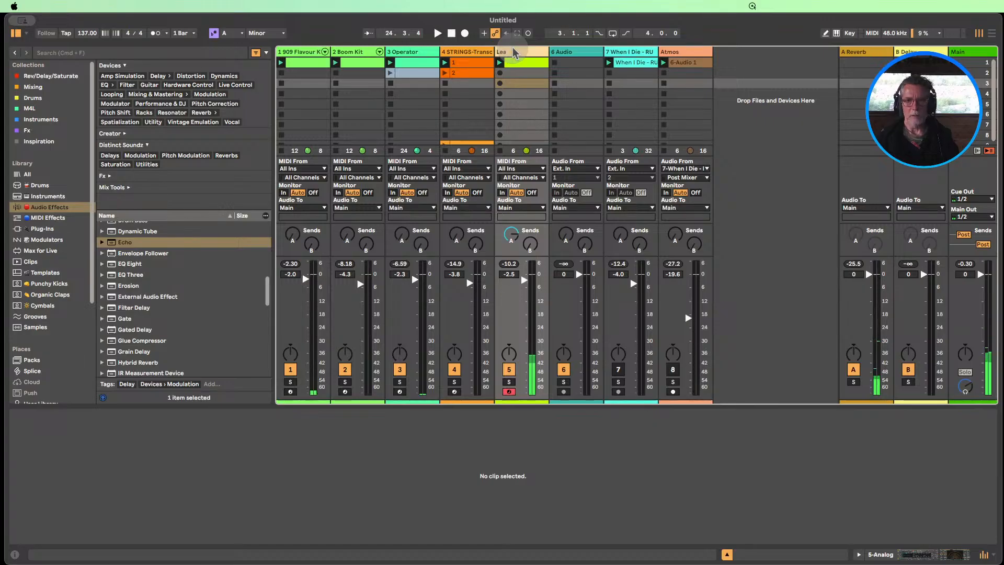
pyautogui.write('d')
pyautogui.click(477, 55)
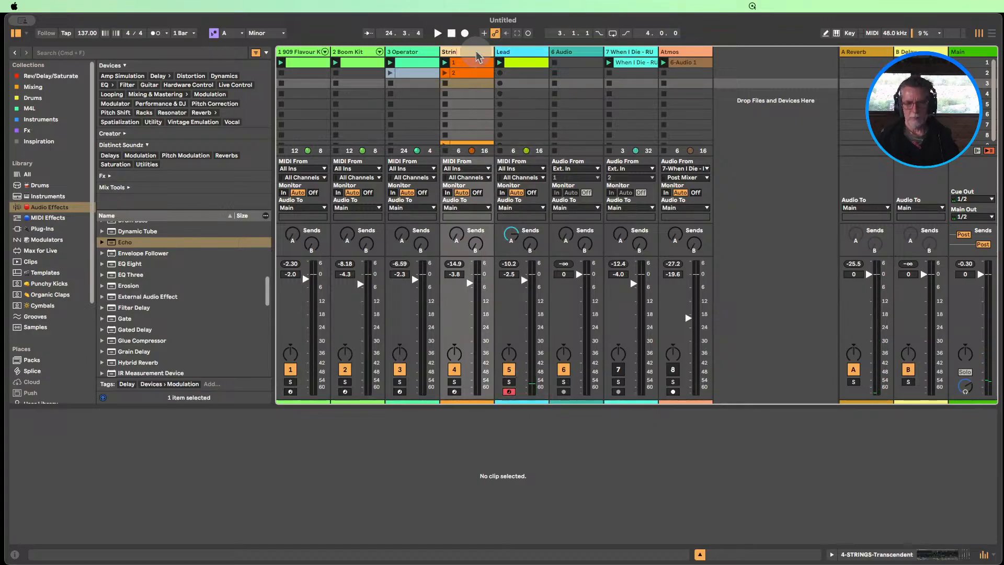
pyautogui.write('Strings')
# Rename the Operator track as Bass, the Boom Kit track as Drums 2 and the 909 Flavour Kit track as 909 Drums
pyautogui.click(418, 53)
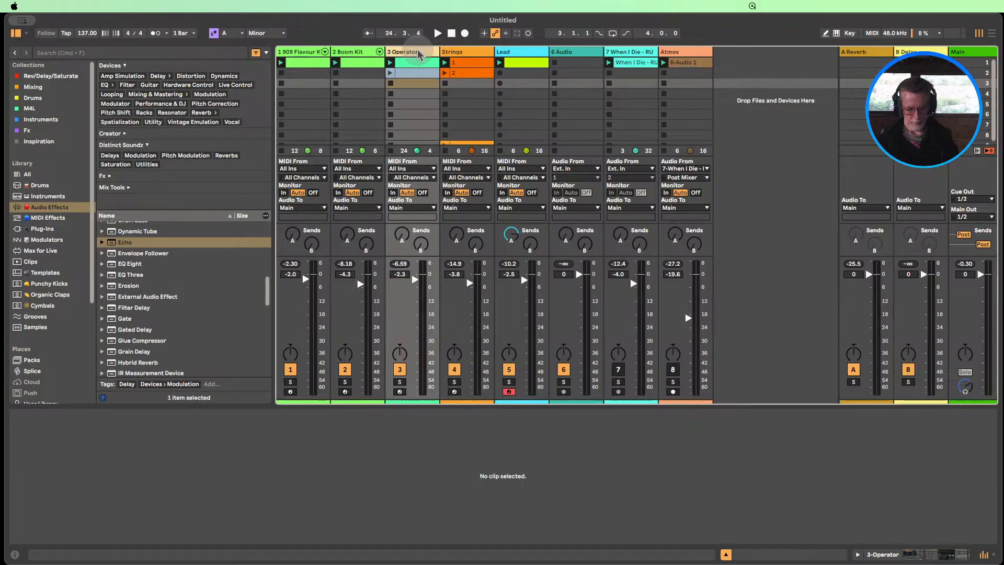
pyautogui.write('Bass')
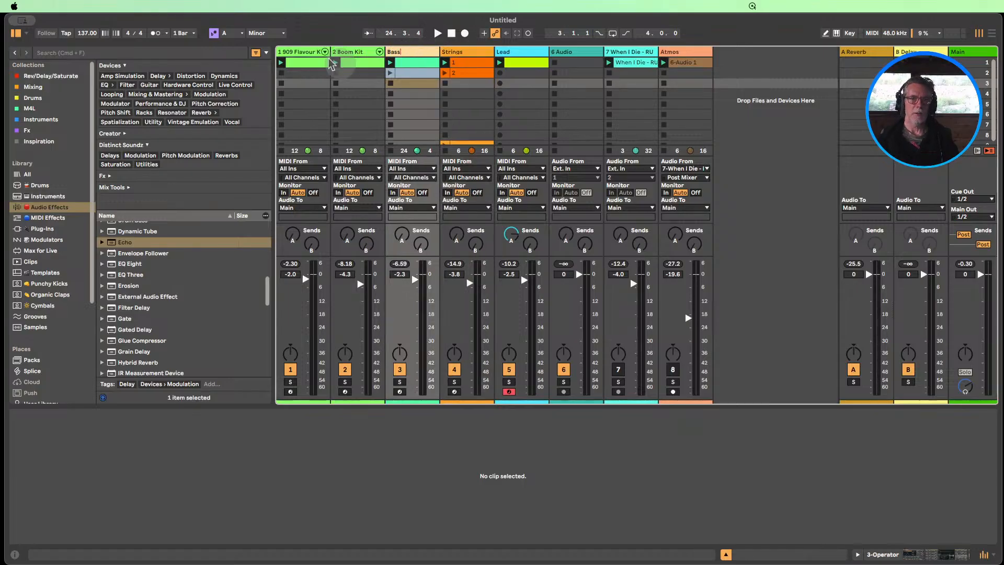
pyautogui.click(350, 54)
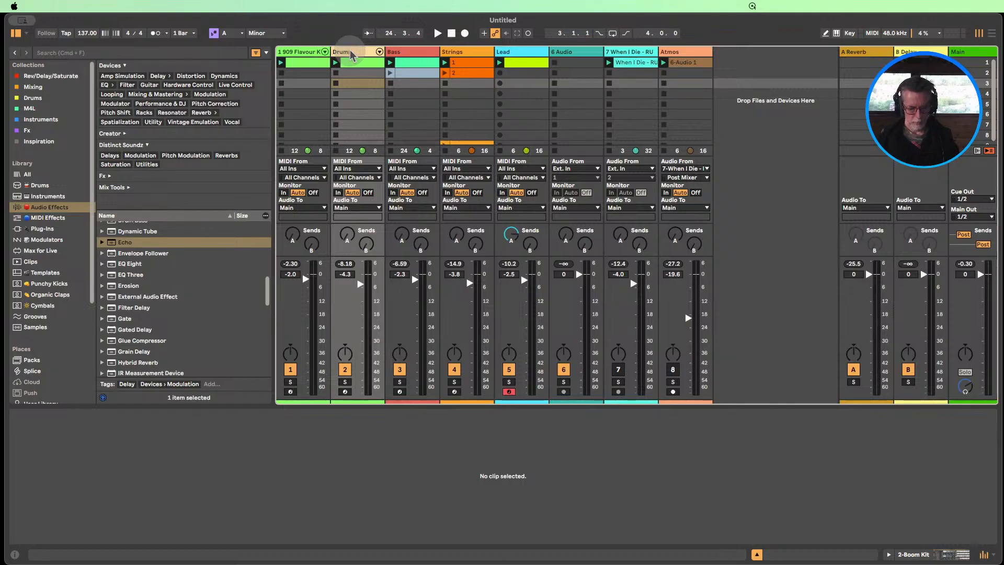
pyautogui.click(301, 54)
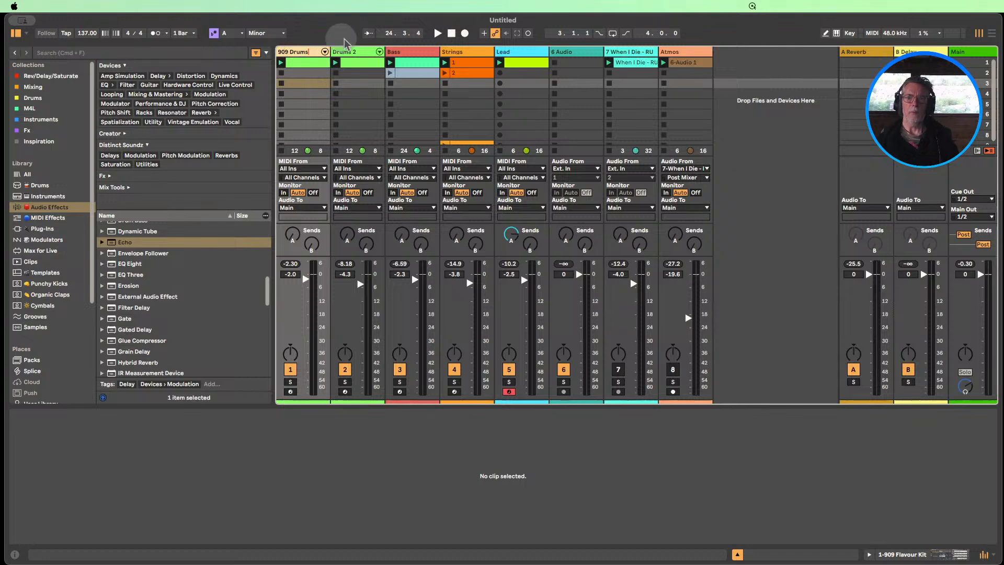
# Assign the Lead and Bass track colours to the clips on those tracks
pyautogui.click(520, 53)
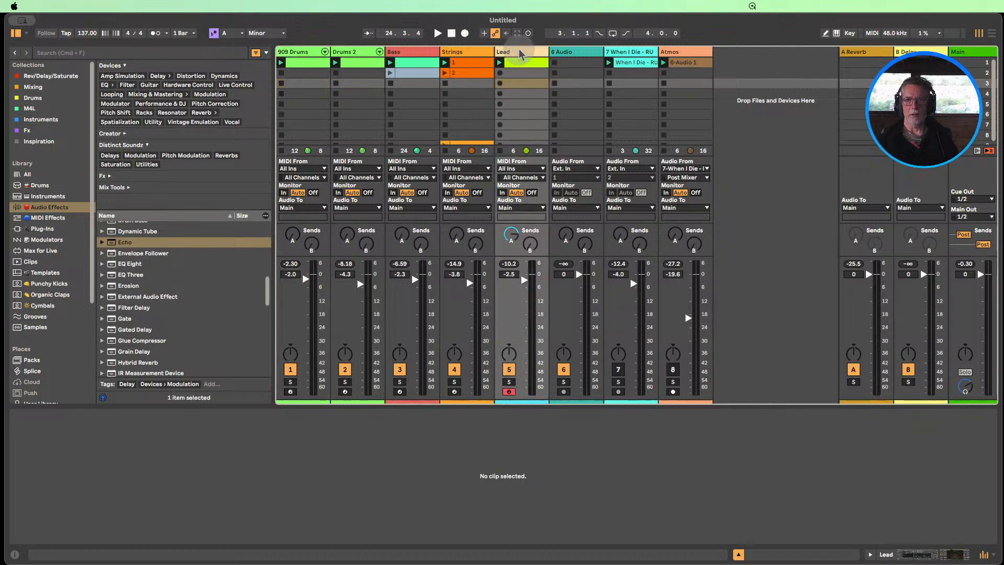
pyautogui.rightClick(521, 54)
pyautogui.click(553, 242)
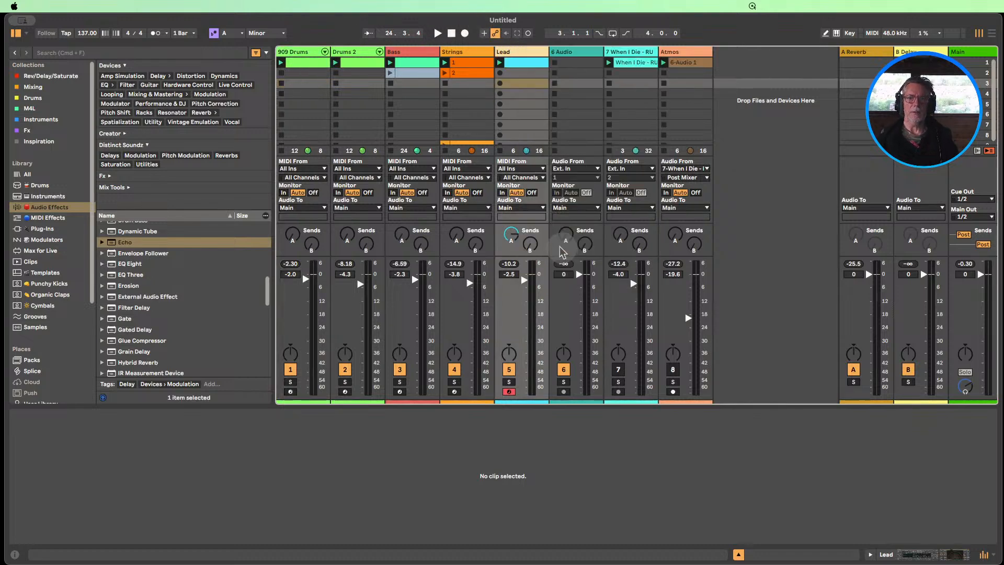
pyautogui.rightClick(399, 52)
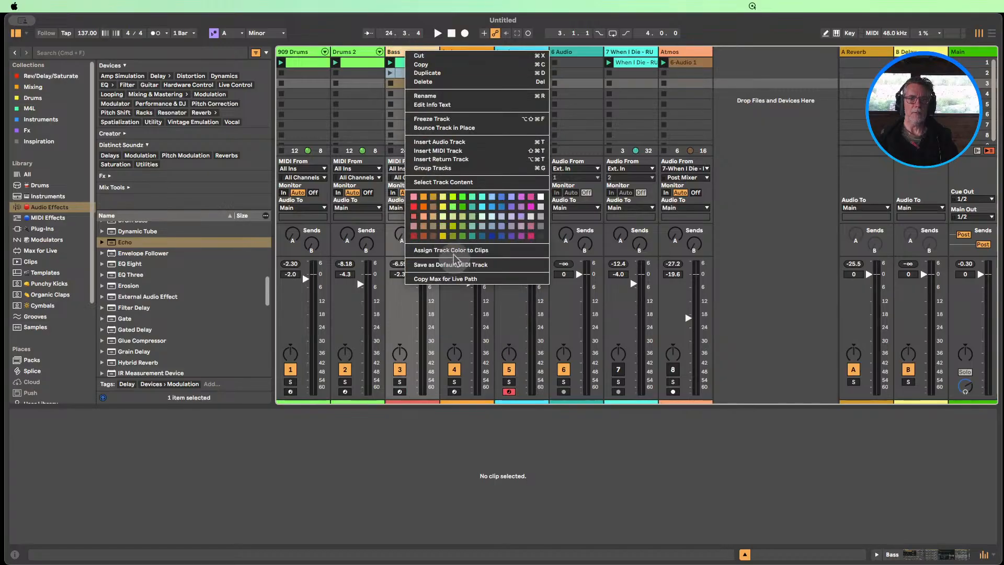
pyautogui.click(444, 233)
# Rename the two Bass clips in scenes 1 and 2 as 1 and 2
pyautogui.click(413, 64)
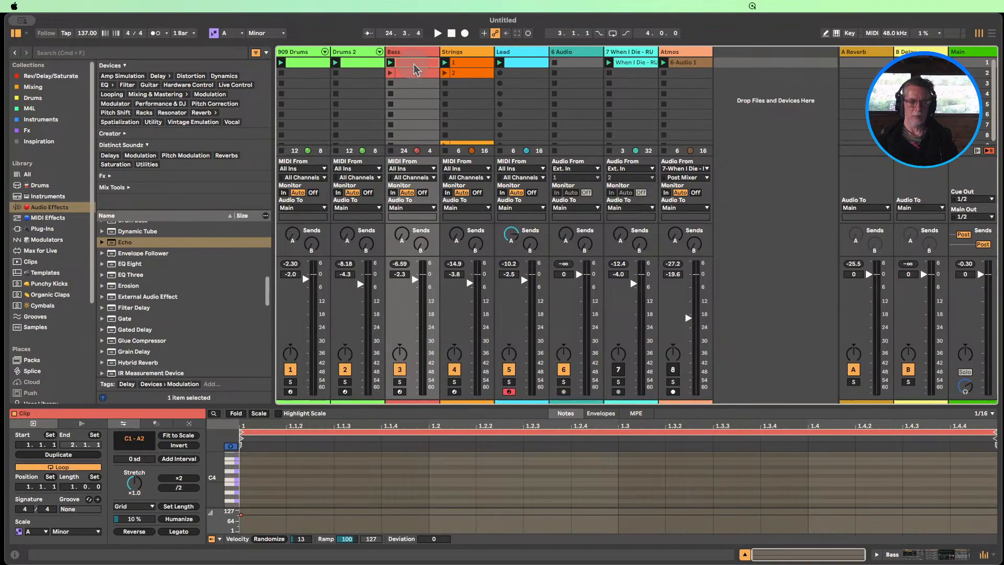
pyautogui.click(416, 73)
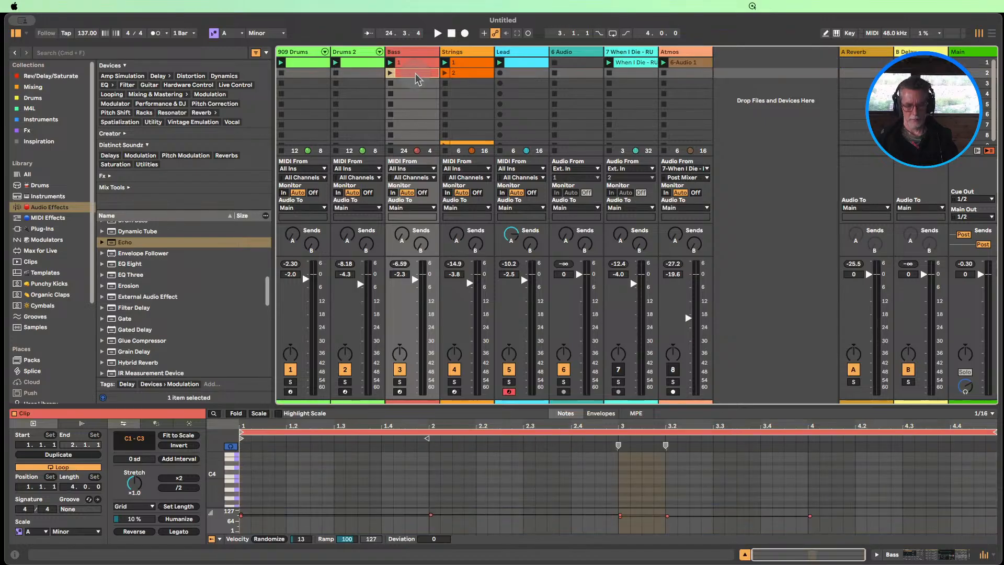
pyautogui.click(418, 82)
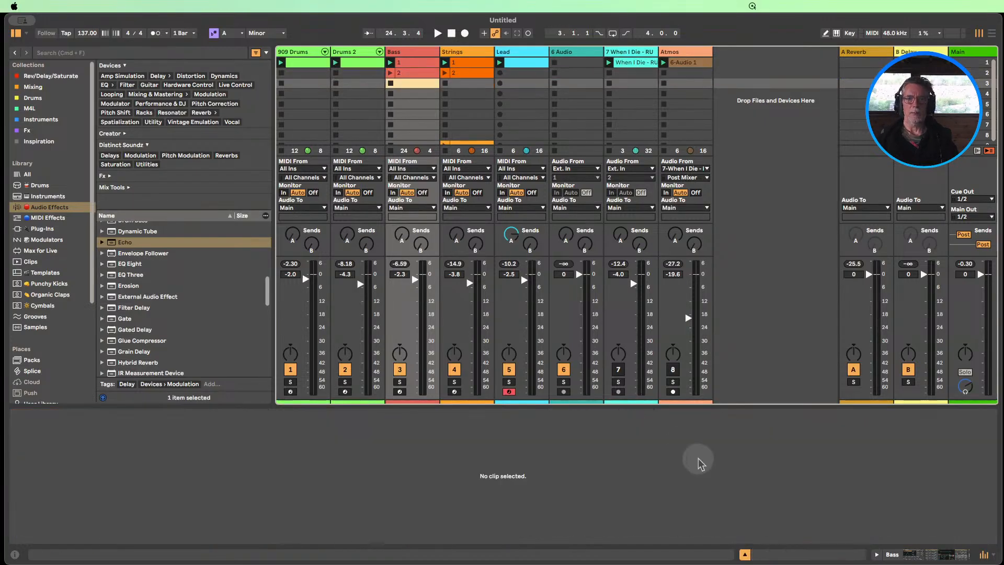
# Hide the clip view and assign the Strings track colour to its clips
pyautogui.click(745, 554)
pyautogui.rightClick(461, 52)
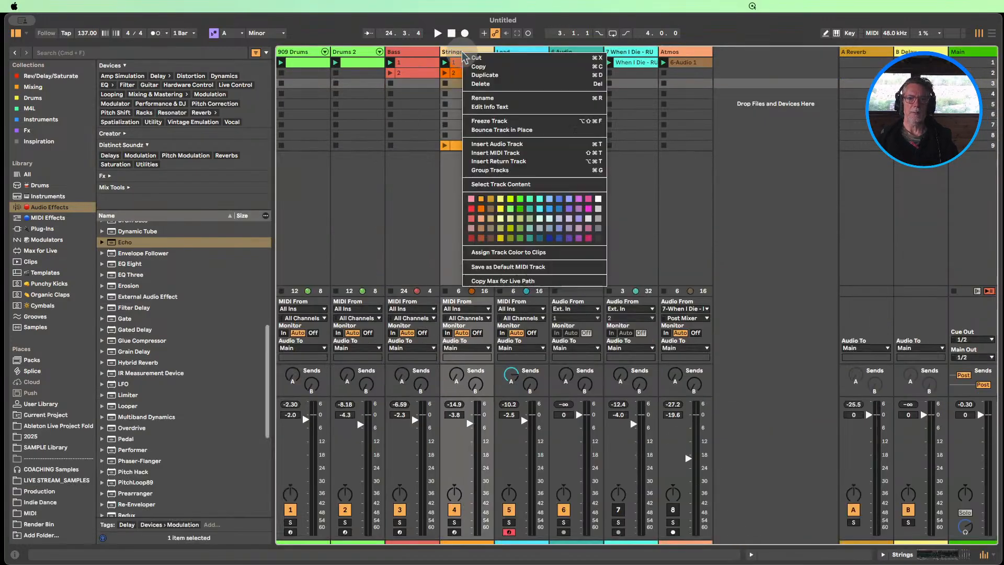
pyautogui.click(513, 253)
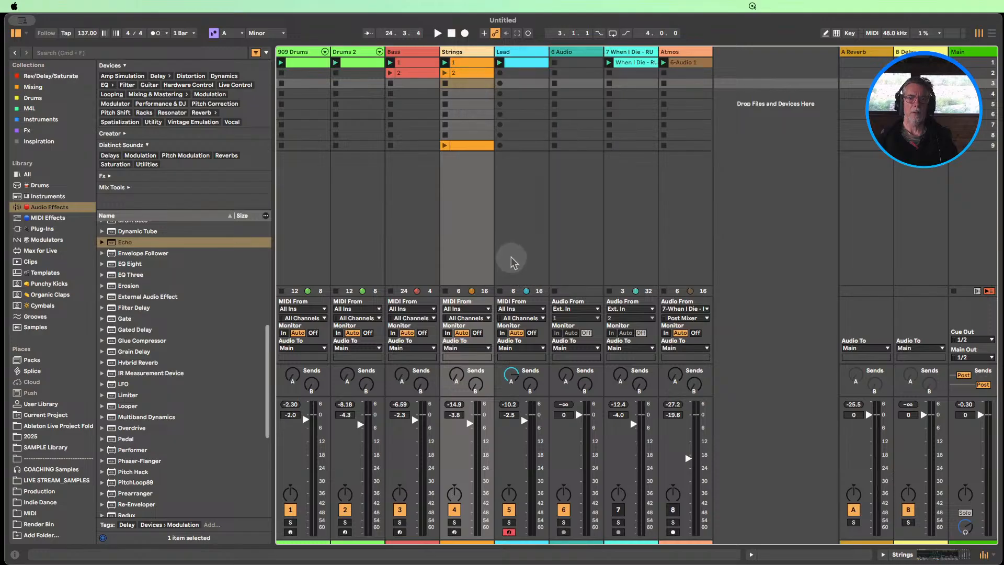
# Compare the notes of the Strings clips in scenes 9 and 2, and delete the scene 9 clip
pyautogui.click(461, 149)
pyautogui.doubleClick(462, 147)
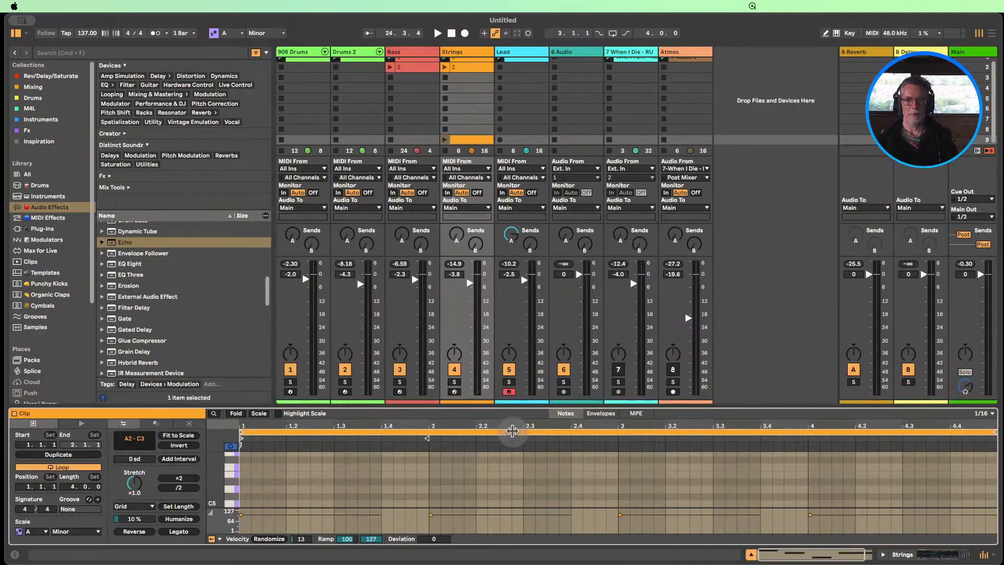
pyautogui.moveTo(508, 386); pyautogui.dragTo(524, 416)
pyautogui.click(751, 554)
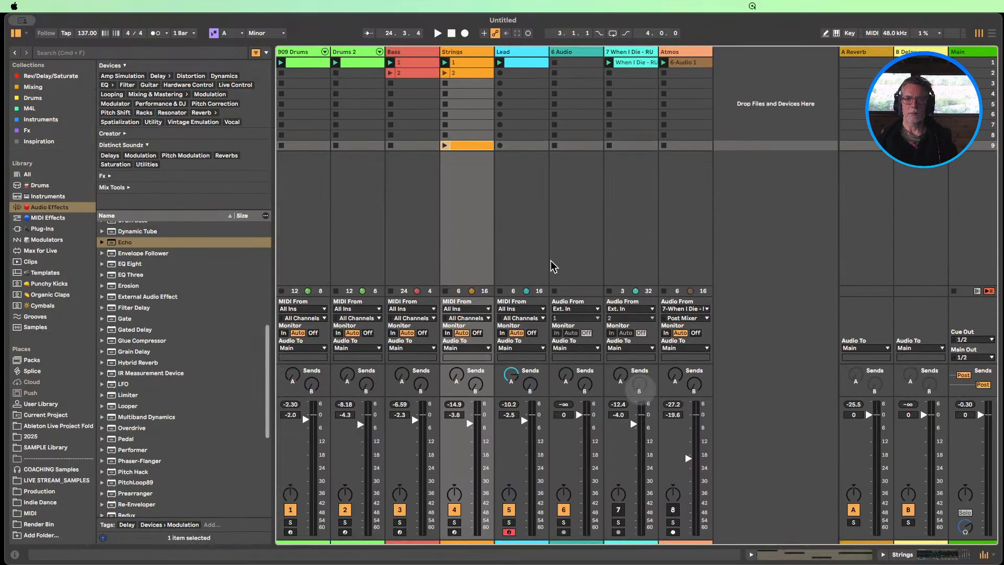
pyautogui.doubleClick(463, 74)
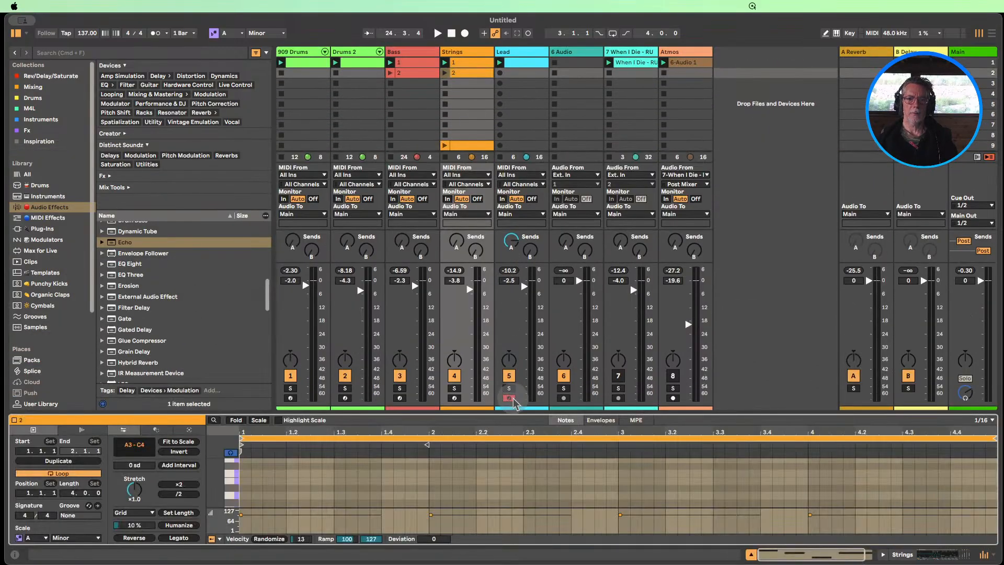
pyautogui.moveTo(514, 415); pyautogui.dragTo(515, 386)
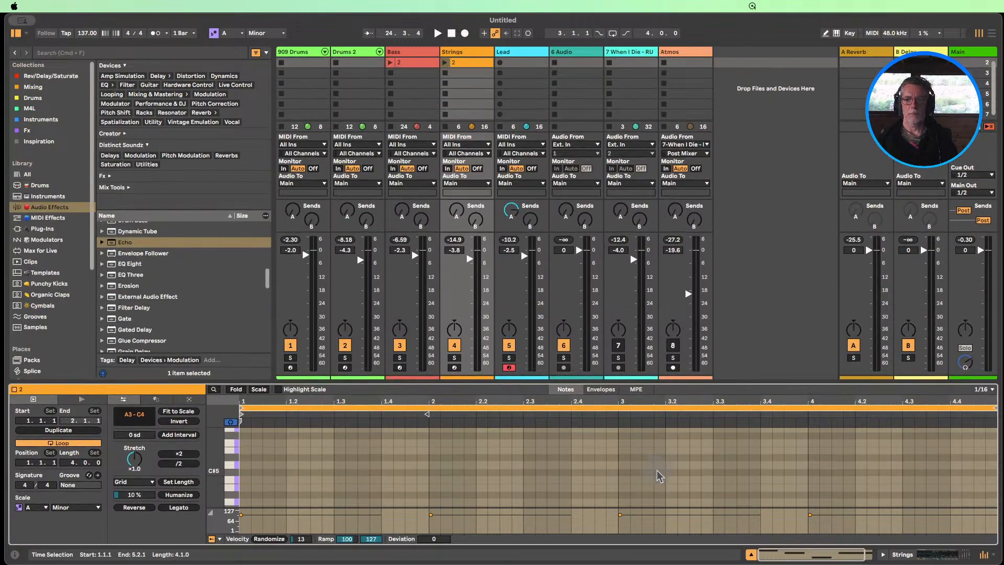
pyautogui.click(751, 554)
pyautogui.click(469, 145)
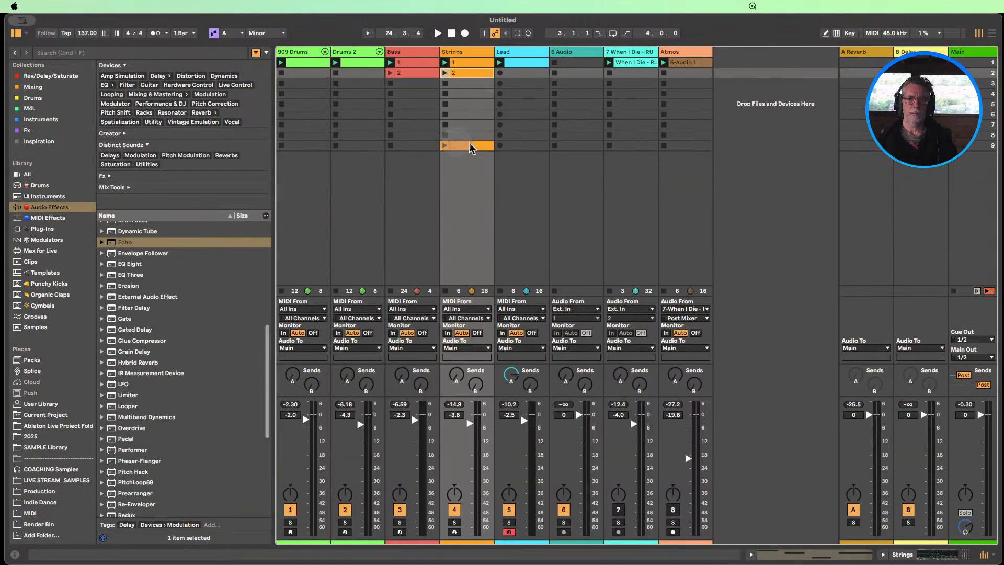
pyautogui.press('Delete')
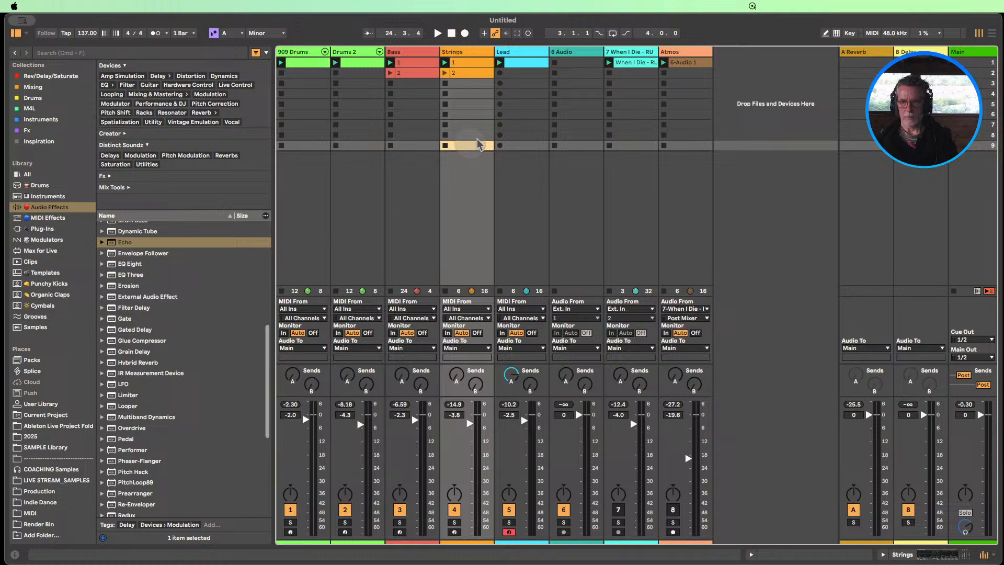
# Rename the When I Die track as vox and clear the names of the scene 1 clips on vox and Atmos
pyautogui.click(630, 54)
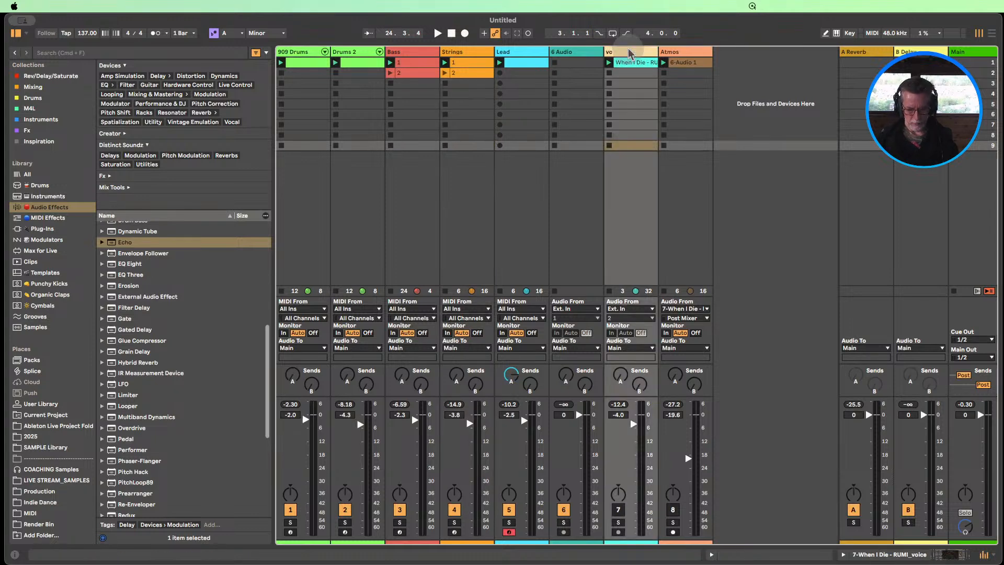
pyautogui.click(626, 64)
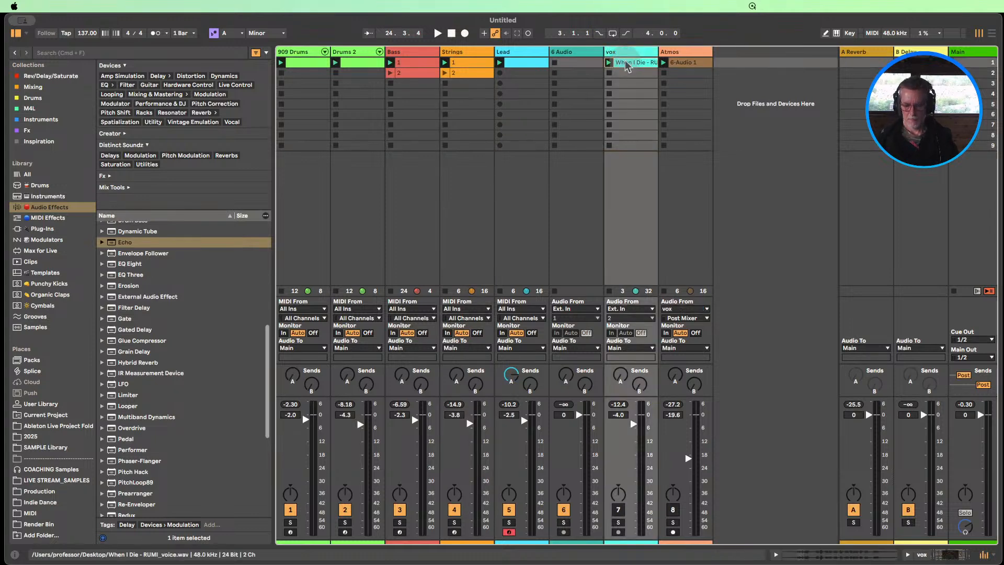
pyautogui.click(685, 64)
pyautogui.press('super+r')
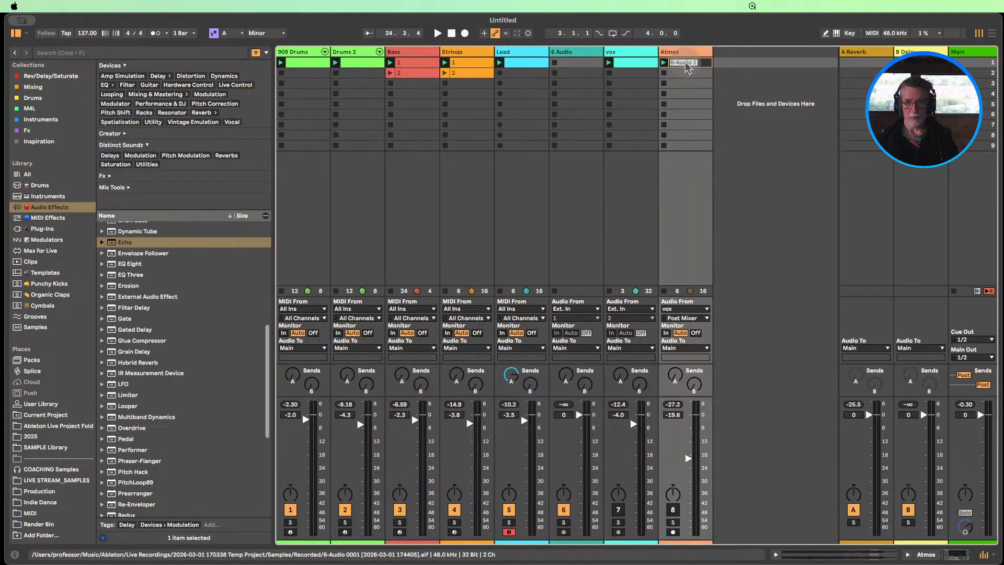
# Assign the Atmos track colour to its clip
pyautogui.rightClick(686, 51)
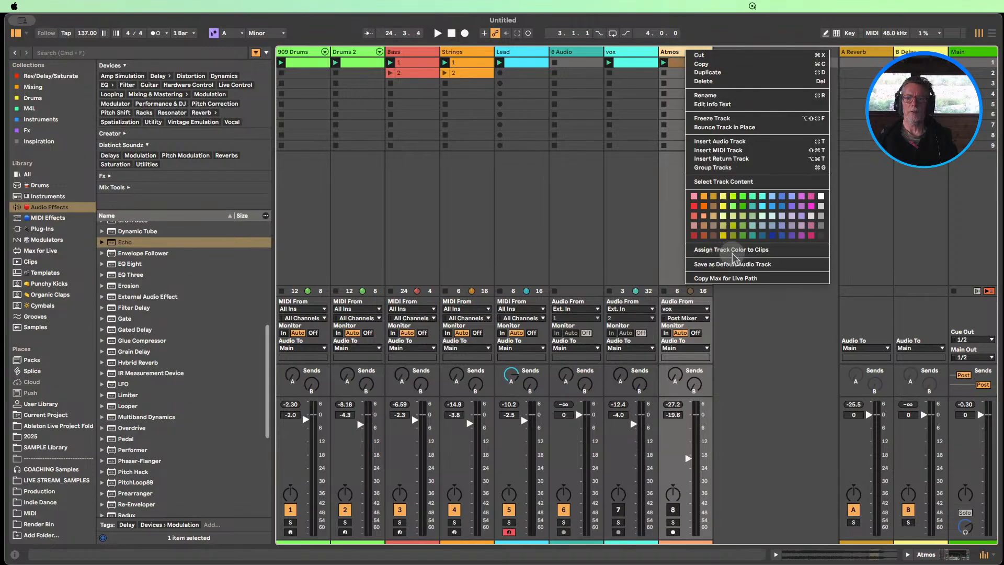
pyautogui.click(734, 253)
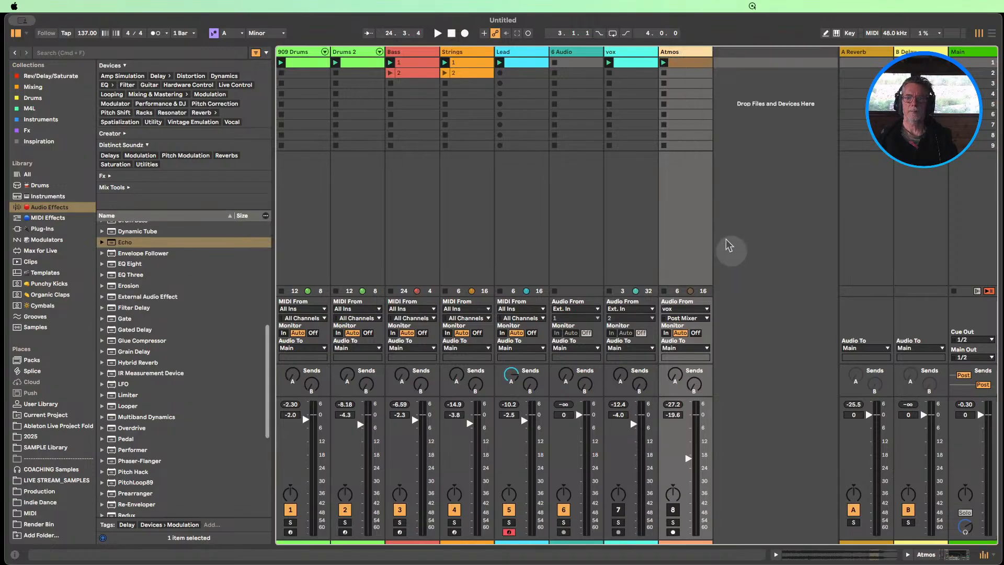
pyautogui.rightClick(690, 56)
pyautogui.click(734, 253)
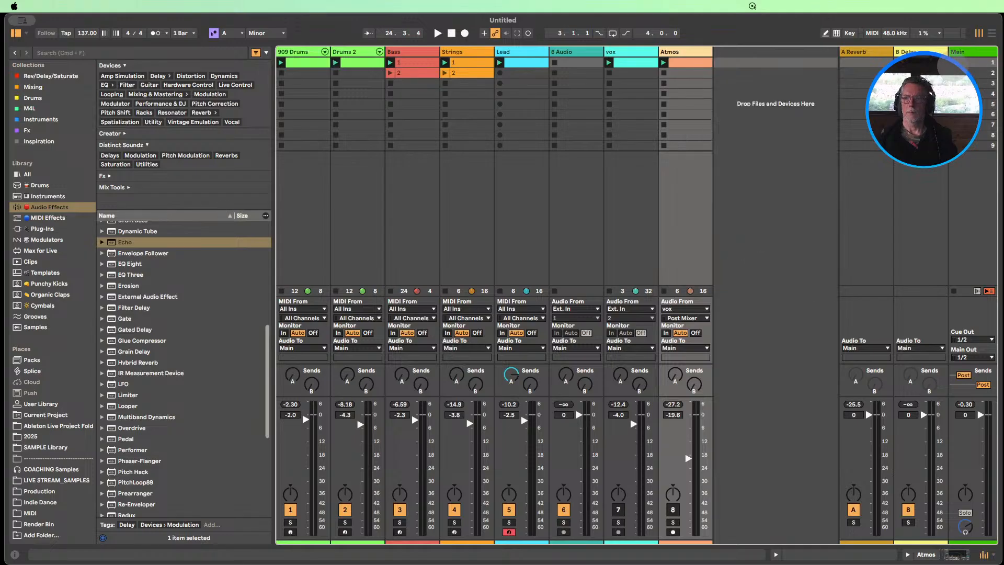
# Play the scene 1 clips and switch the Strings and Bass tracks to their clips named 2
pyautogui.press('space')
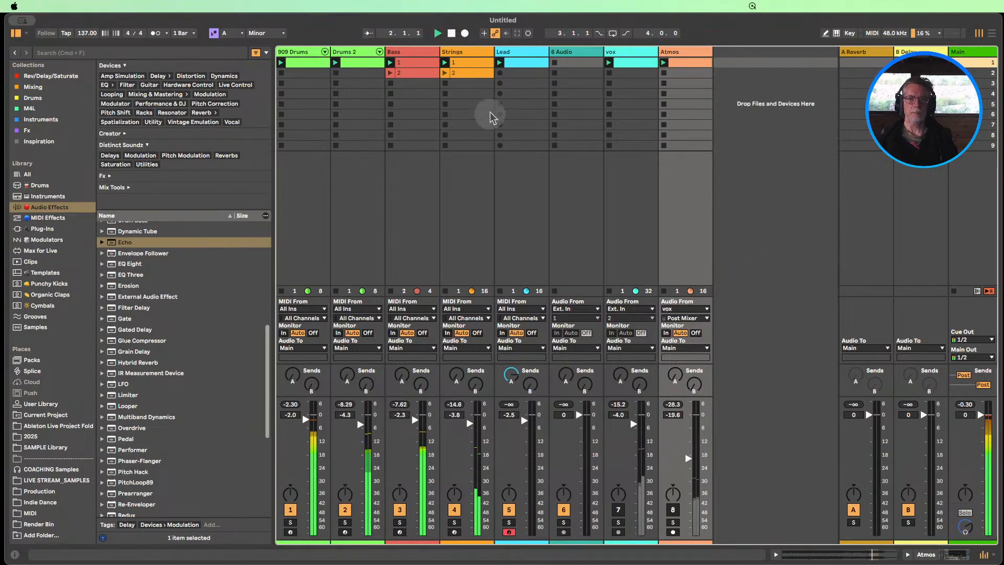
pyautogui.click(444, 74)
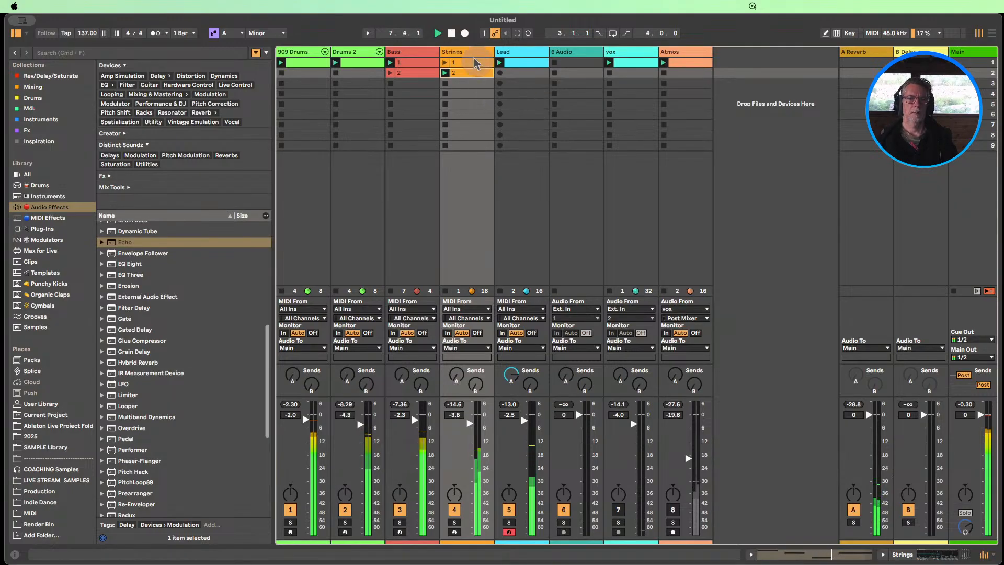
pyautogui.click(390, 74)
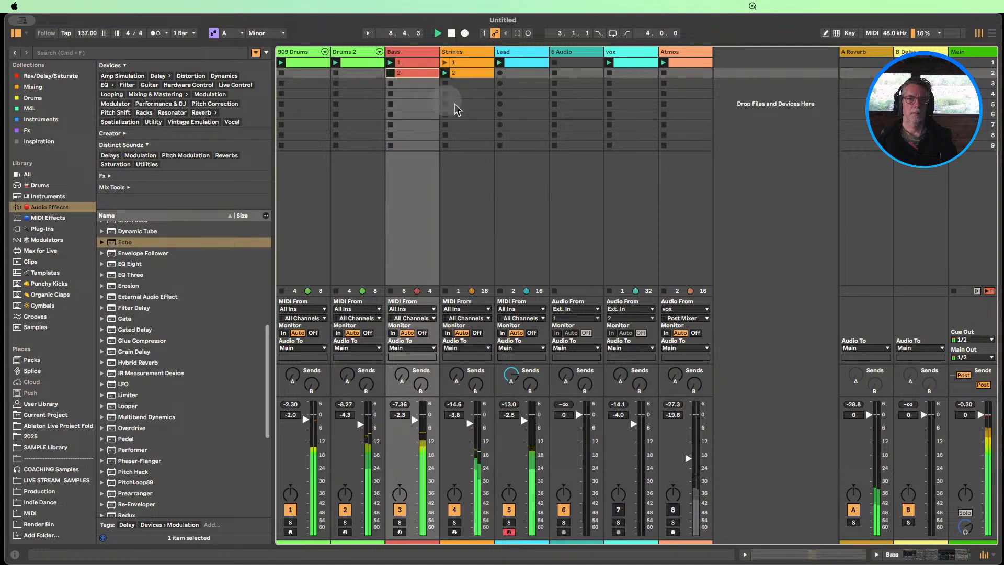
# Stop the Strings and Bass clips during playback, and stop all clips in the set
pyautogui.click(445, 83)
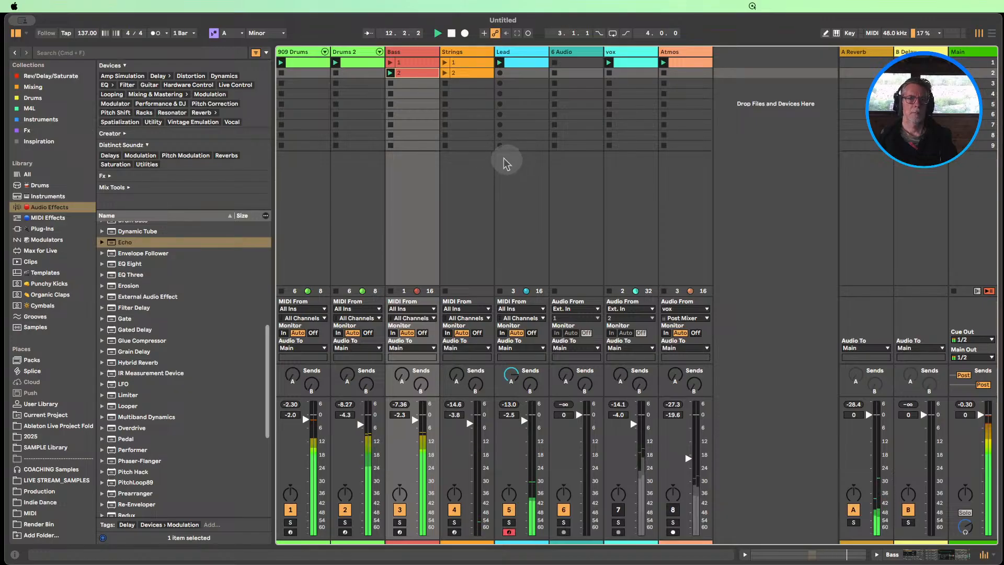
pyautogui.click(389, 83)
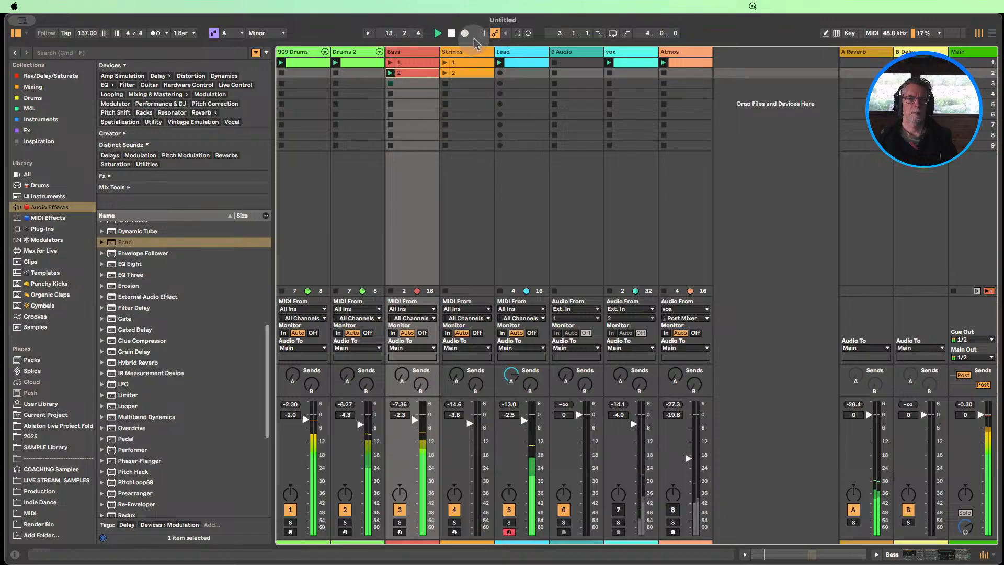
pyautogui.click(413, 63)
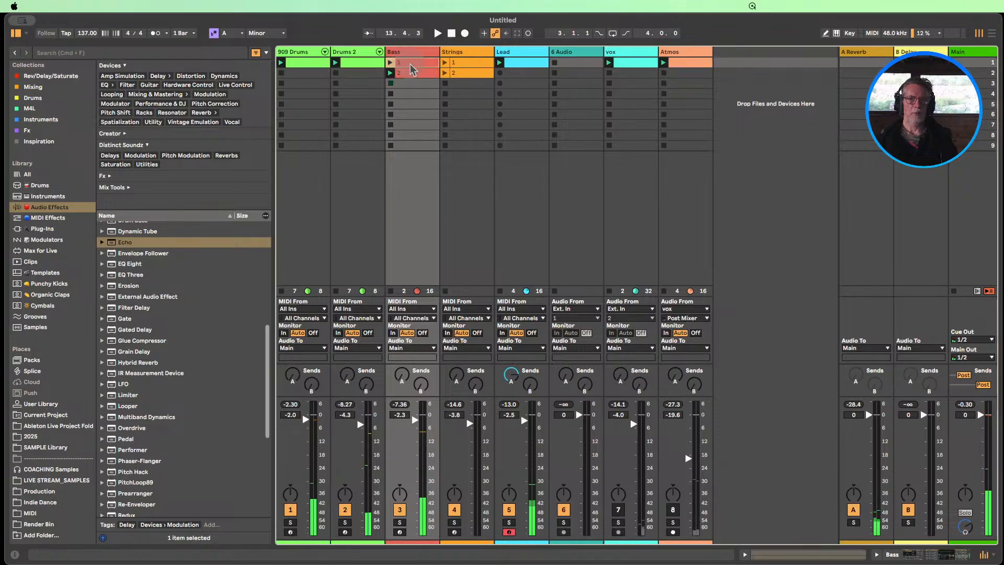
pyautogui.click(953, 292)
# Copy Strings clip 2 into the Bass track's scene 3 slot
pyautogui.click(458, 65)
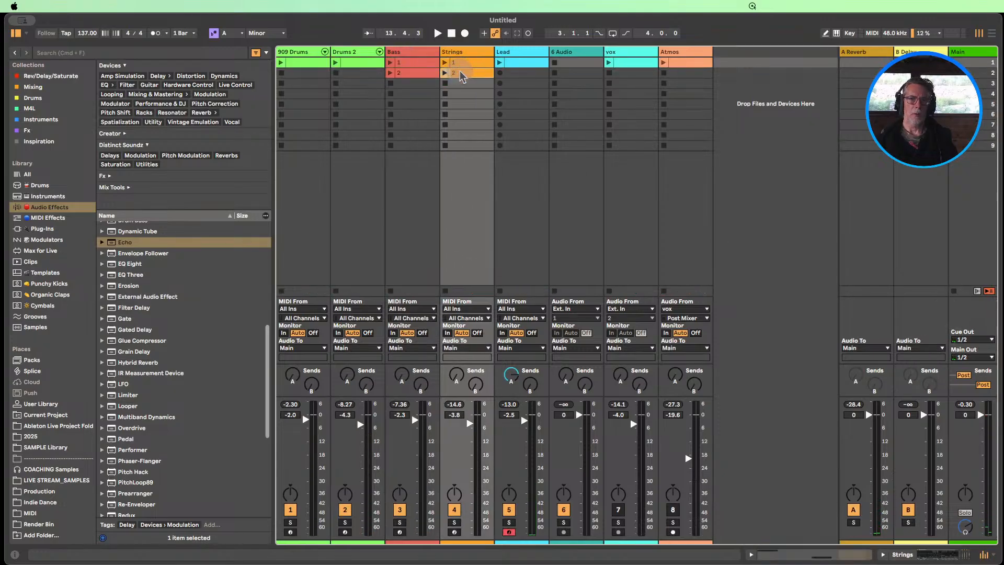
pyautogui.click(462, 73)
pyautogui.moveTo(461, 72); pyautogui.dragTo(412, 83)
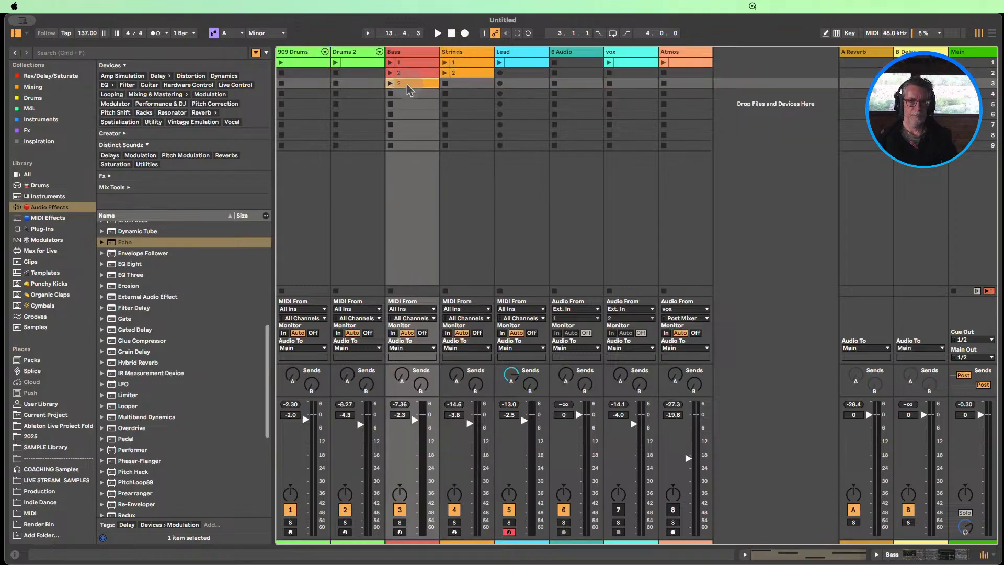
# In the Bass track's scene 3 clip, add lower copies of the four notes at C3, C3, A2 and B2
pyautogui.doubleClick(412, 84)
pyautogui.click(618, 343)
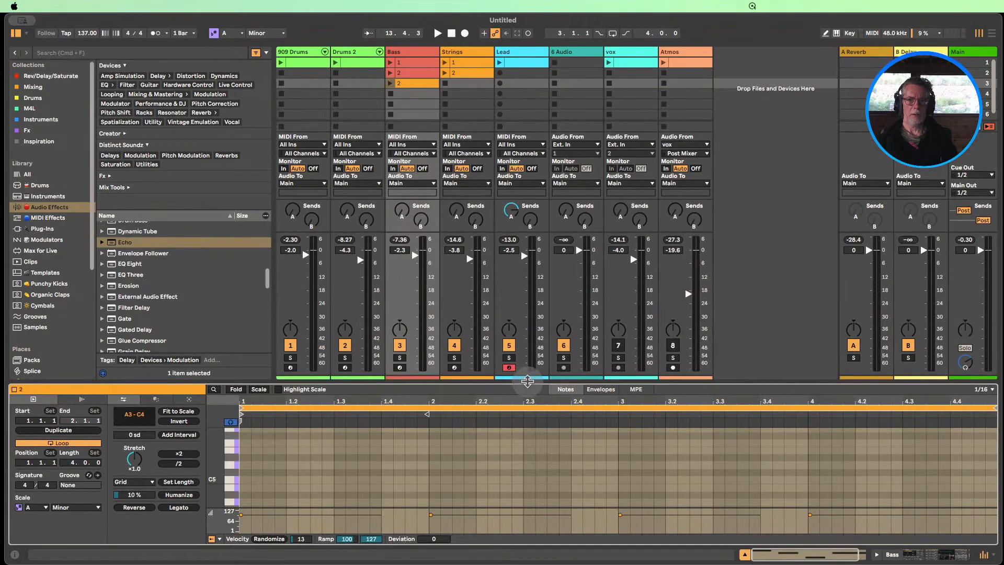
pyautogui.moveTo(527, 381); pyautogui.dragTo(528, 130)
pyautogui.moveTo(215, 375); pyautogui.dragTo(211, 375)
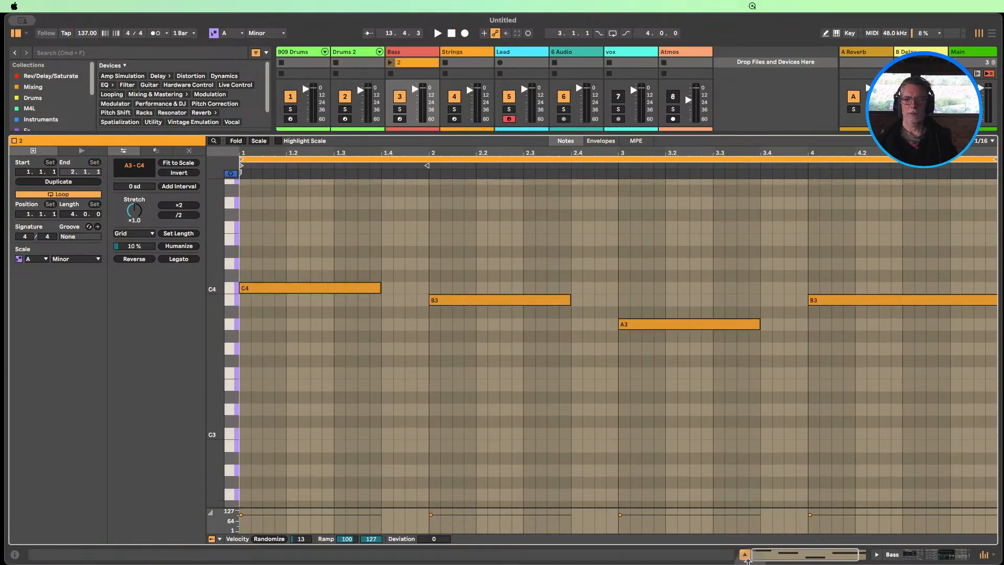
pyautogui.scroll(4, 578, 460)
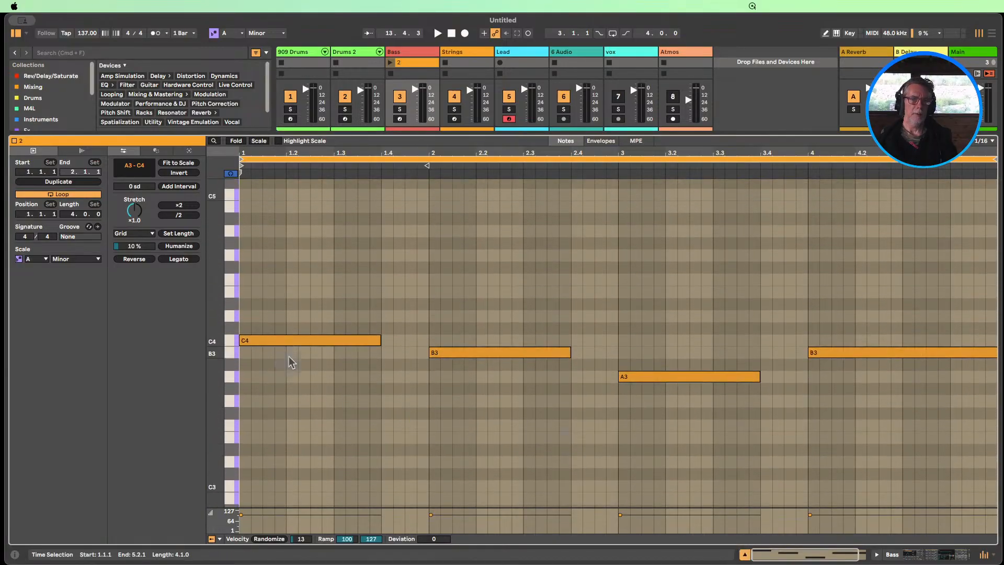
pyautogui.click(287, 342)
pyautogui.click(280, 232)
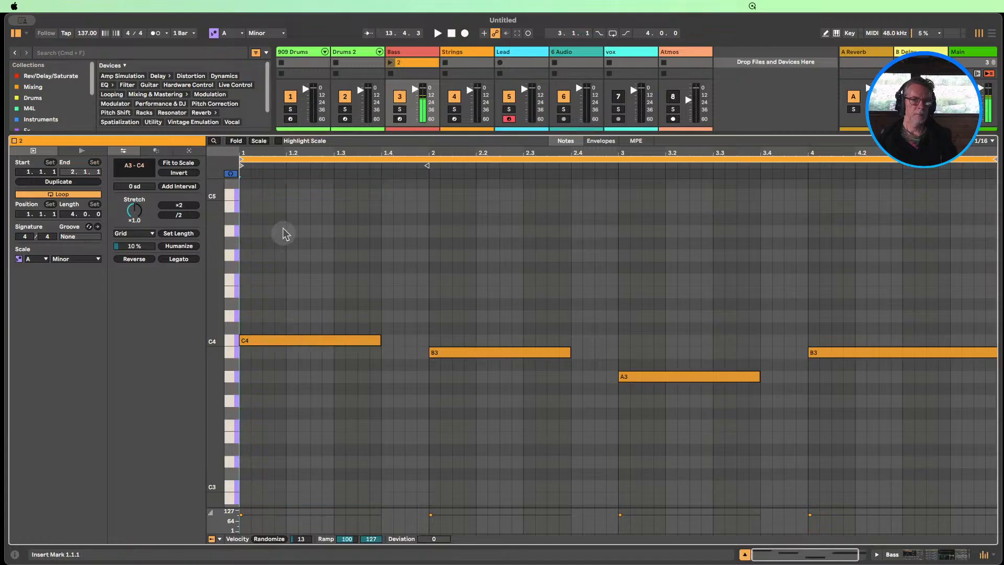
pyautogui.click(276, 346)
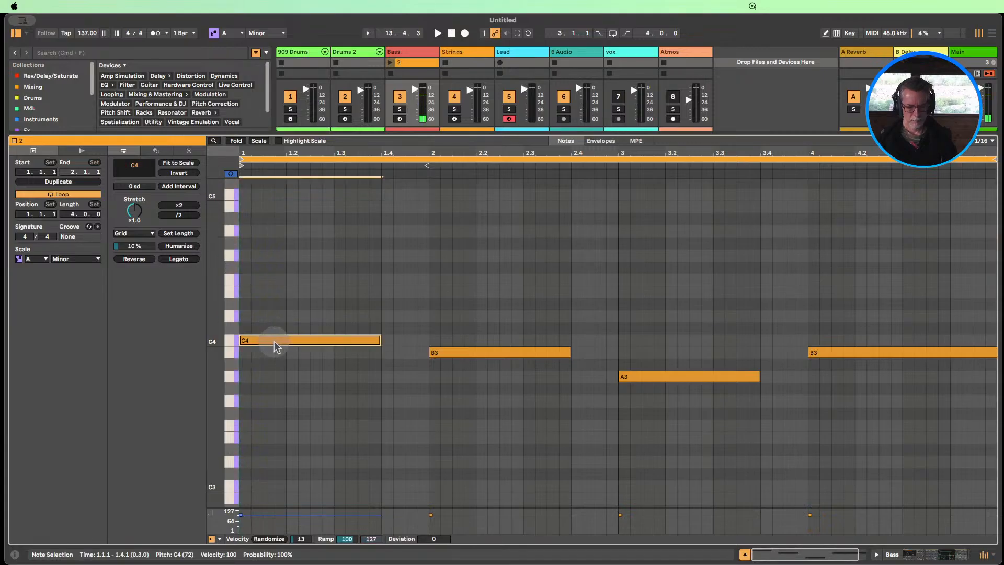
pyautogui.moveTo(276, 346); pyautogui.dragTo(277, 489)
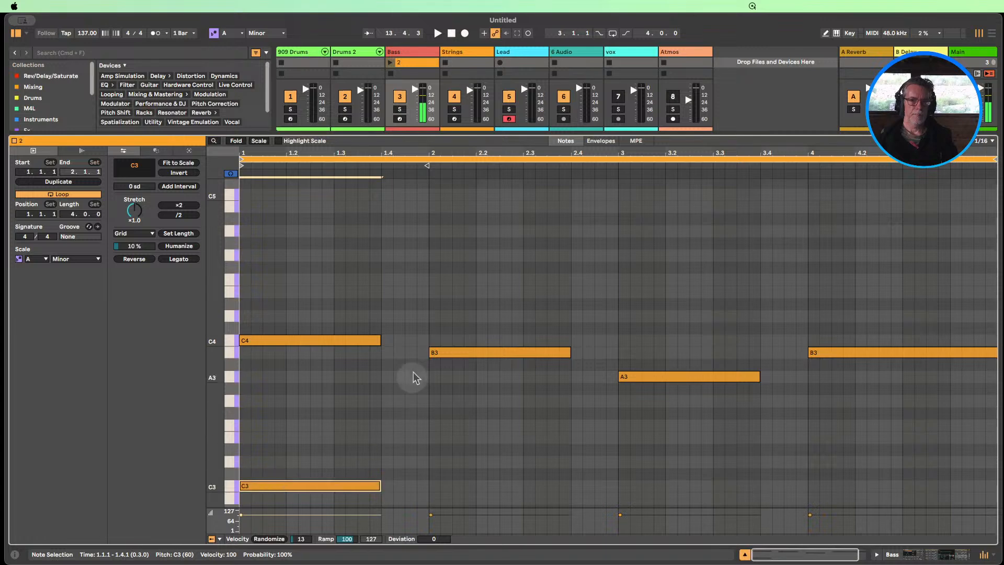
pyautogui.moveTo(444, 352); pyautogui.dragTo(451, 490)
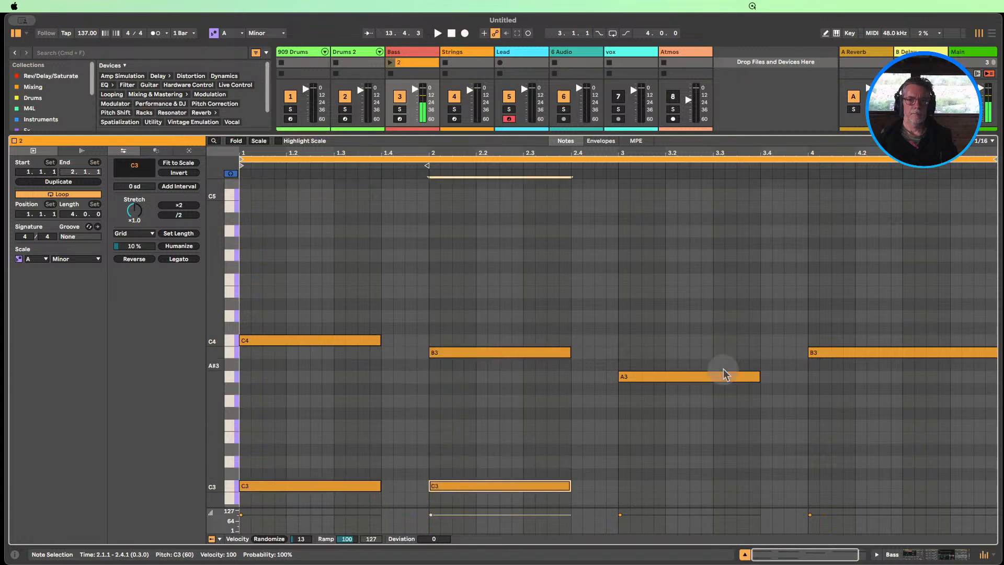
pyautogui.moveTo(687, 379); pyautogui.dragTo(654, 502)
pyautogui.scroll(-2, 652, 455)
pyautogui.moveTo(842, 329); pyautogui.dragTo(845, 481)
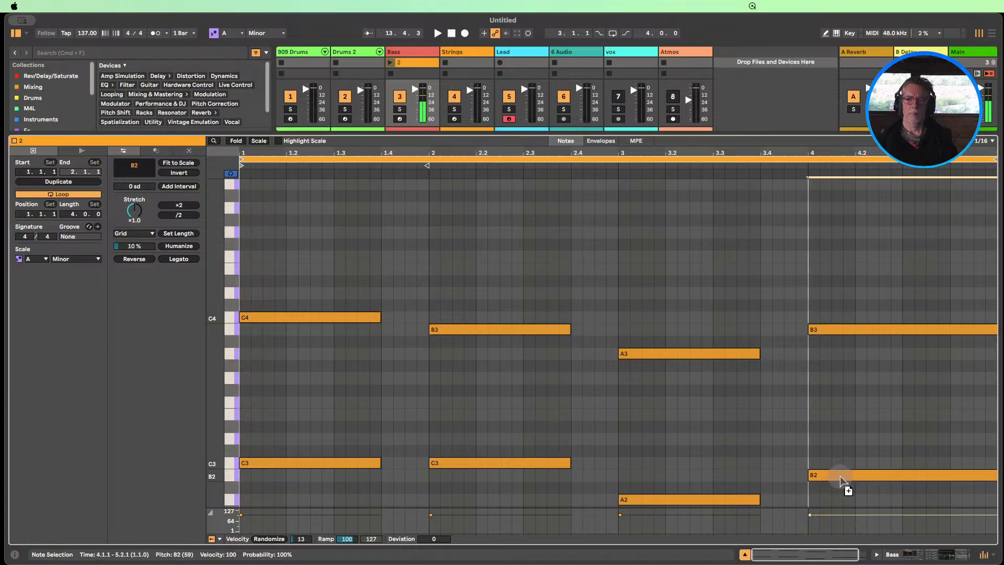
pyautogui.click(725, 460)
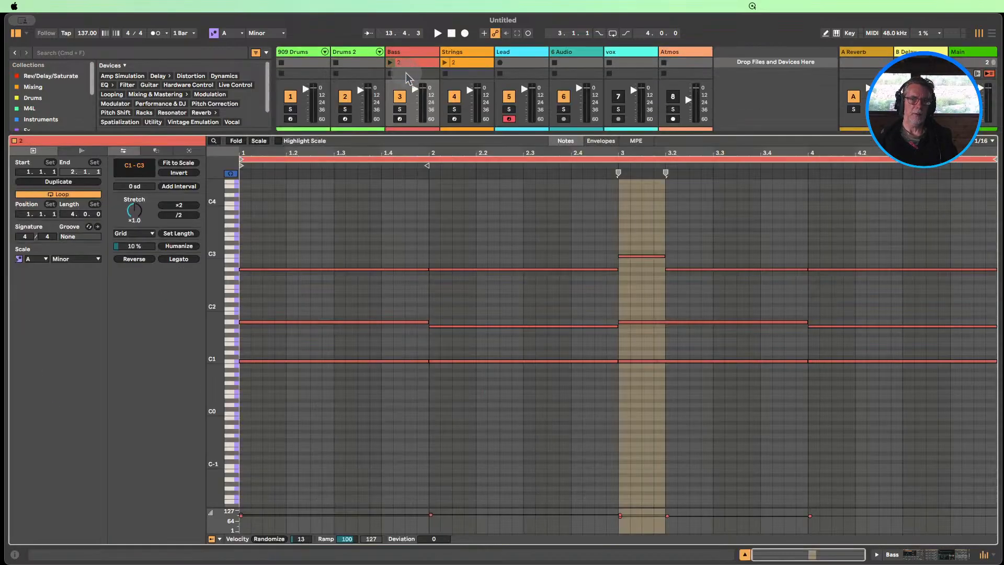
# Move the Bass clip in scene 2 down to the scene 10 slot and check the notes of the scene 3 clip
pyautogui.click(744, 554)
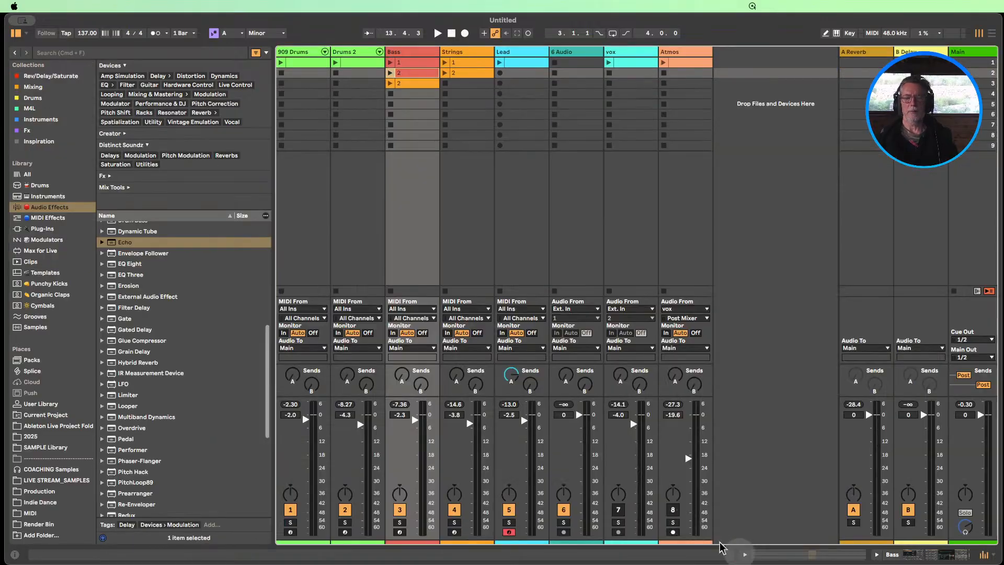
pyautogui.moveTo(410, 73); pyautogui.dragTo(414, 157)
pyautogui.doubleClick(413, 84)
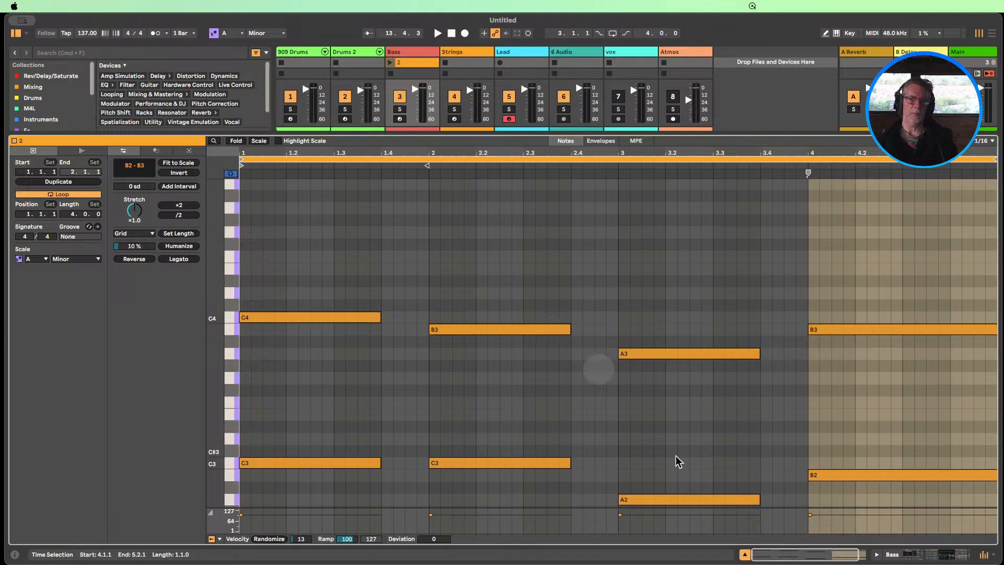
pyautogui.click(743, 554)
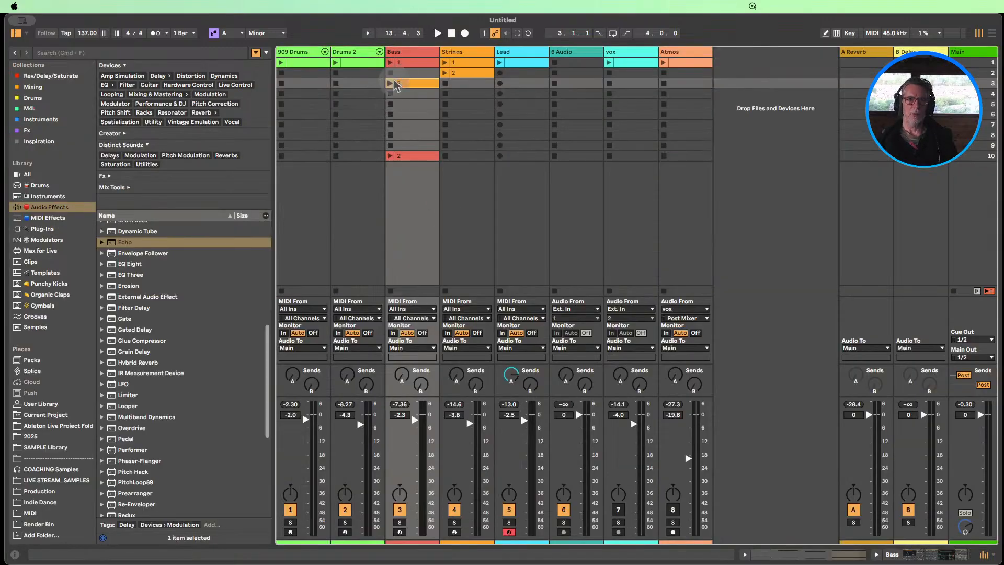
# Recolour the Bass track's scene 3 clip by assigning the track colour to the track's clips
pyautogui.rightClick(407, 87)
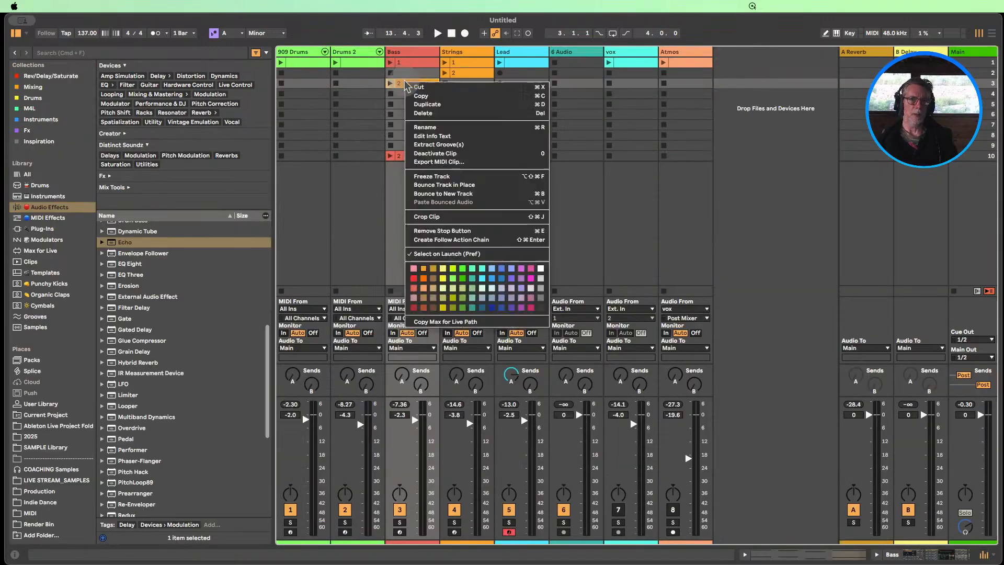
pyautogui.click(413, 279)
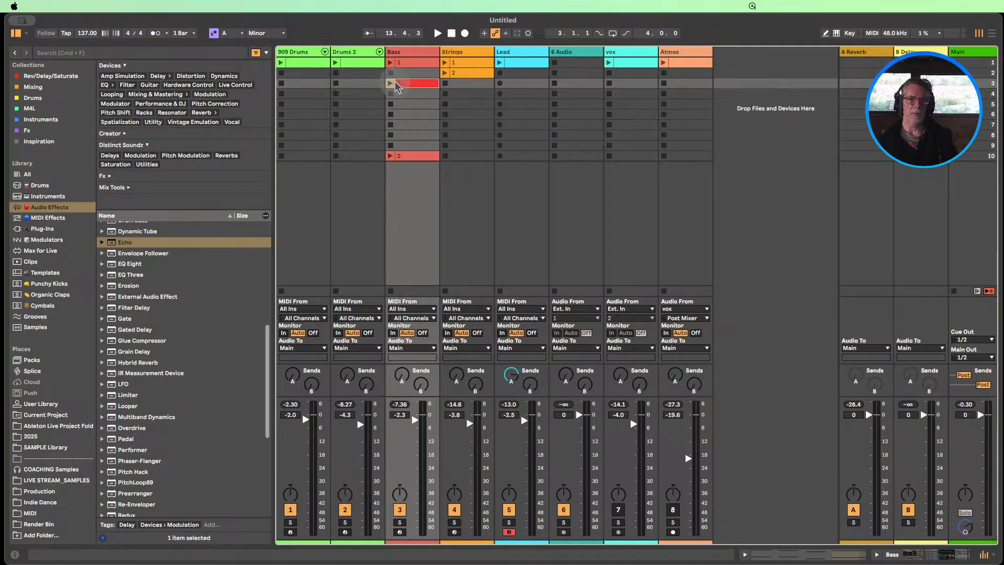
pyautogui.rightClick(401, 55)
pyautogui.click(427, 222)
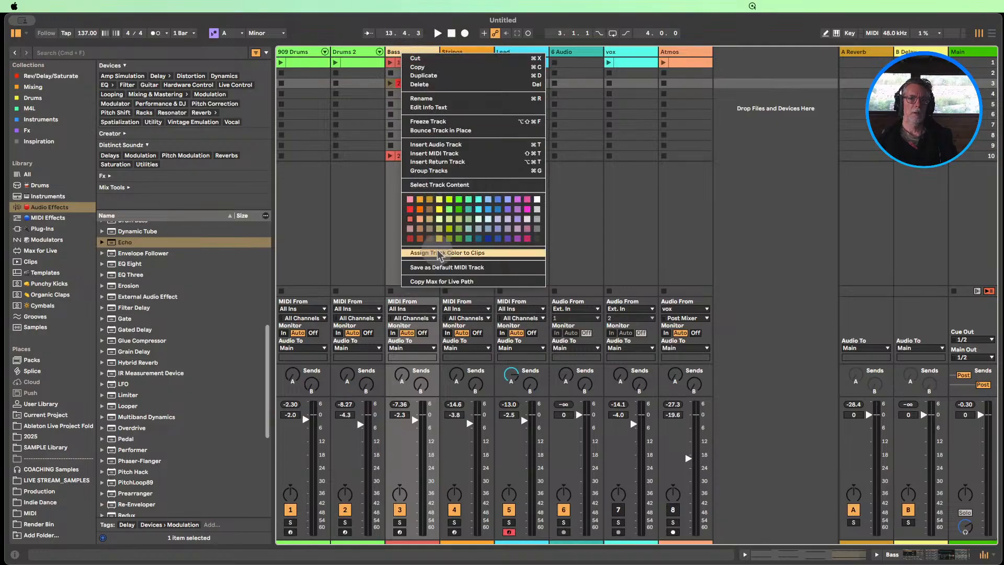
# Play the Bass track's scene 3 clip and apply Legato to all of its notes
pyautogui.click(391, 83)
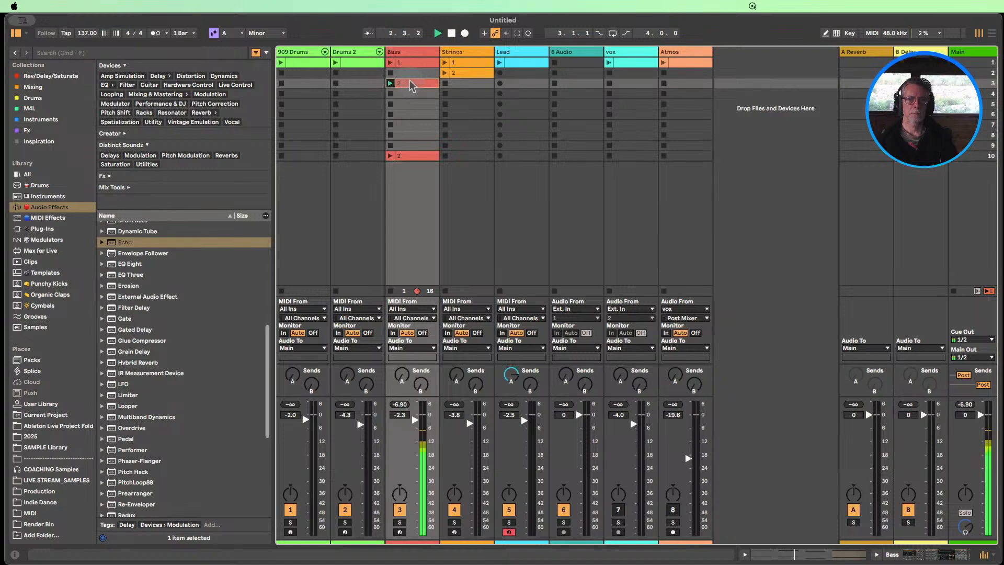
pyautogui.doubleClick(413, 84)
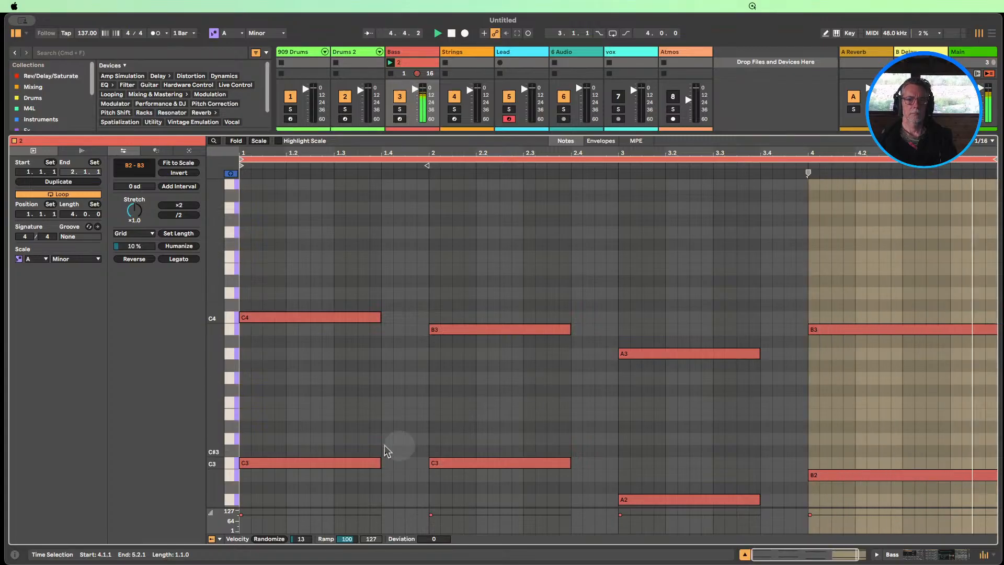
pyautogui.press('super+a')
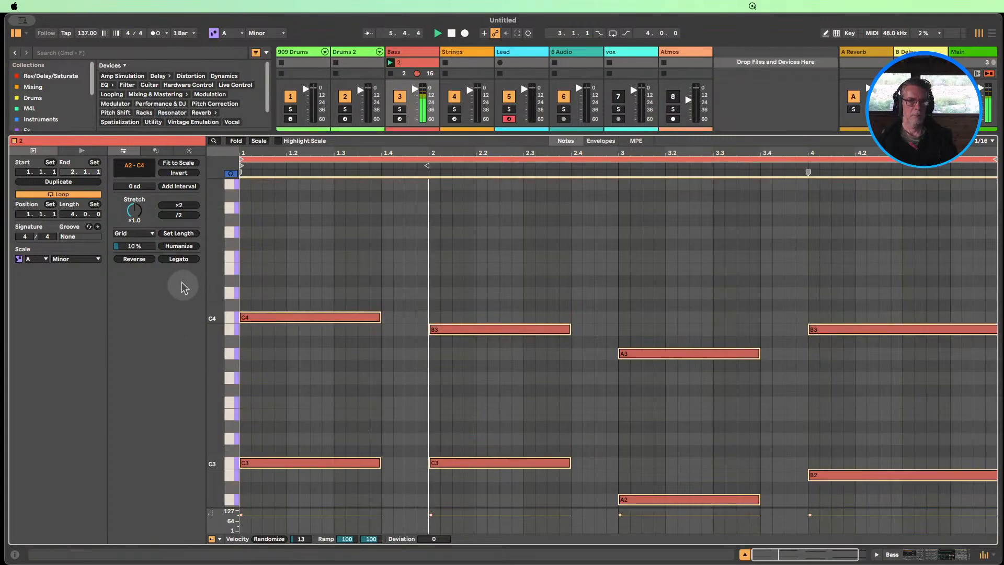
pyautogui.click(178, 259)
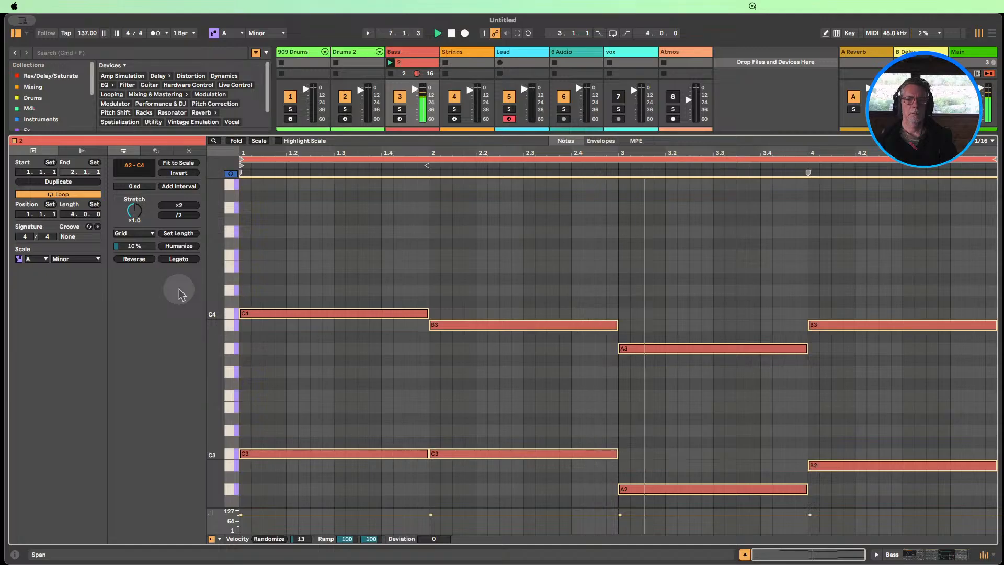
pyautogui.click(745, 555)
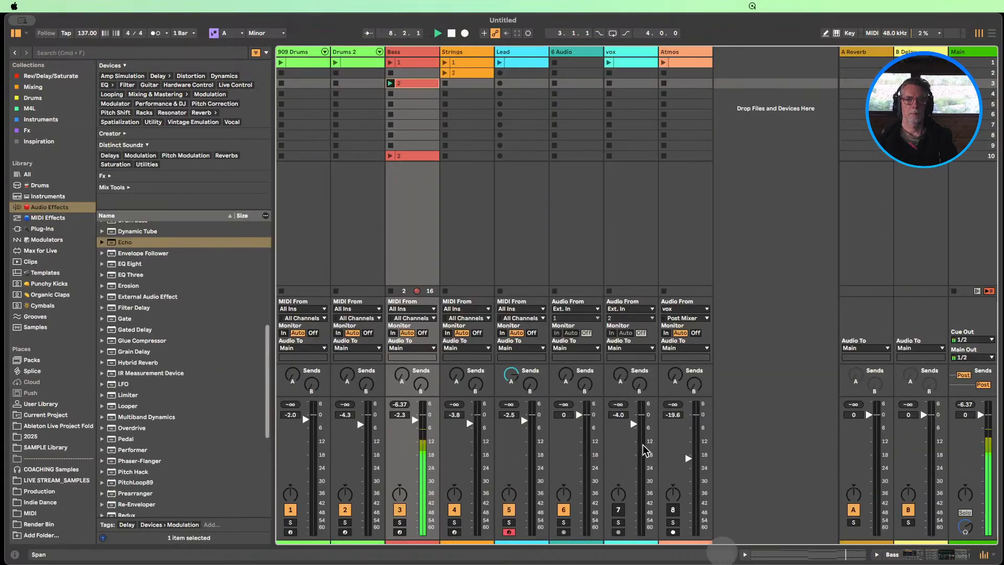
# Move the edited Bass clip up to scene 2 and play it with both drum clips and Strings clip 2
pyautogui.moveTo(402, 78); pyautogui.dragTo(401, 74)
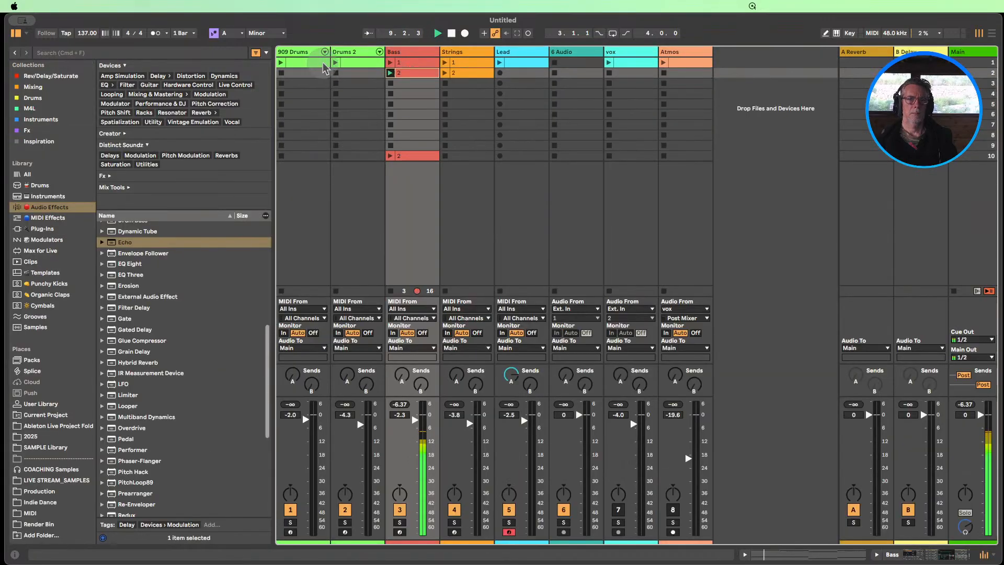
pyautogui.click(336, 62)
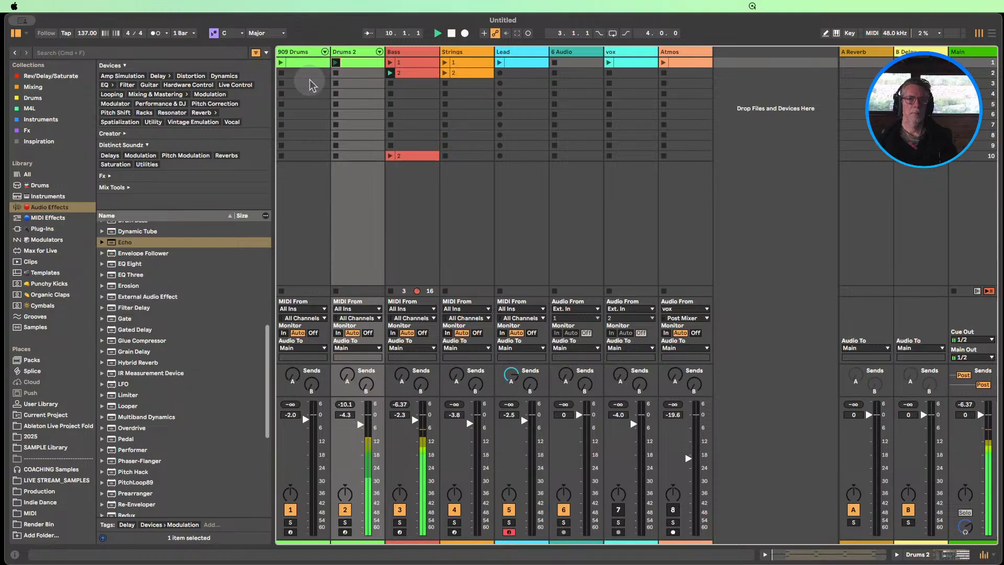
pyautogui.click(281, 63)
pyautogui.click(444, 73)
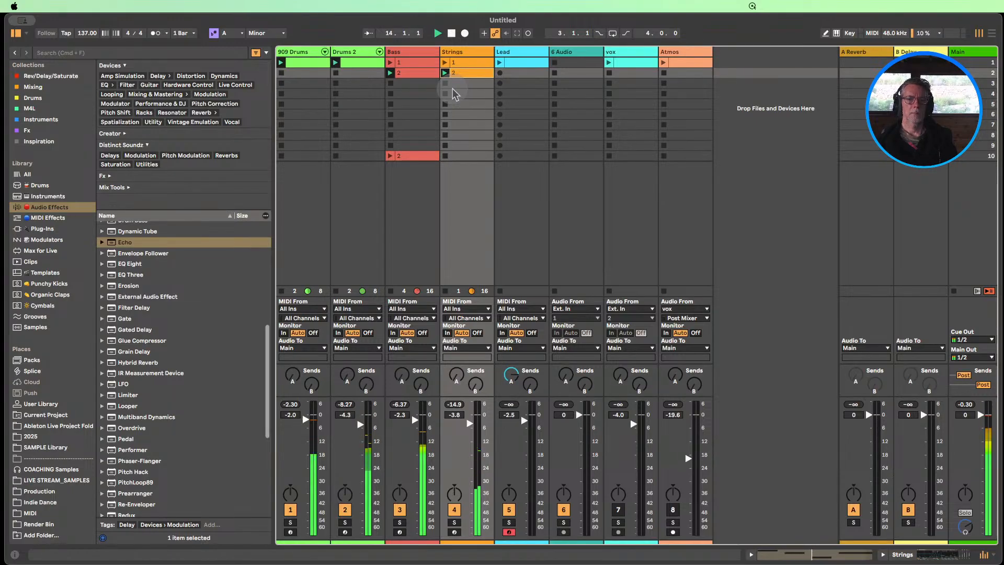
# Review the scene 2 Bass clip's notes, switch playback to Bass clip 1, and move the scene 2 clip to scene 3
pyautogui.click(415, 77)
pyautogui.doubleClick(415, 77)
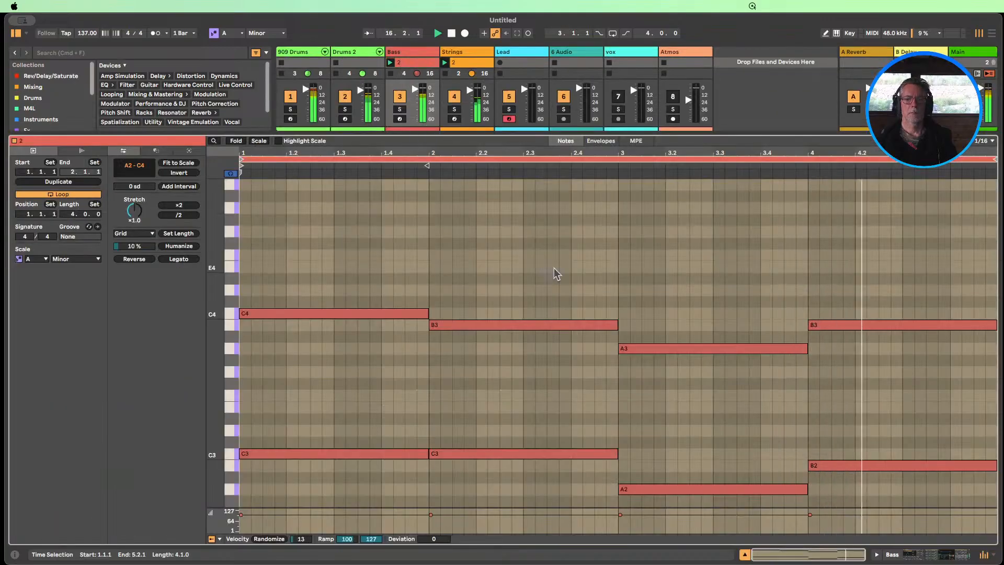
pyautogui.click(744, 554)
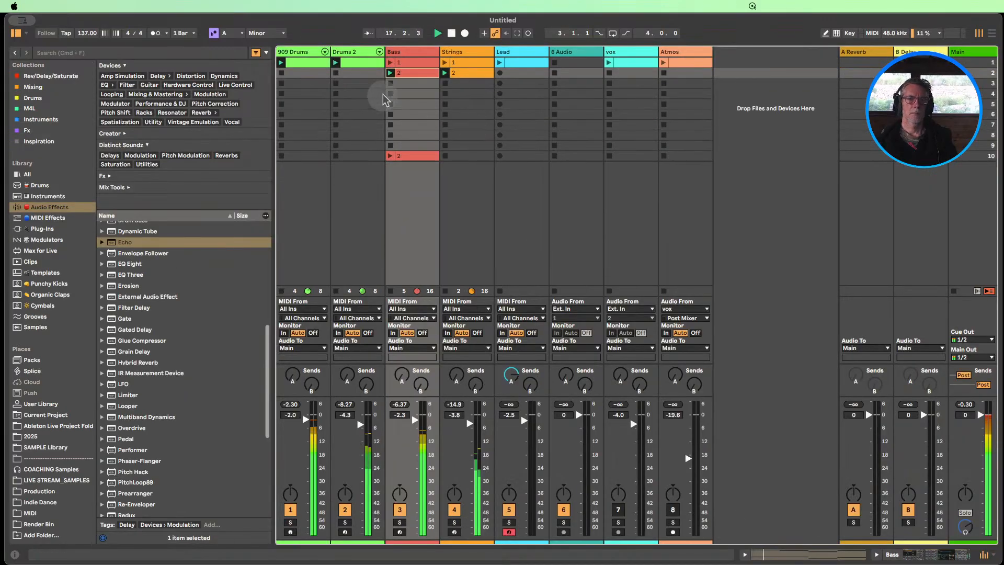
pyautogui.click(390, 65)
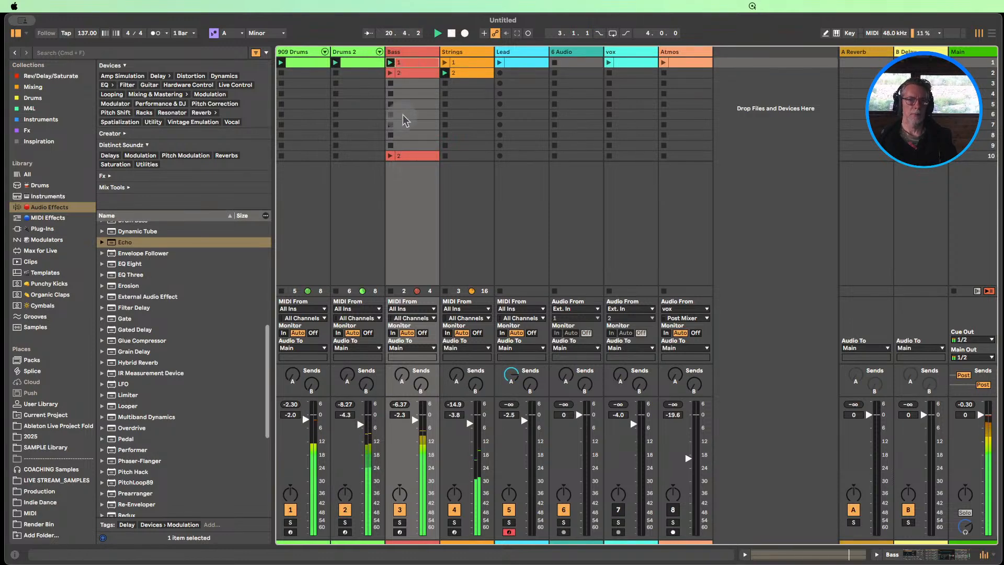
pyautogui.moveTo(407, 82); pyautogui.dragTo(407, 86)
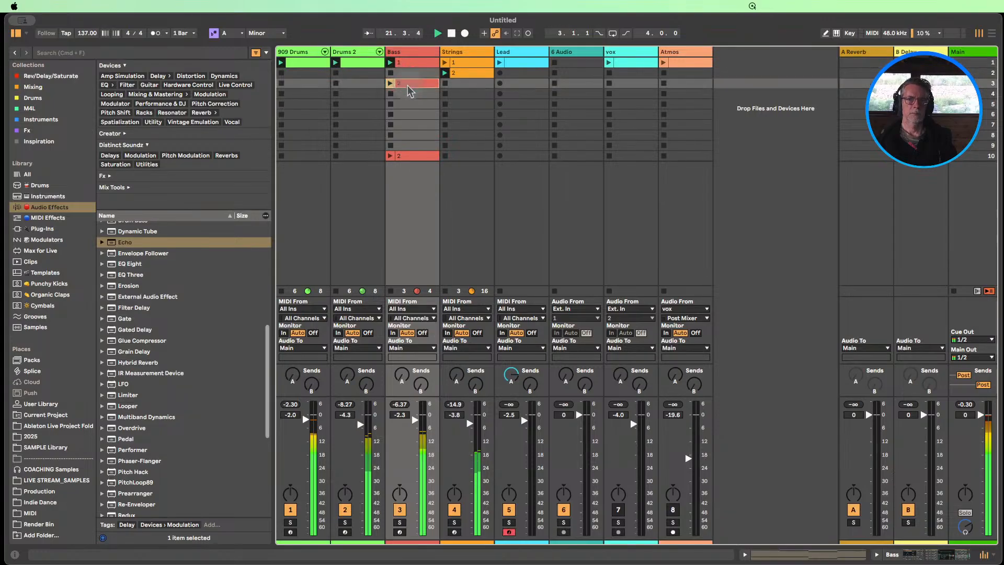
# Play the Lead clip with Strings clip 1 and set the Lead track volume to -2.8 dB
pyautogui.click(511, 54)
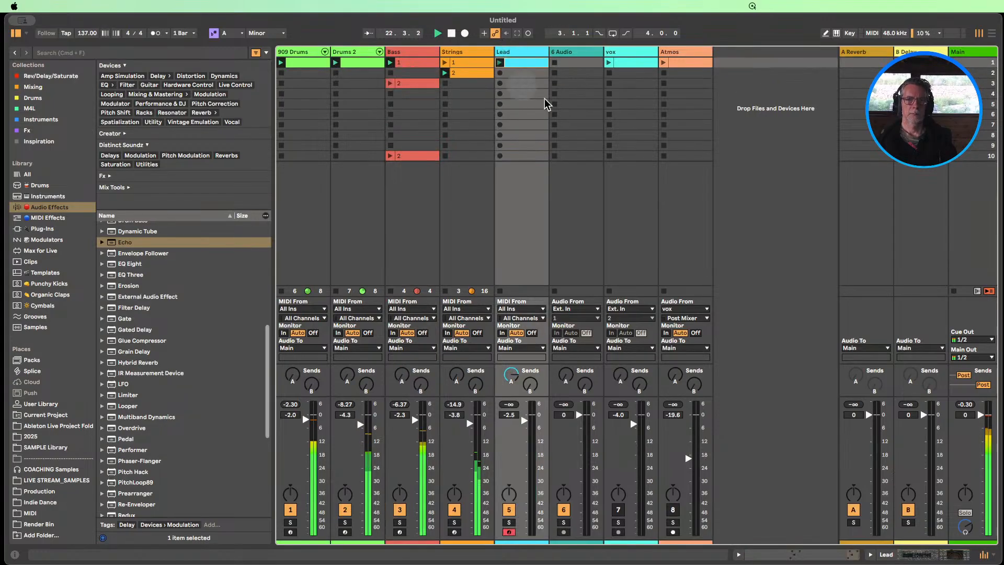
pyautogui.click(445, 64)
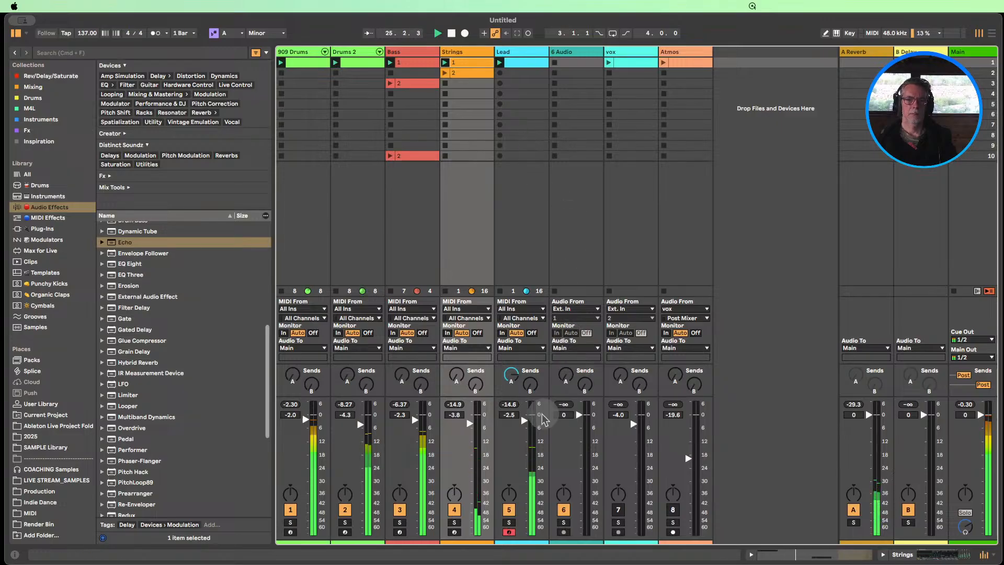
pyautogui.moveTo(525, 420); pyautogui.dragTo(531, 425)
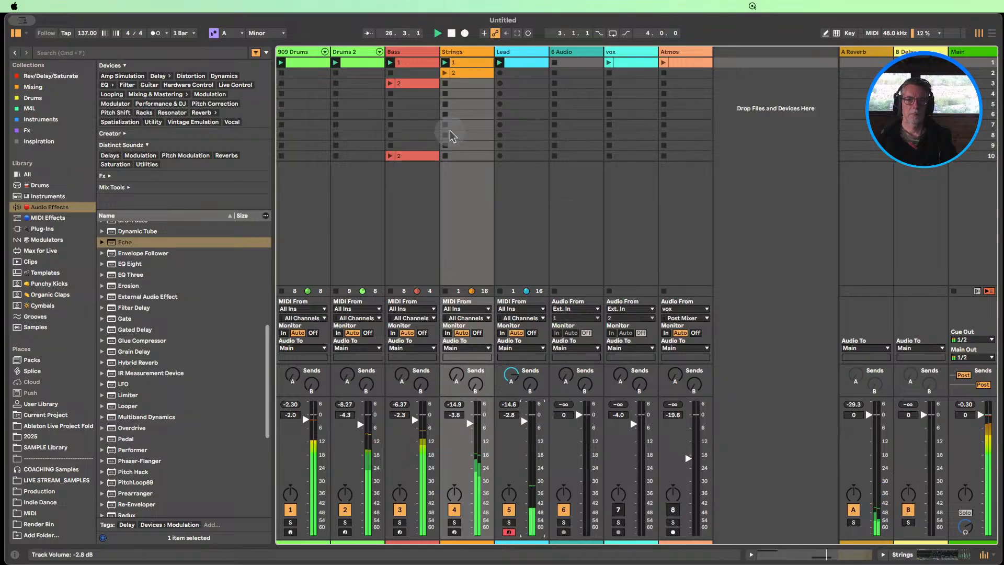
# Insert the Beat Repeat audio effect between Analog and Echo on the Lead track and play the Lead clip
pyautogui.doubleClick(497, 52)
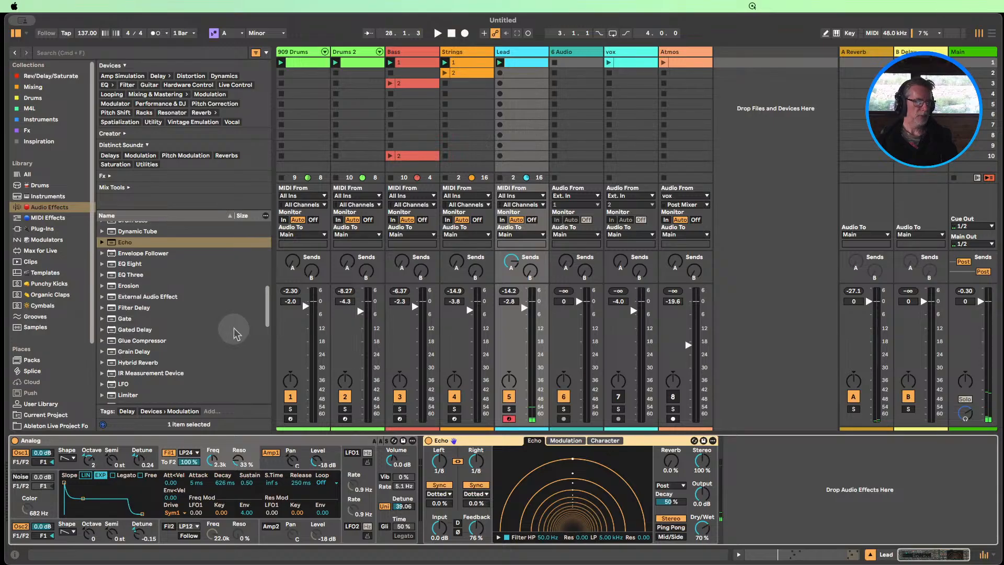
pyautogui.scroll(10, 164, 334)
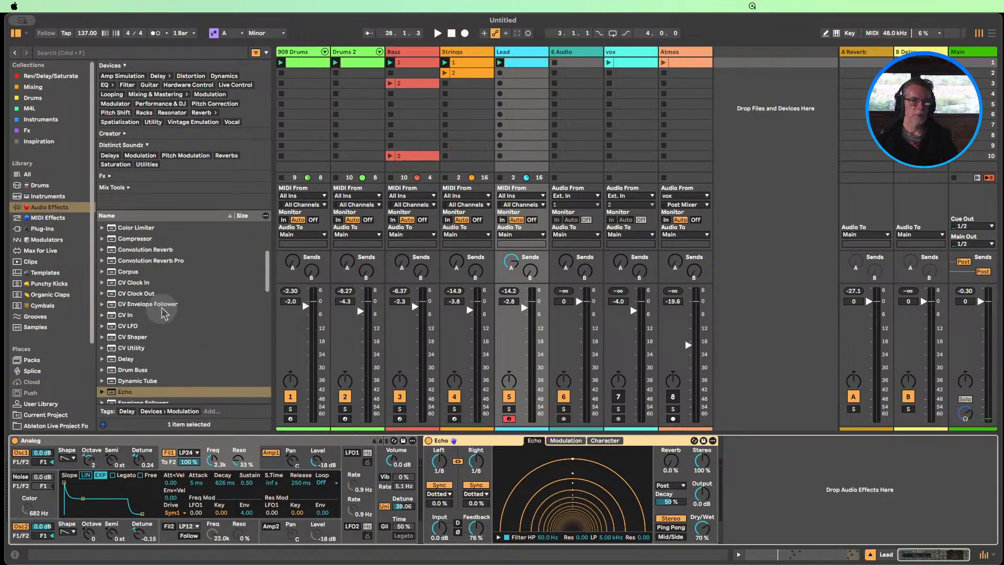
pyautogui.scroll(5, 168, 324)
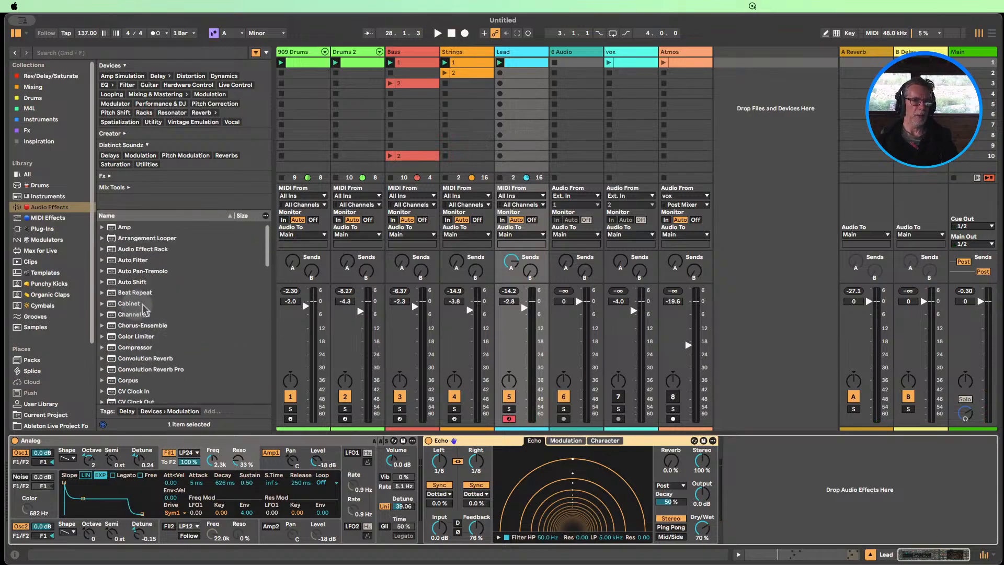
pyautogui.moveTo(130, 293); pyautogui.dragTo(418, 468)
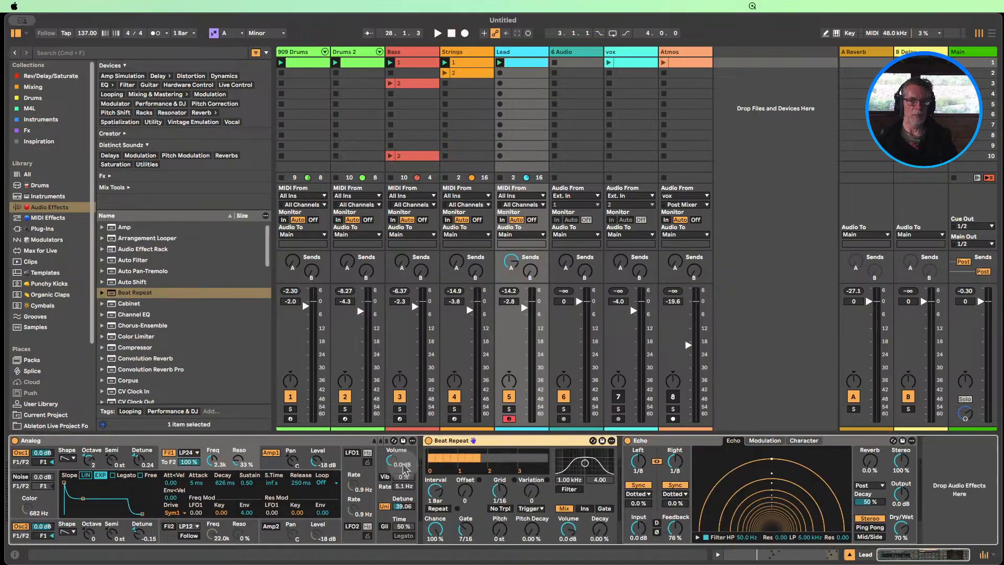
pyautogui.click(500, 63)
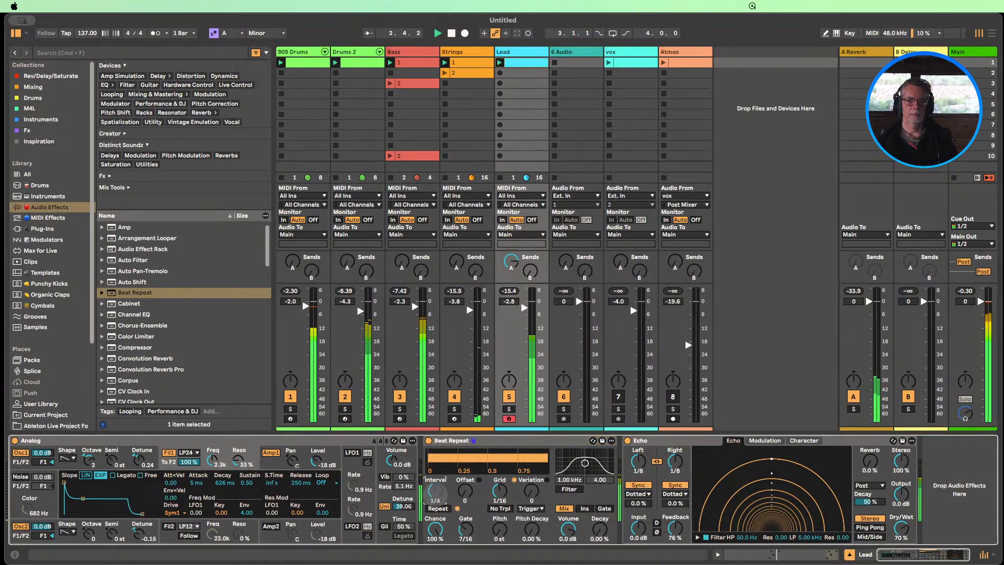
# Set Beat Repeat's interval to 1/8 and its grid to 1/32 on the Lead track, and deactivate the device
pyautogui.moveTo(435, 499); pyautogui.dragTo(545, 535)
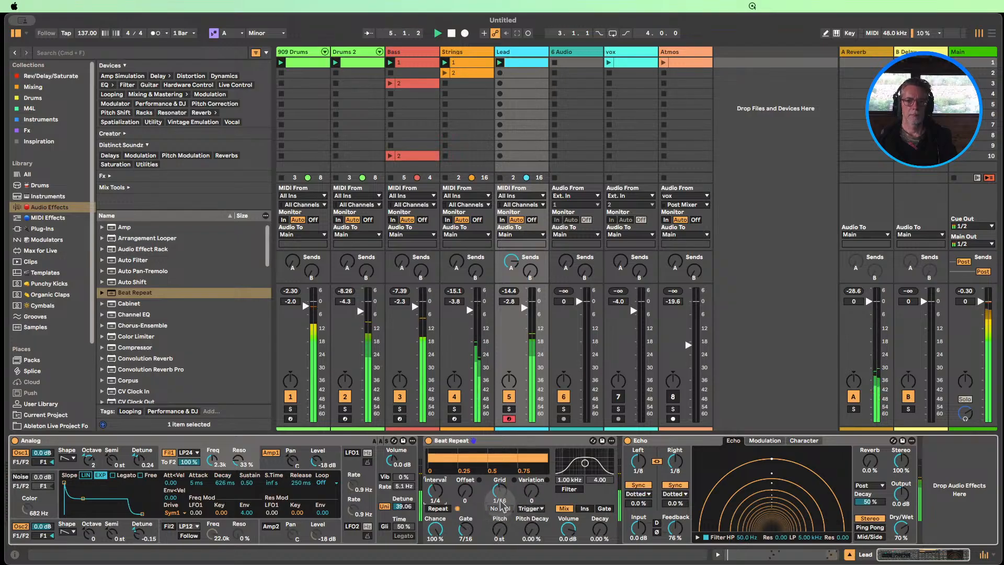
pyautogui.moveTo(501, 497); pyautogui.dragTo(500, 509)
pyautogui.moveTo(435, 490); pyautogui.dragTo(435, 495)
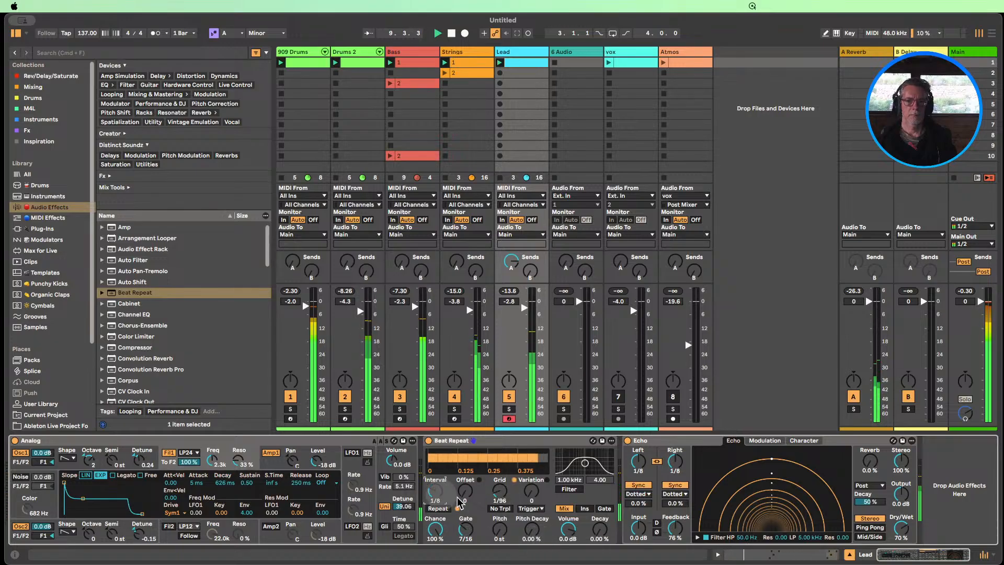
pyautogui.moveTo(499, 494); pyautogui.dragTo(499, 493)
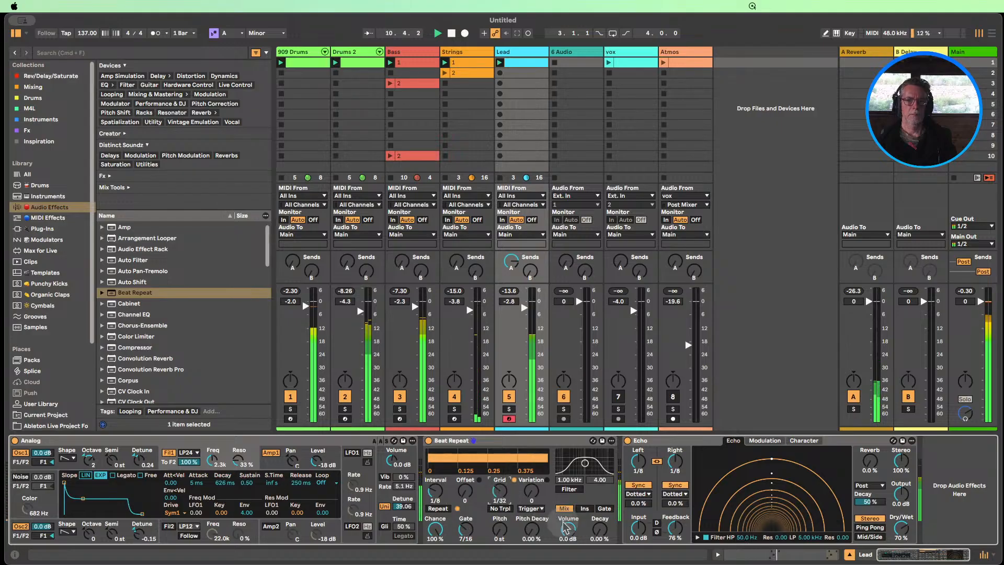
pyautogui.moveTo(499, 493); pyautogui.dragTo(499, 490)
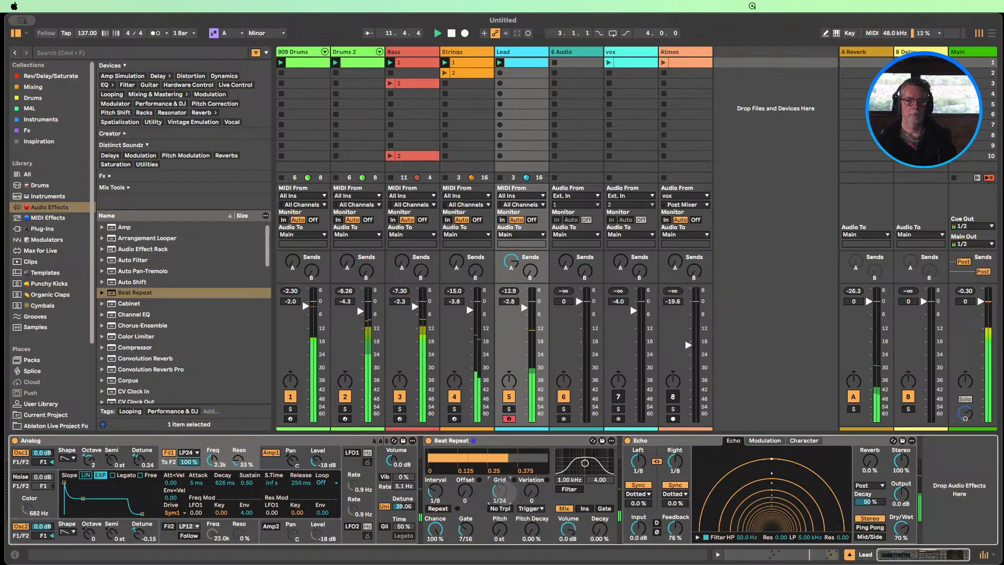
pyautogui.moveTo(592, 536); pyautogui.dragTo(593, 531)
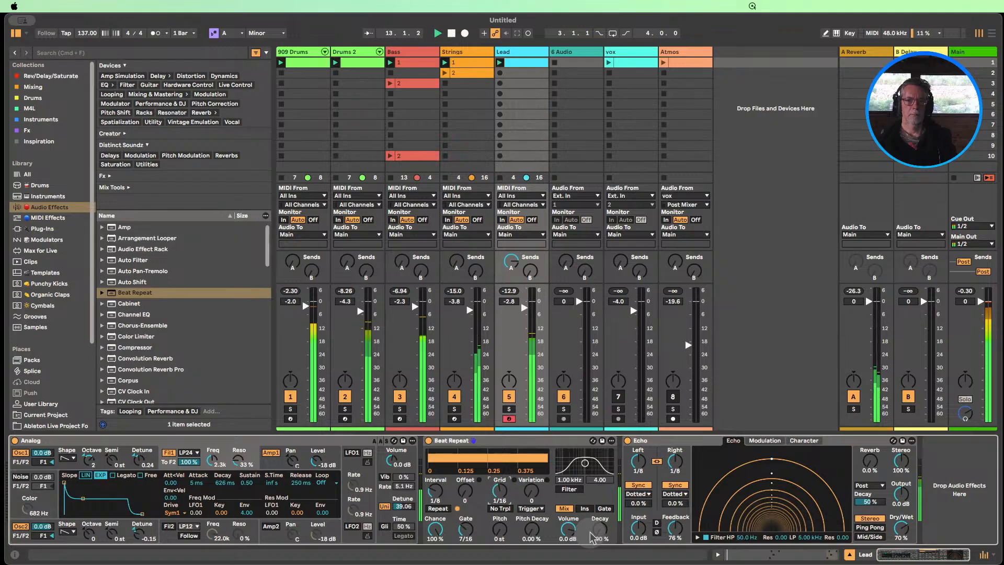
pyautogui.click(430, 442)
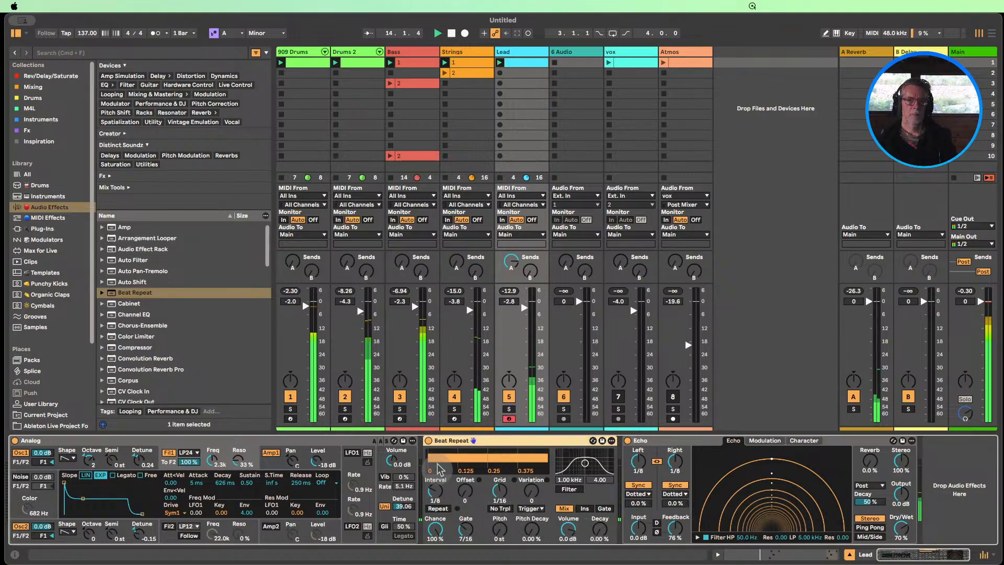
pyautogui.click(428, 441)
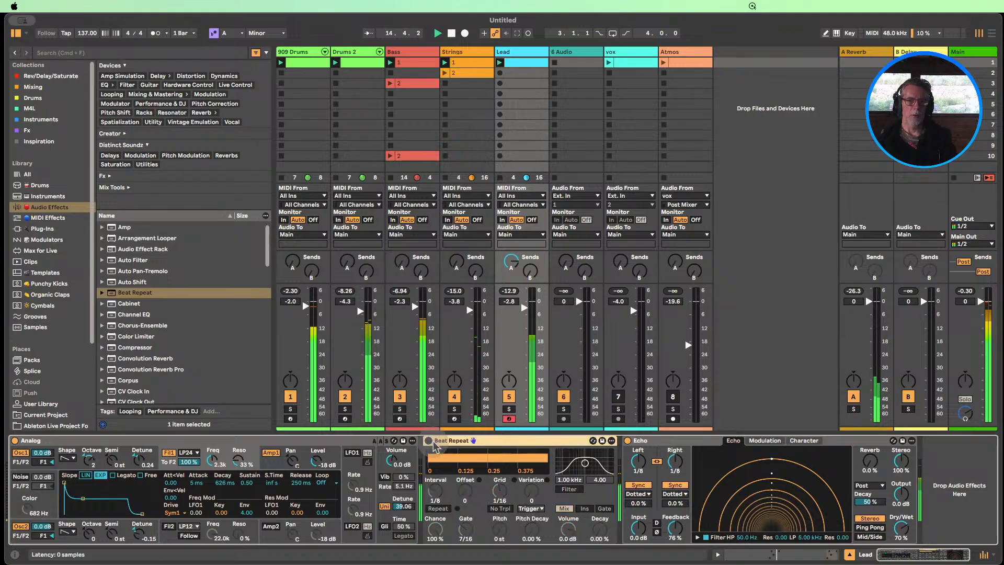
# Open the Lead clip's notes and duplicate its loop to a length of eight bars
pyautogui.click(515, 63)
pyautogui.doubleClick(515, 64)
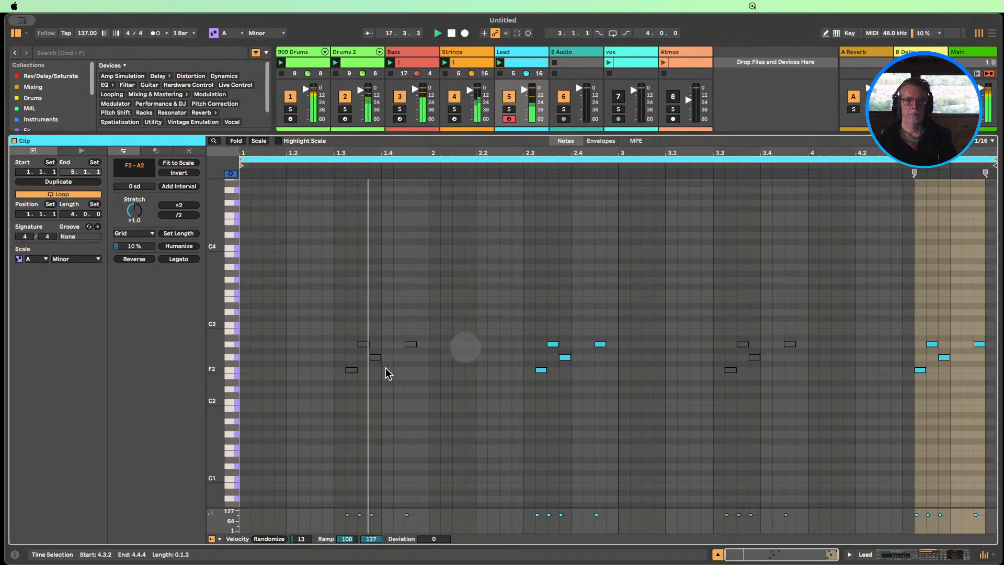
pyautogui.click(50, 182)
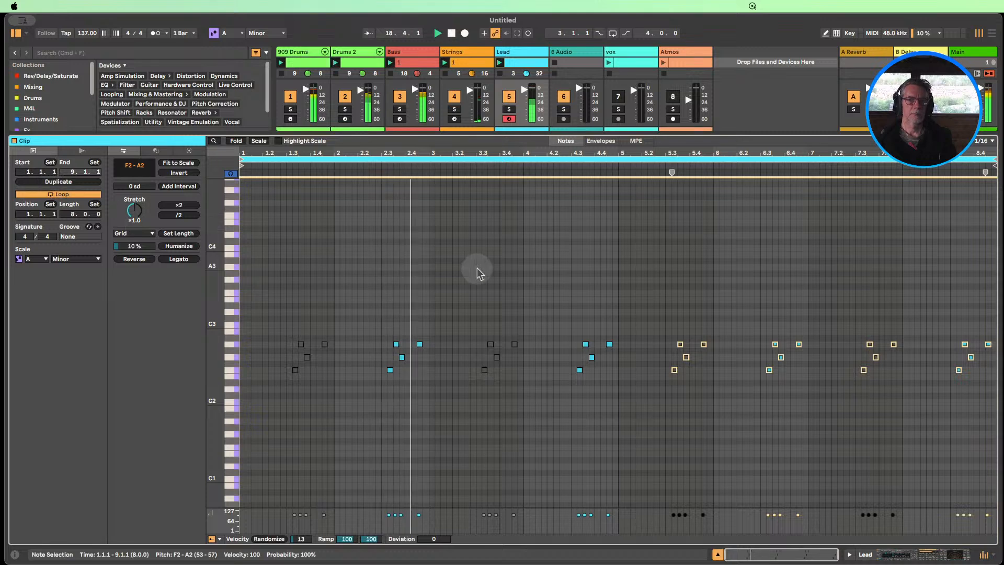
# Raise the last active note of bar 6 in the Lead clip to B2
pyautogui.click(727, 374)
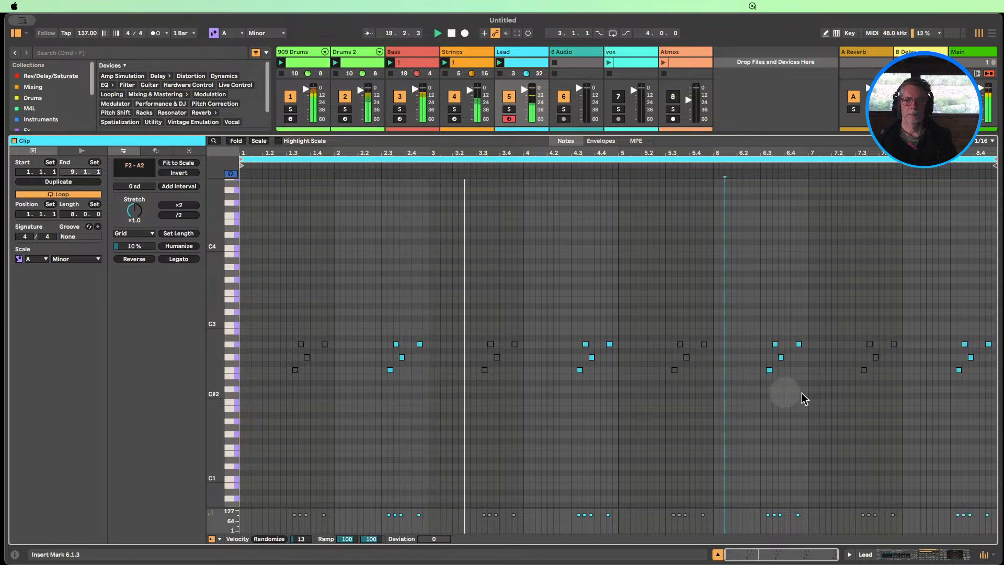
pyautogui.click(799, 345)
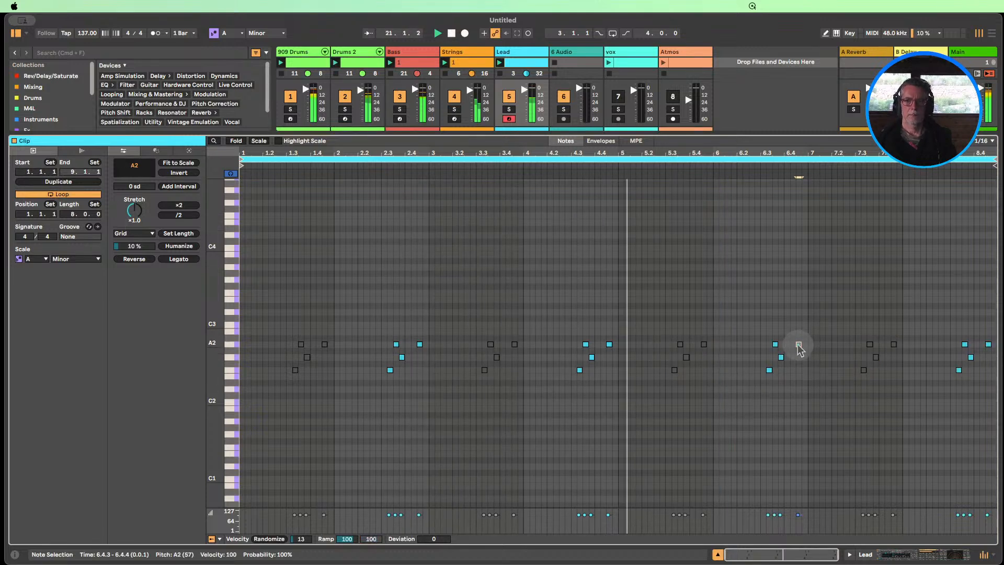
pyautogui.press('Up')
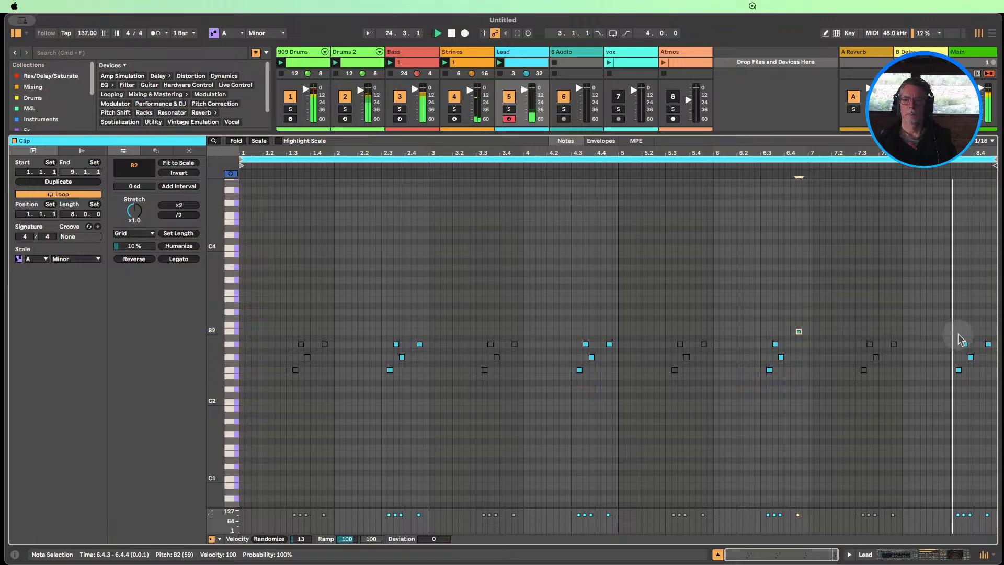
# Lower the last note of bar 8 in the Lead clip to A1
pyautogui.click(988, 344)
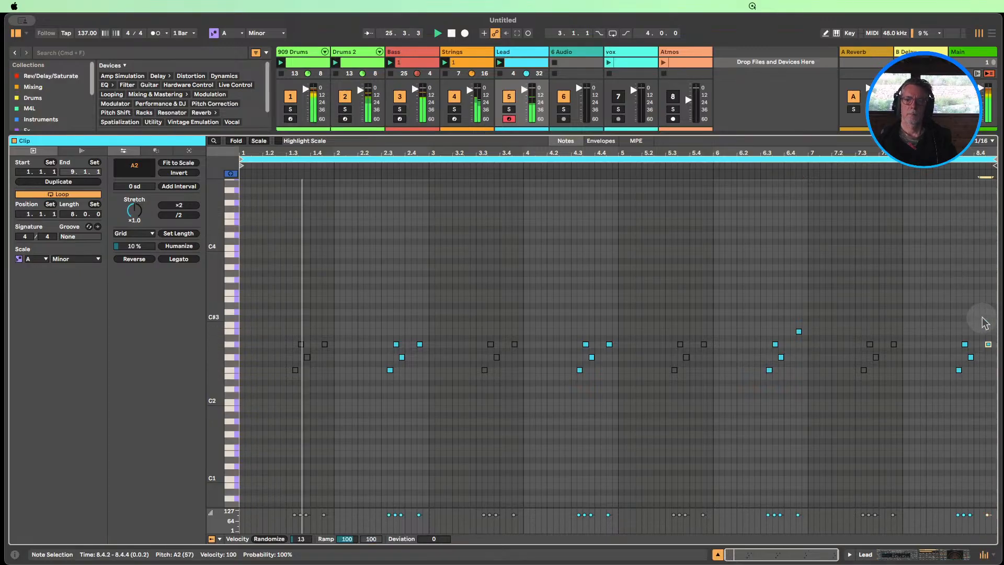
pyautogui.press('Down')
pyautogui.press('Down')
pyautogui.press('Down')
pyautogui.press('Down')
pyautogui.press('Down')
pyautogui.press('Down')
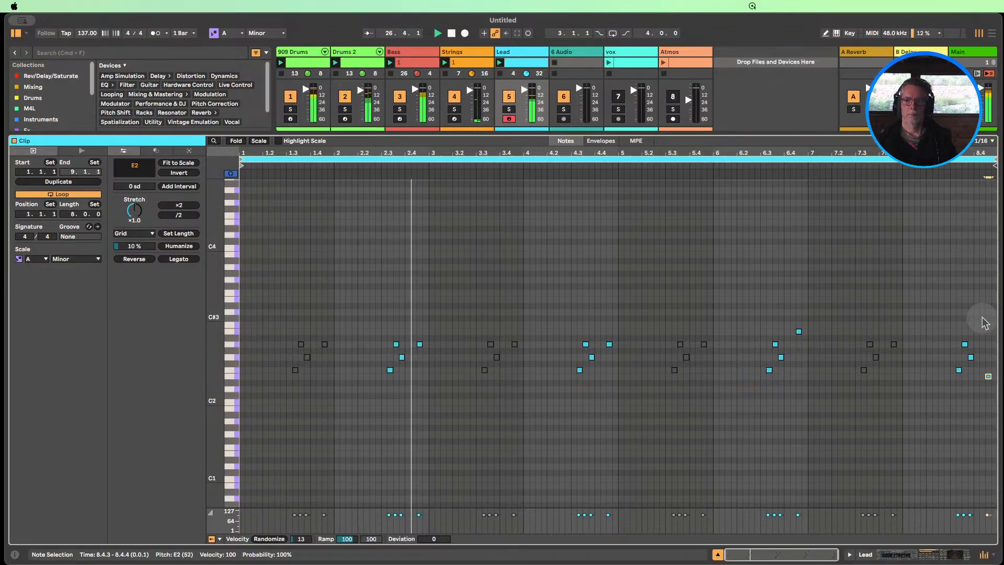
pyautogui.press('Down')
pyautogui.press('Down')
pyautogui.press('Down')
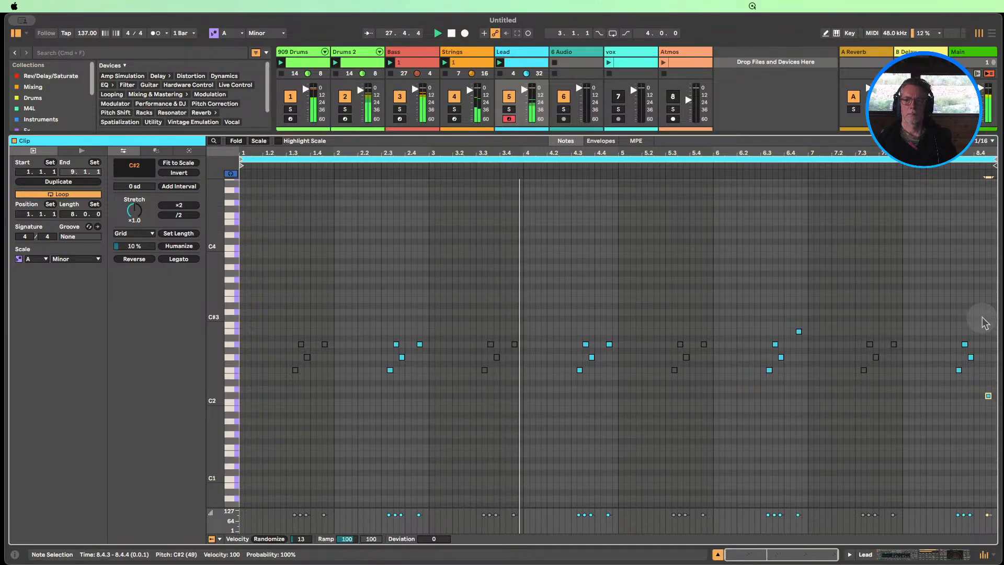
pyautogui.press('Down')
pyautogui.press('Down')
pyautogui.press('Down')
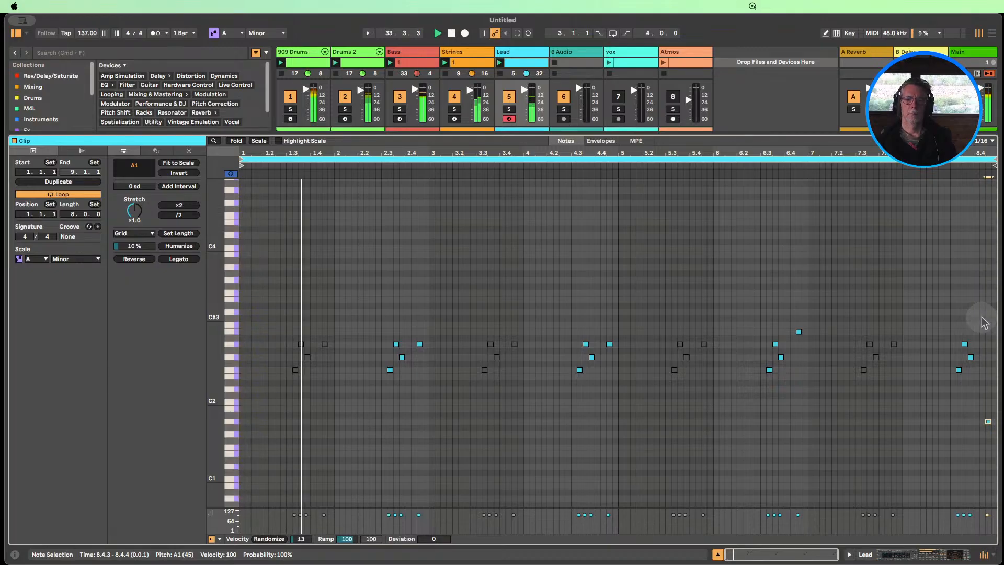
# Raise the last note of bar 6 in the Lead clip to C3
pyautogui.click(798, 331)
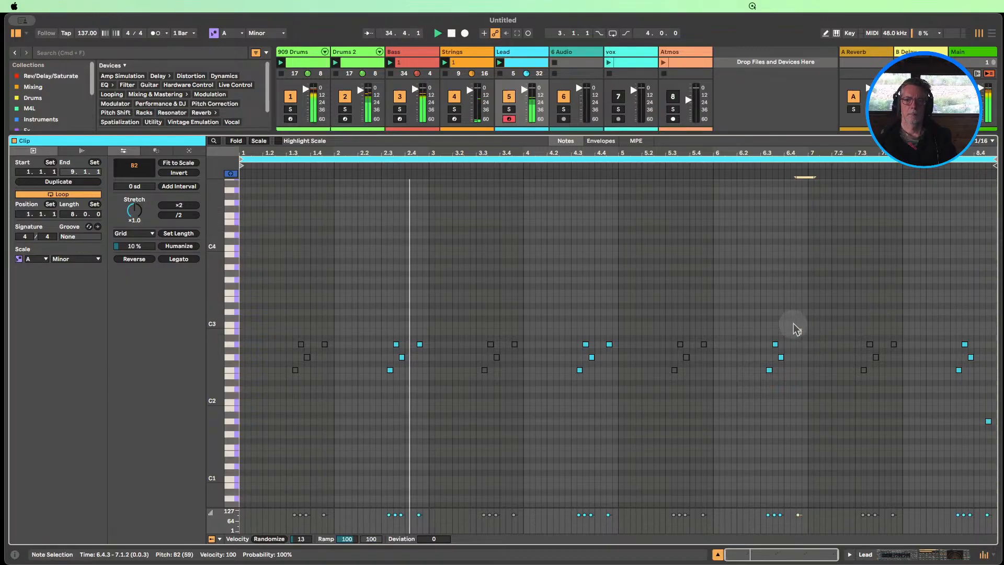
pyautogui.click(797, 327)
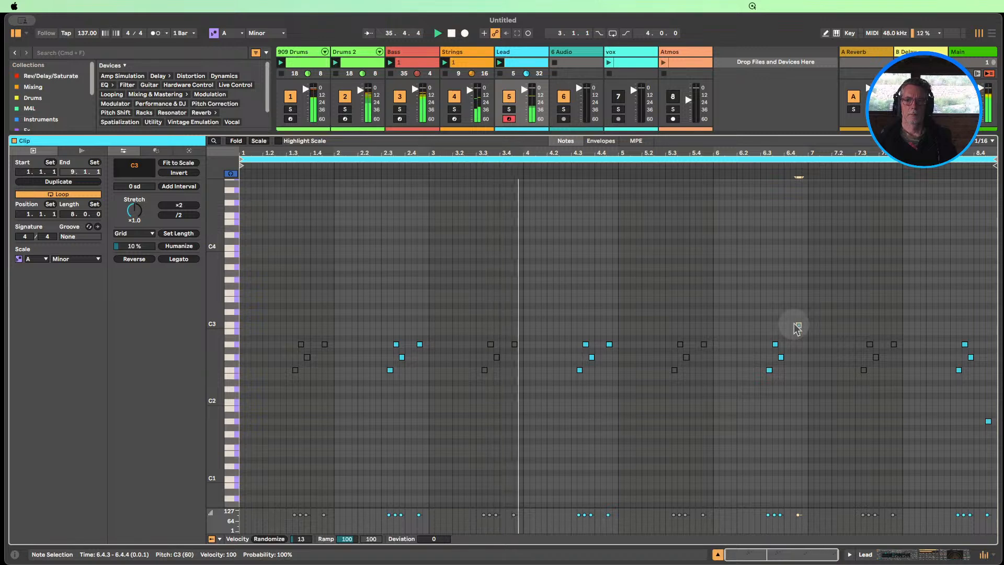
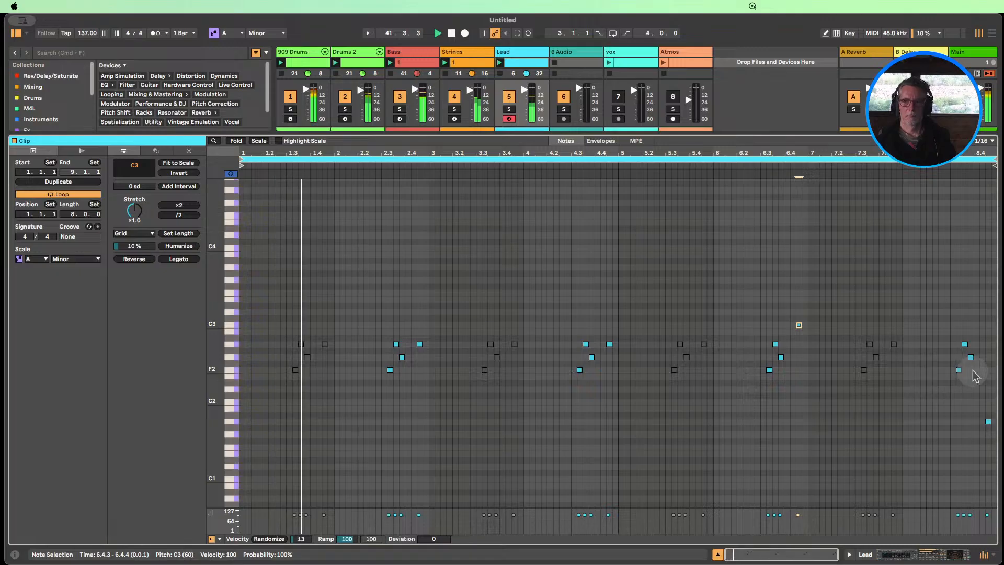
# Return to the full session mixer, mute the Strings track, unmute the vox track and launch its clip
pyautogui.click(717, 554)
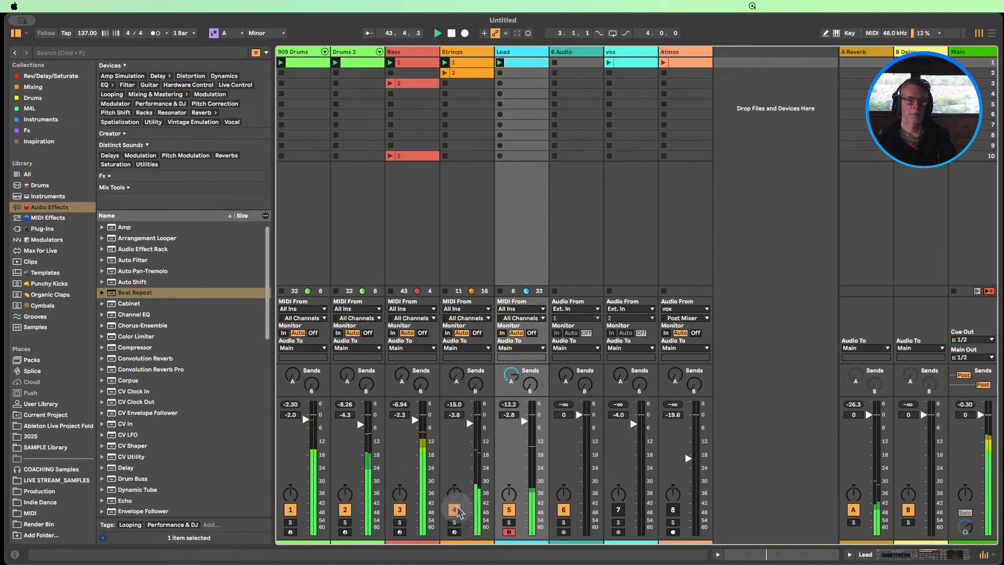
pyautogui.click(618, 510)
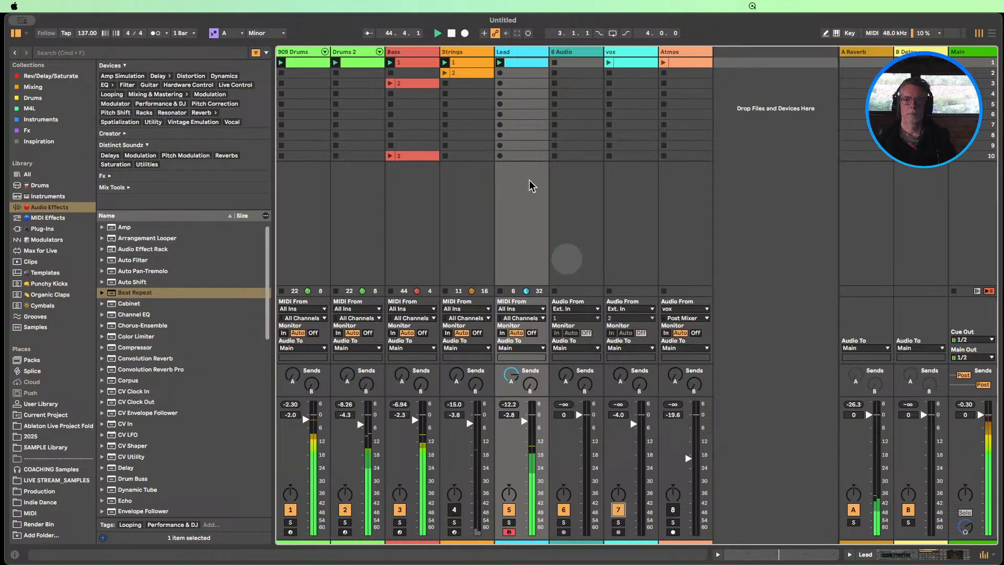
pyautogui.click(608, 63)
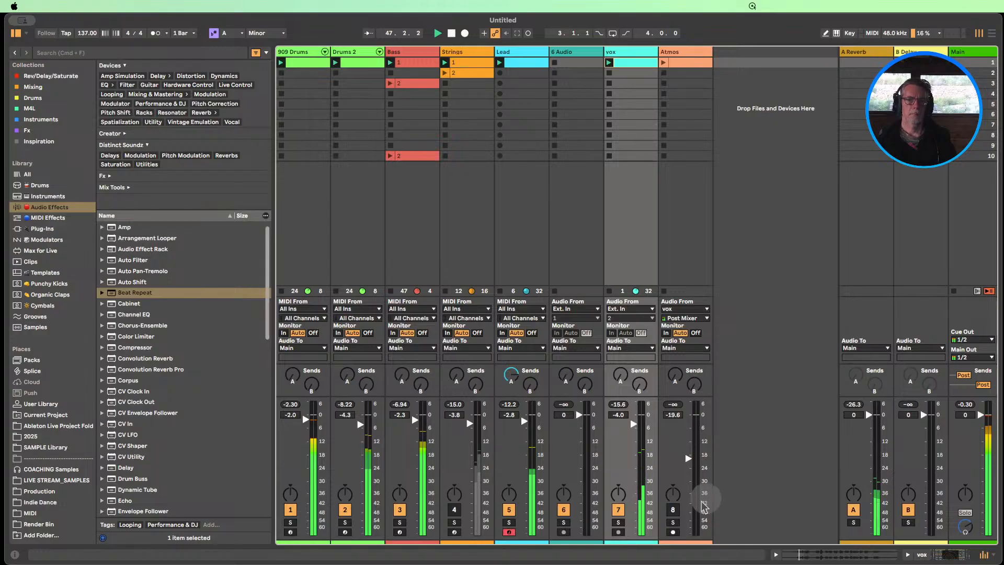
# Open the Lead clip and lower the last note of bar 6 to D2
pyautogui.doubleClick(523, 63)
pyautogui.moveTo(829, 338); pyautogui.dragTo(764, 298)
pyautogui.press('Down')
pyautogui.press('Down')
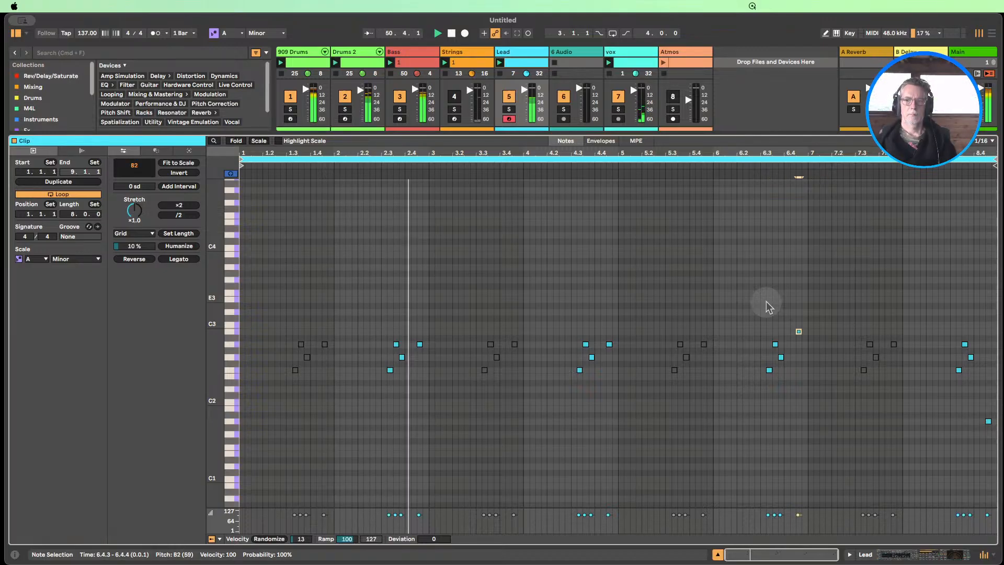
pyautogui.press('Down')
pyautogui.press('Down')
pyautogui.press('Down')
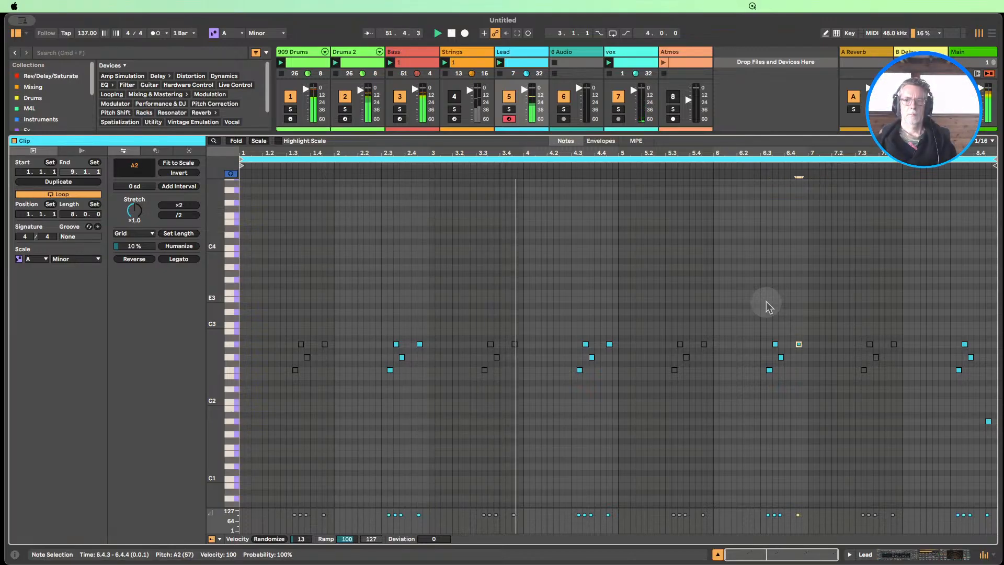
pyautogui.press('Down')
pyautogui.press('Down')
pyautogui.press('Down')
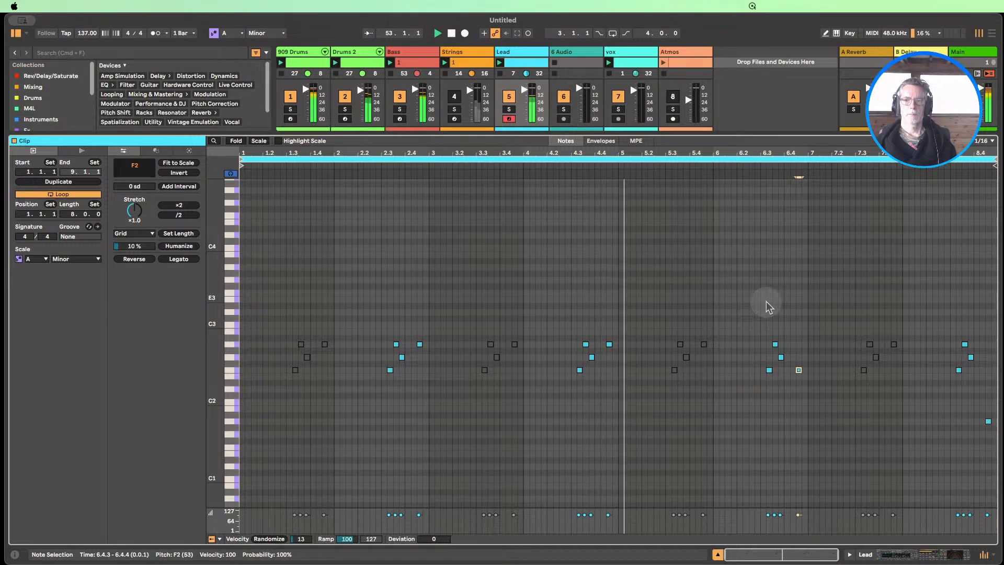
pyautogui.press('Down')
pyautogui.press('Down')
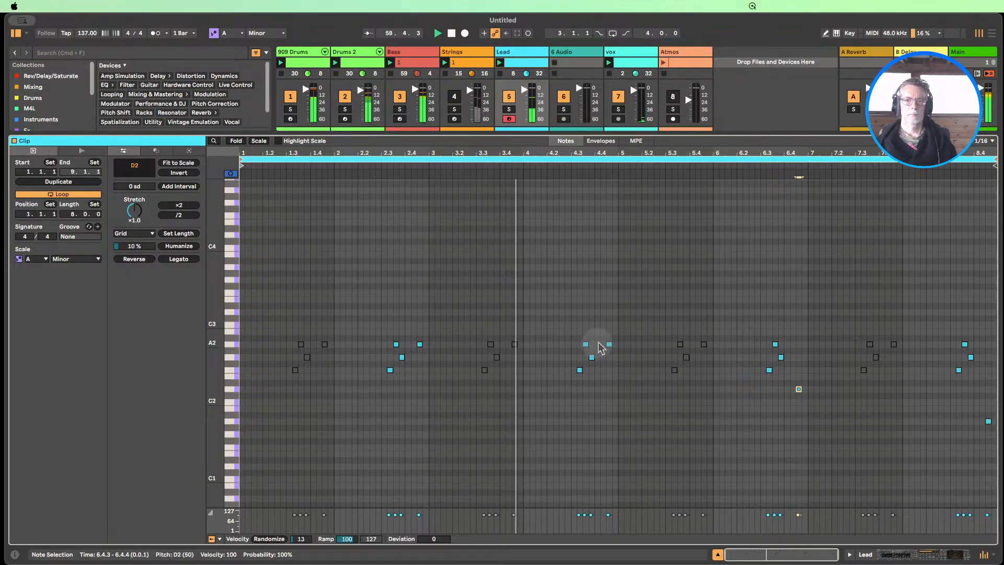
# Lengthen the last note of bar 4 to the bar's end and raise the last note of bar 6 to C3
pyautogui.moveTo(611, 344); pyautogui.dragTo(614, 344)
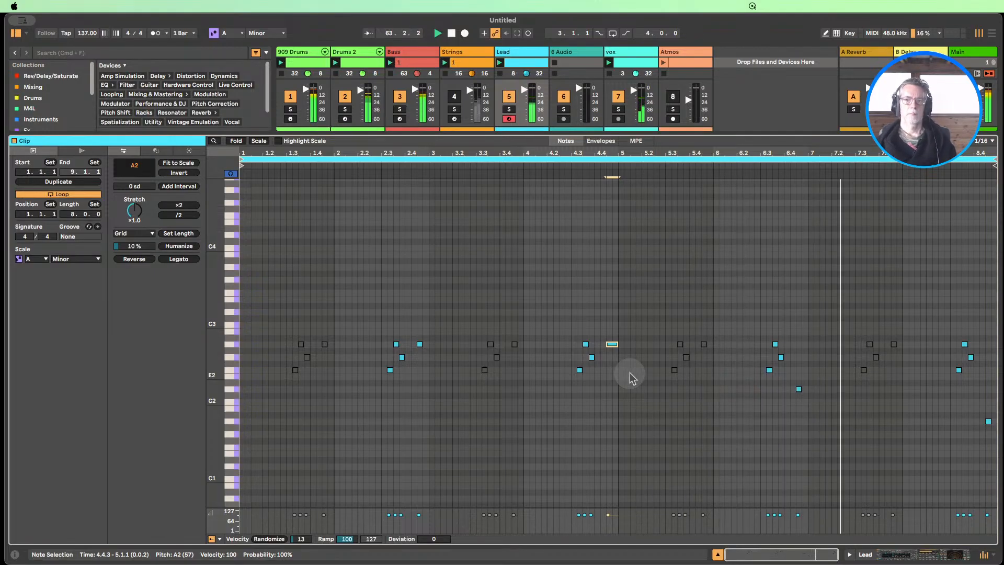
pyautogui.click(796, 389)
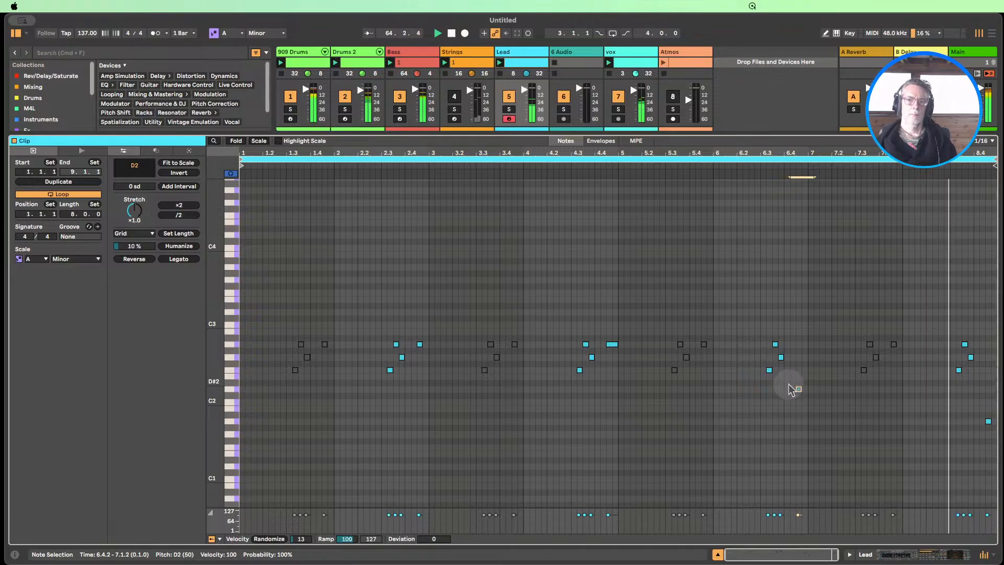
pyautogui.press('Up')
pyautogui.press('Up')
pyautogui.press('Up')
pyautogui.press('Up')
pyautogui.press('Up')
pyautogui.press('Up')
pyautogui.press('Up')
pyautogui.press('Up')
pyautogui.press('Up')
pyautogui.press('Up')
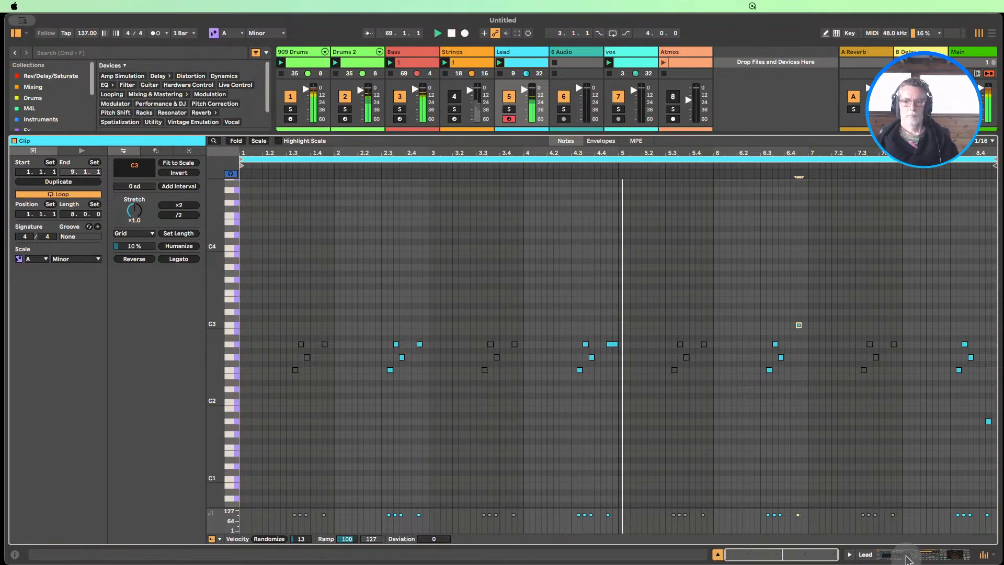
# In the Lead track's Analog, raise the Amp 1 envelope sustain and lower the Filter 1 frequency to 30 Hz
pyautogui.click(907, 557)
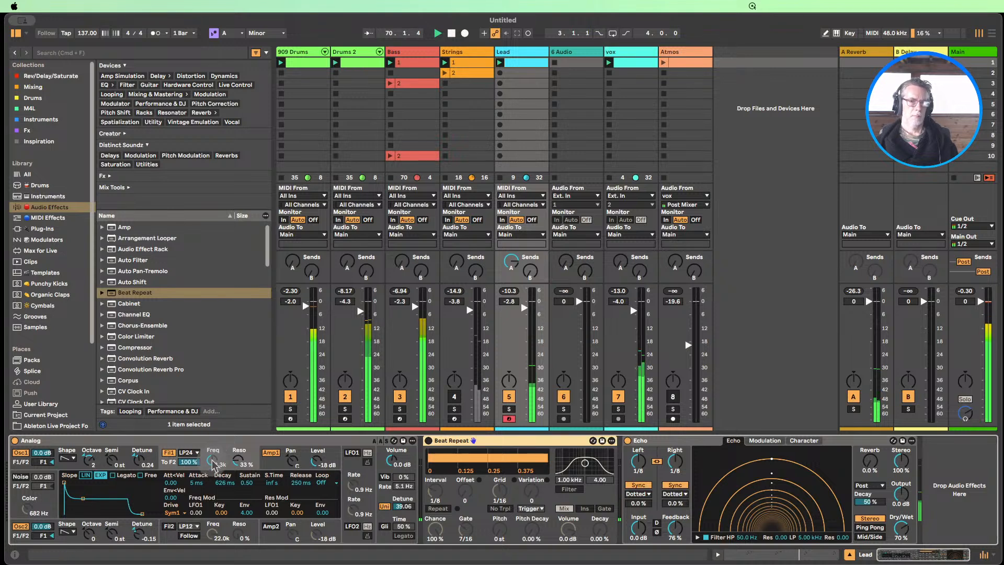
pyautogui.moveTo(212, 461); pyautogui.dragTo(212, 494)
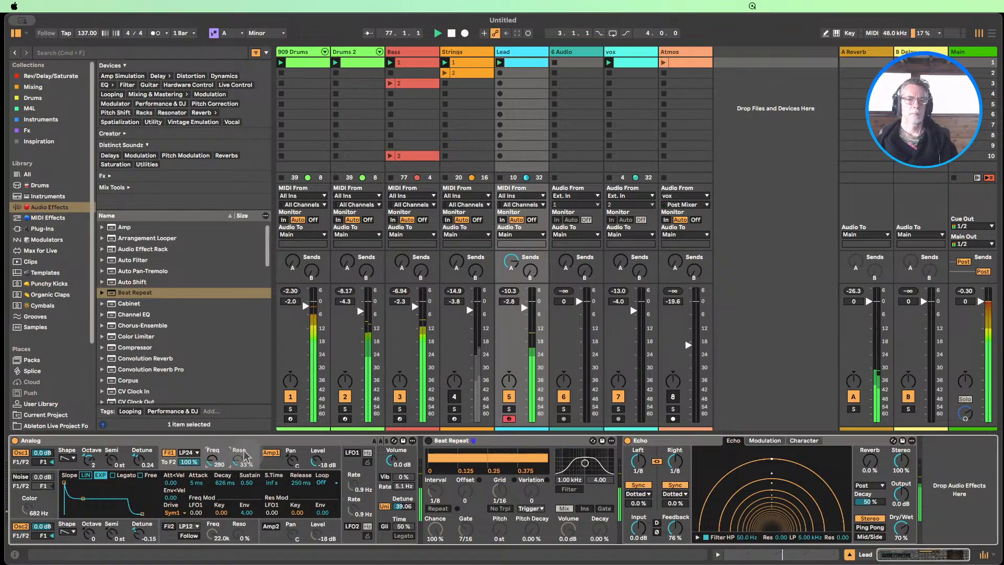
pyautogui.click(269, 466)
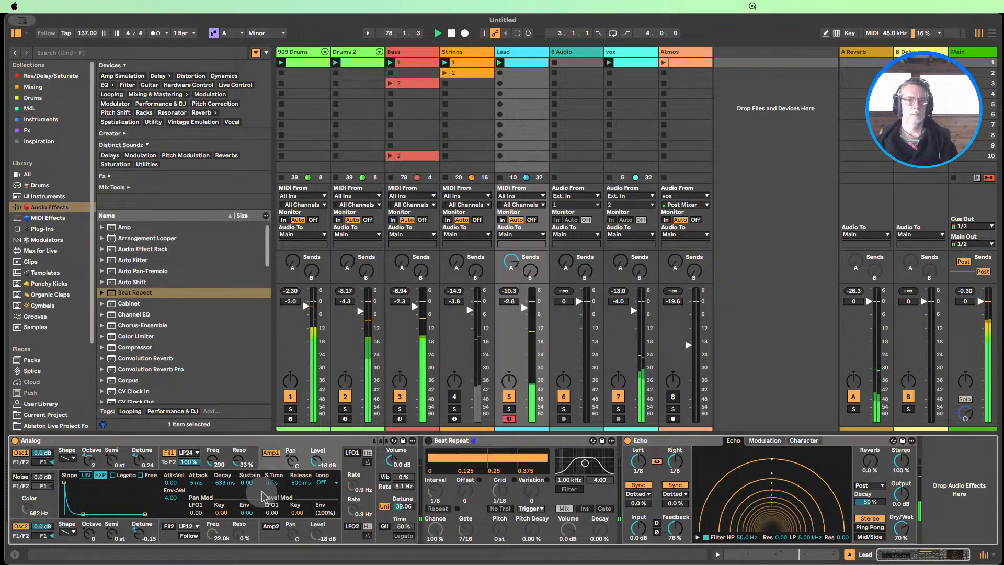
pyautogui.moveTo(247, 482)
pyautogui.mouseDown()
pyautogui.moveTo(246, 466)
pyautogui.moveTo(246, 475)
pyautogui.mouseUp()
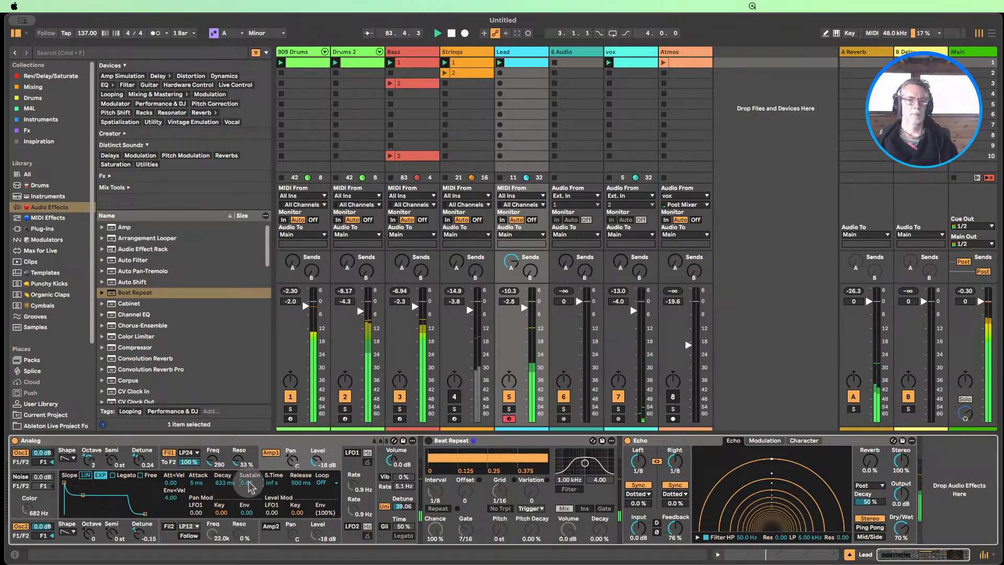
pyautogui.click(212, 460)
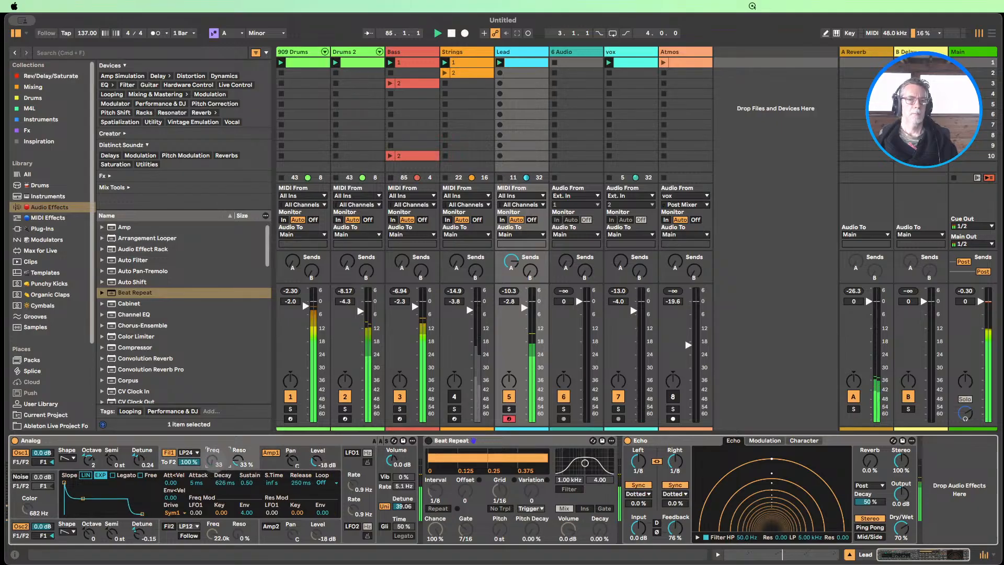
pyautogui.moveTo(212, 460); pyautogui.dragTo(211, 463)
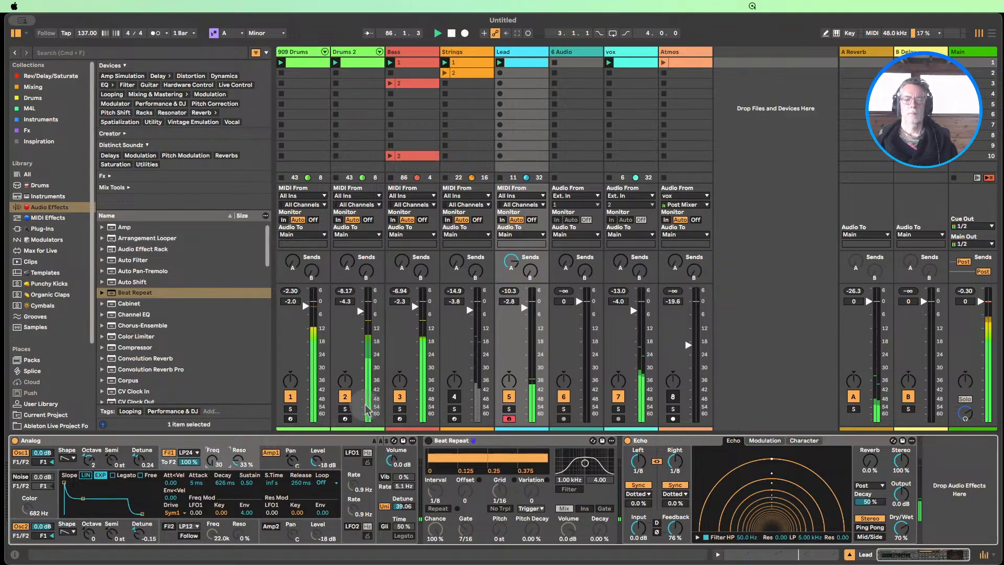
# Mute the Bass and 909 Drums tracks and collapse the Lead track's Beat Repeat device
pyautogui.click(399, 396)
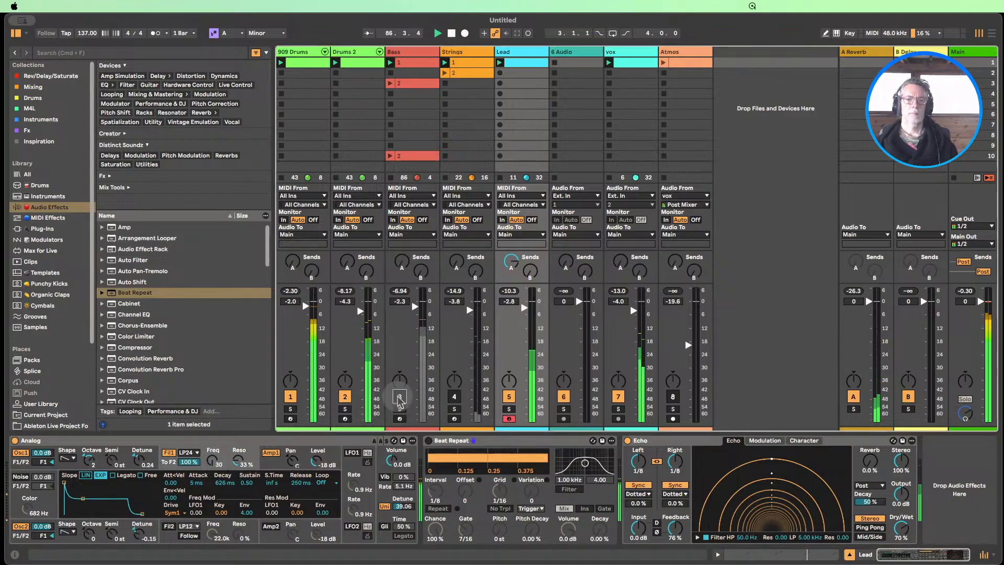
pyautogui.click(291, 396)
pyautogui.click(447, 441)
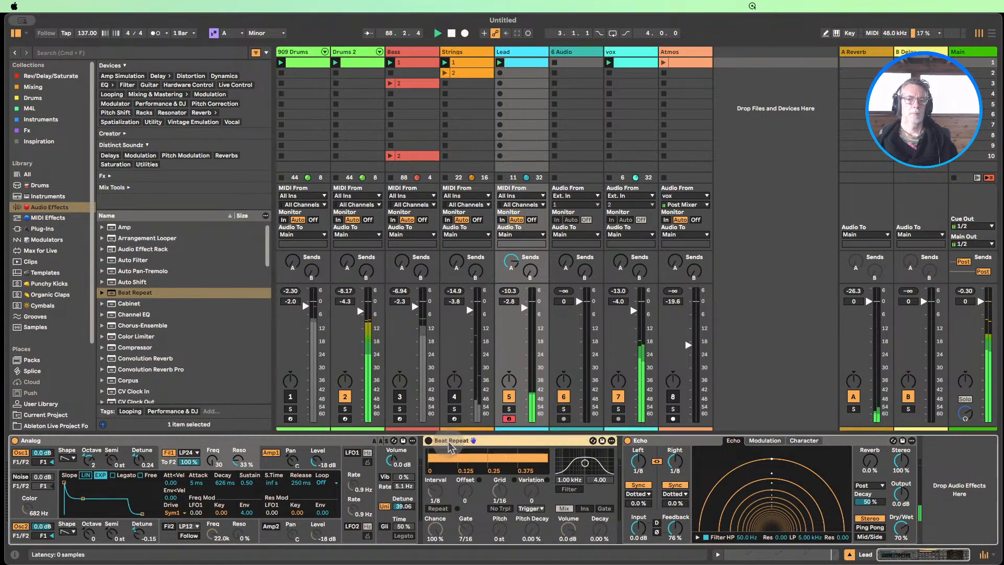
pyautogui.doubleClick(447, 442)
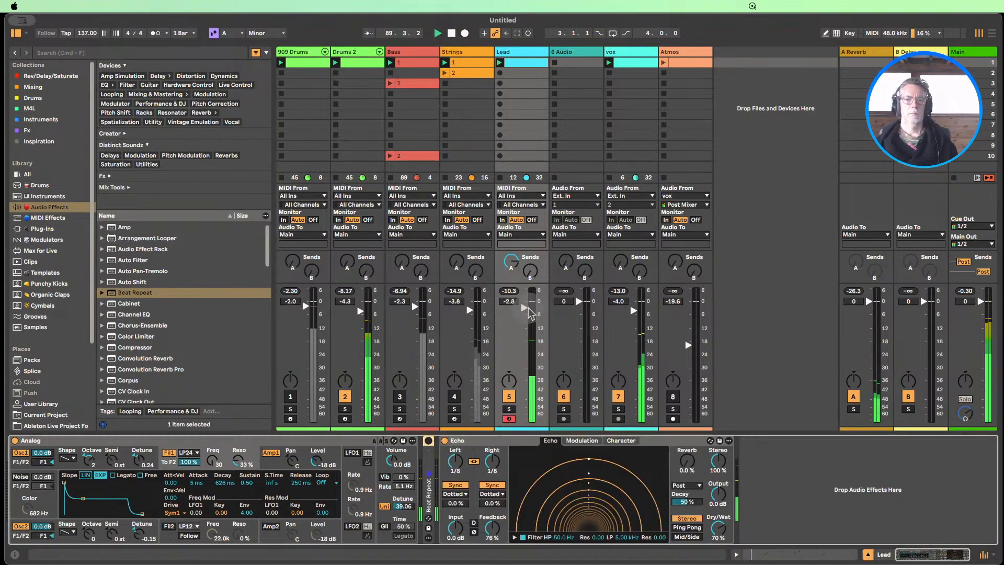
# Set Analog's Filter 1 frequency to 39 Hz and its envelope frequency modulation to 5.77
pyautogui.moveTo(215, 460); pyautogui.dragTo(214, 452)
pyautogui.moveTo(245, 523); pyautogui.dragTo(245, 503)
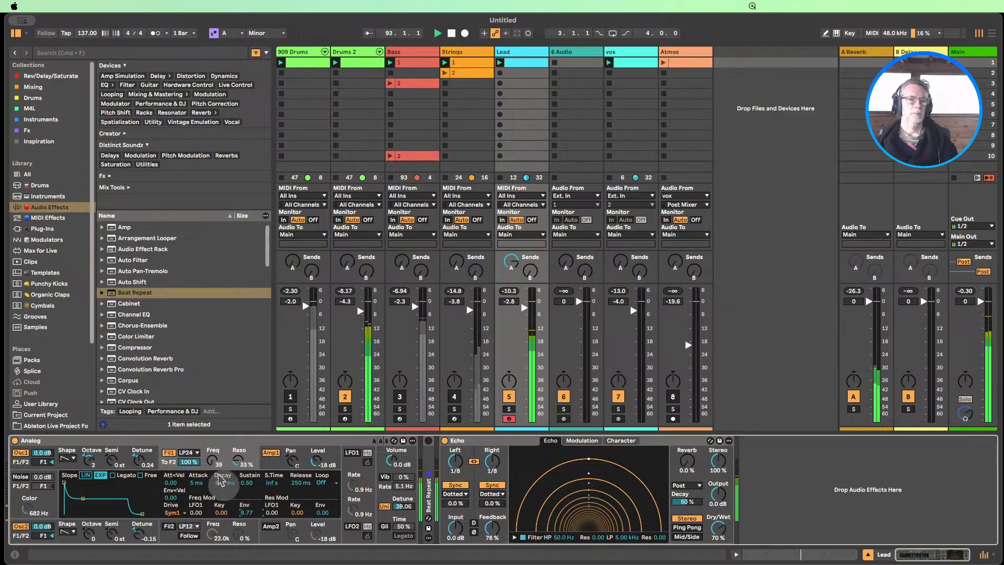
# Unmute the Bass track and add the Roar audio effect at the end of its device chain
pyautogui.click(399, 396)
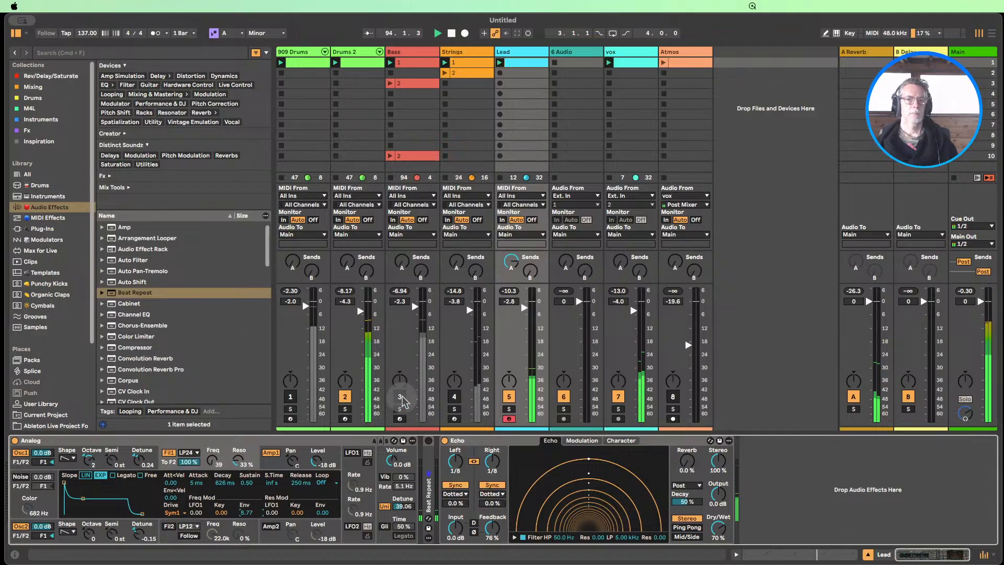
pyautogui.click(401, 68)
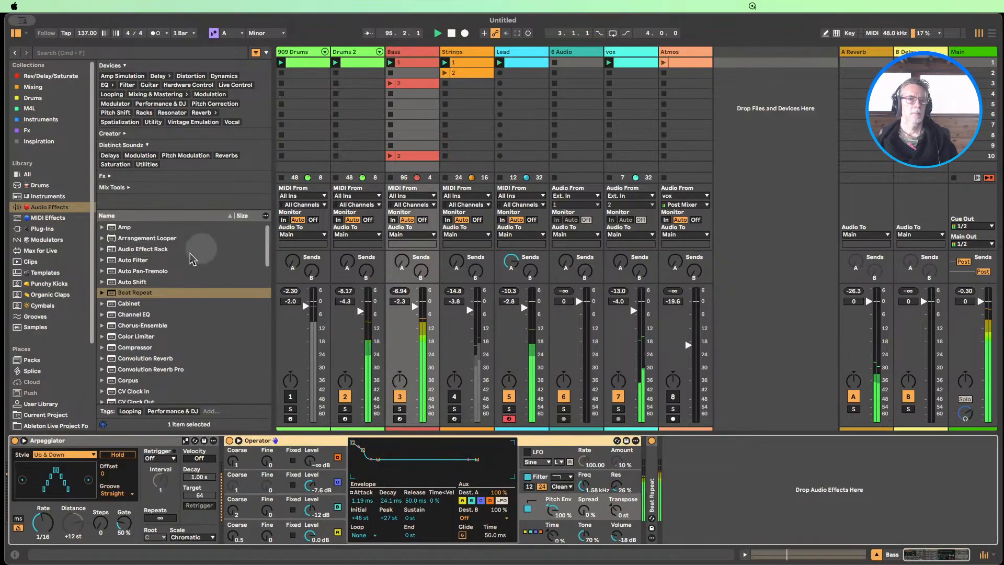
pyautogui.scroll(-5, 162, 293)
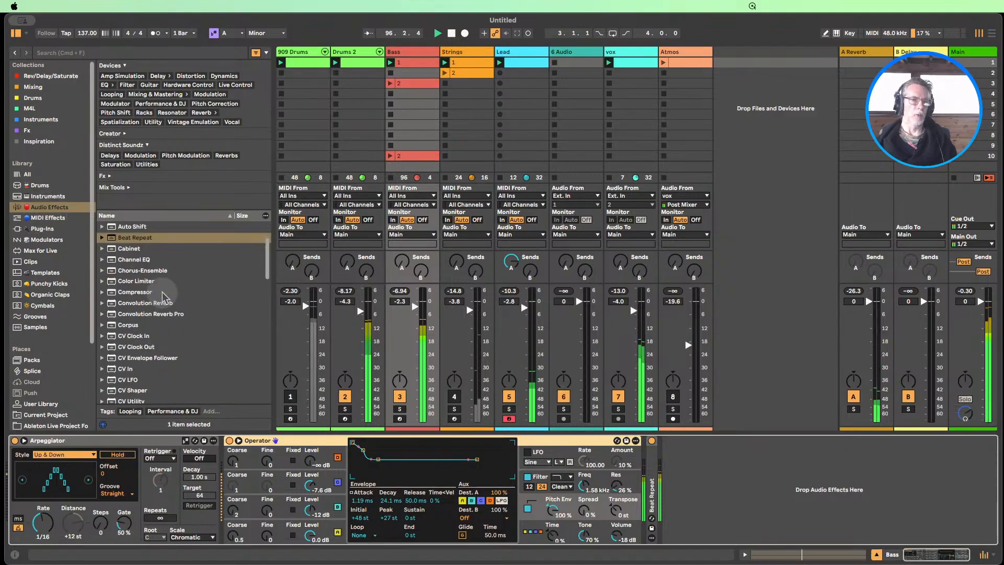
pyautogui.scroll(-7, 162, 291)
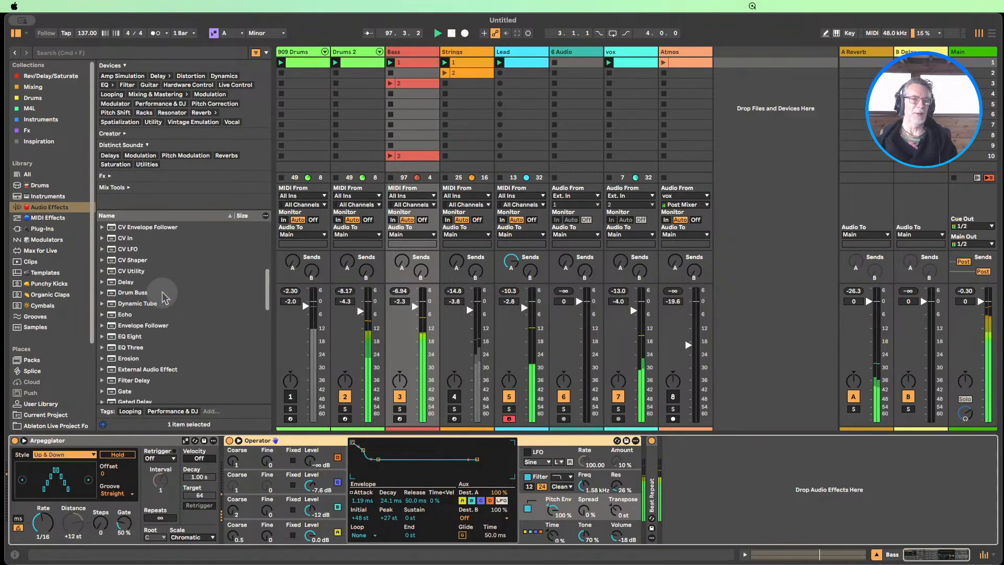
pyautogui.scroll(-5, 165, 297)
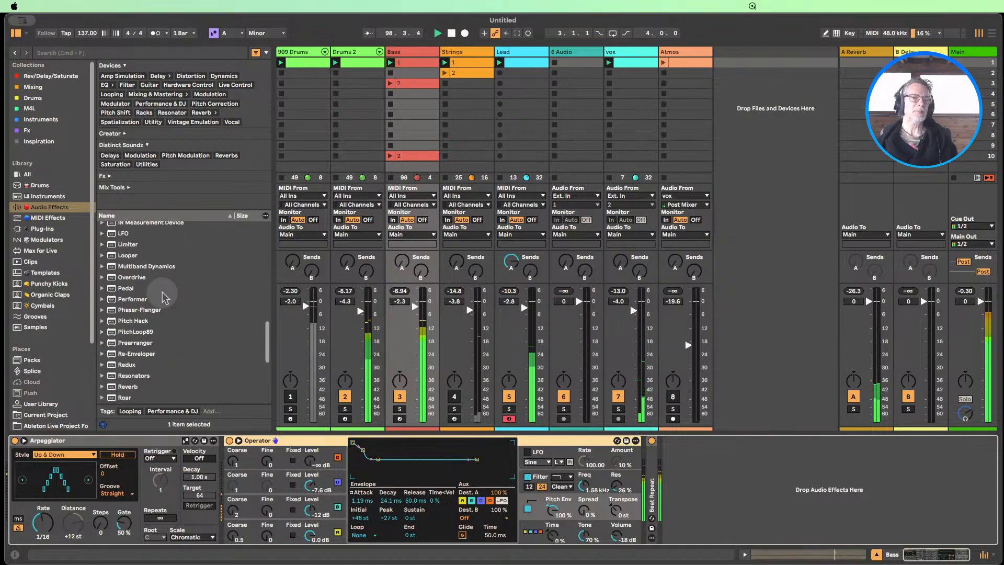
pyautogui.moveTo(125, 376); pyautogui.dragTo(666, 466)
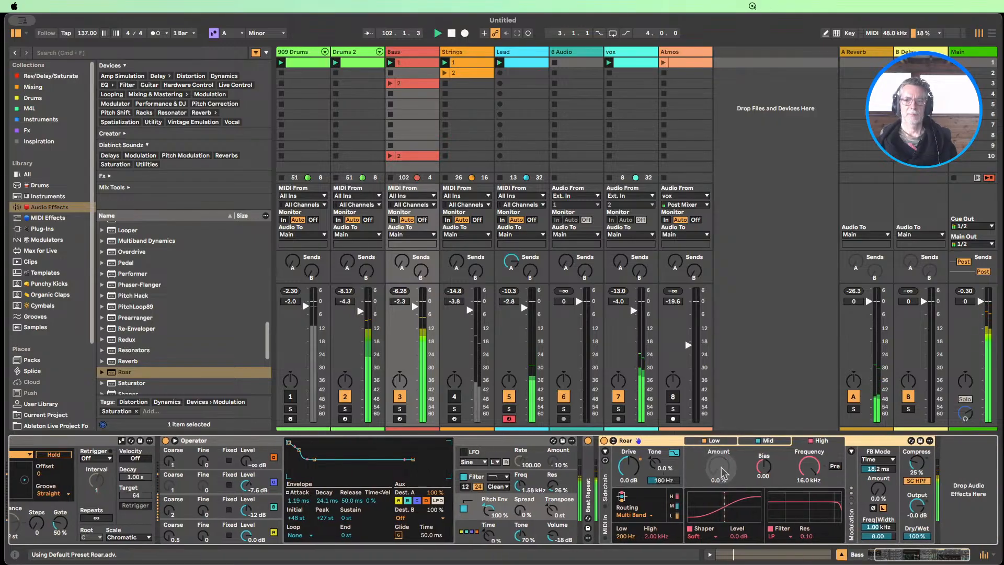
# Set the shaper amount of Roar's Mid band to 20% and the feedback amount to 24%
pyautogui.click(766, 441)
pyautogui.moveTo(724, 465); pyautogui.dragTo(723, 457)
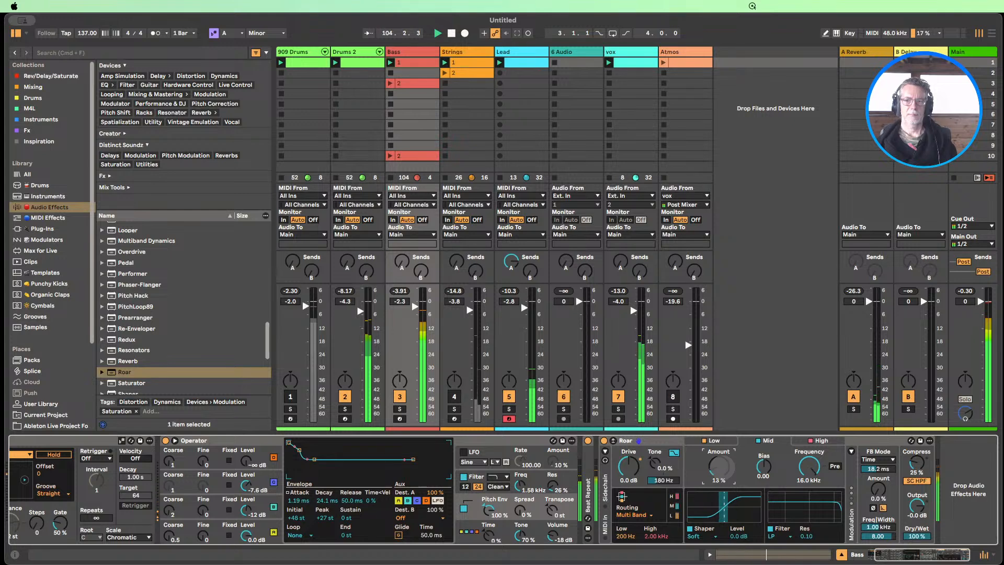
pyautogui.moveTo(724, 456); pyautogui.dragTo(724, 454)
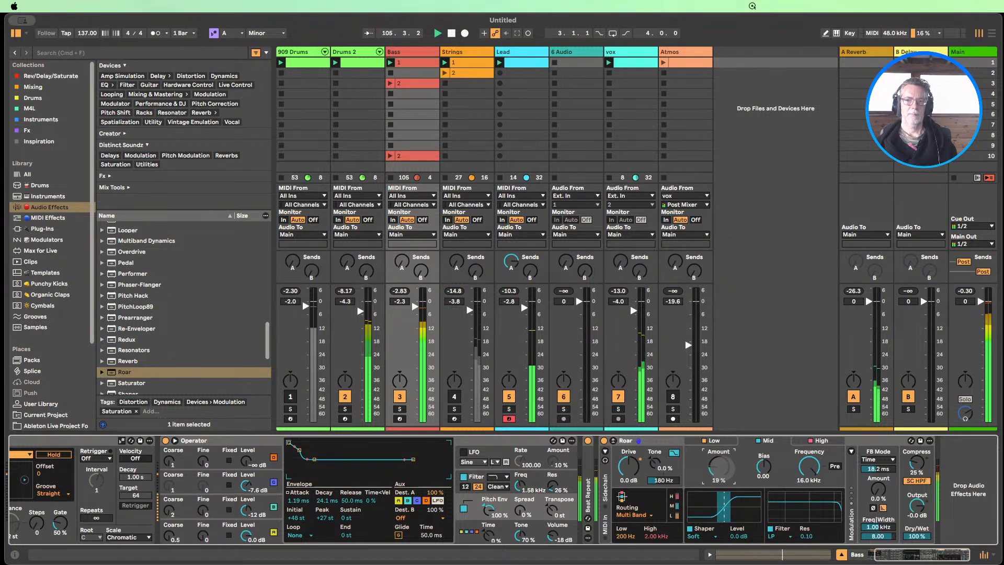
pyautogui.moveTo(878, 488); pyautogui.dragTo(878, 484)
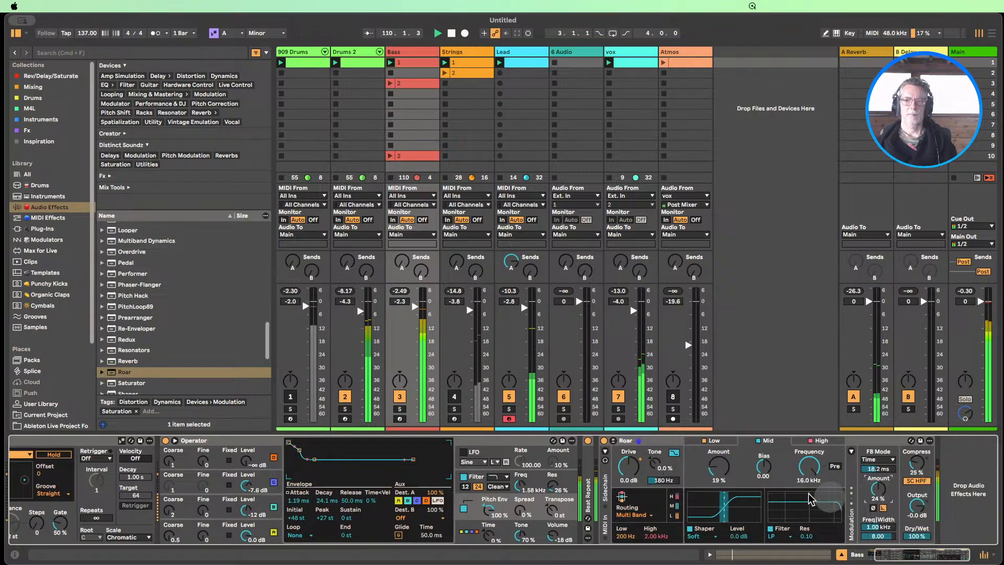
pyautogui.moveTo(720, 464); pyautogui.dragTo(719, 469)
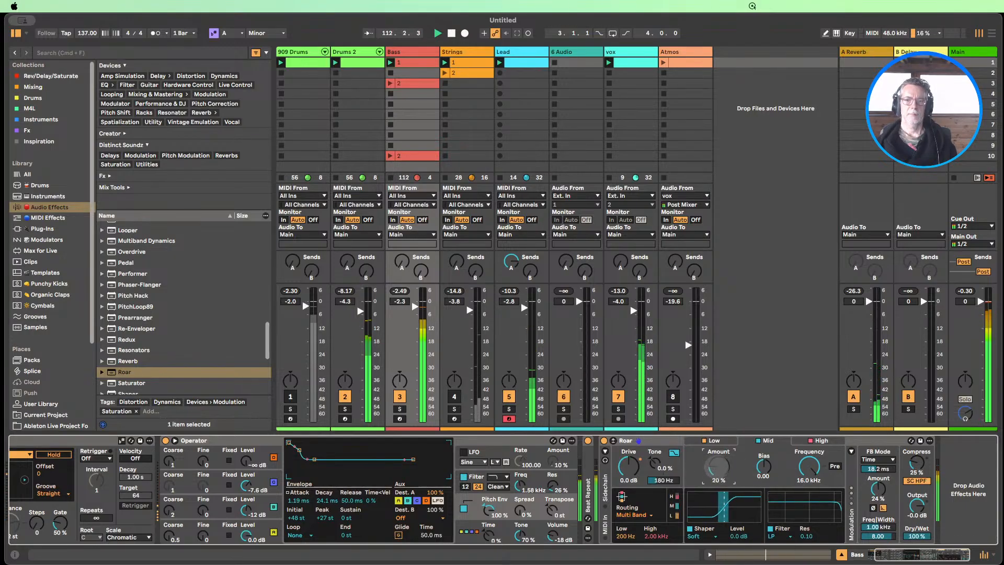
# Change the Mid band's shaper type to Shards and set its amount to 20%
pyautogui.click(696, 536)
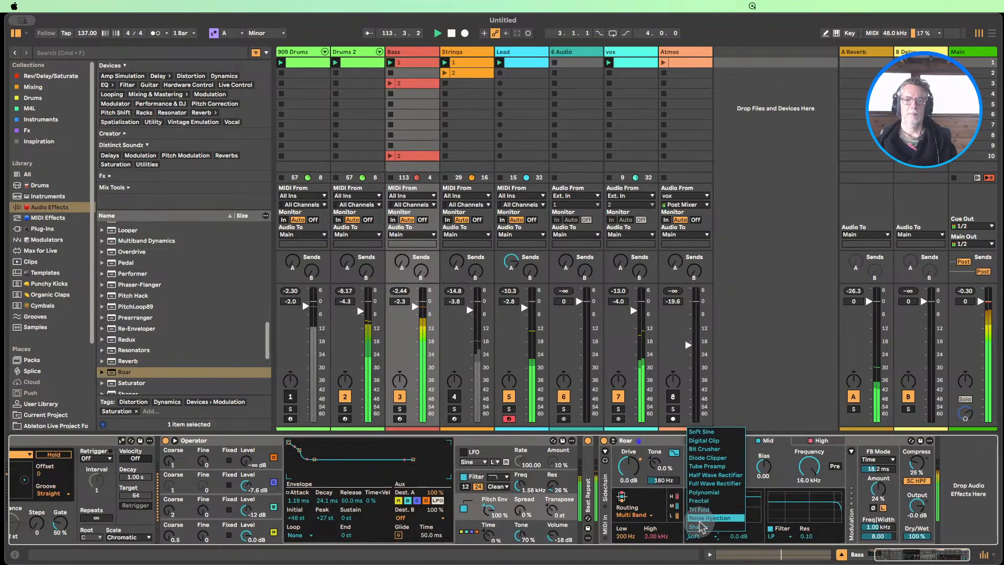
pyautogui.click(700, 526)
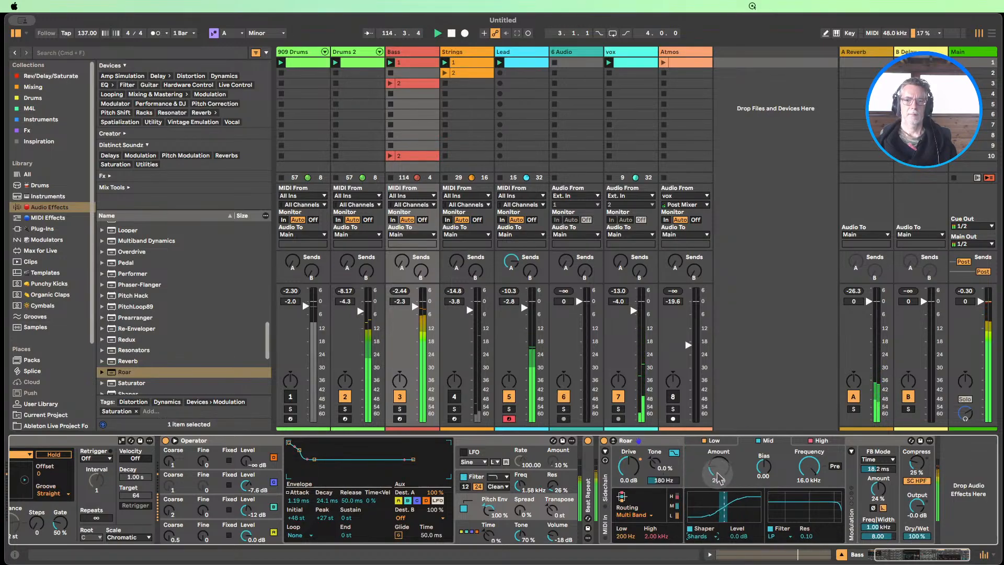
pyautogui.moveTo(719, 468); pyautogui.dragTo(719, 462)
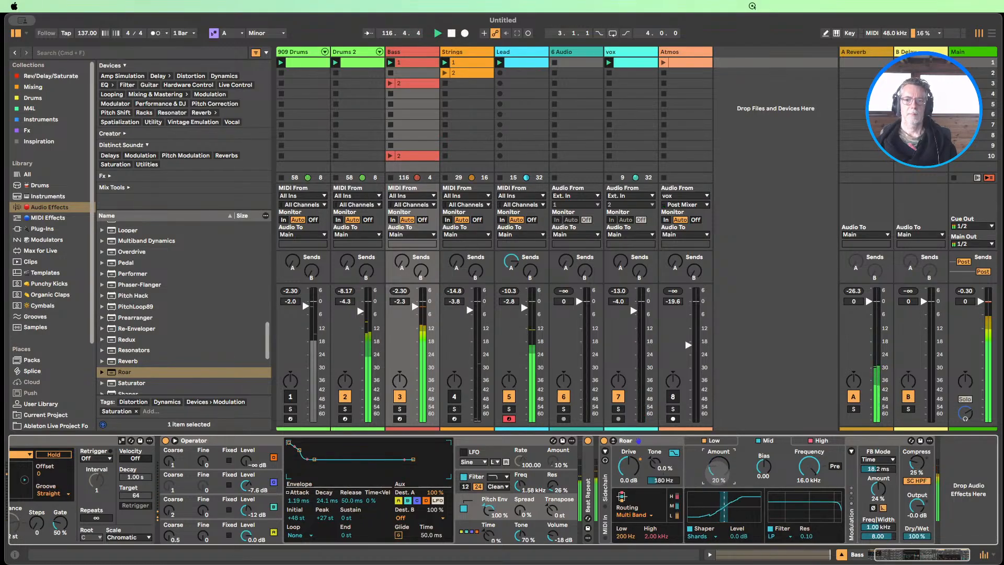
# Lower Roar's feedback amount and bypass the device on the Bass track
pyautogui.moveTo(876, 486); pyautogui.dragTo(870, 498)
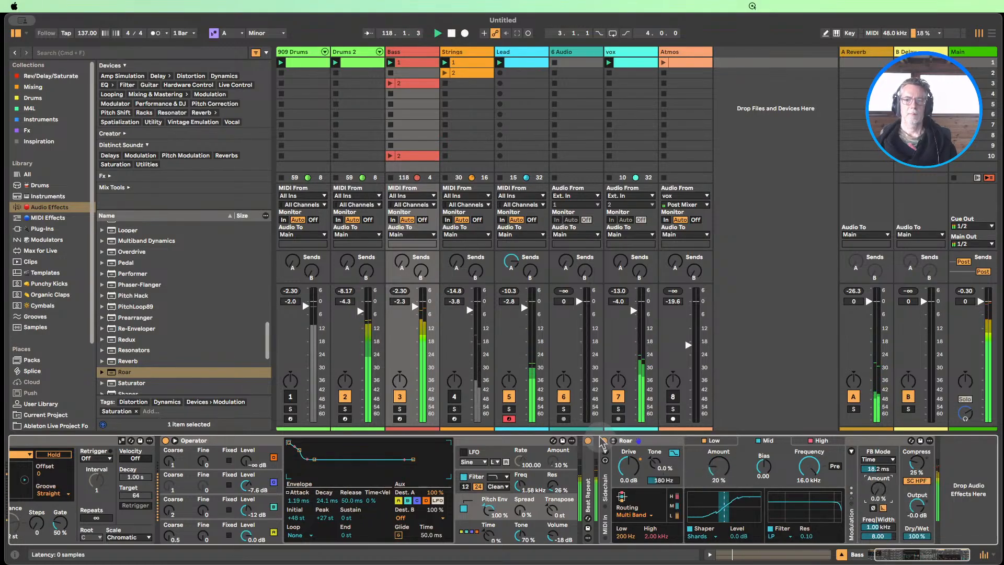
pyautogui.click(604, 441)
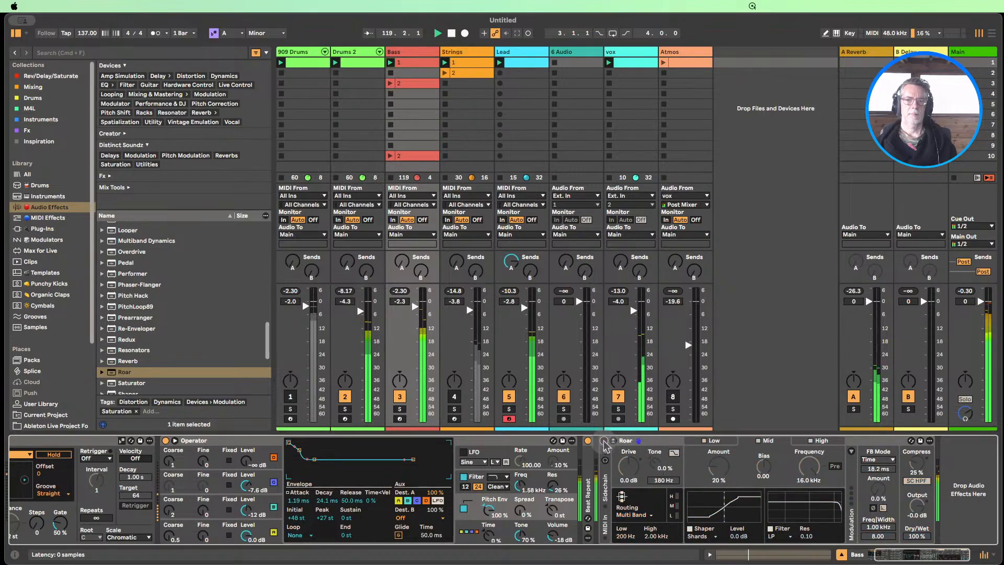
# Compare the Bass track with and without Roar, leaving it enabled with a shaper amount of 21% and an output of -4.2 dB
pyautogui.click(604, 442)
pyautogui.moveTo(703, 467); pyautogui.dragTo(703, 466)
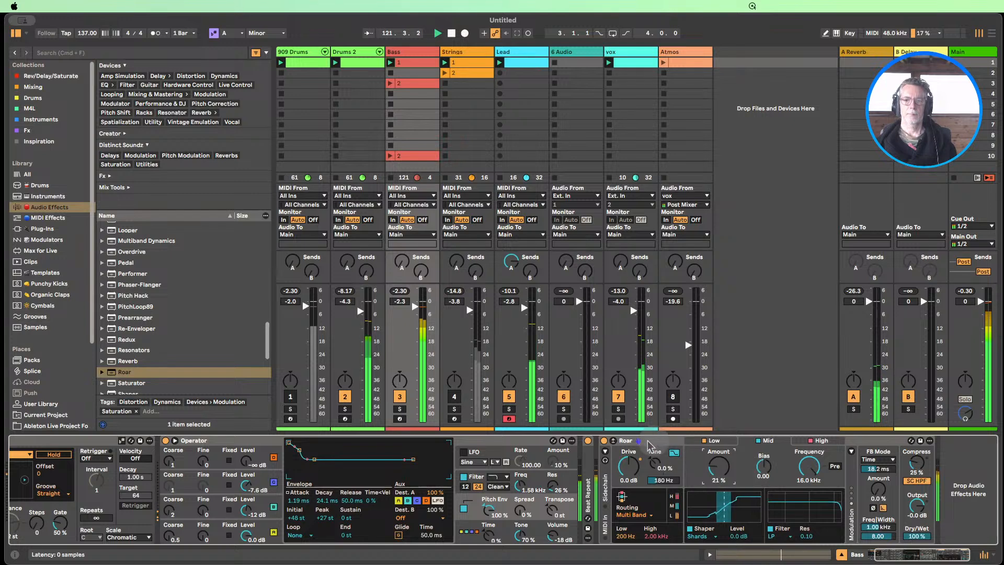
pyautogui.click(604, 442)
pyautogui.click(604, 442)
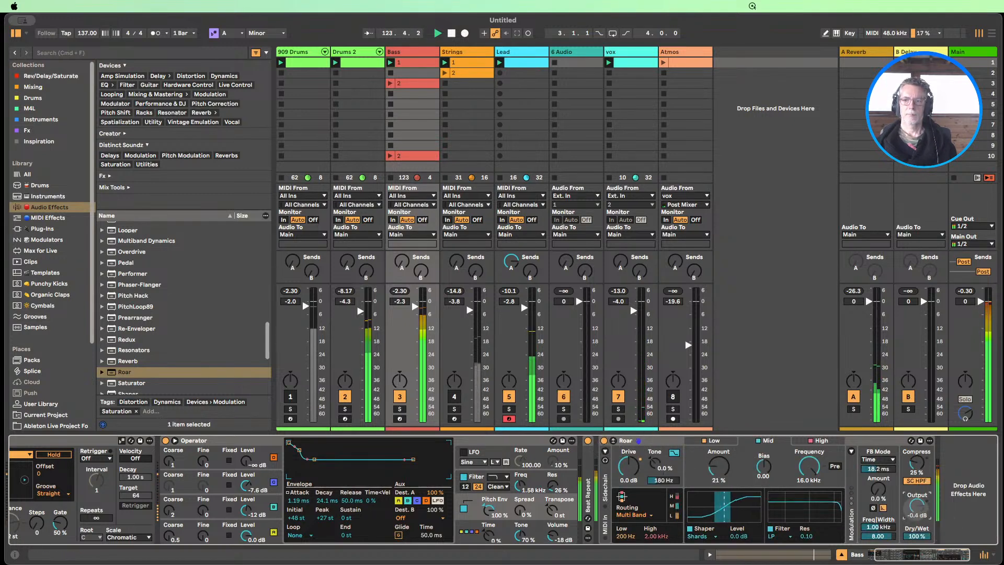
pyautogui.click(604, 442)
pyautogui.click(605, 442)
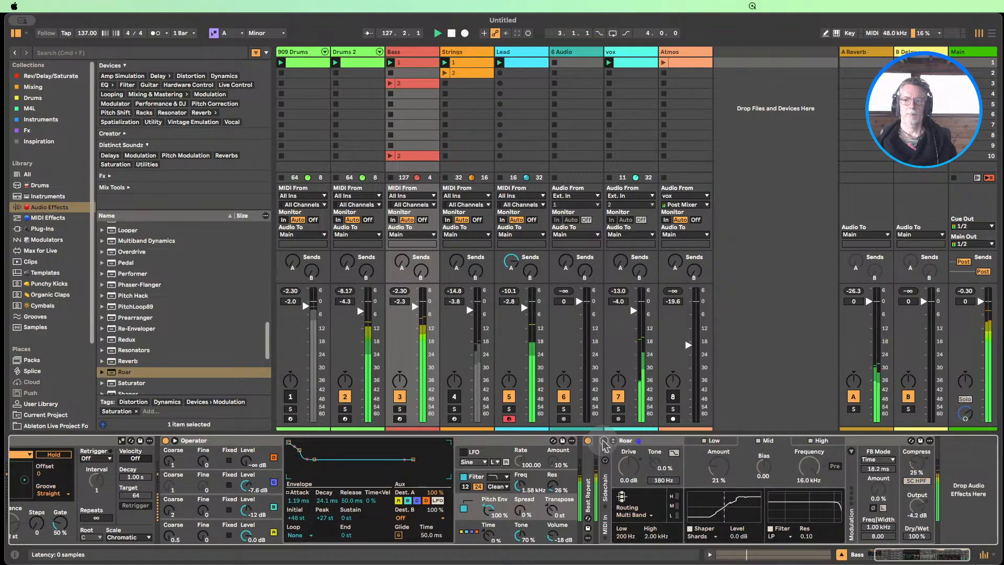
# Unmute the Strings and 909 Drums tracks, briefly muting Strings again to compare the mix
pyautogui.click(454, 396)
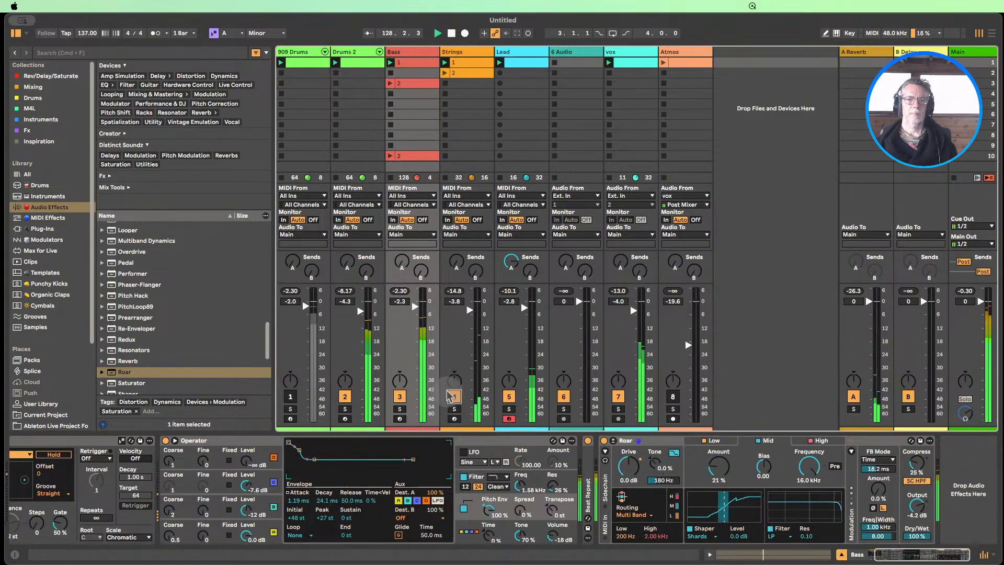
pyautogui.click(290, 397)
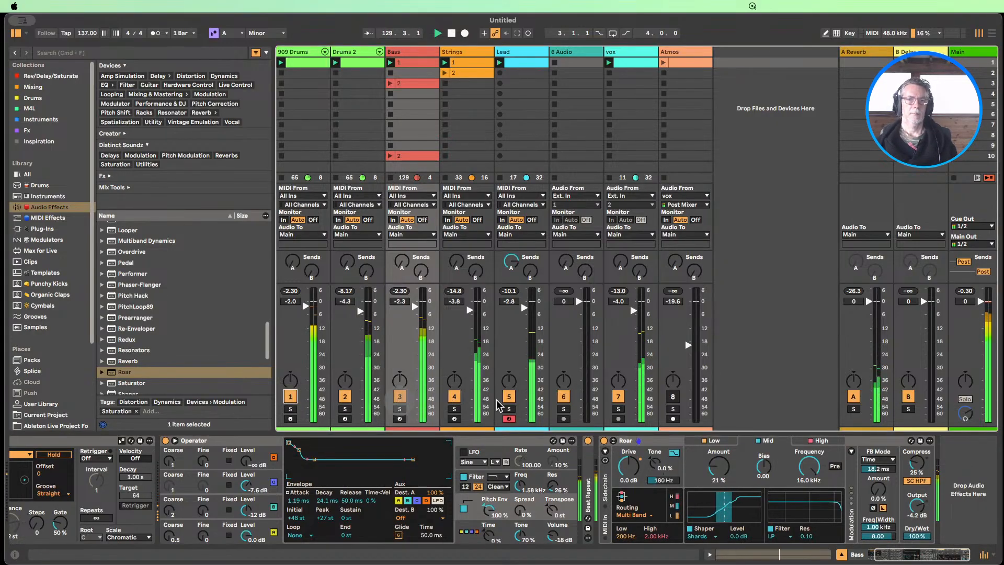
pyautogui.click(454, 398)
pyautogui.click(454, 396)
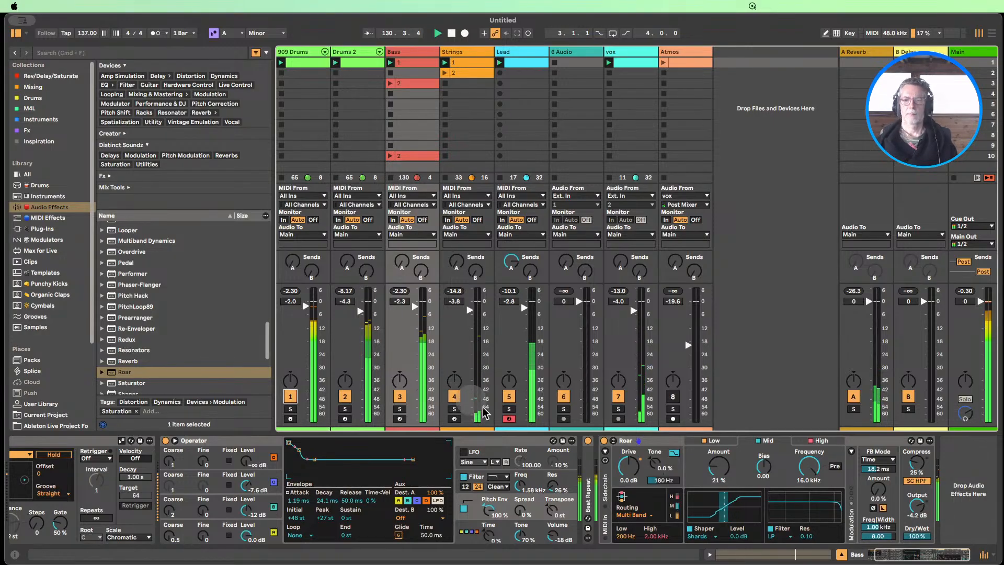
# Bring in the Atmos clip unmuted at a track volume of -11.6 dB, with the Lead and vox tracks muted
pyautogui.click(509, 397)
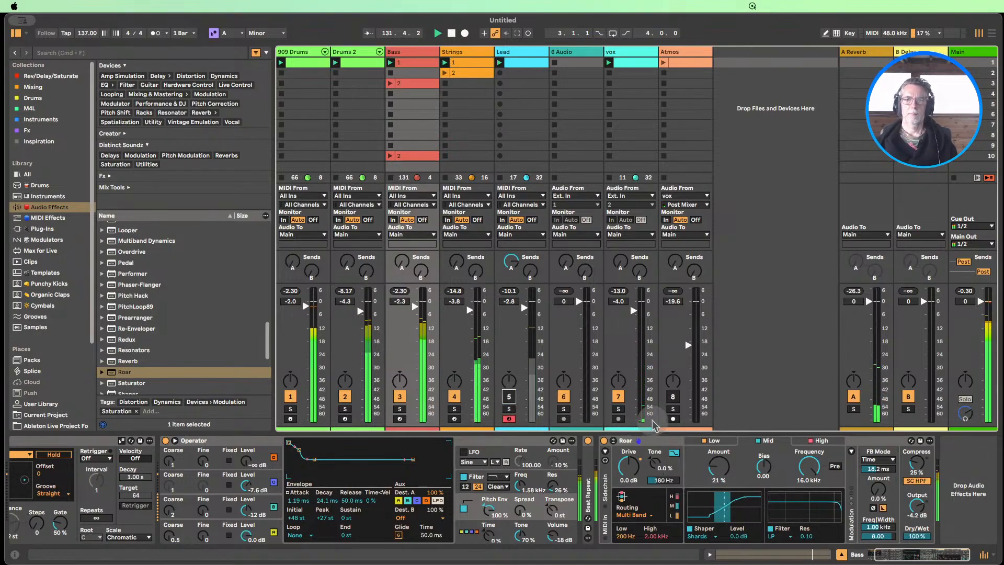
pyautogui.click(664, 71)
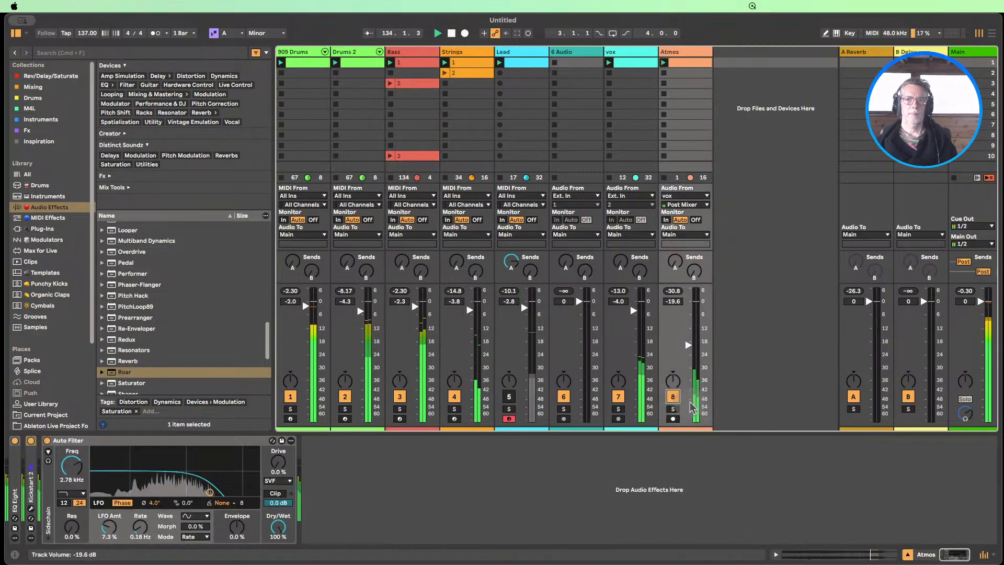
pyautogui.click(619, 397)
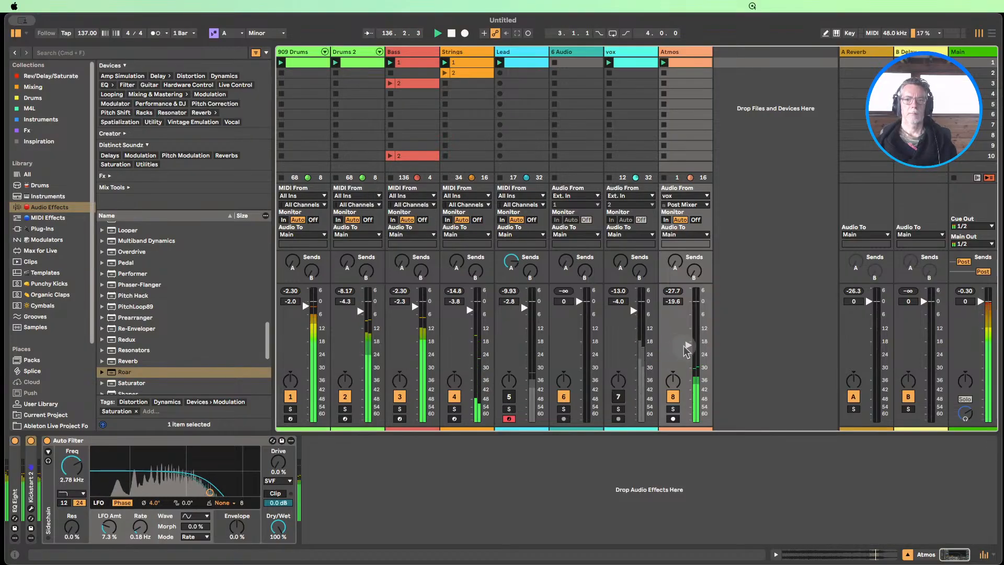
pyautogui.moveTo(688, 346); pyautogui.dragTo(688, 316)
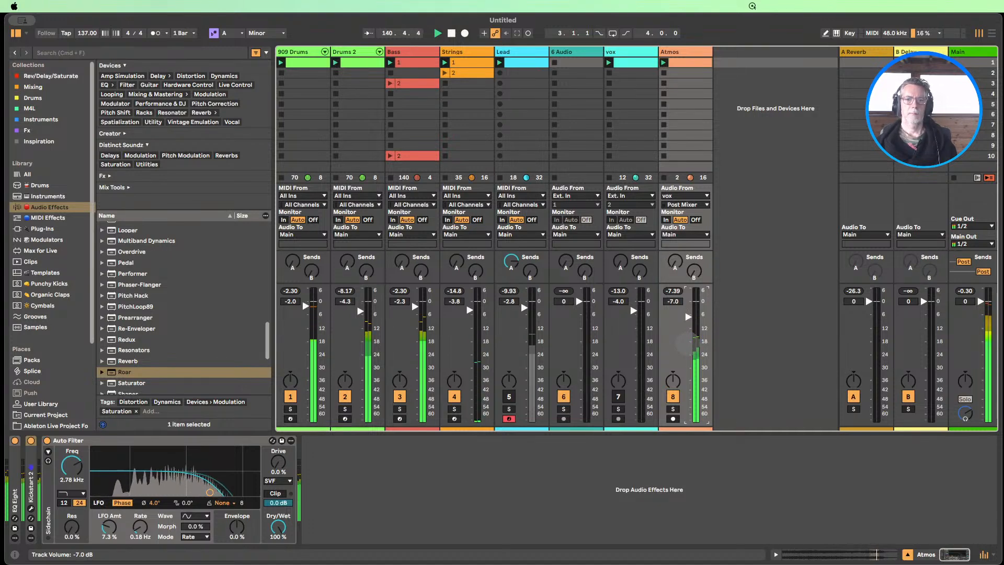
pyautogui.moveTo(688, 420); pyautogui.dragTo(688, 327)
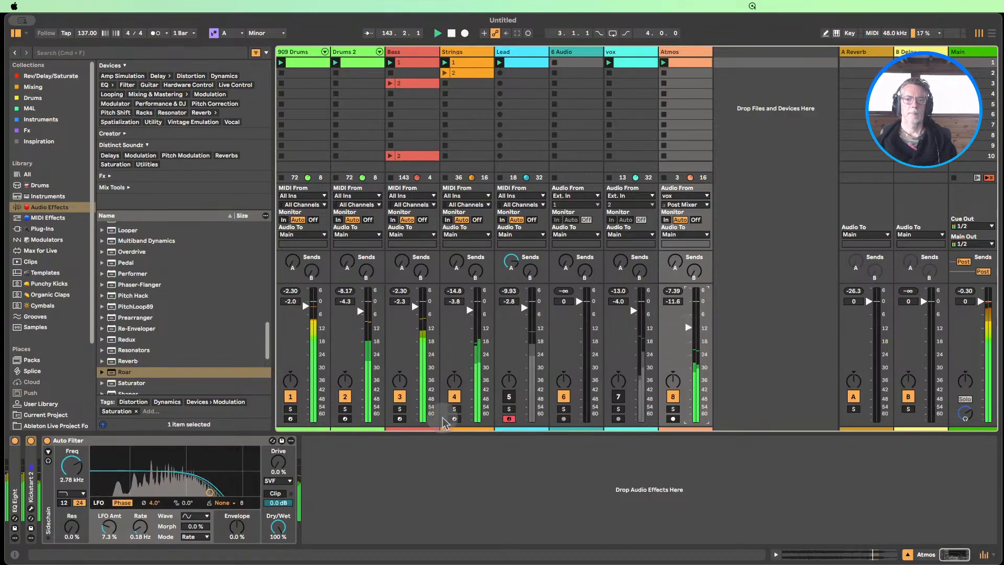
# Unmute the Lead track, and silence Strings by stopping its clip and 909 Drums by muting it
pyautogui.click(509, 398)
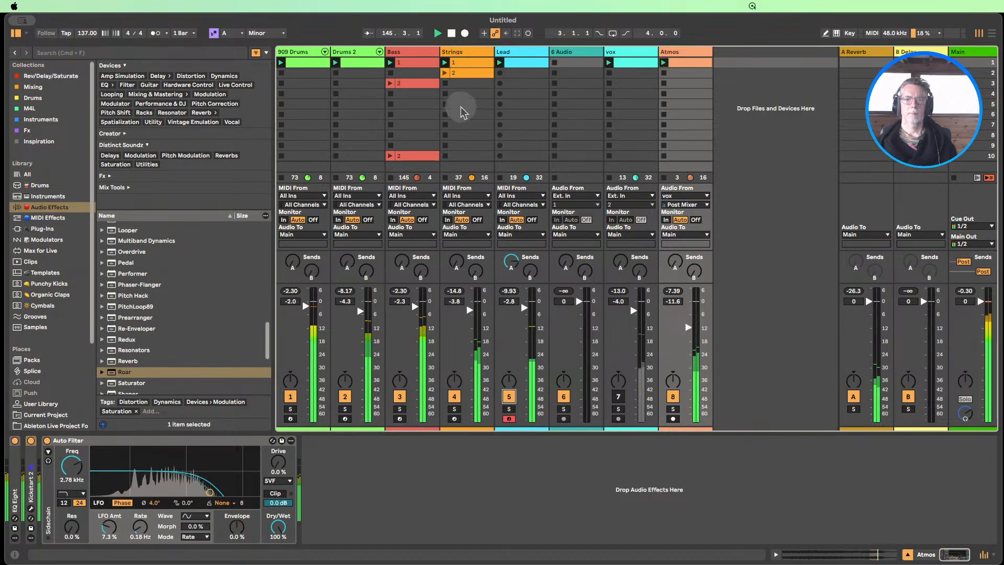
pyautogui.click(445, 84)
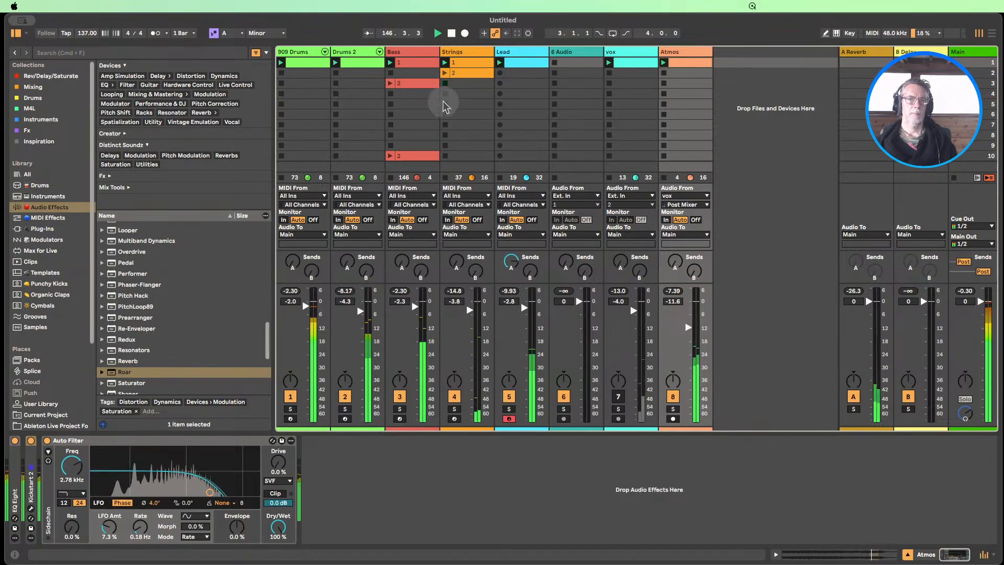
pyautogui.click(291, 397)
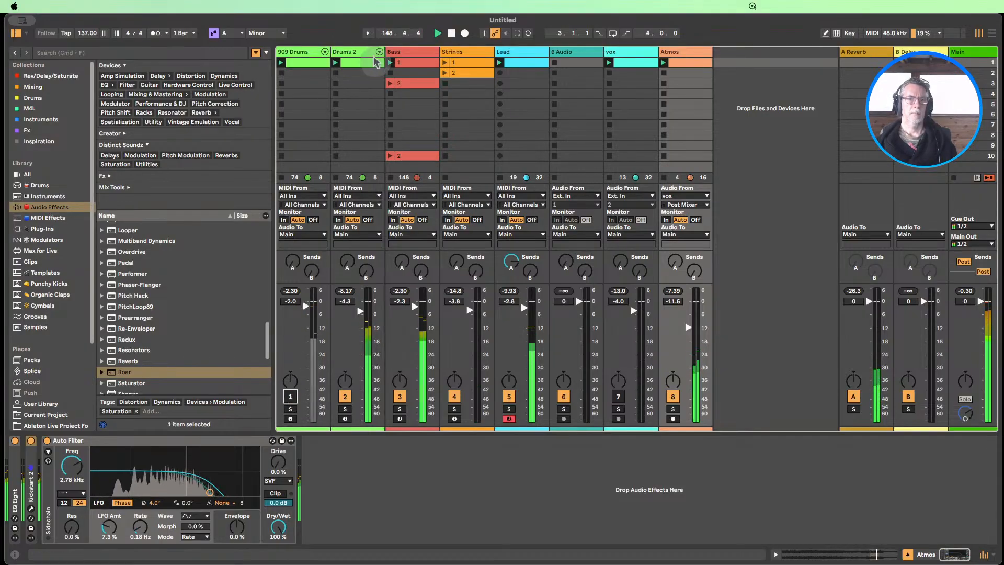
# Try Variation 4 of the Boom Kit on the Drums 2 track, and recall the Boom in F macro variation instead
pyautogui.doubleClick(357, 51)
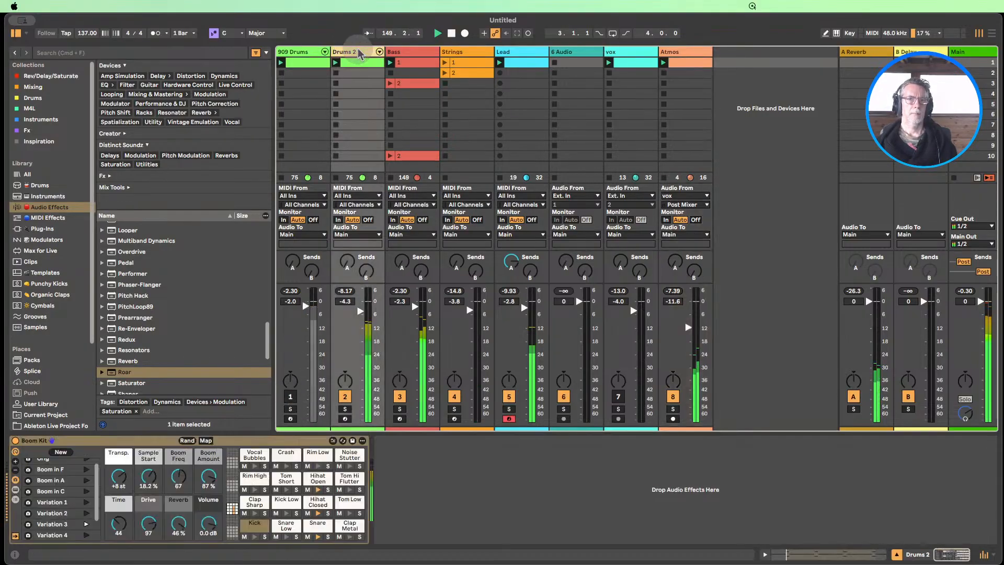
pyautogui.click(86, 530)
pyautogui.scroll(3, 87, 502)
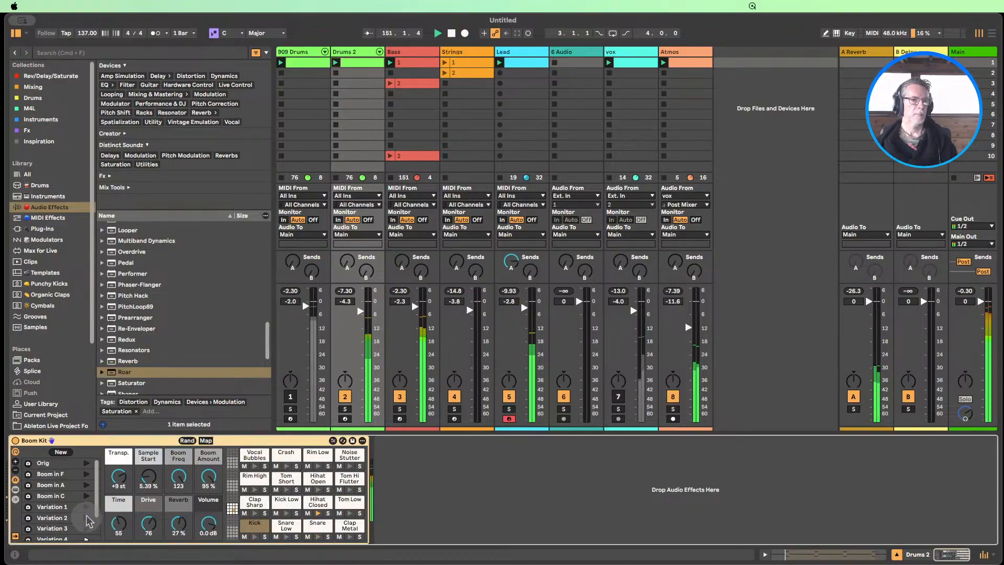
pyautogui.click(86, 463)
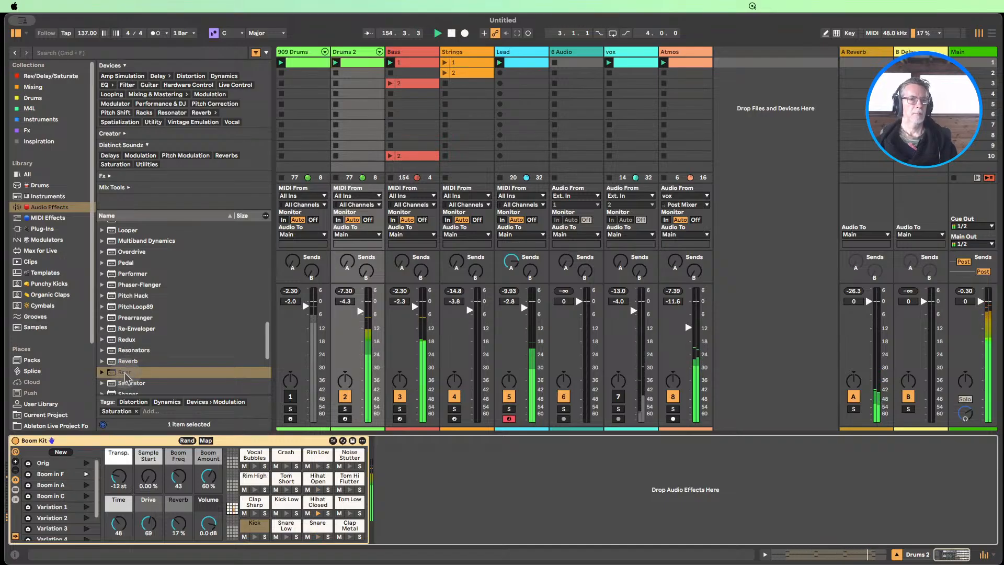
# Add Roar after the Boom Kit on Drums 2, with the Mid band's shaper amount at 17% and the feedback amount at 53%
pyautogui.moveTo(125, 372); pyautogui.dragTo(429, 473)
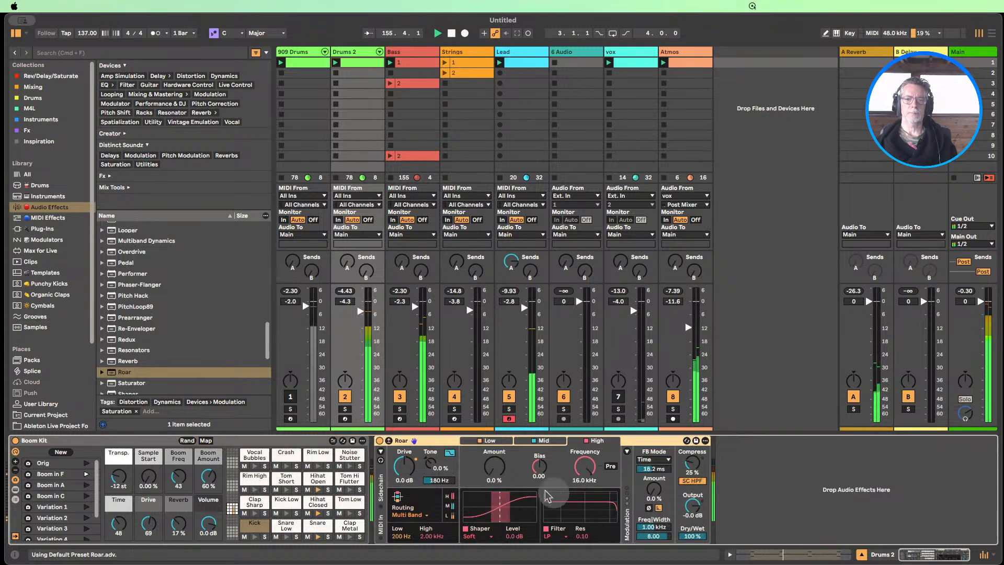
pyautogui.click(541, 441)
pyautogui.moveTo(494, 465); pyautogui.dragTo(494, 455)
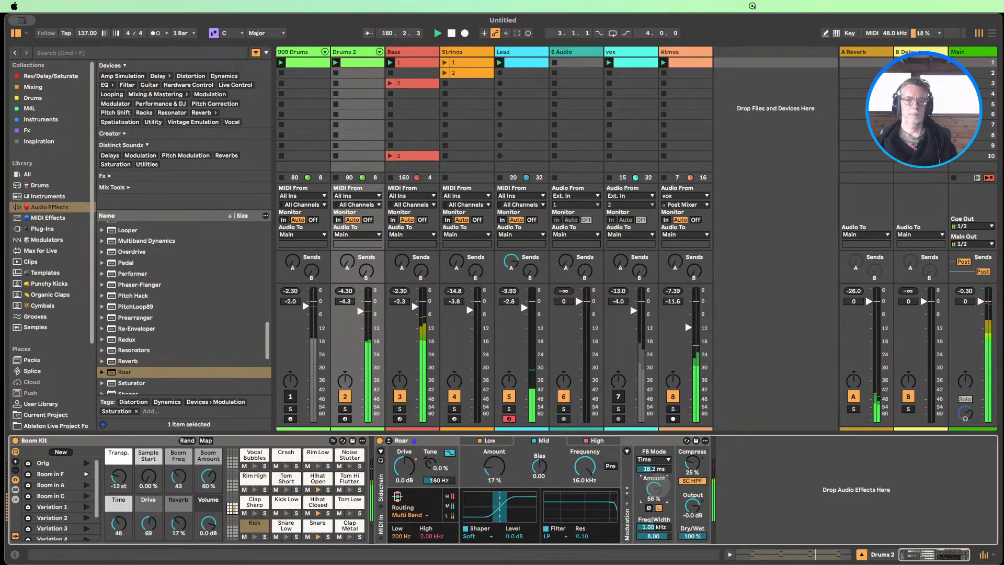
pyautogui.moveTo(653, 487); pyautogui.dragTo(654, 489)
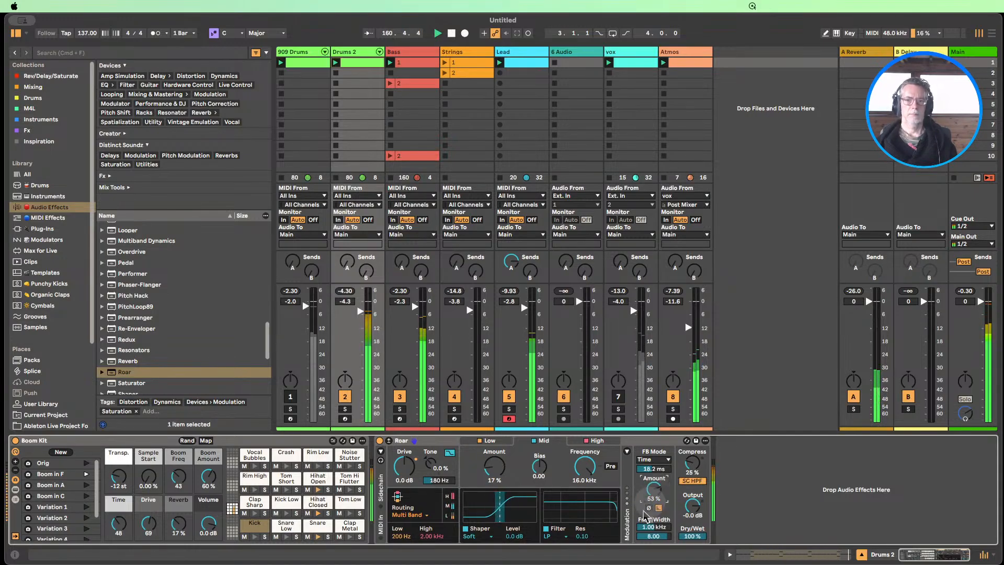
# Audition the Bit Crusher, Diode Clipper, Tube Preamp and Half Wave Rectifier shaper types on the Mid band of the Drums 2 Roar
pyautogui.click(470, 536)
pyautogui.click(478, 449)
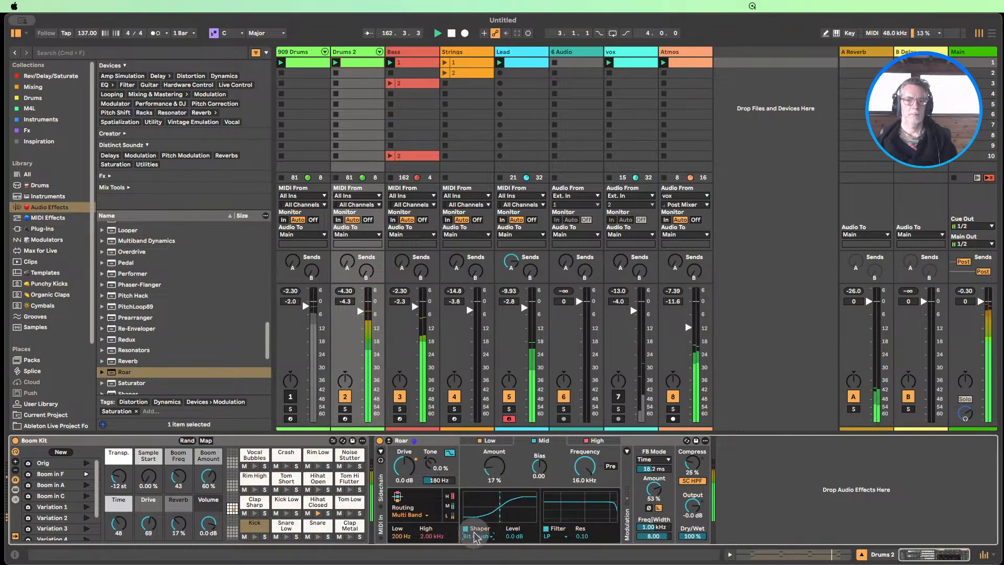
pyautogui.click(474, 536)
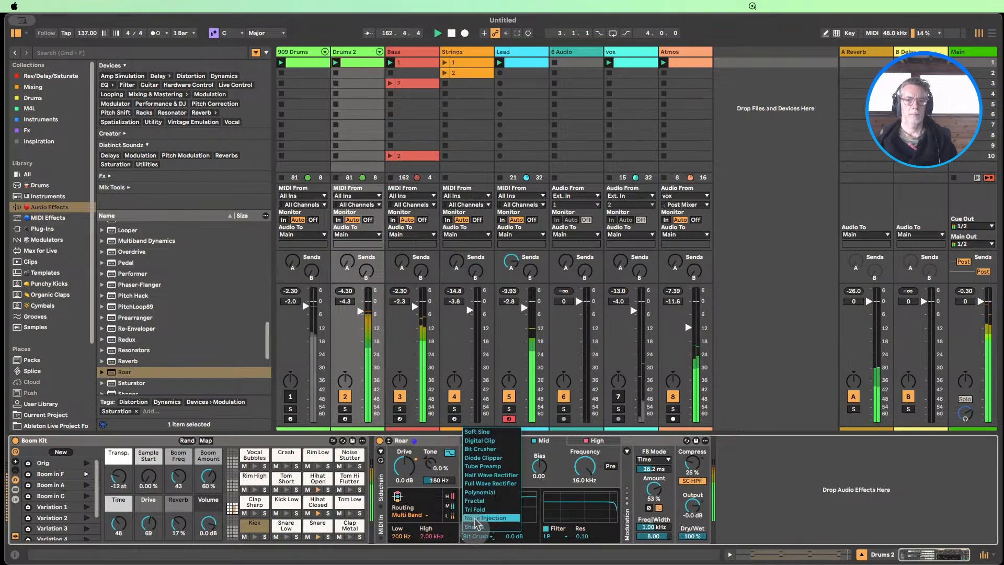
pyautogui.click(483, 458)
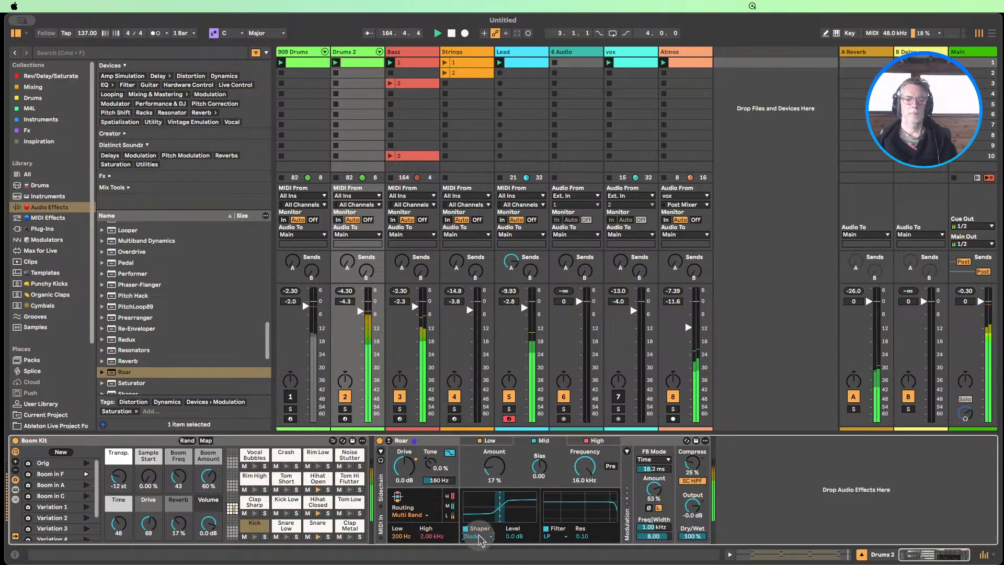
pyautogui.click(479, 535)
pyautogui.click(482, 466)
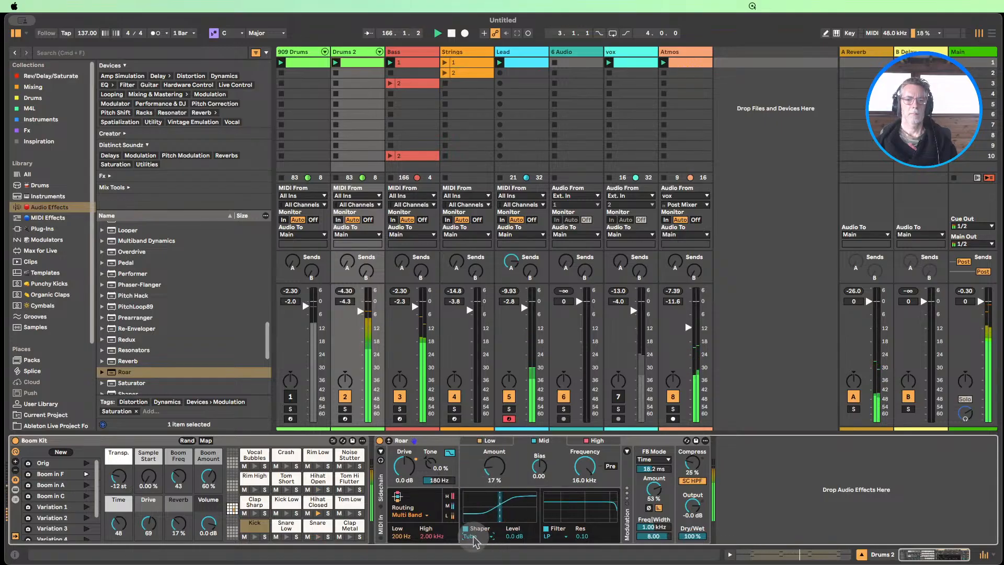
pyautogui.click(473, 536)
pyautogui.click(489, 475)
# Audition the Full Wave Rectifier, Fractal and Tri Fold shapers on Roar's Mid band, and settle on Noise Injection
pyautogui.click(474, 536)
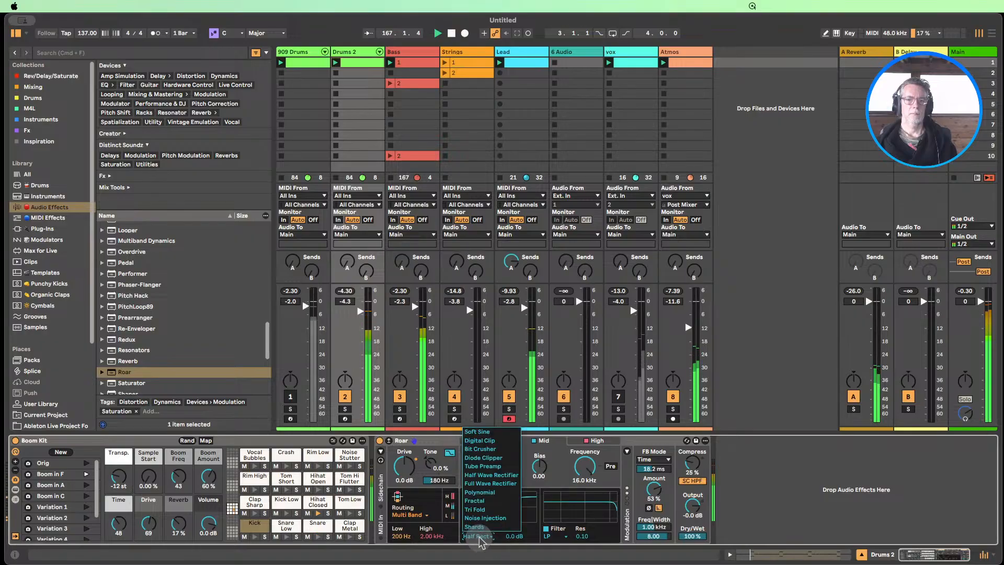
pyautogui.click(492, 483)
pyautogui.click(477, 536)
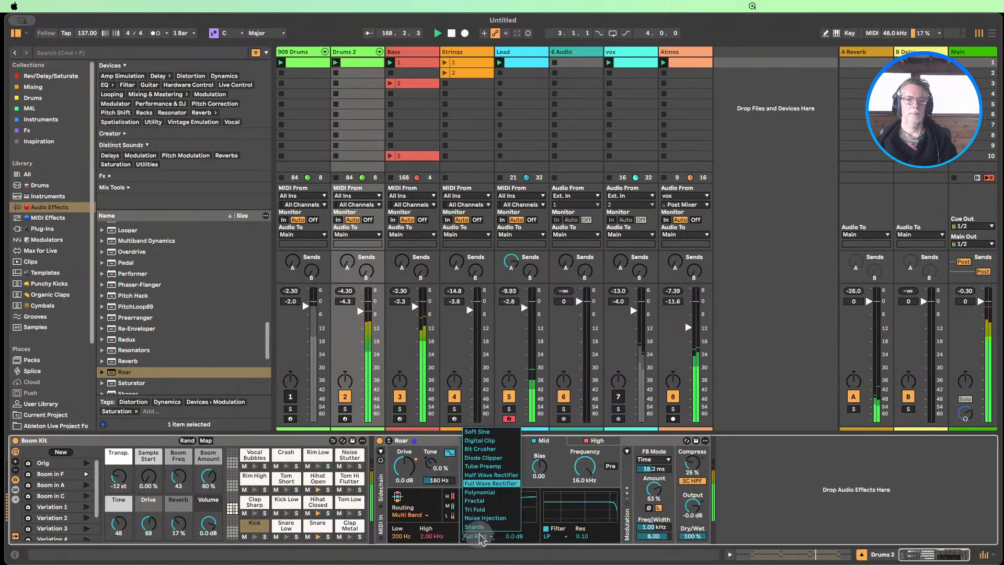
pyautogui.click(478, 501)
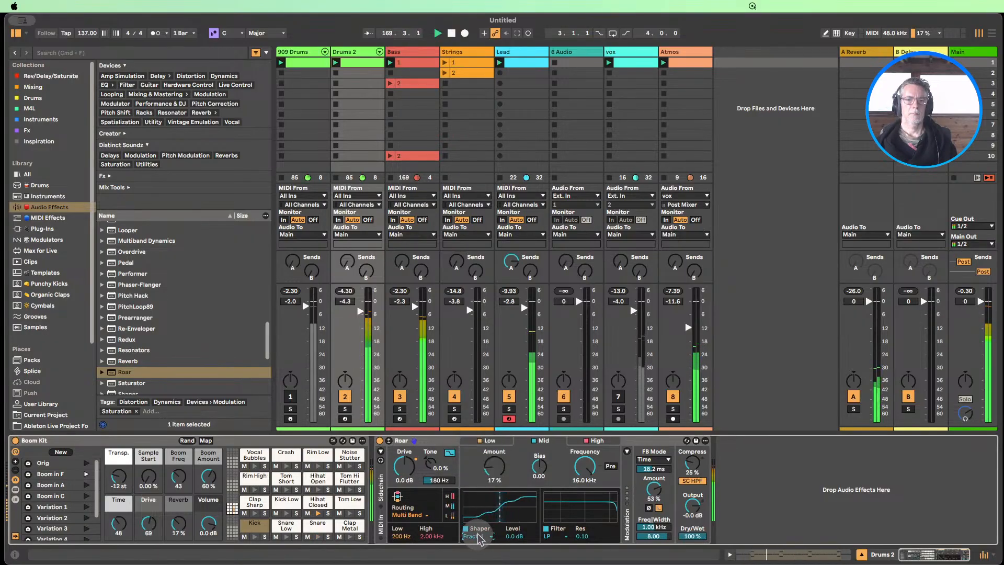
pyautogui.click(478, 538)
pyautogui.click(477, 512)
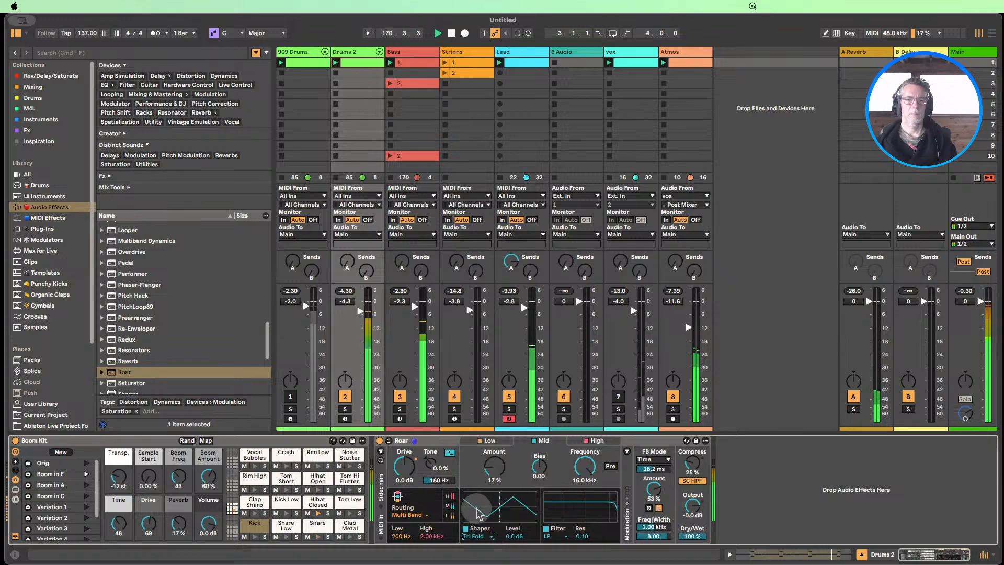
pyautogui.click(479, 537)
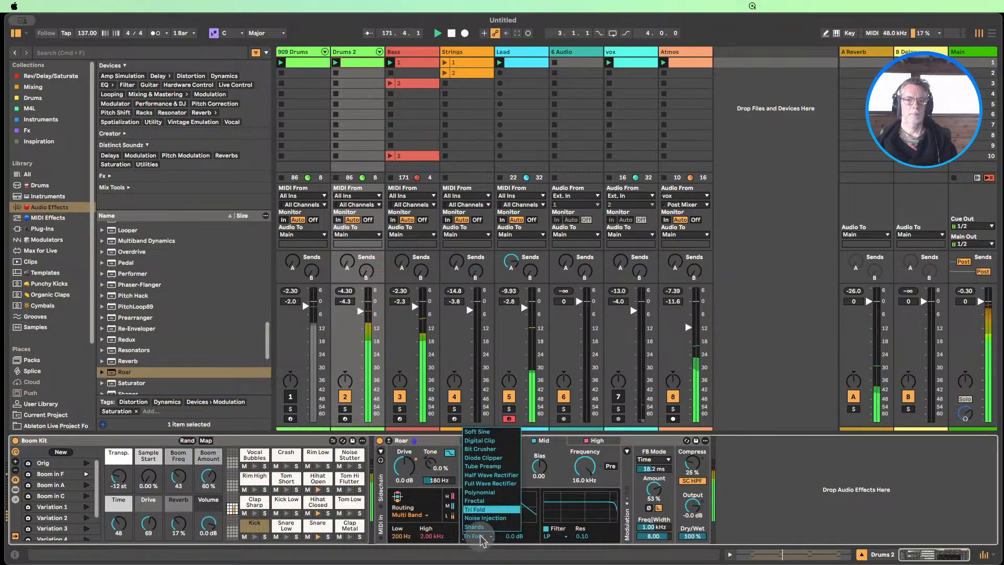
pyautogui.click(477, 524)
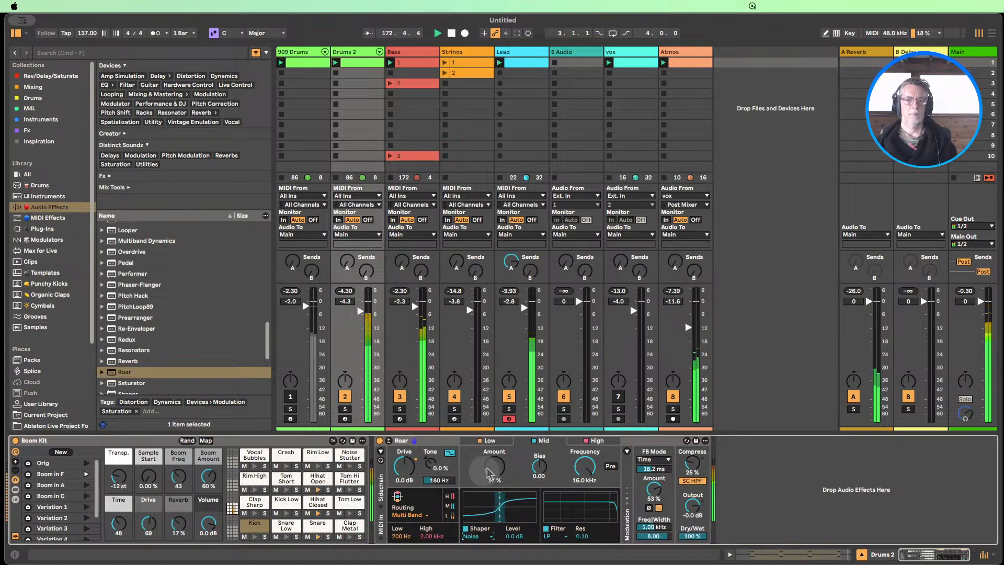
# Raise the shaper amount of Roar's Mid band on Drums 2 and reduce the feedback amount to 24%
pyautogui.moveTo(492, 470); pyautogui.dragTo(494, 465)
pyautogui.moveTo(660, 494); pyautogui.dragTo(660, 488)
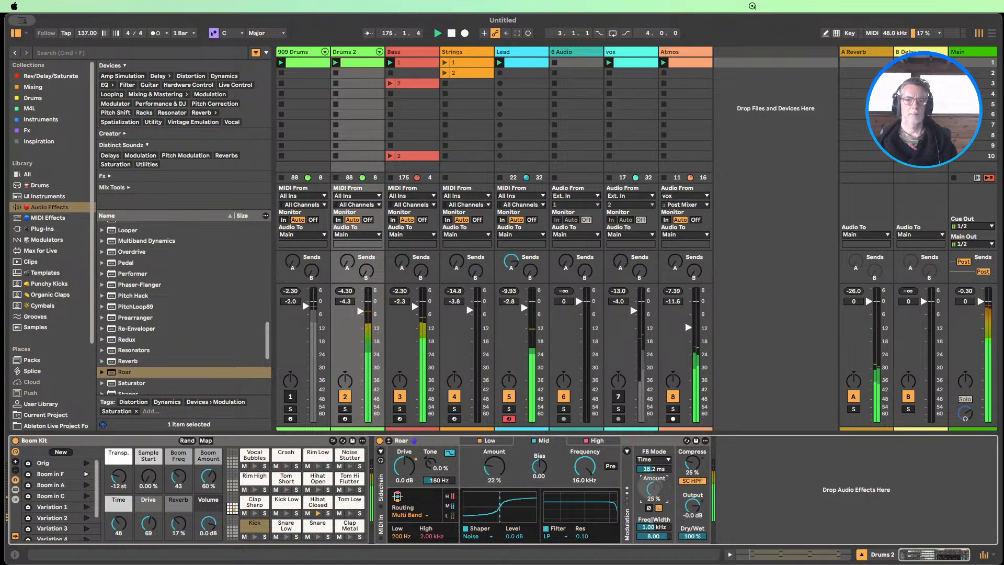
pyautogui.moveTo(650, 487); pyautogui.dragTo(650, 489)
pyautogui.moveTo(487, 469)
pyautogui.mouseDown()
pyautogui.moveTo(493, 477)
pyautogui.moveTo(494, 468)
pyautogui.mouseUp()
# Set the shaper amount of Roar's High band on Drums 2 to 23%
pyautogui.click(578, 443)
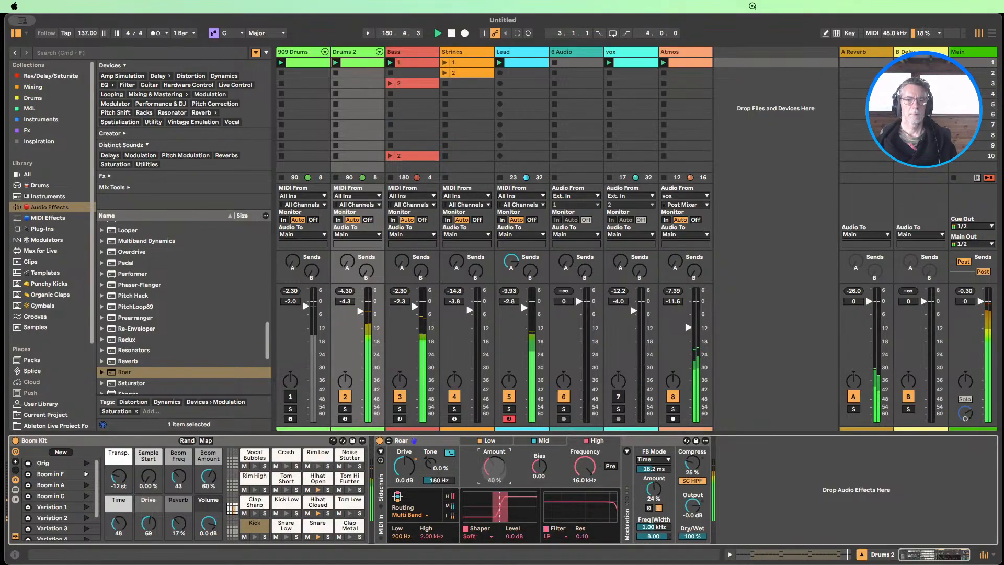
pyautogui.moveTo(494, 468); pyautogui.dragTo(494, 469)
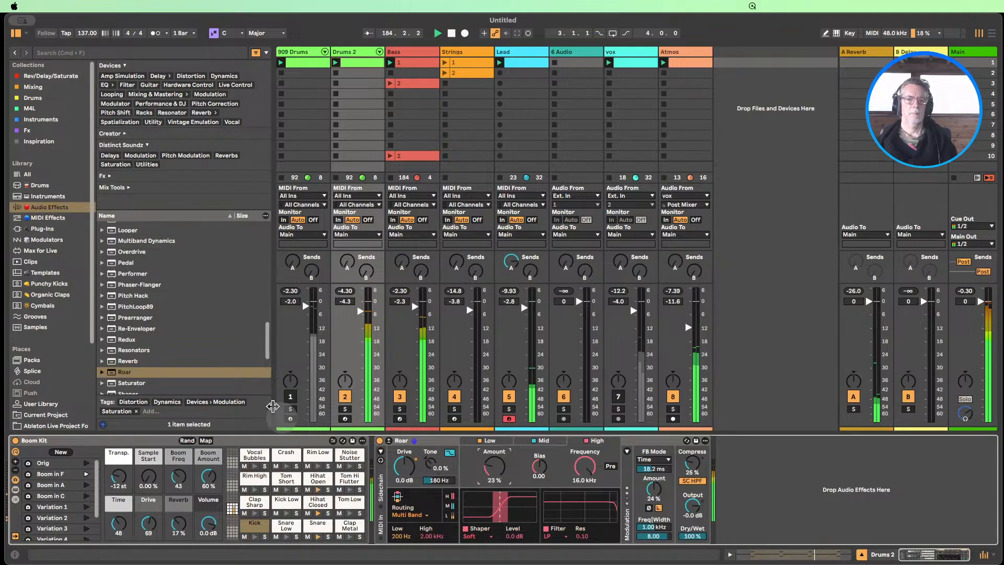
# Unmute the 909 Drums track and lower the shaper amount of the Drums 2 Roar's Mid band to 13%
pyautogui.click(290, 396)
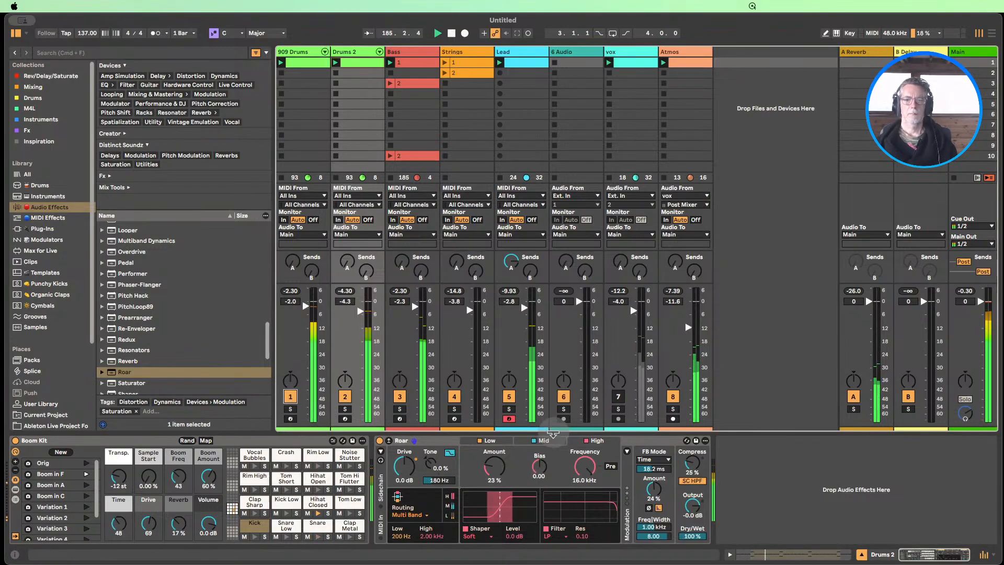
pyautogui.click(545, 441)
pyautogui.moveTo(494, 469); pyautogui.dragTo(496, 476)
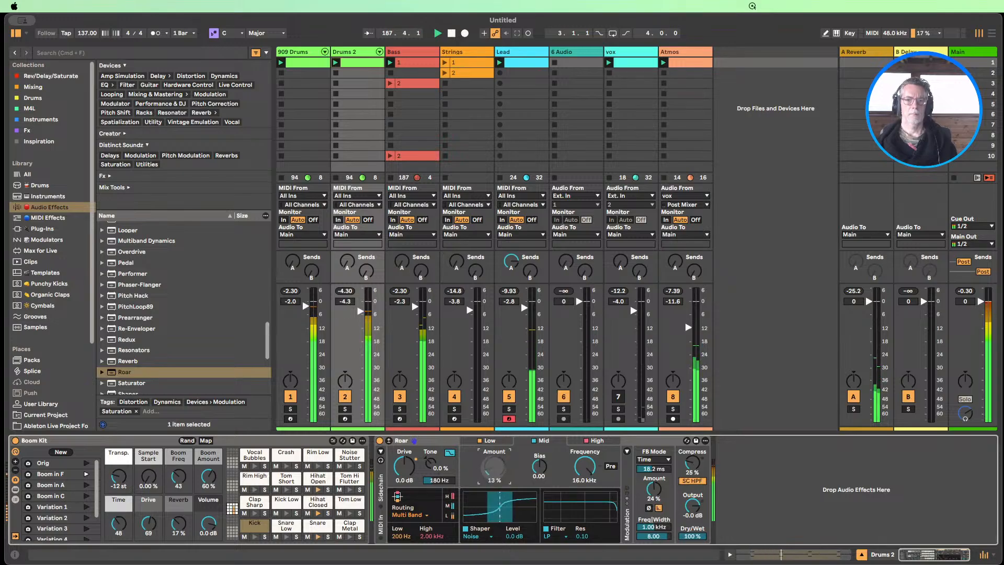
# Set the shaper amount of Roar's High band on Drums 2 to 31% and the feedback amount to 4.3%
pyautogui.click(597, 441)
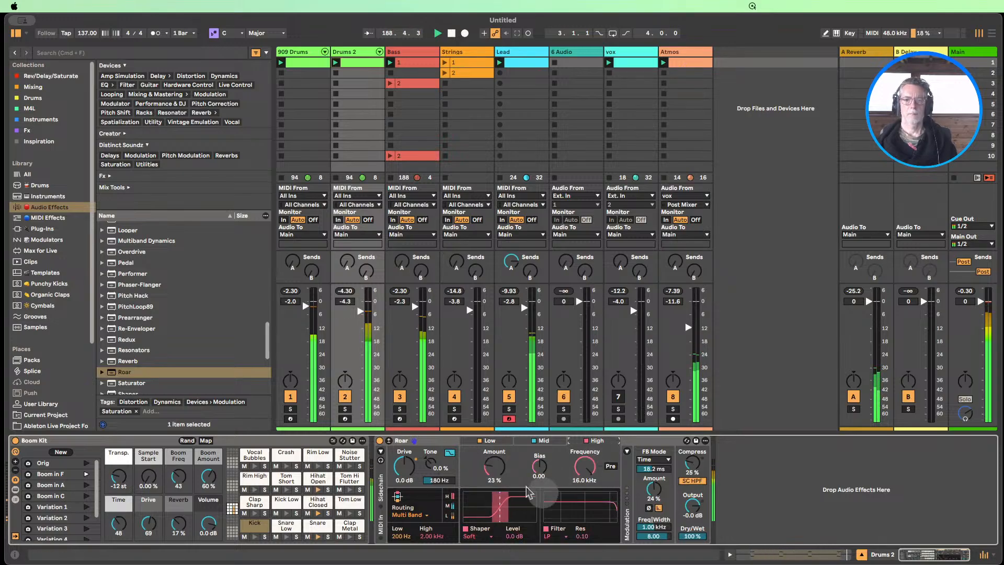
pyautogui.moveTo(494, 469); pyautogui.dragTo(494, 466)
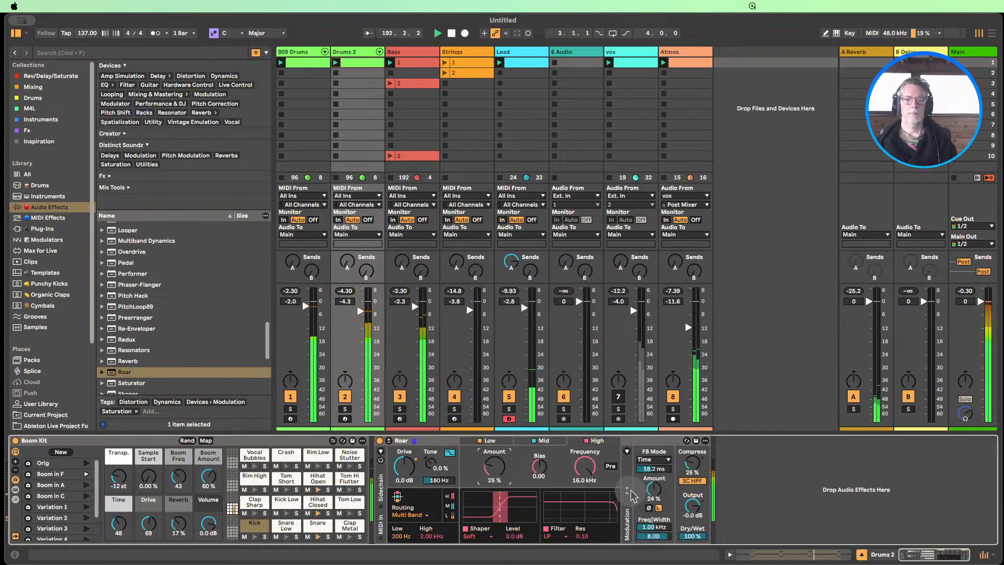
pyautogui.moveTo(654, 489); pyautogui.dragTo(653, 510)
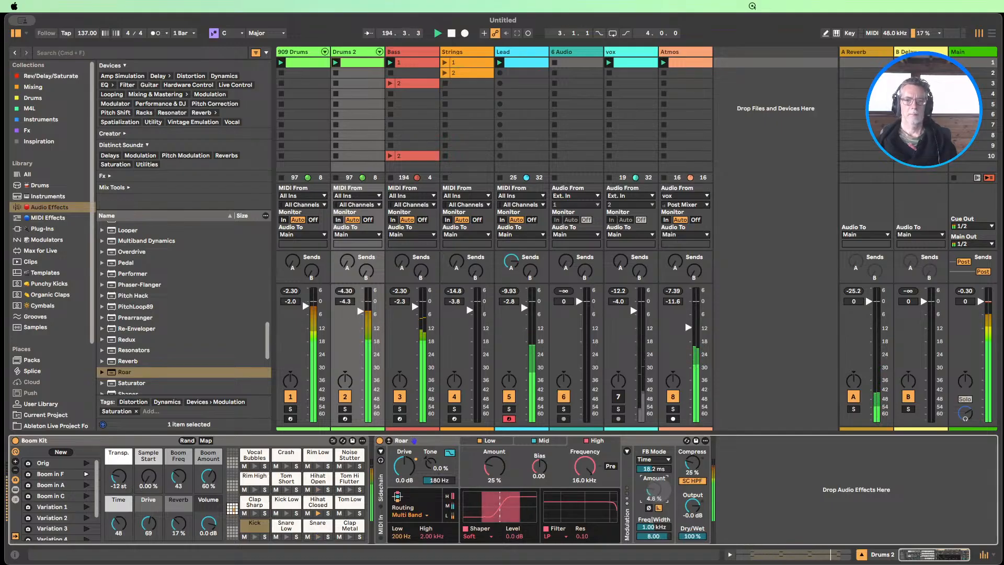
pyautogui.moveTo(654, 489); pyautogui.dragTo(653, 487)
pyautogui.moveTo(494, 467); pyautogui.dragTo(494, 460)
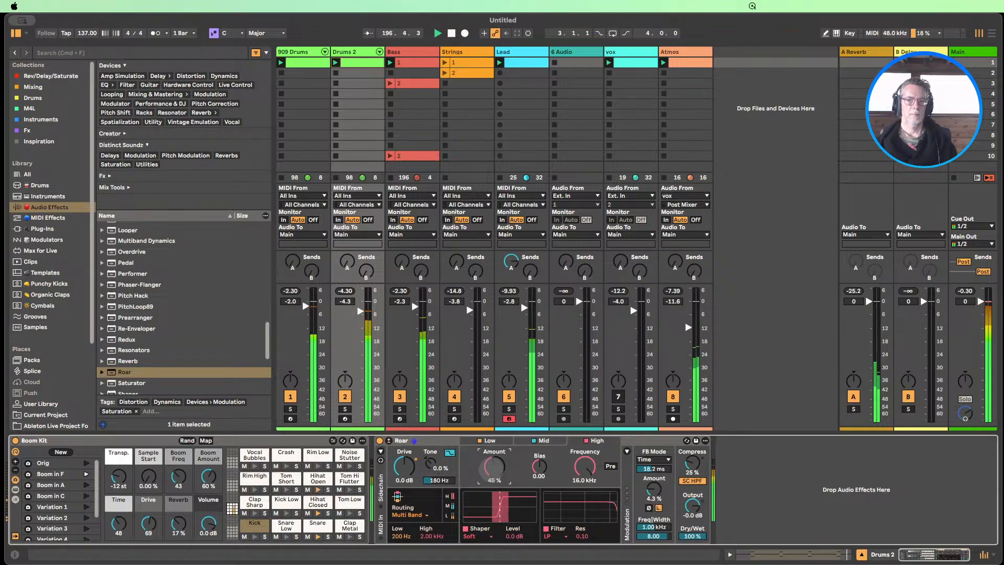
pyautogui.moveTo(494, 467); pyautogui.dragTo(494, 469)
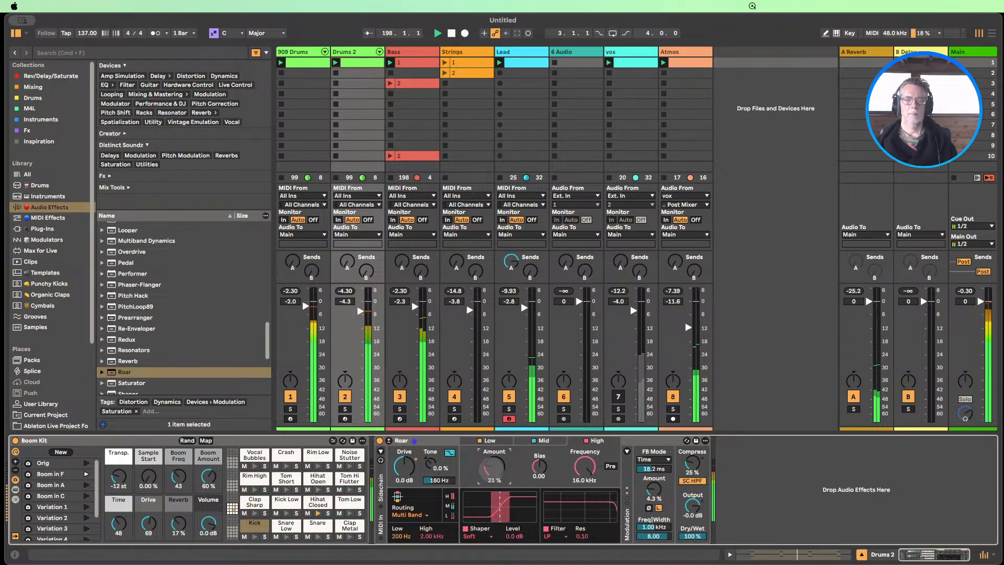
# Insert a Saturator before Echo on the Lead track with 2.3 dB drive and -3.1 dB output, and compare it bypassed
pyautogui.click(505, 51)
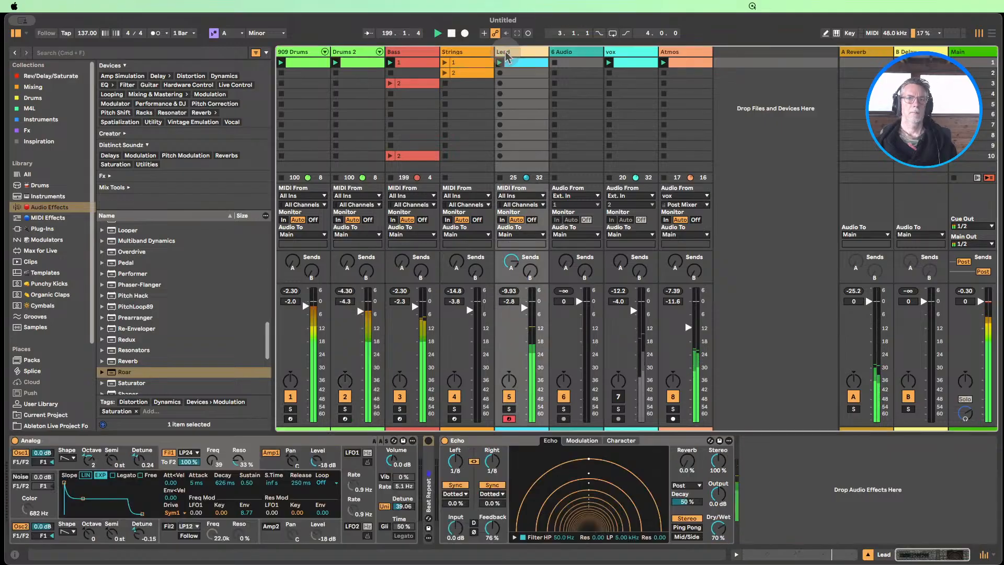
pyautogui.scroll(-4, 132, 336)
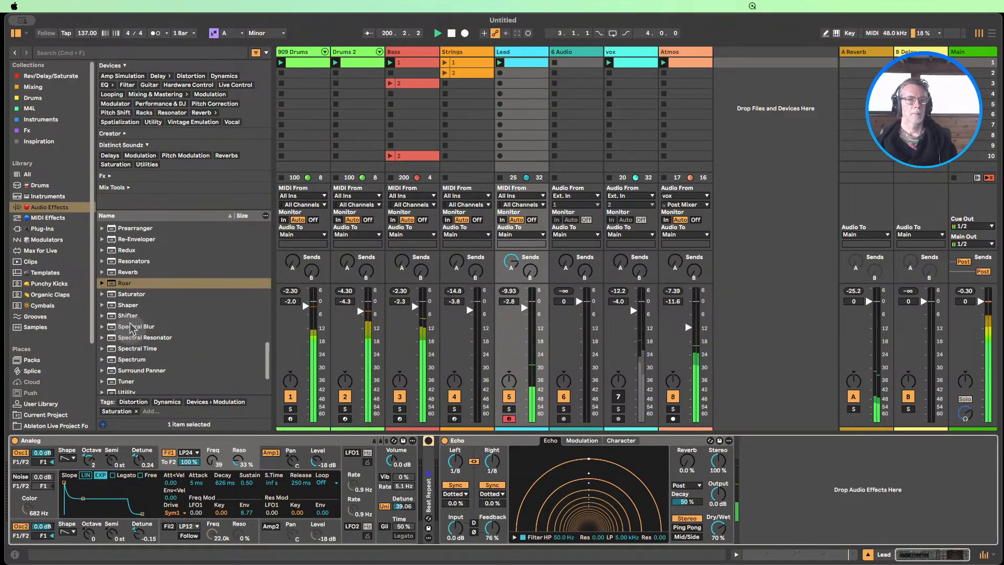
pyautogui.moveTo(129, 296); pyautogui.dragTo(439, 486)
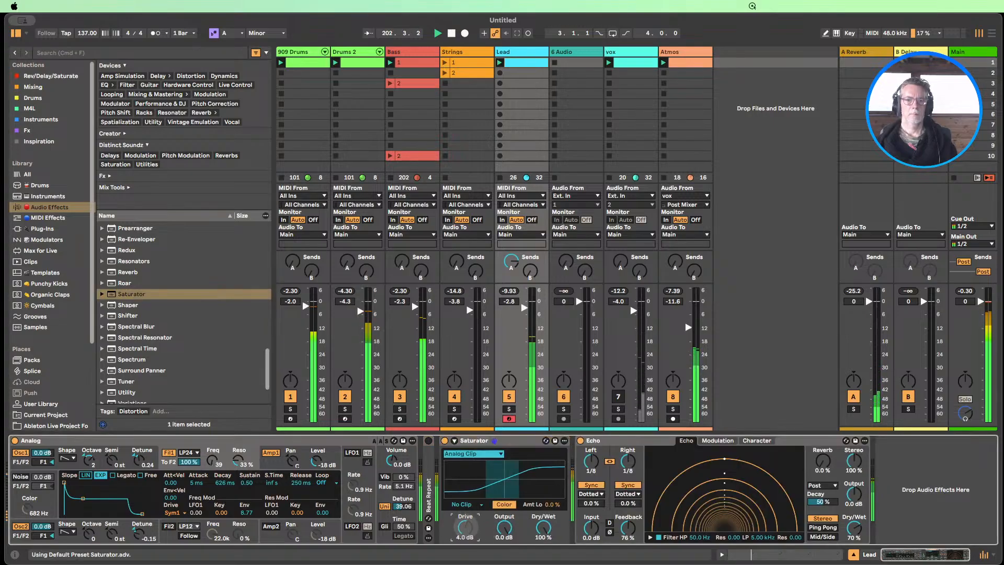
pyautogui.moveTo(465, 528); pyautogui.dragTo(504, 535)
pyautogui.click(444, 441)
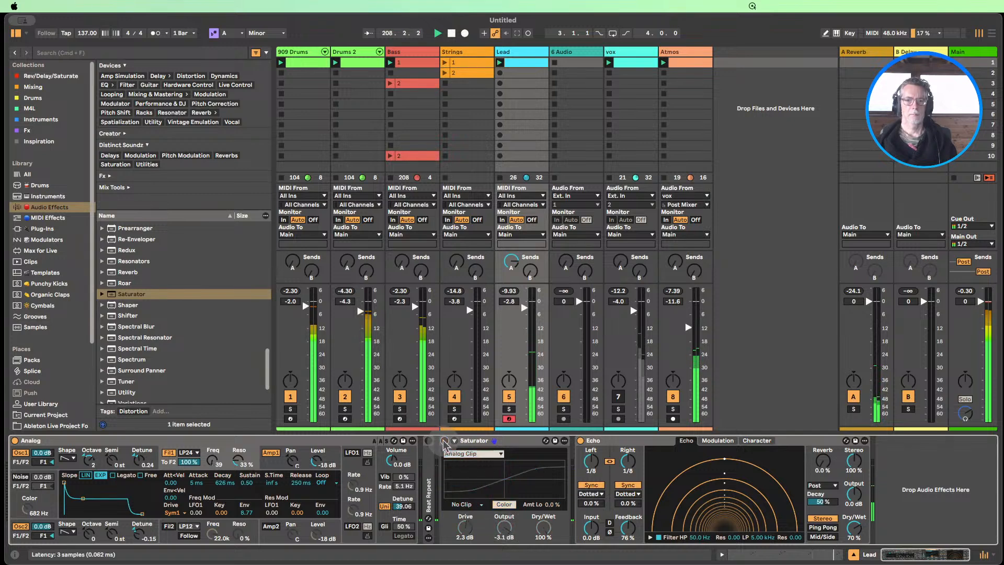
pyautogui.click(445, 441)
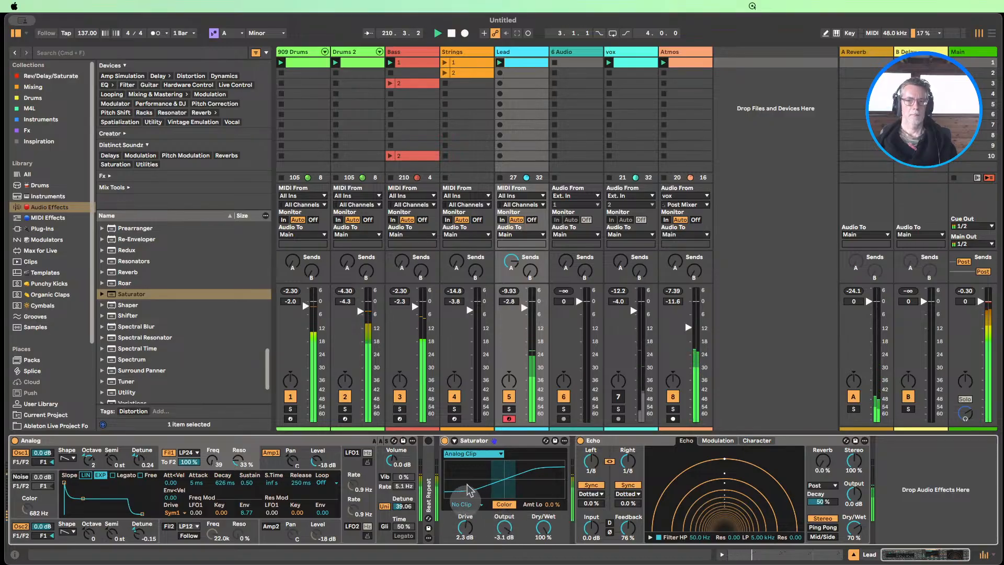
# Change the Lead's Saturator curve to Soft Sine and collapse the device
pyautogui.click(472, 453)
pyautogui.click(473, 461)
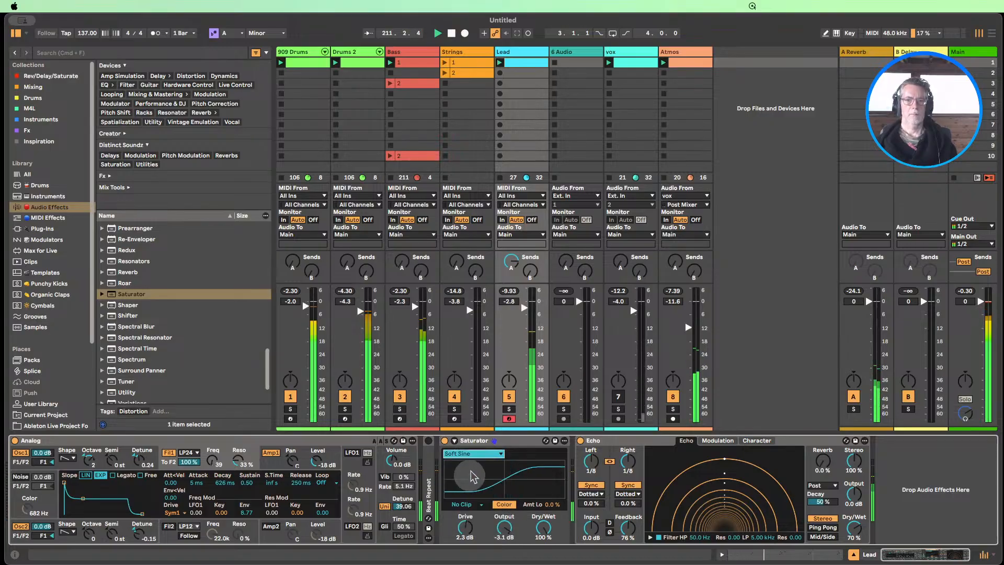
pyautogui.doubleClick(463, 442)
# Collapse Echo and set Filter 1's frequency to 30 and its envelope sustain to 0.62 in the Lead's Analog synth
pyautogui.moveTo(212, 460); pyautogui.dragTo(212, 438)
pyautogui.doubleClick(493, 440)
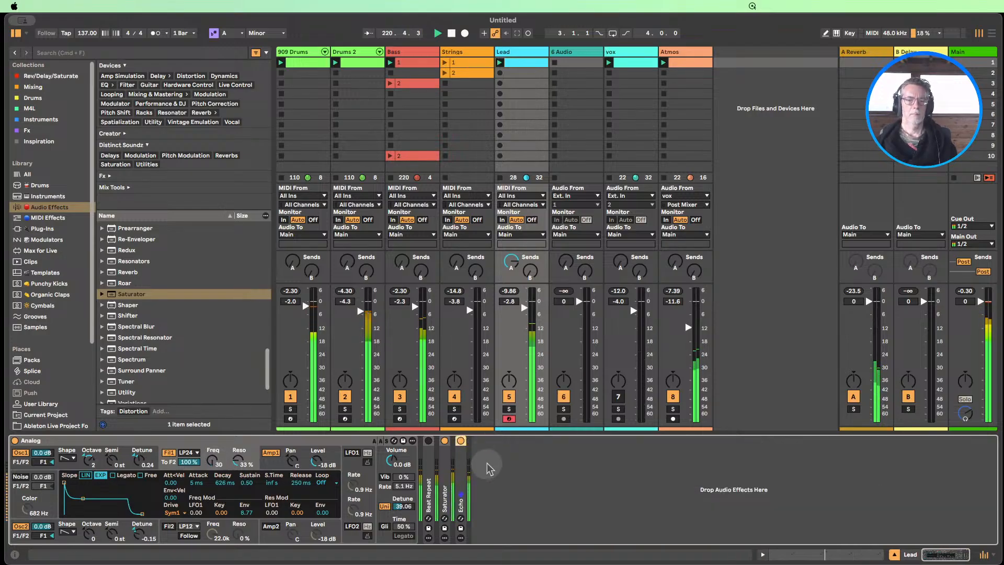
pyautogui.click(275, 467)
pyautogui.moveTo(245, 483)
pyautogui.mouseDown()
pyautogui.moveTo(245, 500)
pyautogui.moveTo(246, 488)
pyautogui.mouseUp()
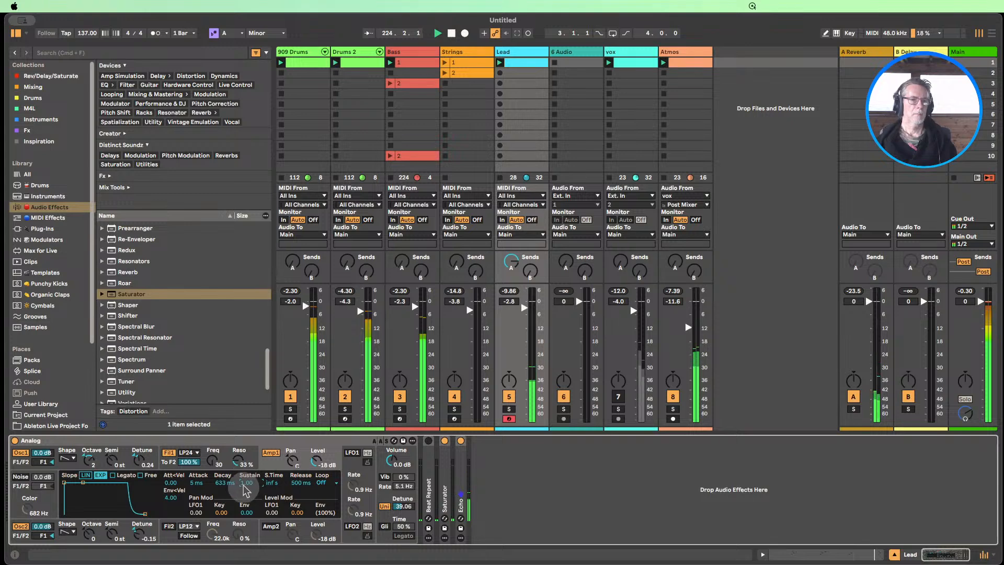
pyautogui.click(212, 460)
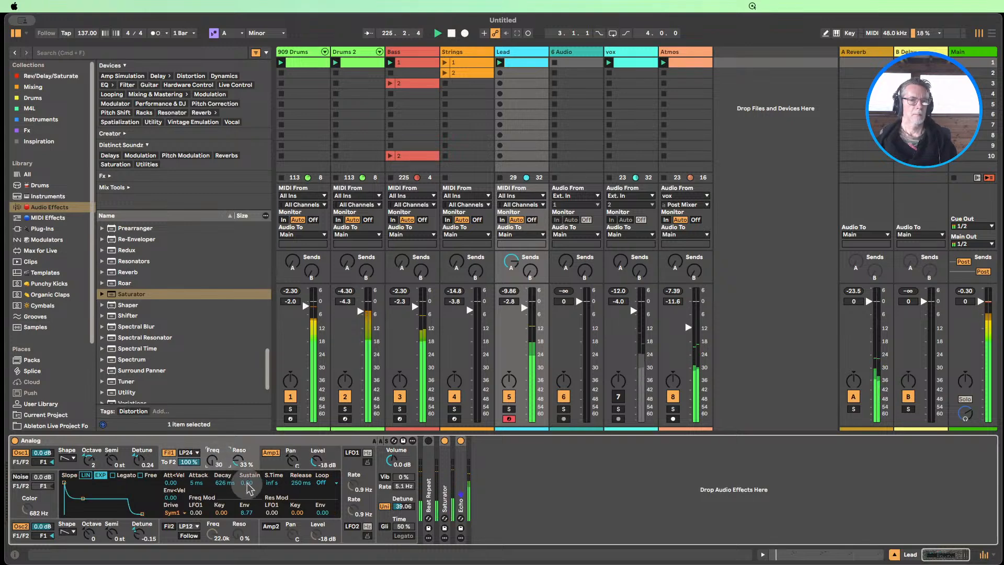
pyautogui.moveTo(246, 483); pyautogui.dragTo(198, 478)
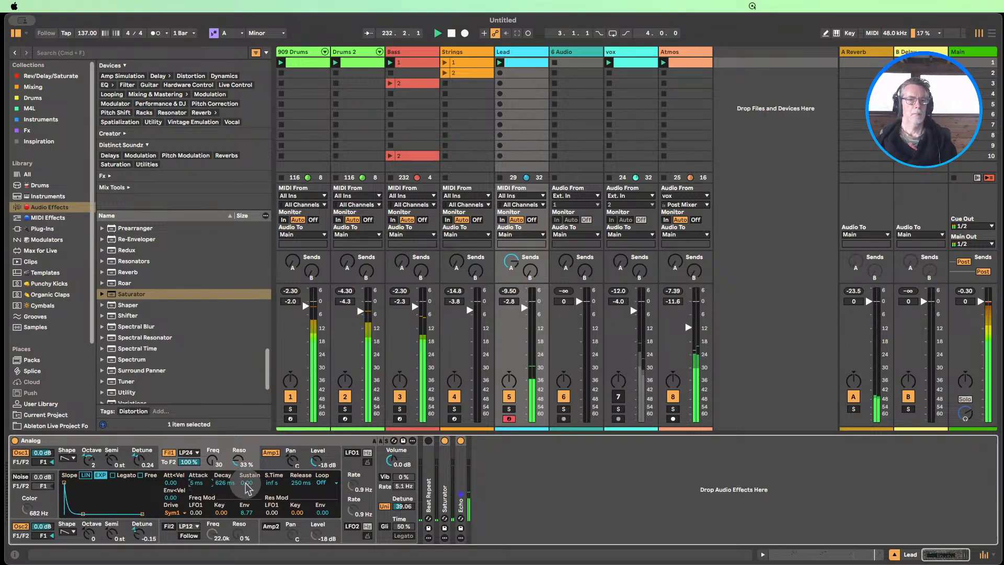
pyautogui.moveTo(247, 482)
pyautogui.mouseDown()
pyautogui.moveTo(246, 468)
pyautogui.moveTo(246, 486)
pyautogui.mouseUp()
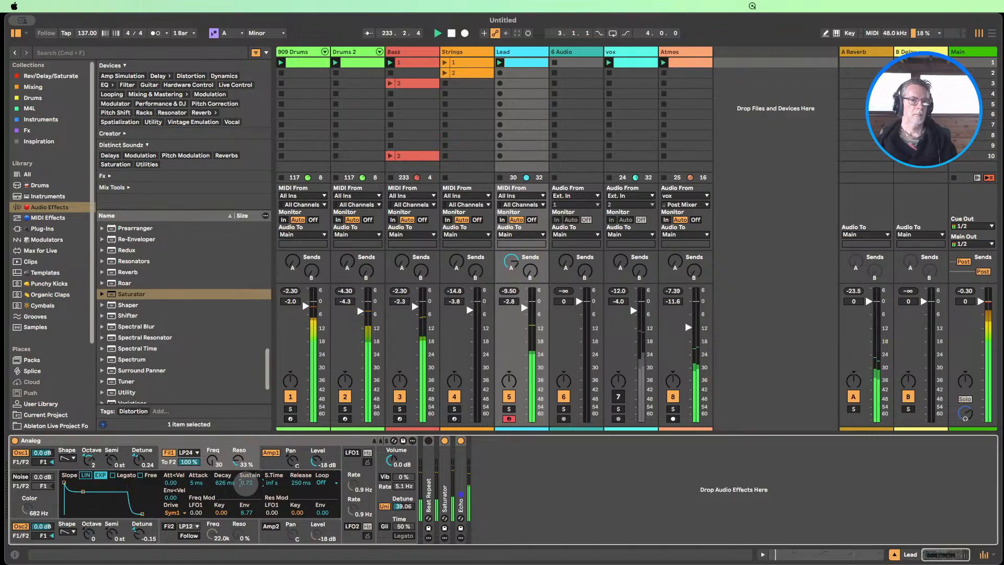
# Switch Oscillator 2 of the Lead's Analog to a square wave tuned up 3 semitones, and mute 909 Drums
pyautogui.click(68, 531)
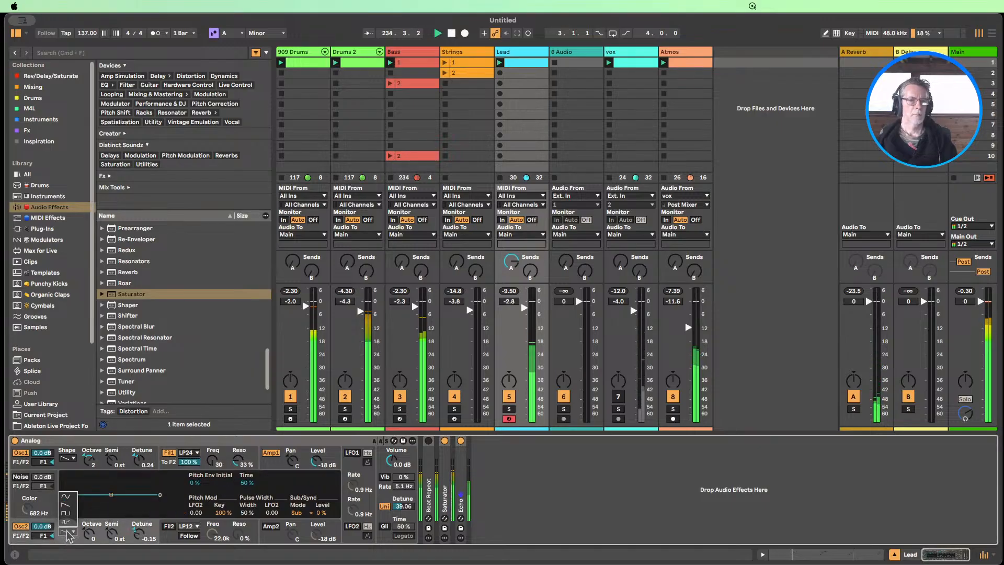
pyautogui.click(62, 534)
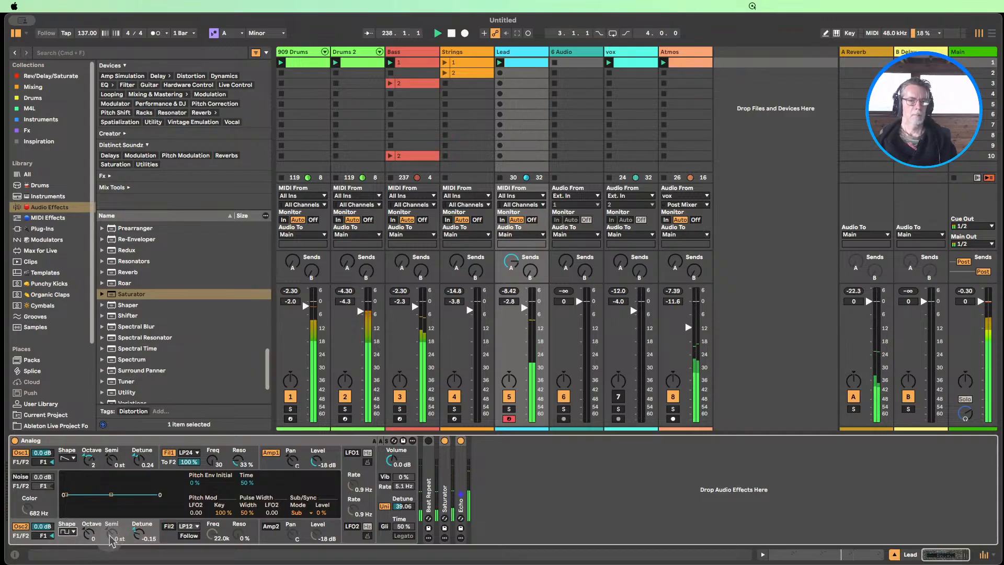
pyautogui.moveTo(111, 537); pyautogui.dragTo(111, 533)
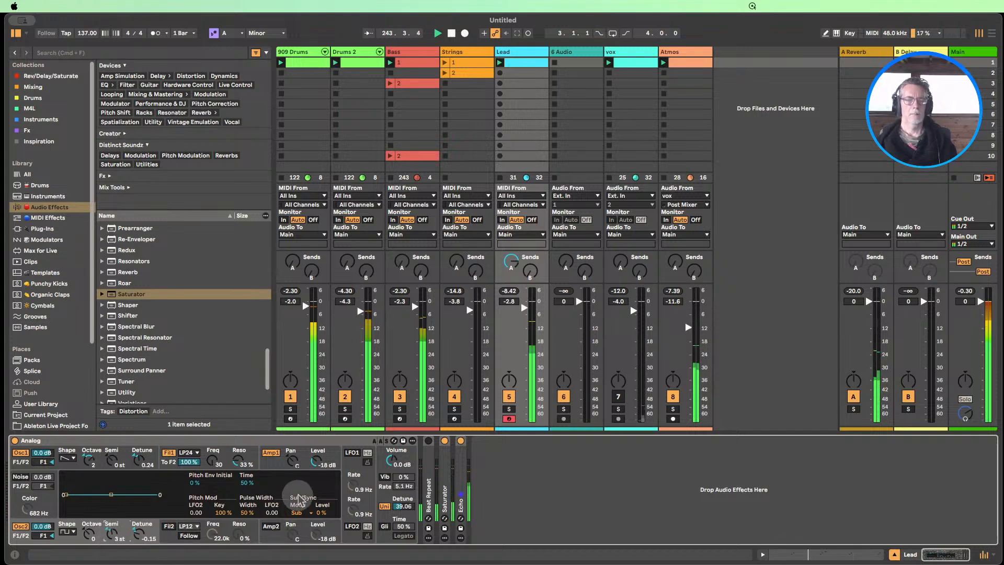
pyautogui.click(291, 398)
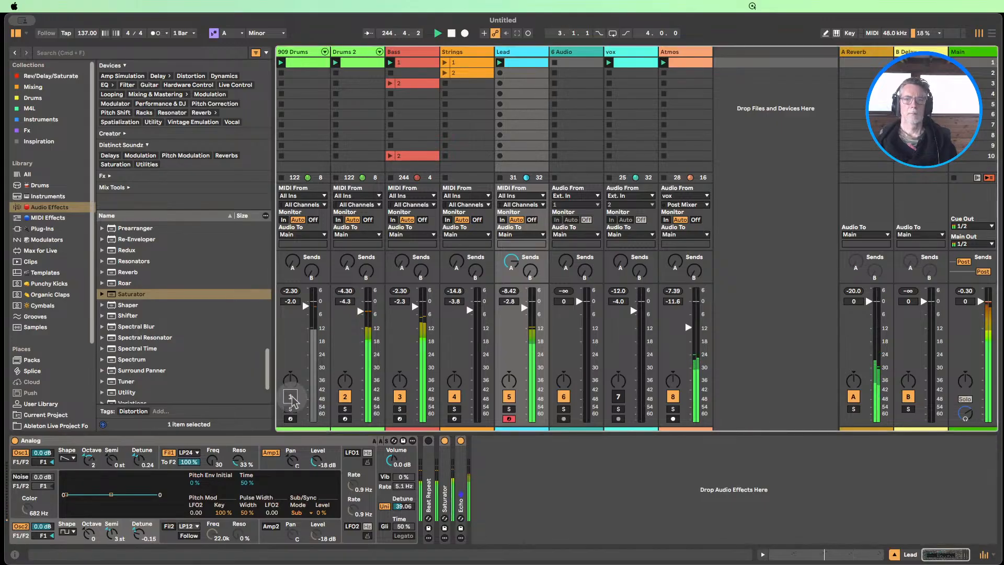
pyautogui.click(290, 398)
# Readjust Oscillator 2's semitone tuning on the Lead's Analog and raise Filter 1's frequency to 91
pyautogui.moveTo(111, 534); pyautogui.dragTo(112, 532)
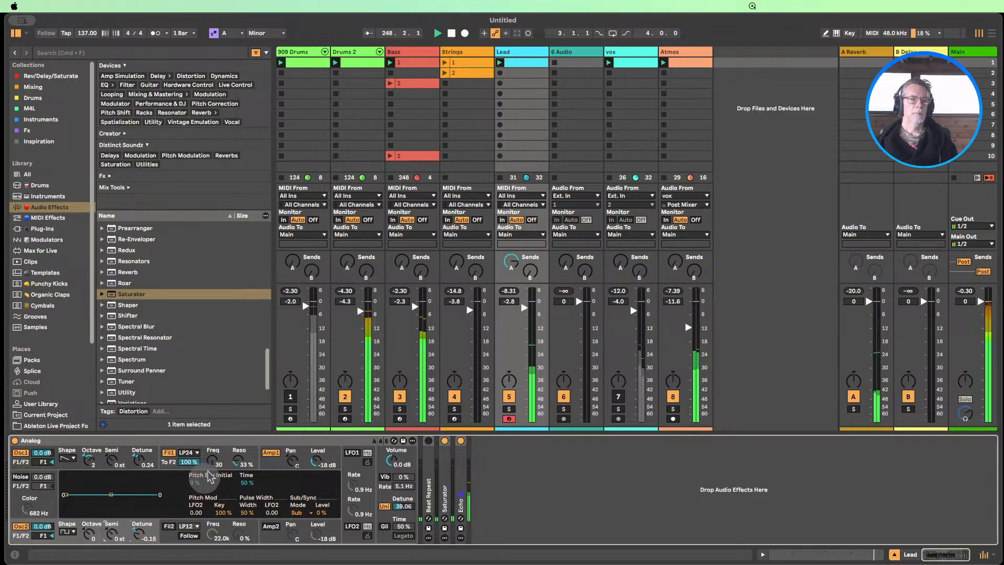
pyautogui.moveTo(212, 460); pyautogui.dragTo(212, 457)
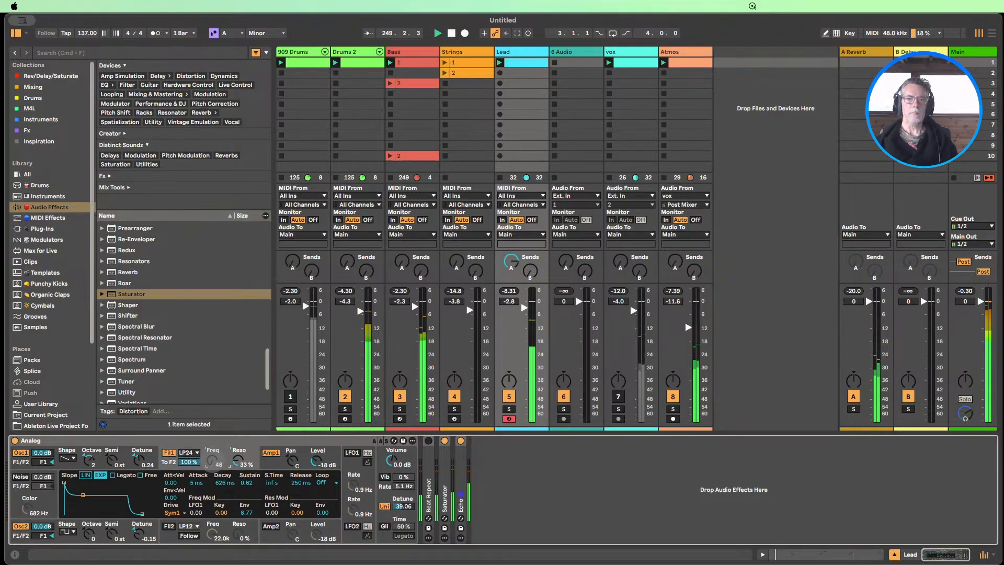
pyautogui.moveTo(212, 461); pyautogui.dragTo(212, 455)
# Mute Drums 2, and stop the Bass clip in favour of clip 1 on the Strings track
pyautogui.click(351, 398)
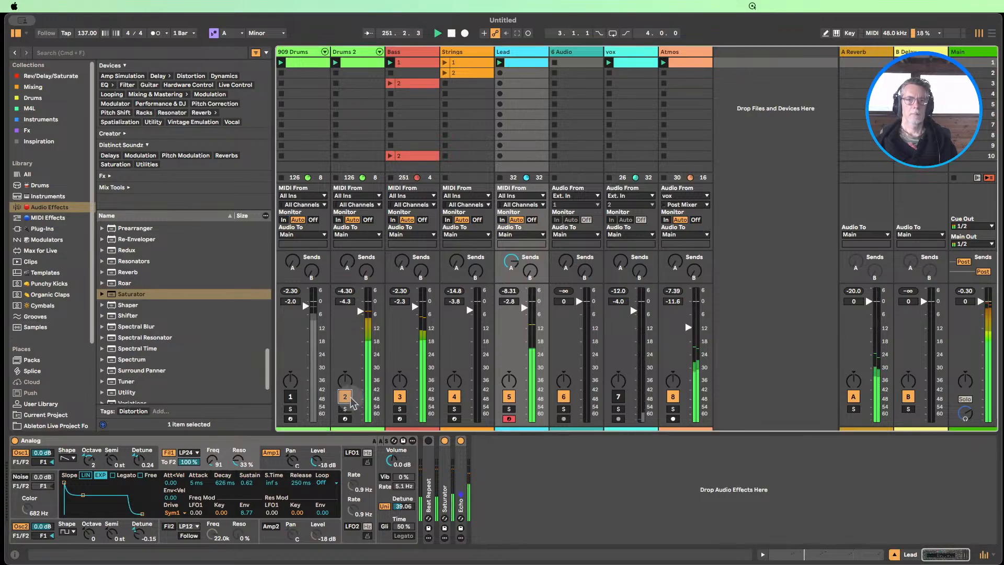
pyautogui.click(400, 396)
pyautogui.click(390, 93)
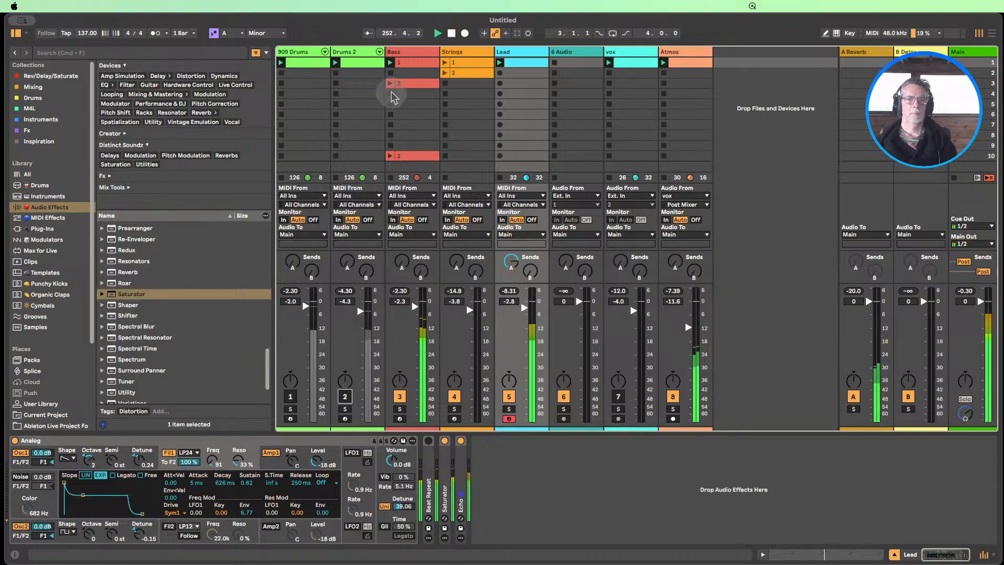
pyautogui.click(444, 63)
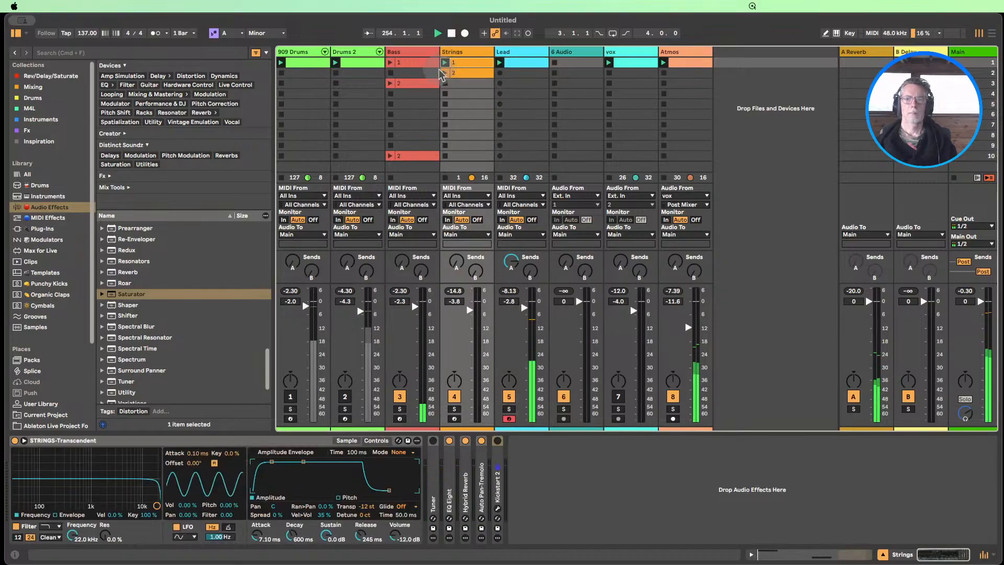
# Unmute the vox track and raise the Atmos track level to -8.0 dB, ending with playback stopped
pyautogui.click(618, 397)
pyautogui.click(618, 398)
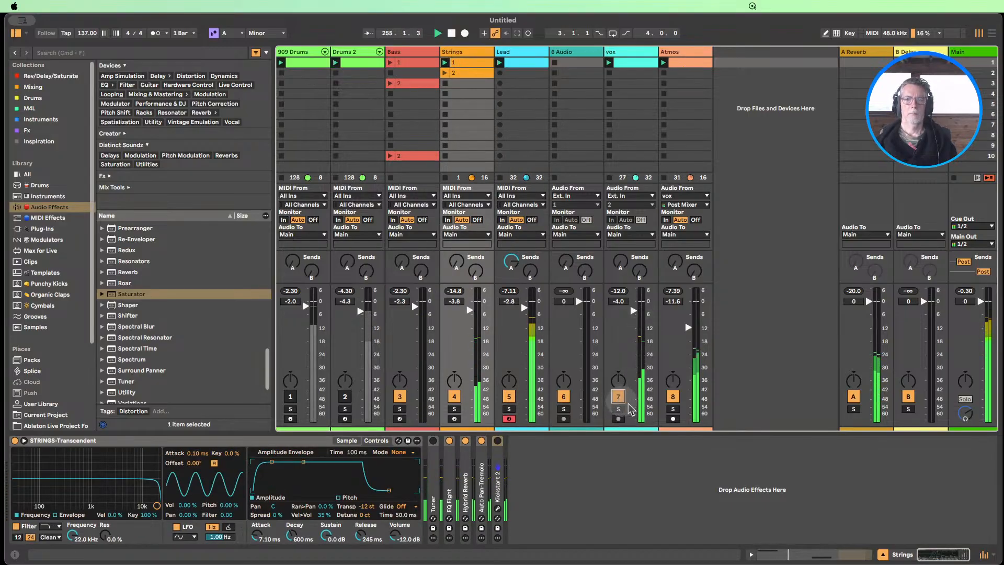
pyautogui.moveTo(688, 330)
pyautogui.mouseDown()
pyautogui.moveTo(688, 392)
pyautogui.moveTo(688, 319)
pyautogui.mouseUp()
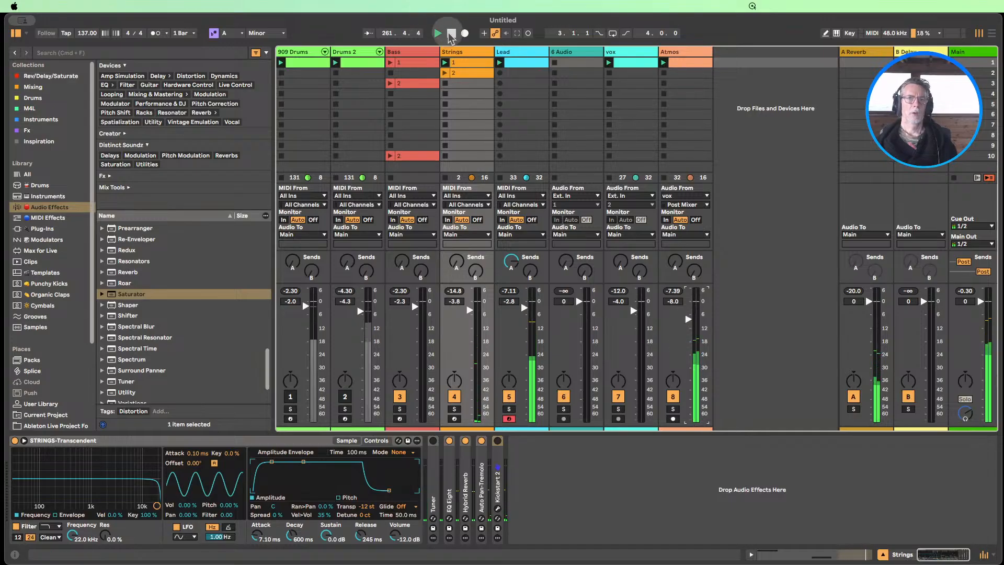
pyautogui.click(450, 33)
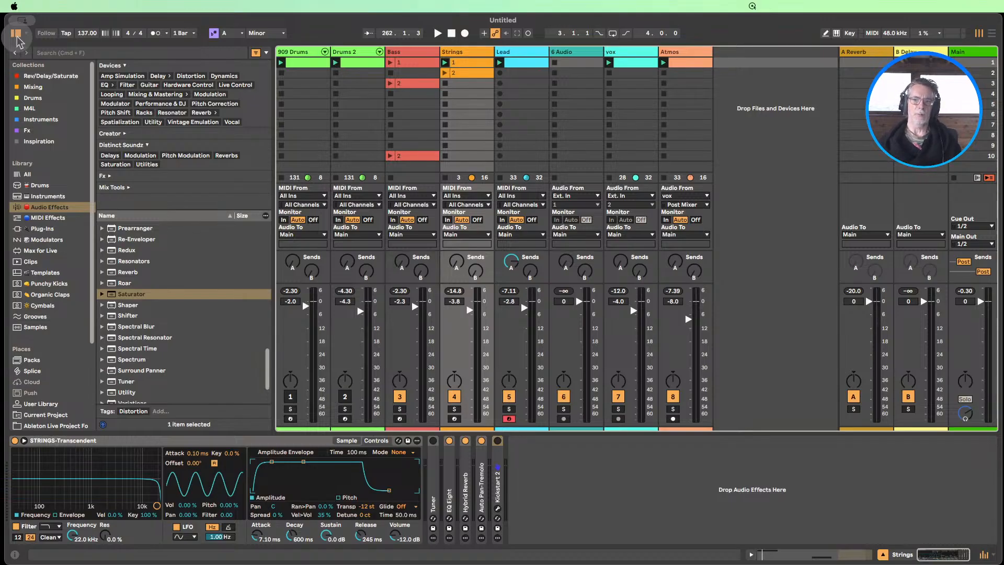
# Hide the device view and unmute the 909 Drums and Drums 2 tracks
pyautogui.click(883, 554)
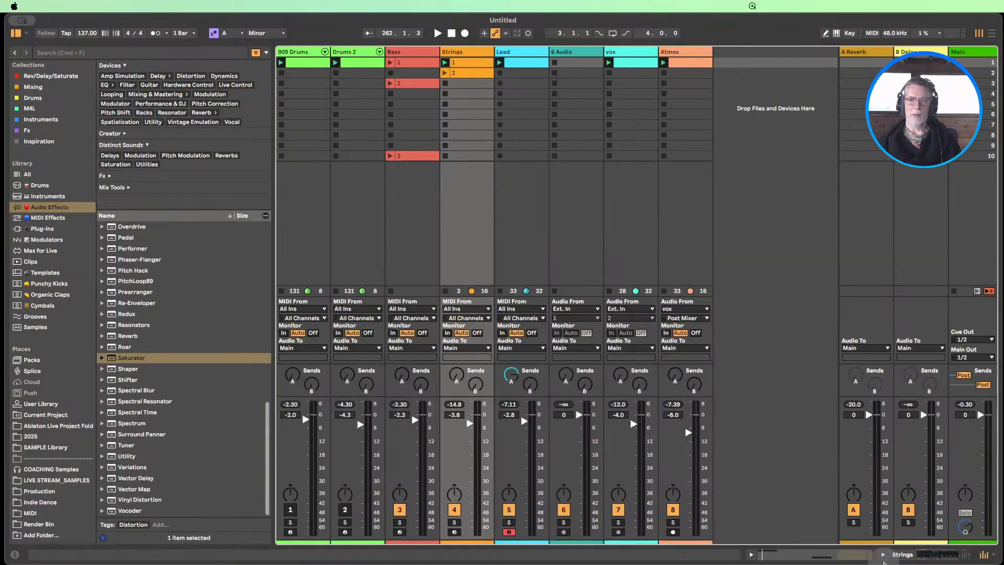
pyautogui.click(465, 72)
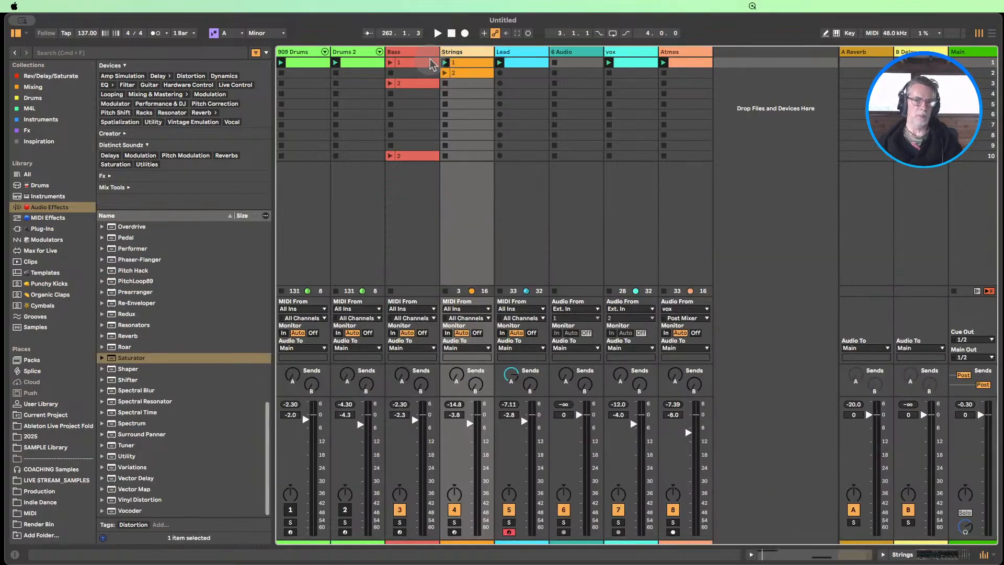
pyautogui.click(290, 510)
pyautogui.click(344, 509)
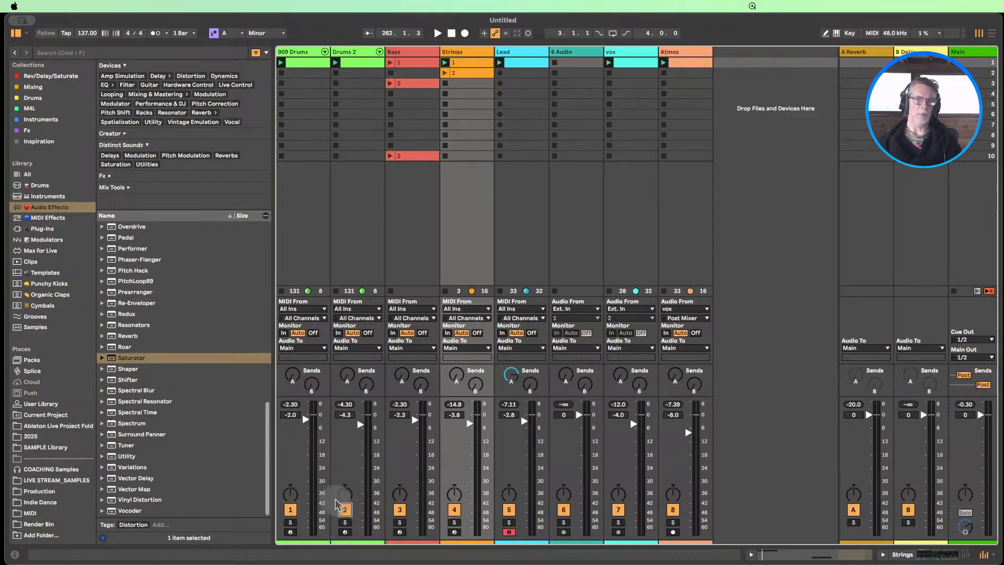
# Open the 909 Drums clip's notes, select every Kick-909 note, and play the clip with the track soloed
pyautogui.doubleClick(293, 52)
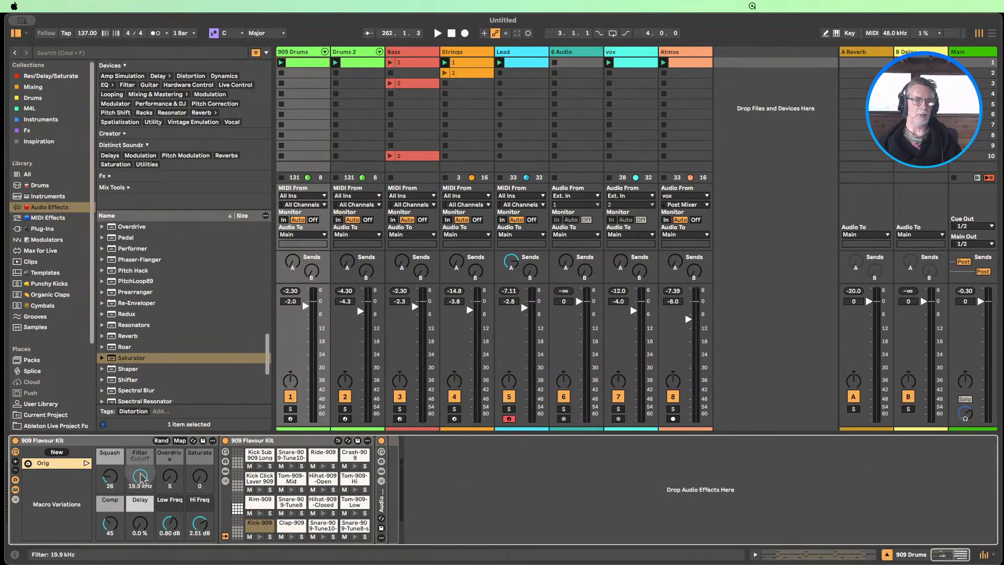
pyautogui.doubleClick(308, 61)
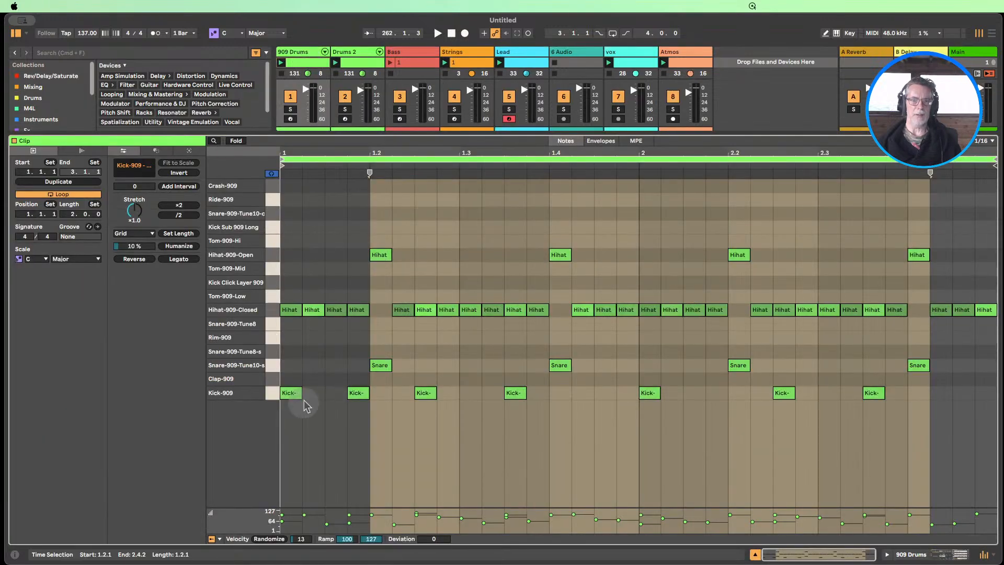
pyautogui.click(270, 392)
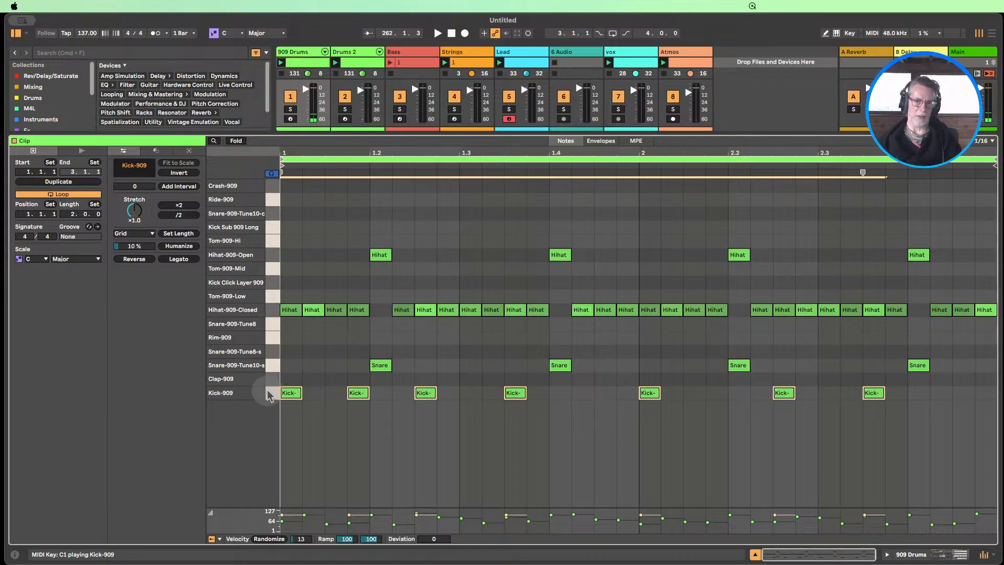
pyautogui.click(290, 109)
pyautogui.click(280, 63)
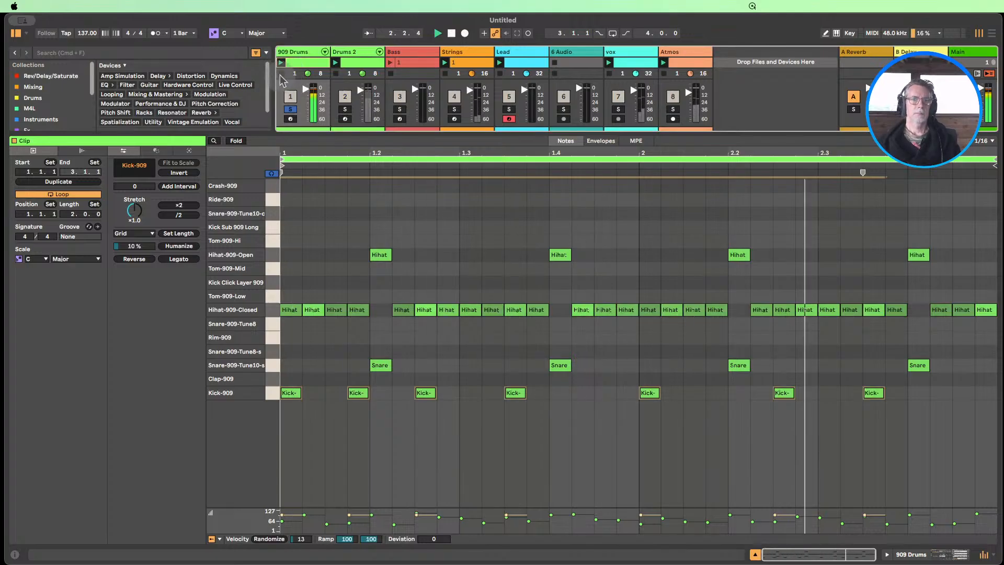
# Stop playback, select the closed hi-hats, the open hi-hats and the stacked beat 1.2 notes in turn, and hide the 909 Drums clip view
pyautogui.click(451, 34)
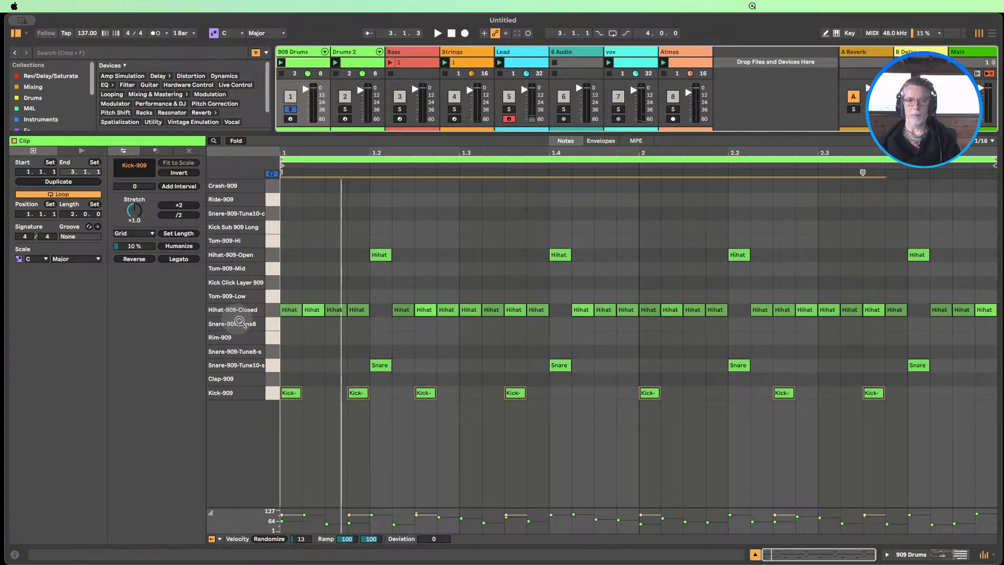
pyautogui.click(273, 309)
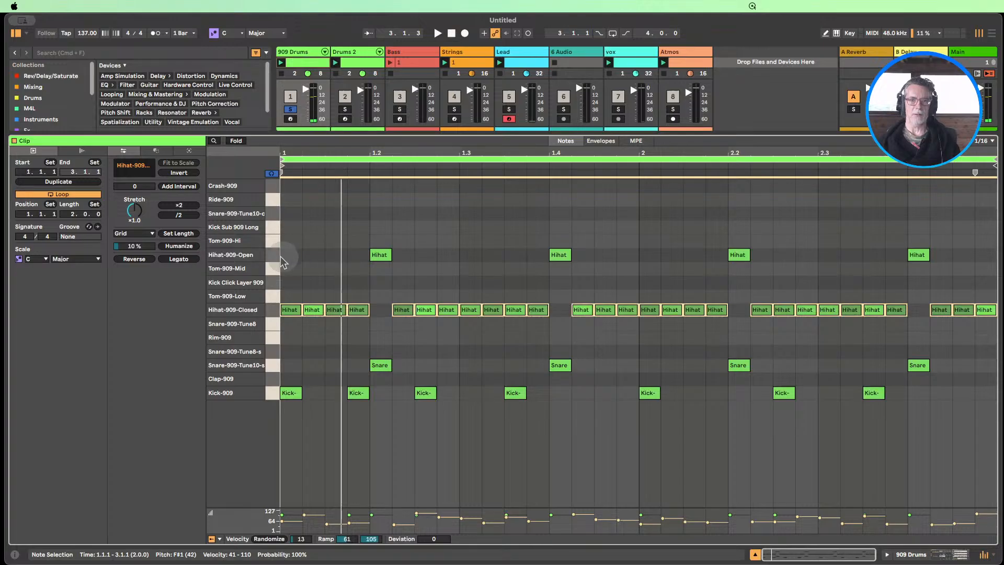
pyautogui.click(272, 255)
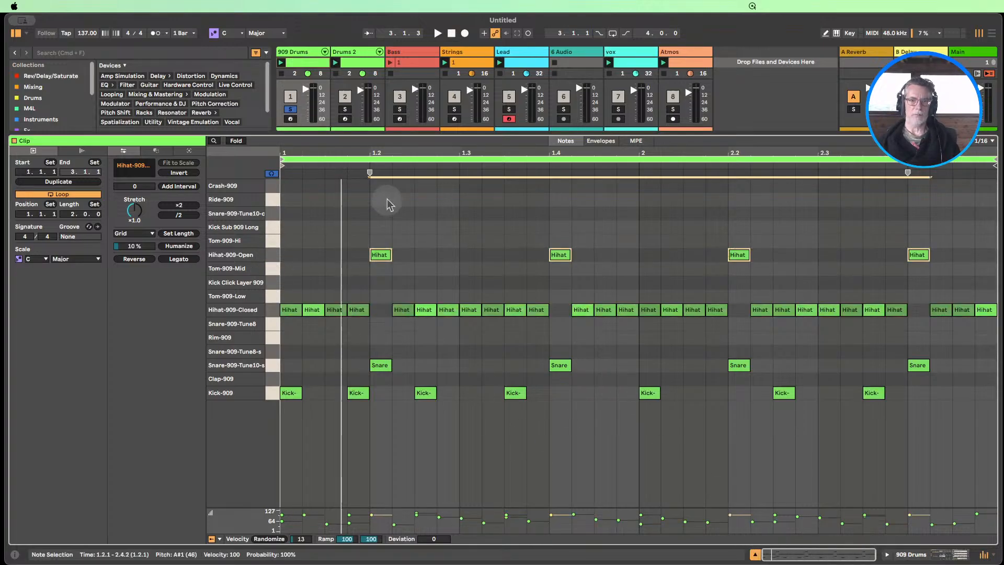
pyautogui.moveTo(390, 204); pyautogui.dragTo(387, 415)
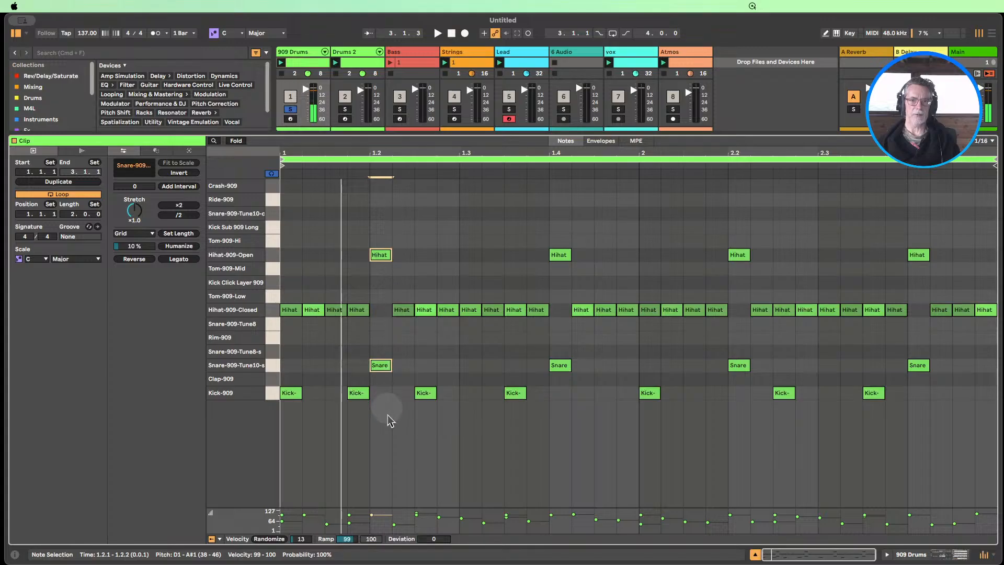
pyautogui.click(755, 555)
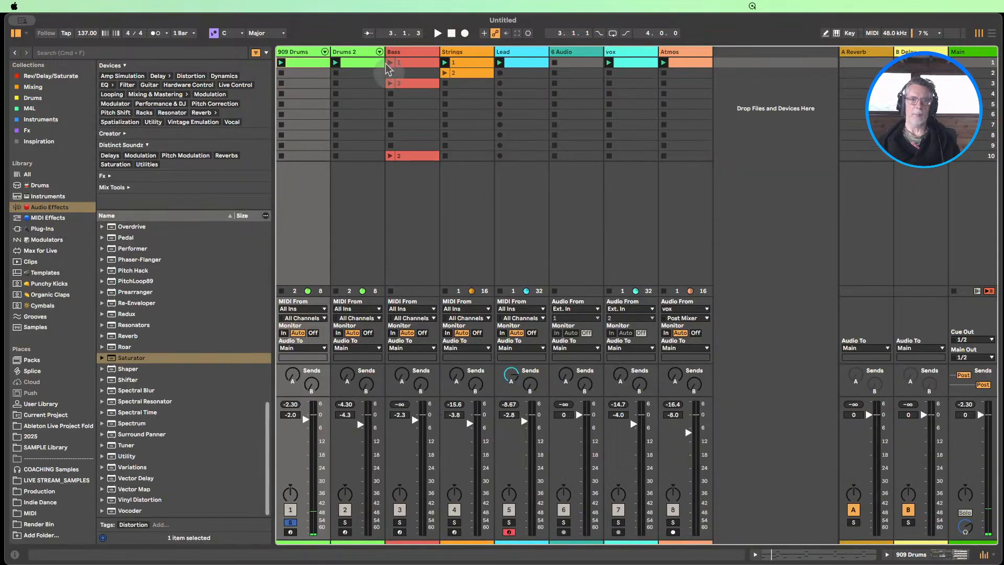
# Show the Drums 2 track's devices and select the Orig macro variation in the Boom Kit
pyautogui.doubleClick(353, 64)
pyautogui.doubleClick(353, 52)
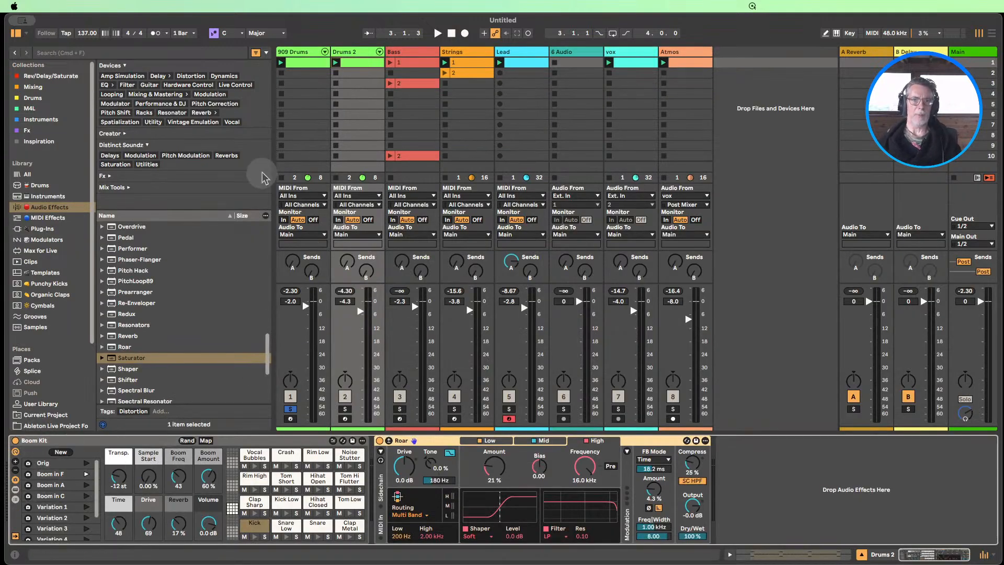
pyautogui.click(45, 463)
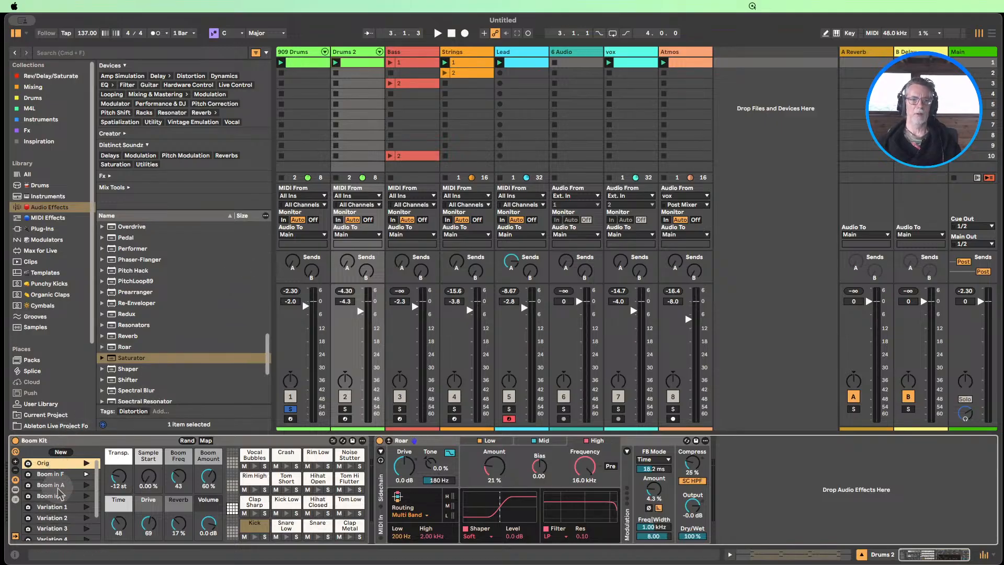
pyautogui.scroll(-1, 64, 510)
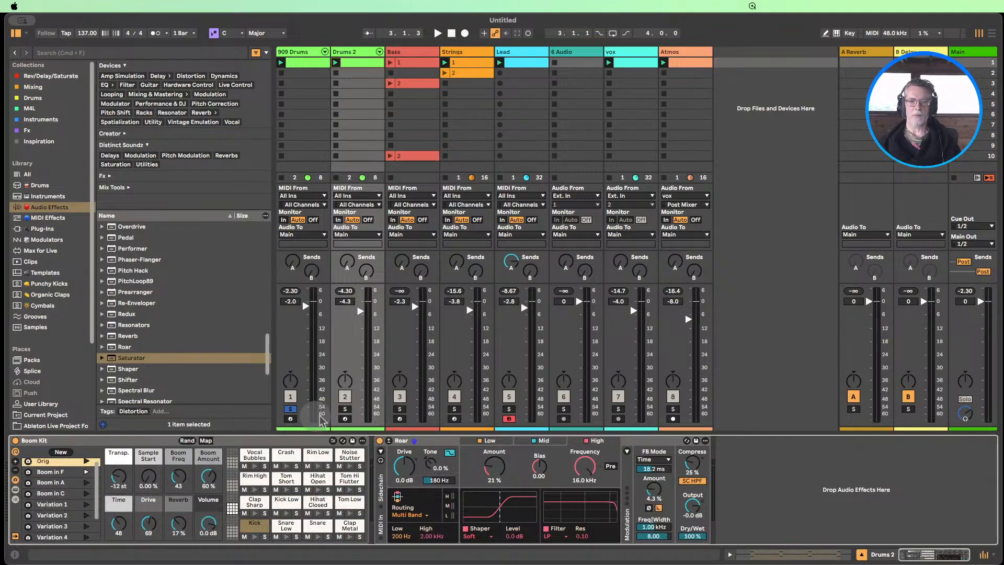
# Solo the Drums 2 track and play its clip
pyautogui.click(345, 409)
pyautogui.click(335, 63)
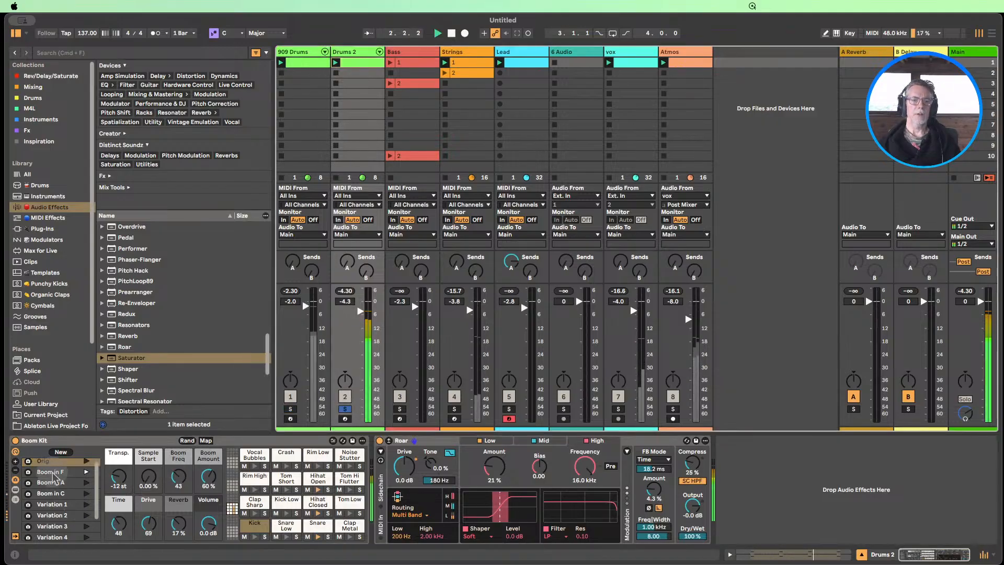
pyautogui.scroll(1, 51, 477)
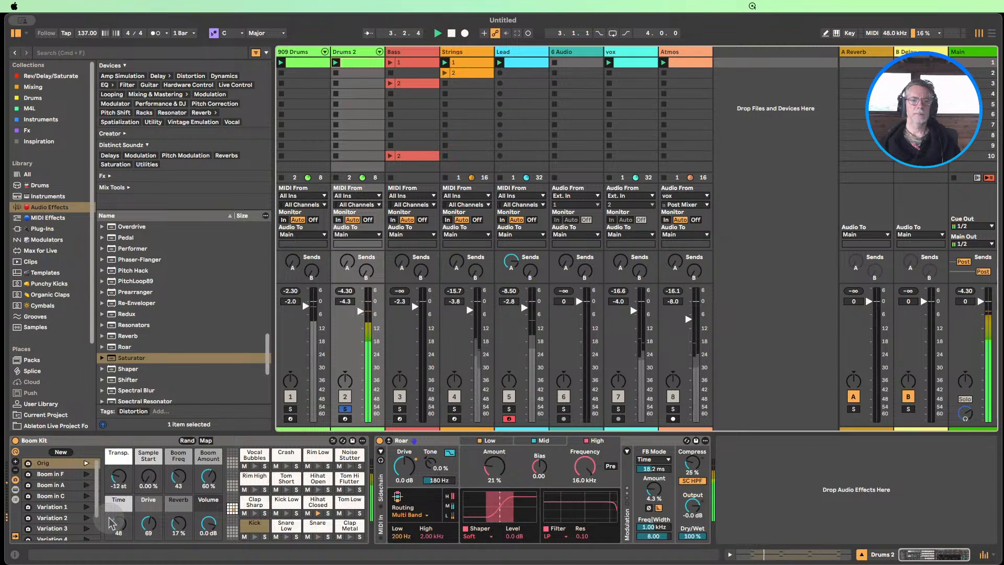
# Randomize the Boom Kit's macros four times while Drums 2 plays, and solo 909 Drums alongside it
pyautogui.click(187, 441)
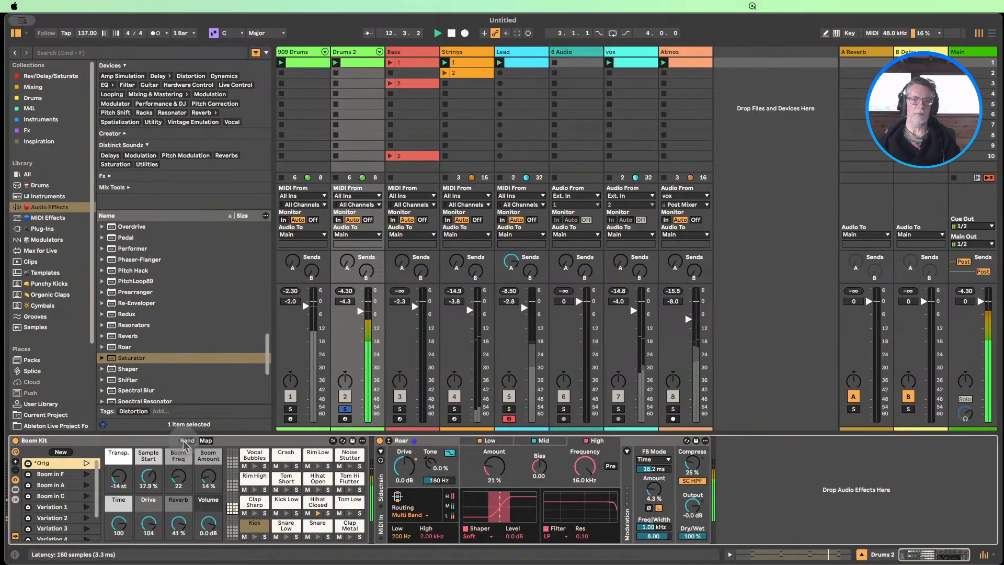
pyautogui.click(187, 441)
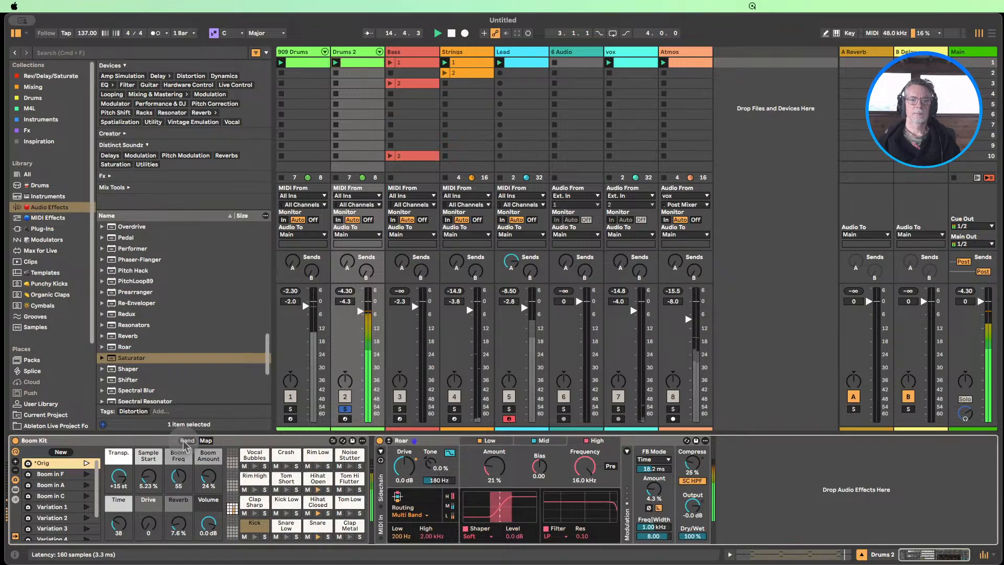
pyautogui.click(187, 441)
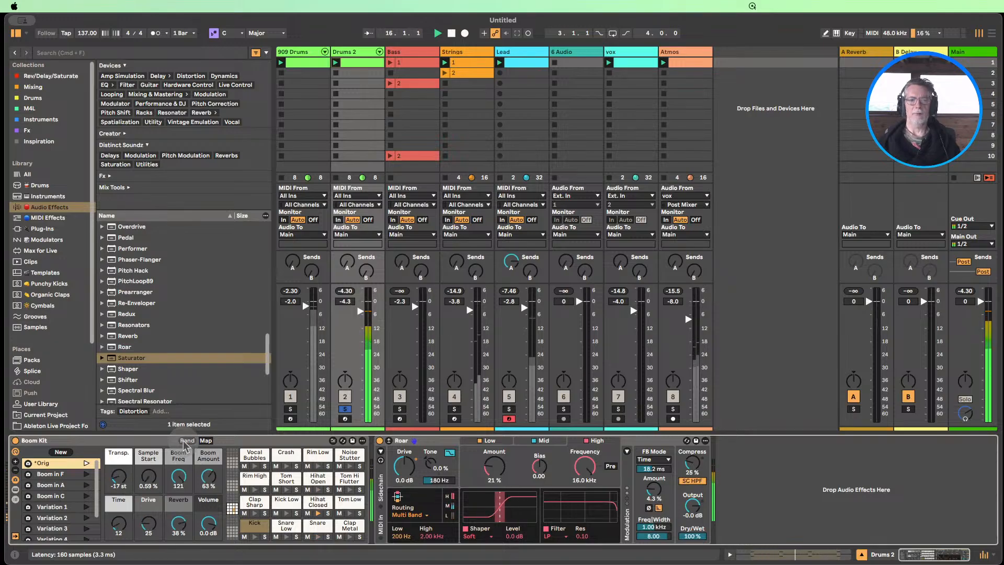
pyautogui.click(186, 442)
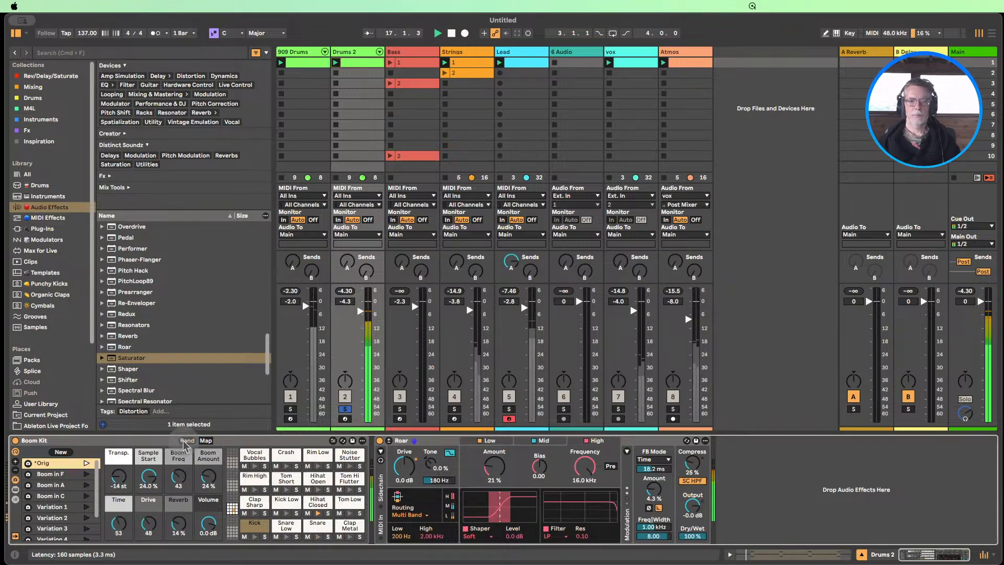
pyautogui.click(290, 409)
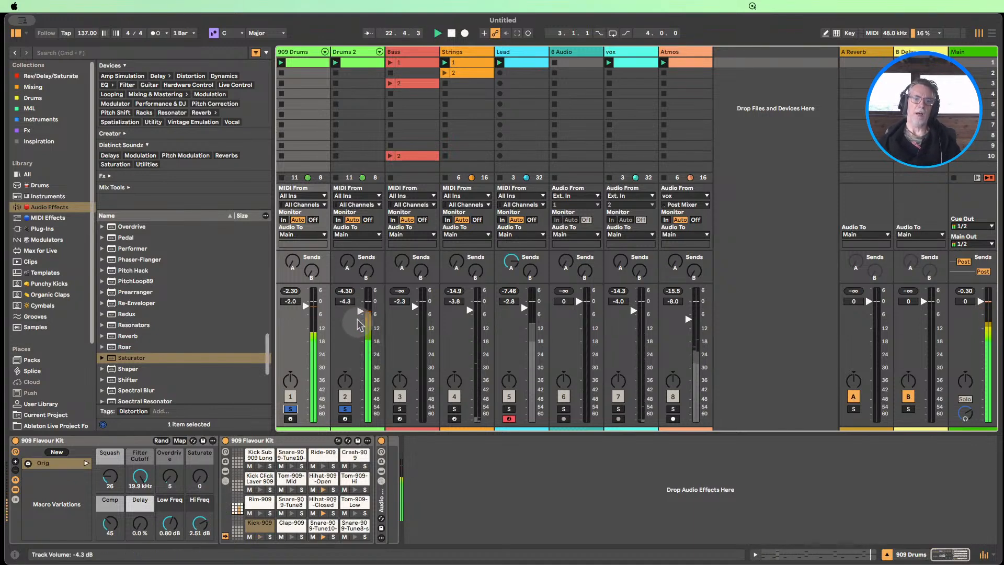
# Inspect the Bass track's device chain and the sustained notes of its clip 1, and hide the clip view
pyautogui.click(399, 57)
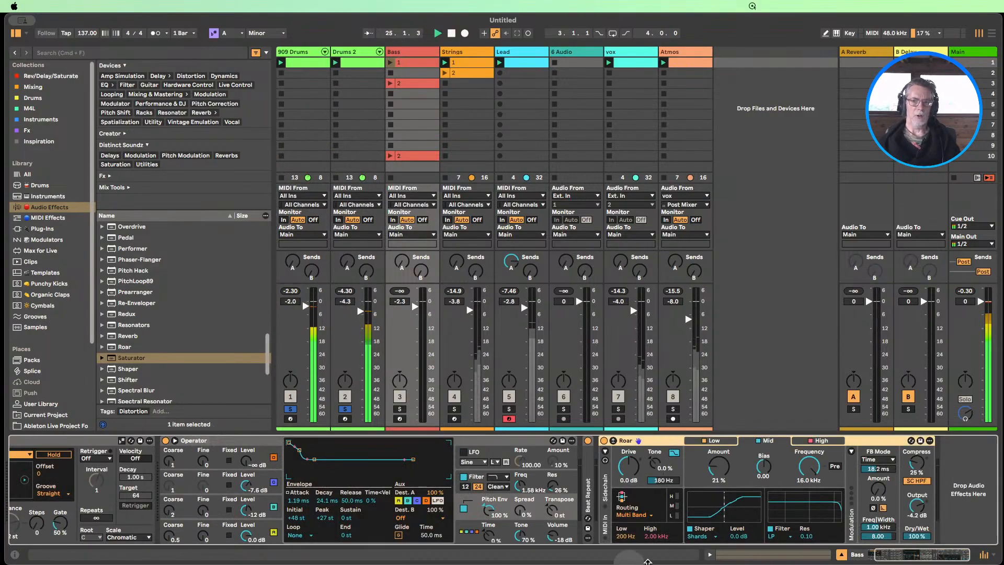
pyautogui.moveTo(904, 557); pyautogui.dragTo(874, 557)
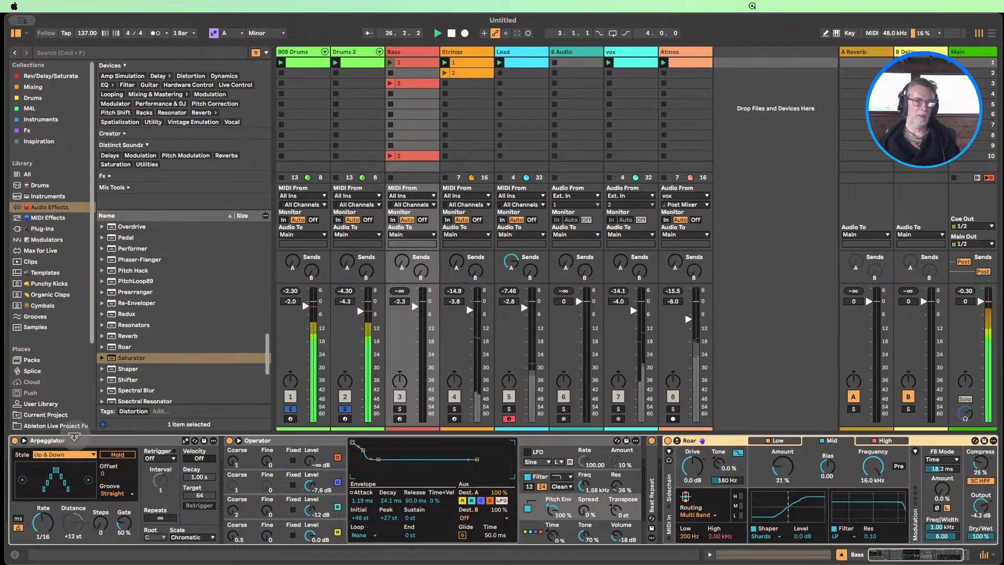
pyautogui.doubleClick(406, 62)
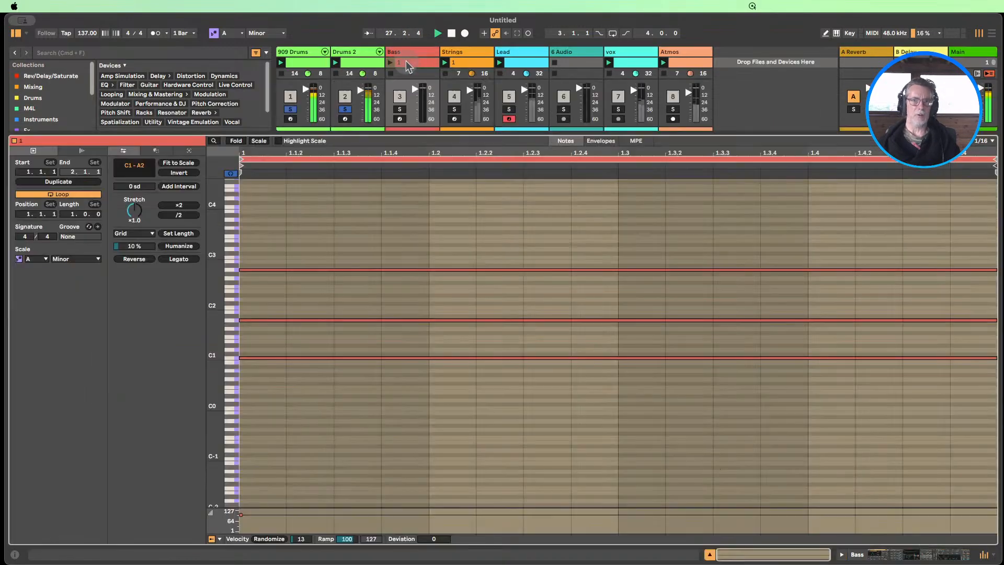
pyautogui.scroll(3, 372, 251)
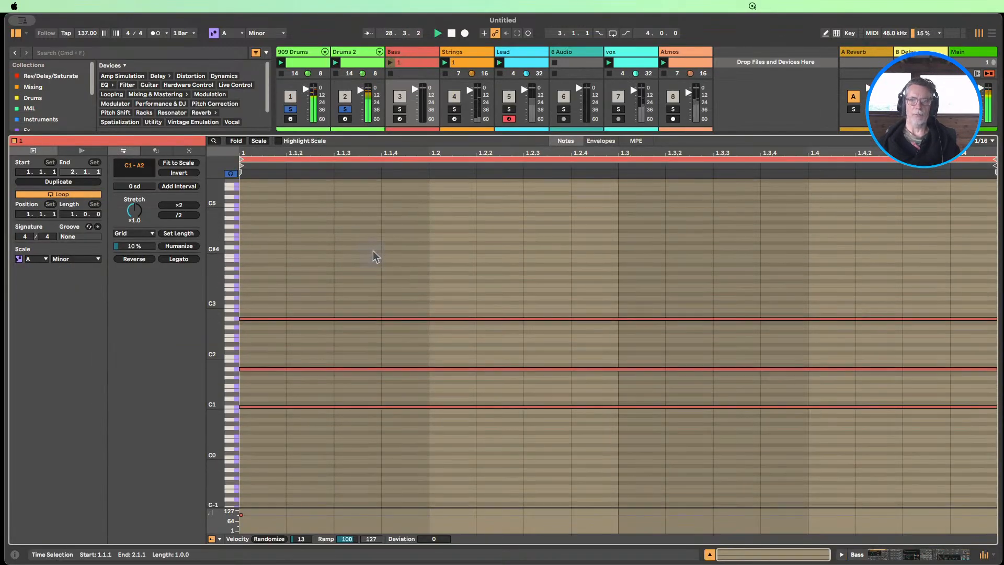
pyautogui.scroll(-3, 324, 248)
pyautogui.moveTo(359, 203); pyautogui.dragTo(385, 383)
pyautogui.click(710, 553)
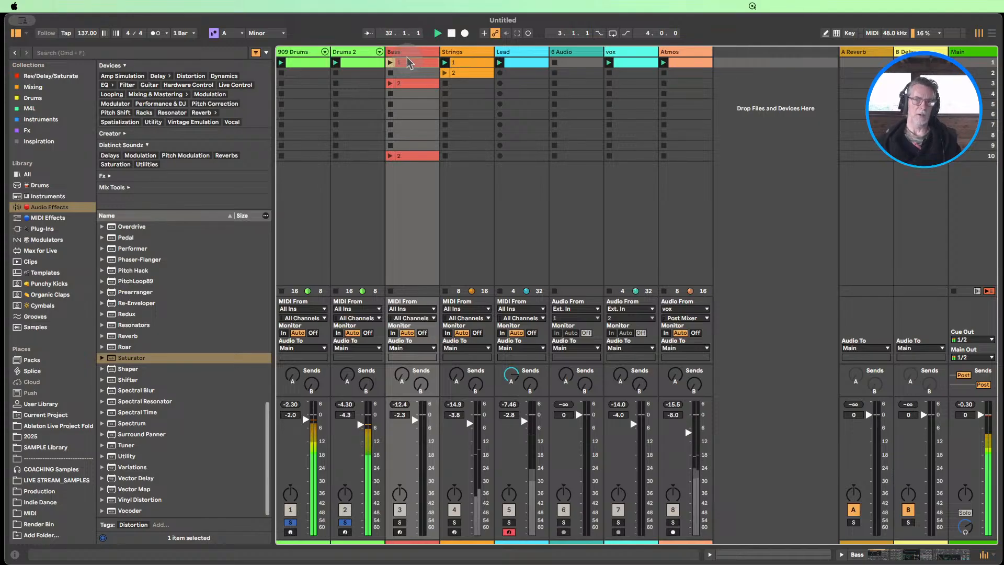
# Show the Bass devices with Operator's oscillator A settings, stop playback, and fold Roar while unfolding Beat Repeat
pyautogui.doubleClick(407, 58)
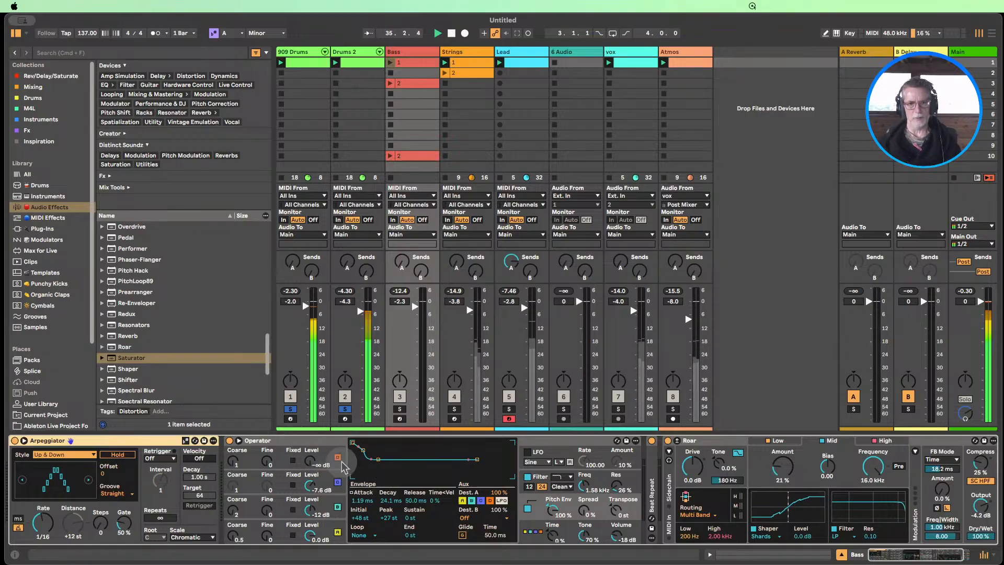
pyautogui.click(322, 528)
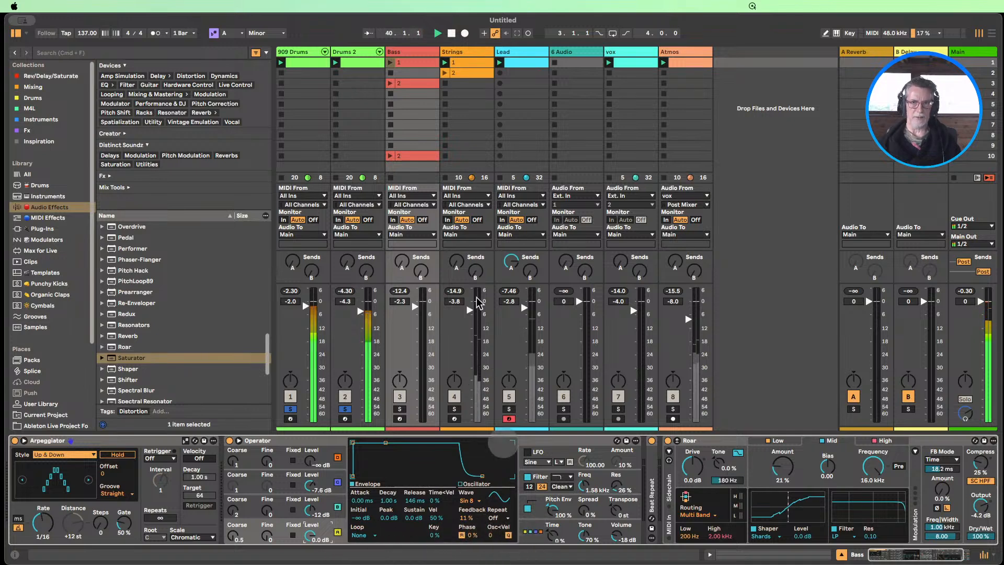
pyautogui.click(450, 33)
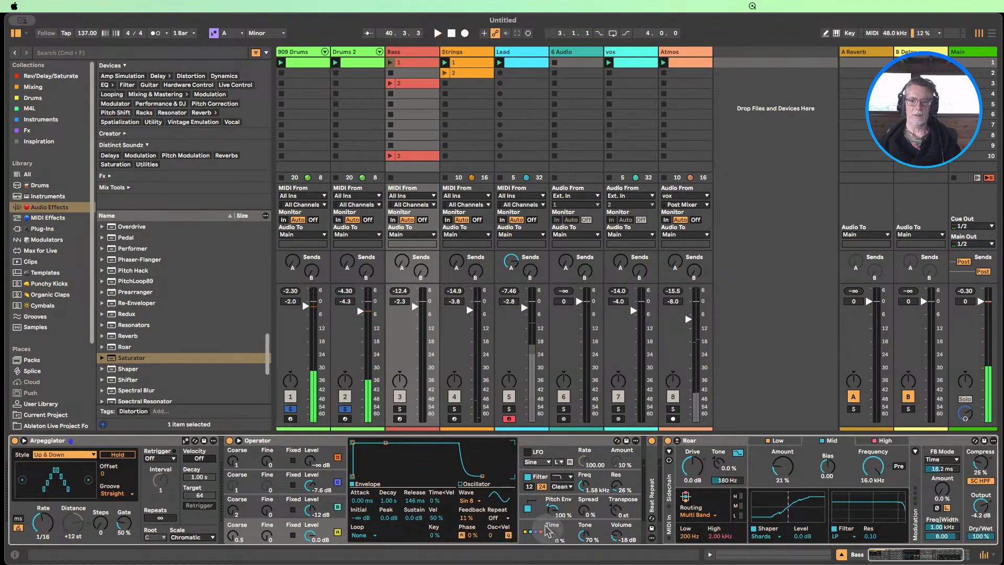
pyautogui.doubleClick(708, 444)
pyautogui.doubleClick(647, 479)
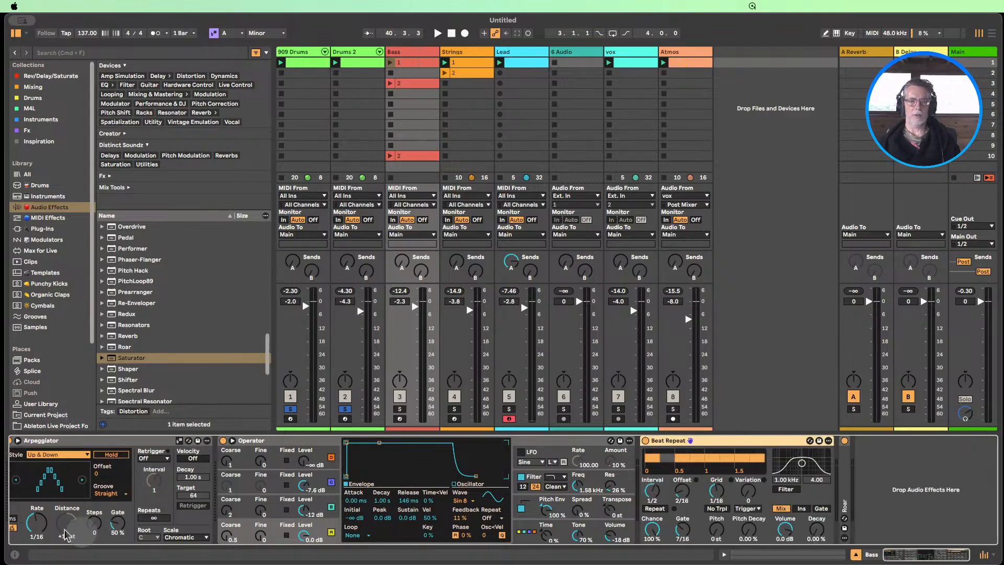
# Play Bass clip 1 with its track also soloed, compare Beat Repeat switched off and on with Operator folded, and stop playback
pyautogui.click(391, 63)
pyautogui.keyDown('super'); pyautogui.click(400, 408); pyautogui.keyUp('super')
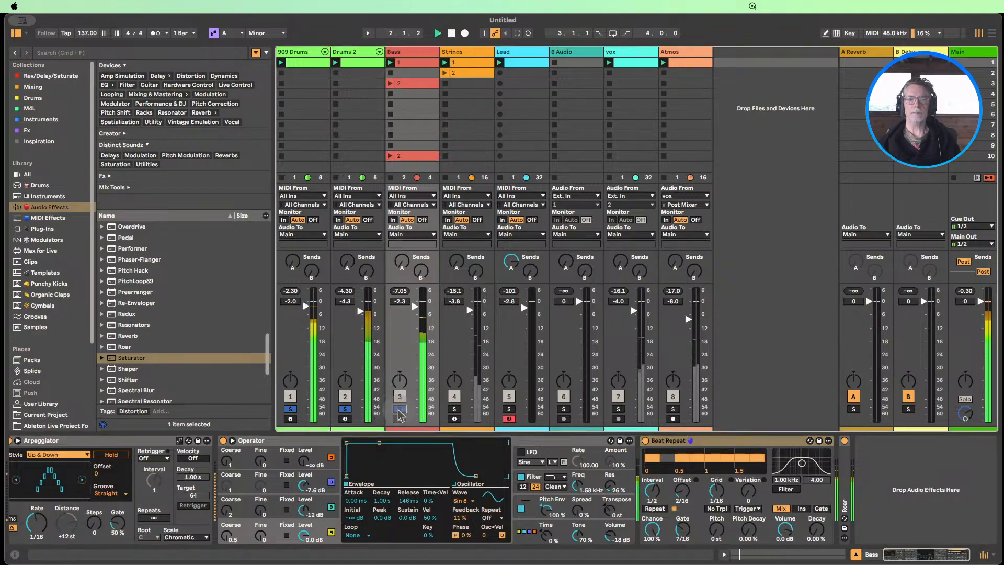
pyautogui.doubleClick(277, 442)
pyautogui.click(239, 441)
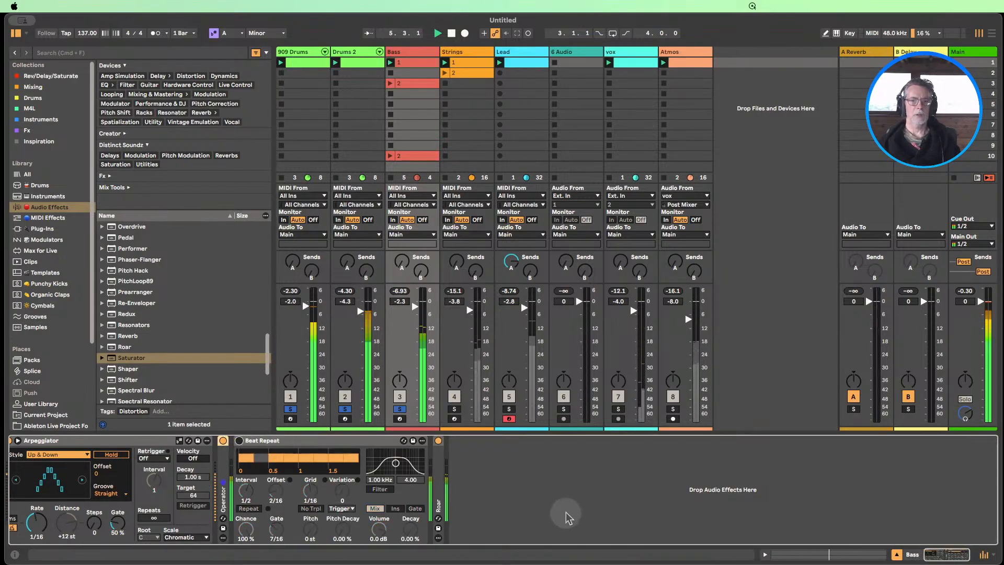
pyautogui.click(239, 442)
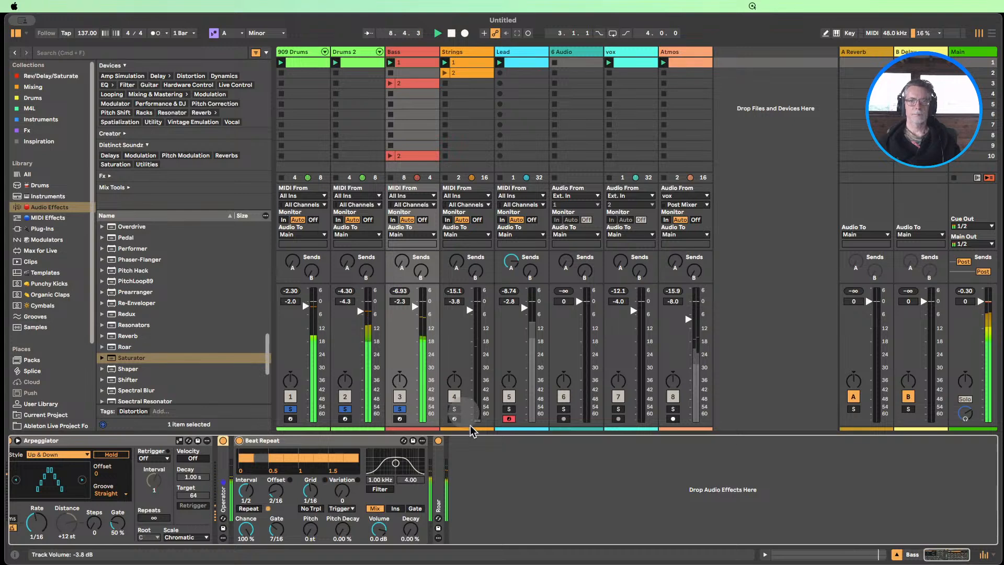
pyautogui.click(451, 33)
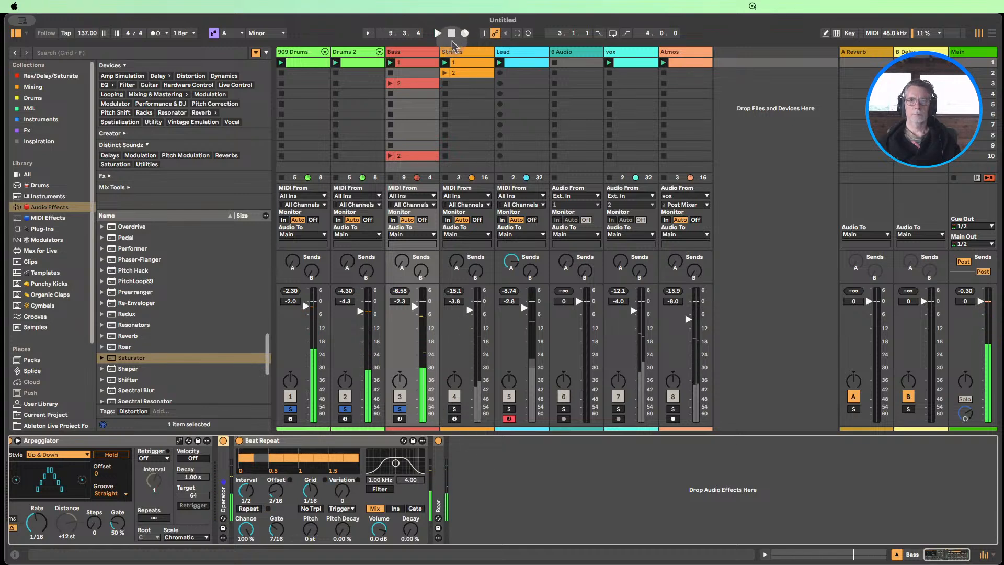
# Open the vox clip's waveform and return to the vox track's devices
pyautogui.click(620, 53)
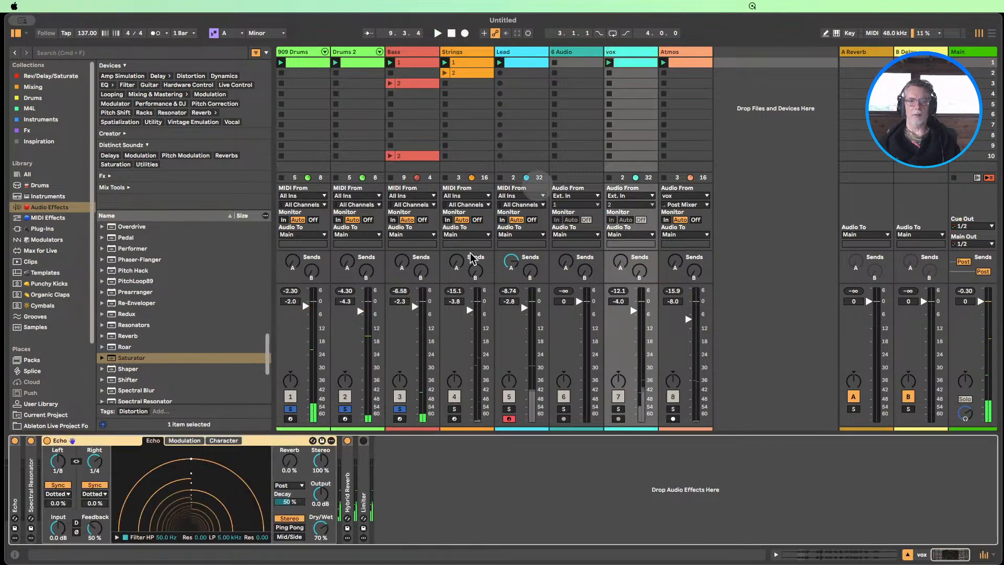
pyautogui.doubleClick(635, 61)
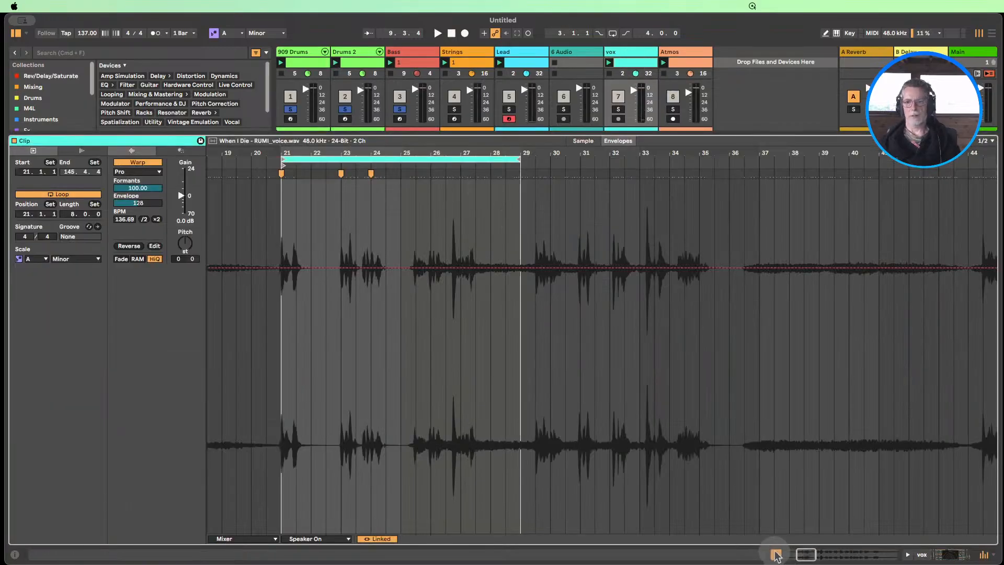
pyautogui.click(932, 553)
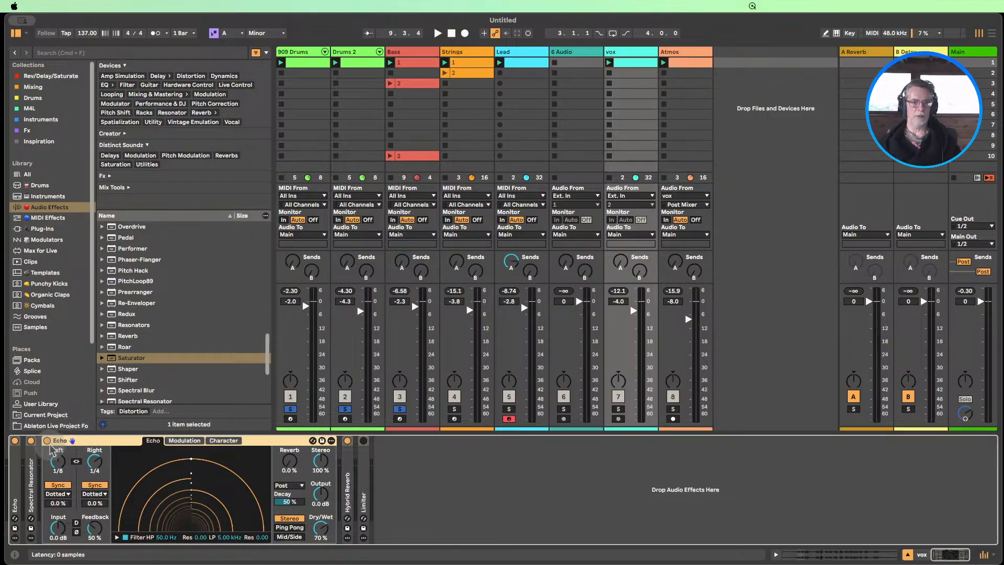
# Unfold Spectral Resonator and the first Echo in the vox device chain, and solo only the vox track
pyautogui.doubleClick(31, 473)
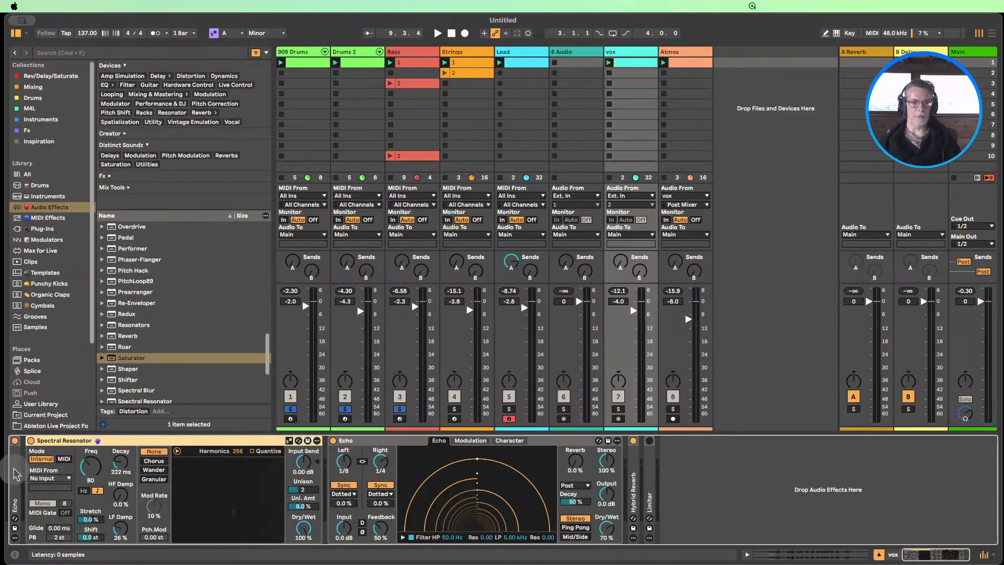
pyautogui.doubleClick(14, 473)
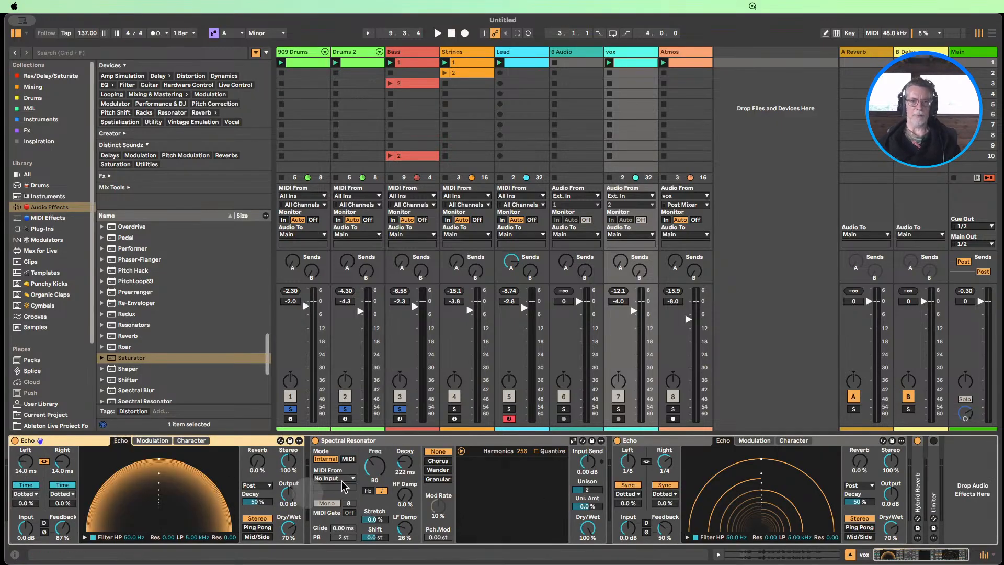
pyautogui.click(345, 440)
pyautogui.click(45, 442)
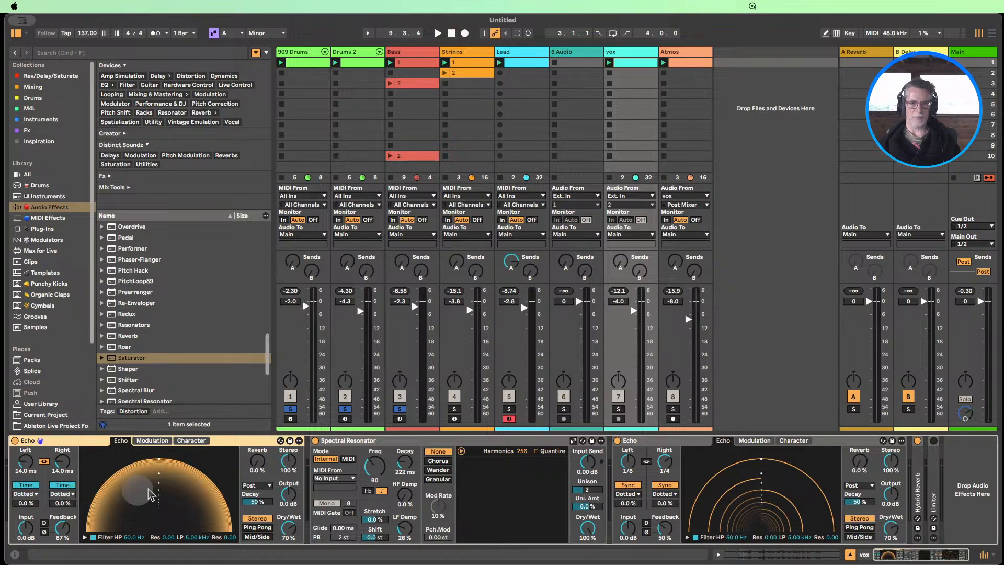
pyautogui.click(619, 409)
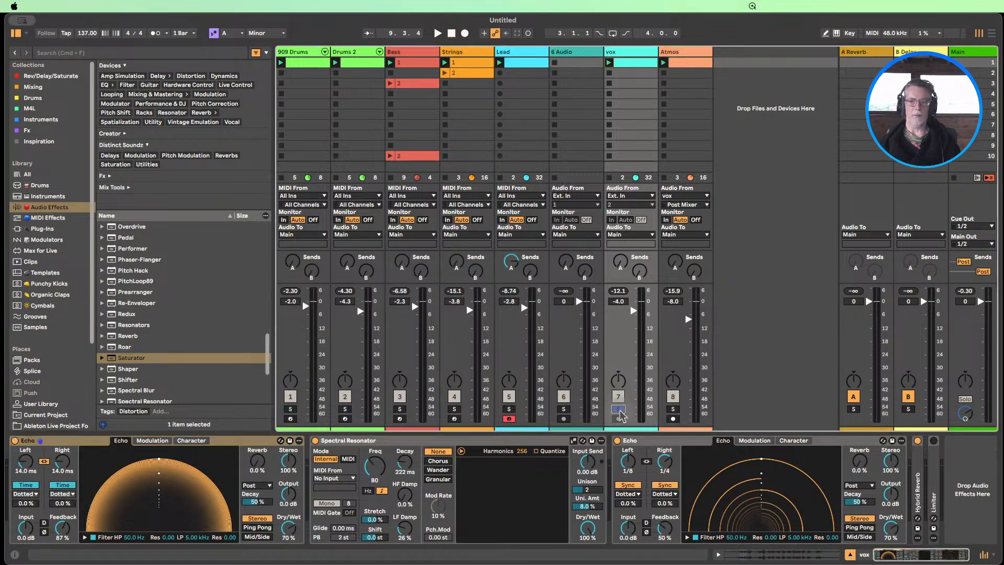
# Play the soloed vox track, comparing the first Echo and then Spectral Resonator switched off and back on
pyautogui.click(437, 34)
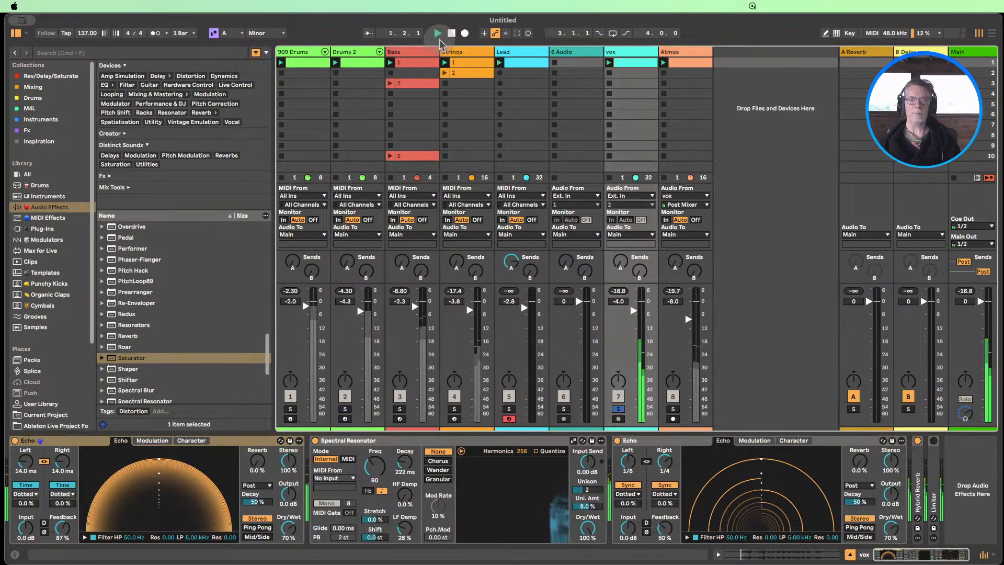
pyautogui.click(14, 440)
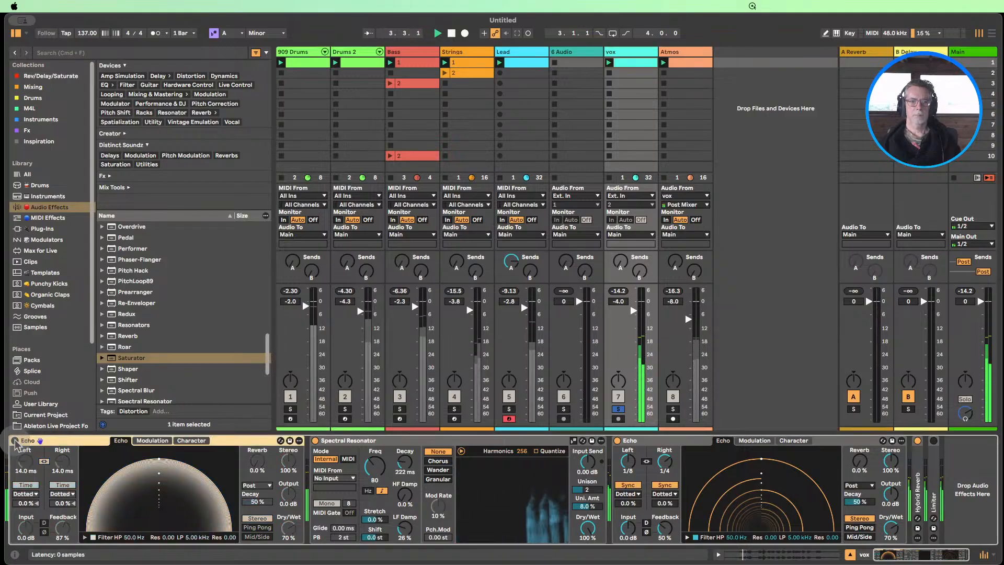
pyautogui.click(15, 440)
pyautogui.click(315, 441)
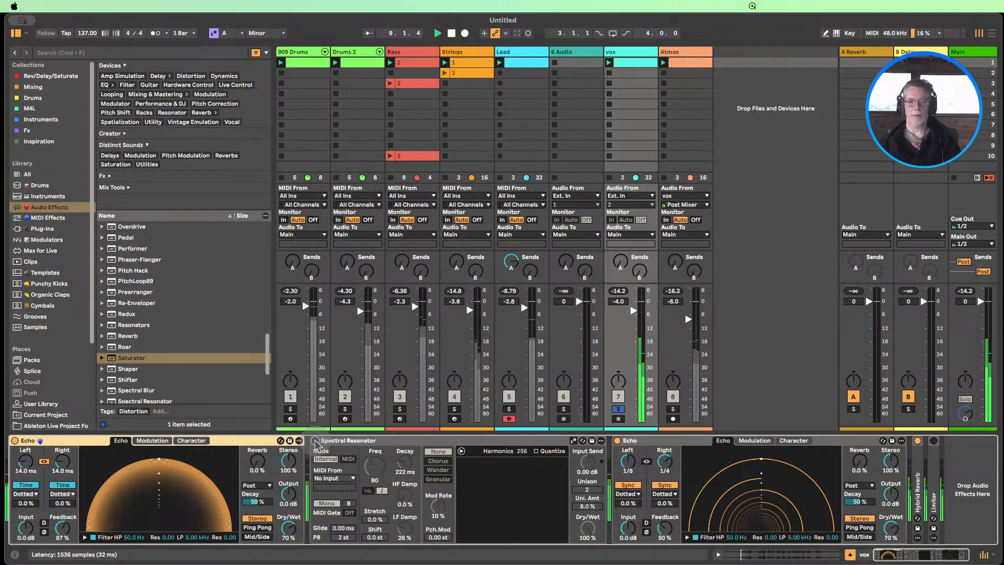
pyautogui.click(315, 441)
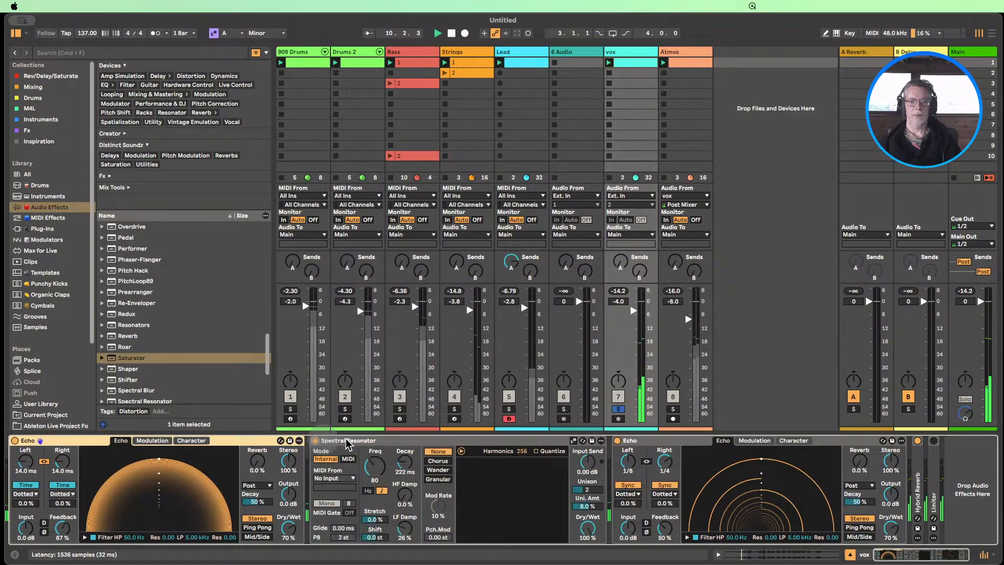
# Fold both Echo devices and Spectral Resonator in the vox chain, leaving Hybrid Reverb unfolded
pyautogui.doubleClick(65, 441)
pyautogui.doubleClick(65, 440)
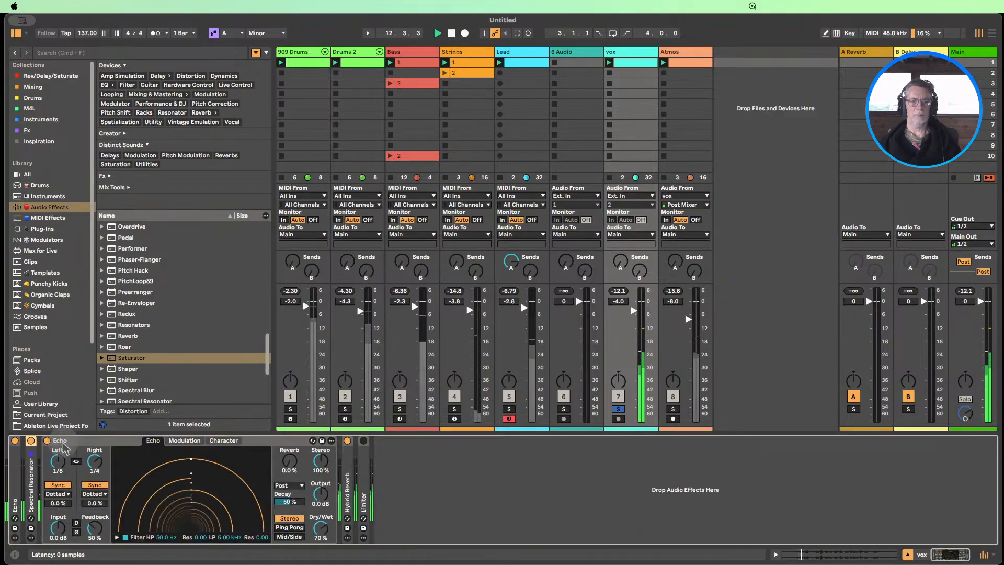
pyautogui.doubleClick(79, 441)
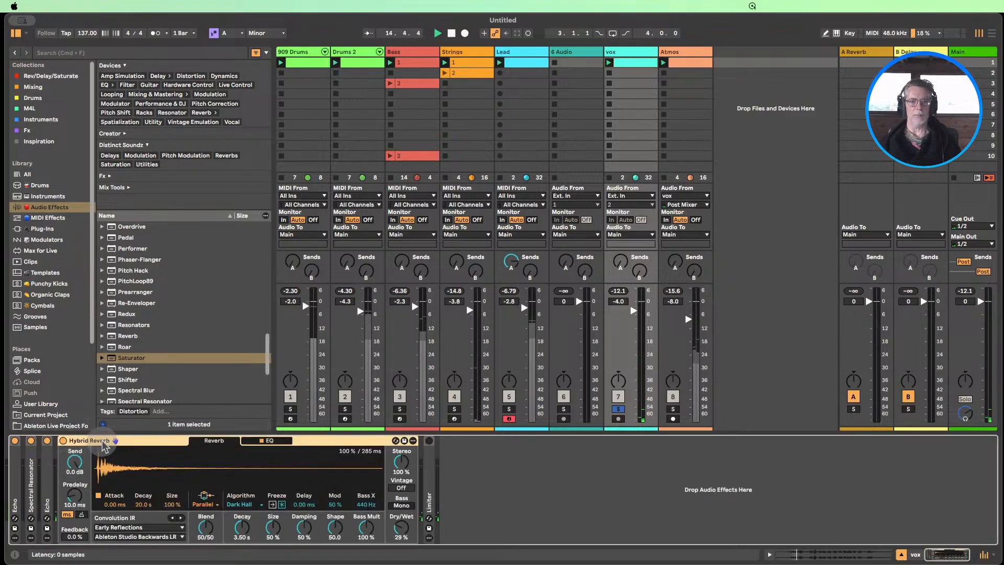
pyautogui.doubleClick(90, 440)
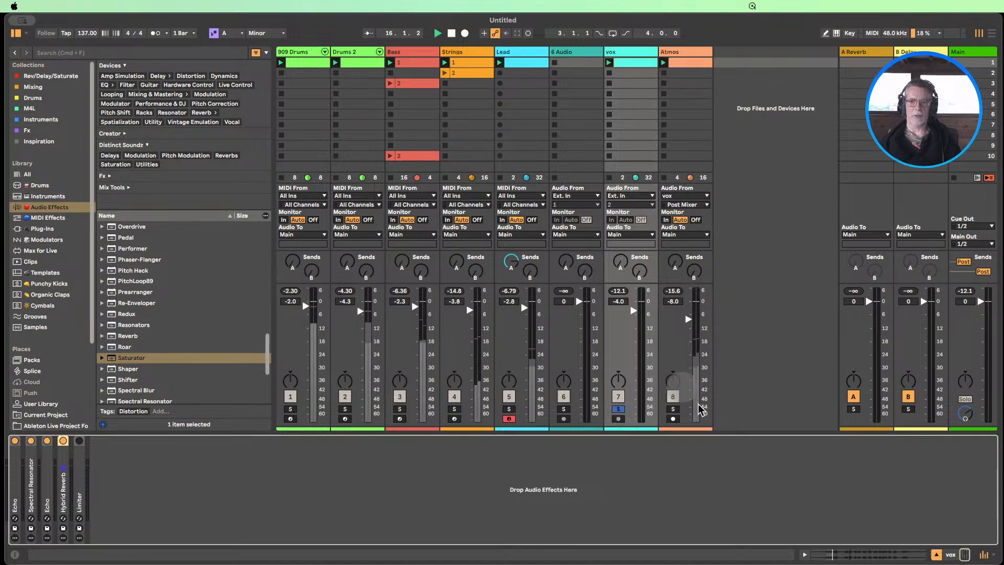
pyautogui.doubleClick(65, 496)
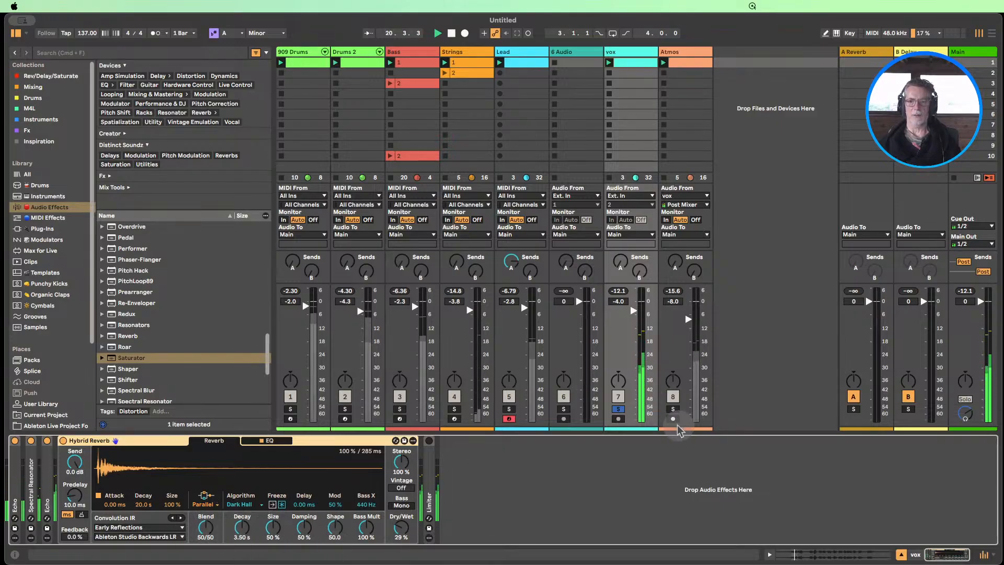
# Solo only the Atmos track, view its clip's waveform while it plays, and stop playback
pyautogui.click(673, 409)
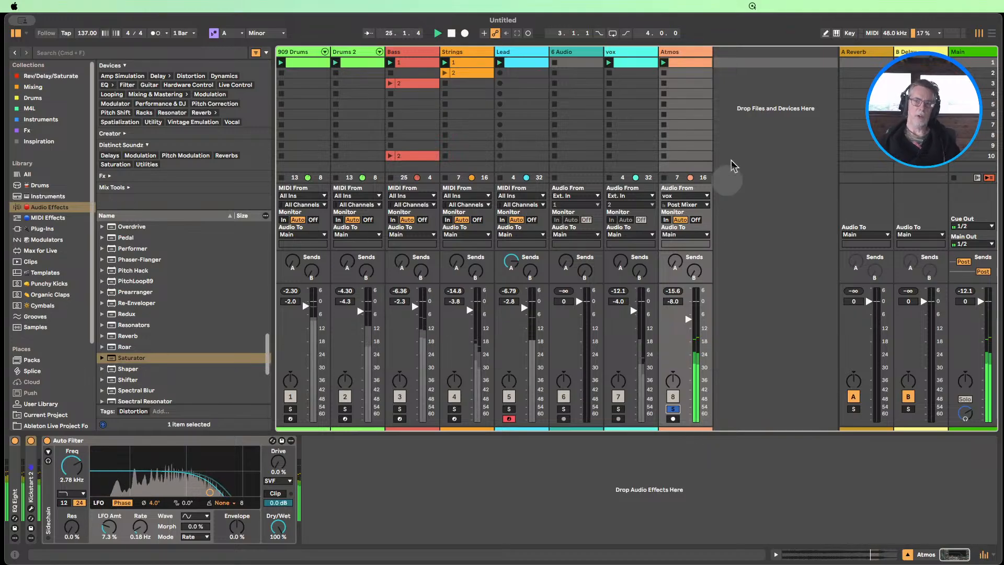
pyautogui.doubleClick(694, 61)
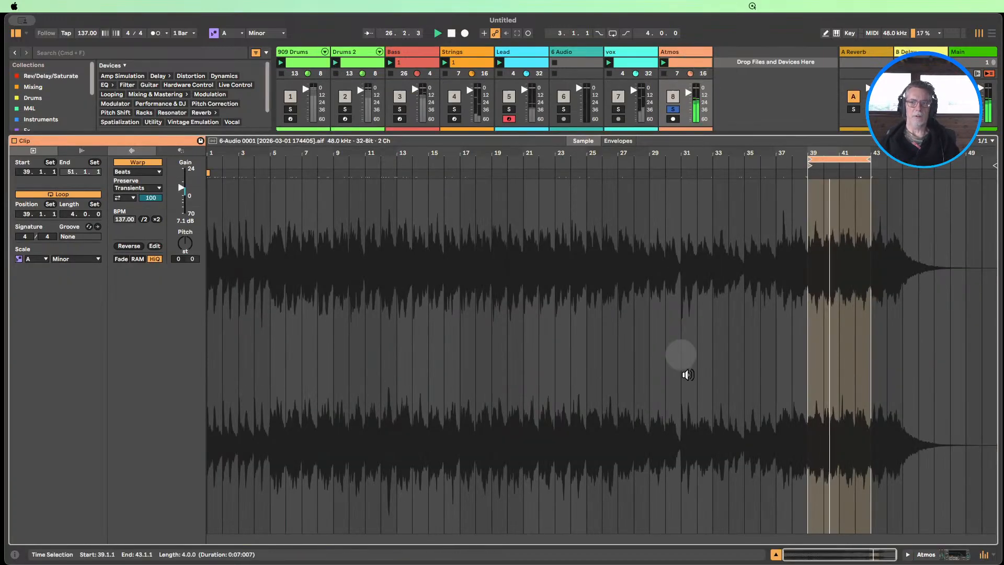
pyautogui.click(776, 555)
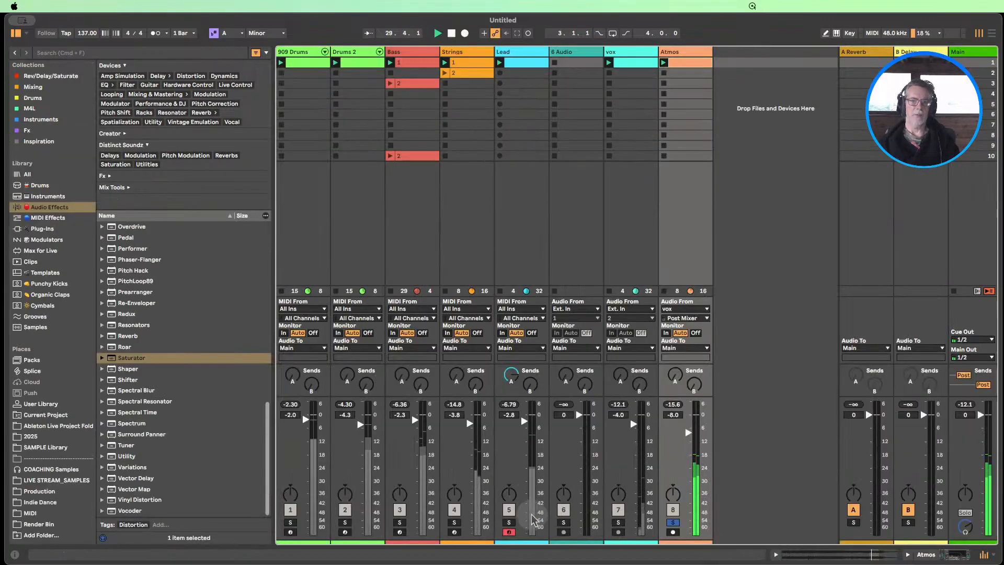
pyautogui.click(451, 33)
# Show the sample in the Strings track's sampler and locate STRINGS-Transcendent.wav in its source folder through hot-swap
pyautogui.doubleClick(459, 52)
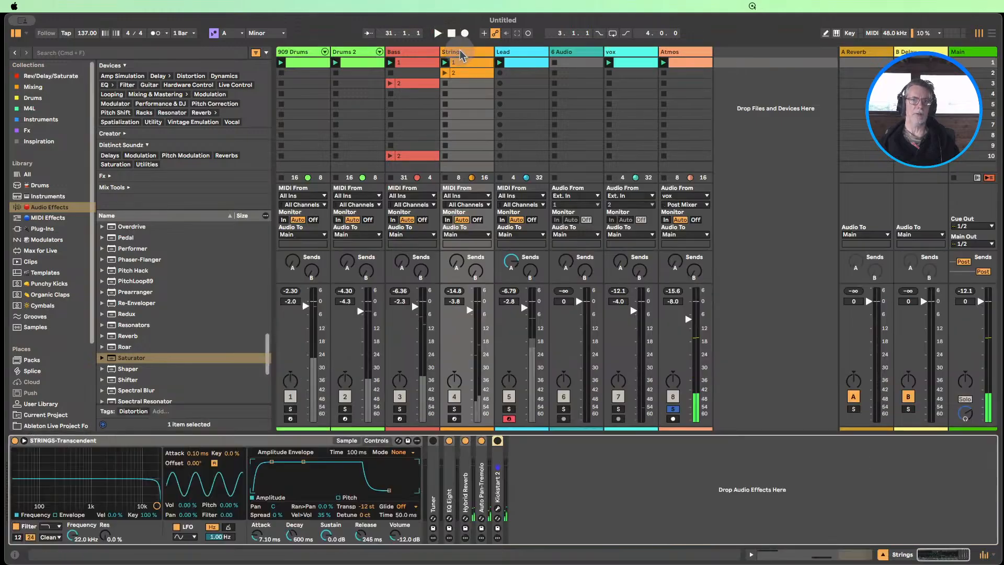
pyautogui.click(346, 440)
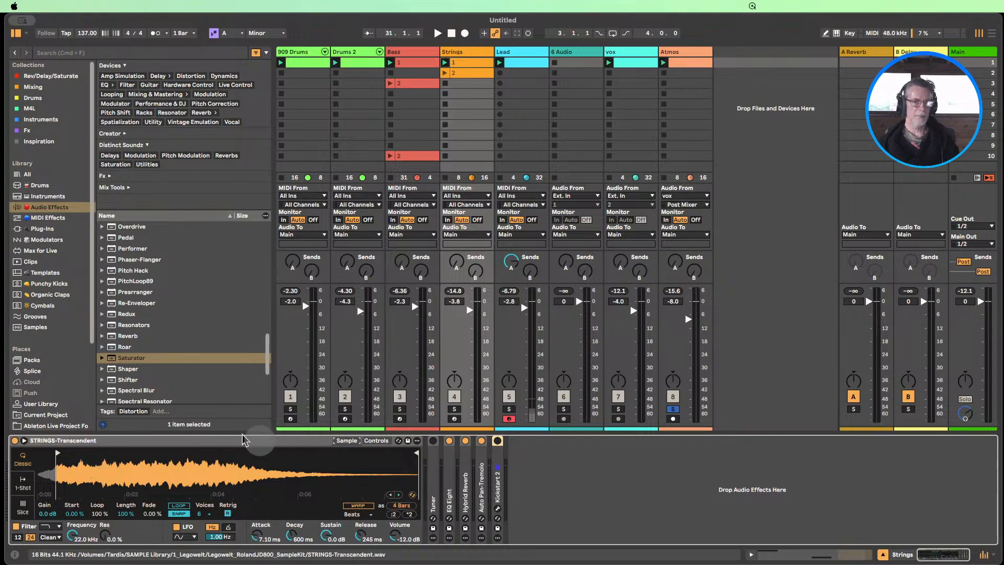
pyautogui.click(412, 494)
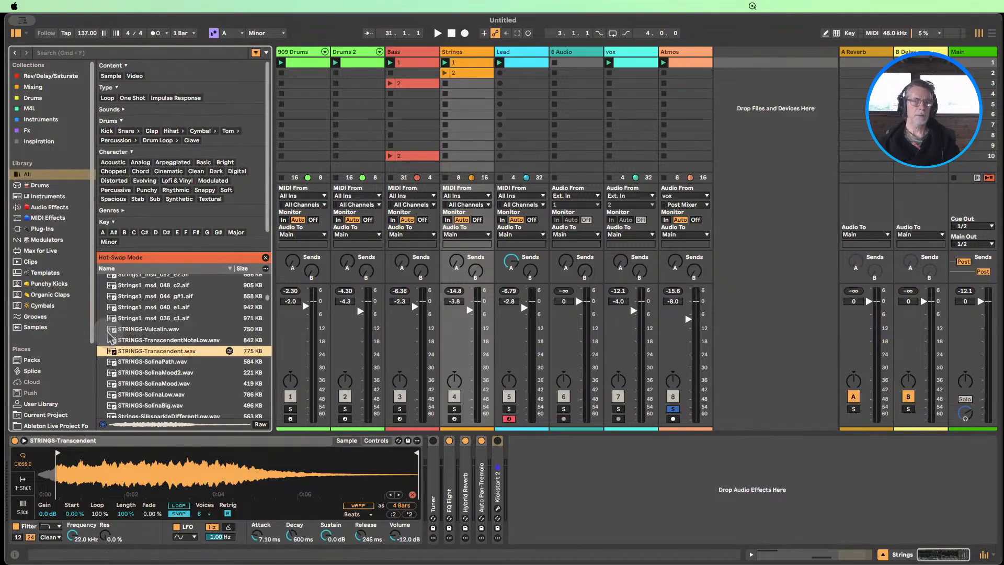
pyautogui.rightClick(132, 354)
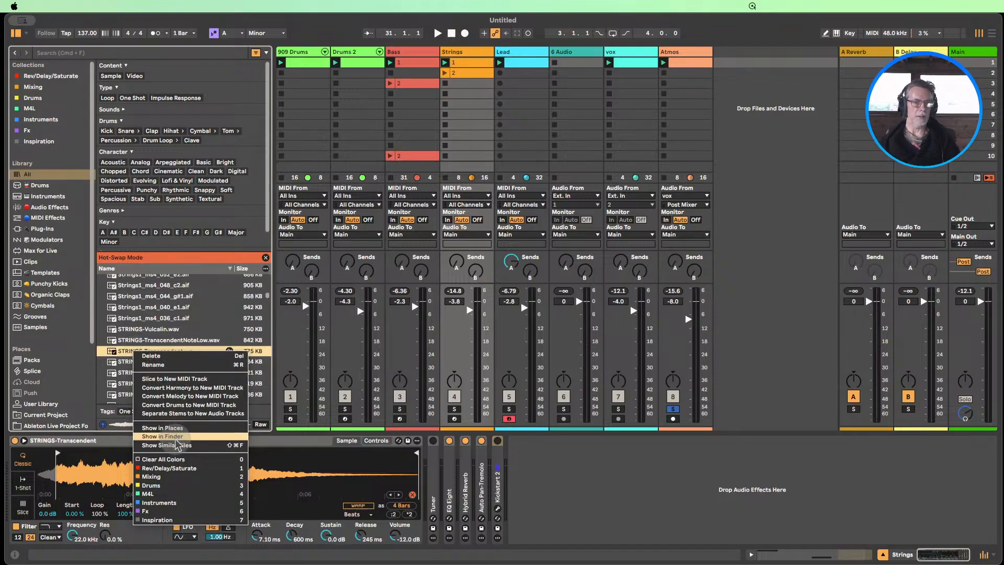
pyautogui.click(177, 428)
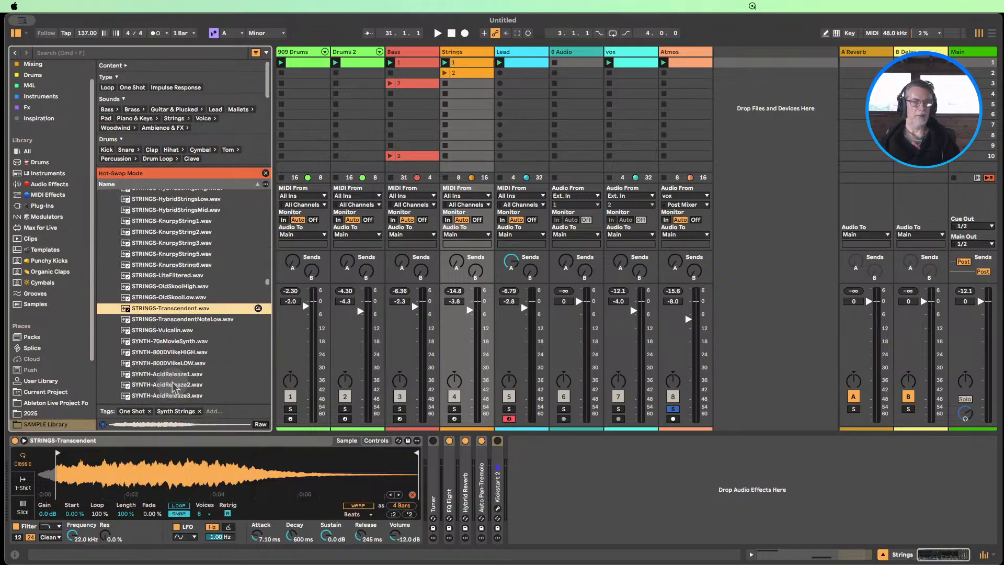
# Browse the bass, pad, sequence and strings samples in the Legowelt_RolandJD800_SampleKit folder
pyautogui.scroll(10, 191, 345)
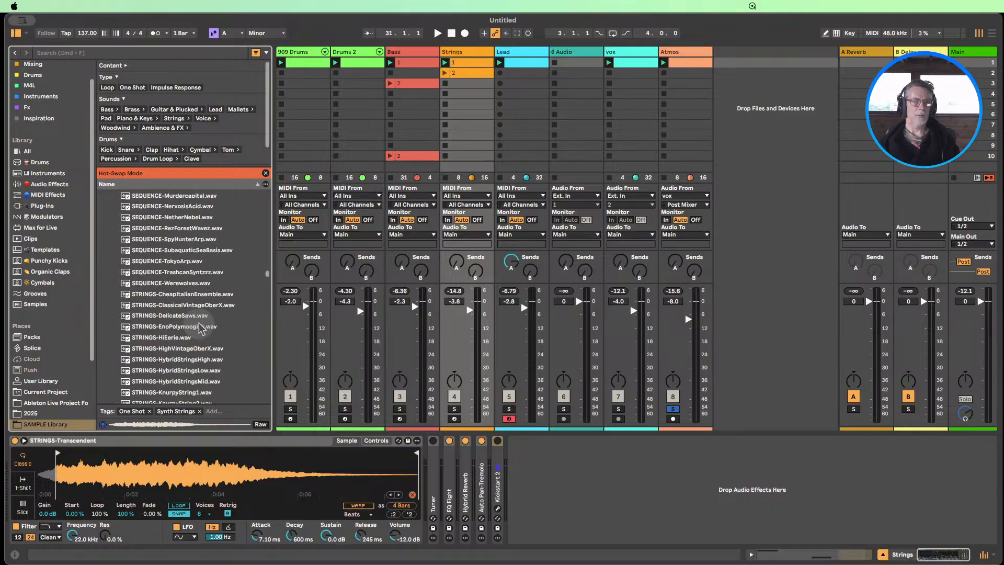
pyautogui.scroll(12, 200, 324)
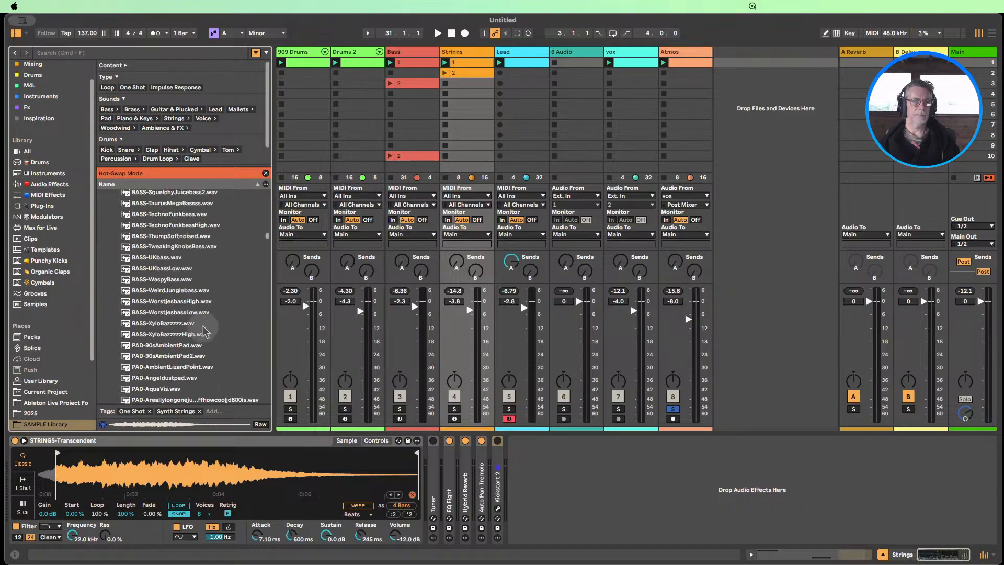
pyautogui.scroll(3, 202, 330)
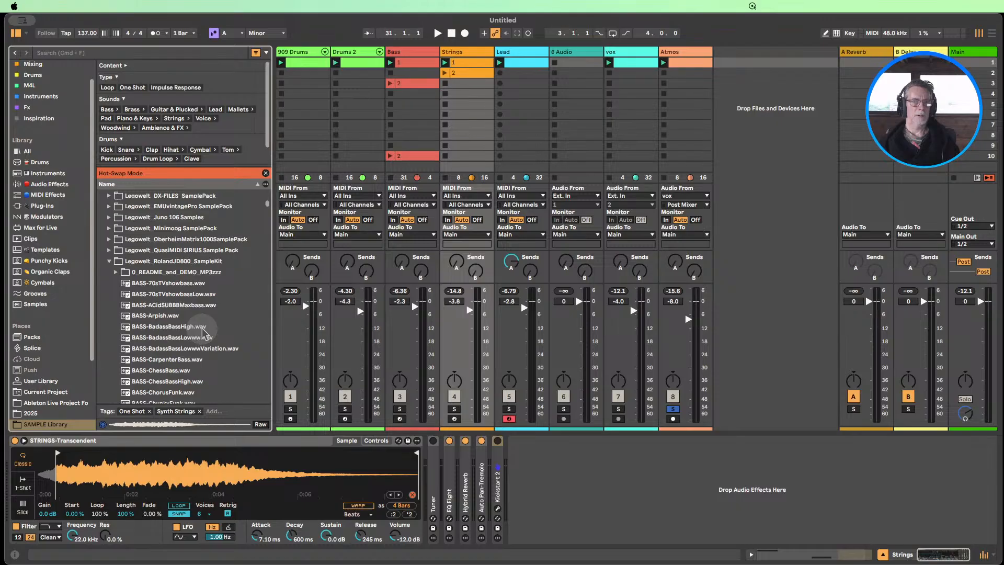
pyautogui.scroll(-1, 203, 332)
pyautogui.scroll(-20, 202, 333)
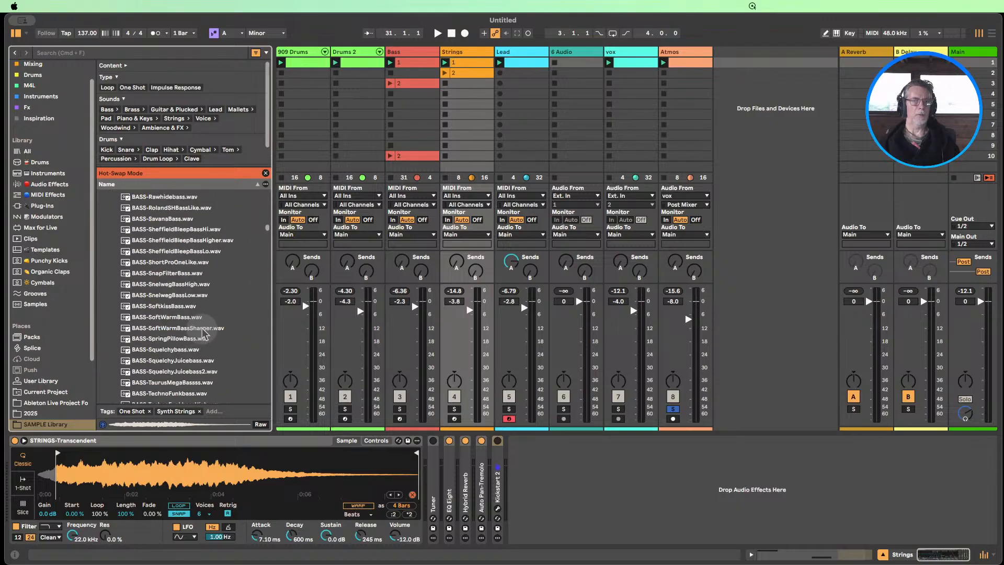
pyautogui.scroll(-20, 203, 333)
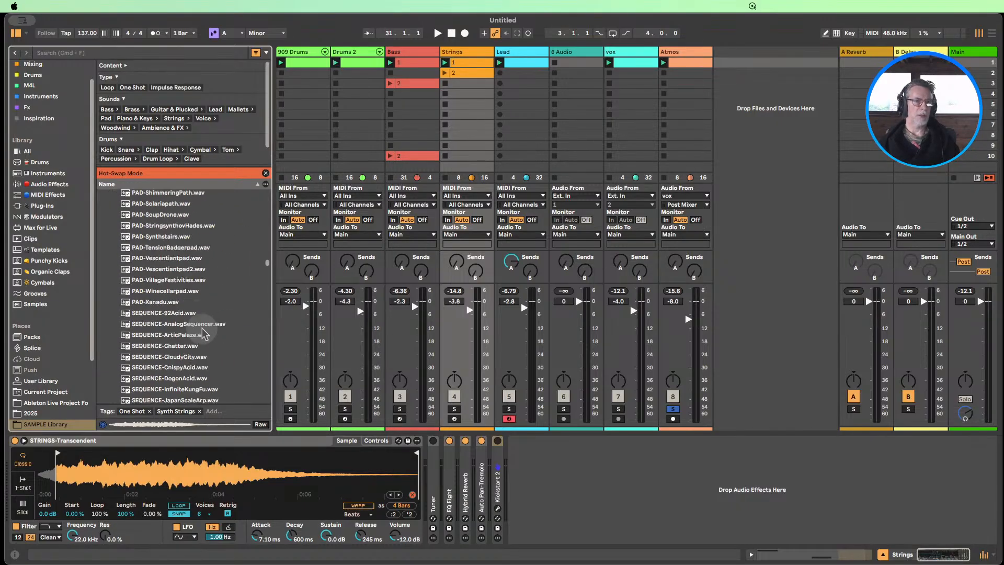
pyautogui.scroll(-2, 203, 333)
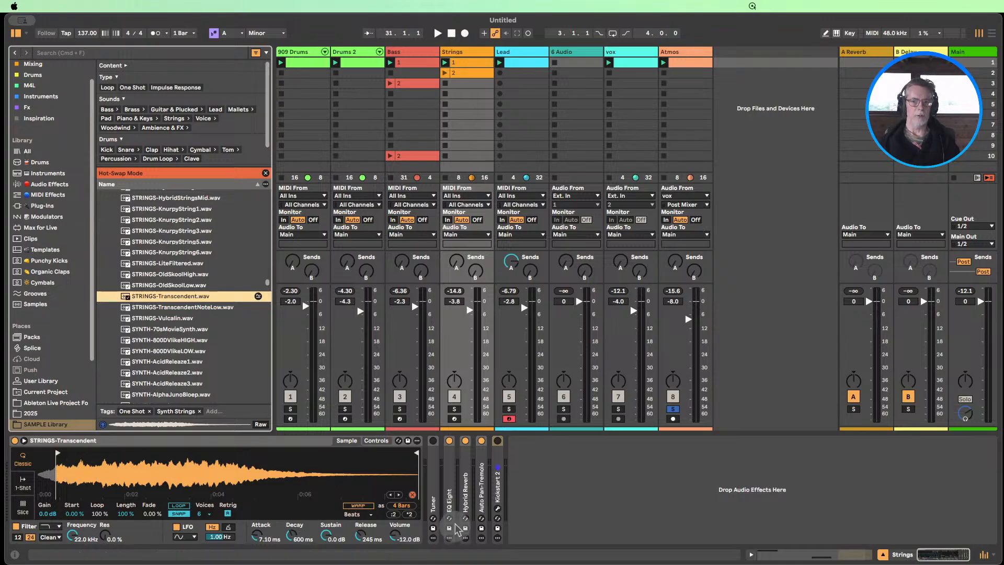
# Leave hot-swap mode, view the notes of Strings clip 1 with its first C4 note selected, and hide the clip editor
pyautogui.click(470, 64)
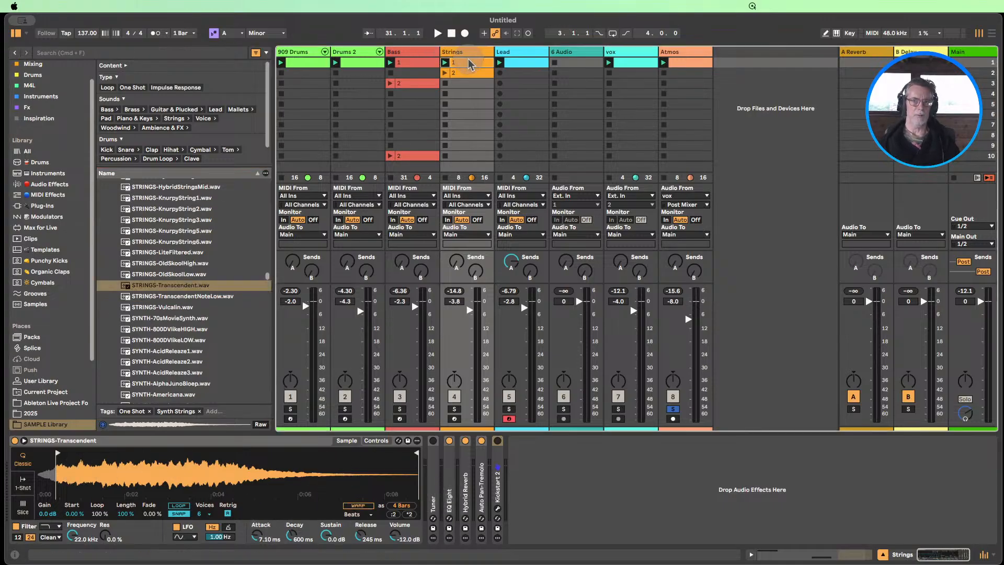
pyautogui.doubleClick(467, 64)
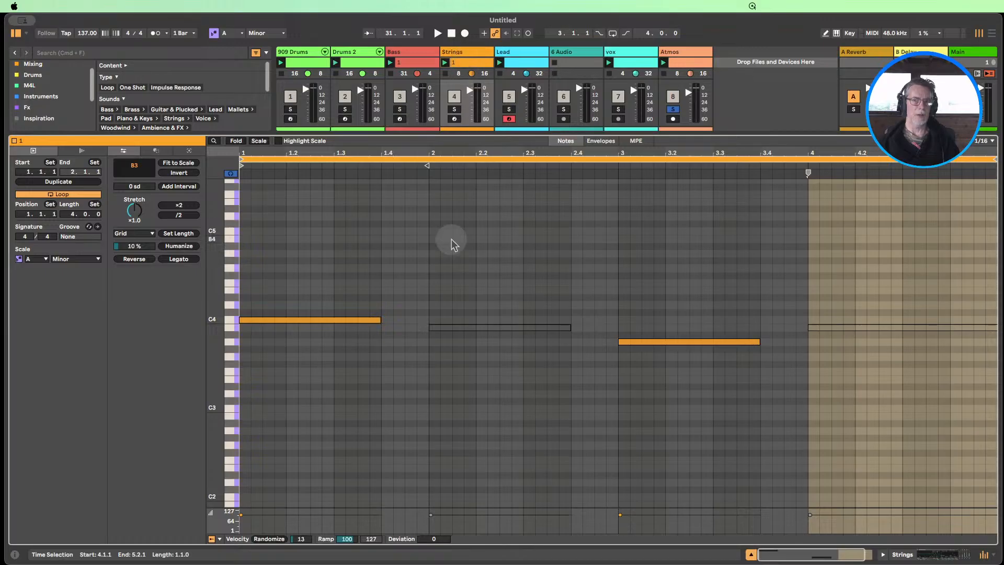
pyautogui.click(320, 282)
pyautogui.click(306, 320)
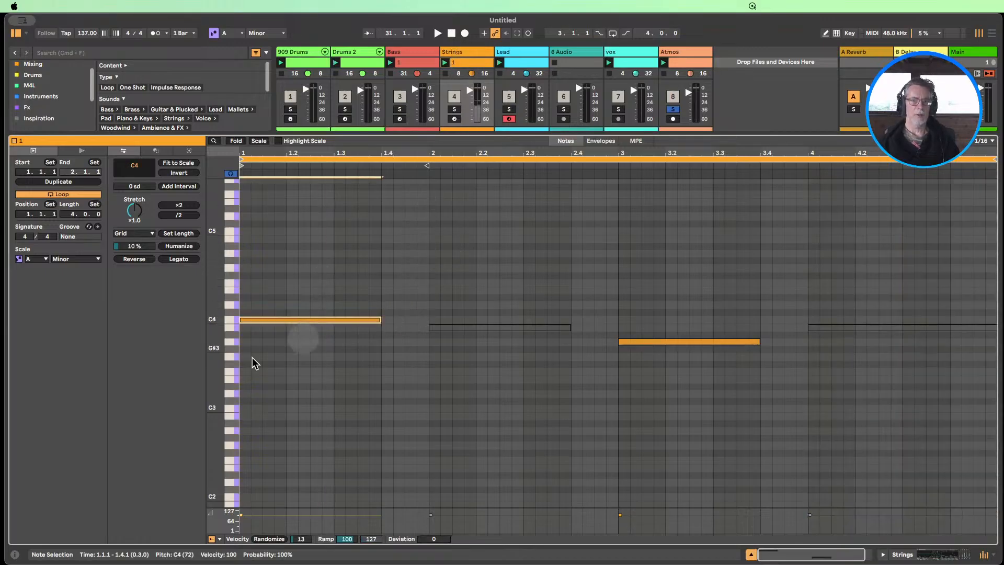
pyautogui.click(751, 554)
# Compare the notes of Strings clip 2 with those of clip 1, selecting clip 1's deactivated B3 note at bar 4
pyautogui.click(463, 73)
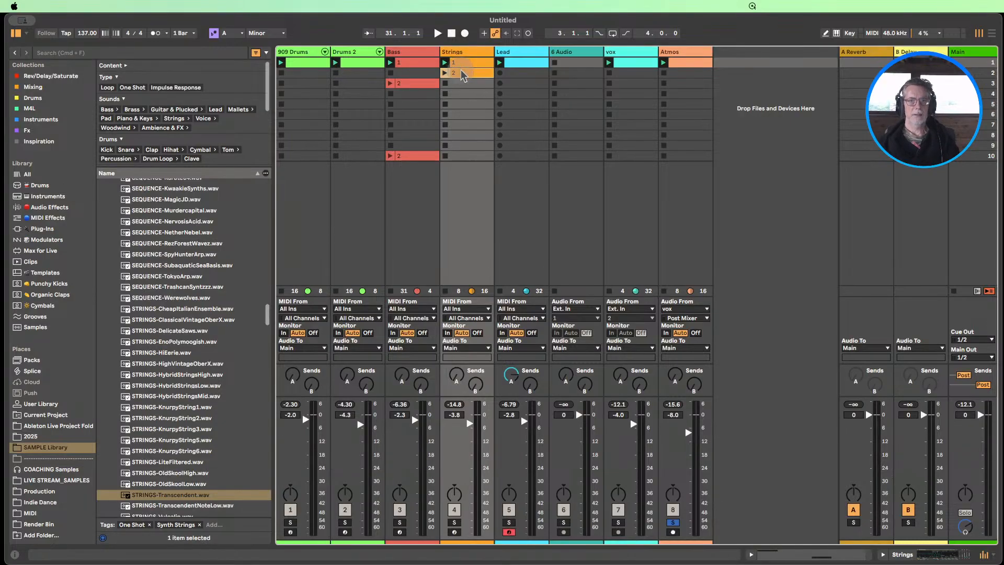
pyautogui.doubleClick(463, 73)
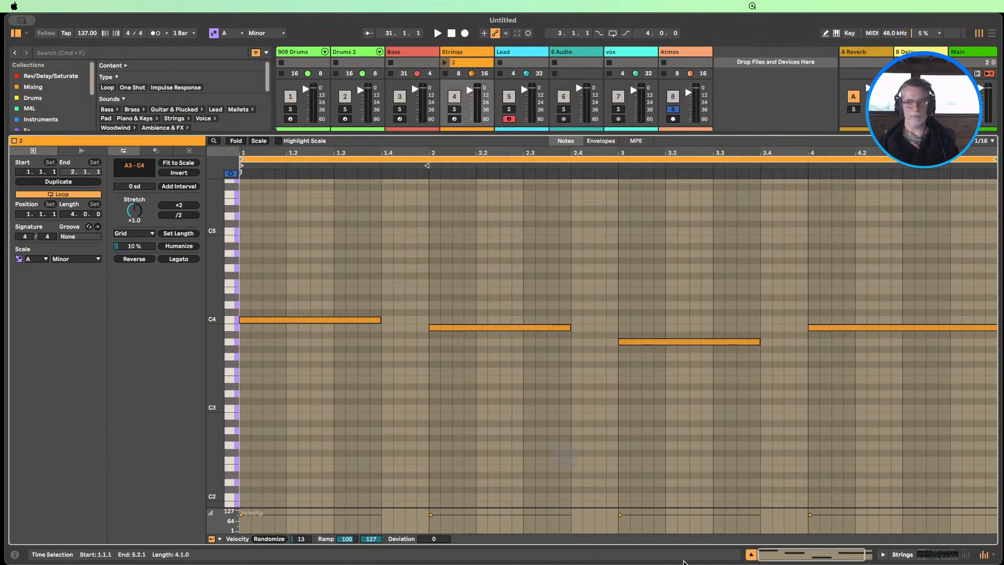
pyautogui.click(751, 554)
pyautogui.doubleClick(474, 64)
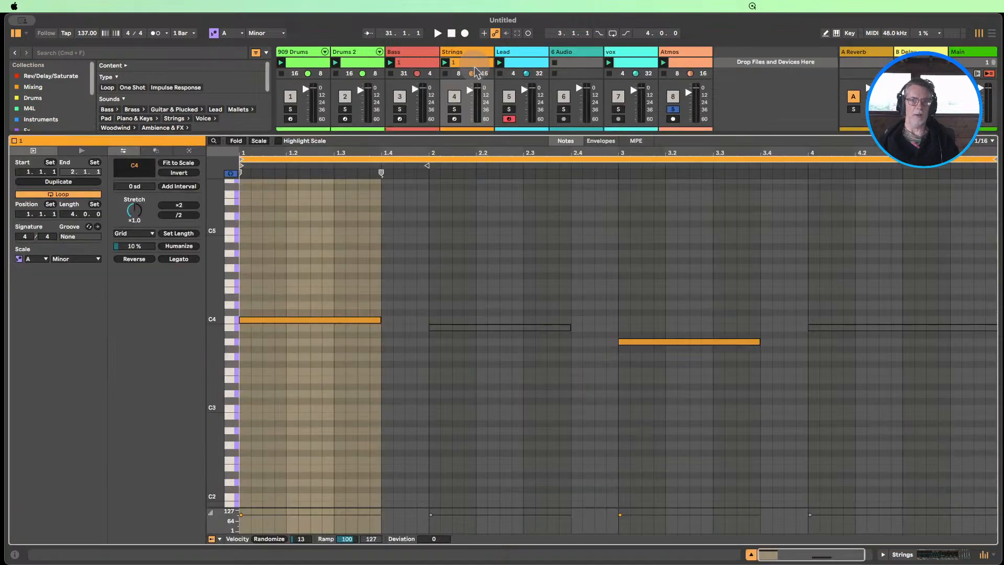
pyautogui.moveTo(594, 429); pyautogui.dragTo(434, 208)
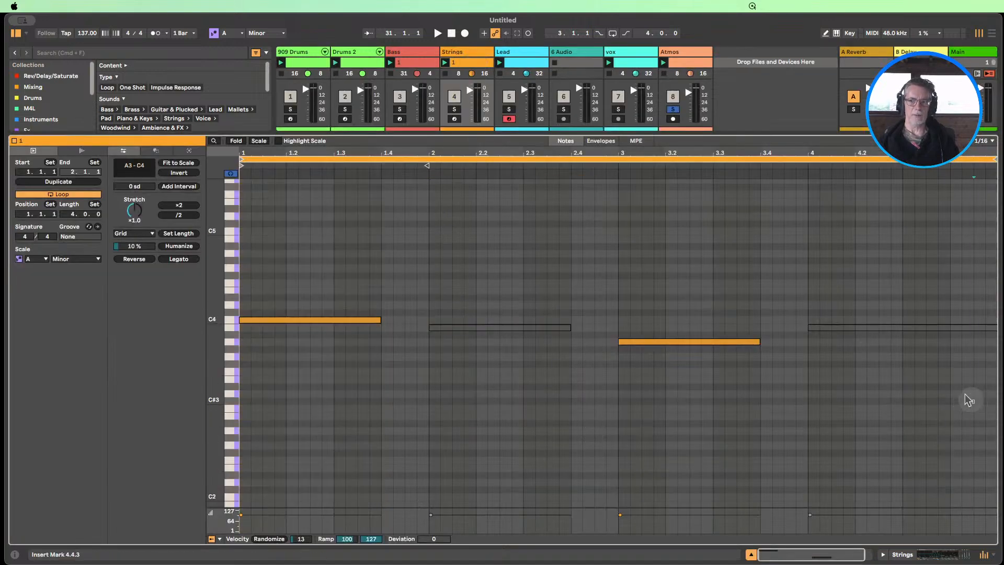
pyautogui.click(816, 327)
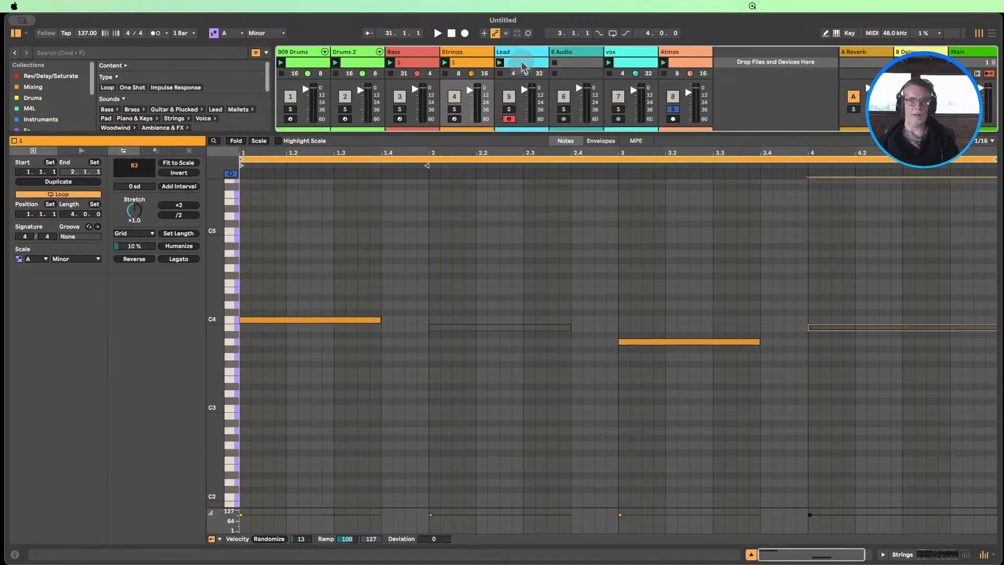
# Examine the Lead clip's notes, marking out the deactivated groups in bars 1 and 3, and hide the clip editor
pyautogui.doubleClick(522, 63)
pyautogui.click(303, 391)
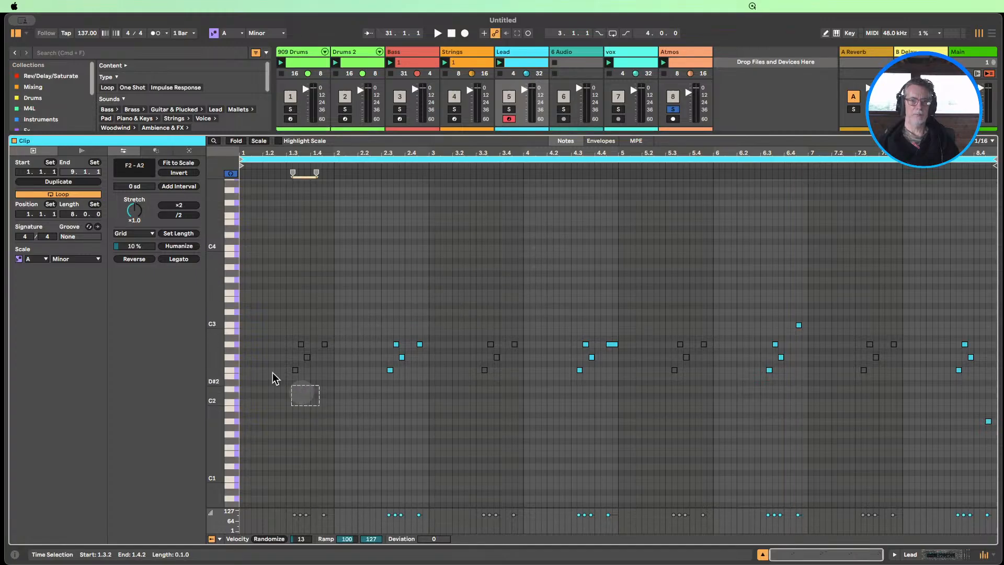
pyautogui.moveTo(516, 394); pyautogui.dragTo(428, 289)
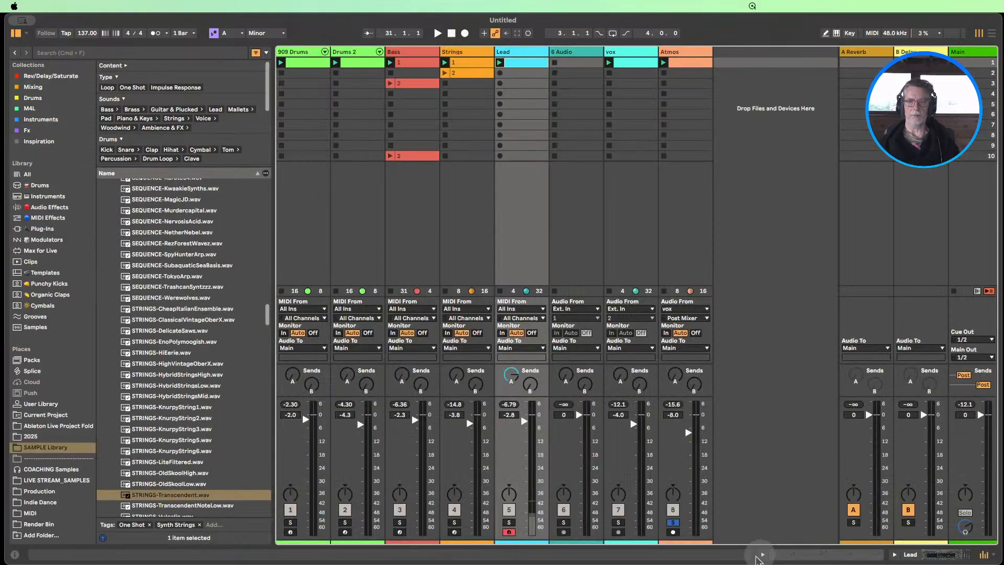
pyautogui.click(762, 554)
# Solo only the Strings track, play its clip 1, and show the track's devices
pyautogui.click(454, 522)
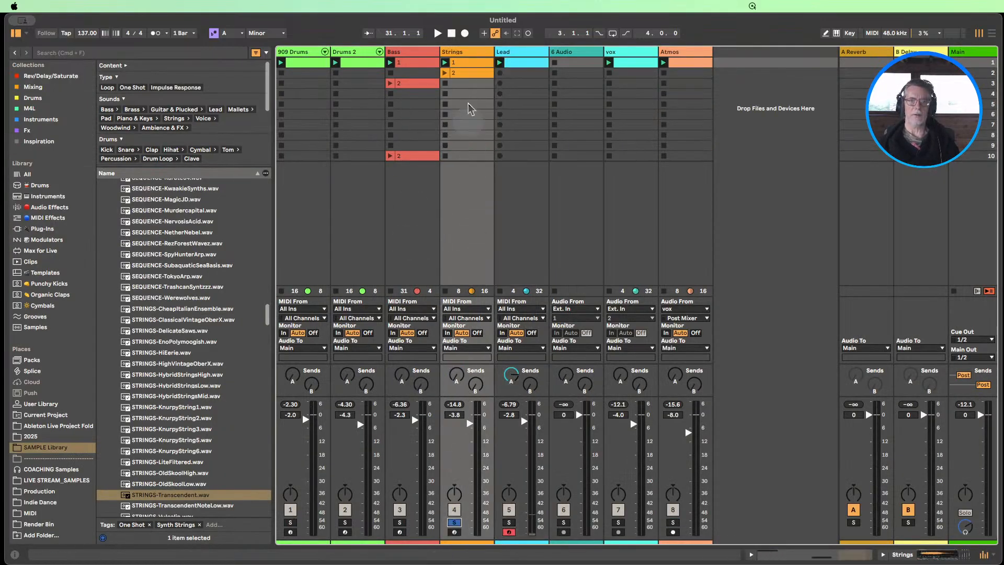
pyautogui.click(444, 62)
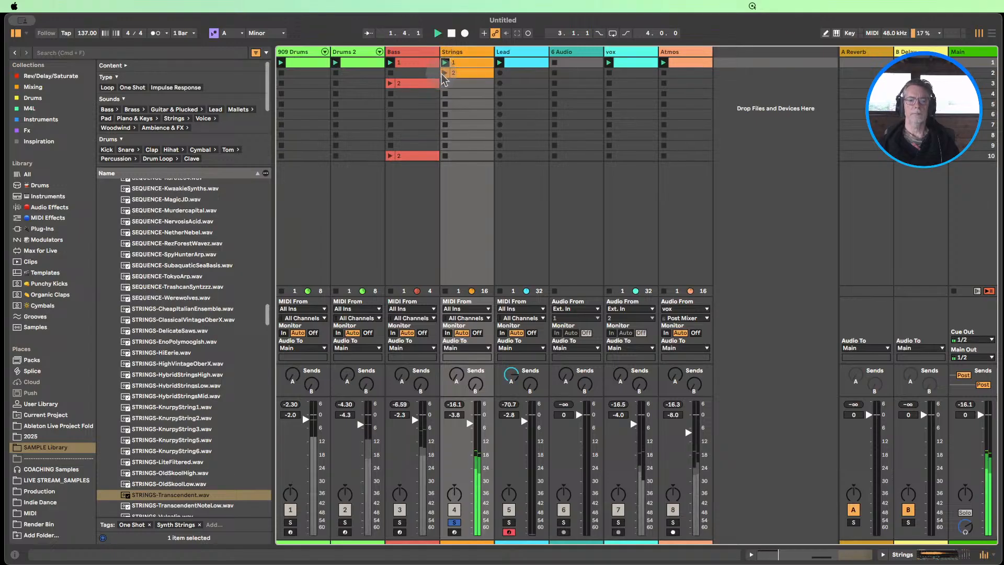
pyautogui.doubleClick(460, 52)
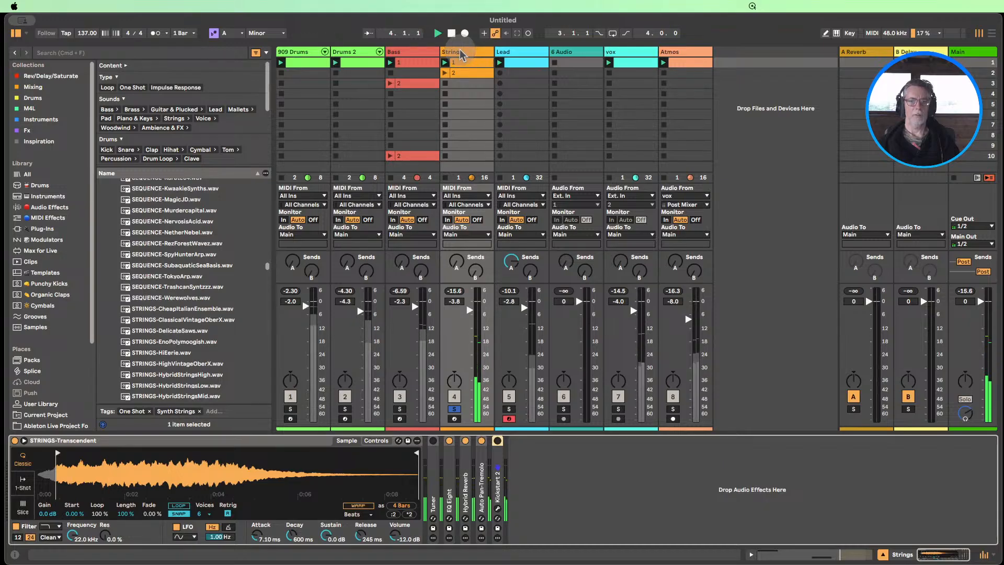
# Solo the Lead track, expand its Echo device, lower the Dry/Wet to 40%, and turn the solo back off
pyautogui.click(510, 398)
pyautogui.click(509, 409)
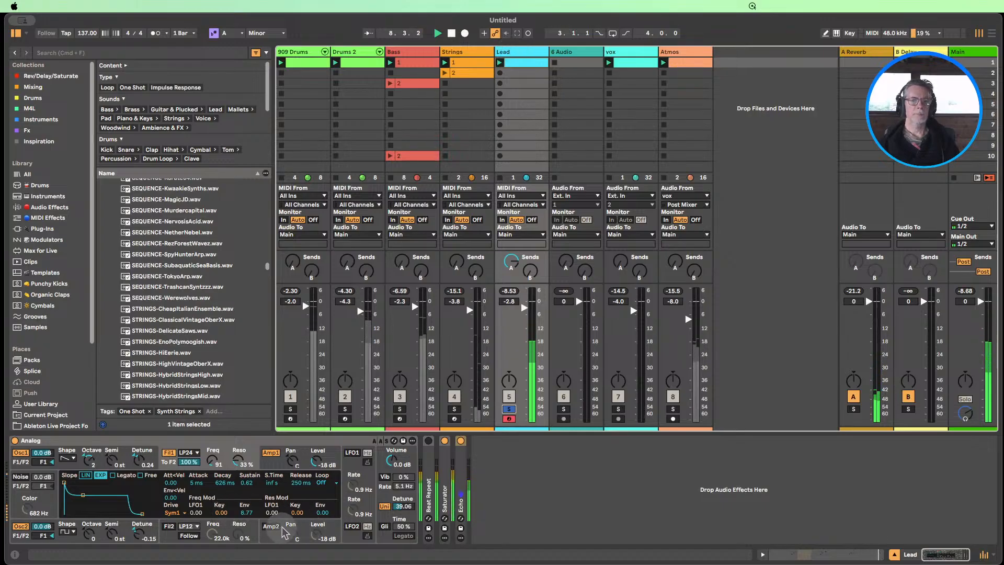
pyautogui.click(460, 441)
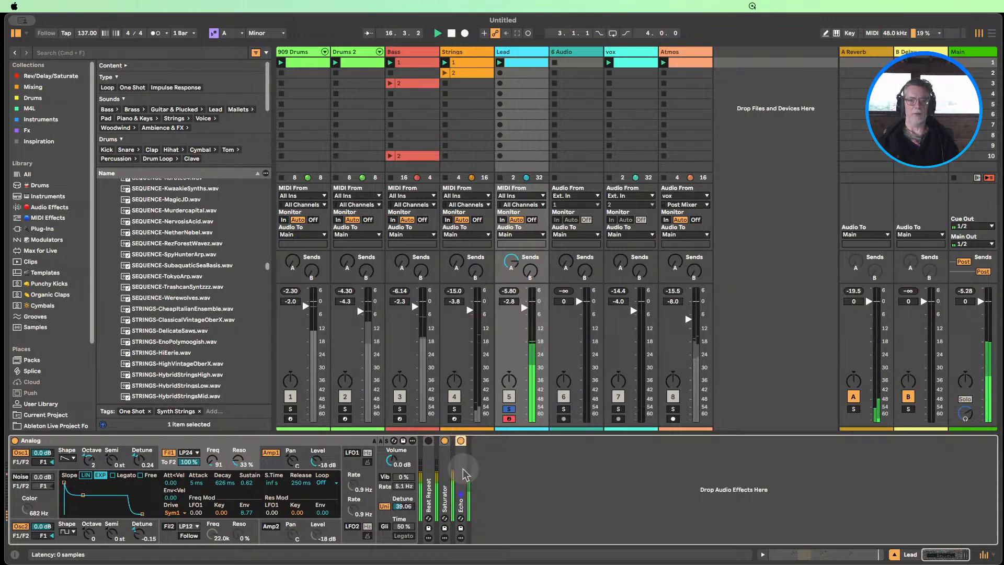
pyautogui.doubleClick(460, 444)
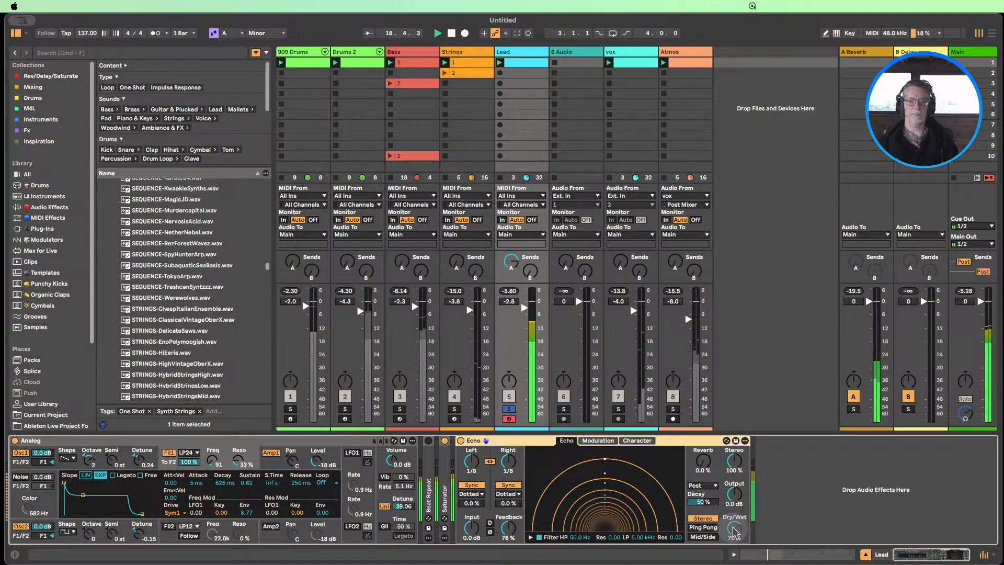
pyautogui.moveTo(734, 531); pyautogui.dragTo(734, 544)
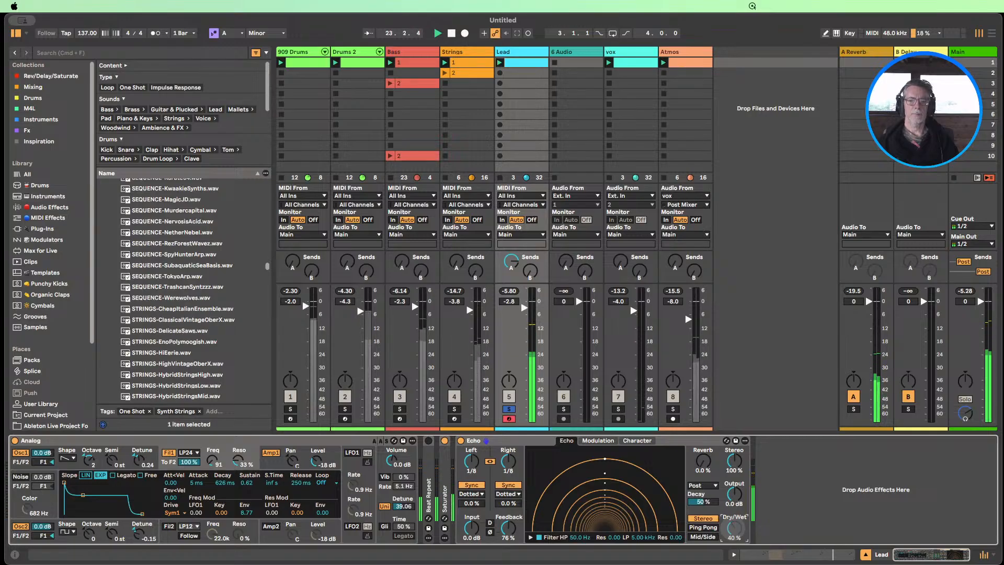
pyautogui.click(508, 408)
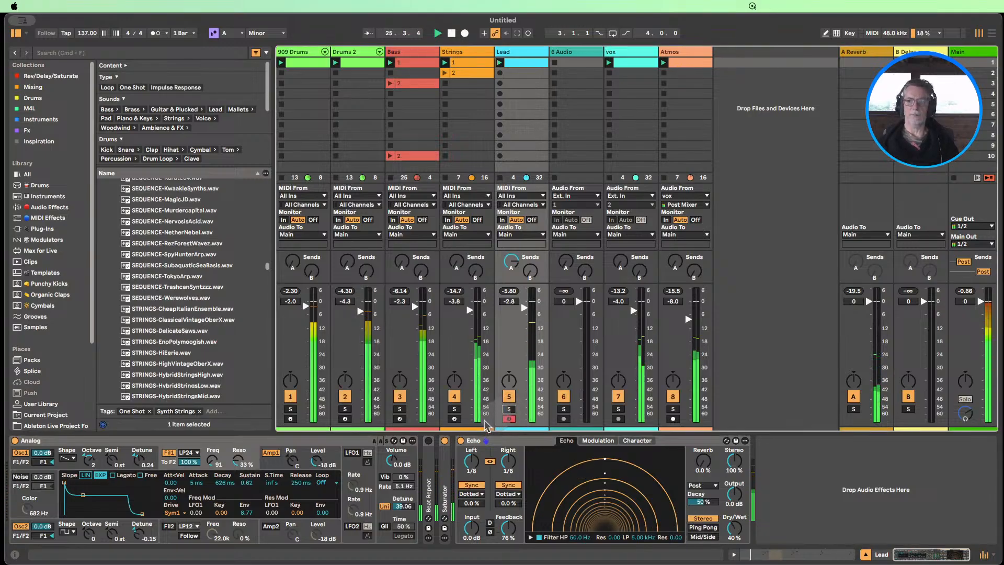
# Show the Main track's Limiter and move the Bass clip in scene 3 down to scene 4
pyautogui.click(967, 55)
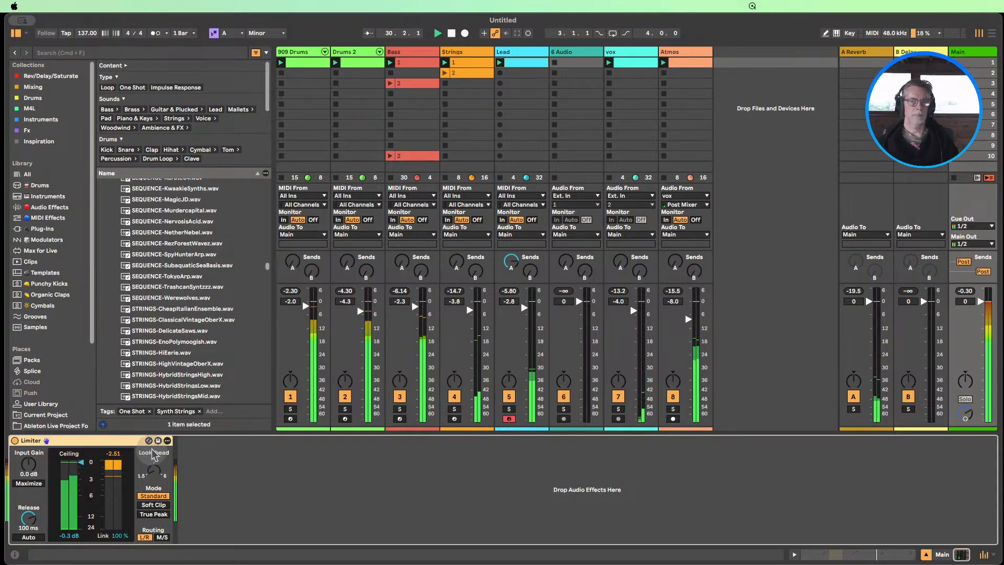
pyautogui.moveTo(409, 84); pyautogui.dragTo(409, 95)
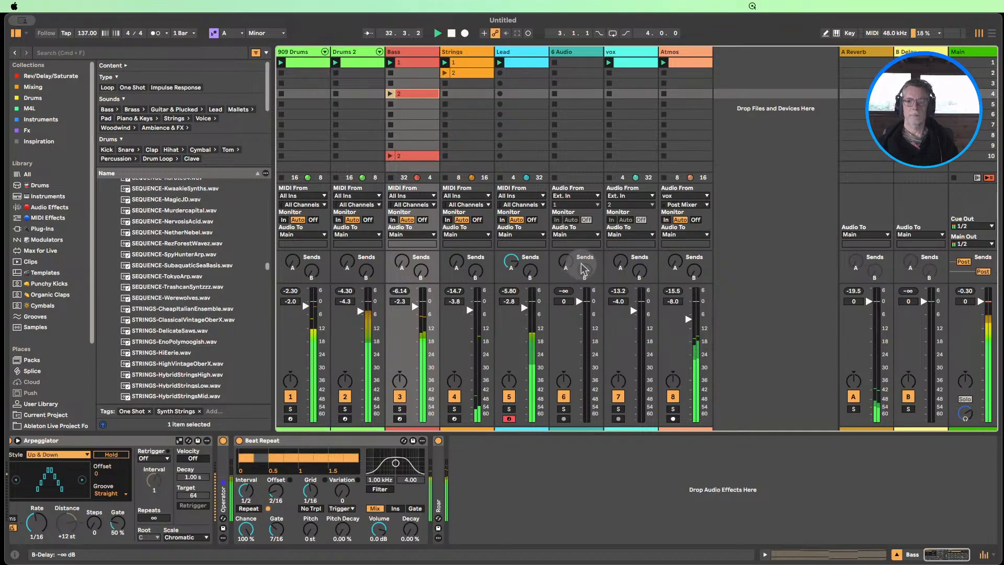
# Lower the Atmos track's volume to -16.8 dB
pyautogui.moveTo(688, 318); pyautogui.dragTo(688, 355)
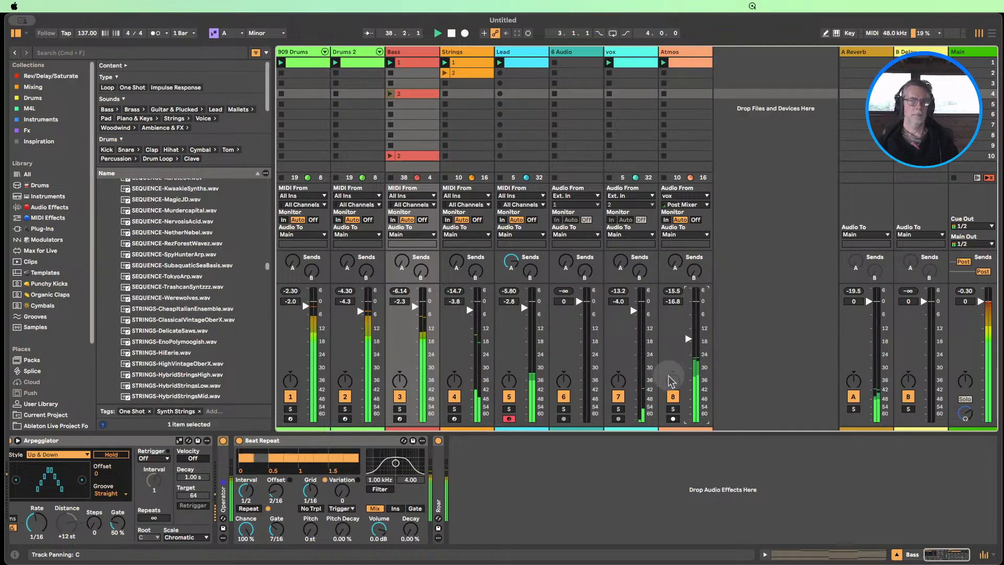
# Audition a stripped-back breakdown by muting 909 Drums, Bass, Atmos and Drums 2 one after another, and bring Bass back in
pyautogui.click(290, 397)
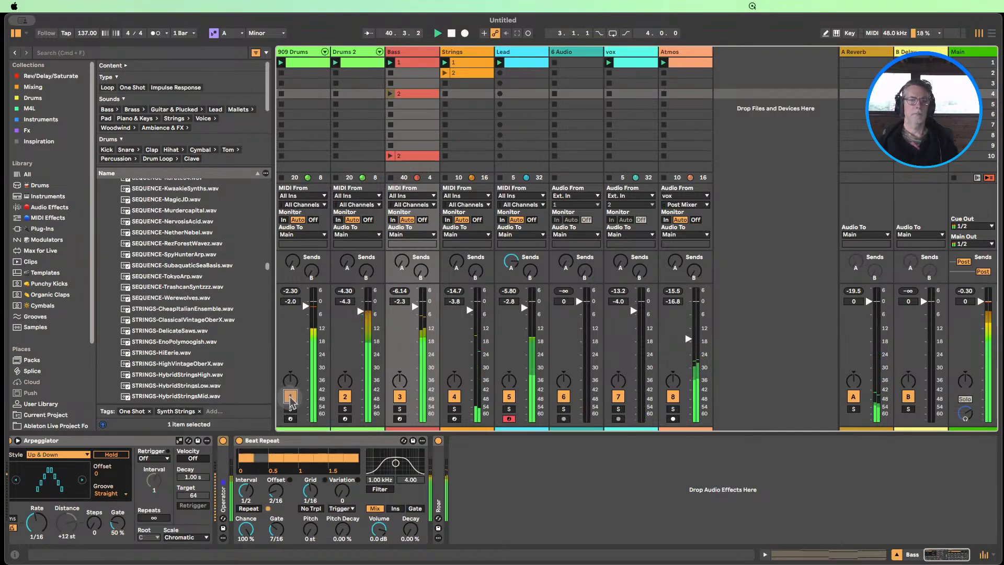
pyautogui.click(399, 396)
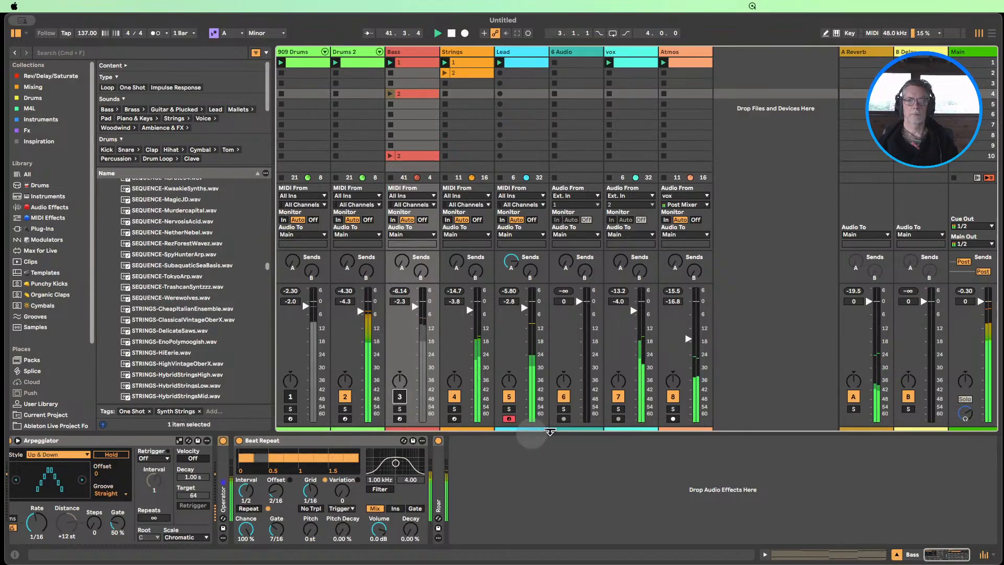
pyautogui.click(673, 398)
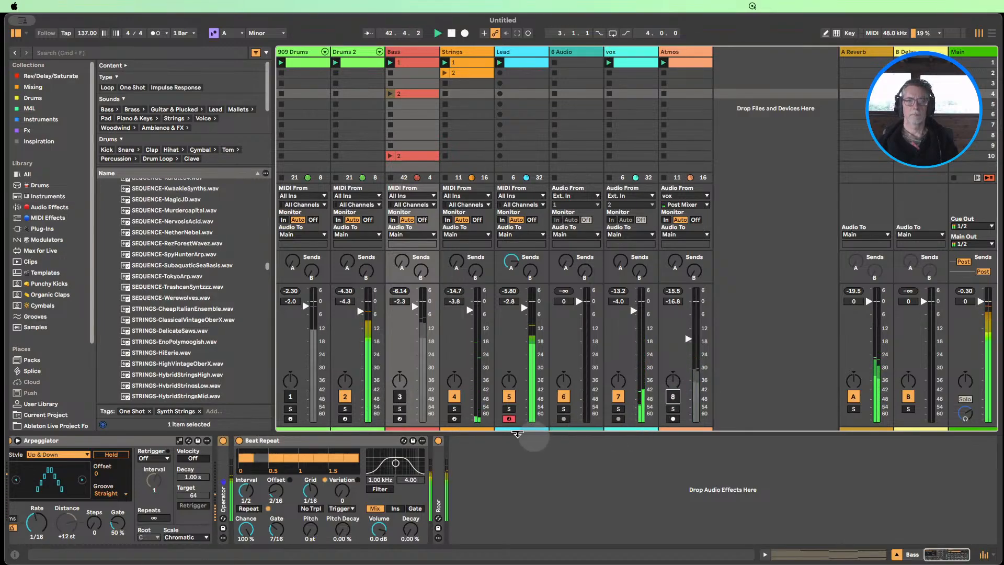
pyautogui.click(345, 397)
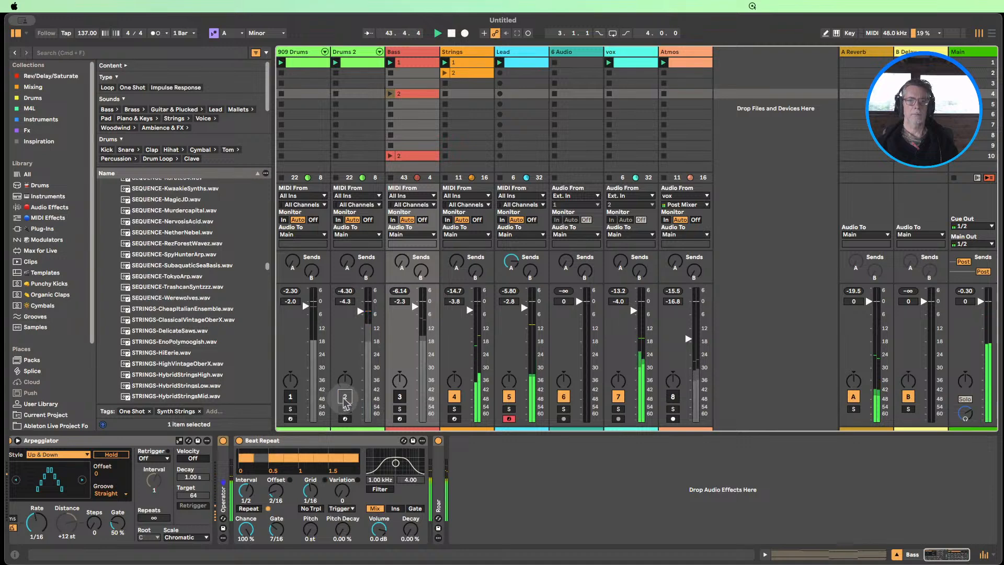
pyautogui.click(398, 399)
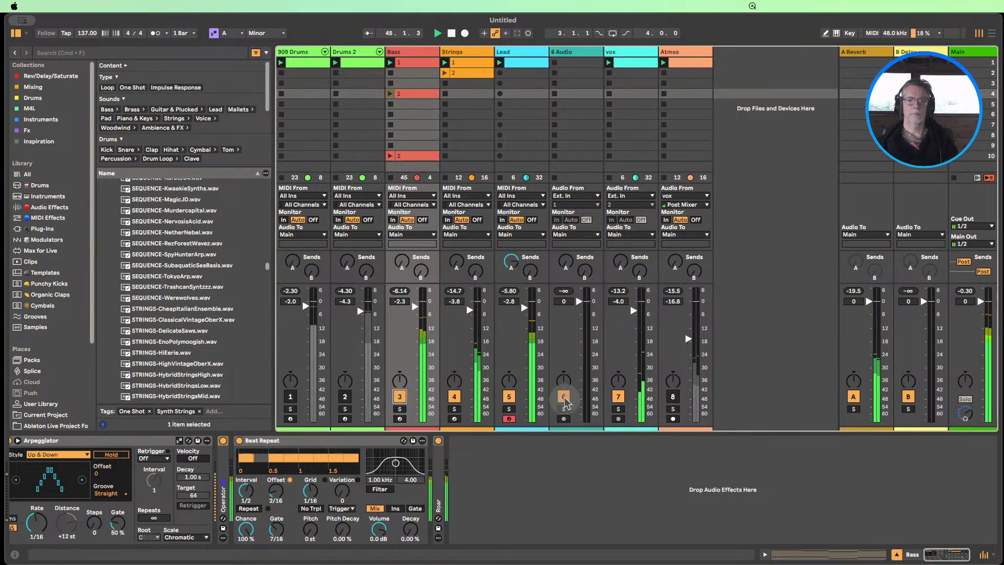
# Mute Strings, bring Drums 2, 909 Drums, Strings and Atmos back in one by one, and stop playback
pyautogui.click(458, 397)
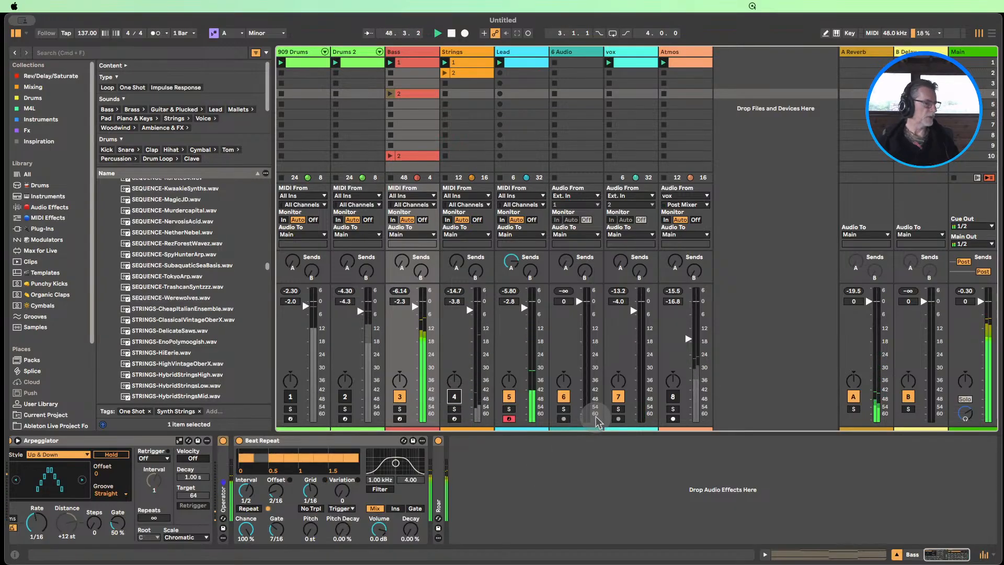
pyautogui.click(346, 398)
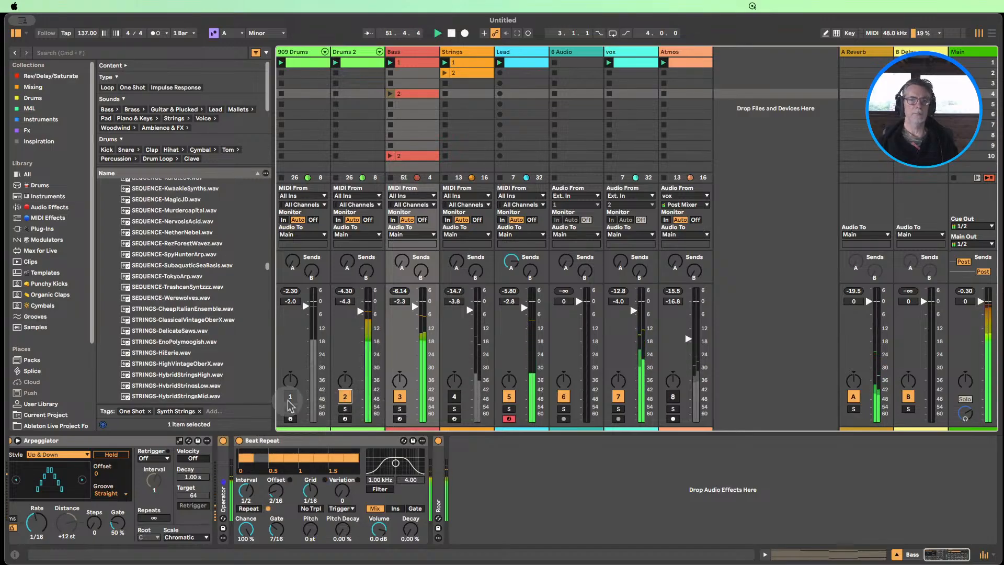
pyautogui.click(290, 397)
pyautogui.click(454, 397)
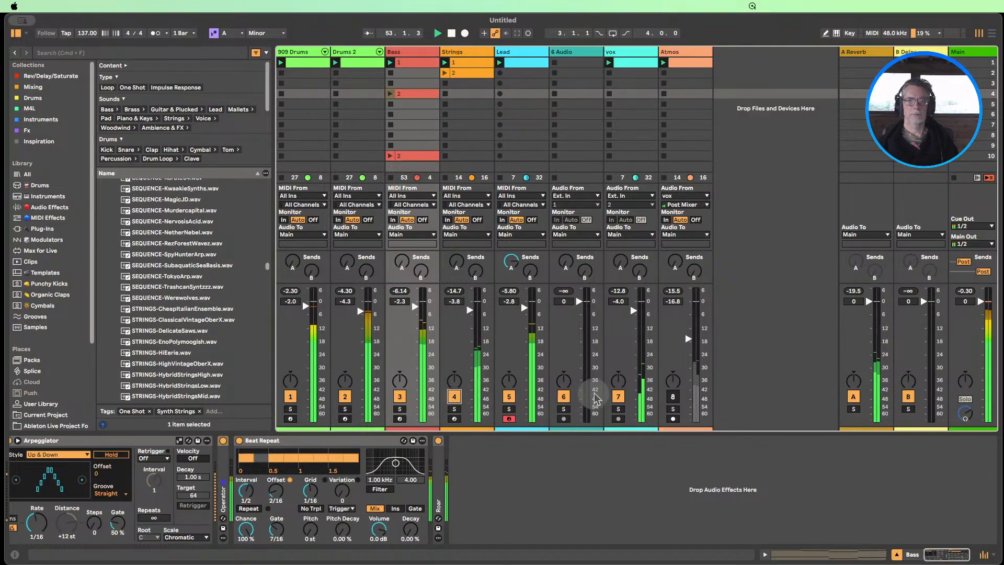
pyautogui.click(673, 398)
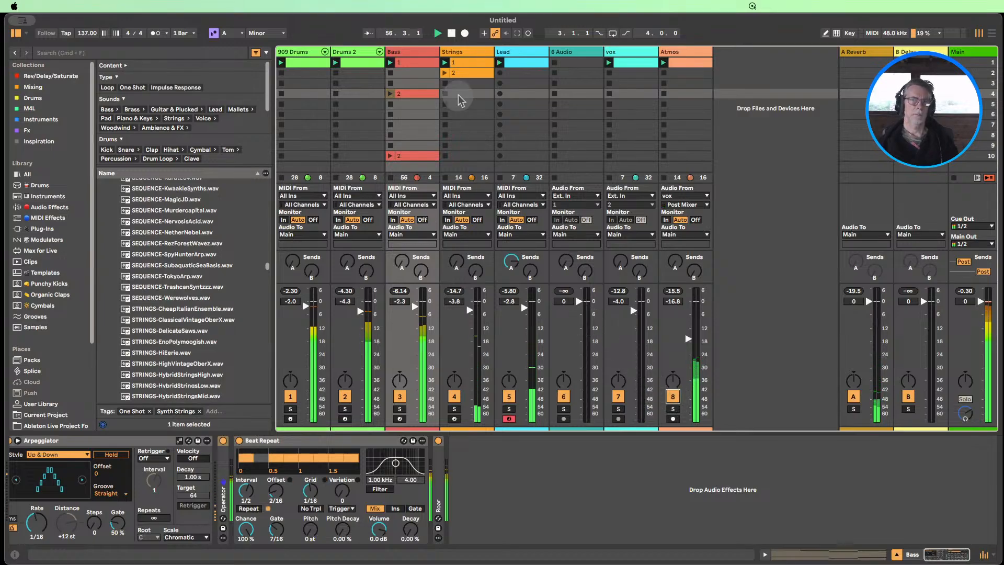
pyautogui.click(451, 33)
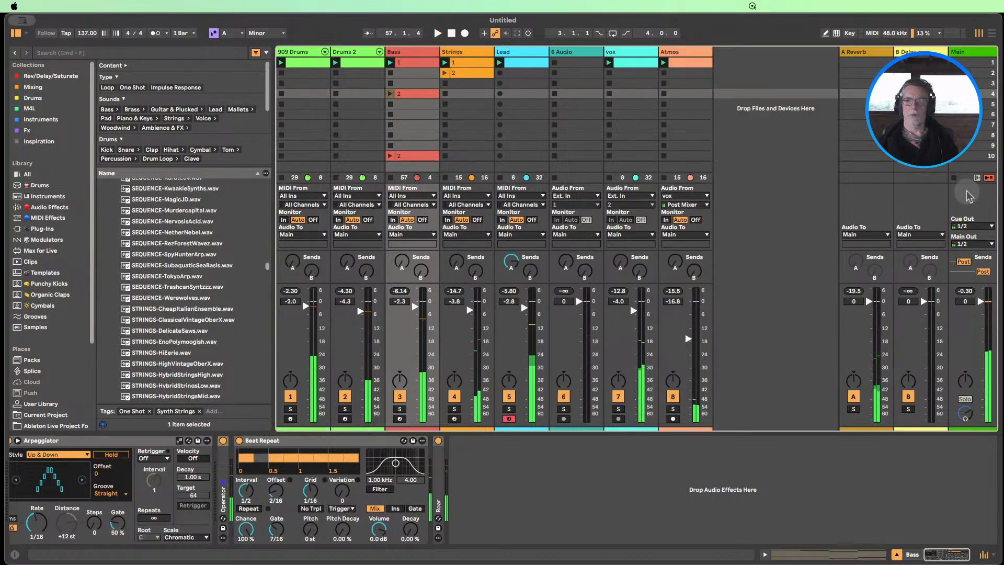